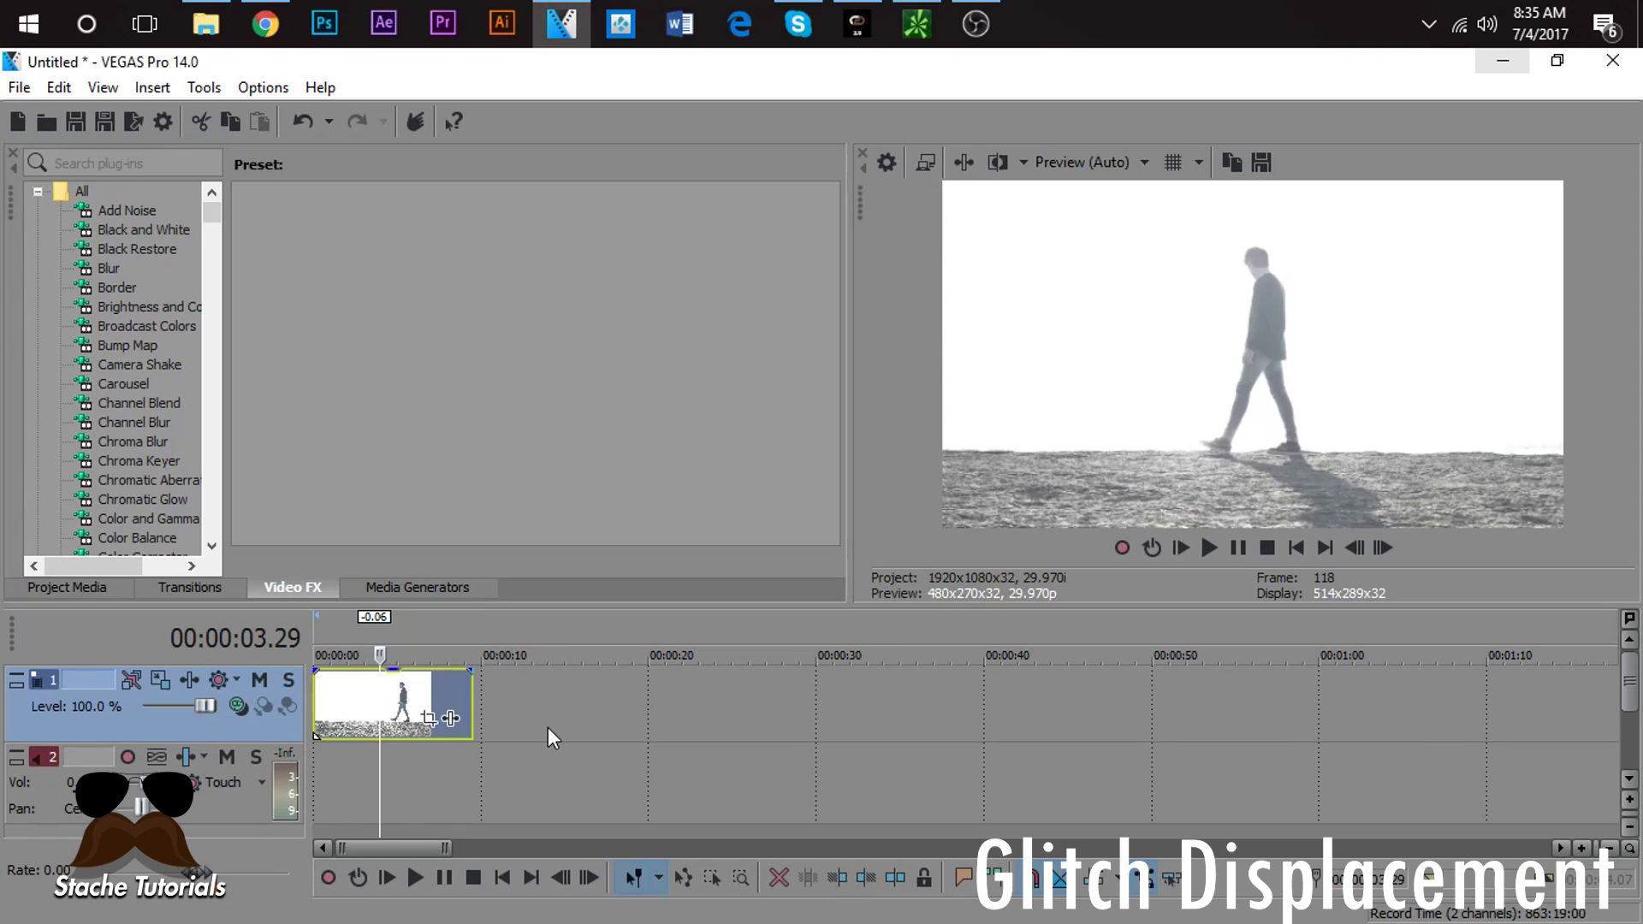
Step: Preview the walking-man clip on the timeline from near its start
{"action": "left_click", "coordinate": [331, 700]}
{"action": "left_click", "coordinate": [393, 713]}
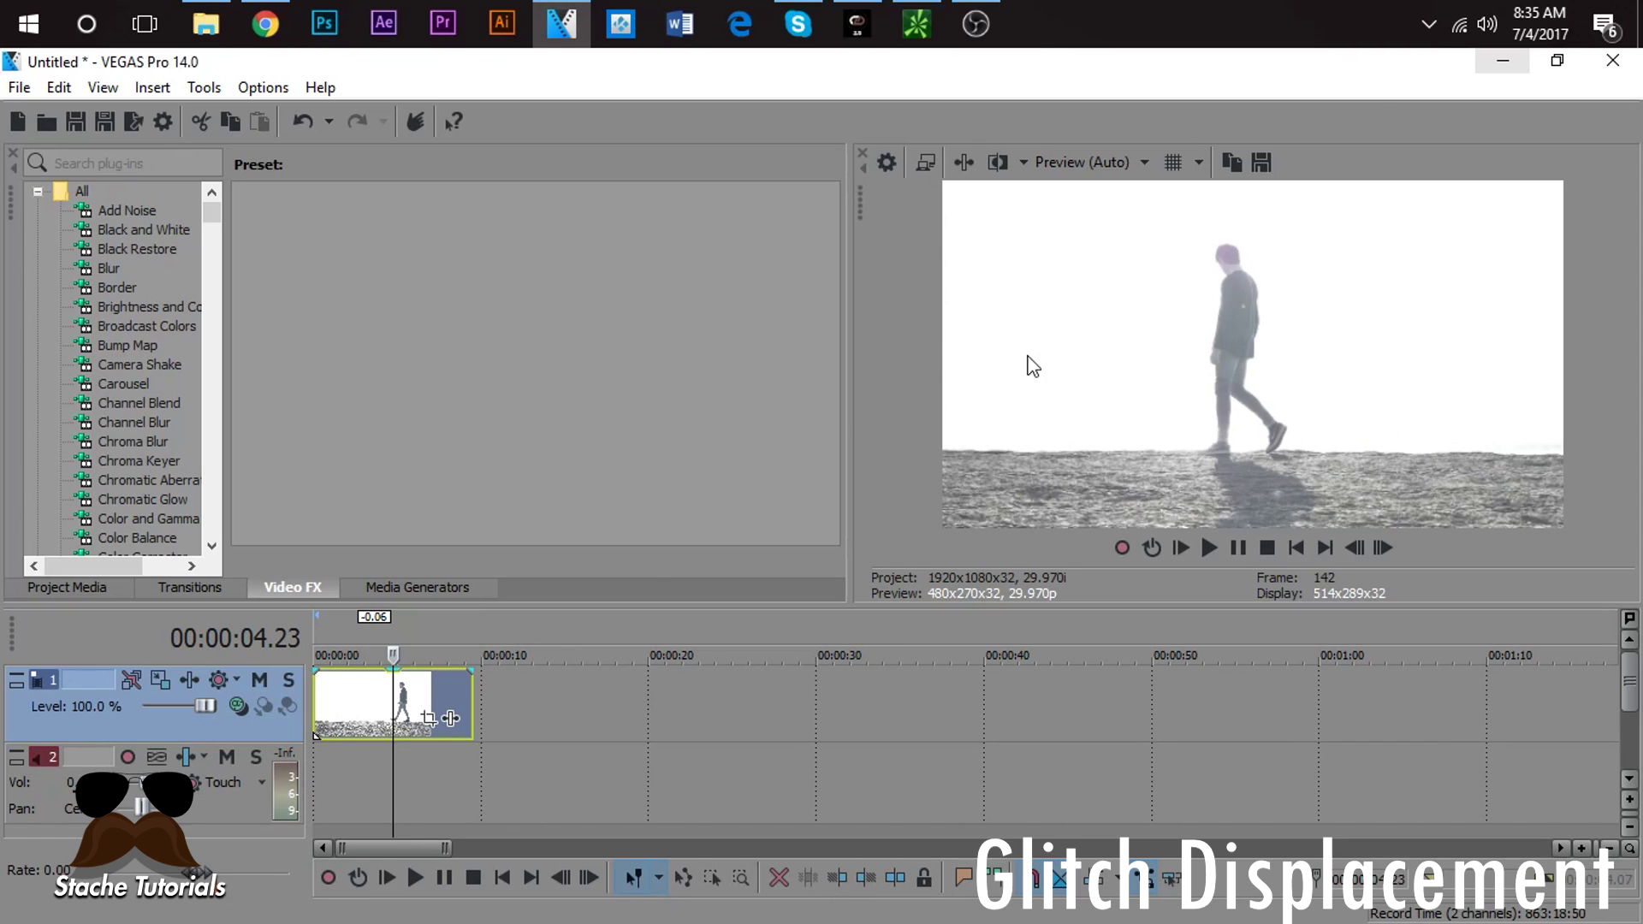
{"action": "left_click", "coordinate": [326, 710]}
{"action": "key", "text": "space"}
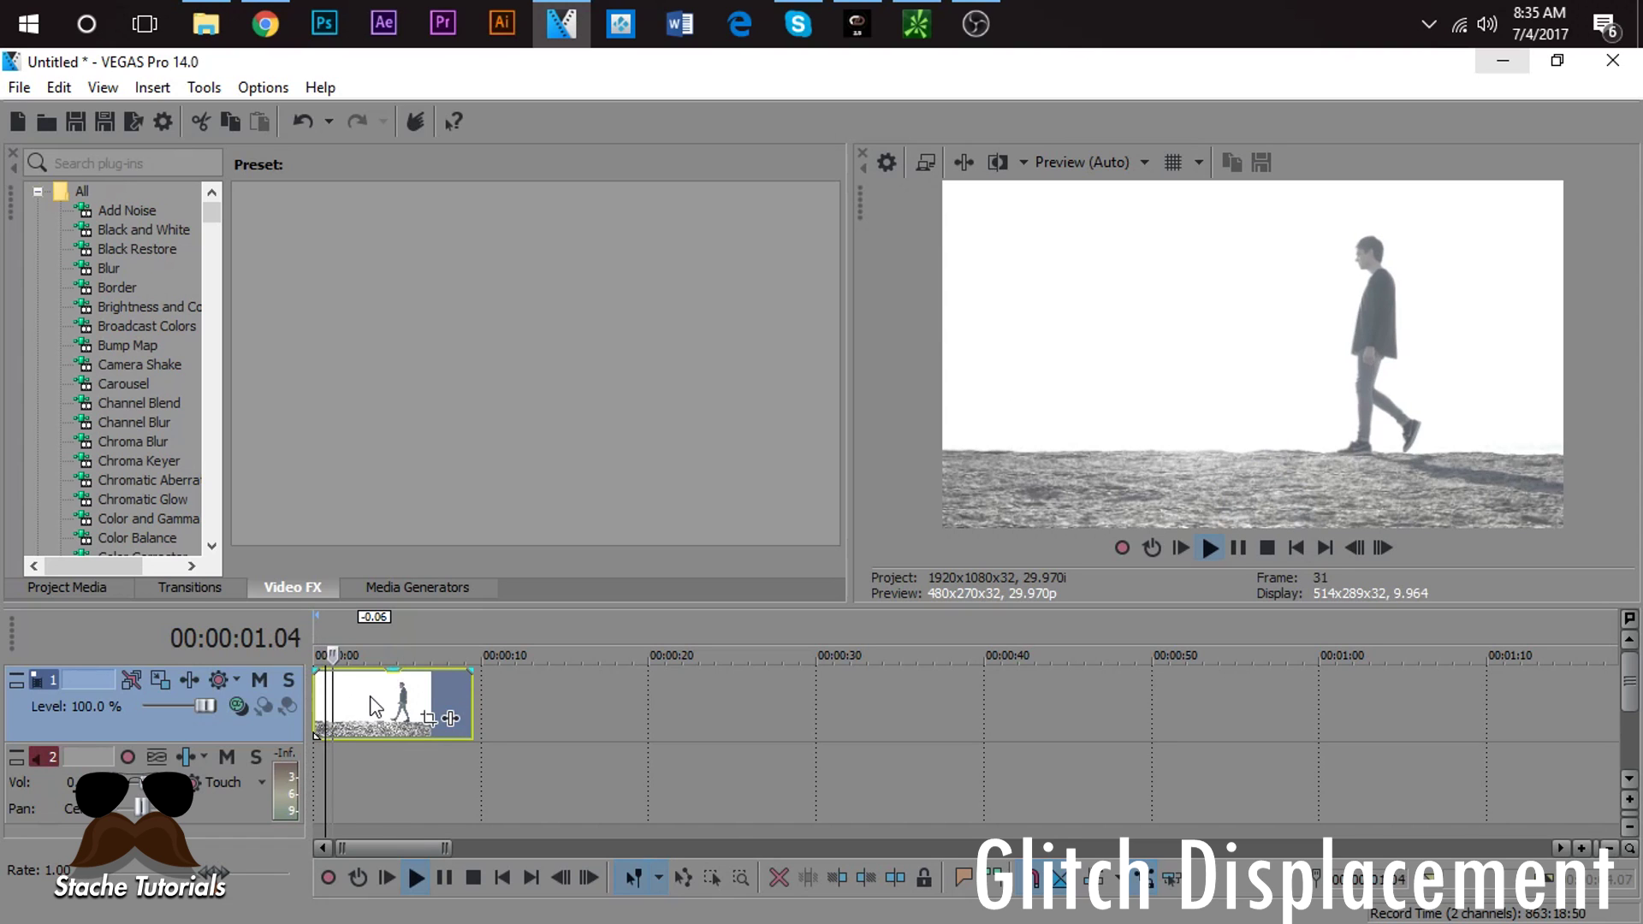
{"action": "key", "text": "space"}
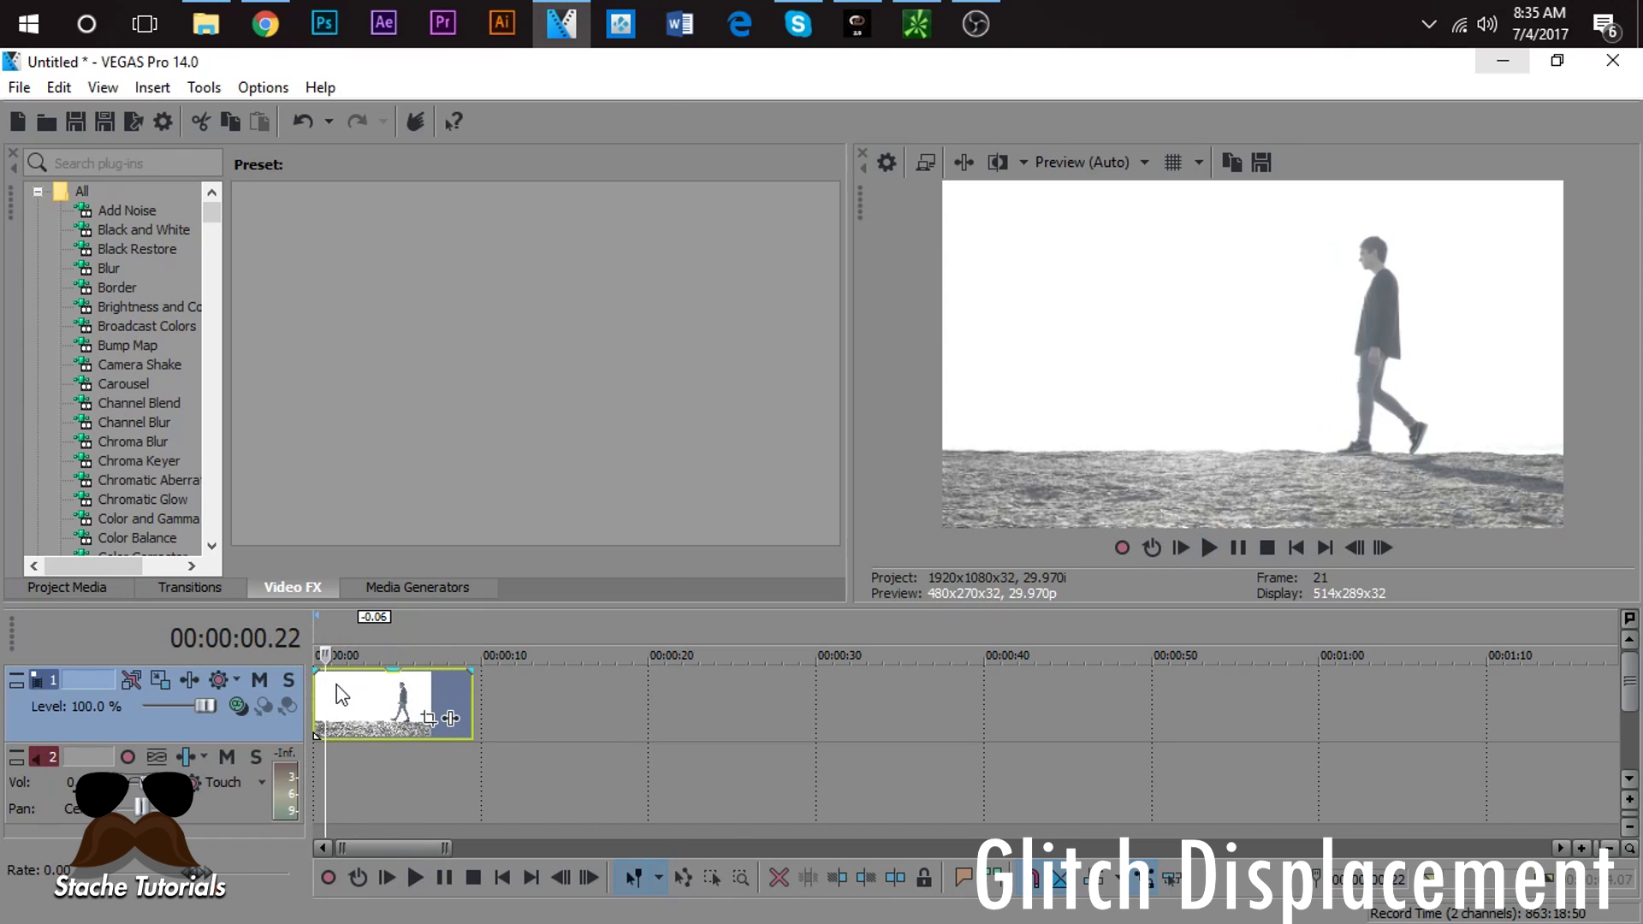
Step: Check the resample setting in the walking-man clip's properties and play the clip
{"action": "right_click", "coordinate": [338, 689]}
{"action": "left_click", "coordinate": [444, 907]}
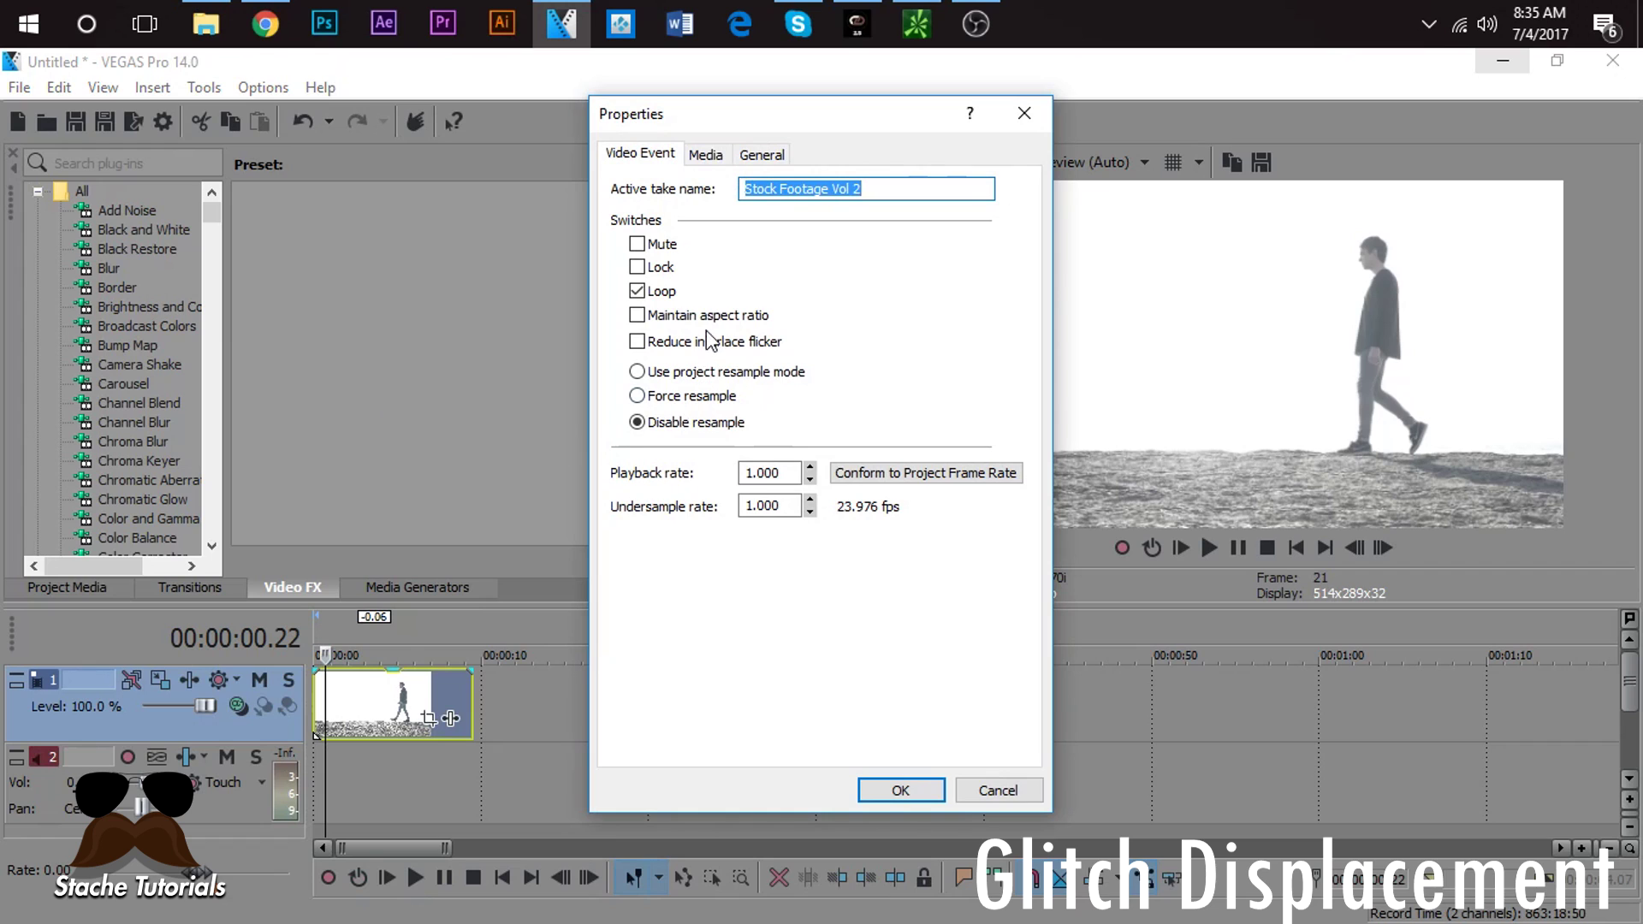
{"action": "left_click", "coordinate": [901, 790]}
{"action": "key", "text": "space"}
{"action": "key", "text": "space"}
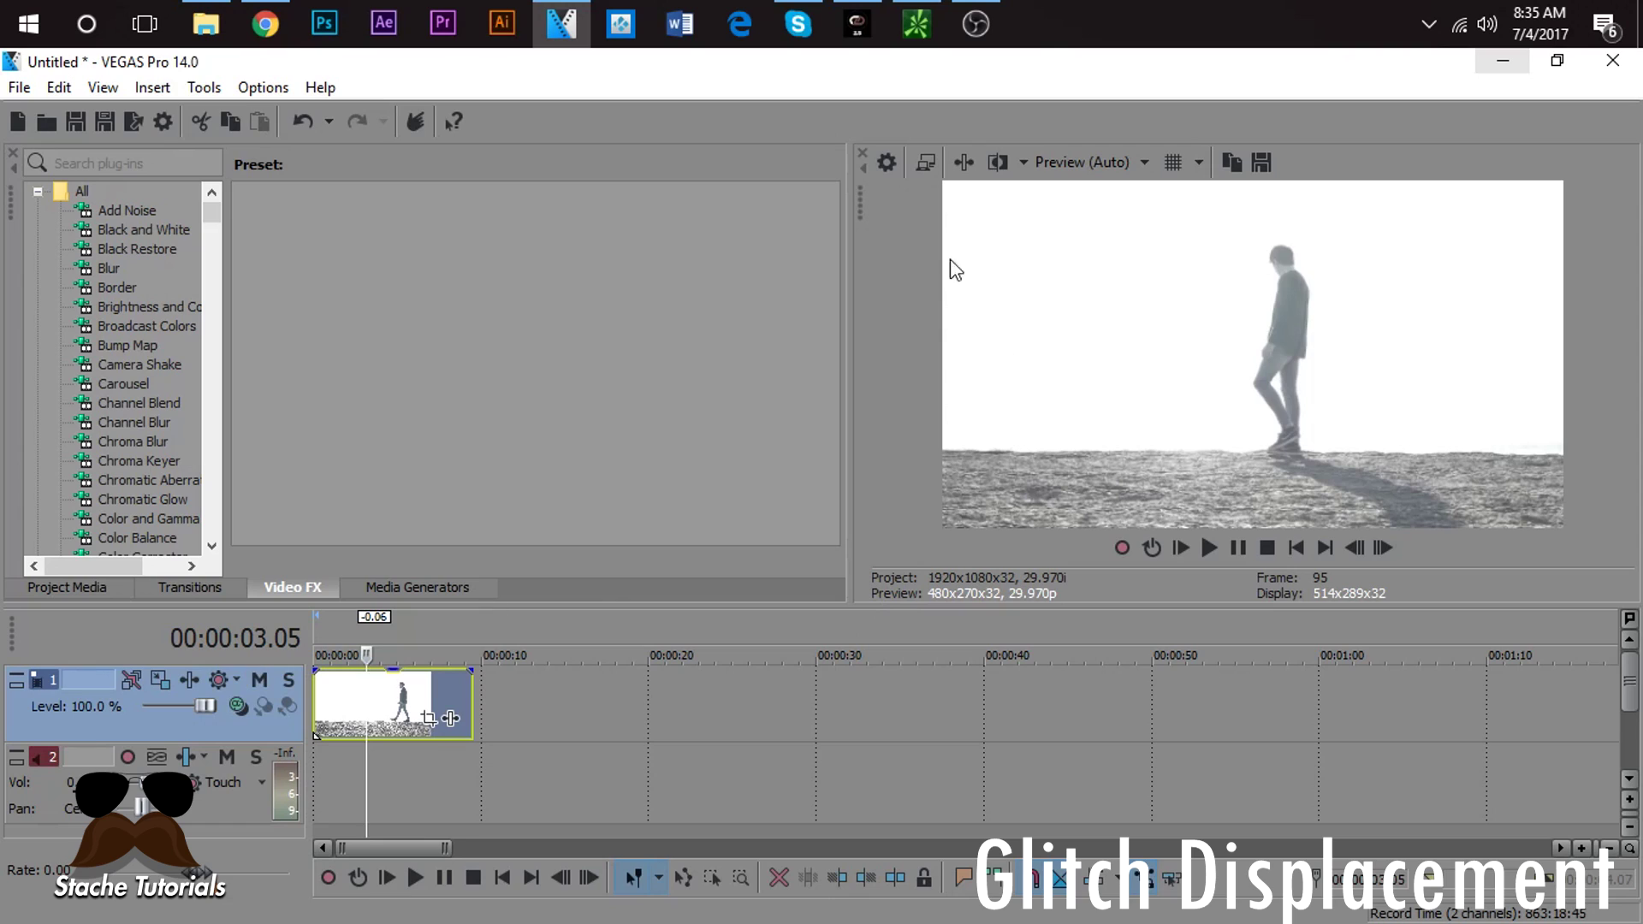
Step: Set the project's stereoscopic 3D mode to Anaglyphic (red/cyan) and apply it
{"action": "left_click", "coordinate": [885, 162]}
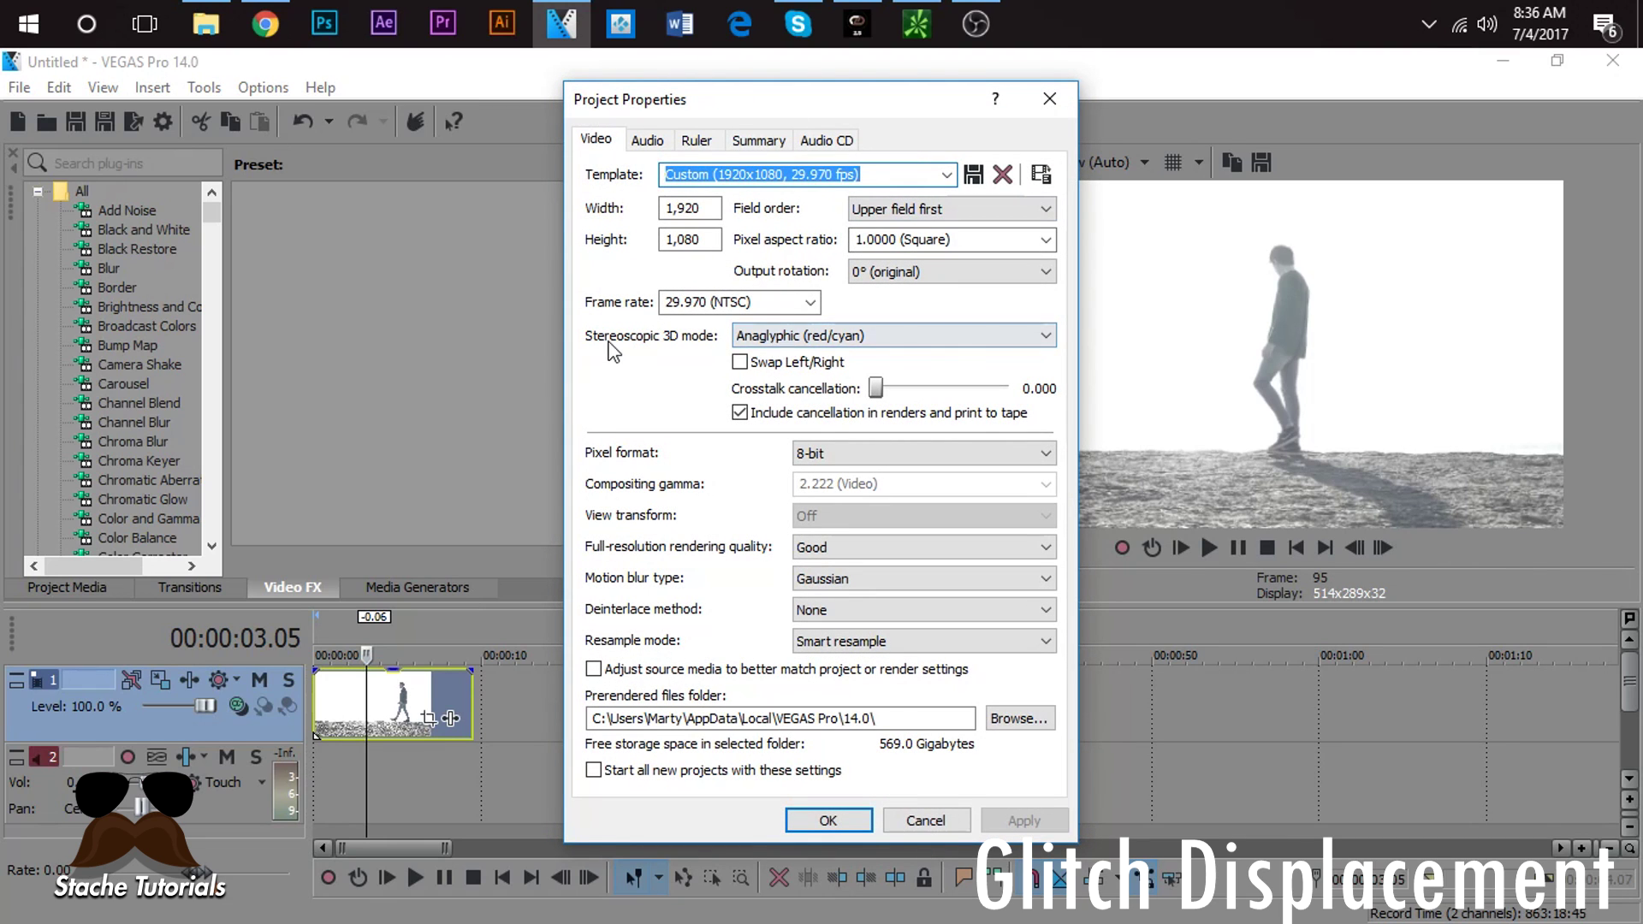
{"action": "left_click", "coordinate": [749, 339]}
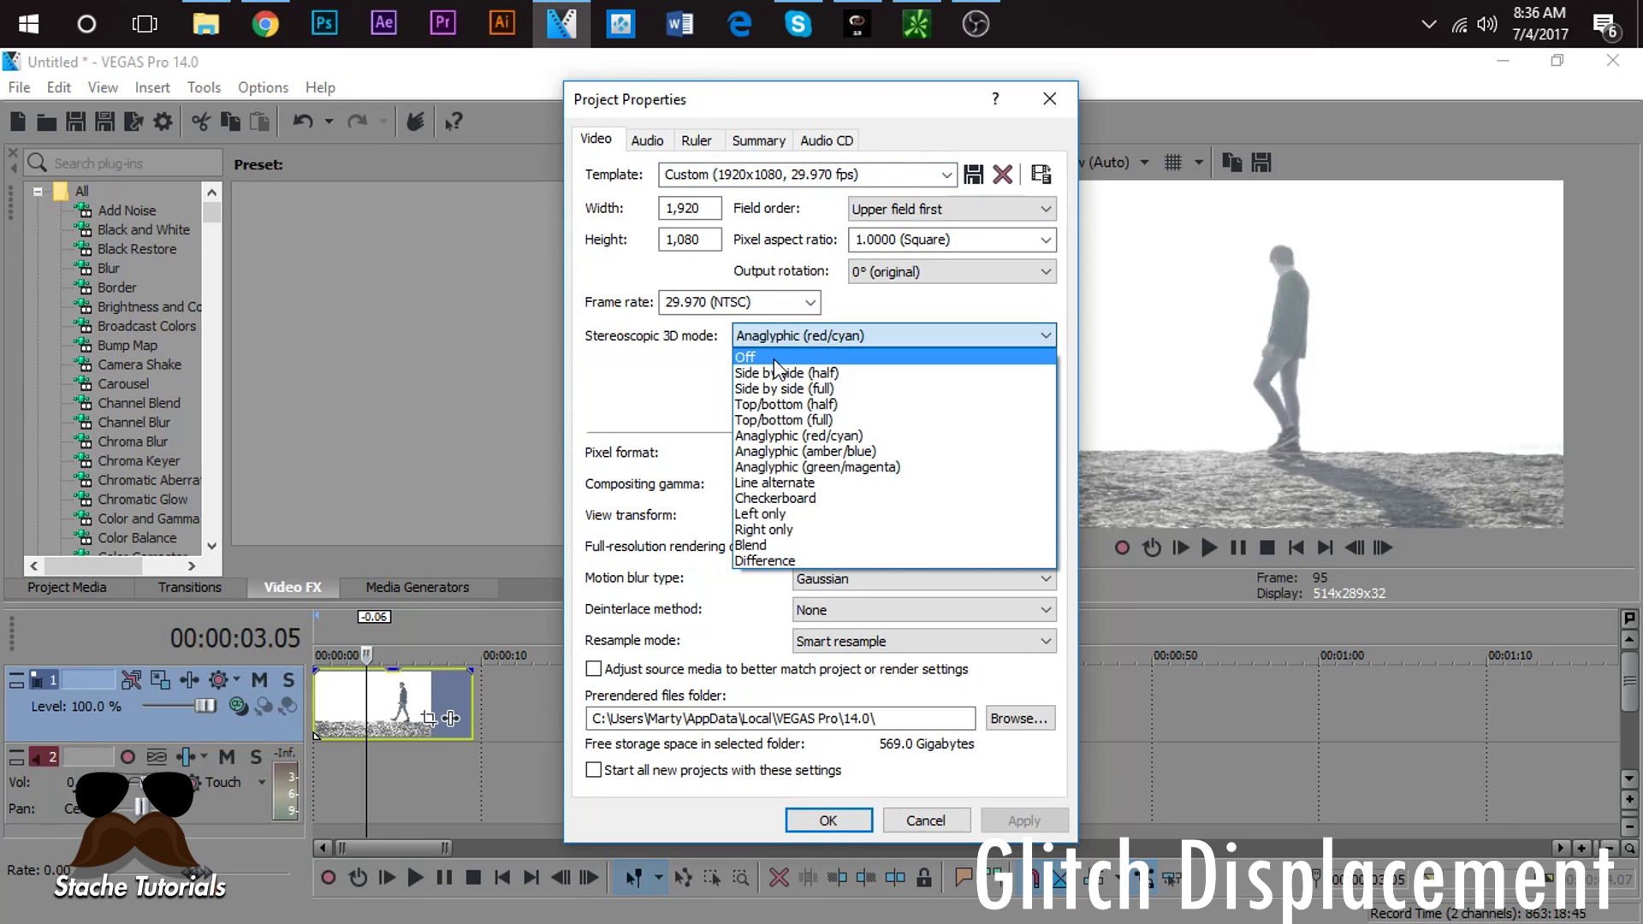
{"action": "left_click", "coordinate": [758, 353]}
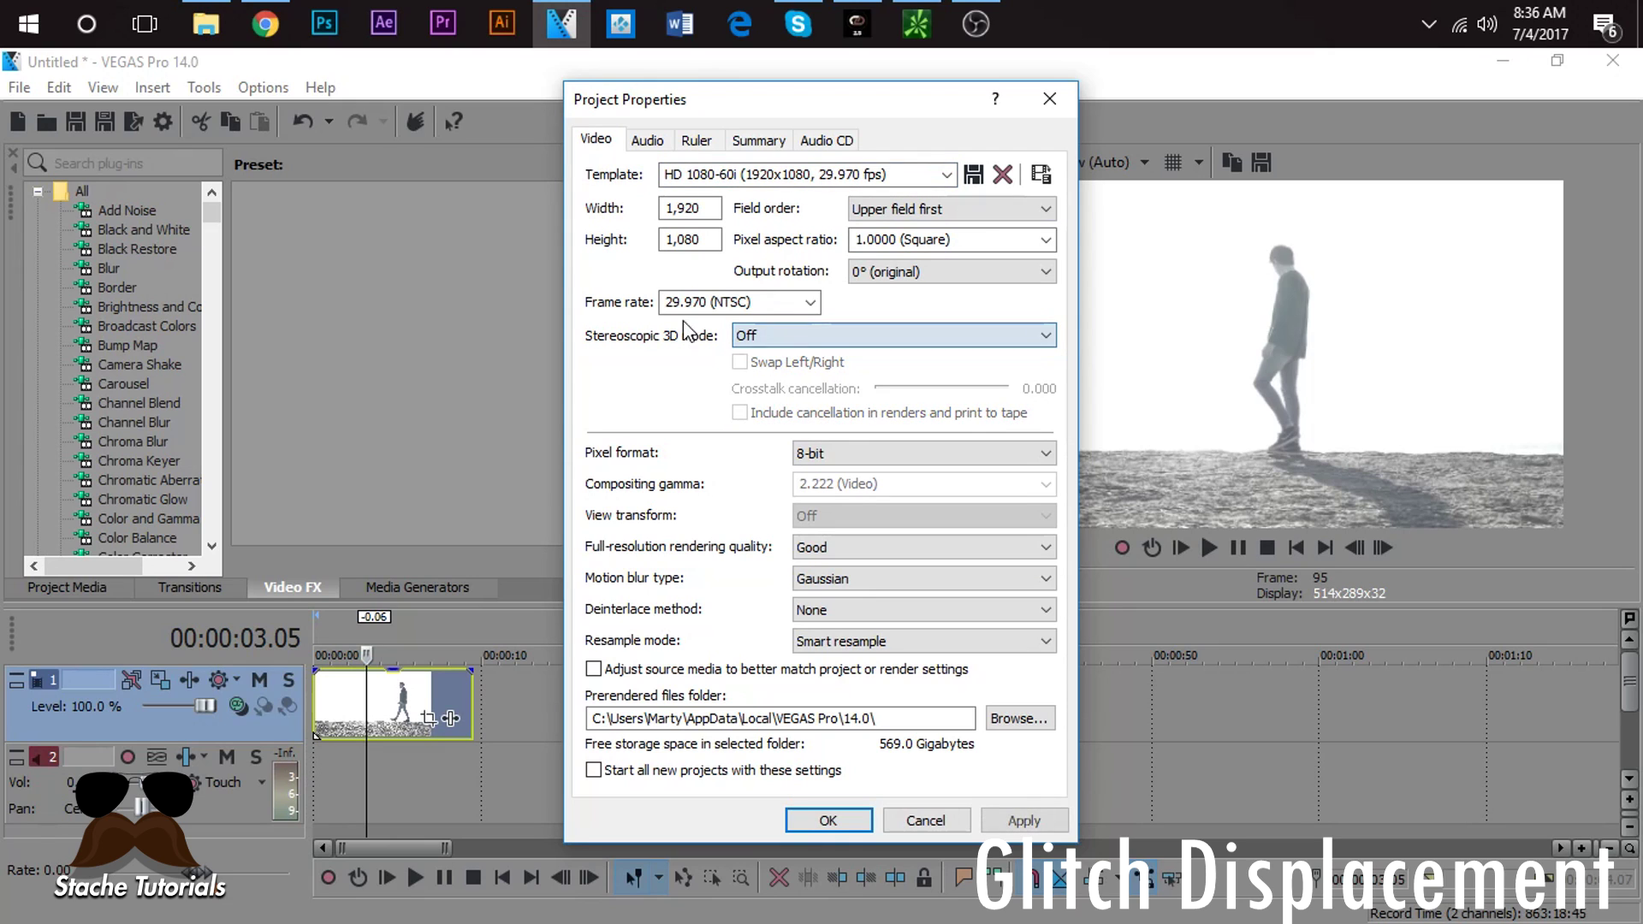
{"action": "left_click", "coordinate": [769, 338]}
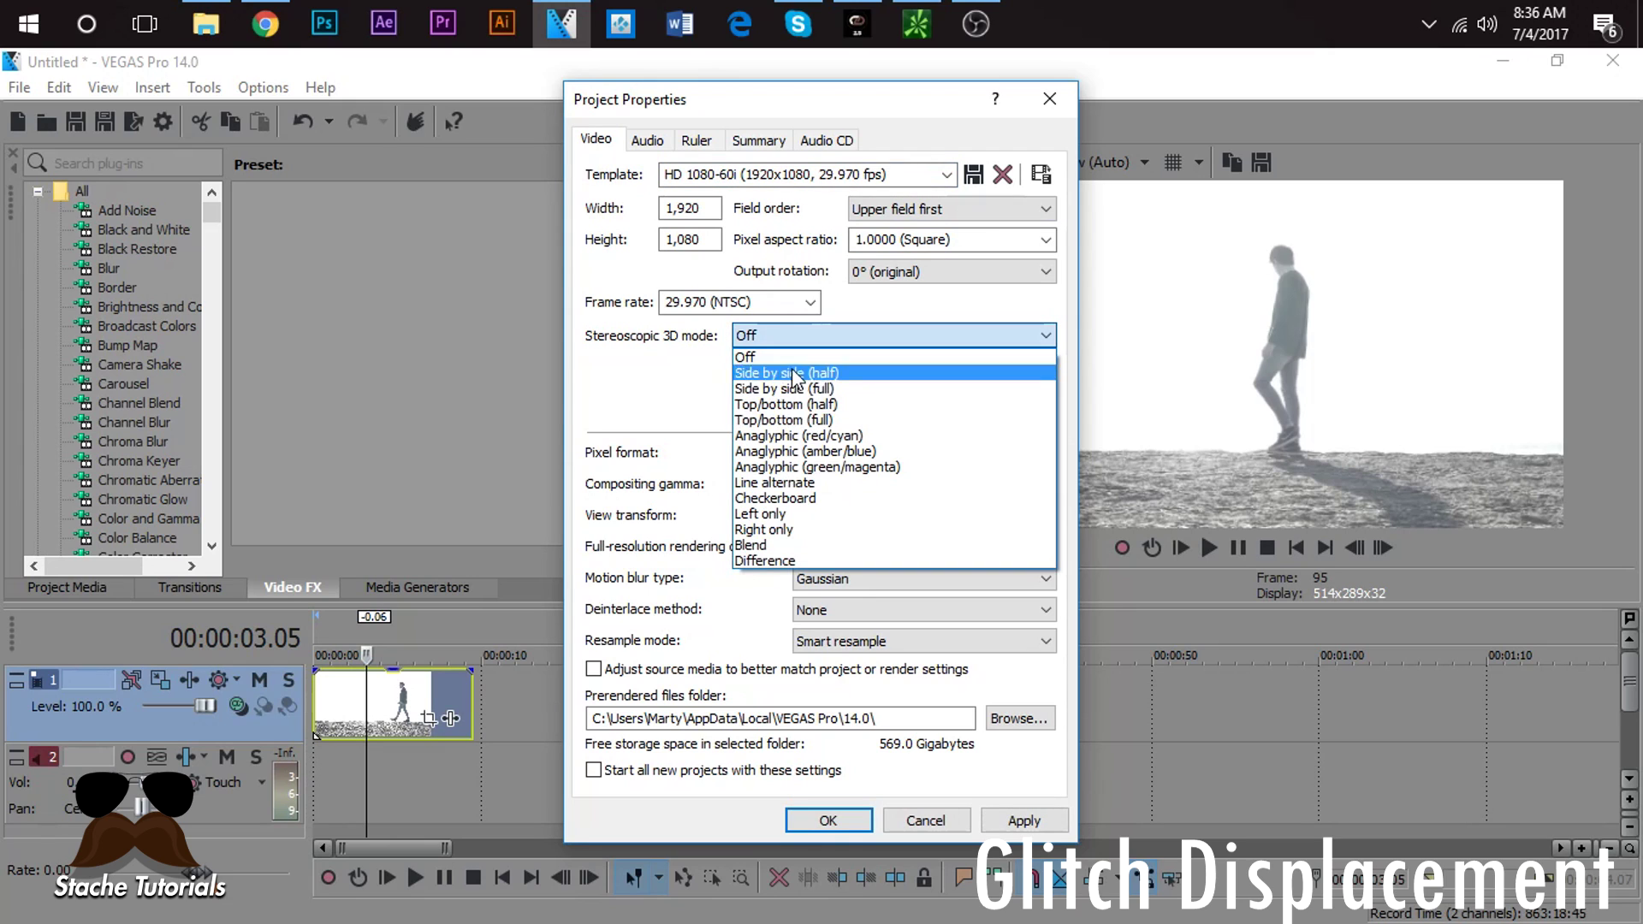
{"action": "left_click", "coordinate": [809, 439]}
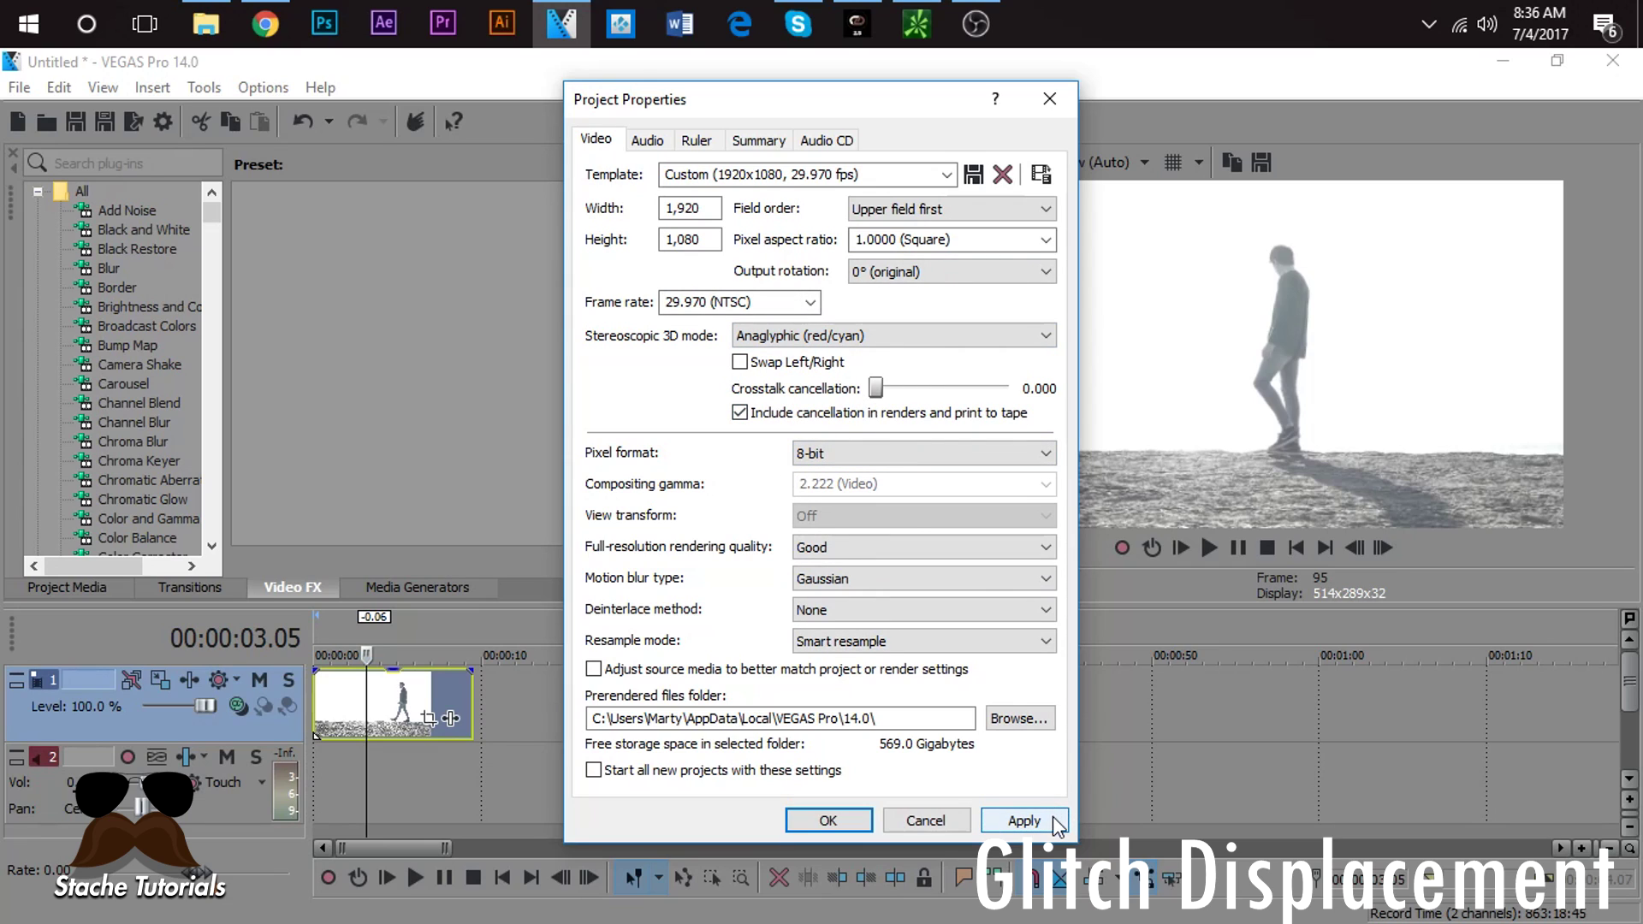
{"action": "left_click", "coordinate": [1025, 820]}
{"action": "left_click", "coordinate": [856, 824]}
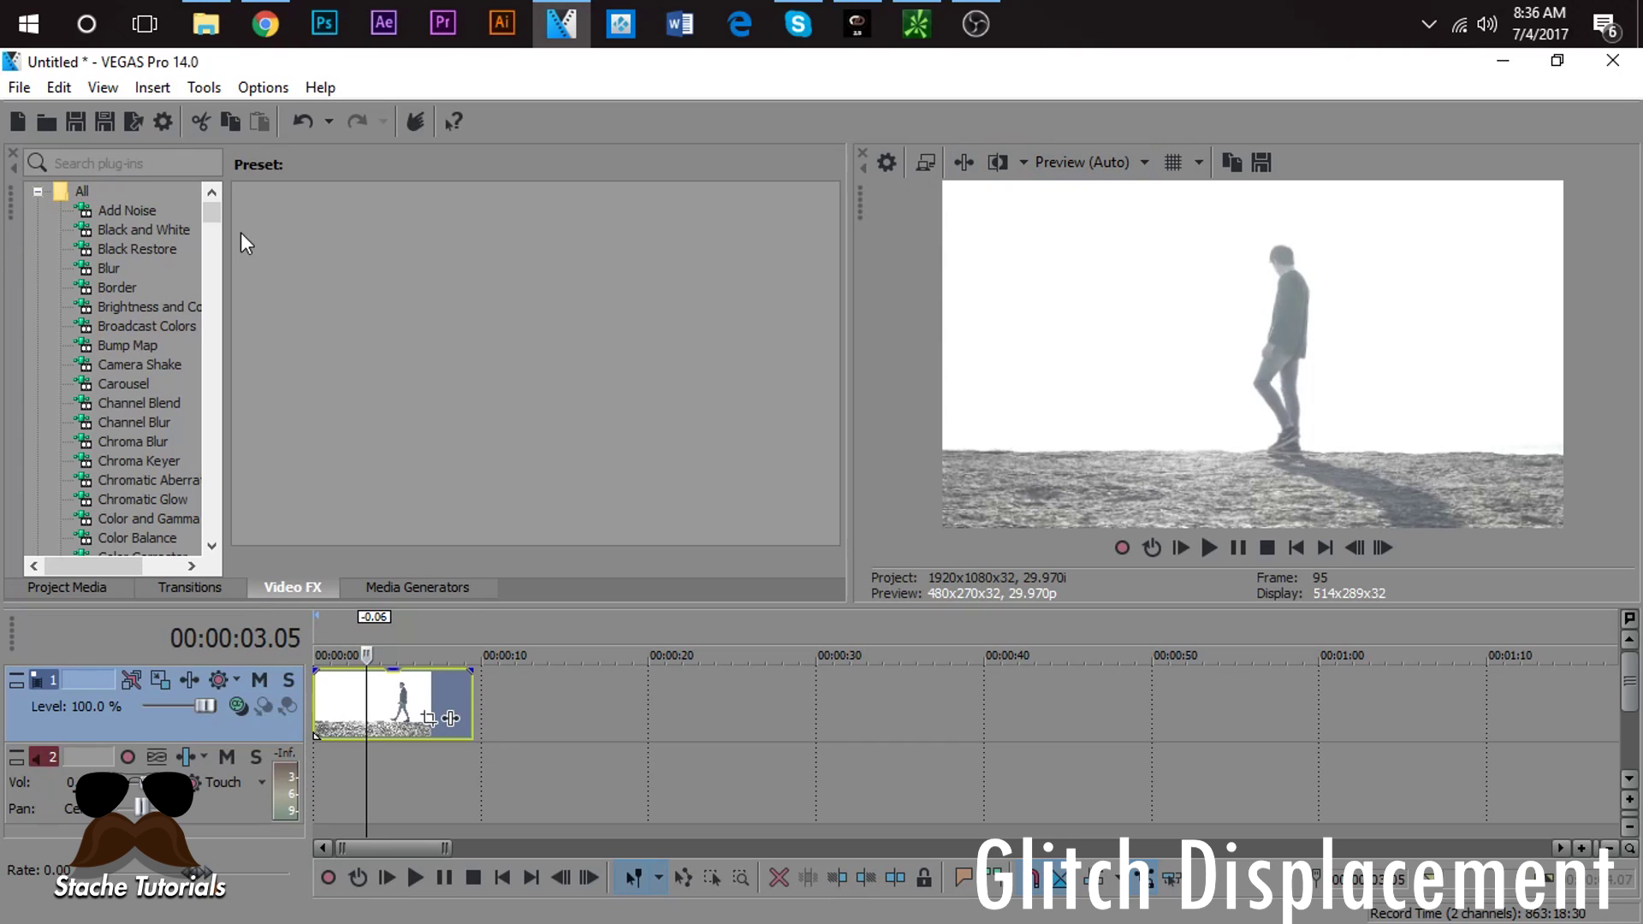
Step: Find HSL Adjust and apply its Max Saturation preset to the walking-man clip, then clear the effect search
{"action": "left_click", "coordinate": [174, 164]}
{"action": "type", "text": "hsl"}
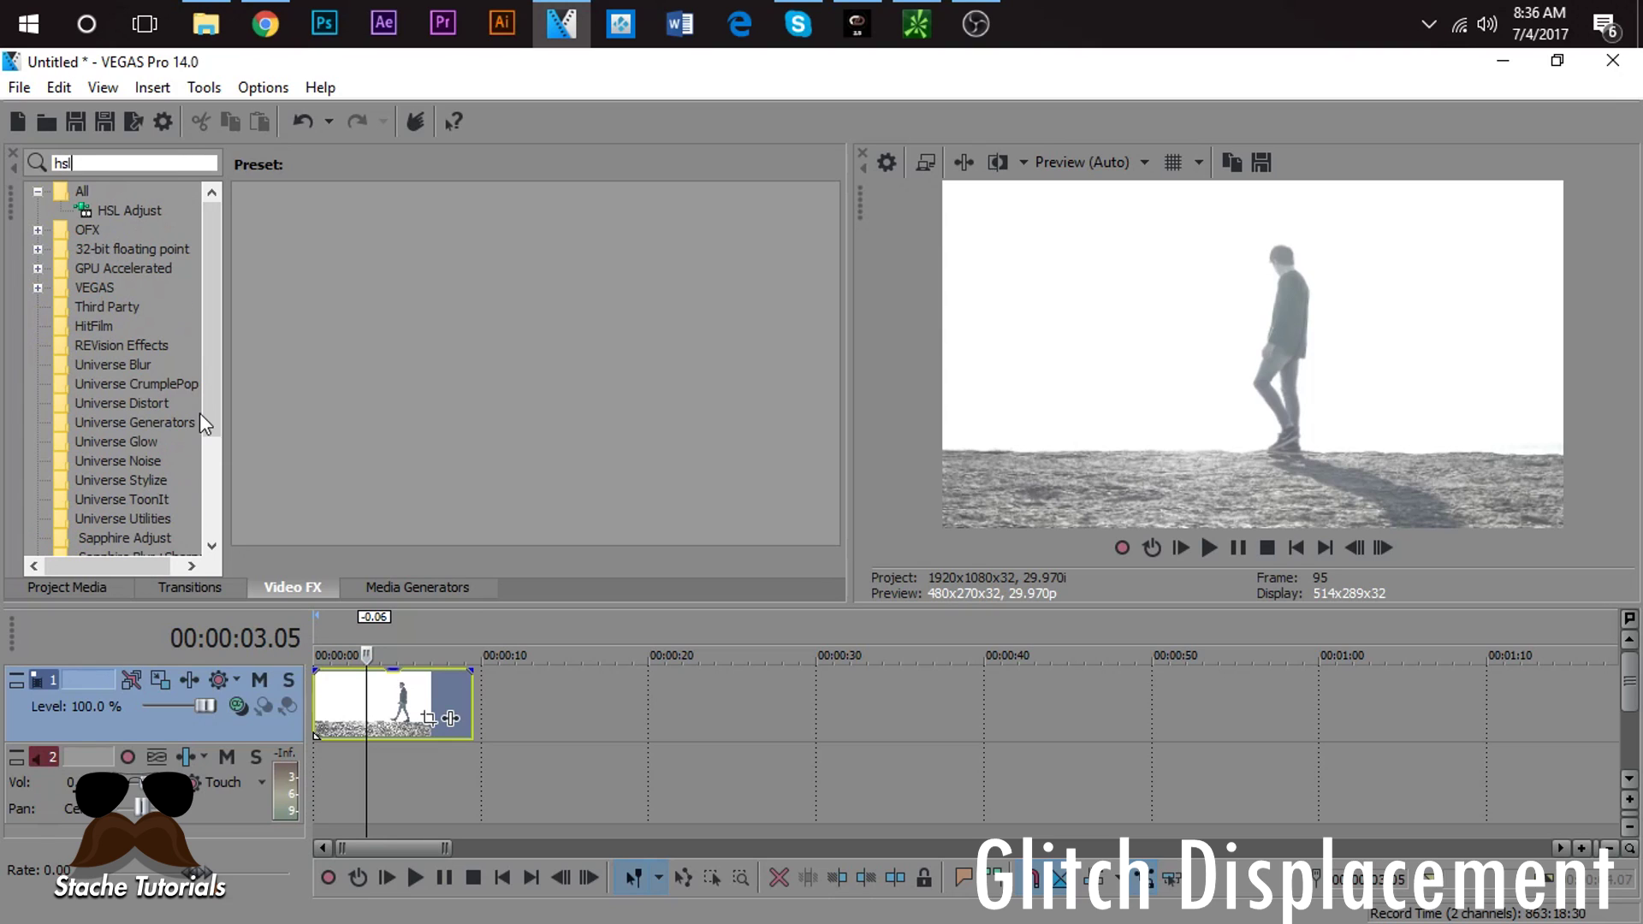
{"action": "left_click", "coordinate": [130, 210]}
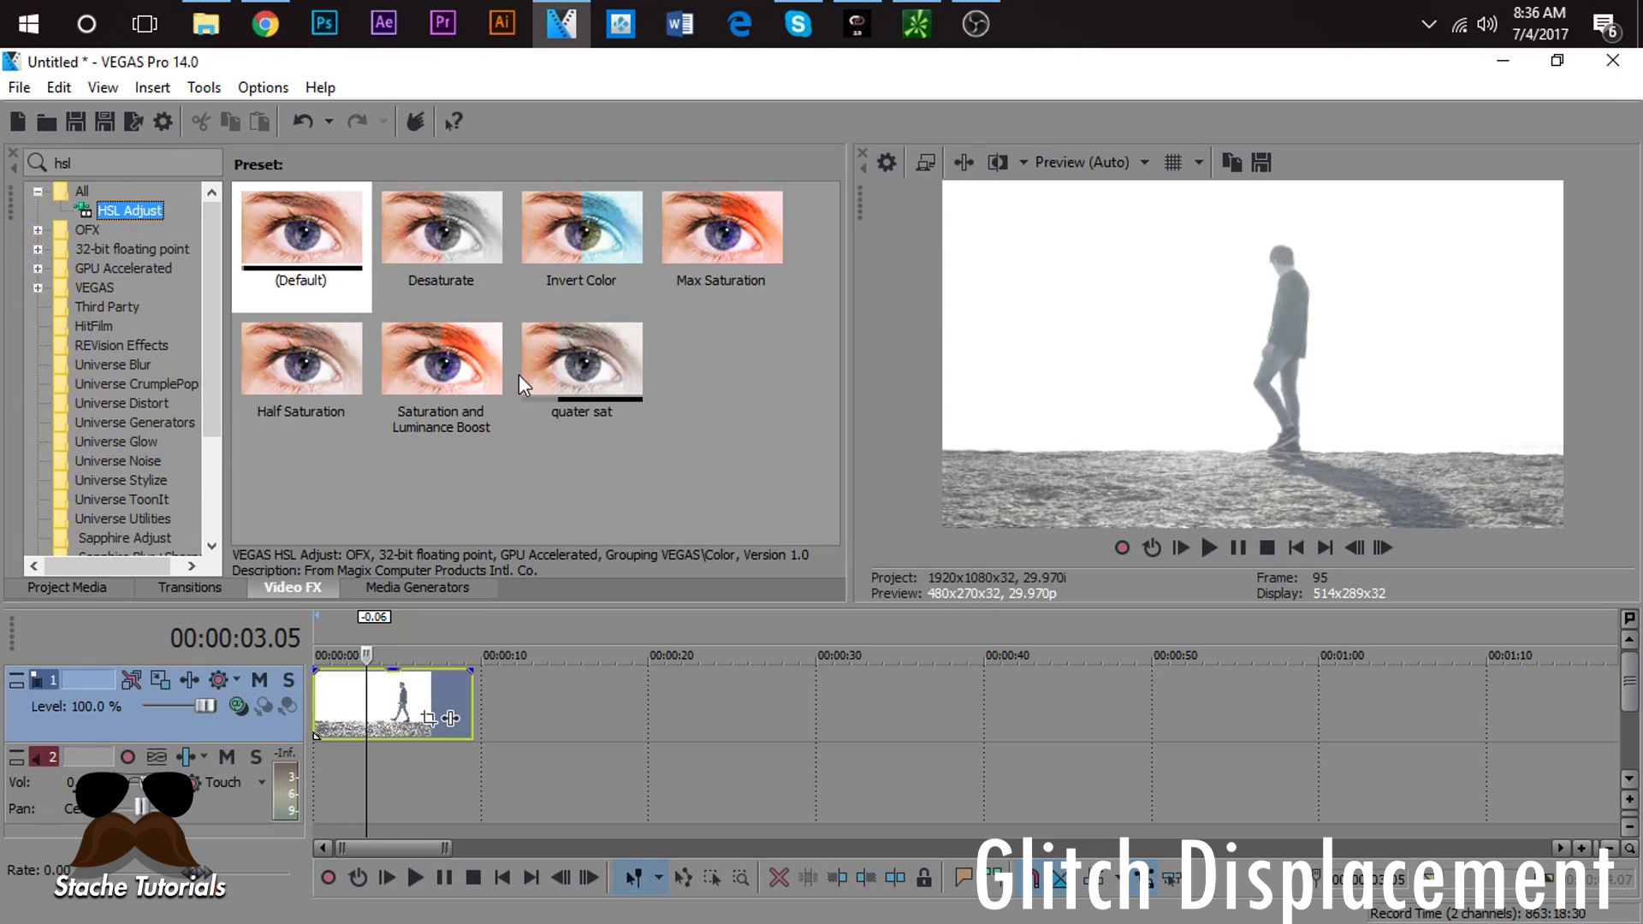
{"action": "left_click", "coordinate": [761, 248]}
{"action": "left_click_drag", "start_coordinate": [760, 249], "coordinate": [408, 726]}
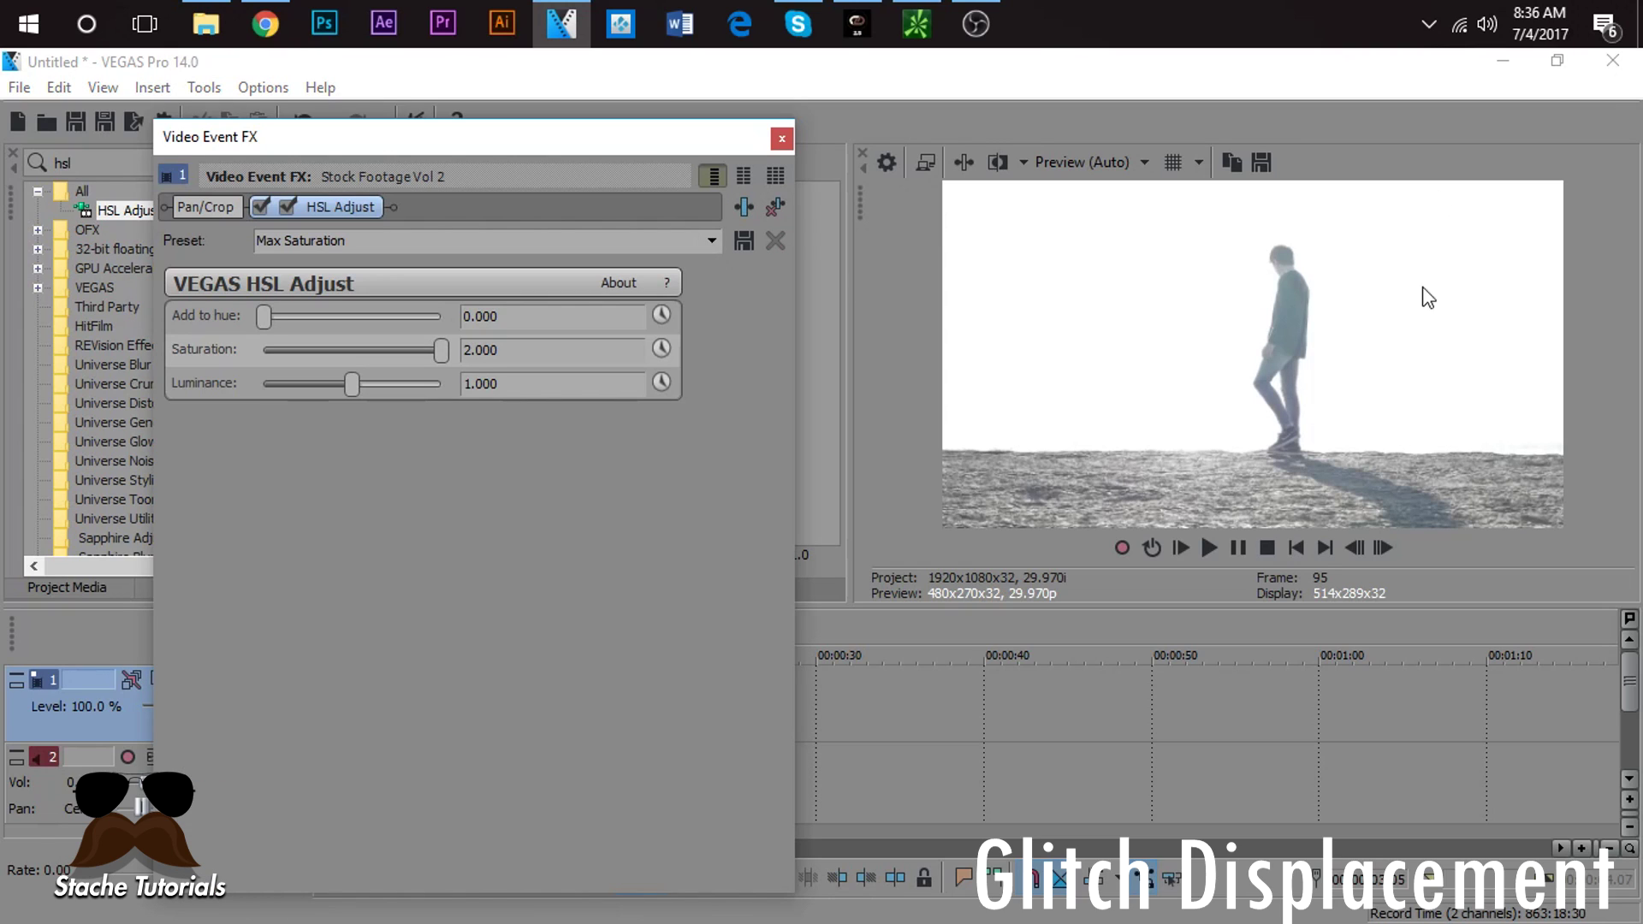
{"action": "left_click", "coordinate": [783, 140]}
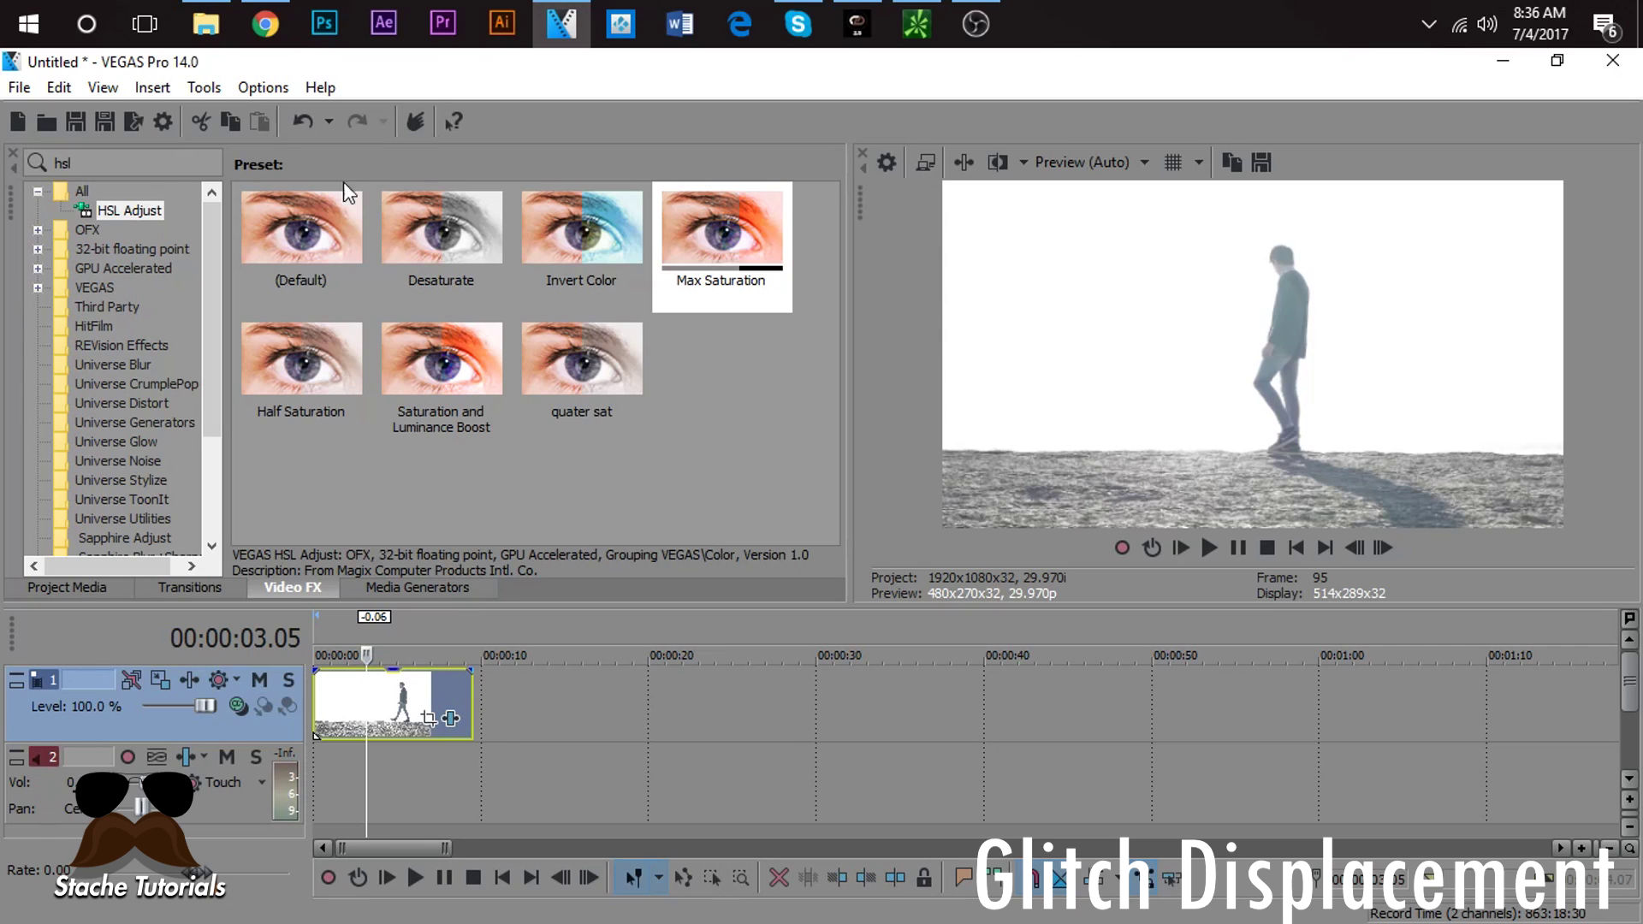
{"action": "left_click_drag", "start_coordinate": [116, 163], "coordinate": [12, 167]}
{"action": "key", "text": "BackSpace"}
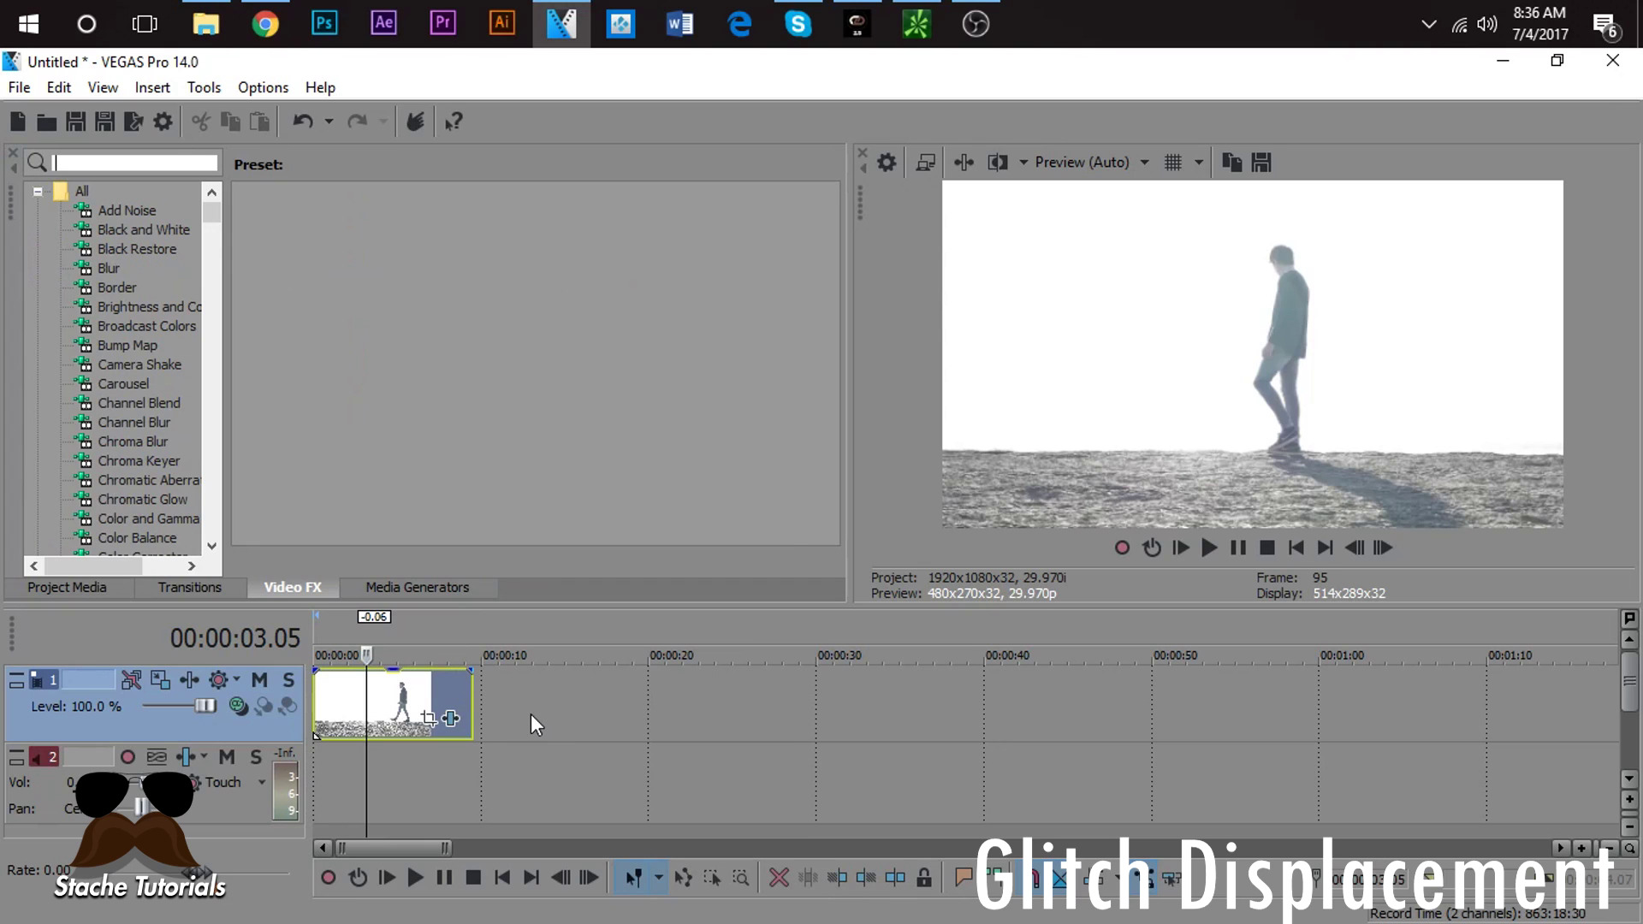
Step: Return the playhead to the start of the timeline and insert a new video track above the footage
{"action": "left_click", "coordinate": [399, 706]}
{"action": "left_click", "coordinate": [317, 702]}
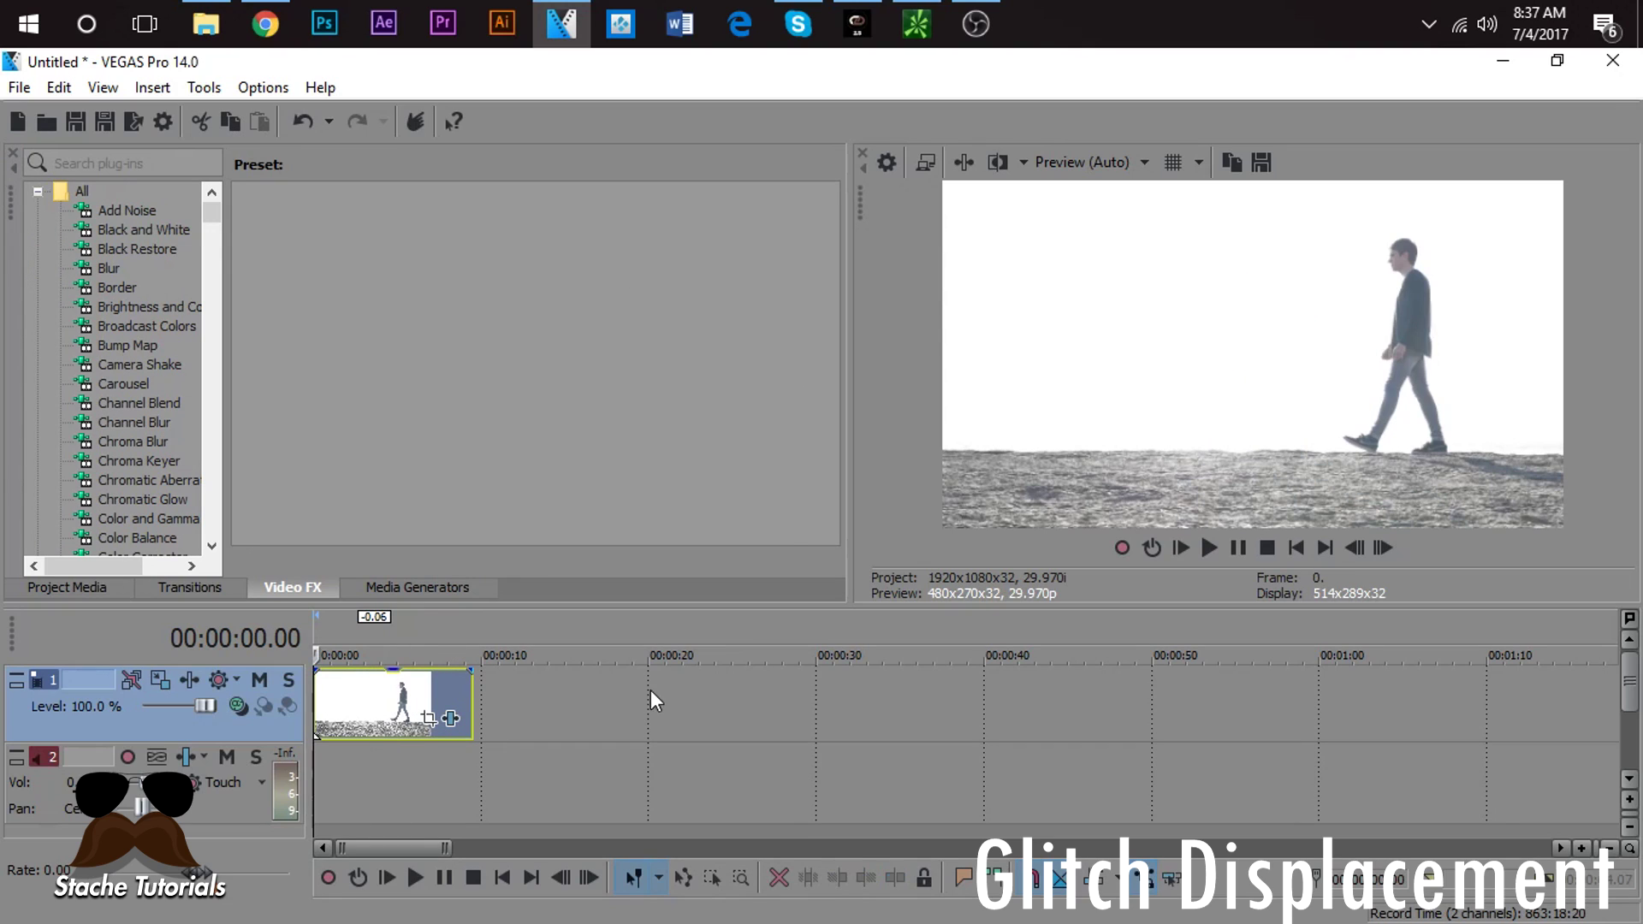
{"action": "right_click", "coordinate": [511, 697]}
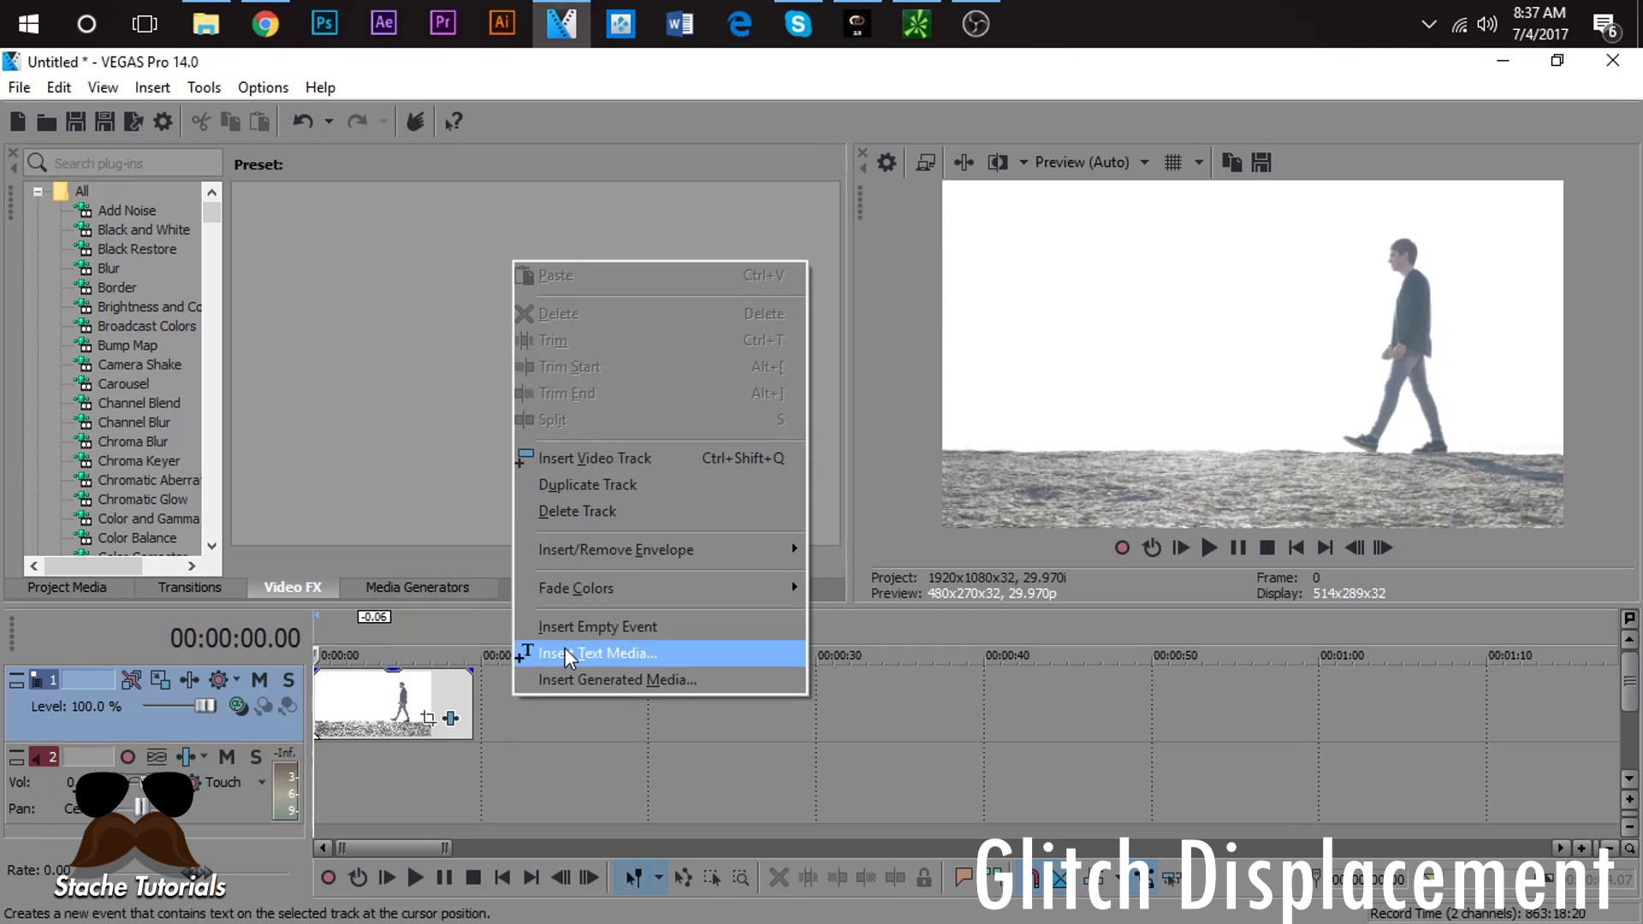
{"action": "left_click", "coordinate": [592, 467]}
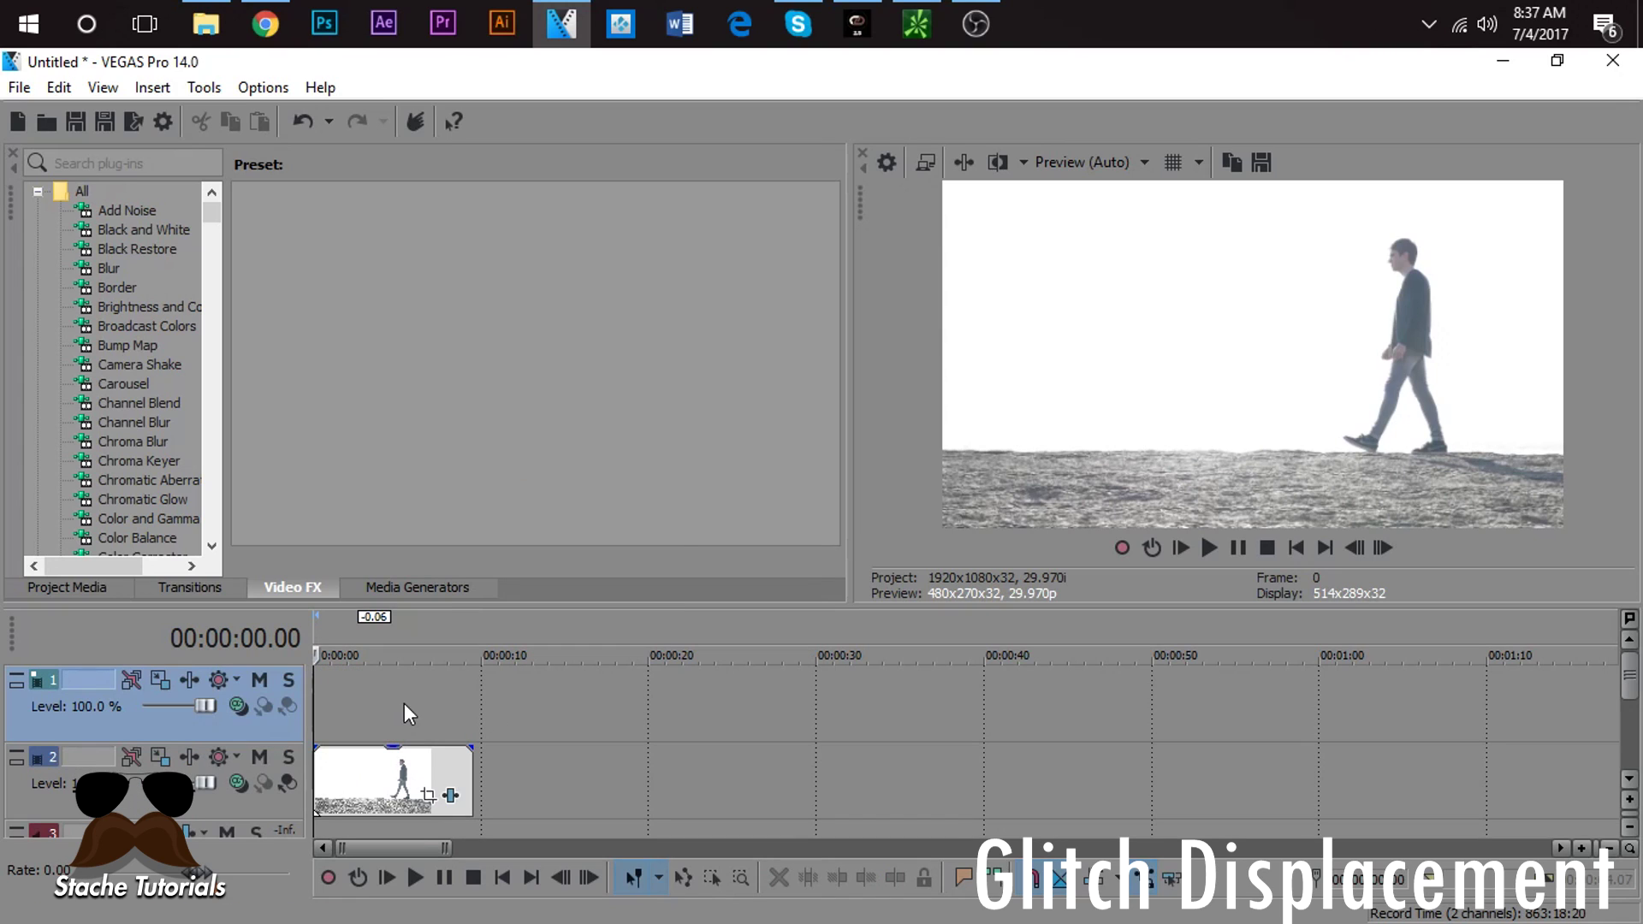
Step: Add a SMPTE Bars (PAL) test pattern at the start of the empty video track above the footage
{"action": "left_click", "coordinate": [86, 589]}
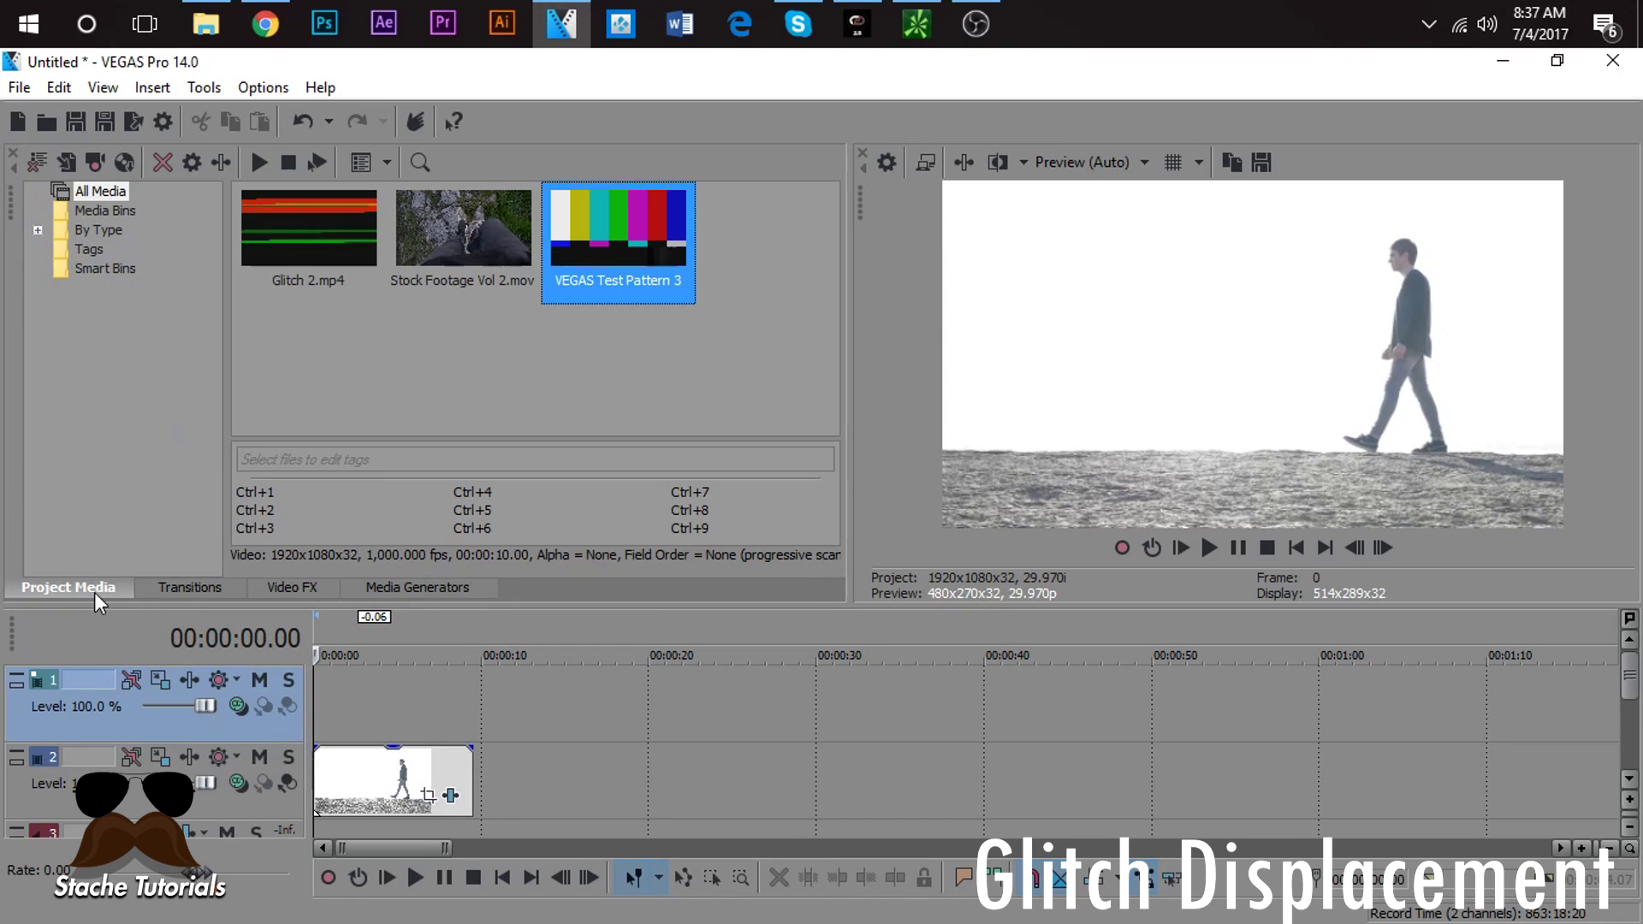
{"action": "left_click", "coordinate": [257, 233]}
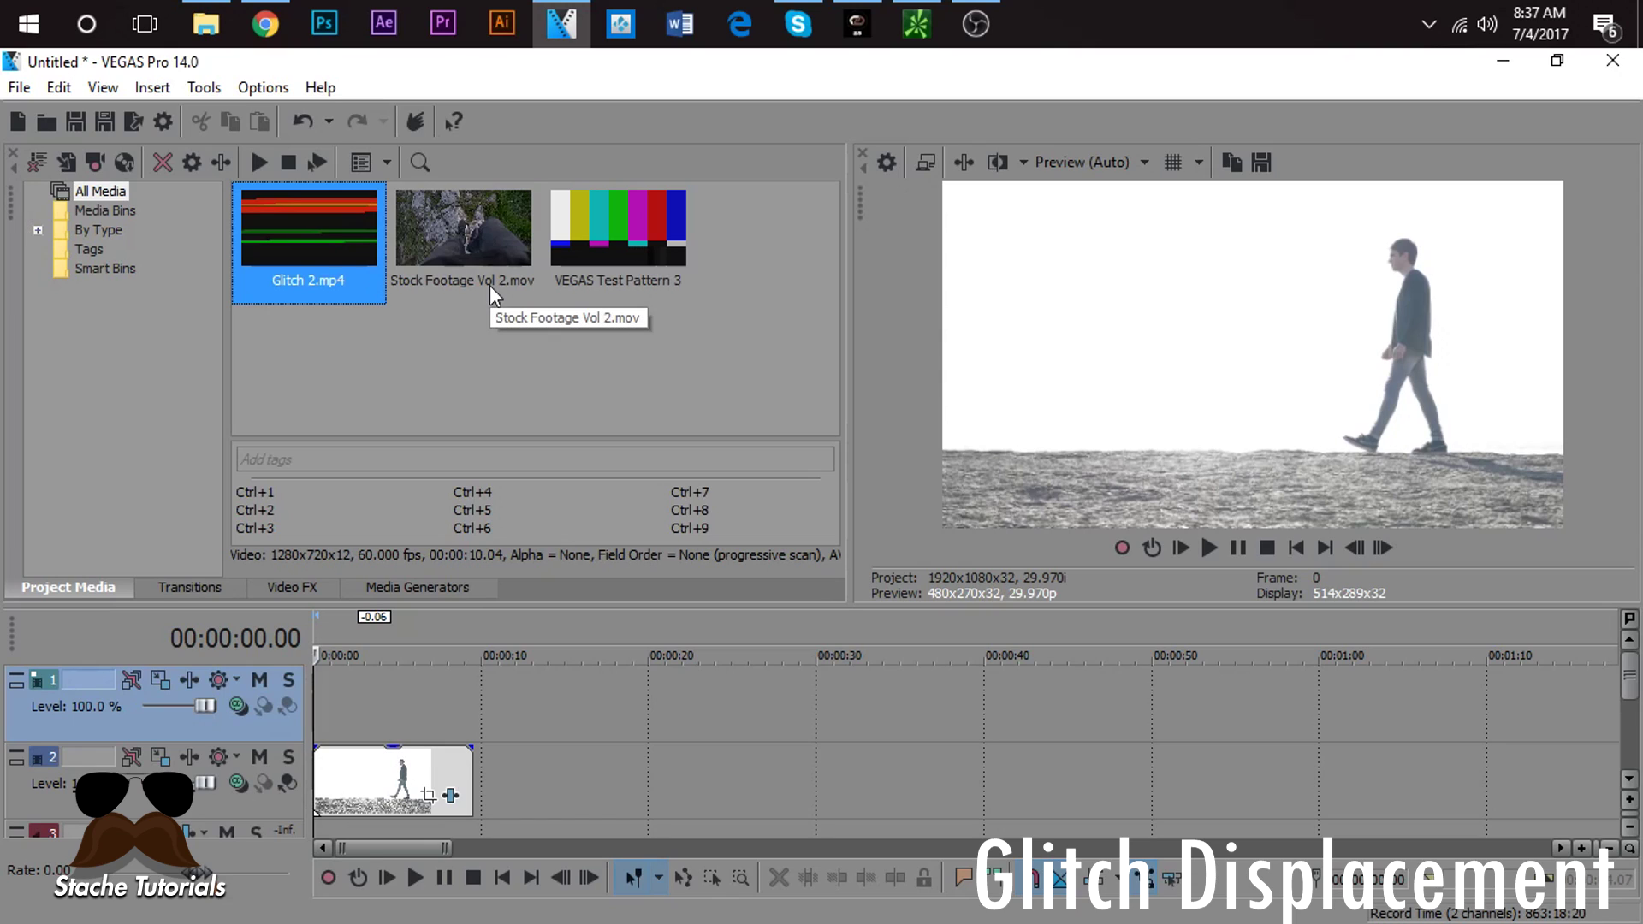
{"action": "left_click", "coordinate": [406, 586]}
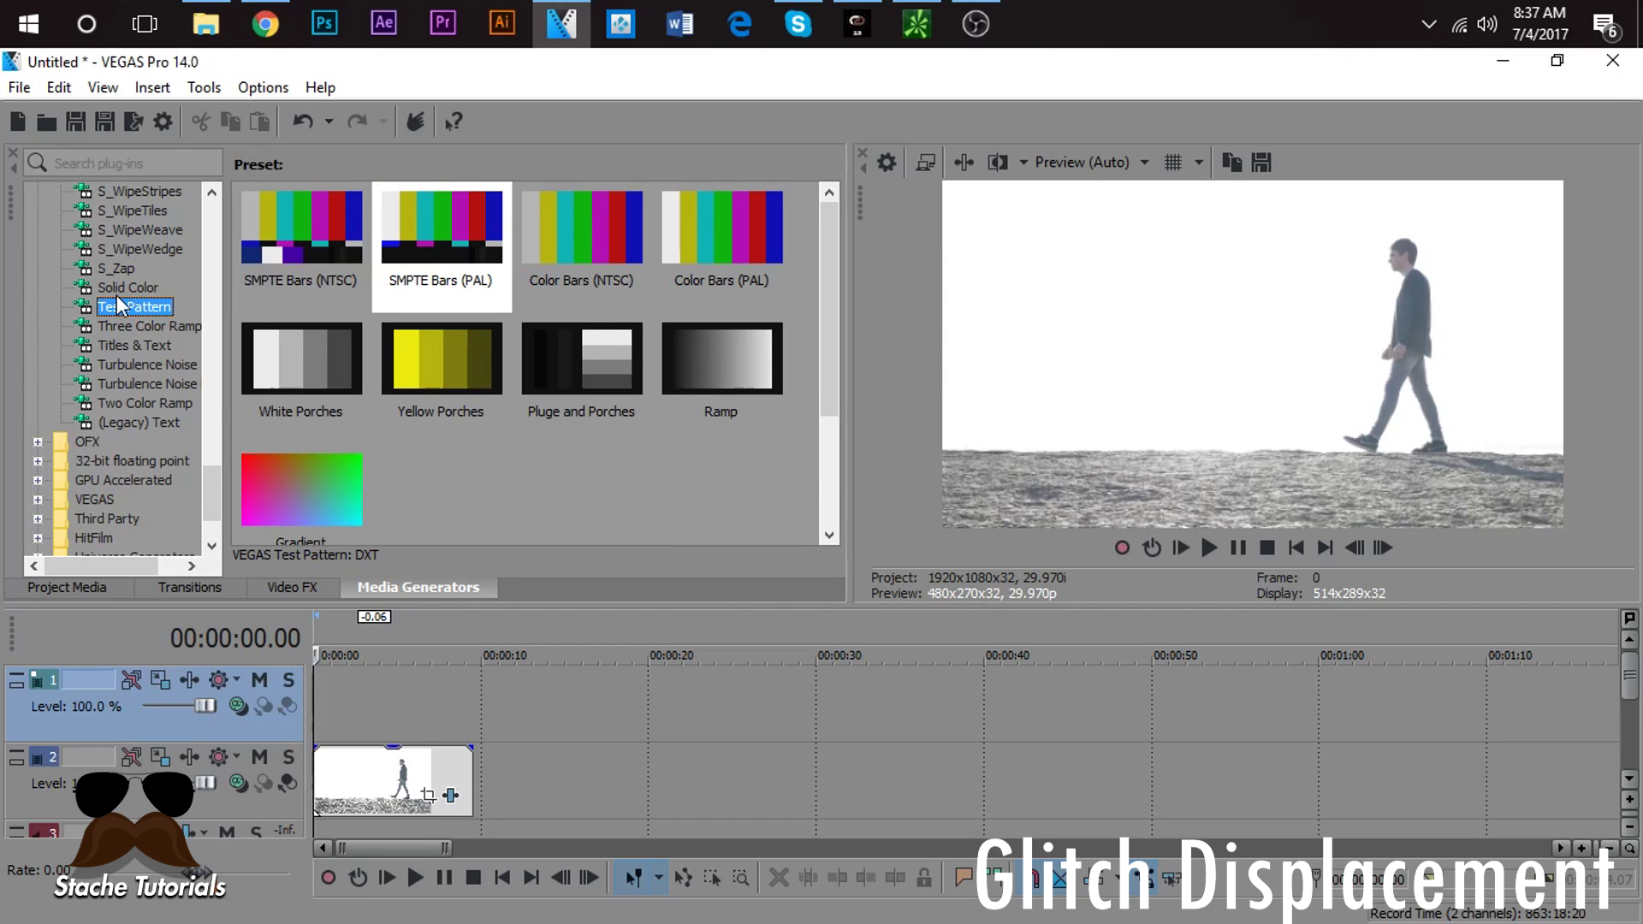
{"action": "left_click", "coordinate": [270, 216]}
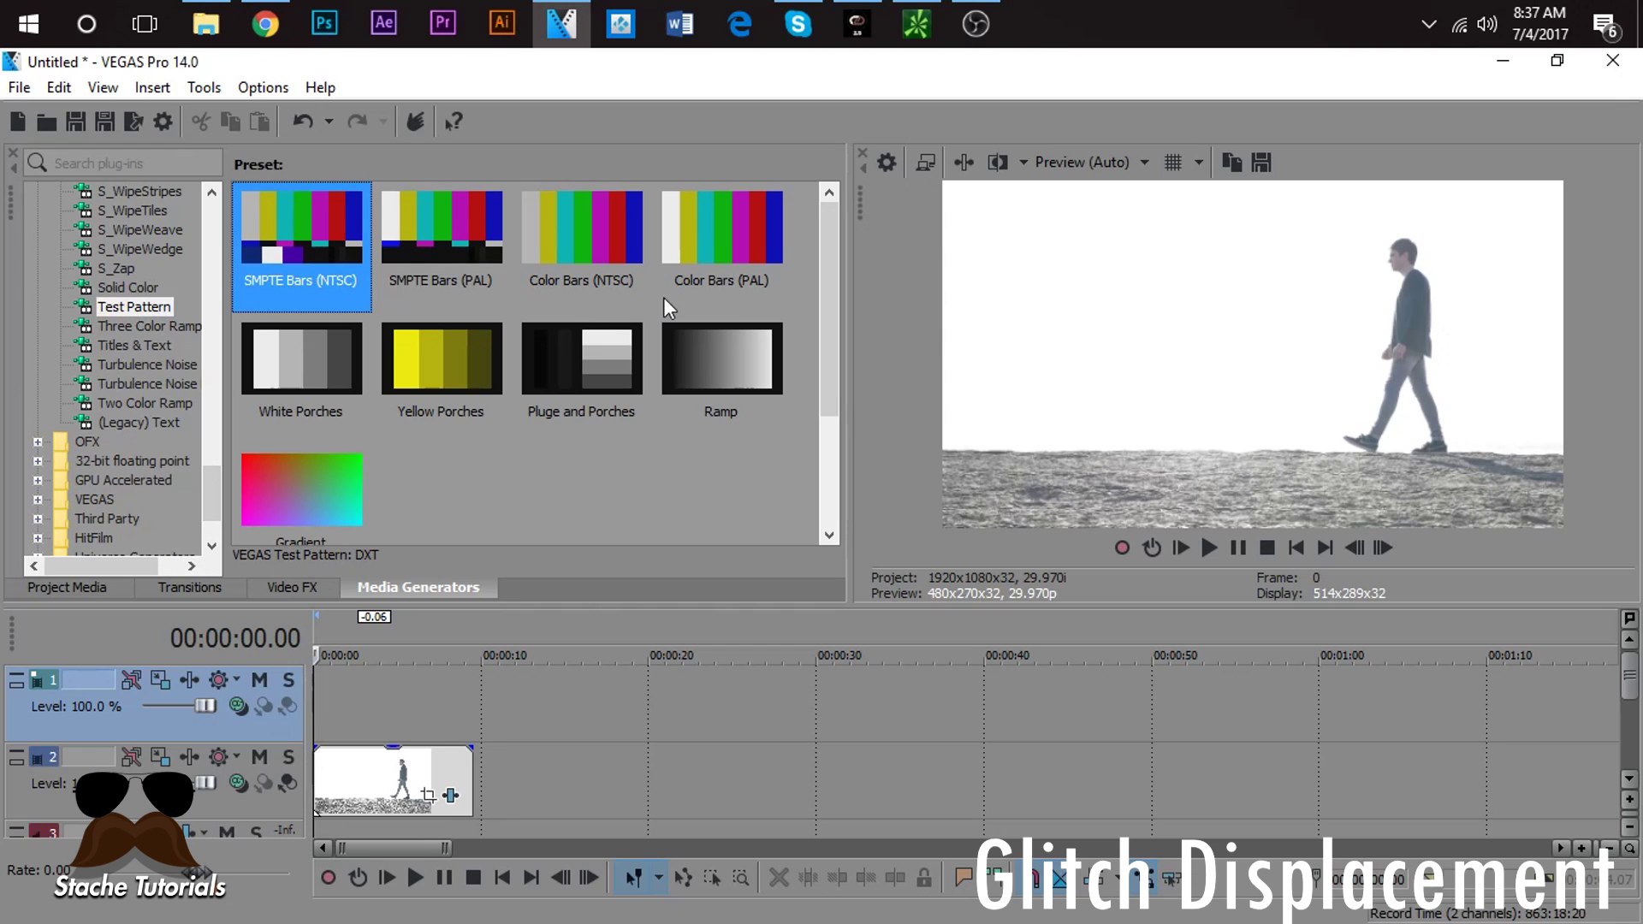
{"action": "left_click_drag", "start_coordinate": [466, 257], "coordinate": [313, 696]}
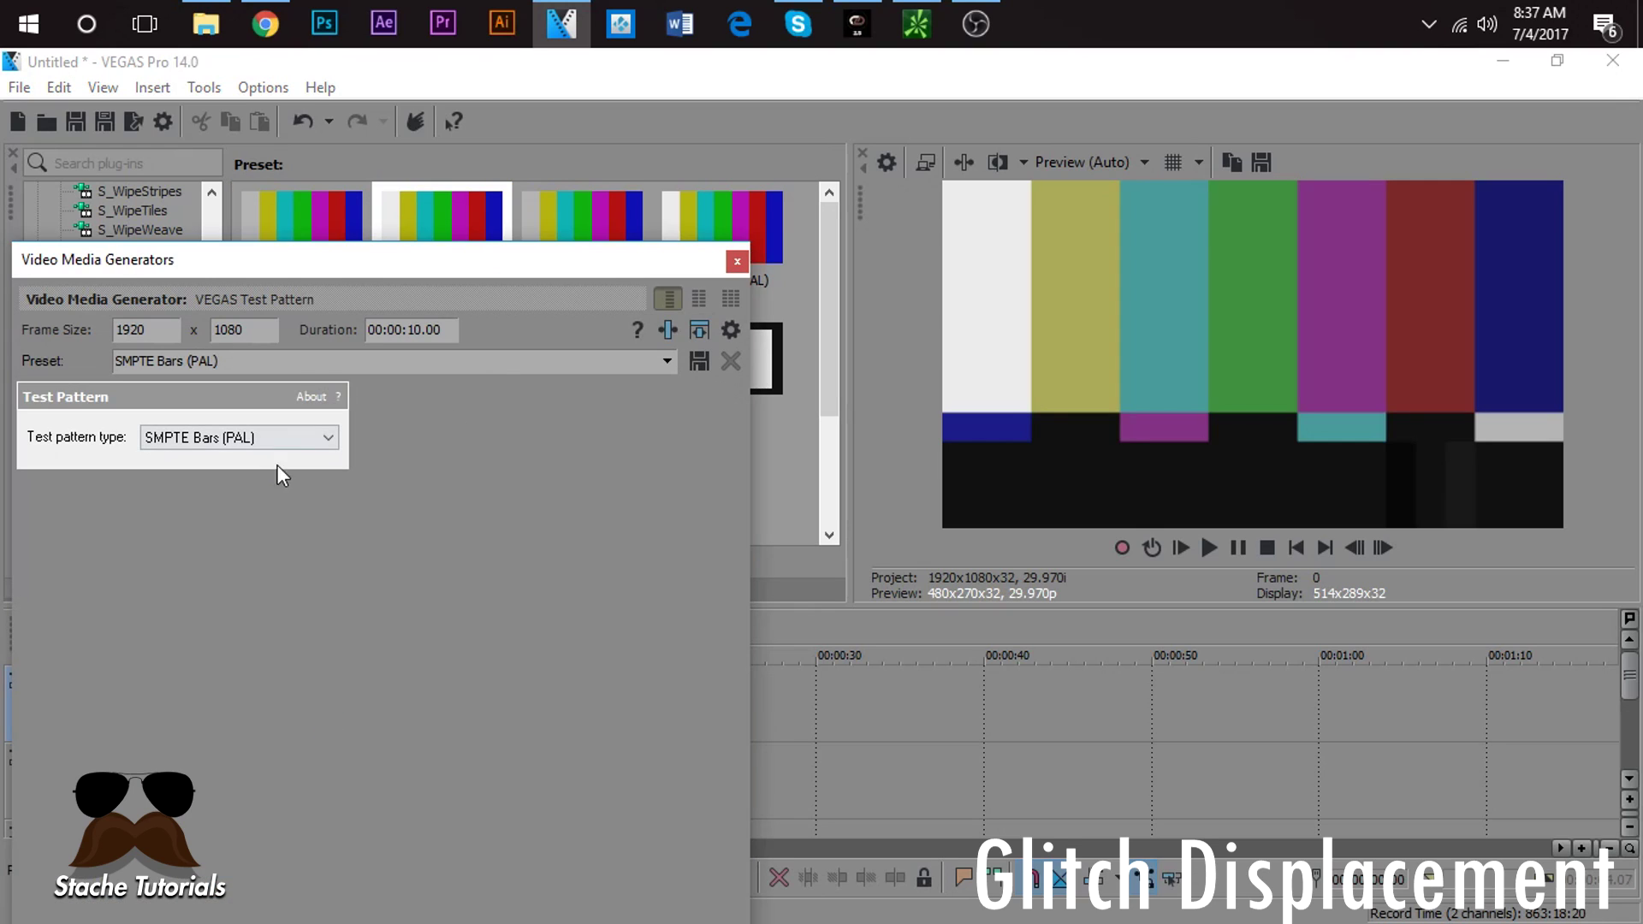
{"action": "left_click", "coordinate": [737, 262]}
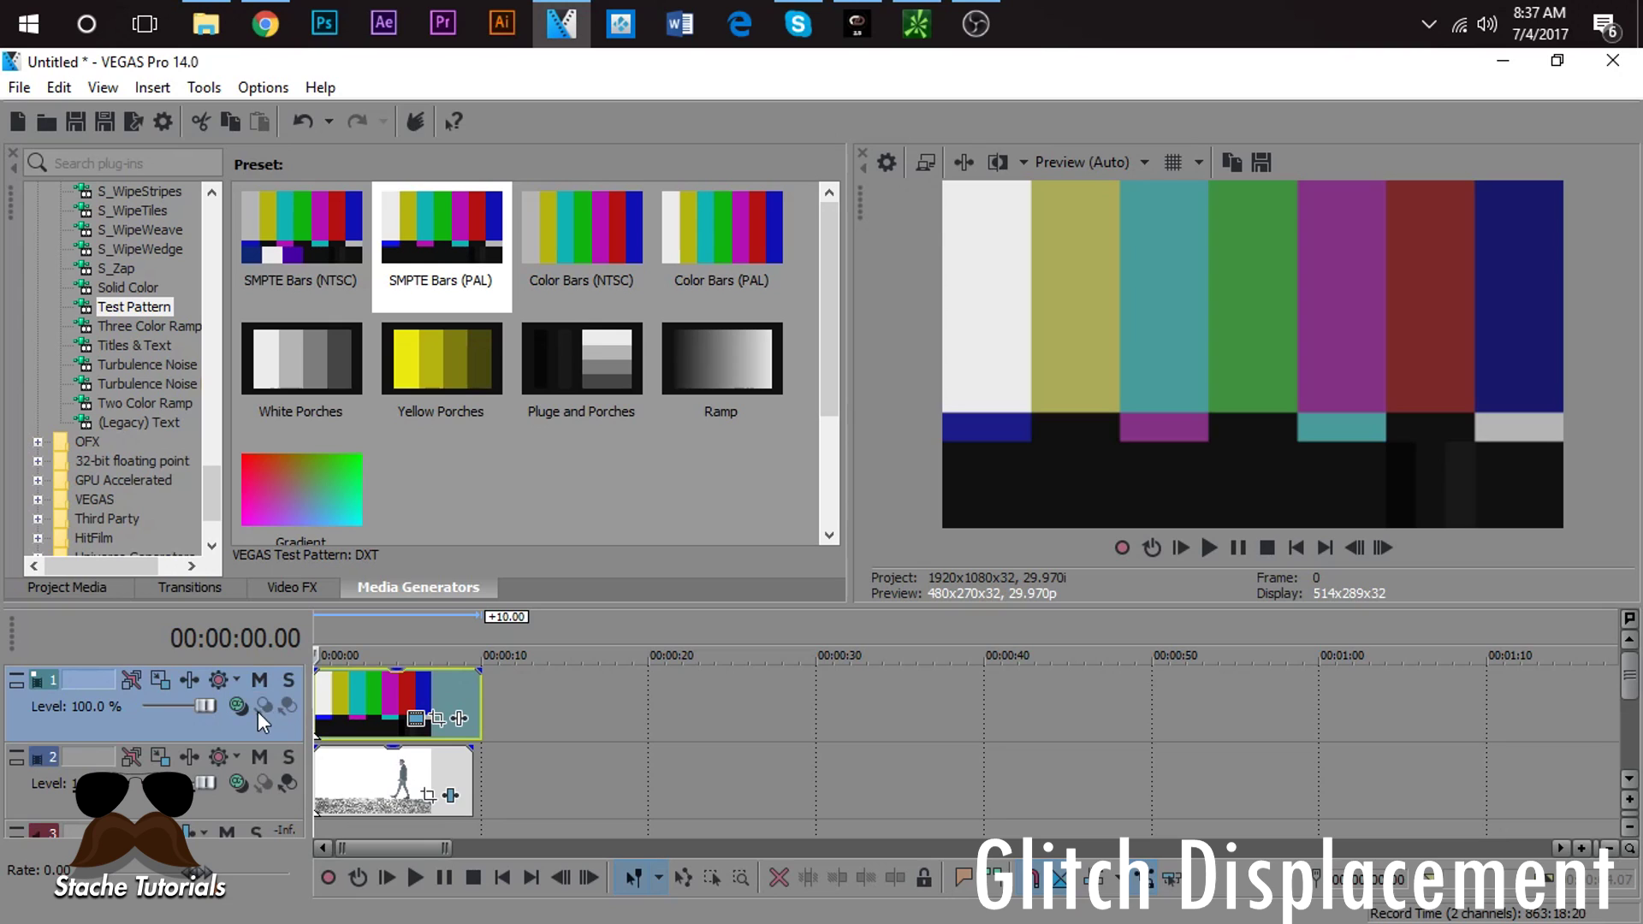
Step: Find the TV Simulator effect and apply its Bad Sync preset to the test pattern
{"action": "left_click", "coordinate": [310, 589]}
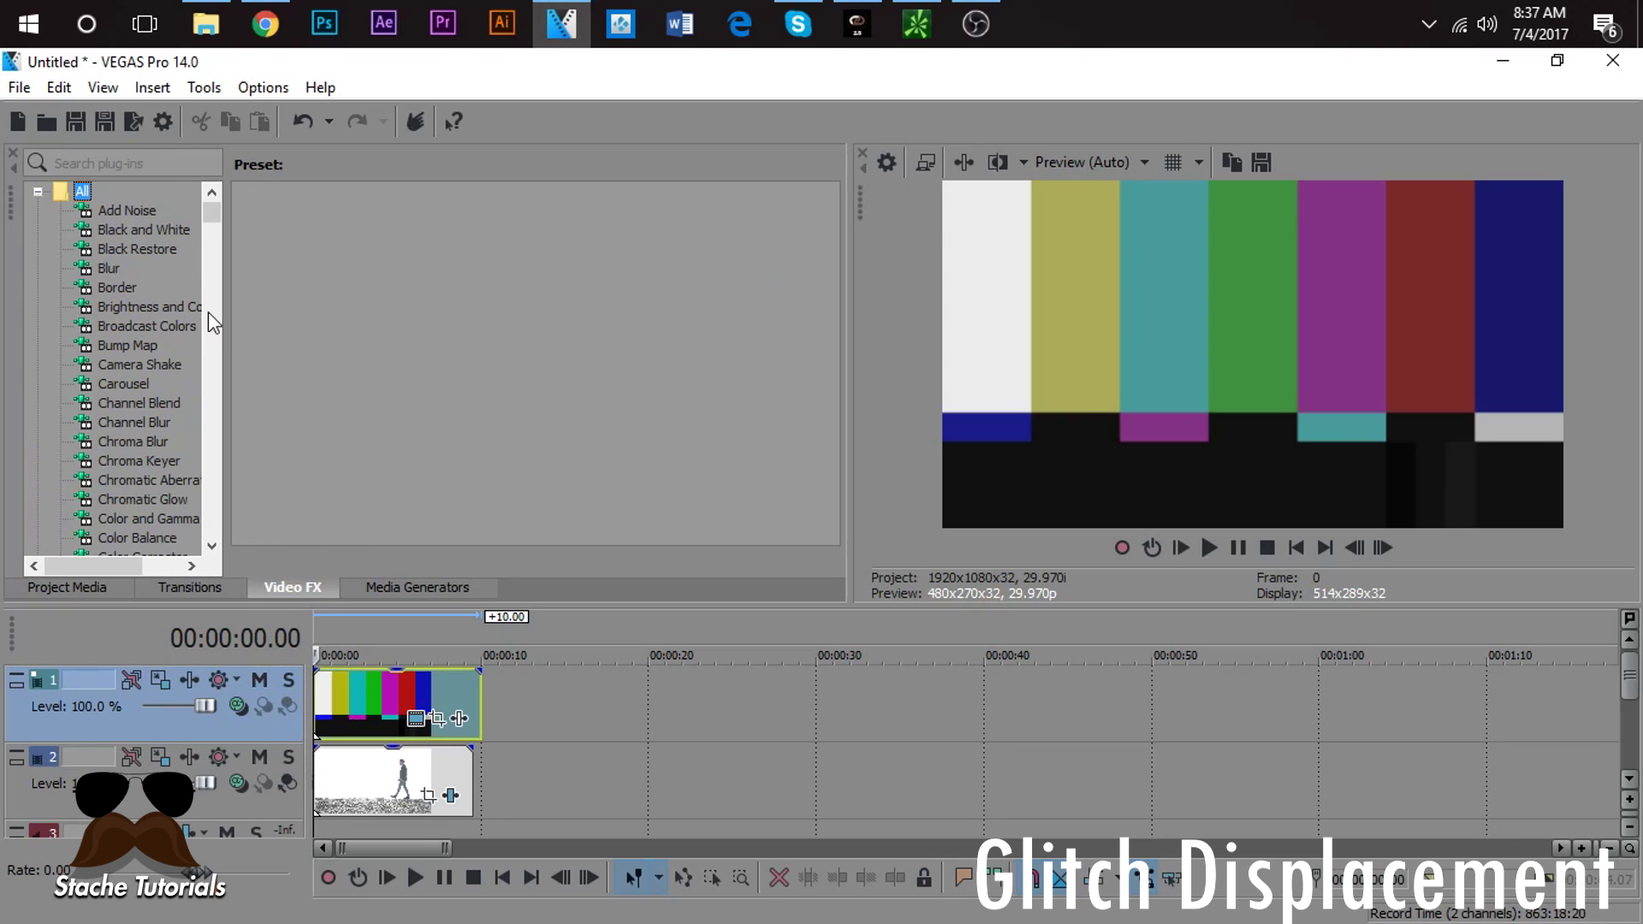
{"action": "left_click", "coordinate": [151, 166]}
{"action": "type", "text": "tv"}
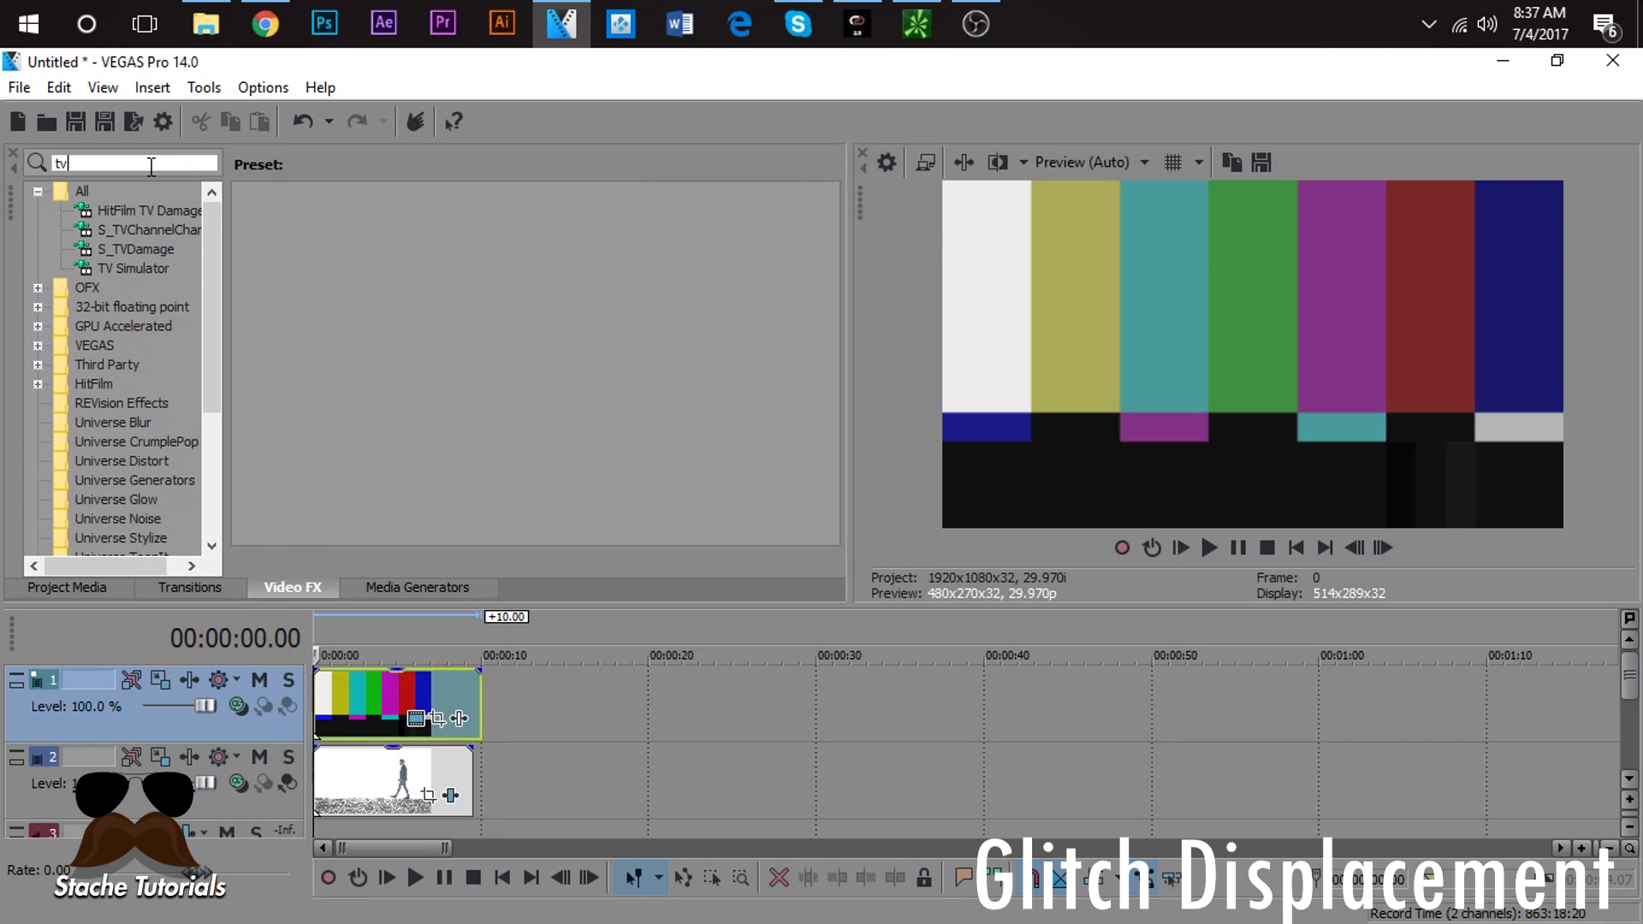
{"action": "left_click", "coordinate": [156, 265]}
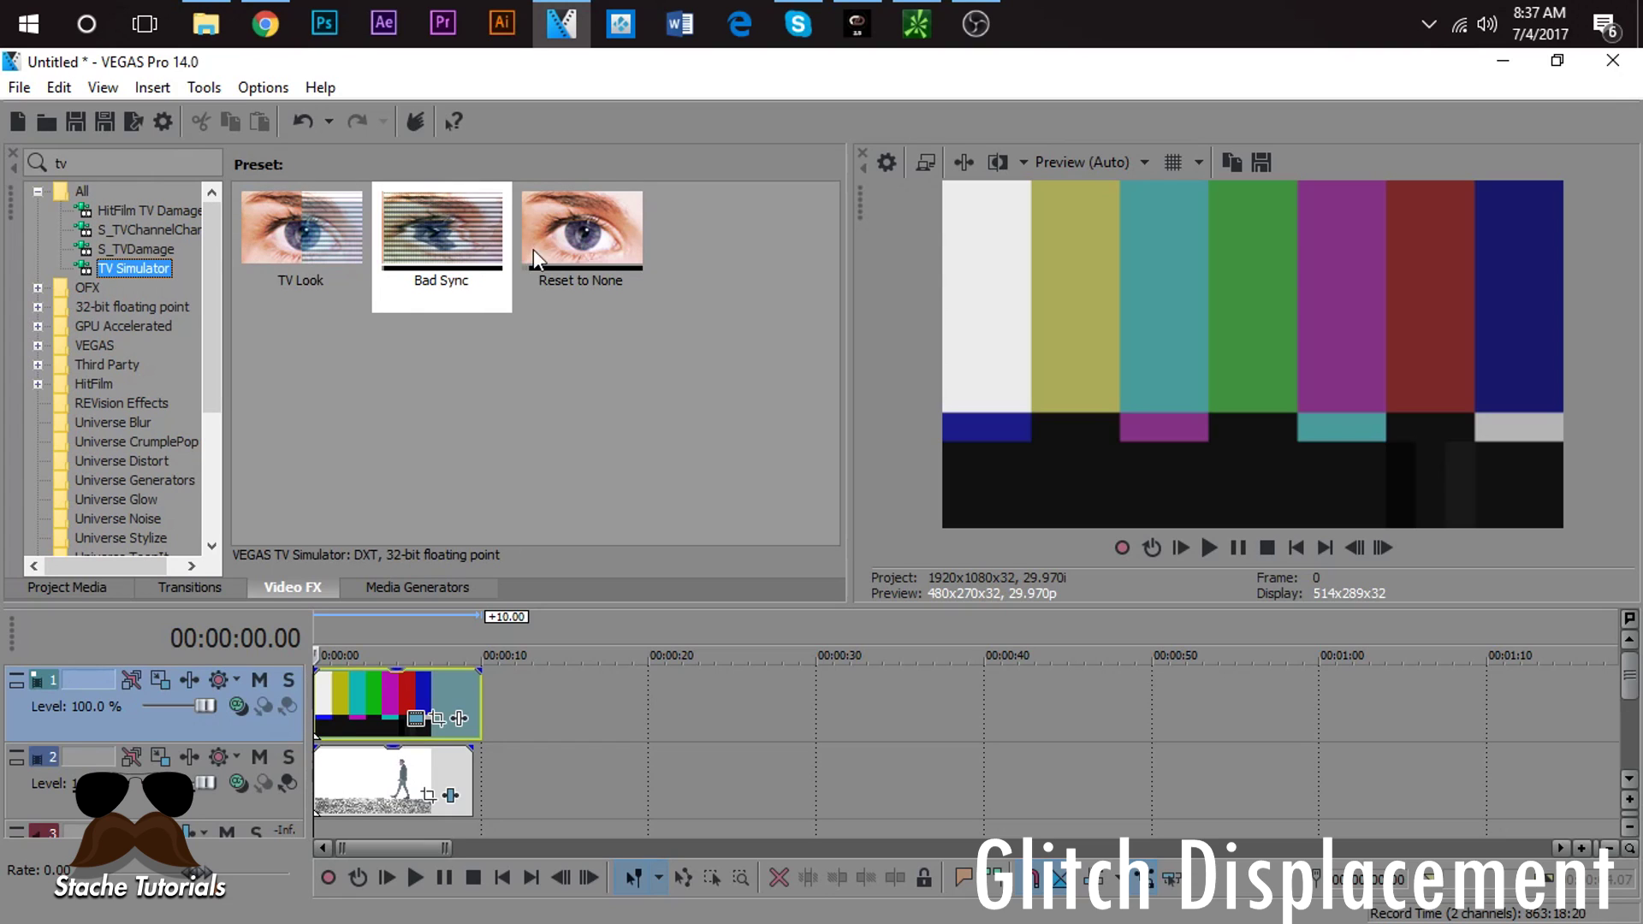
{"action": "left_click_drag", "start_coordinate": [412, 282], "coordinate": [354, 679]}
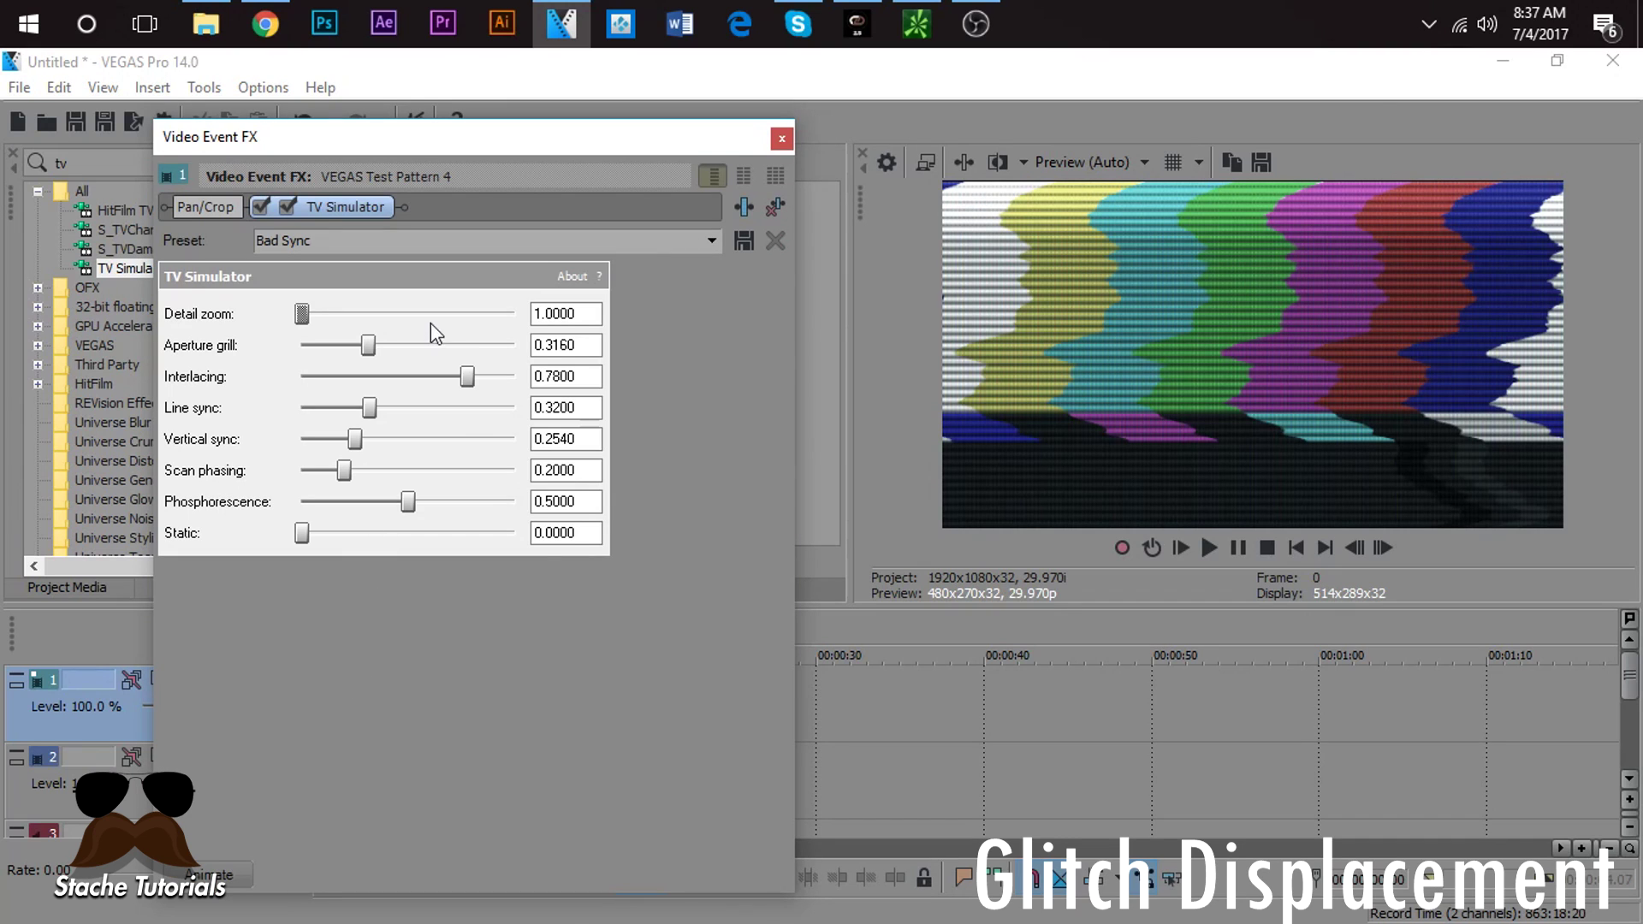
Step: Set the TV Simulator's interlacing and aperture grill to 0 and its line sync to about 0.806
{"action": "left_click_drag", "start_coordinate": [469, 381], "coordinate": [231, 374]}
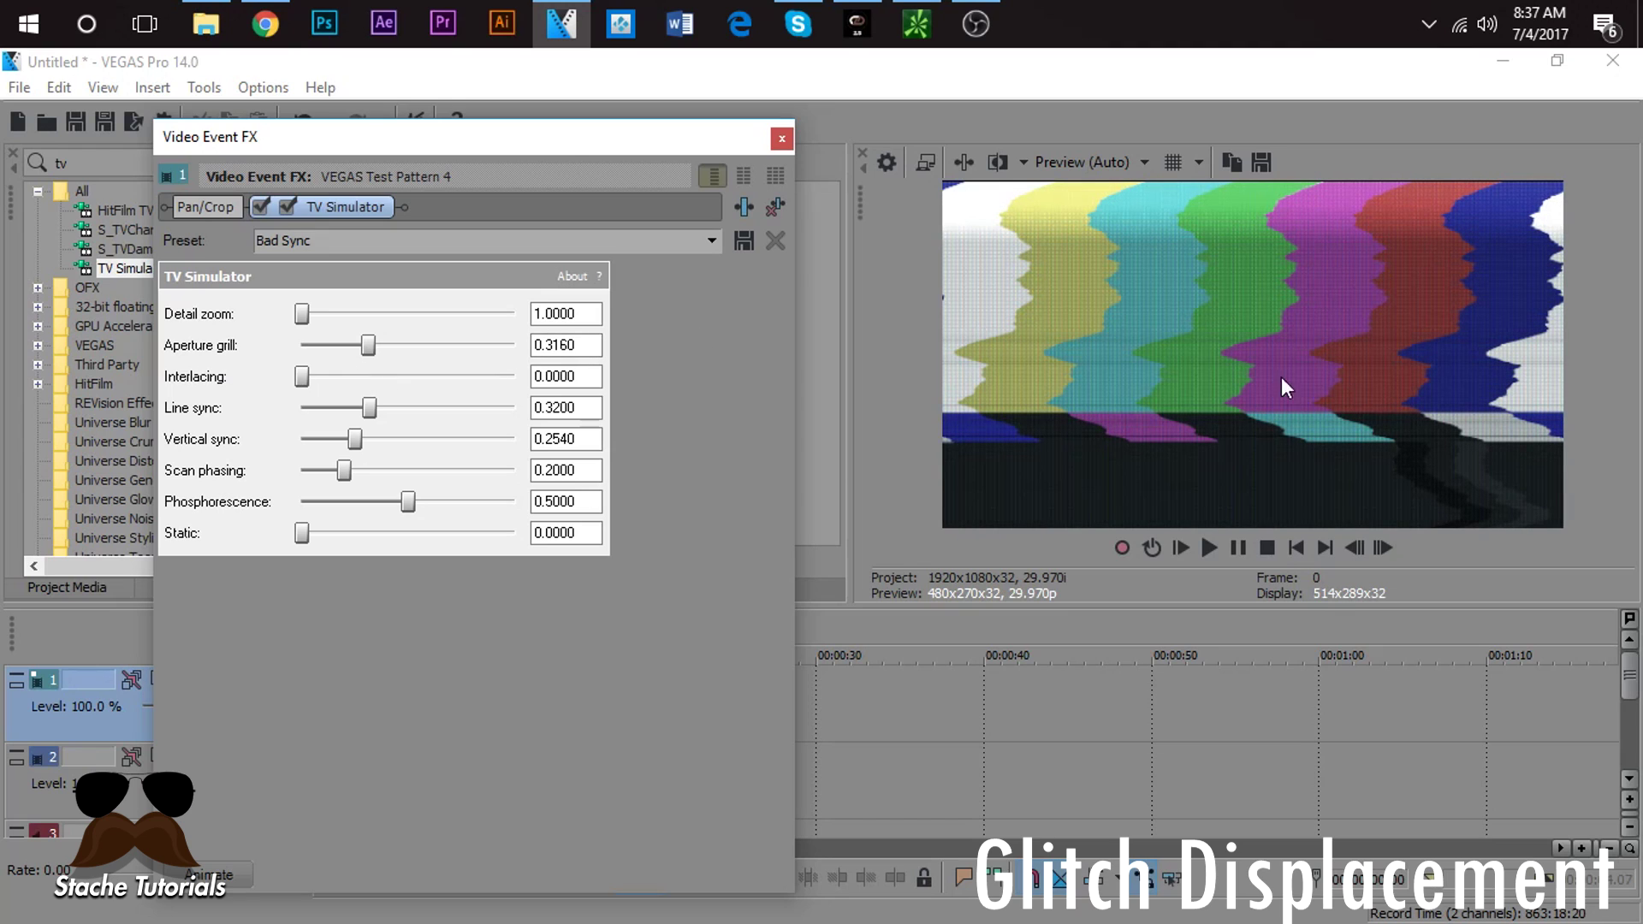
{"action": "left_click_drag", "start_coordinate": [373, 333], "coordinate": [227, 351]}
{"action": "left_click_drag", "start_coordinate": [370, 409], "coordinate": [295, 416]}
{"action": "left_click_drag", "start_coordinate": [353, 387], "coordinate": [471, 401]}
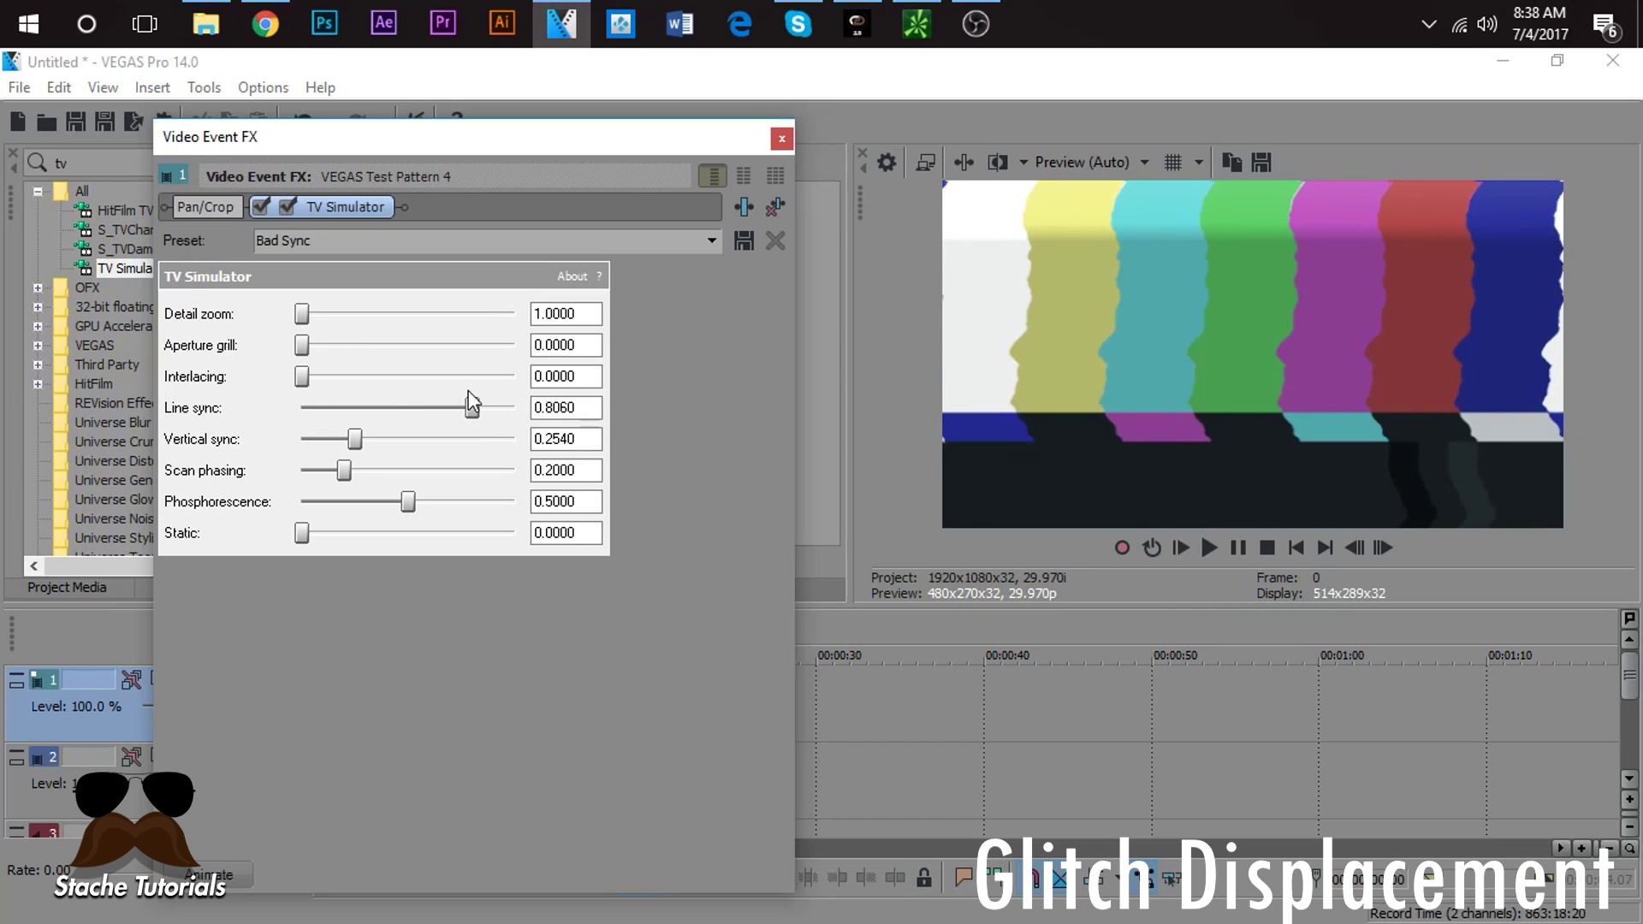
{"action": "left_click", "coordinate": [781, 138]}
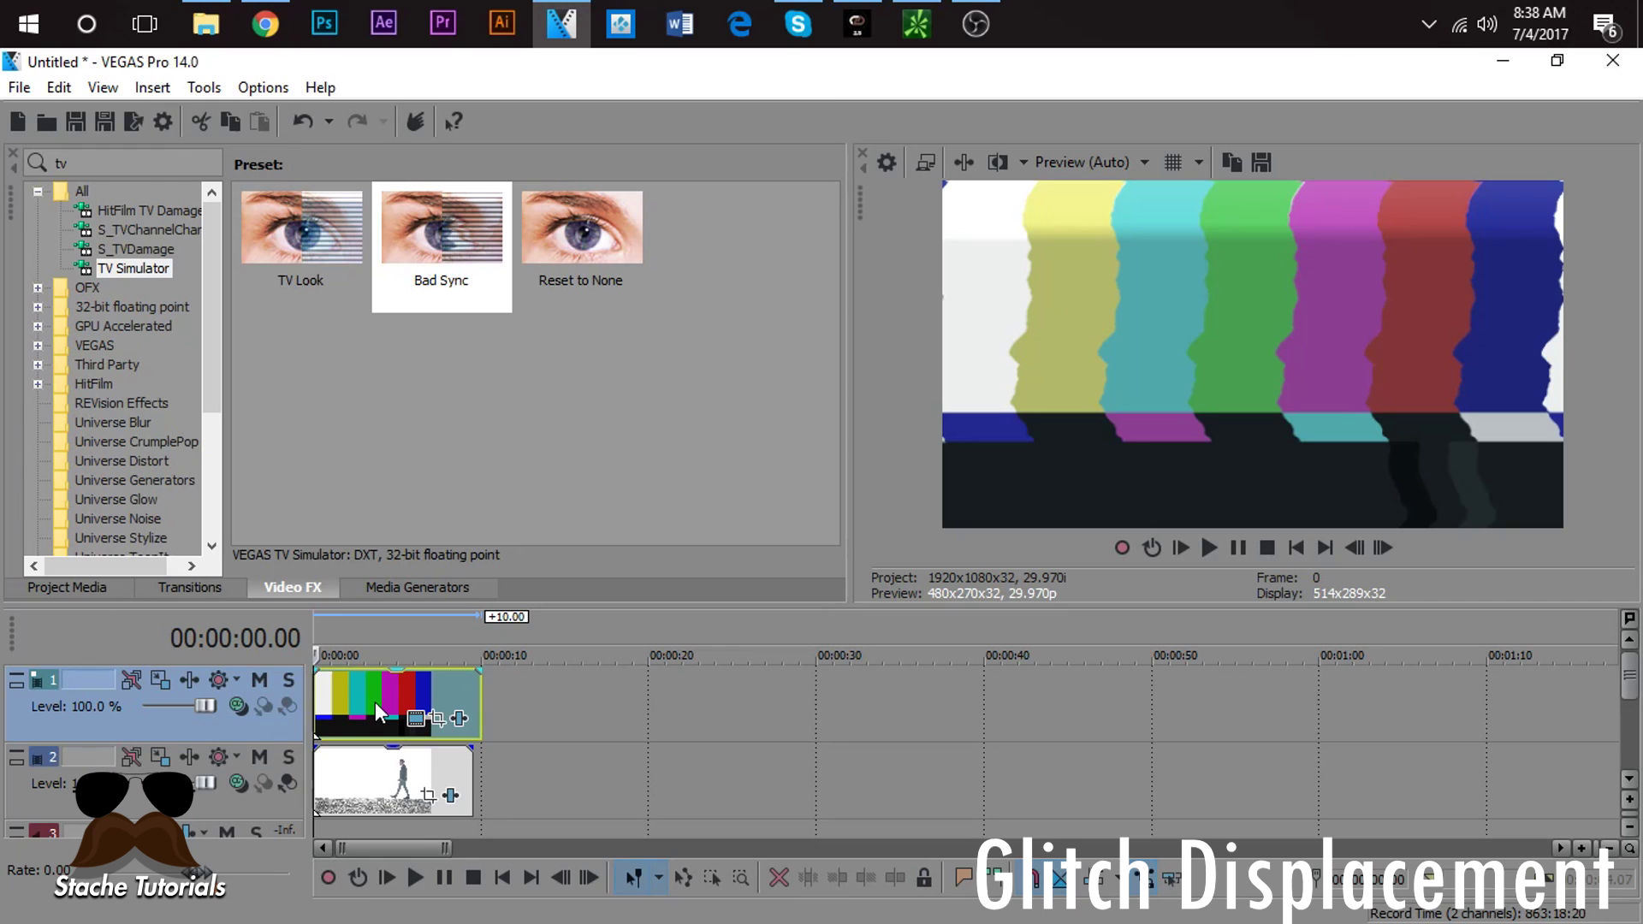
Step: Set the test pattern track's composite mode to a custom VEGAS Displacement Map
{"action": "left_click", "coordinate": [238, 705]}
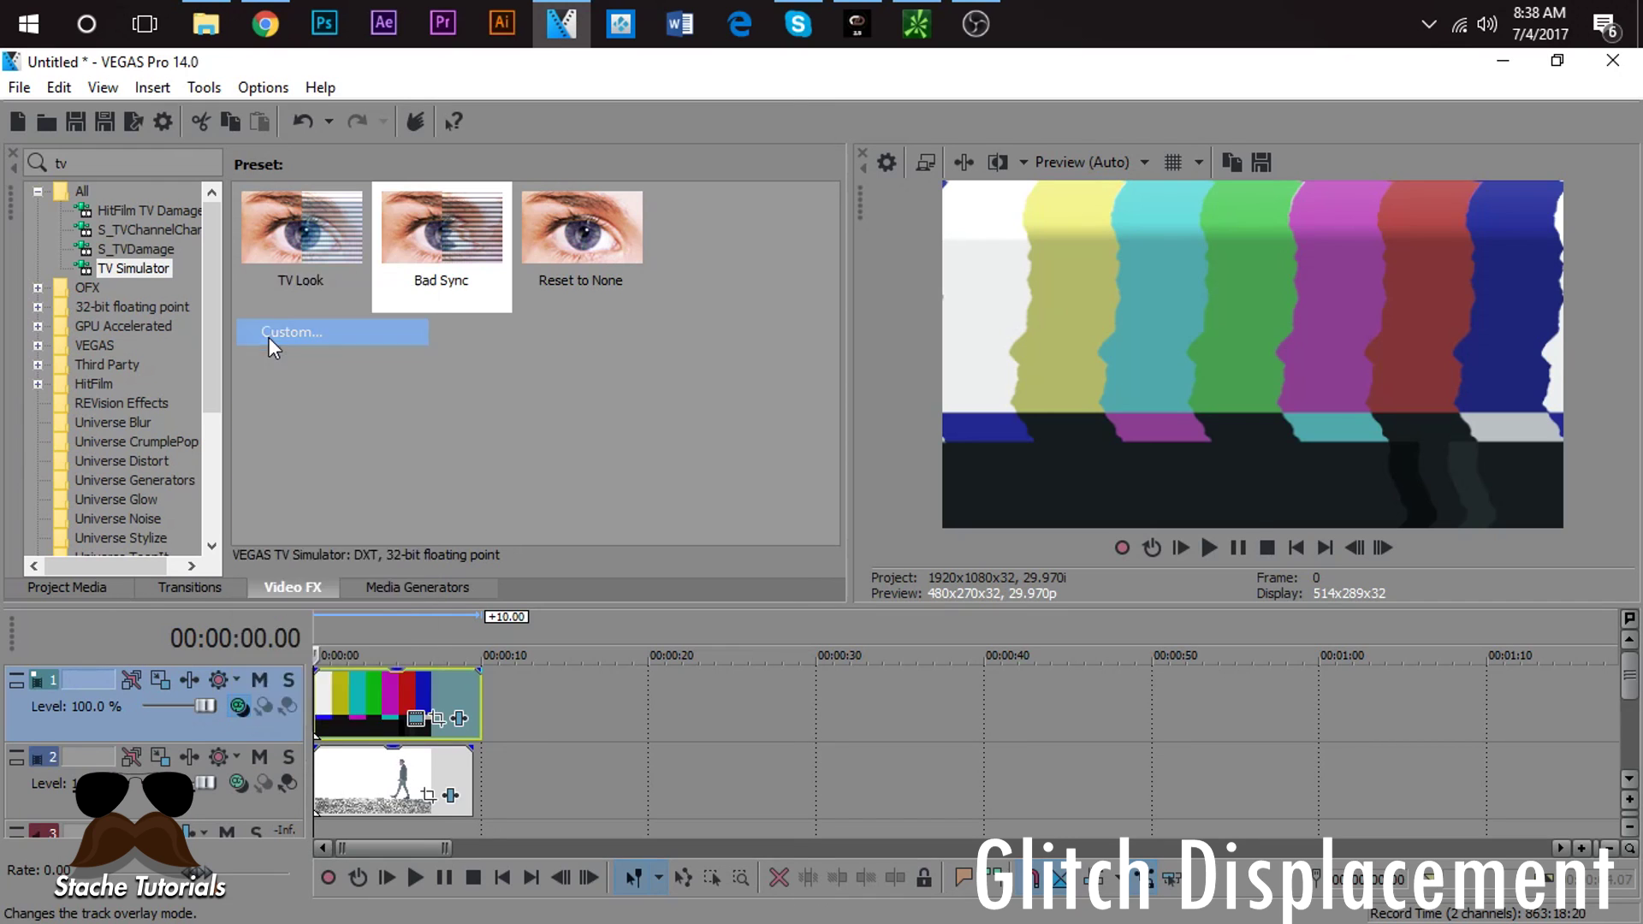
{"action": "left_click", "coordinate": [269, 337]}
{"action": "left_click_drag", "start_coordinate": [729, 680], "coordinate": [1101, 664]}
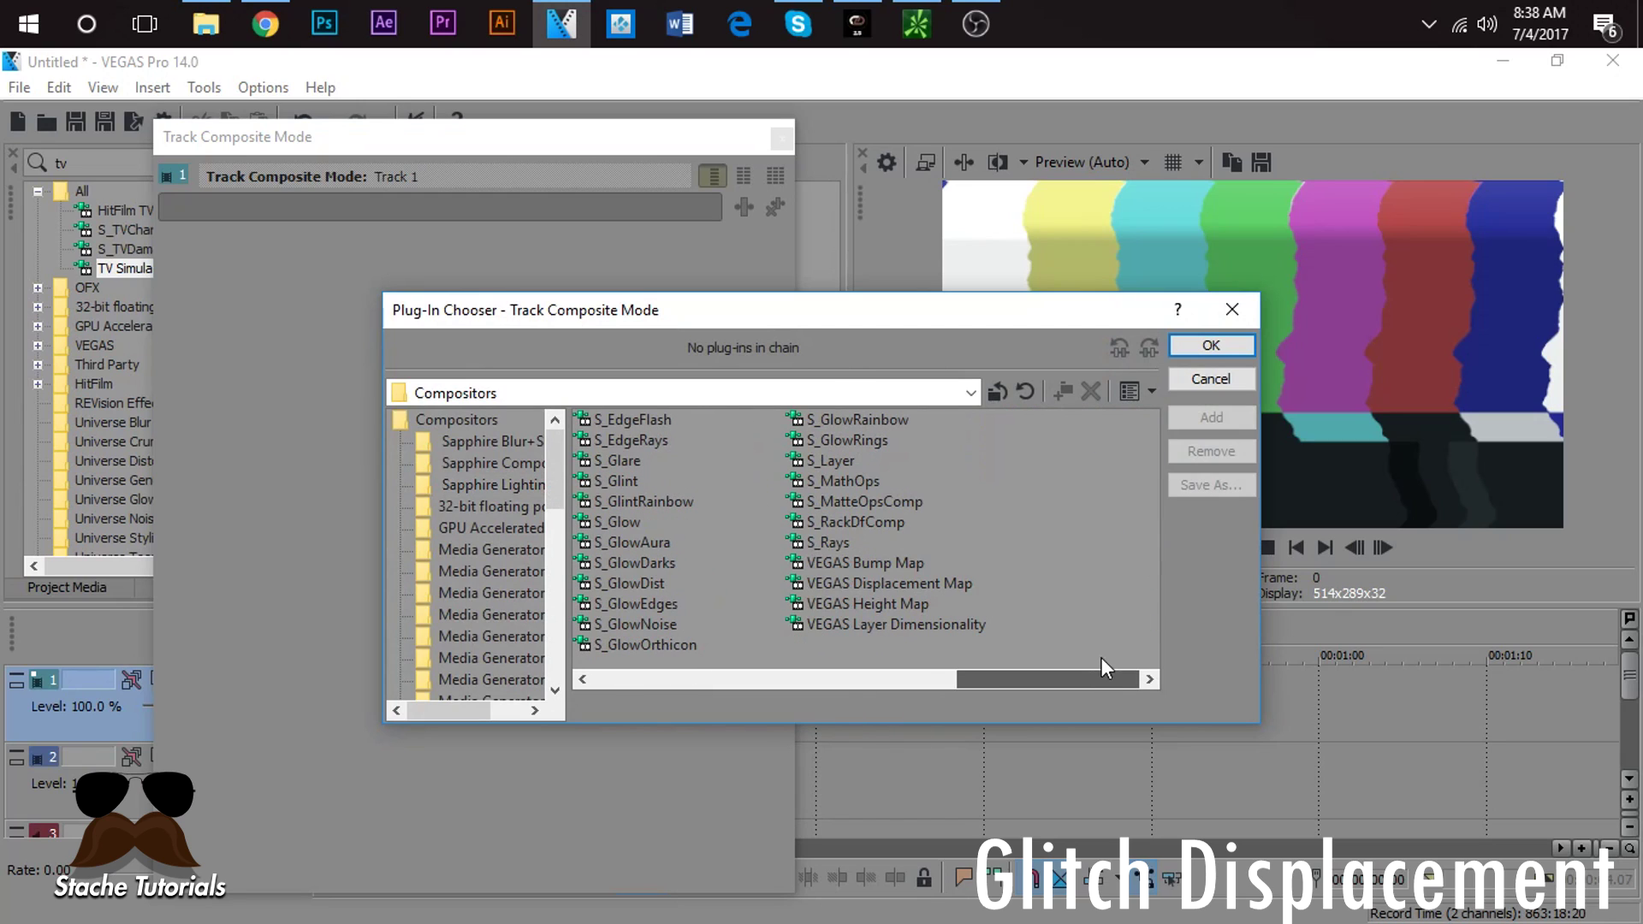
{"action": "left_click", "coordinate": [891, 584]}
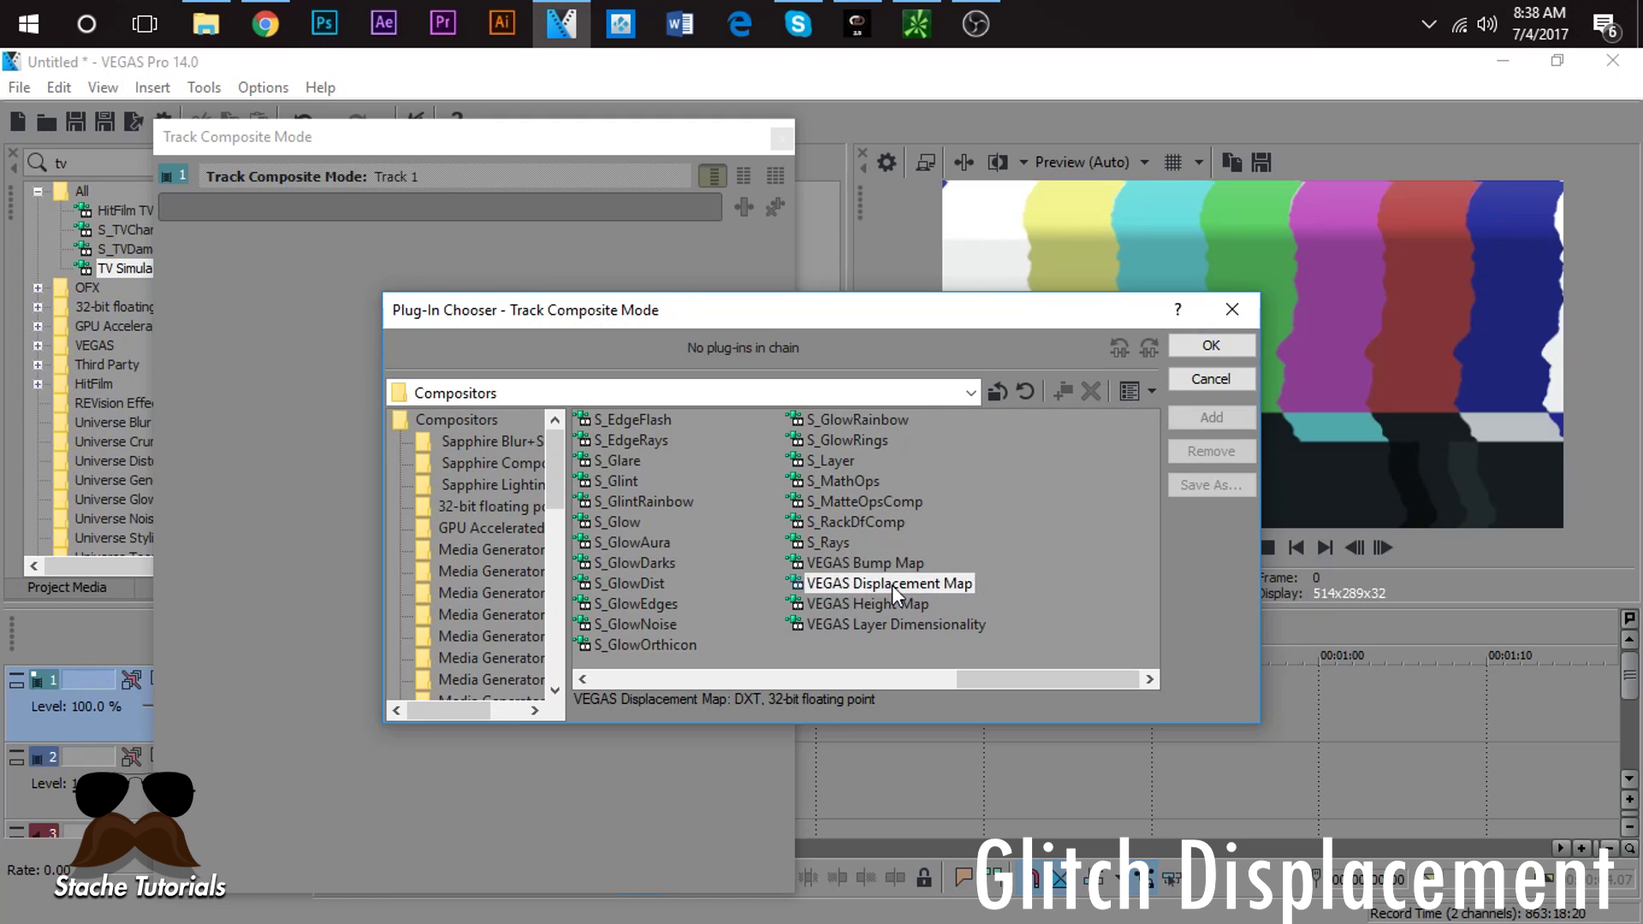
{"action": "left_click", "coordinate": [1206, 415]}
{"action": "left_click", "coordinate": [1211, 346]}
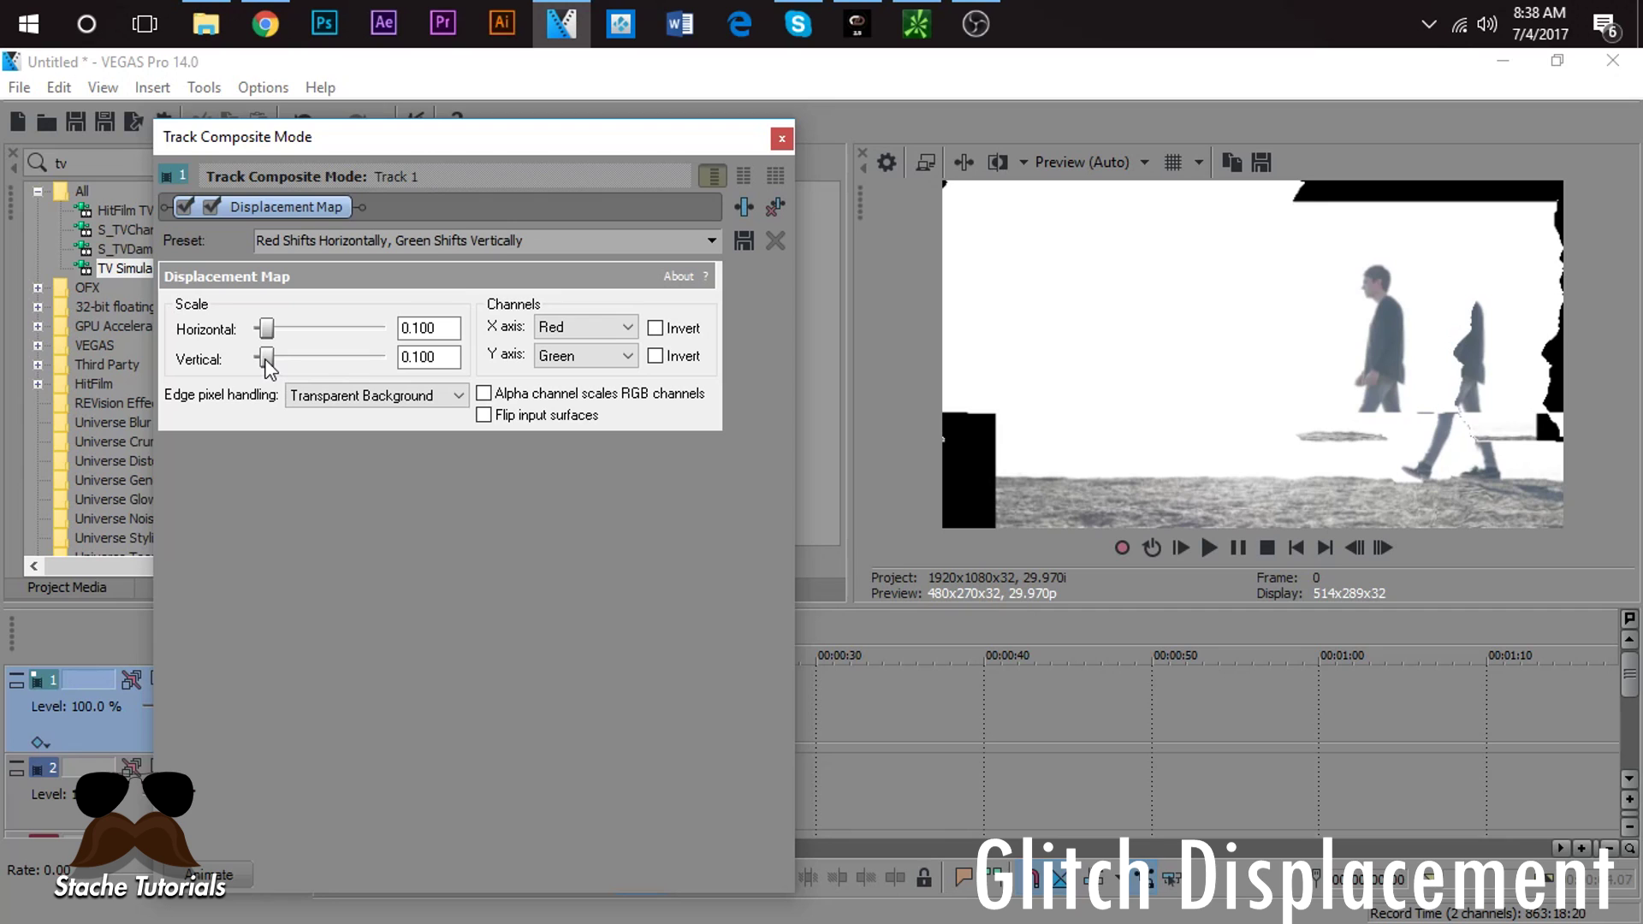
Step: Set the displacement map's horizontal and vertical scale to 0 and briefly play back the start of the footage
{"action": "left_click_drag", "start_coordinate": [267, 360], "coordinate": [77, 332]}
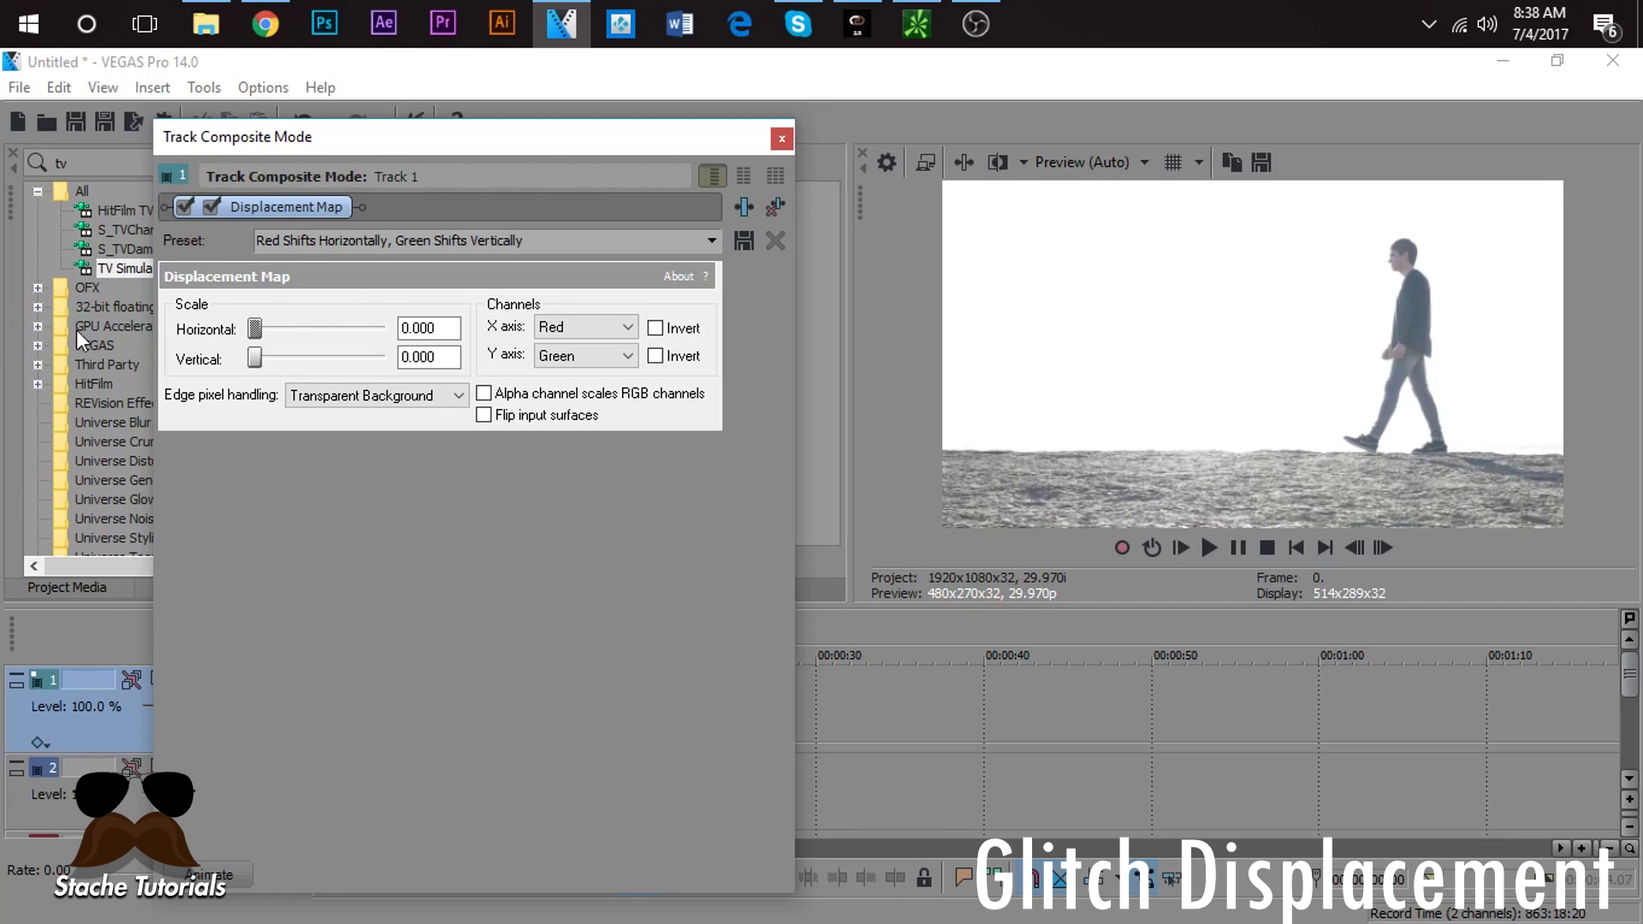
{"action": "left_click_drag", "start_coordinate": [555, 140], "coordinate": [962, 110]}
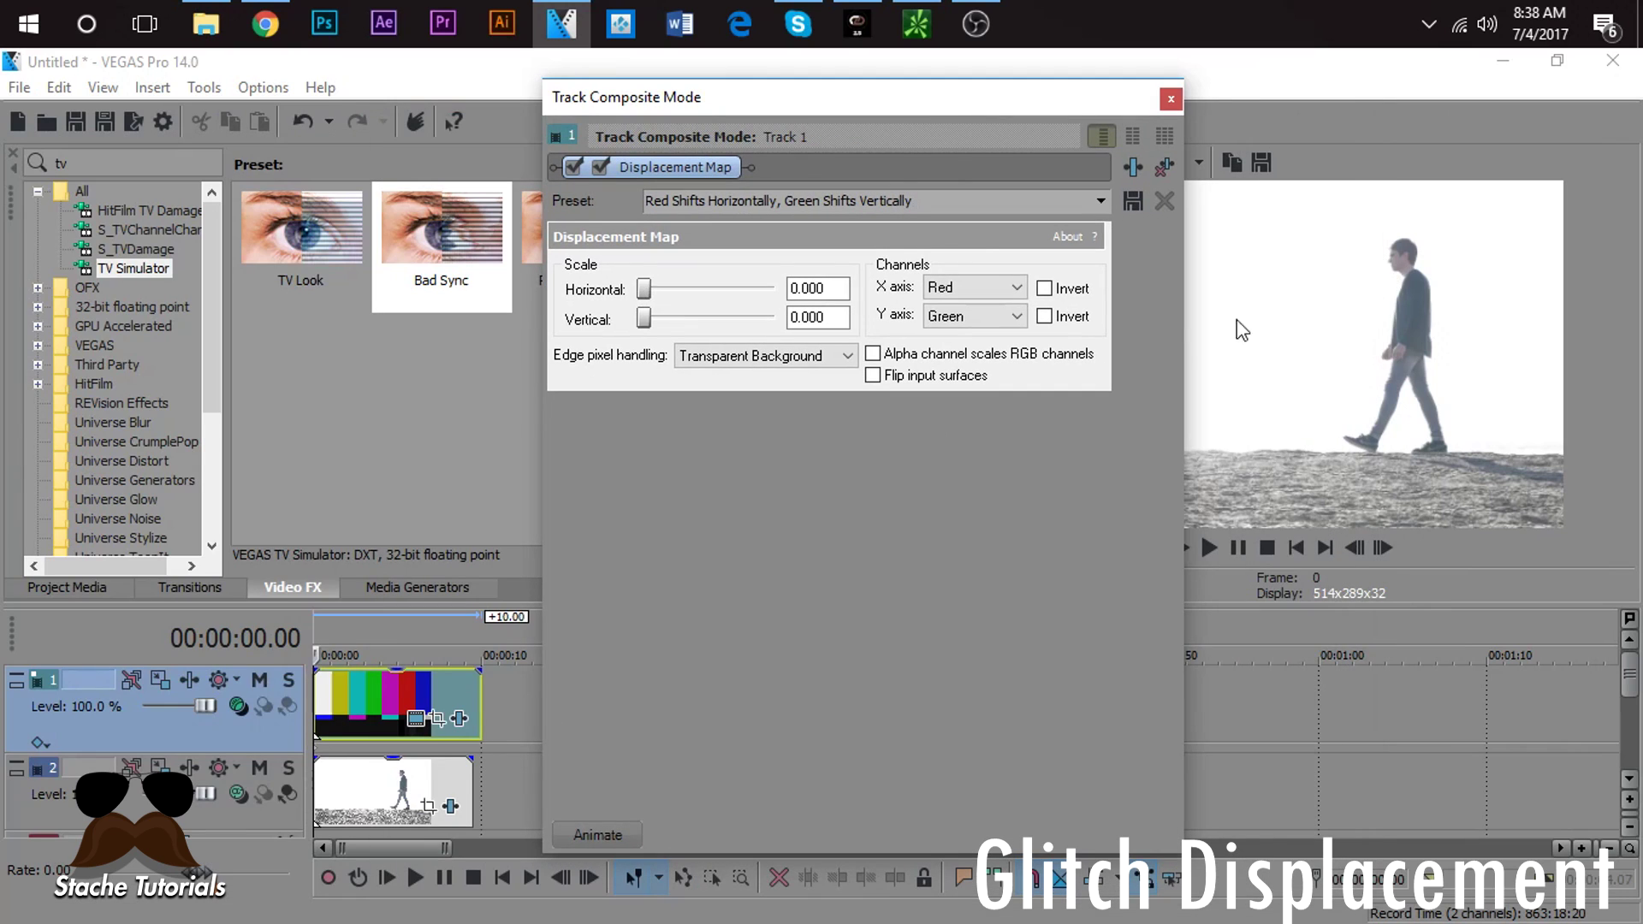
{"action": "left_click_drag", "start_coordinate": [1176, 332], "coordinate": [996, 348]}
{"action": "left_click_drag", "start_coordinate": [916, 96], "coordinate": [824, 100]}
{"action": "left_click", "coordinate": [337, 707]}
{"action": "key", "text": "space"}
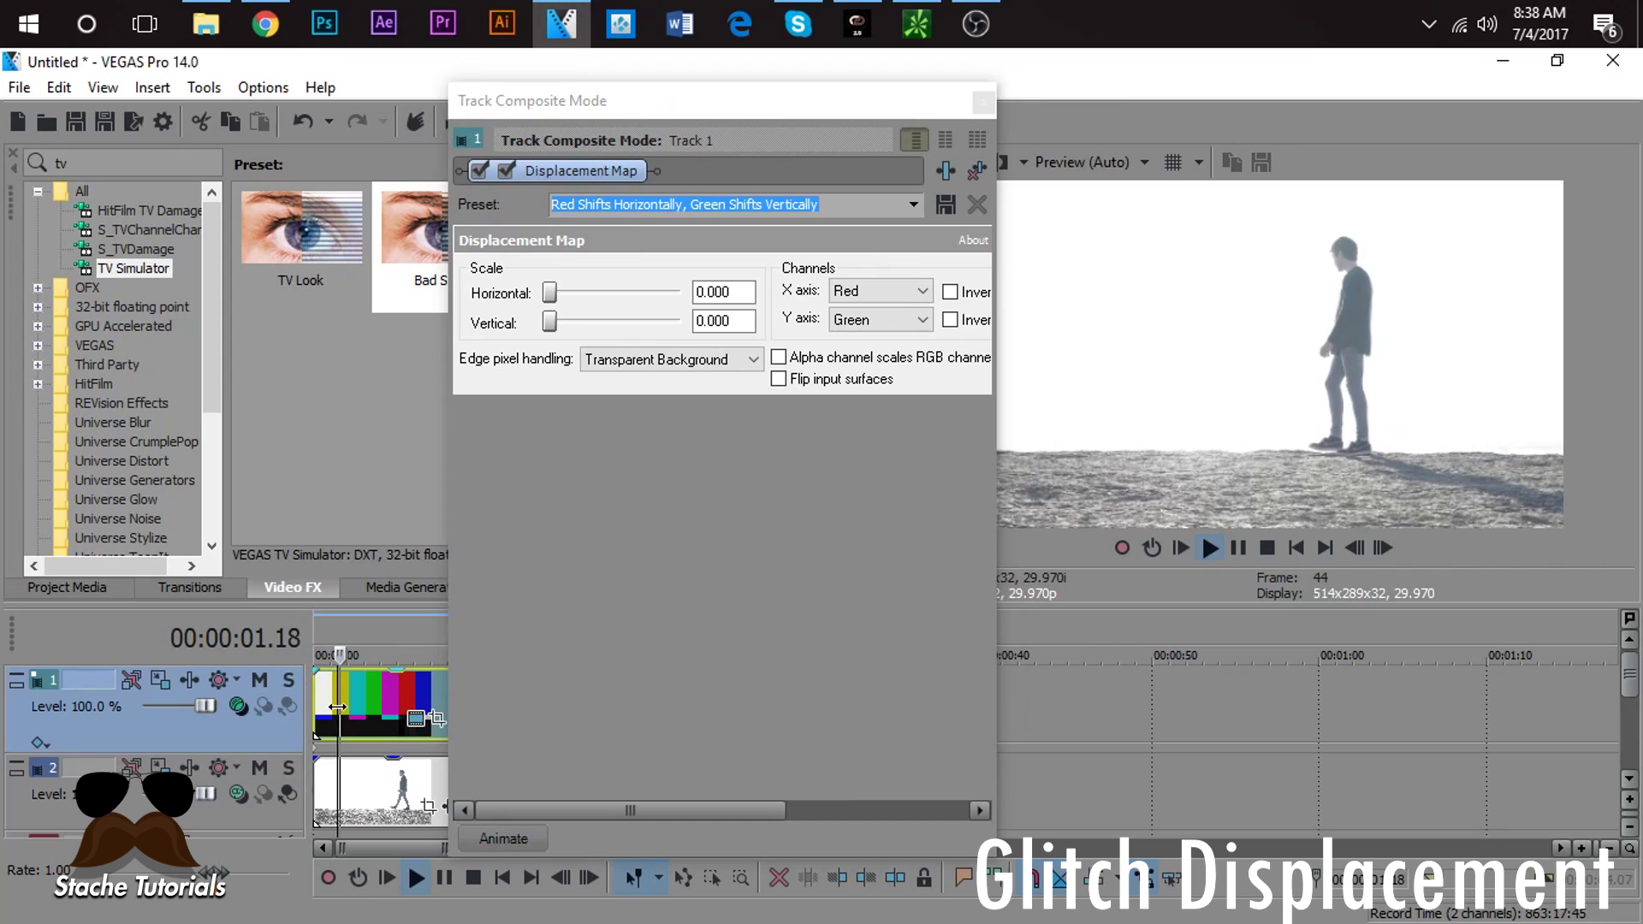
{"action": "key", "text": "space"}
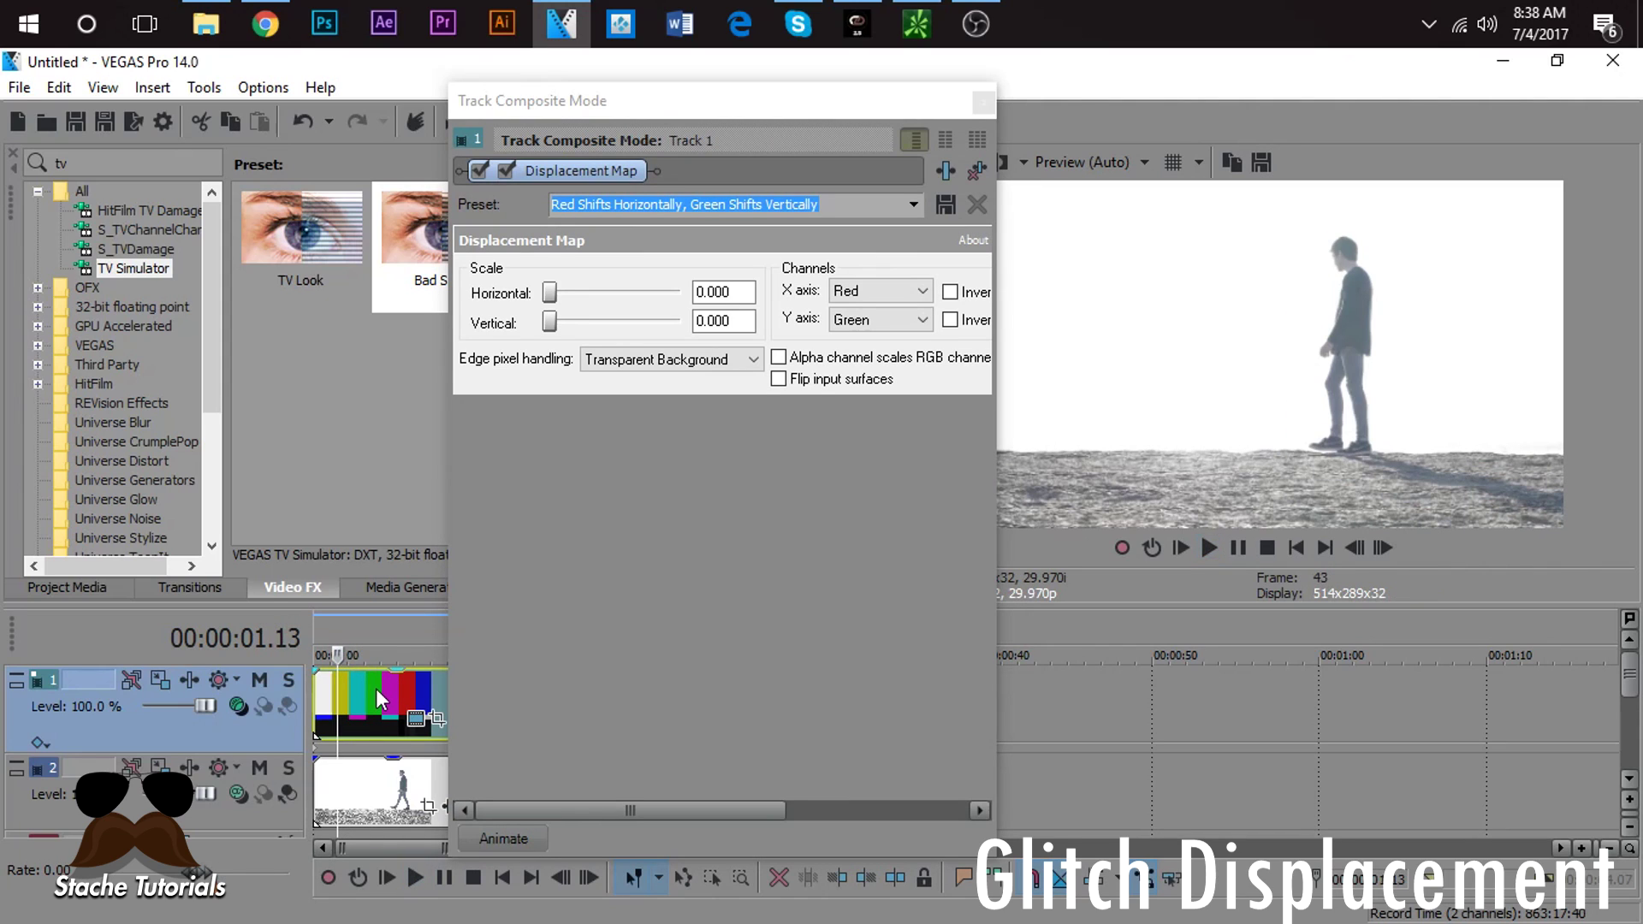
Step: Turn on keyframe animation for the Displacement Map and sample the footage at several points, ending at 00:00:04.25
{"action": "left_click", "coordinate": [506, 837]}
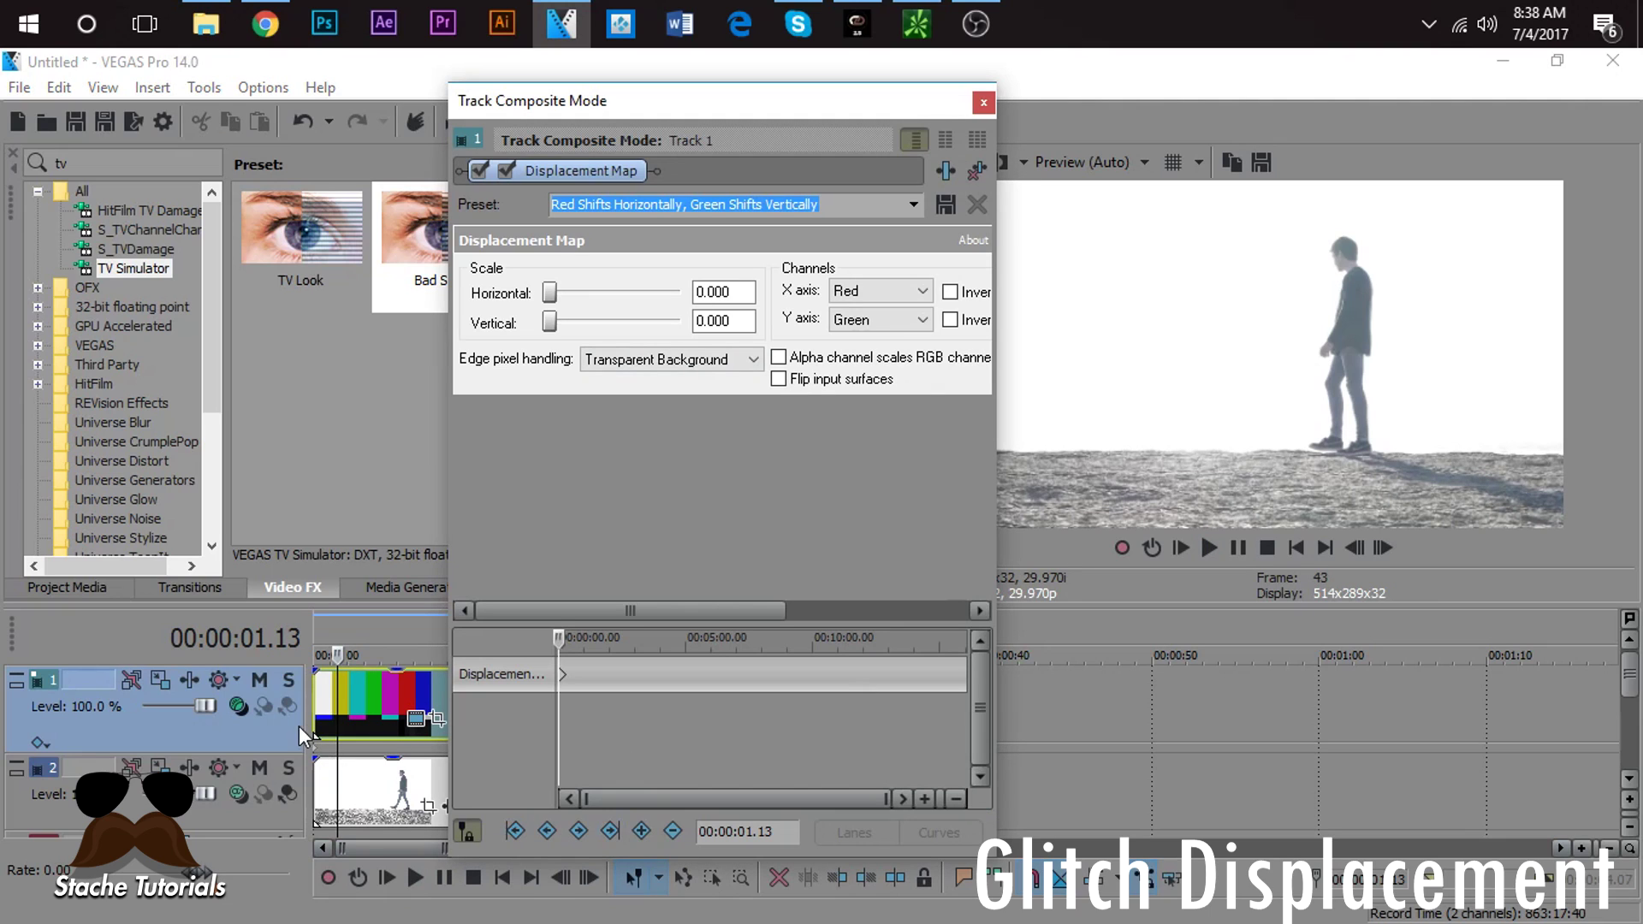
{"action": "left_click", "coordinate": [341, 715]}
{"action": "left_click", "coordinate": [379, 715]}
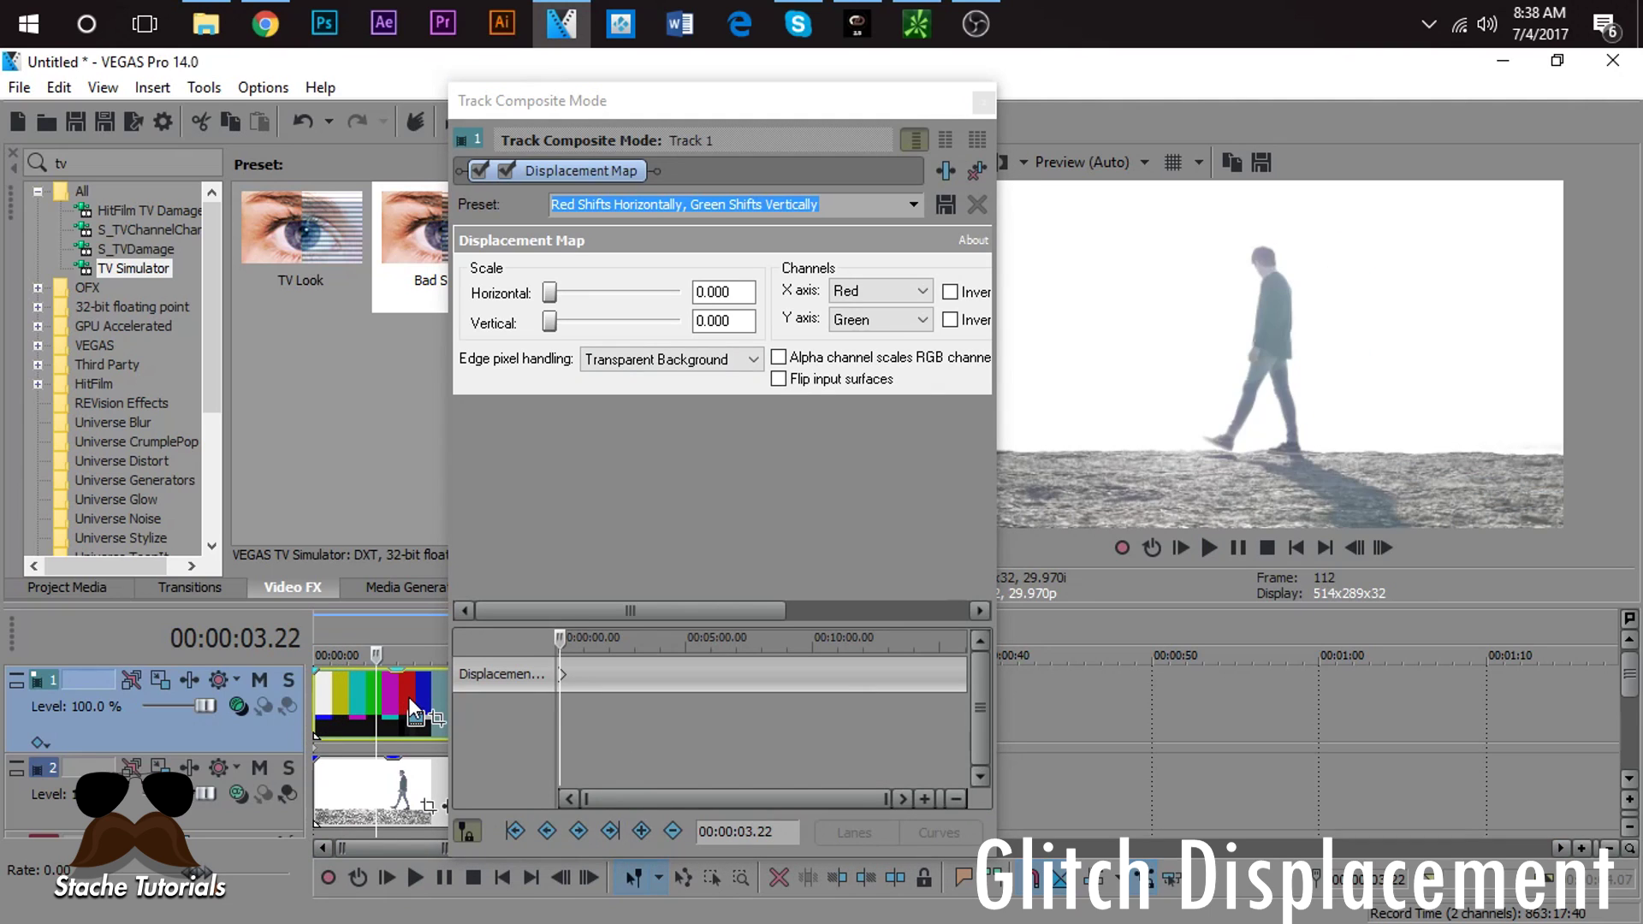
{"action": "left_click", "coordinate": [408, 696]}
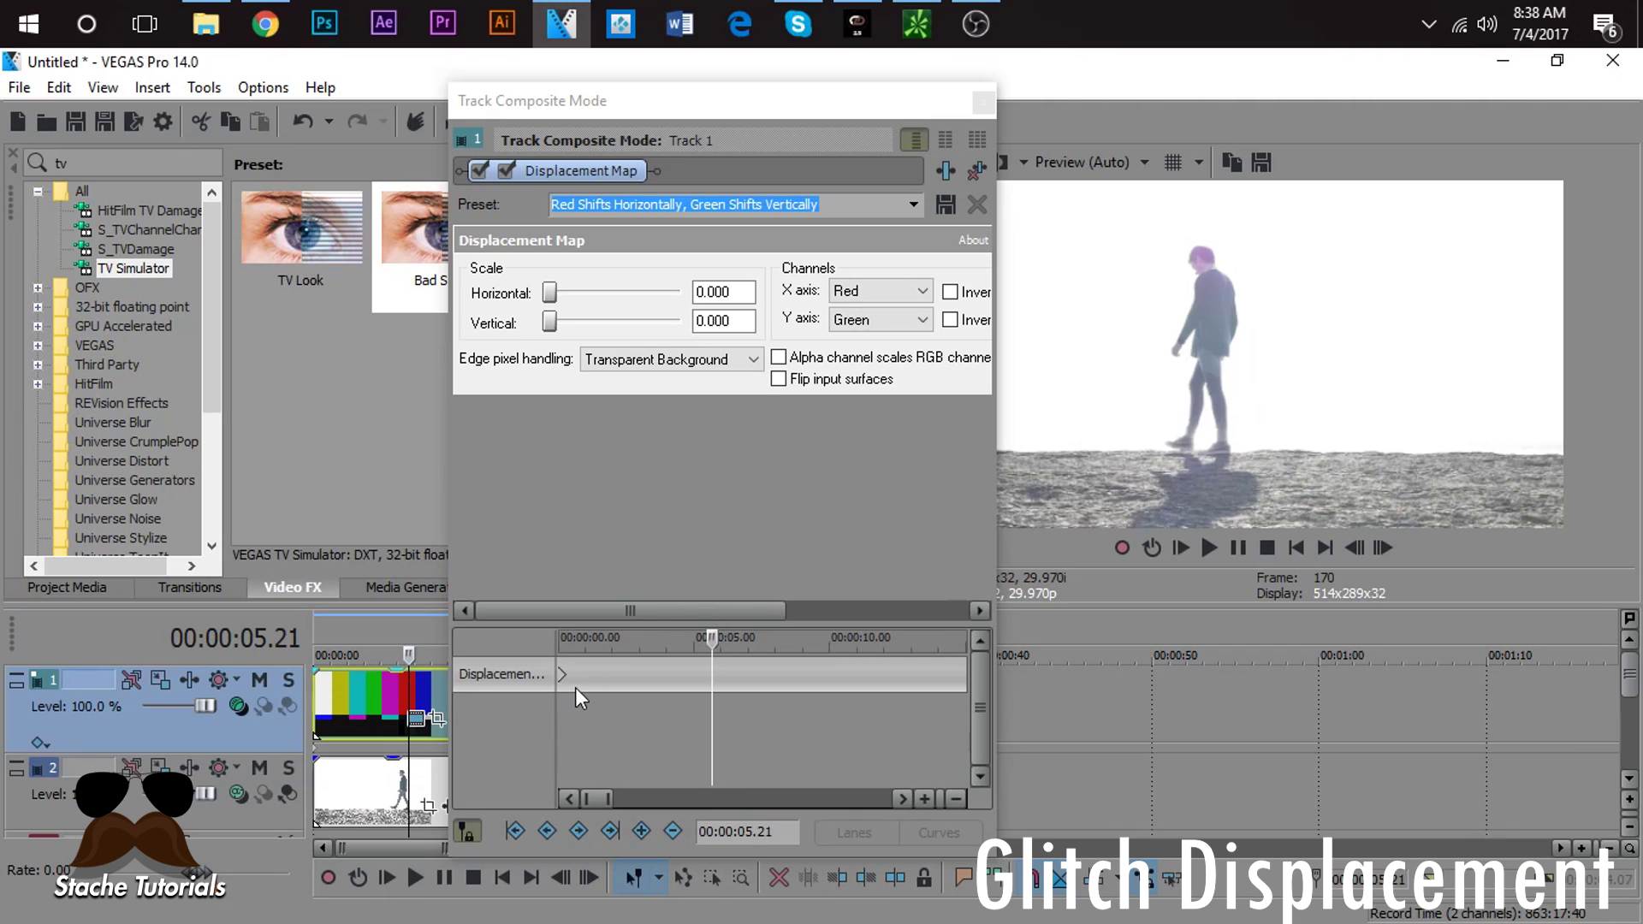
{"action": "left_click", "coordinate": [366, 691]}
{"action": "left_click", "coordinate": [393, 691]}
{"action": "left_click", "coordinate": [361, 695]}
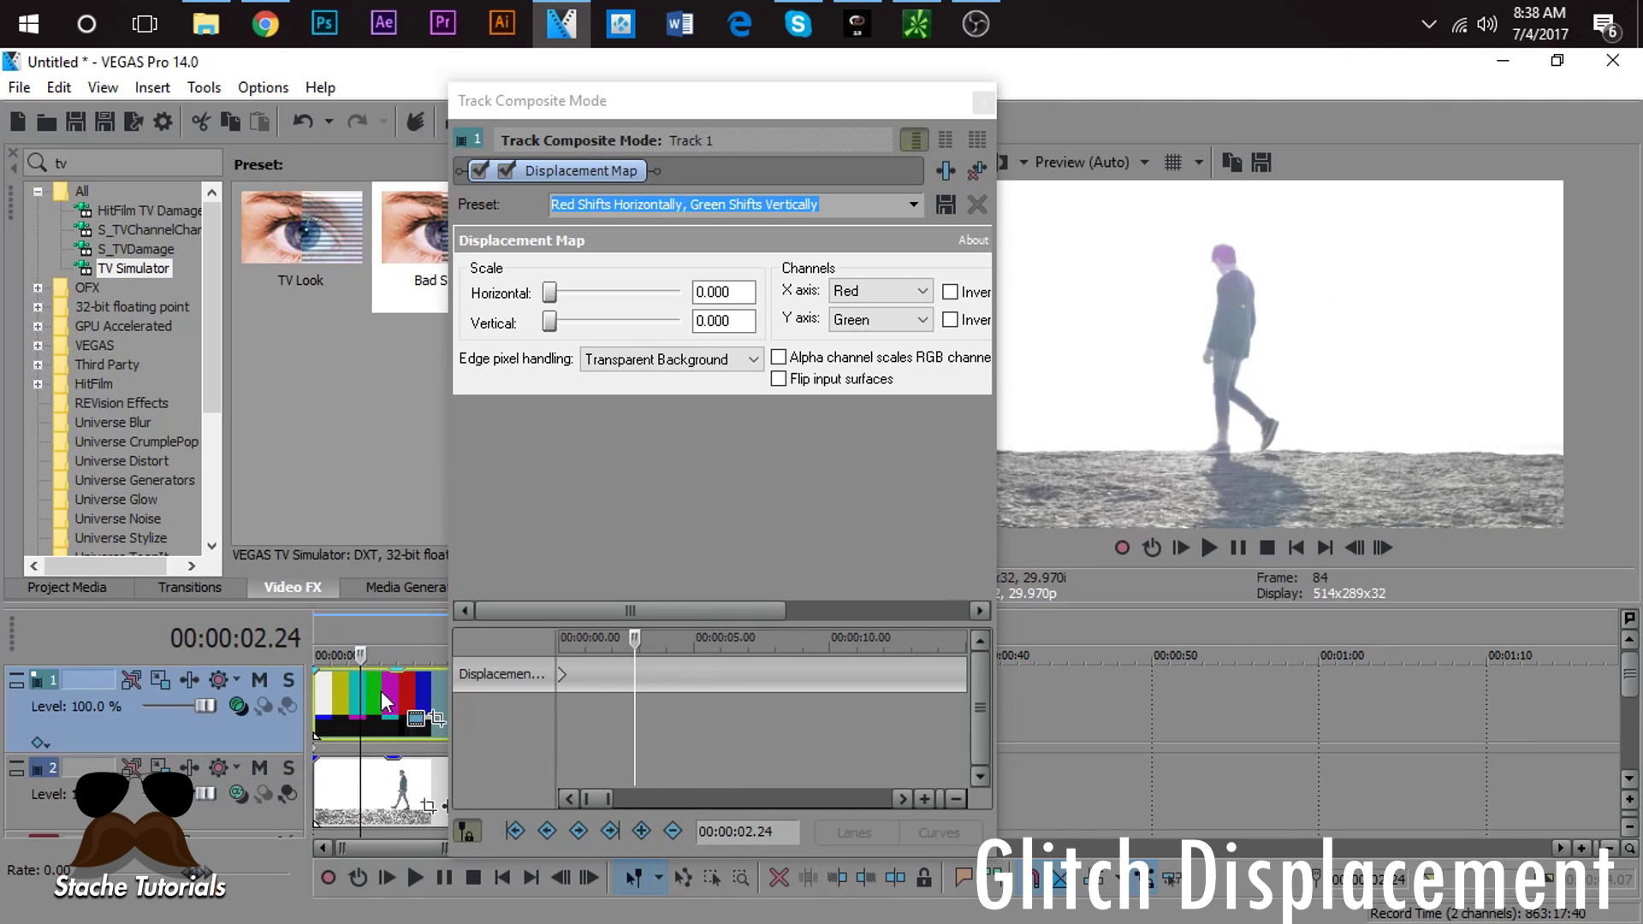
{"action": "left_click", "coordinate": [394, 712]}
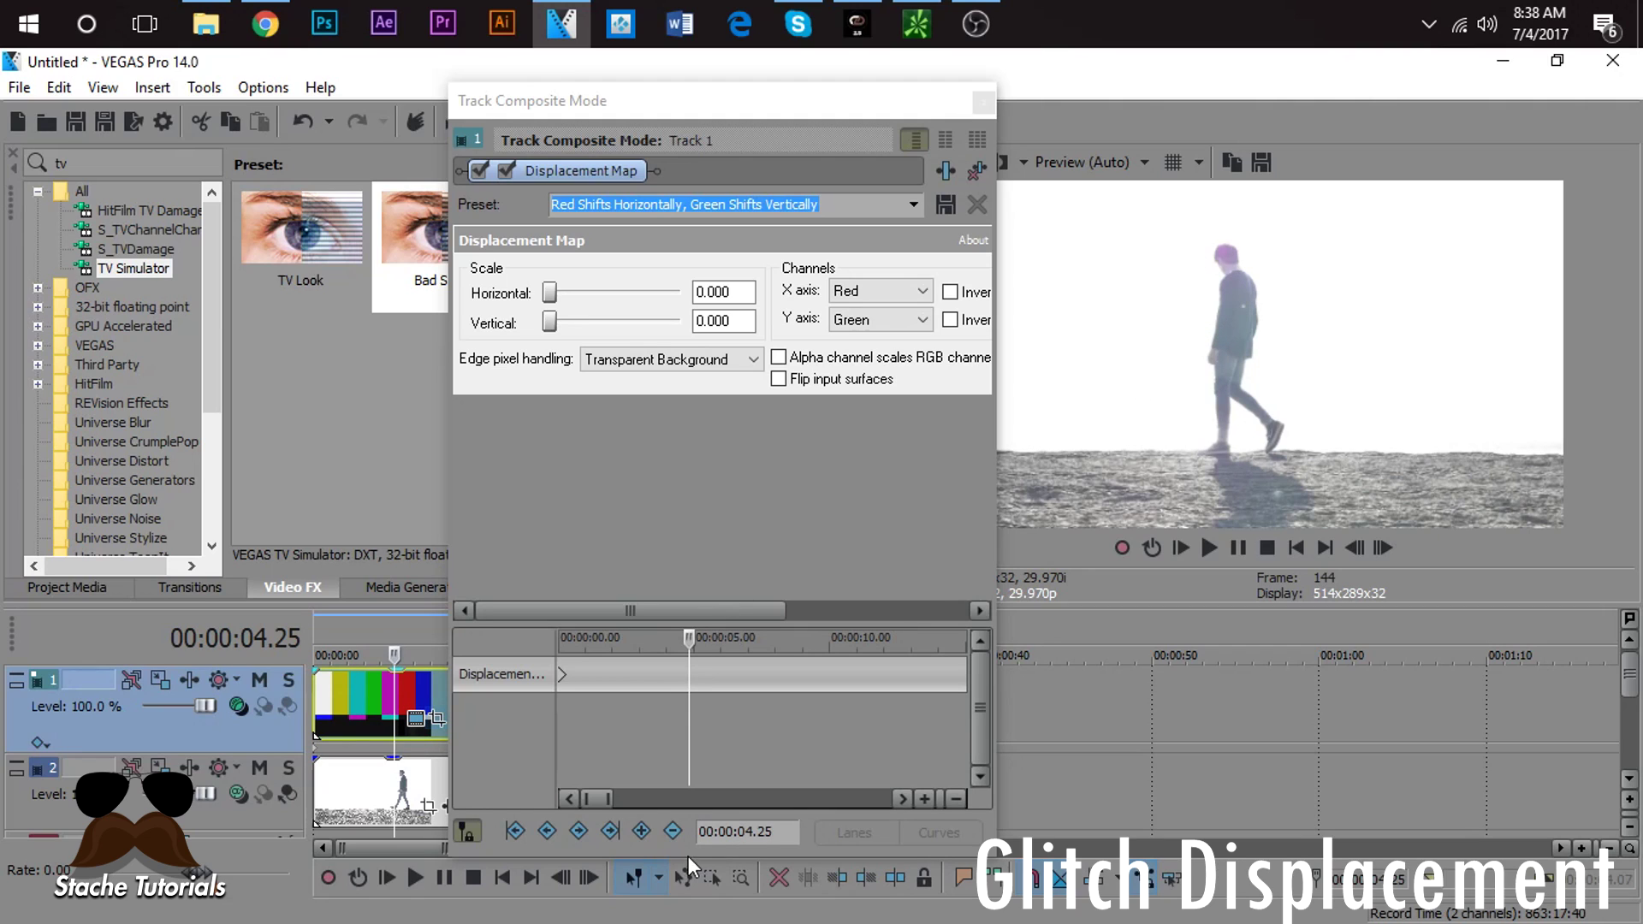
Step: Add Displacement Map keyframes at 00:00:04.25 and 00:00:04.26, trying out the horizontal and vertical scale on the second
{"action": "left_click", "coordinate": [641, 831]}
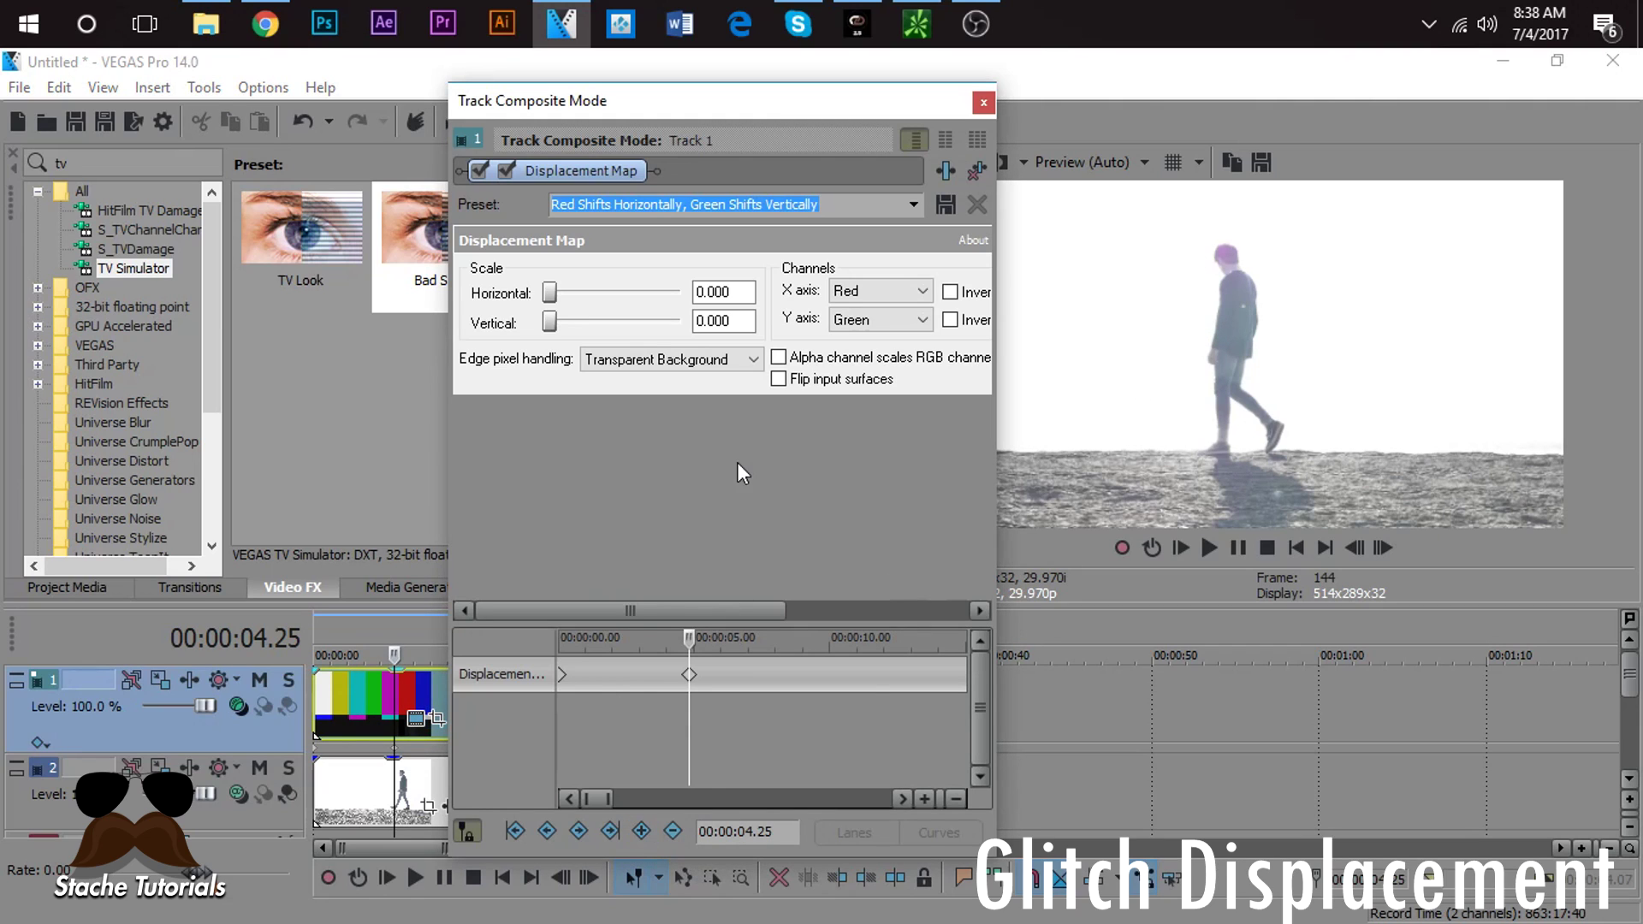
{"action": "left_click", "coordinate": [1385, 547]}
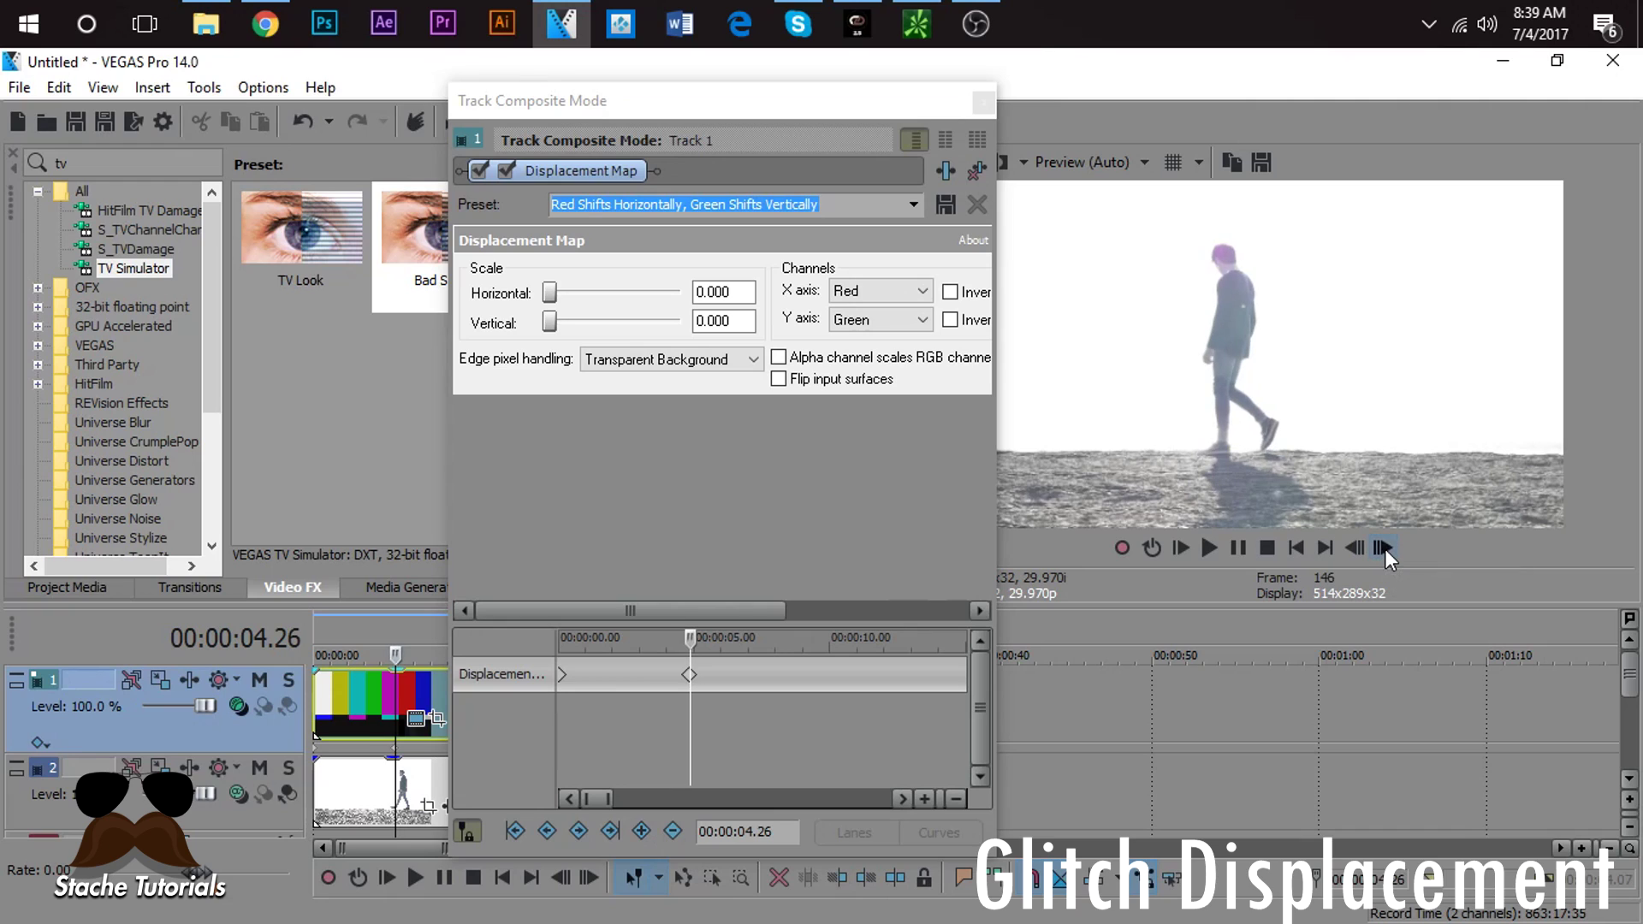
{"action": "left_click", "coordinate": [552, 300]}
{"action": "mouse_move", "coordinate": [552, 300]}
{"action": "left_mouse_down"}
{"action": "mouse_move", "coordinate": [534, 295]}
{"action": "mouse_move", "coordinate": [555, 330]}
{"action": "mouse_move", "coordinate": [553, 292]}
{"action": "mouse_move", "coordinate": [568, 293]}
{"action": "mouse_move", "coordinate": [543, 293]}
{"action": "mouse_move", "coordinate": [552, 322]}
{"action": "left_mouse_up"}
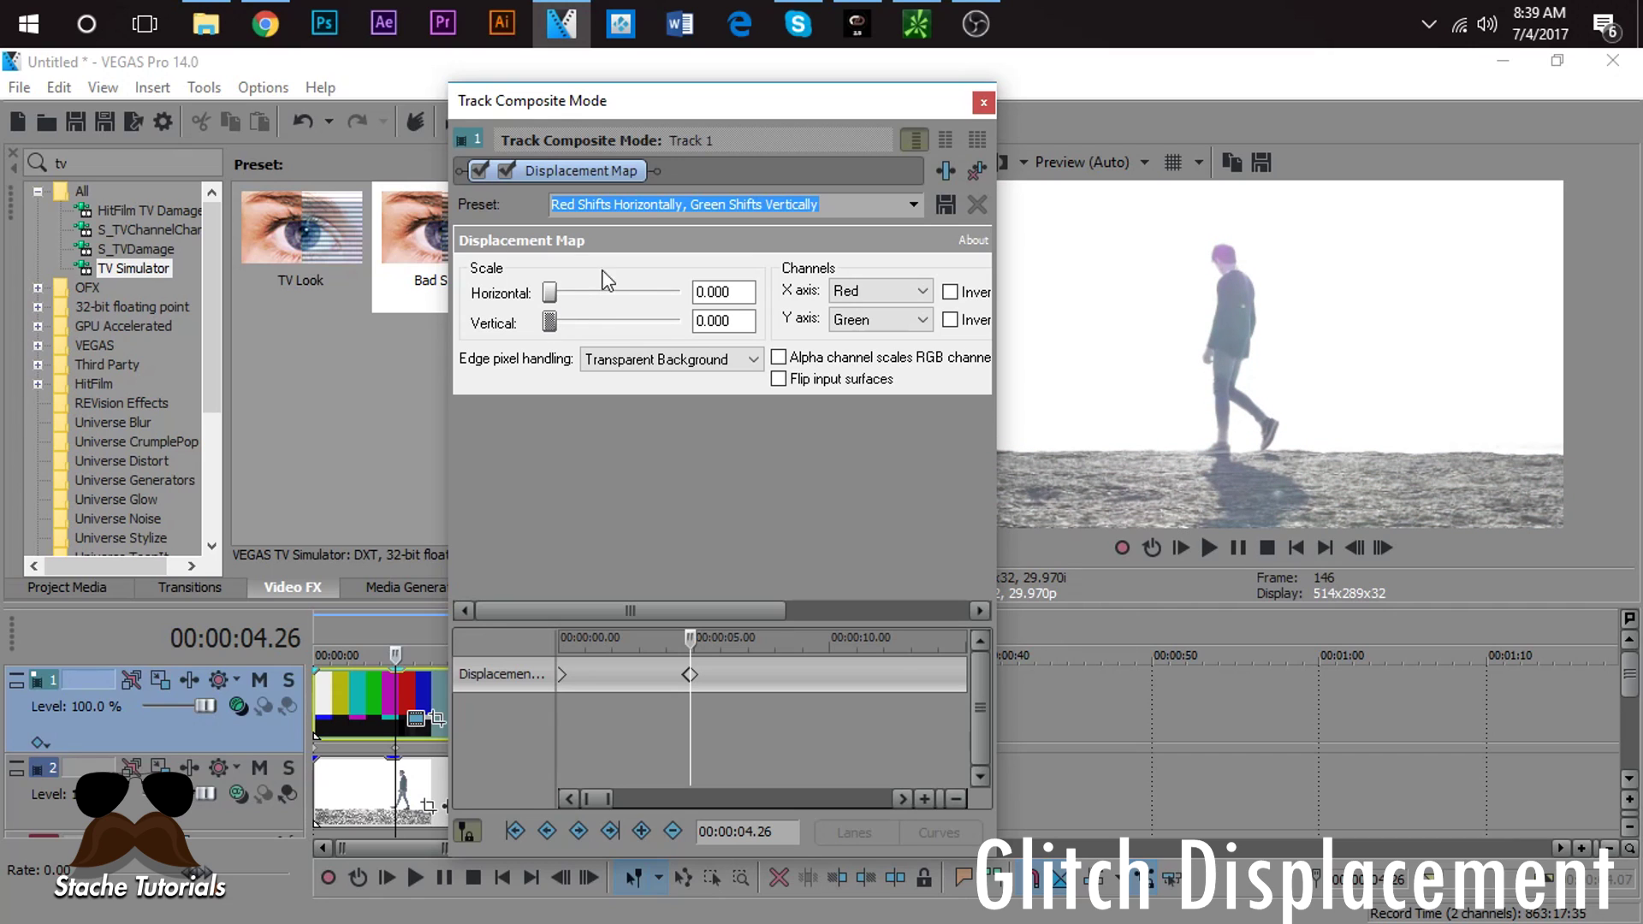
{"action": "left_click_drag", "start_coordinate": [549, 321], "coordinate": [547, 322]}
Step: Move the playhead to 00:00:03.05 and lower the line sync of the test pattern's TV Simulator effect
{"action": "left_click", "coordinate": [366, 704]}
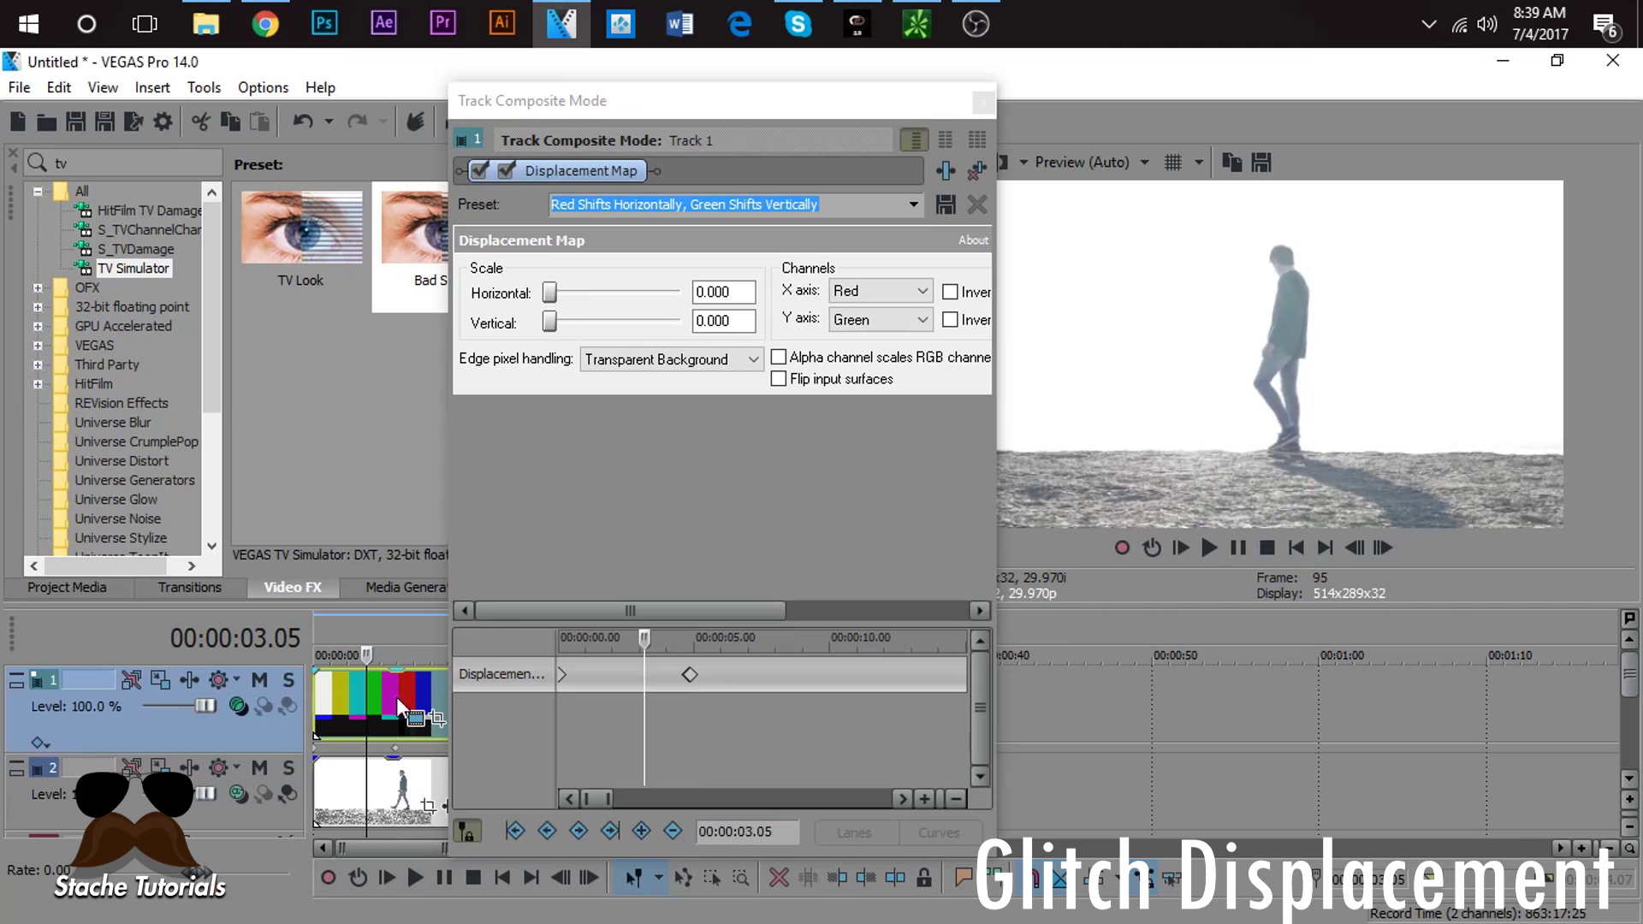
{"action": "left_click", "coordinate": [984, 103]}
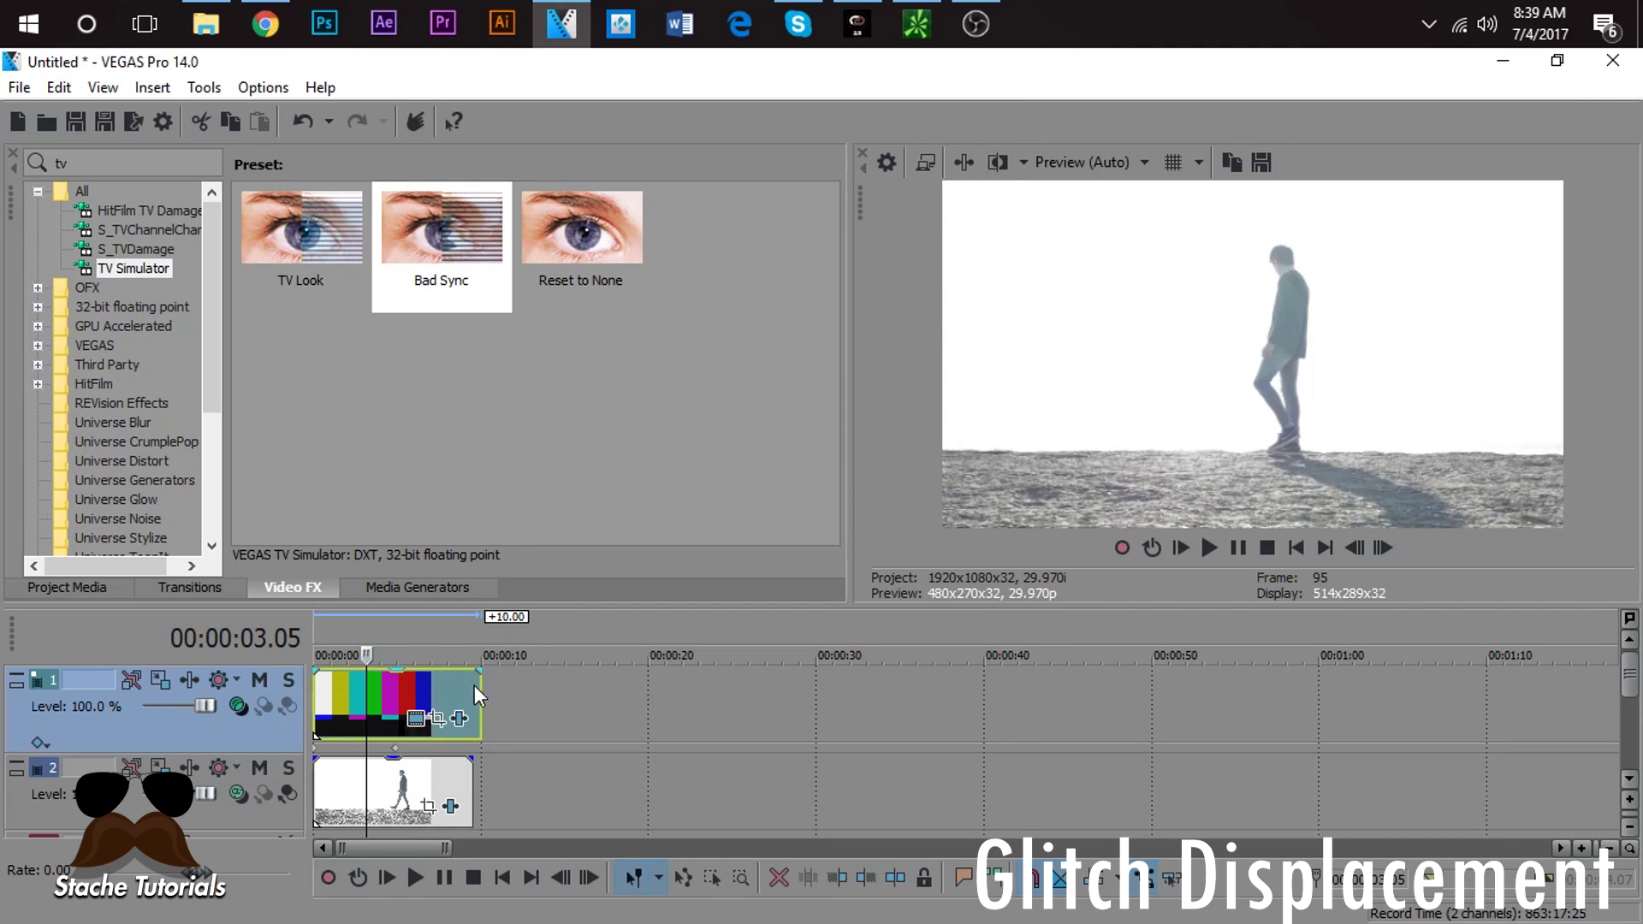
{"action": "left_click", "coordinate": [460, 719]}
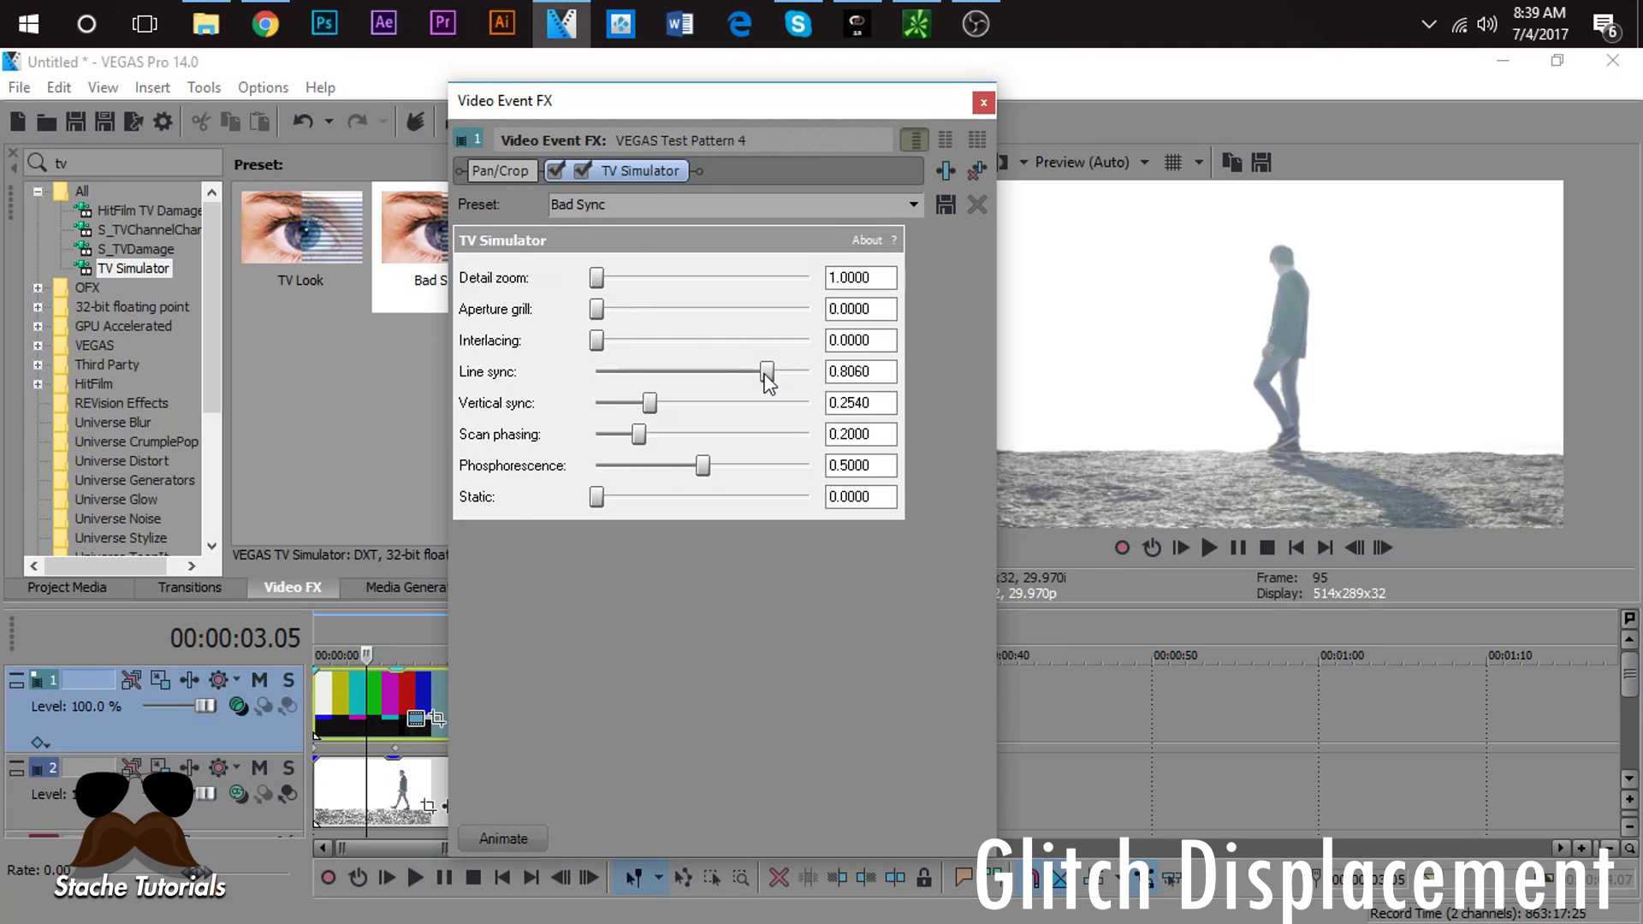
{"action": "left_click_drag", "start_coordinate": [767, 374], "coordinate": [687, 374]}
{"action": "left_click", "coordinate": [984, 102]}
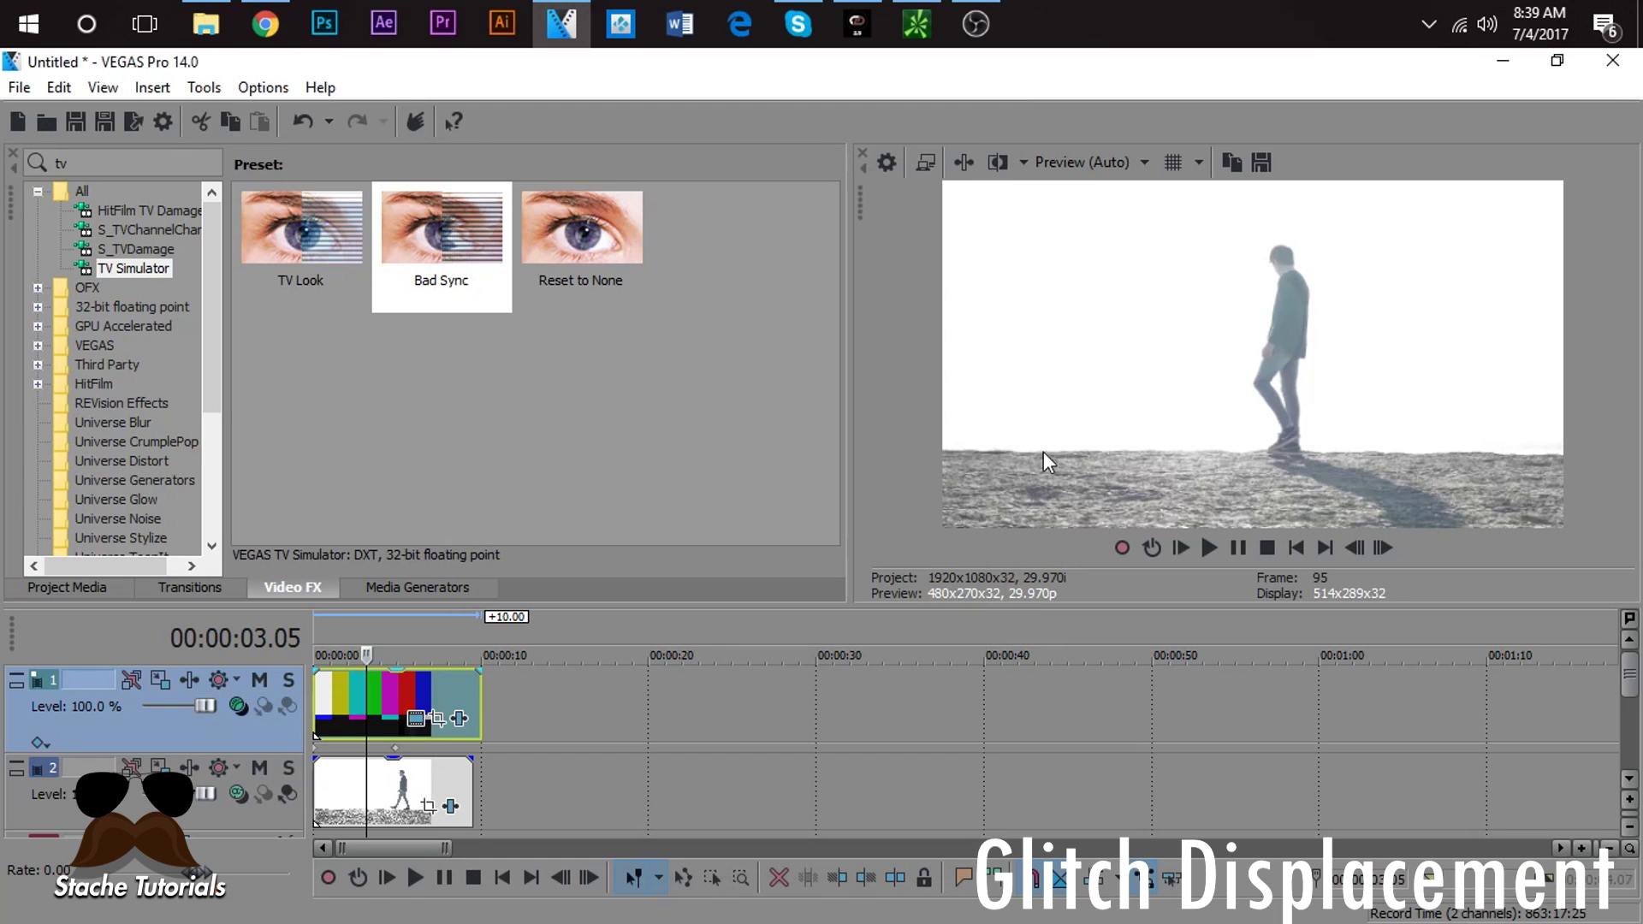
Step: Reopen the track's Displacement Map settings and keyframe a horizontal scale of 0.010 with vertical scale 0 at 00:00:03.05
{"action": "left_click", "coordinate": [243, 707]}
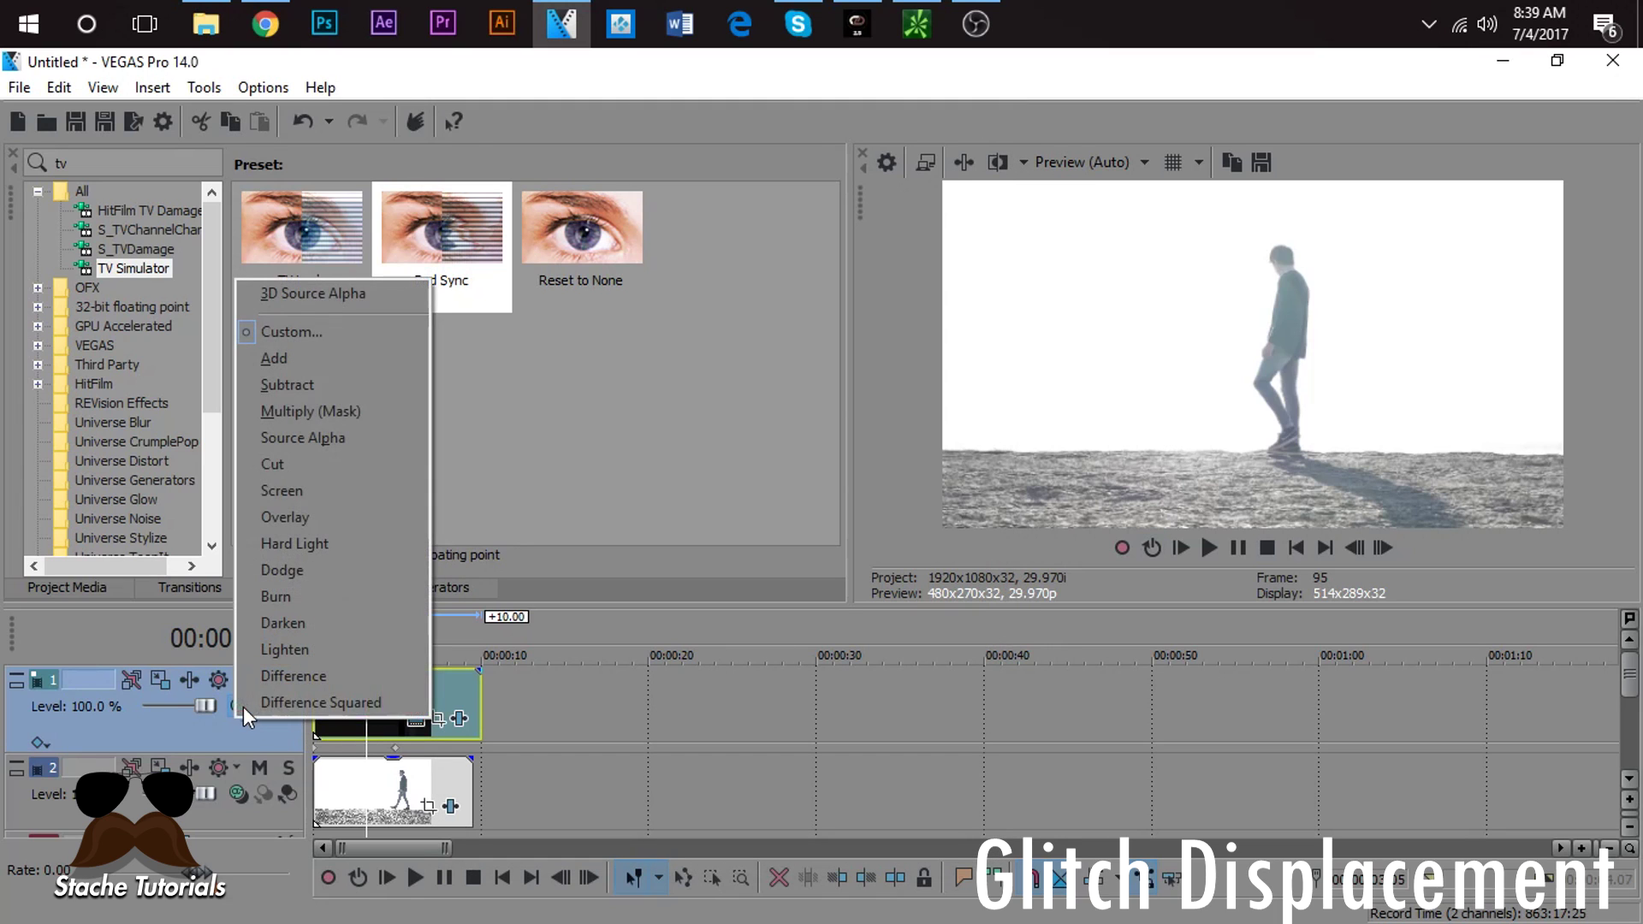
{"action": "left_click", "coordinate": [326, 336]}
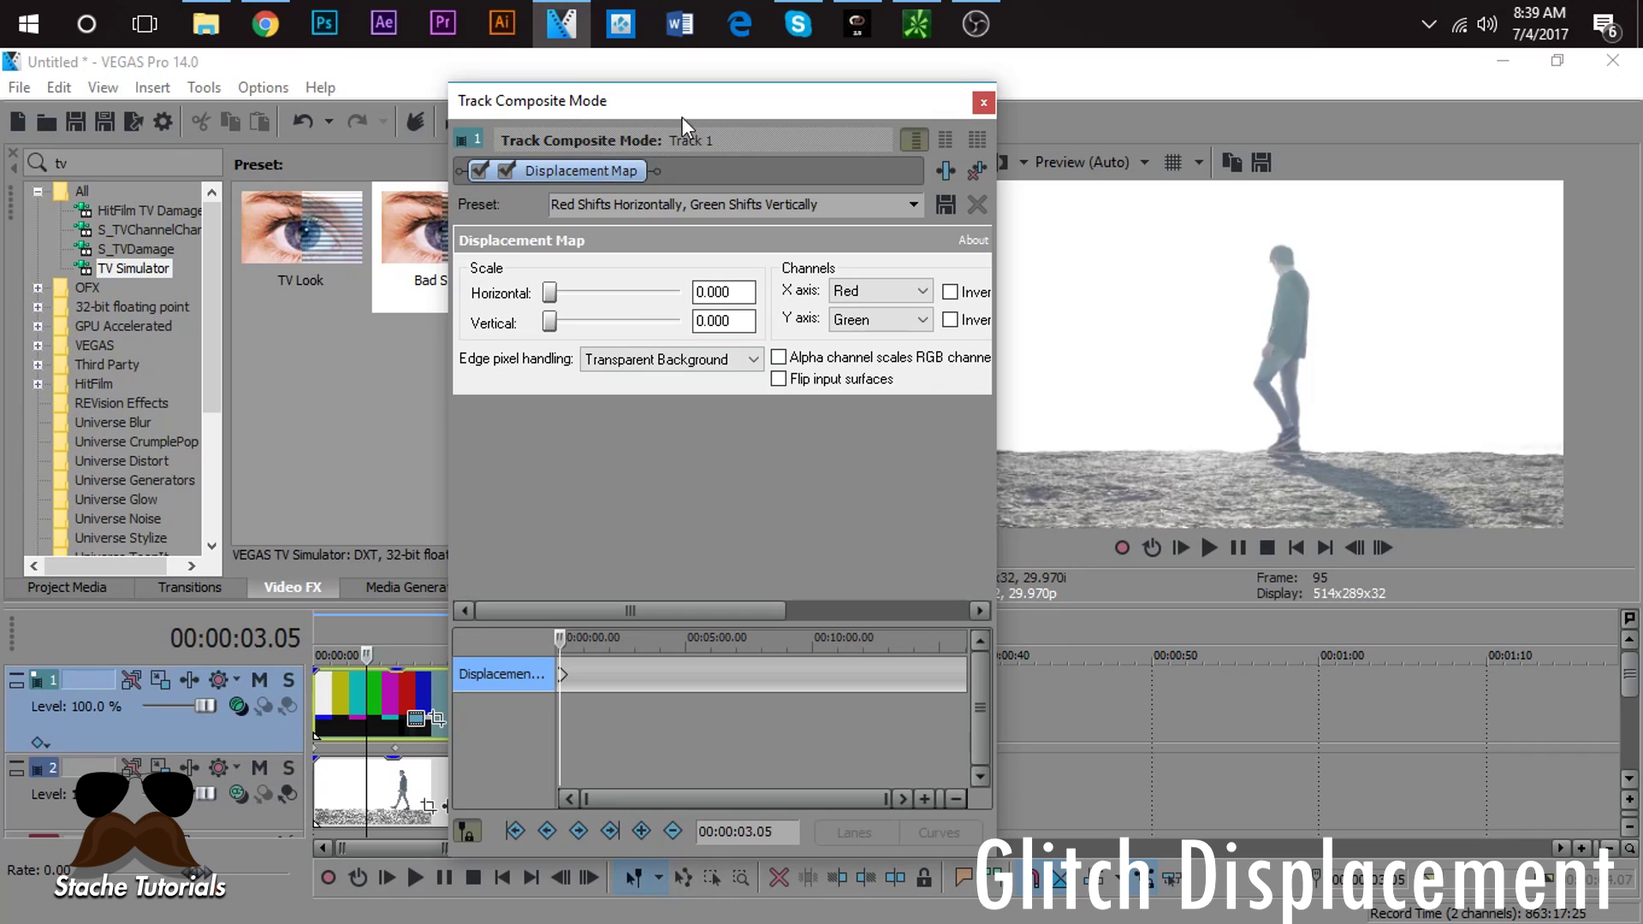
{"action": "left_click_drag", "start_coordinate": [548, 324], "coordinate": [553, 298]}
{"action": "left_click_drag", "start_coordinate": [550, 295], "coordinate": [548, 290]}
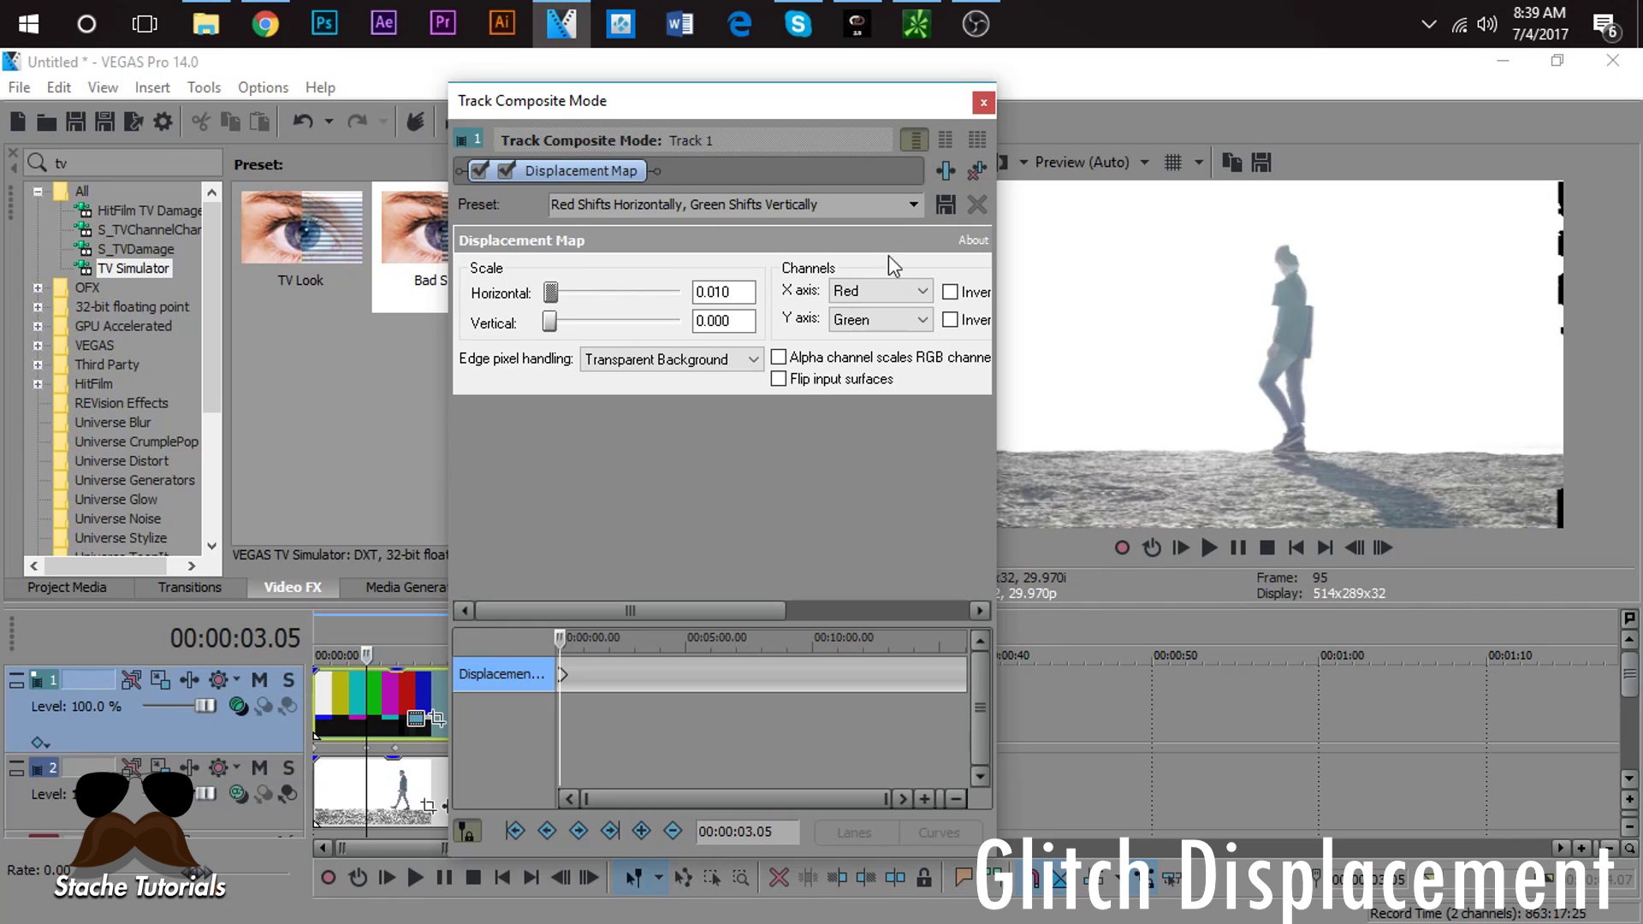
{"action": "scroll", "coordinate": [421, 777], "scroll_direction": "down", "scroll_amount": 2}
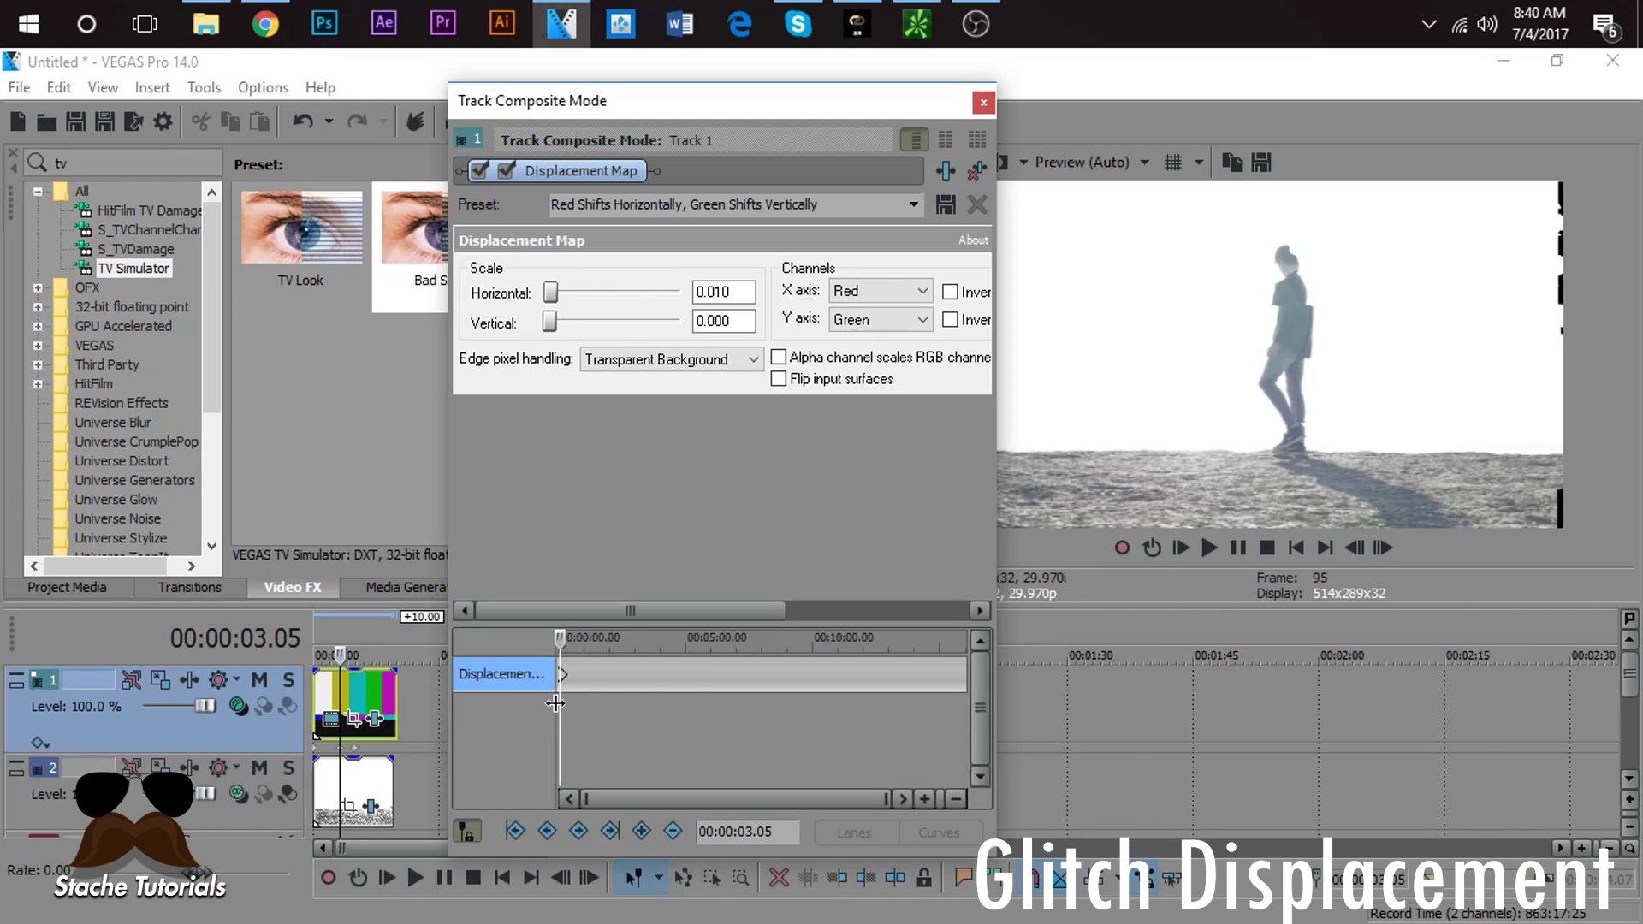
{"action": "scroll", "coordinate": [587, 680], "scroll_direction": "up", "scroll_amount": 5}
{"action": "scroll", "coordinate": [588, 680], "scroll_direction": "down", "scroll_amount": 4}
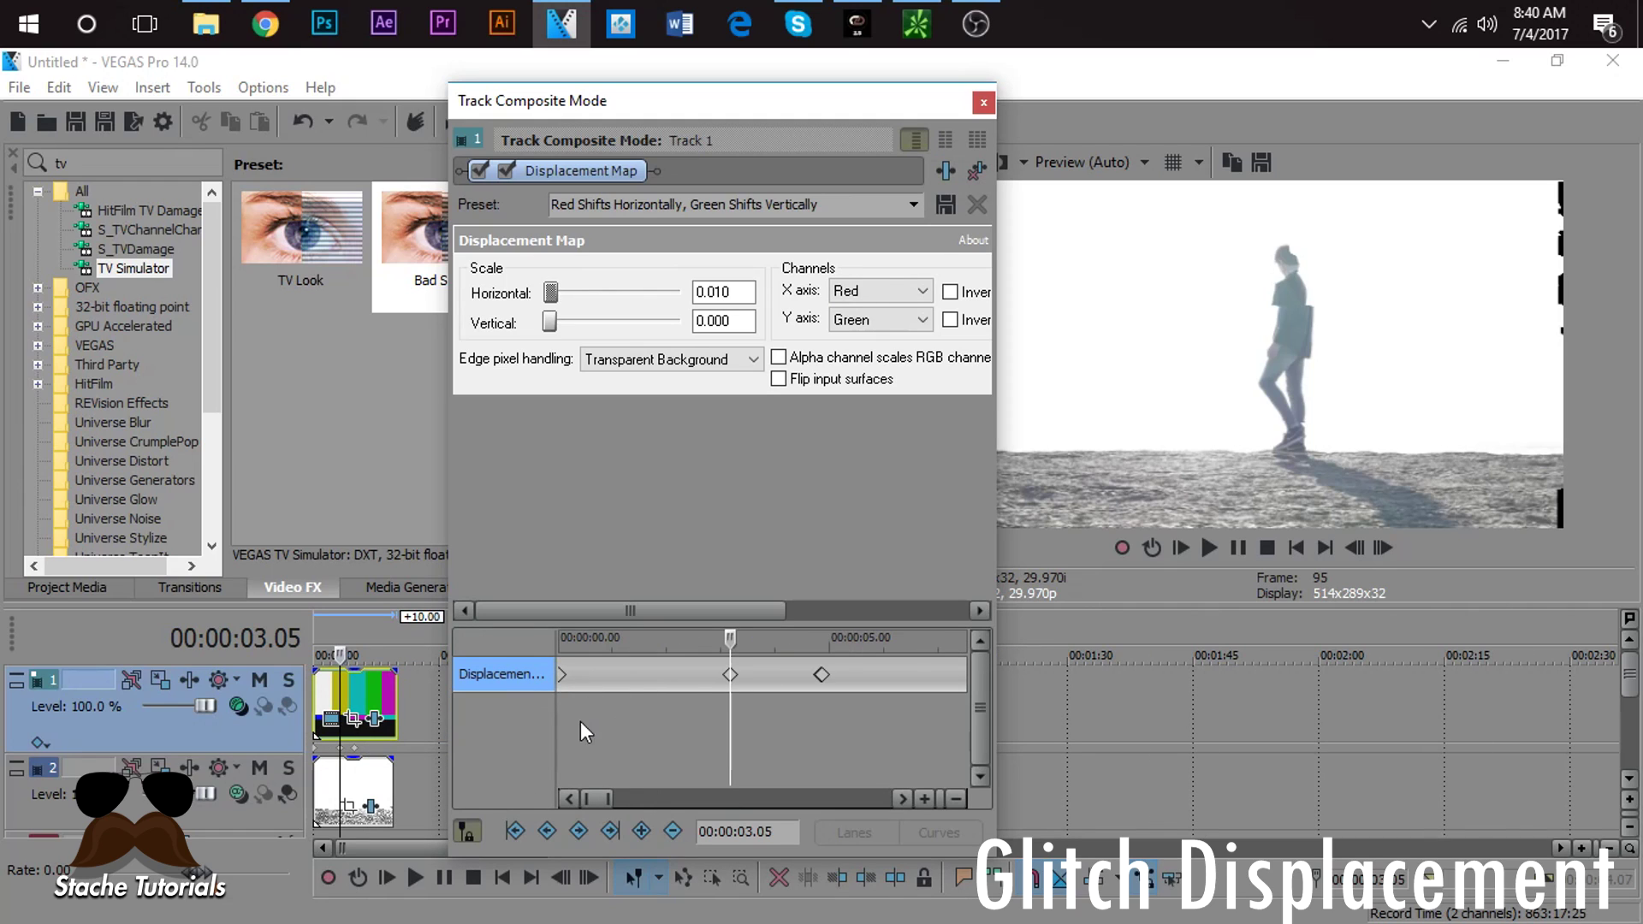
Step: Add a Displacement Map keyframe two frames after the 00:00:03.05 keyframe, at 00:00:03.07
{"action": "left_click", "coordinate": [1387, 550]}
{"action": "left_click", "coordinate": [1387, 550]}
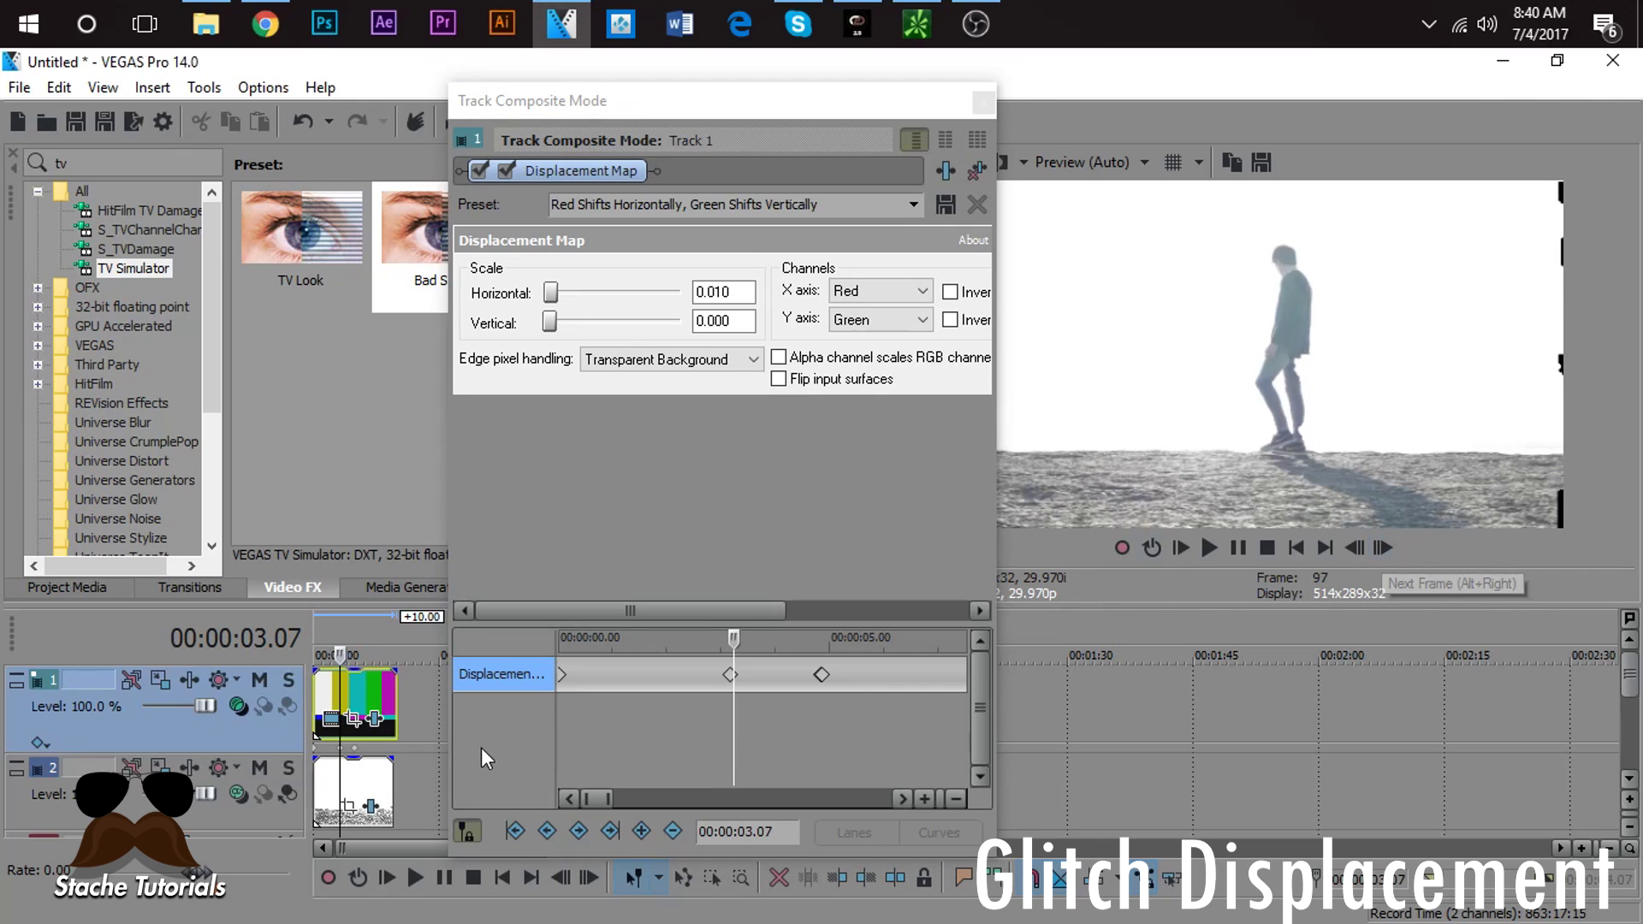
{"action": "left_click", "coordinate": [341, 750]}
{"action": "scroll", "coordinate": [342, 751], "scroll_direction": "up", "scroll_amount": 4}
{"action": "scroll", "coordinate": [575, 726], "scroll_direction": "down", "scroll_amount": 2}
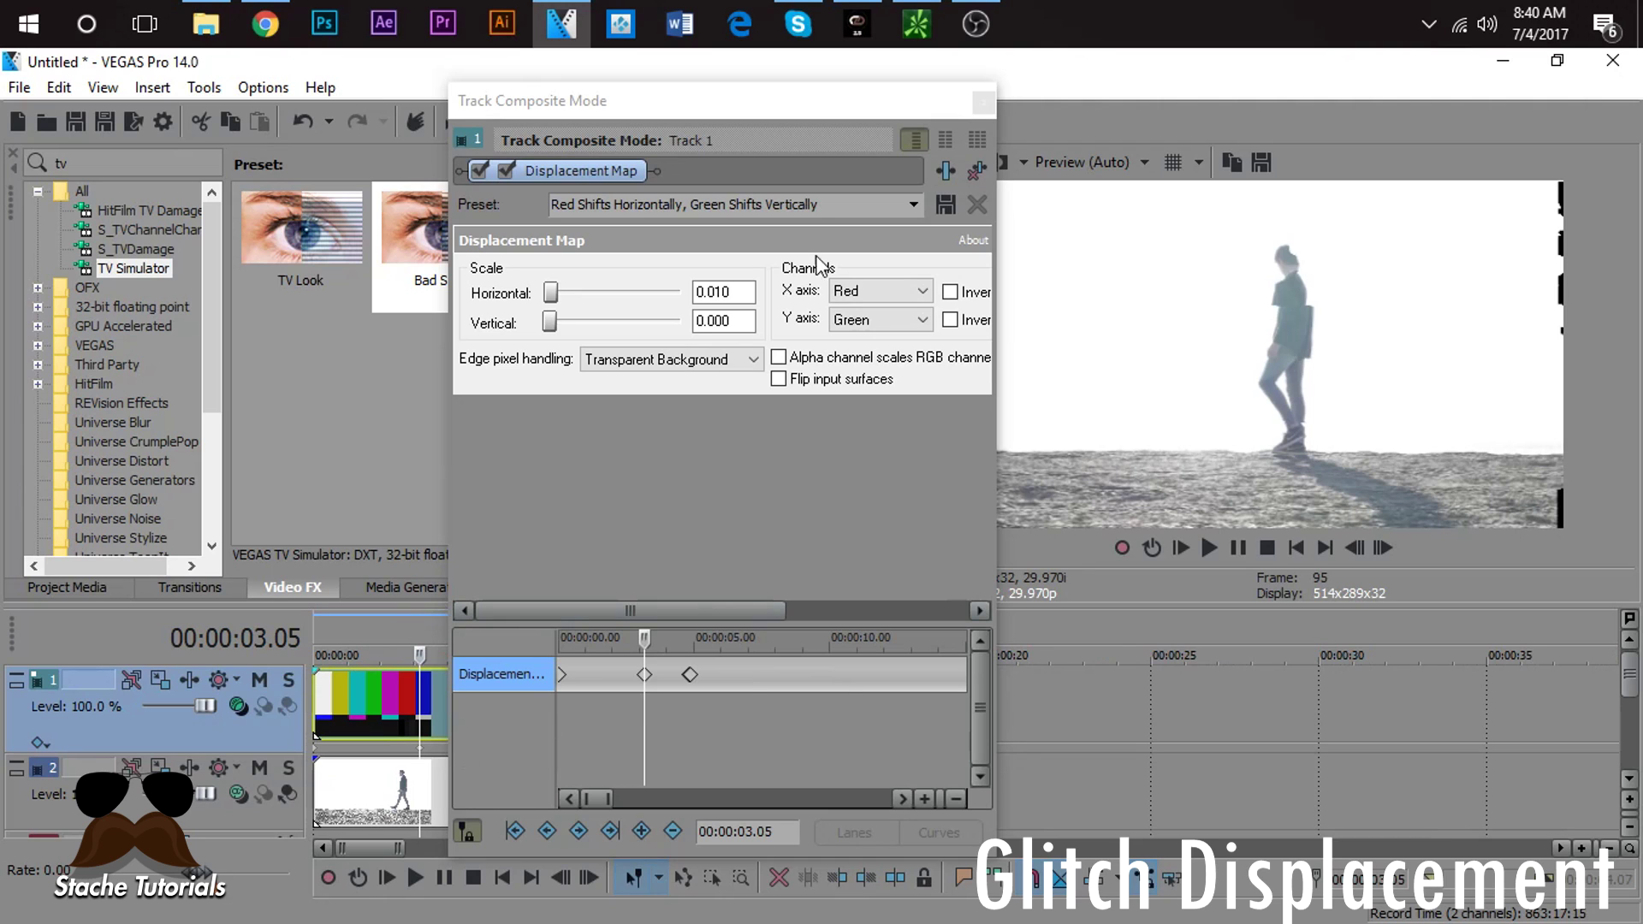
{"action": "left_click_drag", "start_coordinate": [748, 101], "coordinate": [829, 126]}
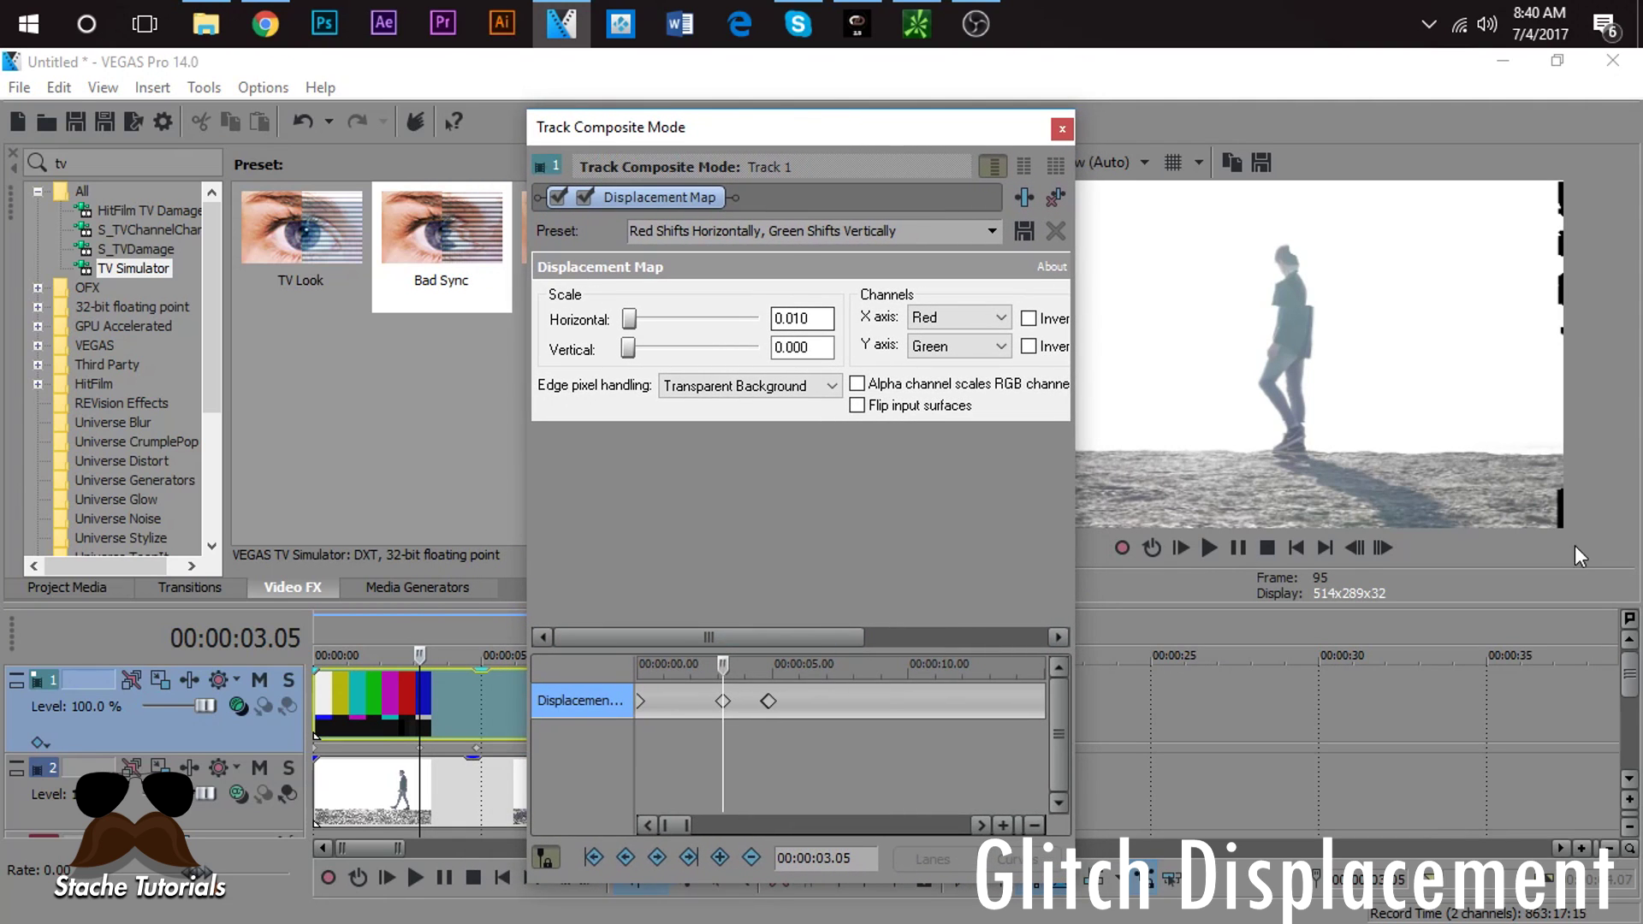
{"action": "left_click", "coordinate": [1382, 548]}
{"action": "left_click", "coordinate": [1382, 548]}
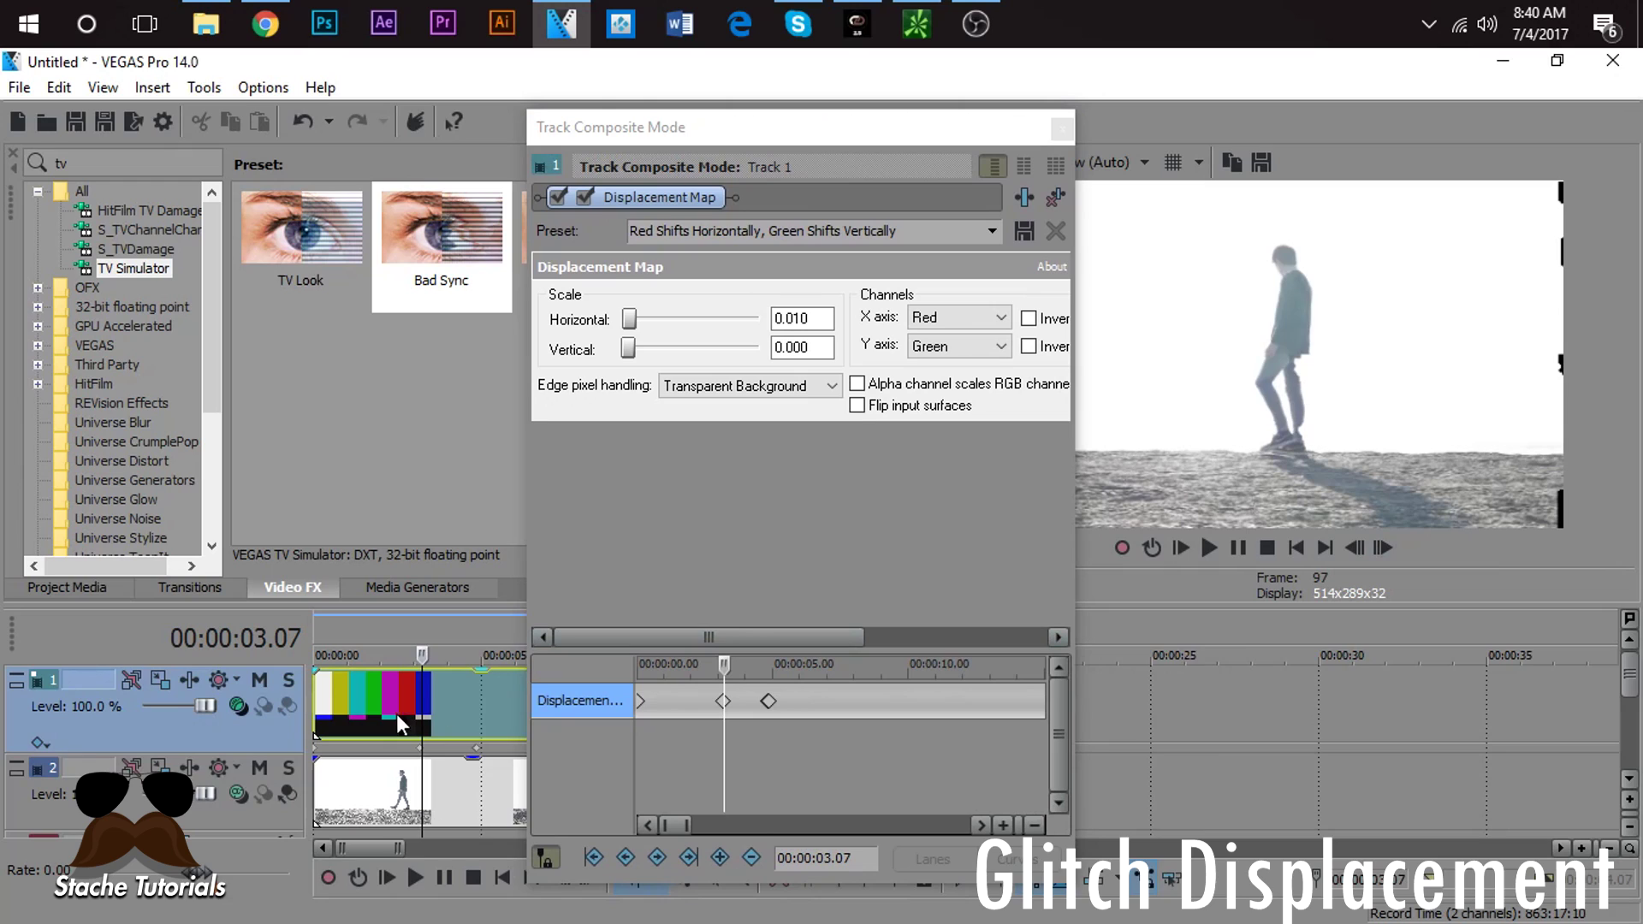
{"action": "scroll", "coordinate": [404, 723], "scroll_direction": "up", "scroll_amount": 1}
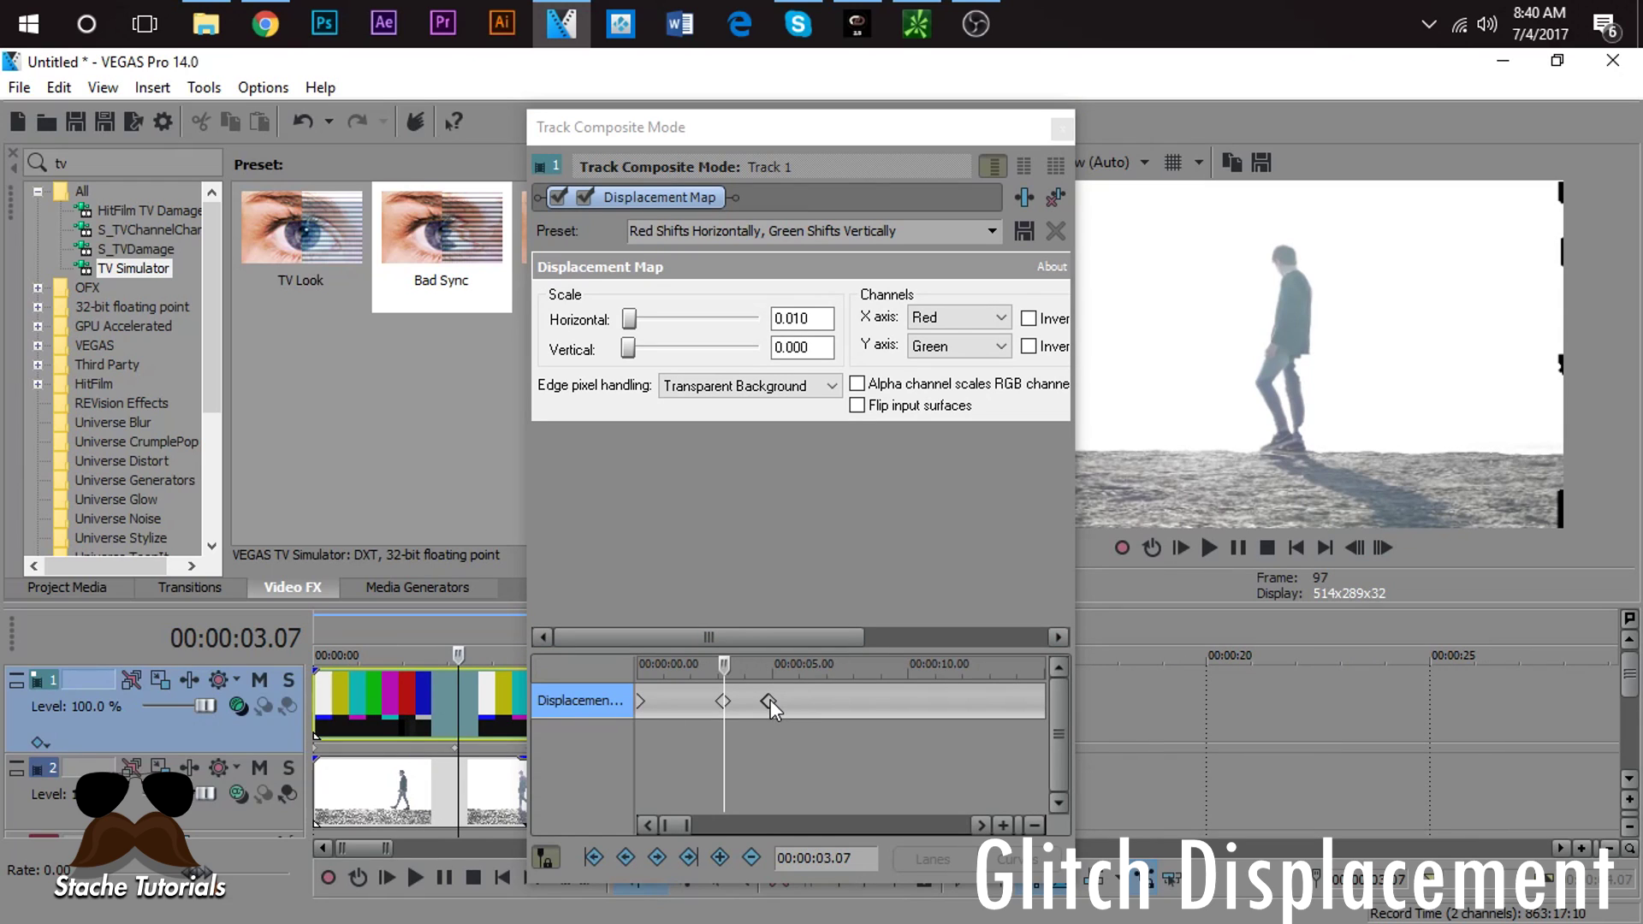
{"action": "scroll", "coordinate": [710, 723], "scroll_direction": "up", "scroll_amount": 6}
{"action": "left_click", "coordinate": [719, 857]}
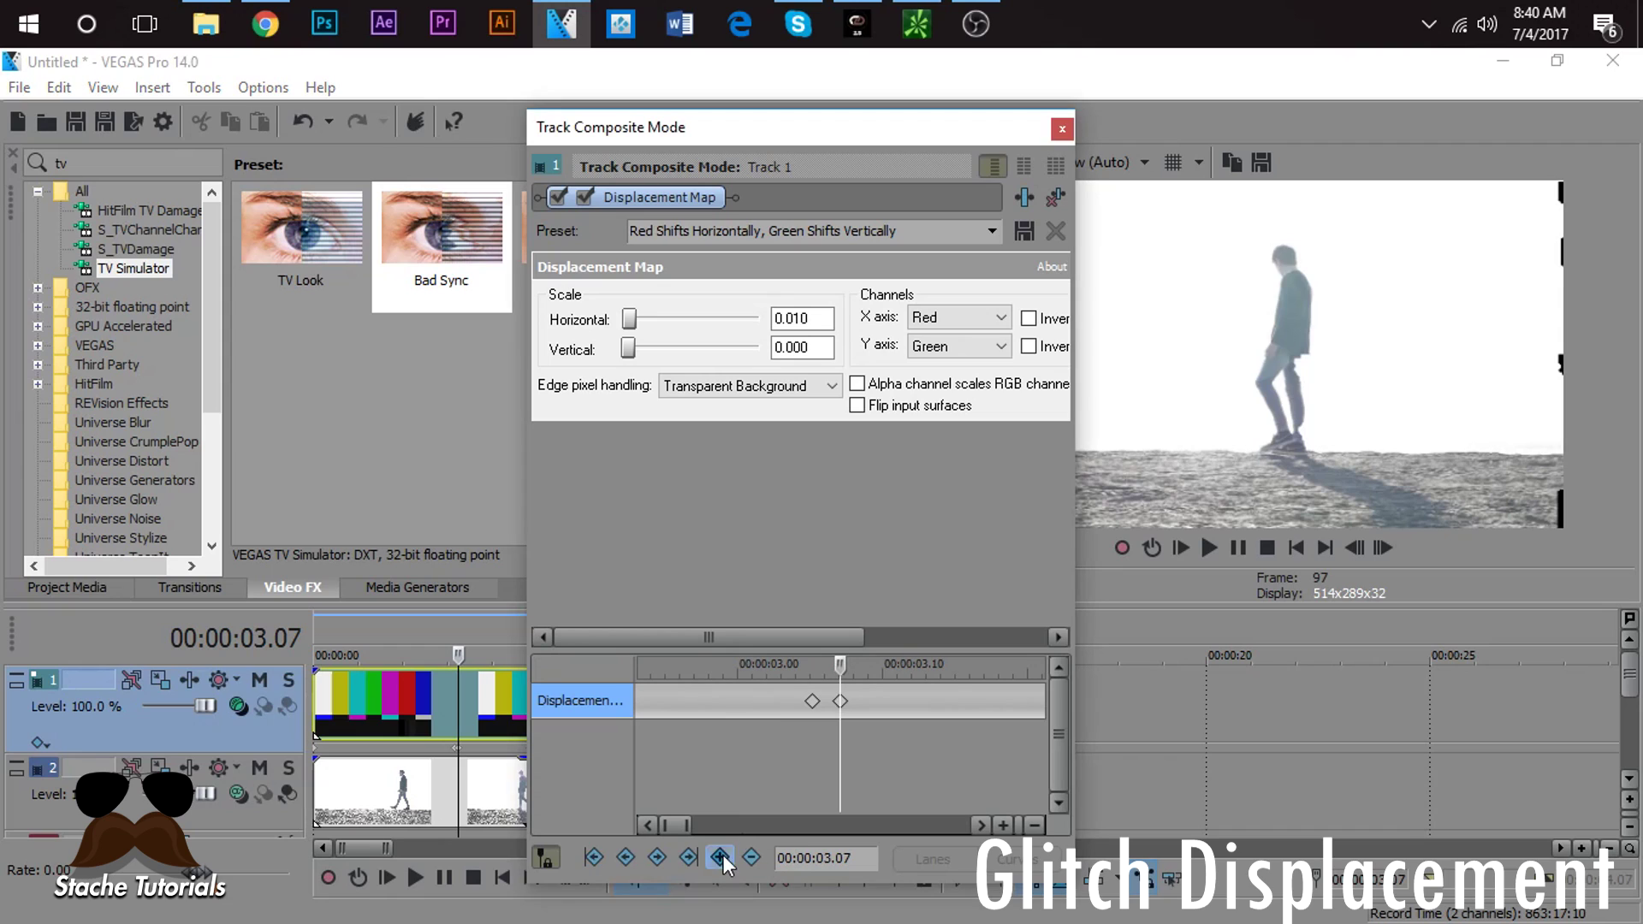
Step: Advance four frames to 00:00:03.11 and apply the Reset to None preset to the Displacement Map
{"action": "left_click", "coordinate": [1386, 549]}
{"action": "left_click", "coordinate": [1388, 553]}
{"action": "left_click", "coordinate": [1388, 553]}
{"action": "left_click", "coordinate": [1388, 553]}
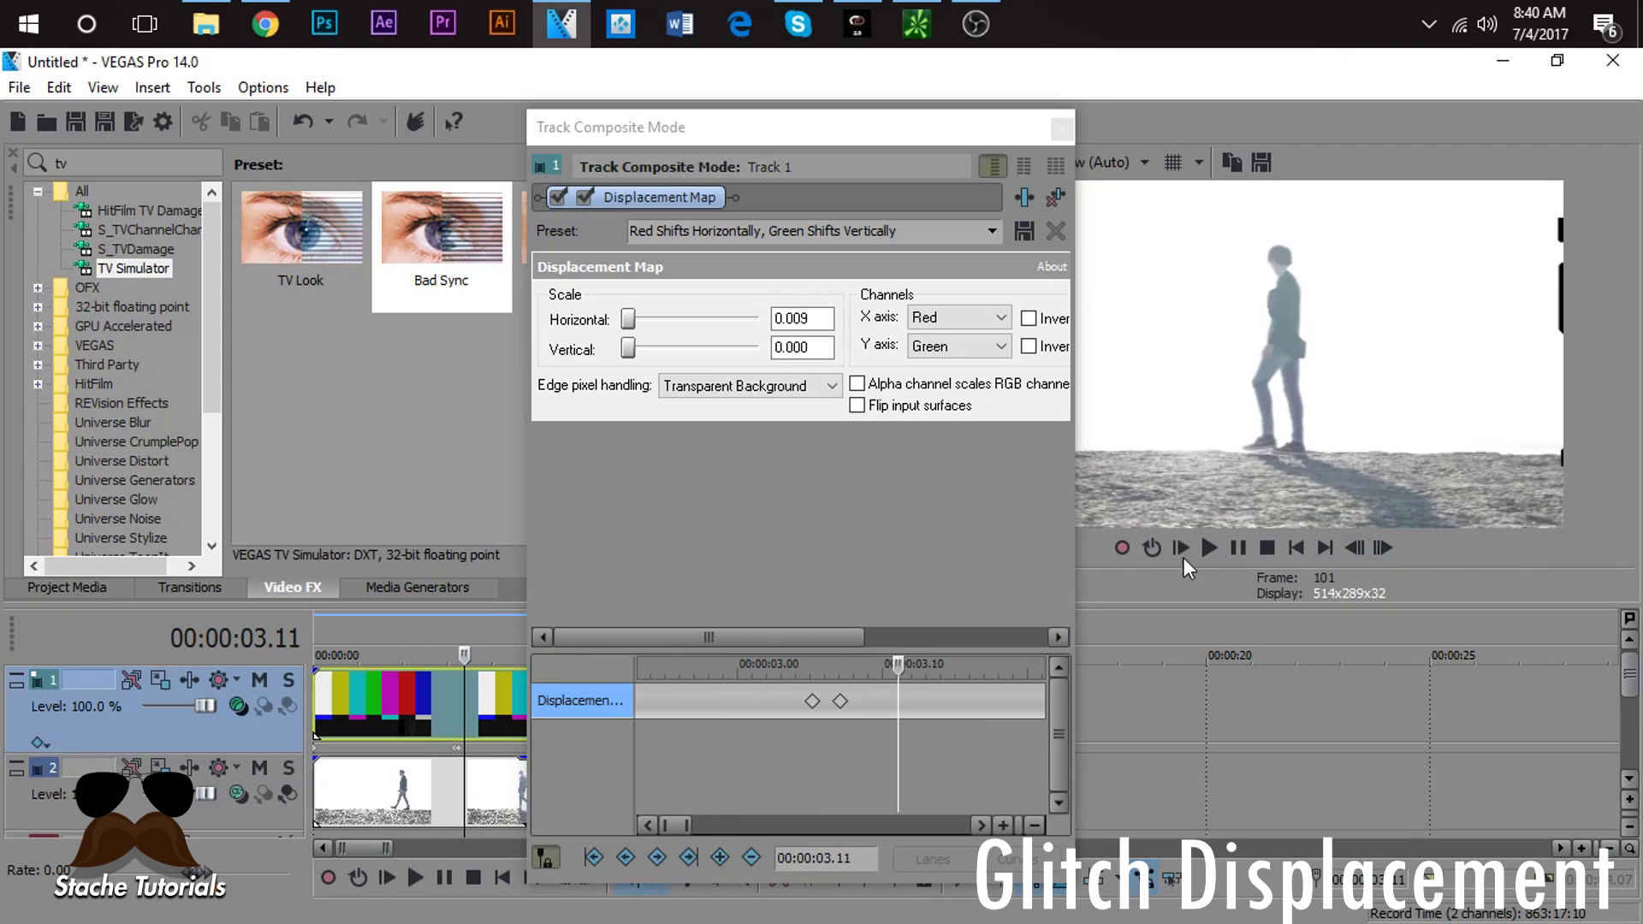
{"action": "left_click", "coordinate": [997, 236]}
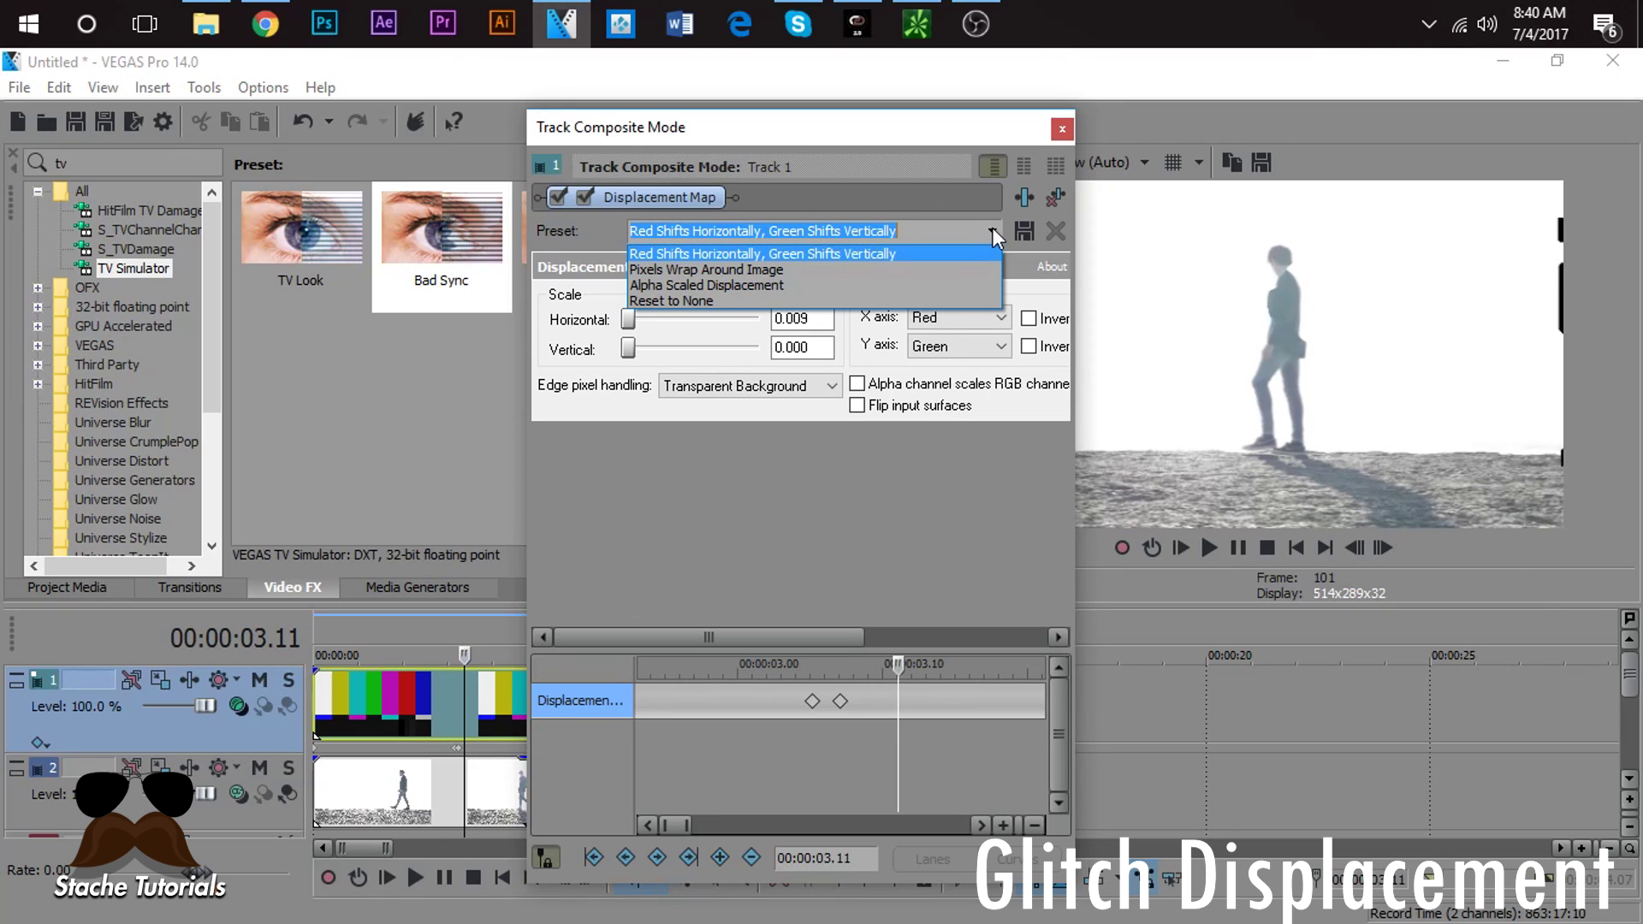
{"action": "left_click", "coordinate": [916, 300]}
Step: Delete the leftover Displacement Map keyframes around 00:00:04.26
{"action": "scroll", "coordinate": [856, 757], "scroll_direction": "down", "scroll_amount": 3}
{"action": "left_click", "coordinate": [900, 702]}
{"action": "left_click_drag", "start_coordinate": [900, 702], "coordinate": [902, 702]}
{"action": "left_click", "coordinate": [901, 702]}
{"action": "key", "text": "Delete"}
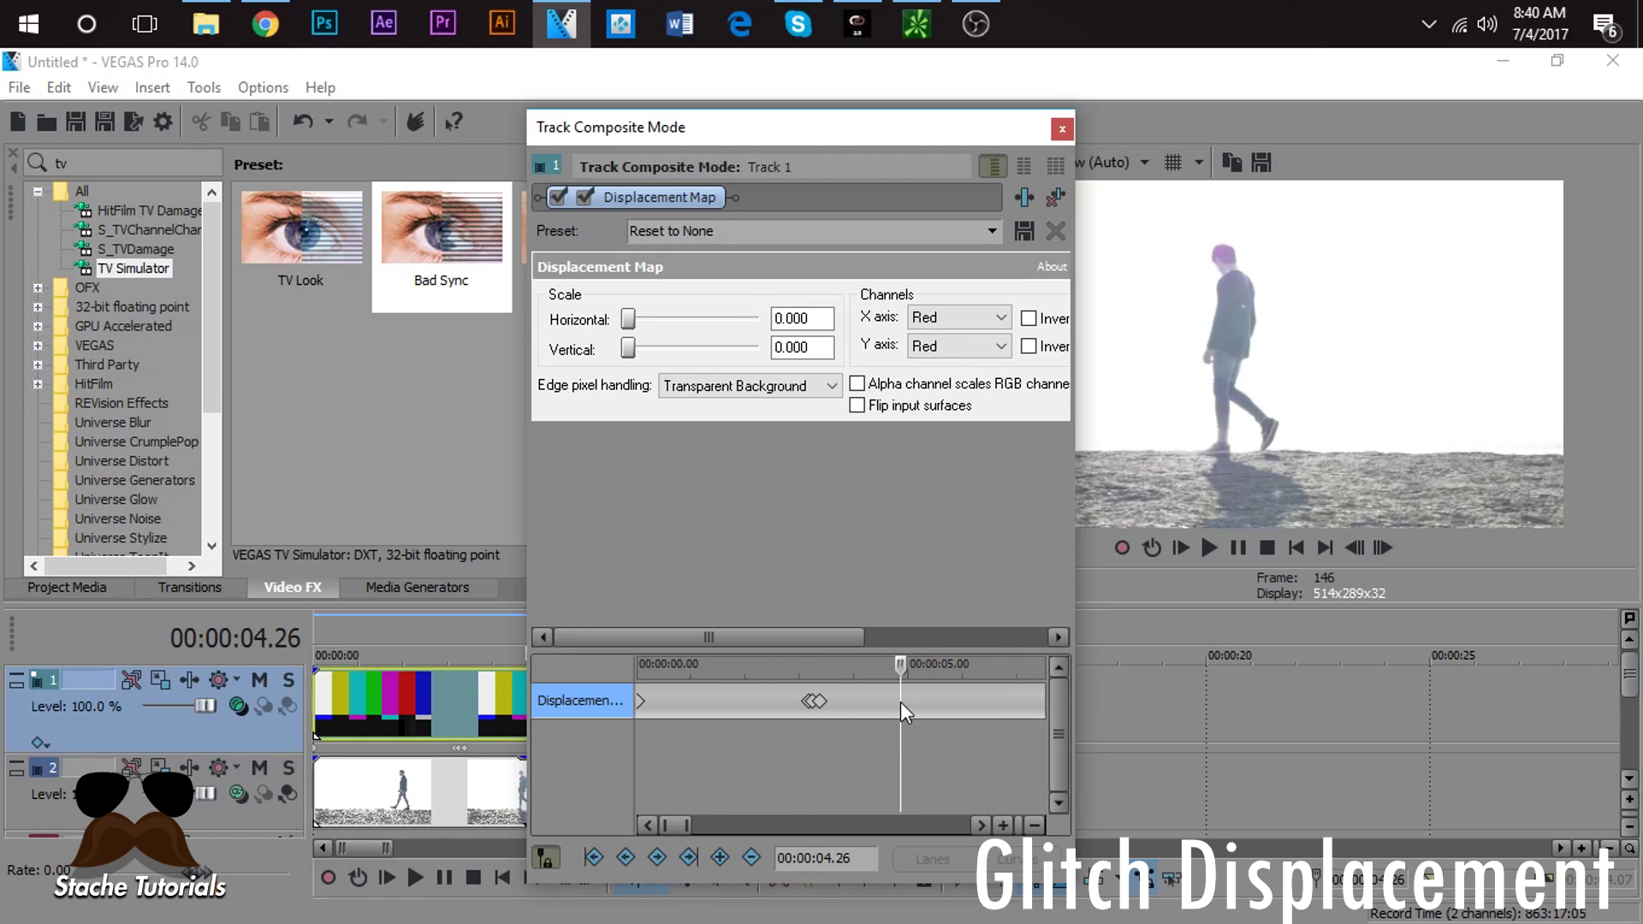
Step: Apply the Reset to None preset to the Displacement Map keyframe at 00:00:03.05
{"action": "left_click", "coordinate": [799, 719]}
{"action": "left_click", "coordinate": [1392, 552]}
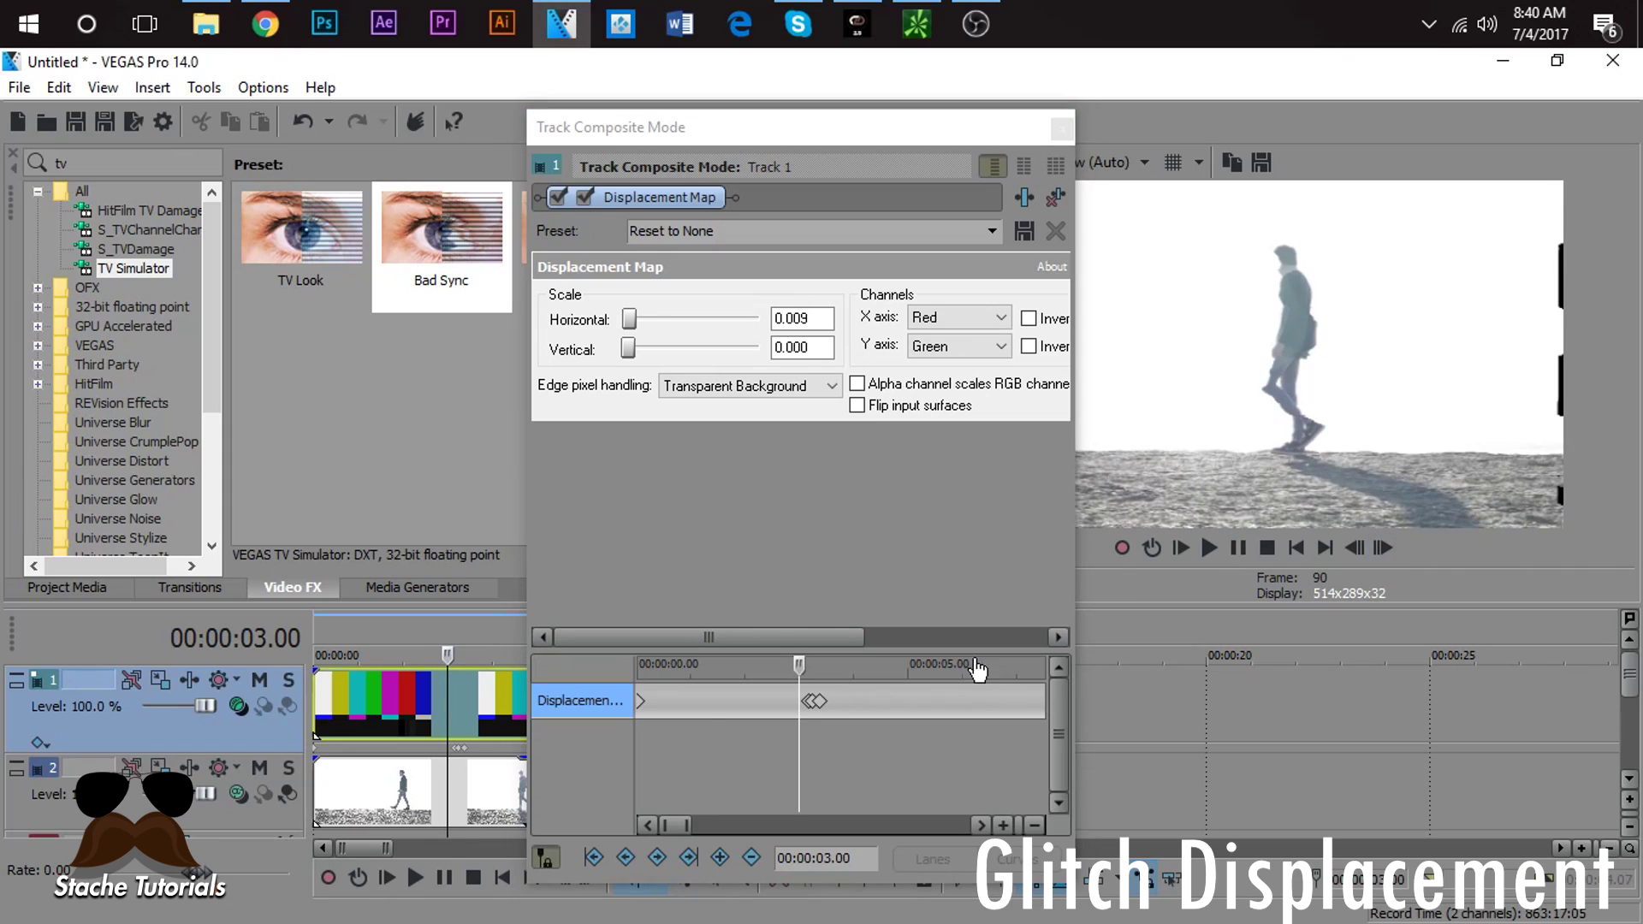
{"action": "left_click", "coordinate": [643, 701]}
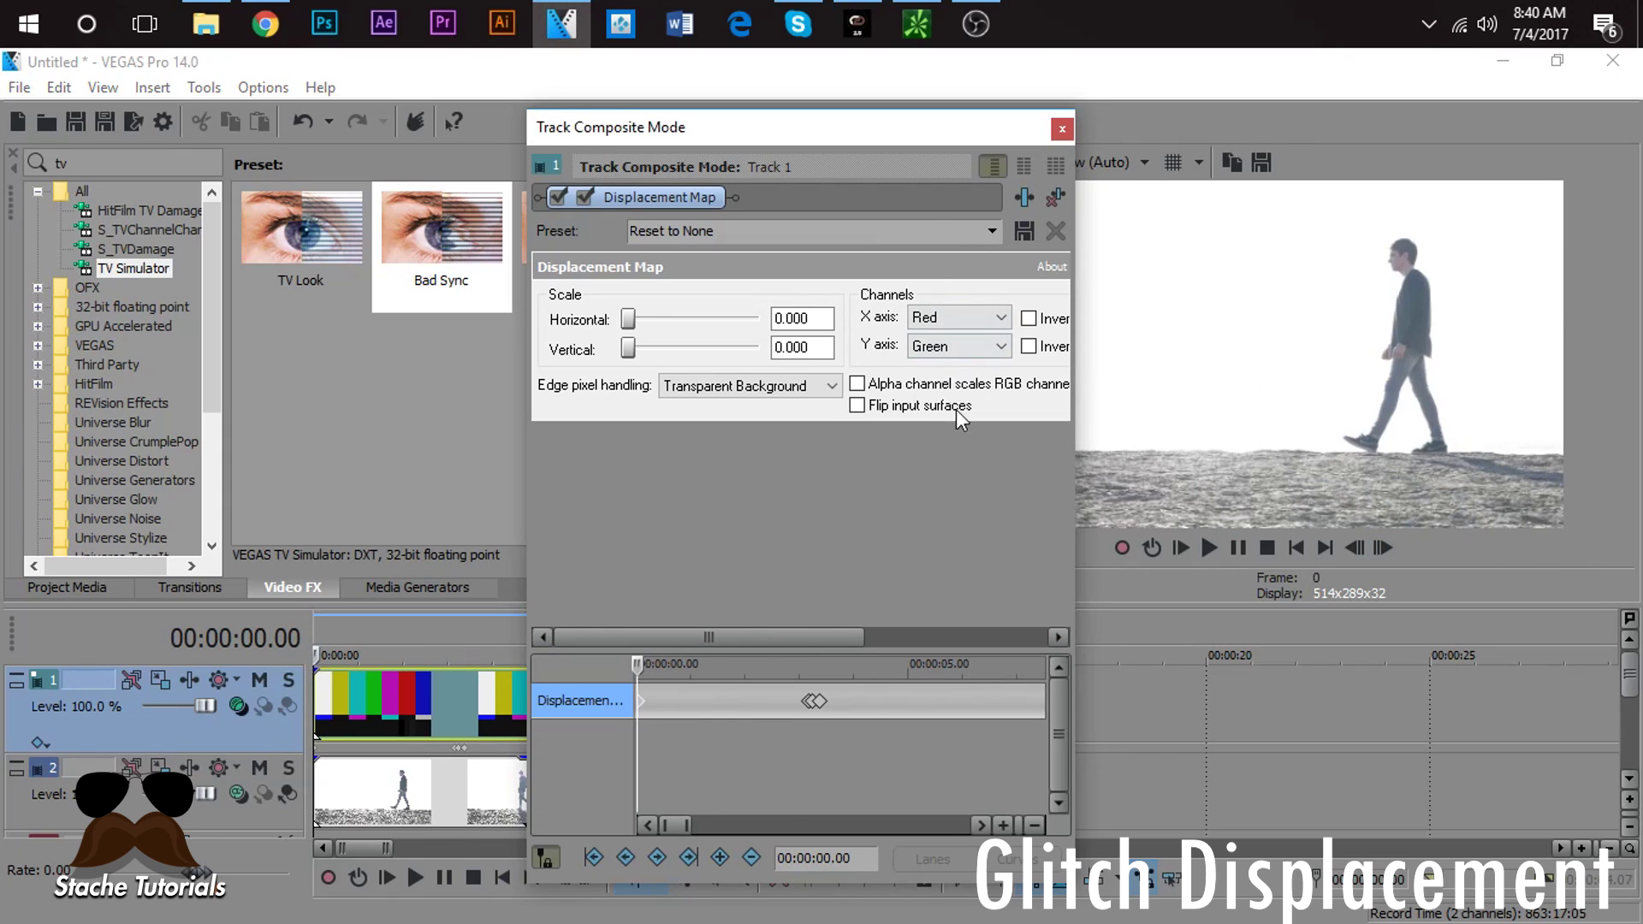
{"action": "left_click", "coordinate": [801, 707]}
{"action": "scroll", "coordinate": [801, 707], "scroll_direction": "up", "scroll_amount": 5}
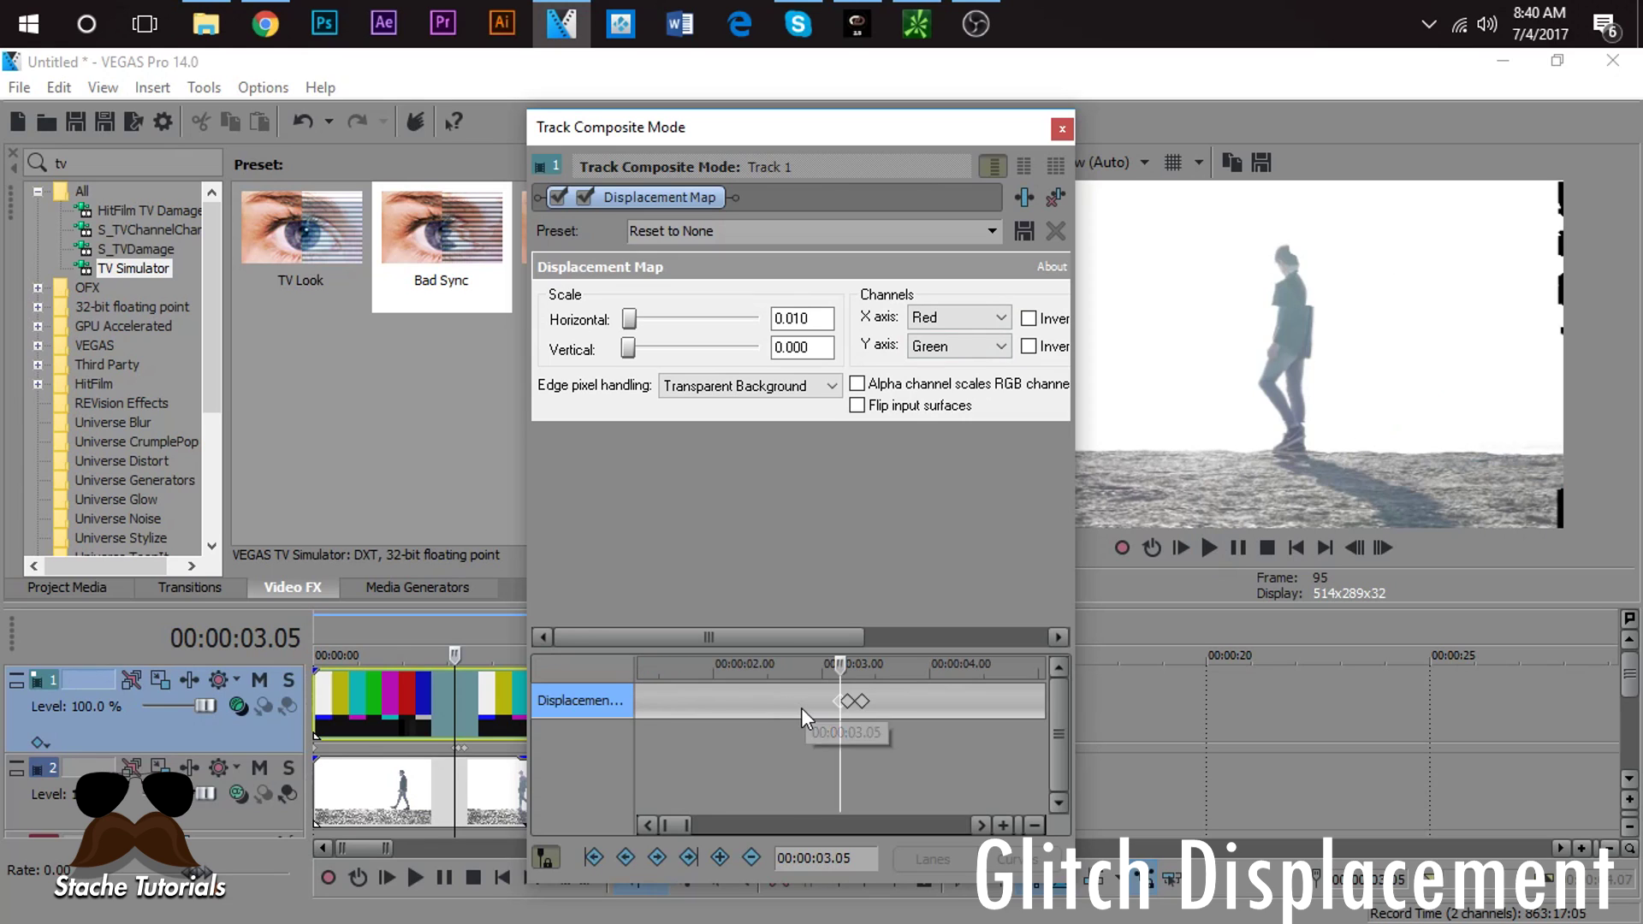
{"action": "left_click", "coordinate": [991, 231]}
{"action": "left_click", "coordinate": [984, 301]}
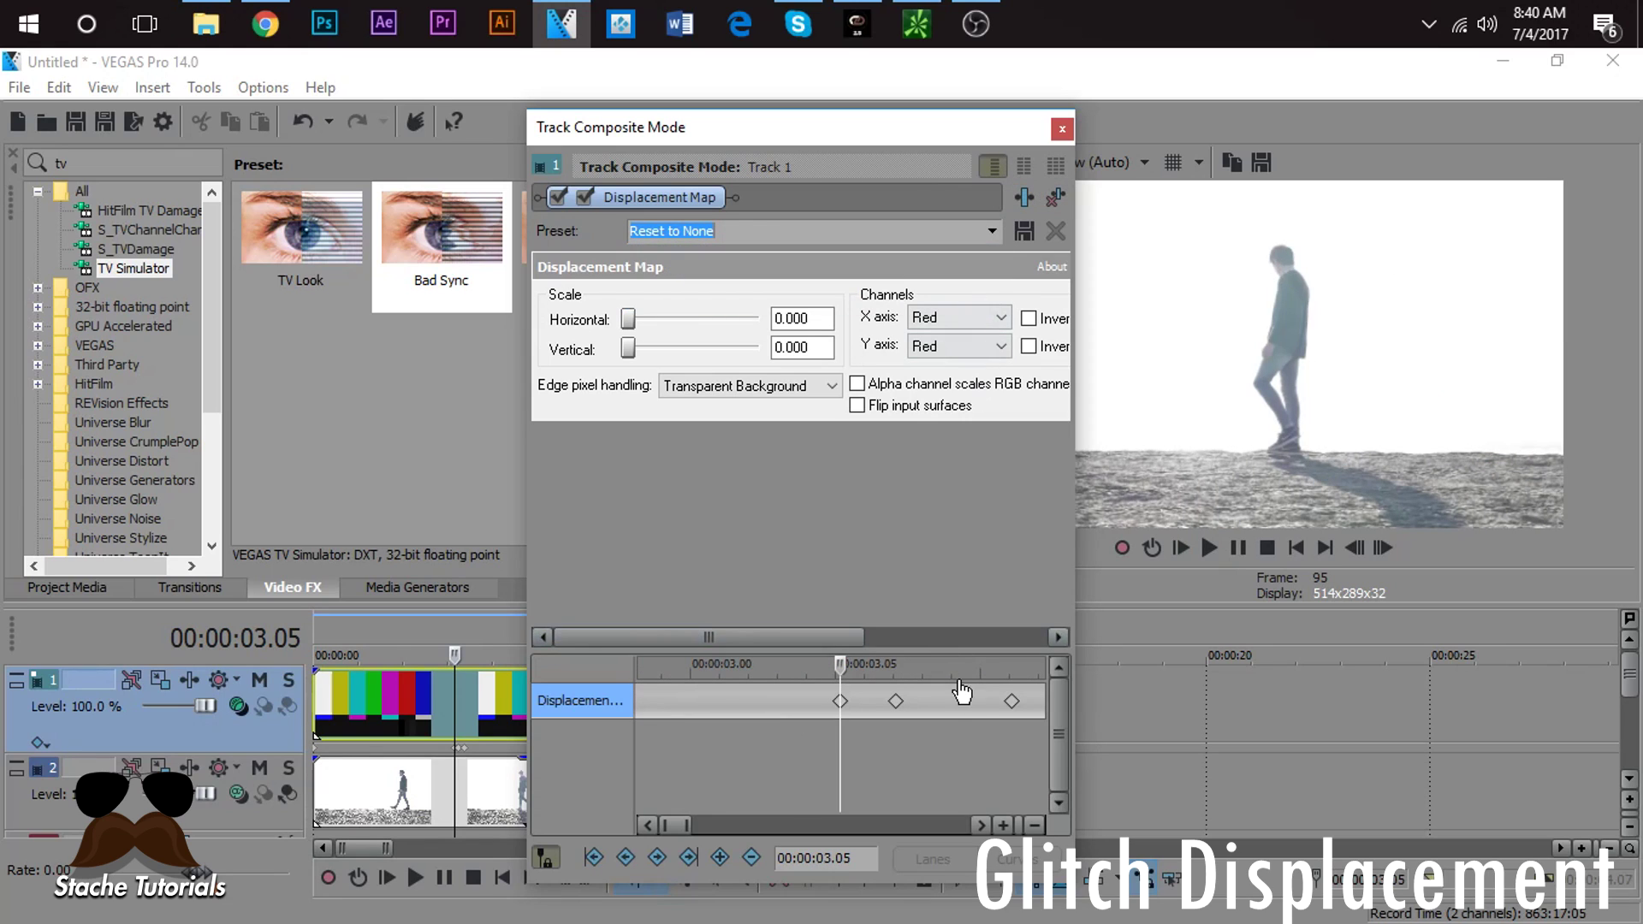
Step: Check the Displacement Map keyframes at 00:00:03.07 and 00:00:03.11 and their surrounding frames, and close the composite settings
{"action": "left_click", "coordinate": [896, 701]}
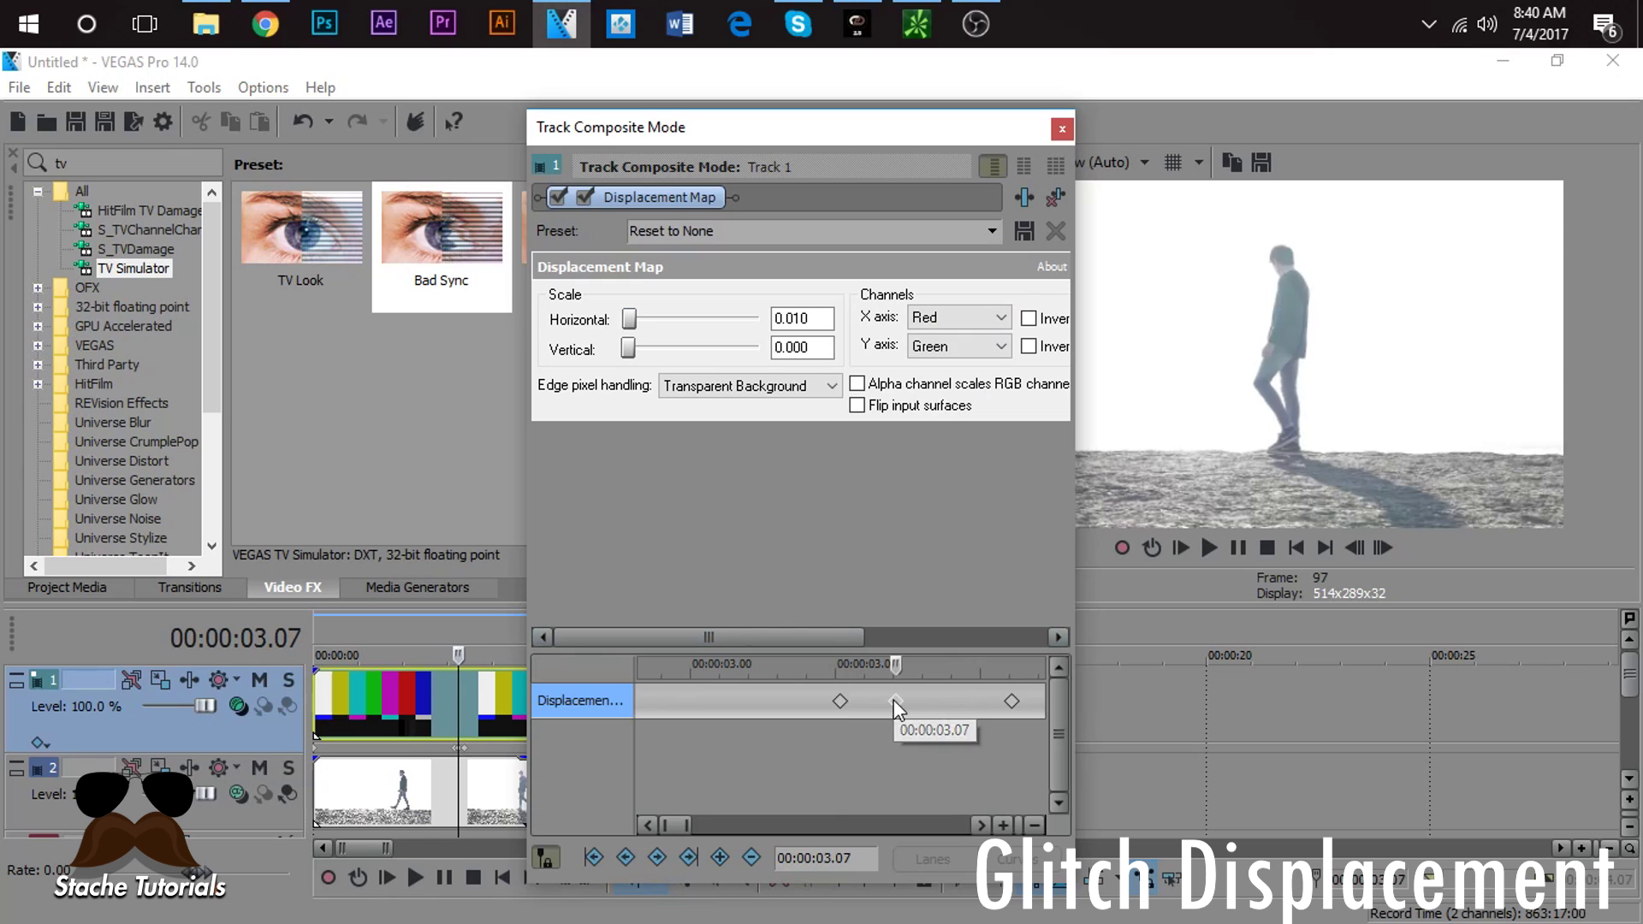
{"action": "left_click", "coordinate": [804, 770]}
{"action": "left_click", "coordinate": [1390, 541]}
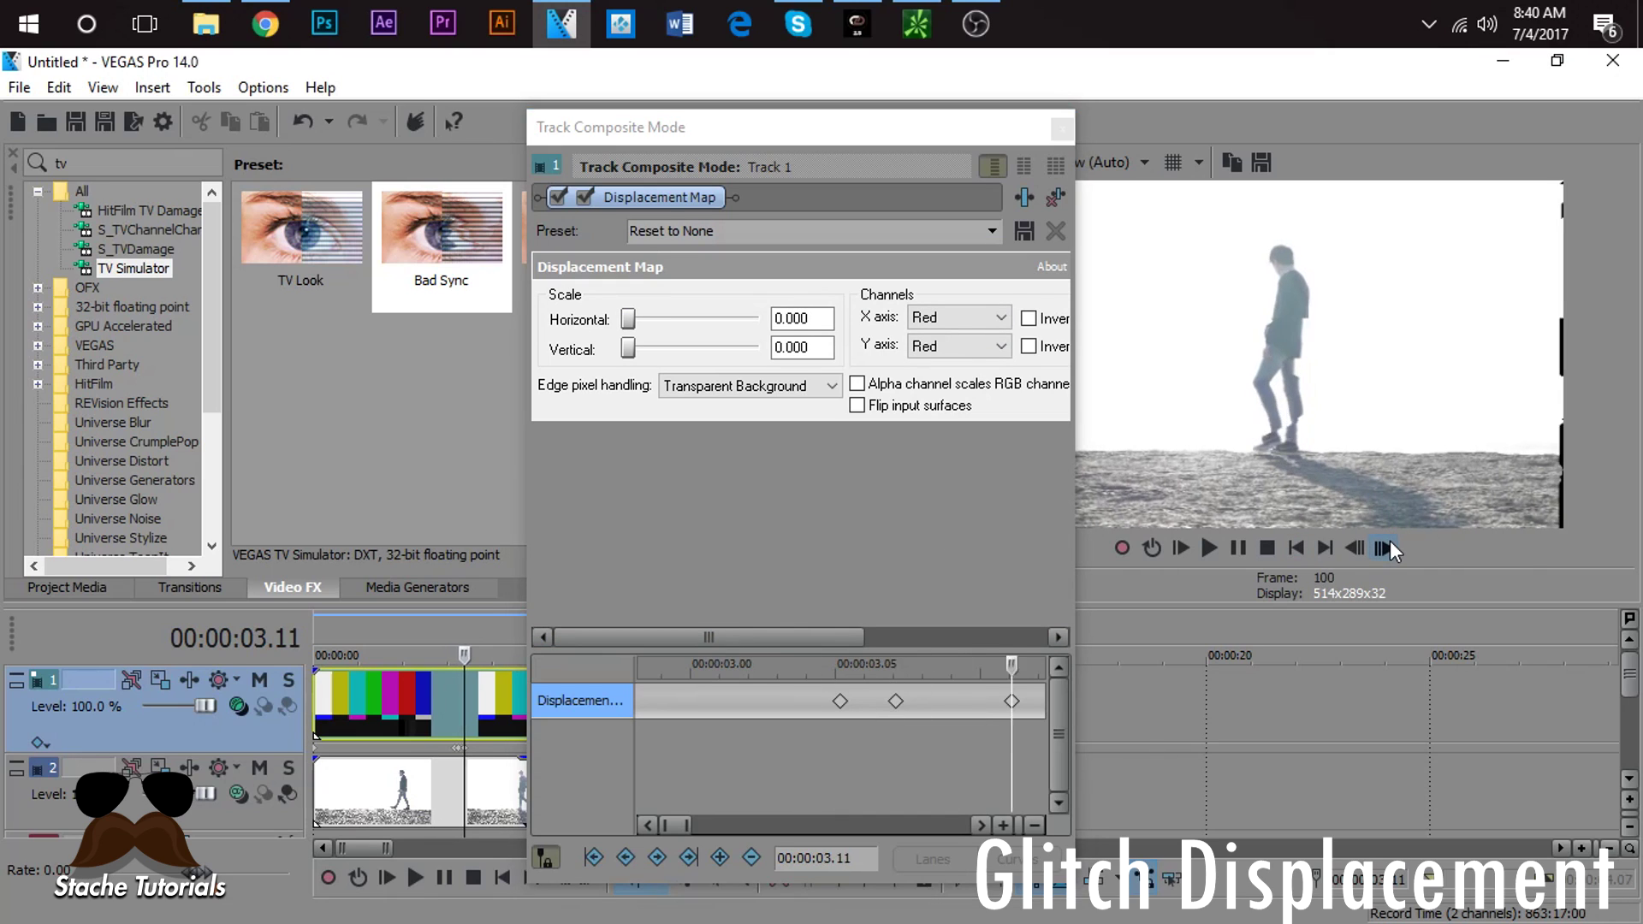
{"action": "left_click", "coordinate": [1363, 551]}
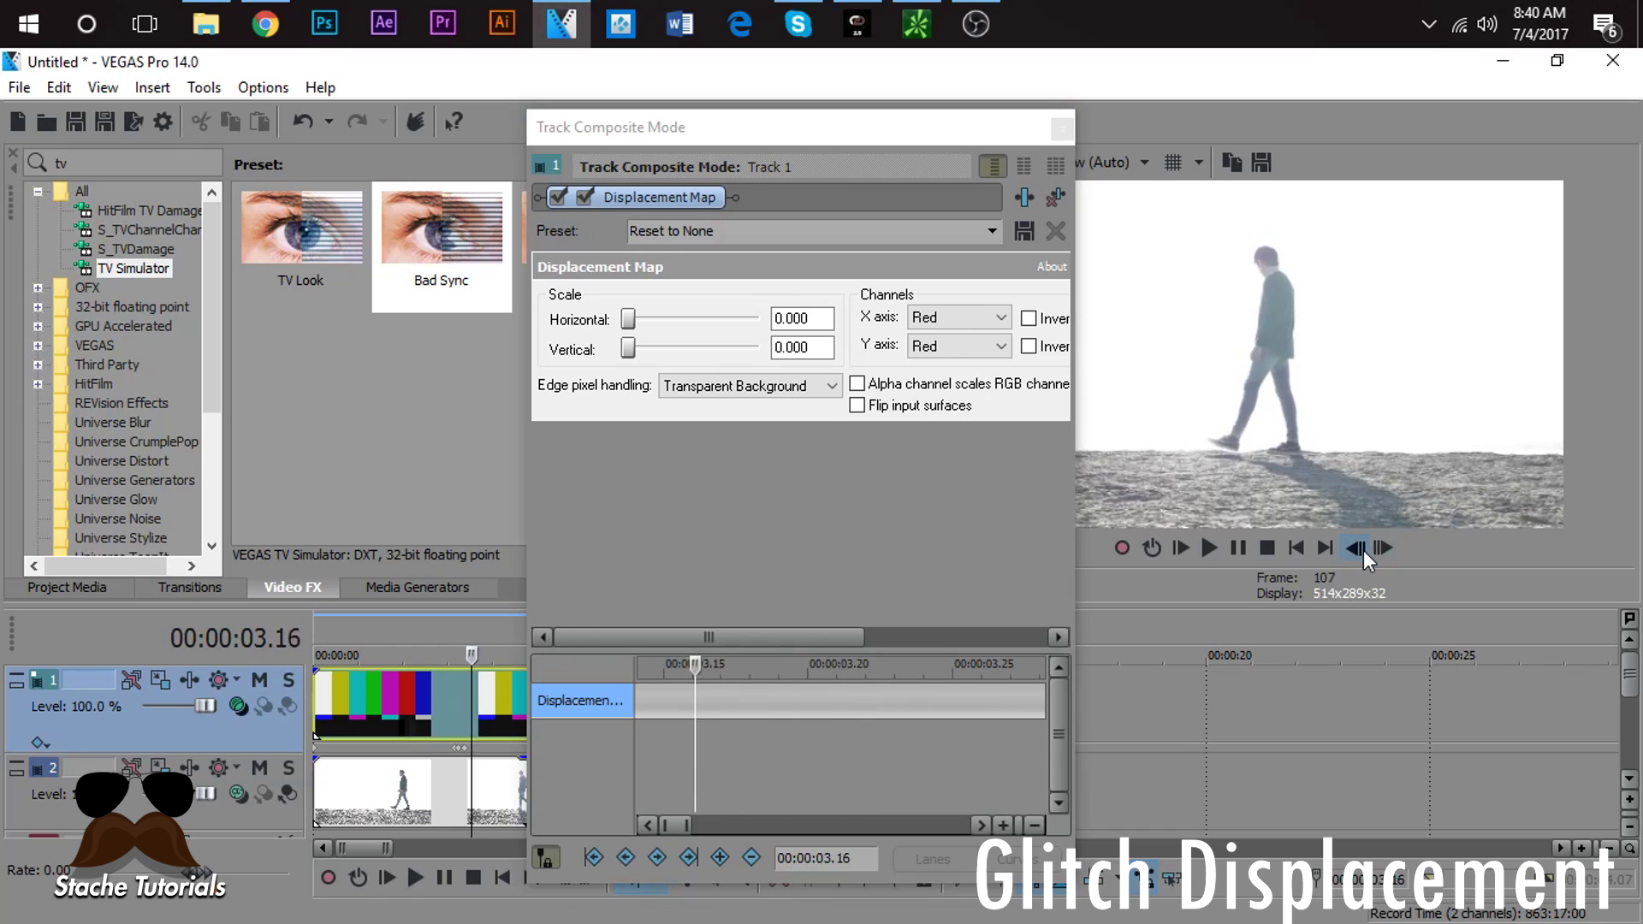
{"action": "left_click", "coordinate": [1391, 556]}
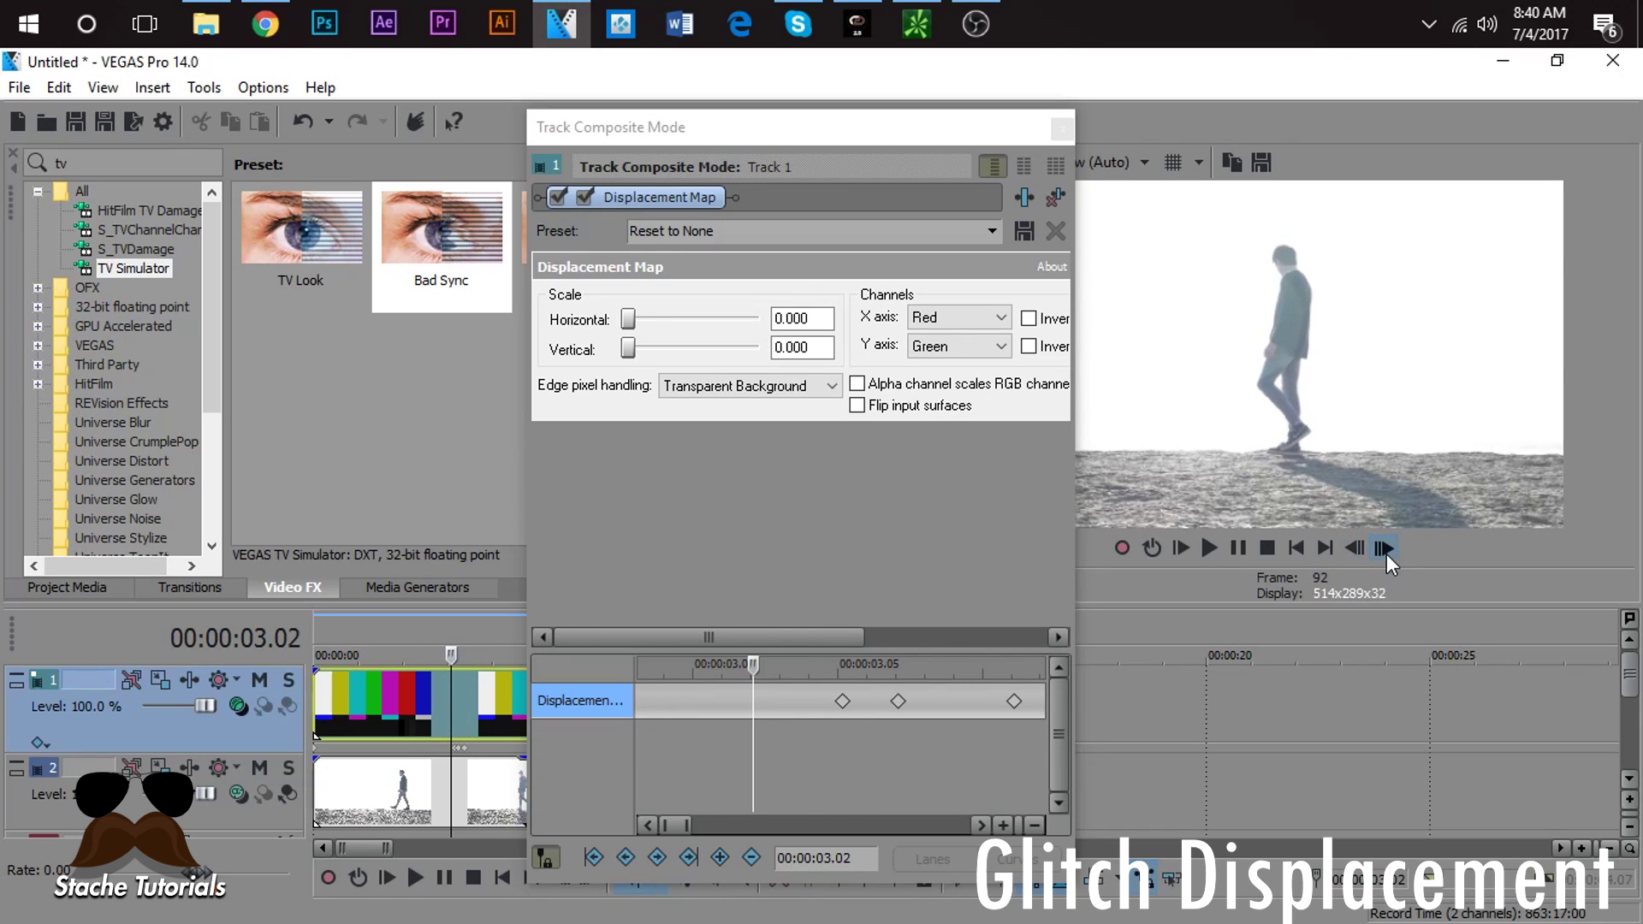
{"action": "left_click", "coordinate": [1060, 129]}
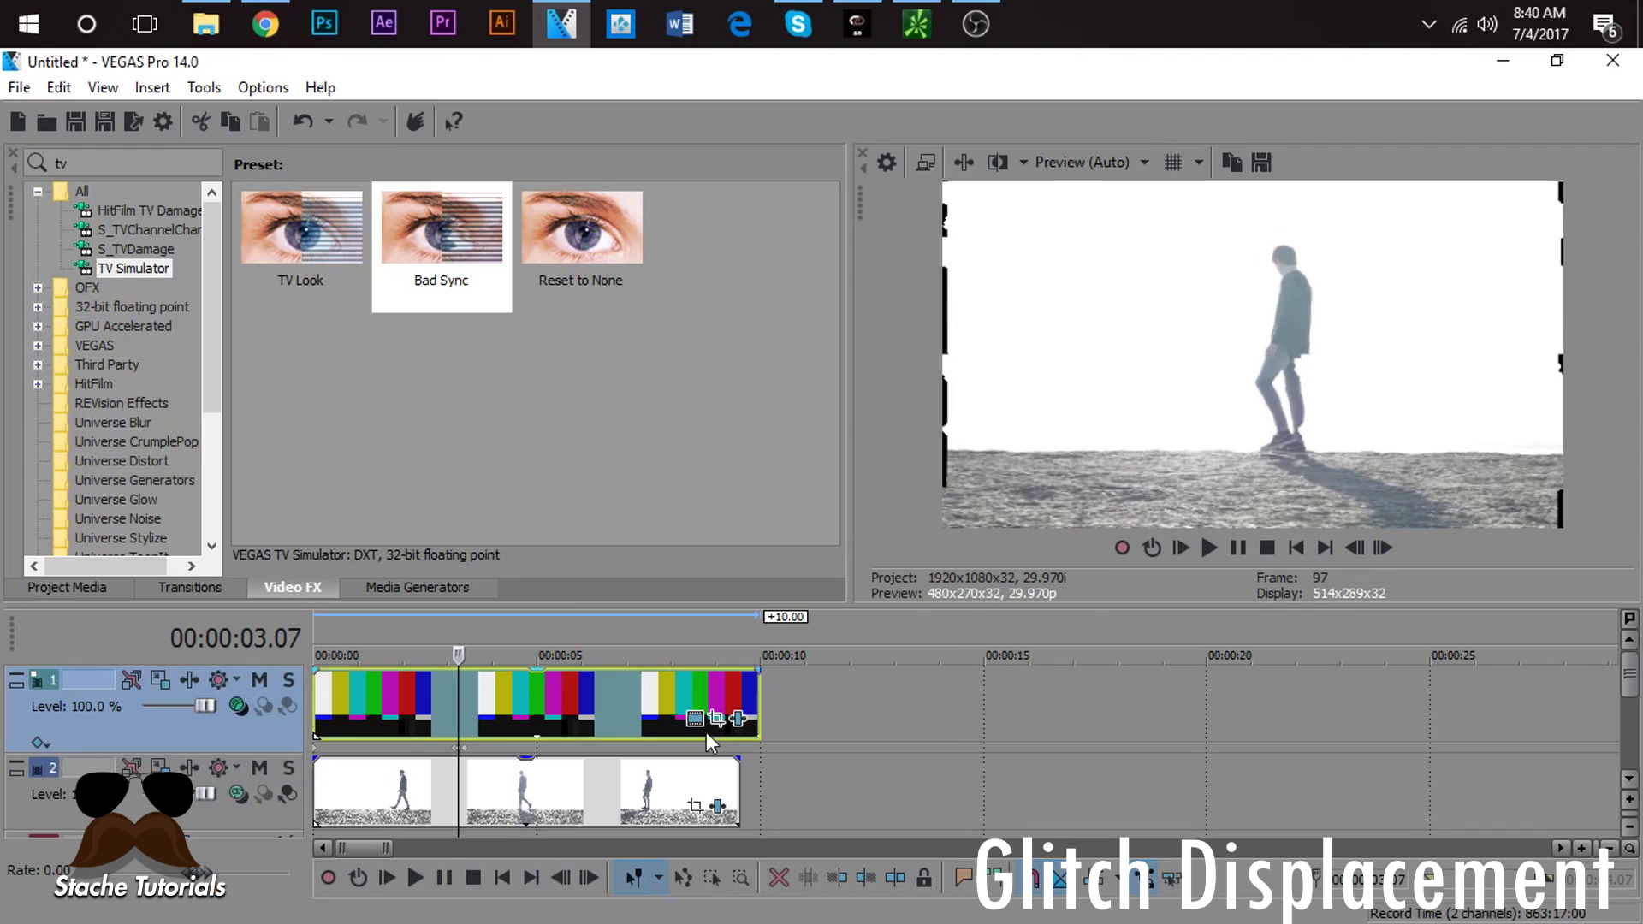
Step: Play back the displacement glitch from about 00:00:03.02 and review the project's stereoscopic 3D mode
{"action": "left_click", "coordinate": [449, 777]}
{"action": "key", "text": "space"}
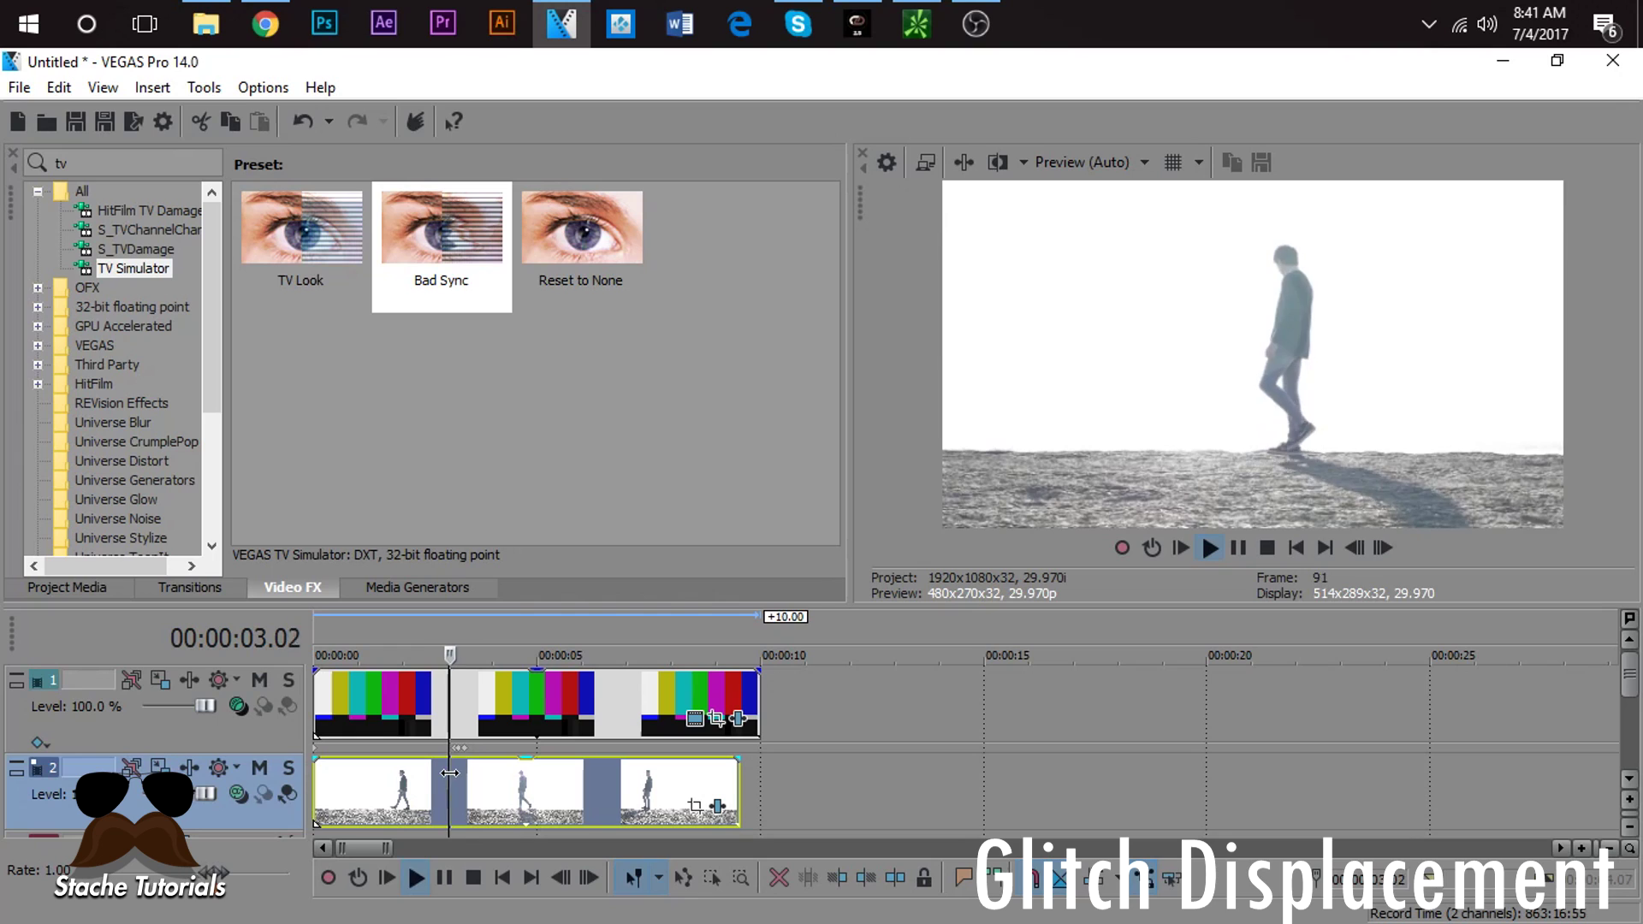
{"action": "key", "text": "space"}
{"action": "mouse_move", "coordinate": [1633, 689]}
{"action": "left_mouse_down"}
{"action": "mouse_move", "coordinate": [1635, 718]}
{"action": "mouse_move", "coordinate": [1639, 700]}
{"action": "left_mouse_up"}
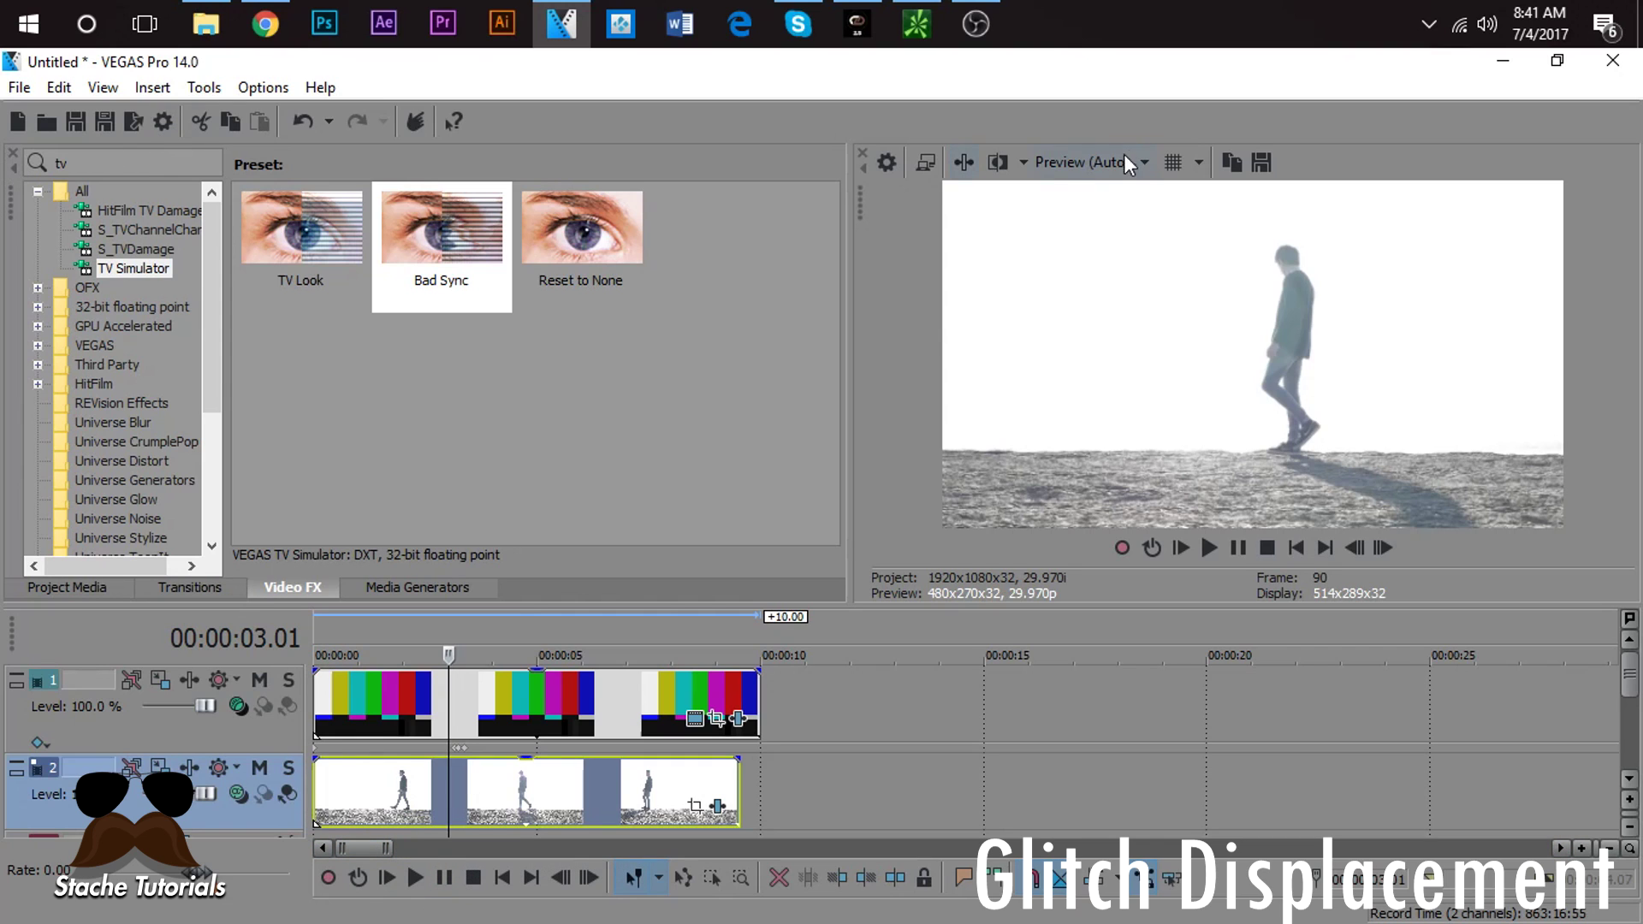
{"action": "left_click", "coordinate": [887, 165]}
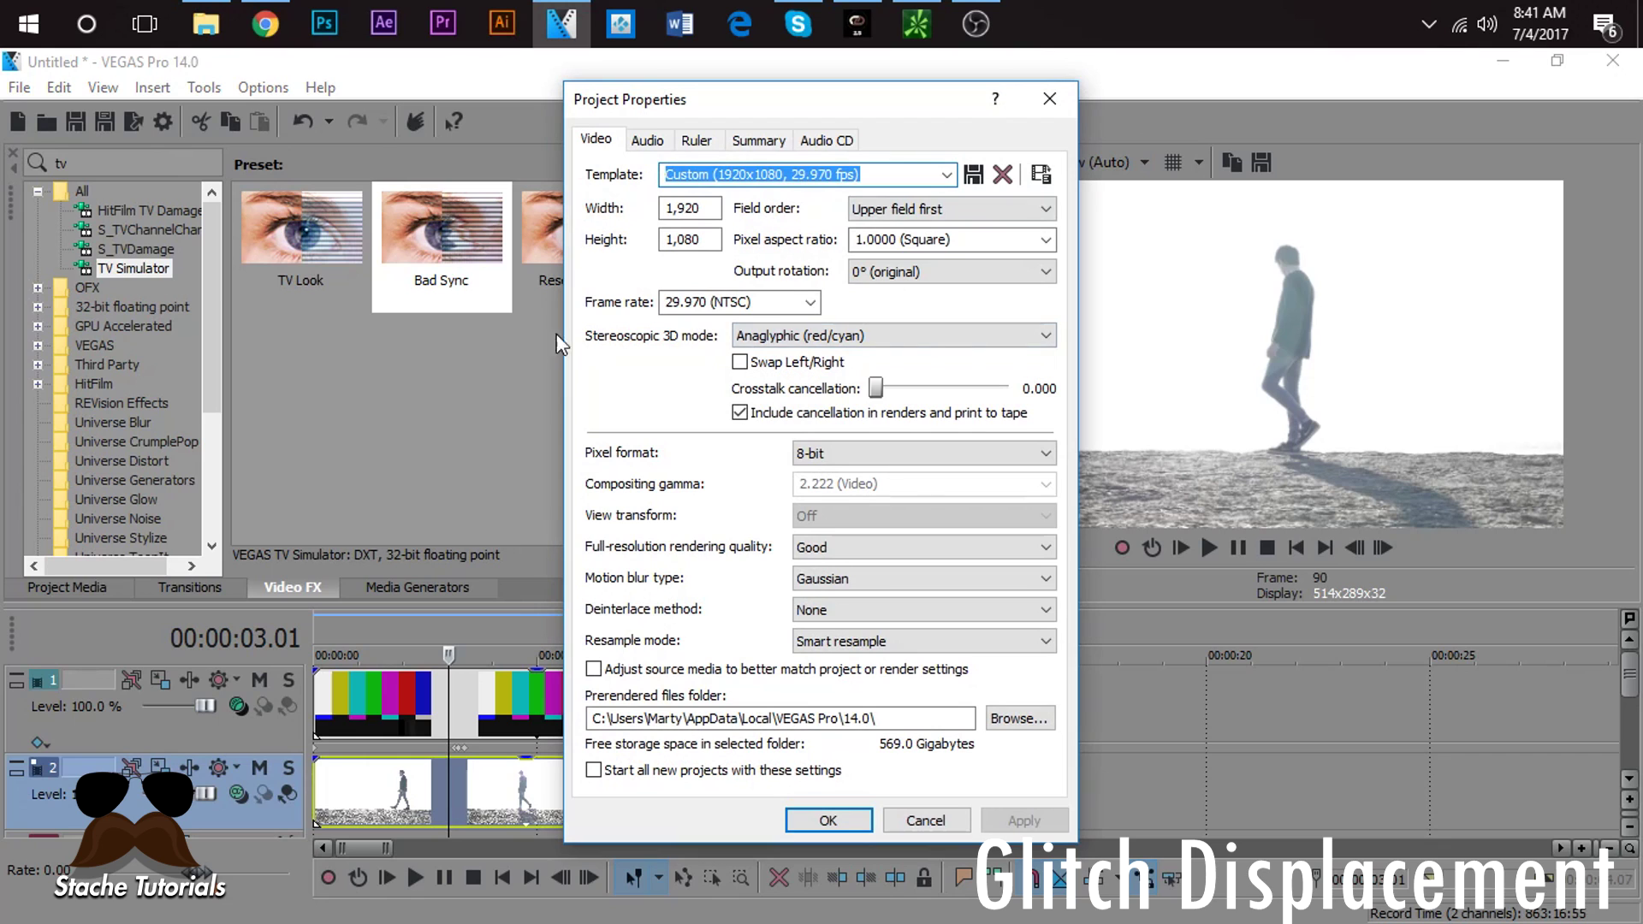
{"action": "left_click", "coordinate": [1049, 98]}
Step: Search the effects for "ste" and apply the default Stereoscopic 3D Adjust to the stock footage event on track 2
{"action": "left_click", "coordinate": [177, 161]}
{"action": "type", "text": "ste"}
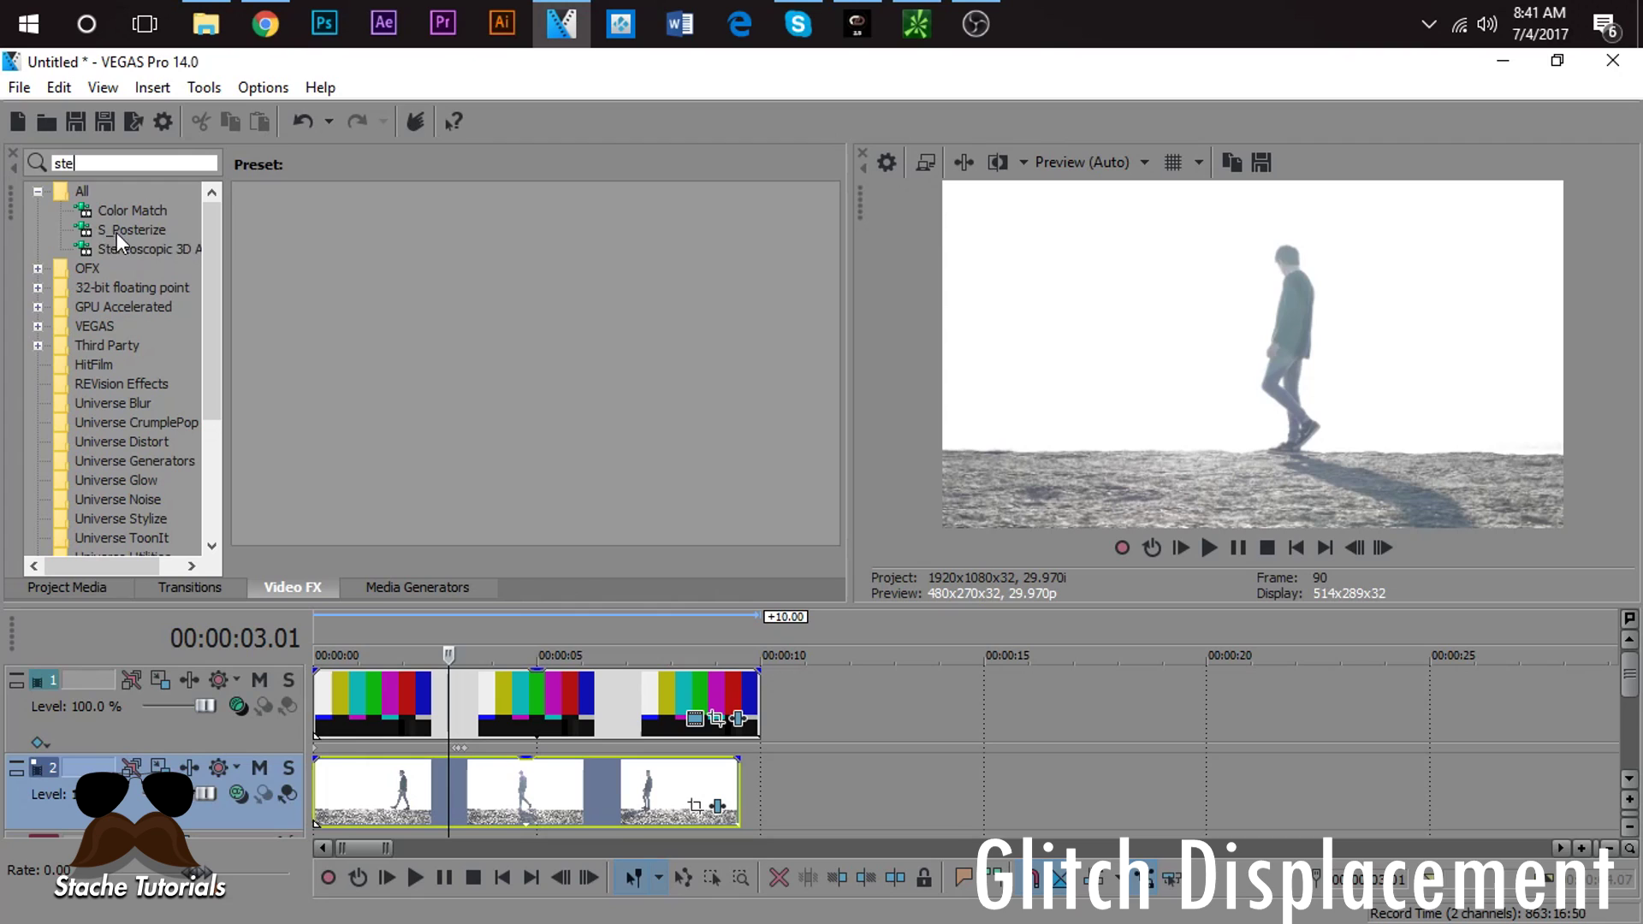
{"action": "left_click", "coordinate": [141, 249]}
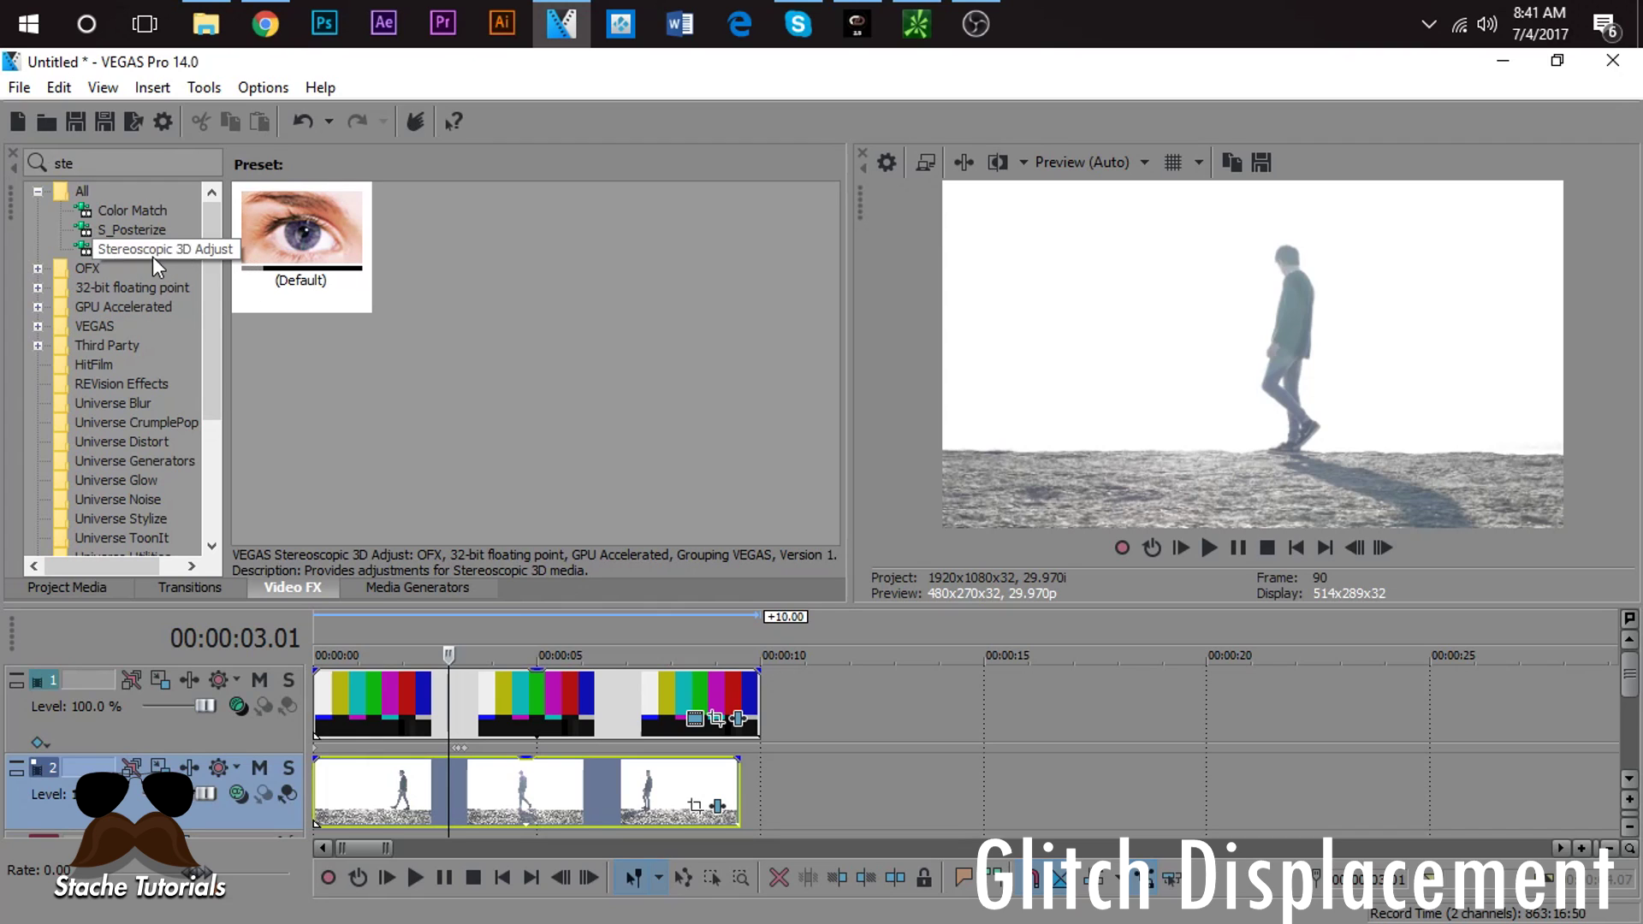
{"action": "left_click_drag", "start_coordinate": [300, 240], "coordinate": [542, 891]}
{"action": "left_click_drag", "start_coordinate": [536, 814], "coordinate": [468, 803]}
{"action": "left_click_drag", "start_coordinate": [484, 714], "coordinate": [434, 803]}
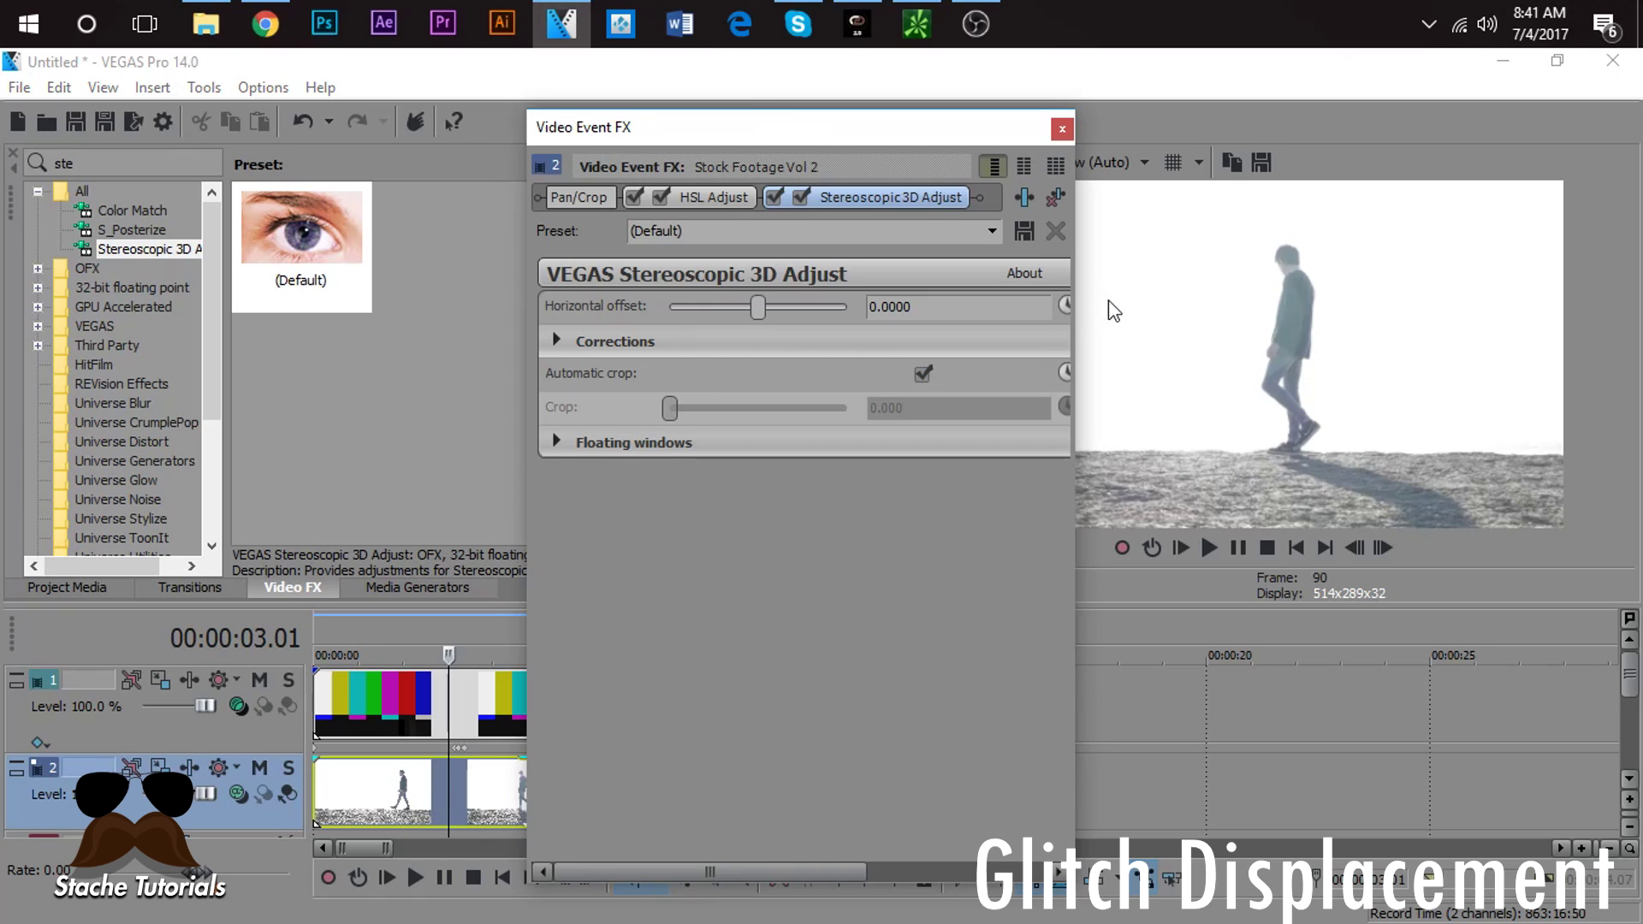
Step: Widen the effect window and enable animation for Automatic crop and Horizontal offset in Stereoscopic 3D Adjust
{"action": "left_click_drag", "start_coordinate": [1078, 589], "coordinate": [1174, 588]}
{"action": "left_click", "coordinate": [1069, 373]}
{"action": "left_click", "coordinate": [1068, 305]}
{"action": "left_click_drag", "start_coordinate": [919, 132], "coordinate": [965, 127]}
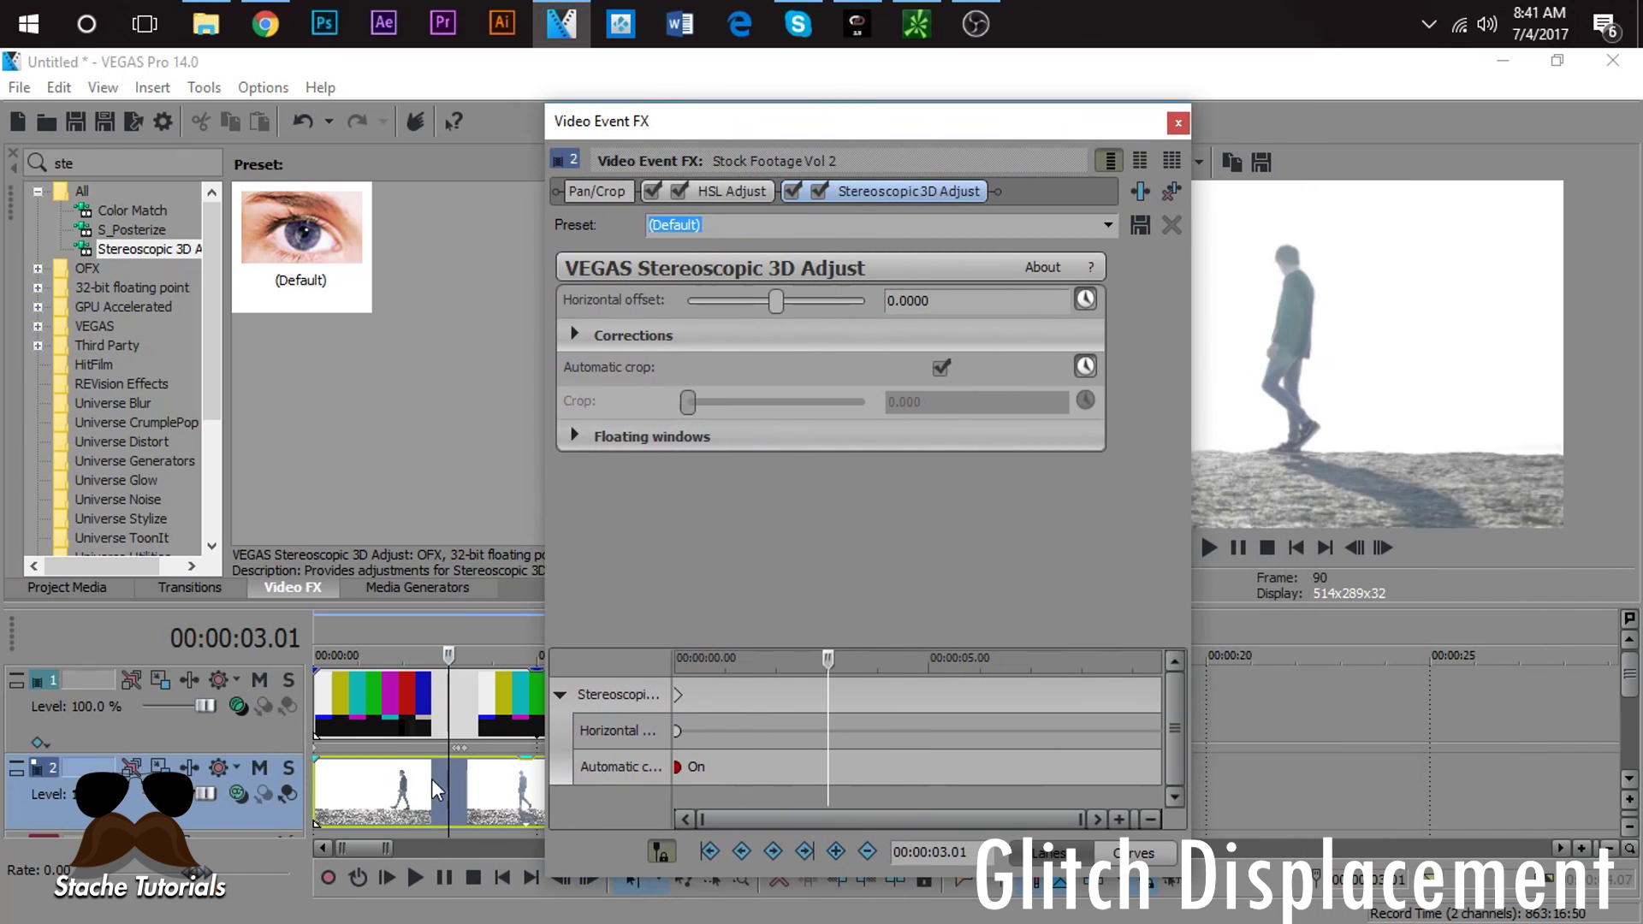
Step: Add a Stereoscopic 3D Adjust keyframe with the default settings at 00:00:03.05, matching the first displacement keyframe
{"action": "scroll", "coordinate": [446, 779], "scroll_direction": "up", "scroll_amount": 5}
{"action": "left_click_drag", "start_coordinate": [844, 129], "coordinate": [168, 158]}
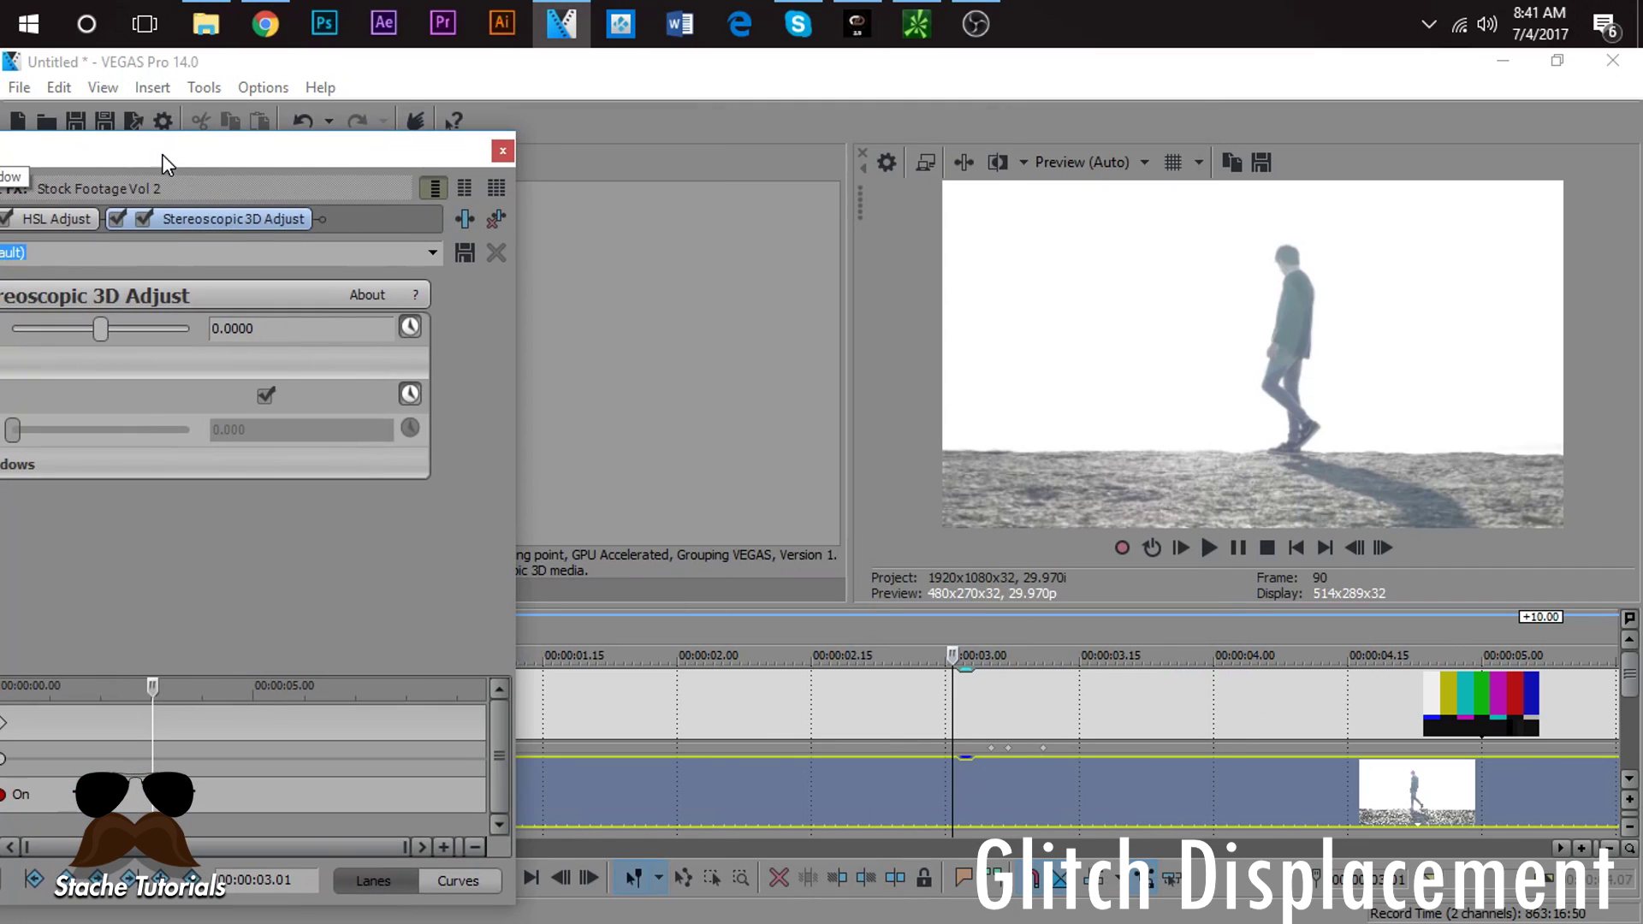
{"action": "left_click", "coordinate": [994, 751]}
{"action": "left_click", "coordinate": [993, 749]}
{"action": "left_click_drag", "start_coordinate": [298, 161], "coordinate": [485, 145]}
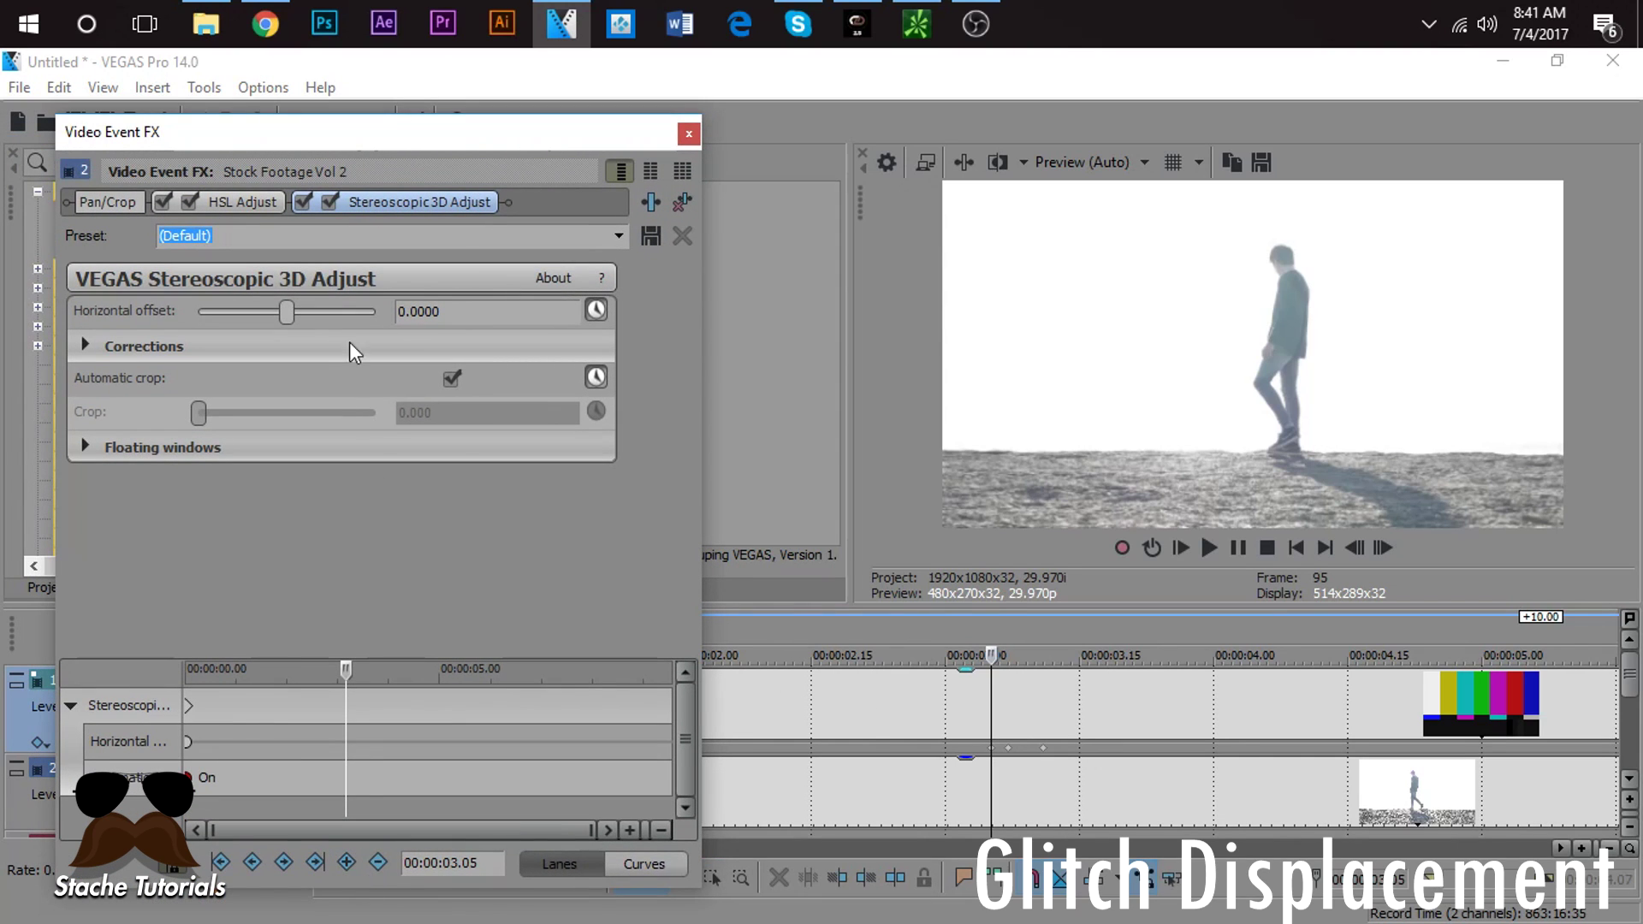
{"action": "left_click", "coordinate": [347, 862]}
Step: Keyframe a Stereoscopic 3D Adjust horizontal offset of 0.0075 at 00:00:03.07
{"action": "left_click", "coordinate": [1009, 751]}
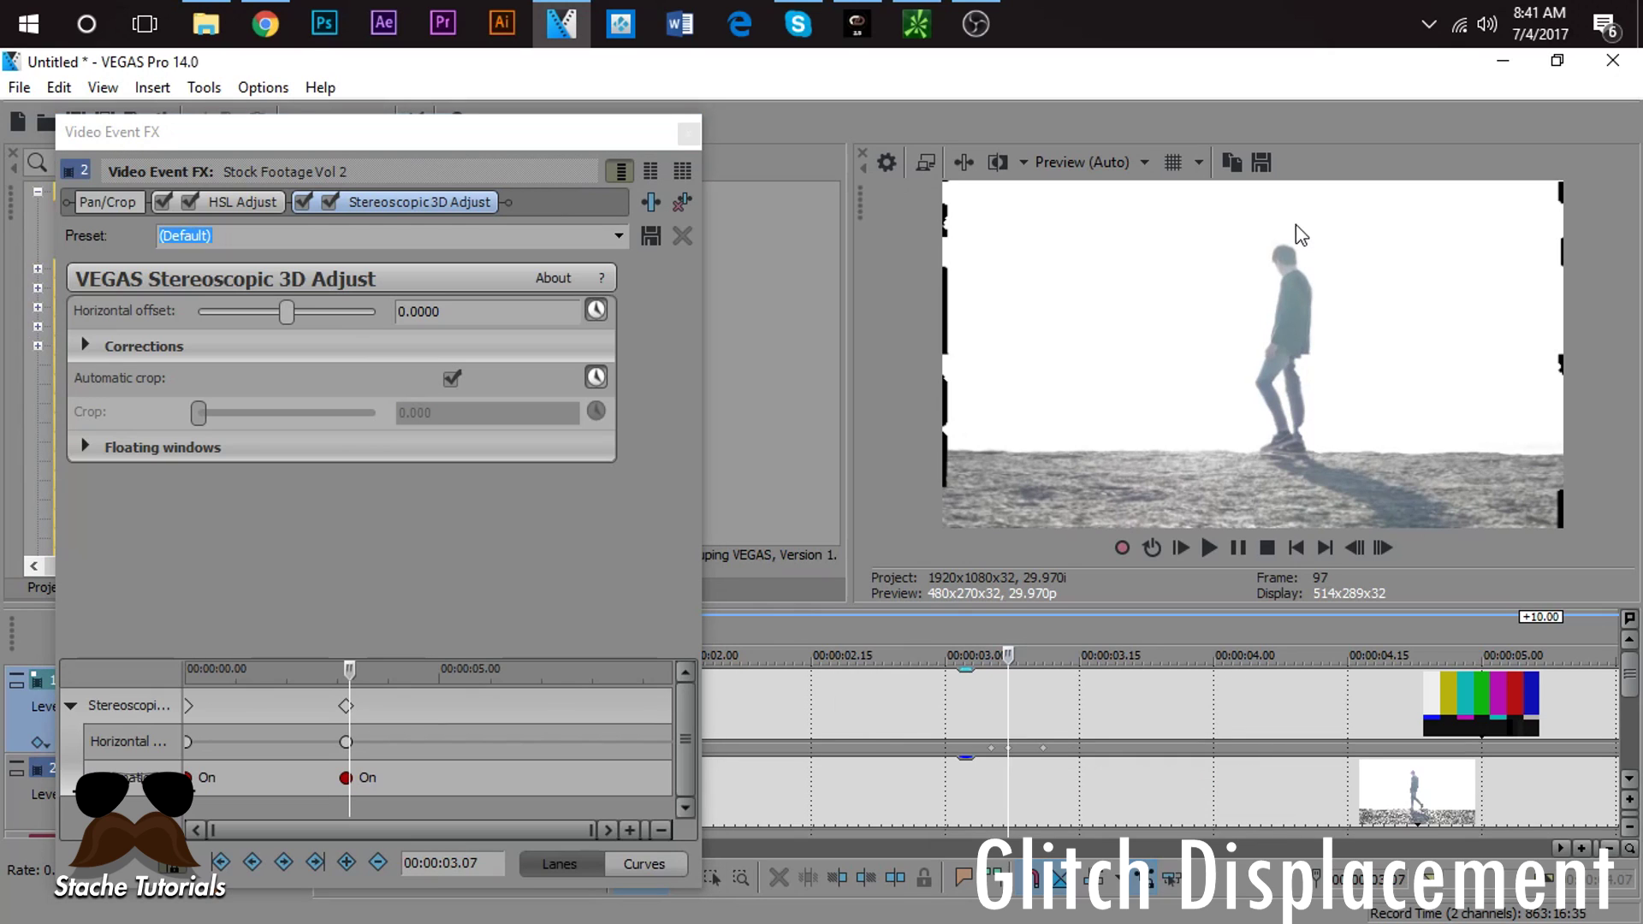
{"action": "left_click", "coordinate": [279, 313]}
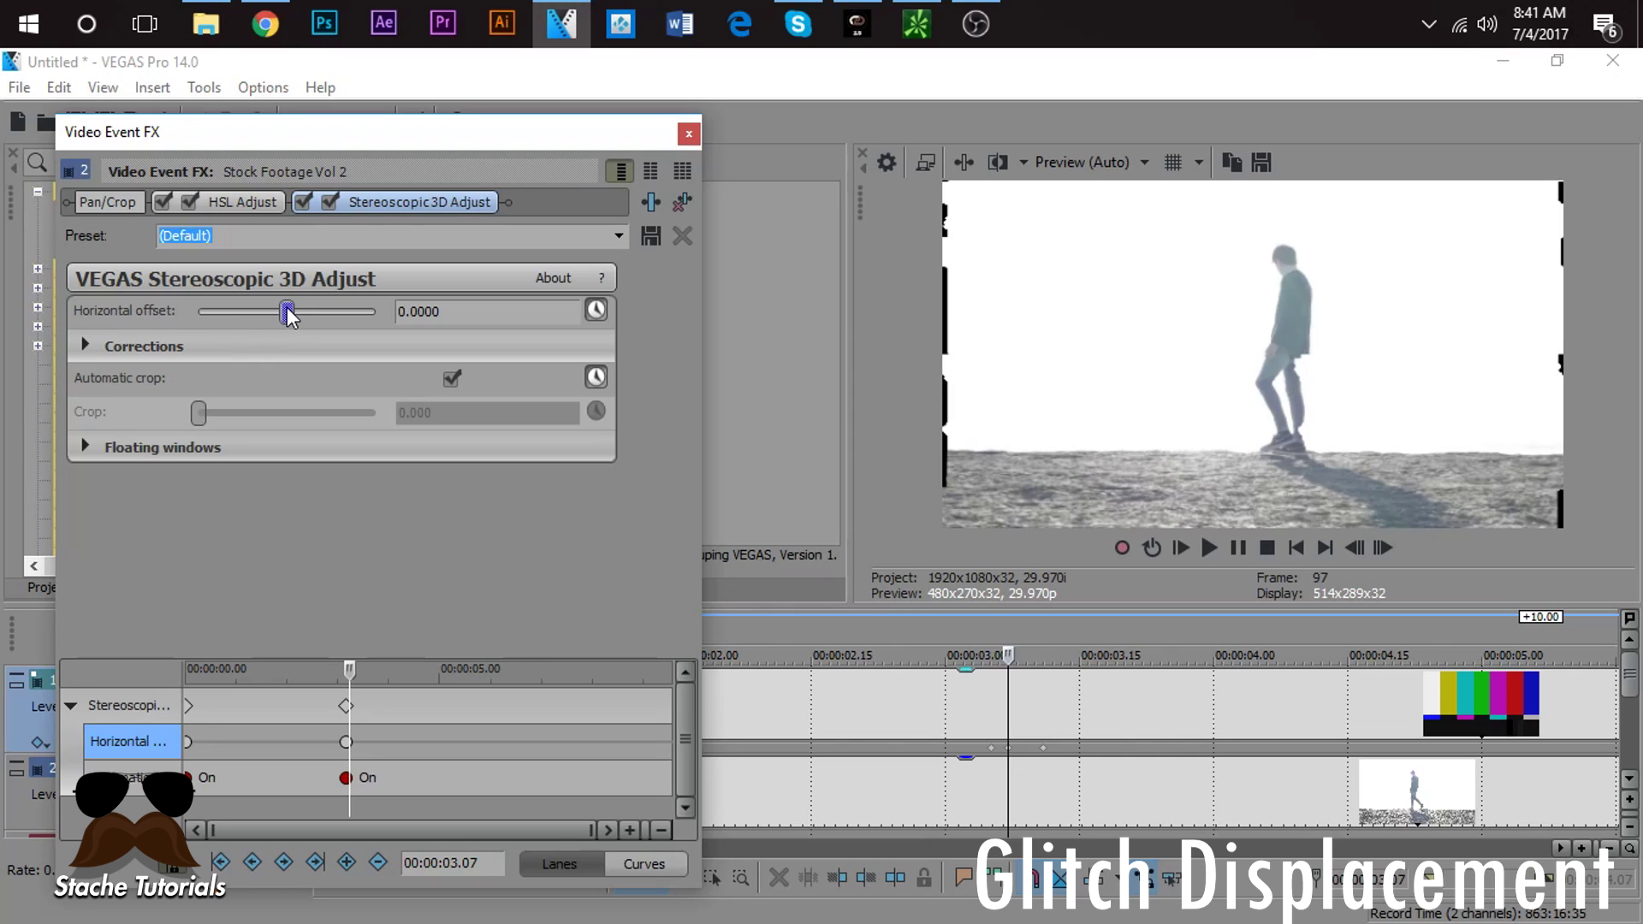
{"action": "left_click_drag", "start_coordinate": [289, 317], "coordinate": [295, 316]}
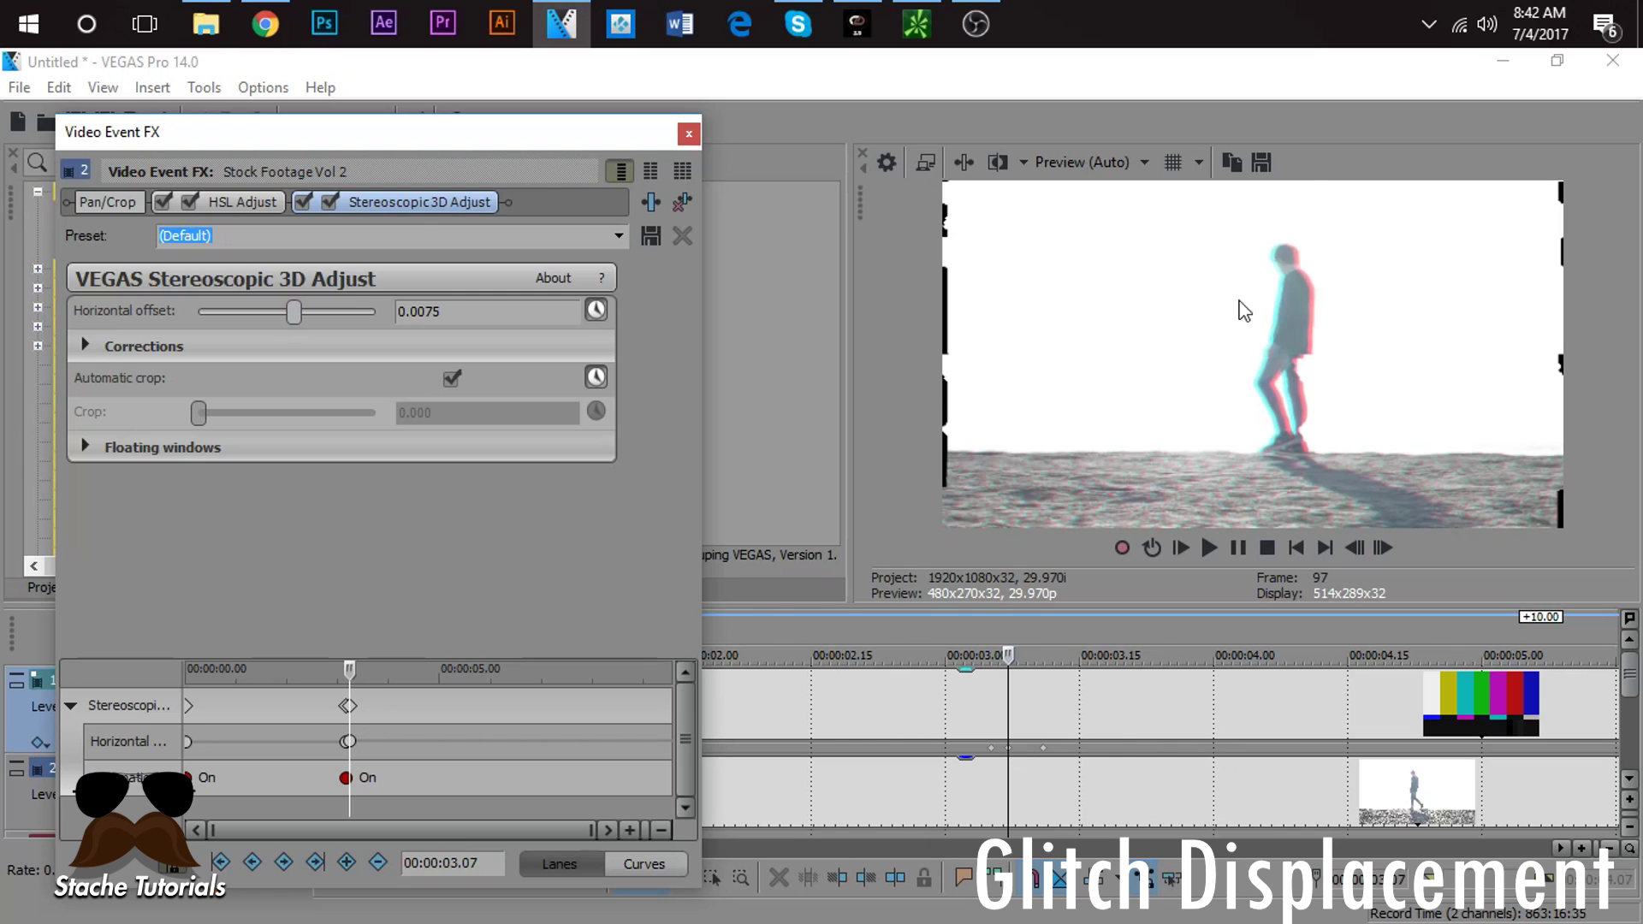
Step: Set the Stereoscopic 3D Adjust horizontal offset to 0 at 00:00:03.11
{"action": "left_click", "coordinate": [1045, 750]}
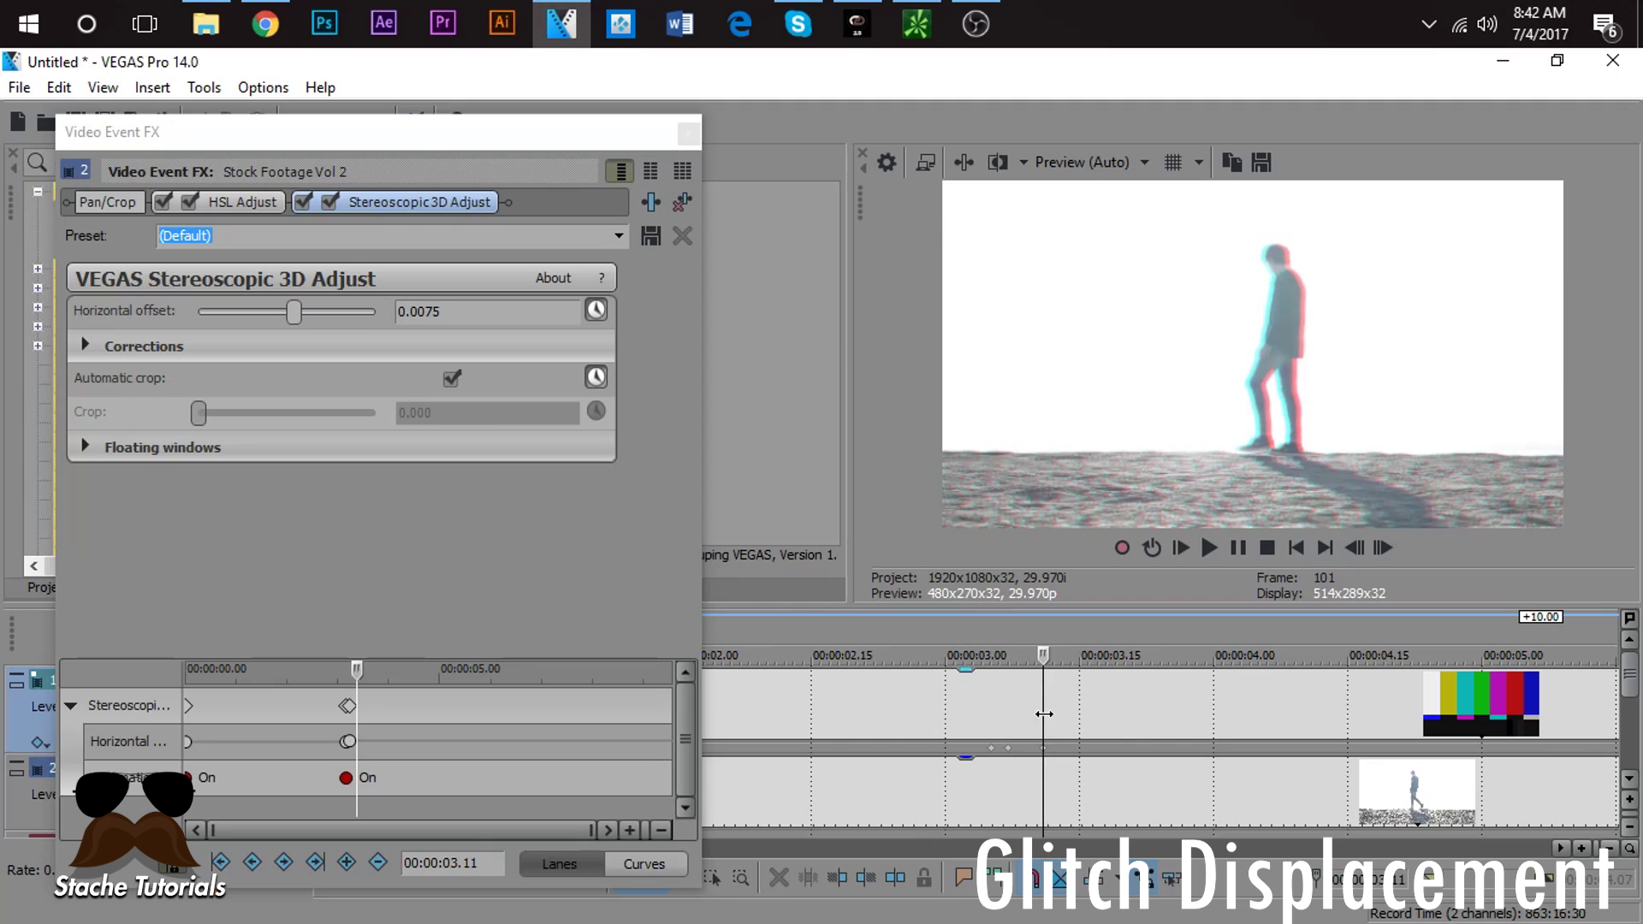
{"action": "left_click_drag", "start_coordinate": [488, 306], "coordinate": [388, 332]}
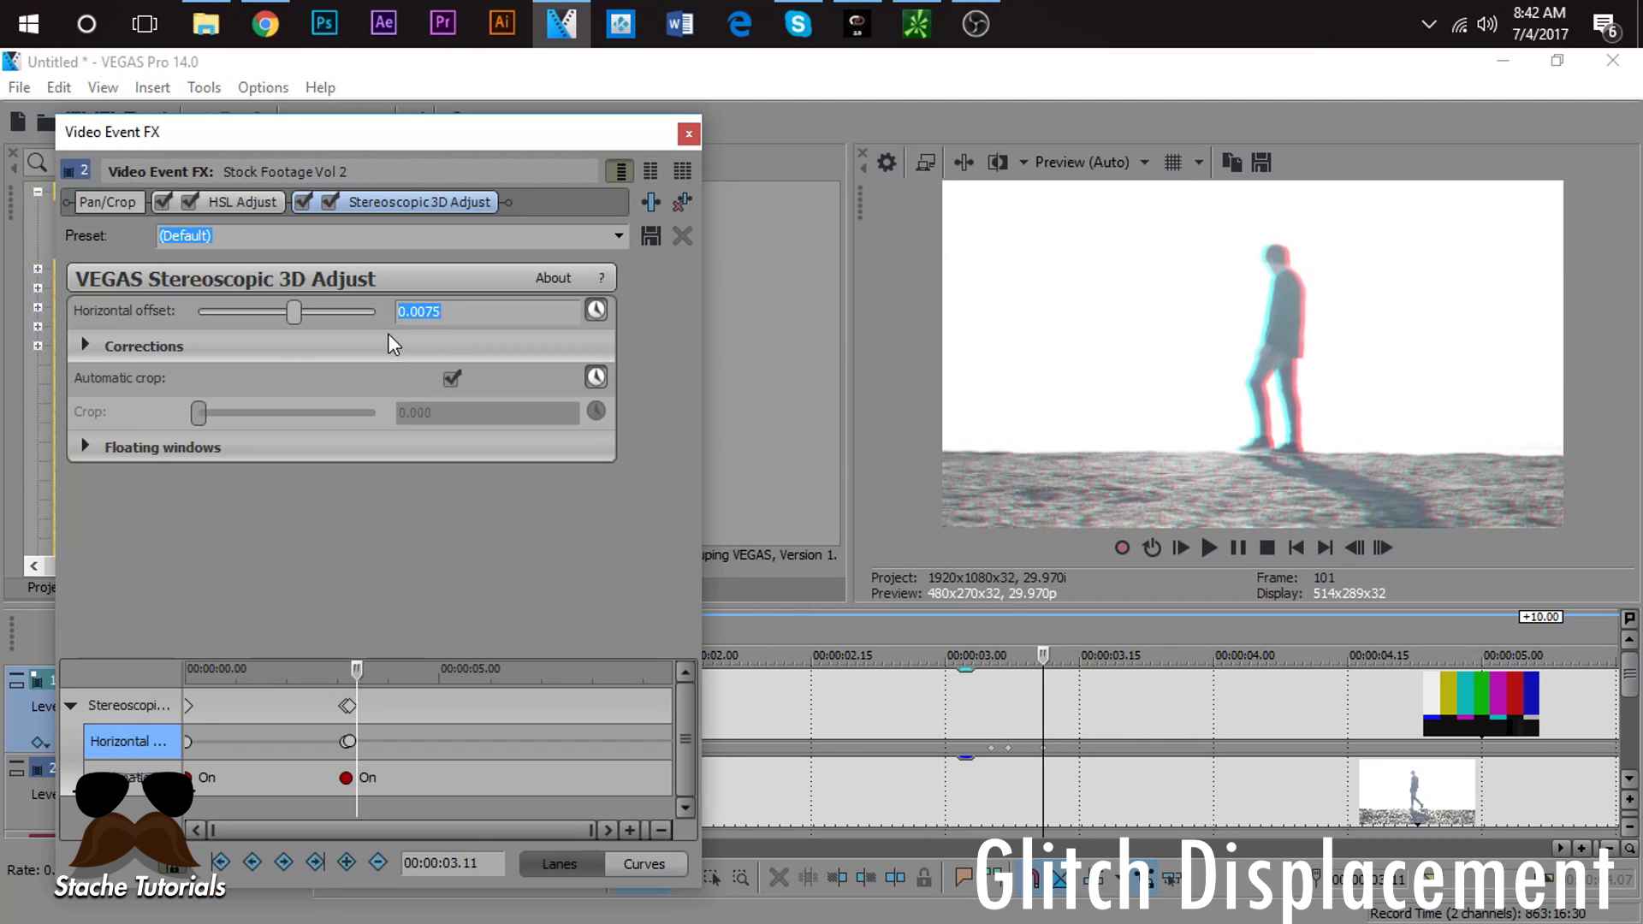
{"action": "key", "text": "Return"}
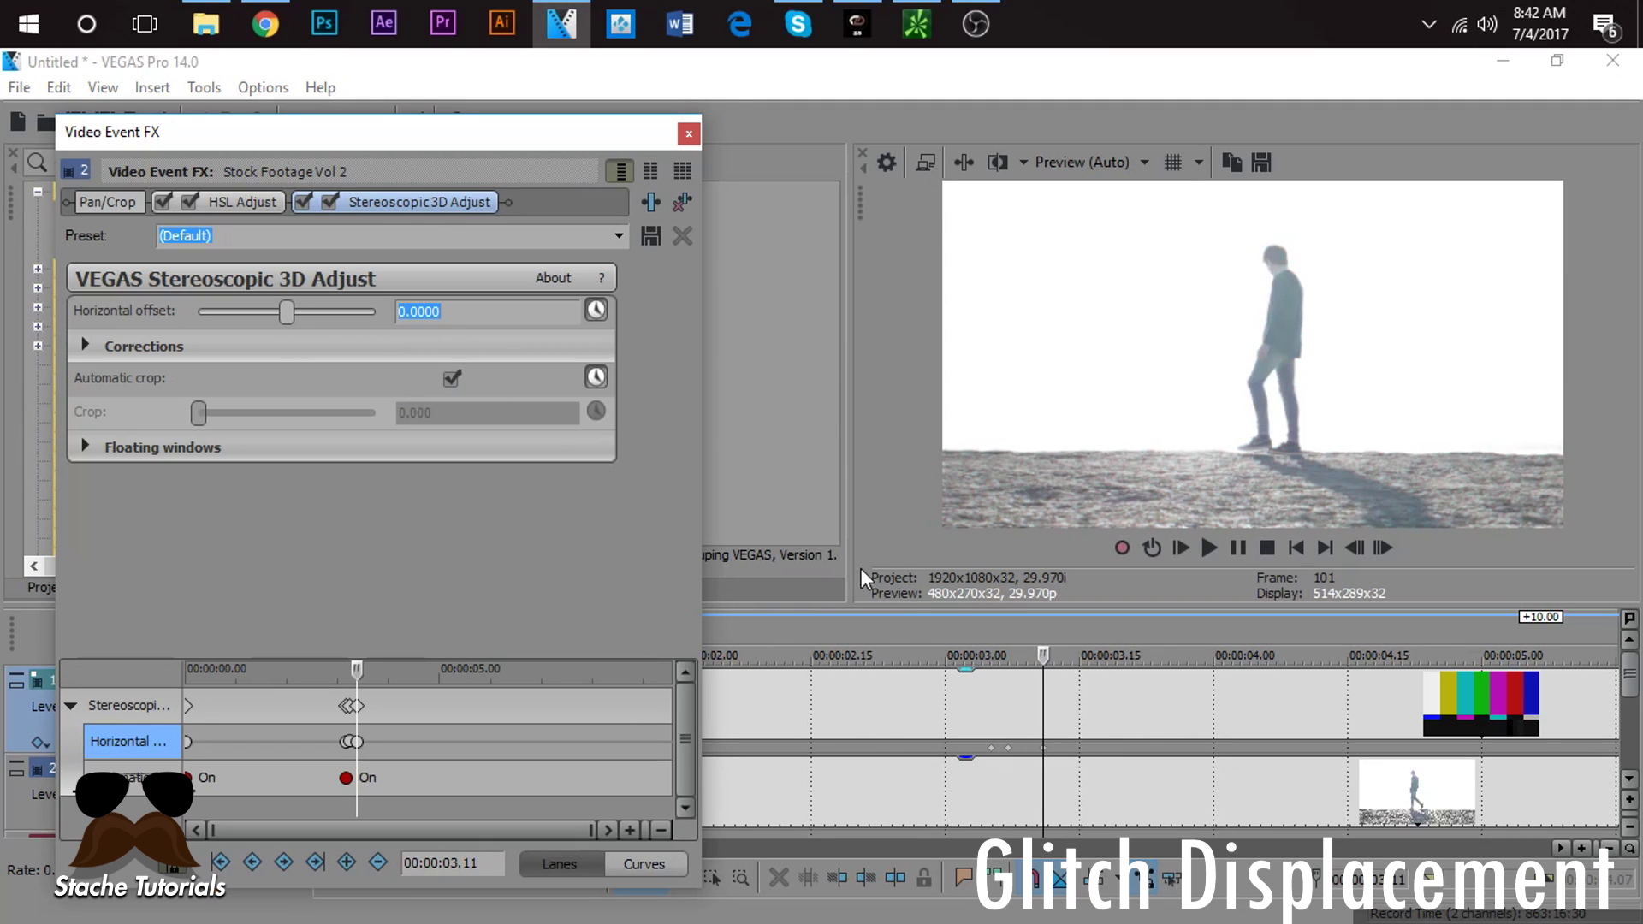
Step: Mark a short playback region around the glitch keyframes, preview the effect and close the event effects window
{"action": "left_click", "coordinate": [955, 634]}
{"action": "mouse_move", "coordinate": [973, 637]}
{"action": "left_mouse_down"}
{"action": "mouse_move", "coordinate": [1073, 650]}
{"action": "mouse_move", "coordinate": [966, 648]}
{"action": "mouse_move", "coordinate": [1070, 648]}
{"action": "left_mouse_up"}
{"action": "key", "text": "space"}
{"action": "key", "text": "space"}
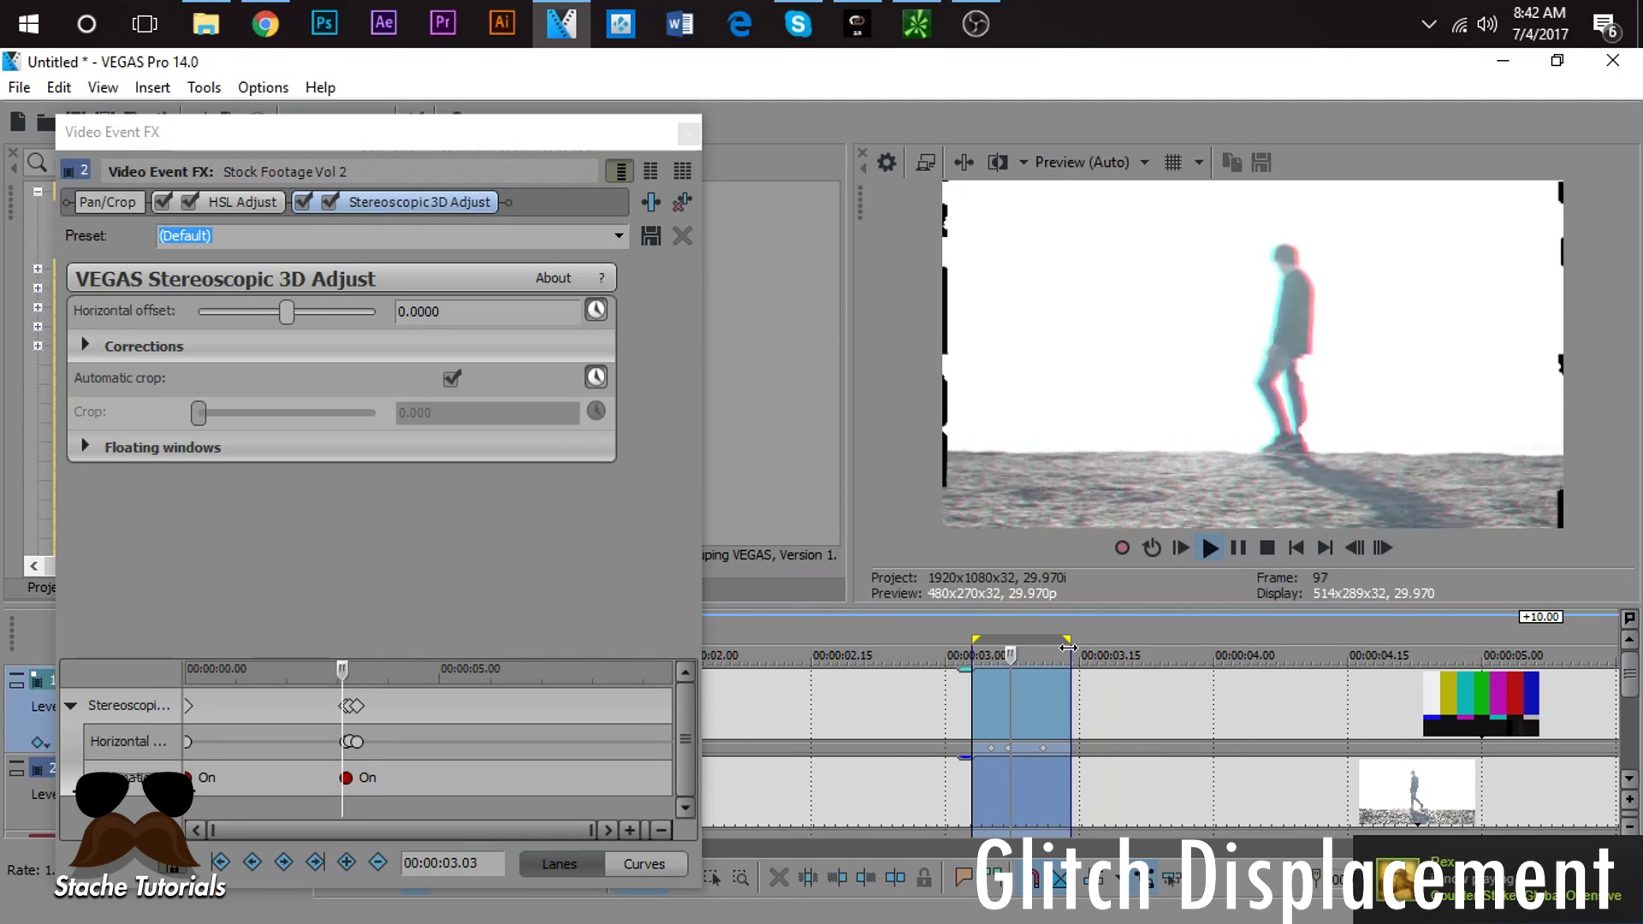
{"action": "key", "text": "space"}
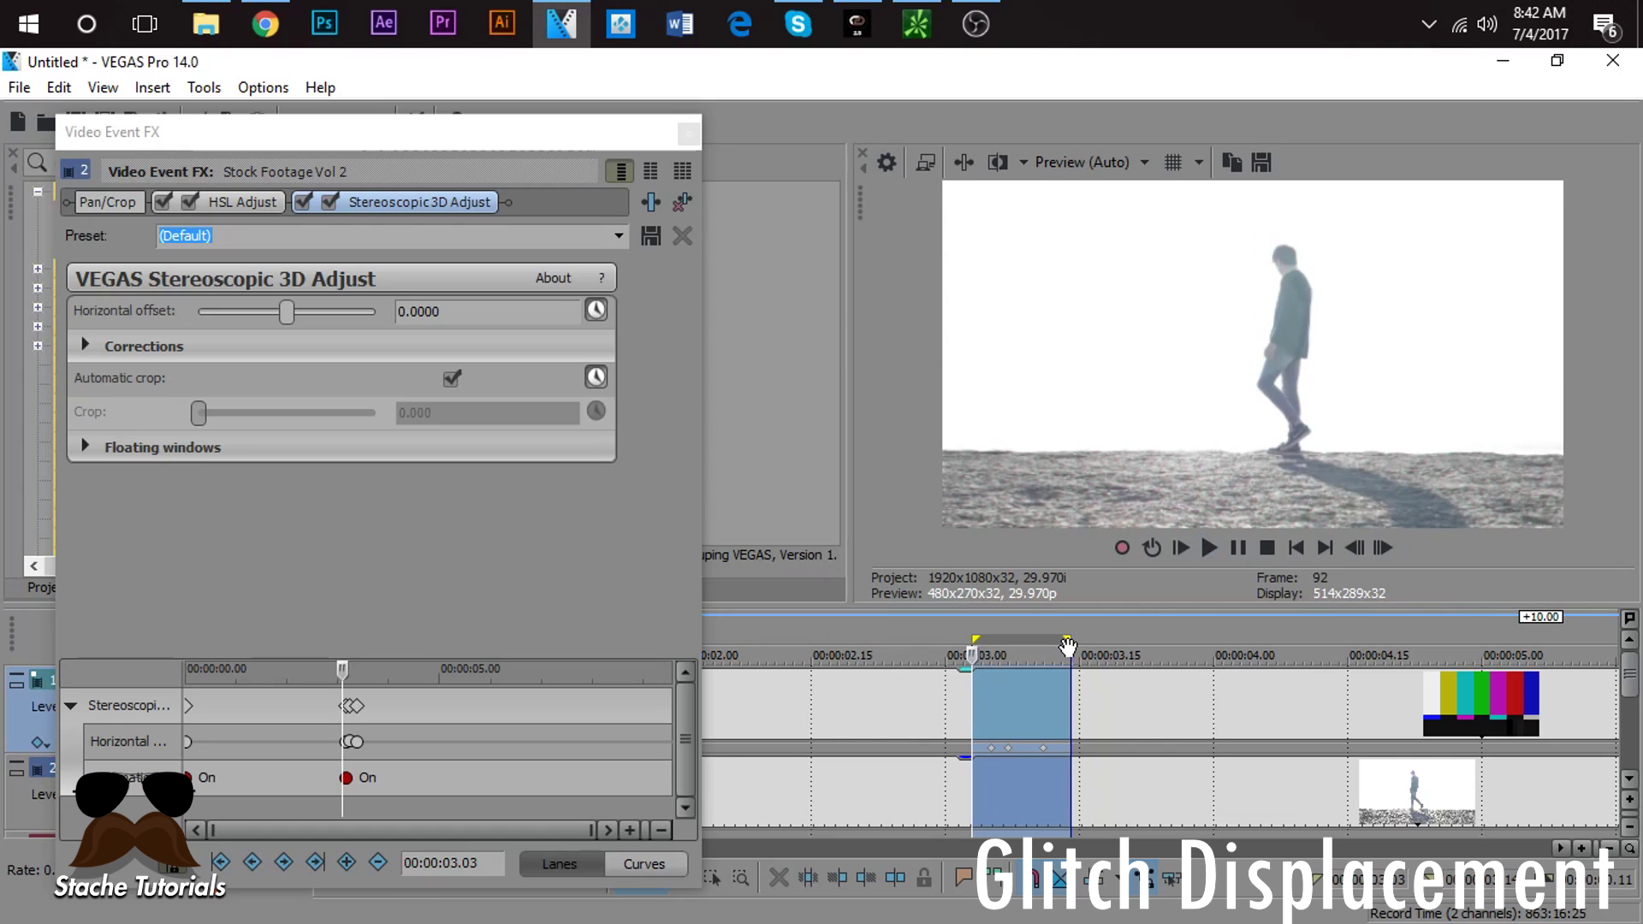
{"action": "left_click", "coordinate": [690, 133]}
{"action": "scroll", "coordinate": [1370, 745], "scroll_direction": "down", "scroll_amount": 5}
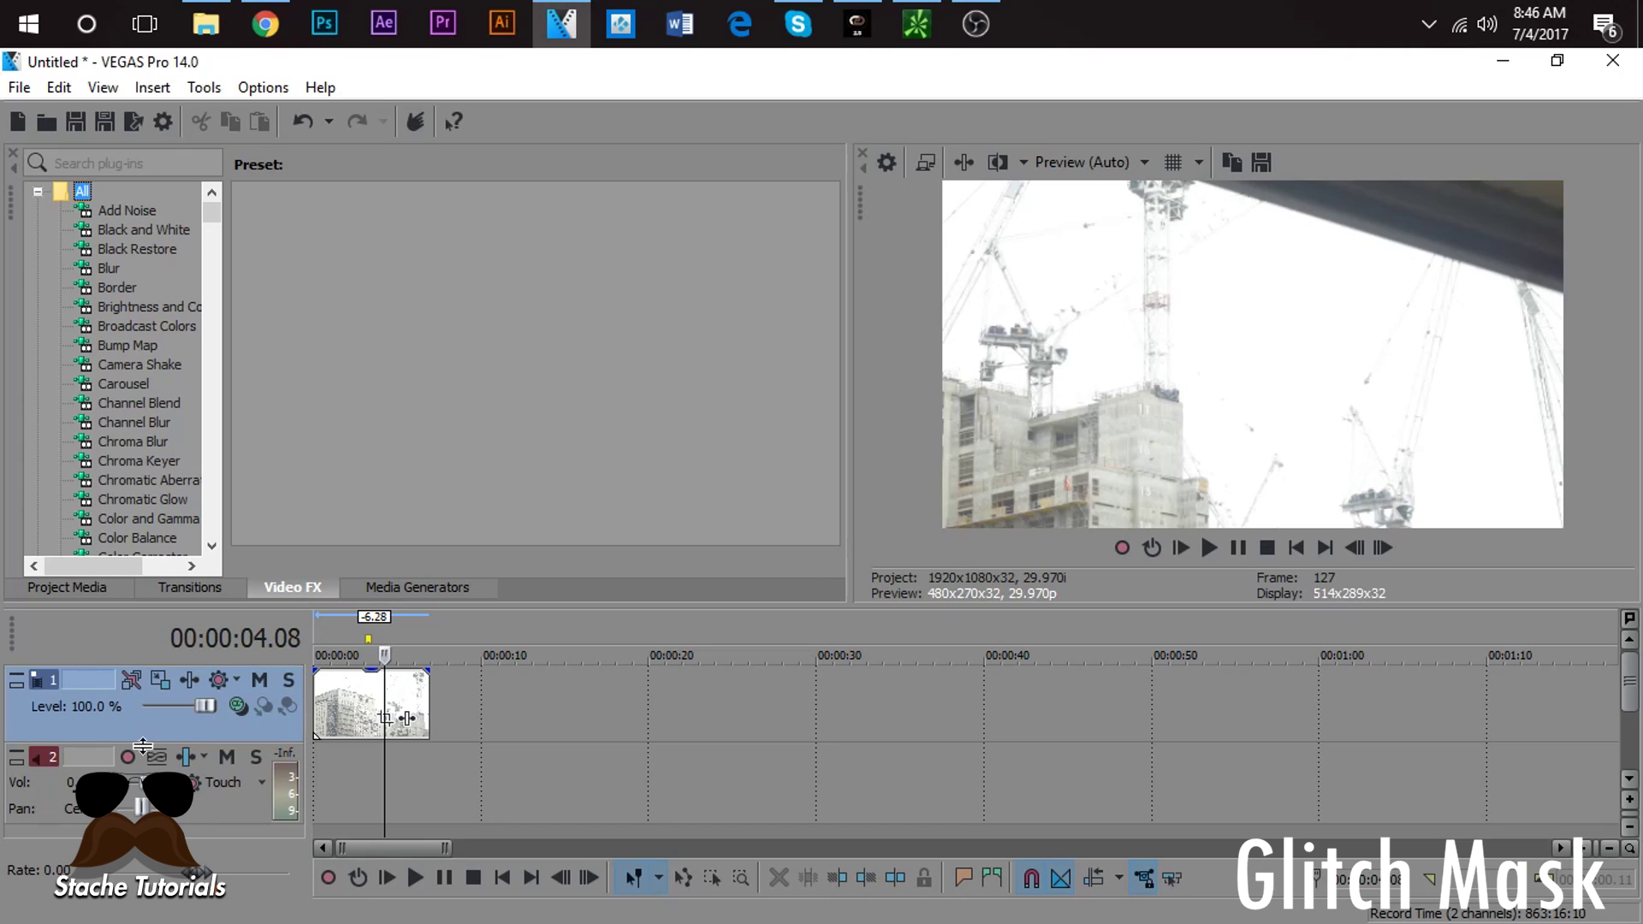
Step: Play back part of the construction crane clip and return to 00:00:00.17
{"action": "left_click_drag", "start_coordinate": [334, 719], "coordinate": [317, 707]}
{"action": "left_click", "coordinate": [334, 707]}
{"action": "key", "text": "space"}
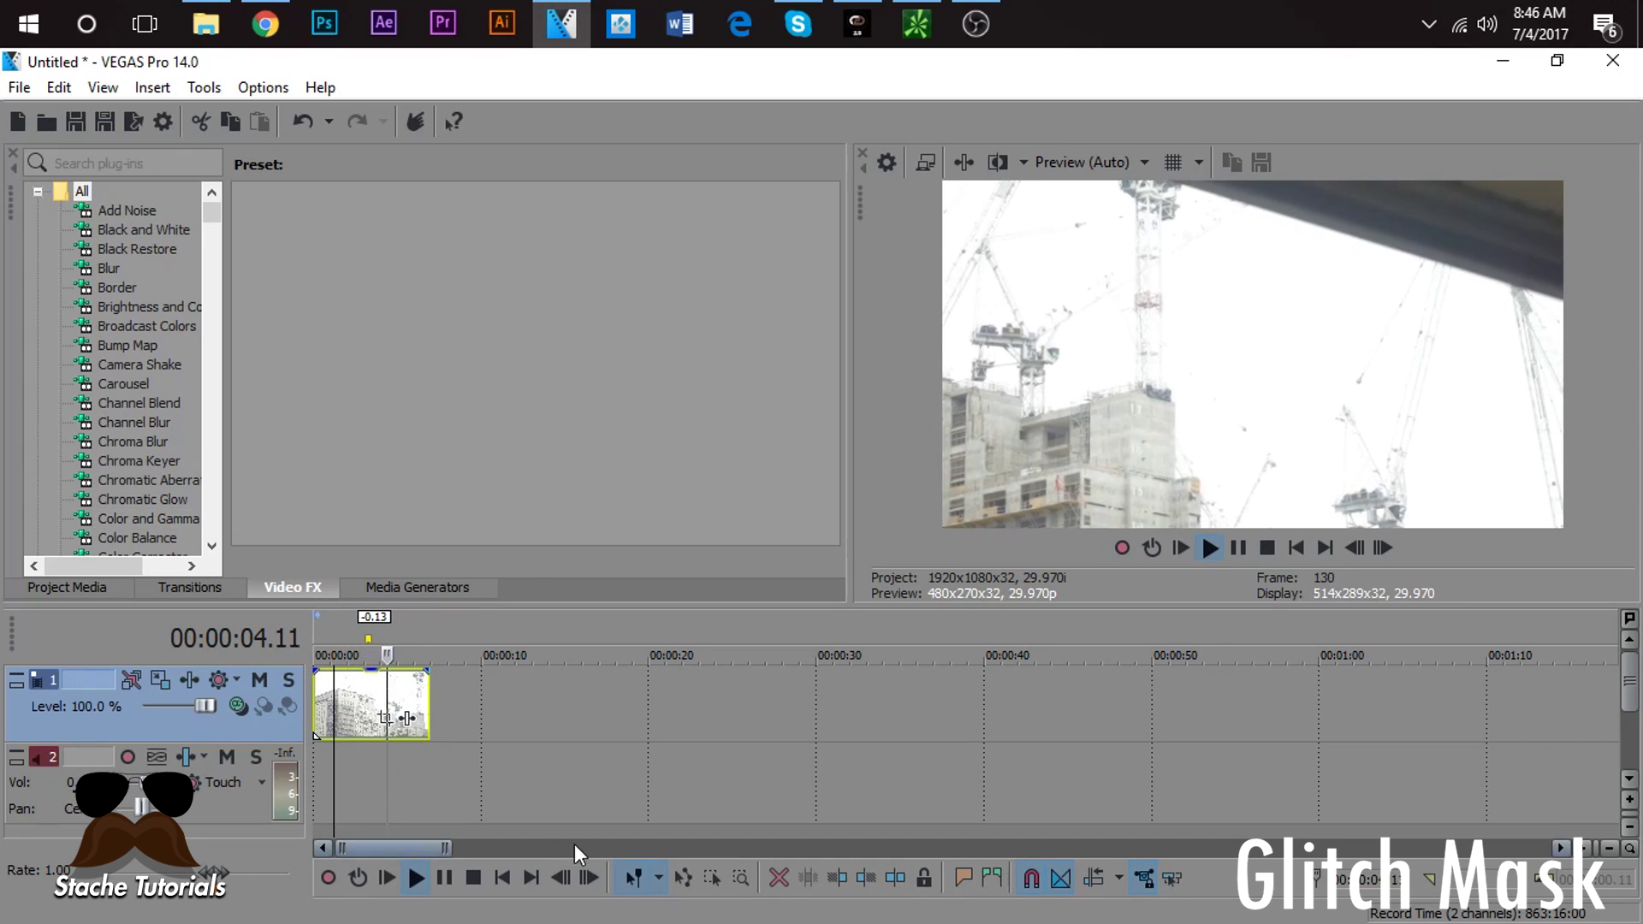
{"action": "key", "text": "space"}
{"action": "left_click", "coordinate": [327, 707]}
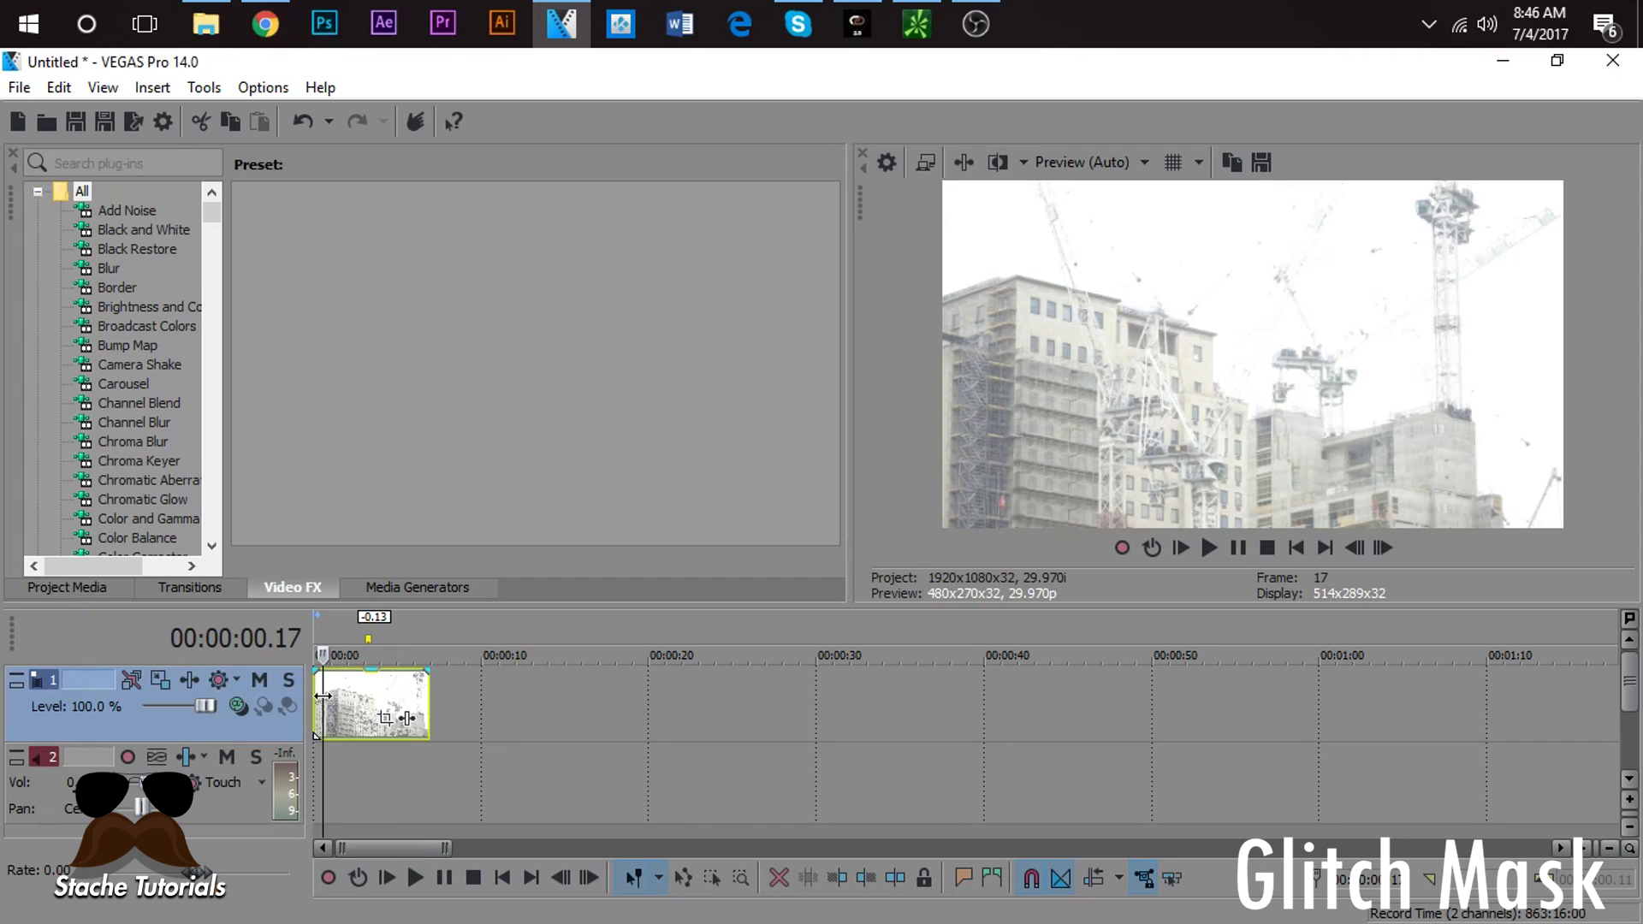
Step: Set the project's stereoscopic 3D mode to Anaglyphic (red/cyan)
{"action": "left_click", "coordinate": [889, 162]}
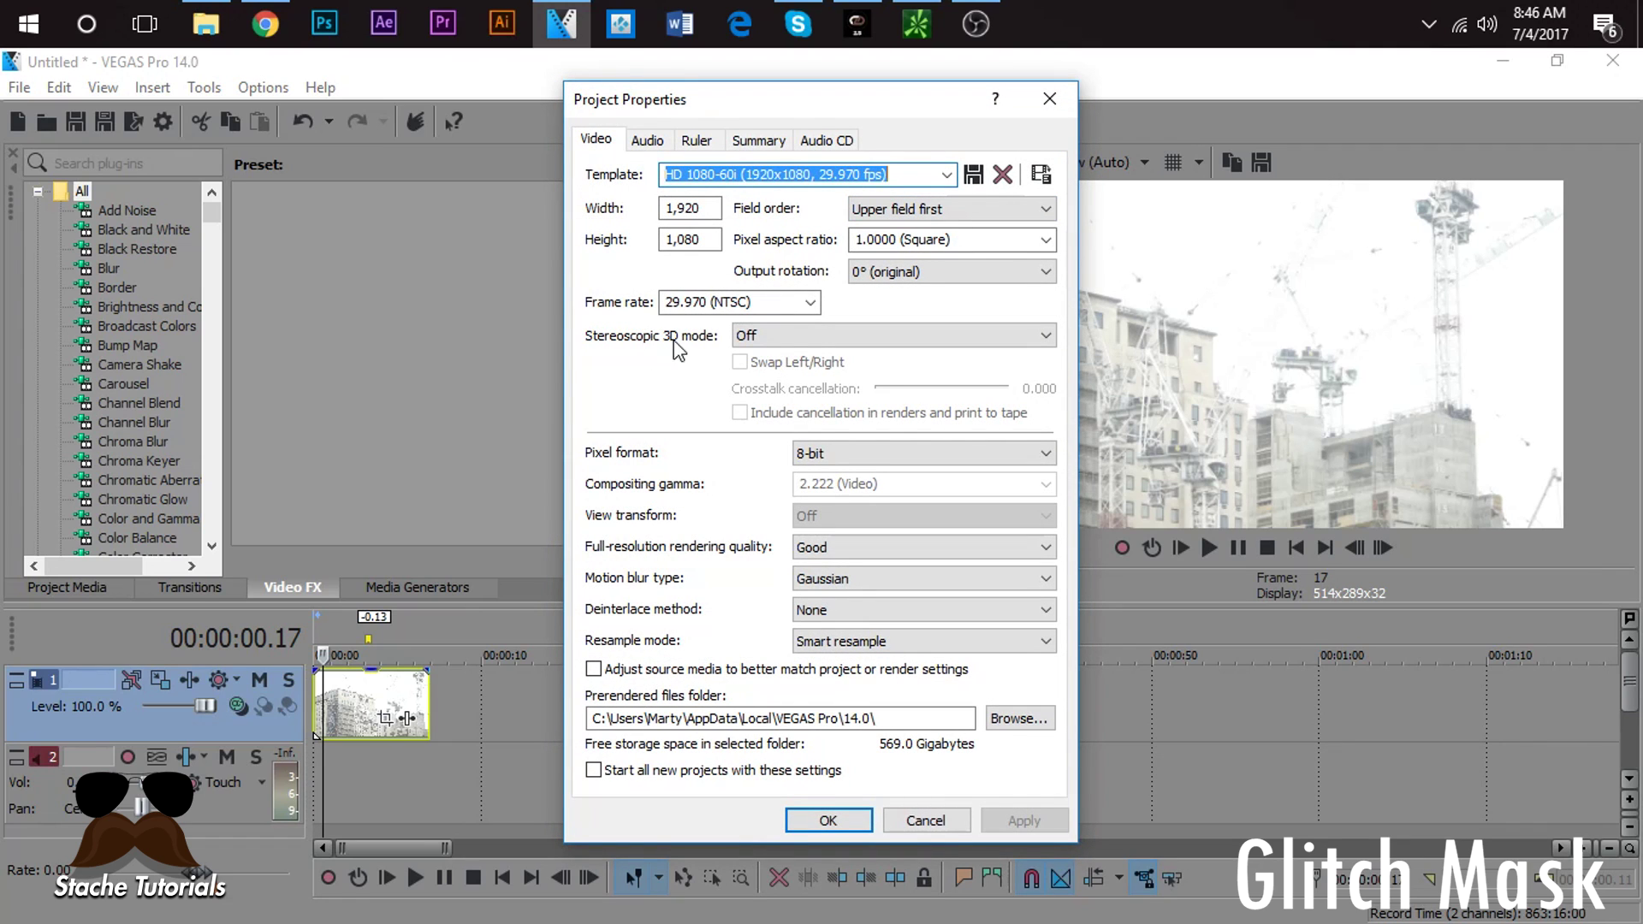
{"action": "left_click", "coordinate": [785, 337]}
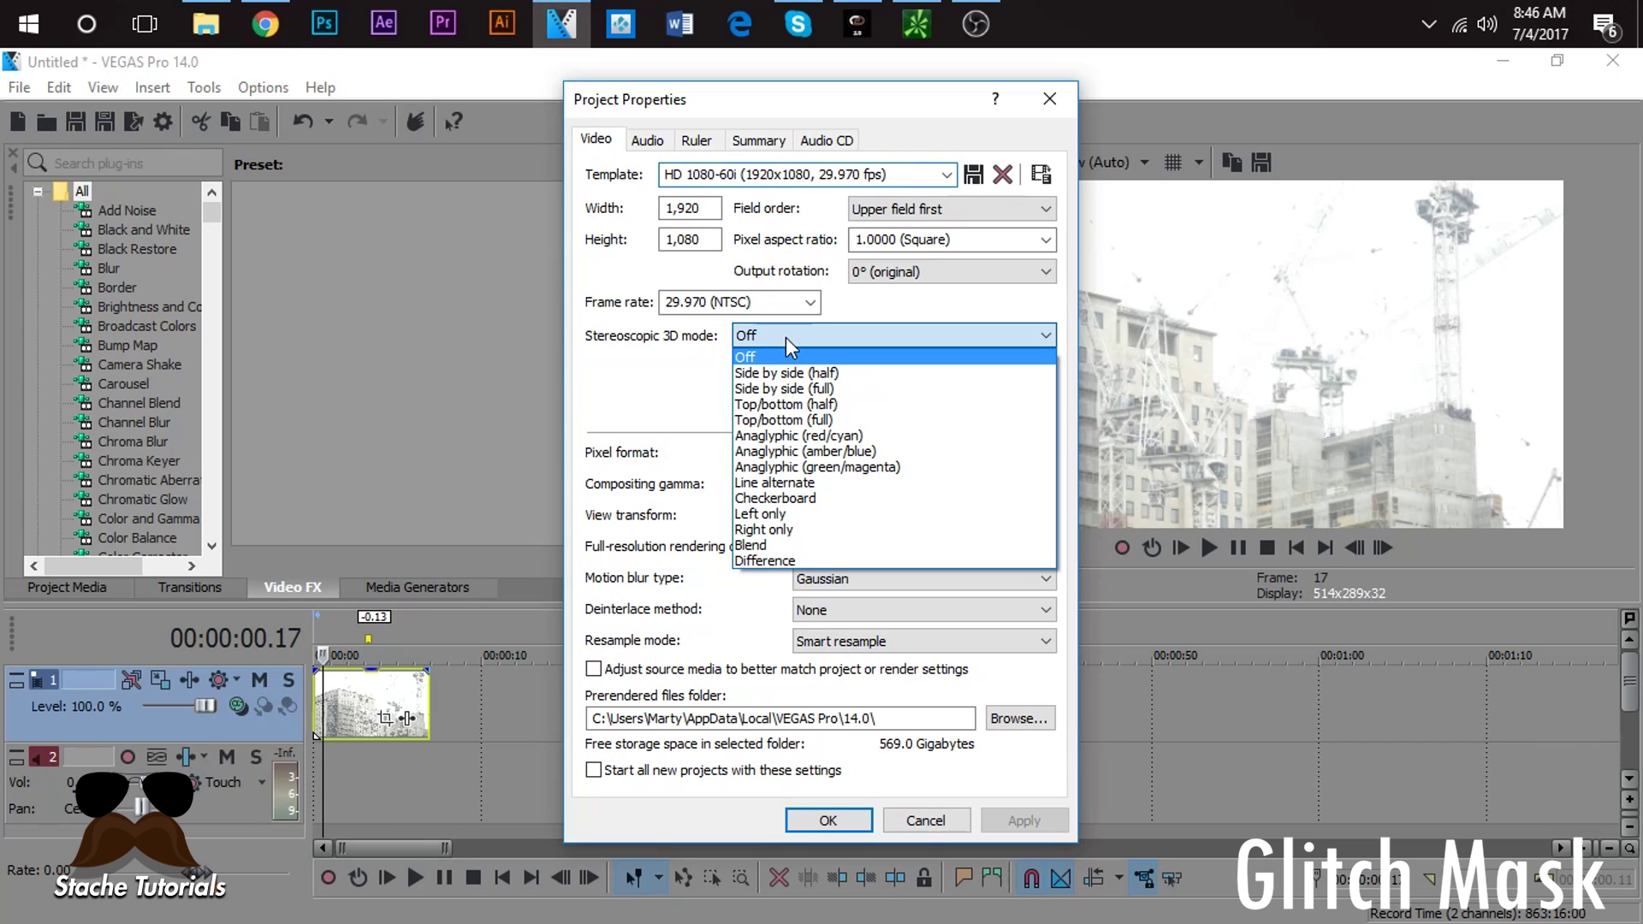
{"action": "left_click", "coordinate": [834, 437]}
{"action": "left_click", "coordinate": [1046, 819]}
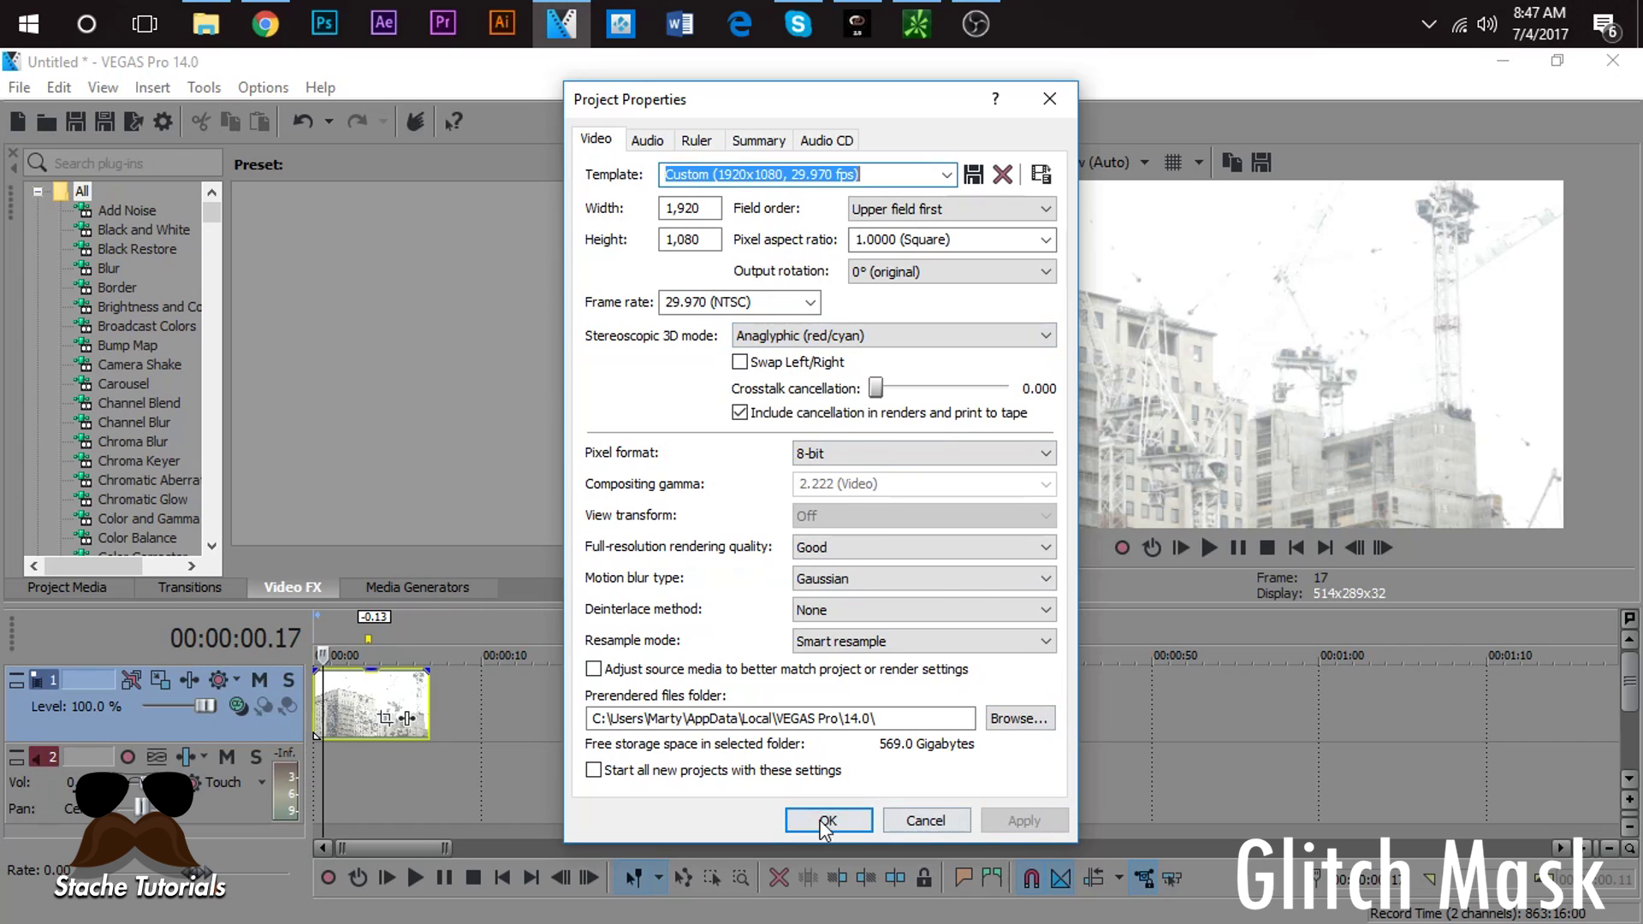
{"action": "left_click", "coordinate": [829, 820]}
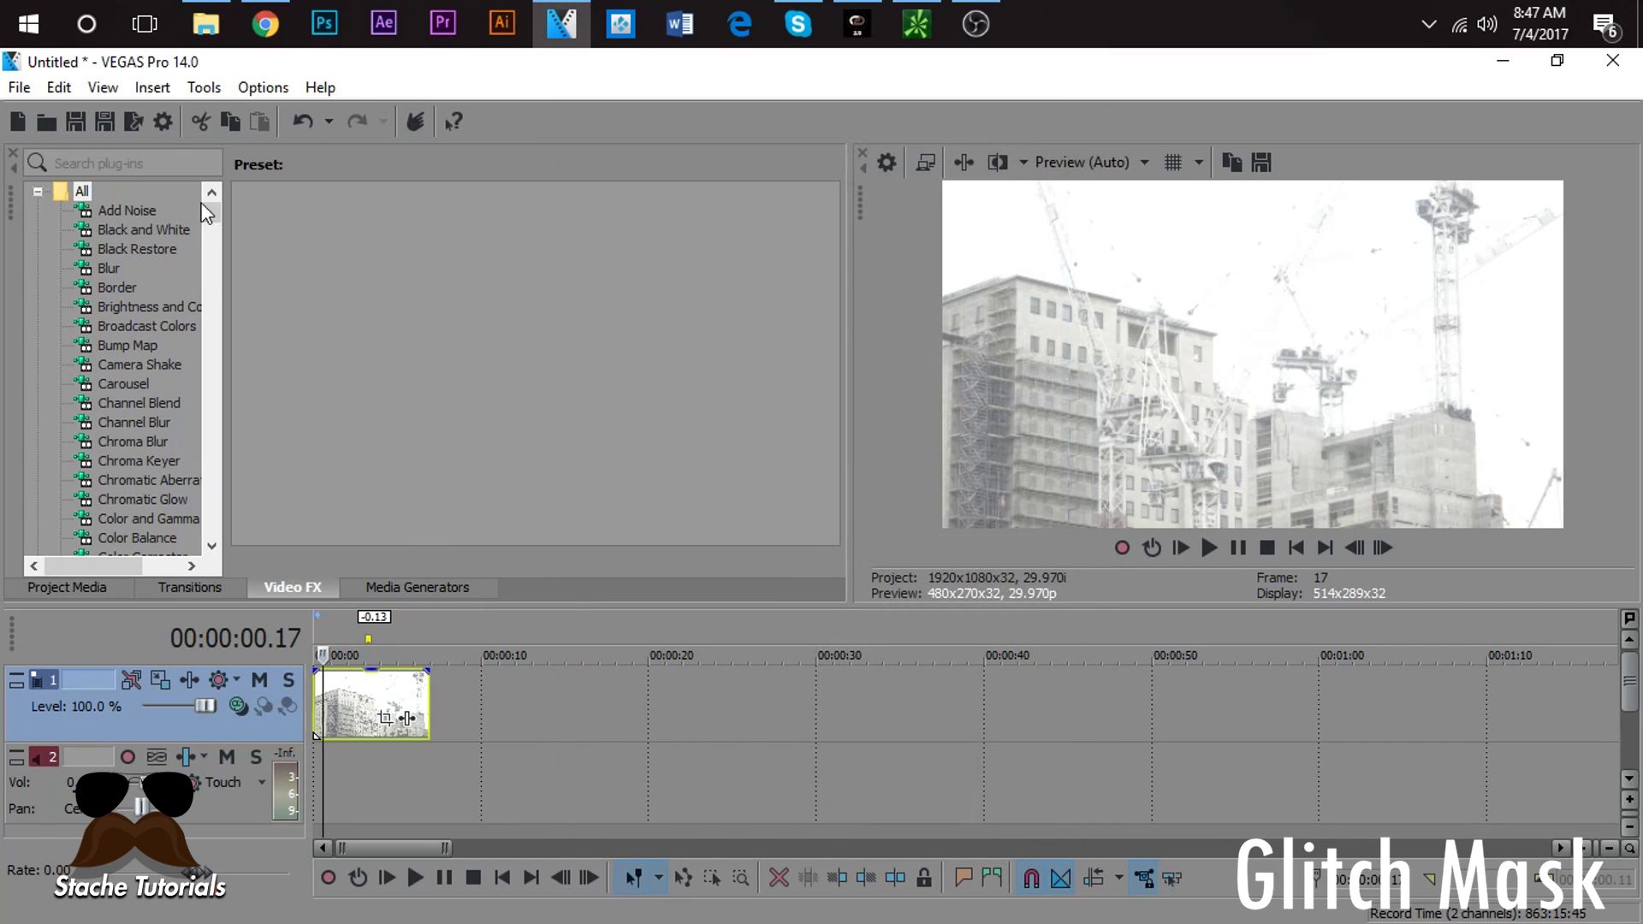
Step: Find the HSL Adjust effect, apply its Max Saturation preset to the crane clip, and clear the plug-in search
{"action": "left_click", "coordinate": [139, 163]}
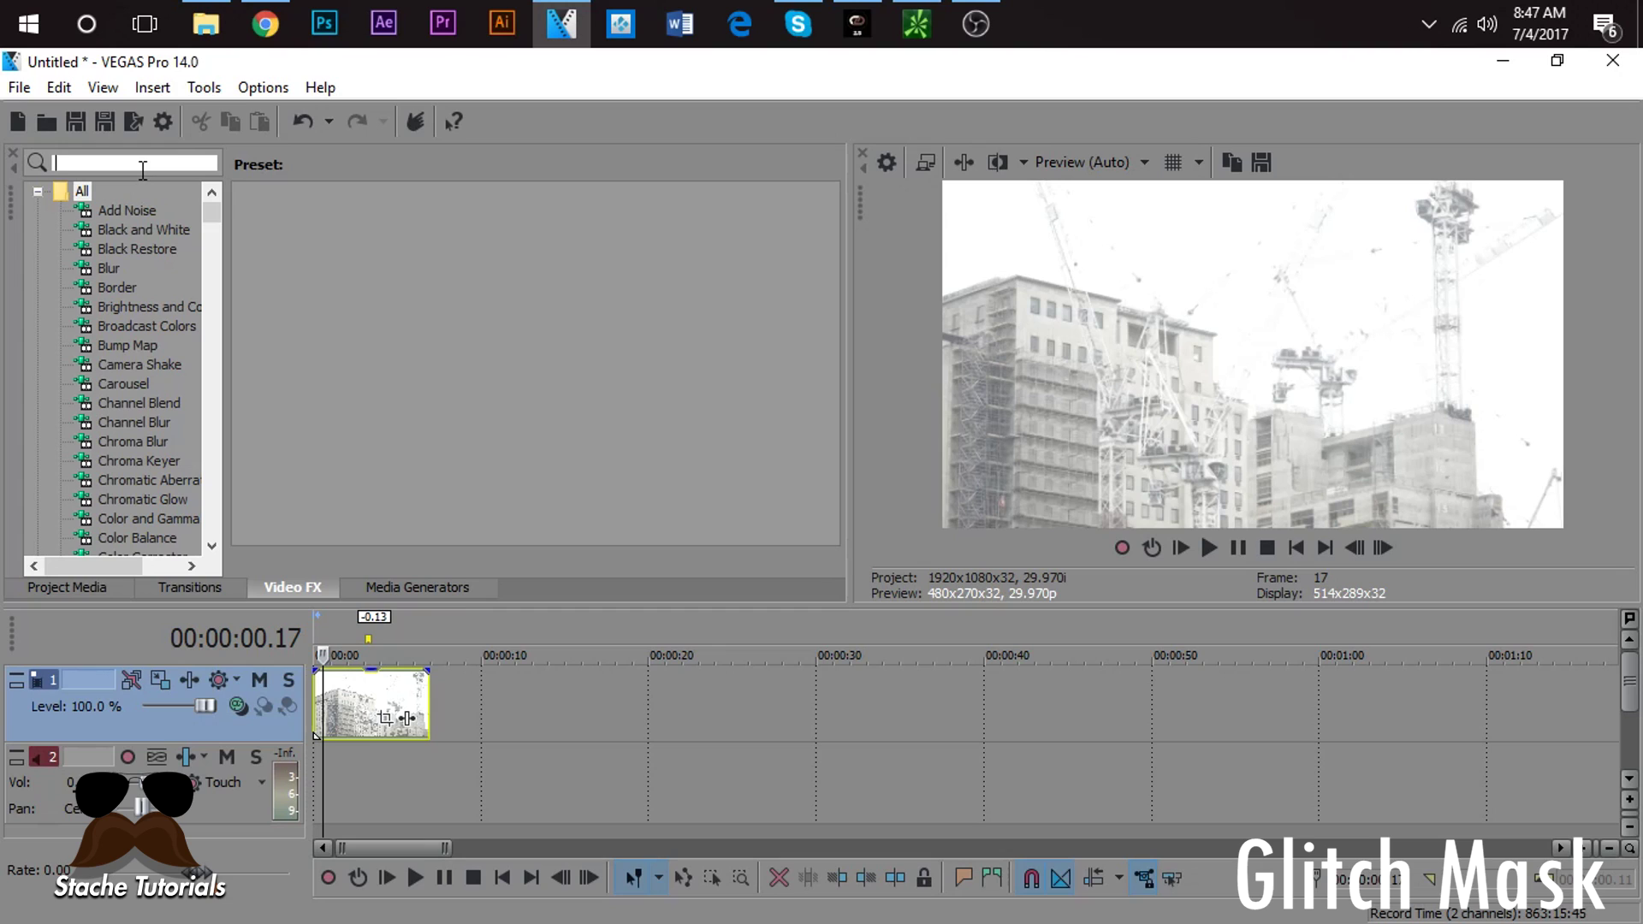
{"action": "type", "text": "hsl"}
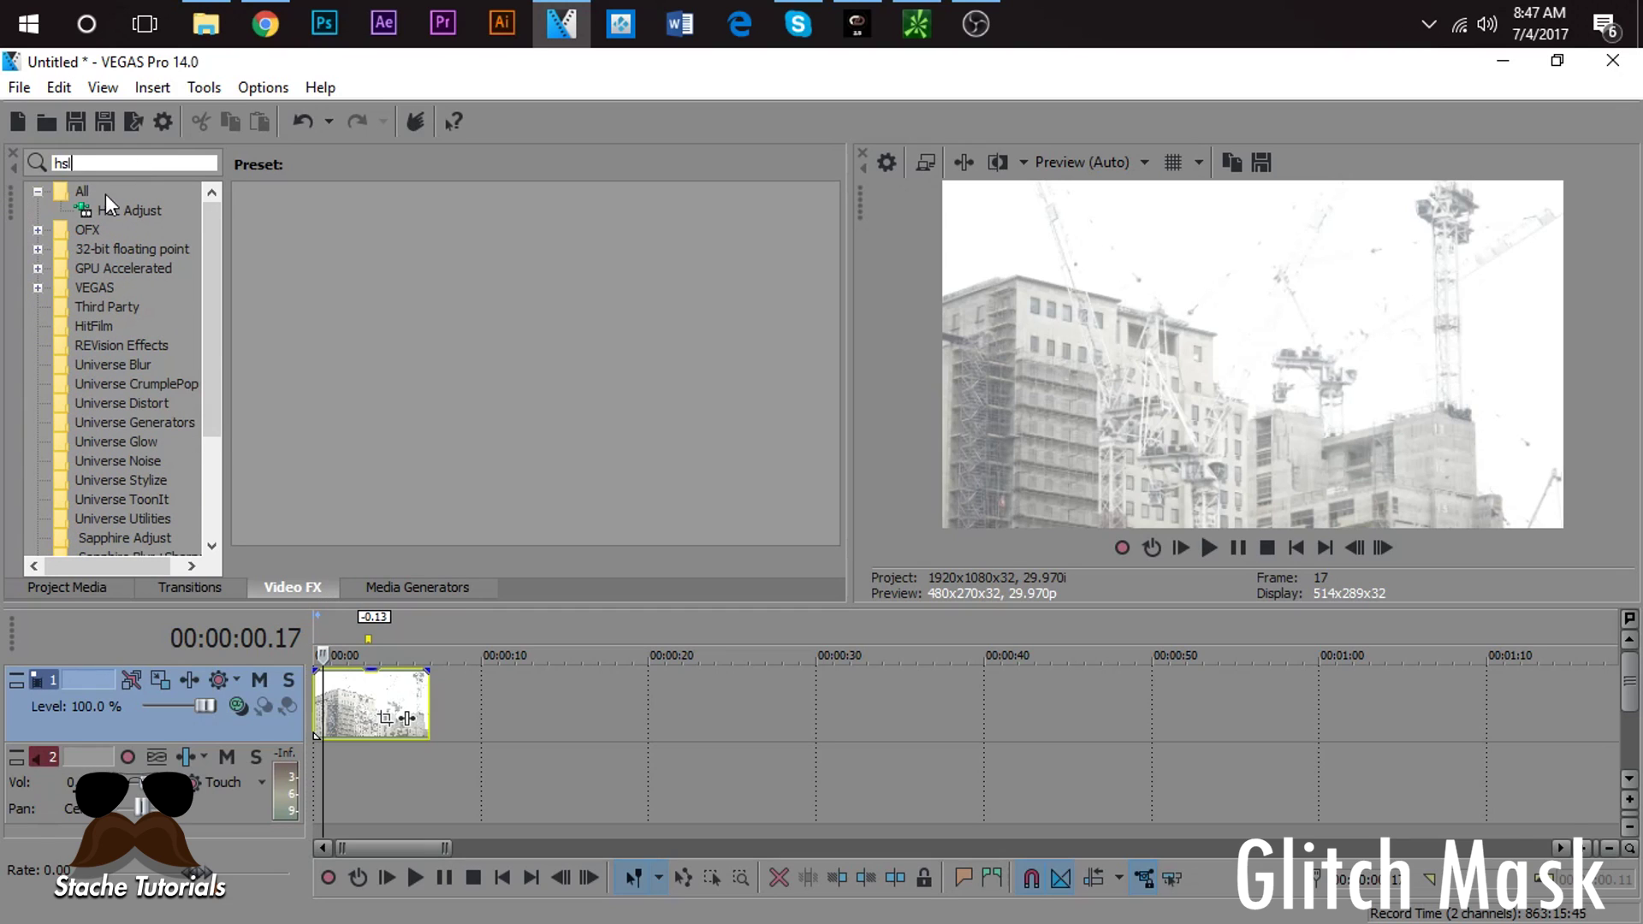
{"action": "left_click", "coordinate": [124, 212]}
{"action": "left_click_drag", "start_coordinate": [779, 242], "coordinate": [392, 705]}
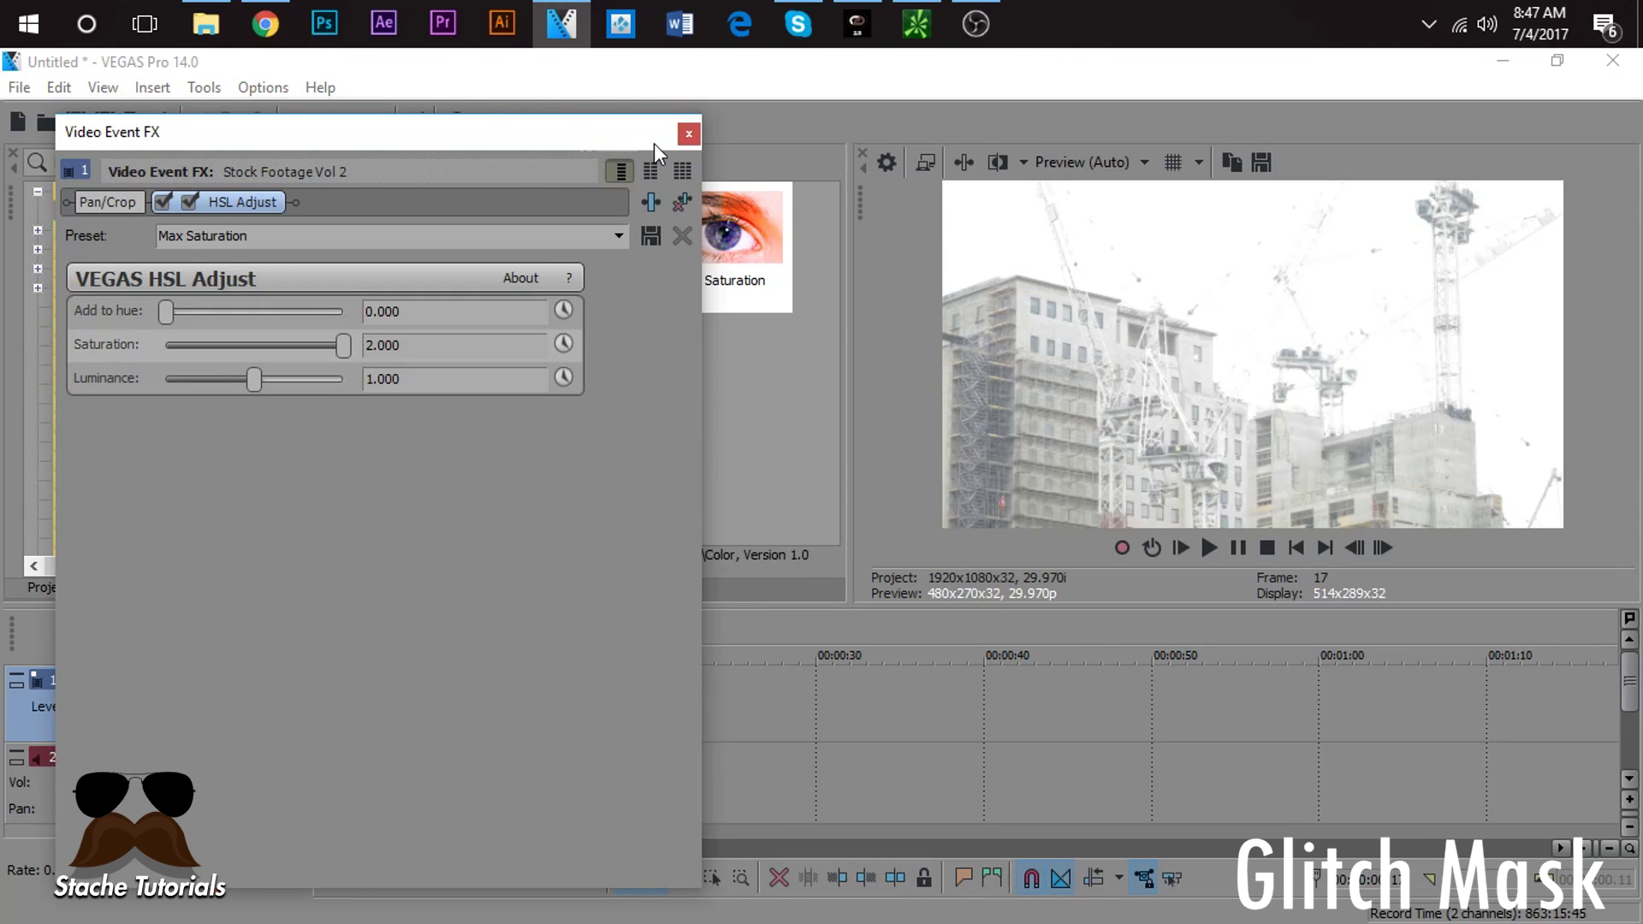
{"action": "left_click", "coordinate": [689, 133]}
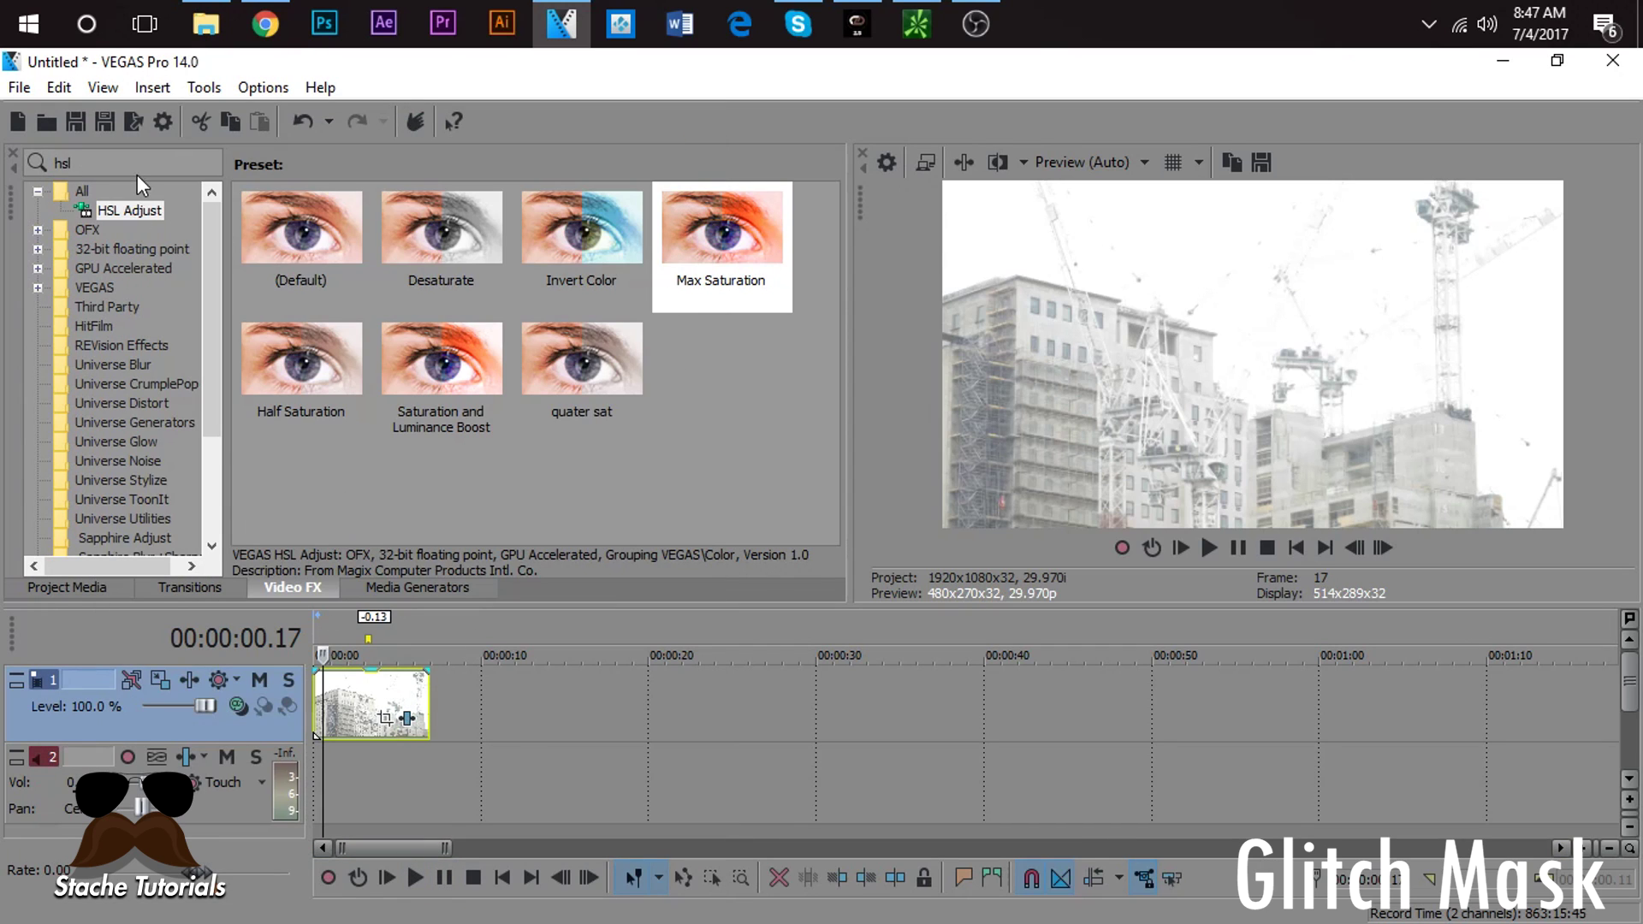
{"action": "left_click", "coordinate": [70, 161]}
{"action": "key", "text": "BackSpace"}
{"action": "key", "text": "BackSpace"}
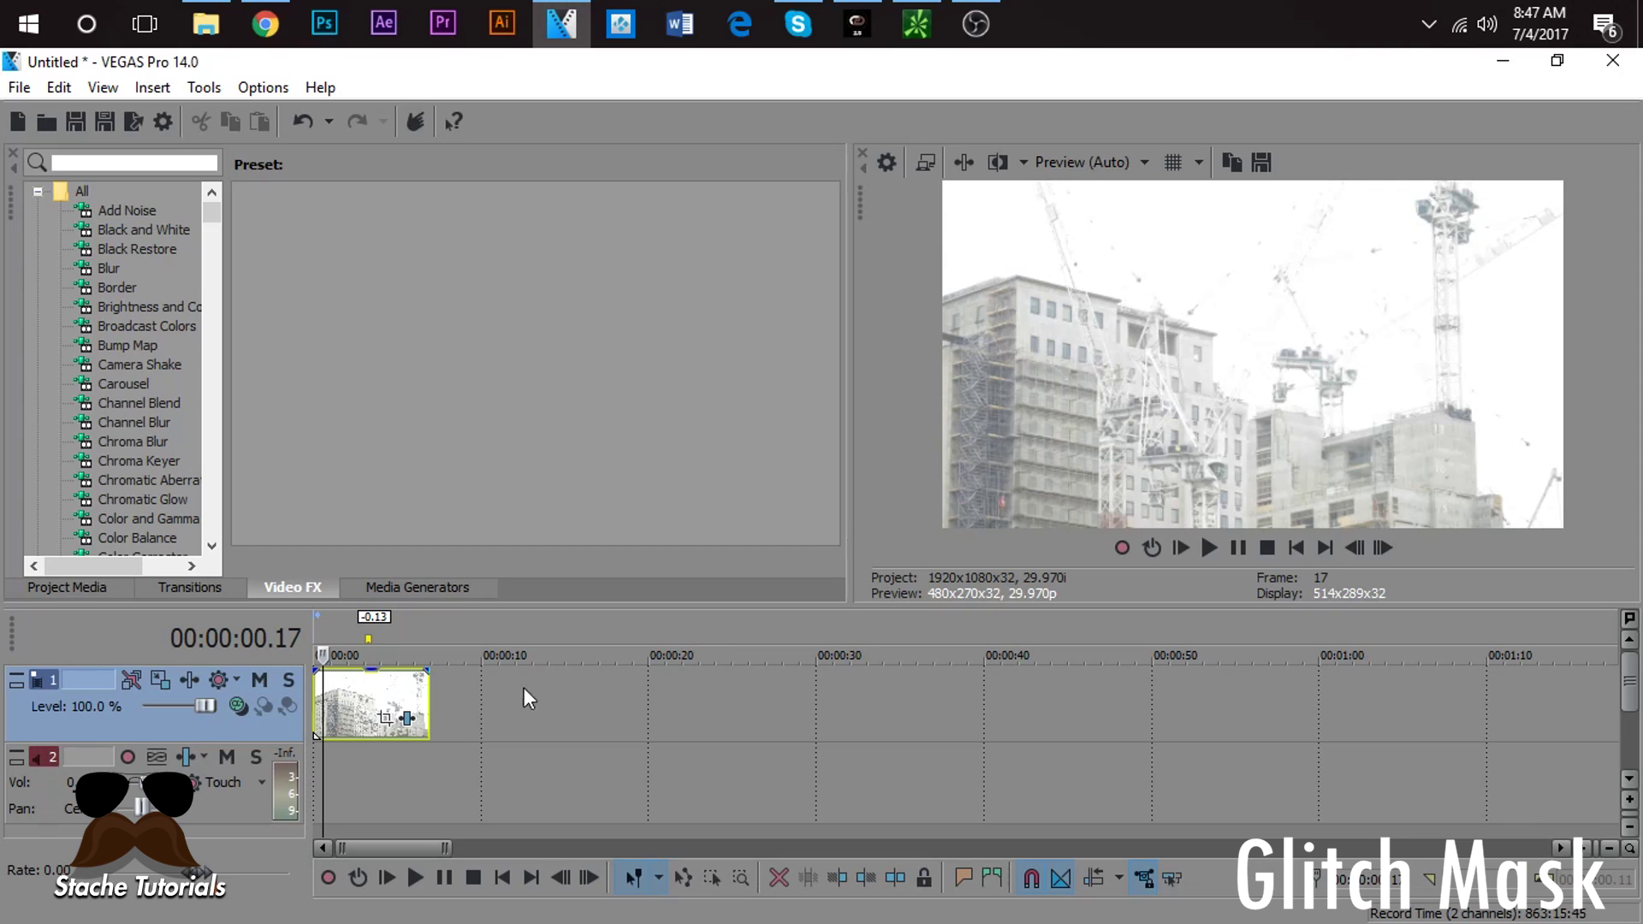
Step: Insert a new video track above the crane clip and place a copy of the clip on it, aligned with the original
{"action": "left_click", "coordinate": [362, 704]}
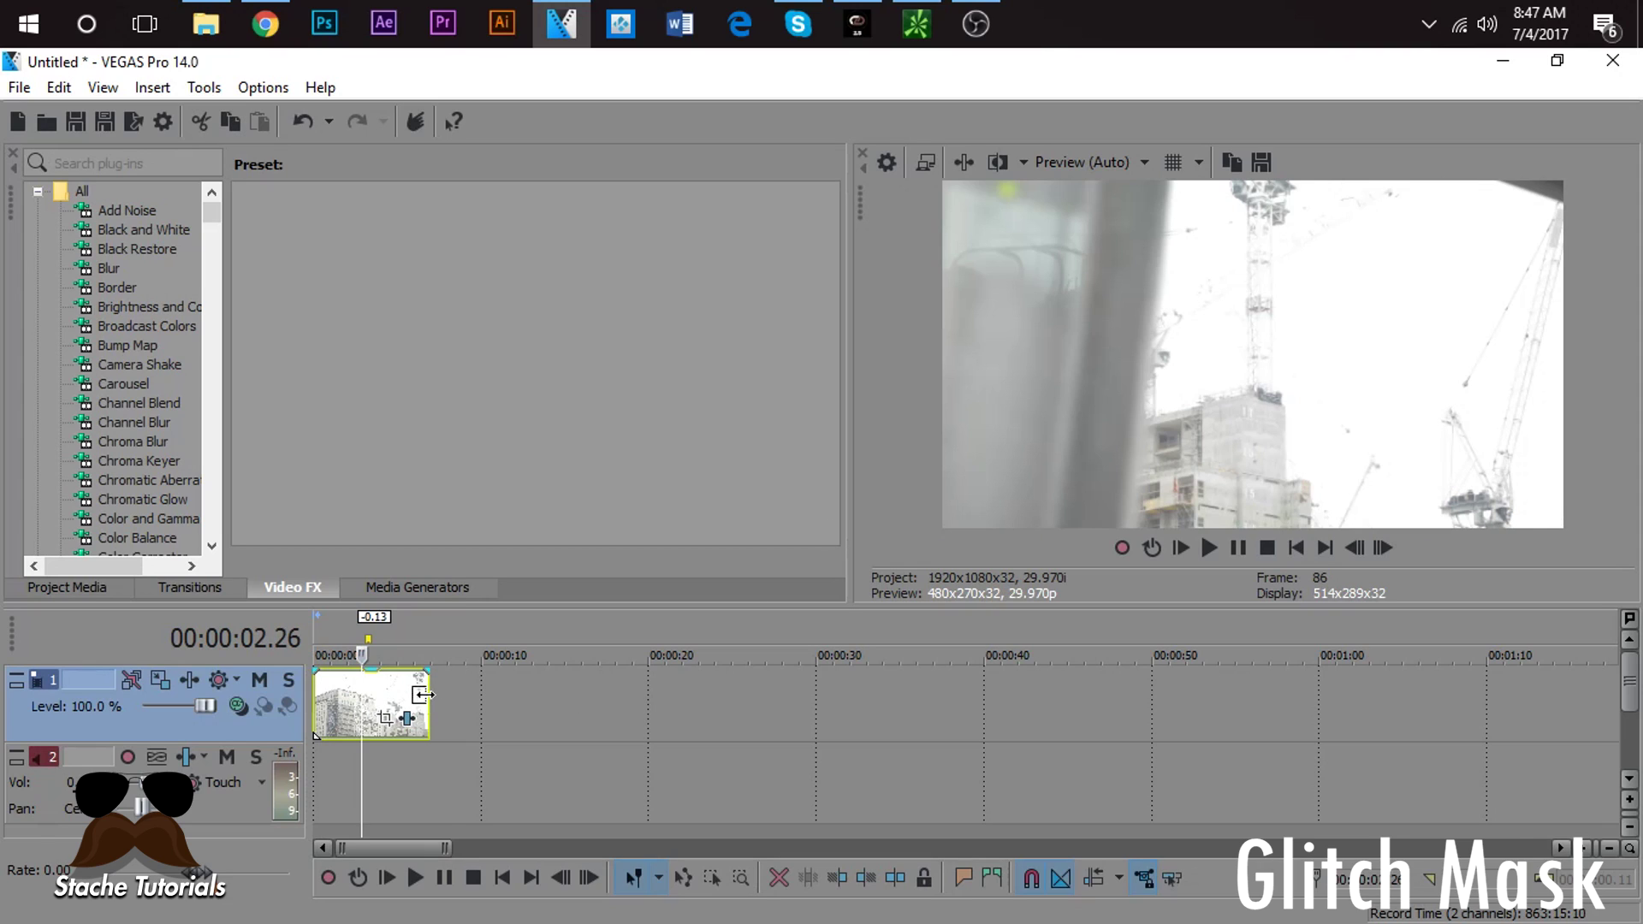
{"action": "right_click", "coordinate": [479, 698]}
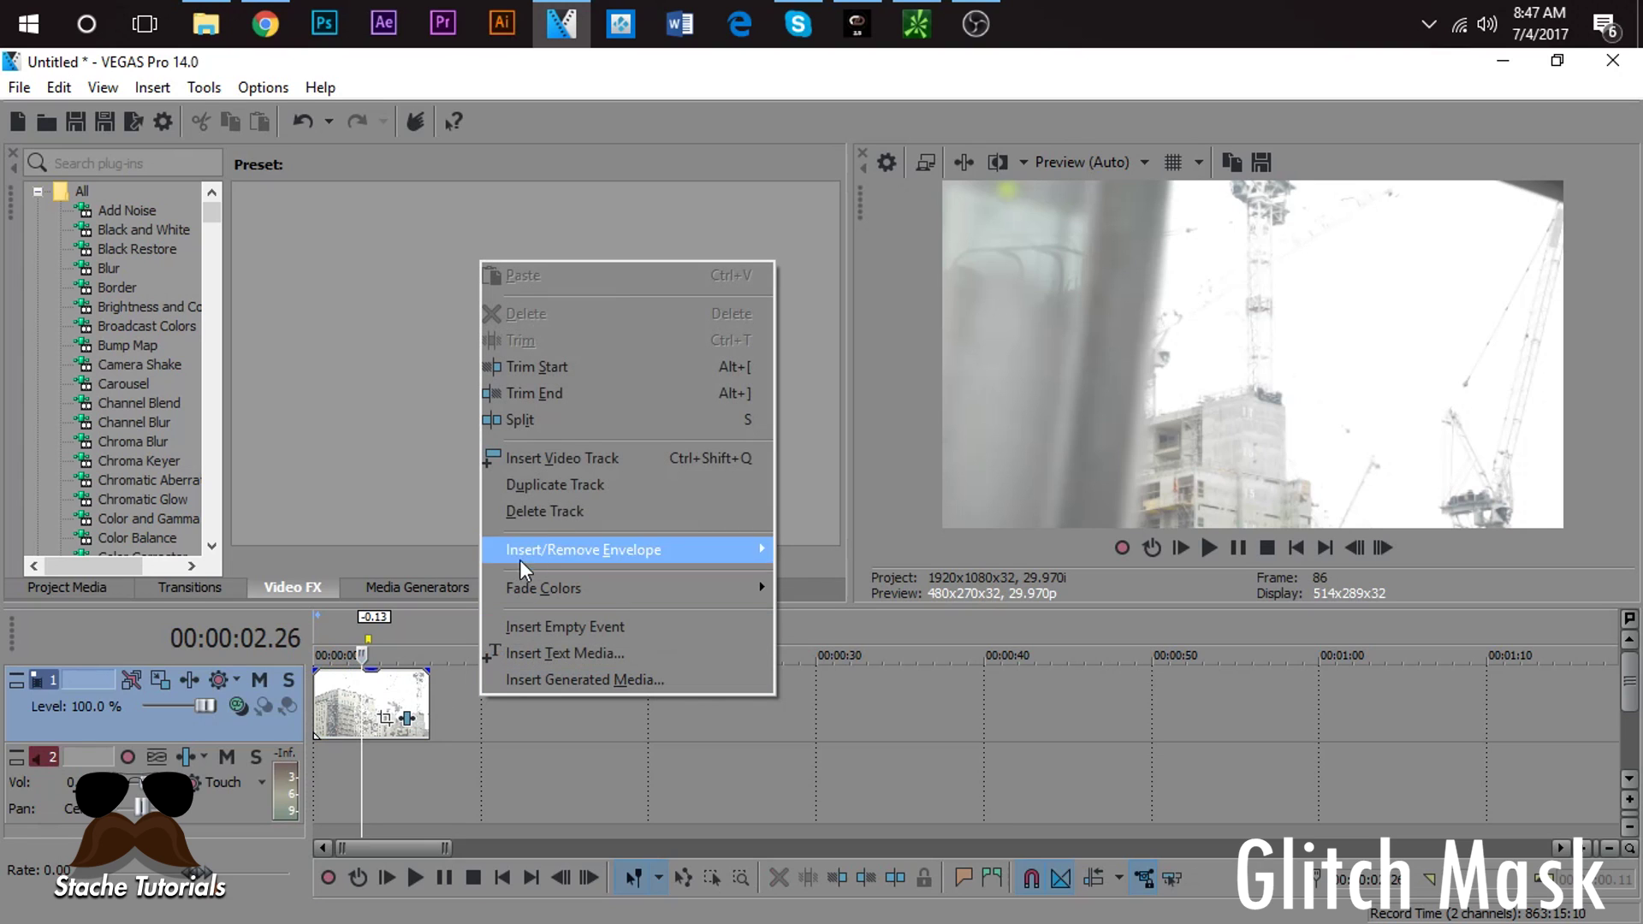
{"action": "left_click", "coordinate": [552, 460]}
{"action": "left_click", "coordinate": [351, 775]}
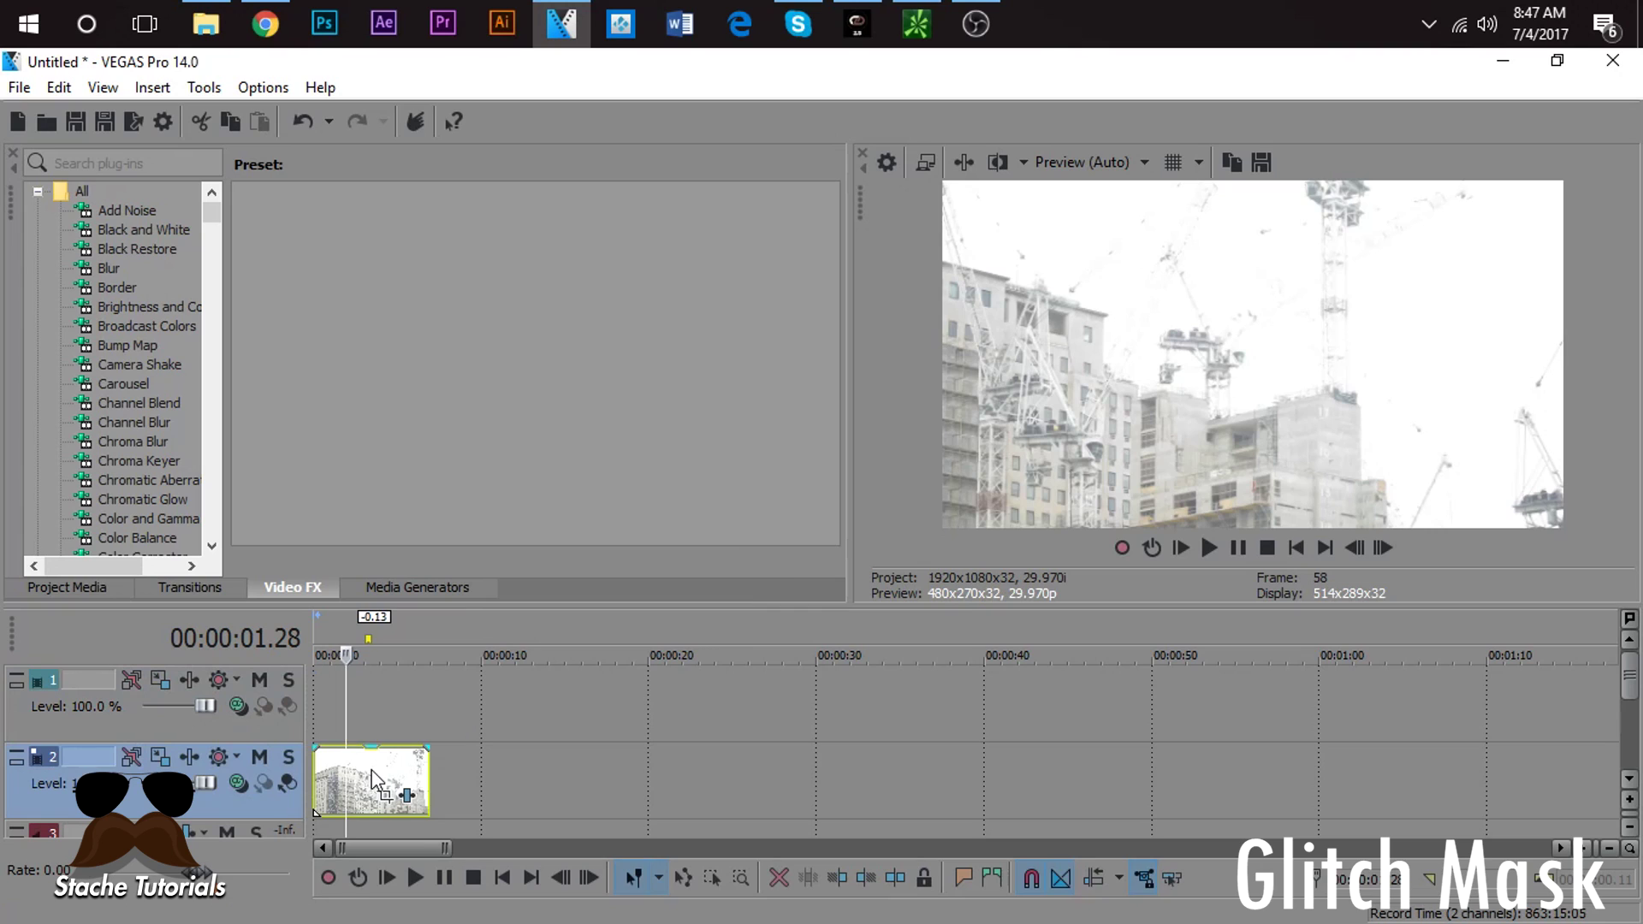
{"action": "left_click_drag", "start_coordinate": [370, 780], "coordinate": [370, 693]}
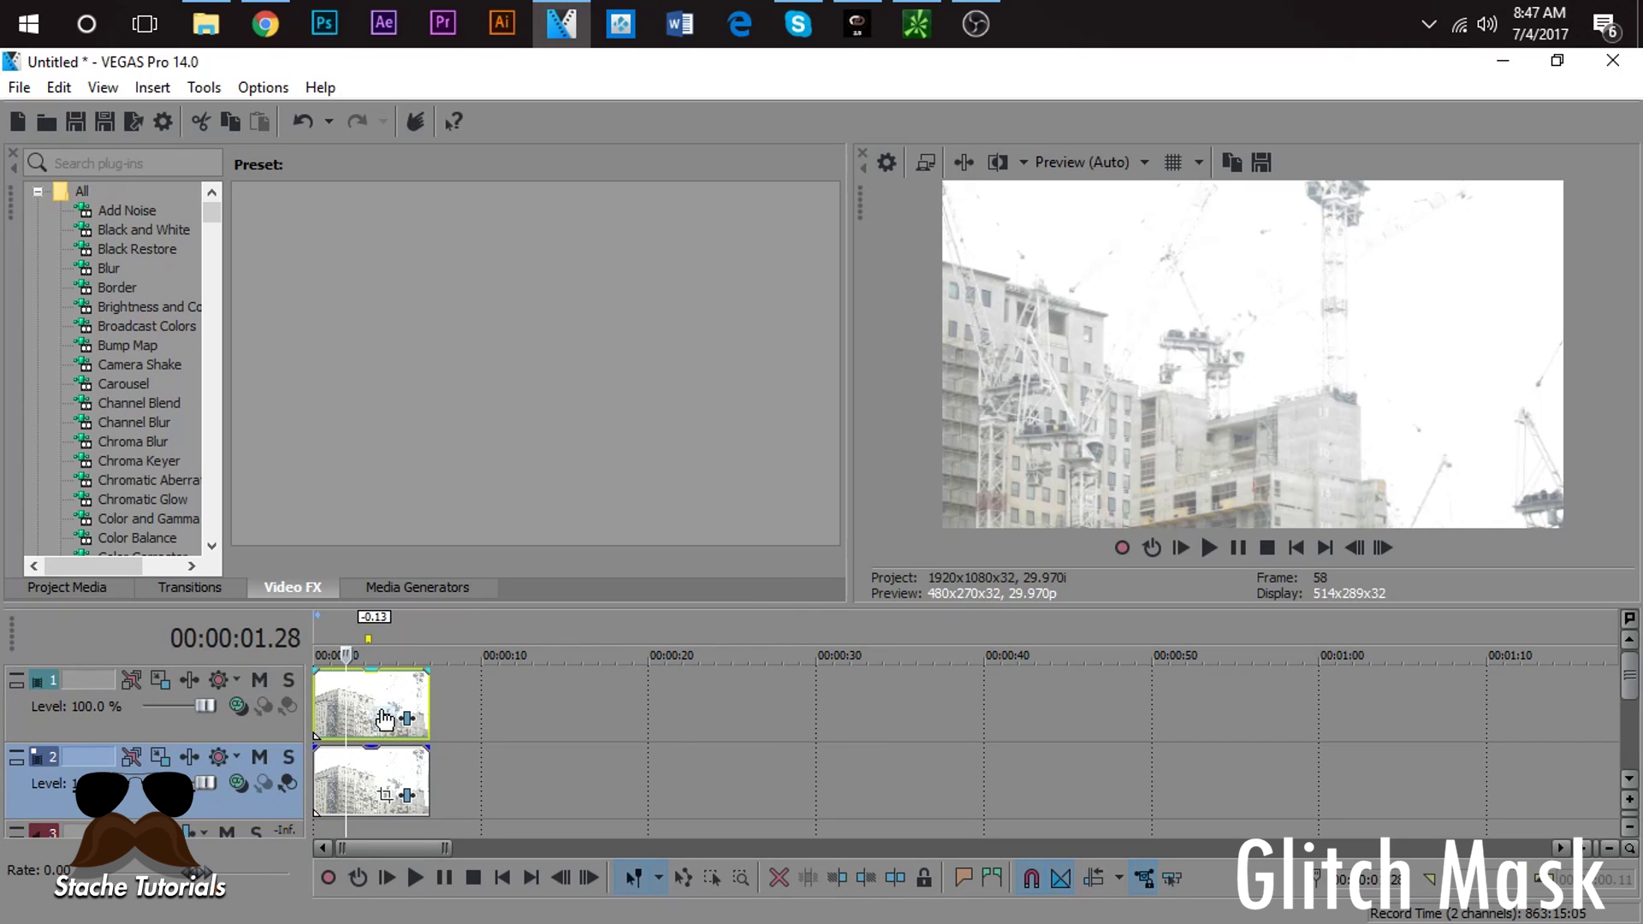
Step: Place the cursor at 00:00:02.14 and enable the mask in the upper crane clip's Pan/Crop settings
{"action": "left_click", "coordinate": [362, 699]}
{"action": "left_click", "coordinate": [373, 691]}
{"action": "left_click", "coordinate": [382, 691]}
{"action": "left_click", "coordinate": [400, 692]}
{"action": "left_click", "coordinate": [355, 691]}
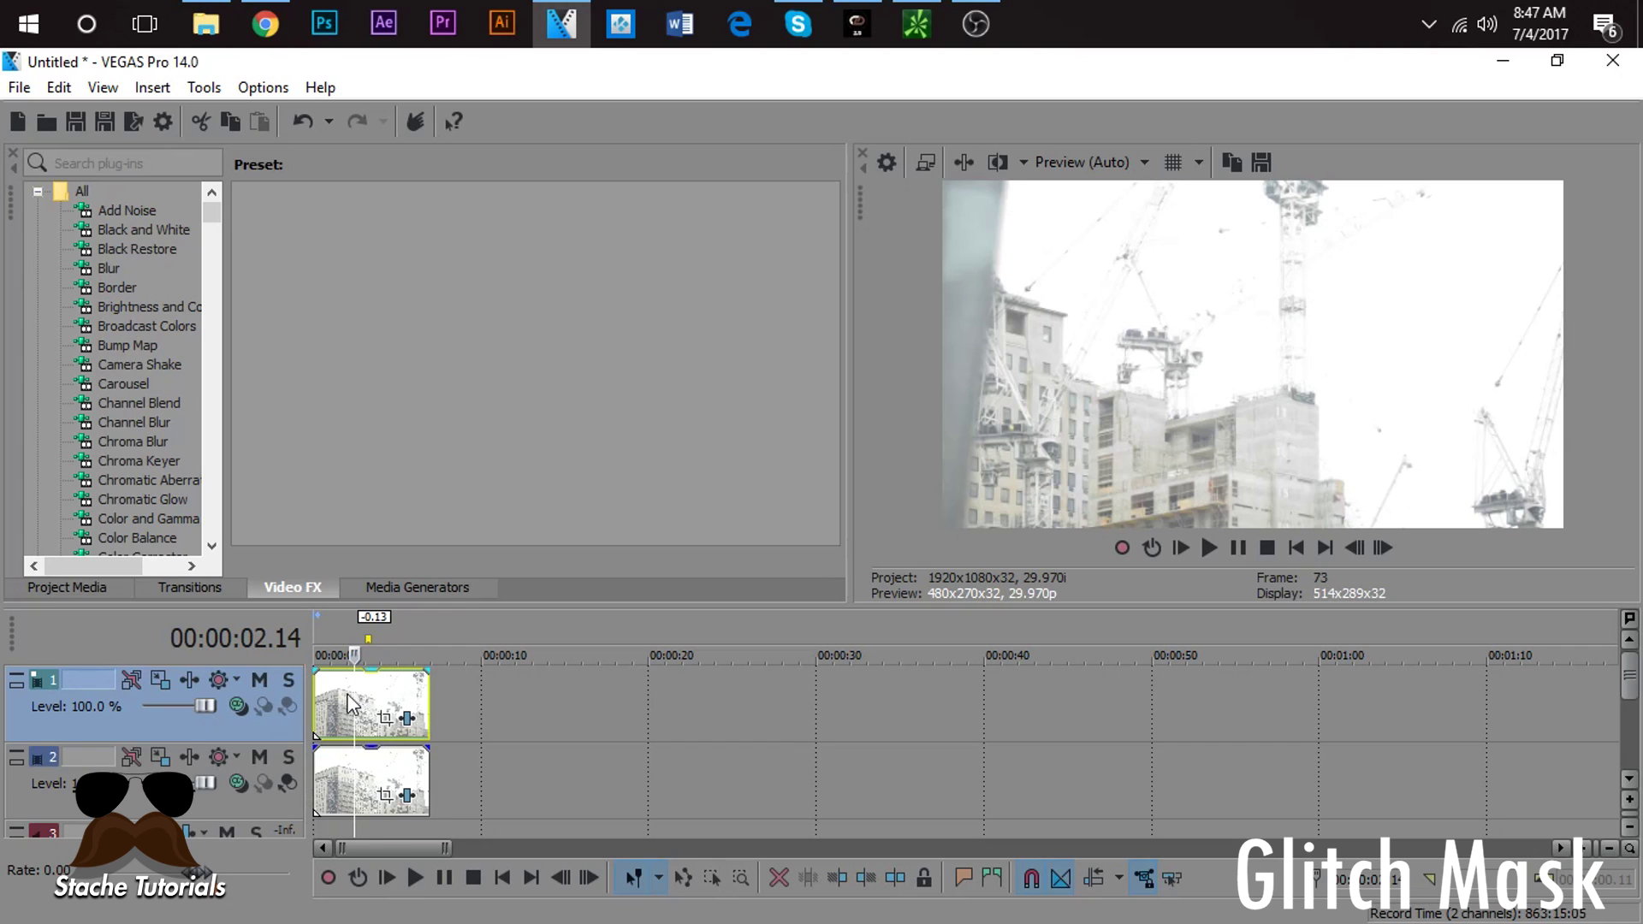
{"action": "left_click", "coordinate": [386, 724]}
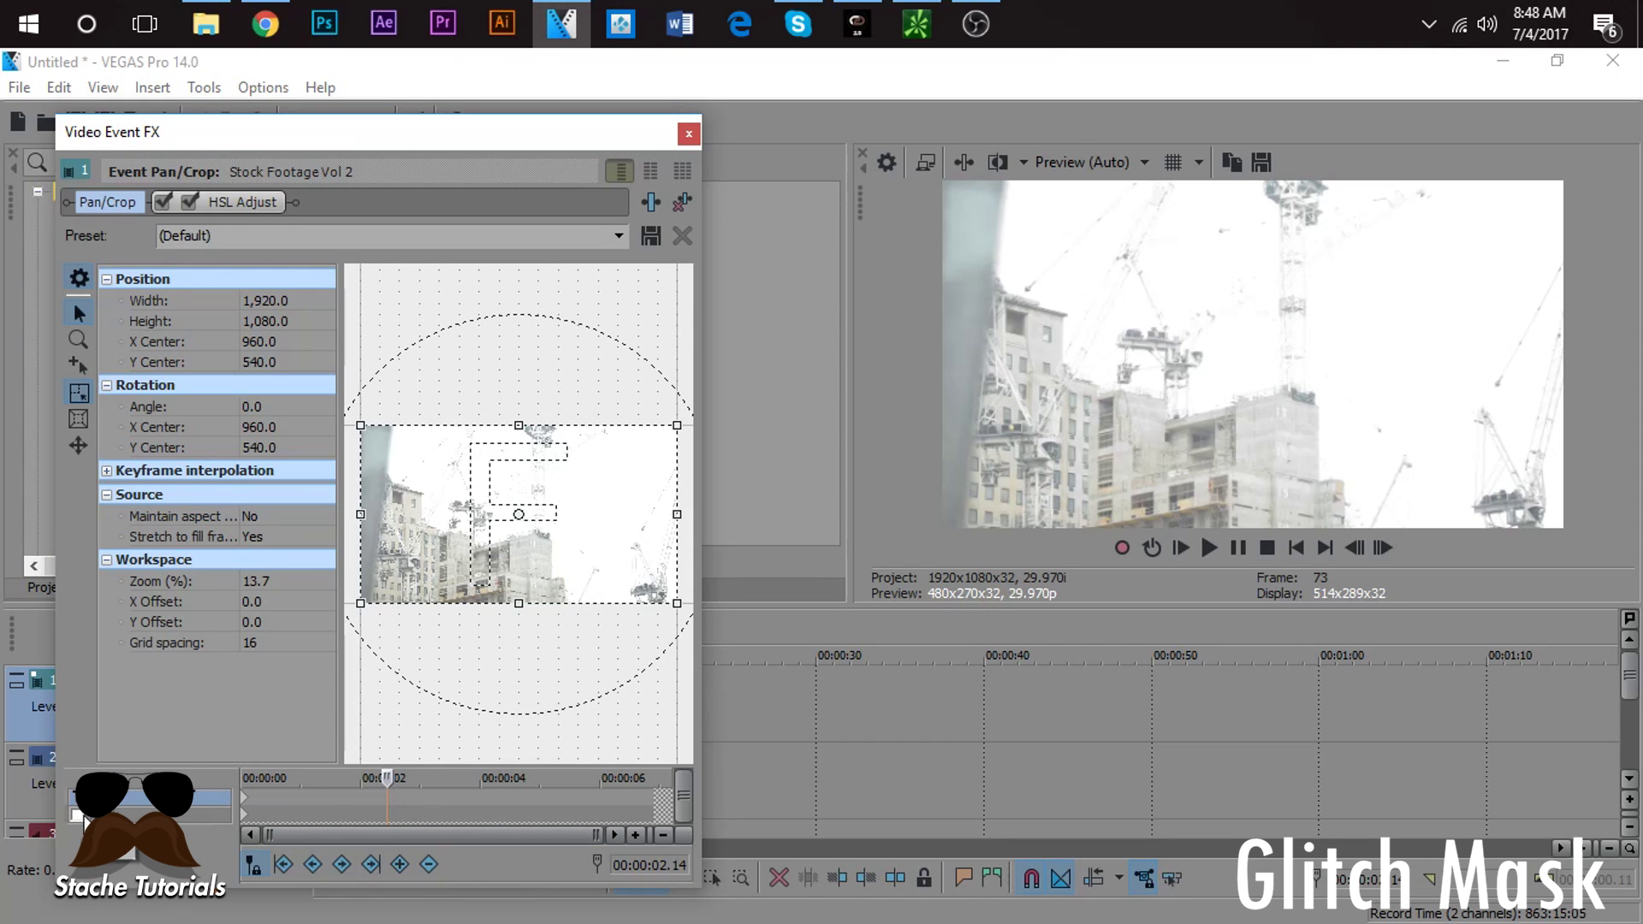
{"action": "left_click", "coordinate": [77, 816]}
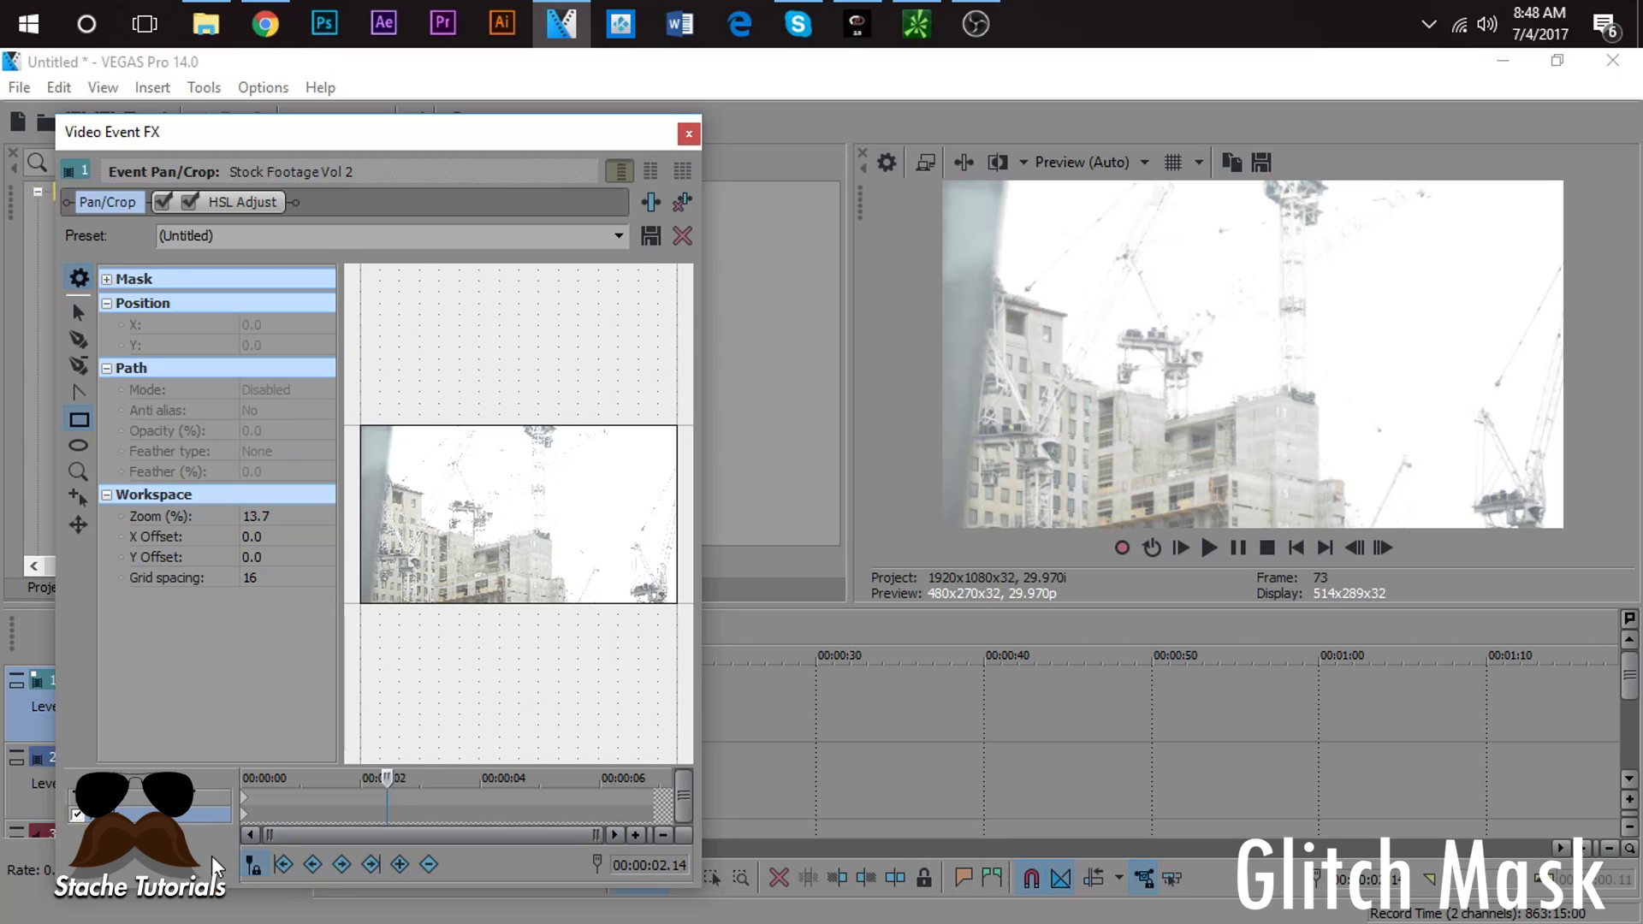
{"action": "left_click_drag", "start_coordinate": [544, 143], "coordinate": [938, 67]}
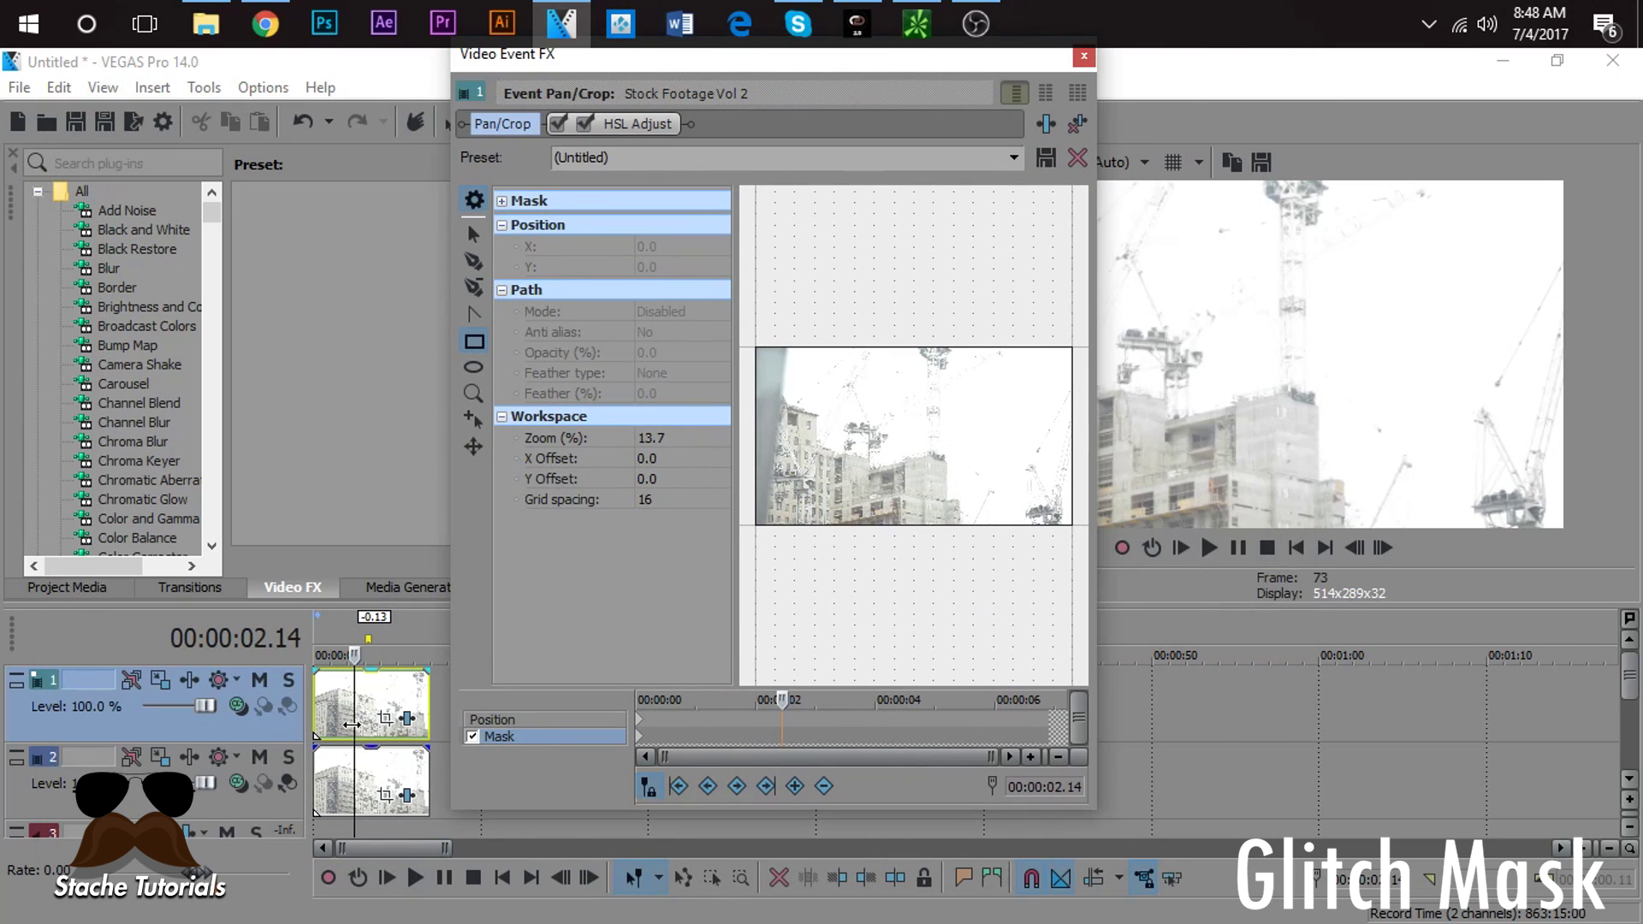
Step: Add a mask keyframe at 00:00:02.14 on the upper crane clip
{"action": "left_click", "coordinate": [796, 788]}
{"action": "left_click", "coordinate": [715, 740]}
{"action": "left_click", "coordinate": [784, 740]}
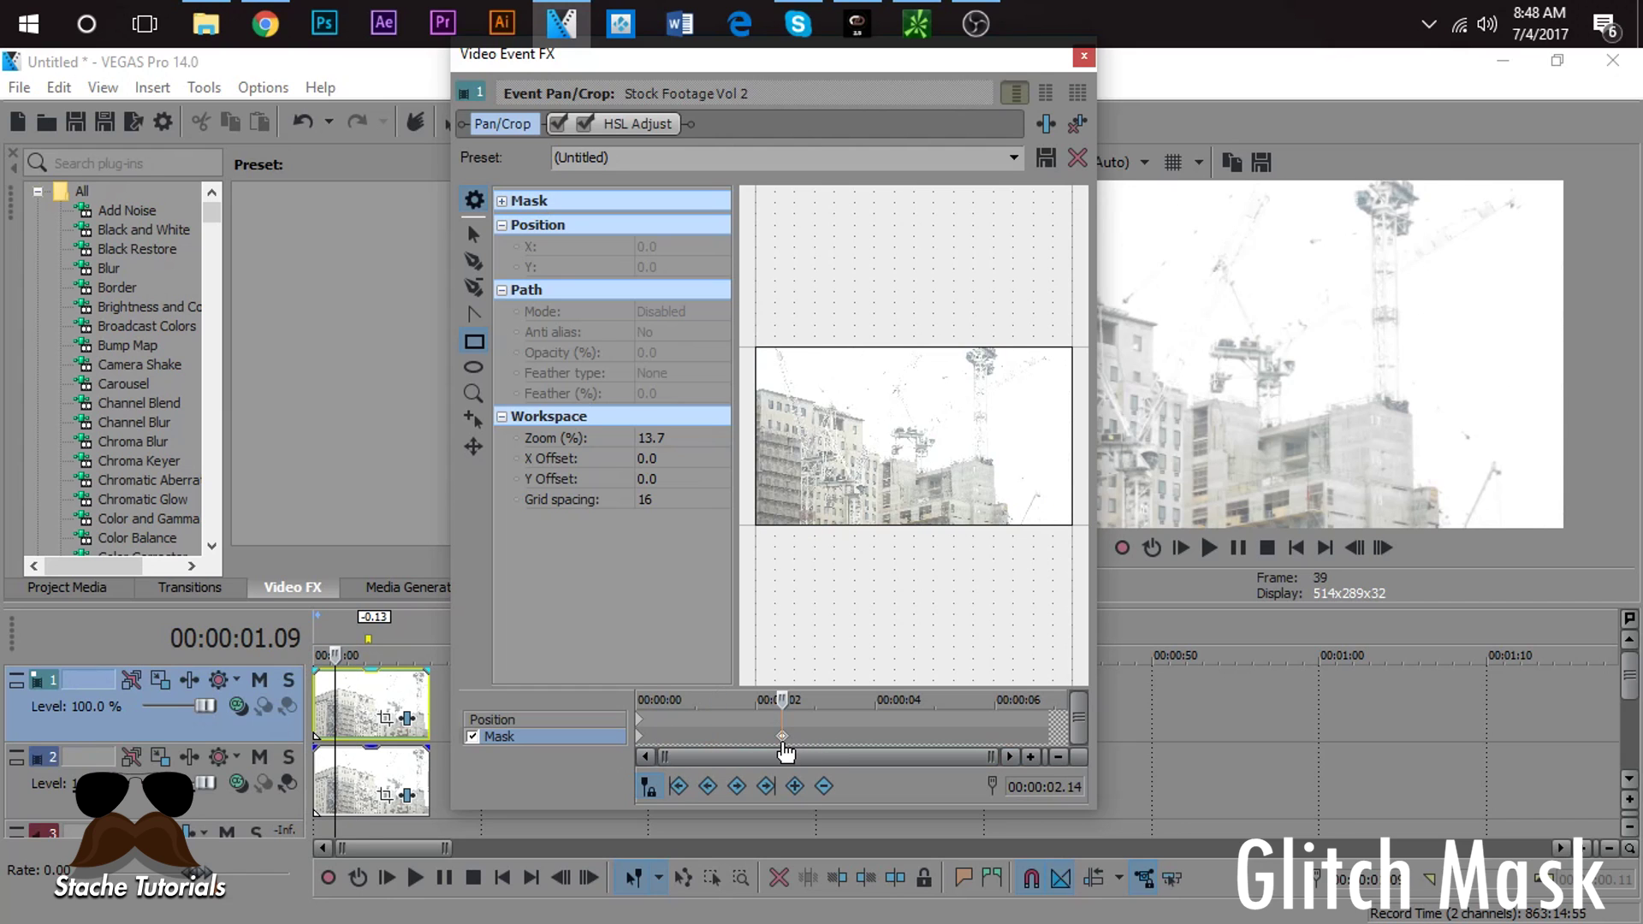
{"action": "left_click_drag", "start_coordinate": [824, 75], "coordinate": [532, 100]}
{"action": "left_click_drag", "start_coordinate": [630, 84], "coordinate": [933, 97]}
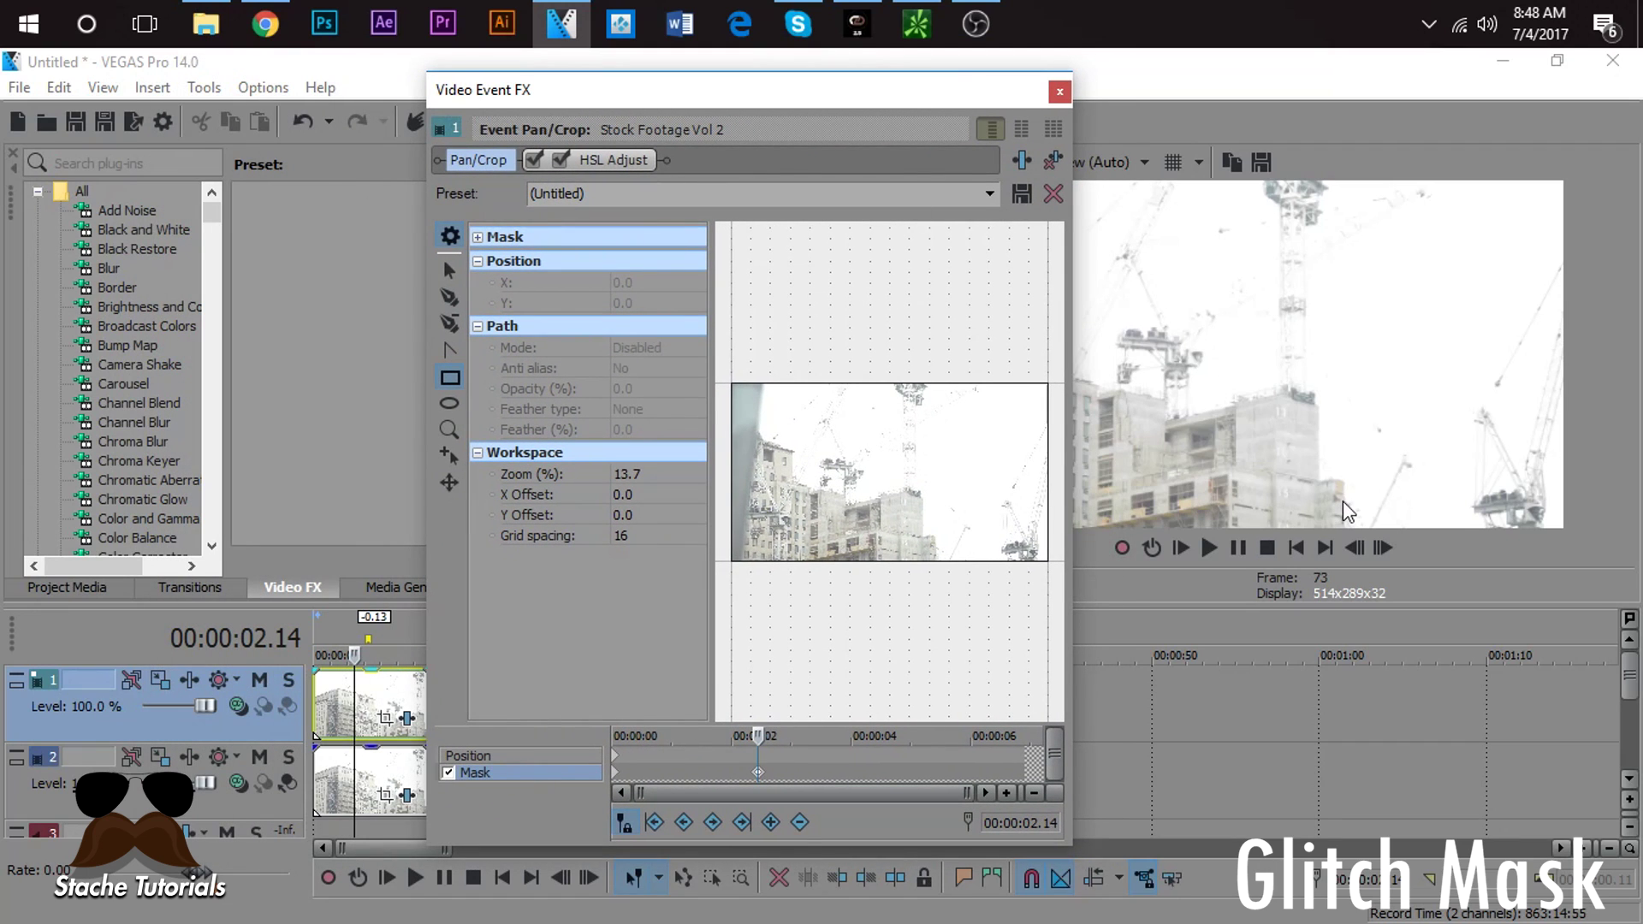
Step: Advance to 00:00:02.16 and draw a narrow triangular mask in the sky at the frame's upper left with the anchor creation tool
{"action": "left_click", "coordinate": [1388, 550]}
{"action": "left_click", "coordinate": [1390, 550]}
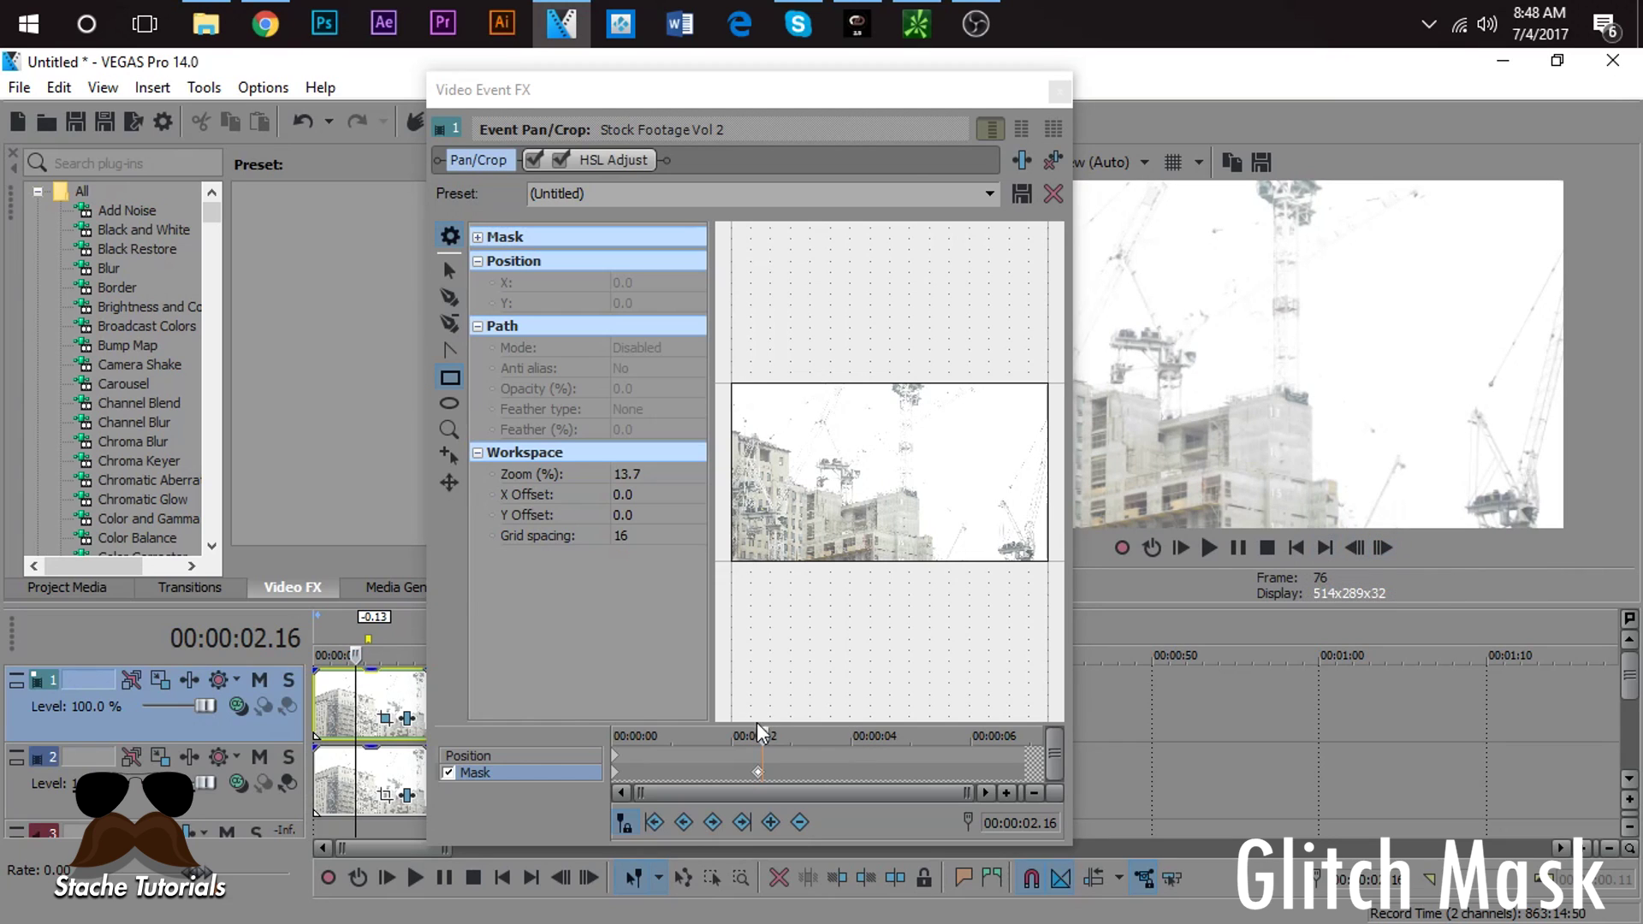
{"action": "left_click", "coordinate": [757, 772]}
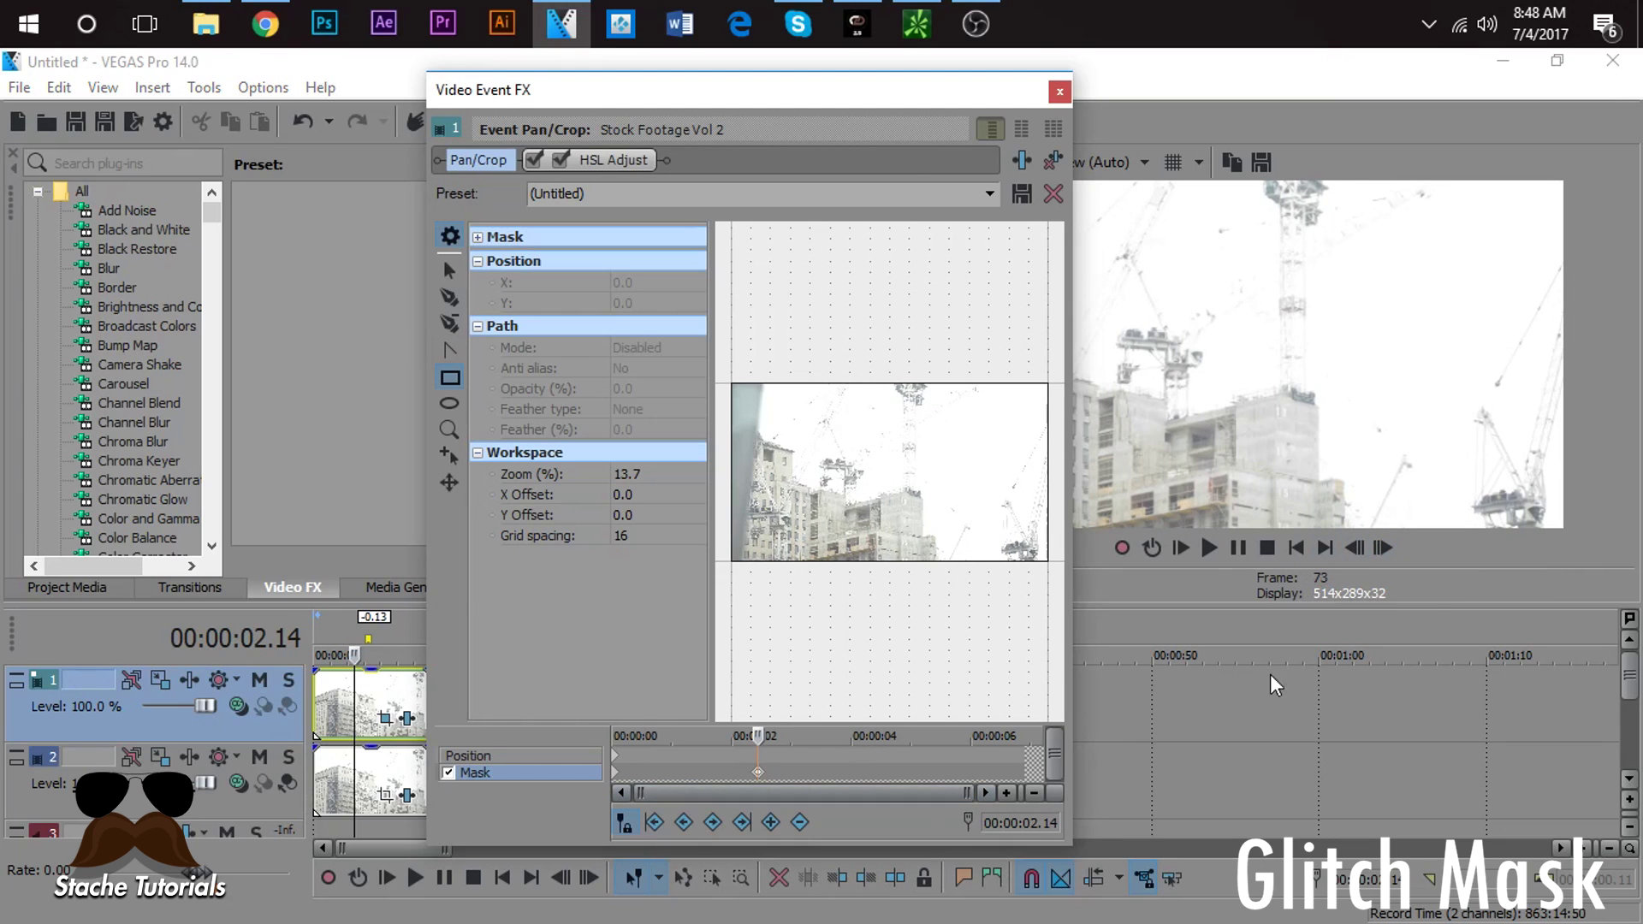
{"action": "left_click", "coordinate": [1383, 548]}
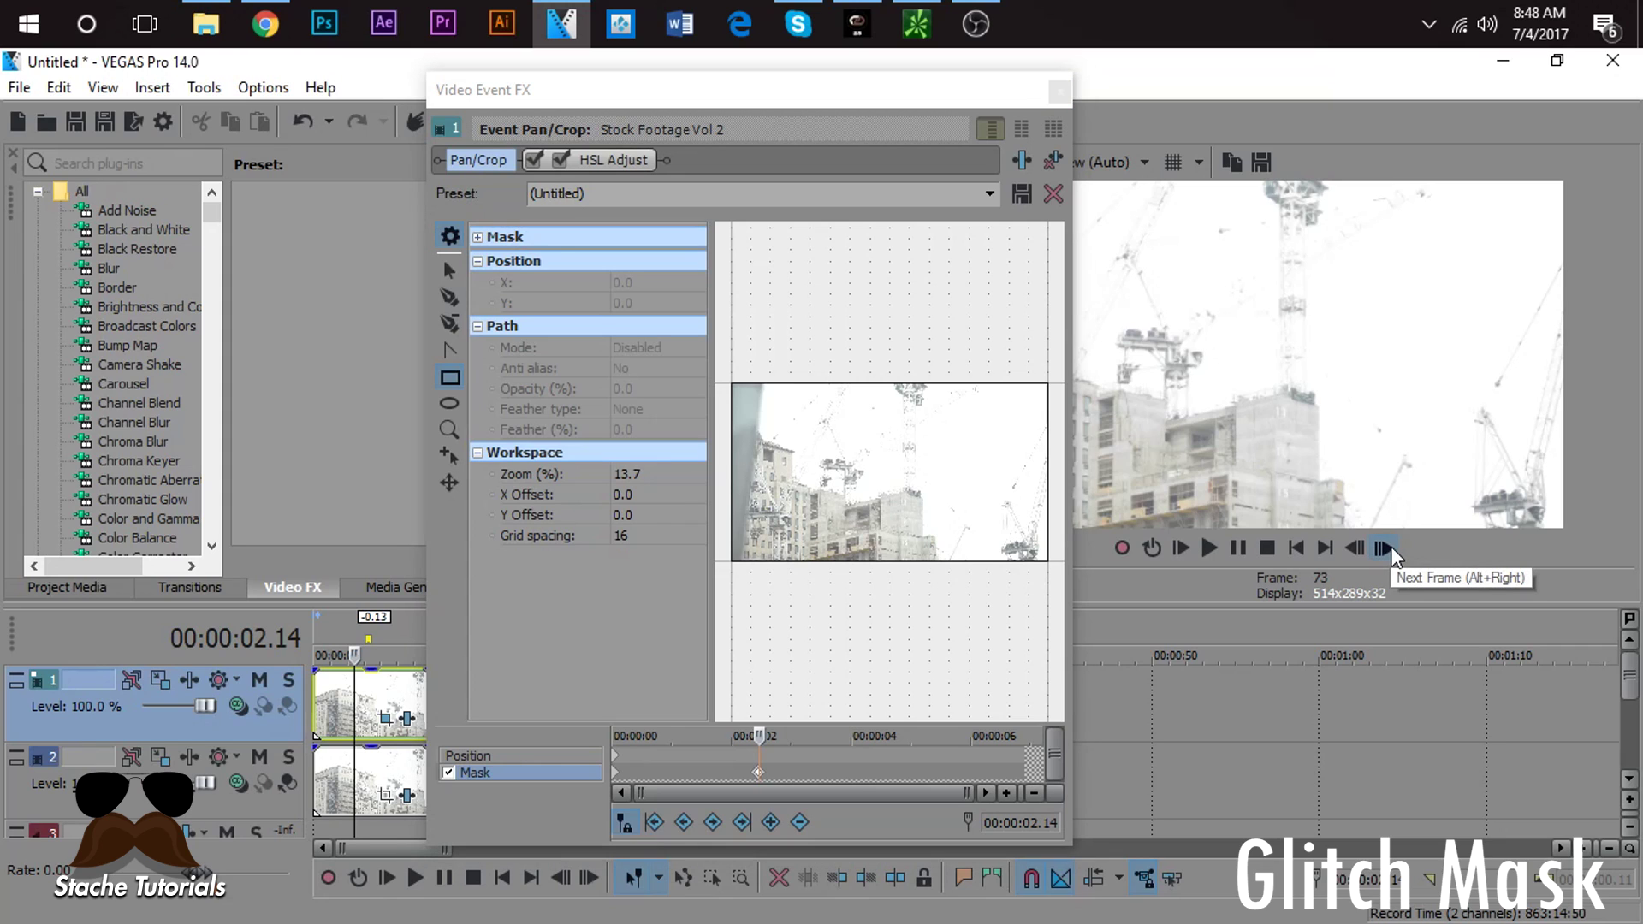
{"action": "left_click", "coordinate": [1383, 547]}
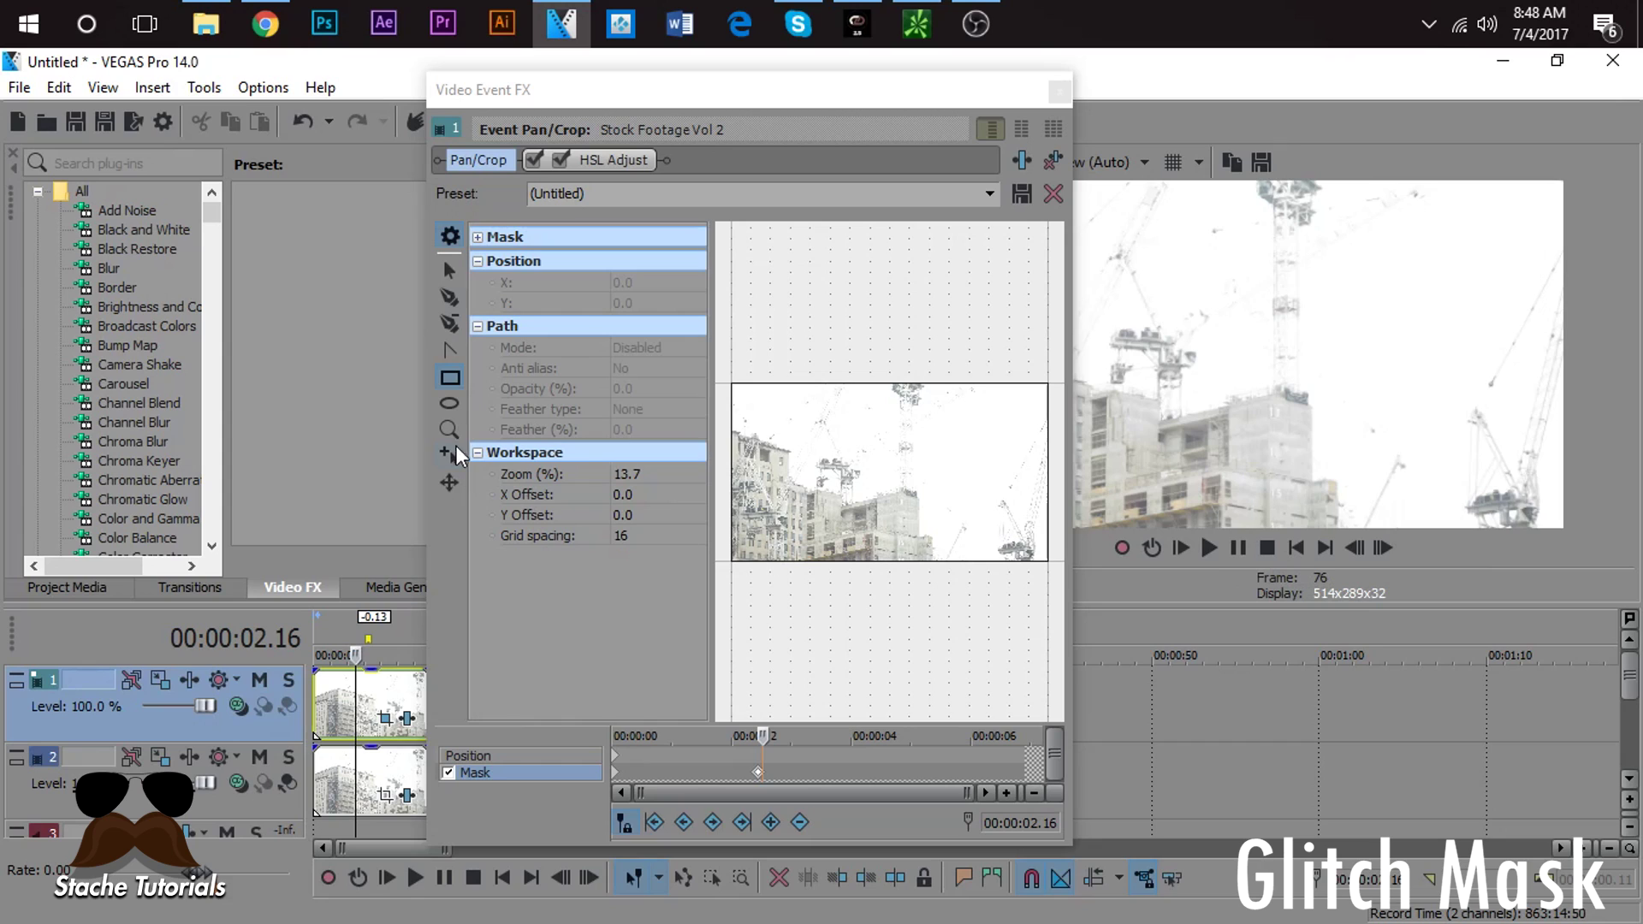
{"action": "left_click", "coordinate": [449, 297]}
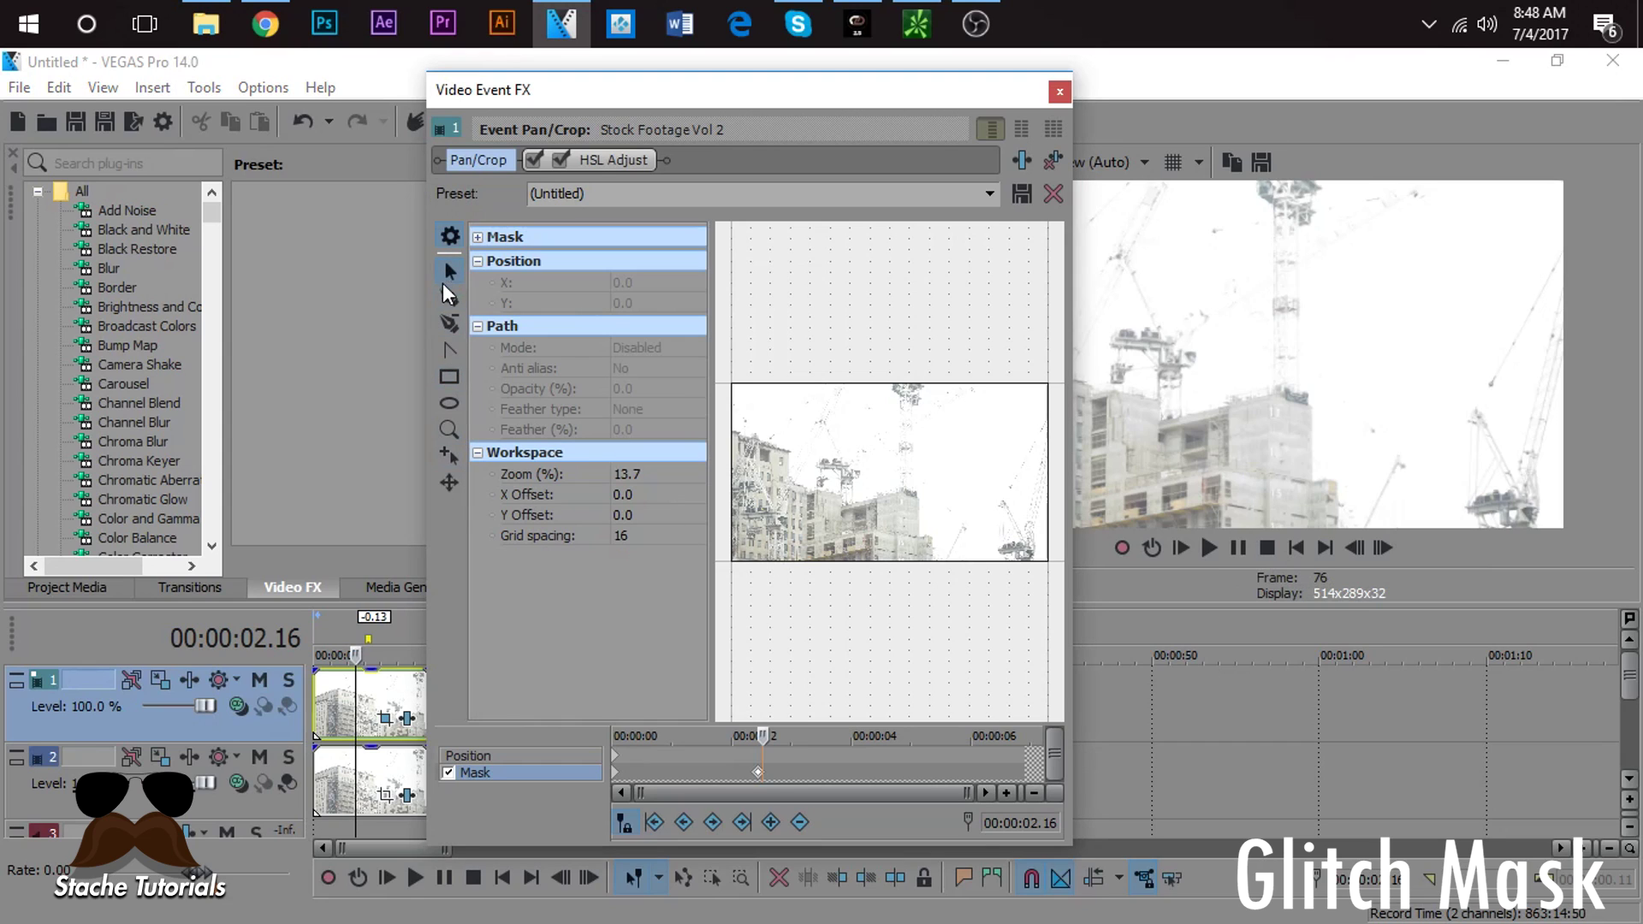
{"action": "left_click", "coordinate": [764, 421]}
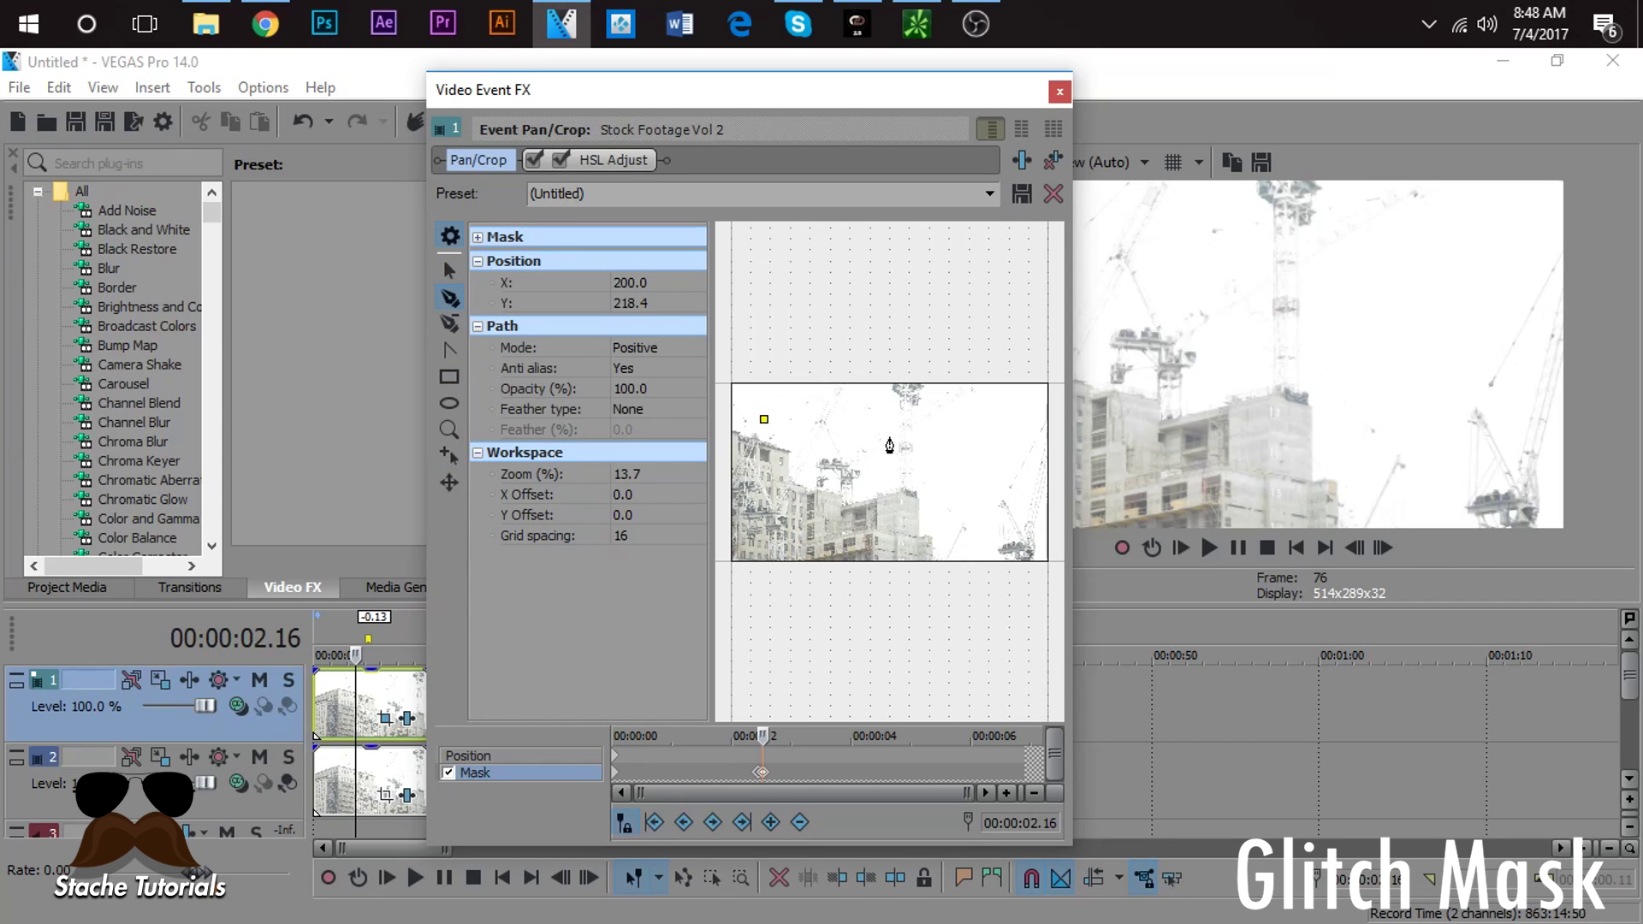
{"action": "left_click", "coordinate": [890, 437]}
{"action": "left_click", "coordinate": [770, 453]}
{"action": "left_click", "coordinate": [764, 421]}
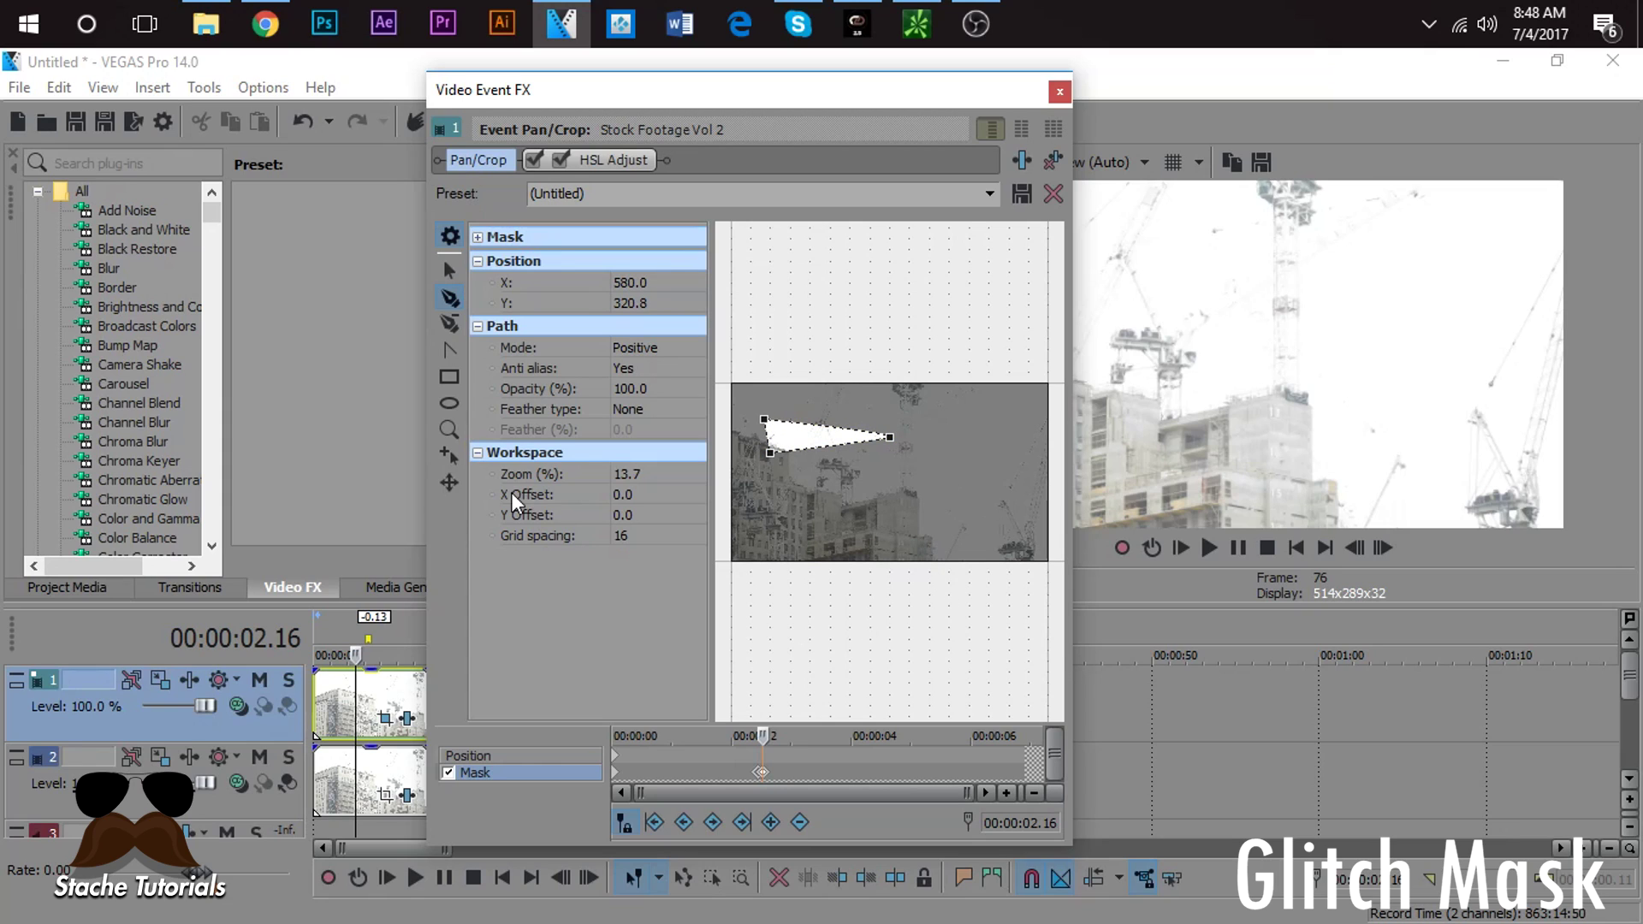
Step: Draw three thin rectangular masks: a long horizontal bar at lower right, a short horizontal bar near the top, and a vertical bar at lower left
{"action": "left_click", "coordinate": [449, 377]}
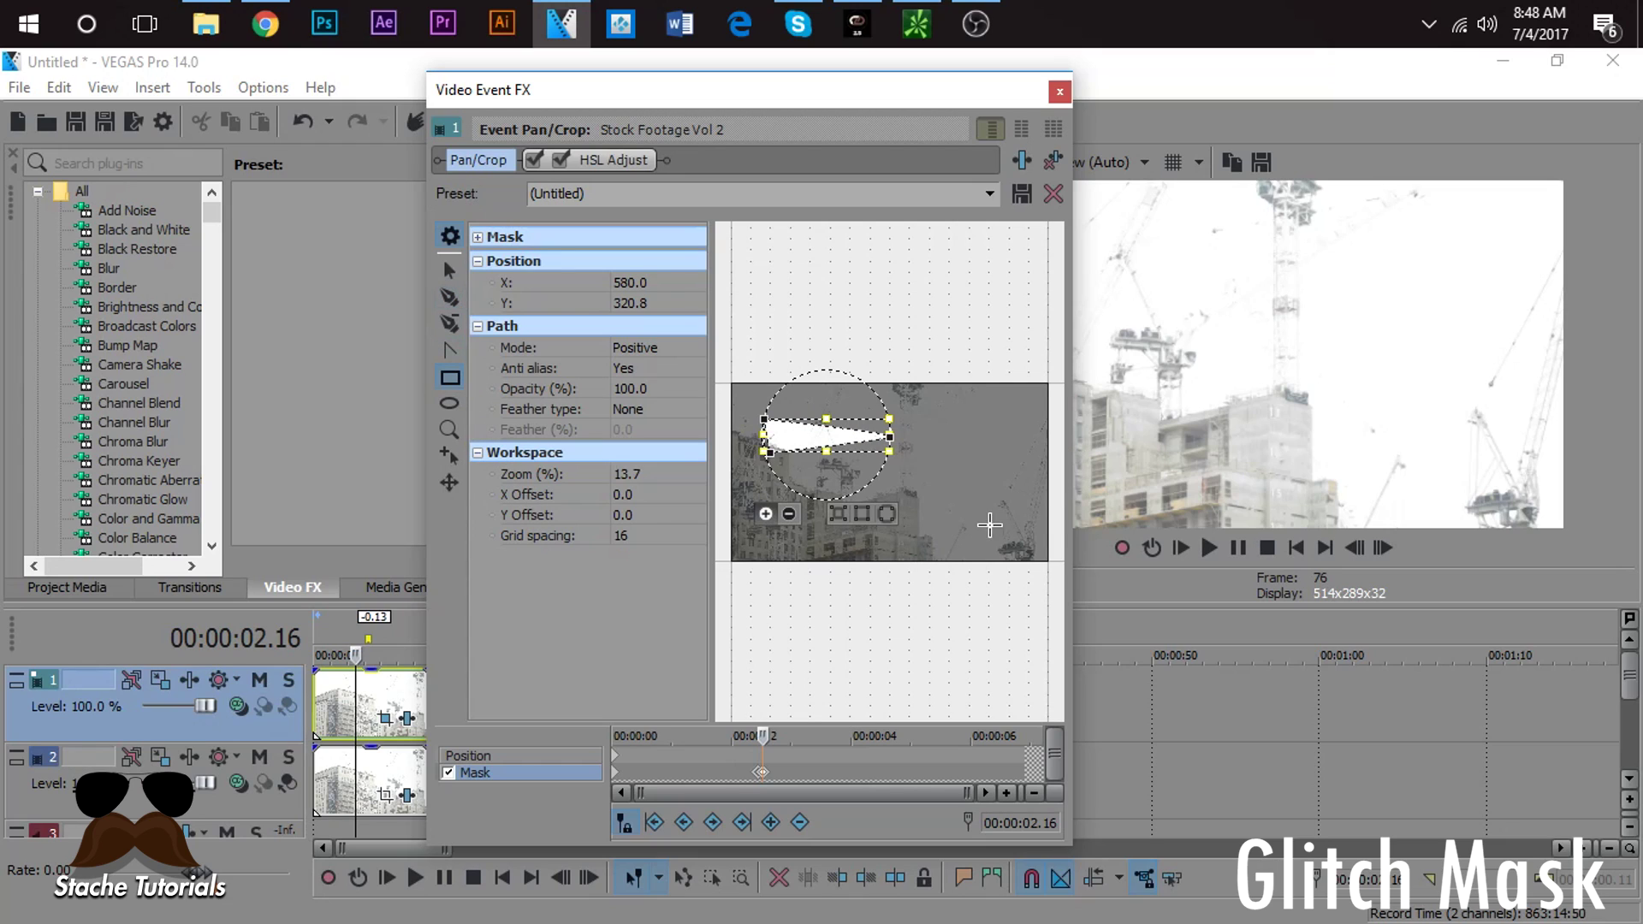
{"action": "left_click_drag", "start_coordinate": [1051, 511], "coordinate": [858, 503]}
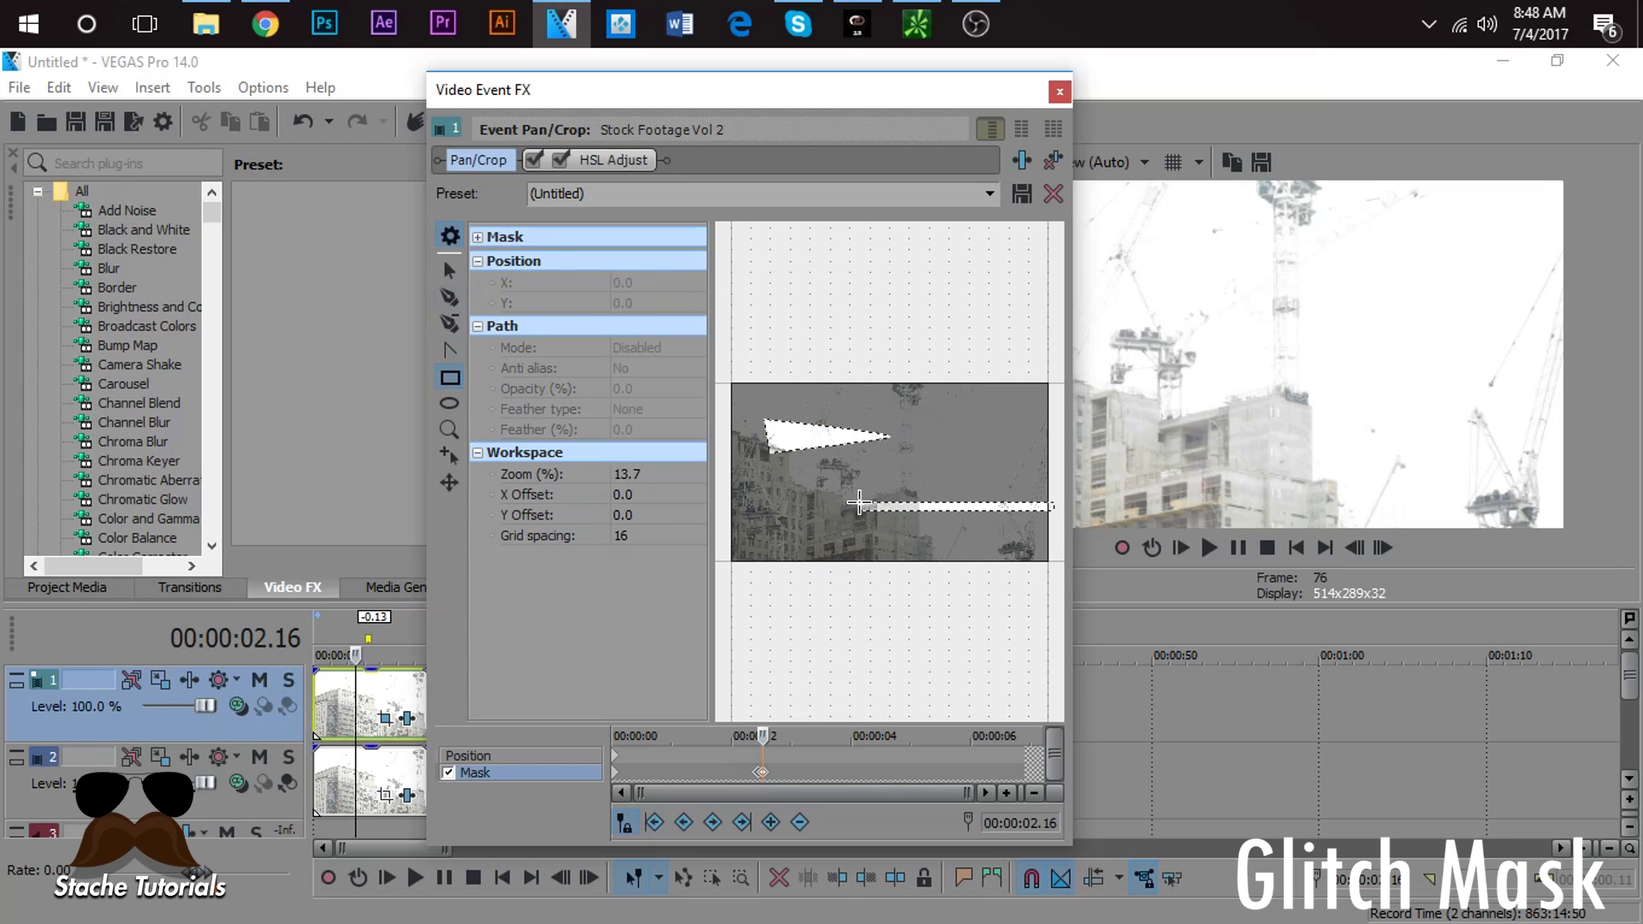
{"action": "left_click_drag", "start_coordinate": [907, 401], "coordinate": [969, 407]}
{"action": "left_click_drag", "start_coordinate": [791, 515], "coordinate": [799, 559]}
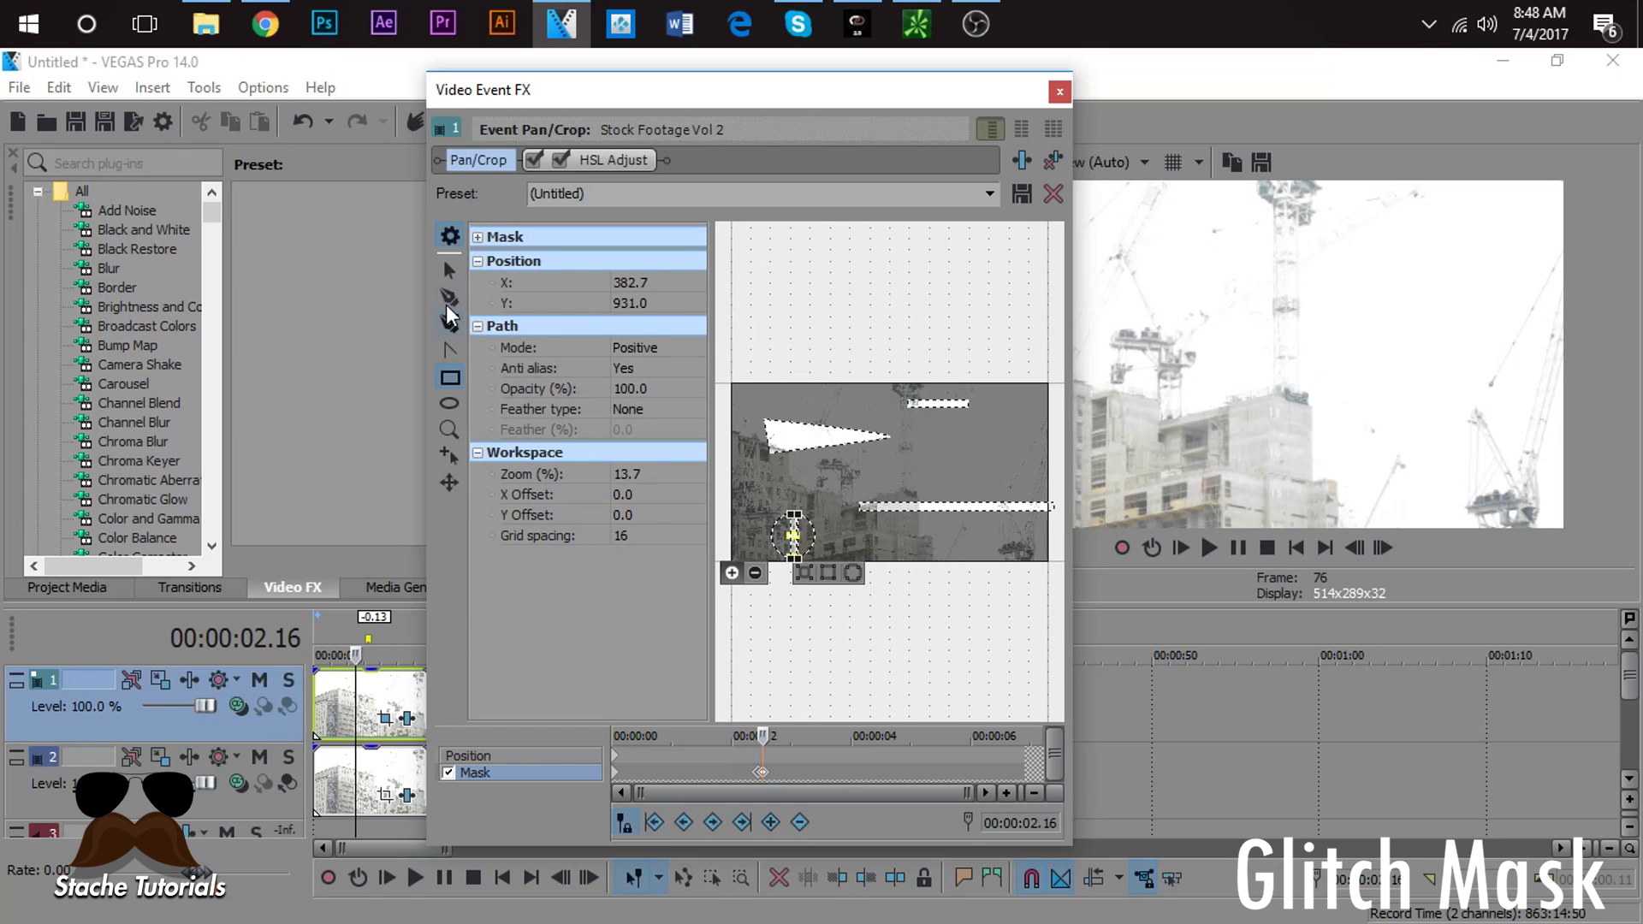
Step: Trace the stepped outline of the buildings at the frame's lower left as a closed mask with the anchor creation tool
{"action": "left_click", "coordinate": [451, 297]}
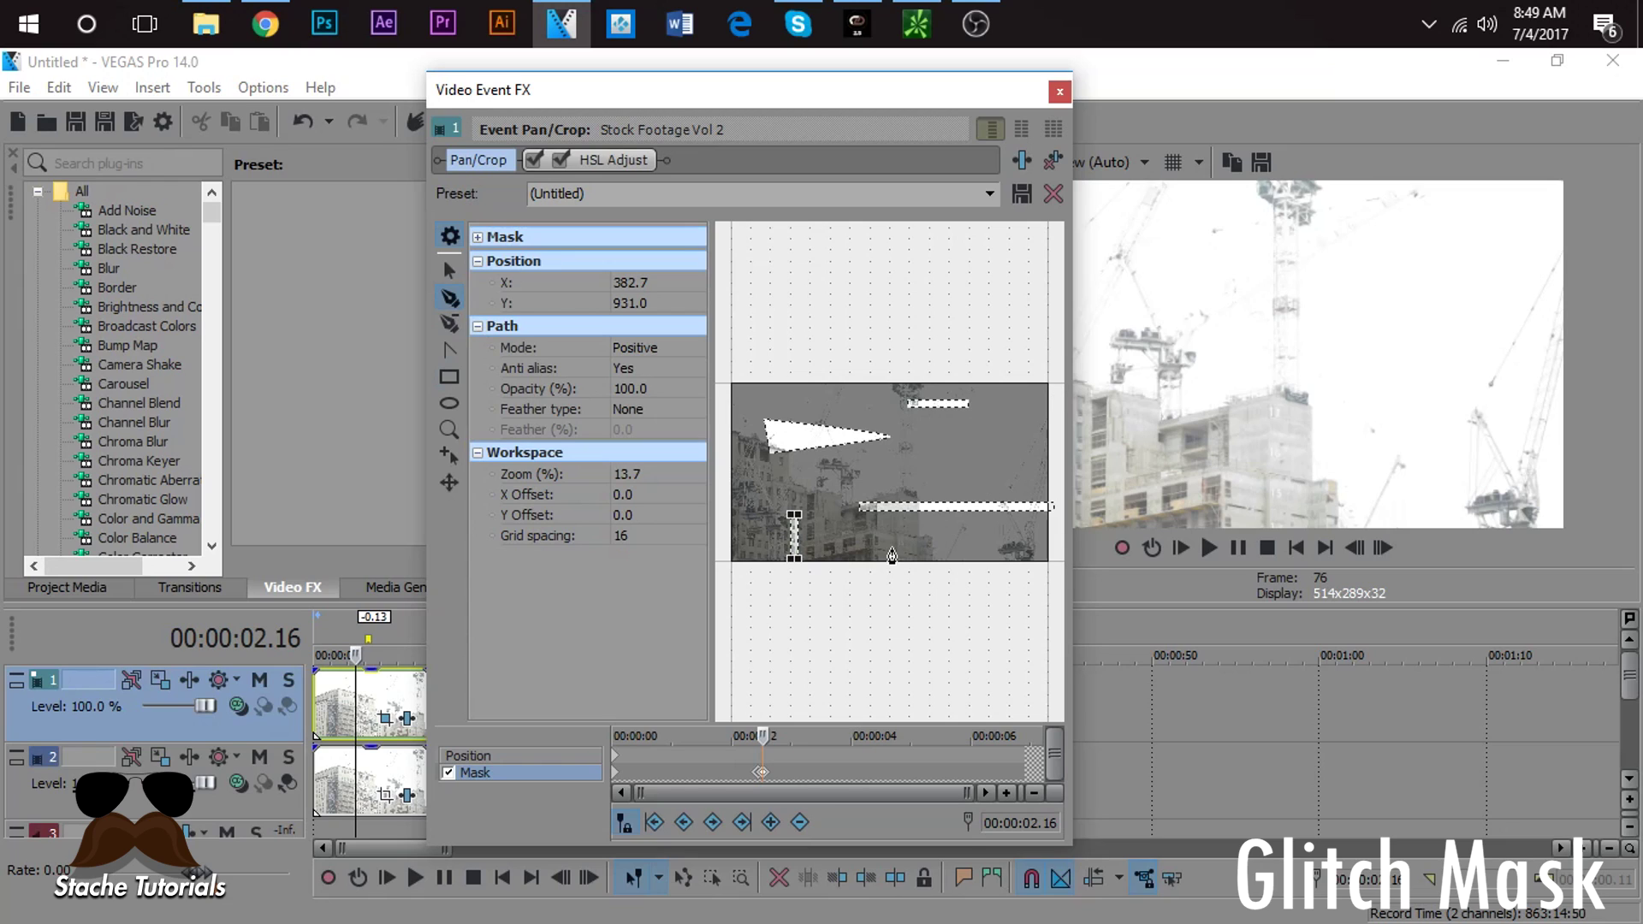
{"action": "left_click", "coordinate": [730, 466]}
{"action": "left_click", "coordinate": [787, 468]}
{"action": "left_click", "coordinate": [791, 486]}
{"action": "left_click", "coordinate": [832, 494]}
{"action": "left_click", "coordinate": [838, 470]}
{"action": "left_click", "coordinate": [844, 507]}
{"action": "left_click", "coordinate": [874, 529]}
{"action": "left_click", "coordinate": [915, 535]}
{"action": "left_click", "coordinate": [932, 546]}
{"action": "left_click", "coordinate": [933, 576]}
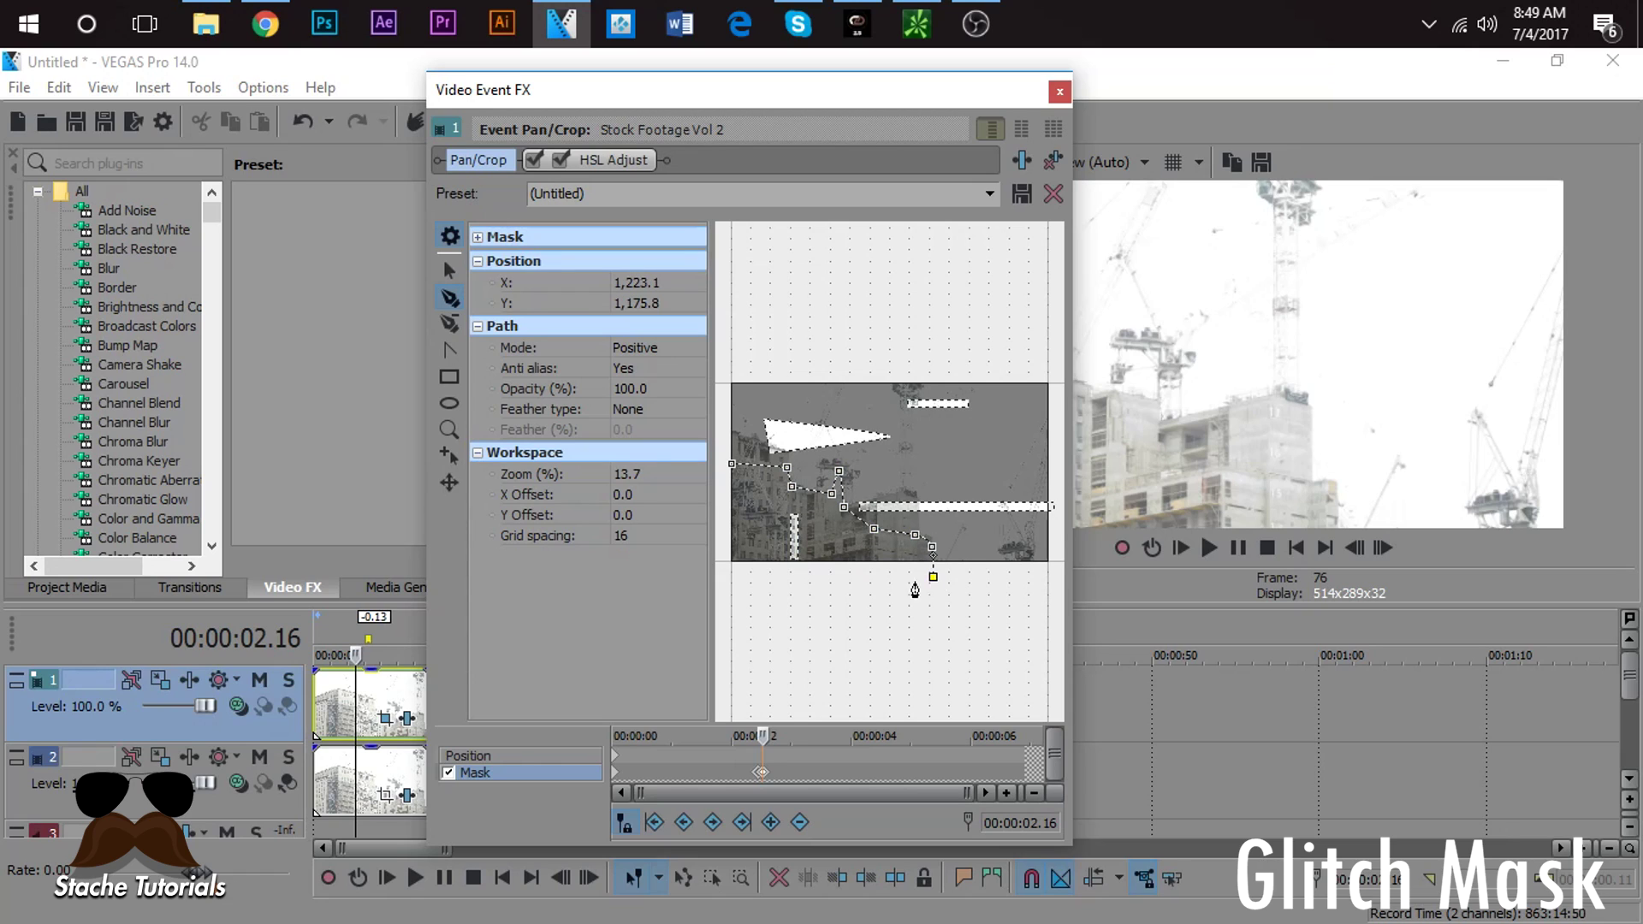
{"action": "left_click", "coordinate": [734, 567]}
{"action": "left_click", "coordinate": [732, 464]}
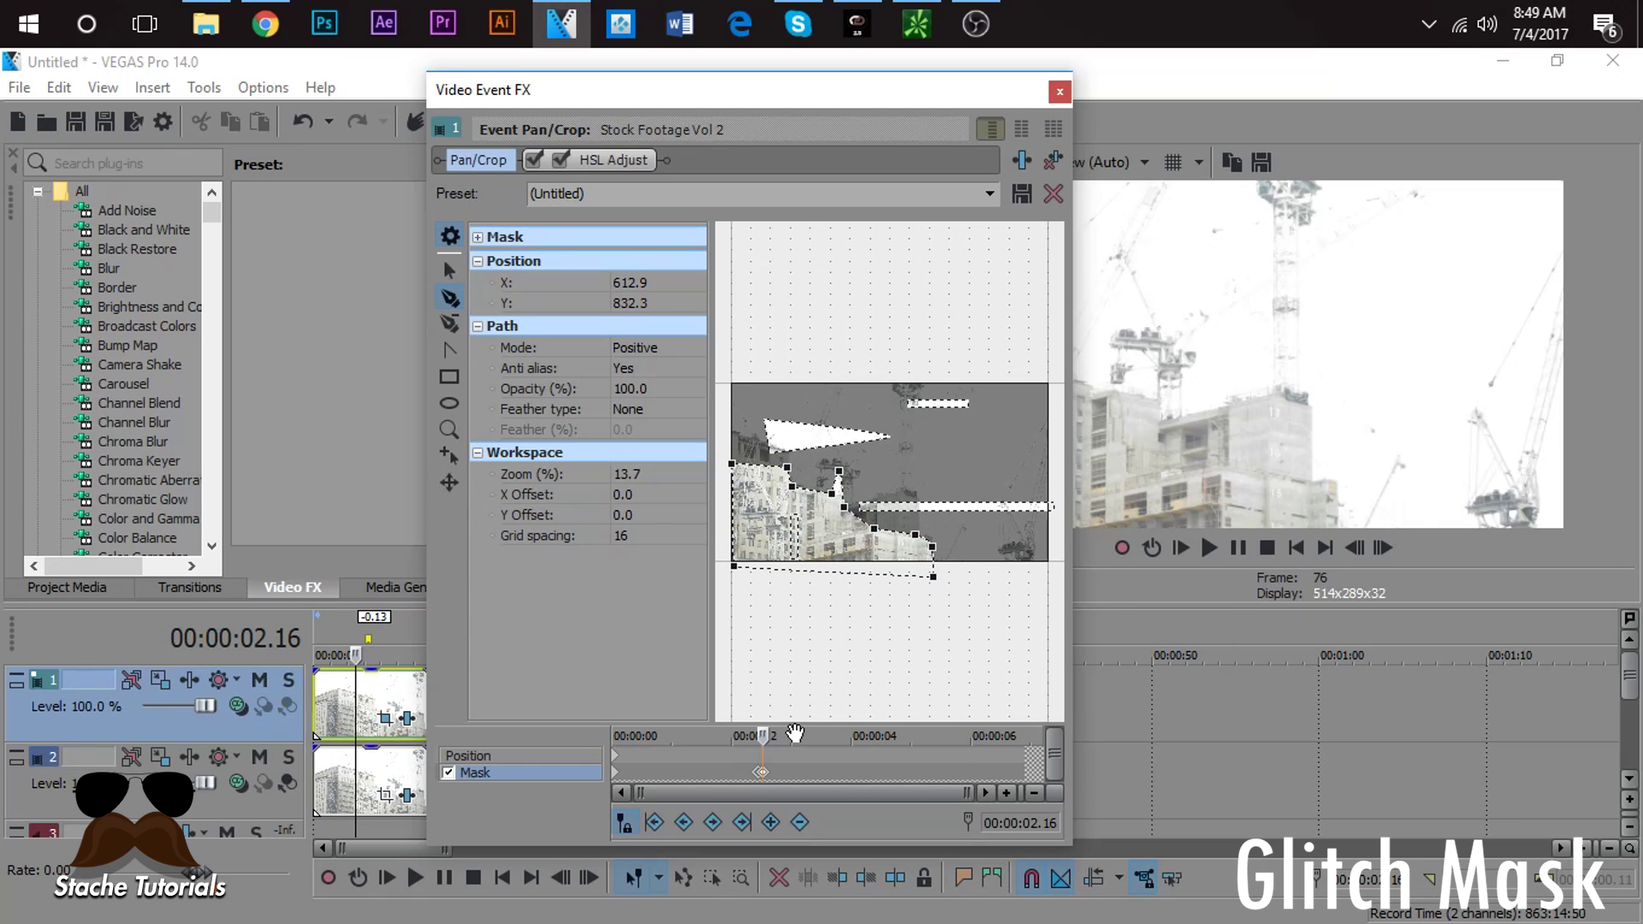
Step: Step forward frame by frame from 00:00:02.16 to examine the mask shapes over the footage
{"action": "scroll", "coordinate": [798, 746], "scroll_direction": "up", "scroll_amount": 5}
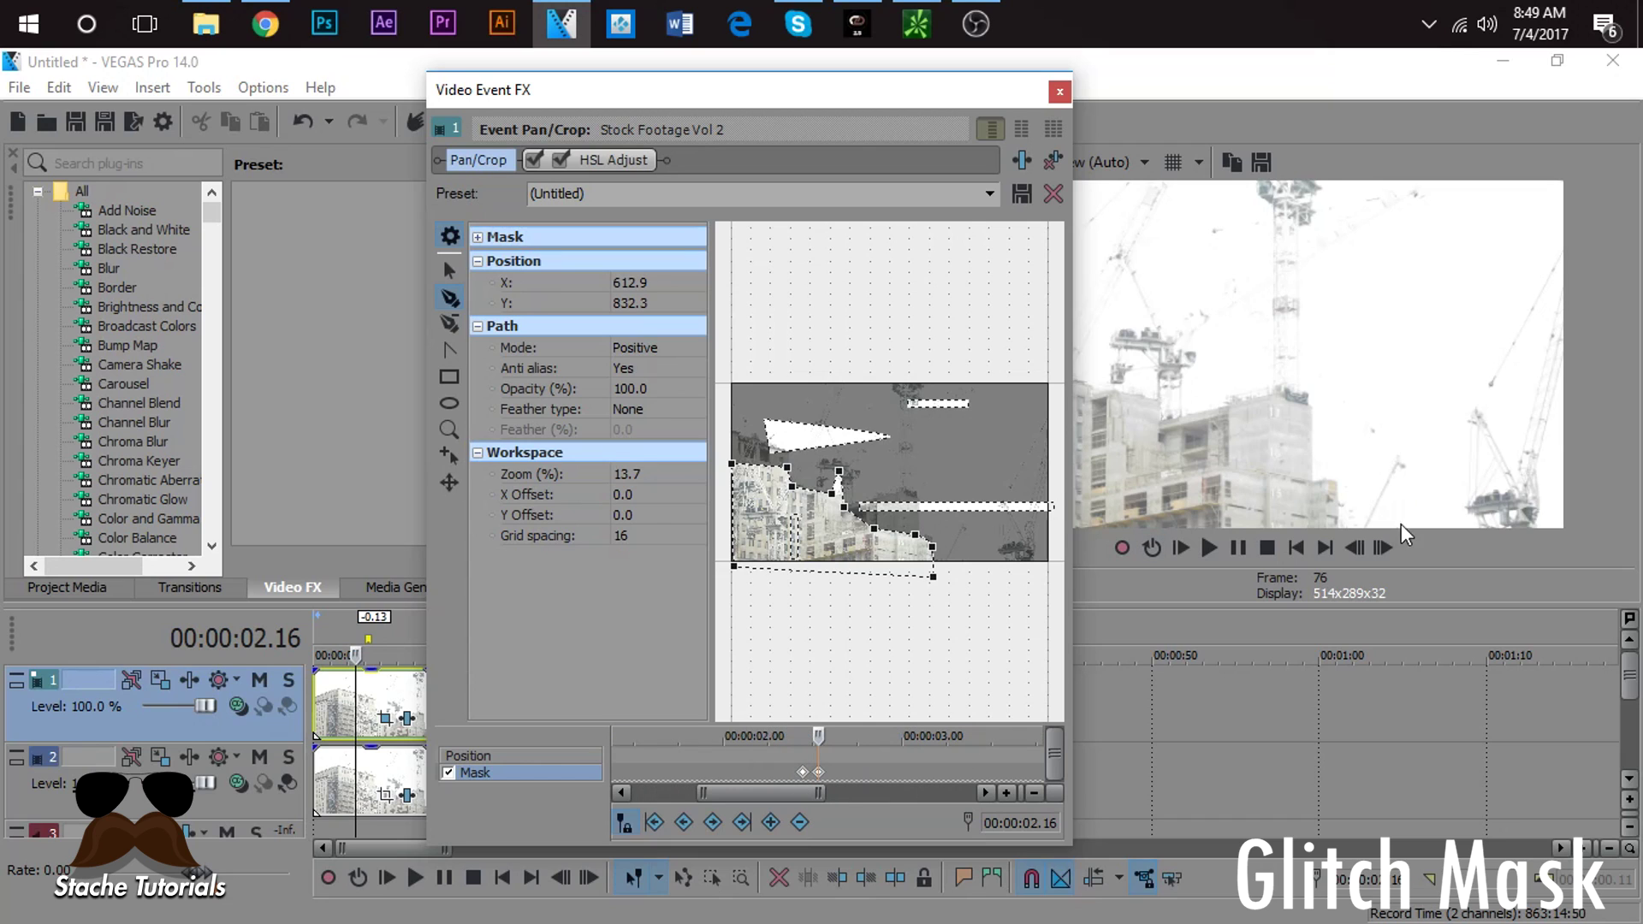
{"action": "left_click", "coordinate": [1380, 548]}
{"action": "left_click", "coordinate": [1380, 548]}
{"action": "left_click", "coordinate": [1379, 548]}
{"action": "left_click", "coordinate": [1380, 548]}
{"action": "left_click", "coordinate": [1380, 547]}
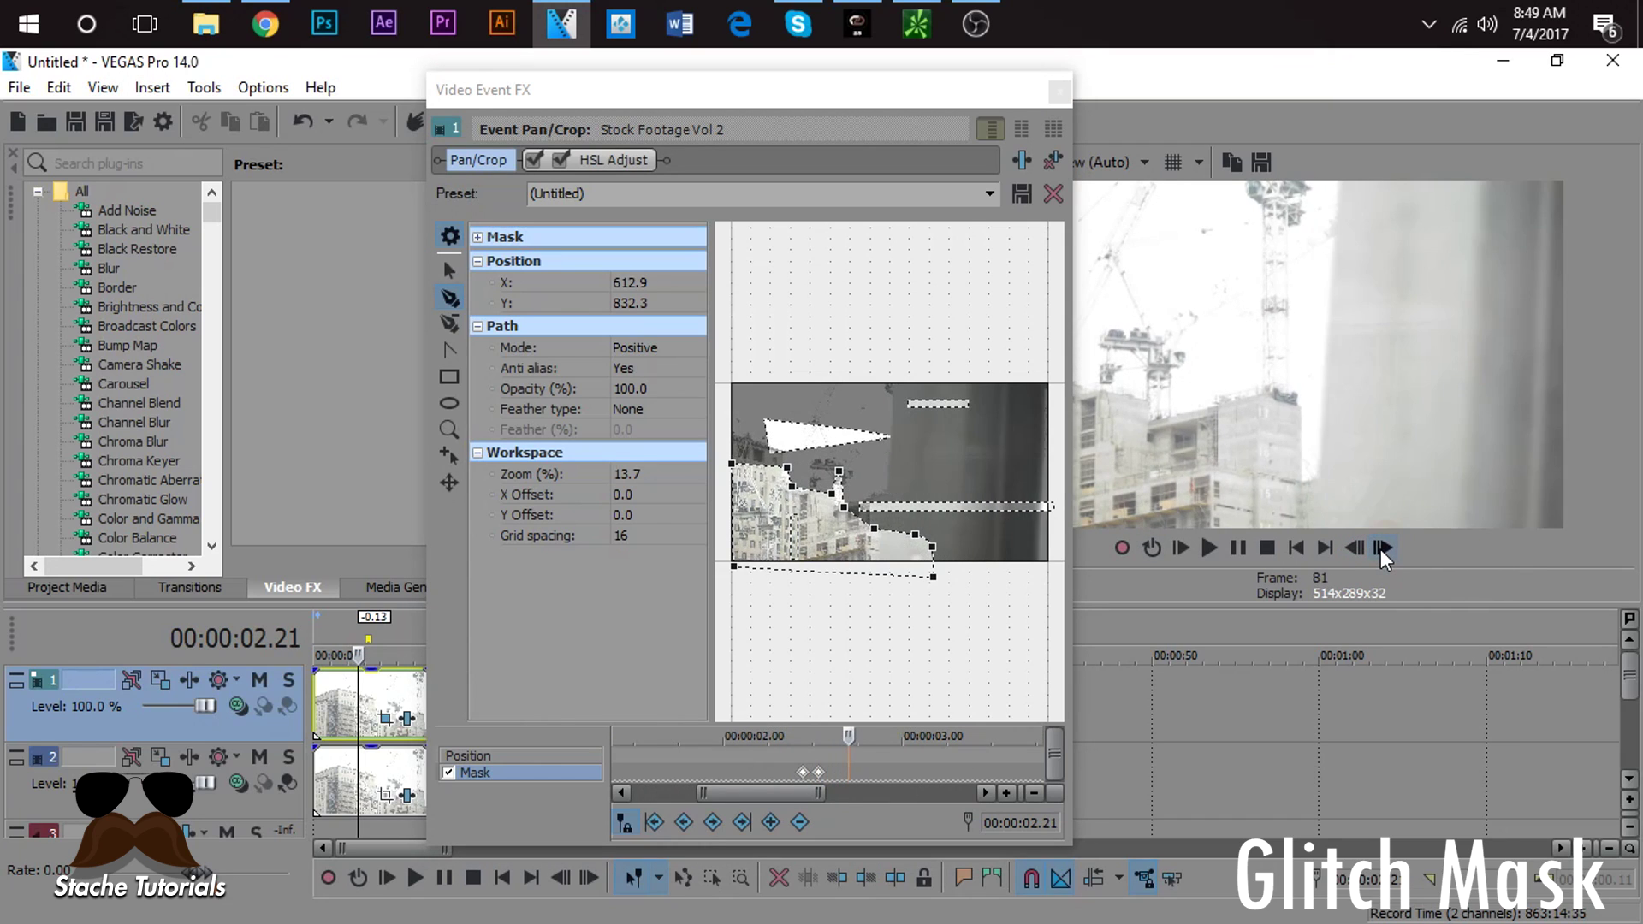
{"action": "left_click", "coordinate": [1380, 548]}
{"action": "left_click", "coordinate": [1380, 547]}
Step: Compare the mask keyframes at 00:00:02.14 and 00:00:02.16, ending on 00:00:02.16
{"action": "left_click", "coordinate": [802, 773]}
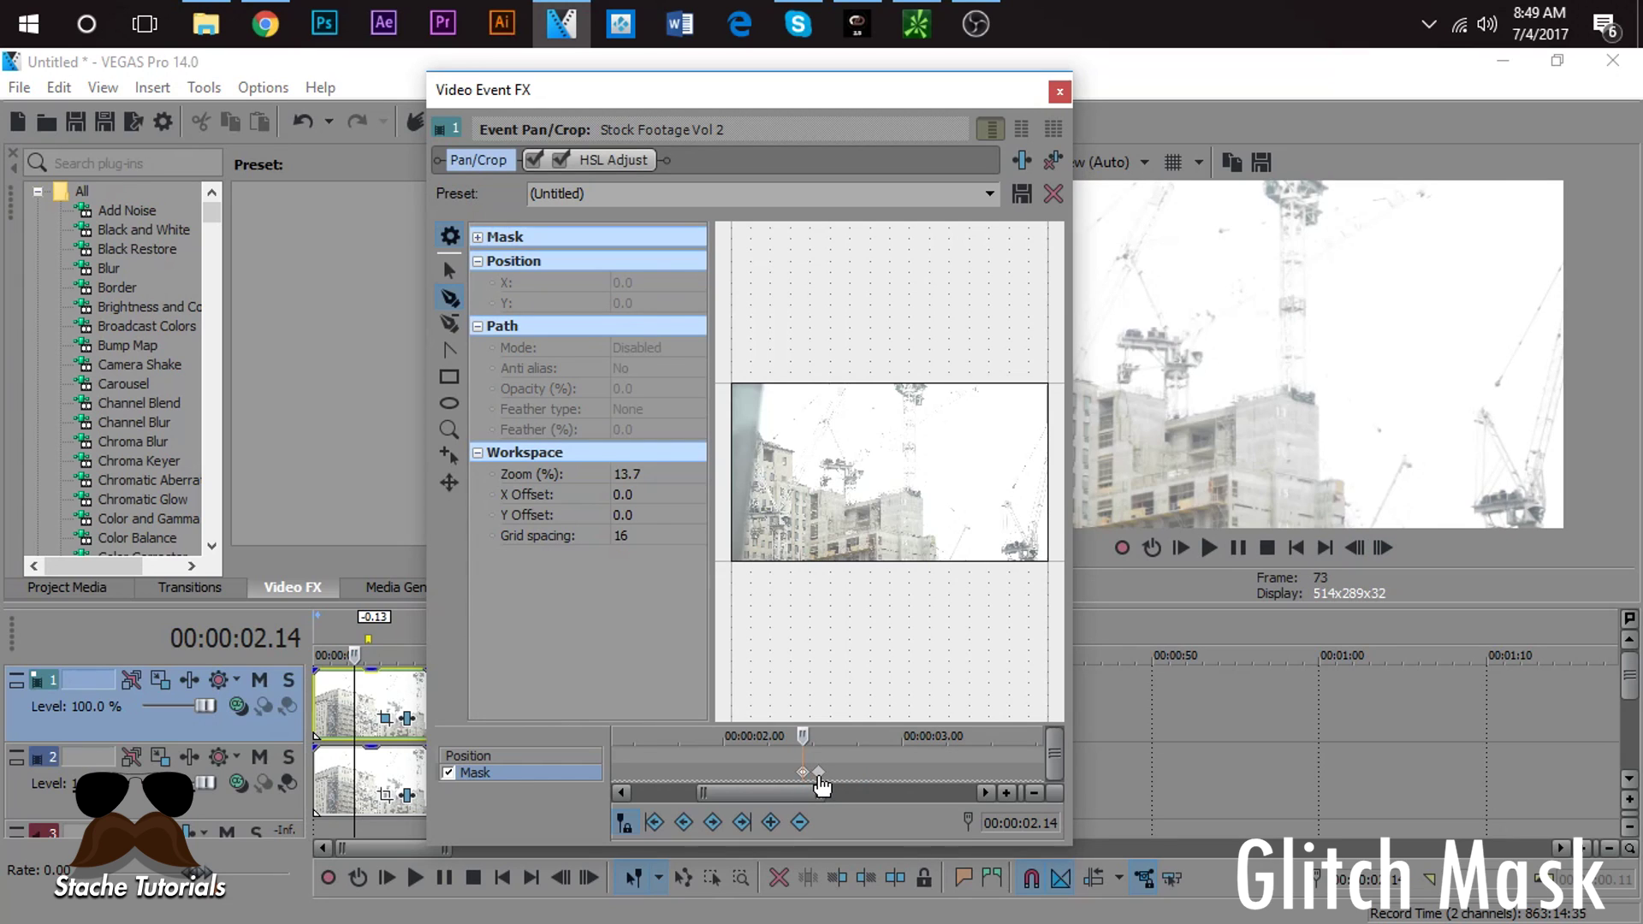
{"action": "left_click", "coordinate": [817, 774]}
{"action": "left_click", "coordinate": [802, 773]}
{"action": "left_click", "coordinate": [818, 773]}
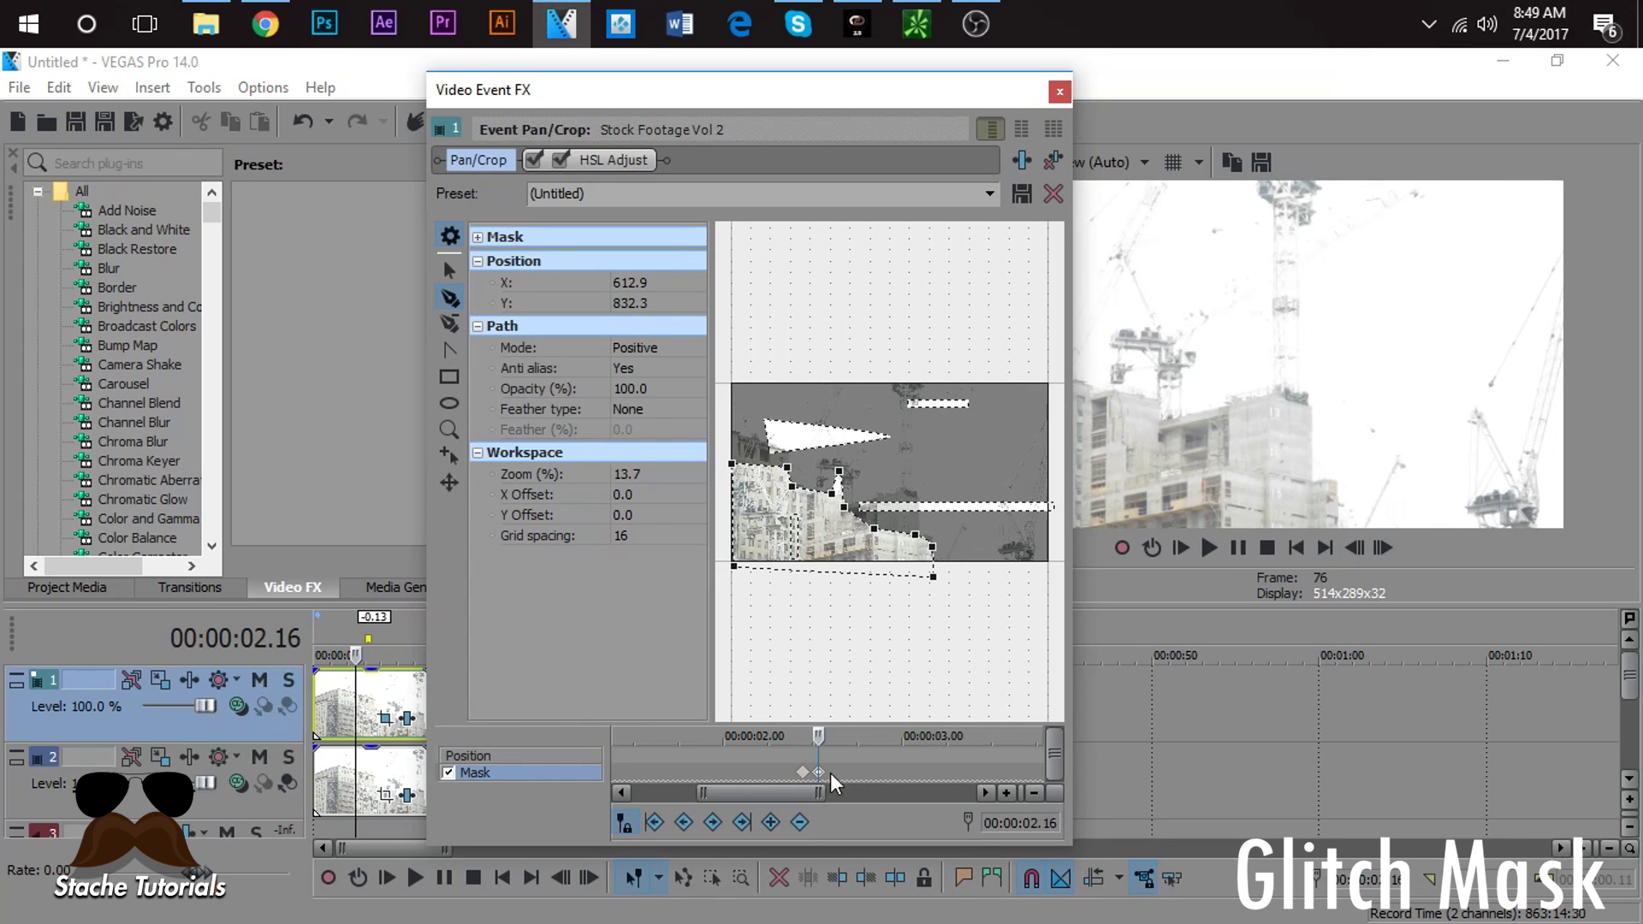
{"action": "left_click", "coordinate": [803, 773]}
{"action": "left_click", "coordinate": [819, 773]}
{"action": "left_click", "coordinate": [803, 773]}
{"action": "left_click", "coordinate": [818, 773]}
{"action": "scroll", "coordinate": [805, 779], "scroll_direction": "down", "scroll_amount": 3}
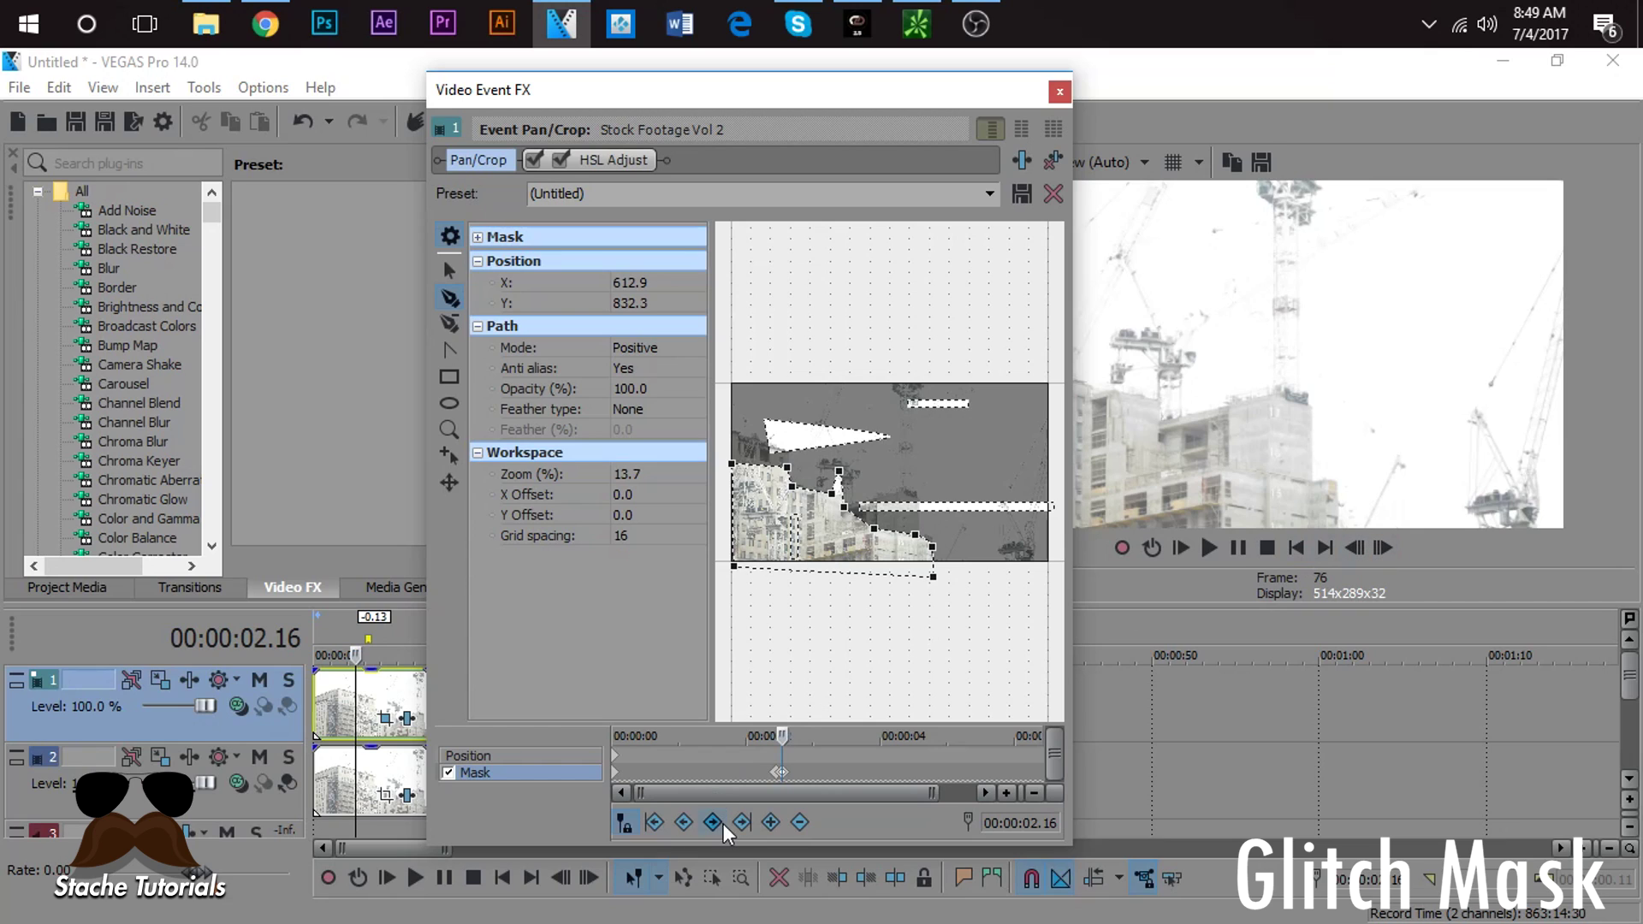
Step: Create a Position keyframe at 00:00:02.14 in Pan/Crop, aligned with the Mask keyframe at that time
{"action": "left_click", "coordinate": [551, 757]}
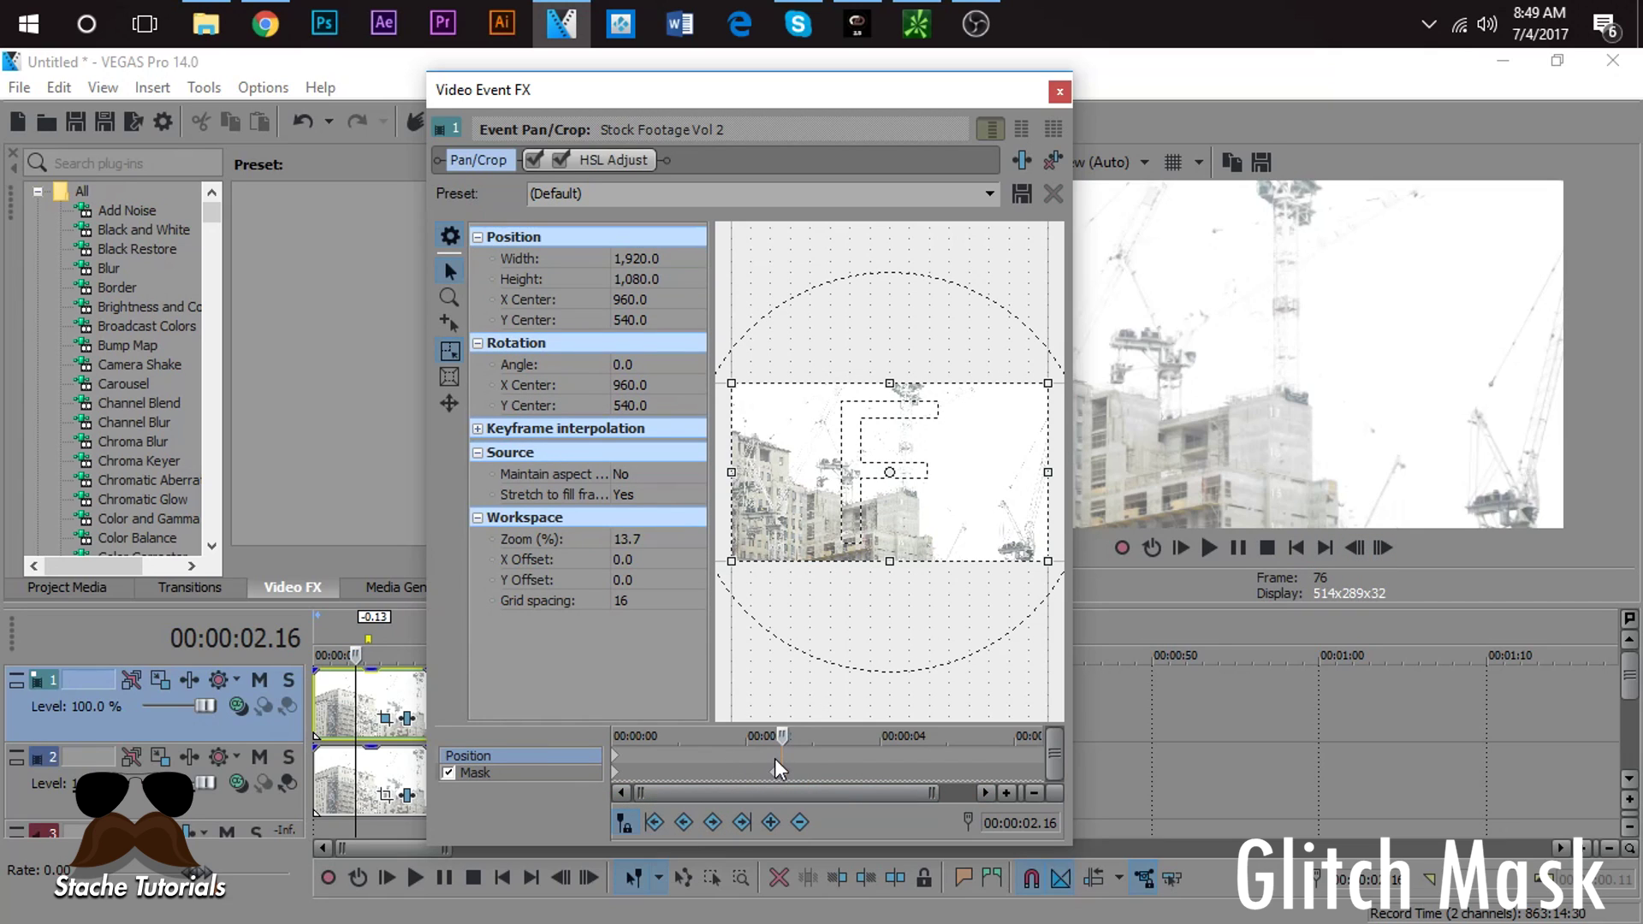
{"action": "scroll", "coordinate": [776, 759], "scroll_direction": "up", "scroll_amount": 5}
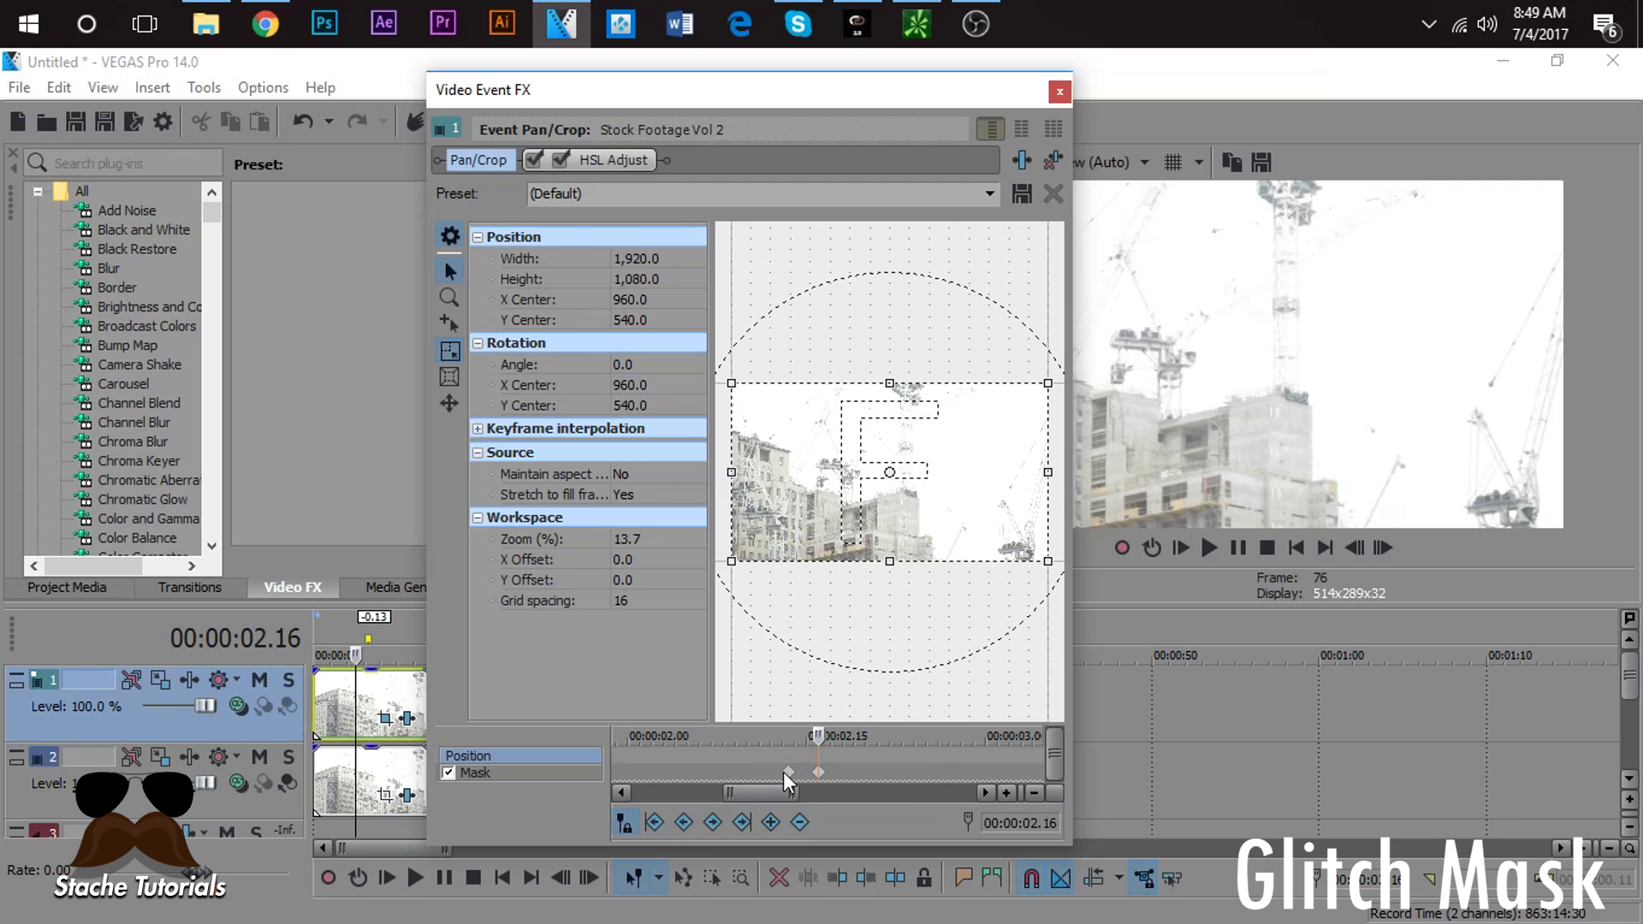
{"action": "left_click", "coordinate": [788, 772]}
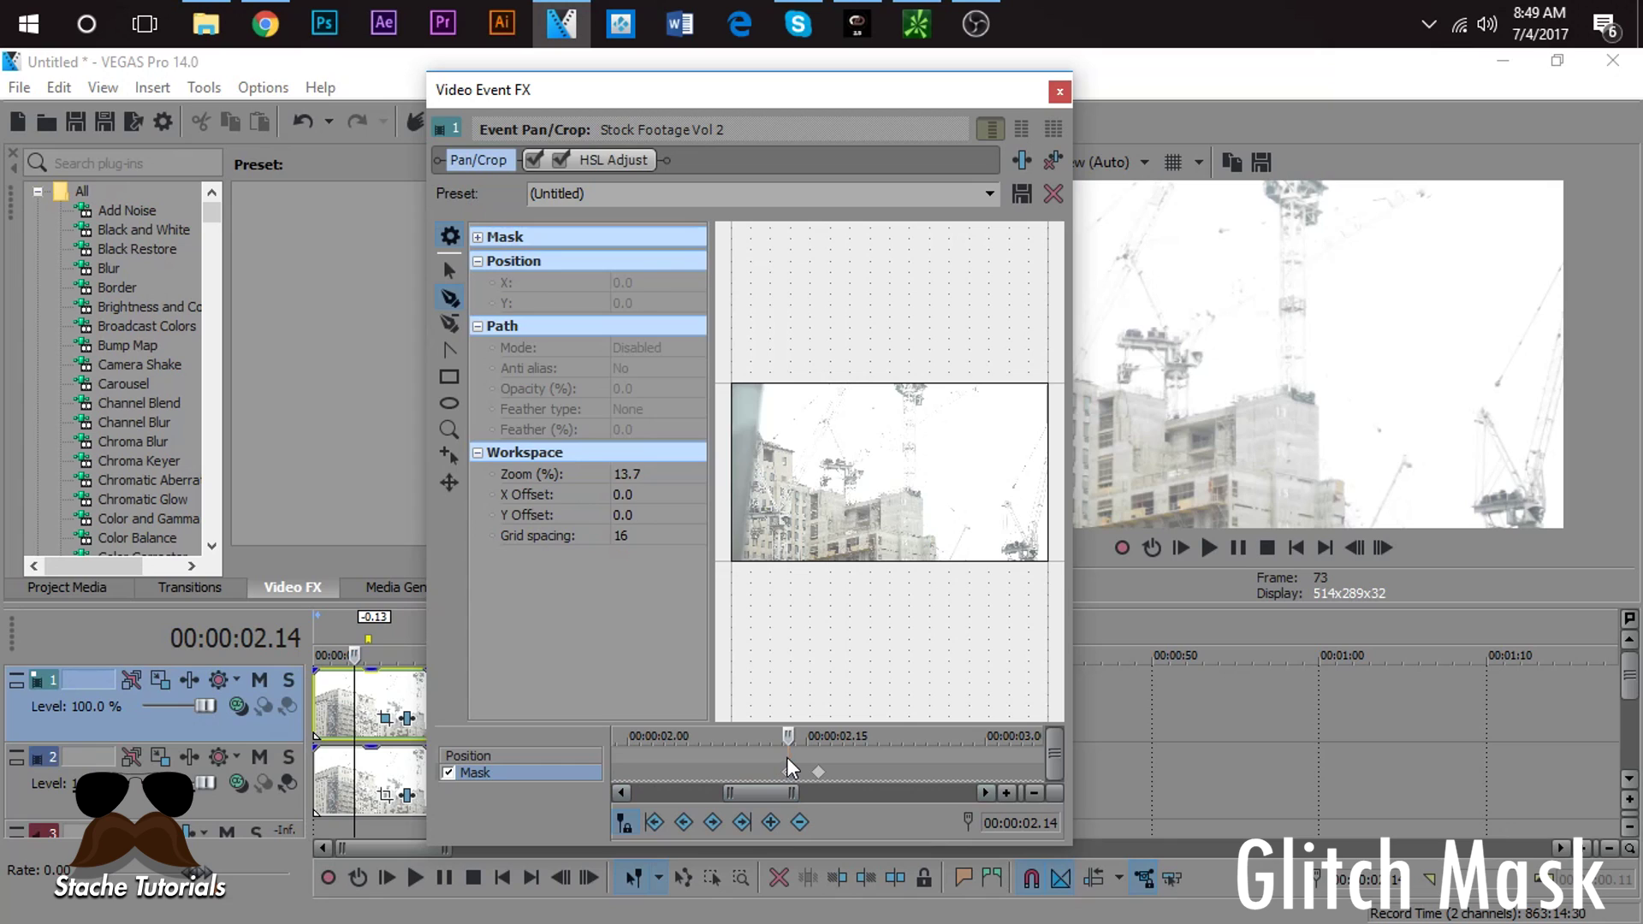
{"action": "left_click", "coordinate": [788, 756]}
{"action": "left_click", "coordinate": [771, 822]}
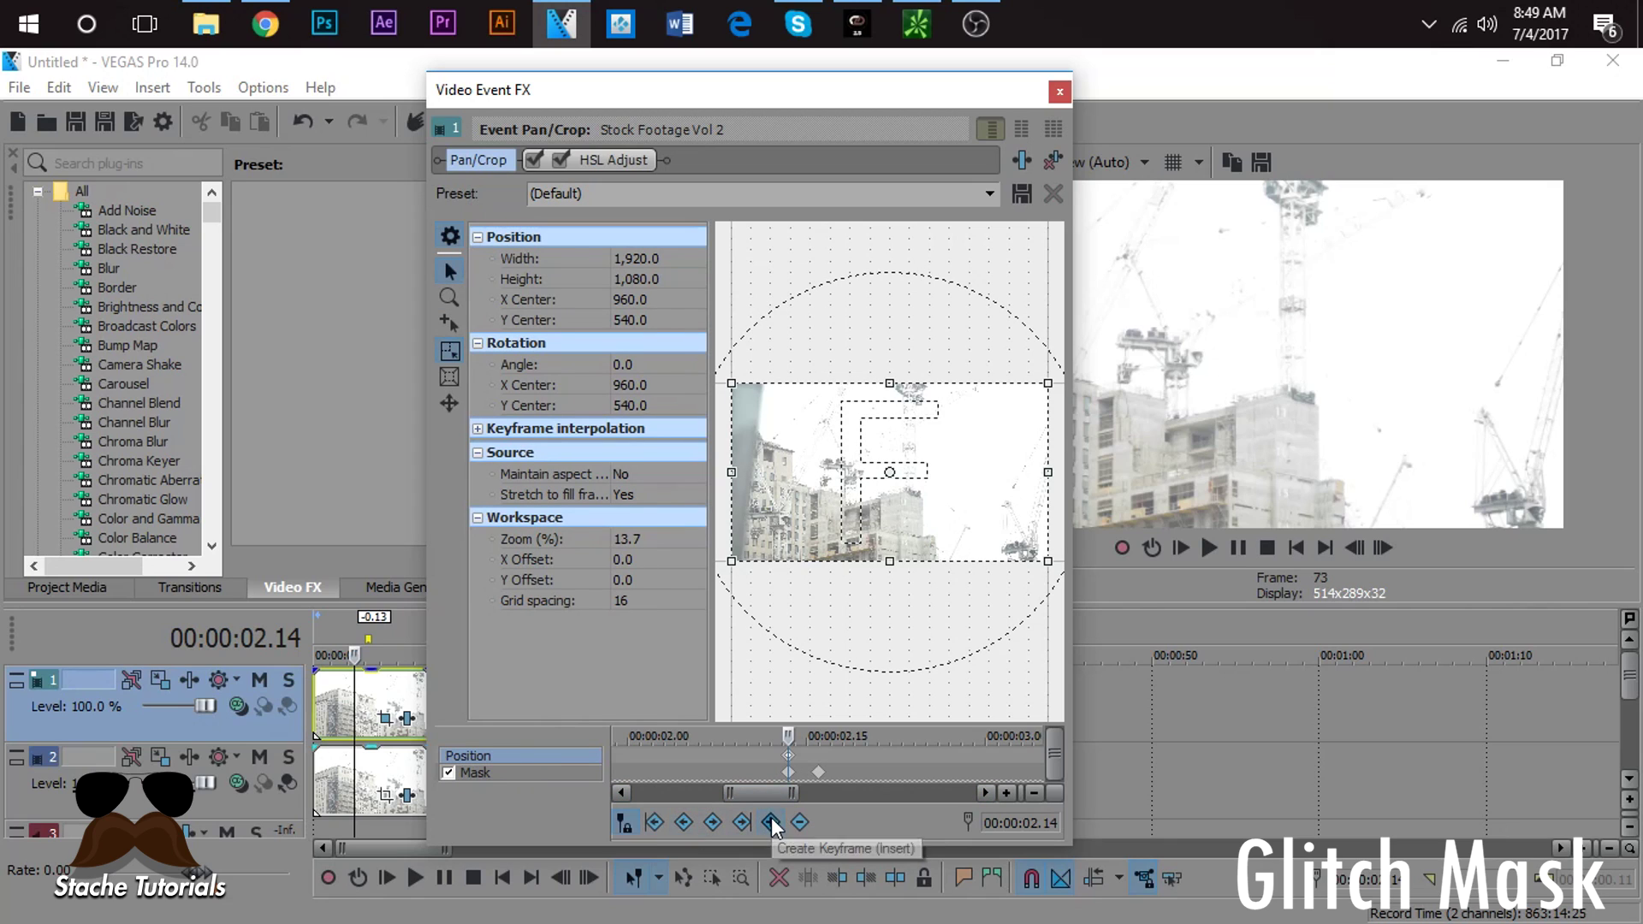
Step: At 00:00:02.16, reset the Pan/Crop position to the Default preset and shift the frame left to an X center of about 923.4
{"action": "left_click", "coordinate": [818, 750]}
{"action": "scroll", "coordinate": [882, 467], "scroll_direction": "down", "scroll_amount": 1}
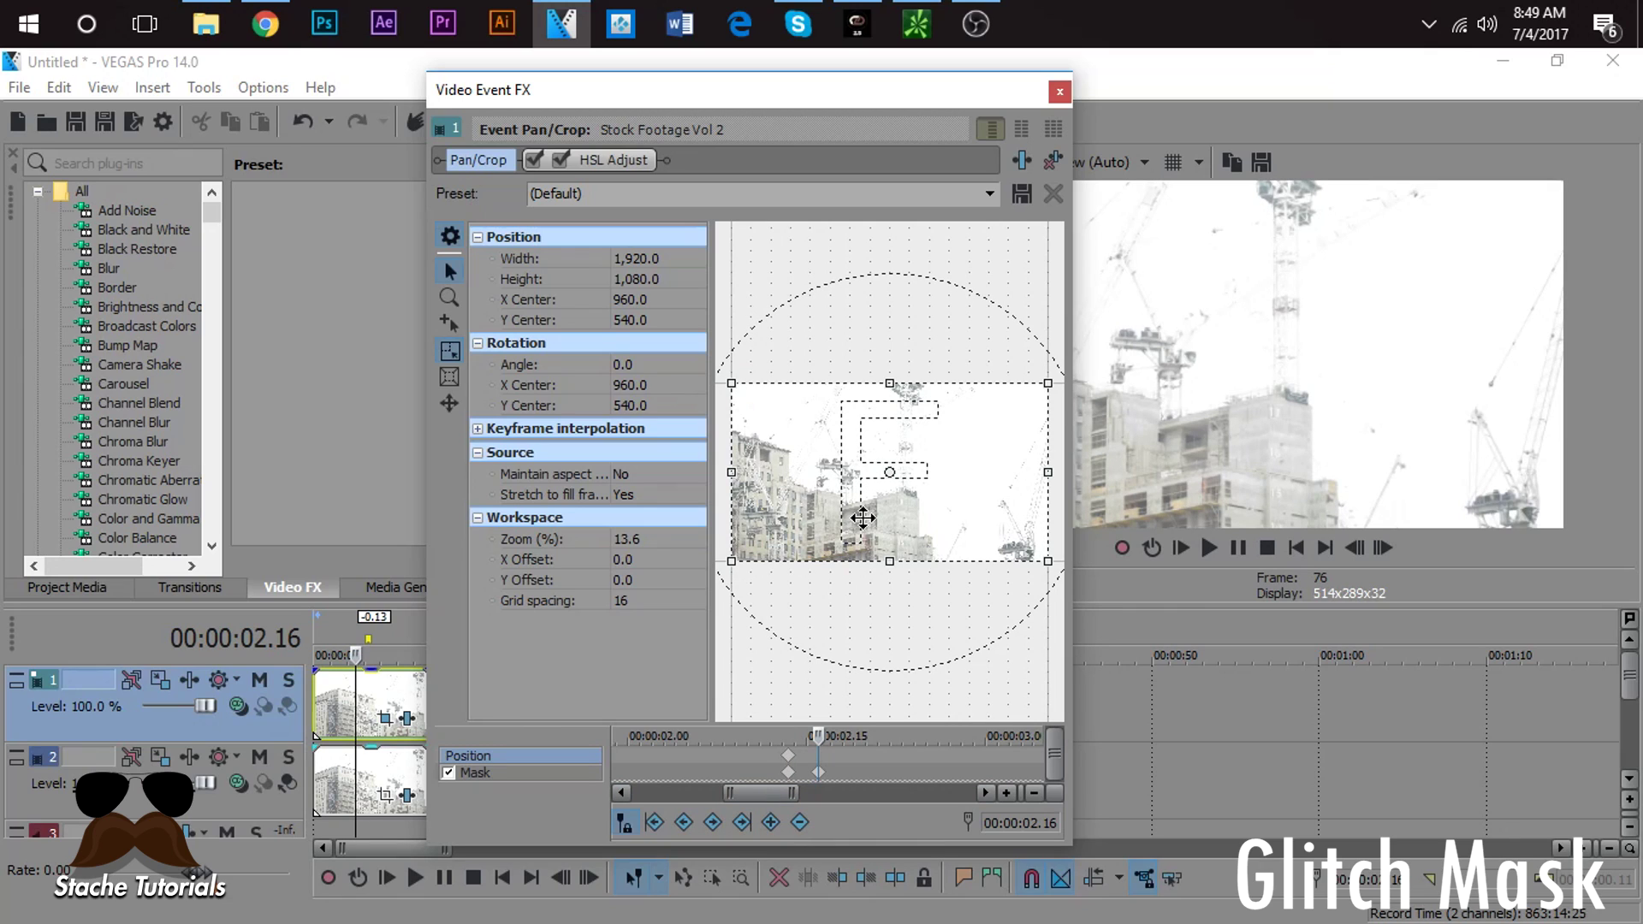
{"action": "left_click_drag", "start_coordinate": [862, 517], "coordinate": [859, 517]}
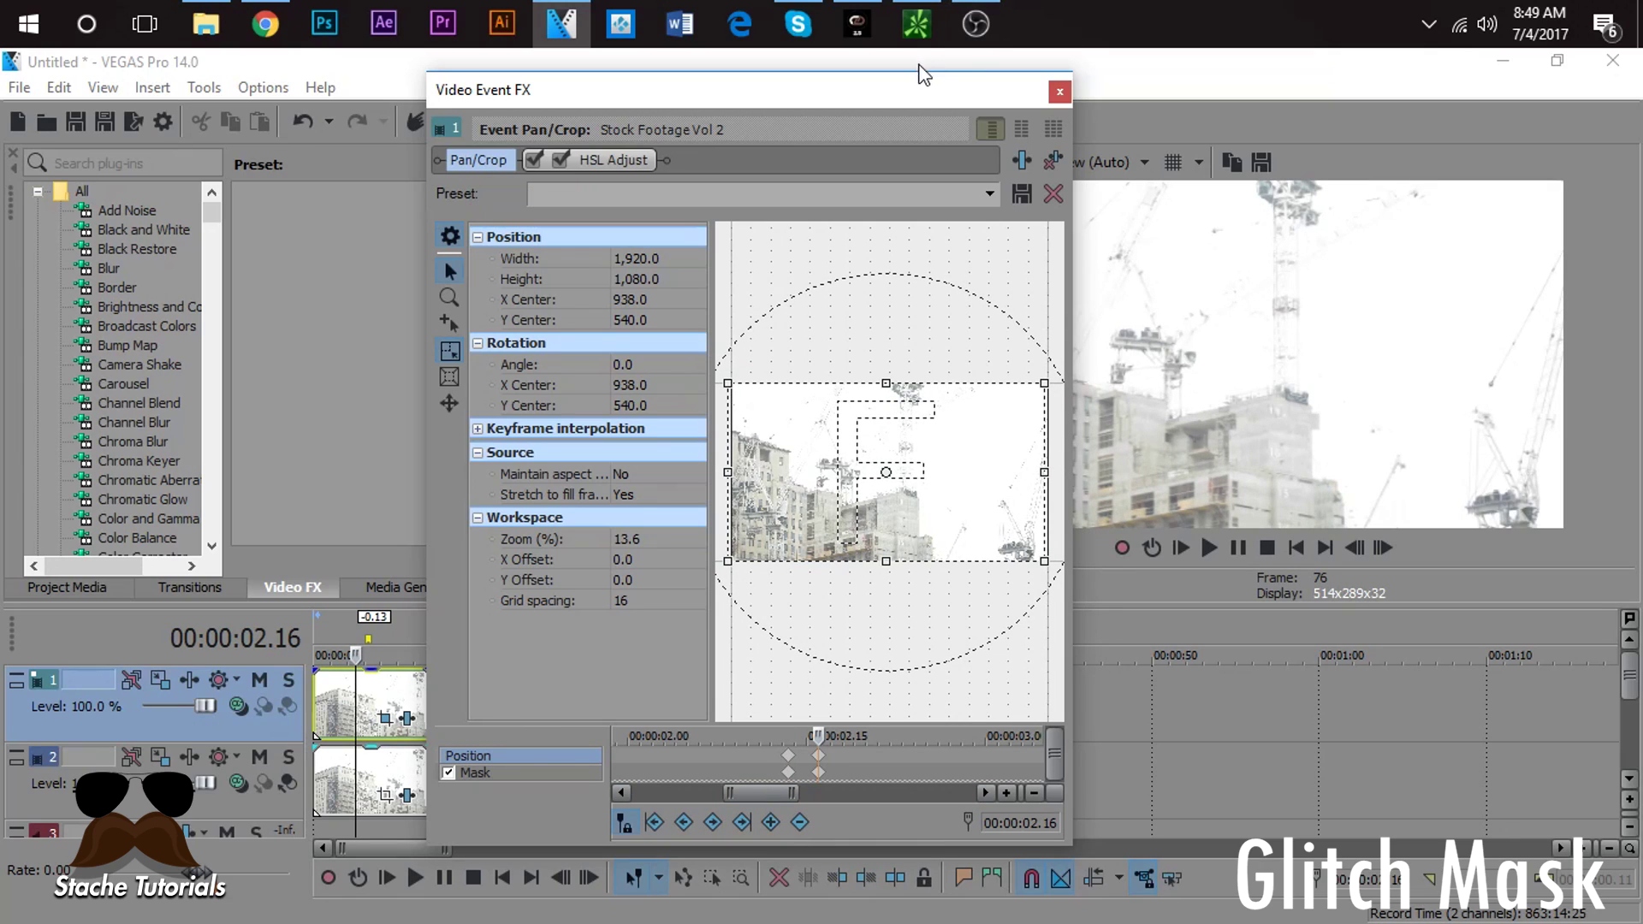
{"action": "left_click_drag", "start_coordinate": [883, 98], "coordinate": [678, 99]}
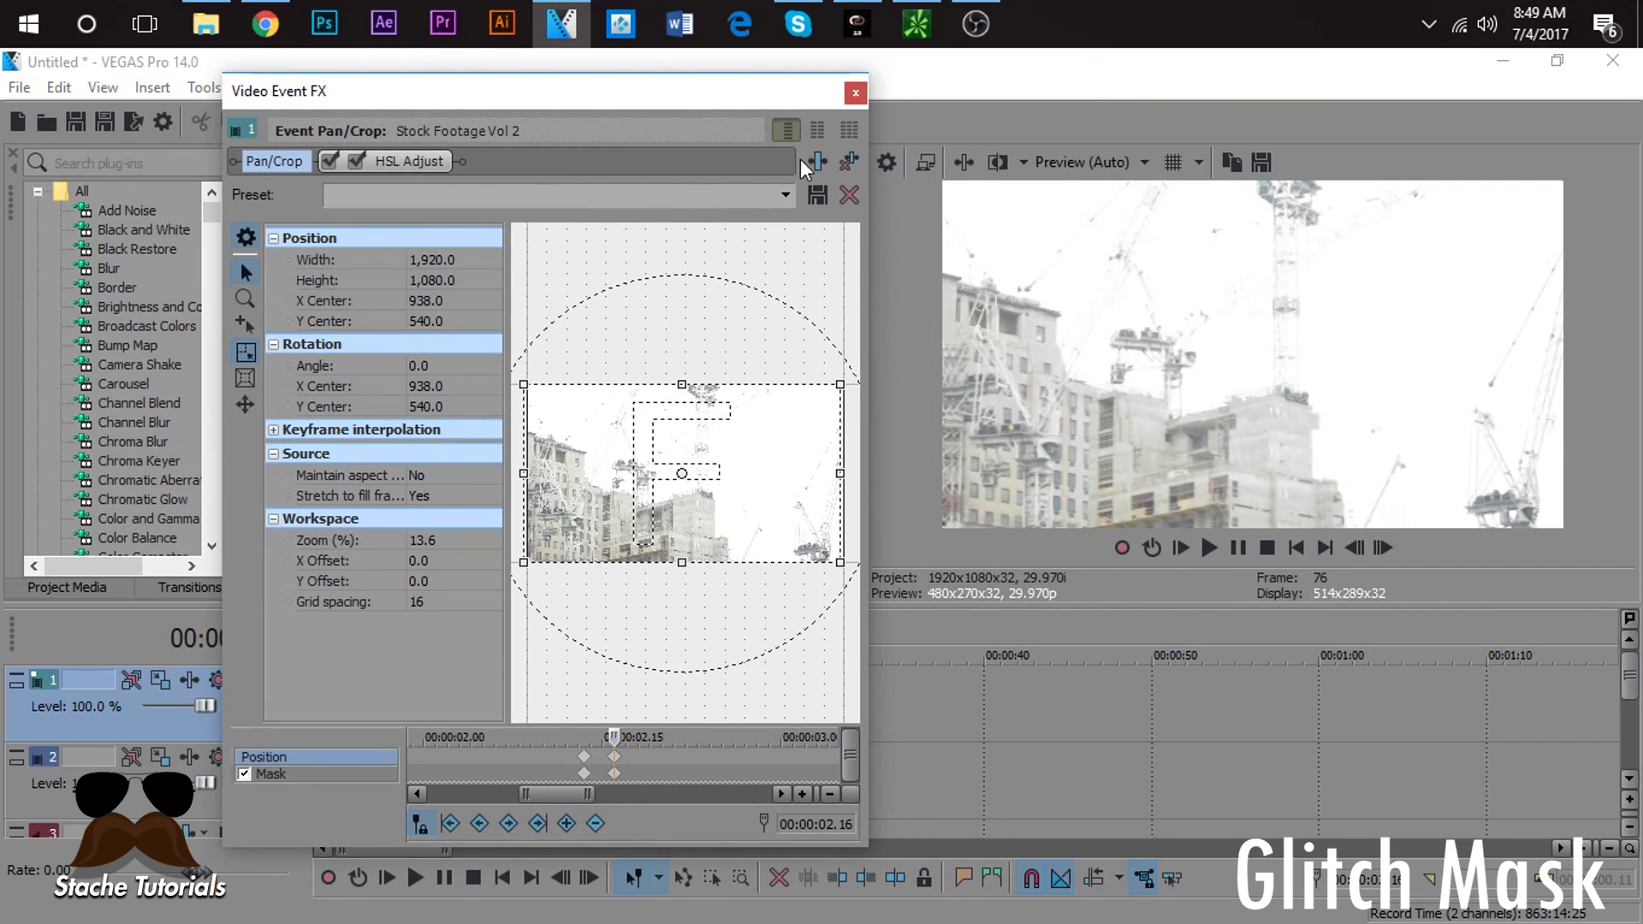
{"action": "left_click", "coordinate": [779, 195]}
{"action": "left_click", "coordinate": [774, 219]}
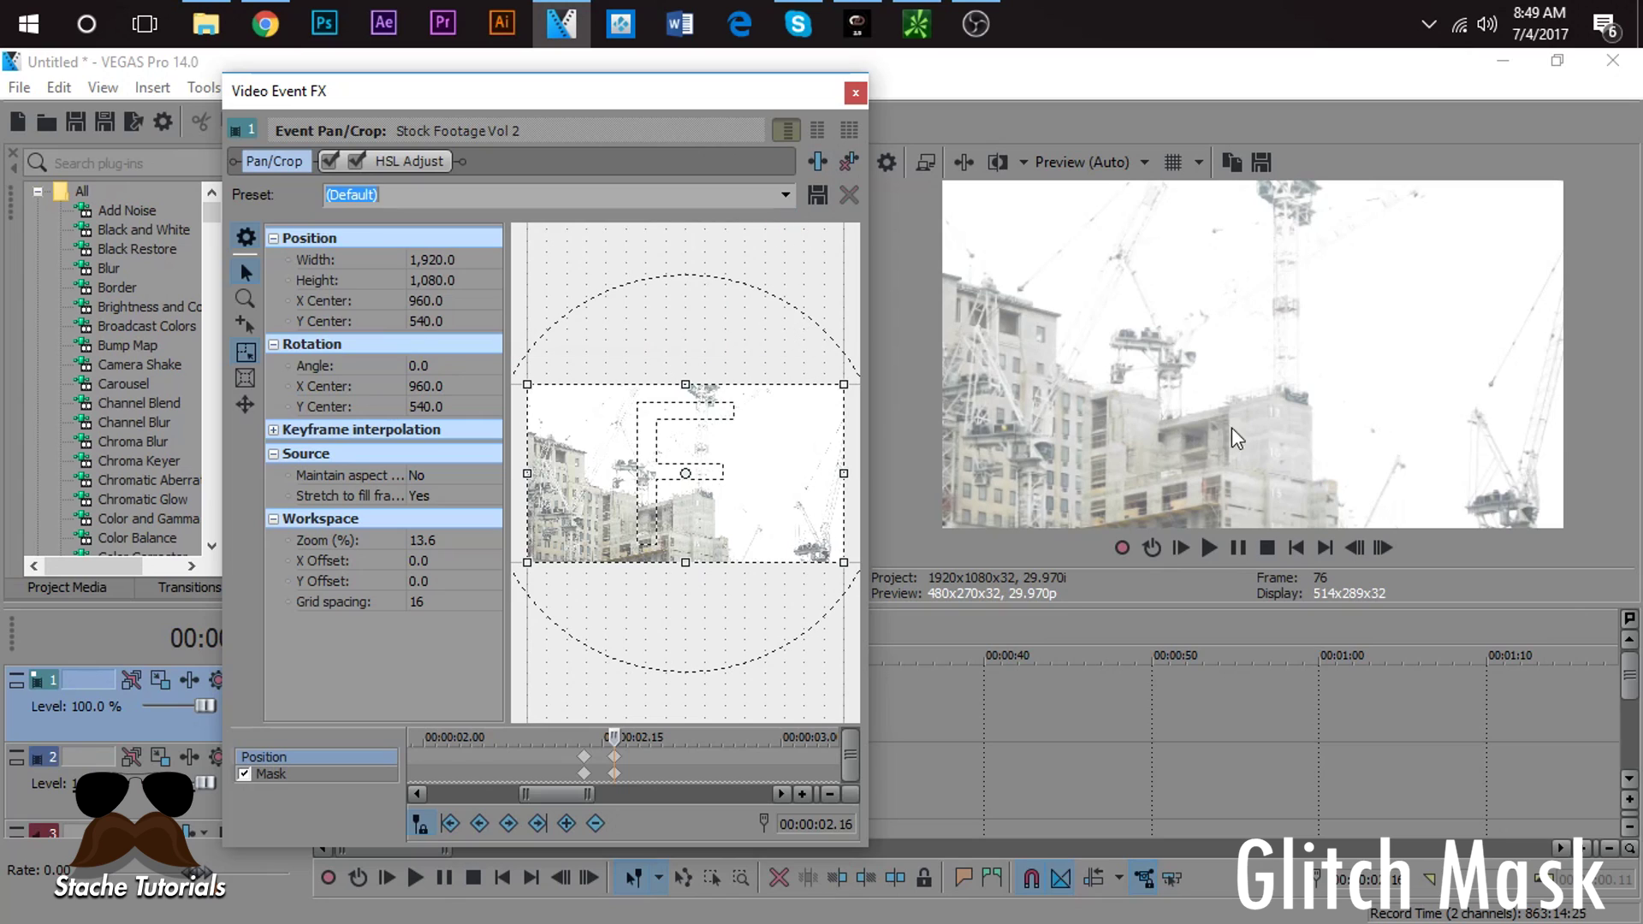
{"action": "left_click", "coordinate": [626, 508]}
{"action": "left_click_drag", "start_coordinate": [627, 509], "coordinate": [620, 508]}
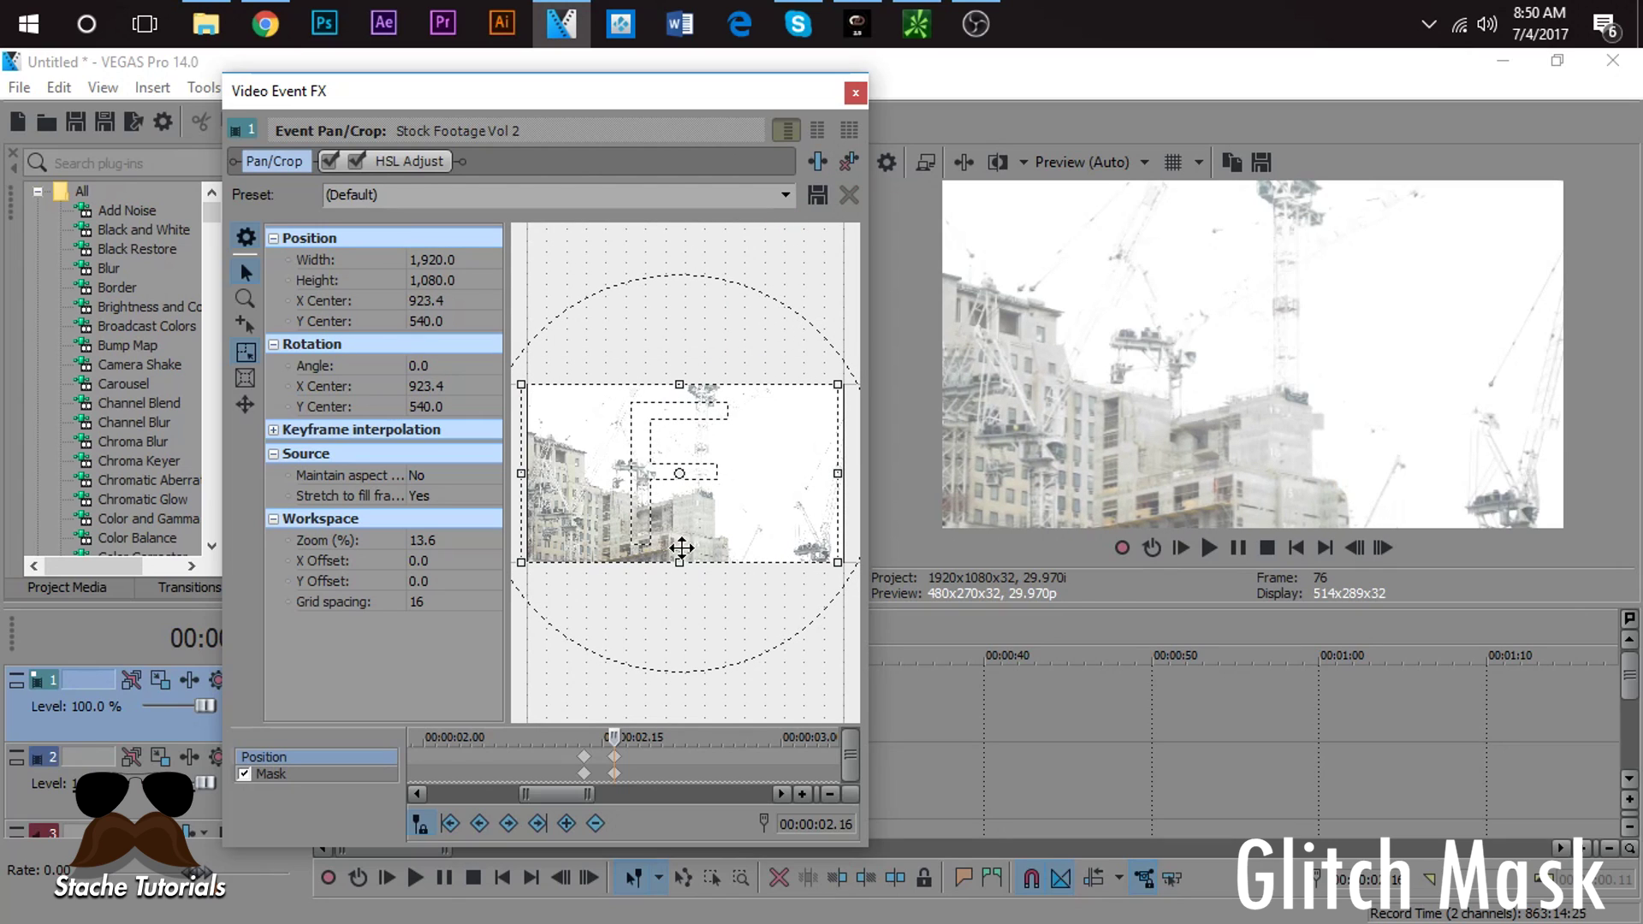
Step: Move the shifted Position keyframe one frame earlier, to 00:00:02.15
{"action": "left_click", "coordinate": [1392, 547]}
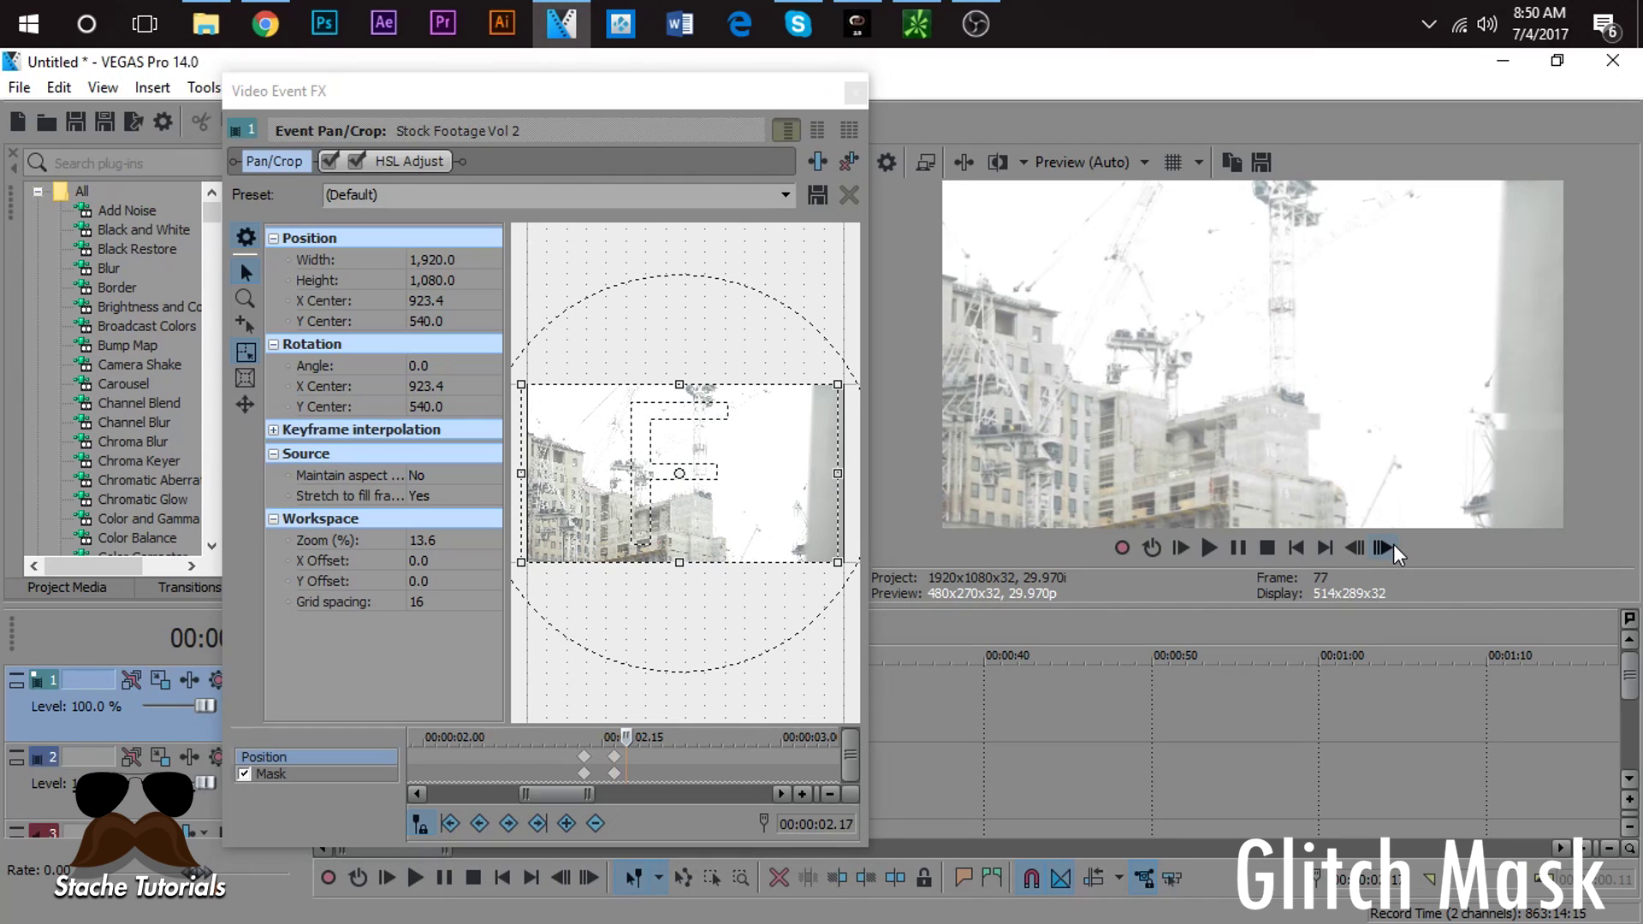
{"action": "left_click", "coordinate": [584, 756]}
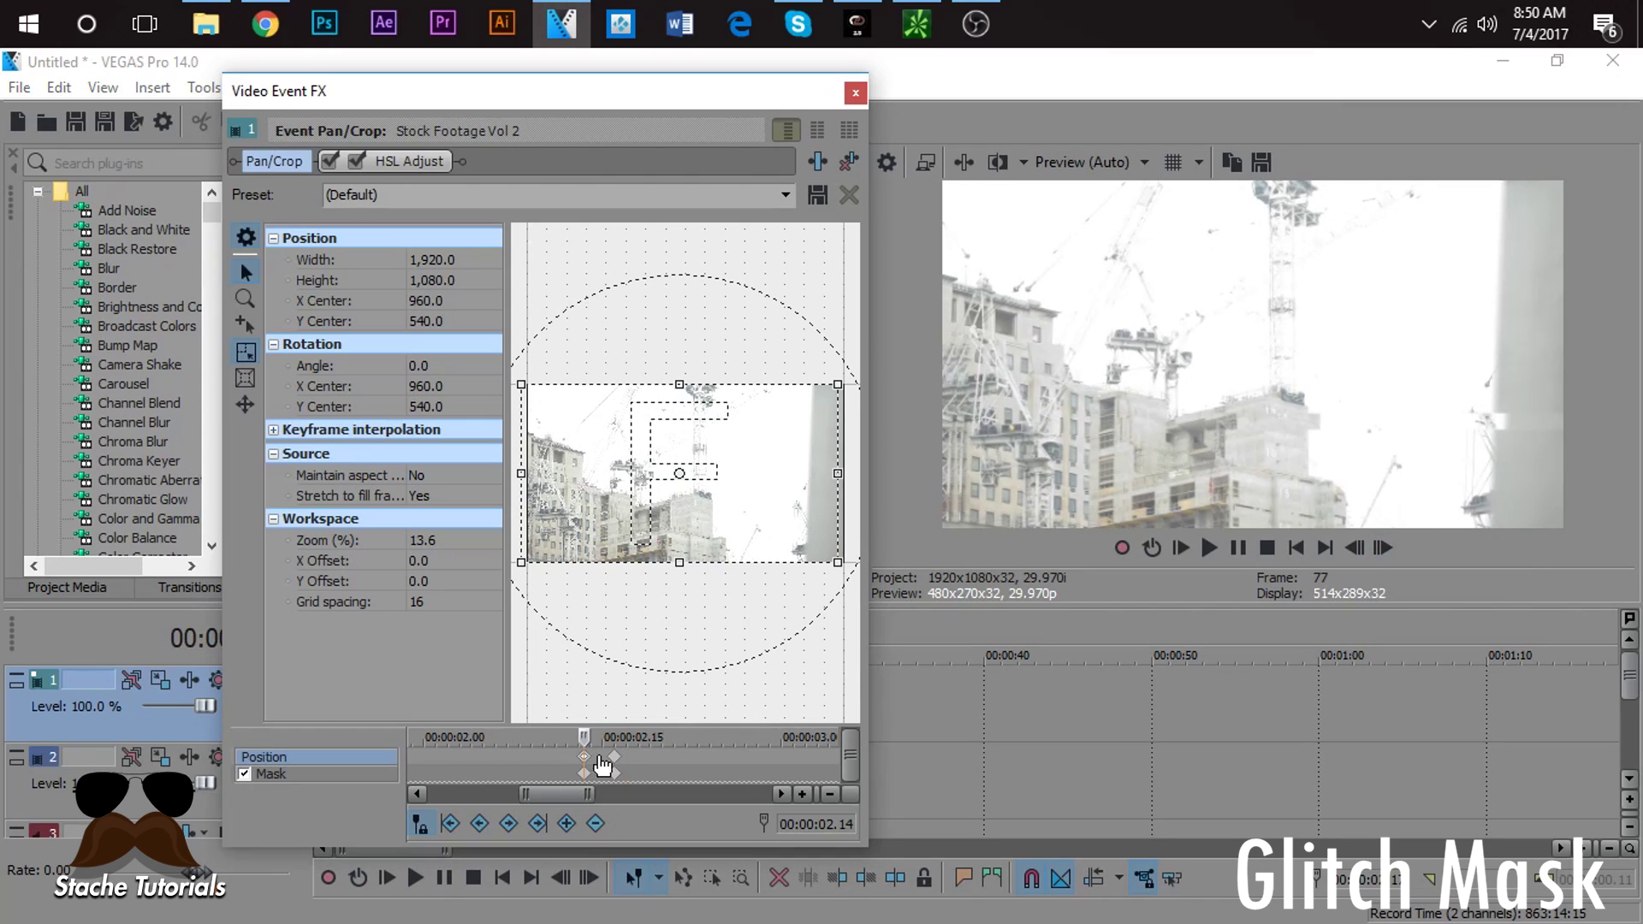
{"action": "left_click", "coordinate": [1388, 548]}
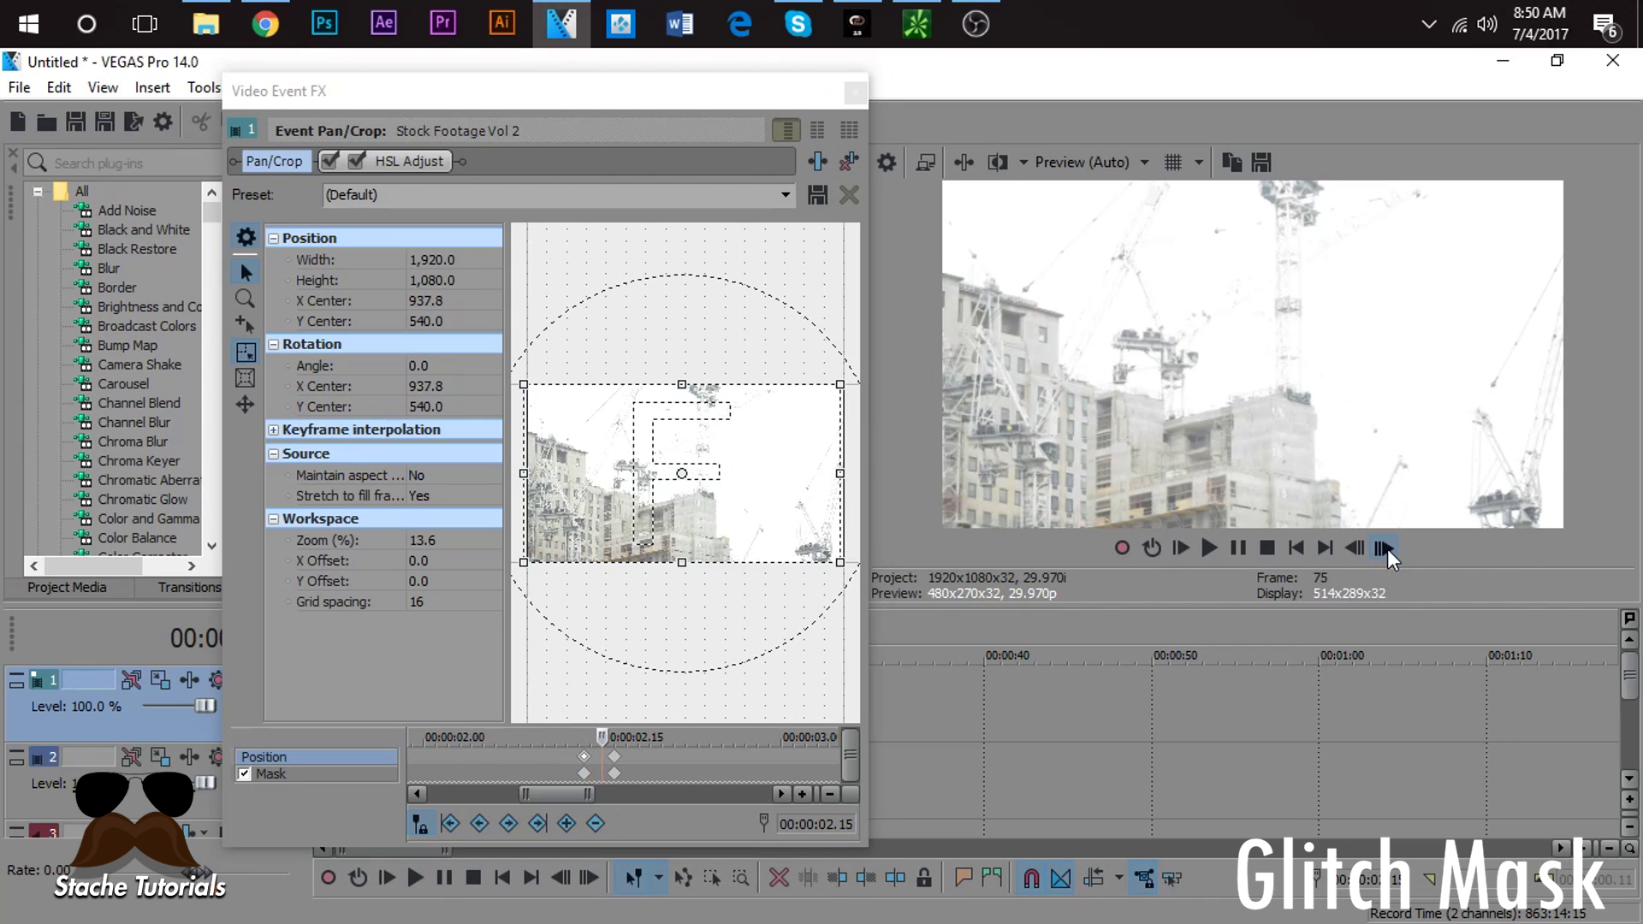
{"action": "left_click_drag", "start_coordinate": [613, 759], "coordinate": [603, 759]}
Step: Advance to 00:00:02.17 and apply the Default preset so the Position returns to the frame's center
{"action": "left_click", "coordinate": [1380, 549]}
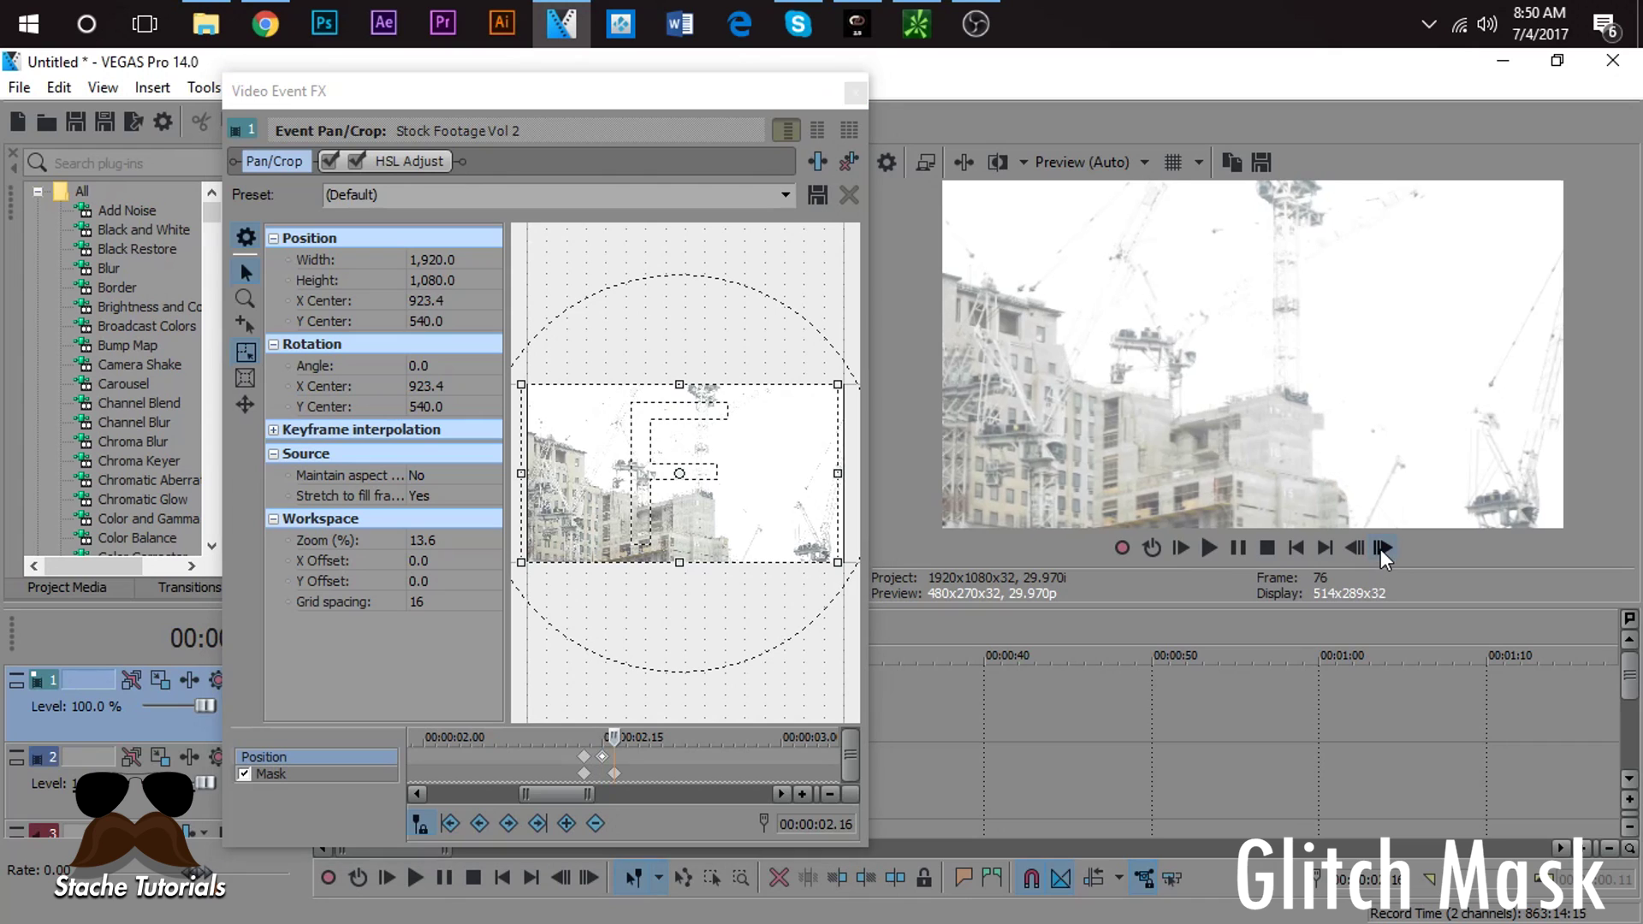
{"action": "left_click", "coordinate": [1381, 548]}
{"action": "left_click", "coordinate": [805, 203]}
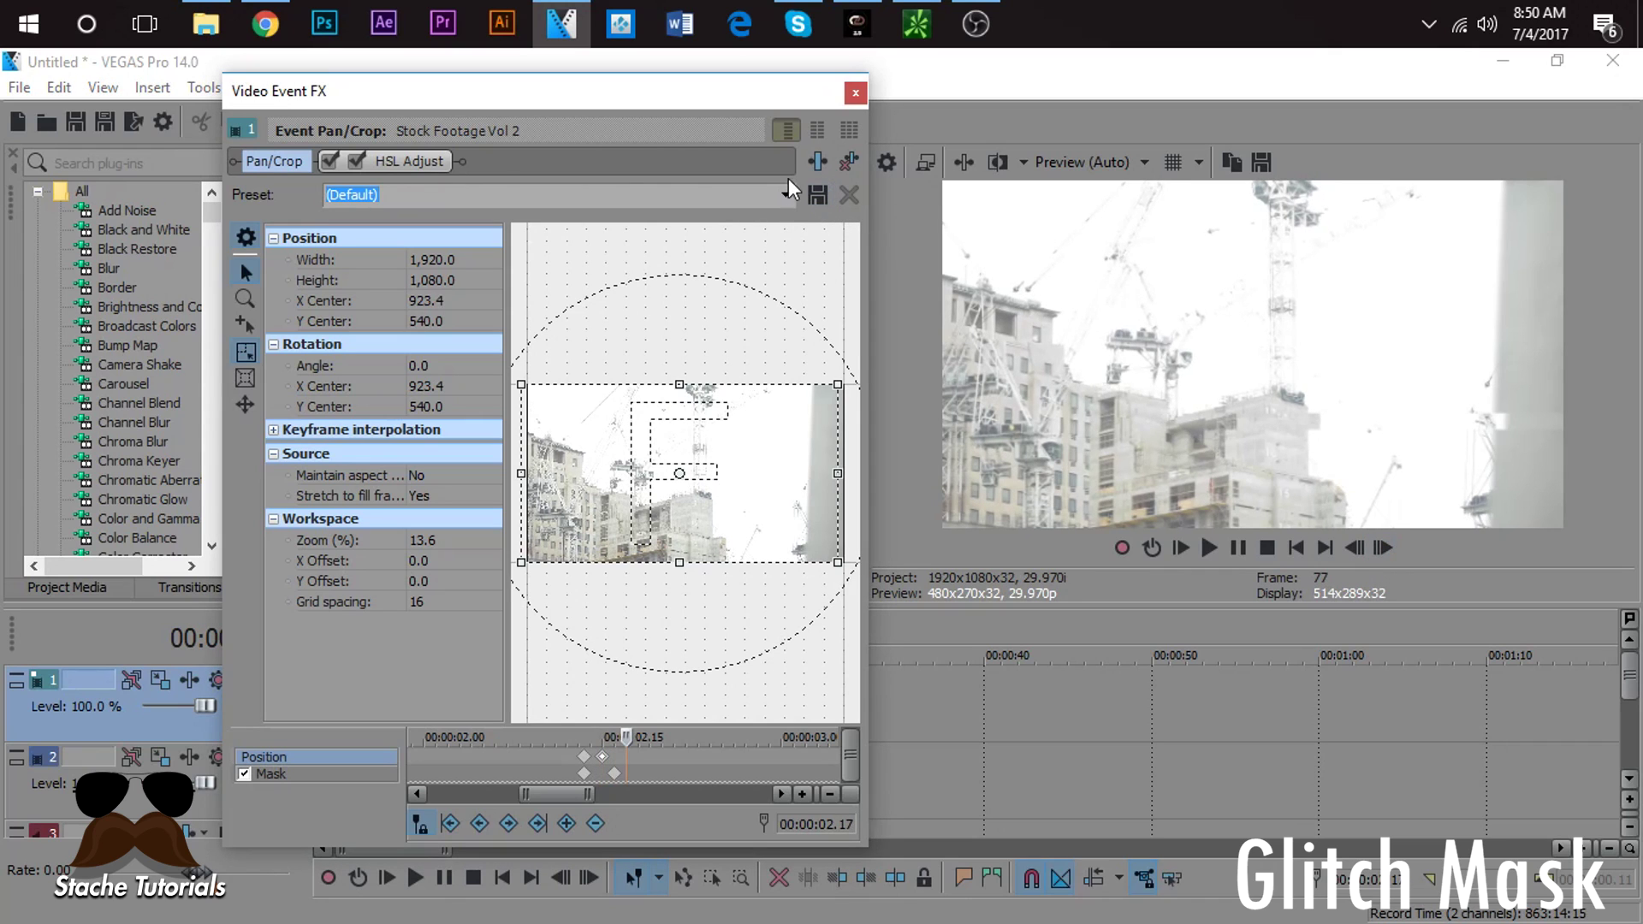
{"action": "left_click", "coordinate": [784, 194]}
{"action": "left_click", "coordinate": [772, 224]}
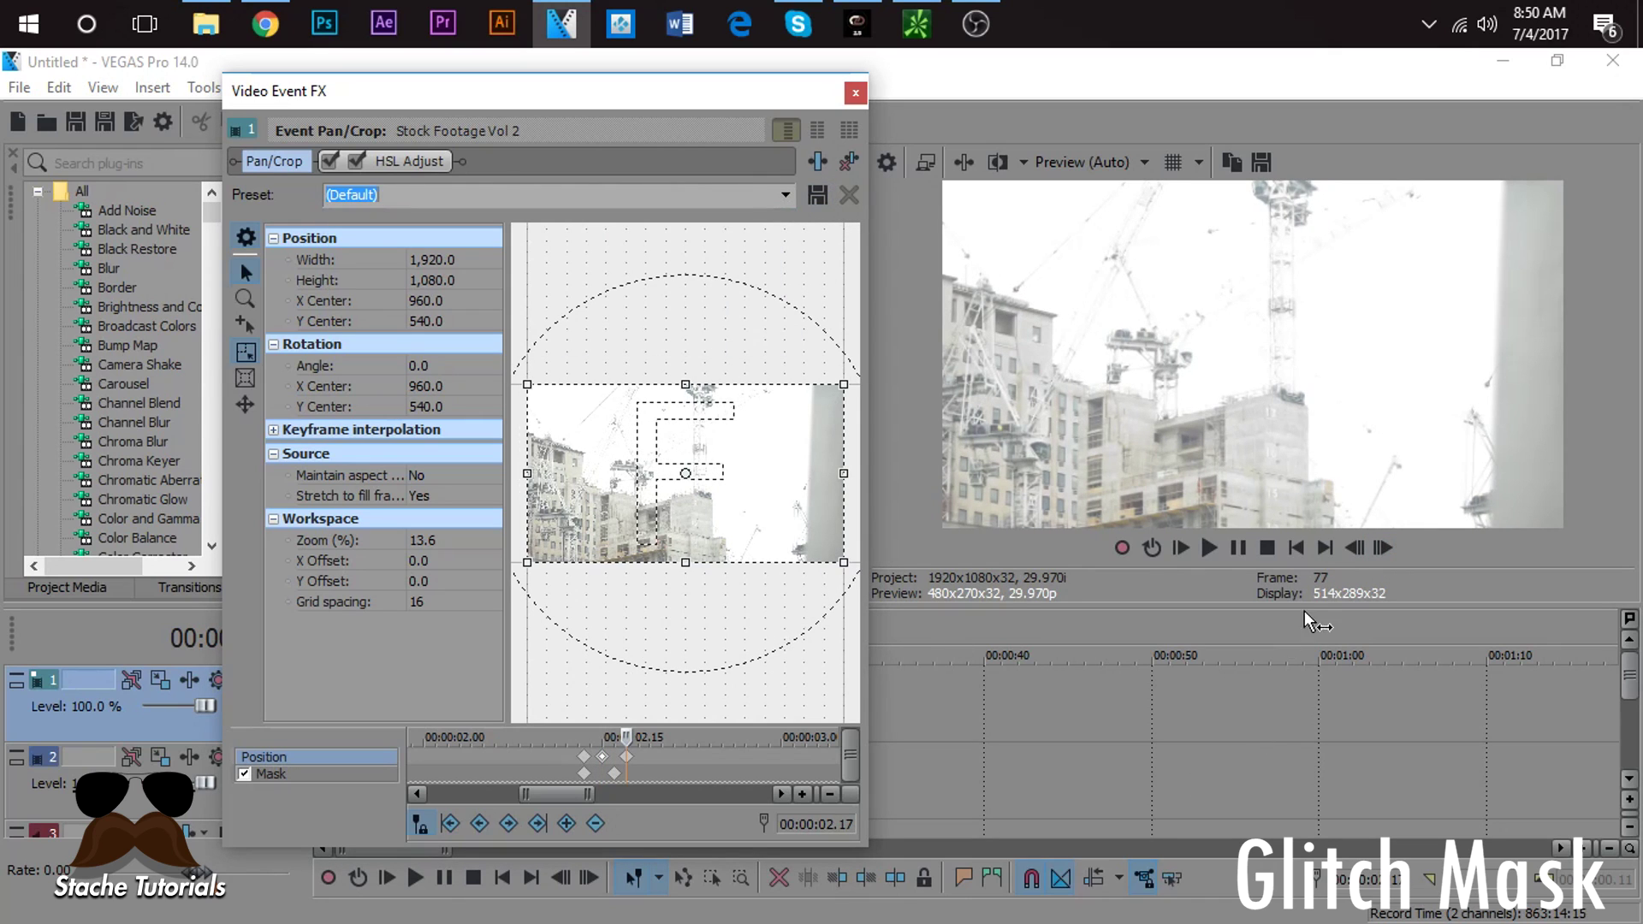
Step: At 00:00:02.19, nudge the Pan/Crop frame left to an X center of 938.0
{"action": "left_click", "coordinate": [1381, 548]}
{"action": "left_click", "coordinate": [1380, 547]}
{"action": "left_click", "coordinate": [734, 514]}
{"action": "key", "text": "Left"}
{"action": "key", "text": "Left"}
{"action": "key", "text": "Left"}
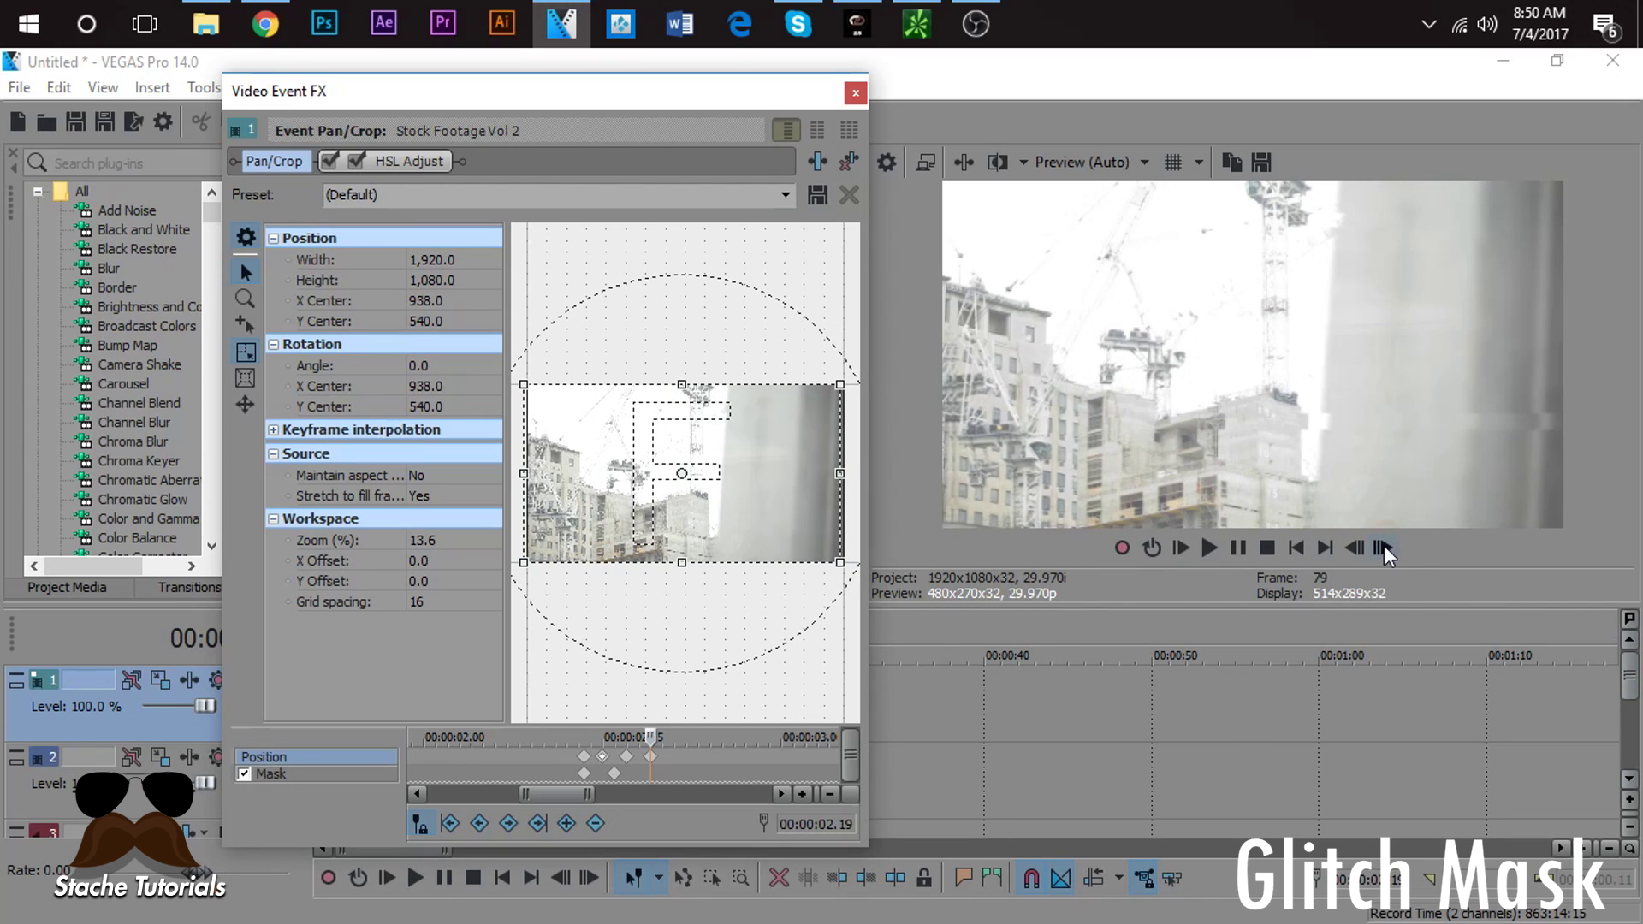
Step: Reset the Pan/Crop position to the Default preset at 00:00:02.21
{"action": "left_click", "coordinate": [1384, 546]}
{"action": "left_click", "coordinate": [1384, 546]}
{"action": "left_click", "coordinate": [784, 196]}
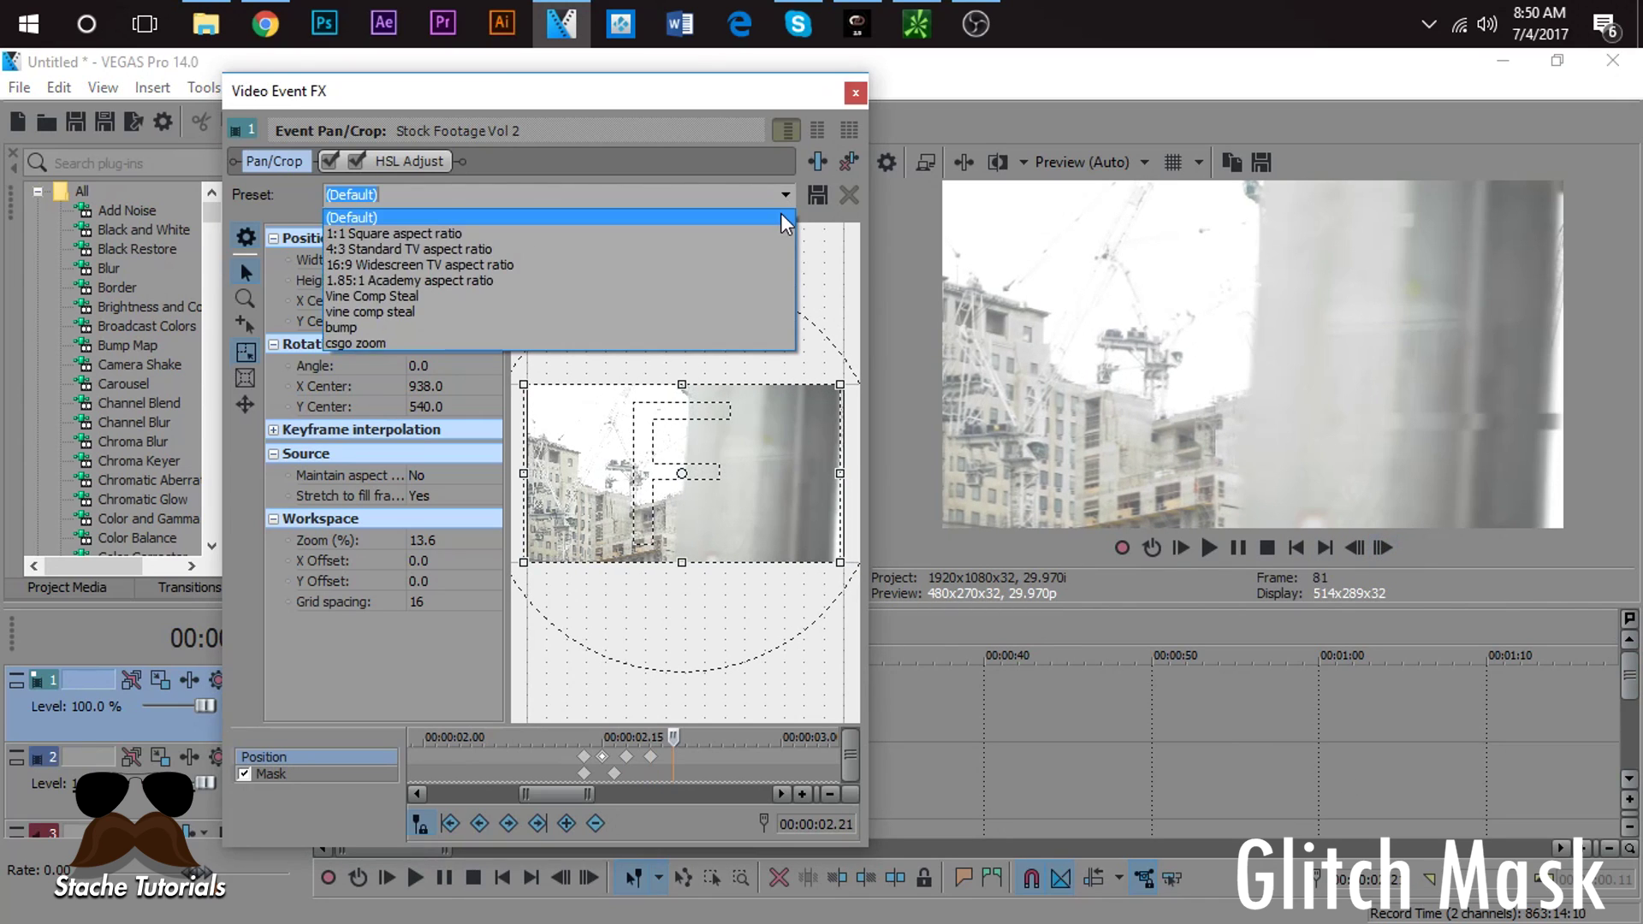
{"action": "left_click", "coordinate": [781, 214]}
Step: At 00:00:02.23, nudge the Pan/Crop frame right and down to an X center of 989.3 and a Y center of 554.7
{"action": "left_click", "coordinate": [1384, 546]}
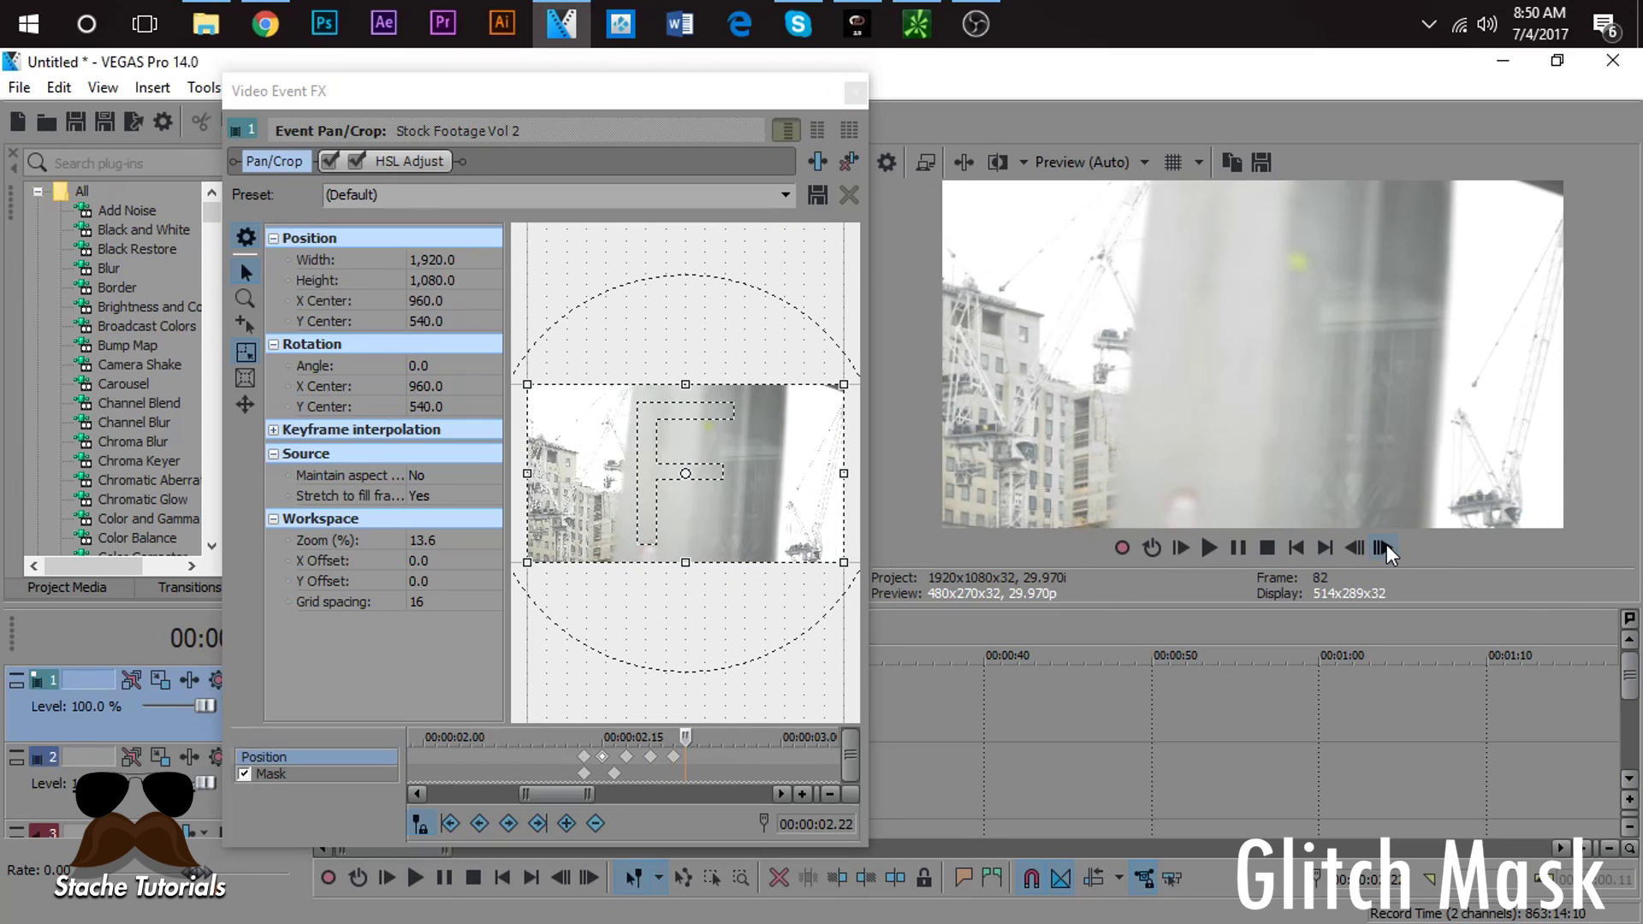
{"action": "left_click", "coordinate": [1384, 546]}
{"action": "left_click", "coordinate": [645, 505]}
{"action": "key", "text": "Up"}
{"action": "key", "text": "Up"}
{"action": "key", "text": "Up"}
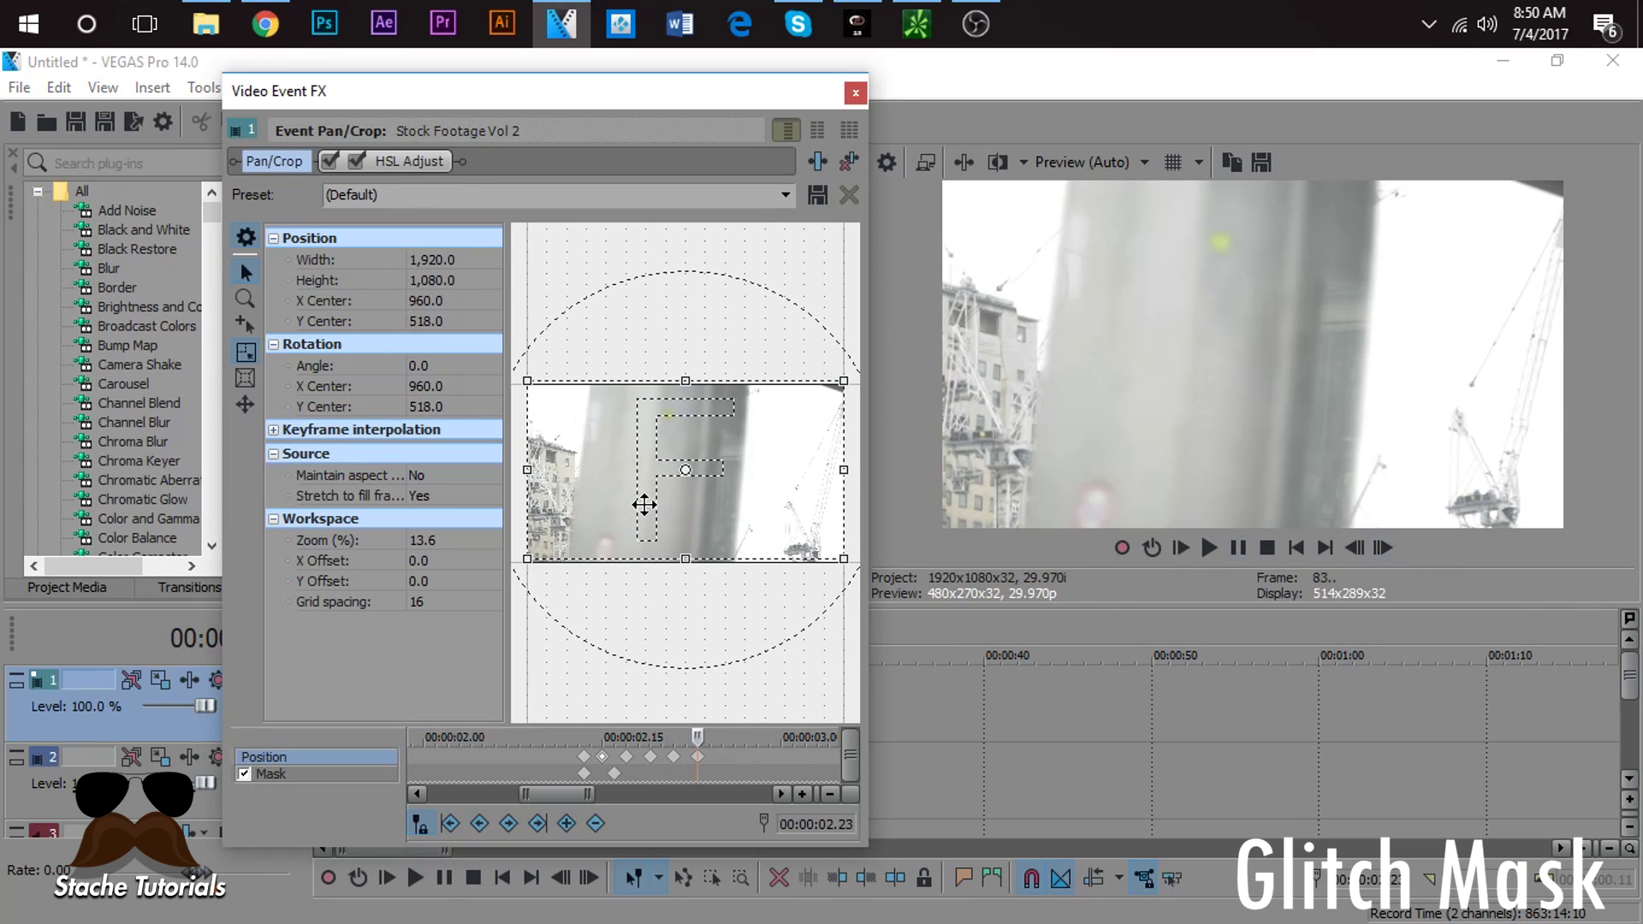
{"action": "key", "text": "Down"}
{"action": "key", "text": "Down"}
{"action": "key", "text": "Down"}
{"action": "key", "text": "Down"}
{"action": "key", "text": "Down"}
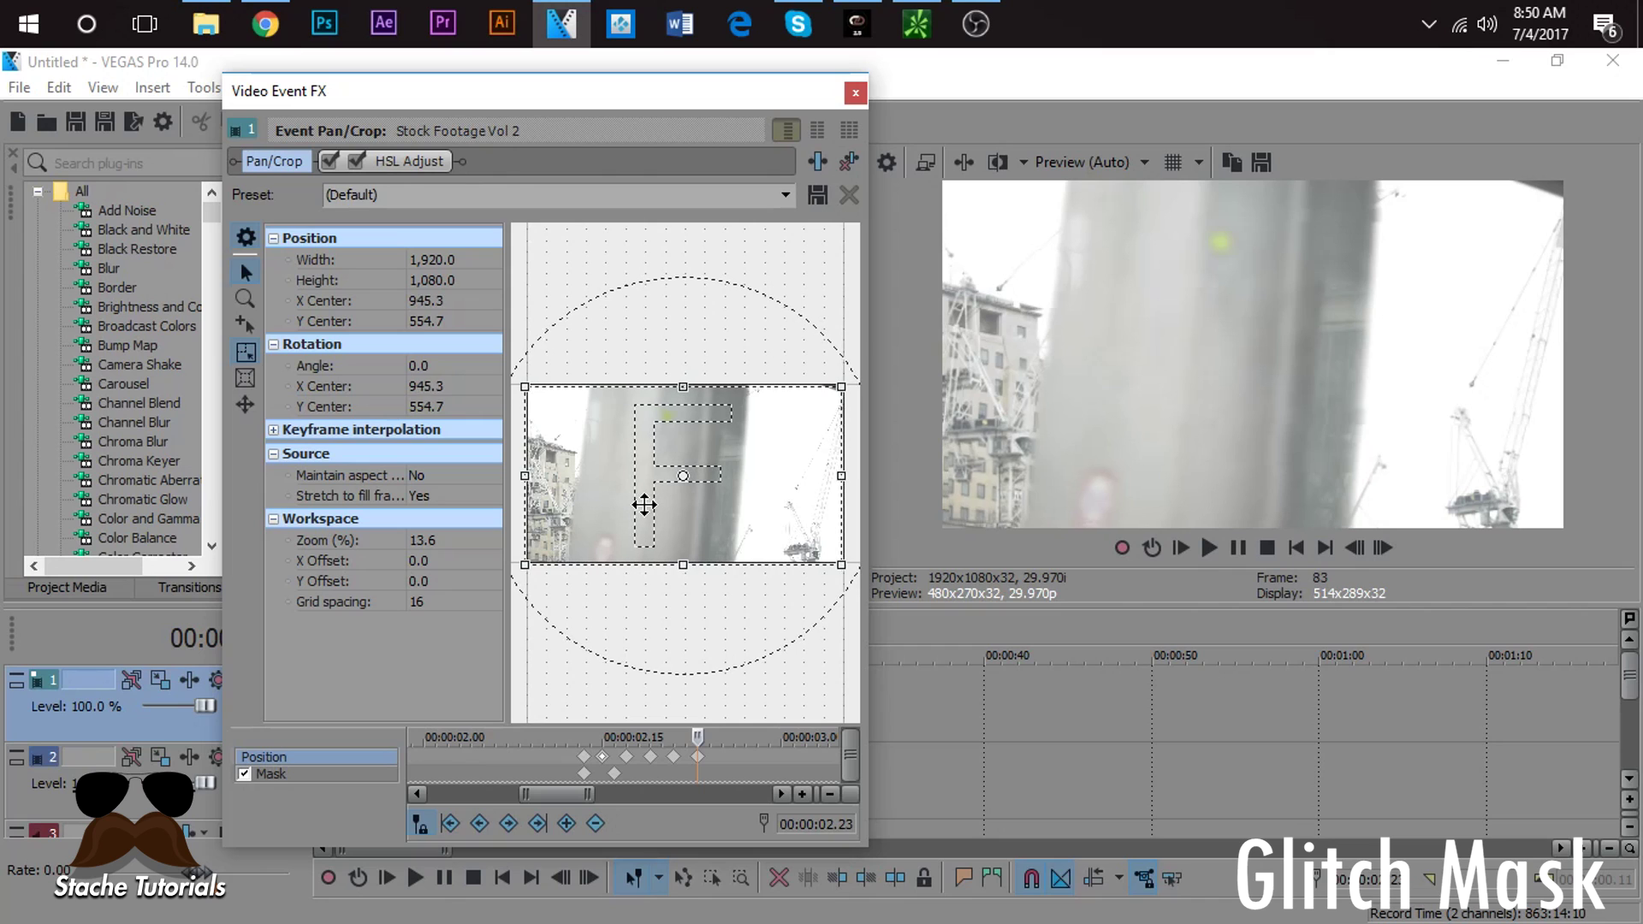
{"action": "key", "text": "Right"}
{"action": "key", "text": "Right"}
{"action": "key", "text": "Right"}
{"action": "key", "text": "Right"}
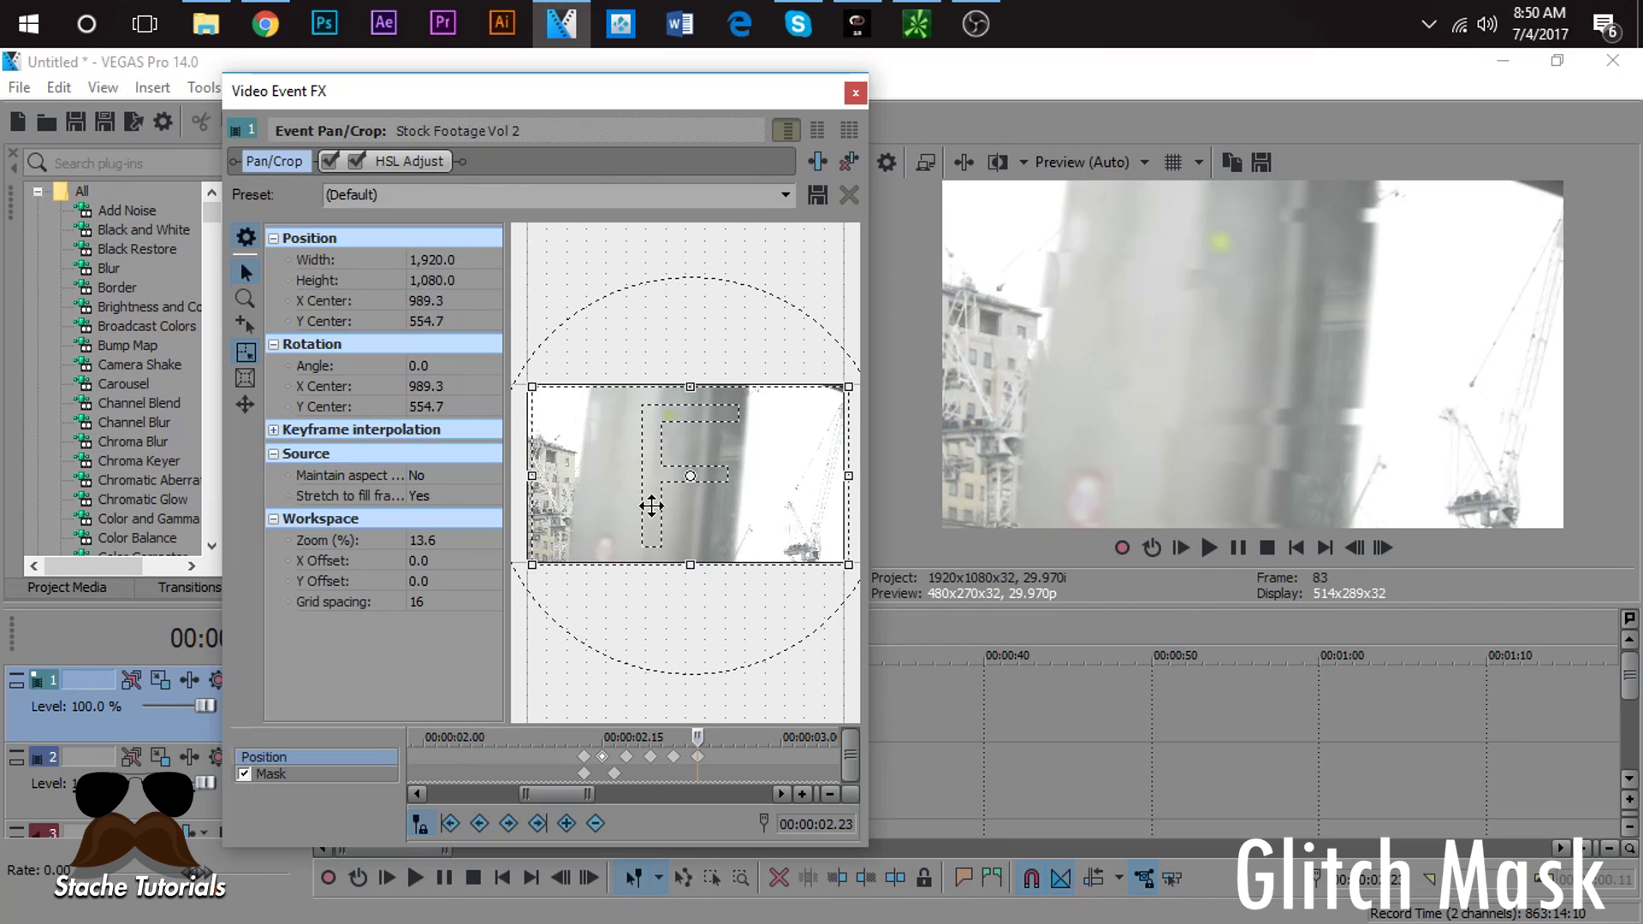
Step: Restore the Default Pan/Crop position at 00:00:02.25 and close the event's effect settings
{"action": "left_click", "coordinate": [1383, 548]}
{"action": "left_click", "coordinate": [1383, 548]}
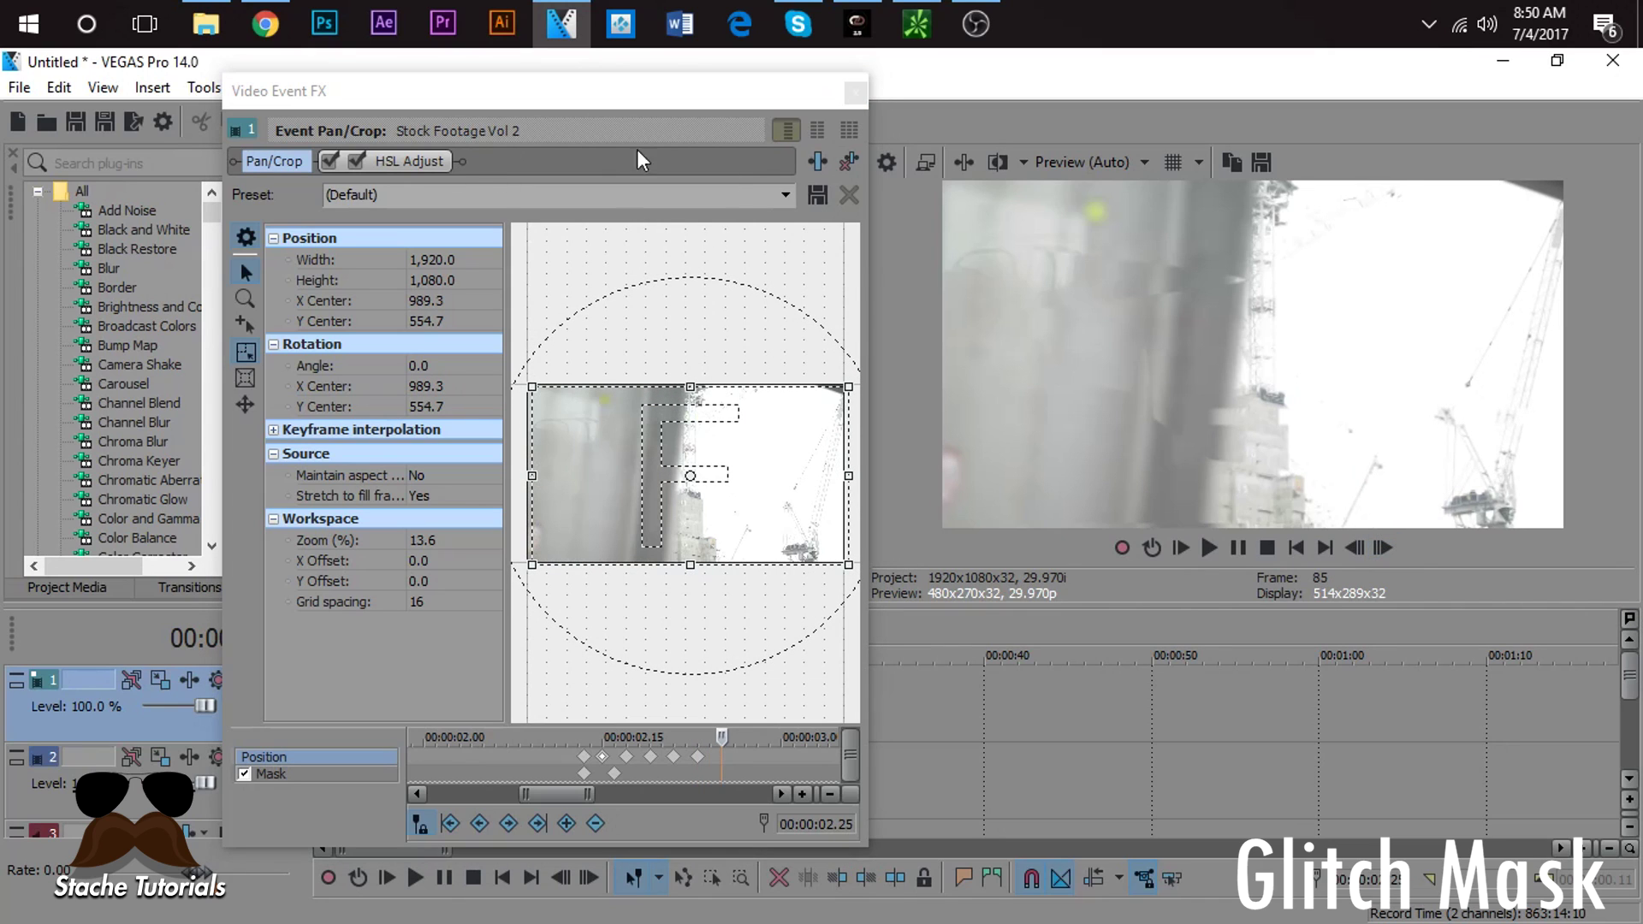
{"action": "left_click", "coordinate": [785, 194]}
{"action": "left_click", "coordinate": [770, 214]}
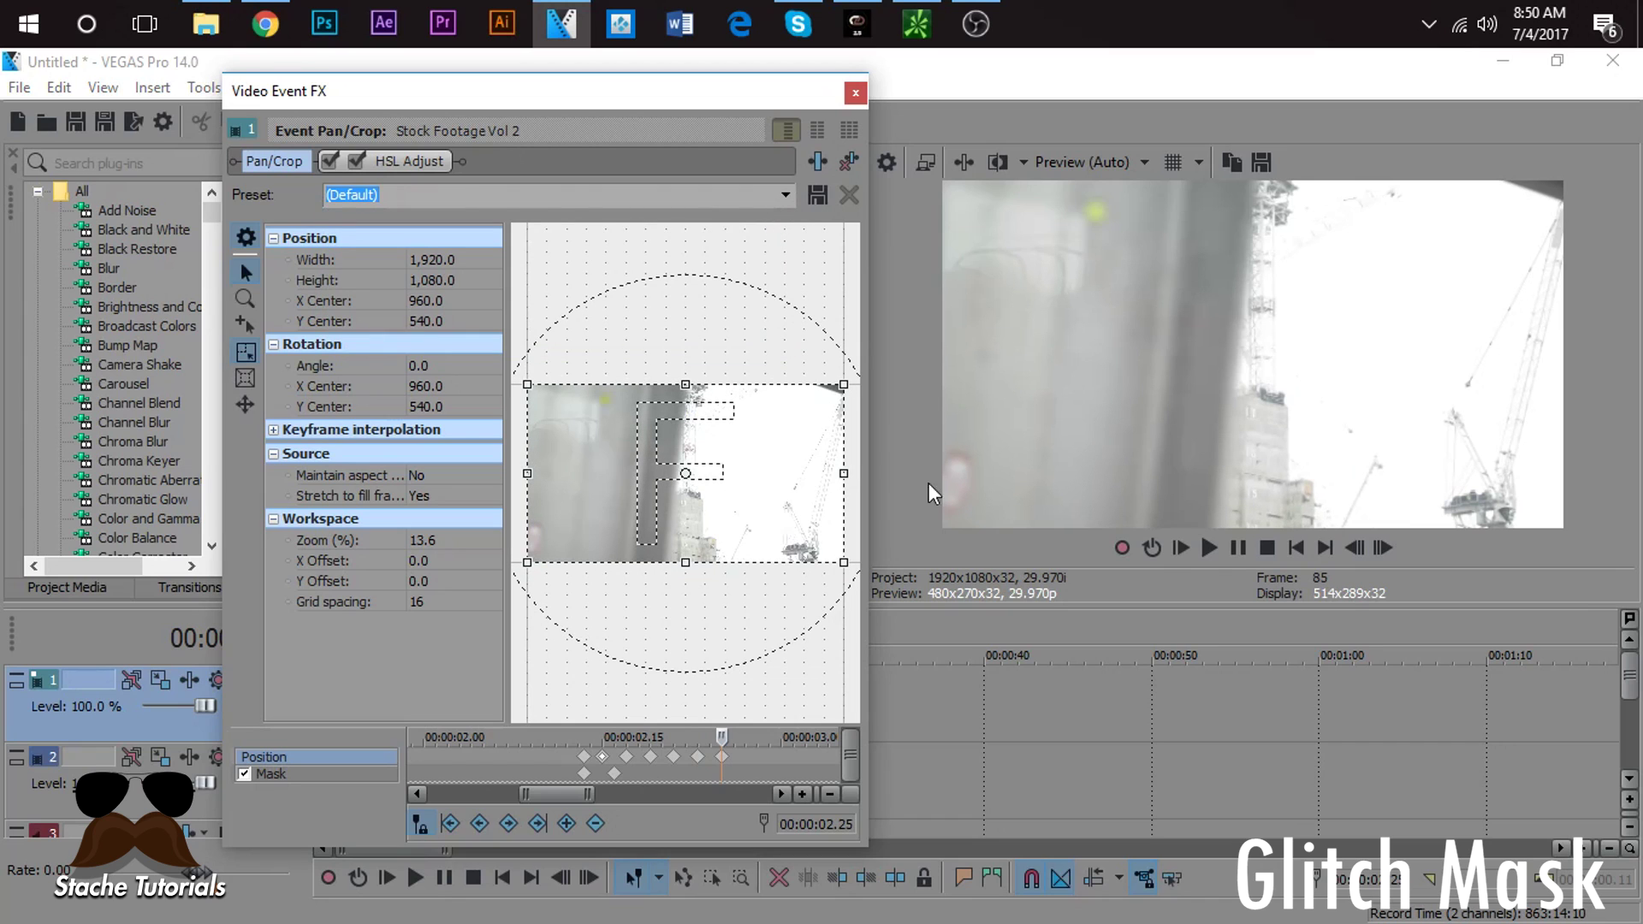
{"action": "left_click", "coordinate": [855, 92]}
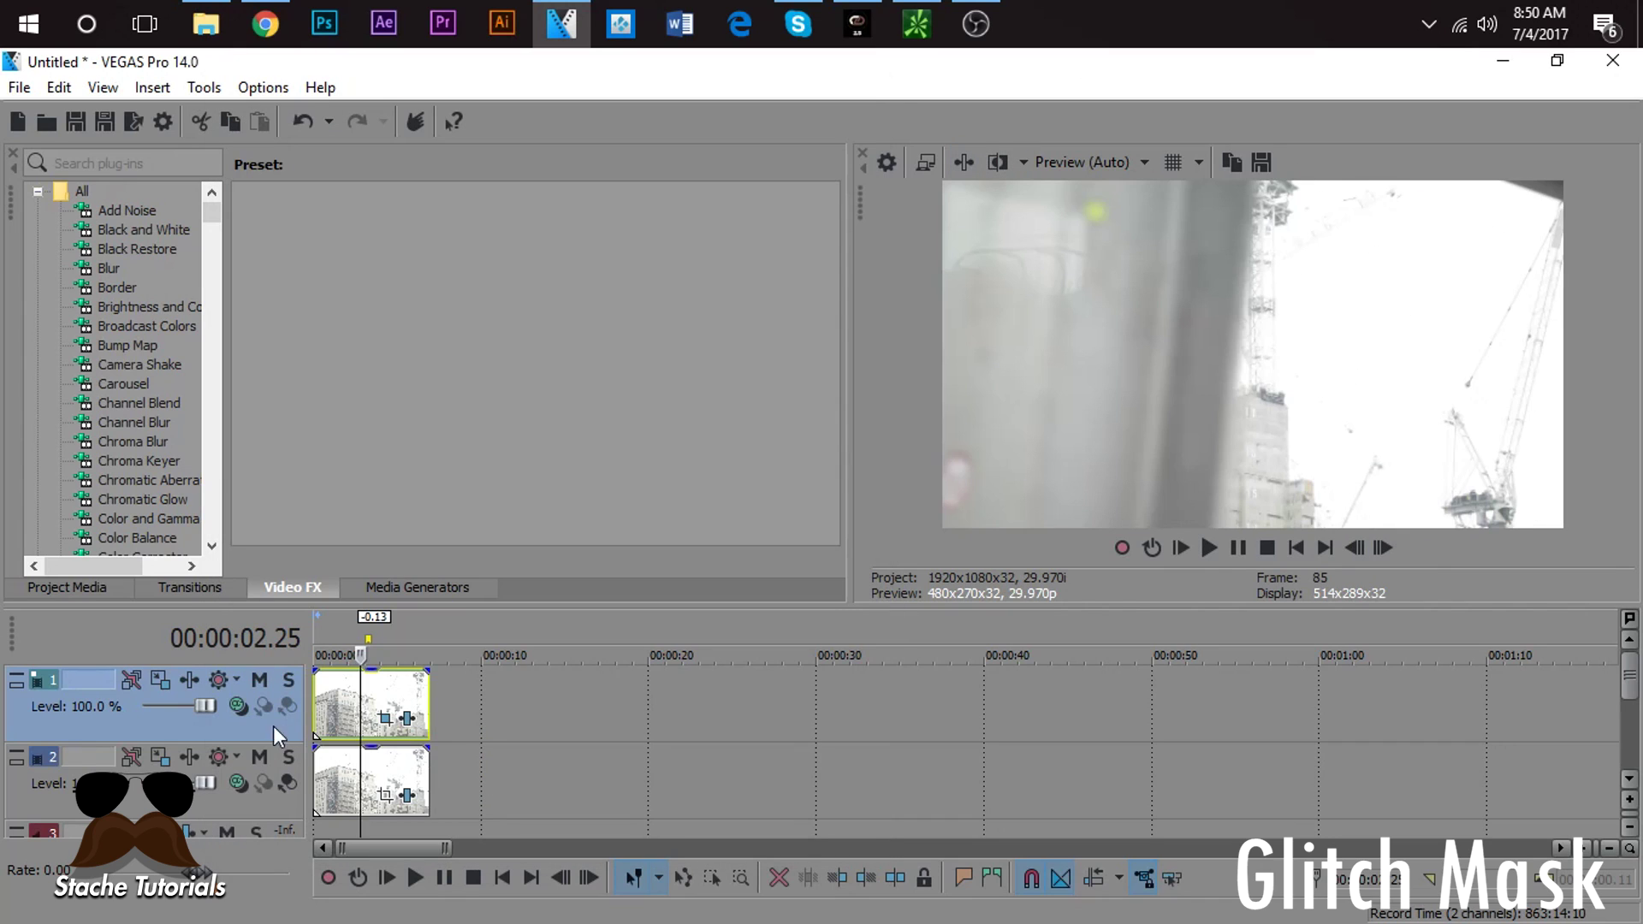
Step: Mark a loop region from 00:00:02.12 to about 00:00:03.13 and play it several times to check the glitch movement
{"action": "scroll", "coordinate": [326, 638], "scroll_direction": "up", "scroll_amount": 5}
{"action": "left_click_drag", "start_coordinate": [838, 638], "coordinate": [1110, 634]}
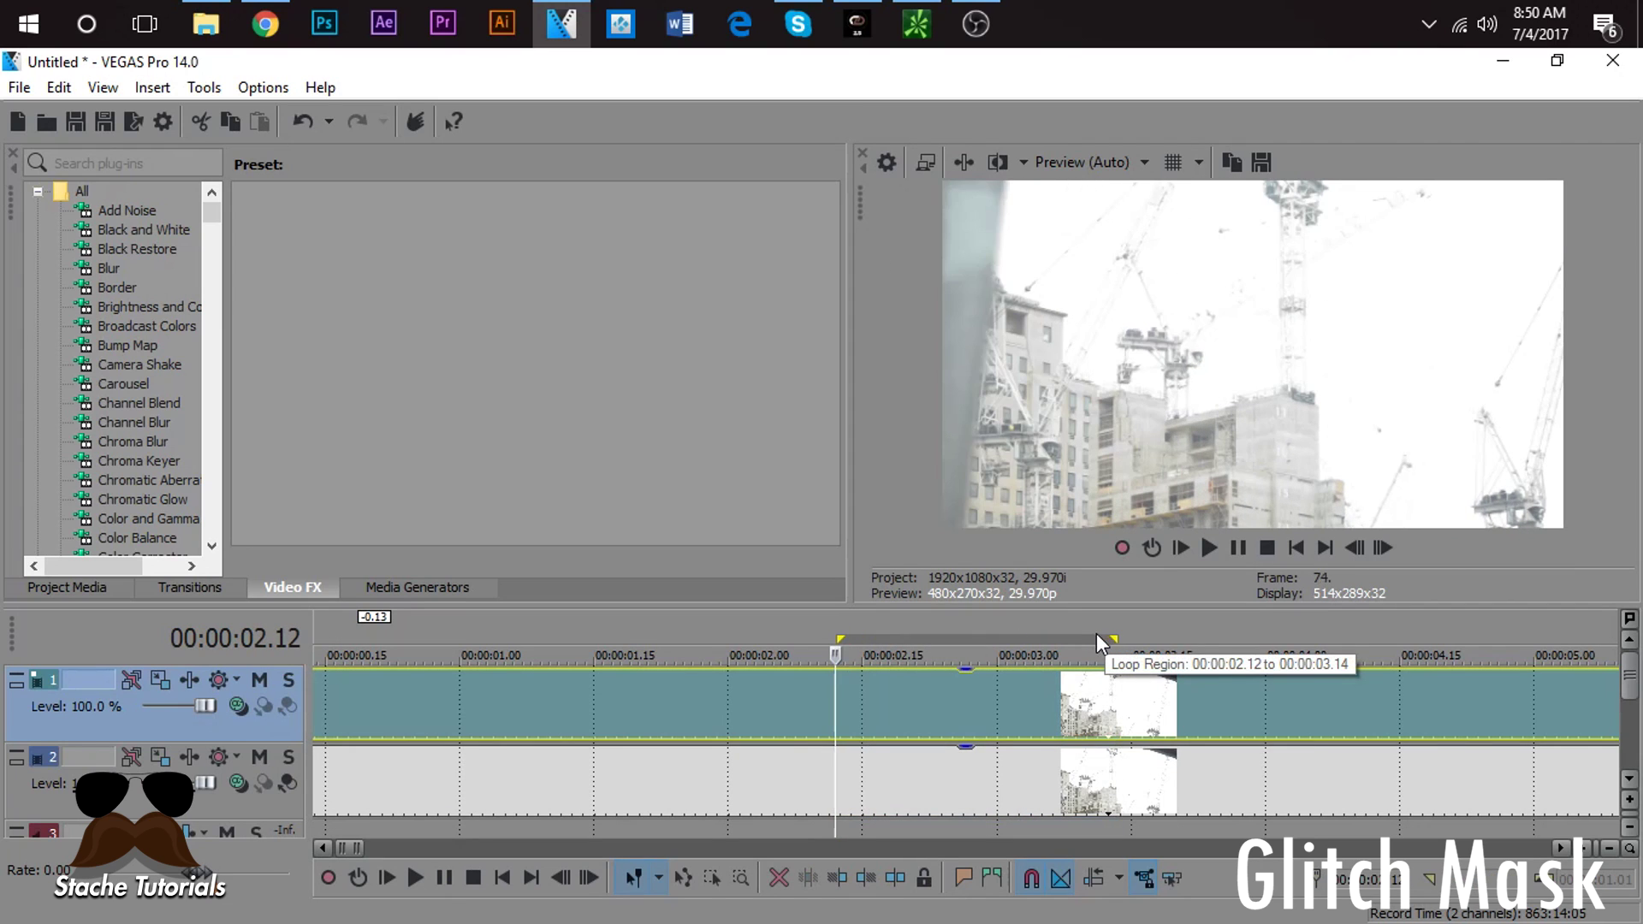
{"action": "key", "text": "space"}
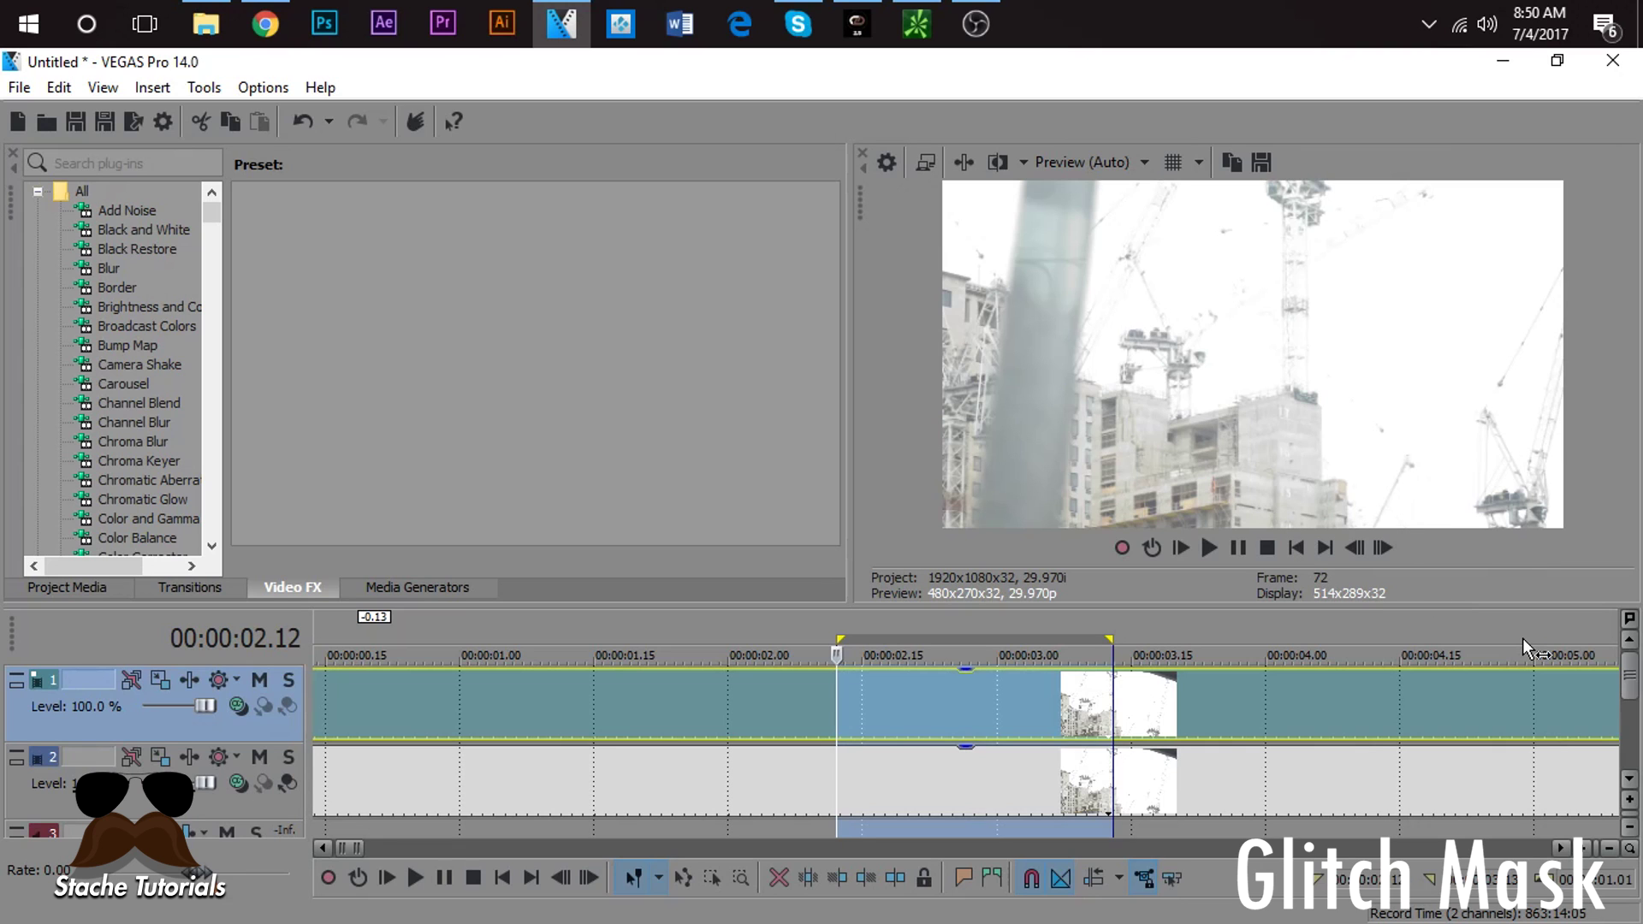
{"action": "key", "text": "space"}
{"action": "key", "text": "space"}
{"action": "key", "text": "space"}
{"action": "key", "text": "space"}
{"action": "key", "text": "space"}
{"action": "key", "text": "space"}
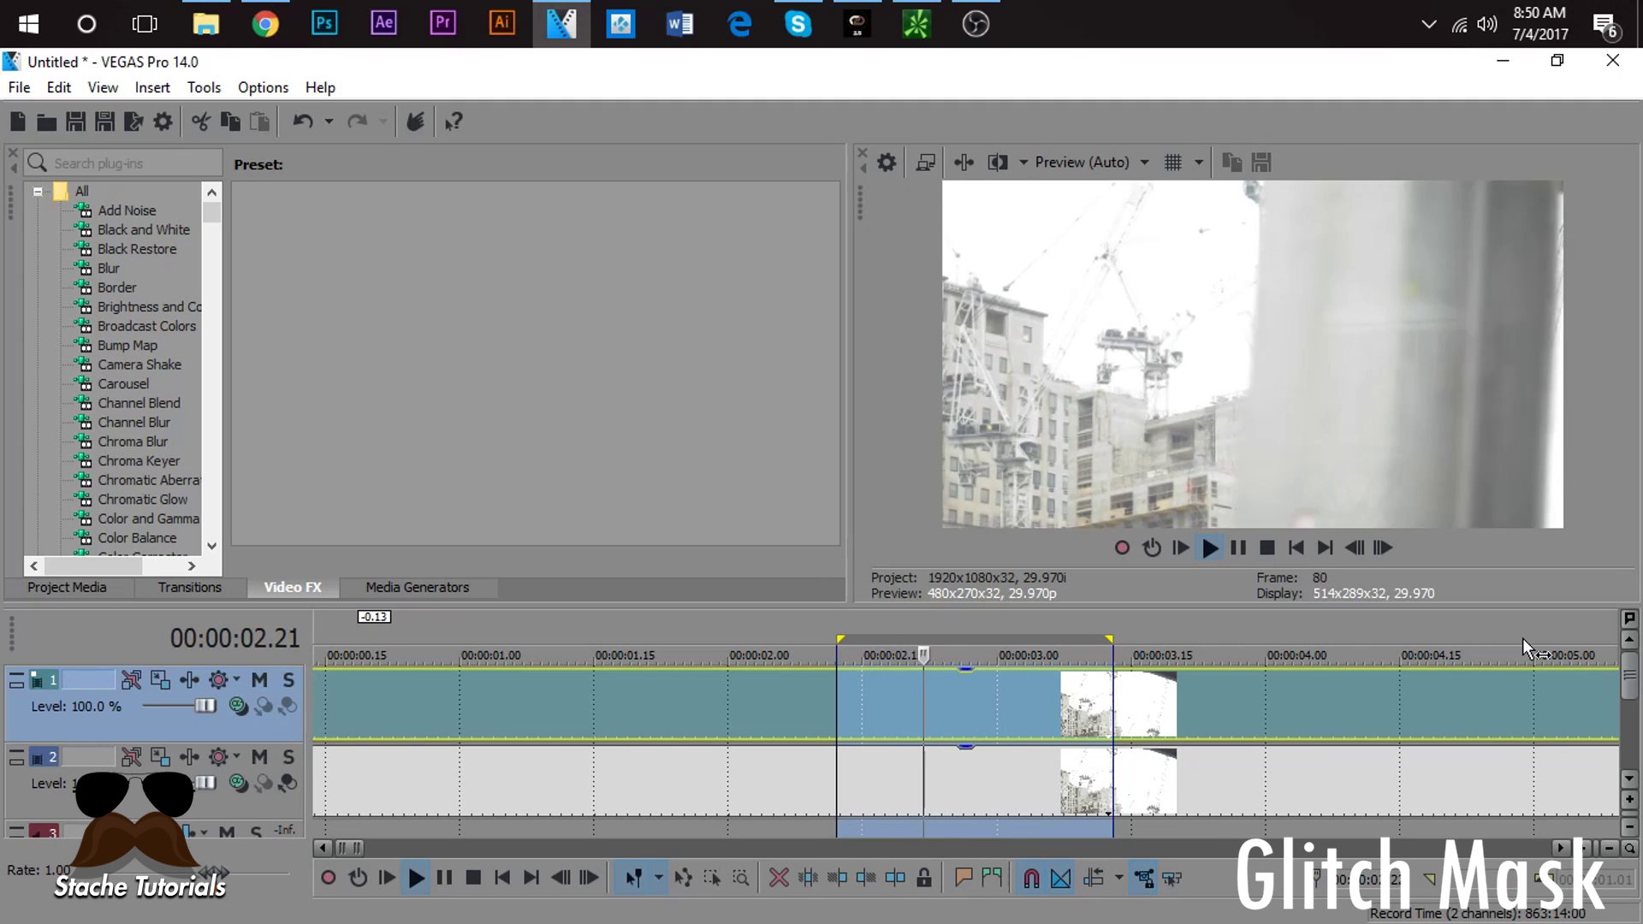
Step: Review the upper clip's Position and Mask keyframes around 00:00:02.22 in its Pan/Crop settings
{"action": "scroll", "coordinate": [1113, 689], "scroll_direction": "down", "scroll_amount": 3}
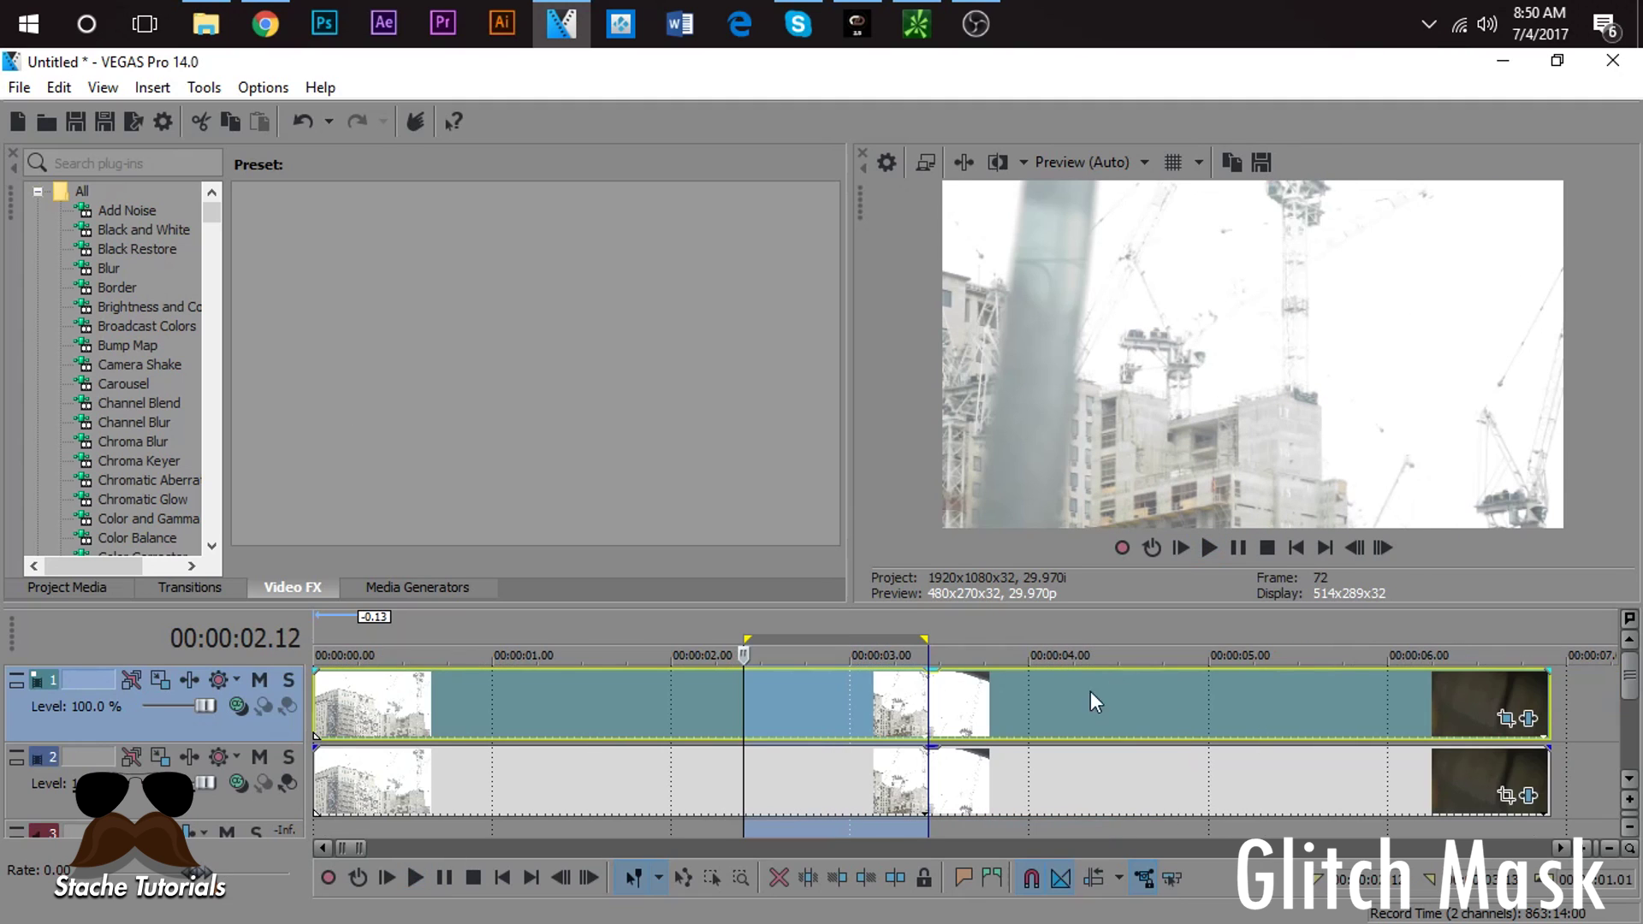
{"action": "left_click", "coordinate": [754, 729]}
{"action": "left_click", "coordinate": [798, 690]}
{"action": "scroll", "coordinate": [747, 697], "scroll_direction": "down", "scroll_amount": 3}
{"action": "scroll", "coordinate": [1087, 707], "scroll_direction": "up", "scroll_amount": 2}
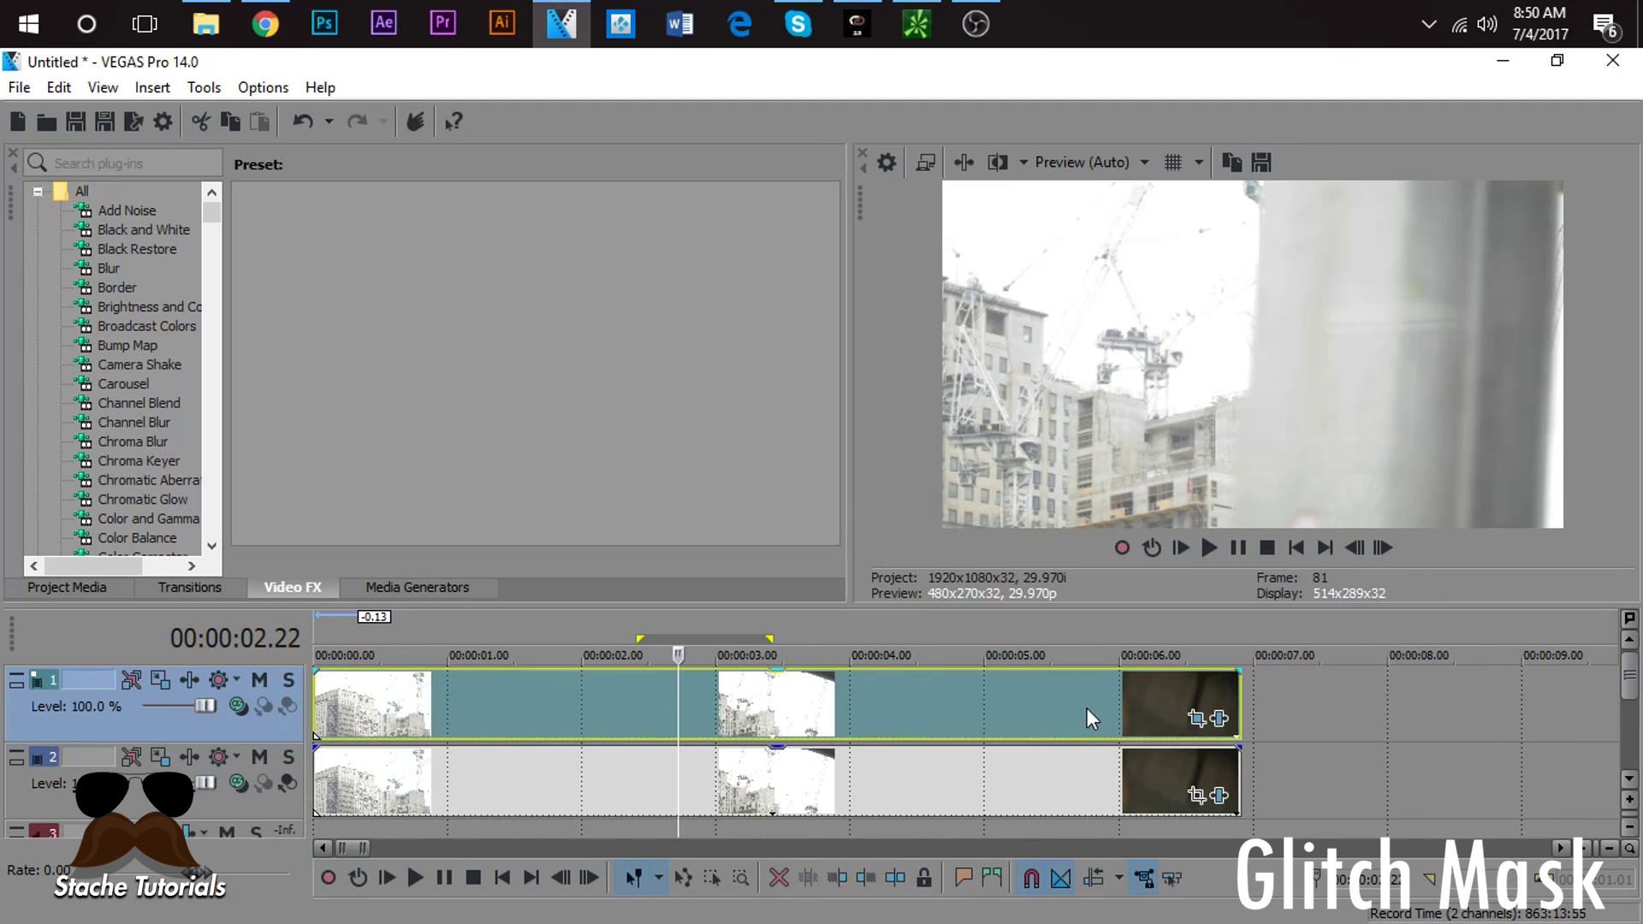
{"action": "left_click", "coordinate": [1195, 719]}
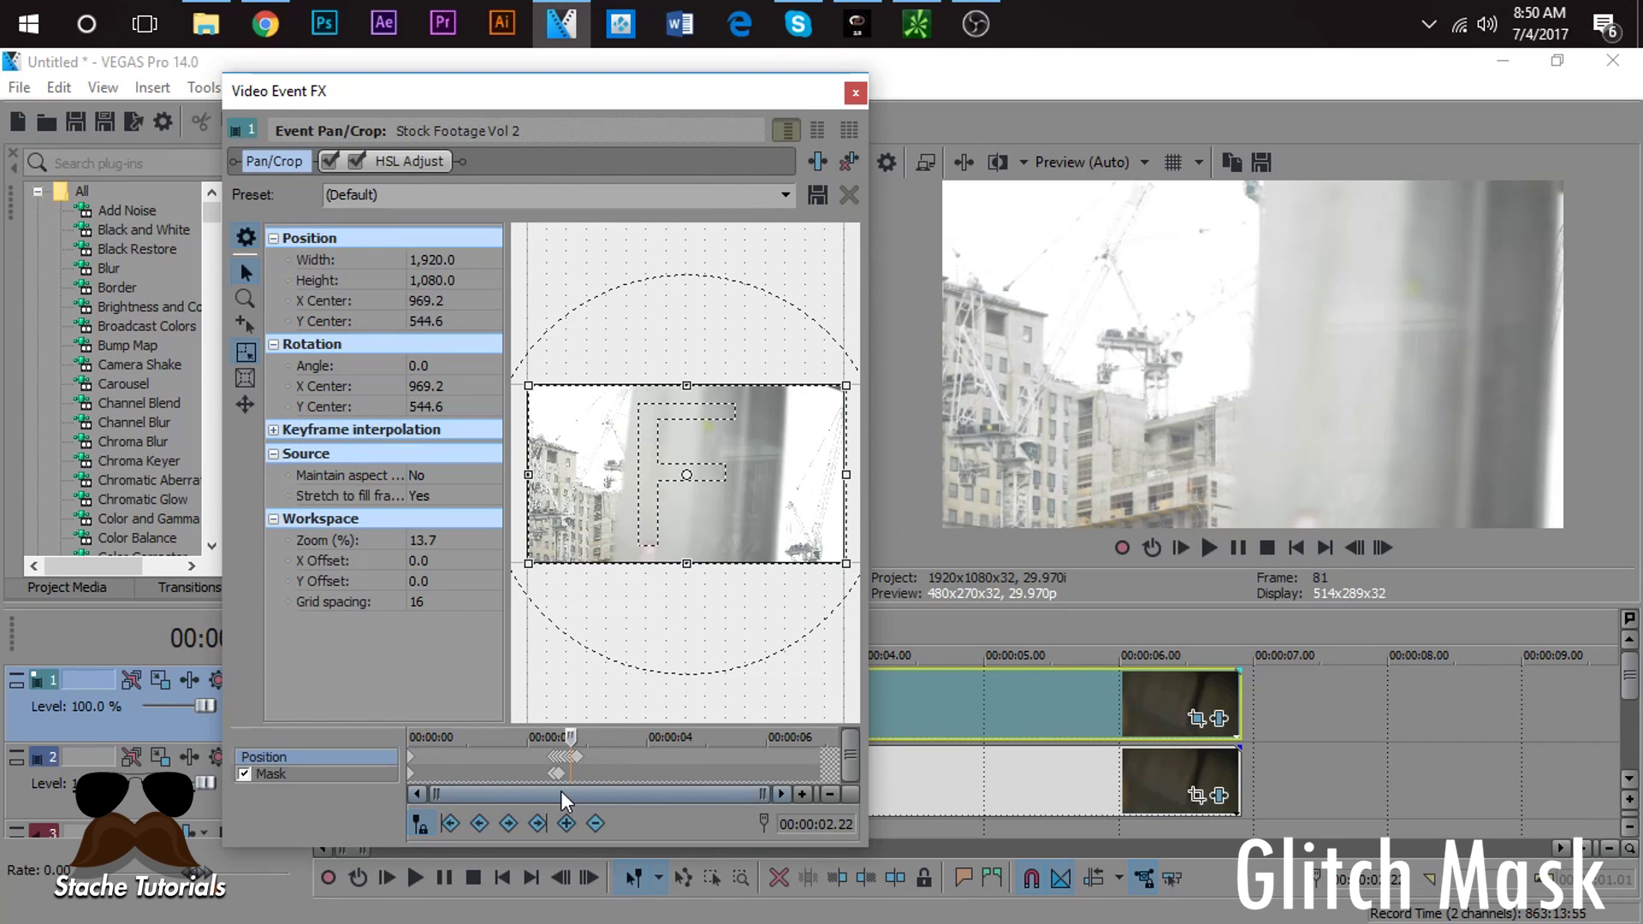
{"action": "scroll", "coordinate": [633, 767], "scroll_direction": "up", "scroll_amount": 2}
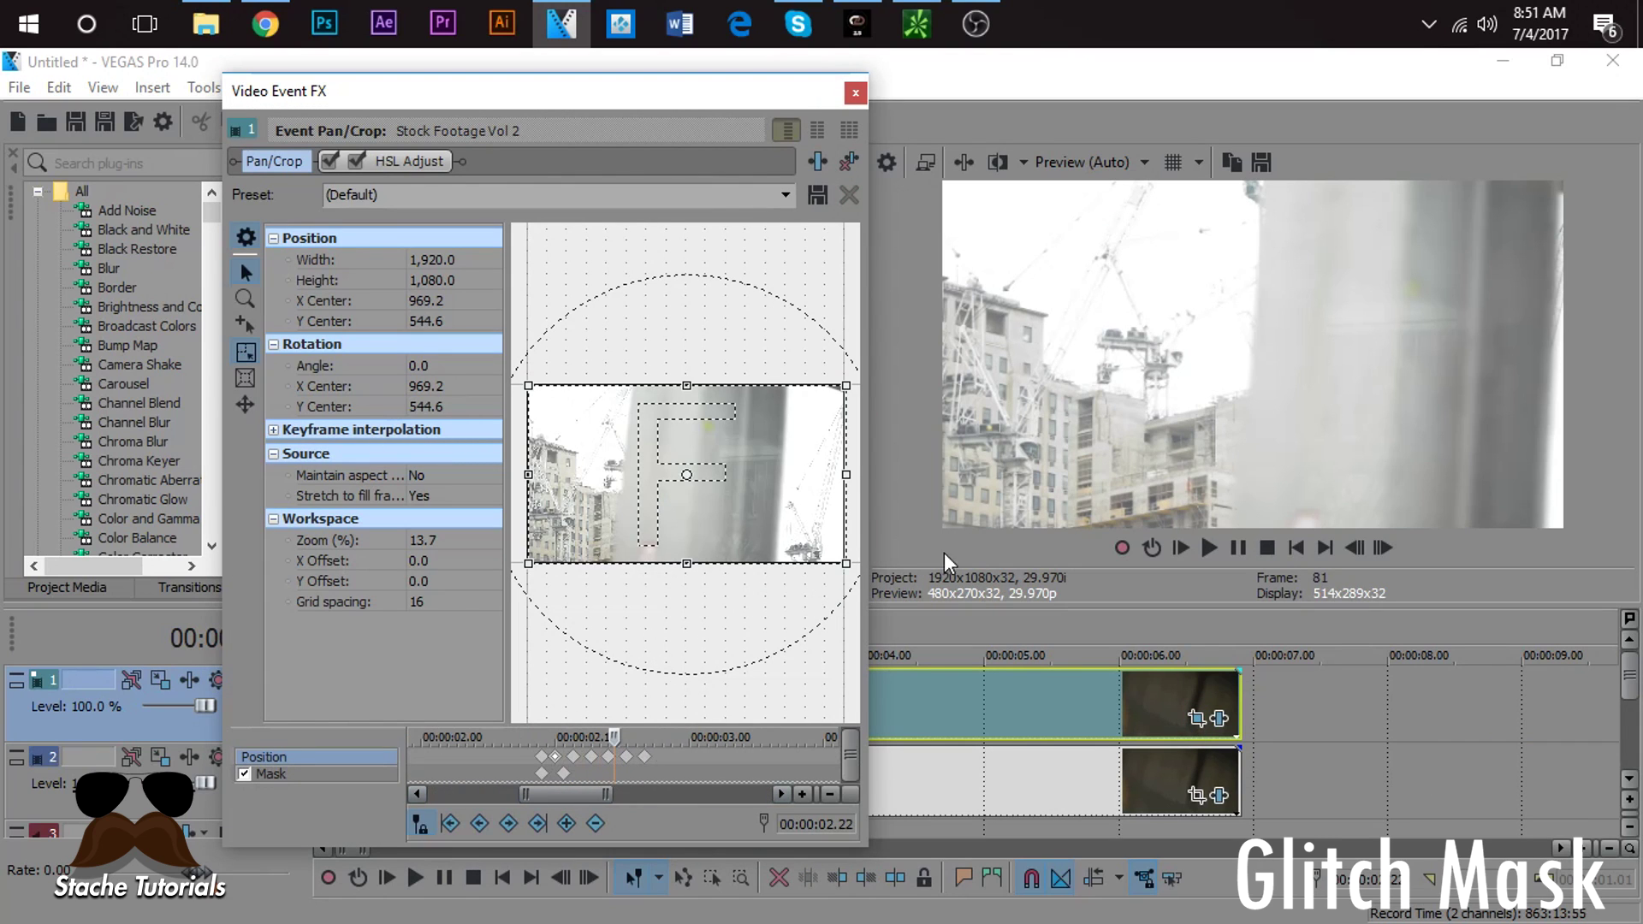
{"action": "left_click", "coordinate": [854, 94]}
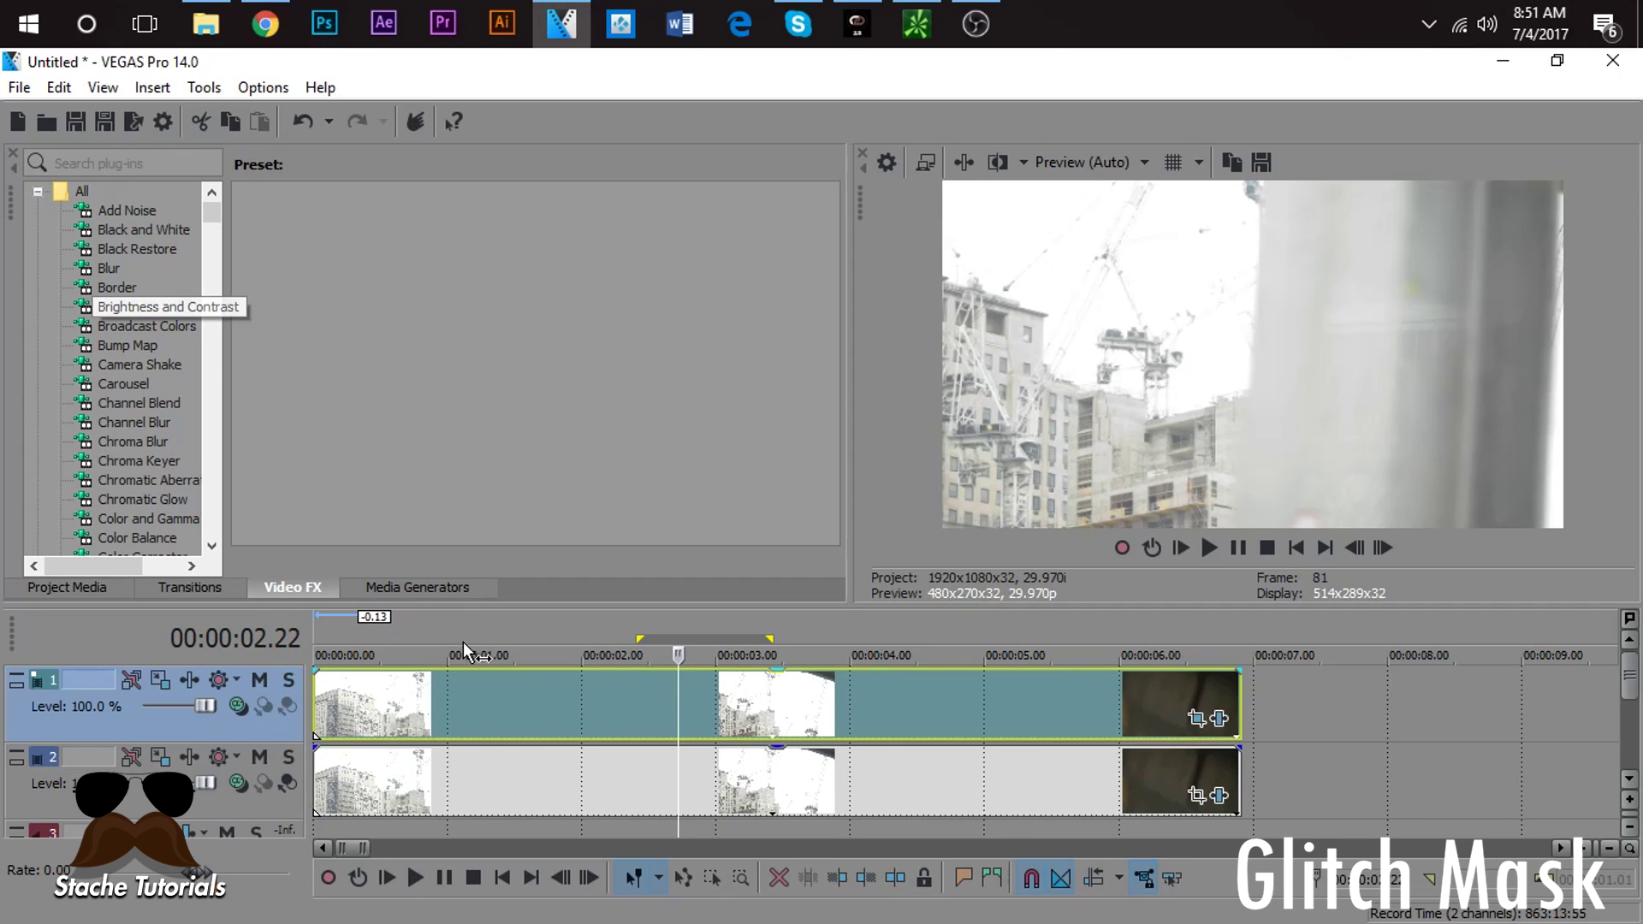
Step: Find the Stereoscopic 3D Adjust effect by searching for "ster" and apply its Default preset to the upper track's clip
{"action": "left_click", "coordinate": [135, 163]}
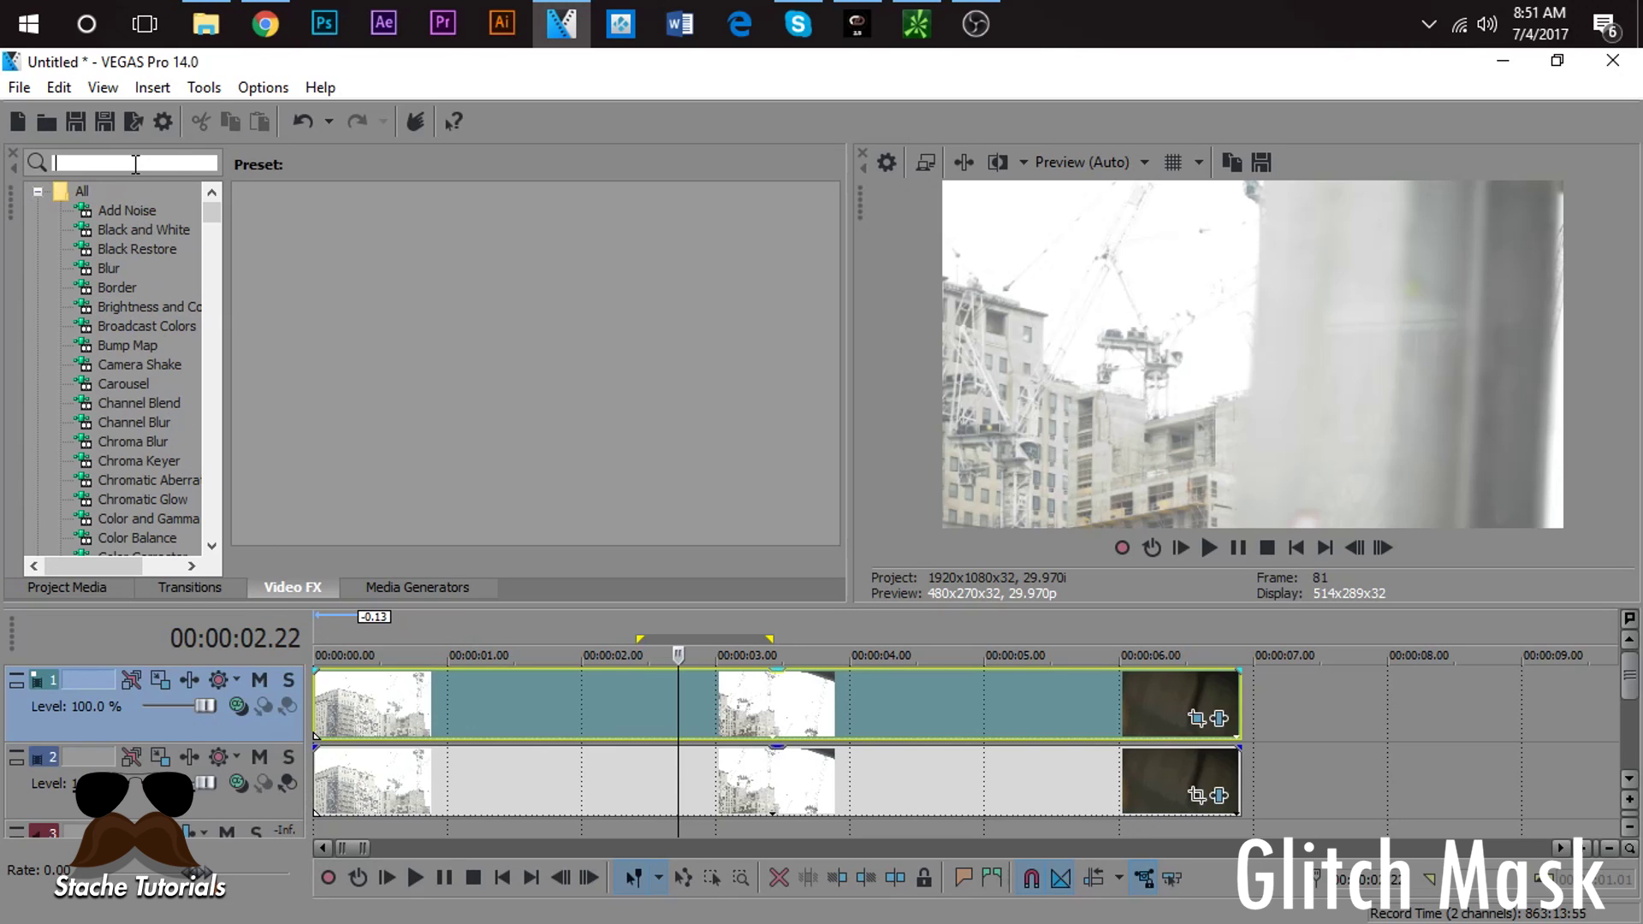
{"action": "type", "text": "ster"}
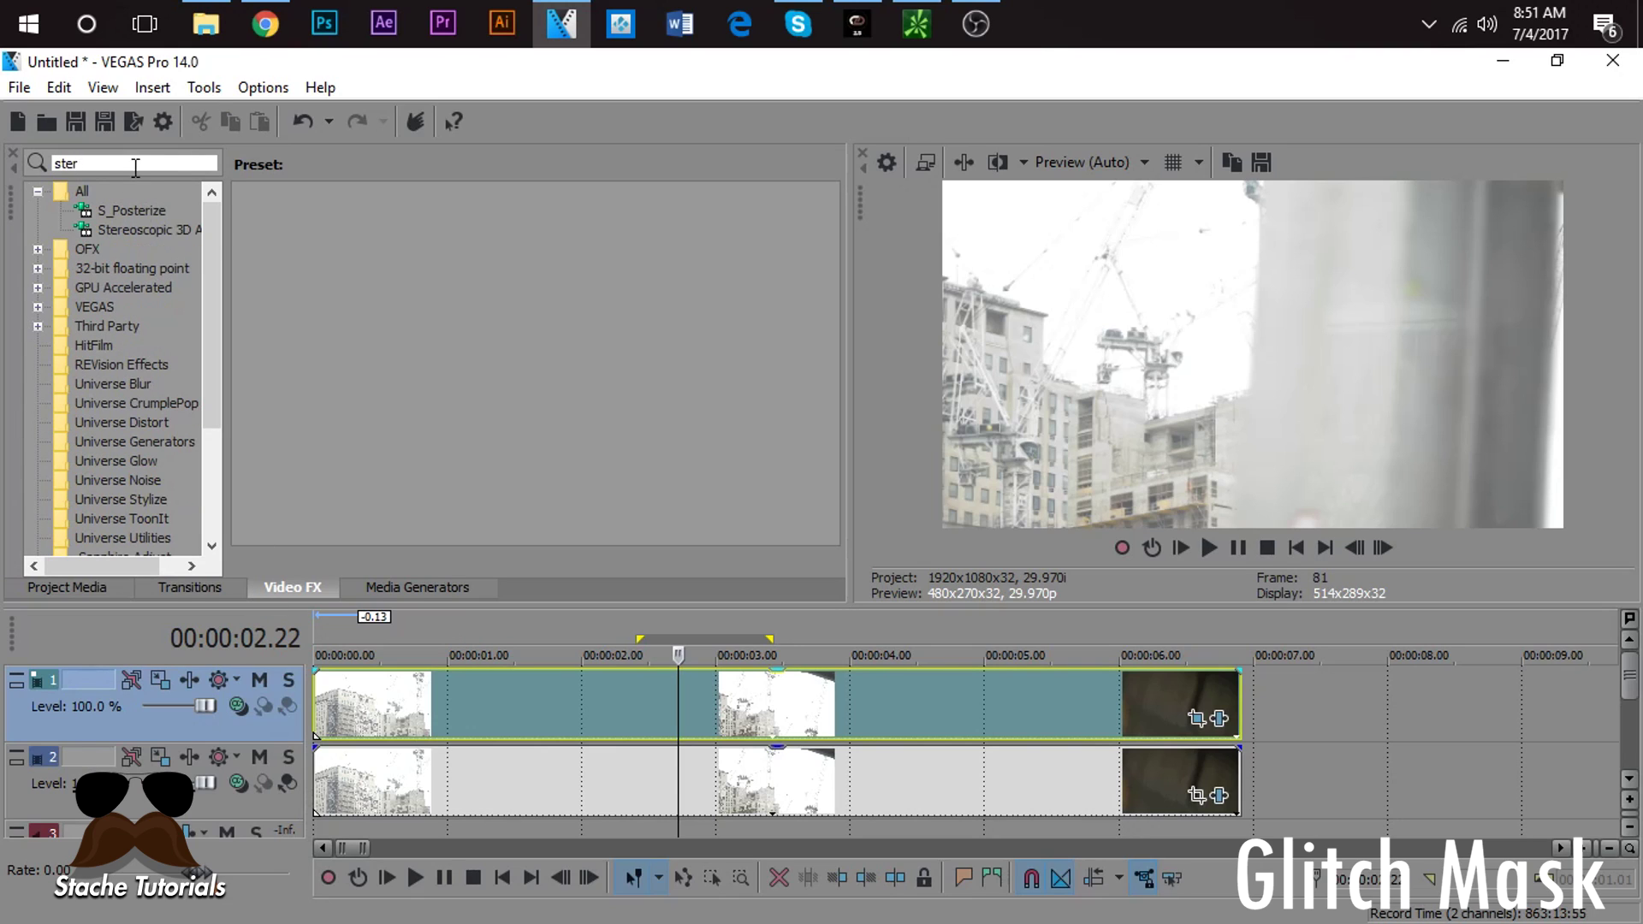
{"action": "left_click", "coordinate": [140, 236]}
{"action": "left_click_drag", "start_coordinate": [303, 243], "coordinate": [732, 690]}
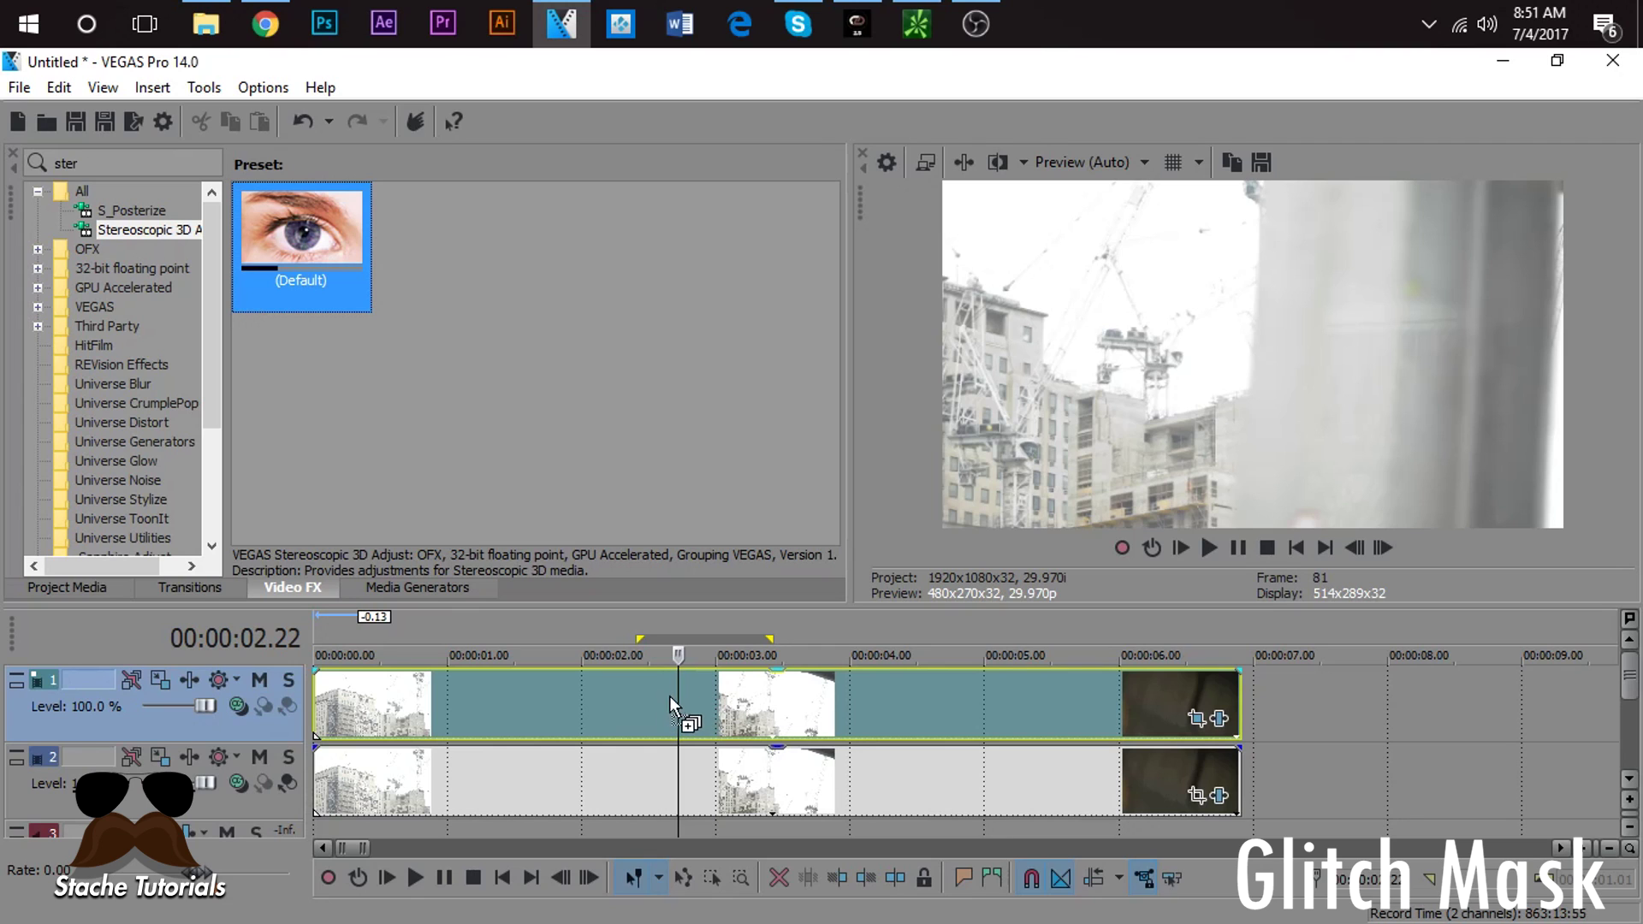
Step: Add Stereoscopic 3D Adjust to the upper clip and try a Horizontal offset of 0.0102 at about 00:00:02.10
{"action": "left_click_drag", "start_coordinate": [681, 698], "coordinate": [685, 699]}
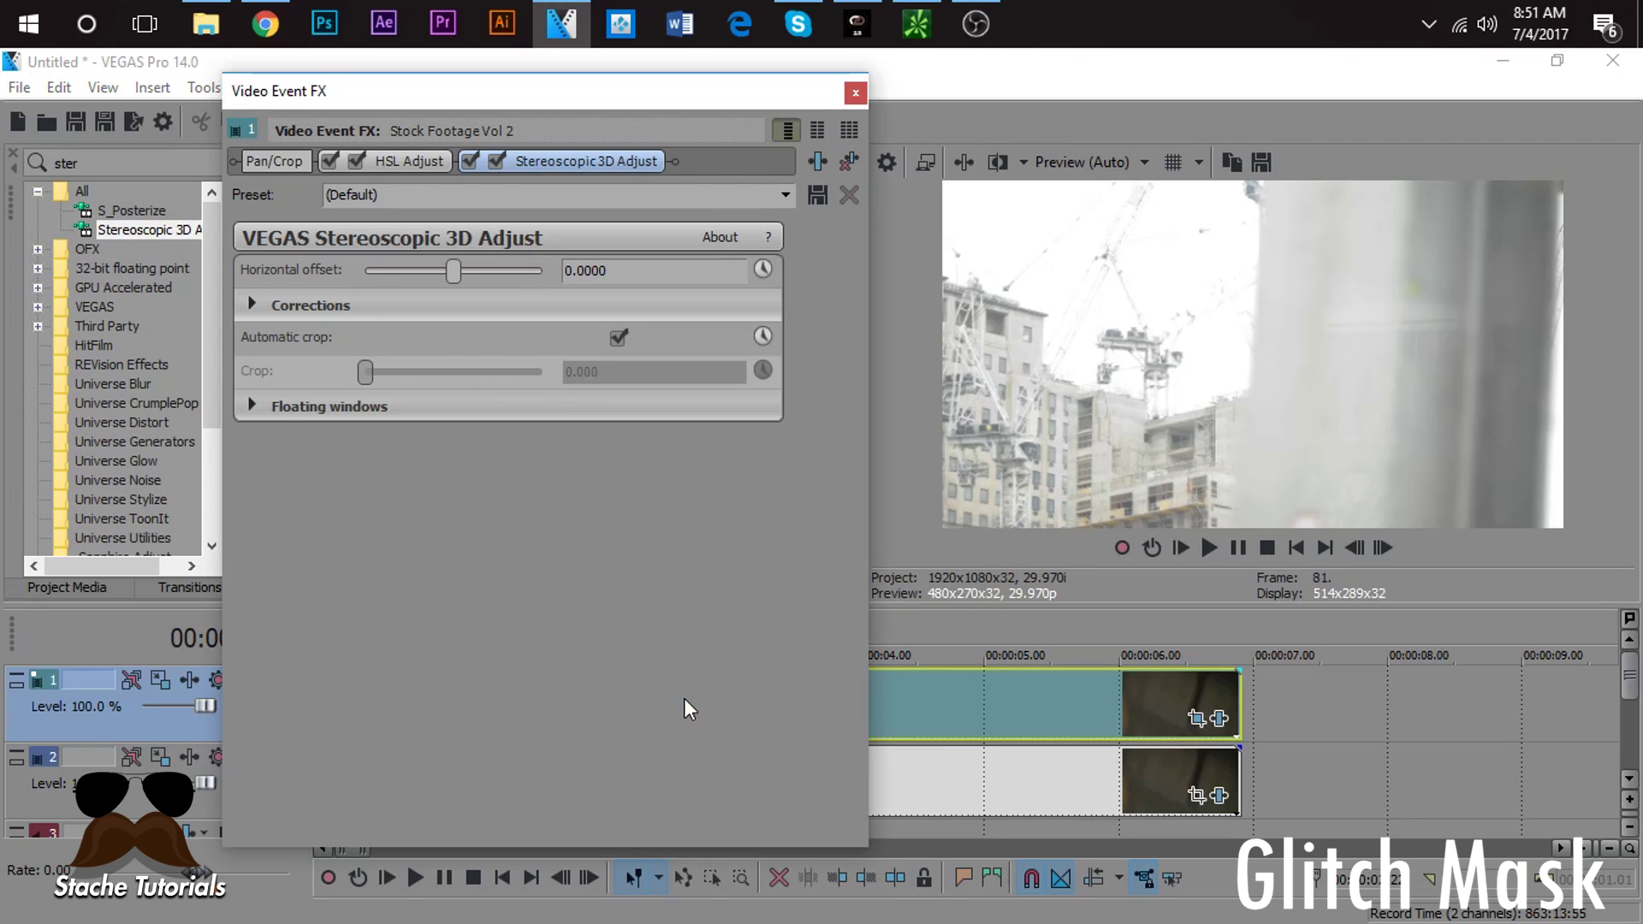
{"action": "left_click_drag", "start_coordinate": [655, 99], "coordinate": [375, 92]}
{"action": "left_click", "coordinate": [625, 685]}
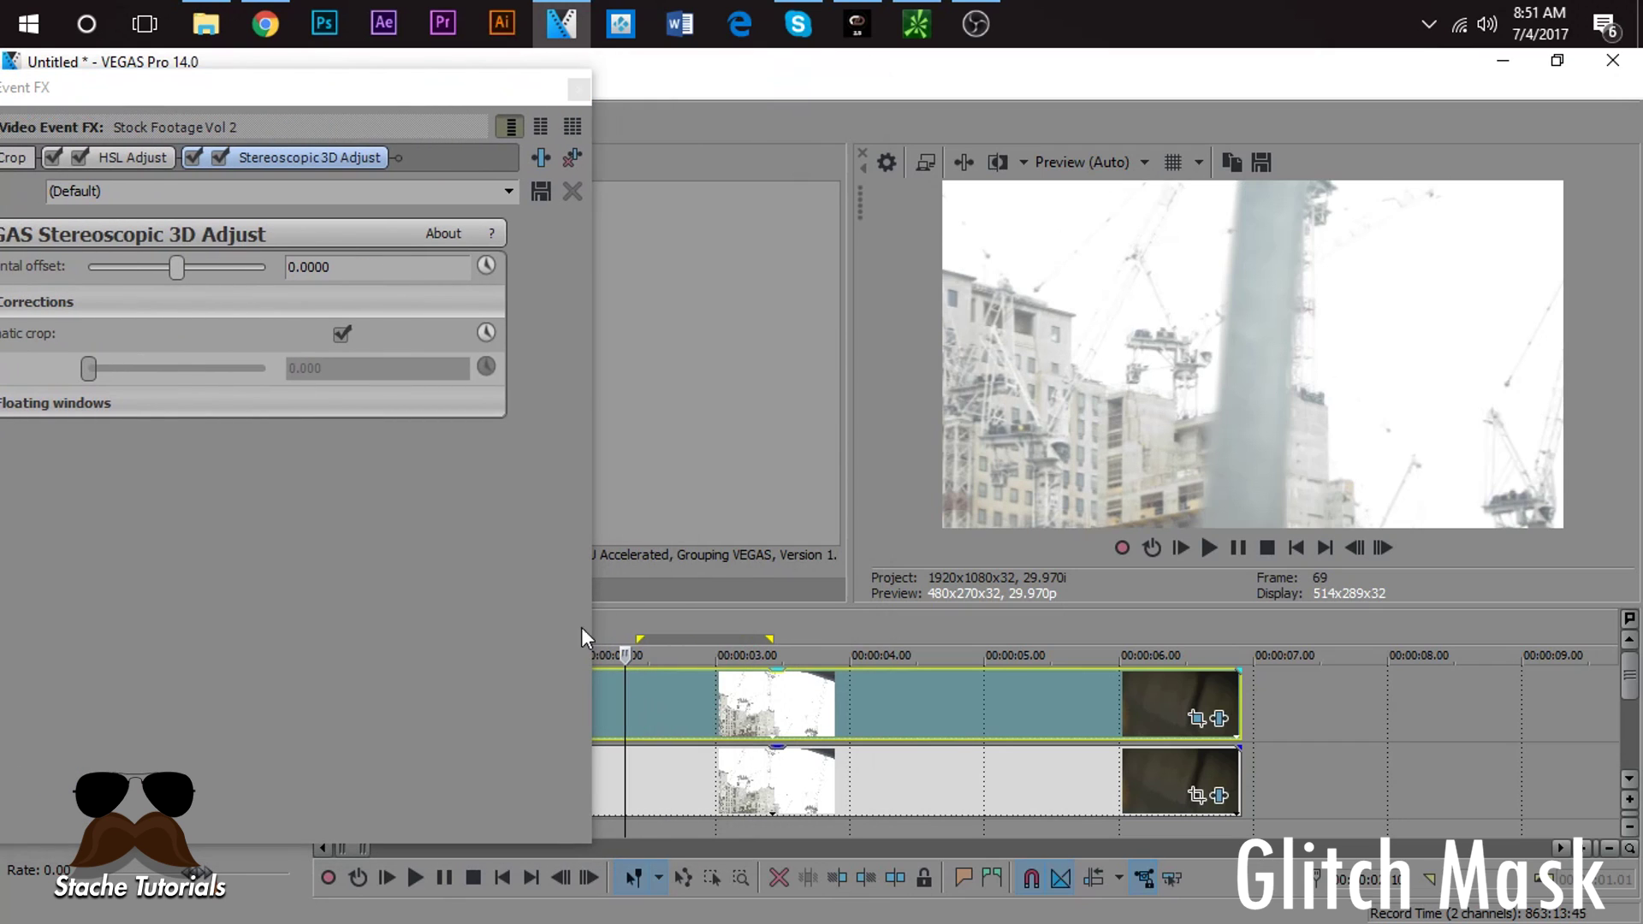
{"action": "left_click_drag", "start_coordinate": [176, 266], "coordinate": [188, 266]}
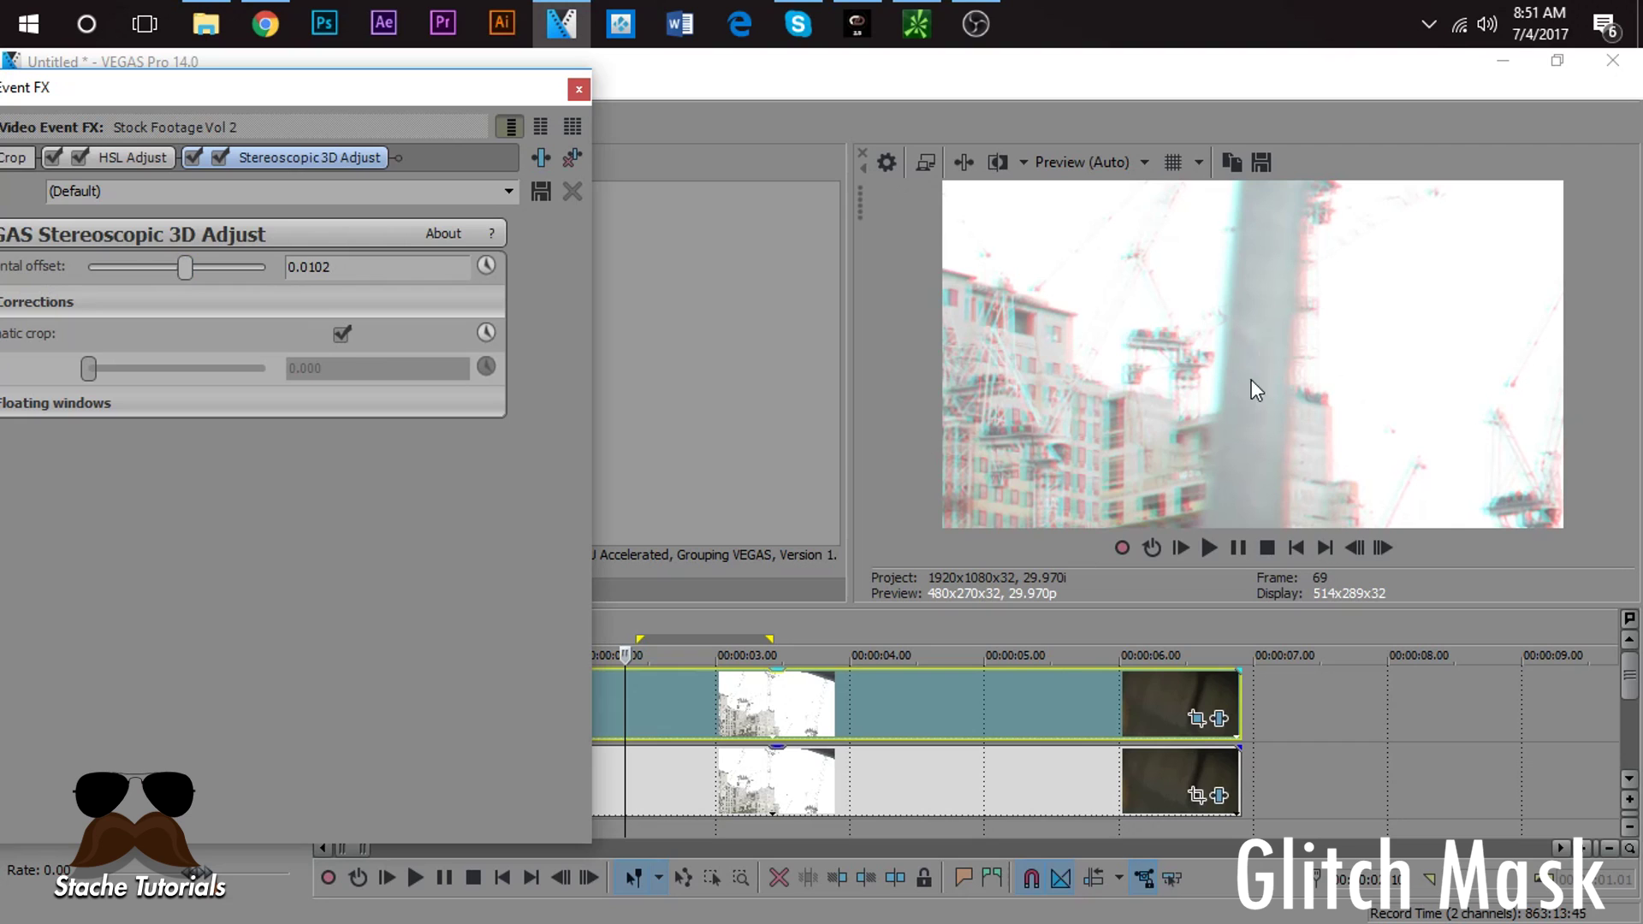
{"action": "left_click_drag", "start_coordinate": [267, 91], "coordinate": [198, 92]}
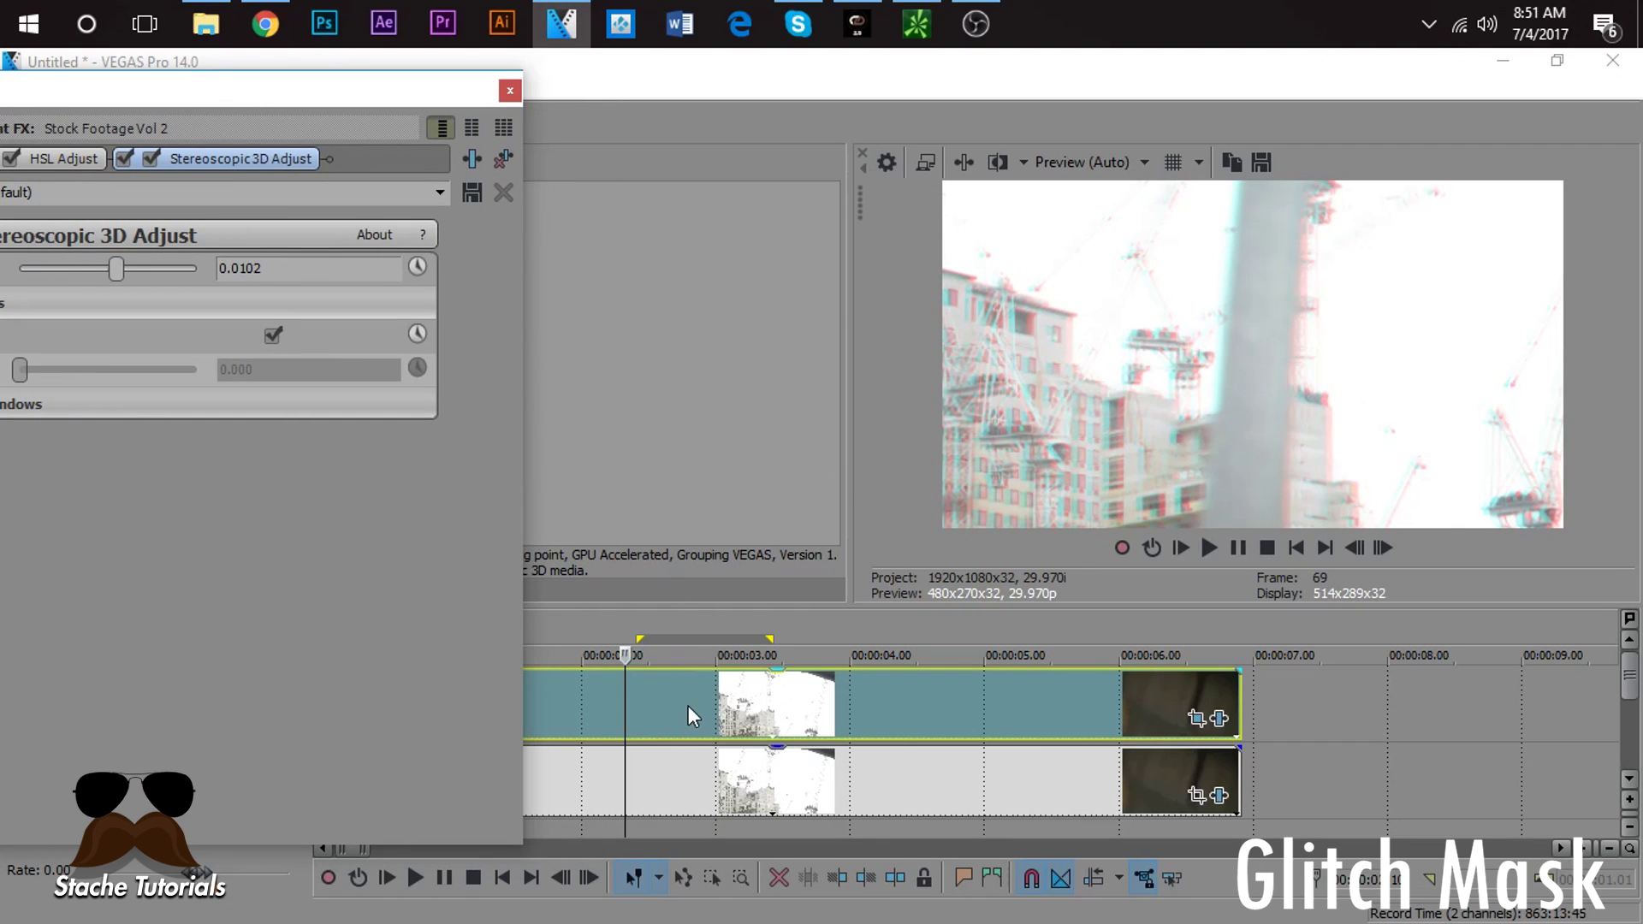
Step: Examine the colour-split effect at several frames between marked loop points and play back the loop region
{"action": "left_click", "coordinate": [760, 710]}
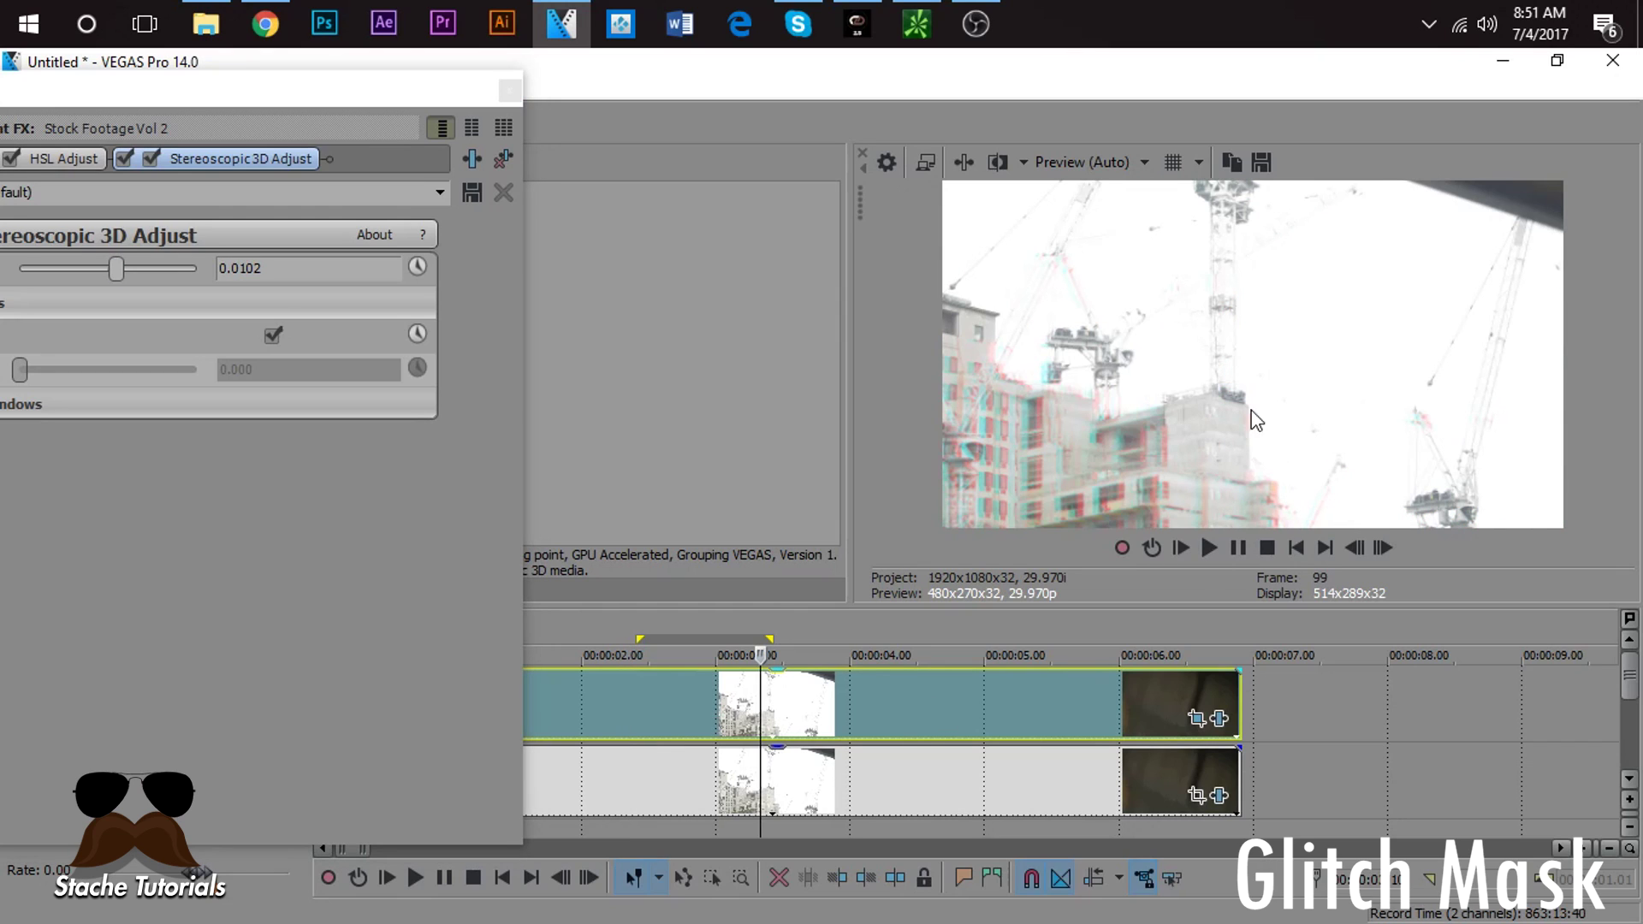
{"action": "left_click", "coordinate": [733, 701]}
{"action": "left_click", "coordinate": [697, 701]}
{"action": "left_click", "coordinate": [675, 706]}
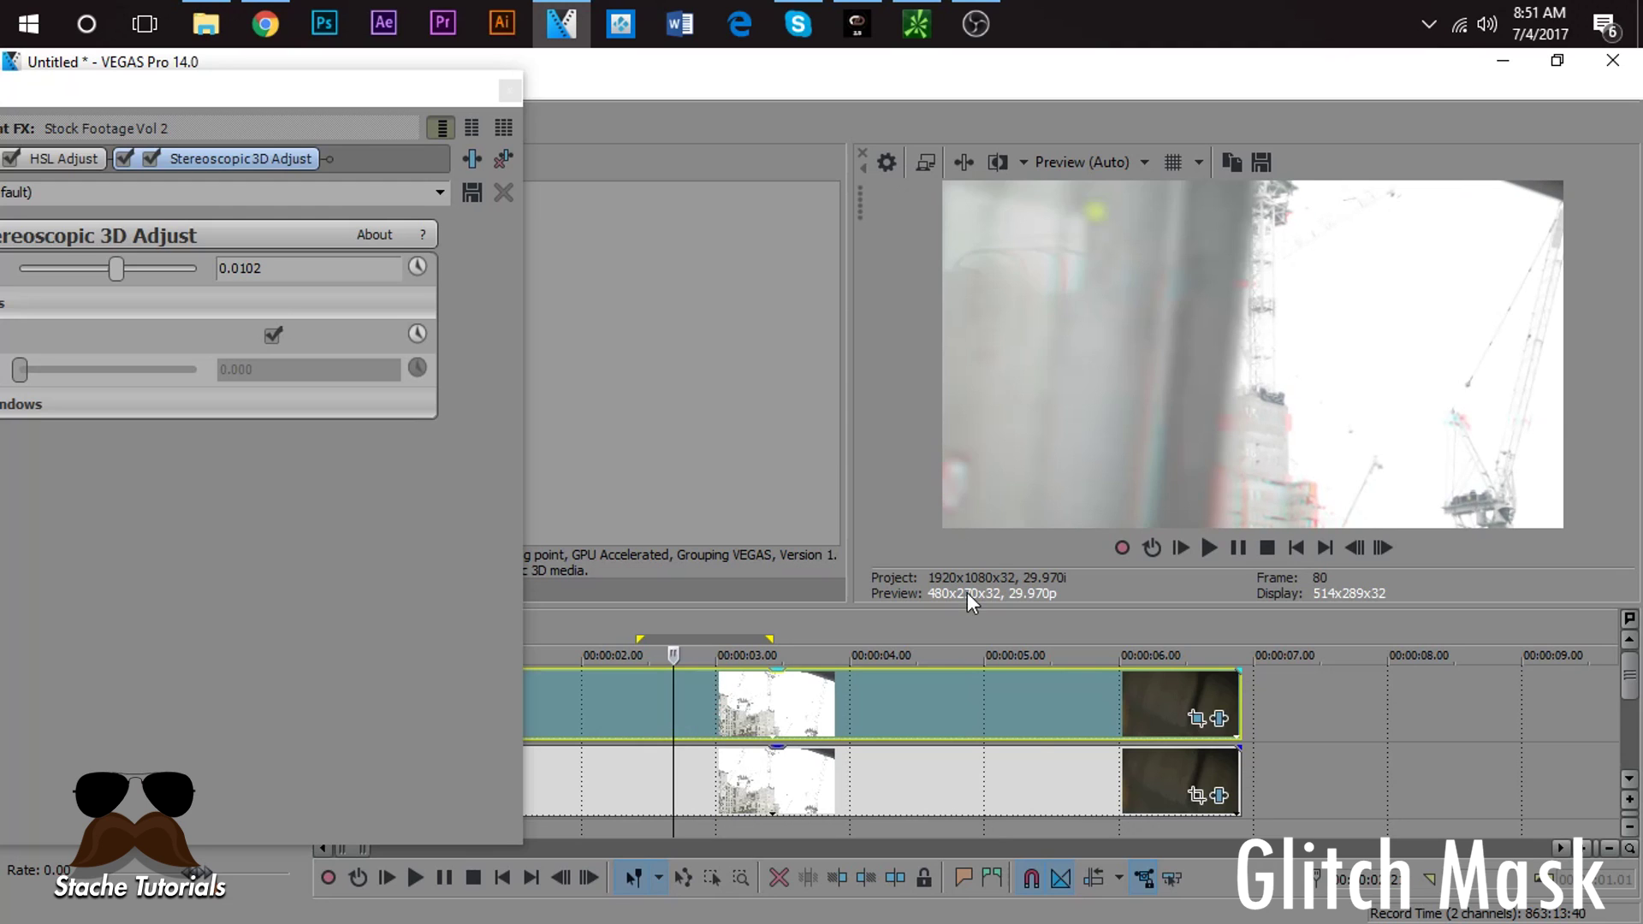
{"action": "left_click", "coordinate": [1358, 555]}
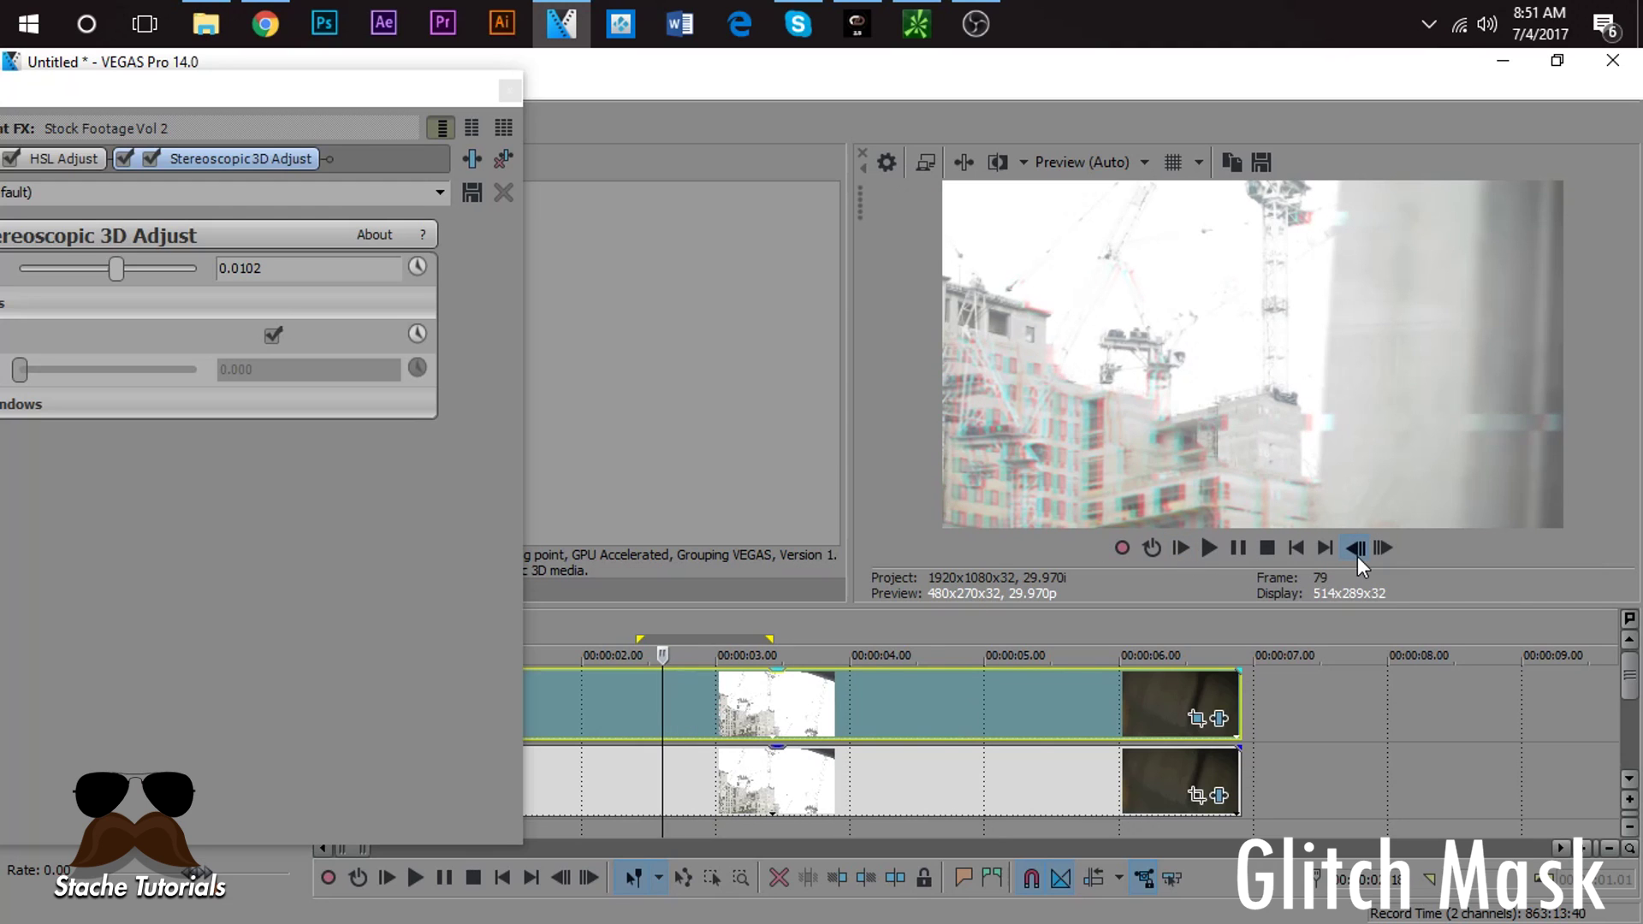
{"action": "left_click", "coordinate": [1357, 556]}
{"action": "left_click", "coordinate": [1358, 556]}
{"action": "key", "text": "space"}
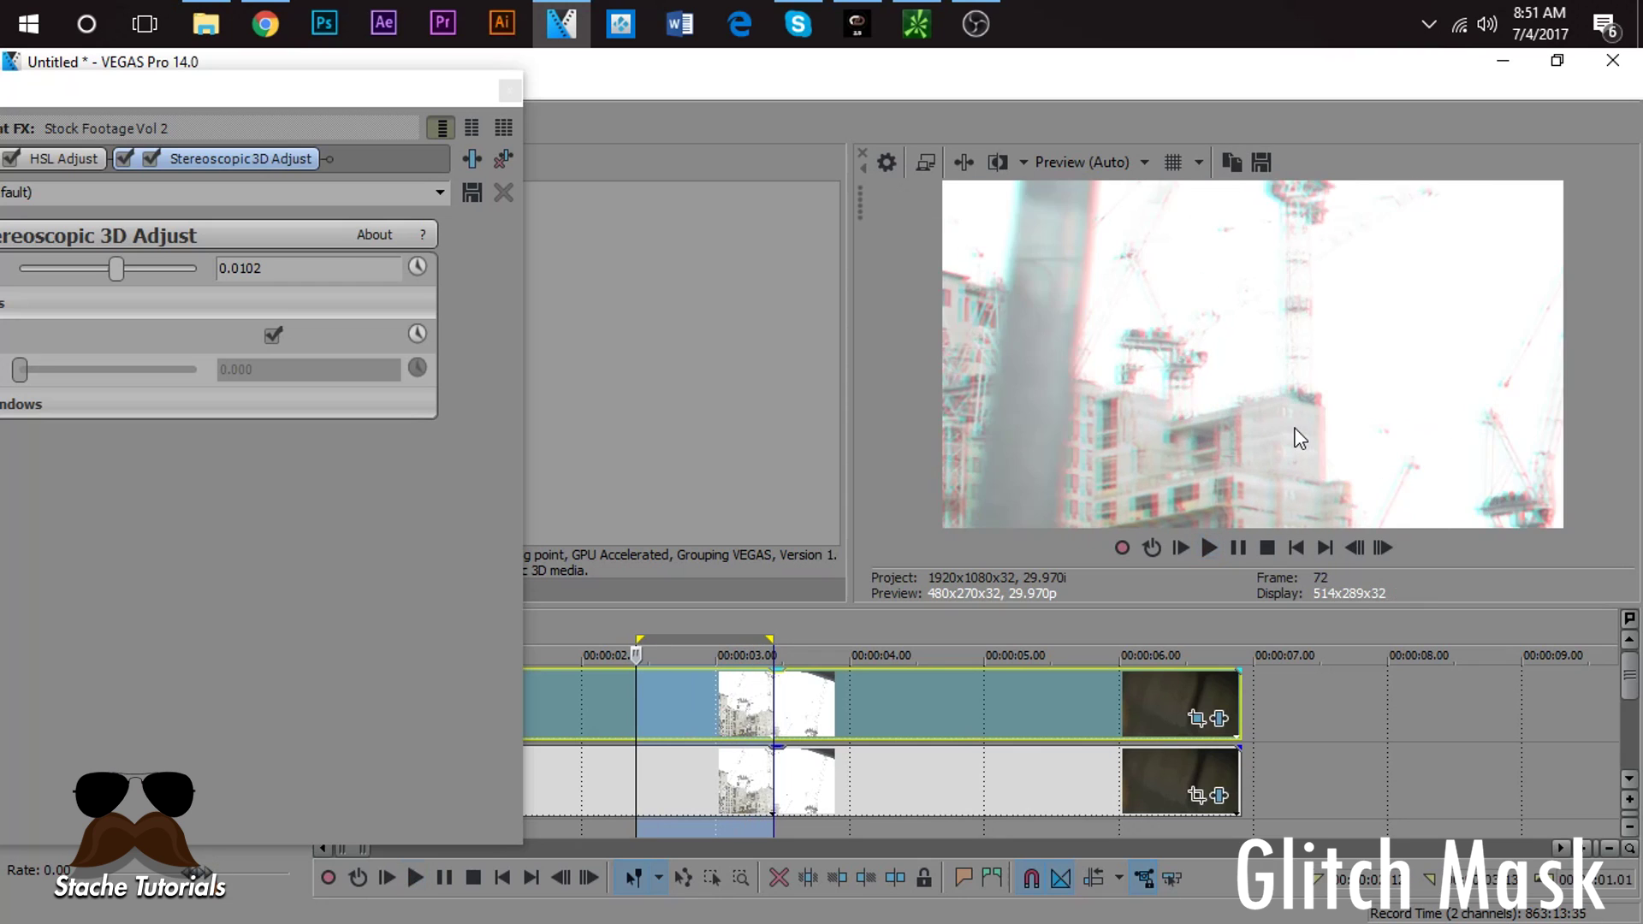
{"action": "key", "text": "space"}
Step: Set the Stereoscopic 3D Adjust Horizontal offset to 0 and enable keyframe animation for it
{"action": "mouse_move", "coordinate": [305, 92]}
{"action": "left_mouse_down"}
{"action": "mouse_move", "coordinate": [342, 93]}
{"action": "mouse_move", "coordinate": [272, 95]}
{"action": "mouse_move", "coordinate": [293, 99]}
{"action": "left_mouse_up"}
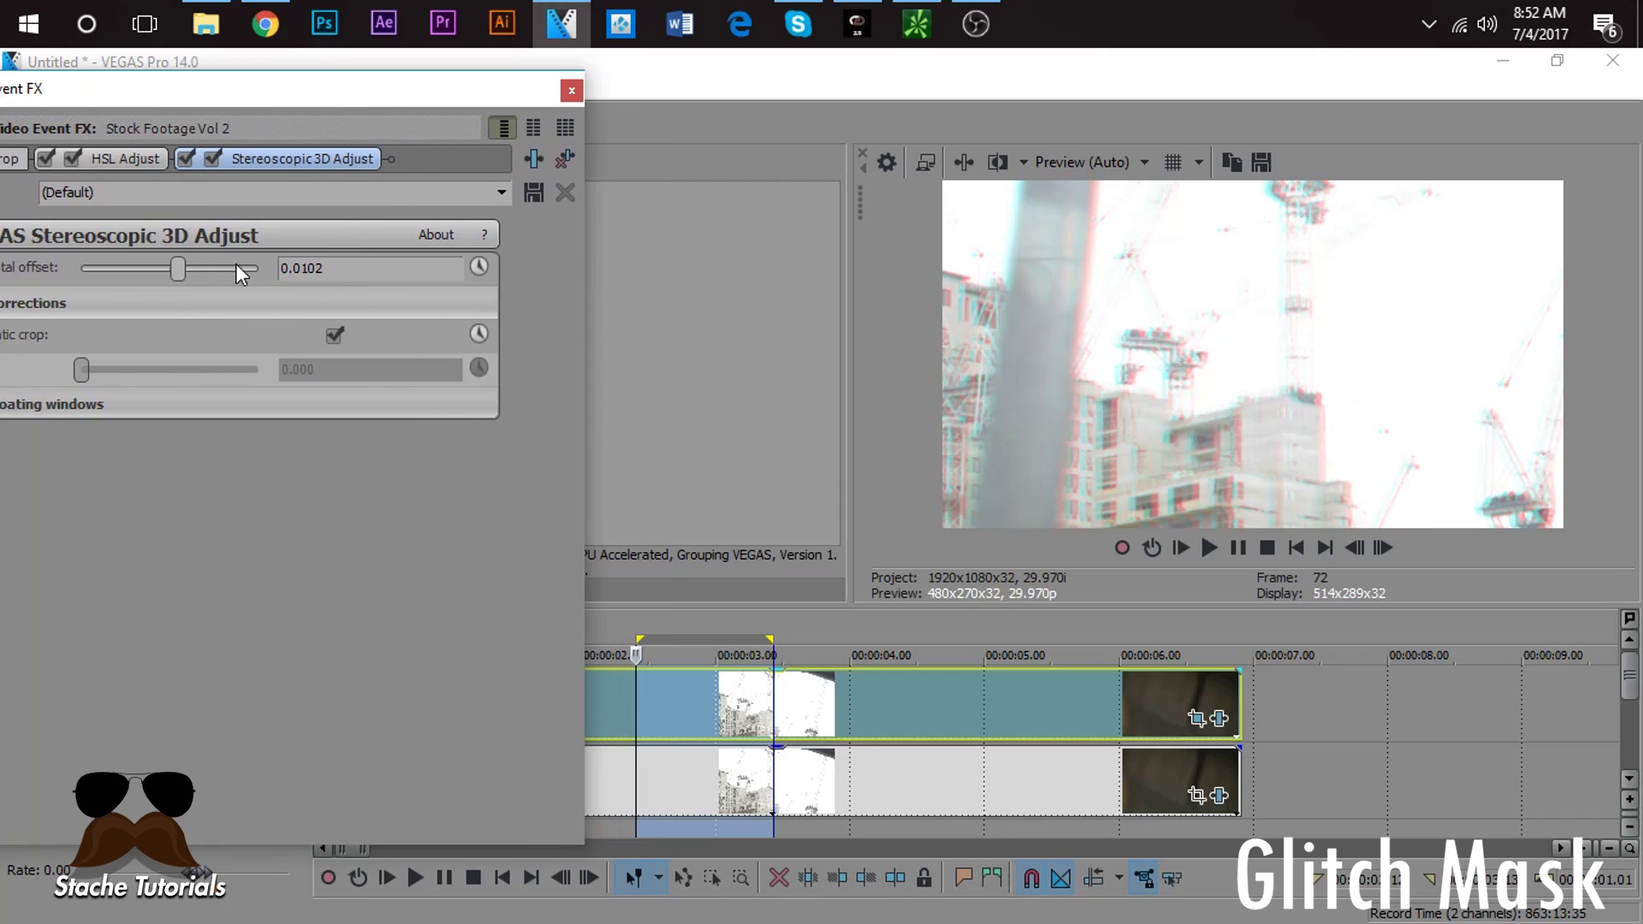
{"action": "double_click", "coordinate": [316, 265]}
{"action": "type", "text": "0"}
{"action": "key", "text": "Return"}
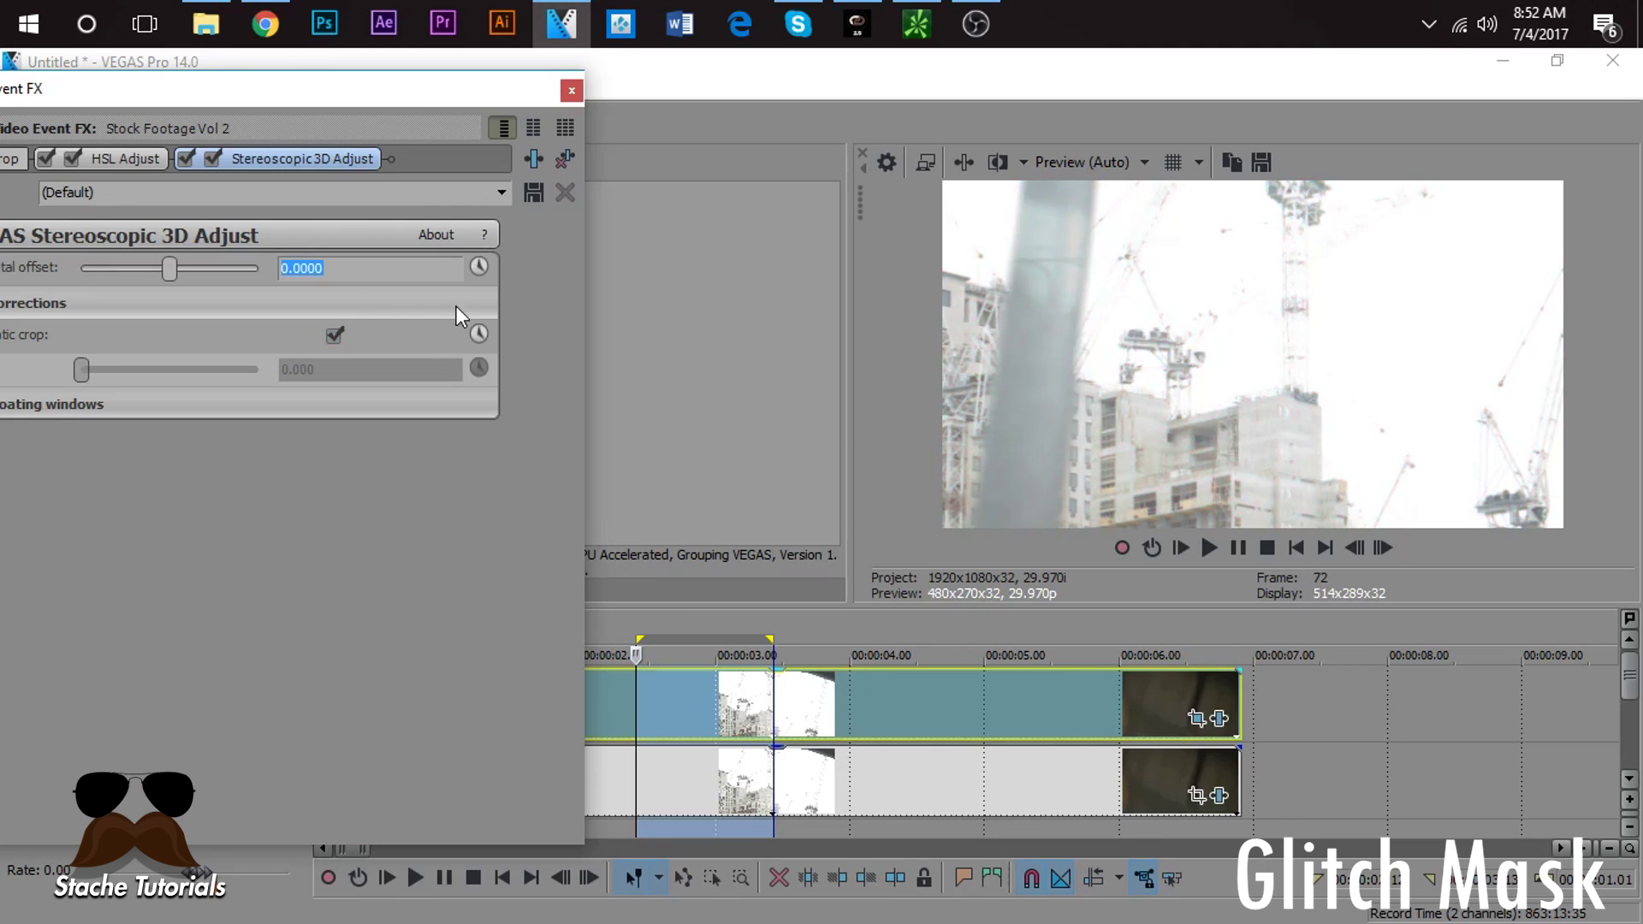
{"action": "left_click", "coordinate": [479, 268]}
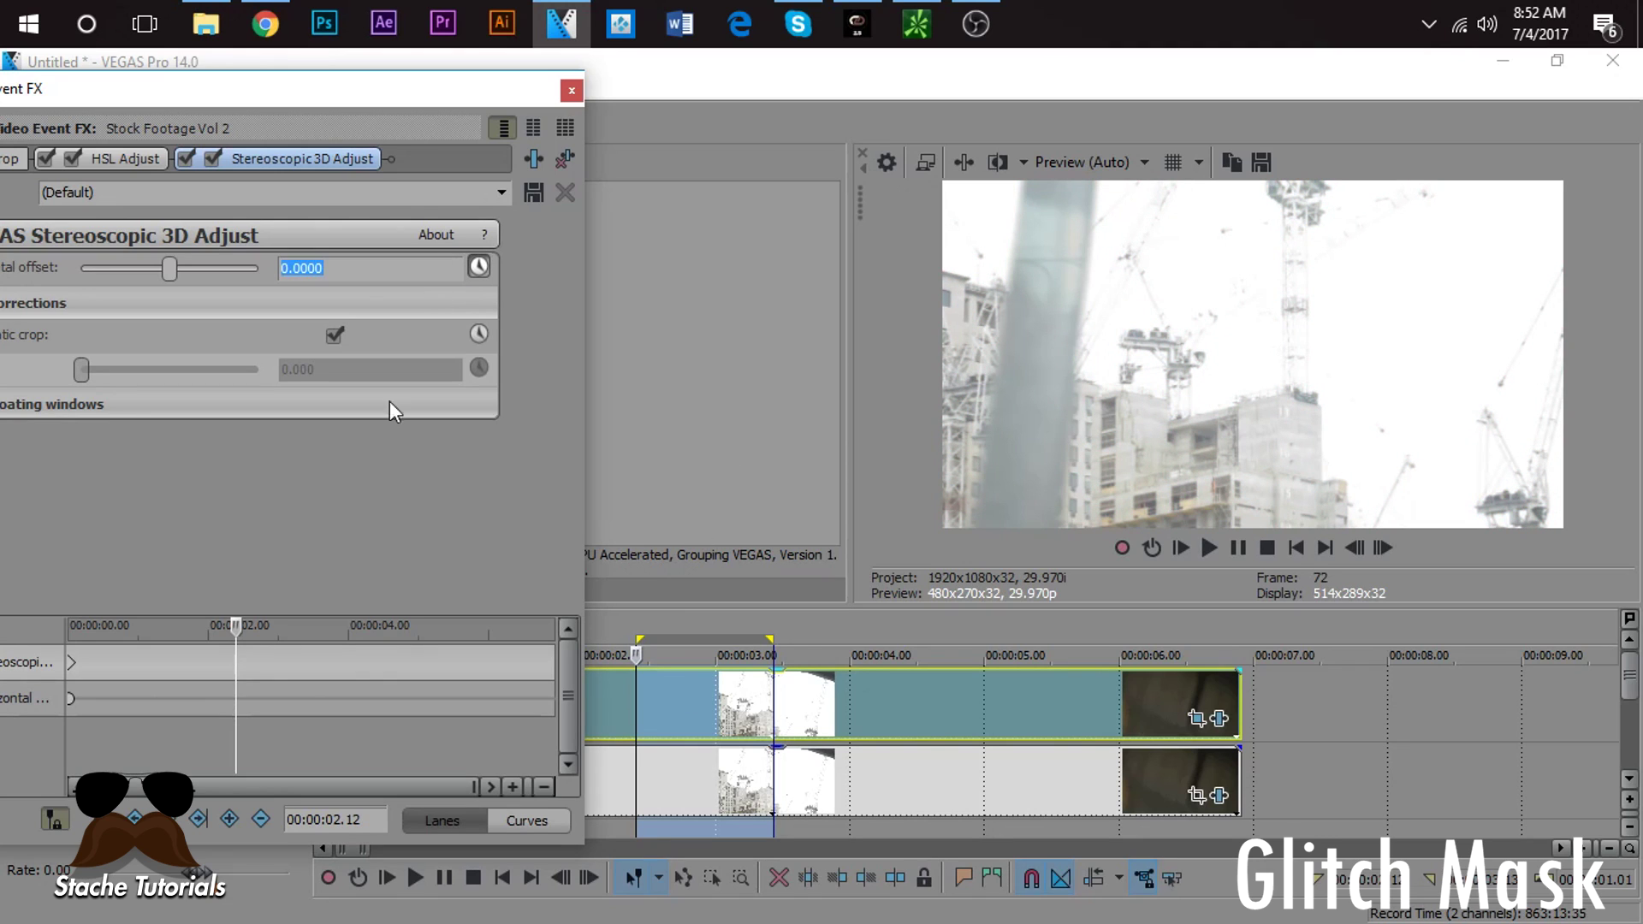
Step: Locate the first glitch keyframe in the upper clip's Pan/Crop settings and add a timeline marker there at 00:00:02.14
{"action": "left_click", "coordinate": [670, 702]}
{"action": "left_click", "coordinate": [1196, 719]}
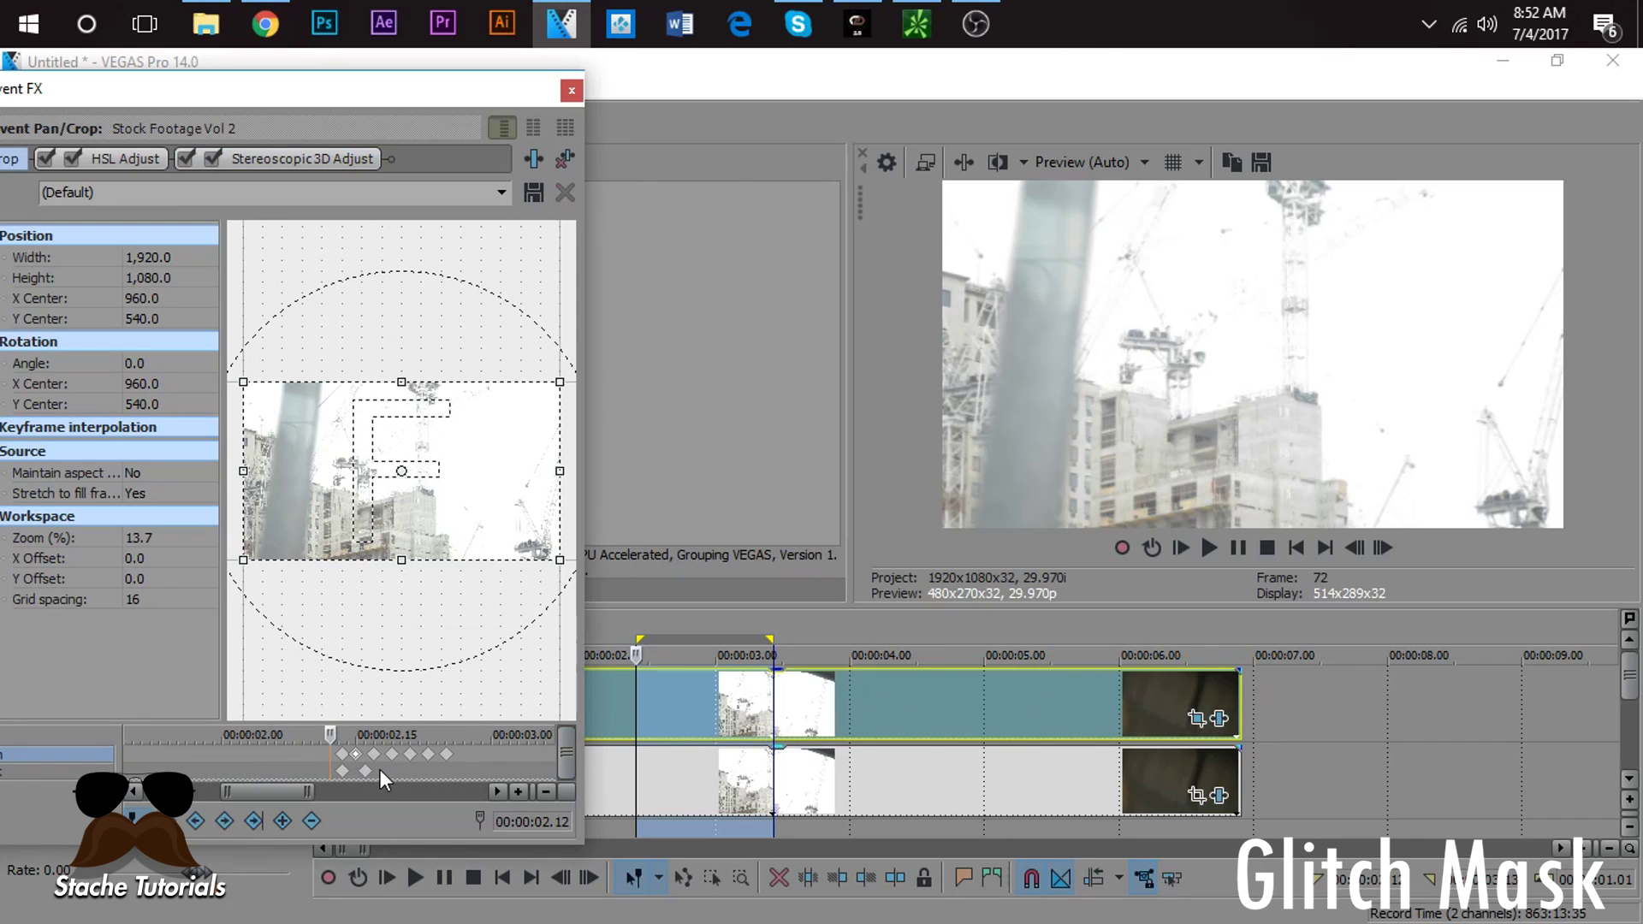
{"action": "key", "text": "Home"}
{"action": "scroll", "coordinate": [222, 754], "scroll_direction": "down", "scroll_amount": 4}
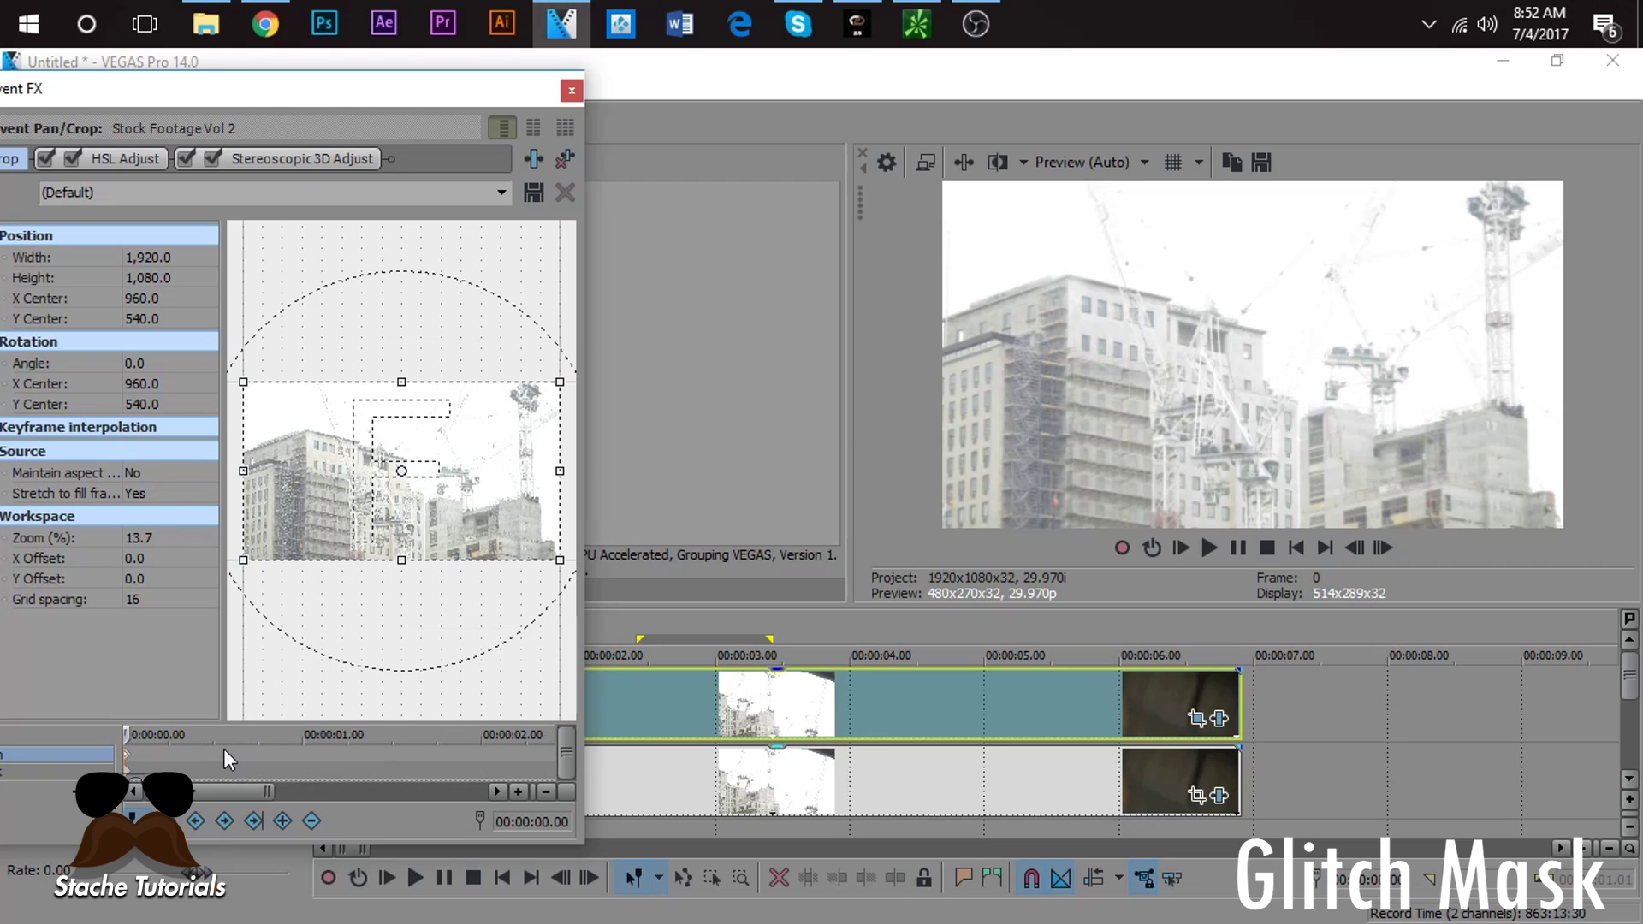
{"action": "left_click", "coordinate": [291, 756]}
{"action": "scroll", "coordinate": [361, 770], "scroll_direction": "up", "scroll_amount": 5}
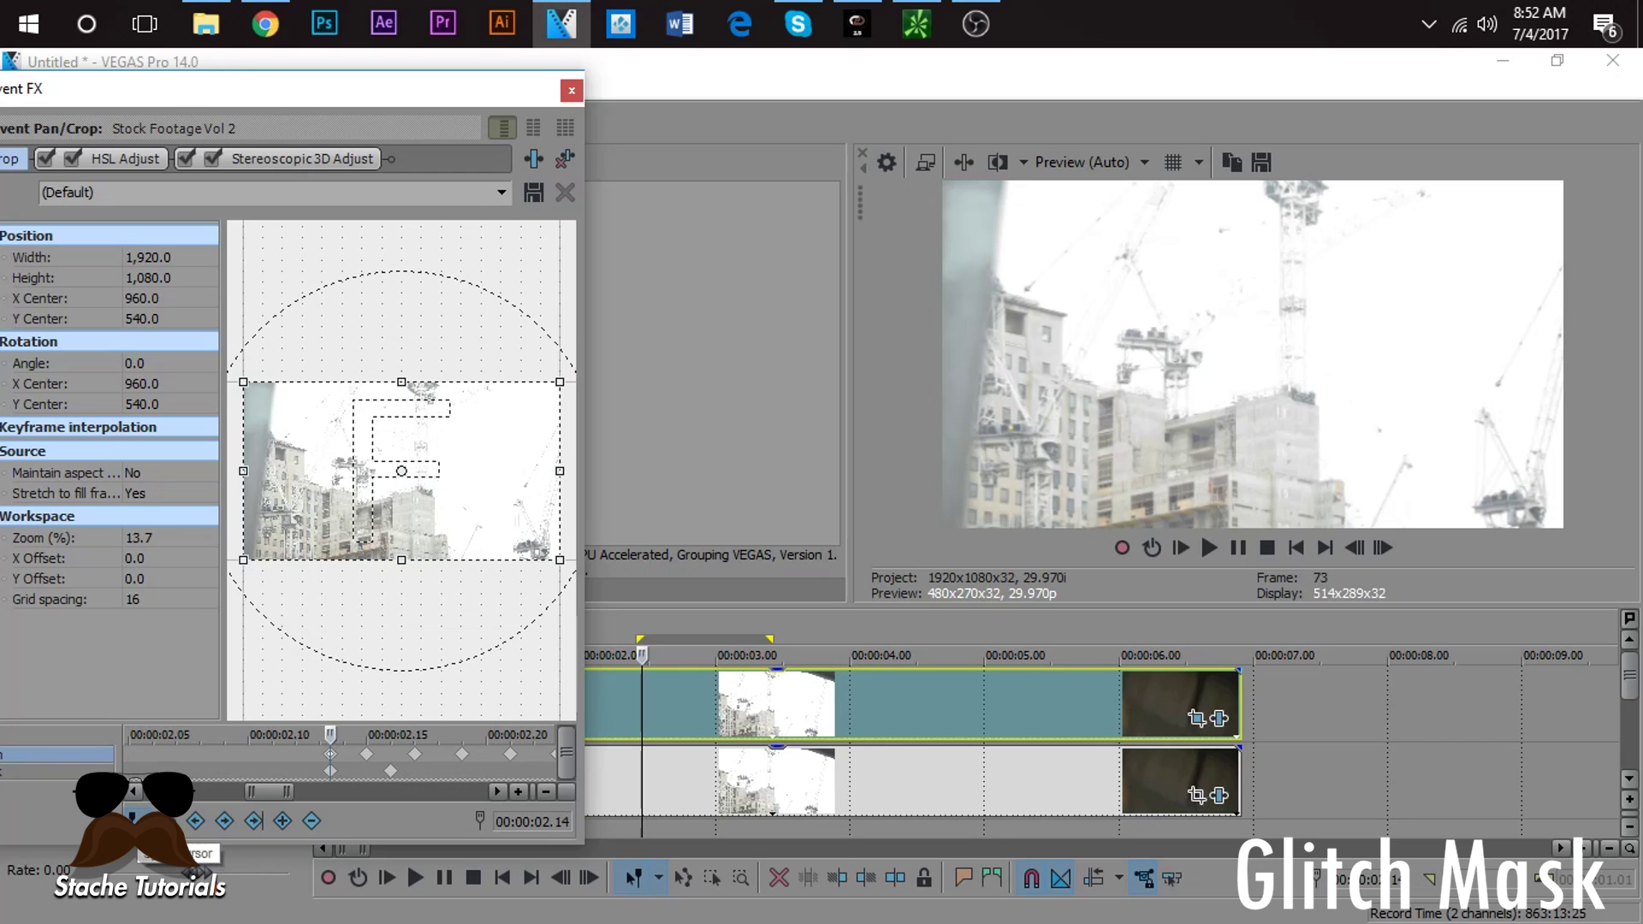
{"action": "left_click", "coordinate": [448, 752]}
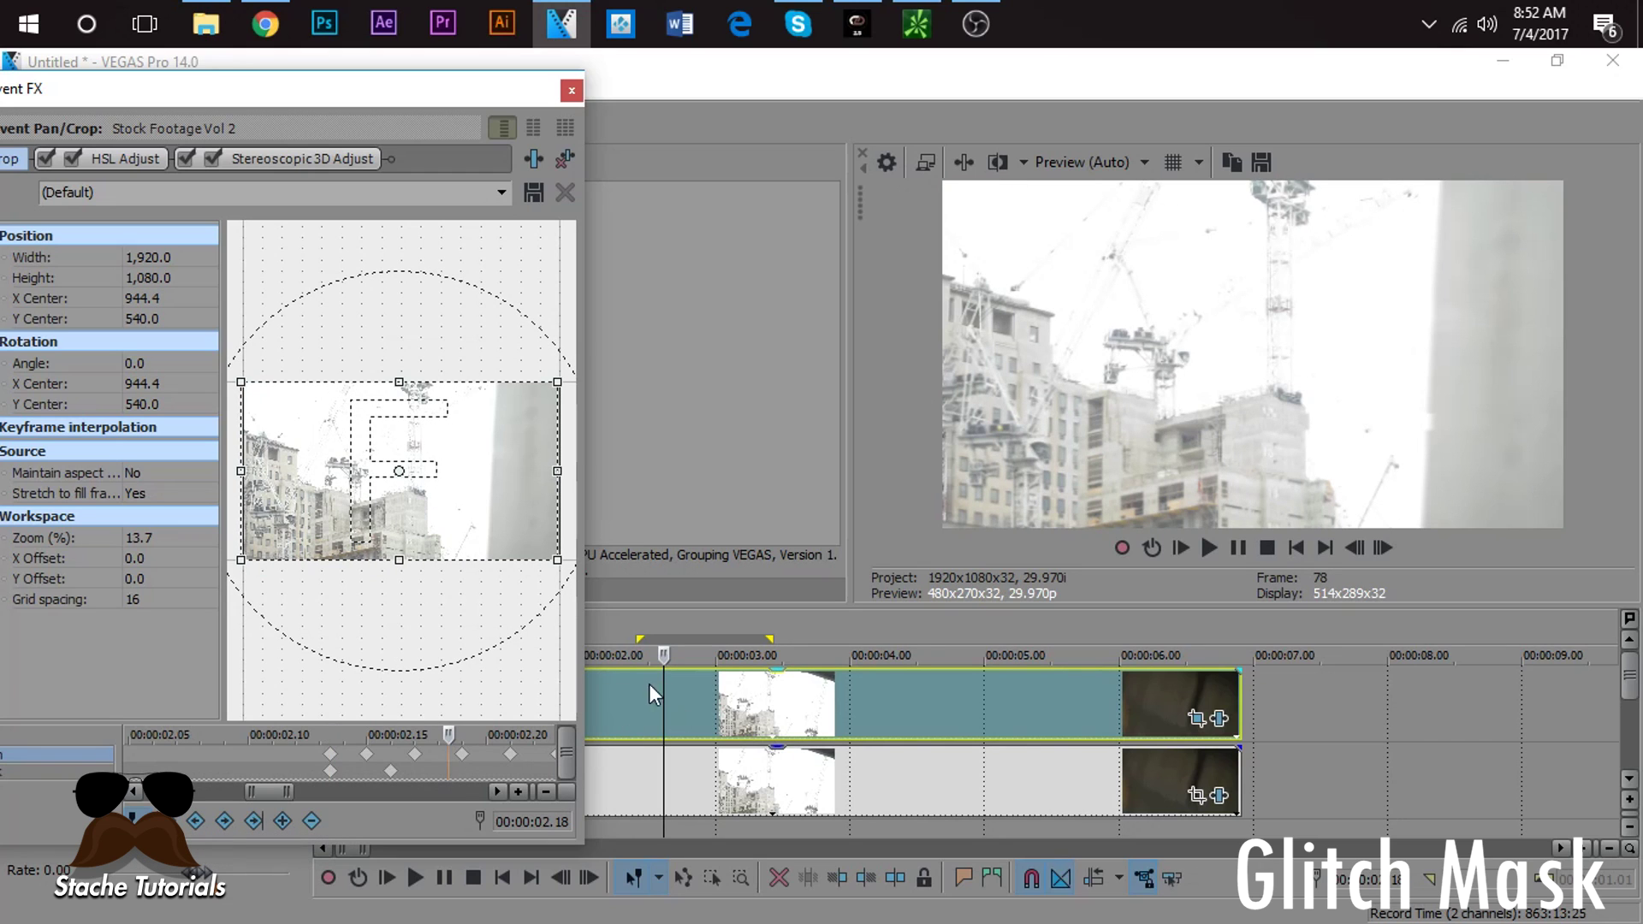
{"action": "left_click", "coordinate": [333, 757]}
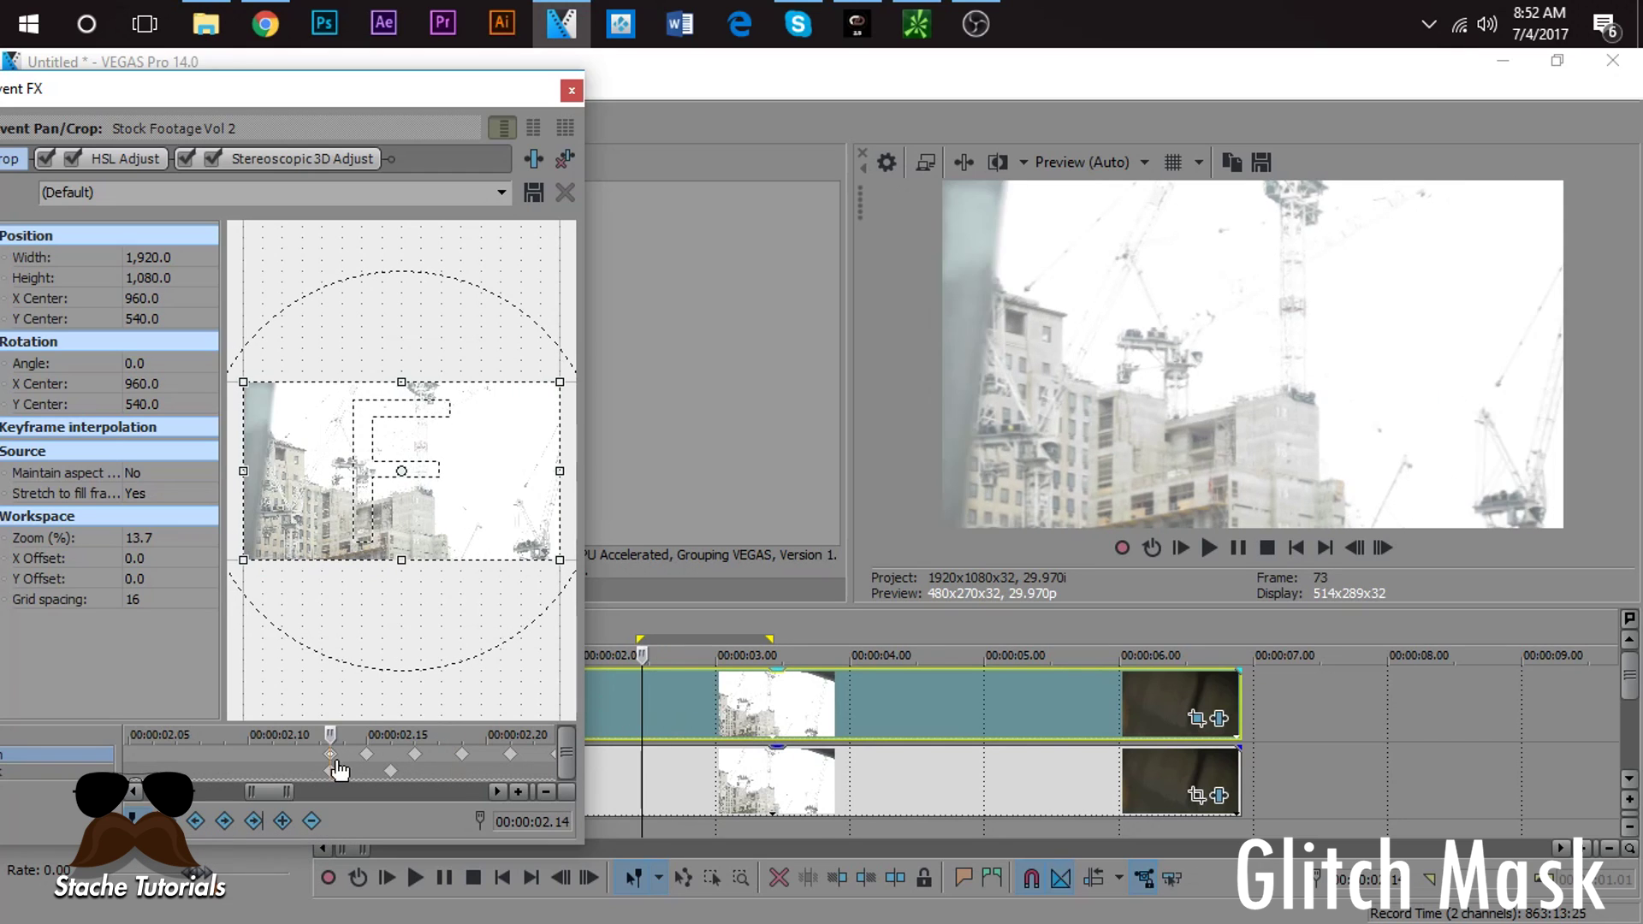
{"action": "left_click", "coordinate": [646, 655]}
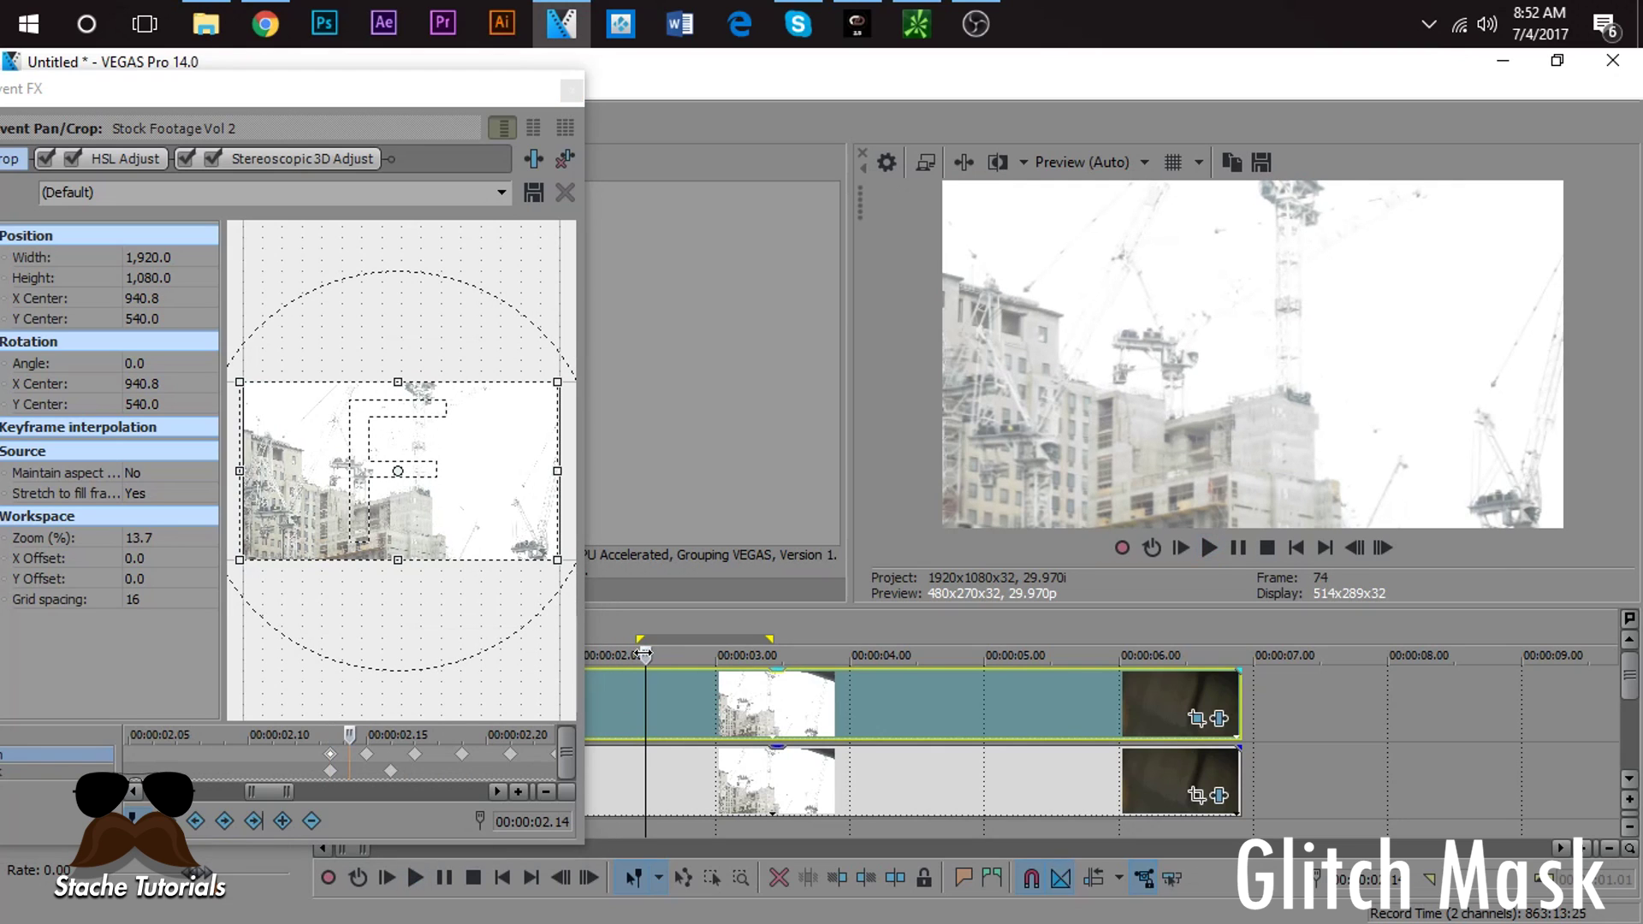
{"action": "left_click", "coordinate": [643, 655]}
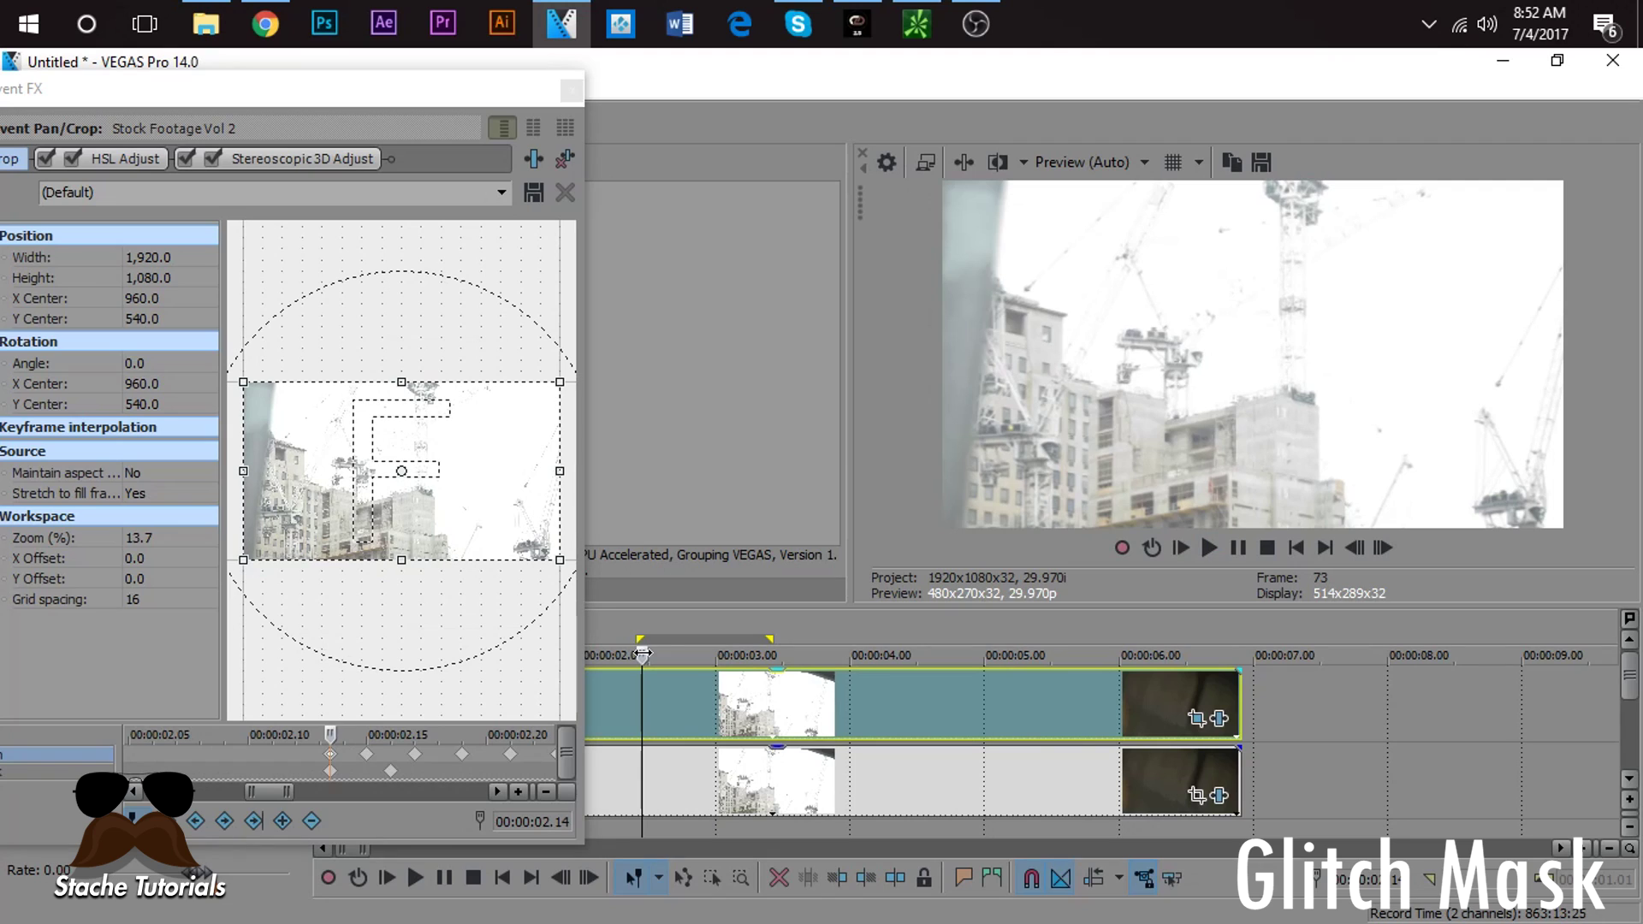
{"action": "key", "text": "m"}
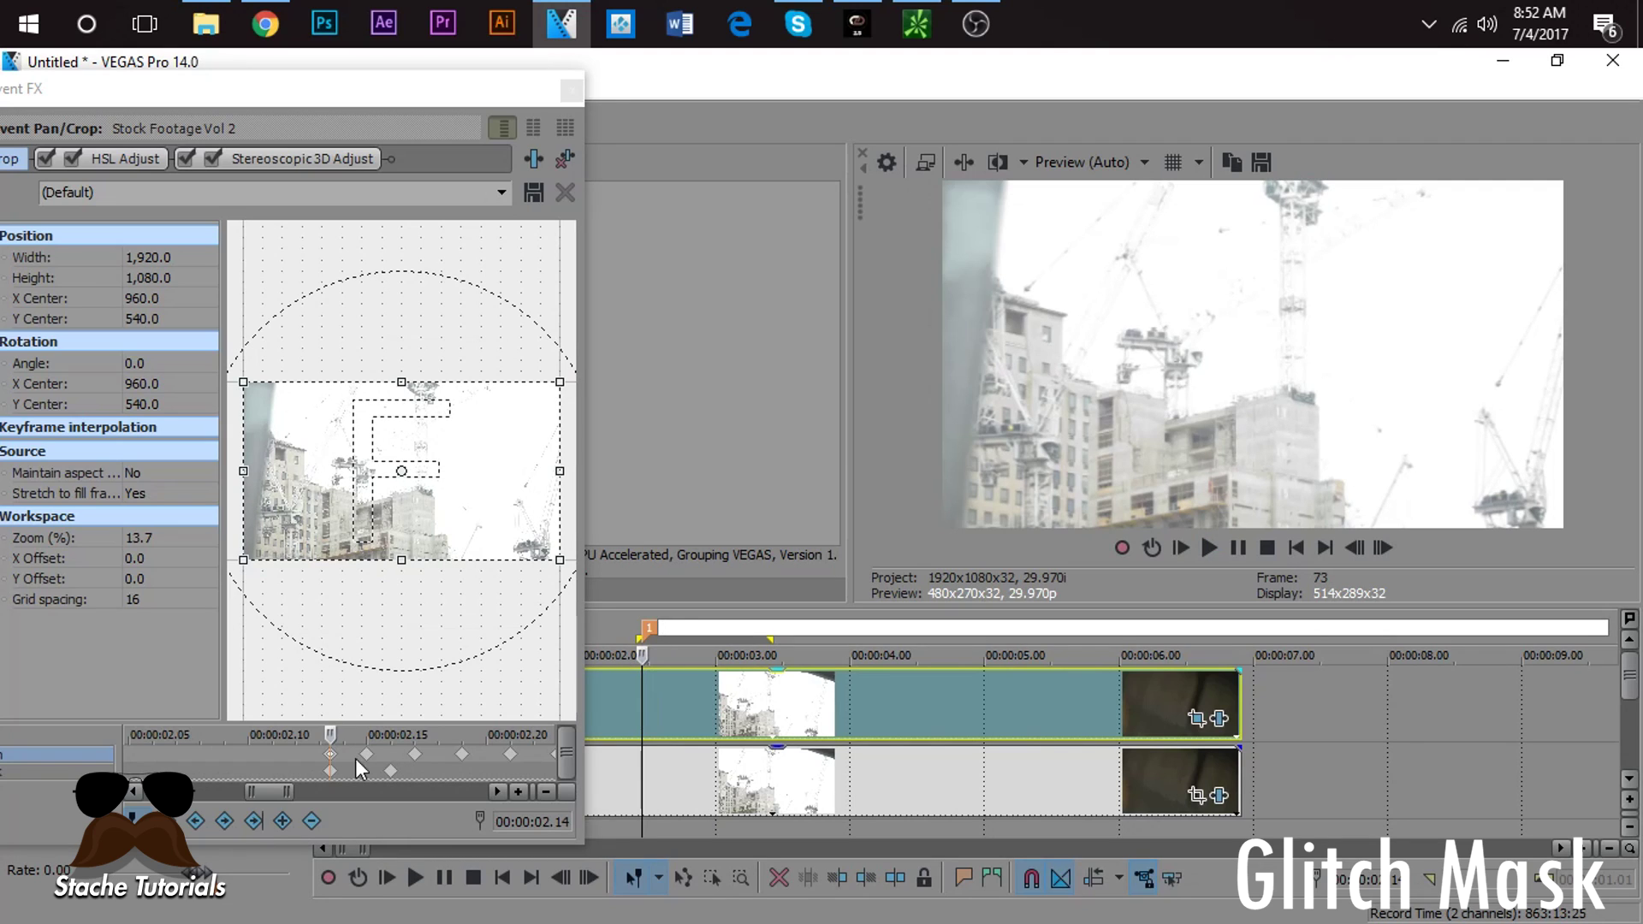
Step: Go to the last Position keyframe at 00:00:02.25 and place a second timeline marker there
{"action": "scroll", "coordinate": [370, 745], "scroll_direction": "up", "scroll_amount": 1}
{"action": "scroll", "coordinate": [370, 744], "scroll_direction": "down", "scroll_amount": 2}
{"action": "scroll", "coordinate": [536, 768], "scroll_direction": "down", "scroll_amount": 1}
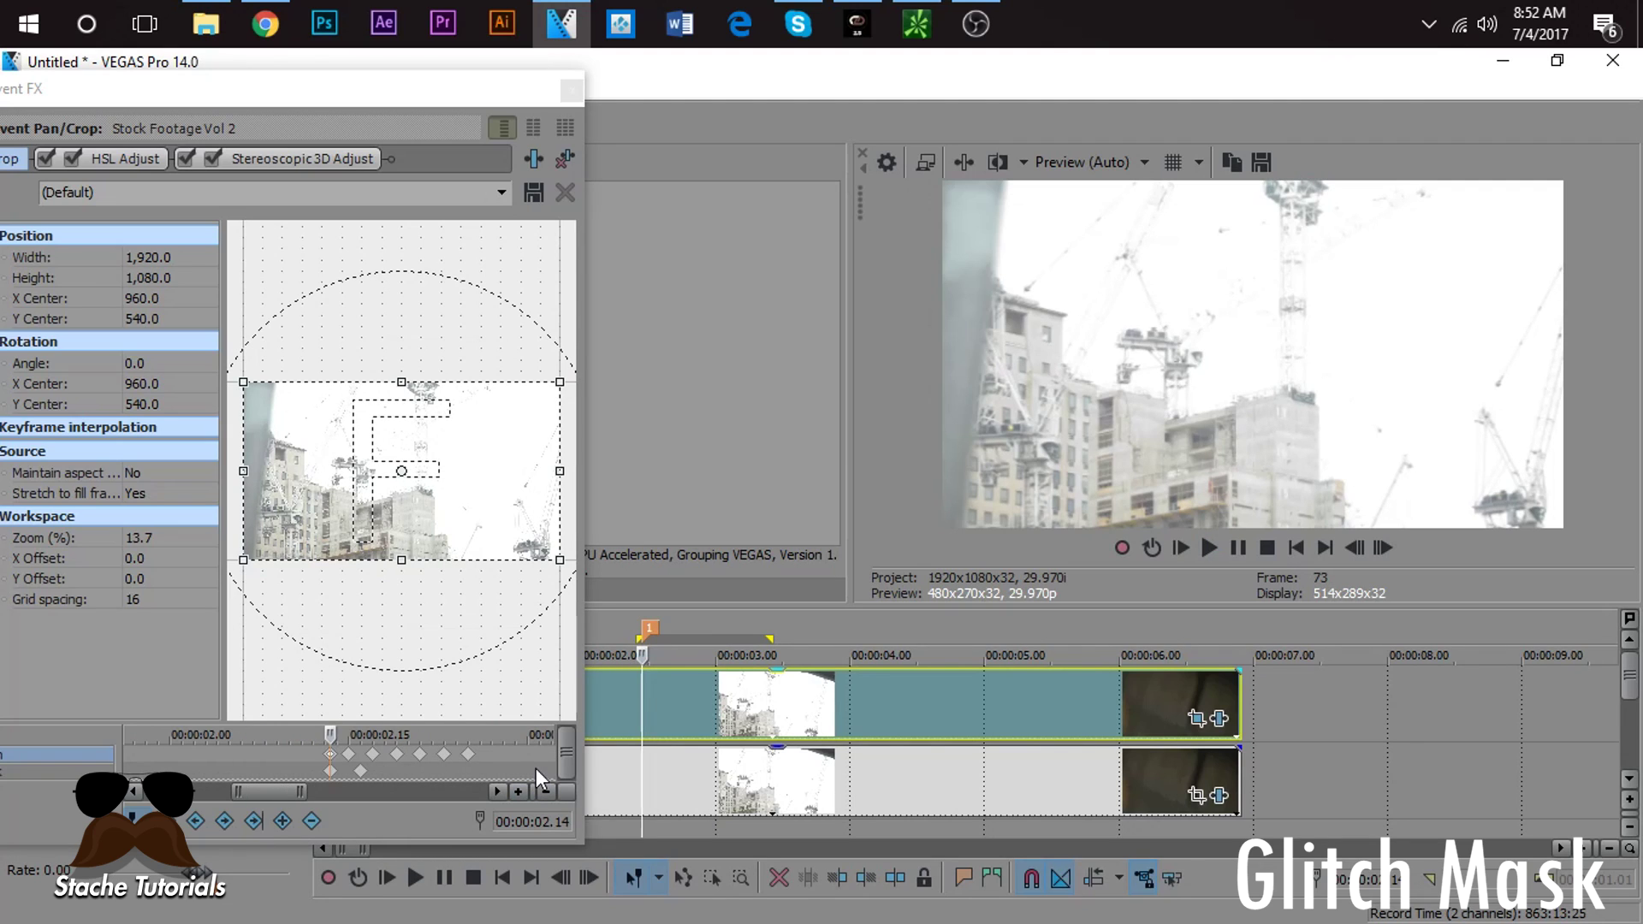
{"action": "left_click", "coordinate": [467, 754]}
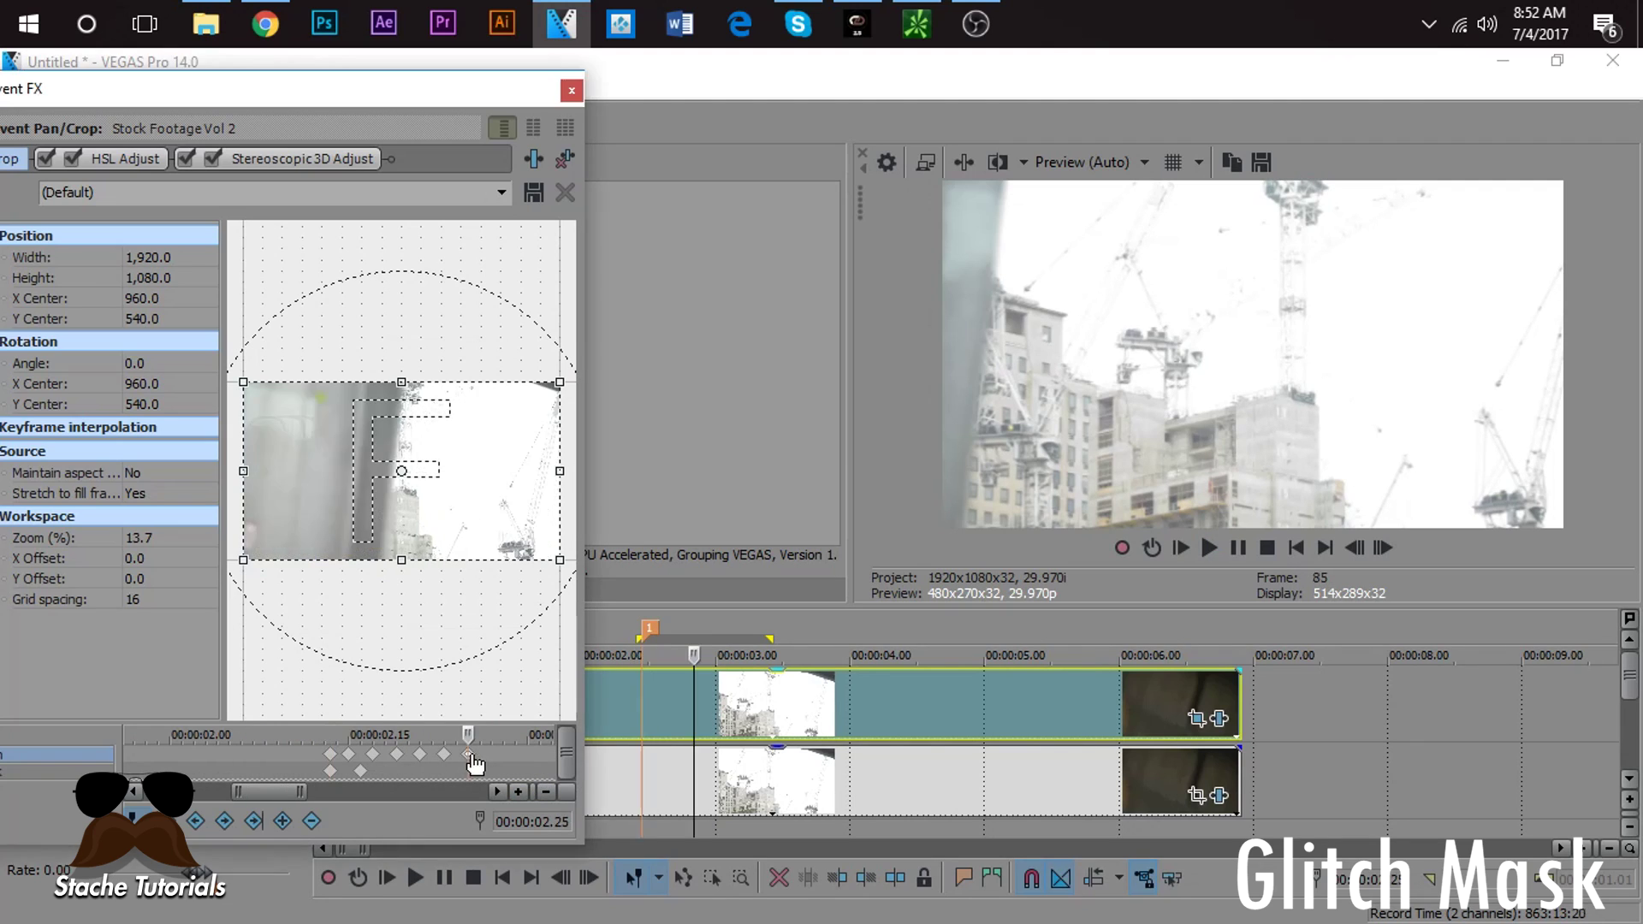
{"action": "left_click", "coordinate": [694, 654]}
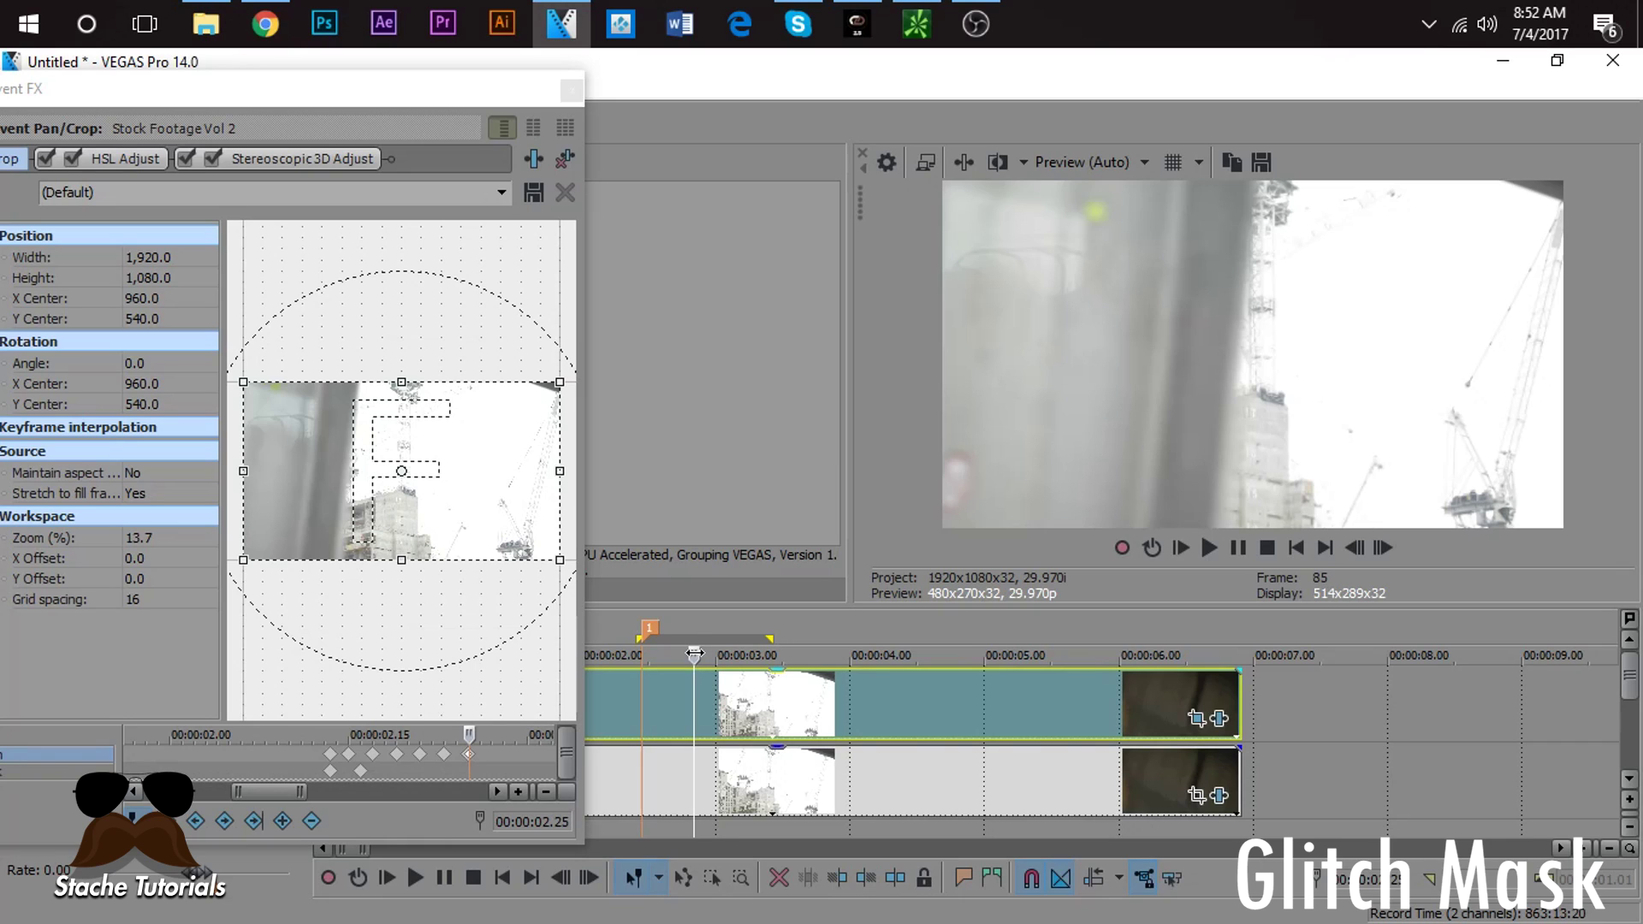
{"action": "key", "text": "m"}
{"action": "key", "text": "Return"}
Step: Return to the Stereoscopic 3D Adjust settings and add a Horizontal offset keyframe at marker 1, 00:00:02.14
{"action": "left_click_drag", "start_coordinate": [216, 91], "coordinate": [455, 88]}
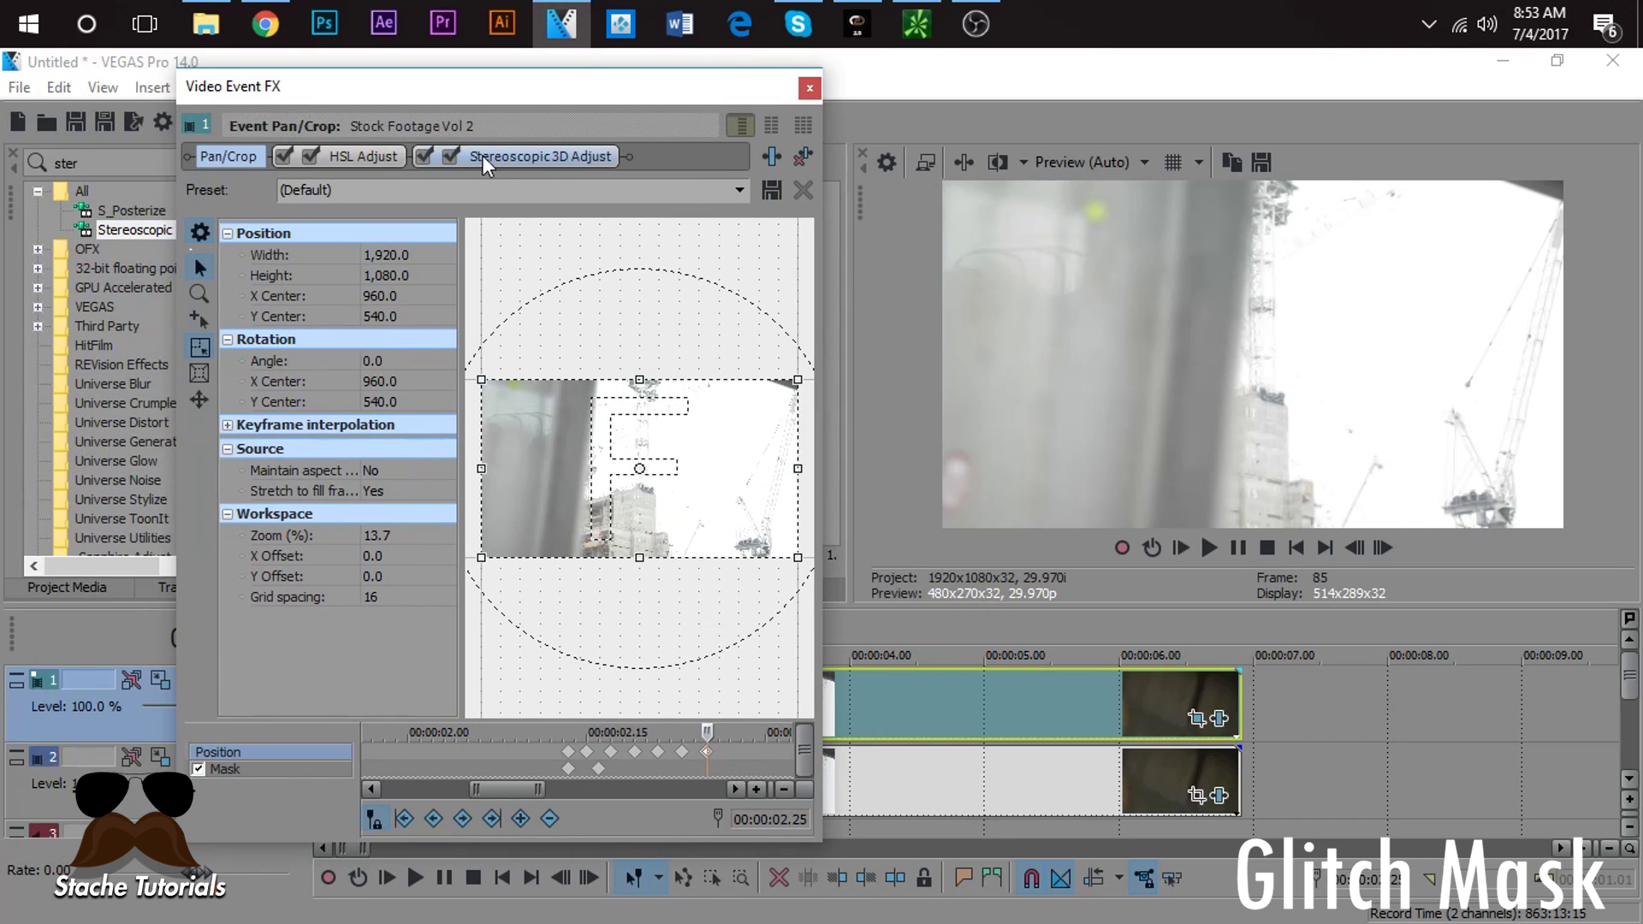
{"action": "left_click", "coordinate": [552, 156]}
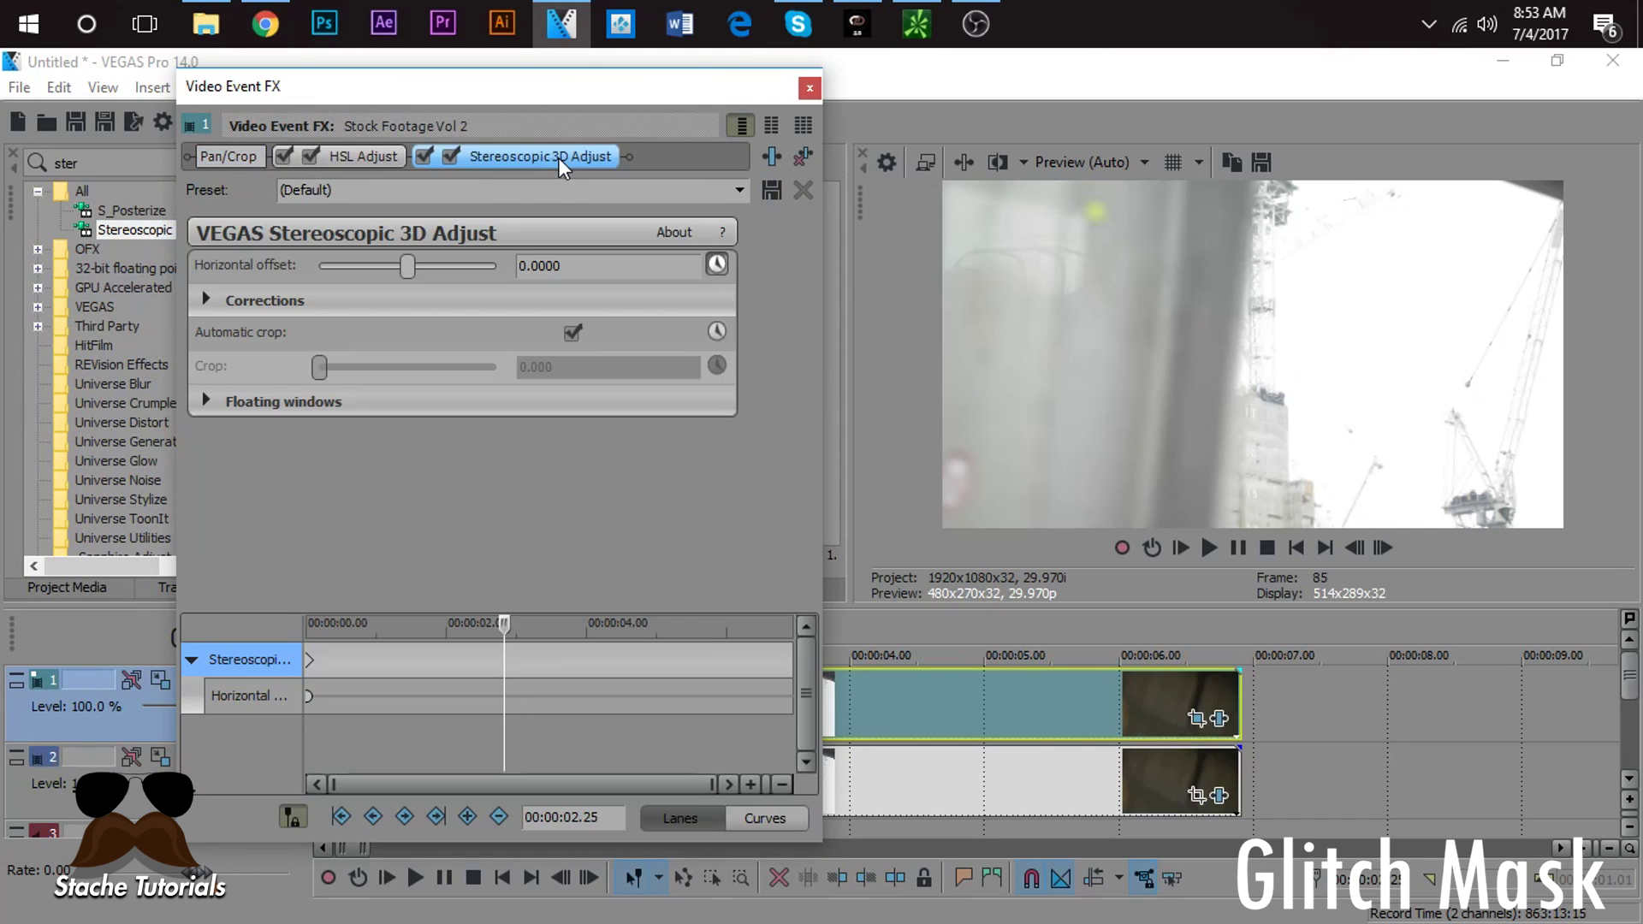
{"action": "left_click_drag", "start_coordinate": [549, 94], "coordinate": [409, 85]}
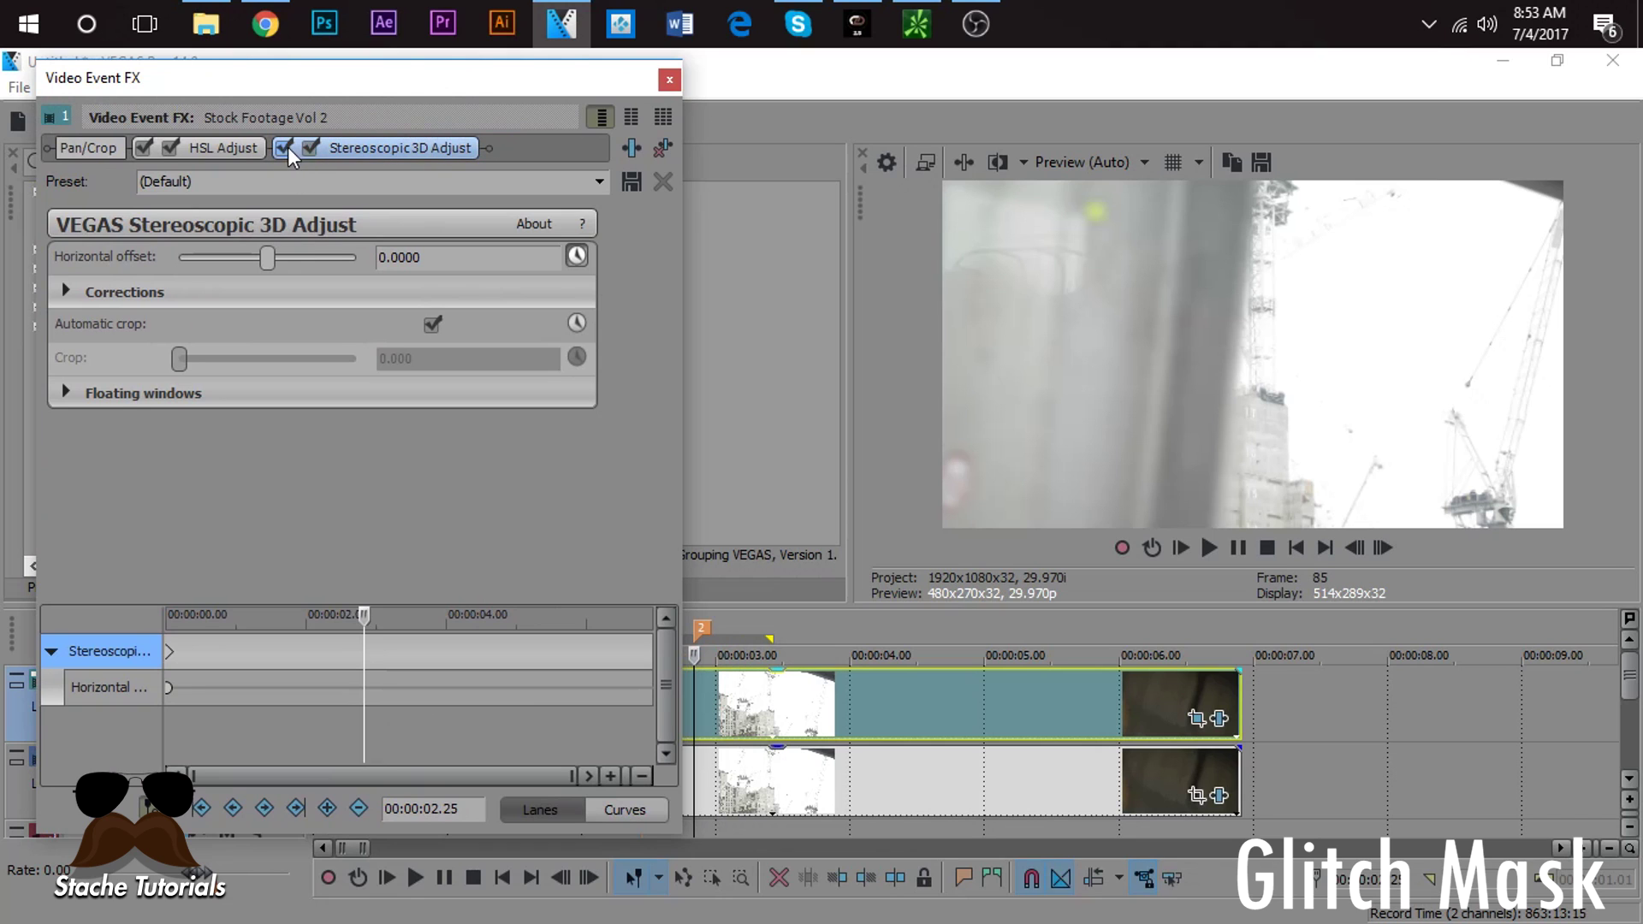
{"action": "left_click_drag", "start_coordinate": [328, 89], "coordinate": [279, 107]}
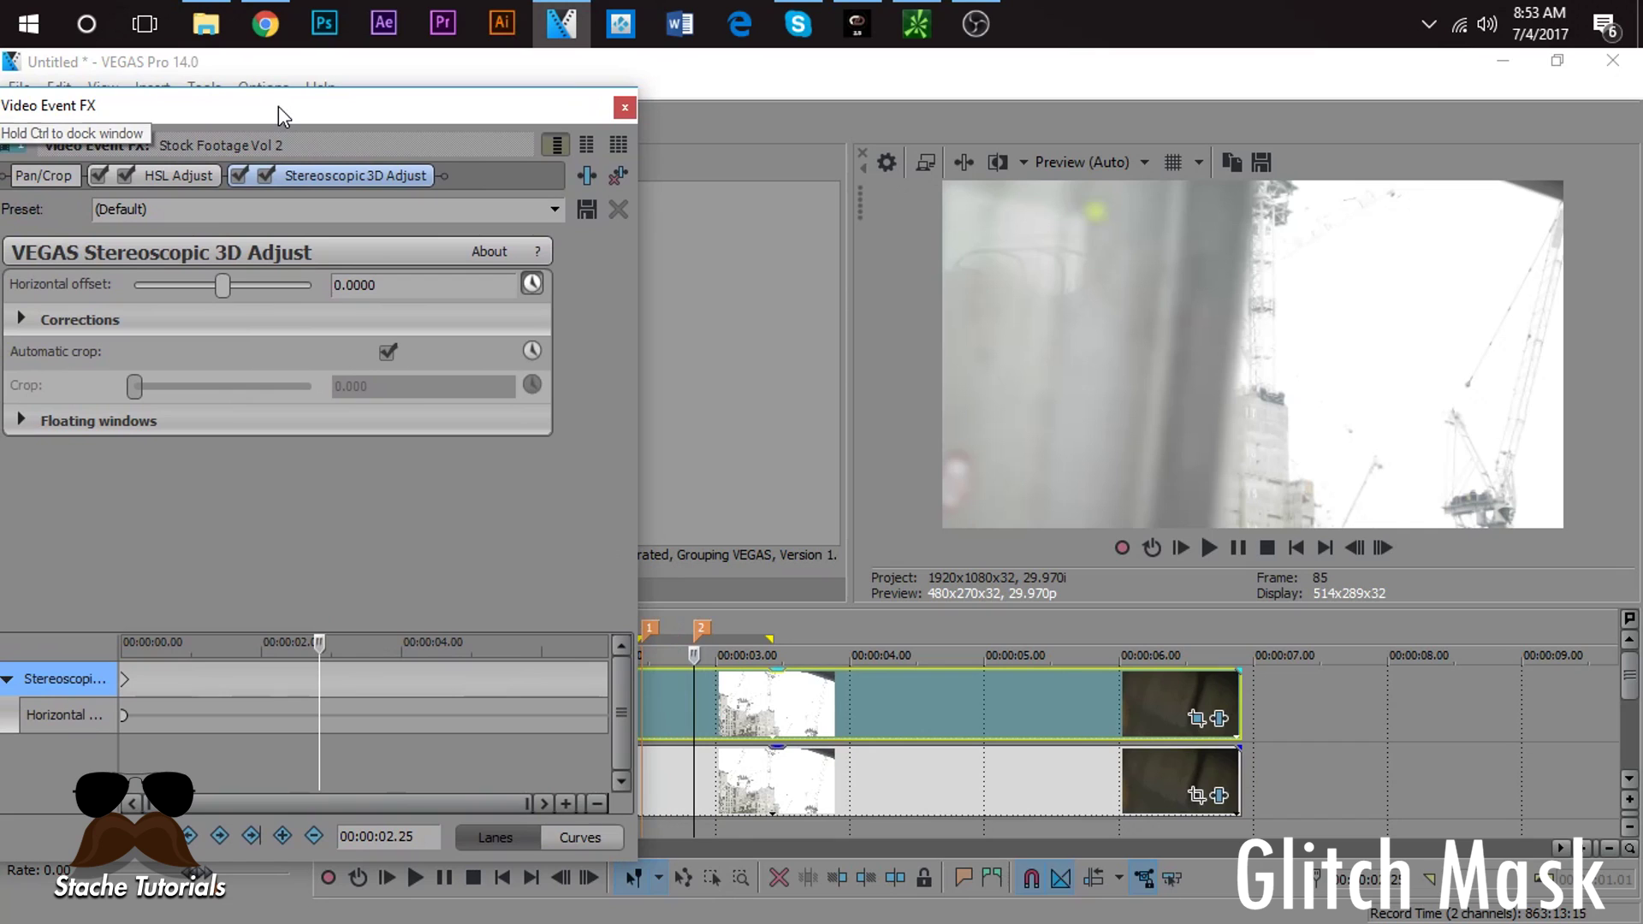
{"action": "left_click", "coordinate": [649, 700]}
{"action": "left_click", "coordinate": [676, 698]}
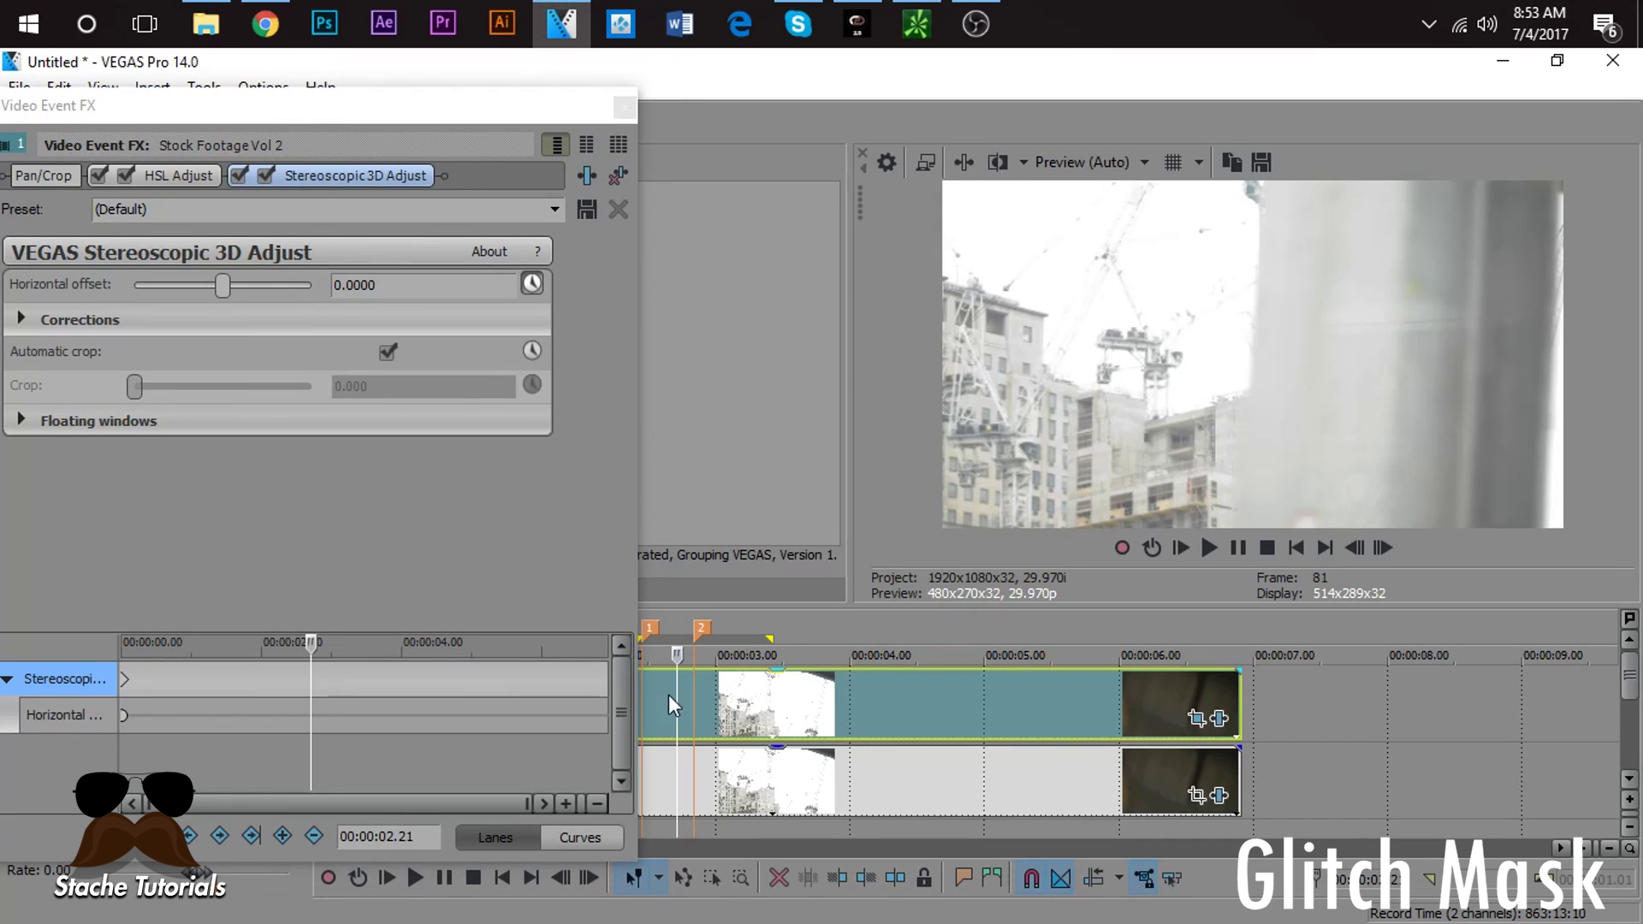
{"action": "left_click", "coordinate": [634, 692]}
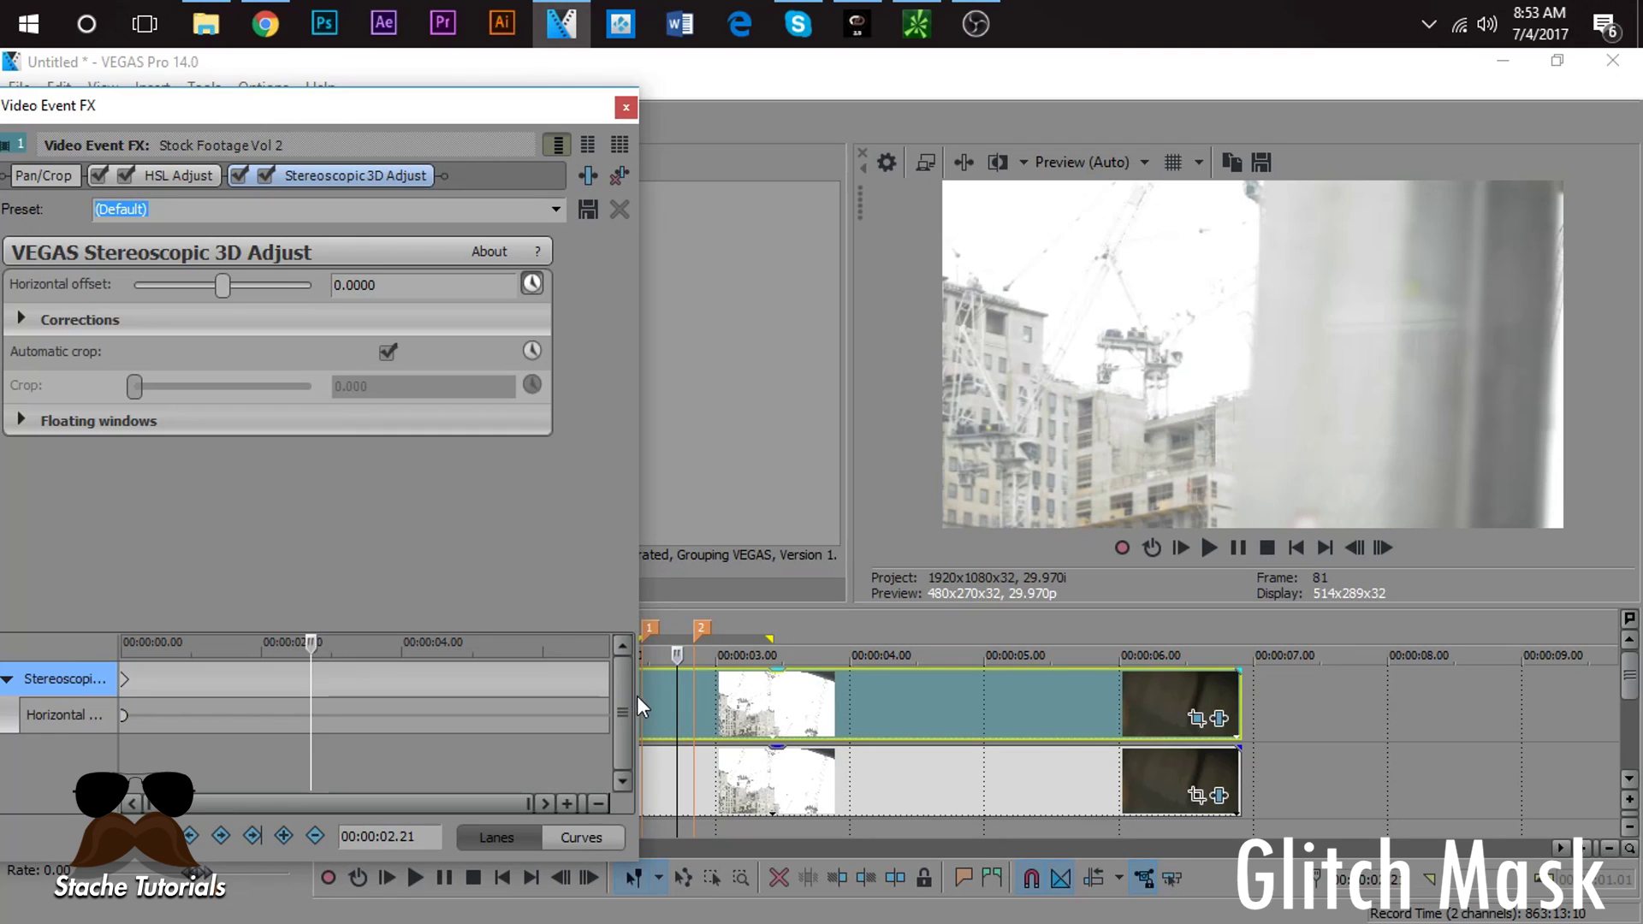
{"action": "left_click_drag", "start_coordinate": [638, 696], "coordinate": [548, 698]}
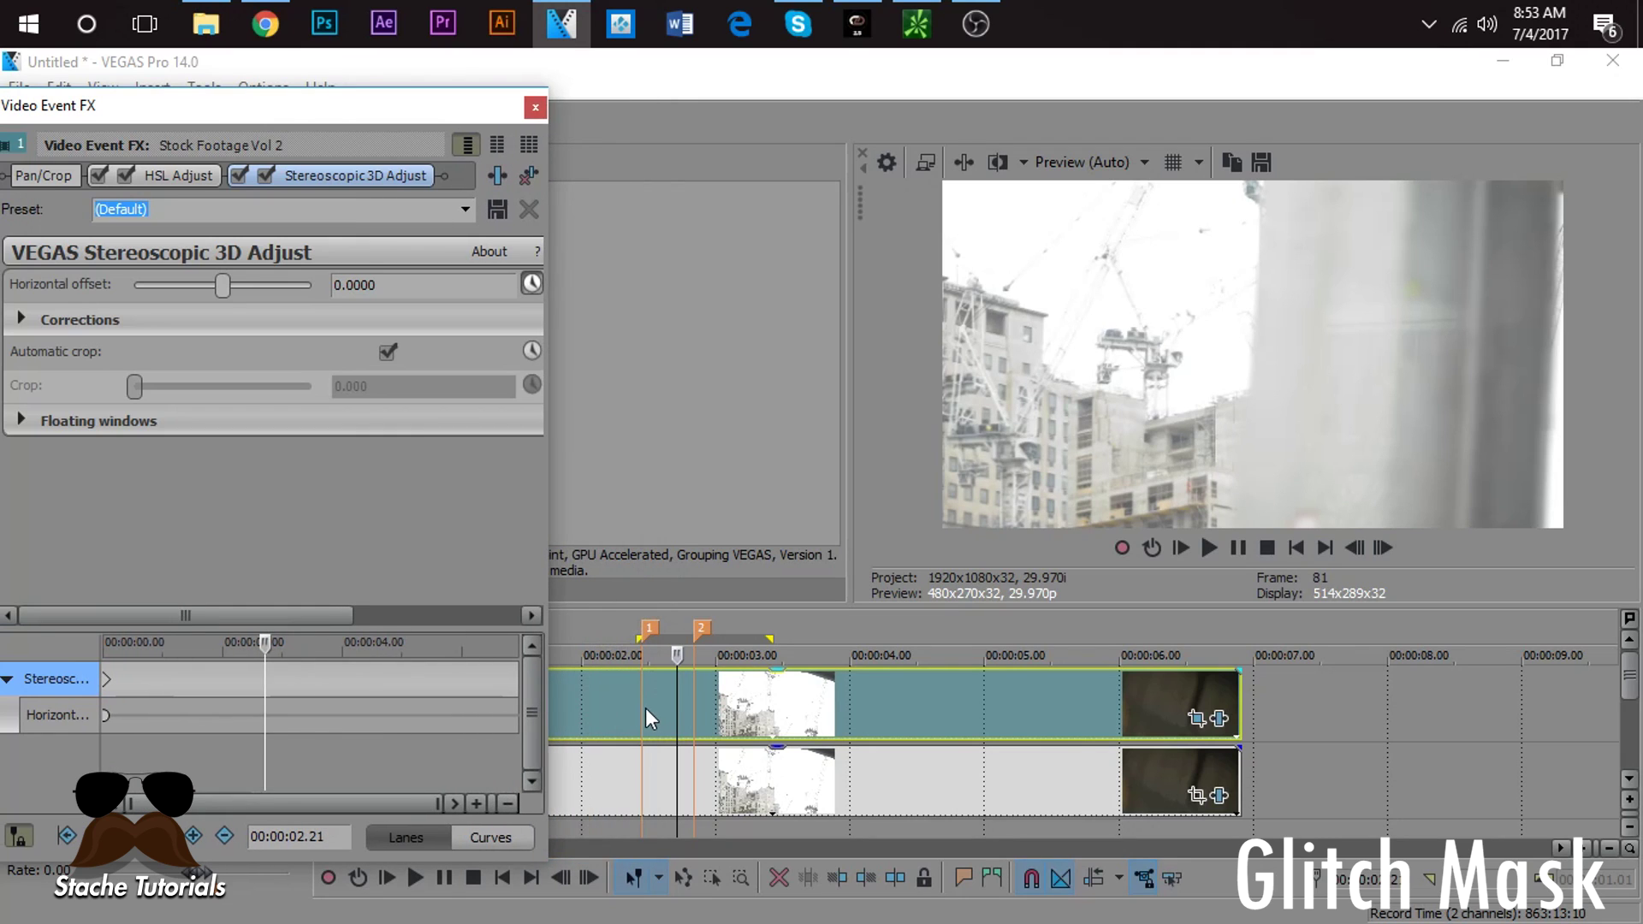
{"action": "left_click", "coordinate": [644, 709]}
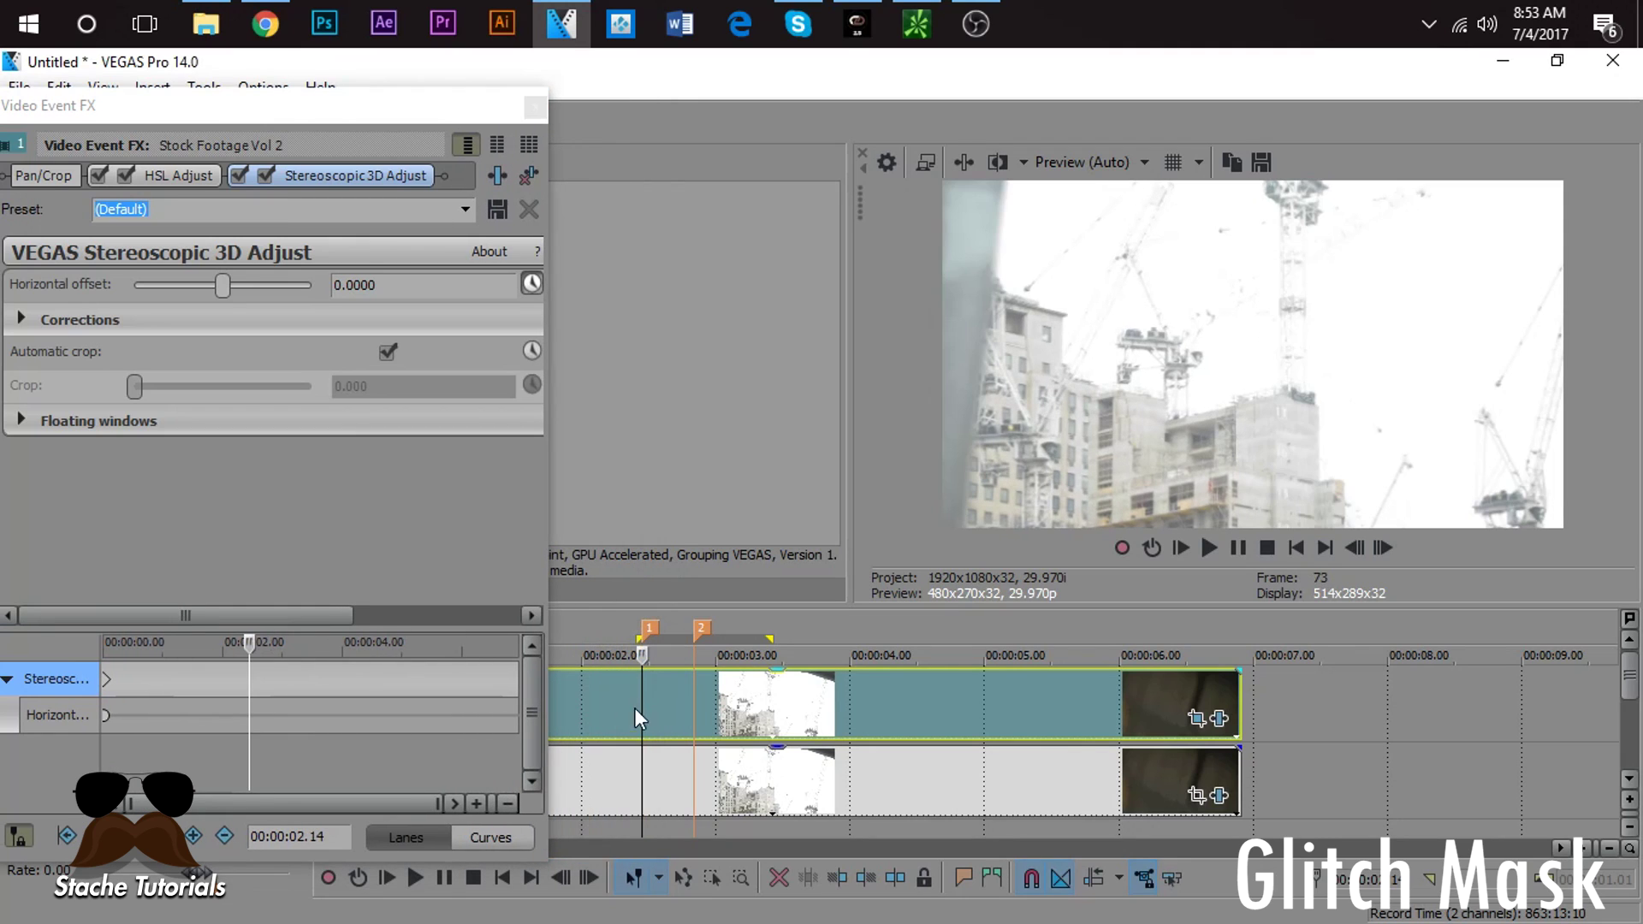
{"action": "left_click", "coordinate": [193, 836]}
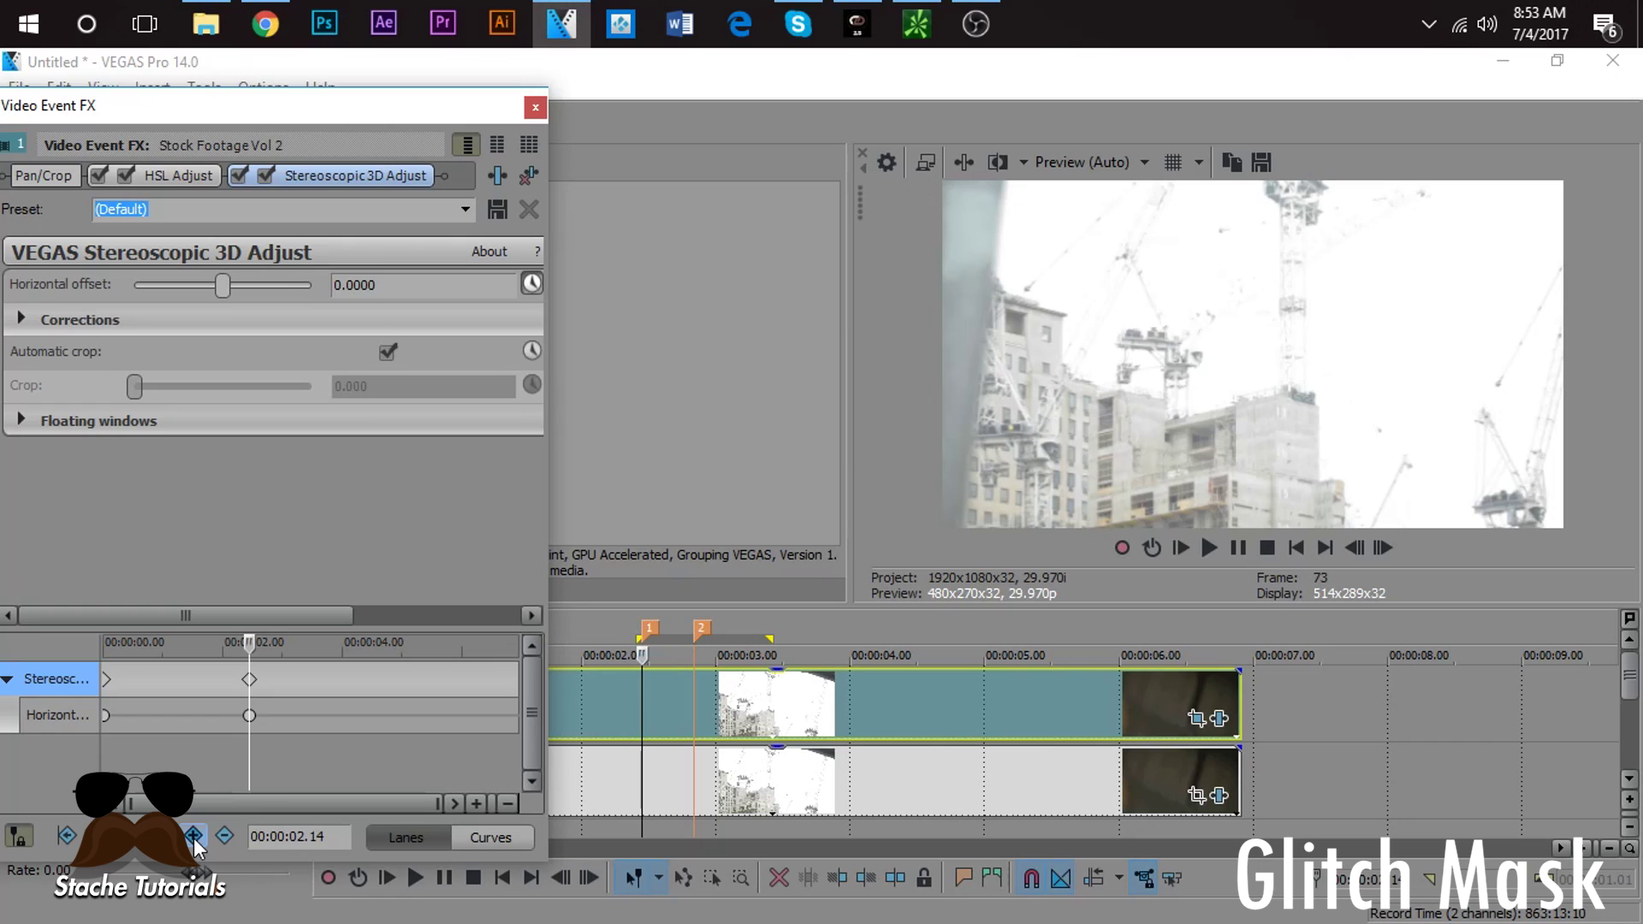
Step: Set the Horizontal offset to about 0.0143 at 00:00:02.19, between the two markers
{"action": "left_click", "coordinate": [669, 700]}
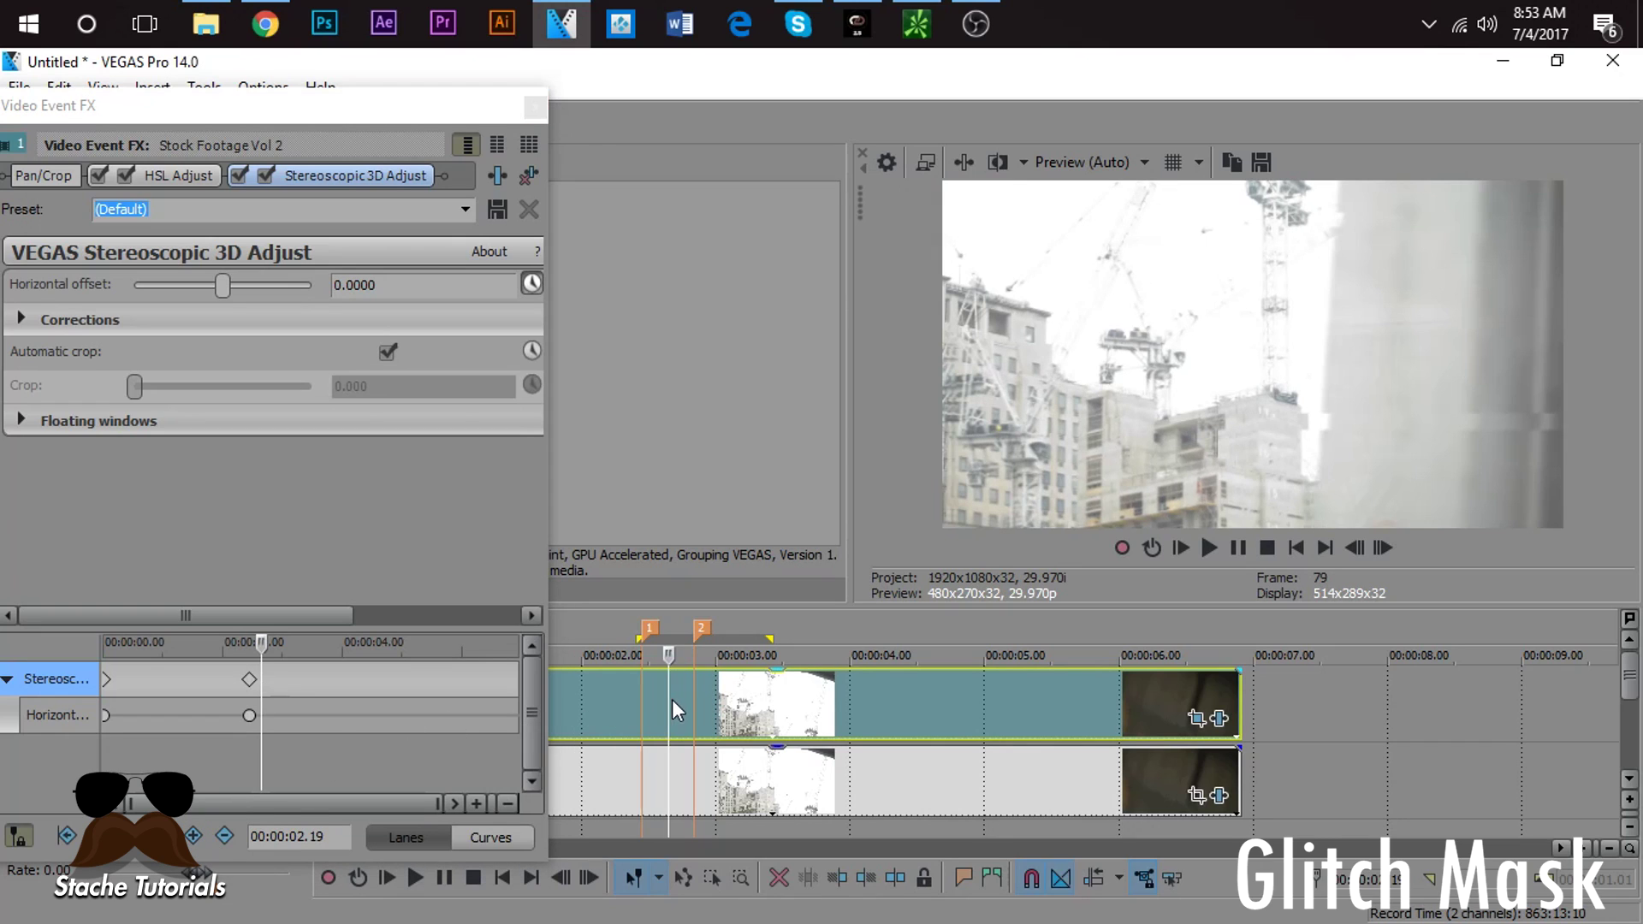
{"action": "left_click", "coordinate": [221, 288]}
{"action": "left_click_drag", "start_coordinate": [221, 287], "coordinate": [237, 288]}
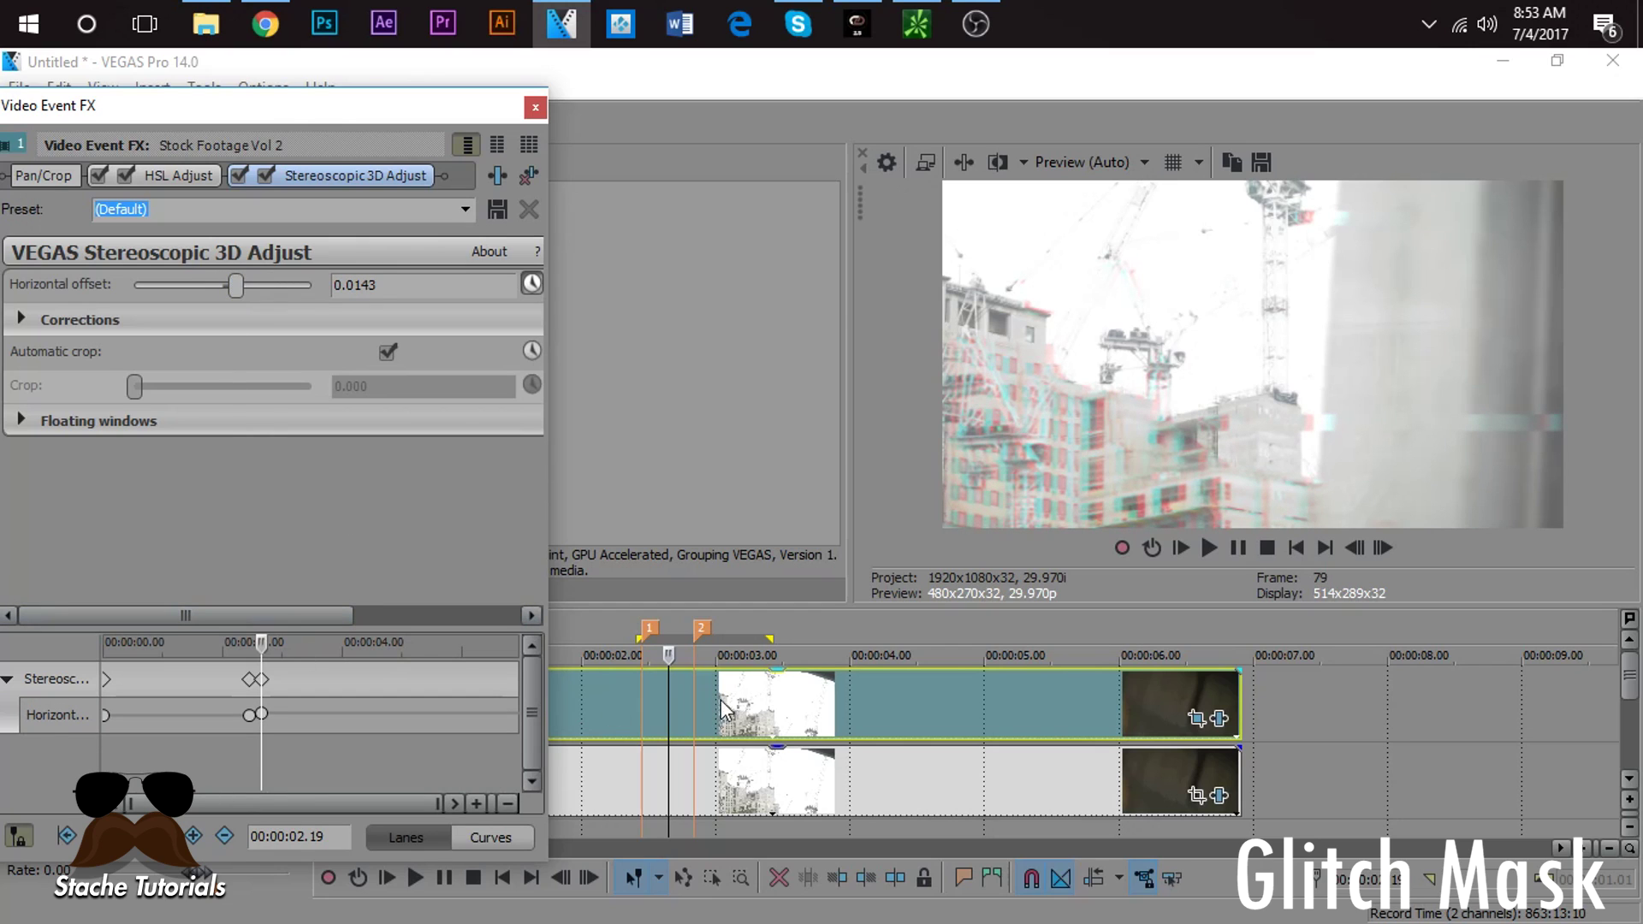
Step: Set the Horizontal offset back to 0 at marker 2, 00:00:02.25
{"action": "left_click", "coordinate": [696, 684]}
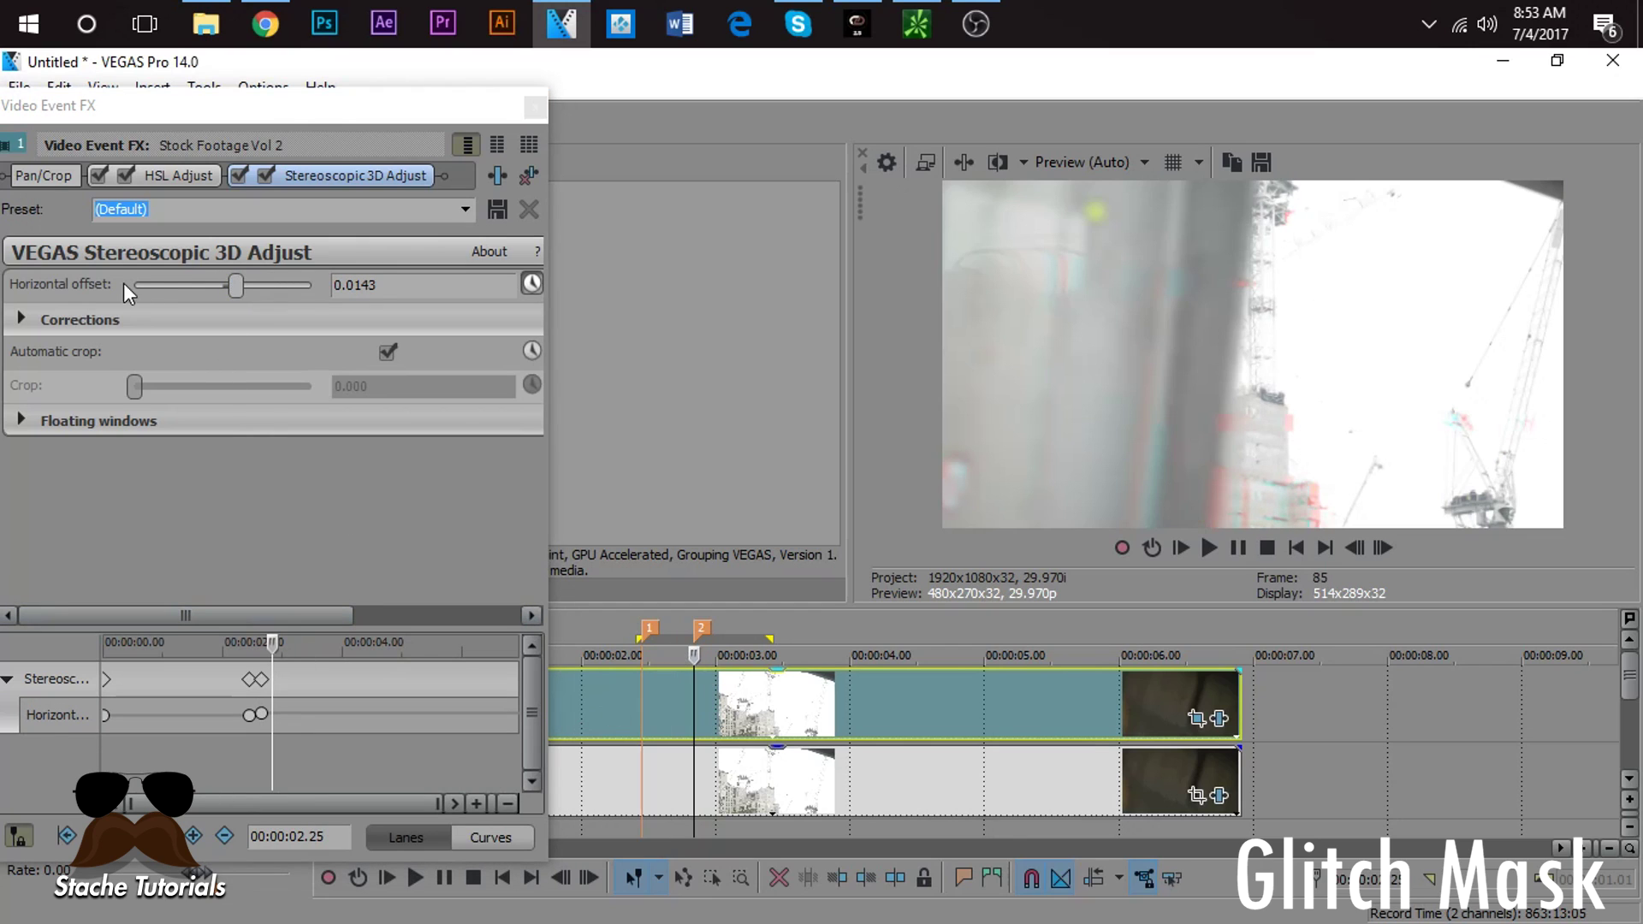
{"action": "left_click_drag", "start_coordinate": [445, 289], "coordinate": [48, 299]}
{"action": "type", "text": "0"}
{"action": "key", "text": "Return"}
Step: Mark a loop region from 00:00:02.09 to 00:00:03.06 around the markers and play it
{"action": "left_click_drag", "start_coordinate": [624, 637], "coordinate": [747, 627]}
{"action": "key", "text": "space"}
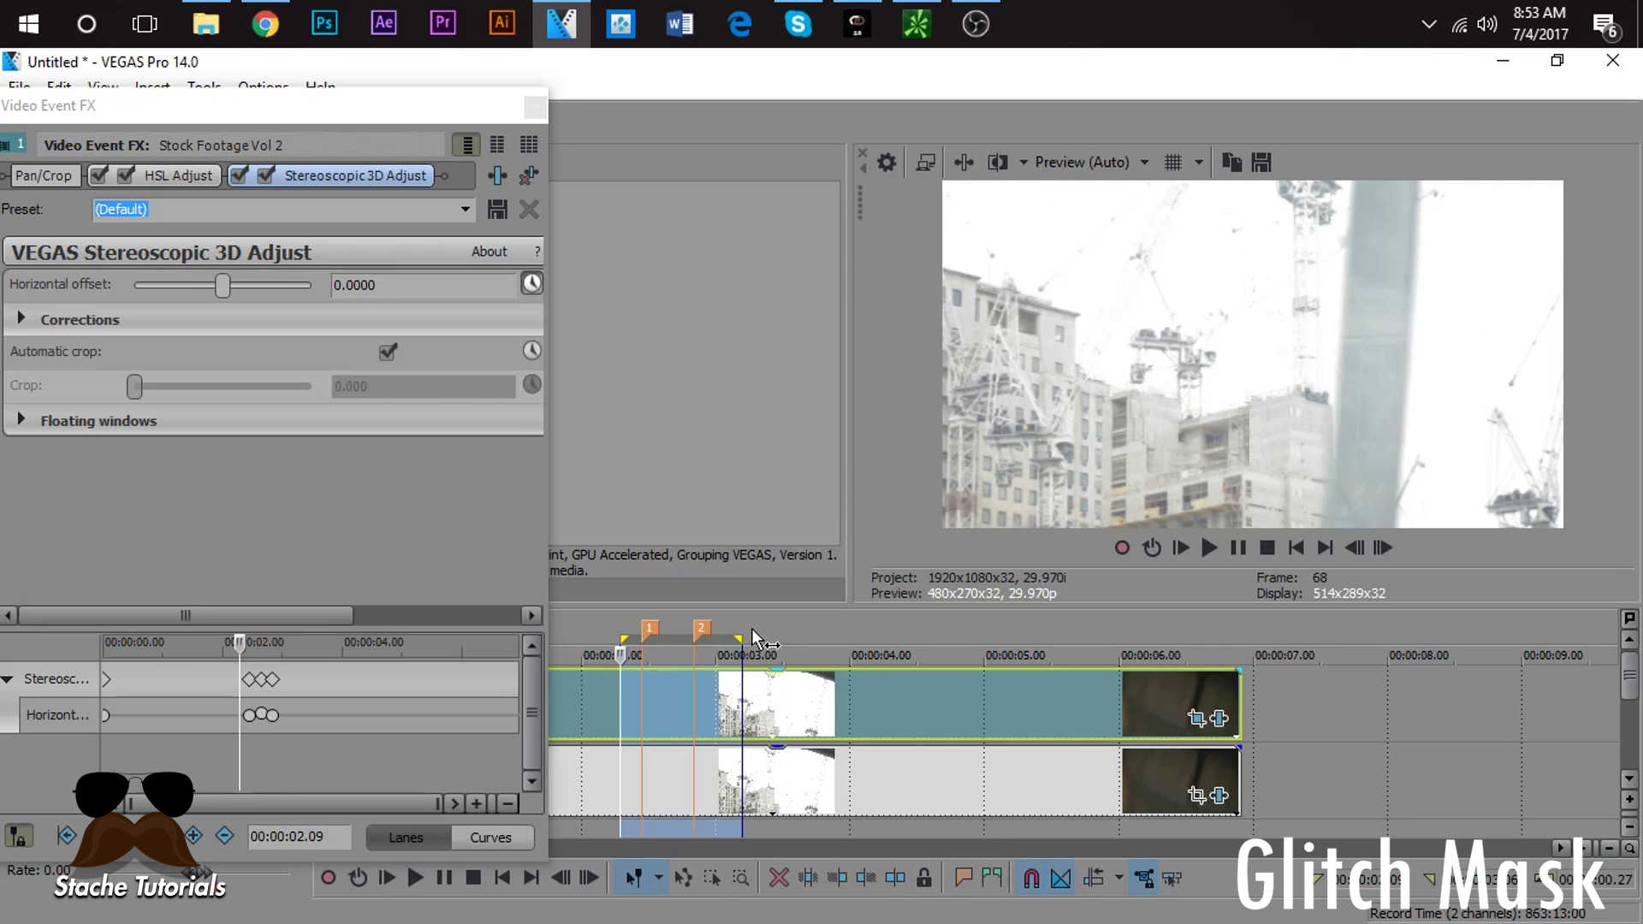
Step: Play the looped glitch section once more and close the Video Event FX window
{"action": "key", "text": "space"}
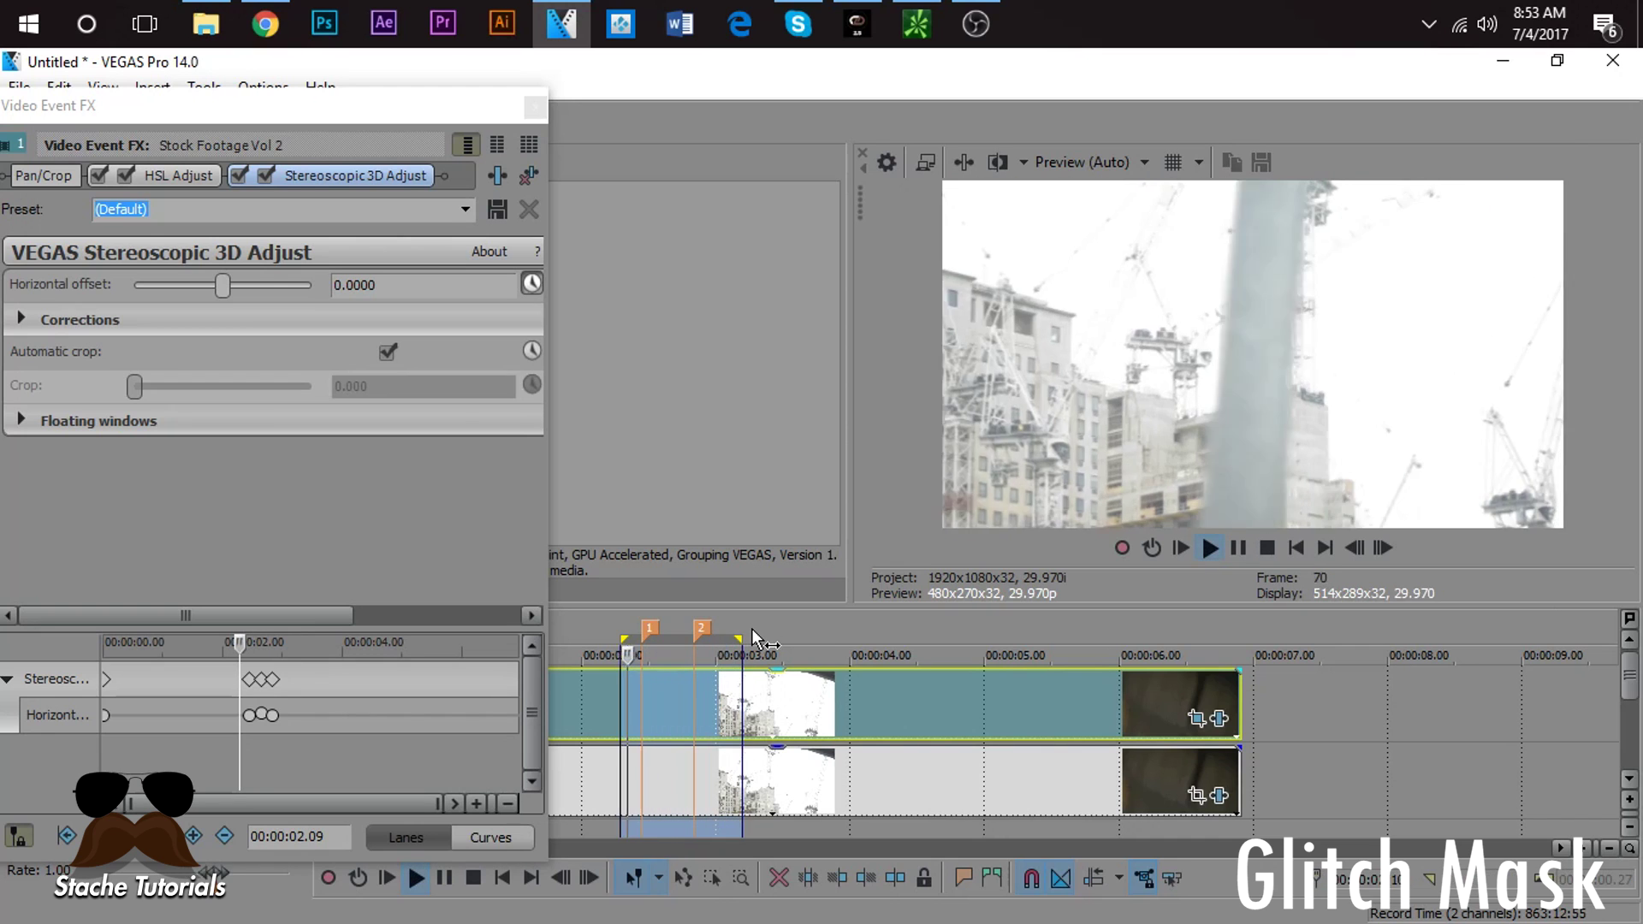
{"action": "key", "text": "space"}
{"action": "left_click", "coordinate": [534, 107]}
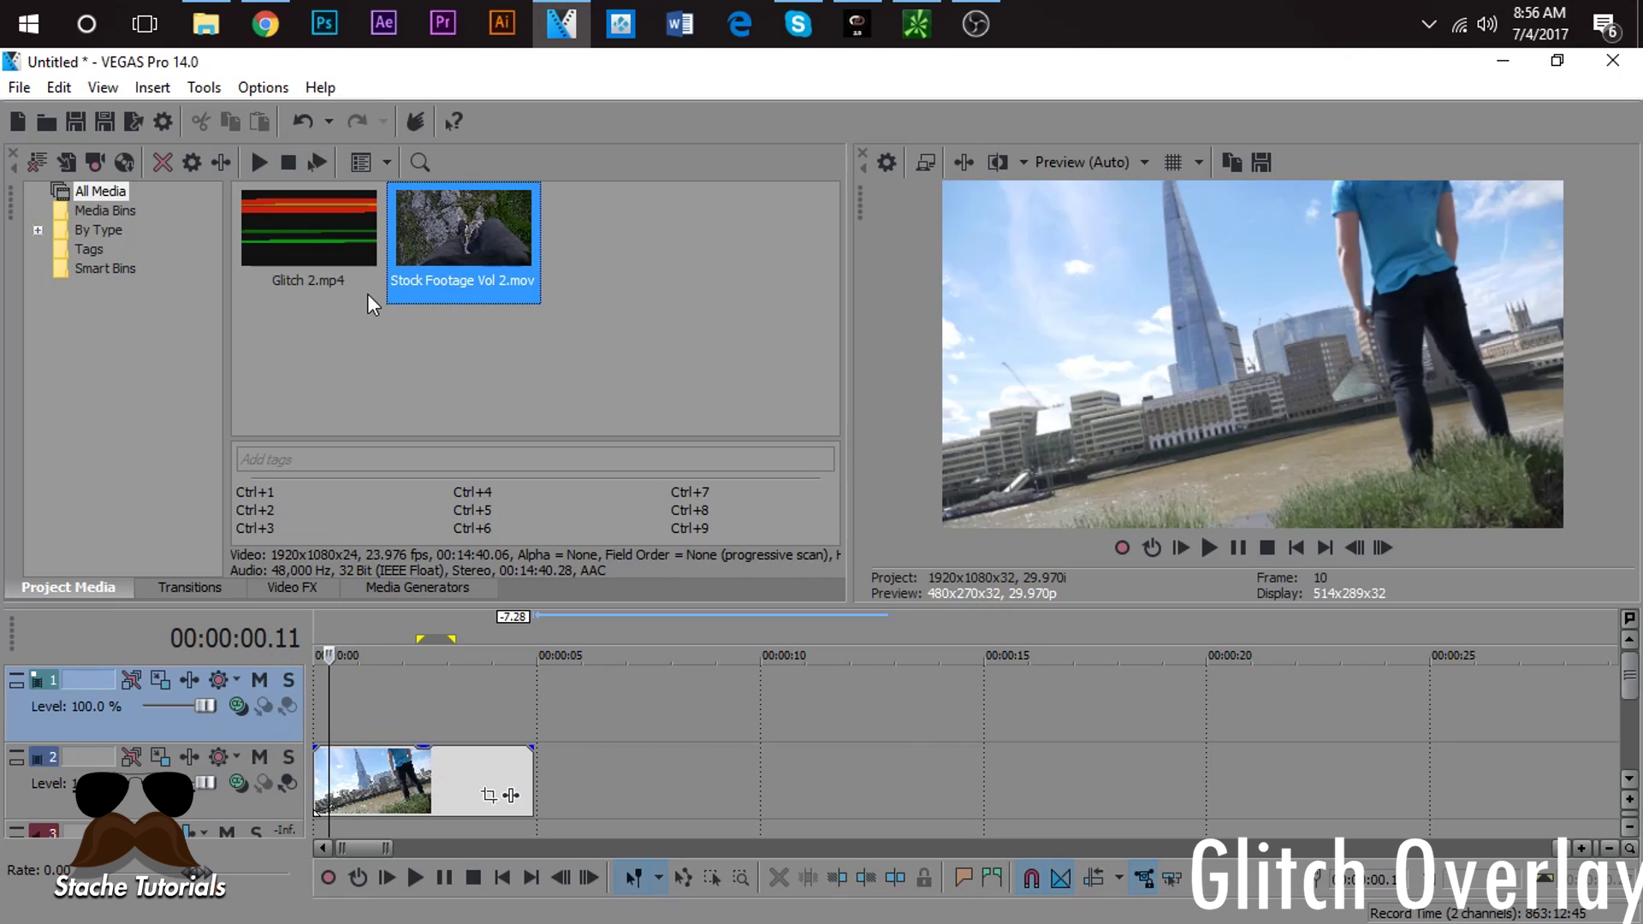
{"action": "left_click", "coordinate": [325, 257]}
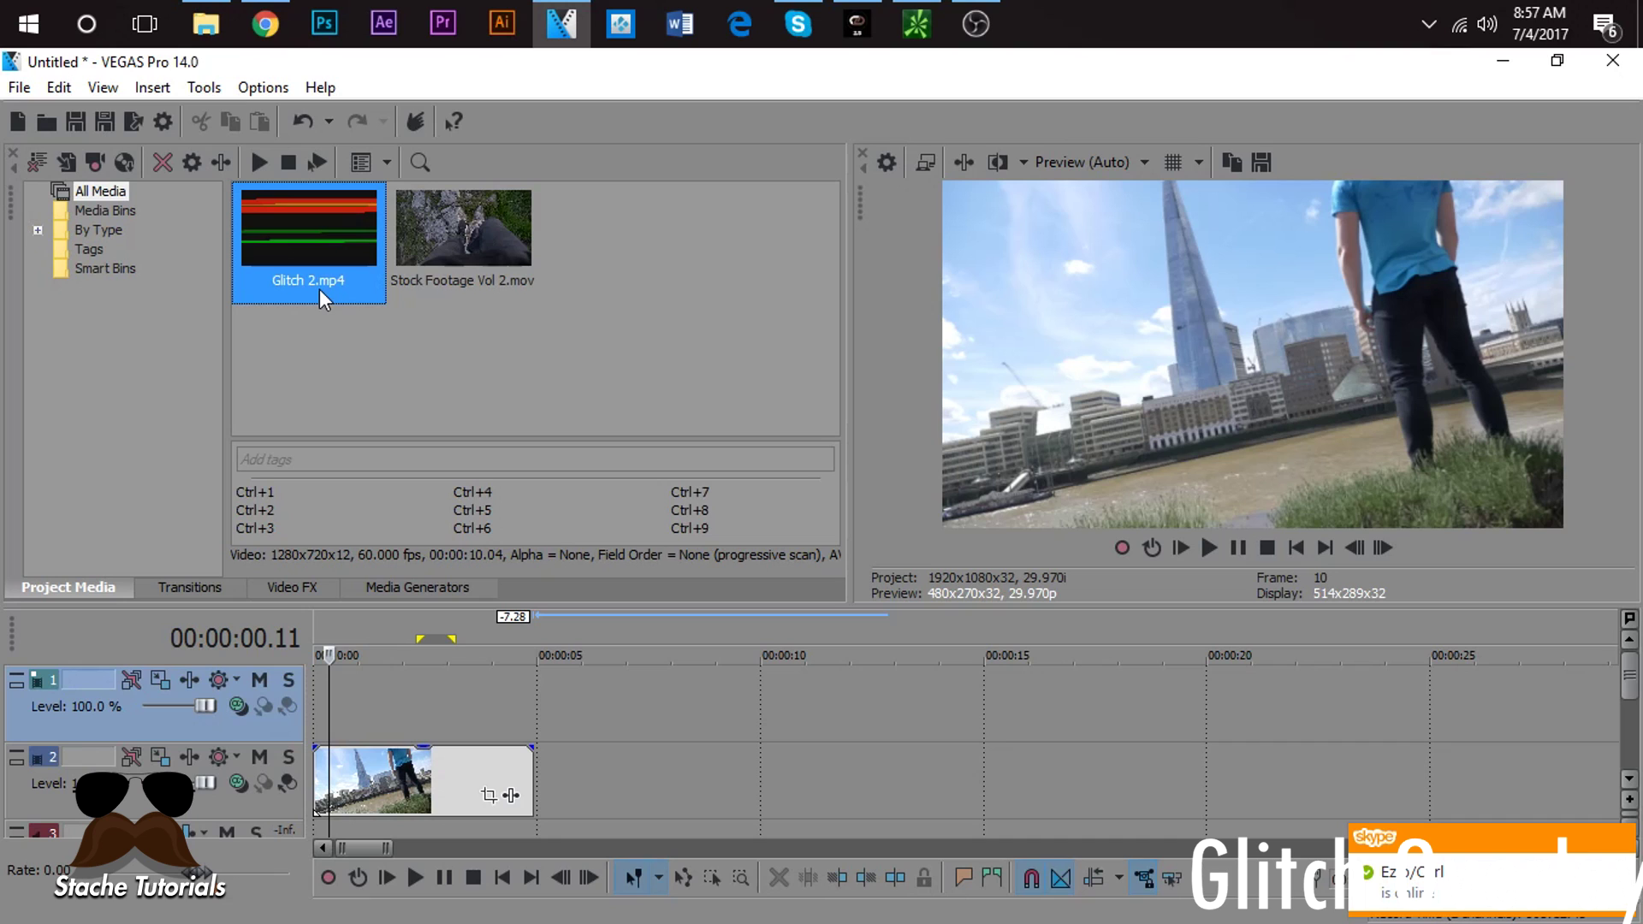
{"action": "left_click", "coordinate": [361, 726]}
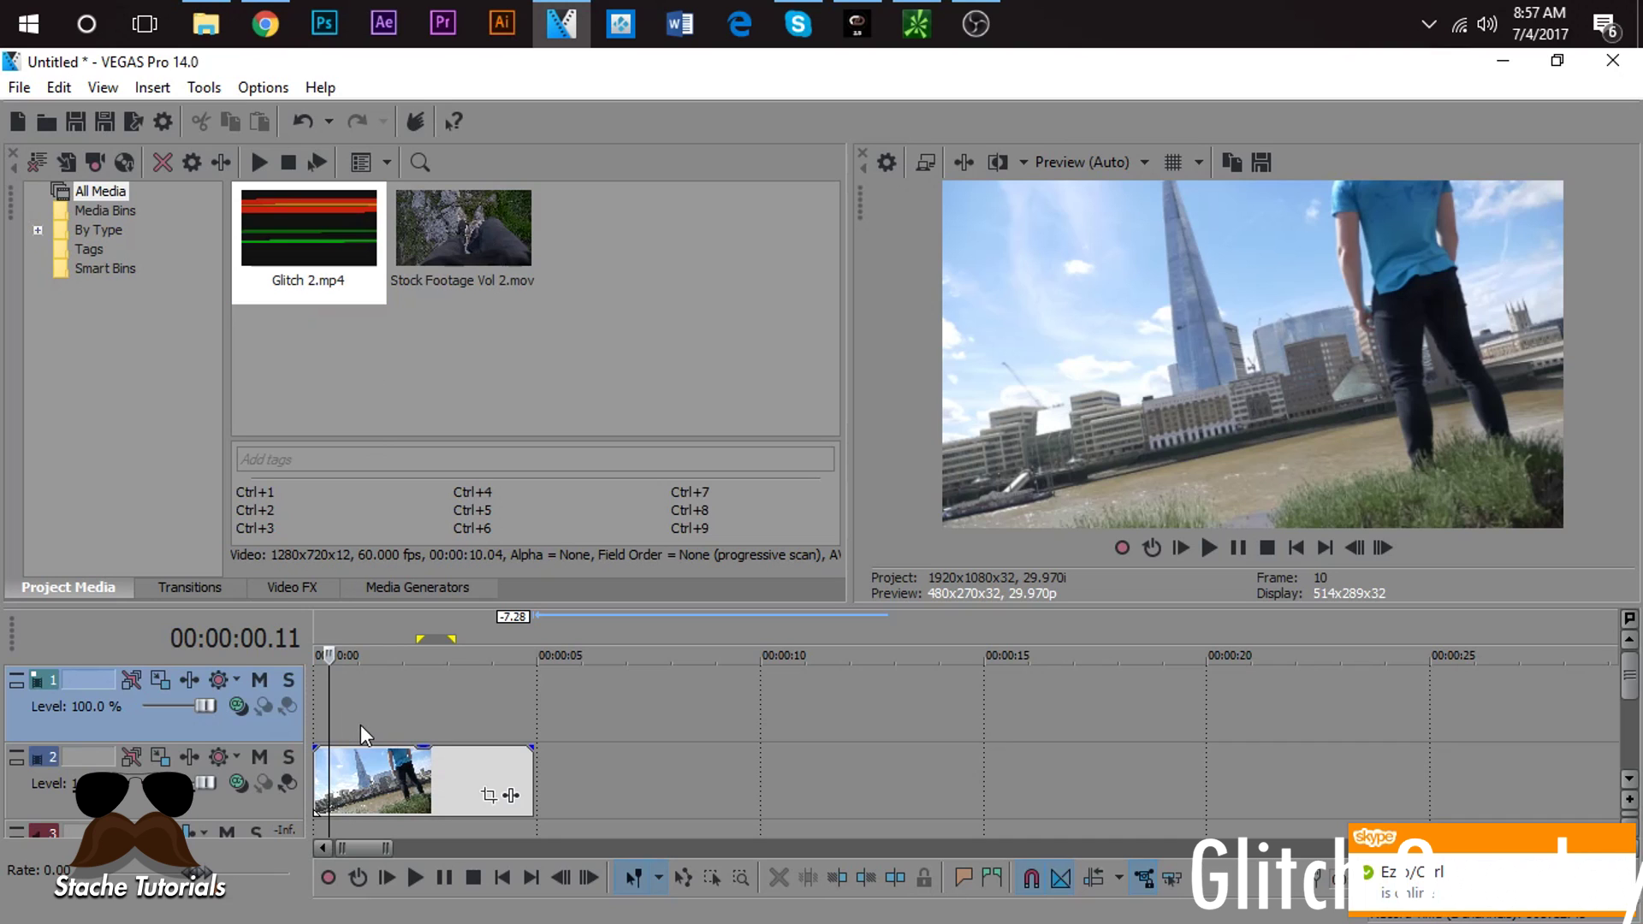
{"action": "left_click", "coordinate": [337, 690]}
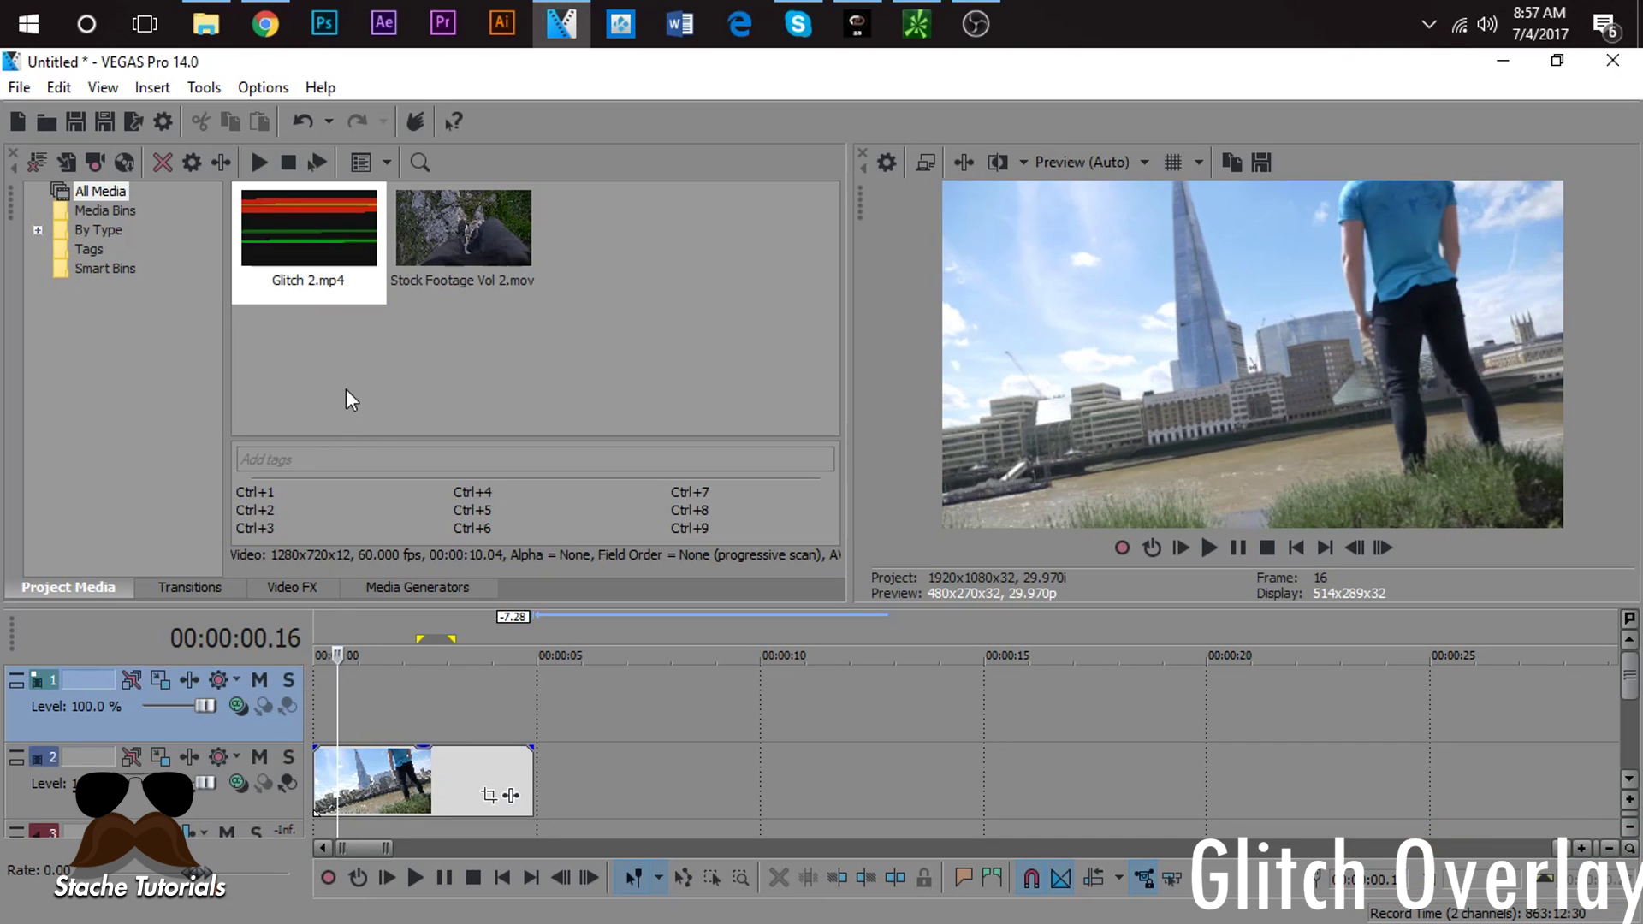
{"action": "left_click", "coordinate": [333, 296]}
{"action": "left_click_drag", "start_coordinate": [348, 263], "coordinate": [261, 180]}
Step: Delete the empty track above the London clip and insert a new video track in its place
{"action": "right_click", "coordinate": [422, 712]}
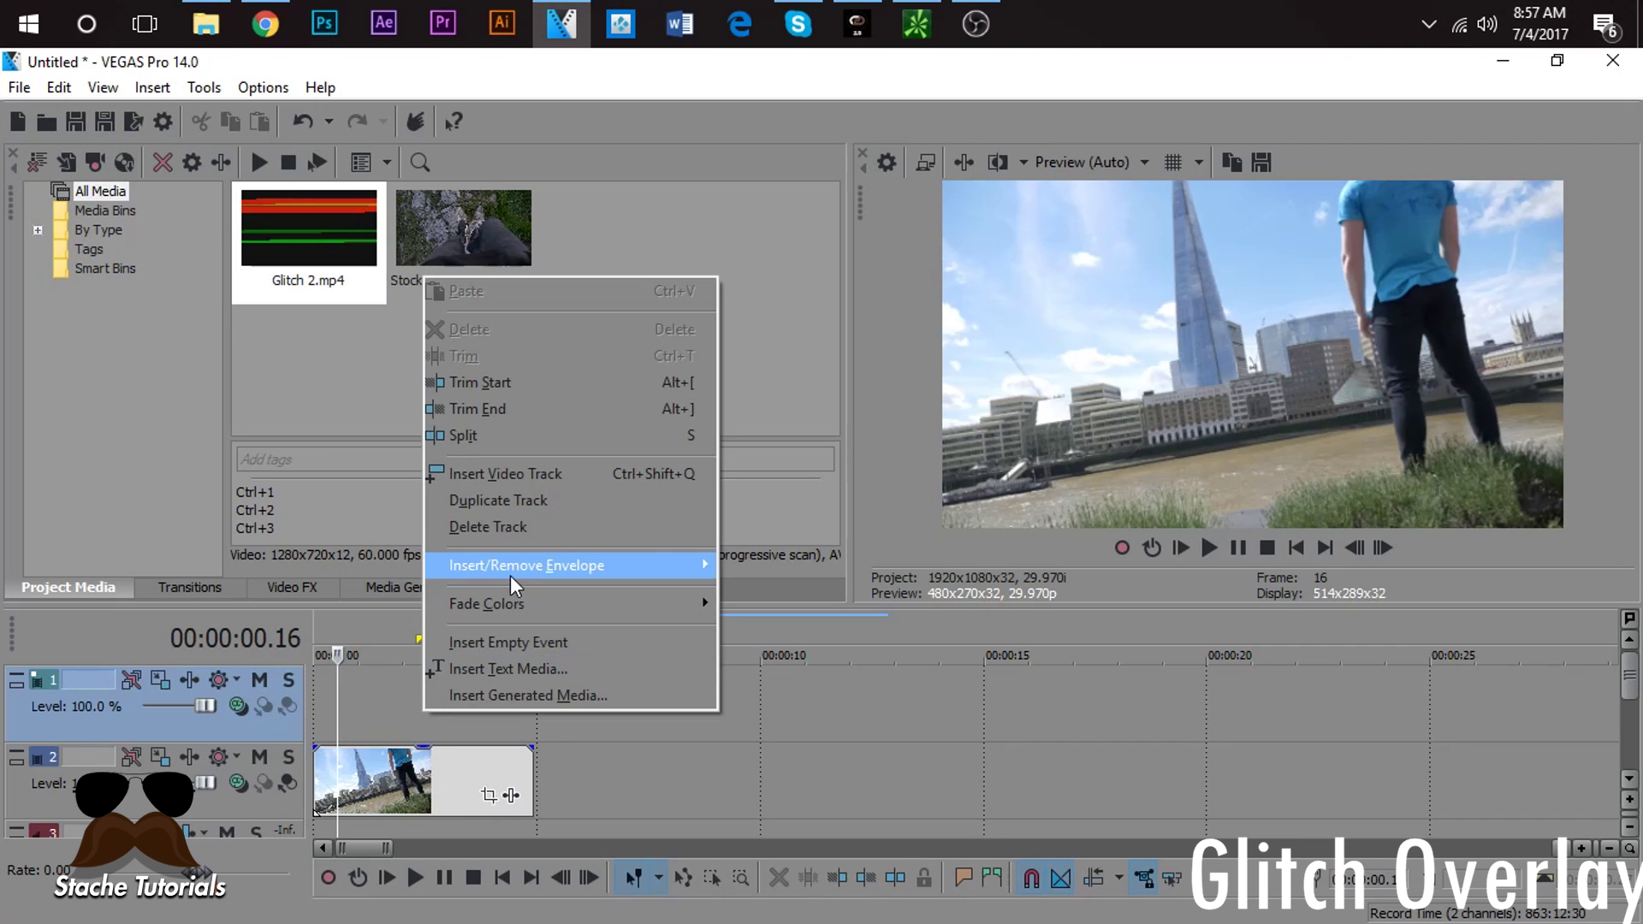
{"action": "left_click", "coordinate": [504, 526]}
{"action": "left_click", "coordinate": [367, 701]}
{"action": "left_click", "coordinate": [444, 702]}
{"action": "left_click", "coordinate": [374, 699]}
{"action": "right_click", "coordinate": [588, 702]}
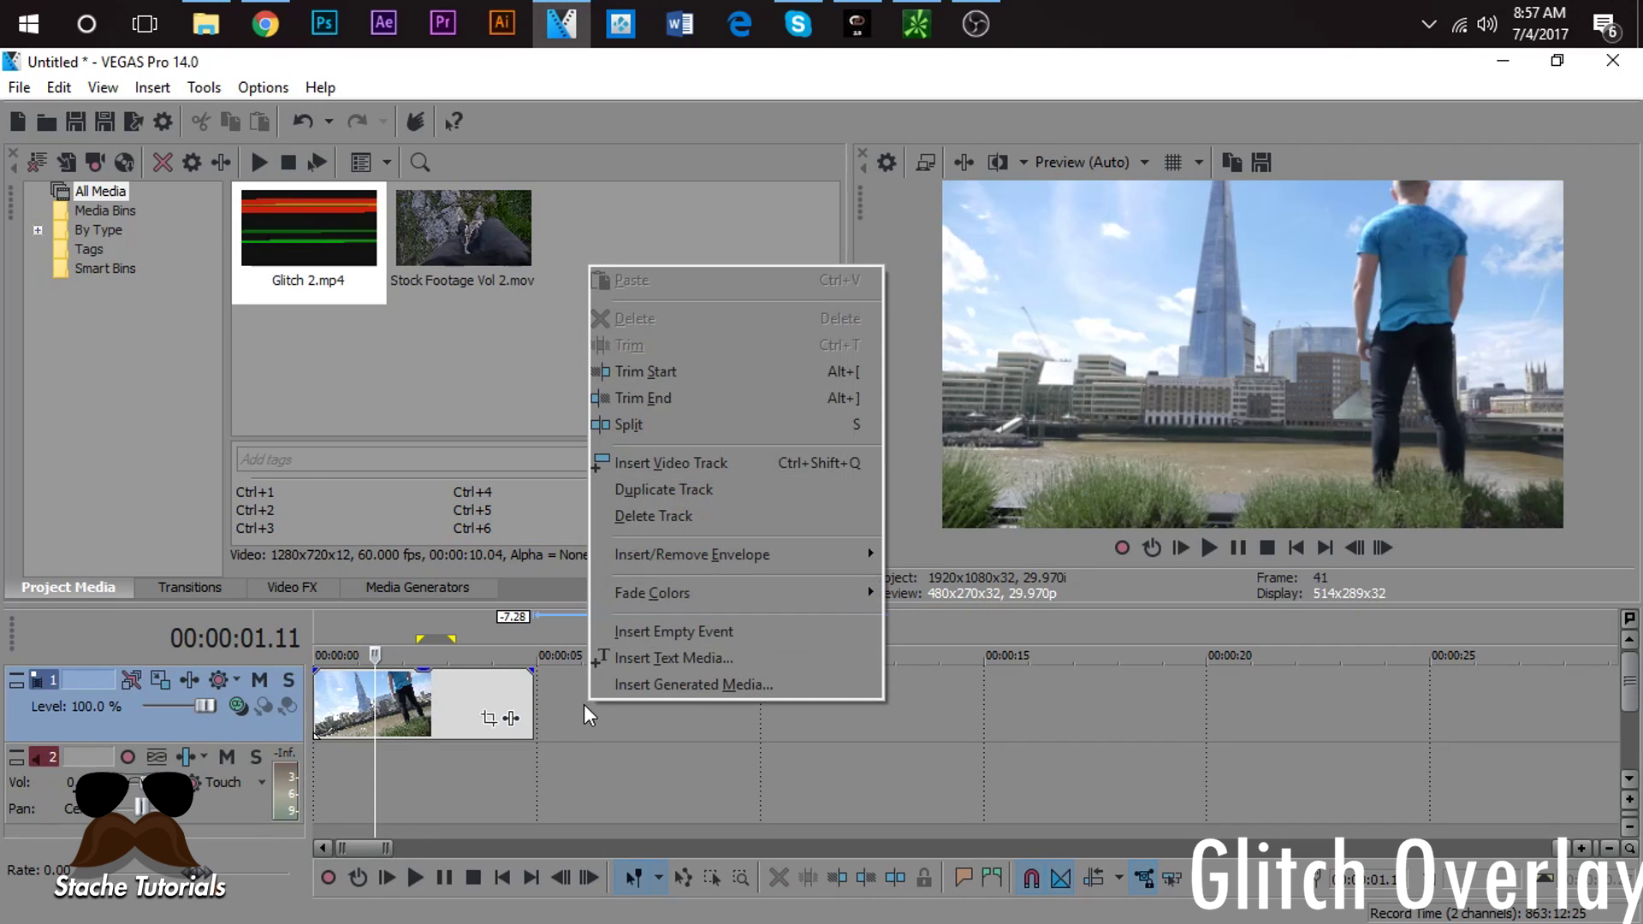
{"action": "left_click", "coordinate": [674, 465]}
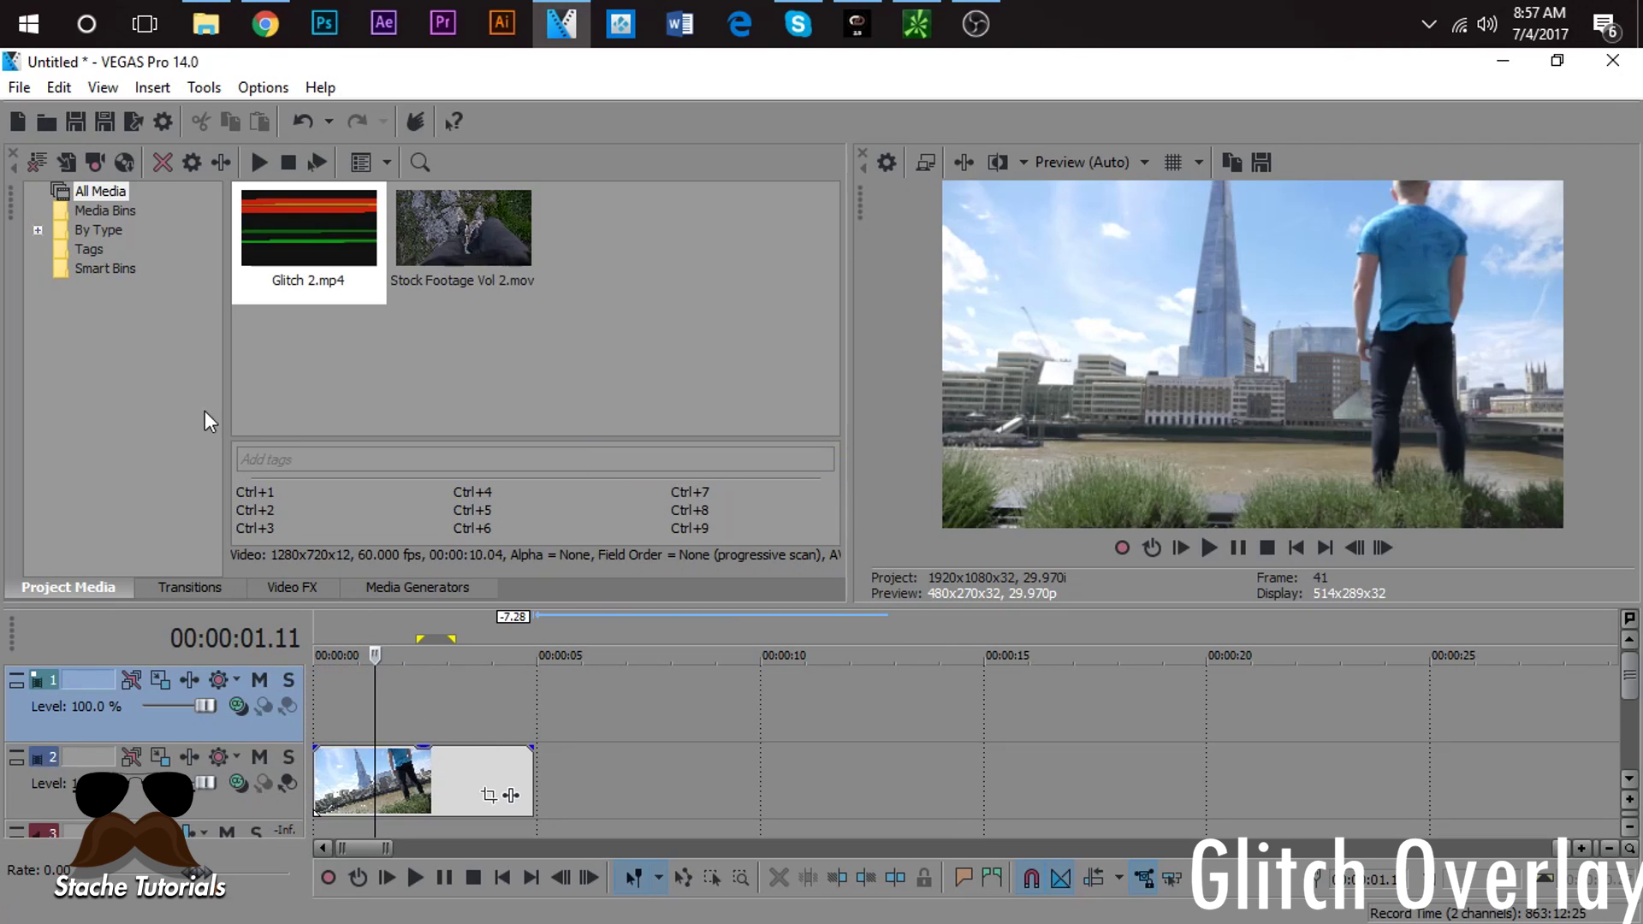
Step: Place Glitch 2.mp4 at the start of the new video track, above the London clip, and play it
{"action": "left_click", "coordinate": [342, 237]}
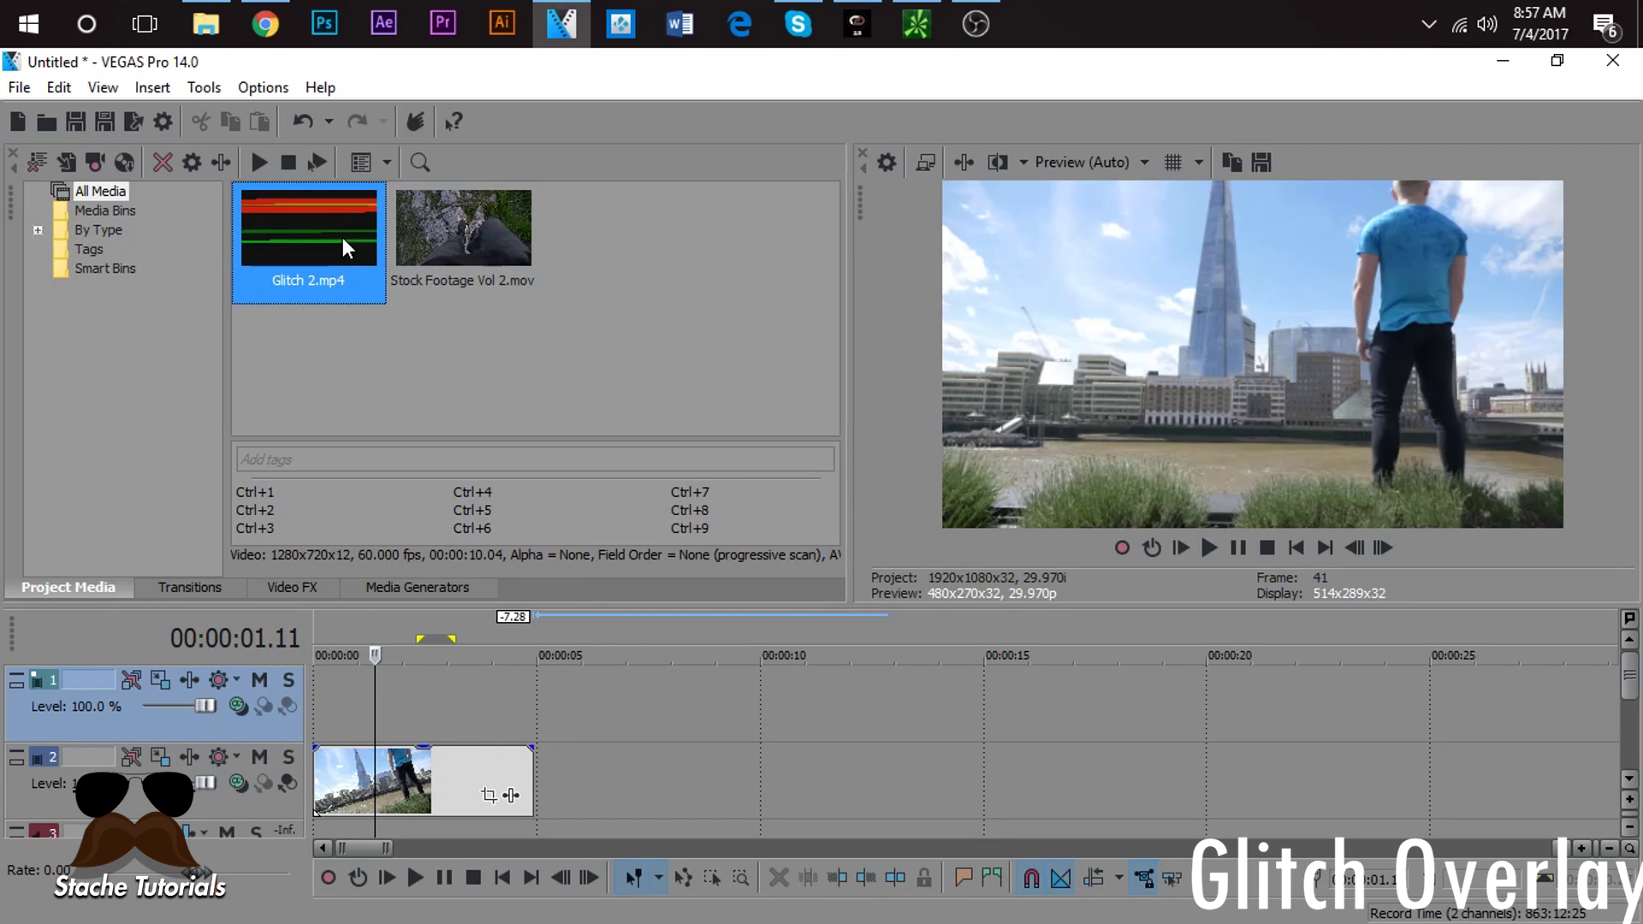
{"action": "left_click_drag", "start_coordinate": [330, 226], "coordinate": [327, 734]}
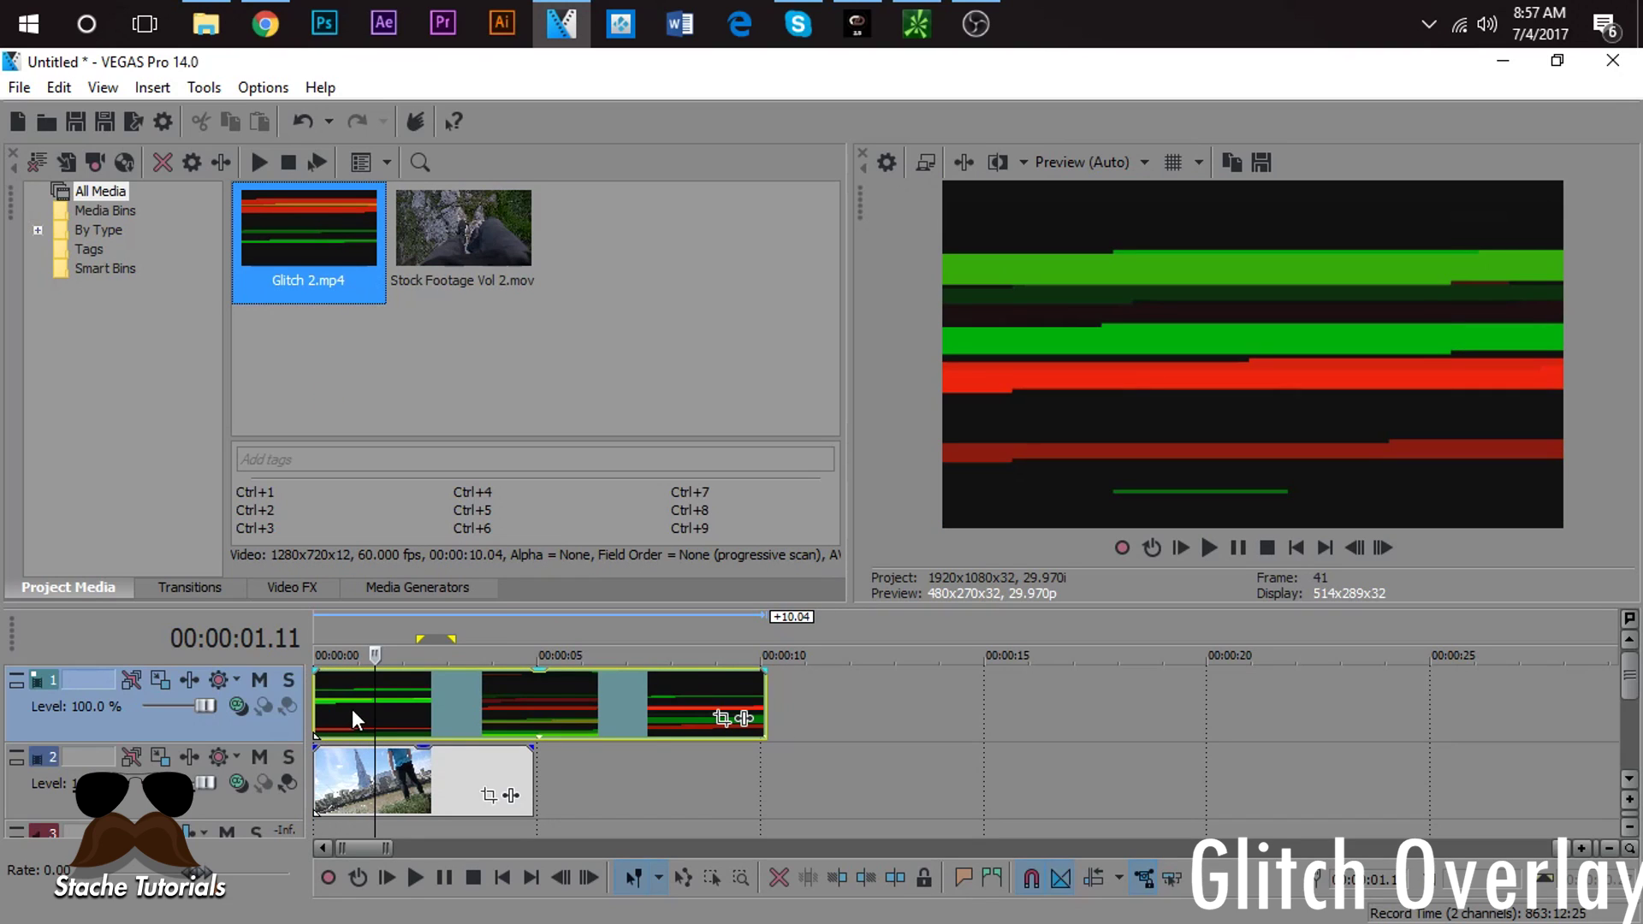
{"action": "key", "text": "space"}
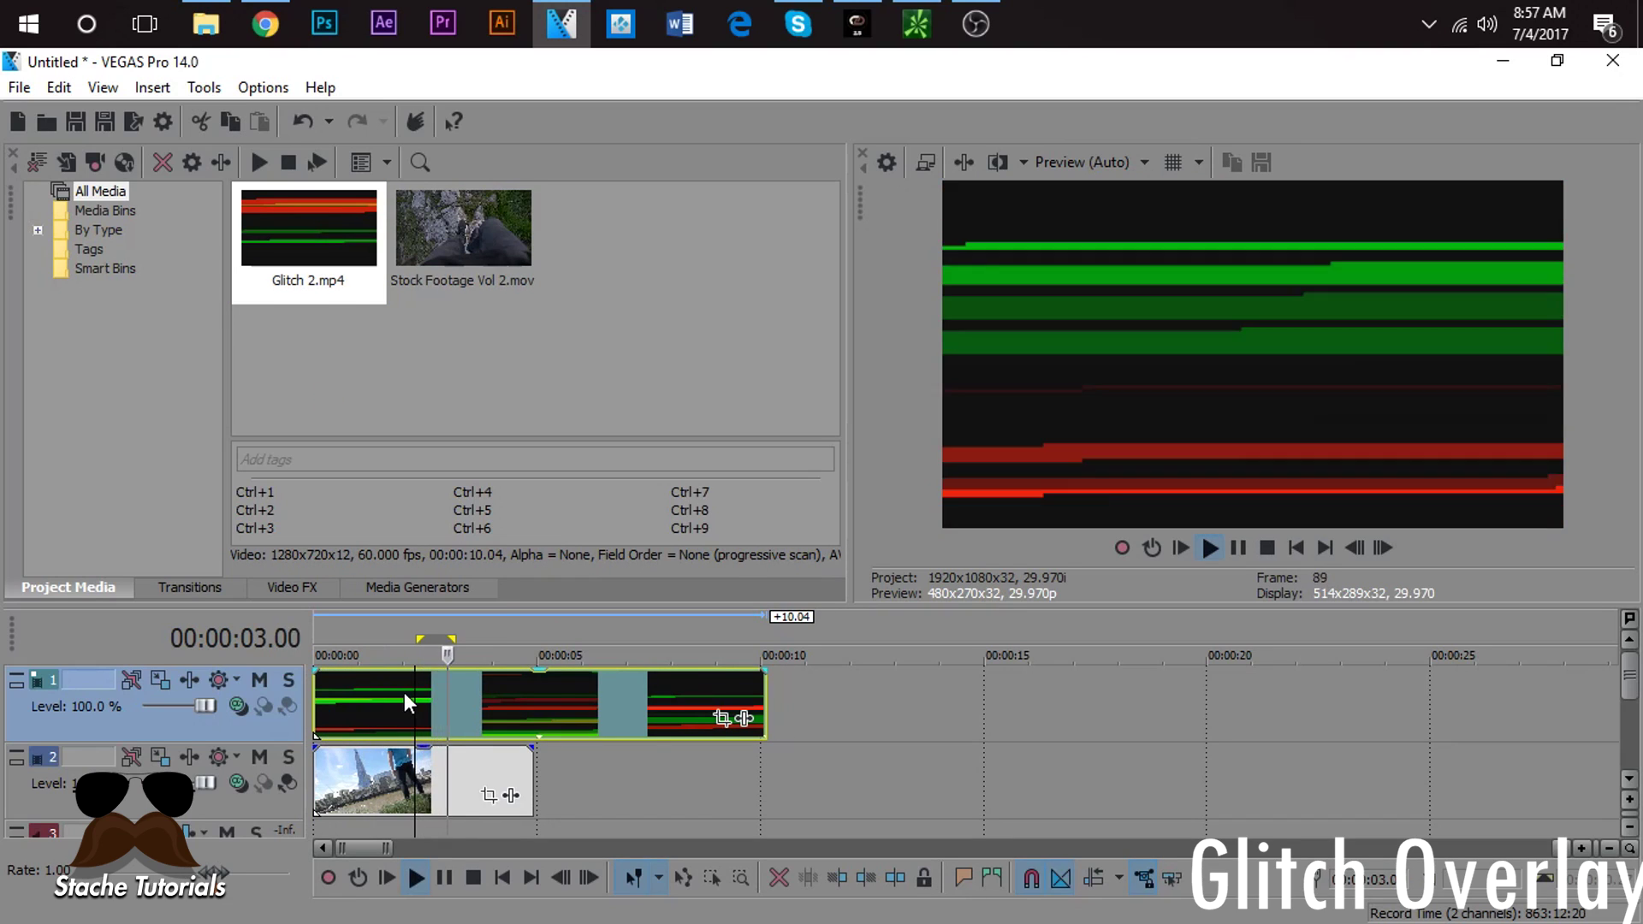
{"action": "key", "text": "space"}
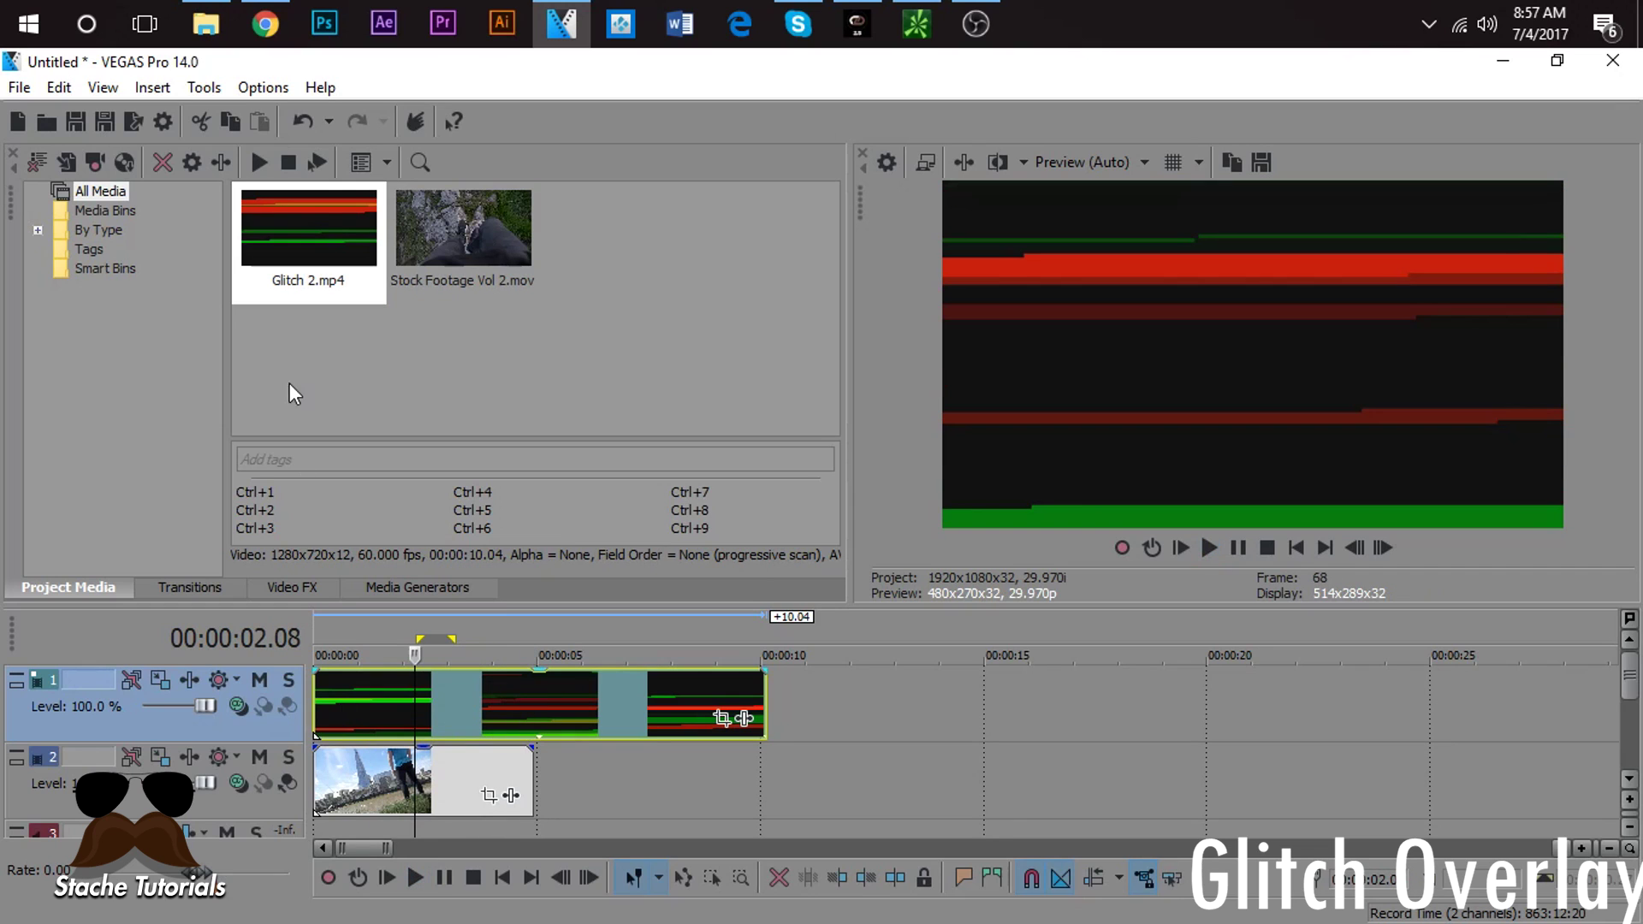
{"action": "left_click", "coordinate": [358, 749]}
{"action": "key", "text": "space"}
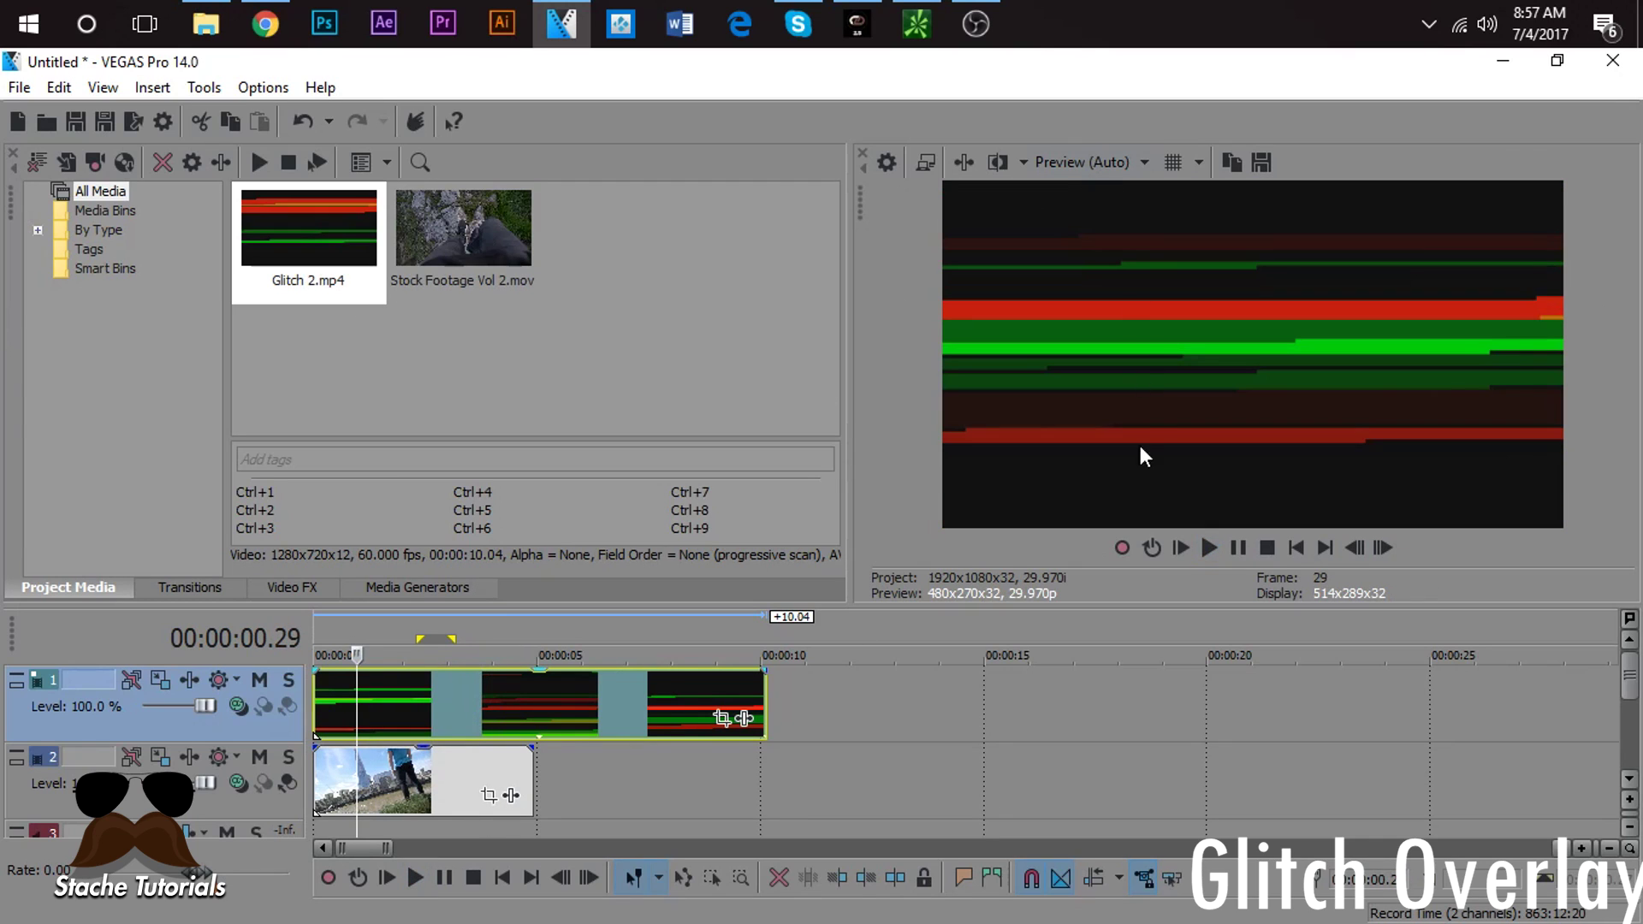
Step: Preview the glitch track with the Add compositing mode and return it to Source Alpha
{"action": "left_click", "coordinate": [413, 709]}
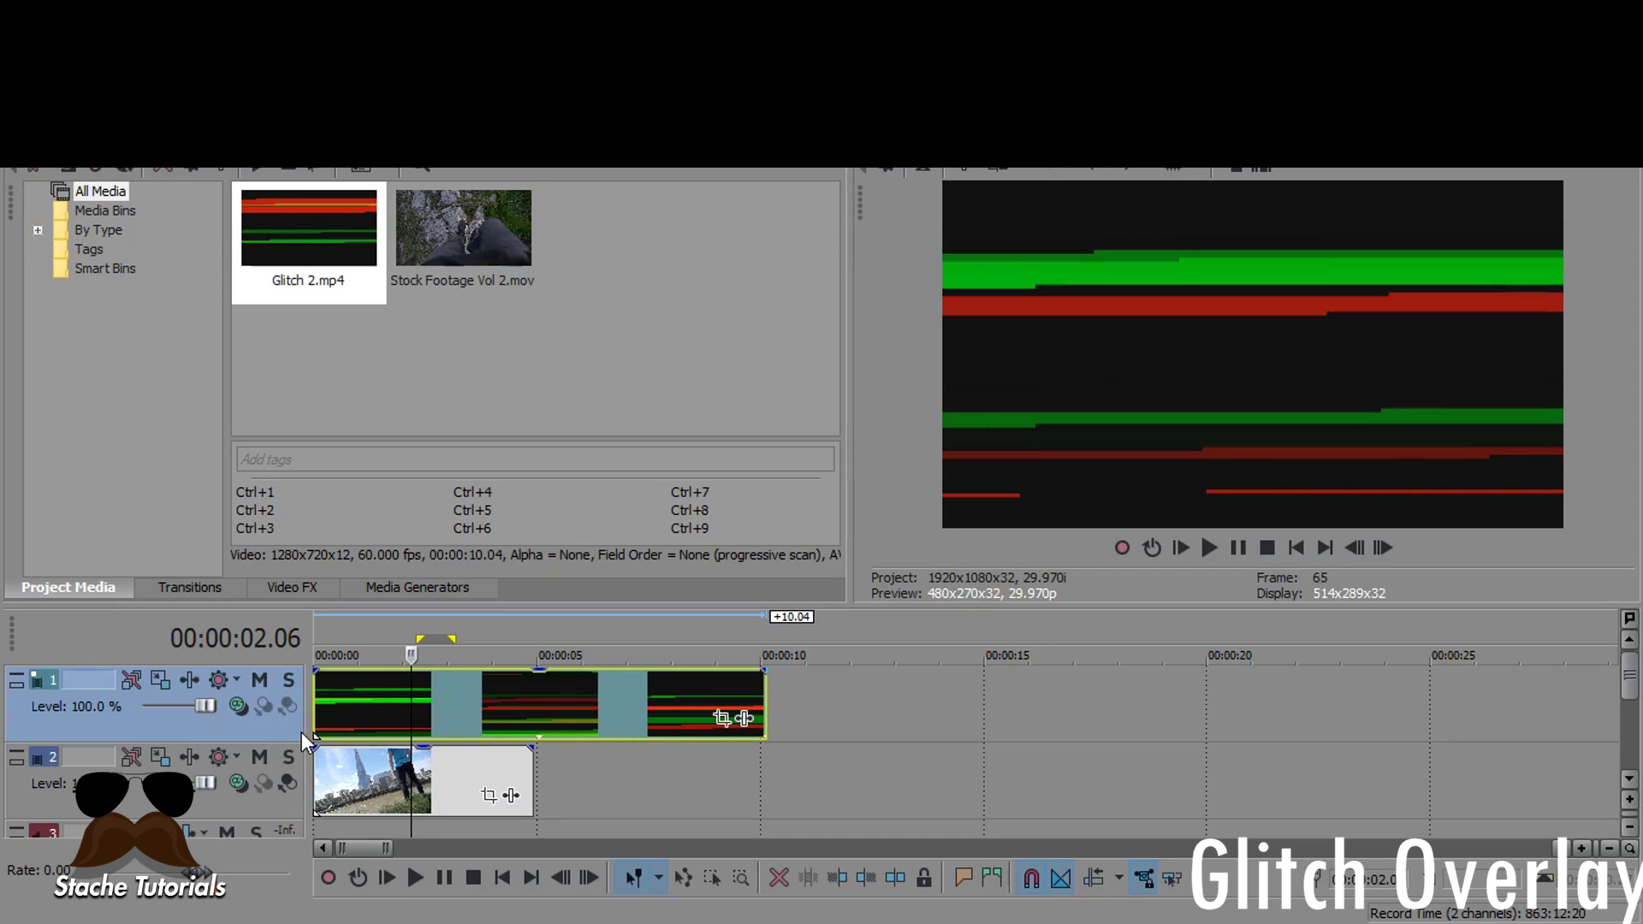
{"action": "left_click", "coordinate": [238, 704]}
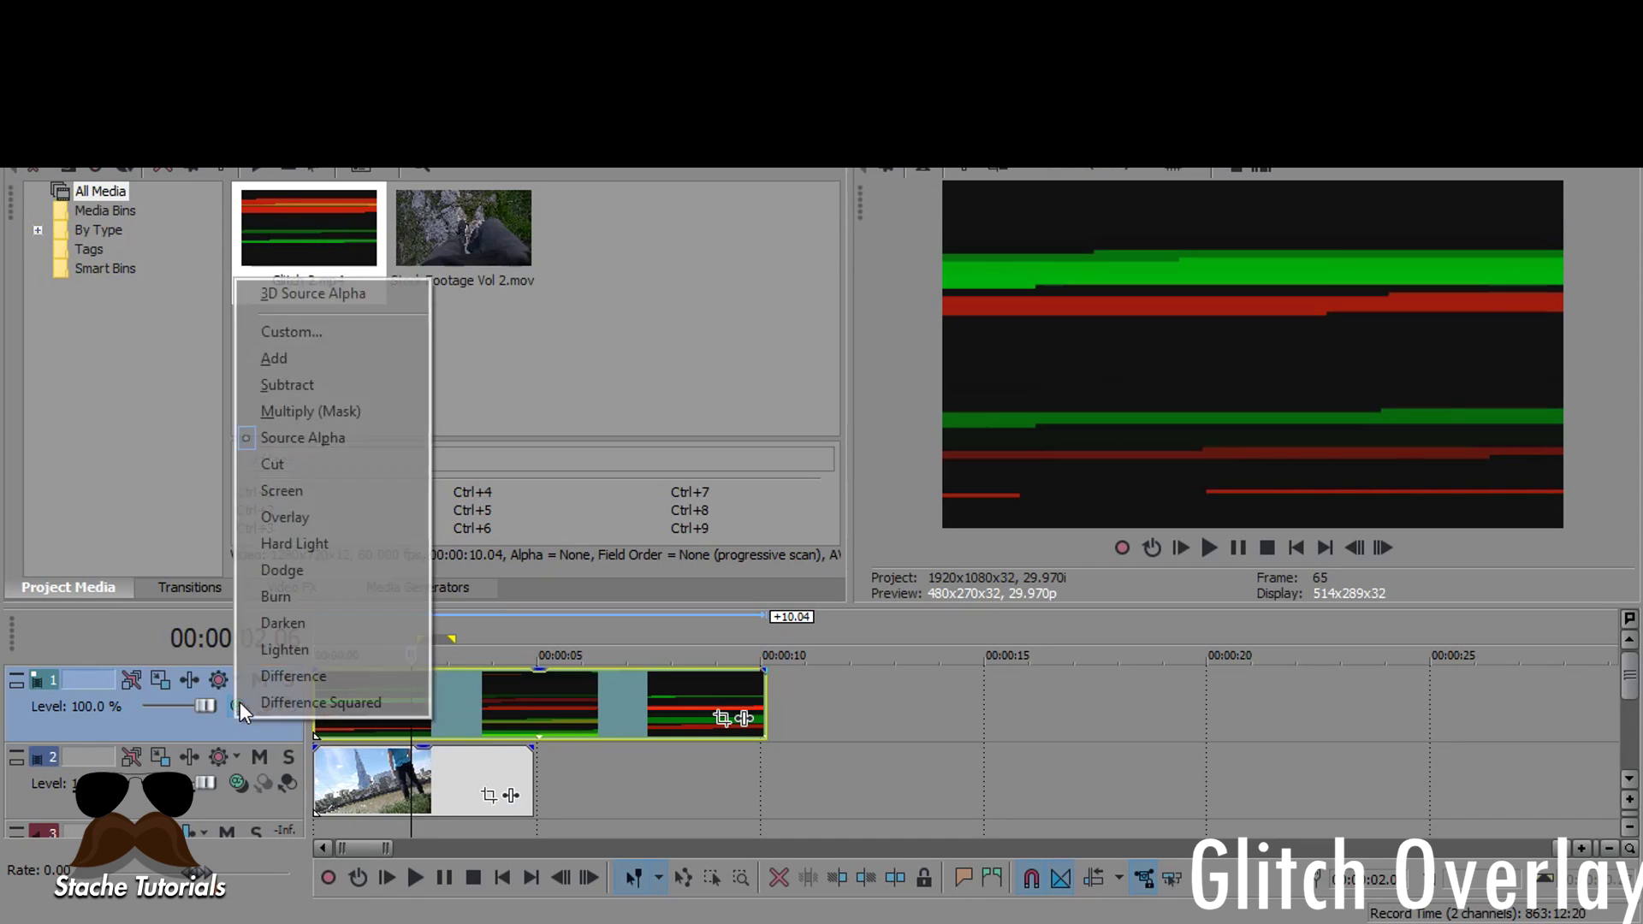
{"action": "left_click", "coordinate": [325, 364]}
{"action": "key", "text": "space"}
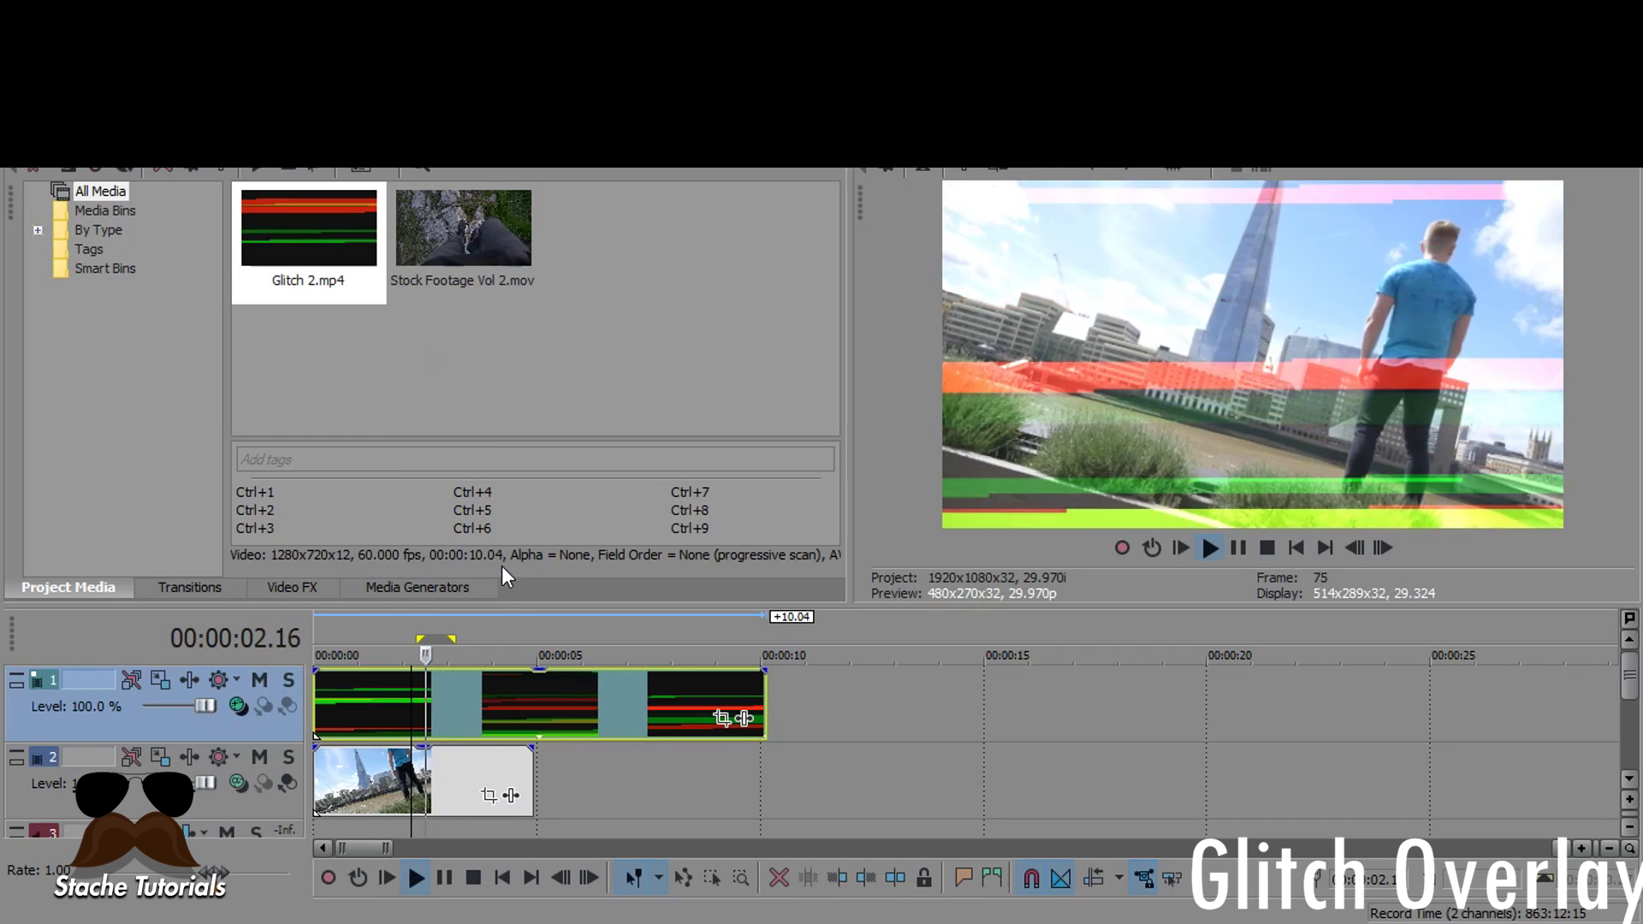
{"action": "key", "text": "space"}
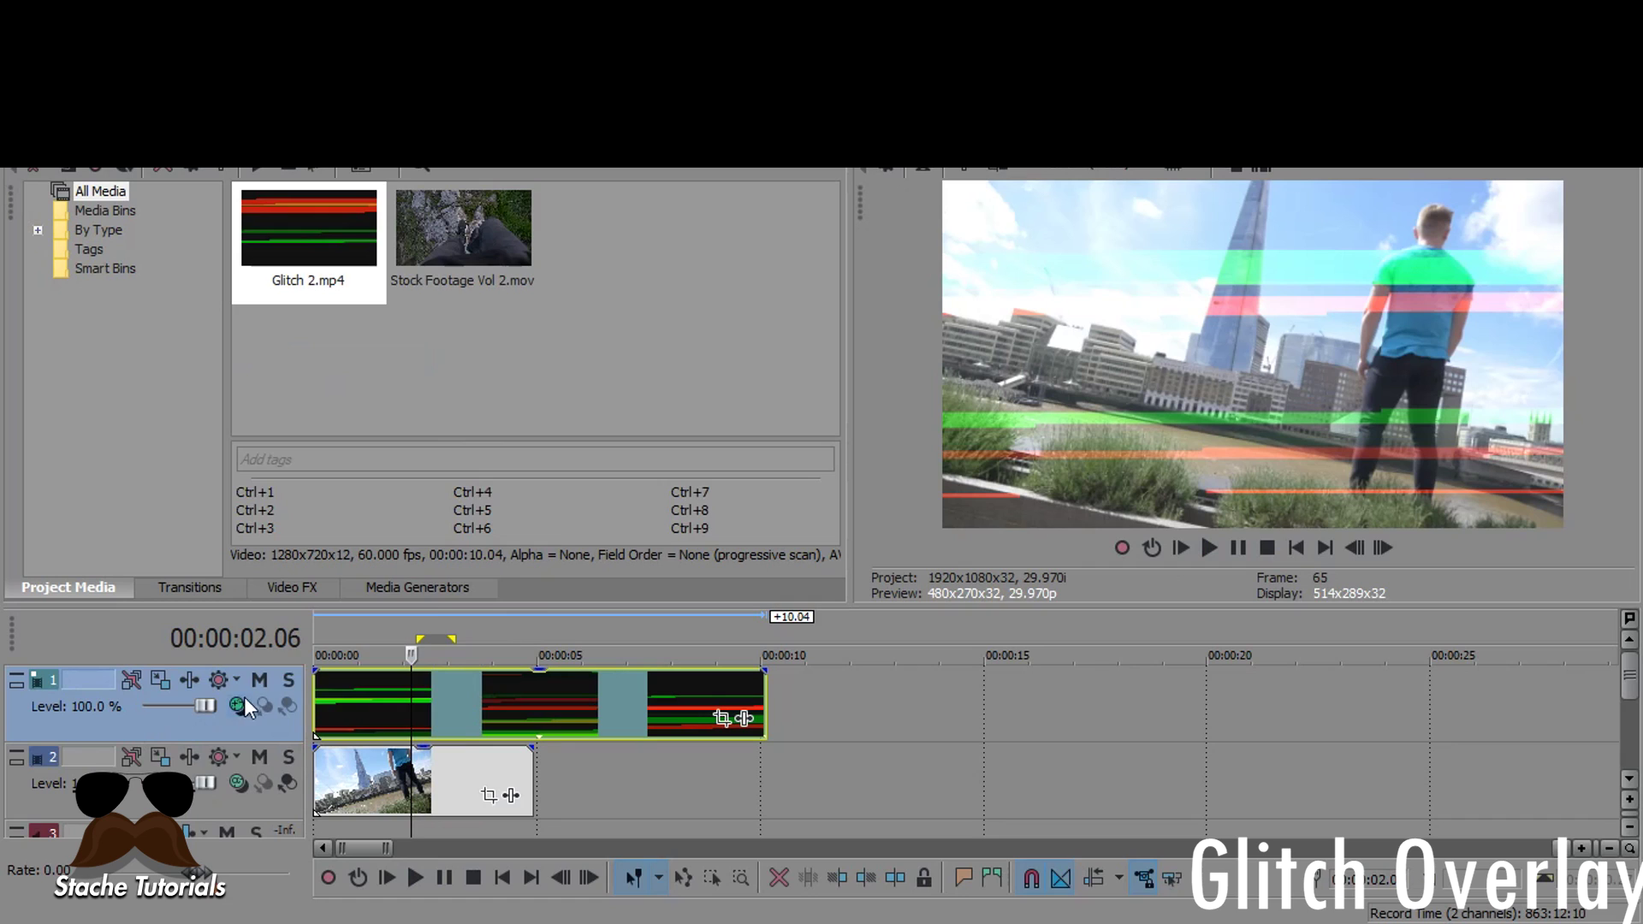
{"action": "left_click", "coordinate": [243, 705]}
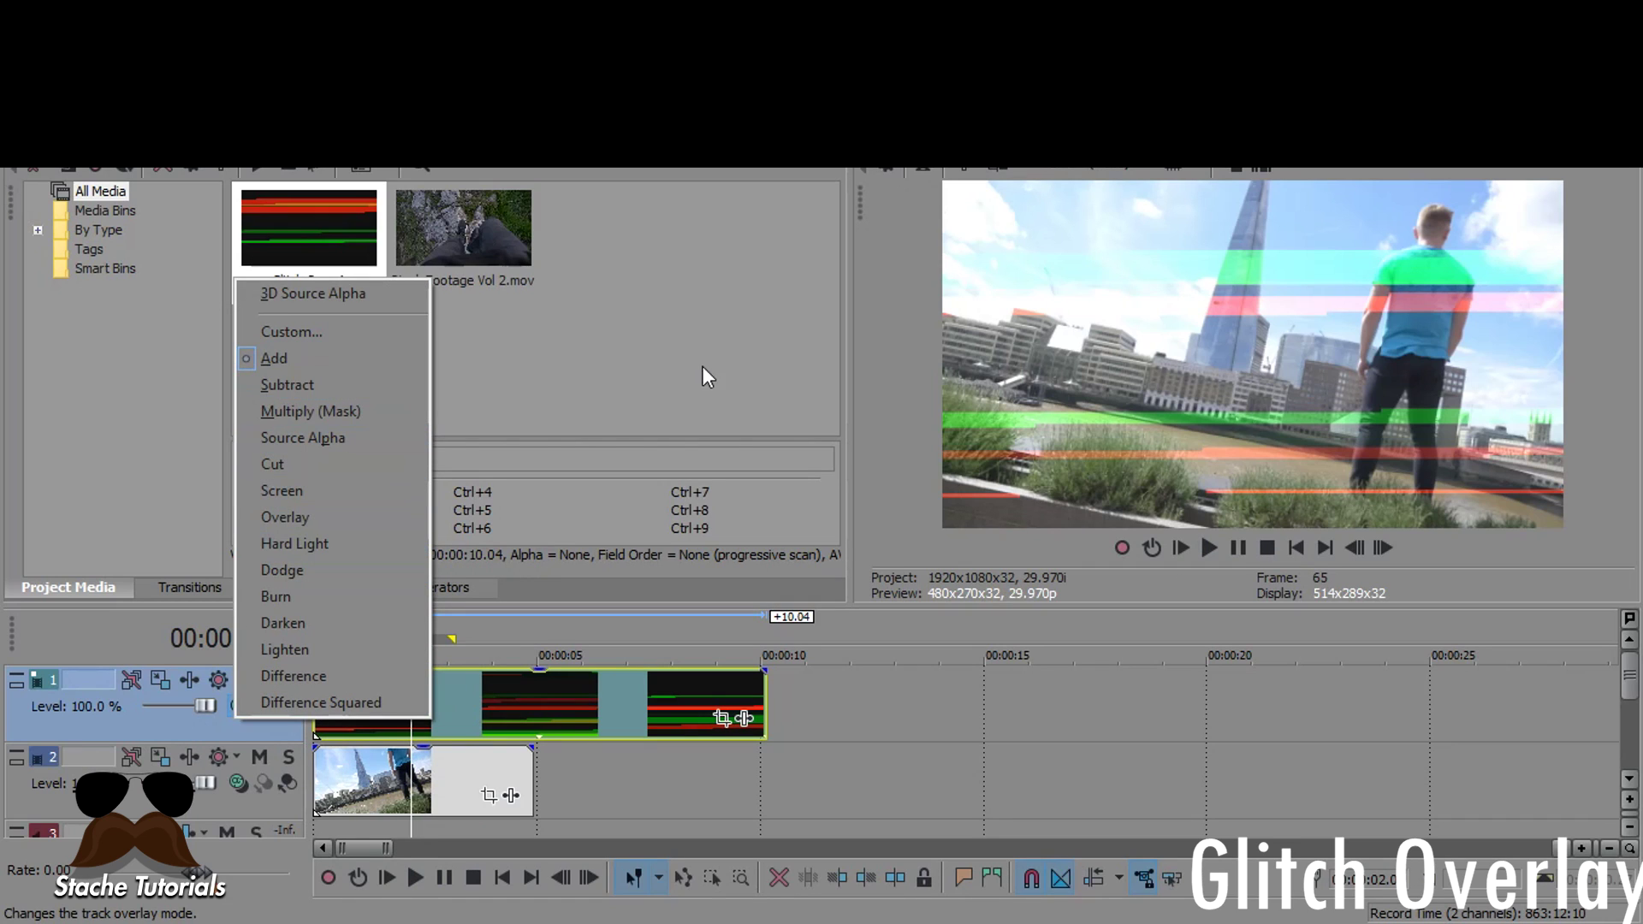
{"action": "left_click", "coordinate": [303, 450]}
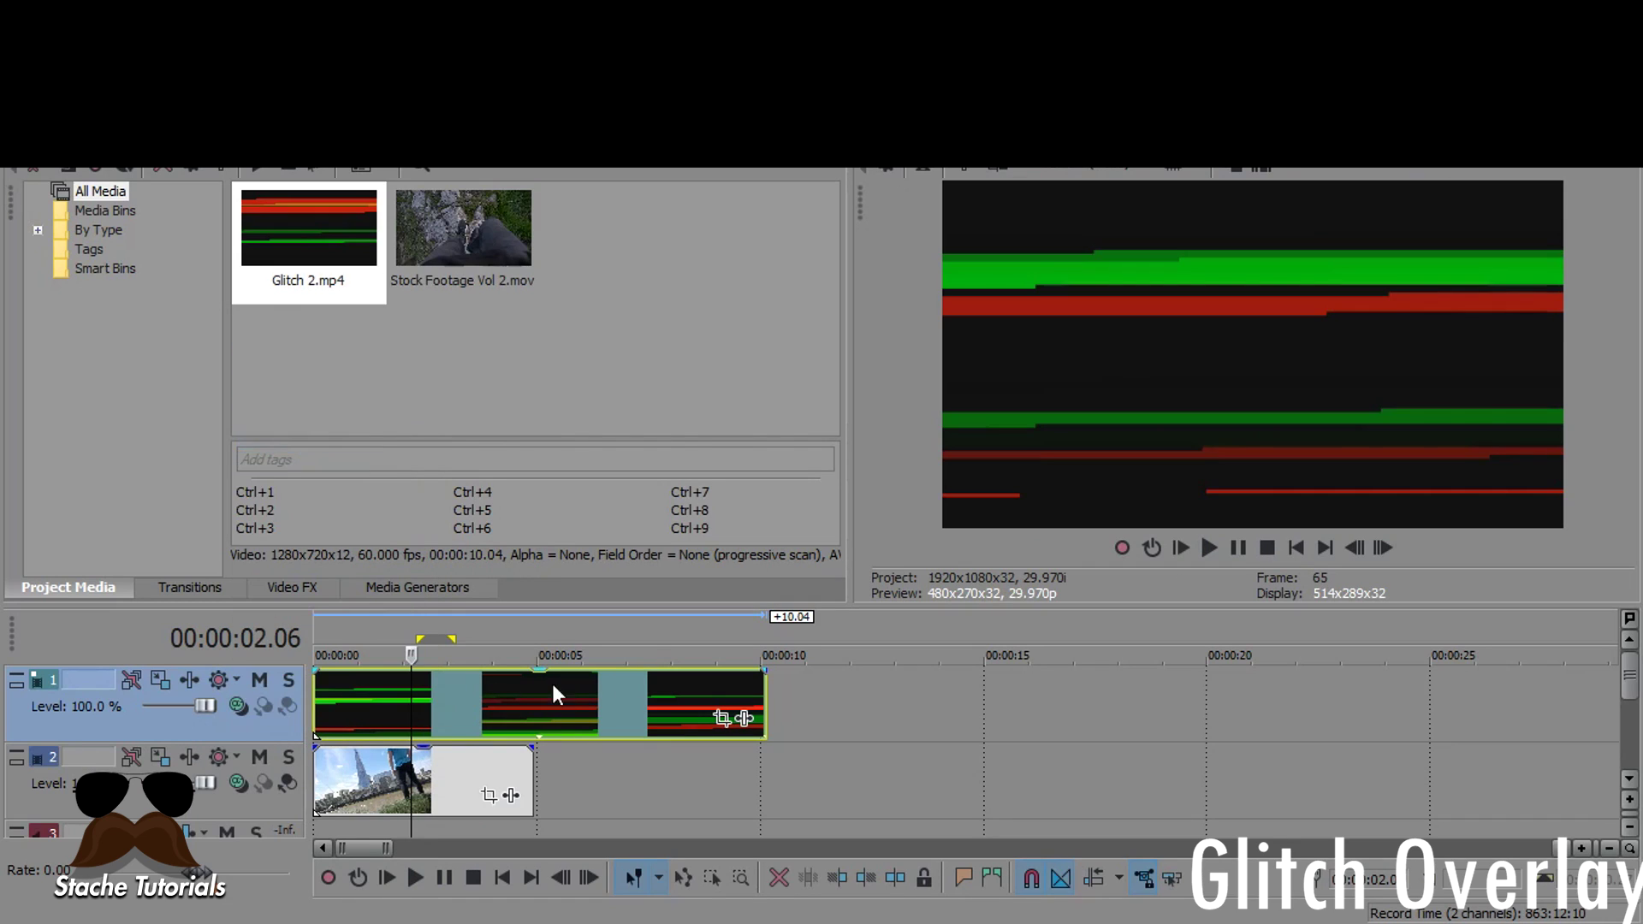
Step: Search the video effects for "chr" and apply the Chroma Keyer's (Default) preset to the Glitch 2 clip
{"action": "left_click", "coordinate": [267, 585]}
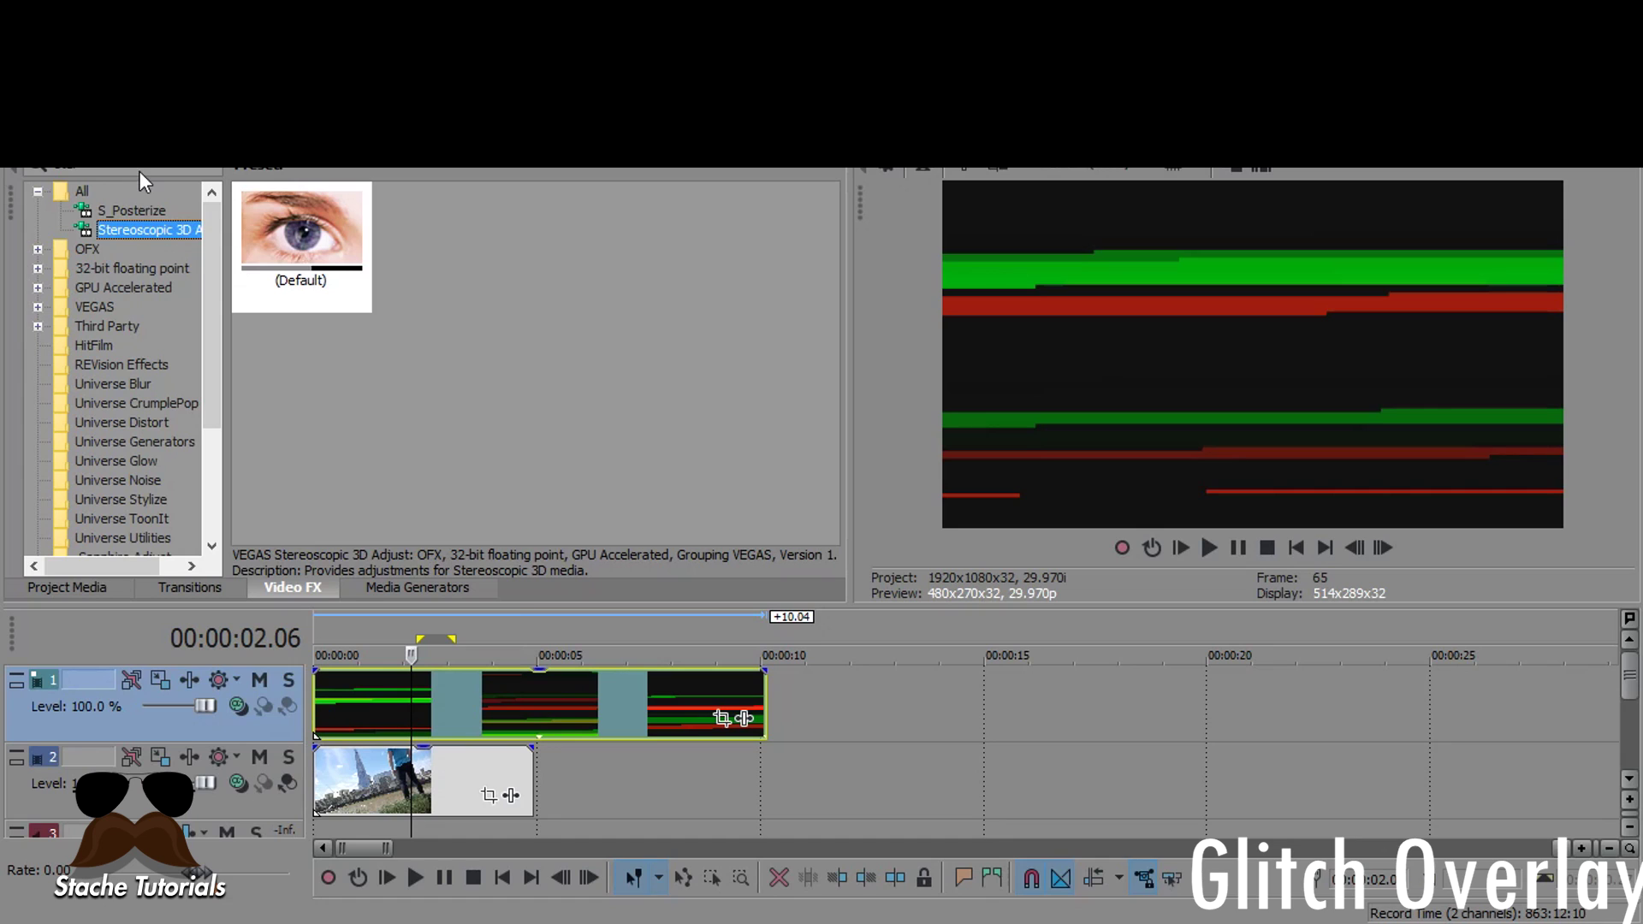
{"action": "left_click_drag", "start_coordinate": [137, 164], "coordinate": [0, 167]}
{"action": "type", "text": "ch"}
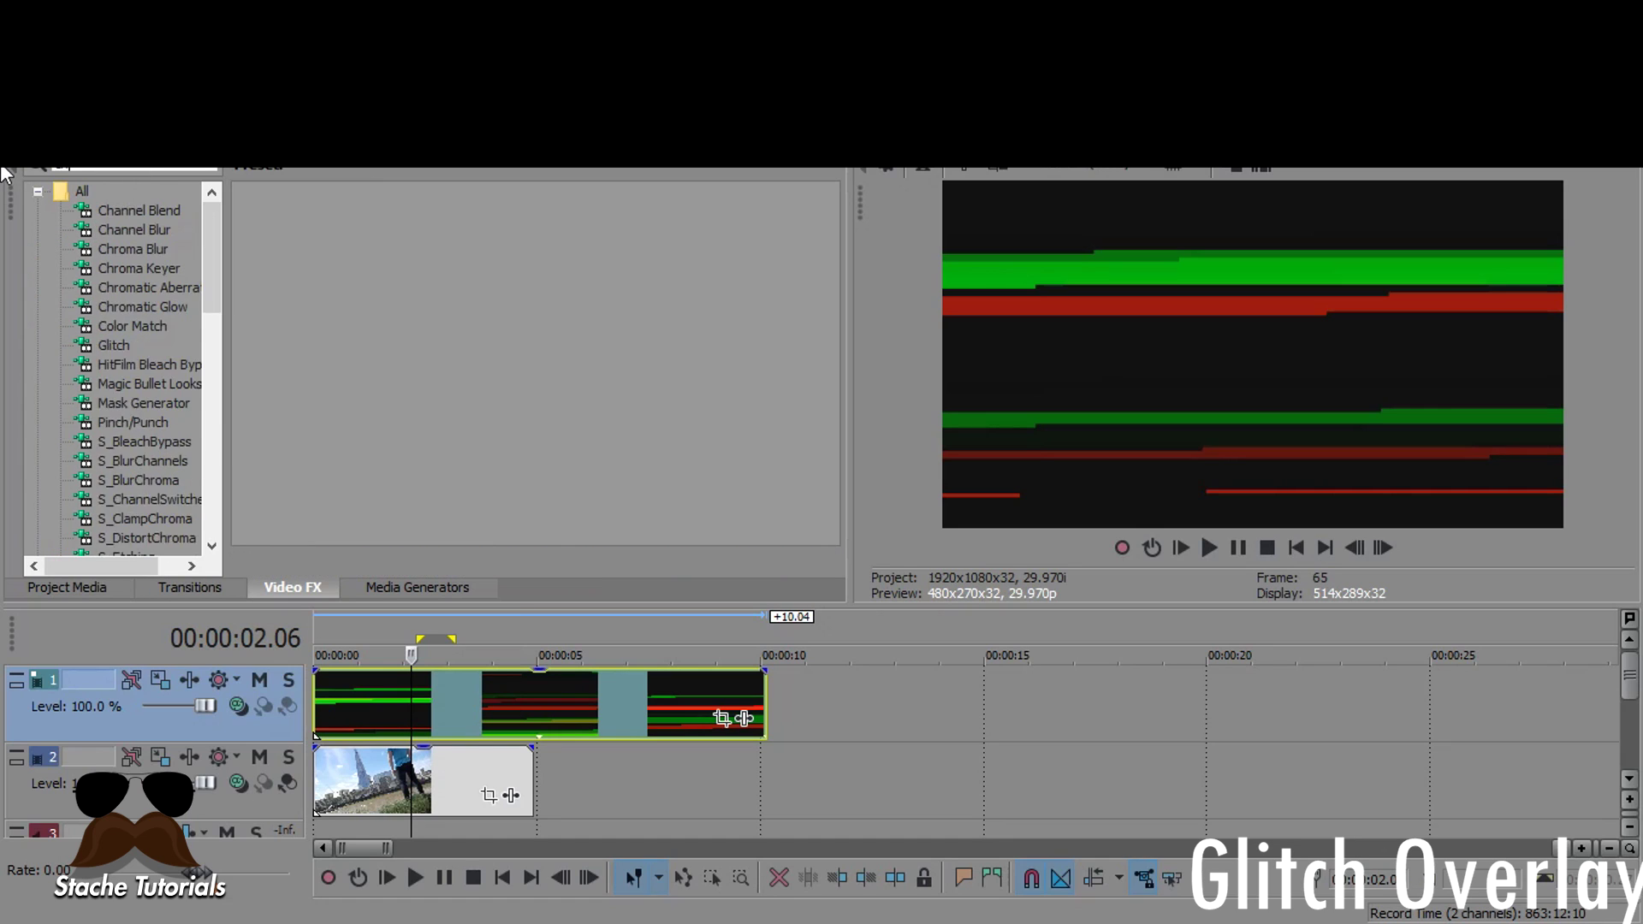
{"action": "type", "text": "r"}
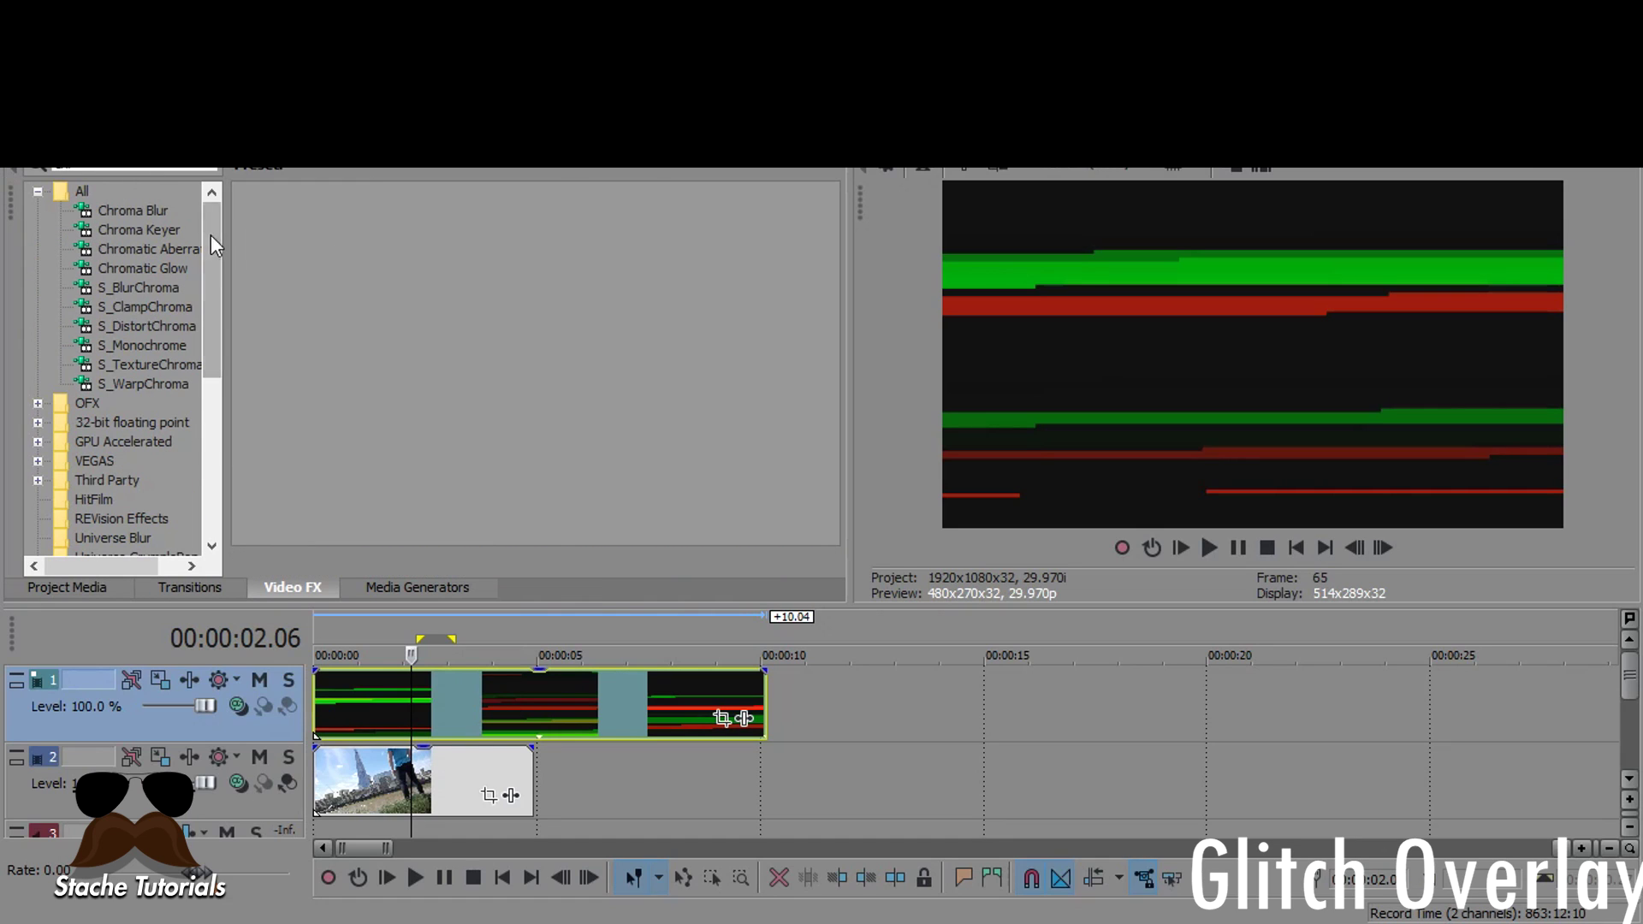
{"action": "left_click", "coordinate": [163, 229]}
{"action": "left_click", "coordinate": [297, 255]}
{"action": "left_click_drag", "start_coordinate": [297, 254], "coordinate": [413, 706]}
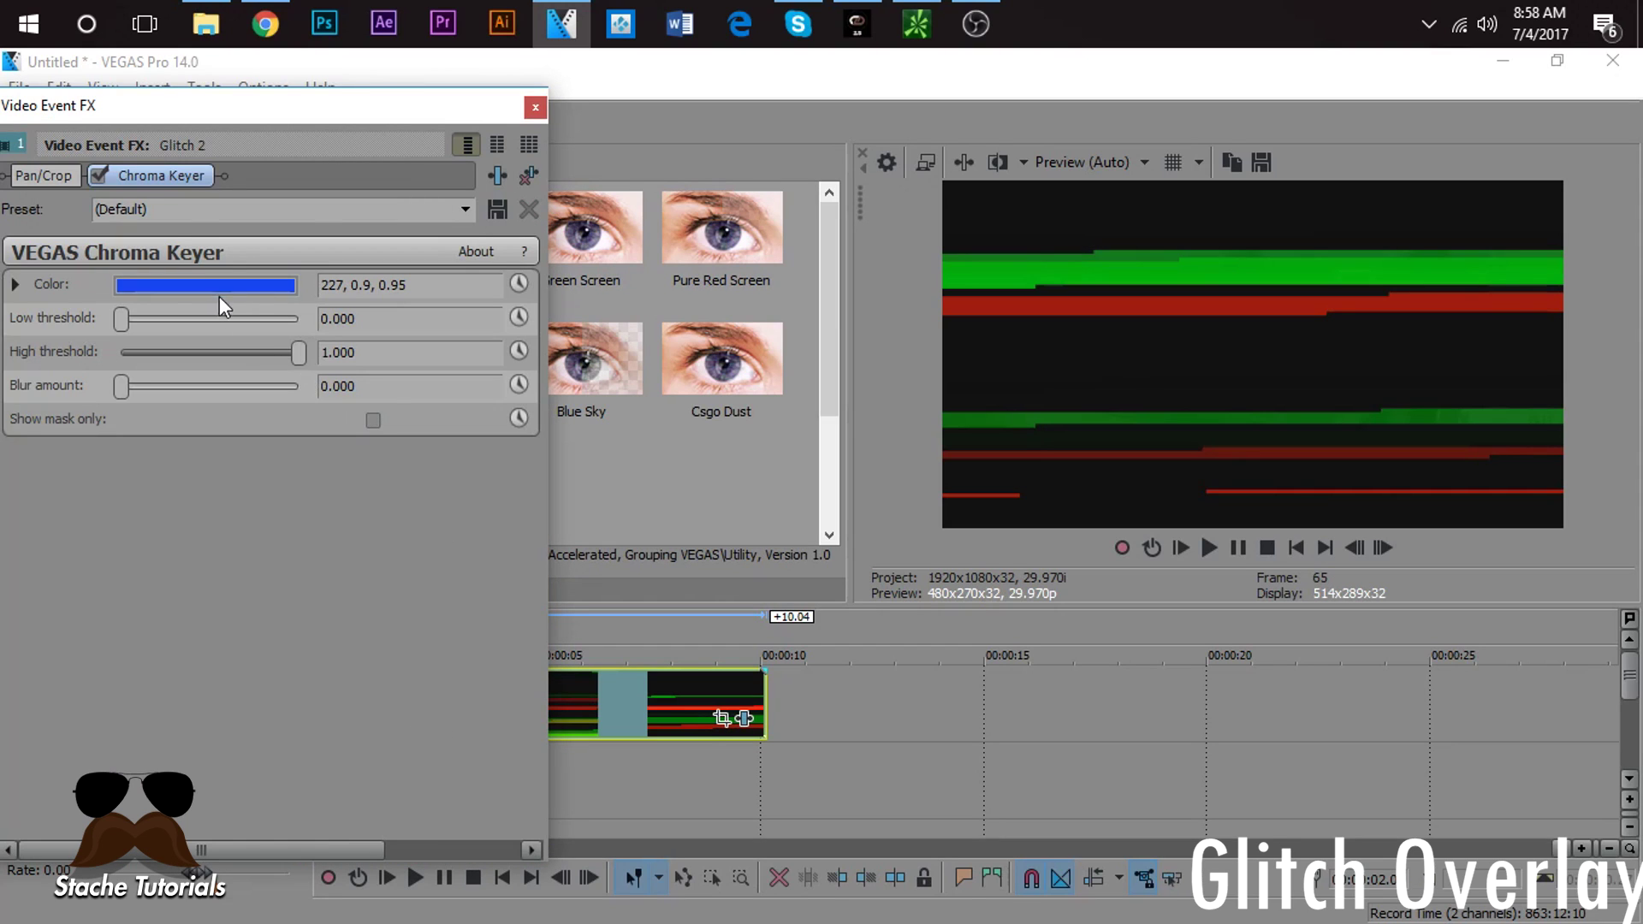
Step: Set the Chroma Keyer color to black (0, 0.0, 0.0) and the High threshold to 0.898, and close the effect settings
{"action": "left_click", "coordinate": [219, 294]}
{"action": "left_click_drag", "start_coordinate": [239, 357], "coordinate": [219, 619]}
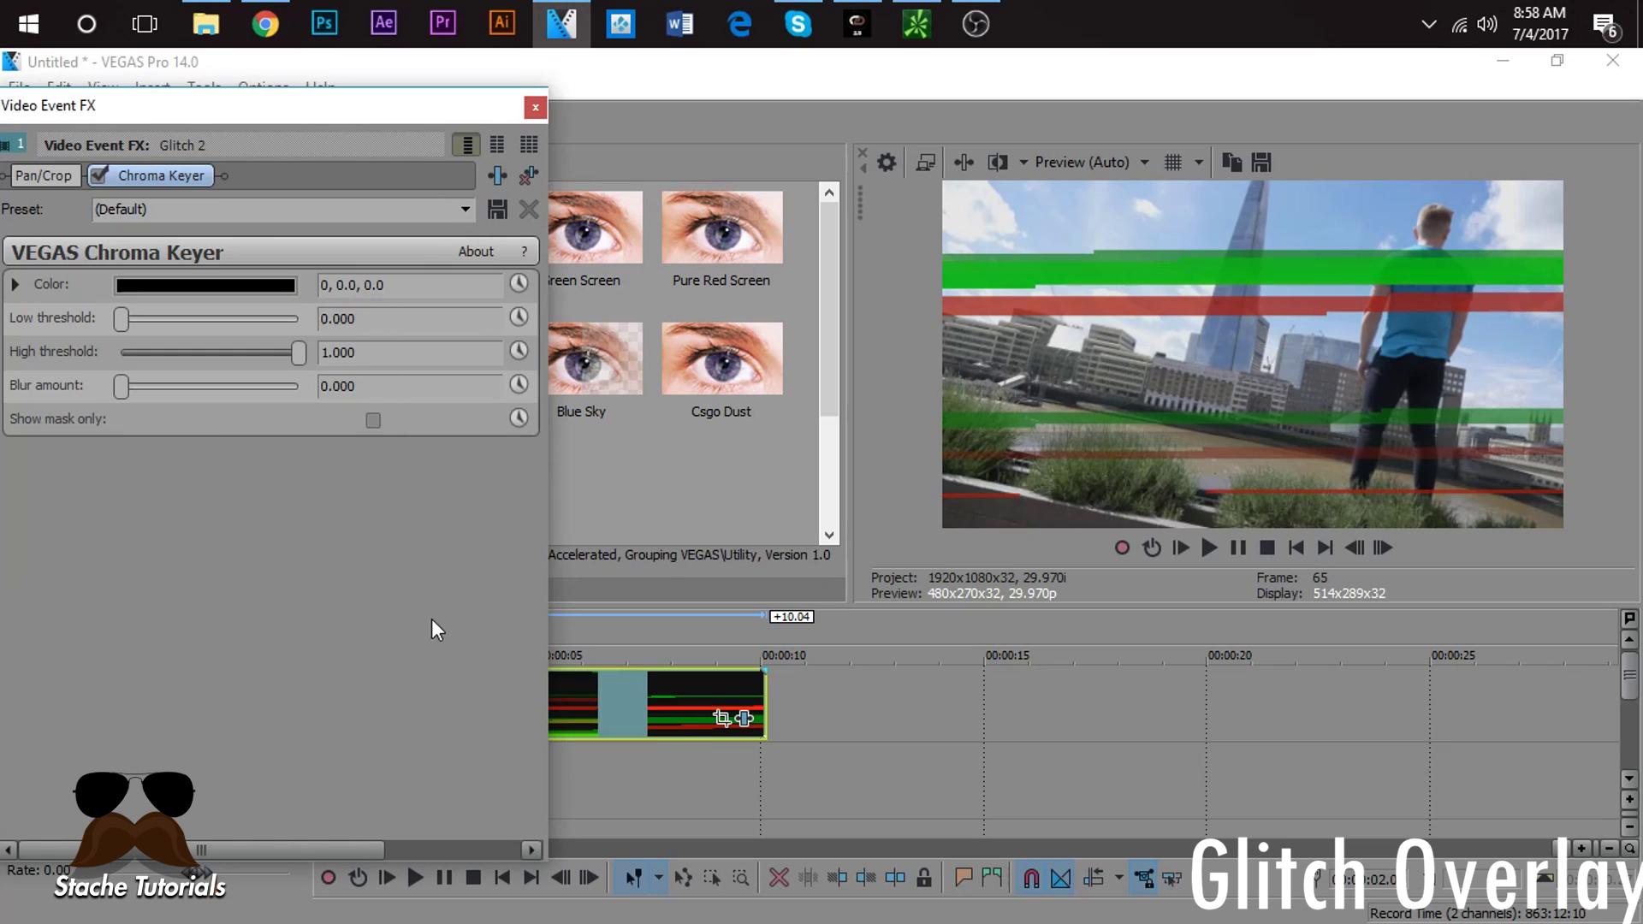
{"action": "mouse_move", "coordinate": [121, 322]}
{"action": "left_mouse_down"}
{"action": "mouse_move", "coordinate": [315, 318]}
{"action": "mouse_move", "coordinate": [116, 306]}
{"action": "left_mouse_up"}
{"action": "mouse_move", "coordinate": [291, 353]}
{"action": "left_mouse_down"}
{"action": "mouse_move", "coordinate": [223, 350]}
{"action": "mouse_move", "coordinate": [272, 354]}
{"action": "left_mouse_up"}
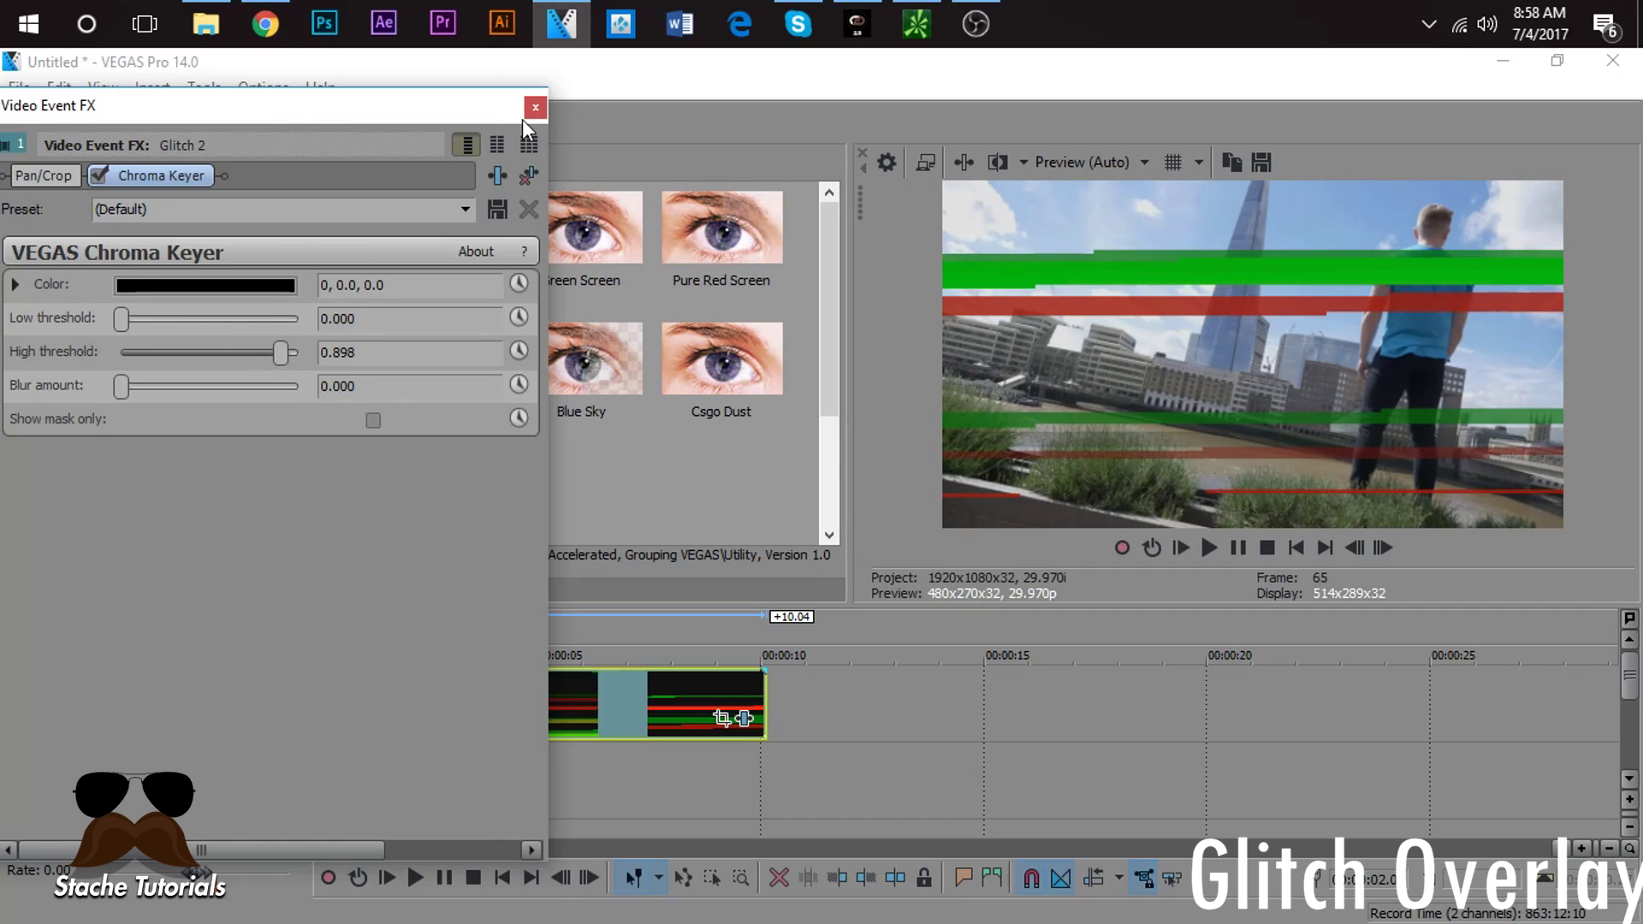
{"action": "left_click", "coordinate": [535, 107]}
Step: Play the keyed glitch overlay over the London clip from several points on the timeline
{"action": "left_click", "coordinate": [356, 698]}
{"action": "key", "text": "space"}
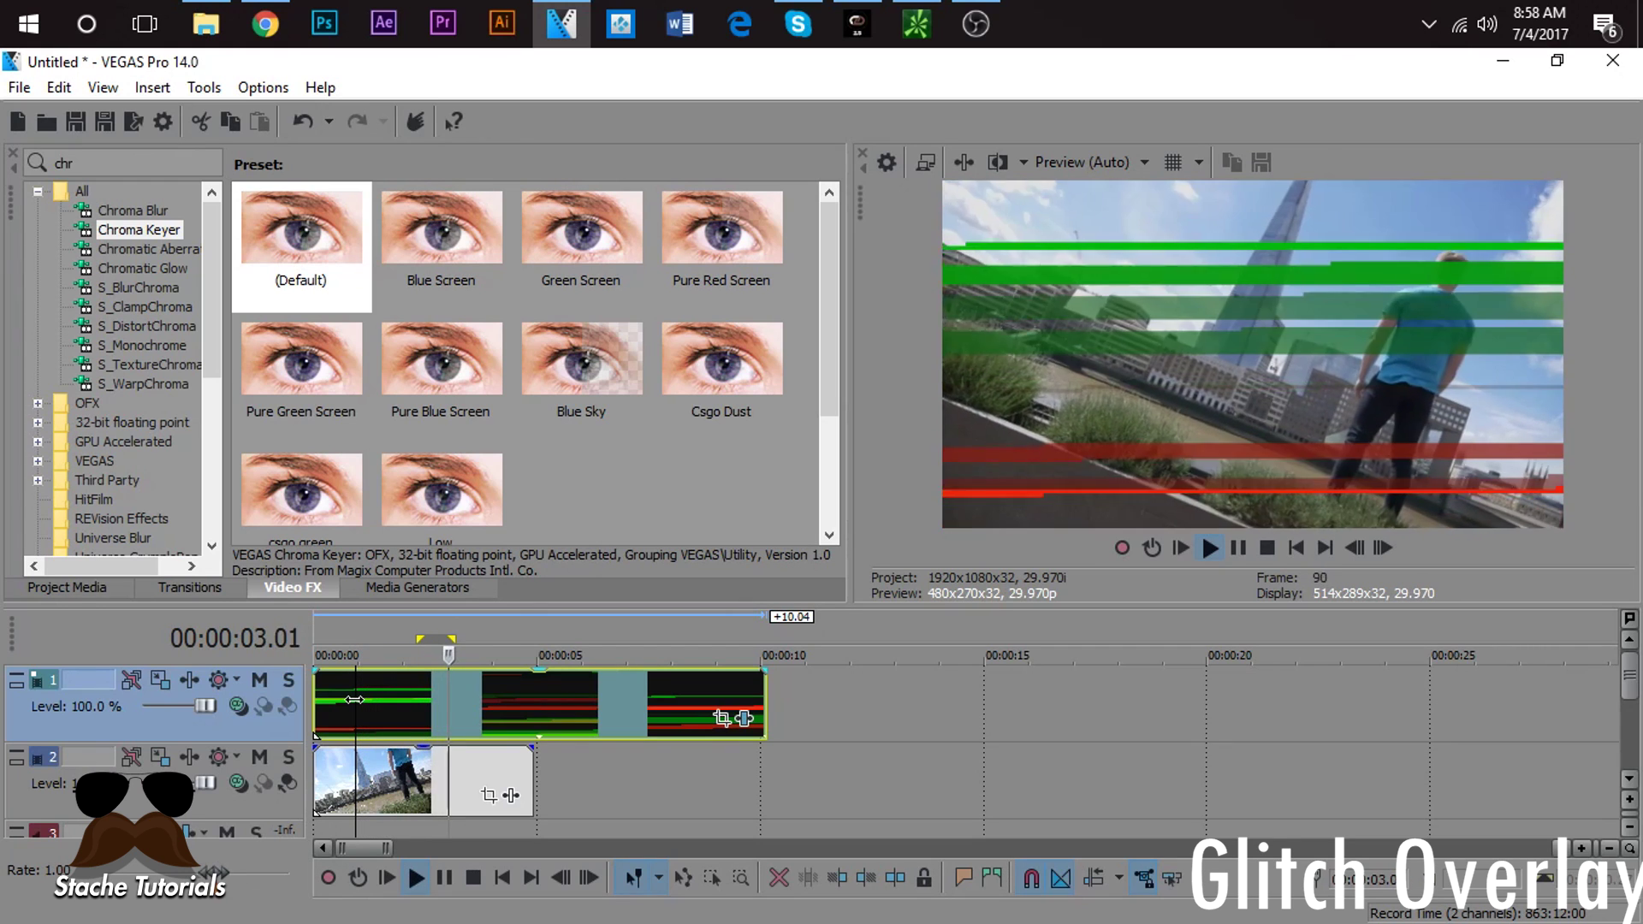
{"action": "key", "text": "space"}
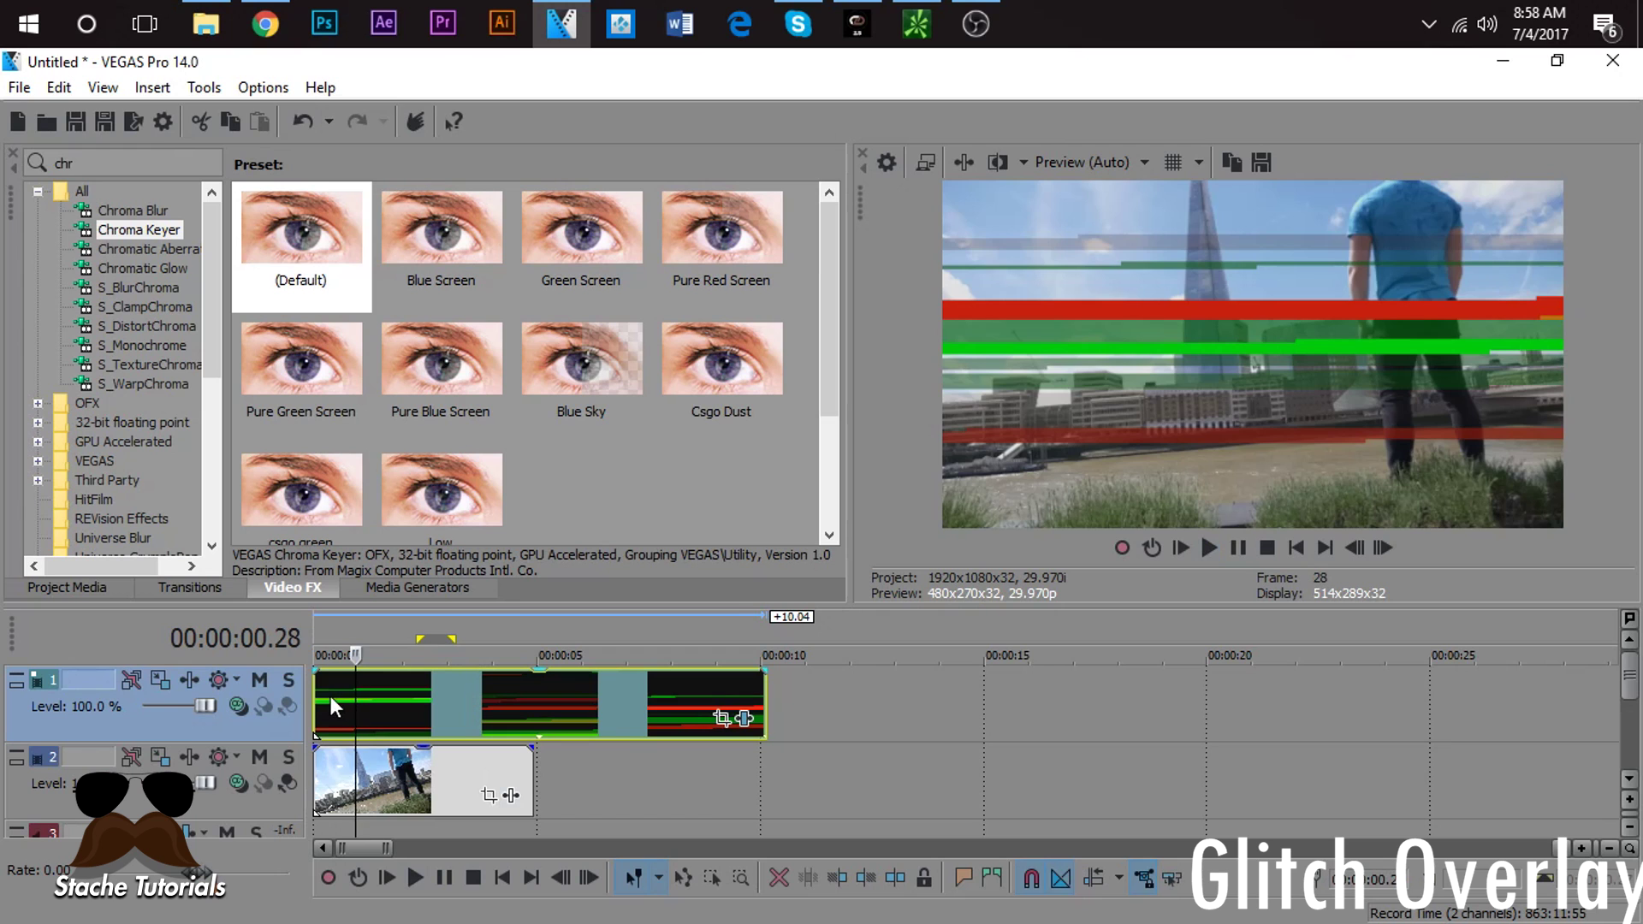
{"action": "left_click", "coordinate": [326, 695]}
{"action": "key", "text": "space"}
{"action": "key", "text": "space"}
{"action": "key", "text": "space"}
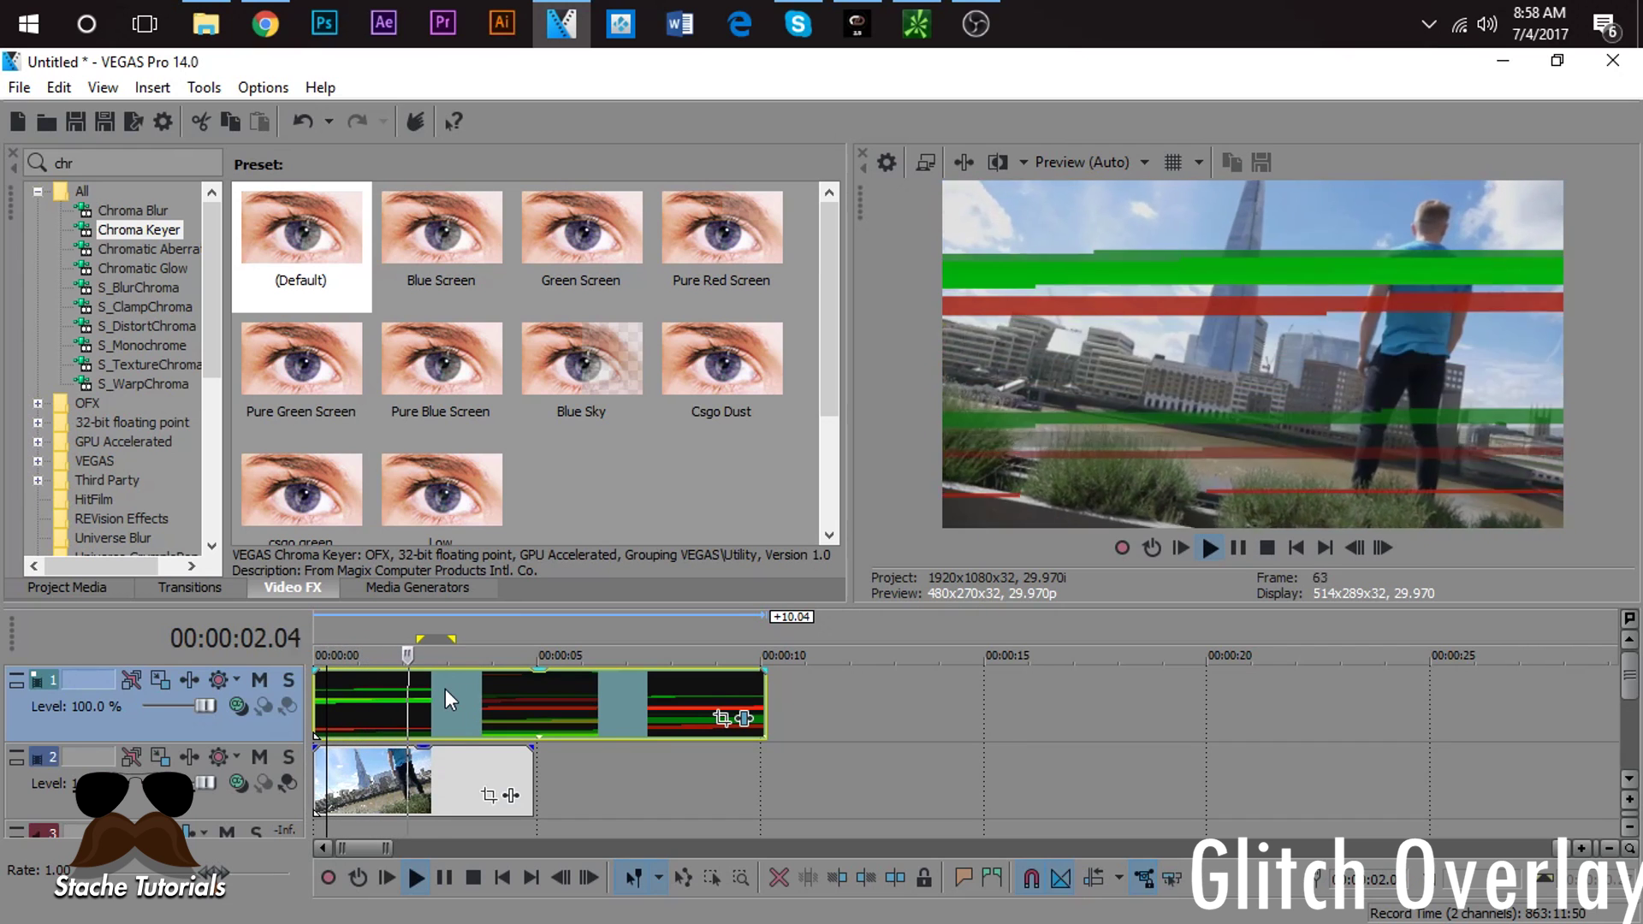
{"action": "key", "text": "space"}
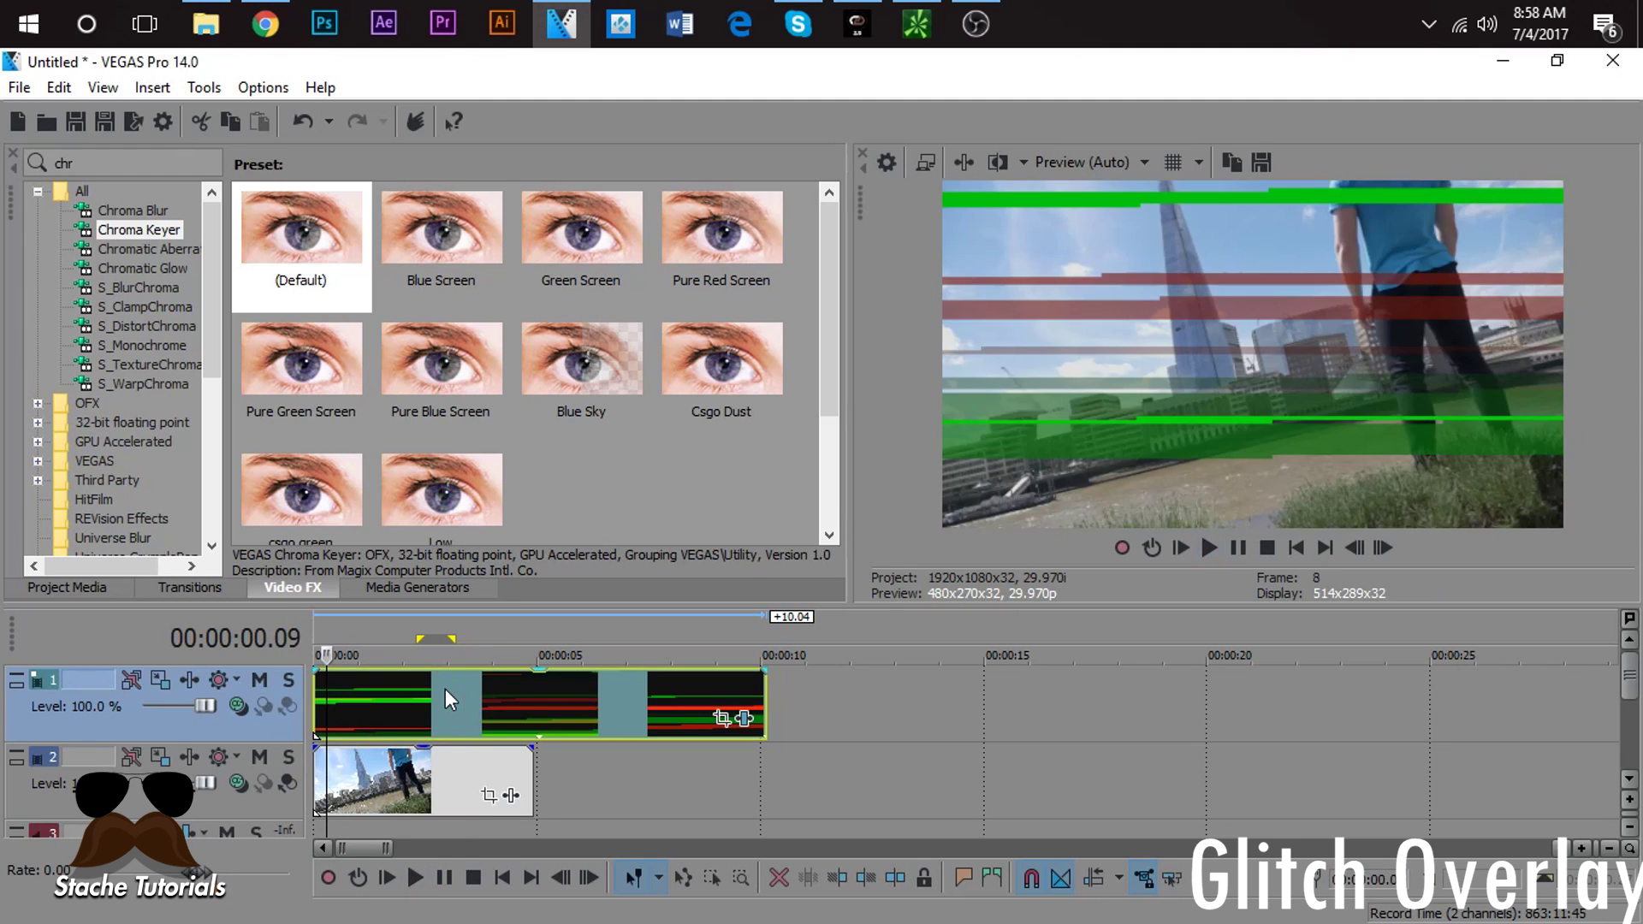
{"action": "left_click", "coordinate": [459, 711]}
{"action": "key", "text": "space"}
{"action": "left_click", "coordinate": [459, 708]}
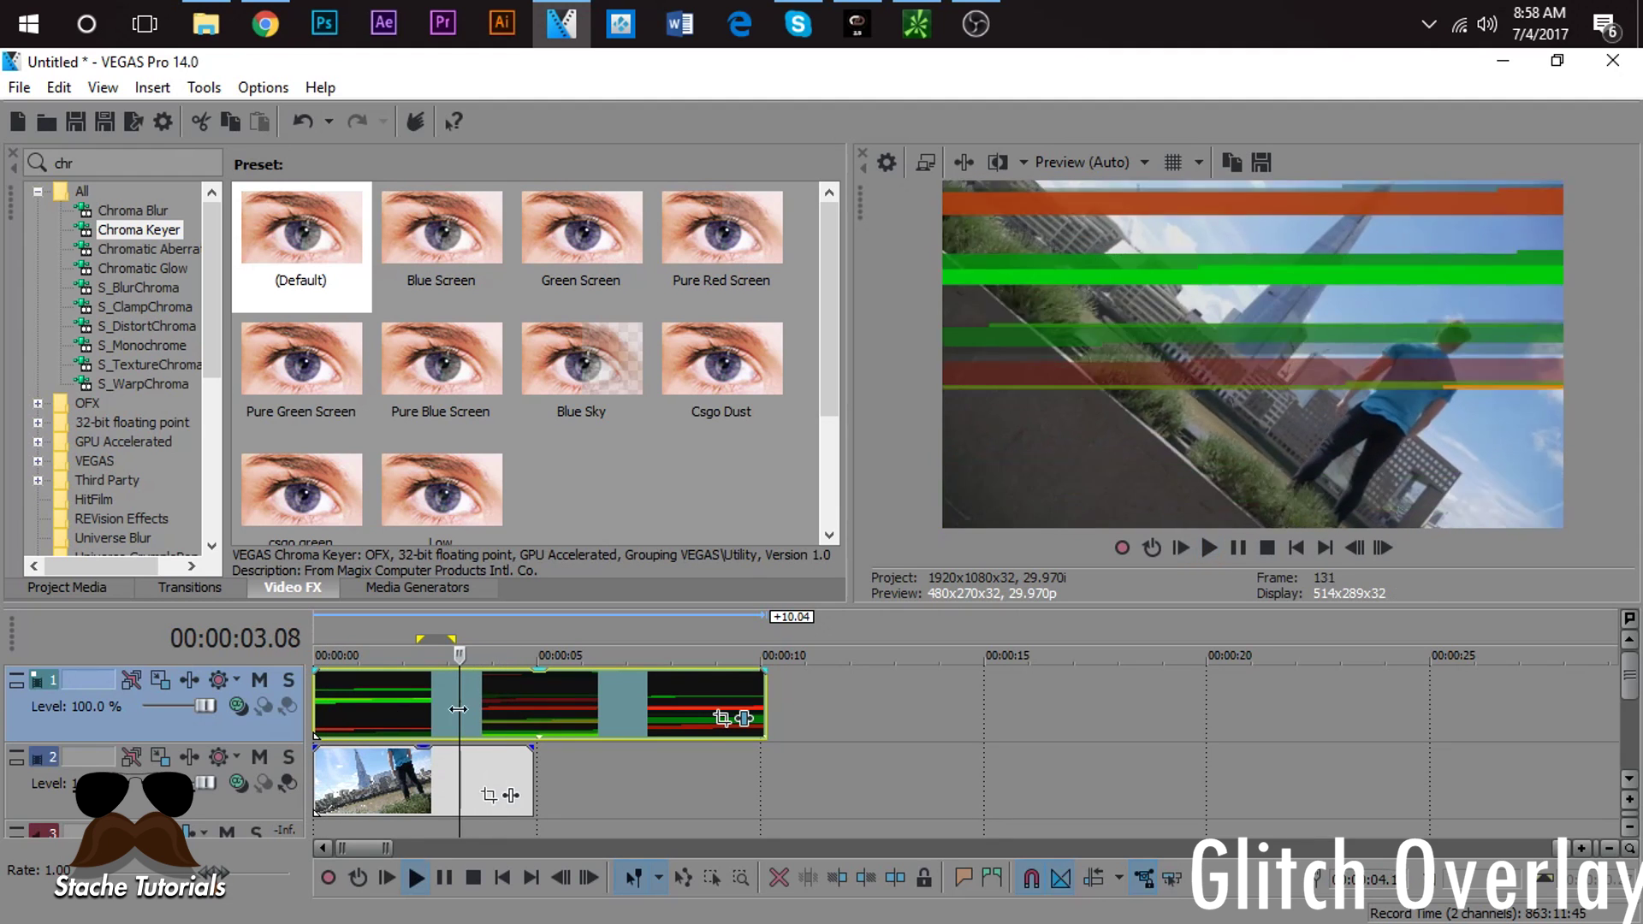
{"action": "key", "text": "space"}
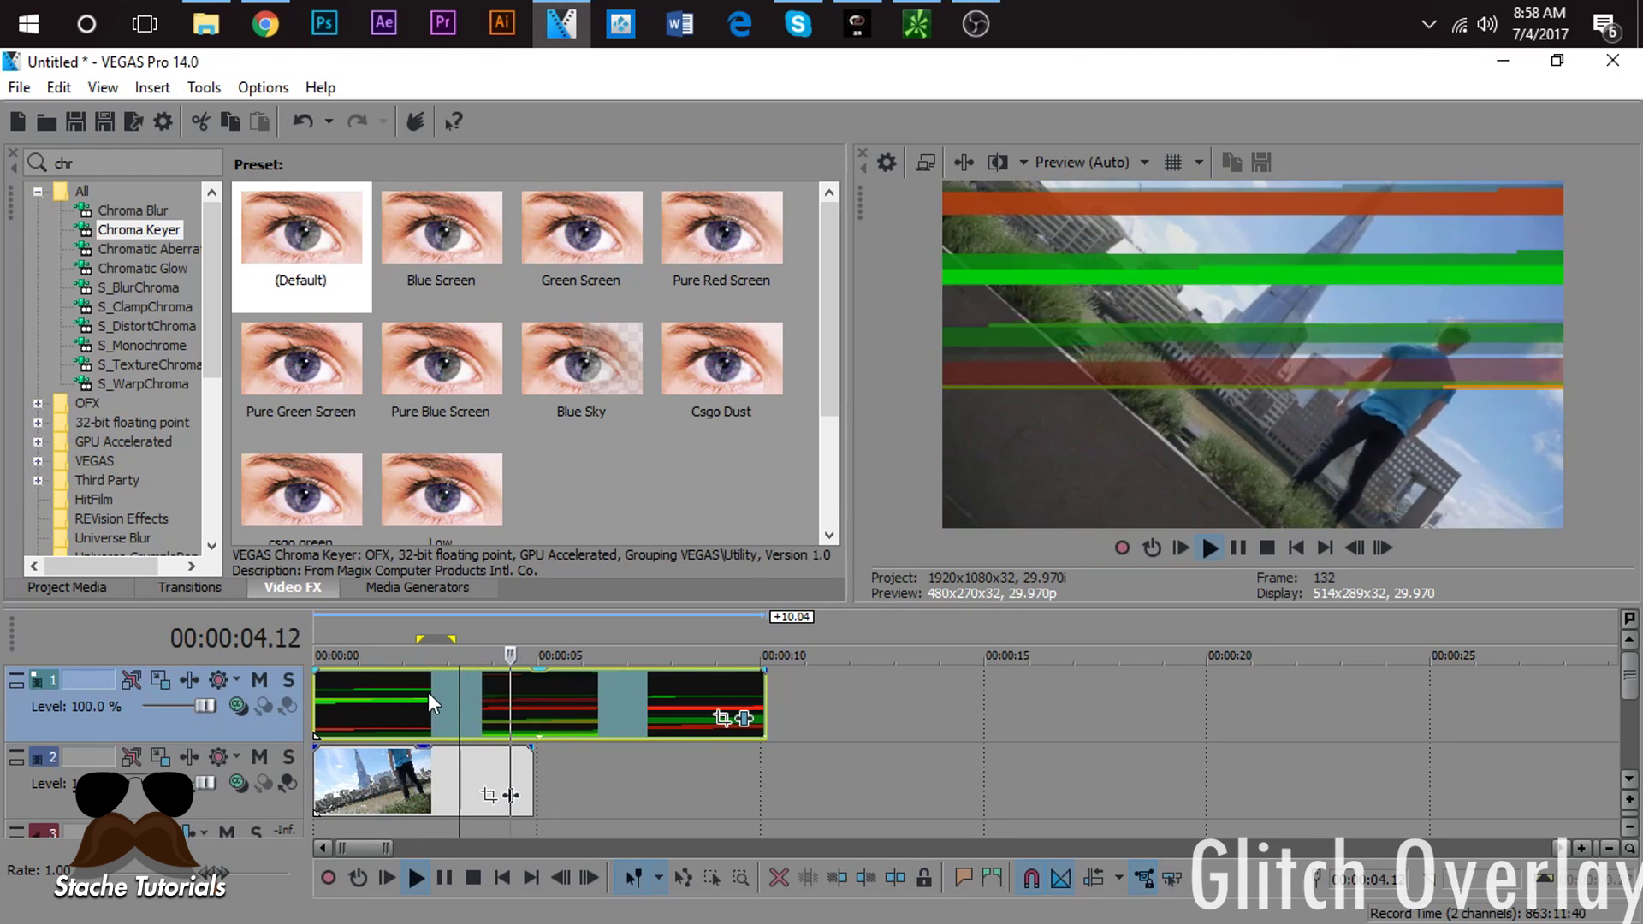
{"action": "key", "text": "space"}
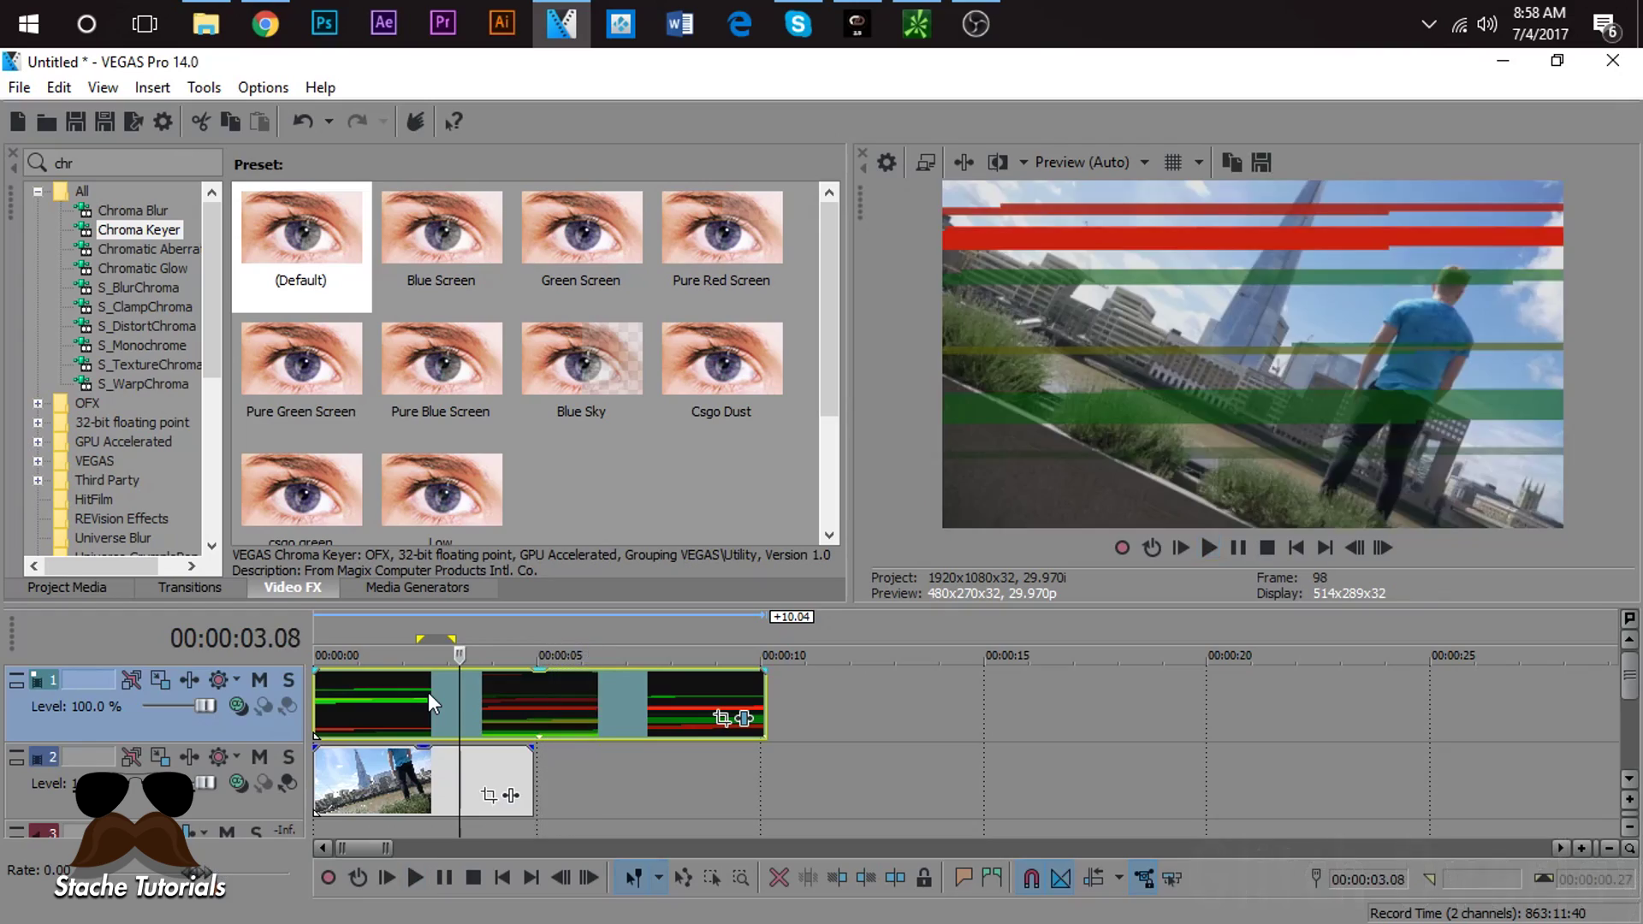
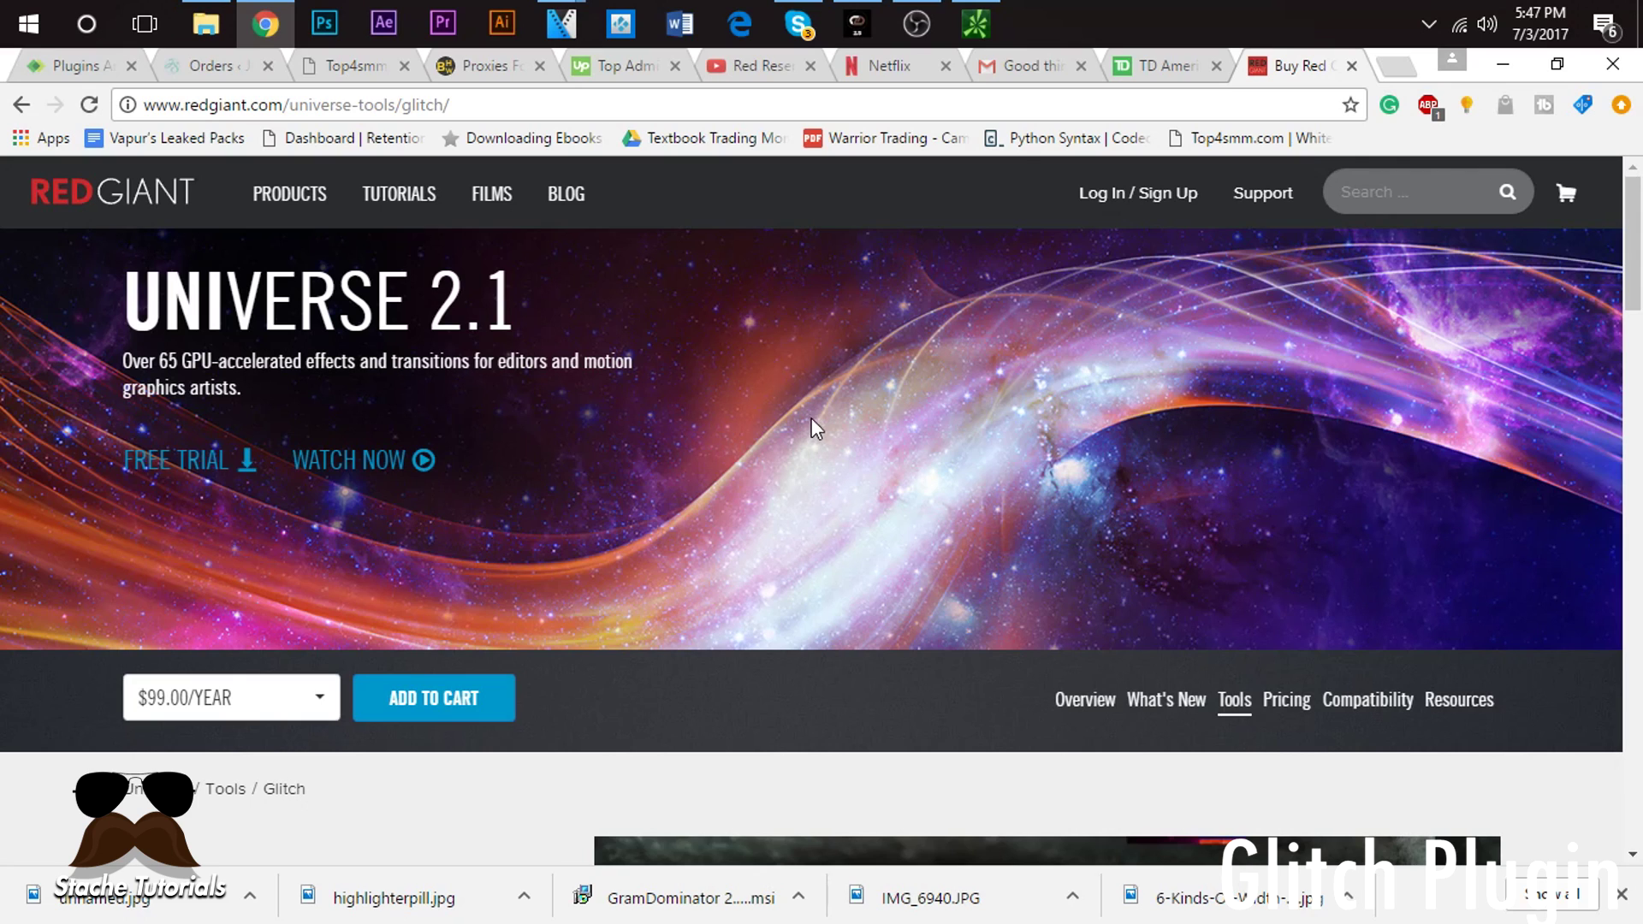
Step: Switch to Chrome and look through the Red Giant Universe Glitch plugin page, including its text and logo examples
{"action": "scroll", "coordinate": [1053, 582], "scroll_direction": "down", "scroll_amount": 15}
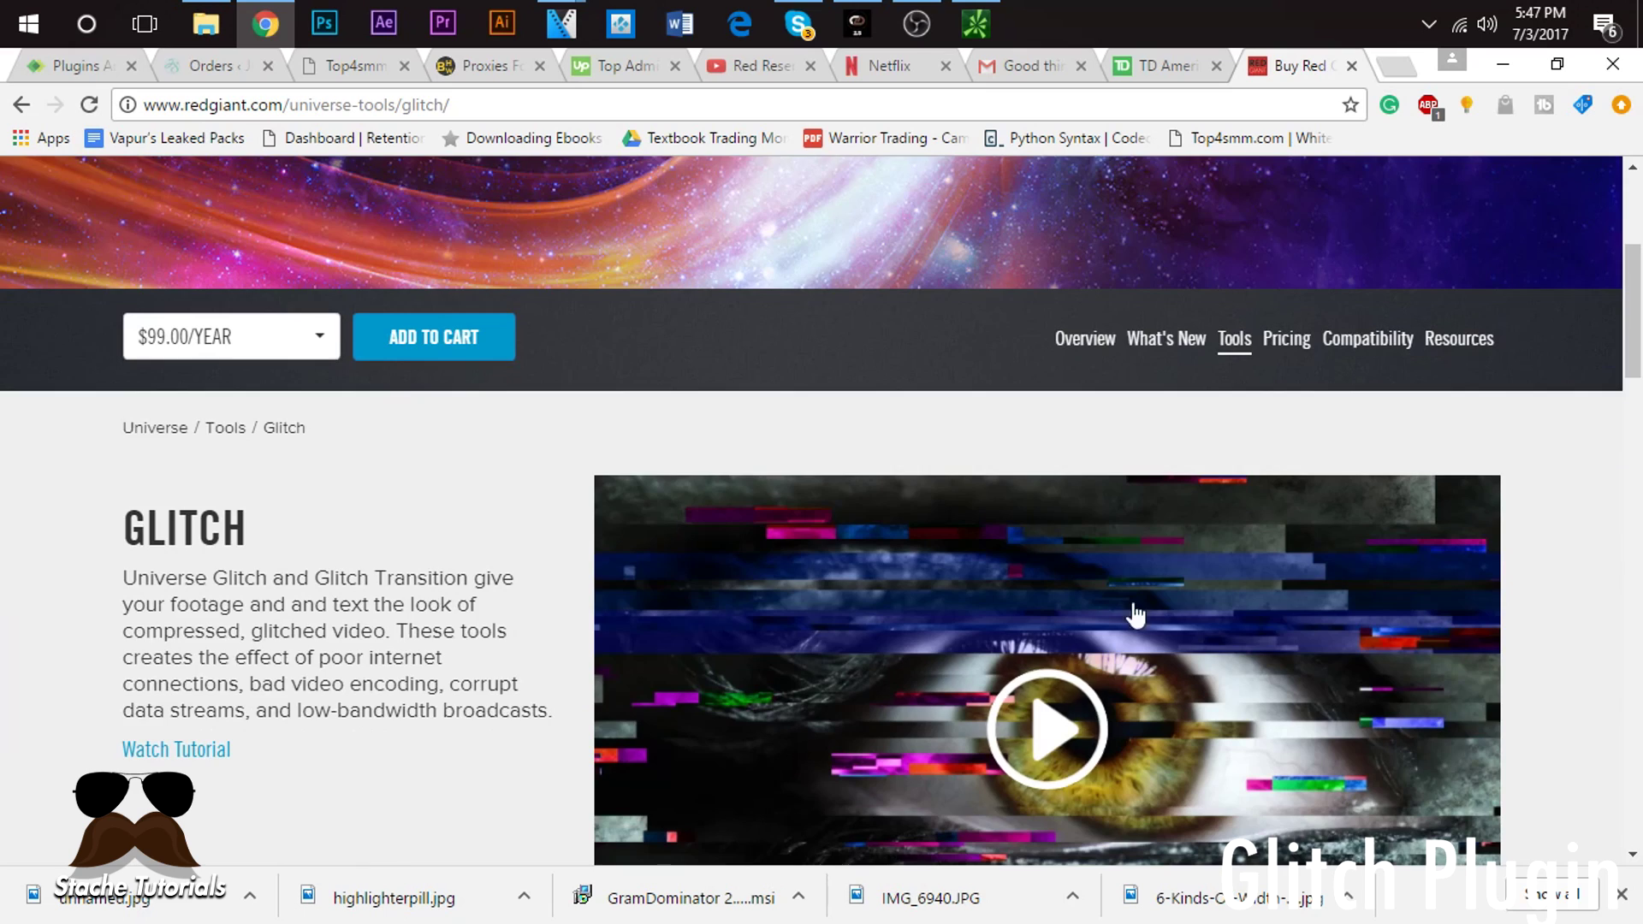
{"action": "scroll", "coordinate": [899, 652], "scroll_direction": "down", "scroll_amount": 6}
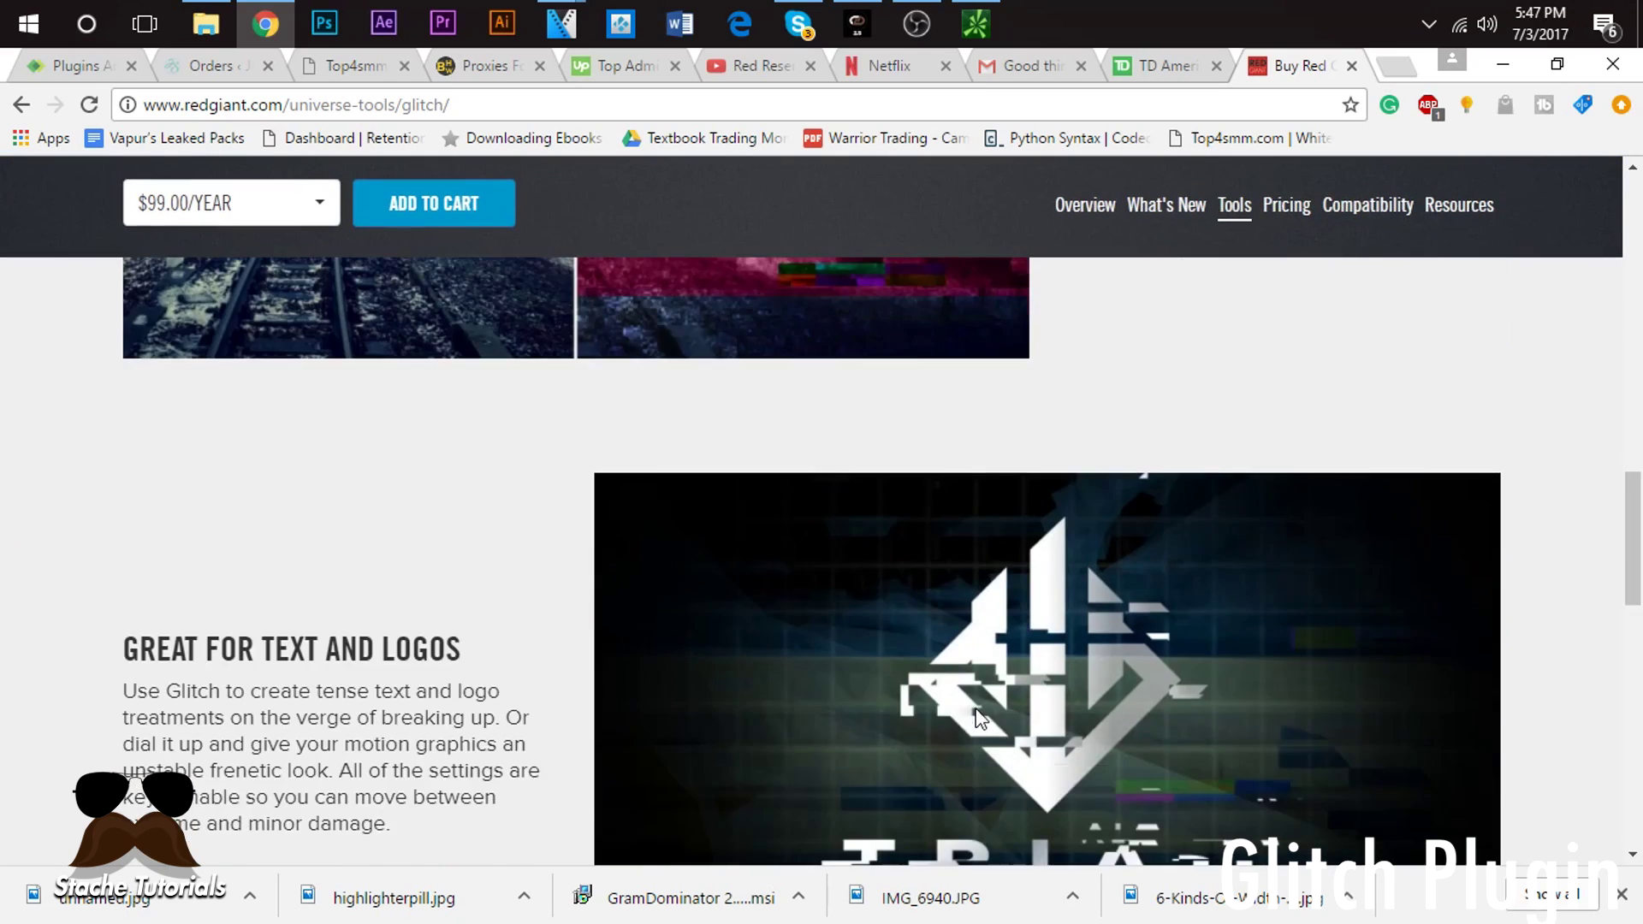
Step: Switch from the plugin page back to VEGAS Pro and play the edited montage from 00:00:52.00
{"action": "scroll", "coordinate": [1027, 599], "scroll_direction": "up", "scroll_amount": 4}
{"action": "scroll", "coordinate": [1156, 554], "scroll_direction": "up", "scroll_amount": 4}
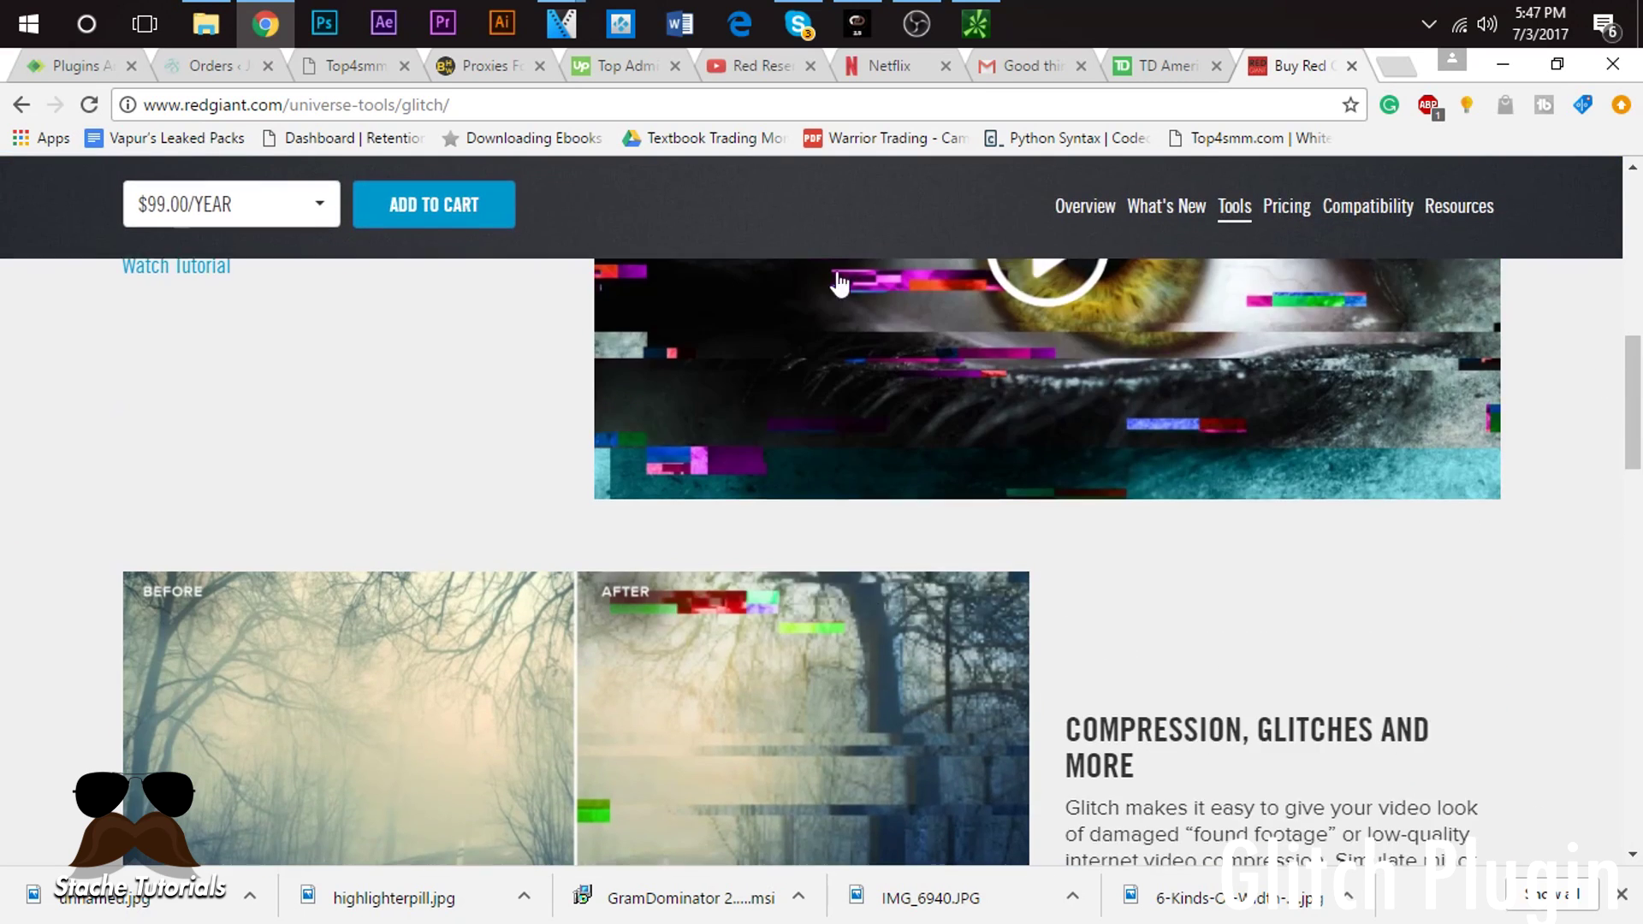
{"action": "mouse_move", "coordinate": [560, 24]}
{"action": "left_click", "coordinate": [605, 141]}
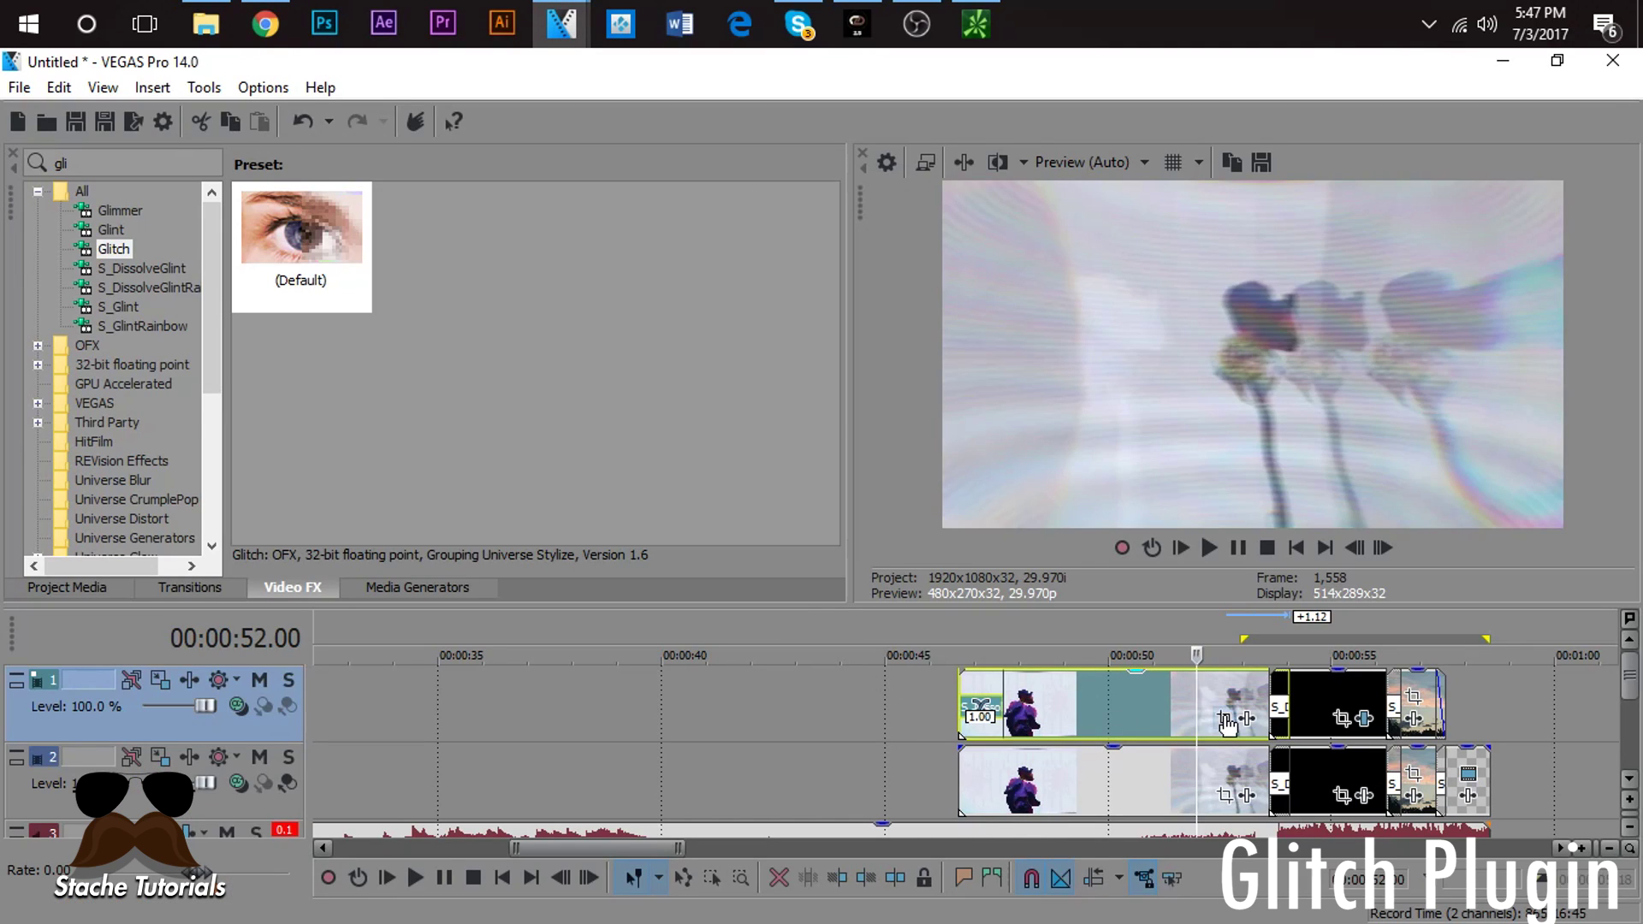
{"action": "key", "text": "space"}
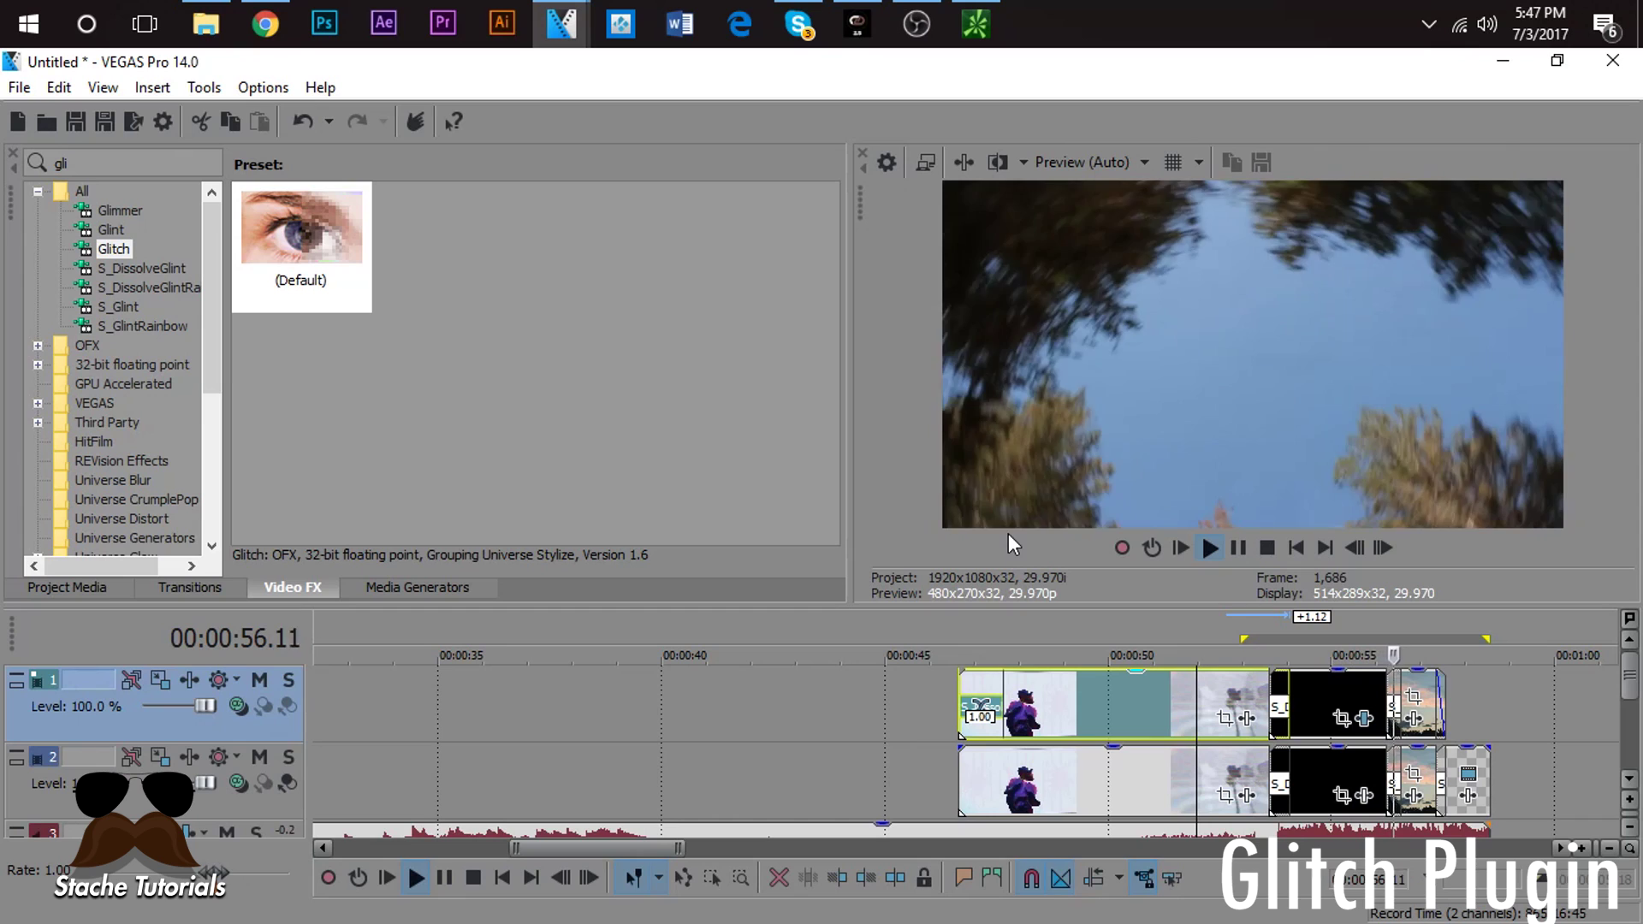
{"action": "key", "text": "space"}
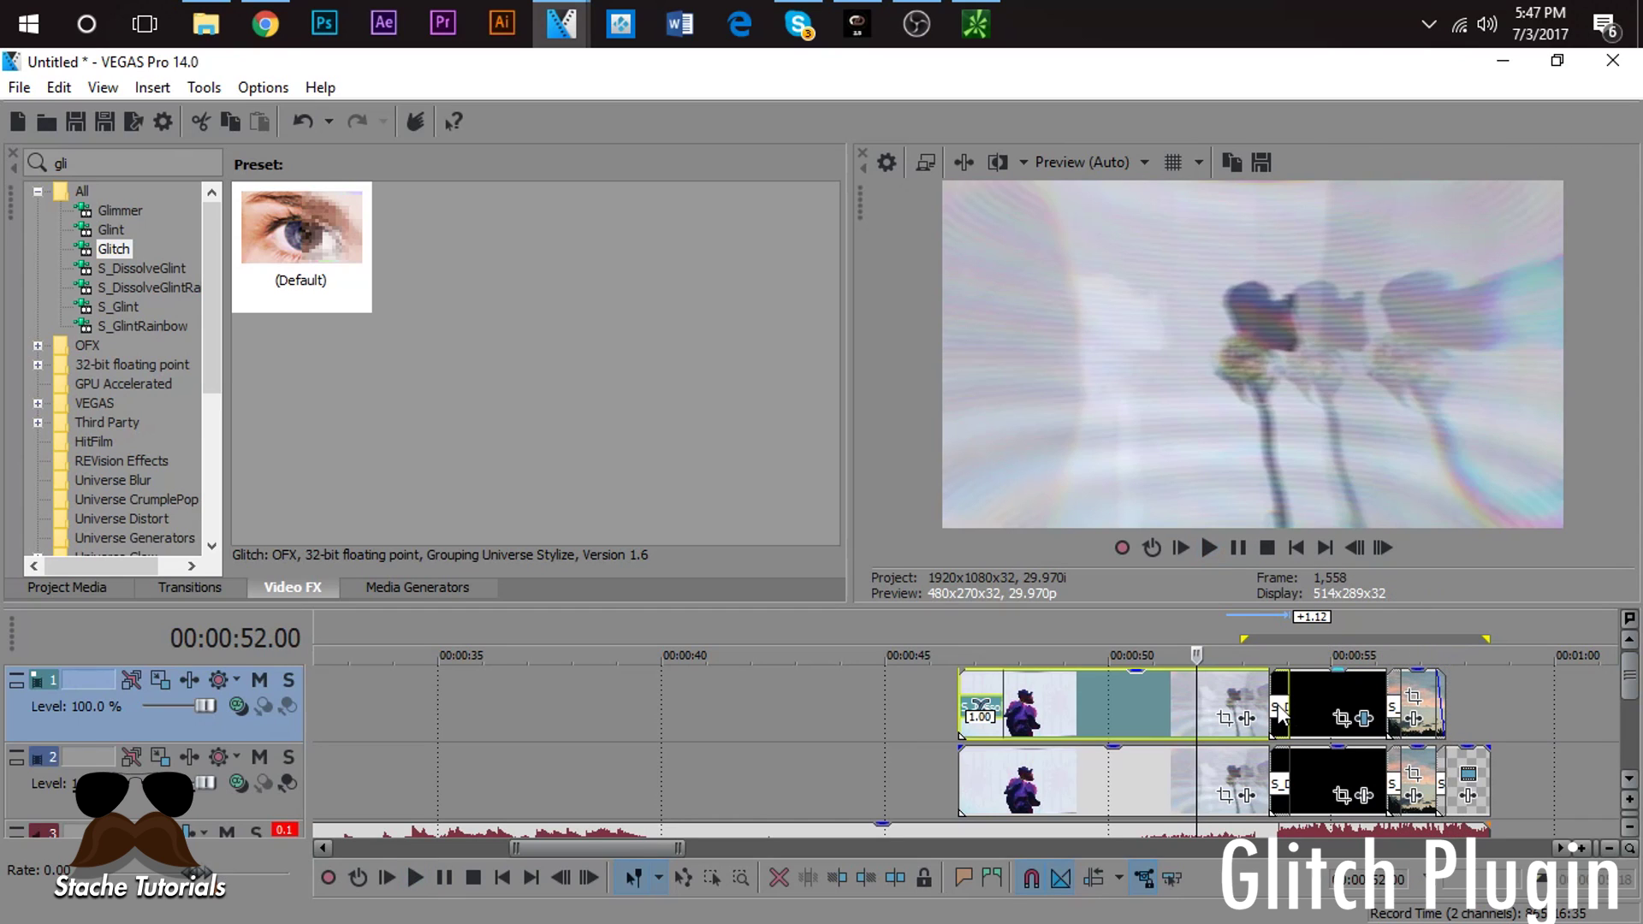
Step: Examine frames of the blurred forest clips and the palm tree clip on the upper two video tracks
{"action": "left_click", "coordinate": [1339, 685]}
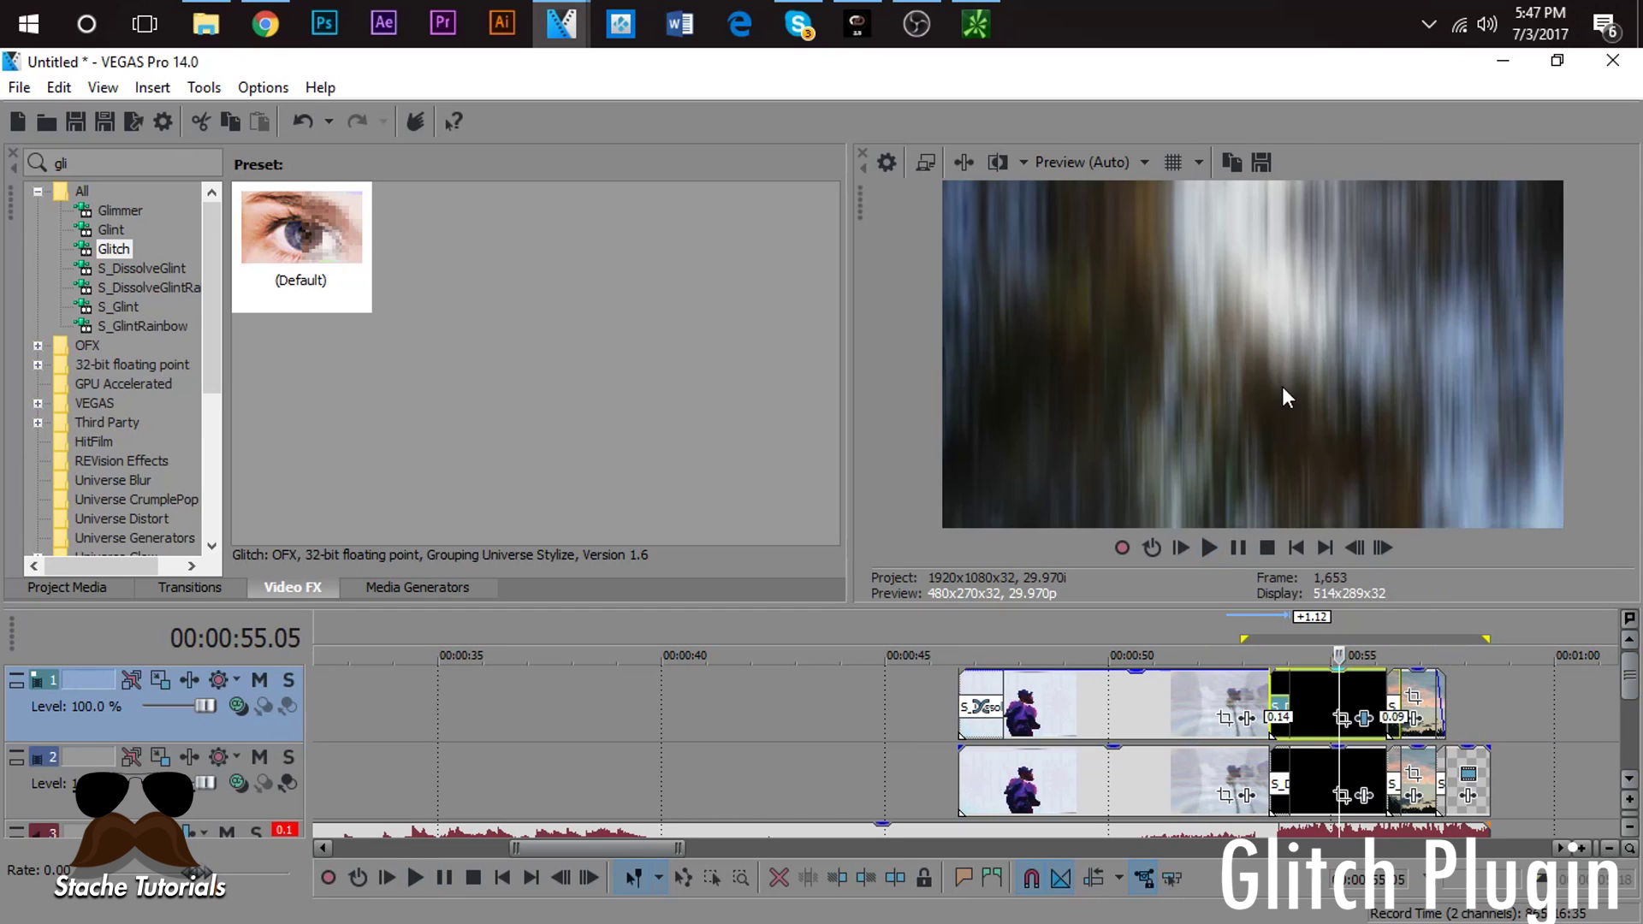
{"action": "left_click", "coordinate": [1310, 708]}
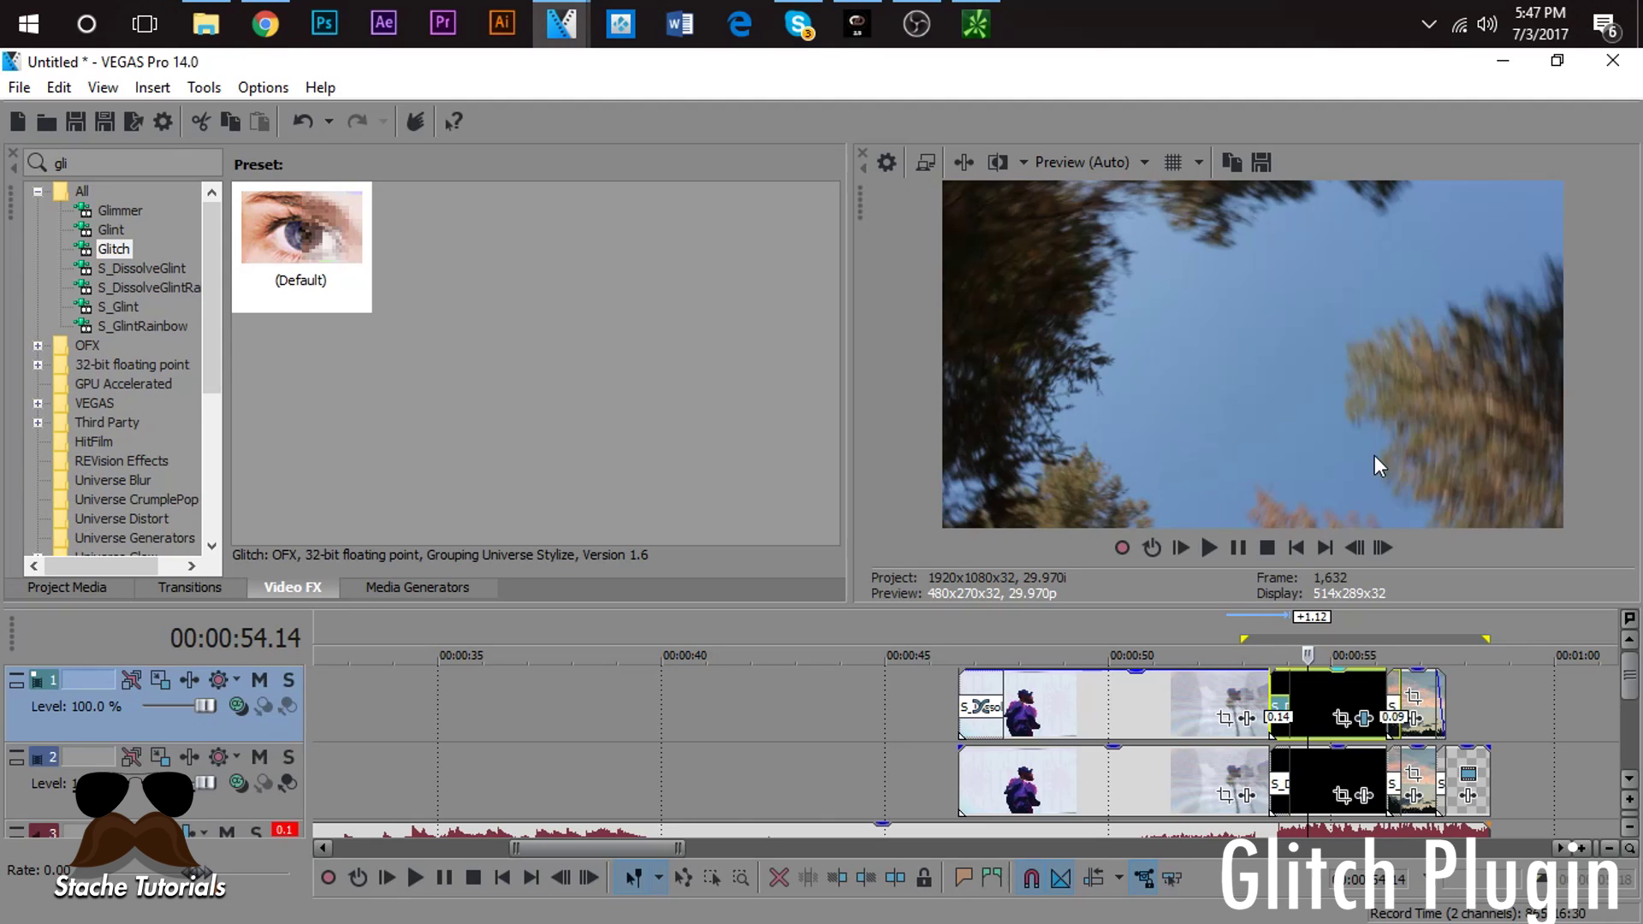
{"action": "left_click", "coordinate": [1417, 702]}
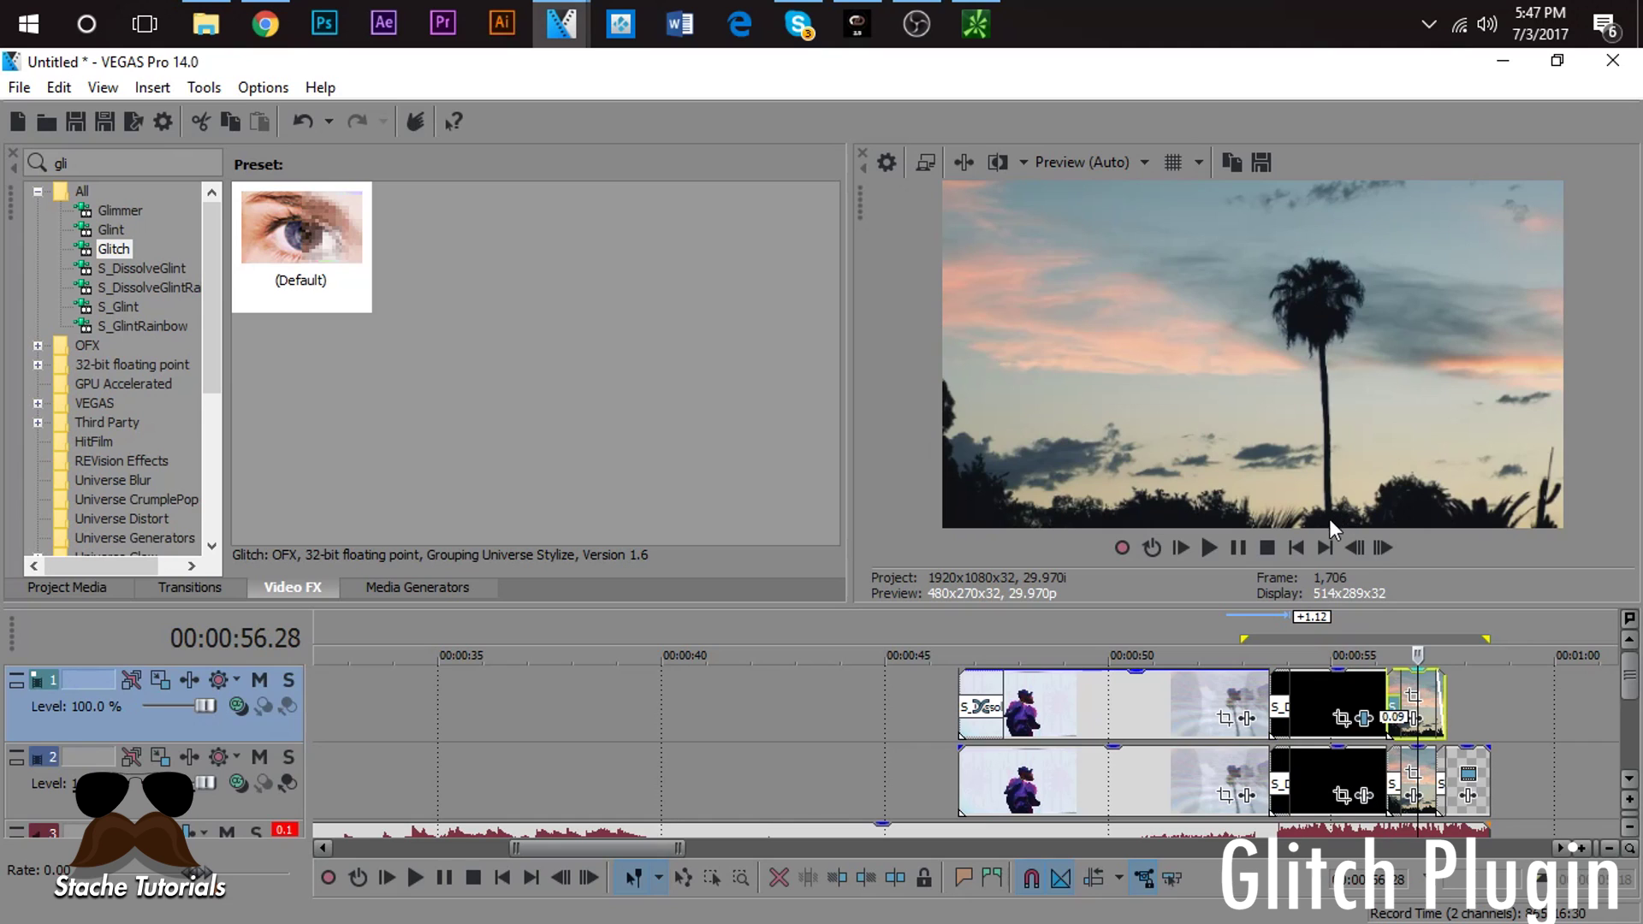
{"action": "left_click", "coordinate": [1340, 695]}
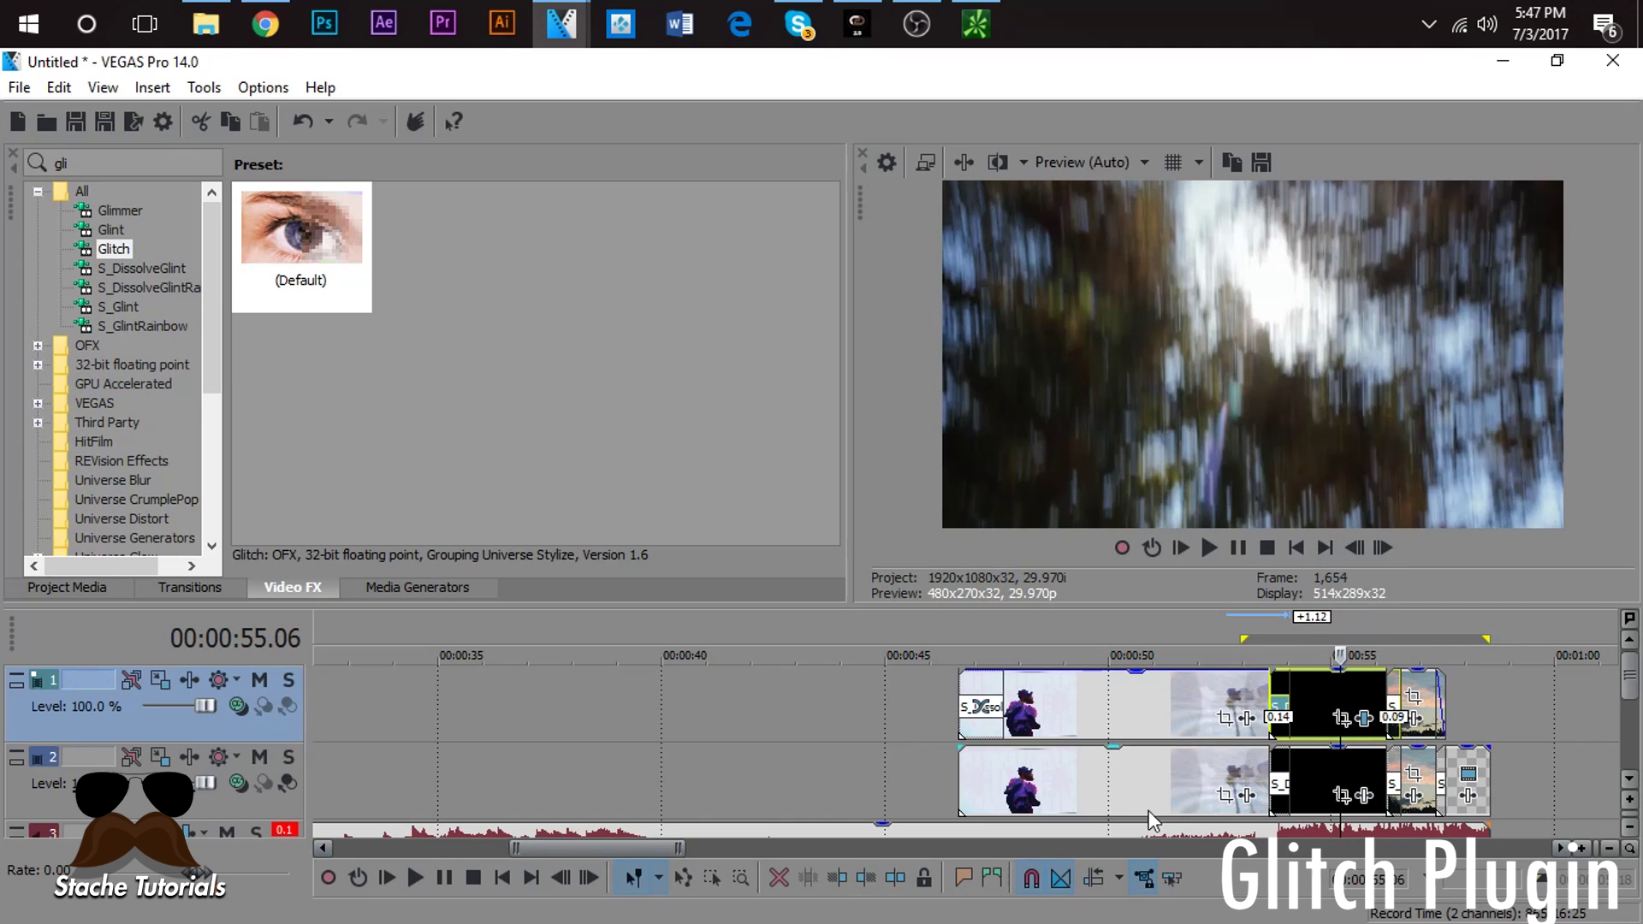
{"action": "left_click", "coordinate": [1300, 728]}
{"action": "left_click", "coordinate": [1313, 759]}
{"action": "left_click", "coordinate": [1313, 710]}
{"action": "left_click", "coordinate": [1346, 700]}
{"action": "left_click", "coordinate": [1322, 726]}
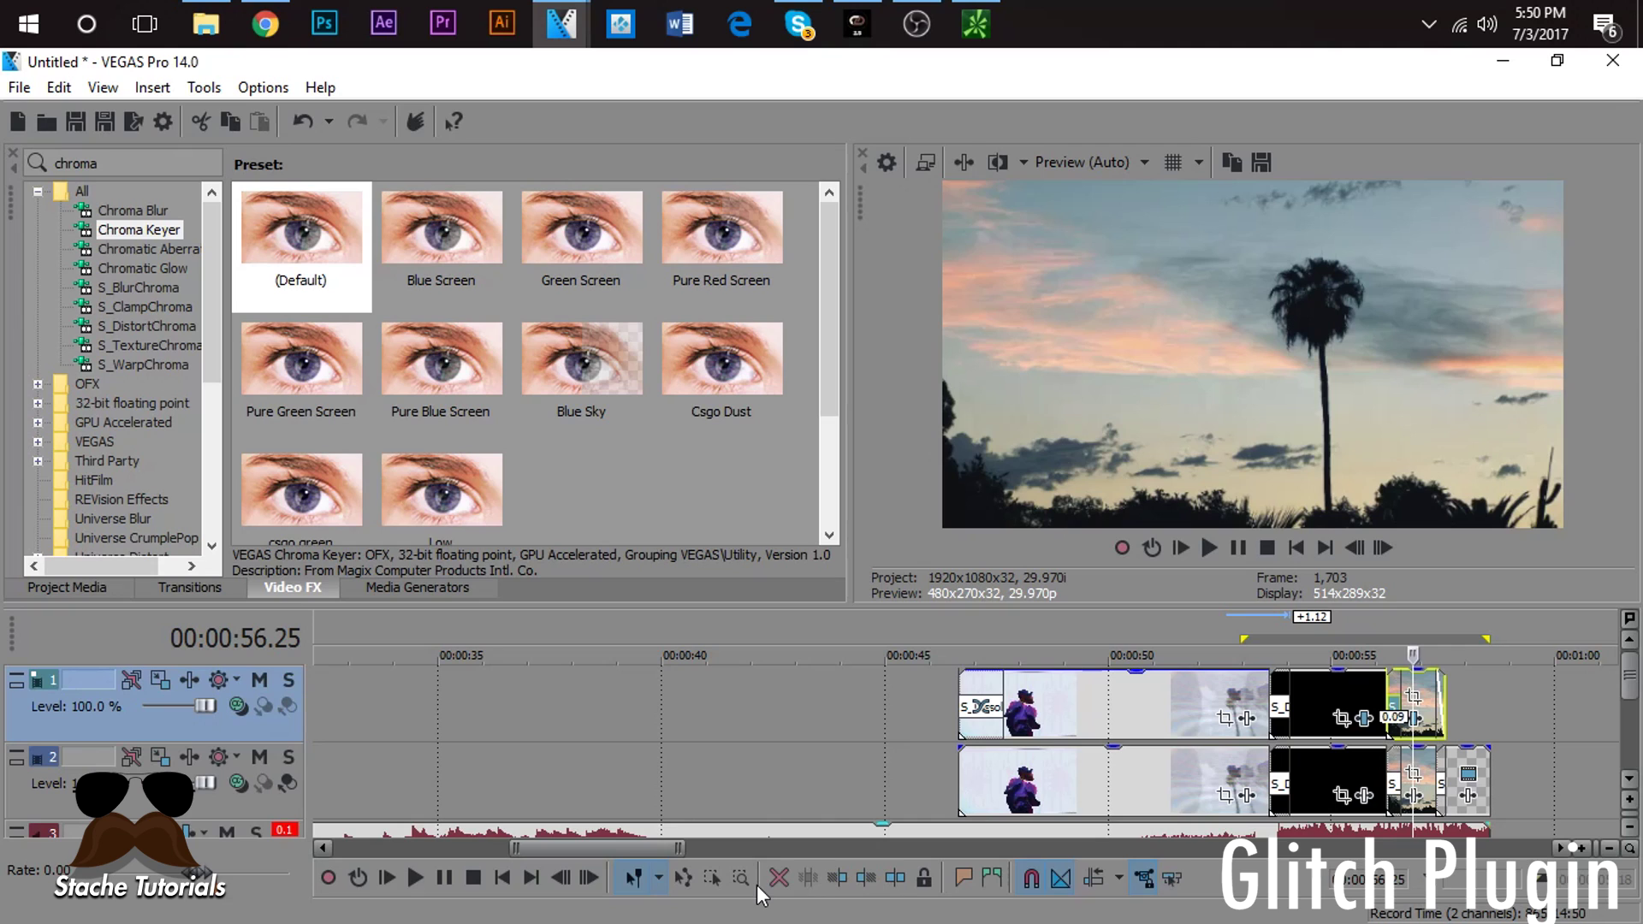
{"action": "left_click", "coordinate": [1328, 707]}
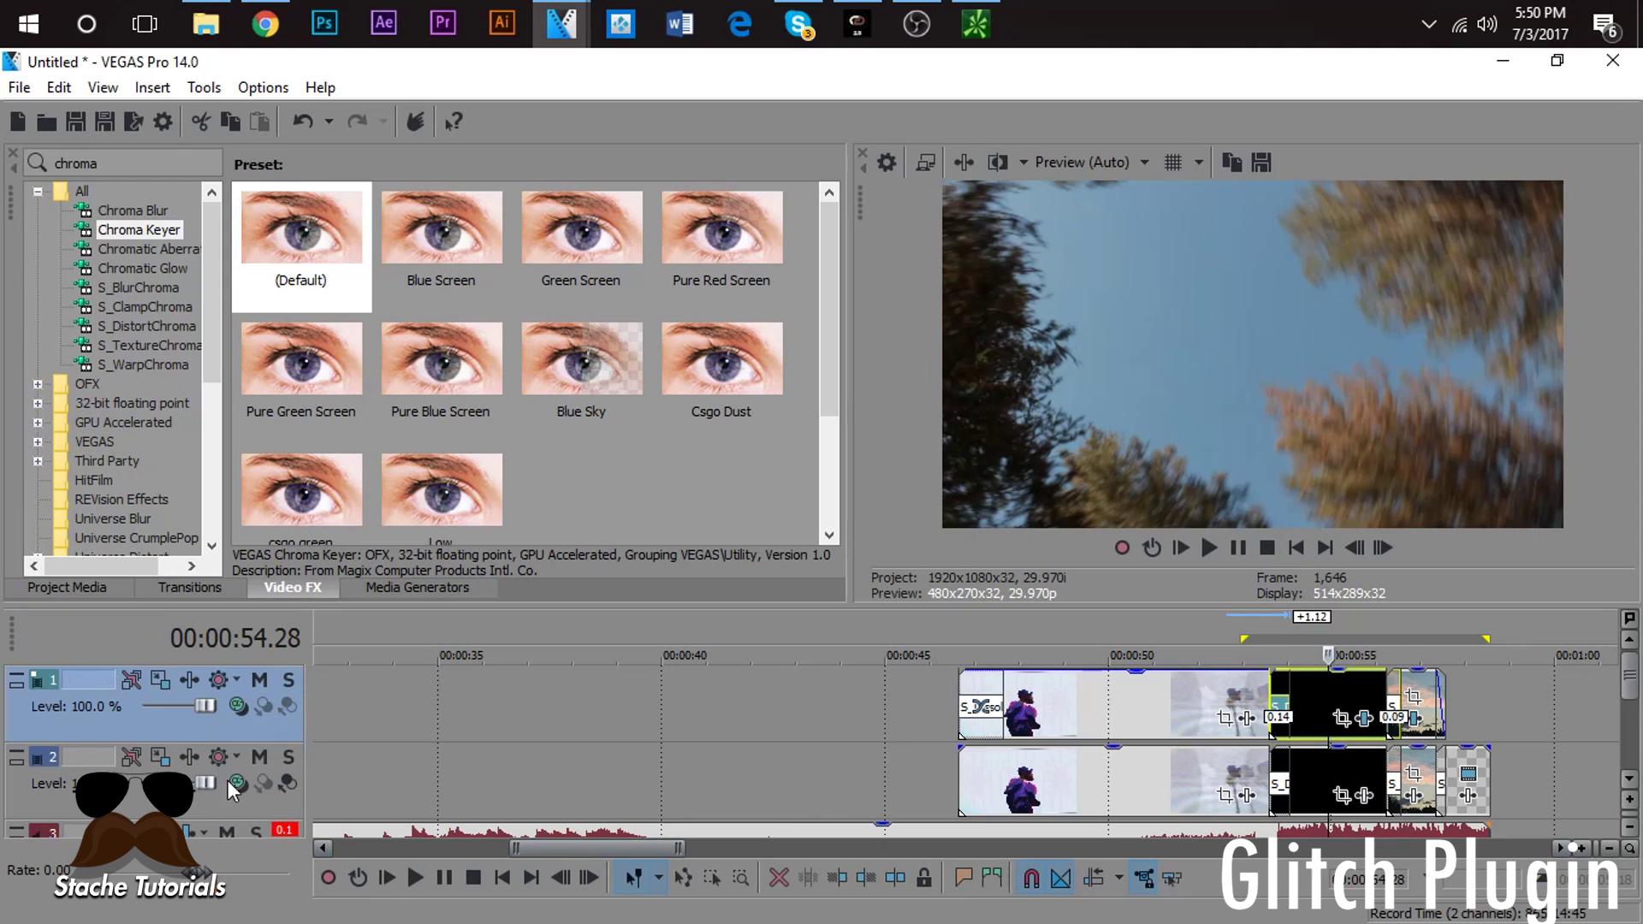
Step: Mute and unmute track 2 repeatedly to compare the layered picture with and without it
{"action": "left_click", "coordinate": [258, 758]}
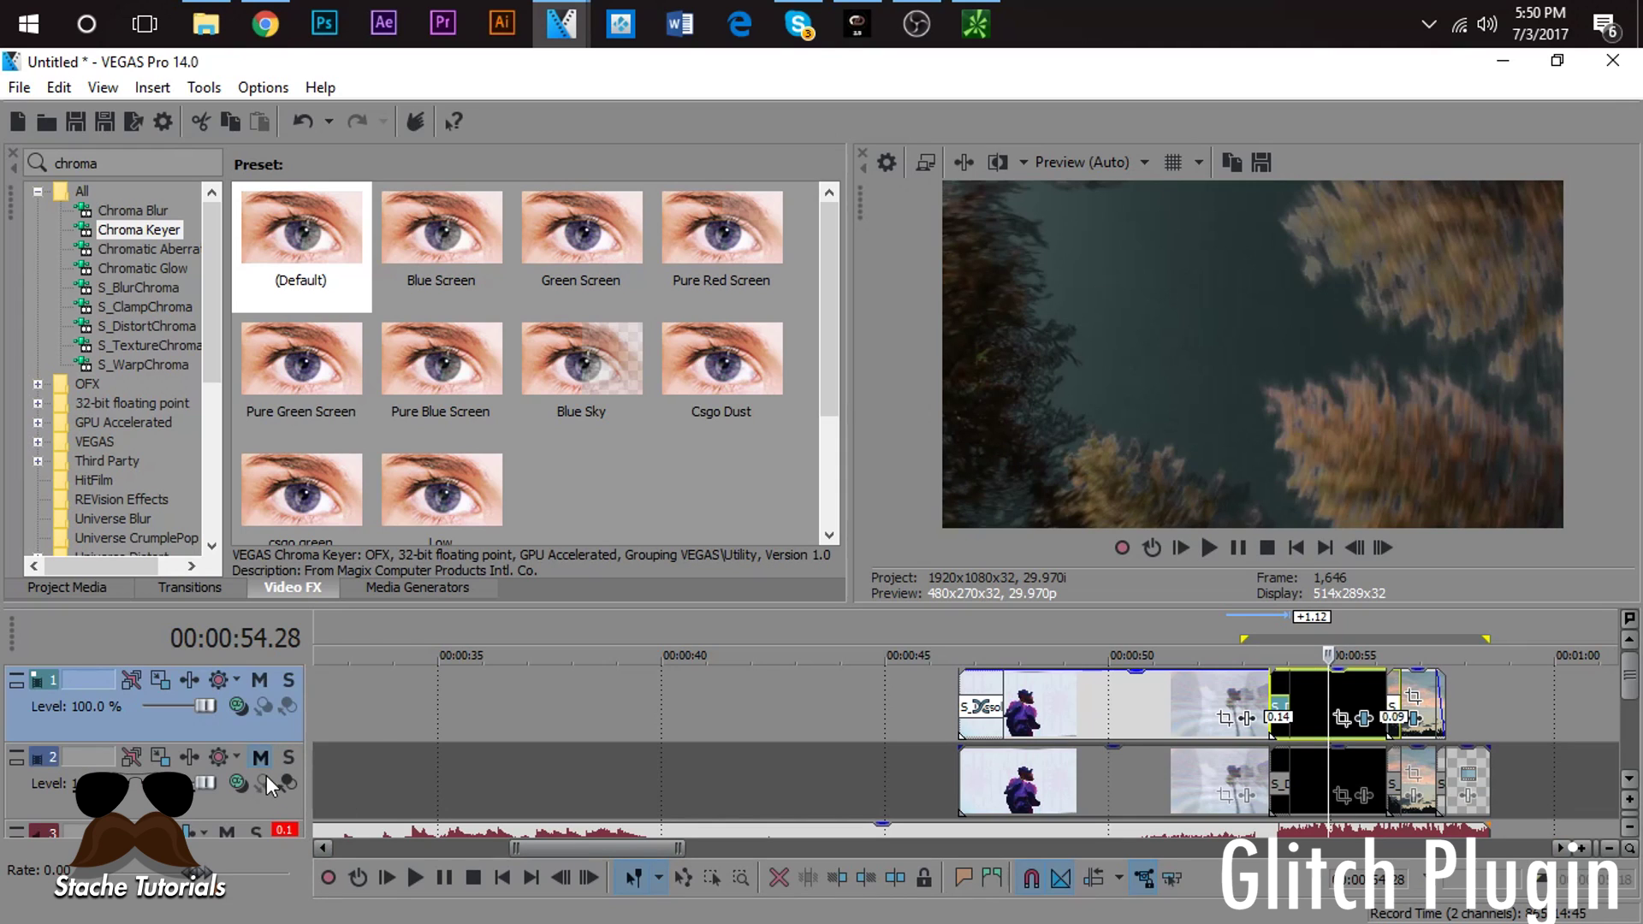
{"action": "left_click", "coordinate": [260, 757]}
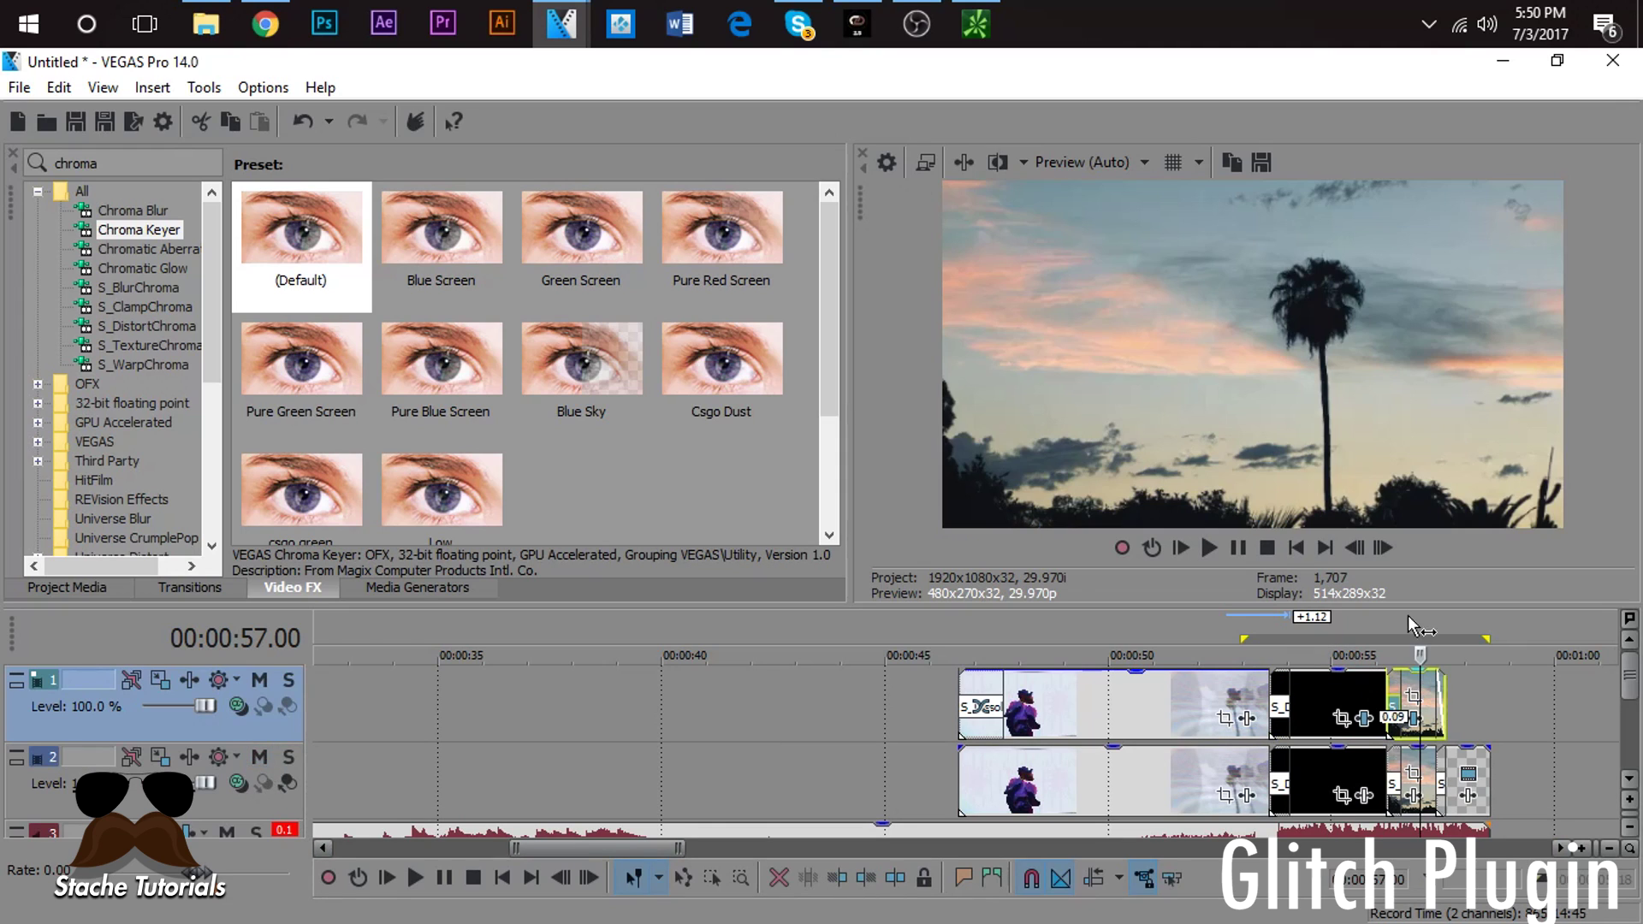
{"action": "left_click", "coordinate": [260, 758]}
{"action": "left_click", "coordinate": [265, 764]}
{"action": "left_click", "coordinate": [265, 764]}
{"action": "left_click", "coordinate": [265, 763]}
{"action": "left_click", "coordinate": [265, 764]}
{"action": "left_click", "coordinate": [265, 764]}
Step: Search the video effects for "glitch" and apply the Glitch (Default) preset to the forest clip on track 2
{"action": "left_click", "coordinate": [1340, 696]}
{"action": "left_click", "coordinate": [1313, 766]}
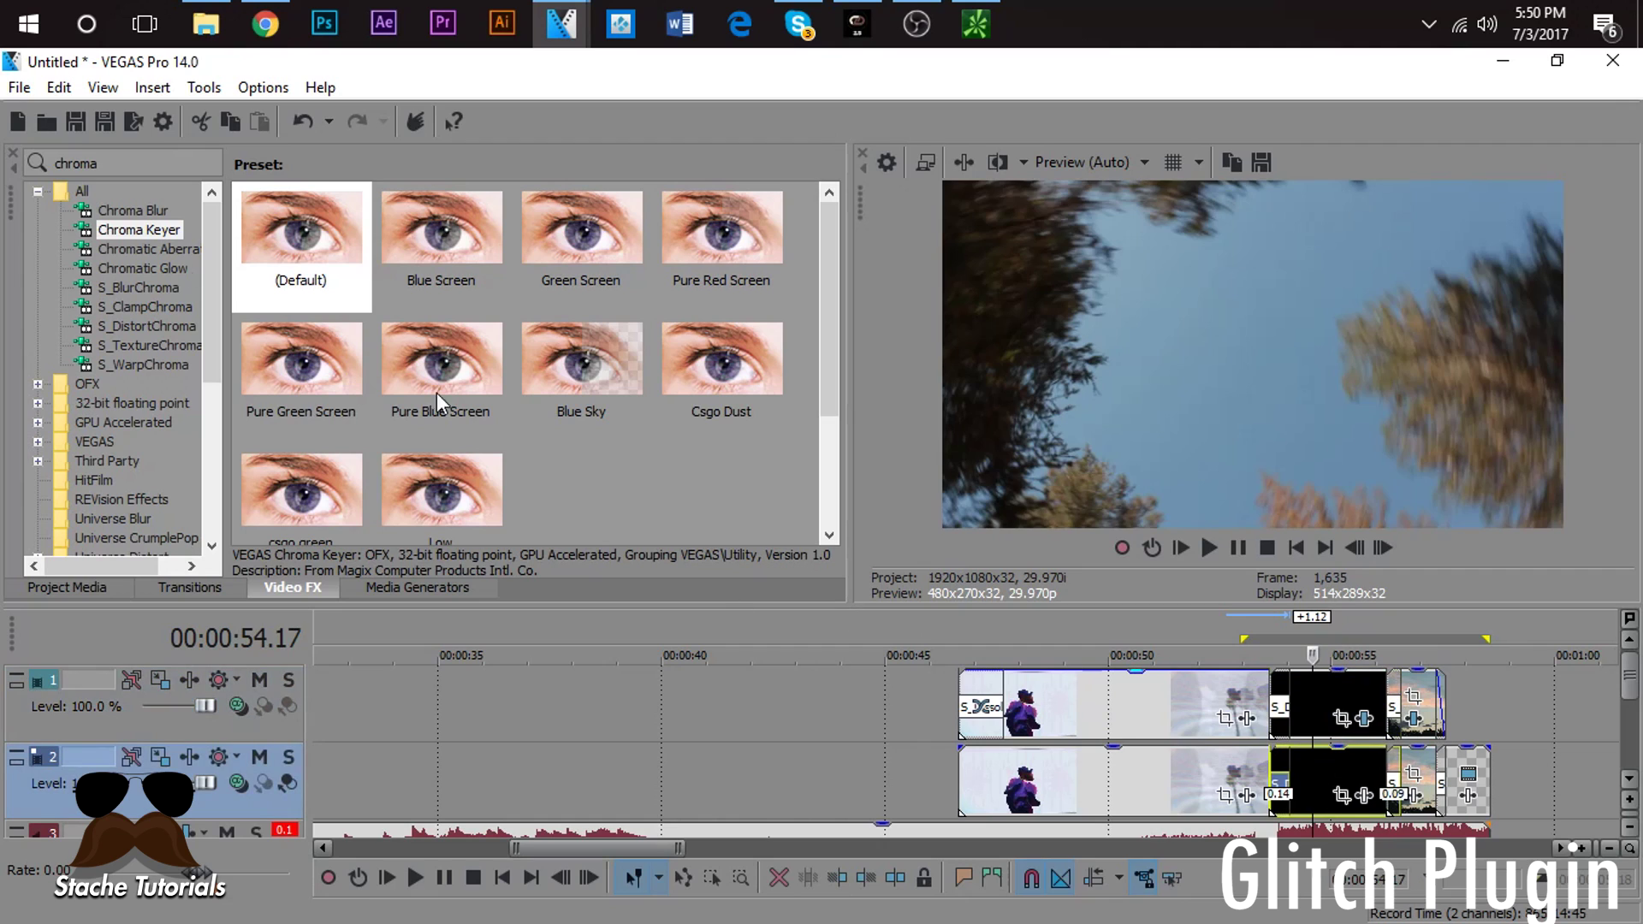
{"action": "left_click_drag", "start_coordinate": [118, 164], "coordinate": [1, 228]}
{"action": "type", "text": "glitch"}
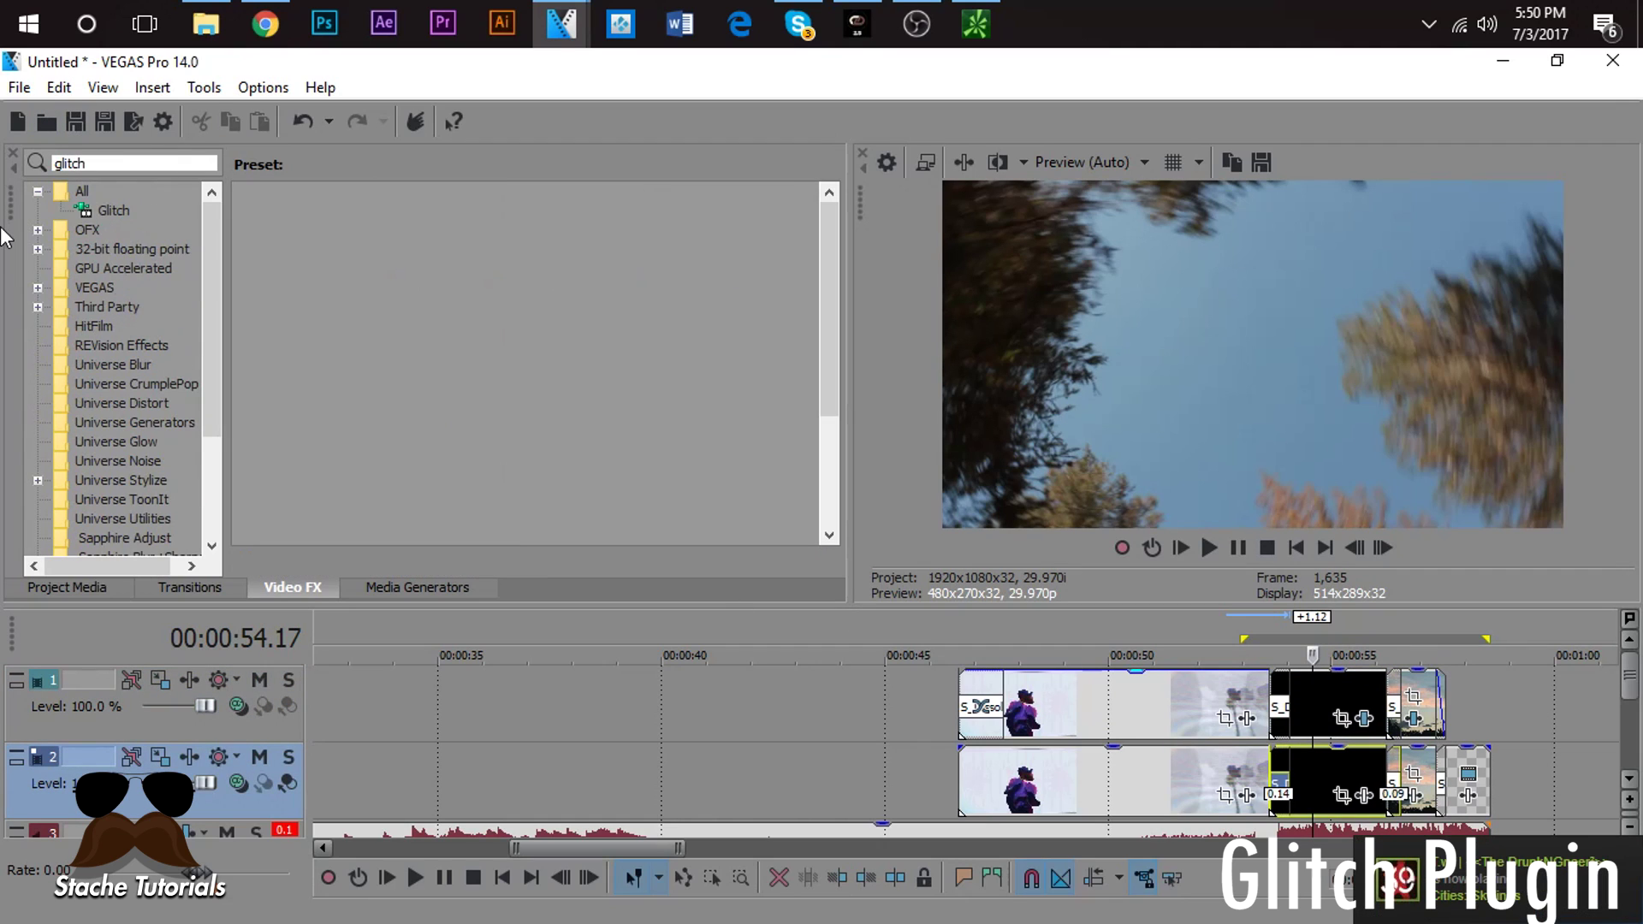
{"action": "left_click", "coordinate": [112, 210]}
{"action": "left_click_drag", "start_coordinate": [306, 258], "coordinate": [1328, 777]}
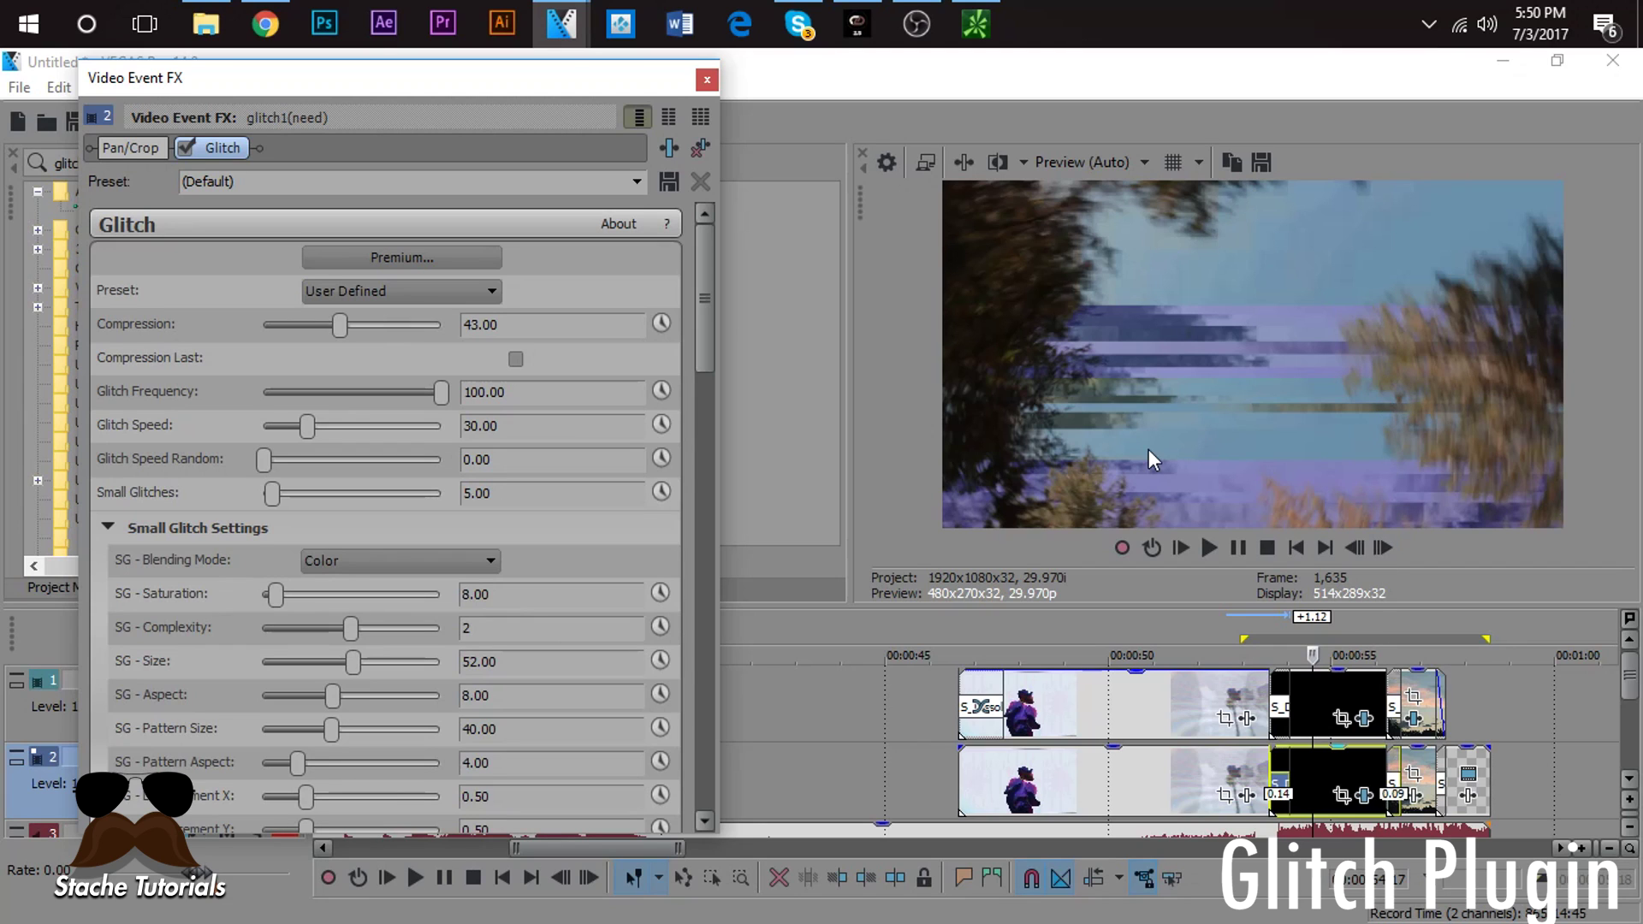
Step: Step forward and back frame by frame through the glitched forest clip to examine the default glitches
{"action": "left_click", "coordinate": [1302, 698]}
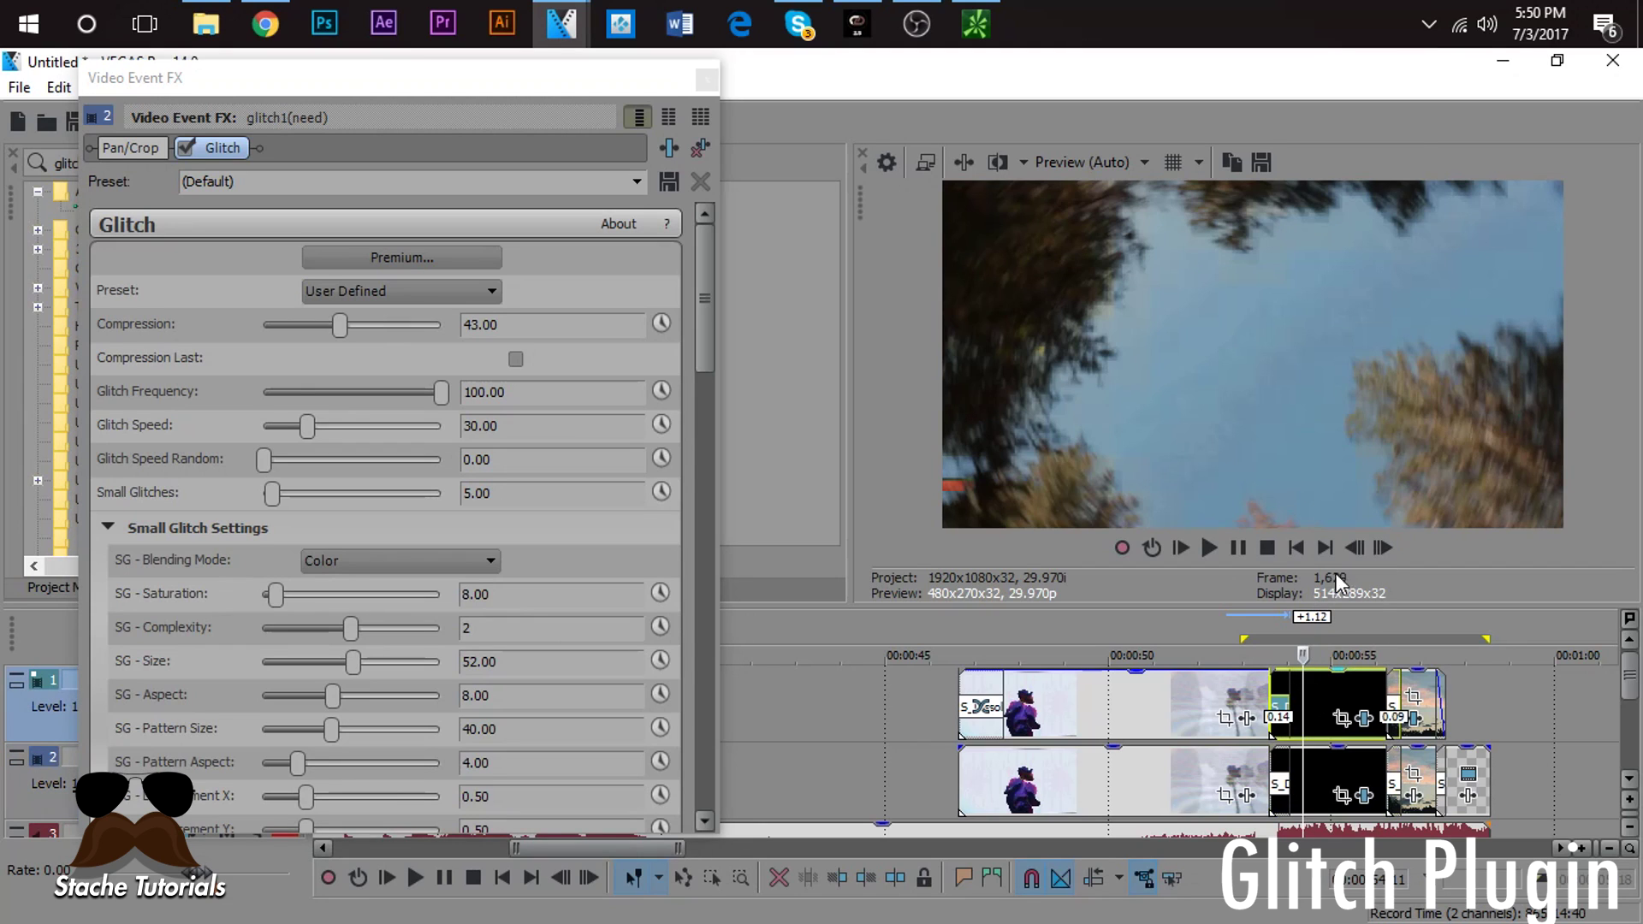
{"action": "left_click", "coordinate": [1383, 552]}
{"action": "left_click", "coordinate": [1383, 553]}
{"action": "left_click", "coordinate": [1384, 554]}
{"action": "left_click", "coordinate": [1384, 554]}
{"action": "left_click", "coordinate": [1385, 554]}
{"action": "left_click", "coordinate": [1386, 554]}
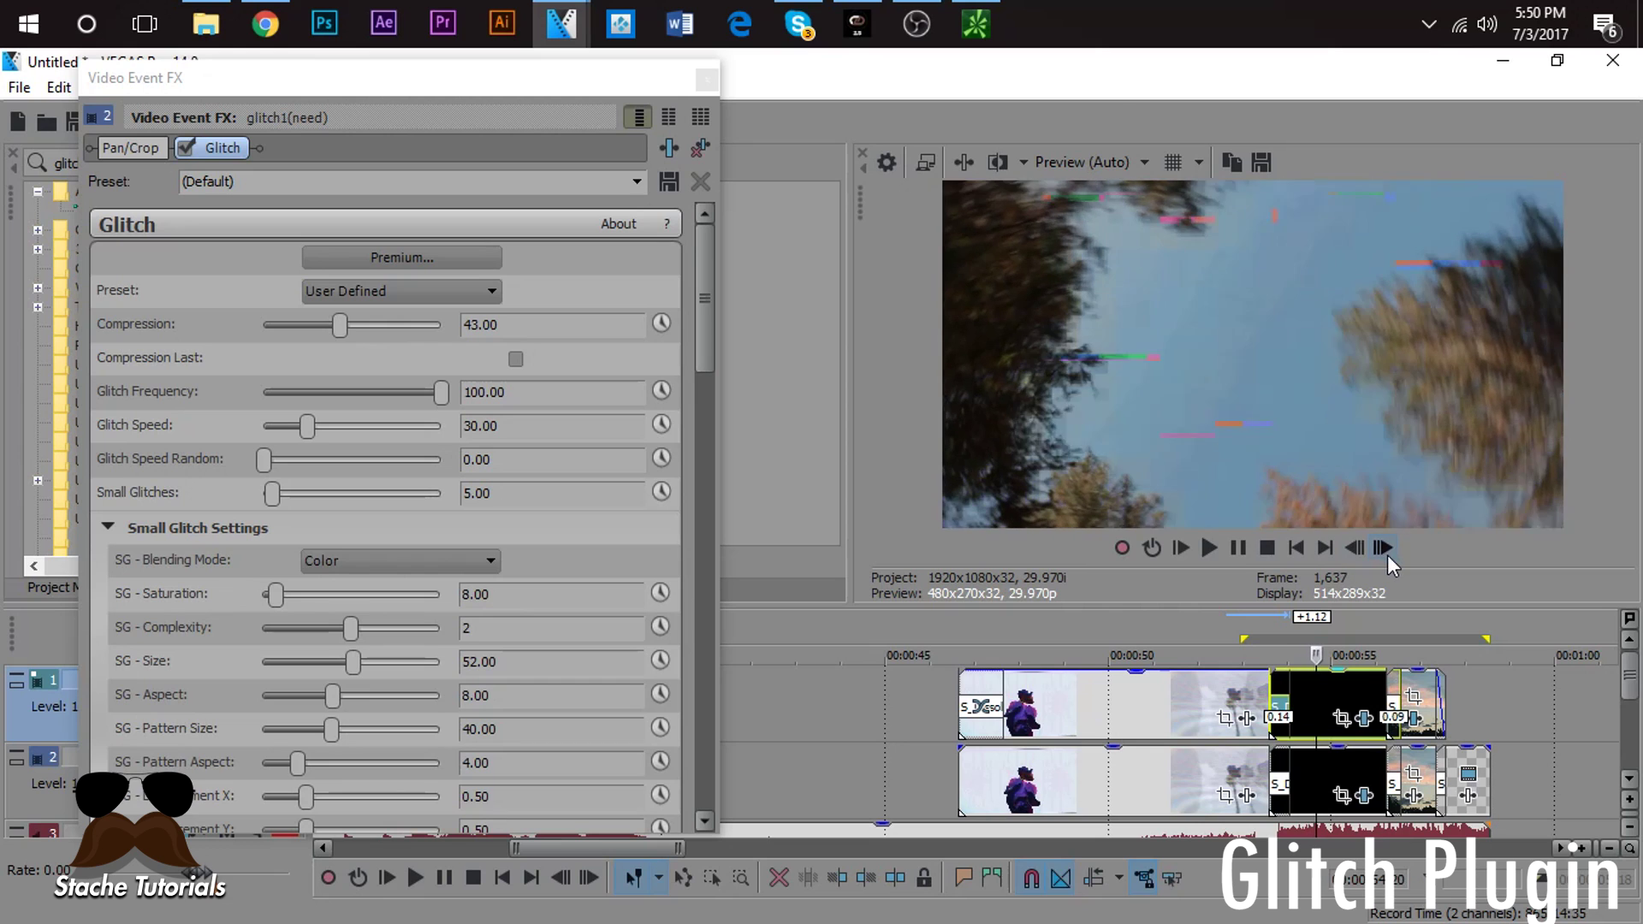
{"action": "left_click", "coordinate": [1388, 556]}
{"action": "left_click", "coordinate": [1388, 558]}
{"action": "left_click", "coordinate": [1388, 558]}
{"action": "left_click", "coordinate": [1389, 560]}
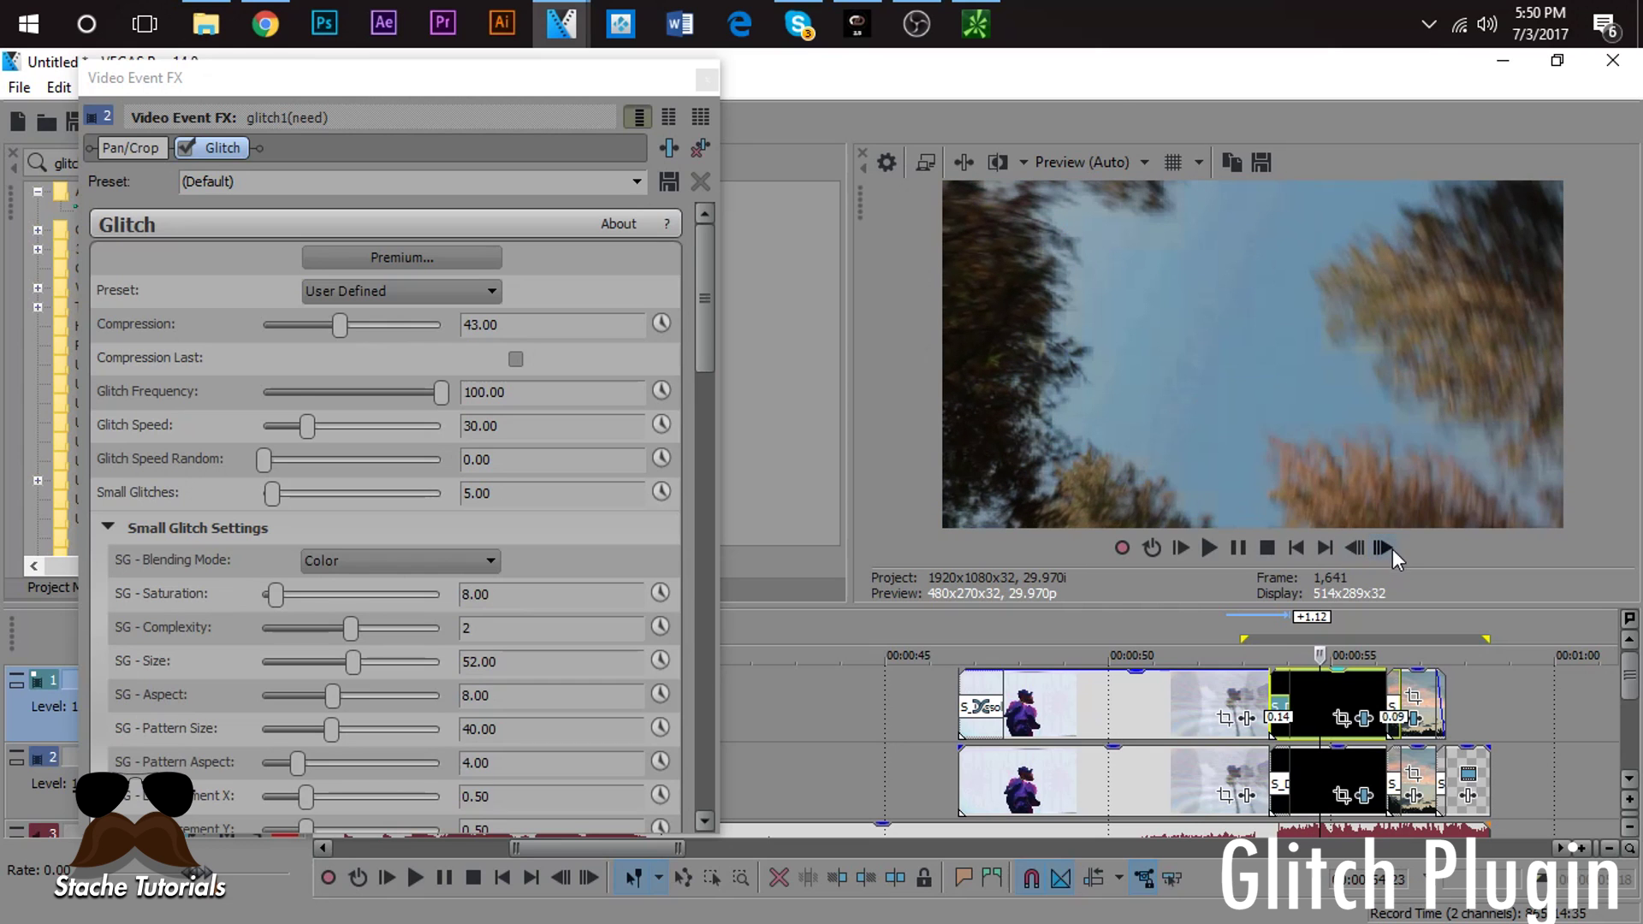
{"action": "left_click", "coordinate": [1393, 551]}
{"action": "left_click", "coordinate": [1390, 546]}
{"action": "left_click", "coordinate": [1390, 546]}
{"action": "left_click", "coordinate": [1390, 546]}
{"action": "left_click", "coordinate": [1390, 546]}
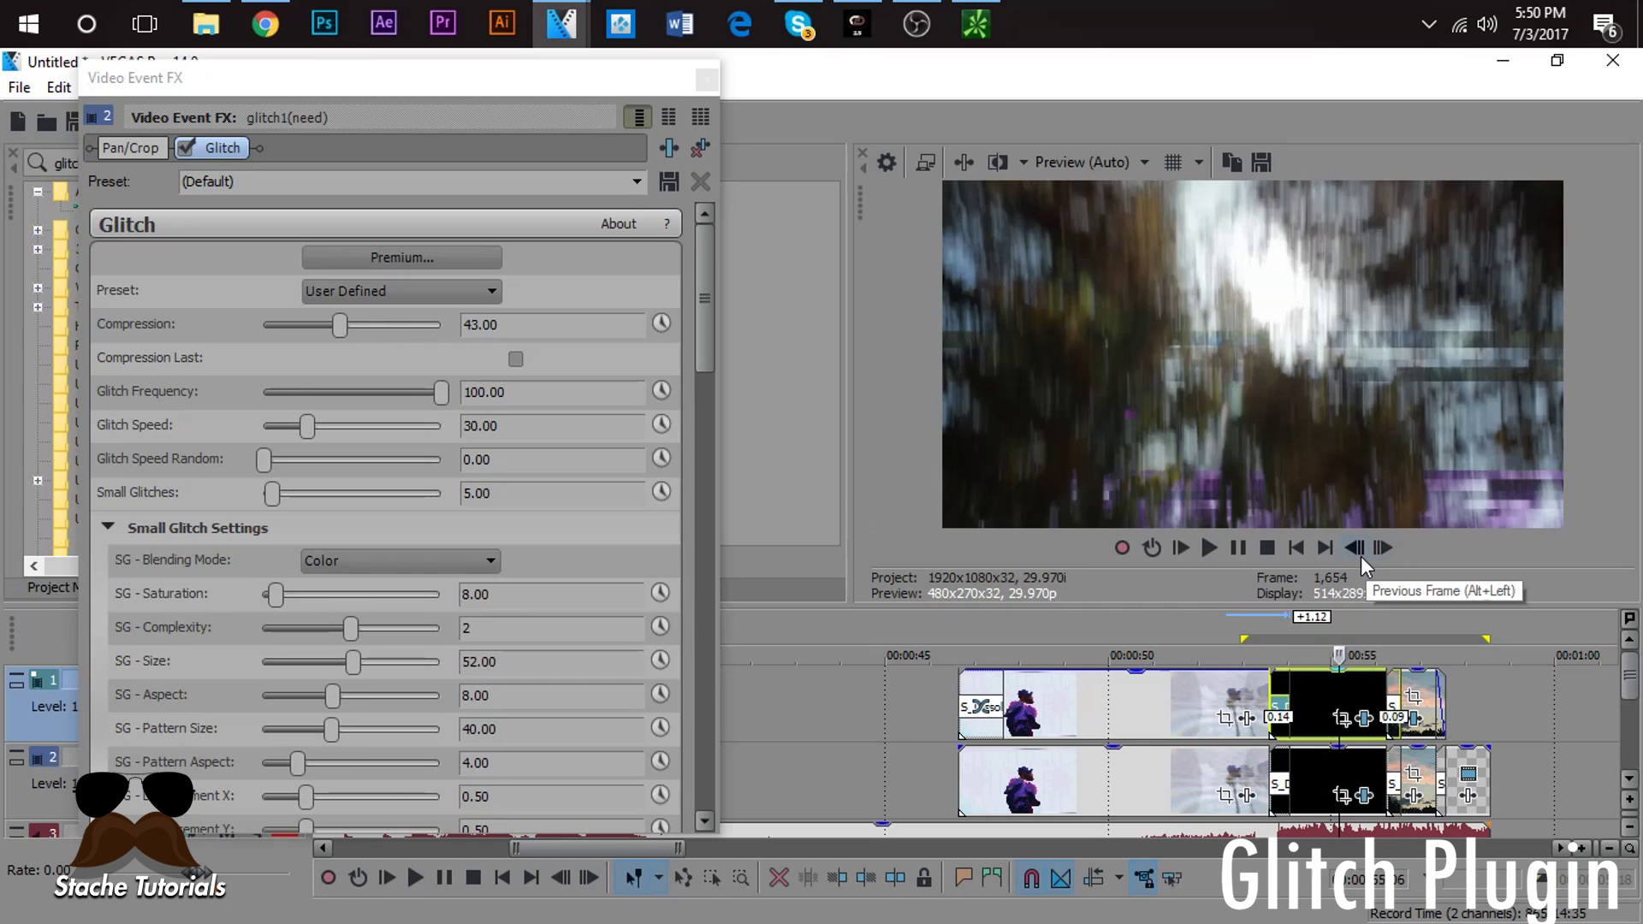
{"action": "left_click", "coordinate": [1361, 556]}
{"action": "left_click", "coordinate": [1361, 556]}
{"action": "left_click", "coordinate": [1361, 557]}
{"action": "left_click", "coordinate": [1360, 556]}
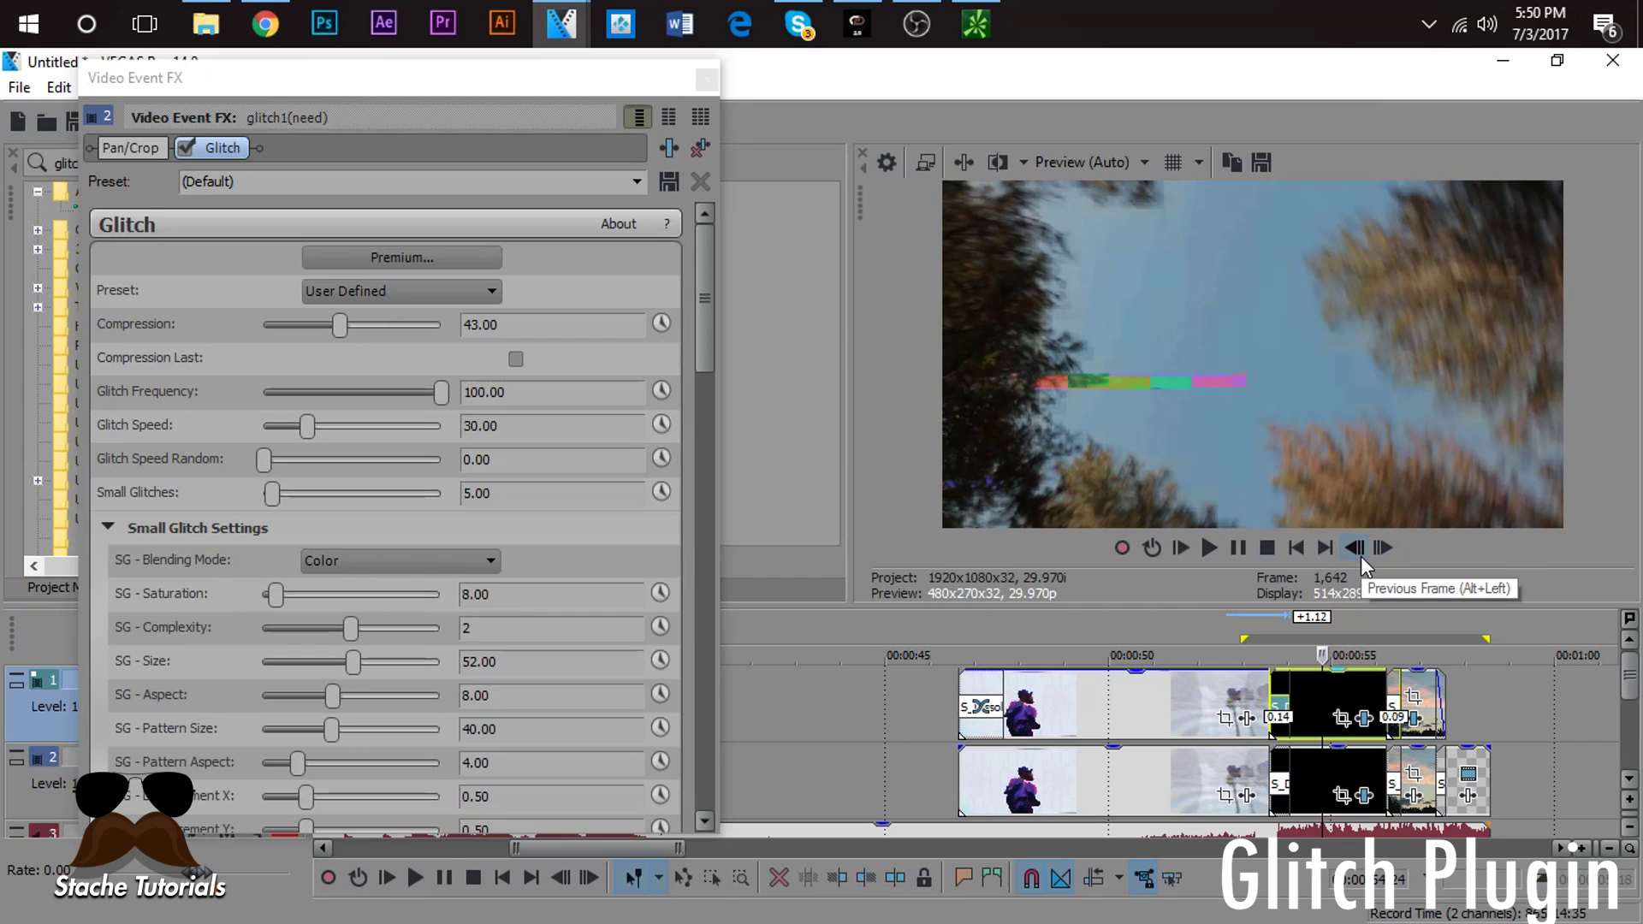
Step: Set the effect's Glitch Speed Random to 0.10 and Compression to 0.00
{"action": "left_click", "coordinate": [364, 464]}
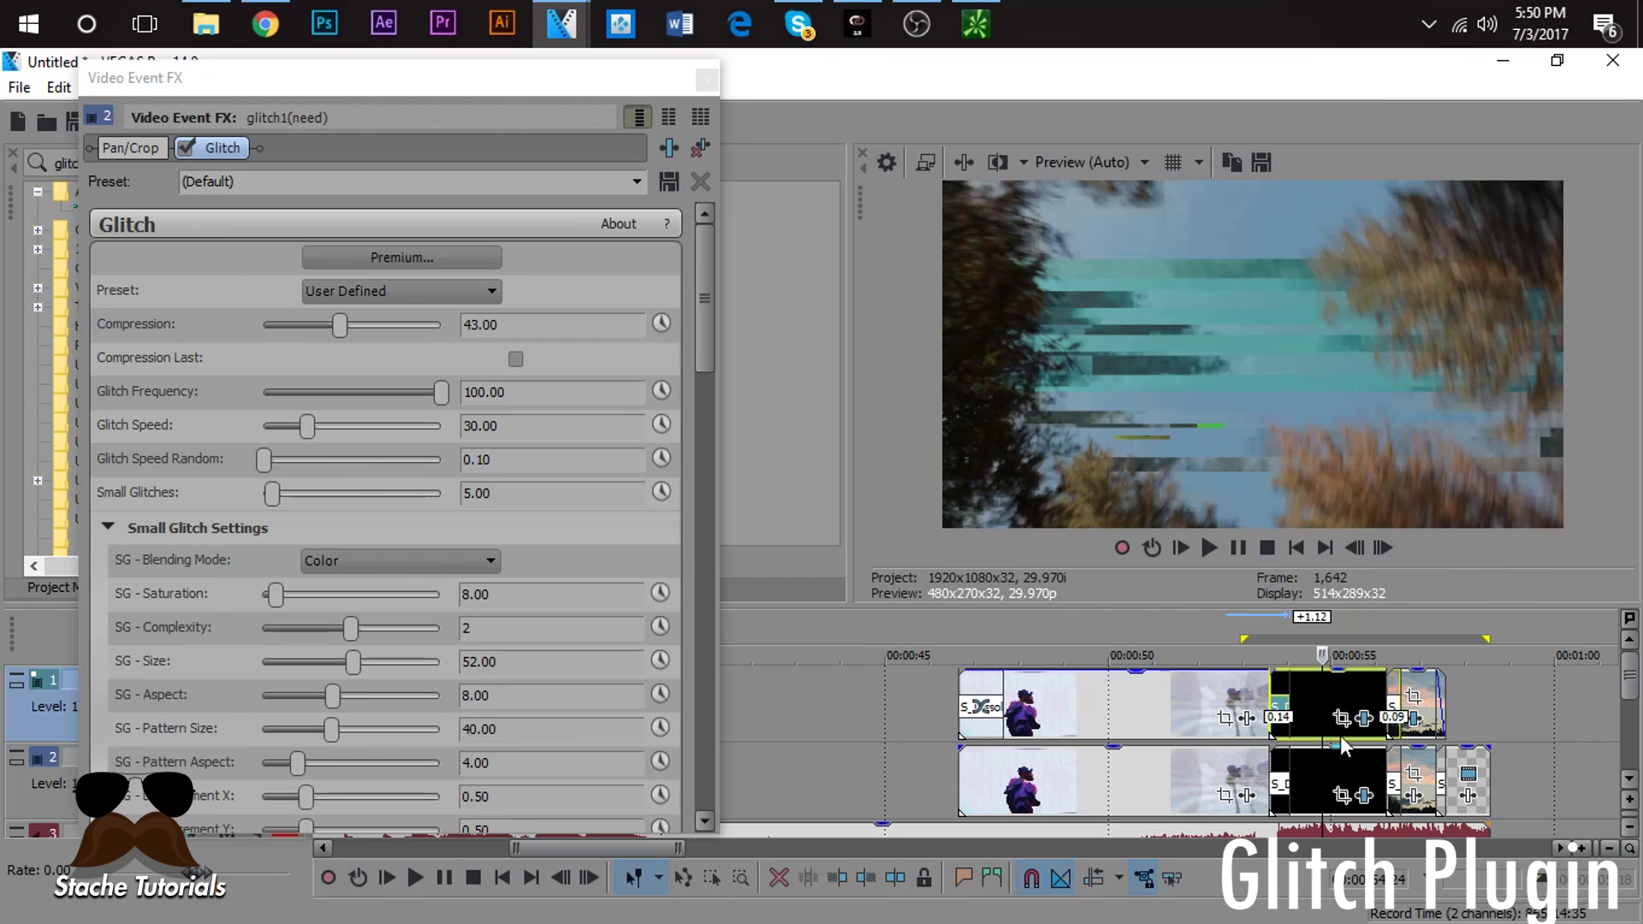
{"action": "left_click_drag", "start_coordinate": [340, 324], "coordinate": [154, 341]}
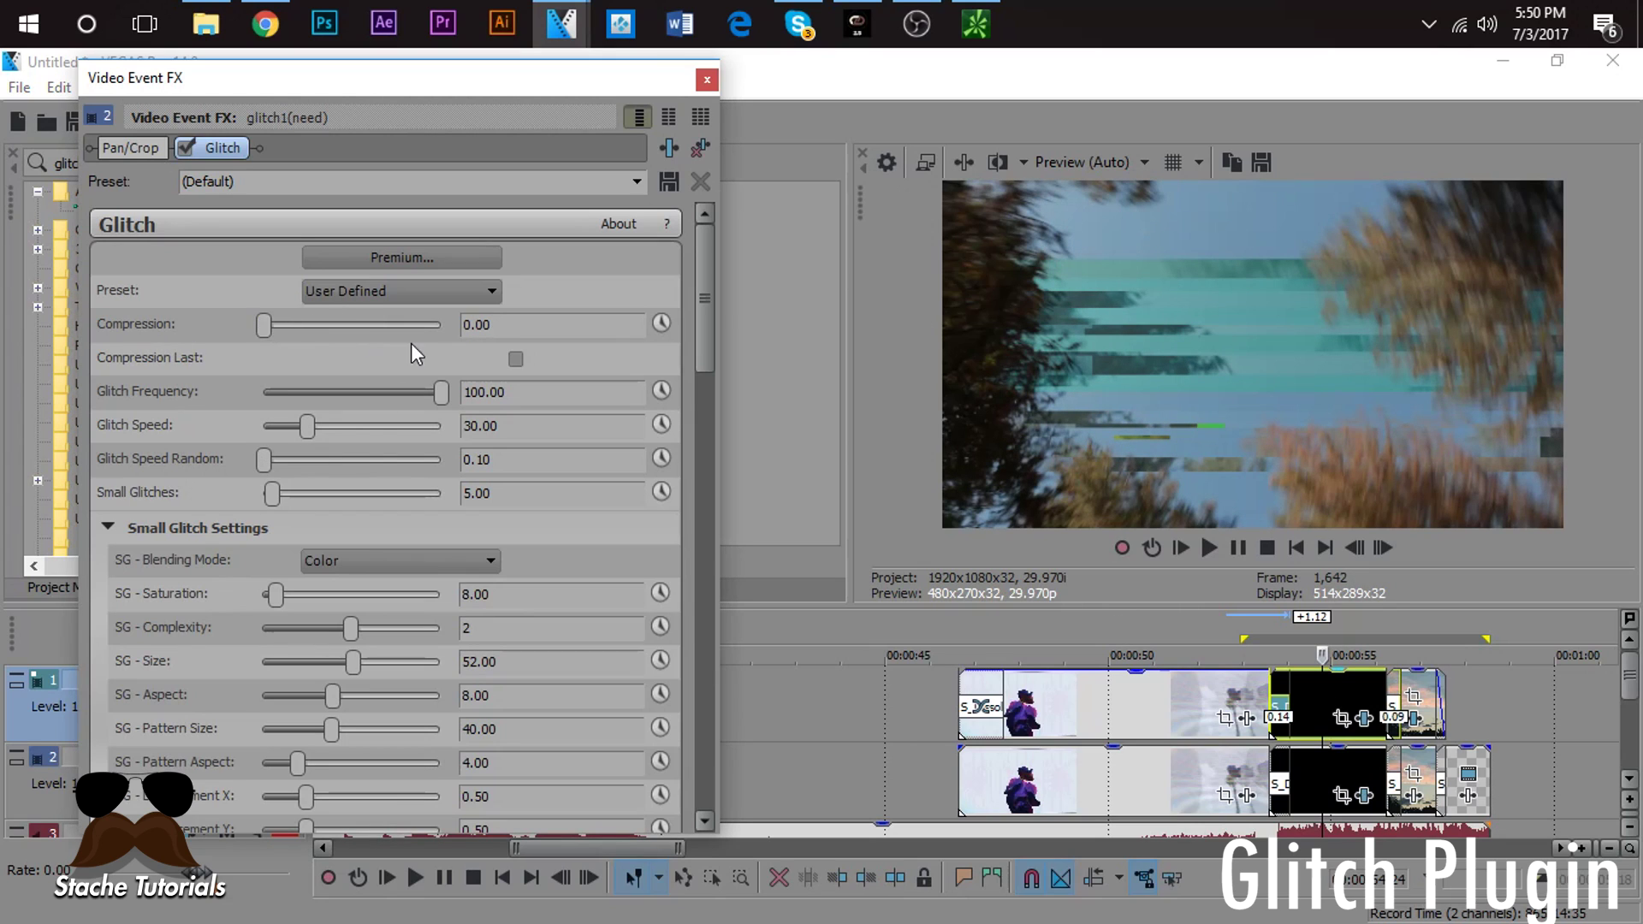
{"action": "left_click_drag", "start_coordinate": [264, 324], "coordinate": [120, 342]}
Step: Step through the forest clip's frames in both directions to check the glitches without compression
{"action": "left_click", "coordinate": [1359, 553]}
{"action": "left_click", "coordinate": [1359, 552]}
{"action": "left_click", "coordinate": [1359, 553]}
{"action": "left_click", "coordinate": [1359, 553]}
{"action": "left_click", "coordinate": [1359, 553]}
{"action": "left_click", "coordinate": [1398, 551]}
{"action": "left_click", "coordinate": [1398, 552]}
{"action": "left_click", "coordinate": [1398, 552]}
{"action": "left_click", "coordinate": [1397, 552]}
{"action": "left_click", "coordinate": [1397, 552]}
{"action": "left_click", "coordinate": [1397, 552]}
{"action": "left_click", "coordinate": [1398, 552]}
{"action": "left_click", "coordinate": [1398, 552]}
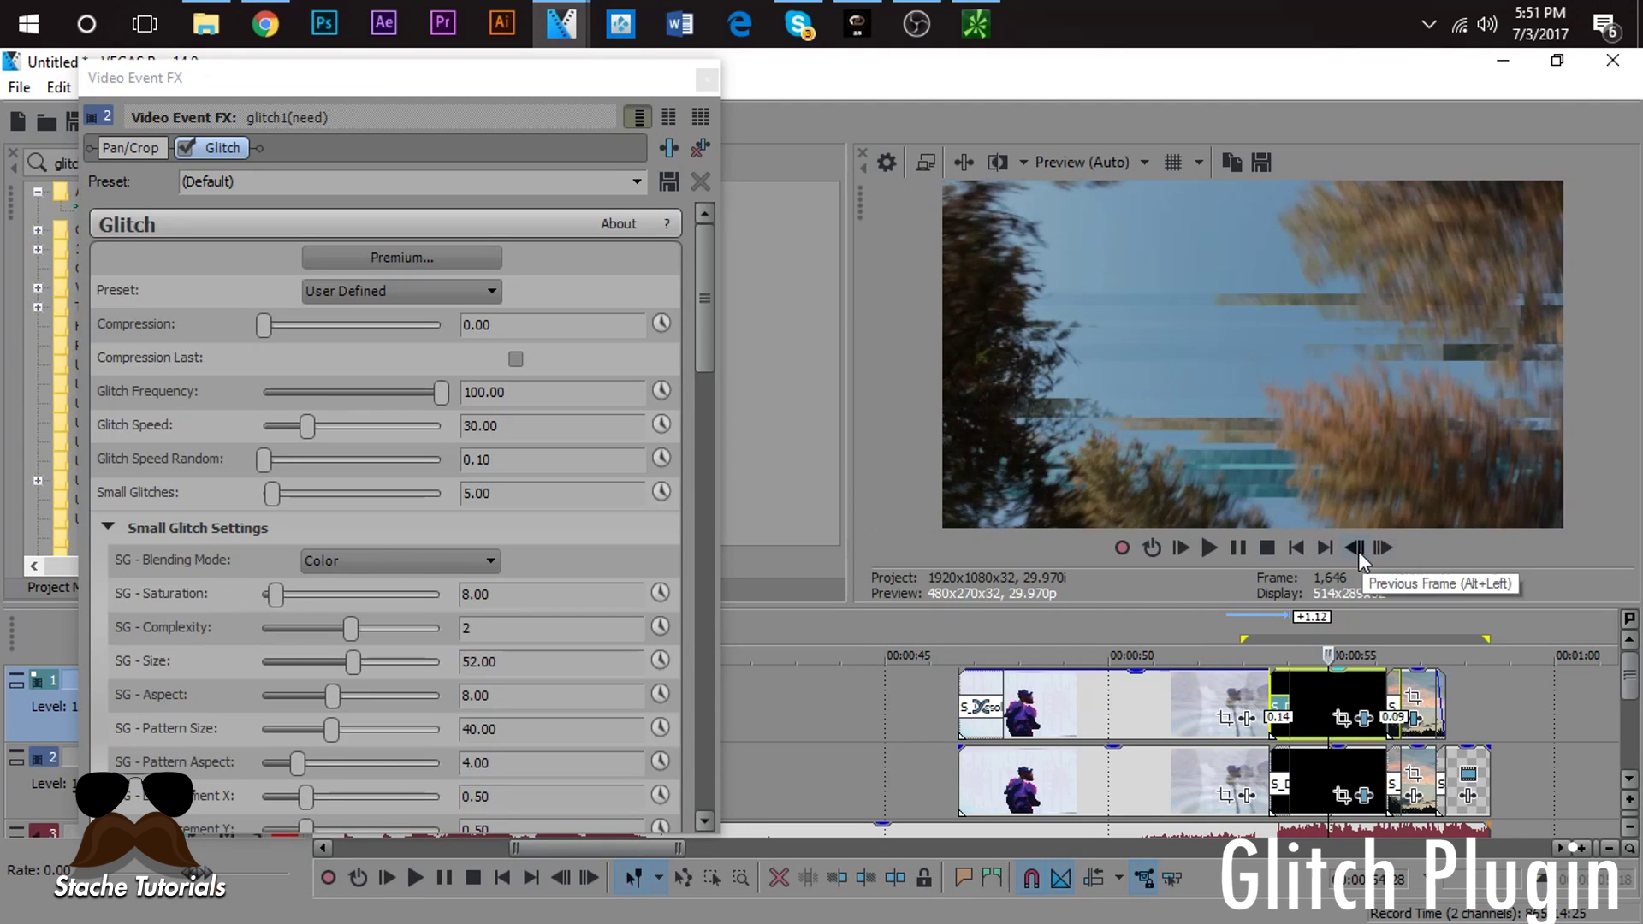
{"action": "left_click", "coordinate": [1358, 553]}
{"action": "left_click", "coordinate": [1357, 551]}
{"action": "left_click", "coordinate": [1357, 551]}
{"action": "left_click", "coordinate": [1358, 551]}
{"action": "left_click", "coordinate": [1358, 551]}
{"action": "left_click", "coordinate": [1357, 551]}
{"action": "left_click", "coordinate": [1358, 551]}
{"action": "left_click", "coordinate": [1358, 552]}
Step: Try adjusting the Glitch Frequency, preview another frame, and set the Glitch Speed to 13.15
{"action": "left_click_drag", "start_coordinate": [443, 392], "coordinate": [350, 408]}
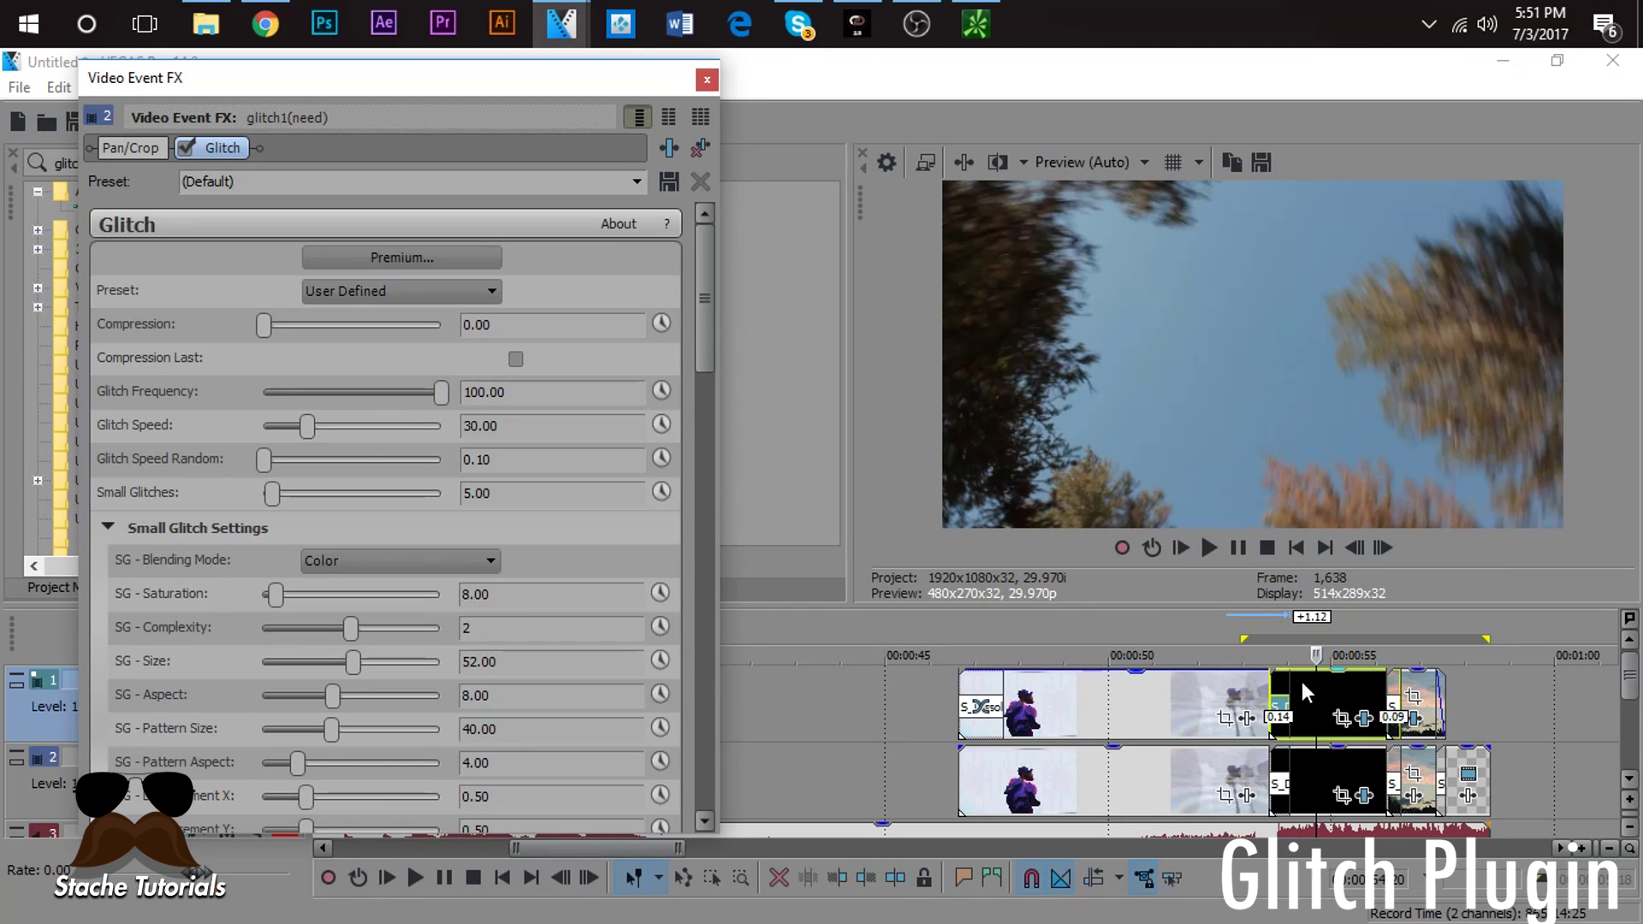
{"action": "left_click", "coordinate": [1334, 690]}
{"action": "mouse_move", "coordinate": [307, 427]}
{"action": "left_mouse_down"}
{"action": "mouse_move", "coordinate": [373, 433]}
{"action": "mouse_move", "coordinate": [274, 426]}
{"action": "left_mouse_up"}
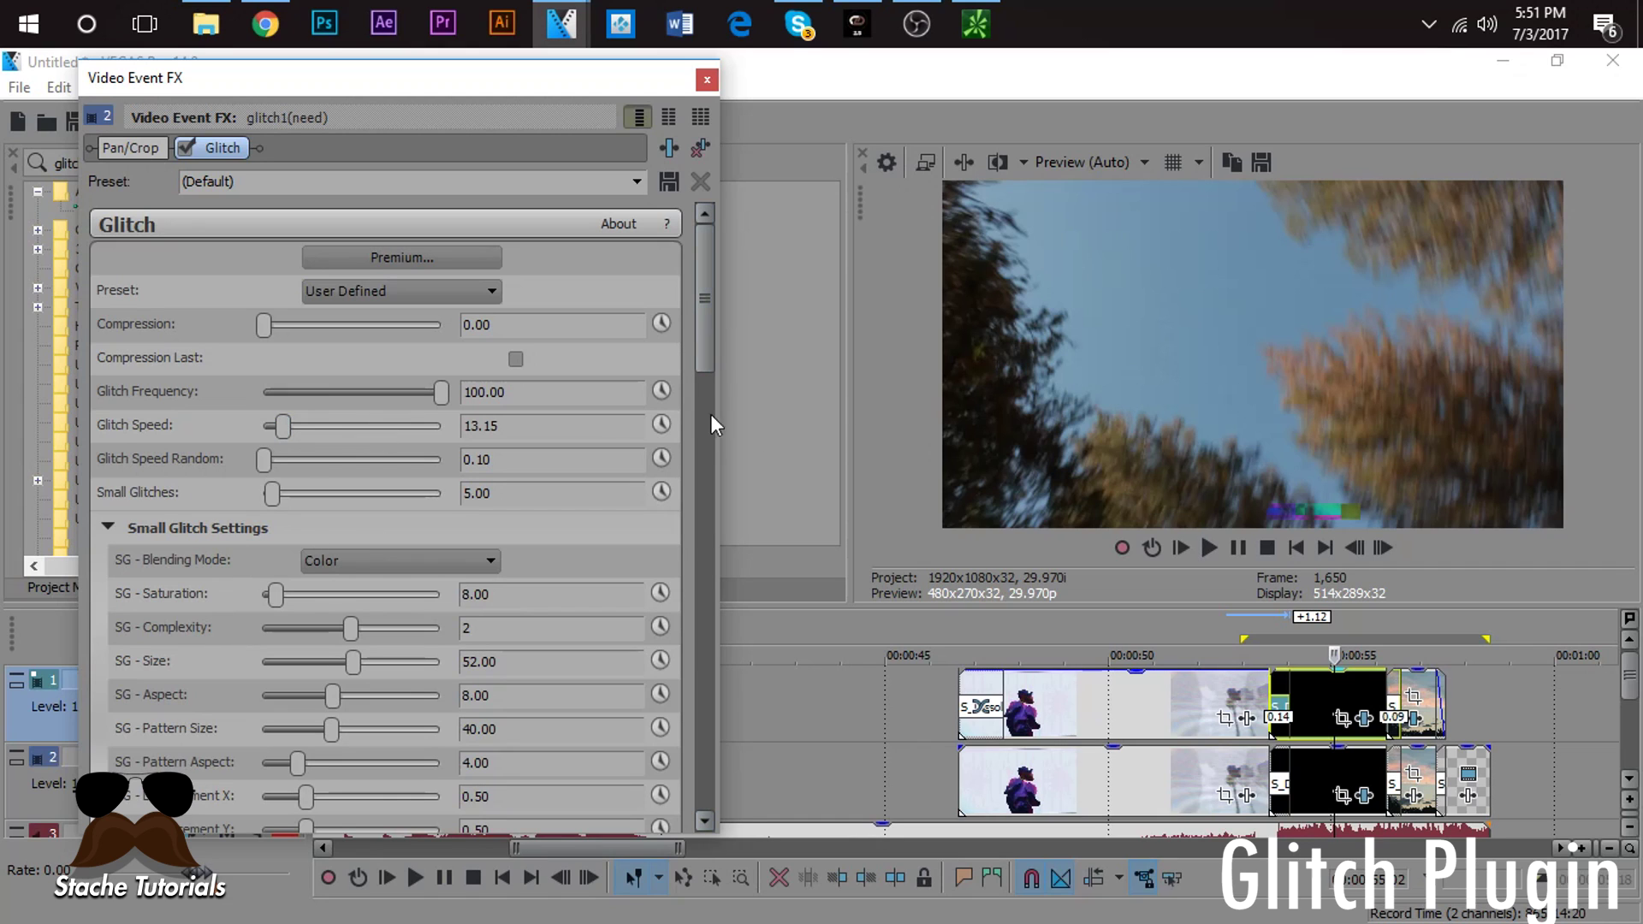
Step: Examine the slowed glitches frame by frame across the forest clip, ending on a frame with wide colored bands
{"action": "scroll", "coordinate": [696, 341], "scroll_direction": "down", "scroll_amount": 3}
{"action": "left_click", "coordinate": [1306, 696]}
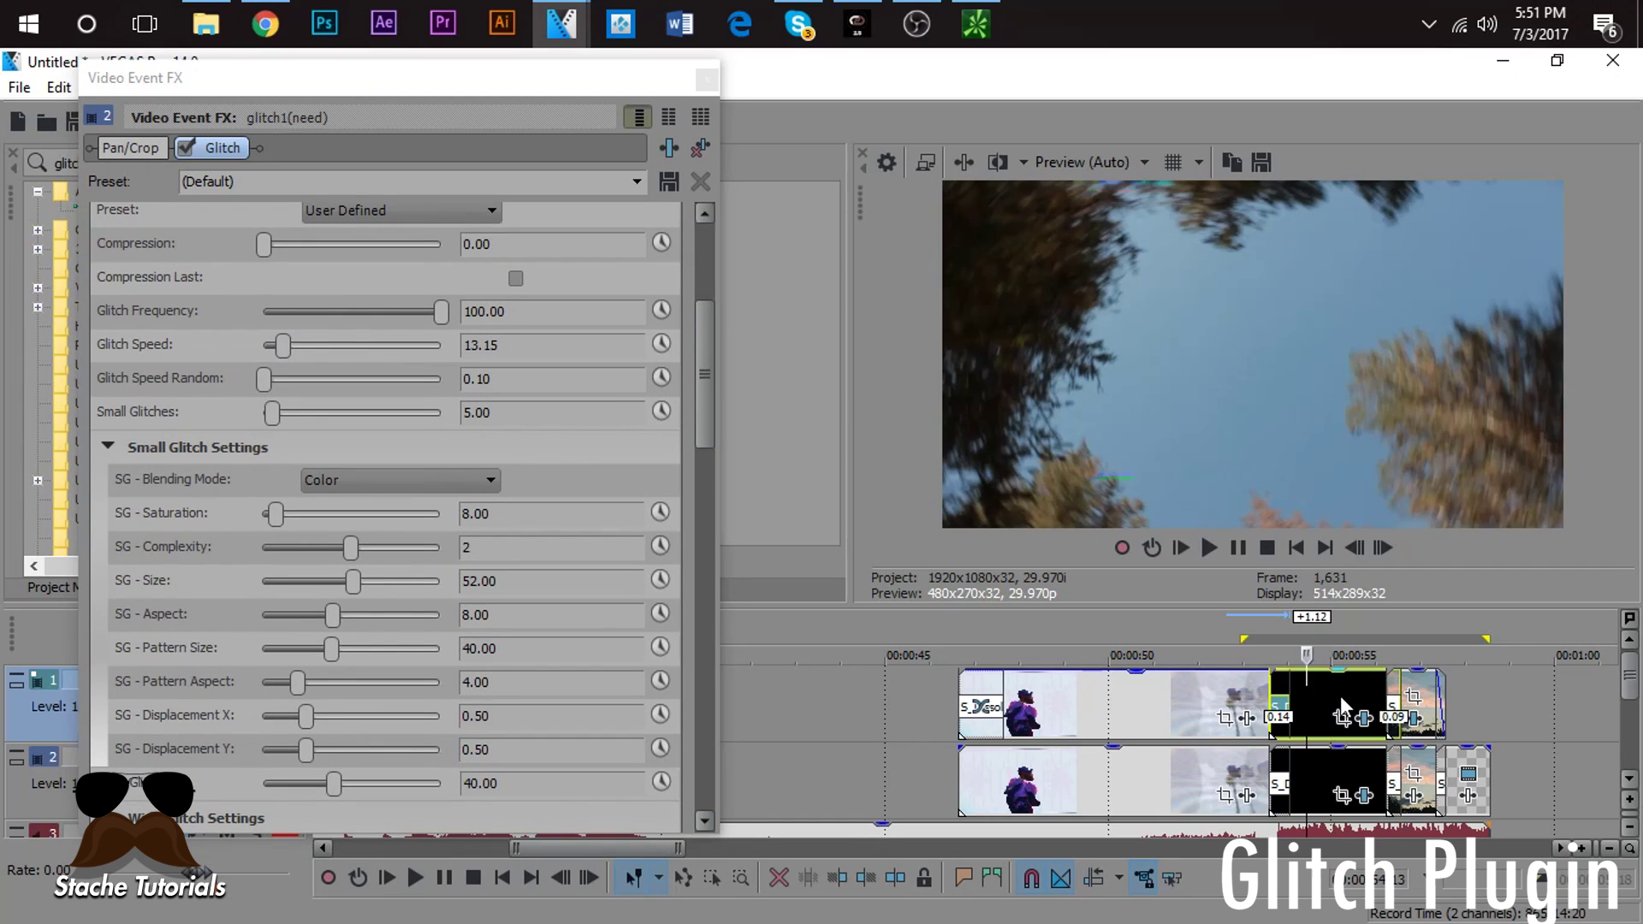
{"action": "key", "text": "space"}
{"action": "left_click", "coordinate": [1313, 693]}
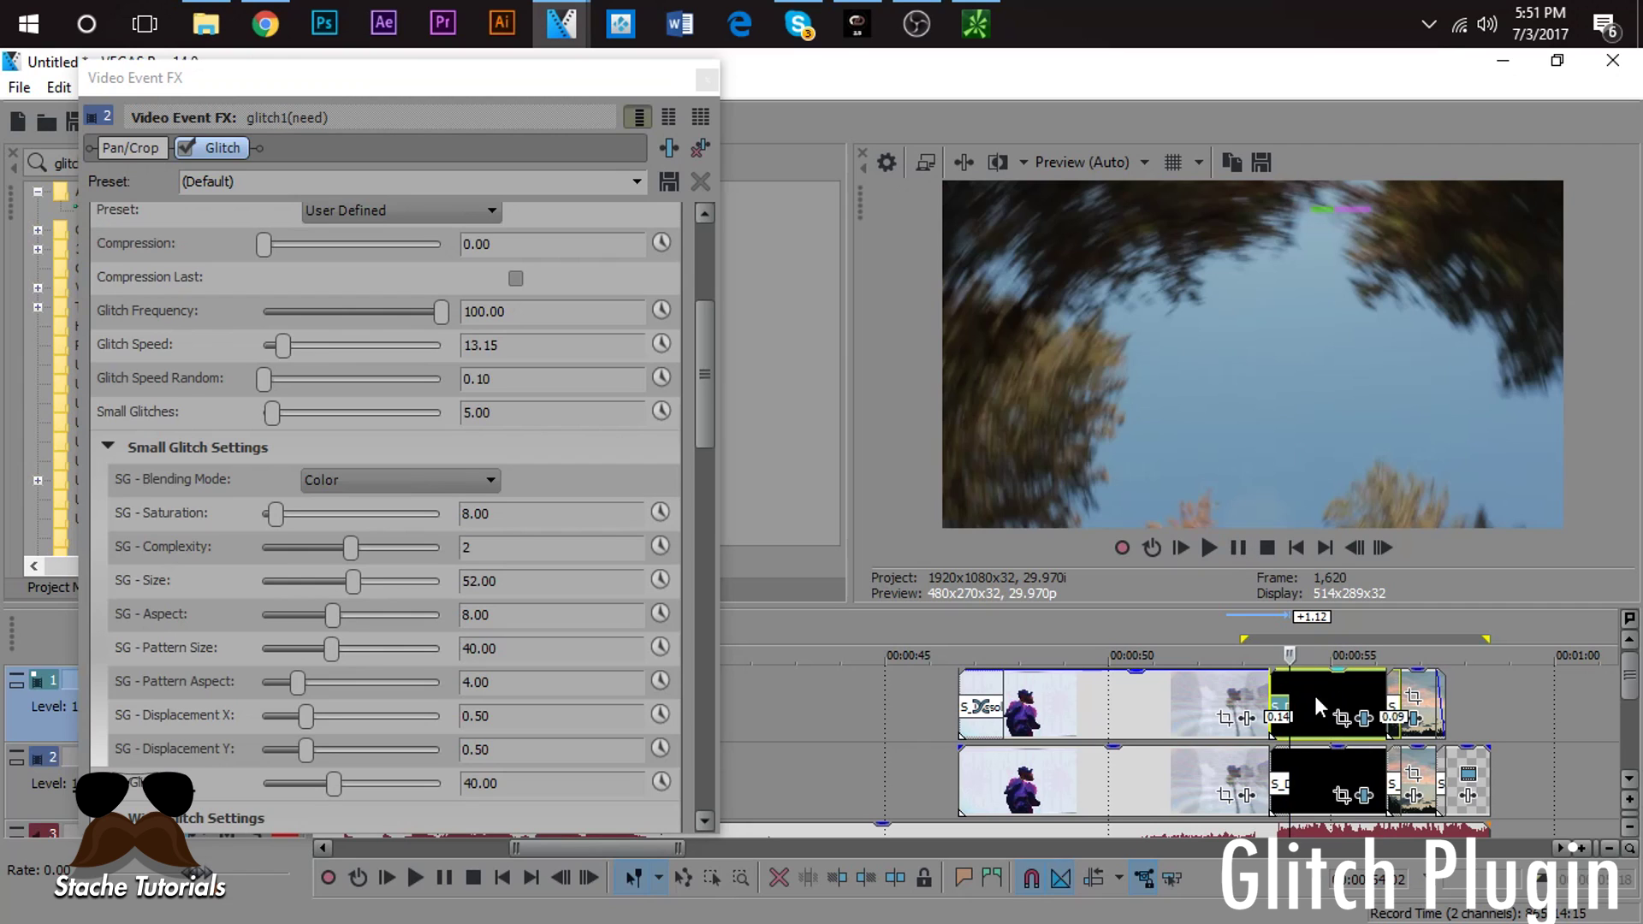
{"action": "left_click", "coordinate": [1389, 549]}
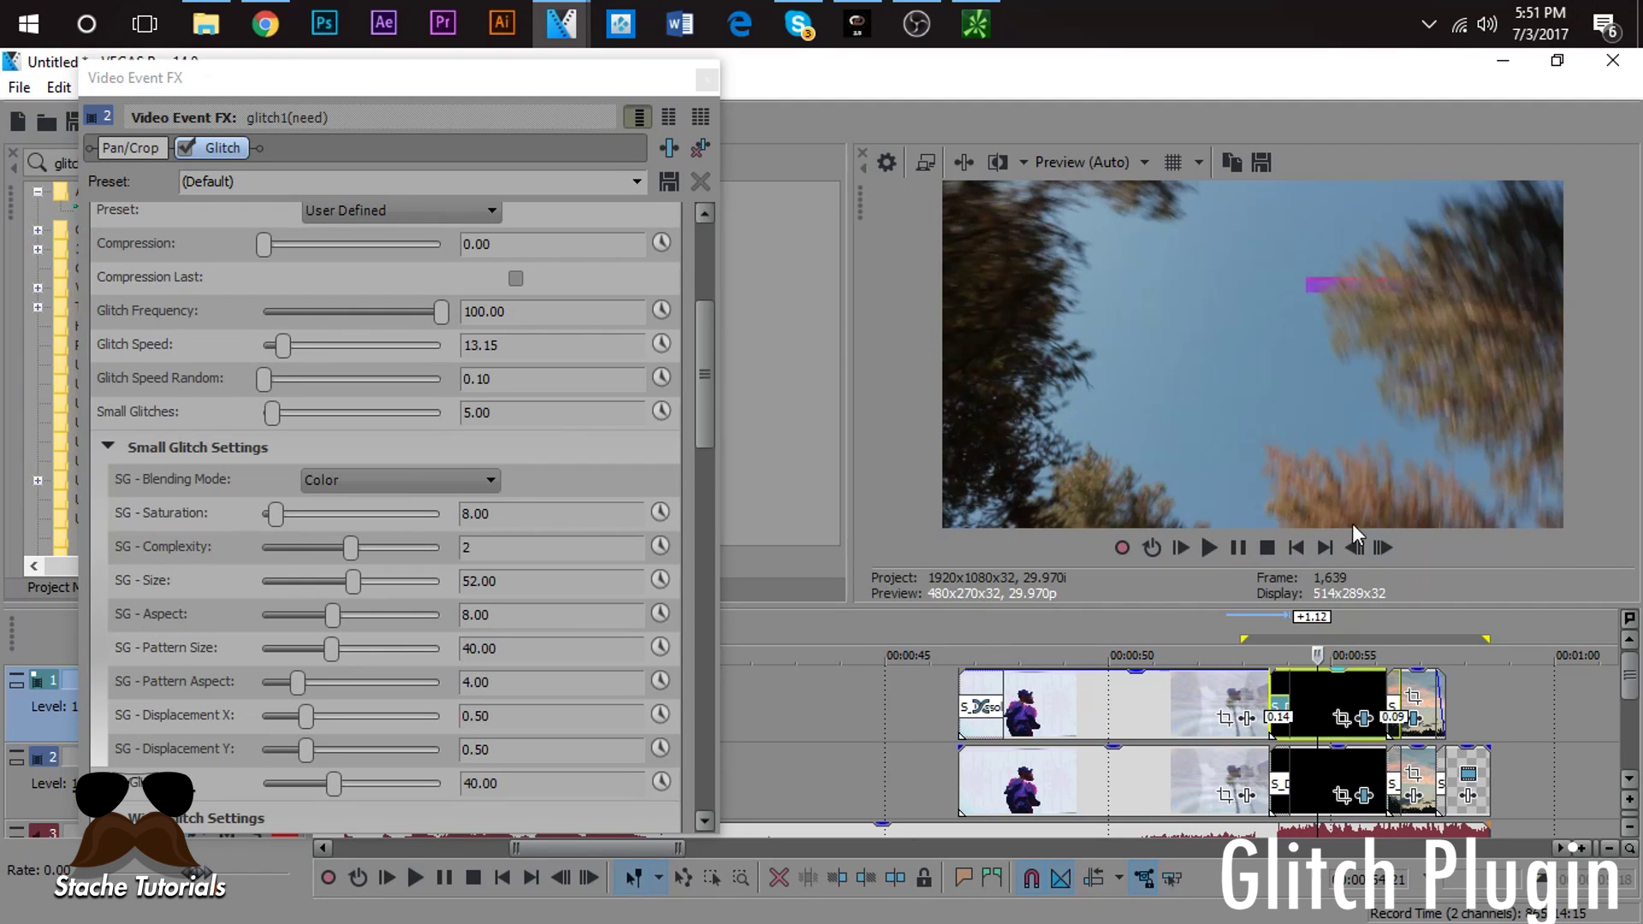
{"action": "left_click", "coordinate": [1384, 548]}
{"action": "left_click", "coordinate": [1383, 548]}
{"action": "left_click", "coordinate": [1383, 548]}
{"action": "left_click", "coordinate": [1383, 548]}
{"action": "left_click", "coordinate": [1383, 548]}
{"action": "left_click", "coordinate": [1384, 548]}
{"action": "left_click", "coordinate": [1383, 548]}
{"action": "left_click", "coordinate": [1383, 548]}
{"action": "left_click", "coordinate": [1383, 548]}
{"action": "left_click", "coordinate": [1383, 548]}
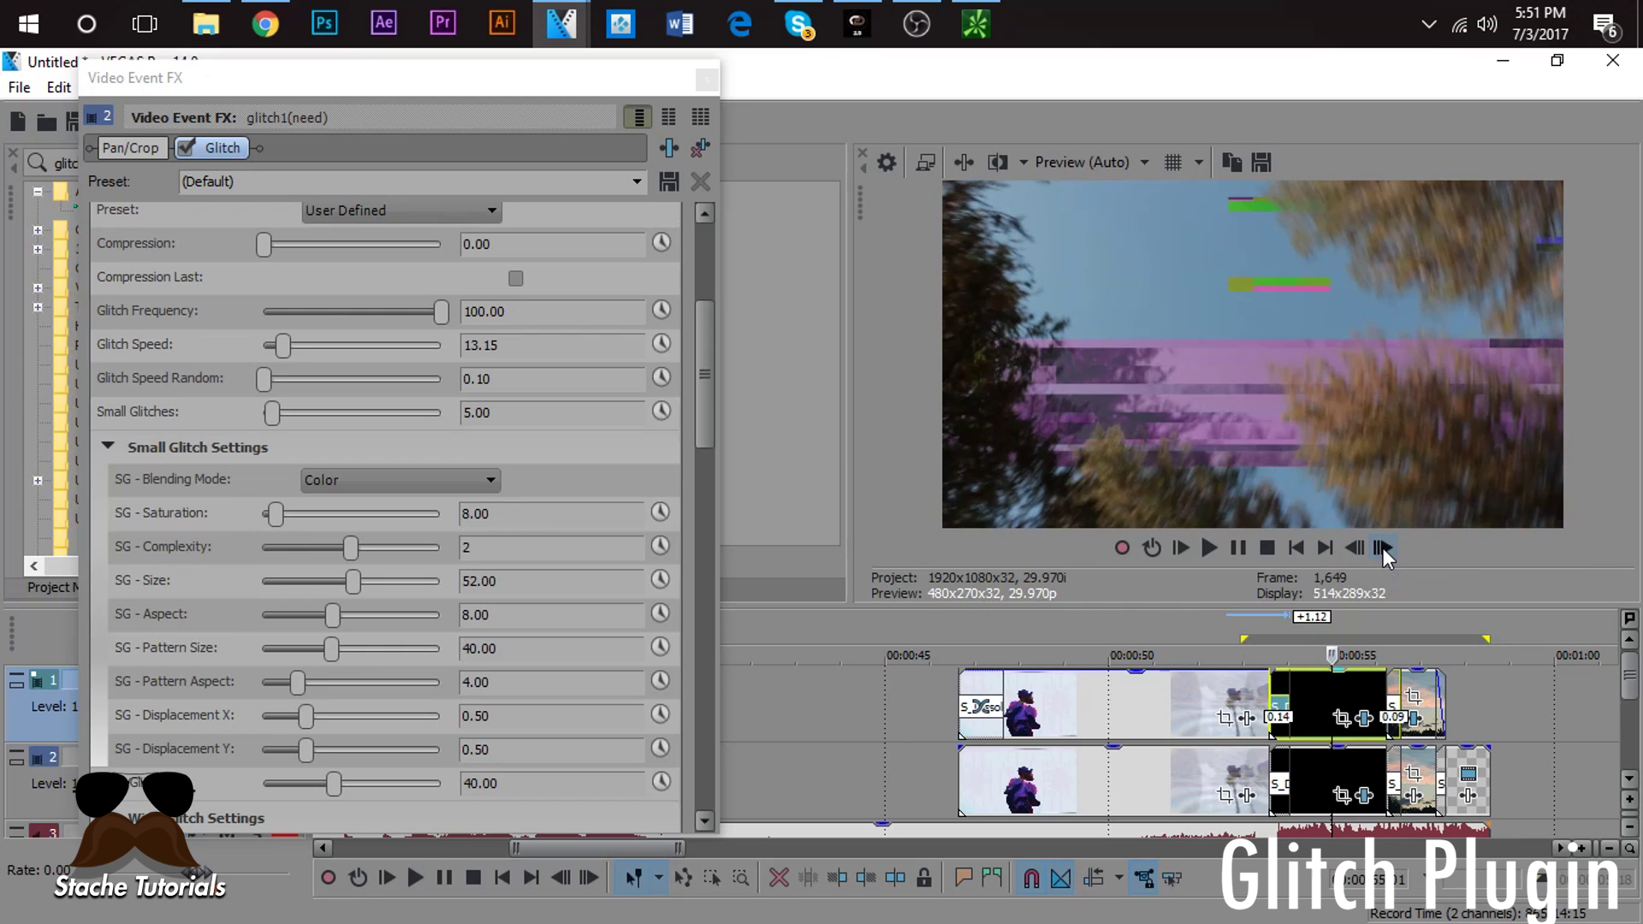
{"action": "left_click", "coordinate": [1381, 547]}
{"action": "left_click", "coordinate": [1381, 547]}
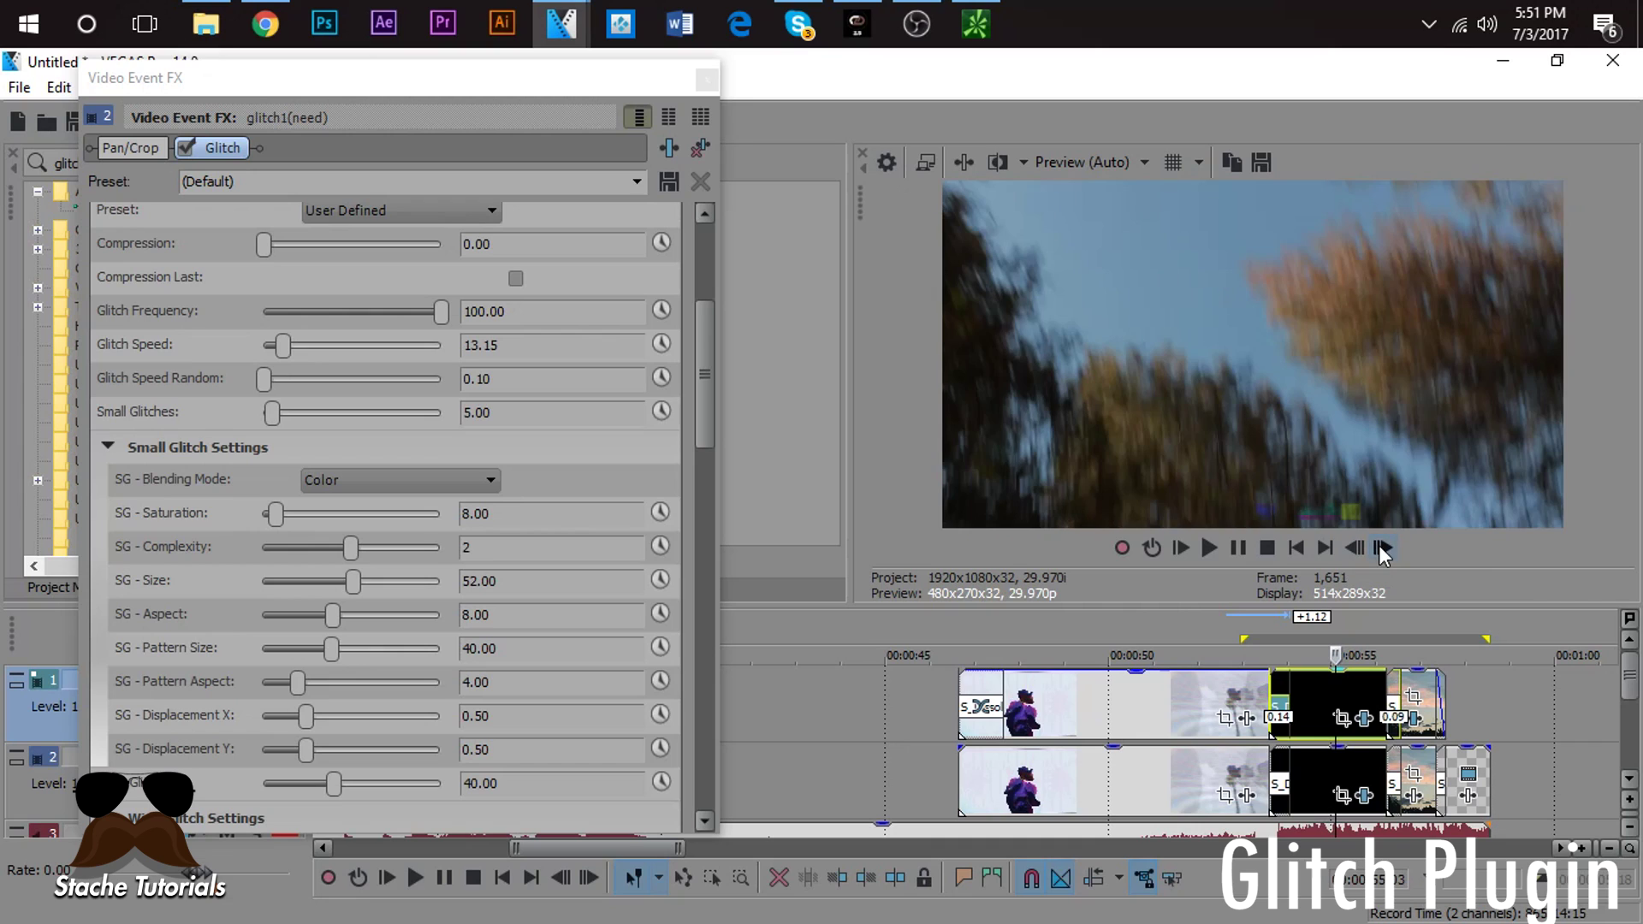
{"action": "left_click", "coordinate": [1355, 547]}
{"action": "left_click", "coordinate": [1355, 548]}
{"action": "left_click", "coordinate": [1355, 548]}
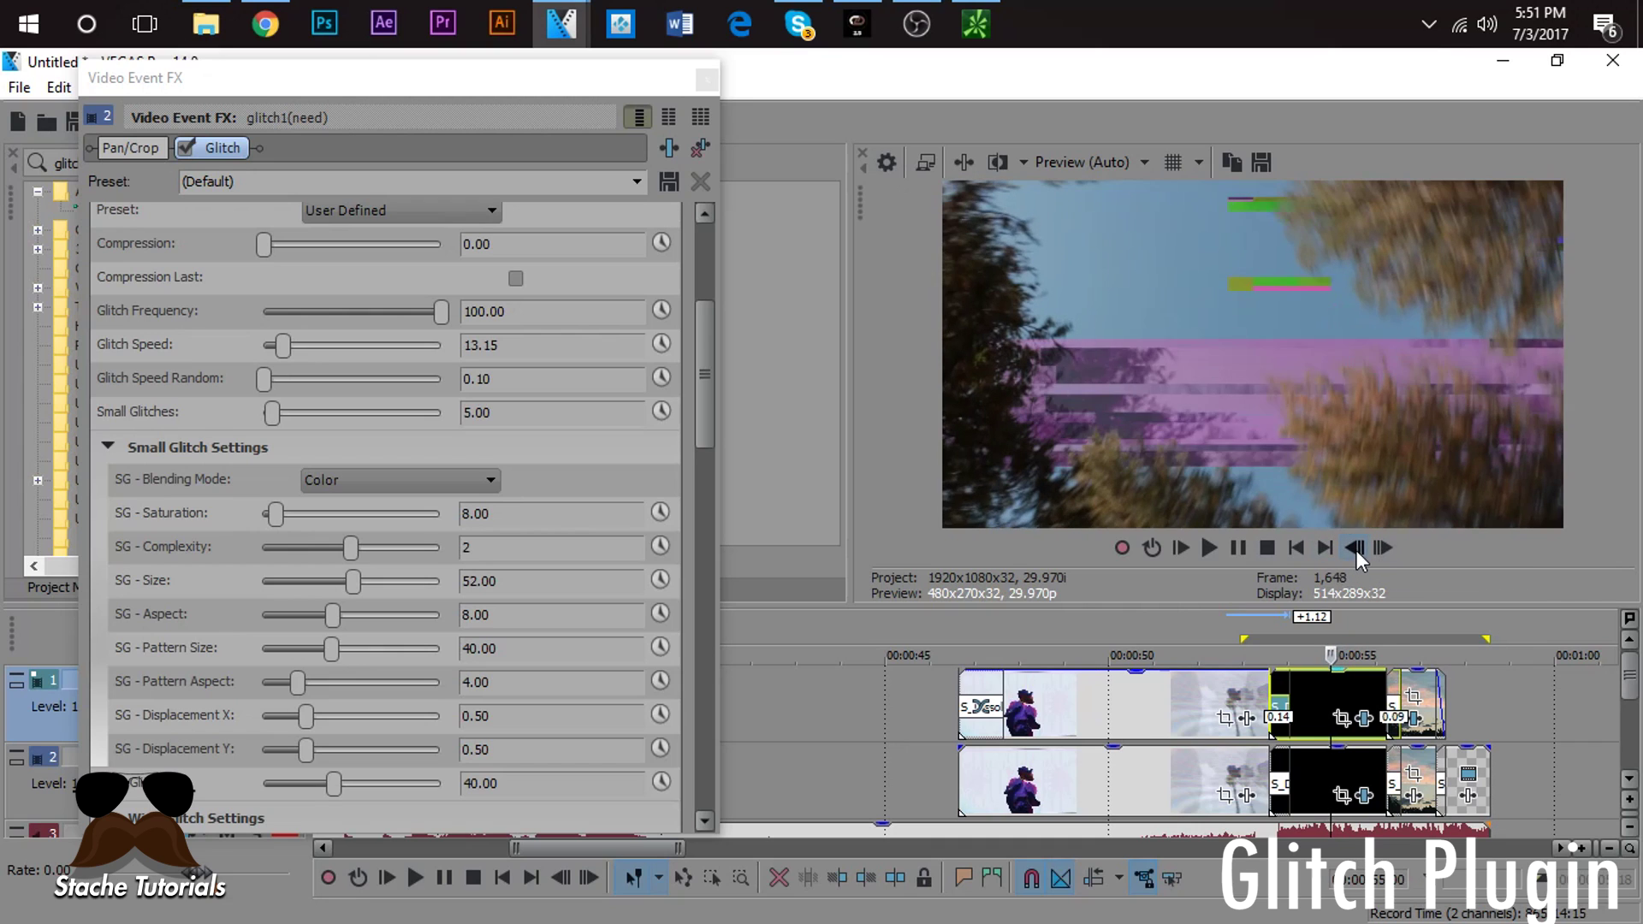
{"action": "left_click", "coordinate": [1355, 547]}
{"action": "left_click", "coordinate": [1355, 548]}
Step: Set the small glitch Saturation to 74.83, Complexity to 3 and Size to 61.61, checking several frames of the forest clip
{"action": "left_click_drag", "start_coordinate": [285, 514], "coordinate": [429, 552]}
{"action": "left_click", "coordinate": [1342, 688]}
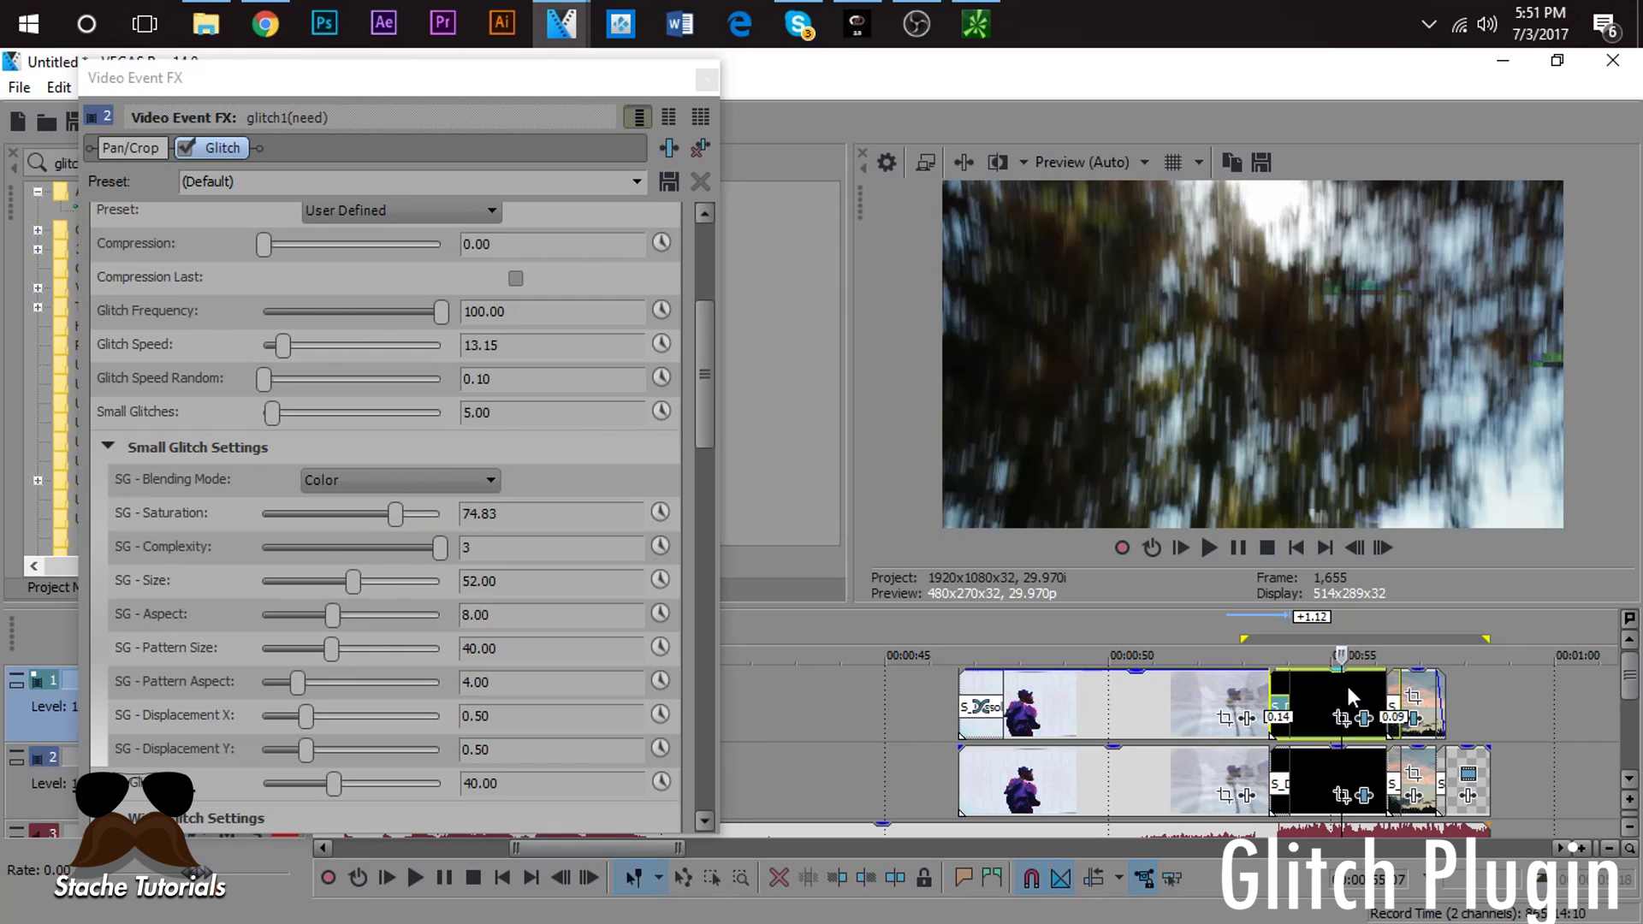
{"action": "left_click", "coordinate": [1357, 683]}
{"action": "left_click", "coordinate": [1326, 682]}
{"action": "left_click", "coordinate": [1307, 686]}
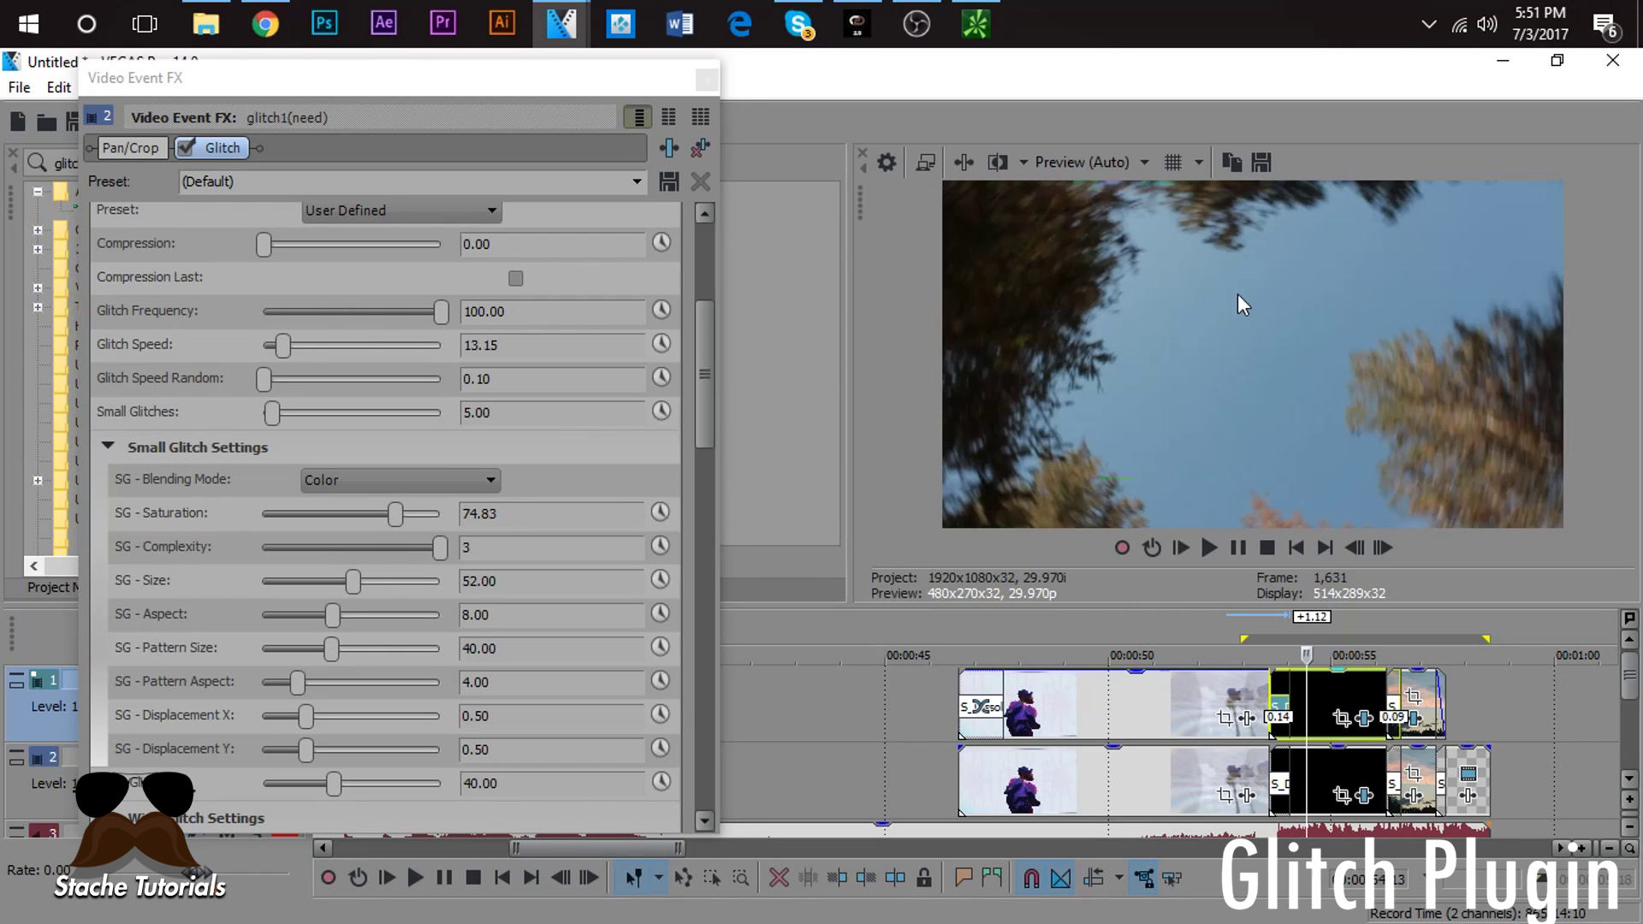
{"action": "mouse_move", "coordinate": [348, 589]}
{"action": "left_mouse_down"}
{"action": "mouse_move", "coordinate": [439, 594]}
{"action": "mouse_move", "coordinate": [367, 601]}
{"action": "left_mouse_up"}
Step: Review the Wide Glitch Settings on a forest frame and reset the Glitch effect with its built-in Default preset
{"action": "left_click_drag", "start_coordinate": [711, 414], "coordinate": [689, 786]}
{"action": "scroll", "coordinate": [666, 610], "scroll_direction": "down", "scroll_amount": 1}
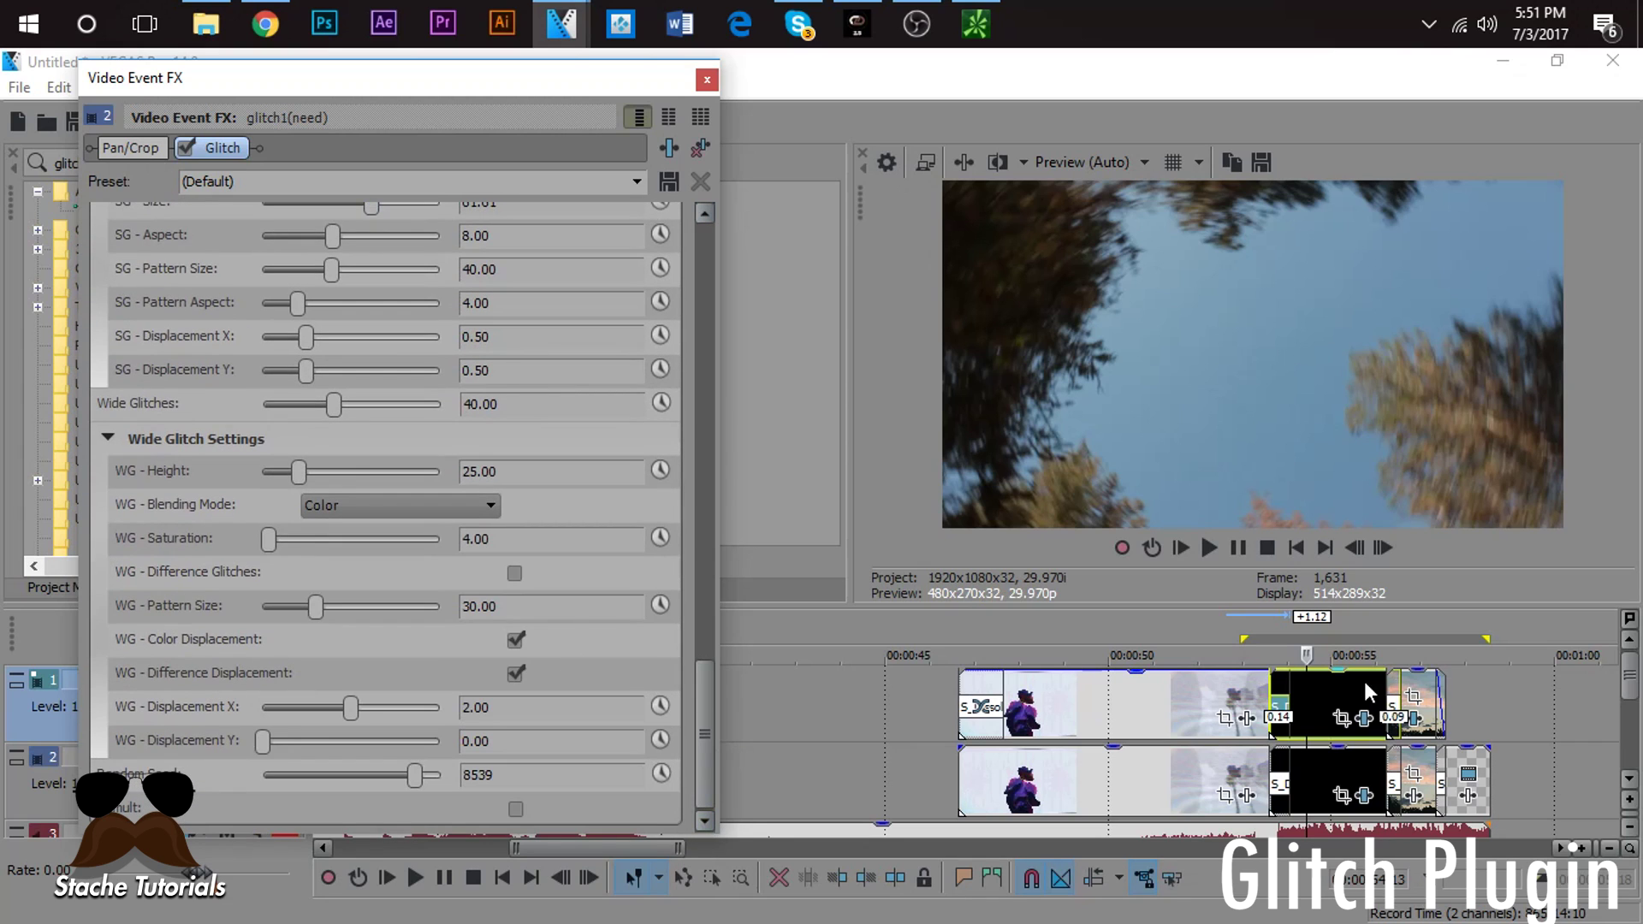
{"action": "left_click", "coordinate": [1312, 690]}
{"action": "left_click_drag", "start_coordinate": [706, 706], "coordinate": [678, 243]}
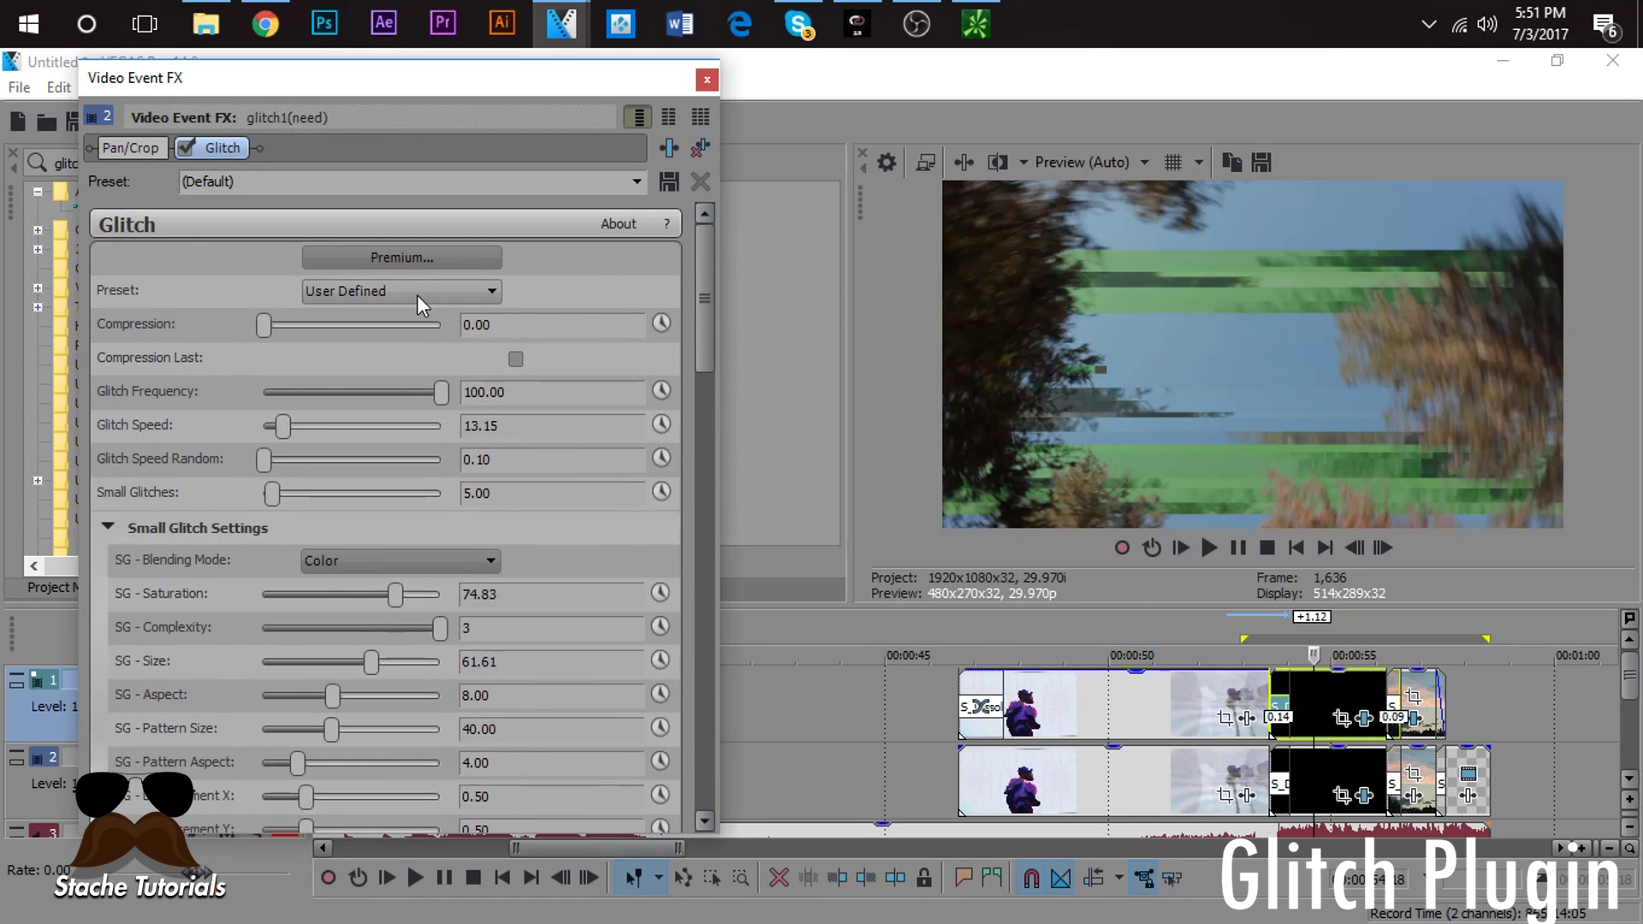
{"action": "left_click", "coordinate": [320, 291]}
{"action": "left_click", "coordinate": [332, 312]}
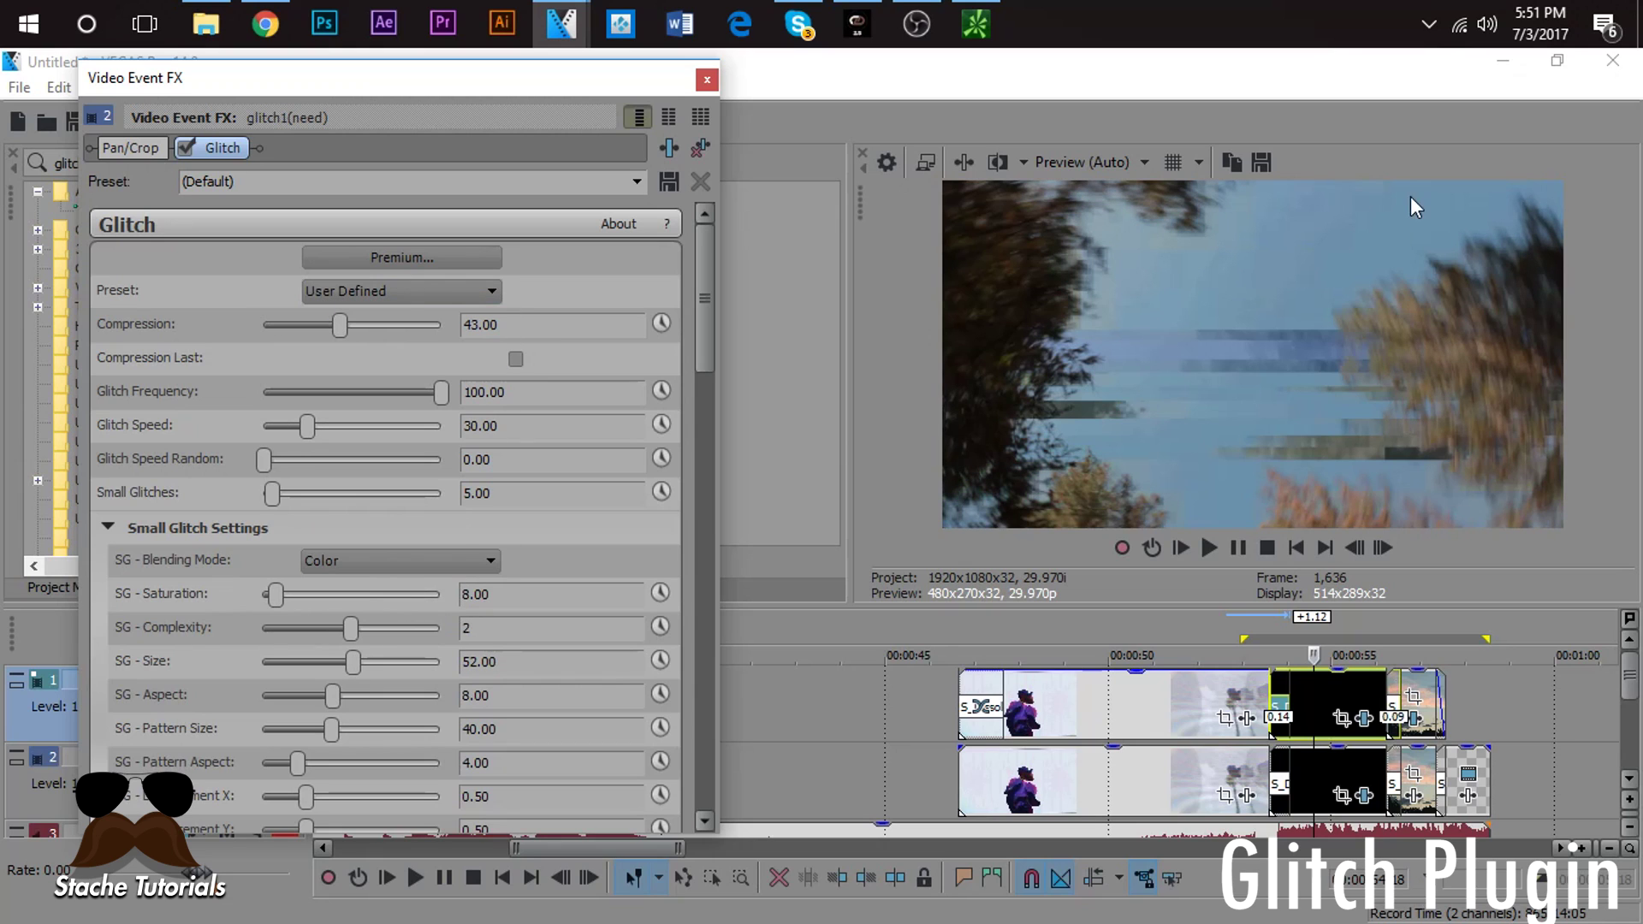
Step: Open the Glitch effect's list of built-in presets
{"action": "left_click", "coordinate": [388, 295]}
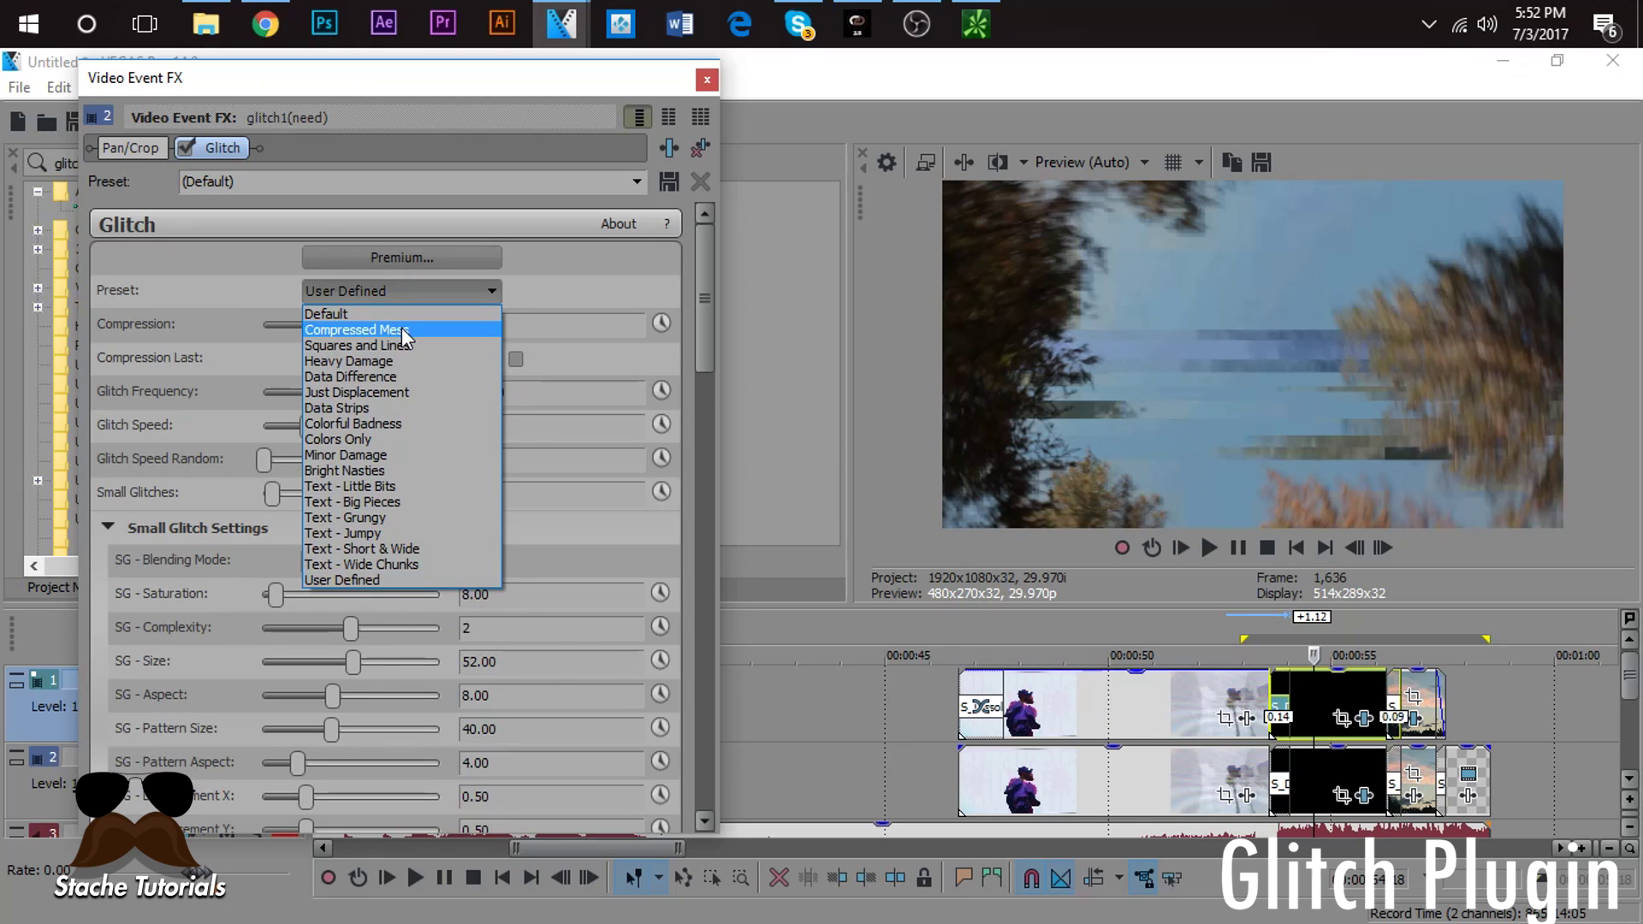
Step: Try the Compressed Mess and Squares and Lines presets of the Glitch effect, checking each one on neighbouring frames
{"action": "left_click", "coordinate": [387, 322]}
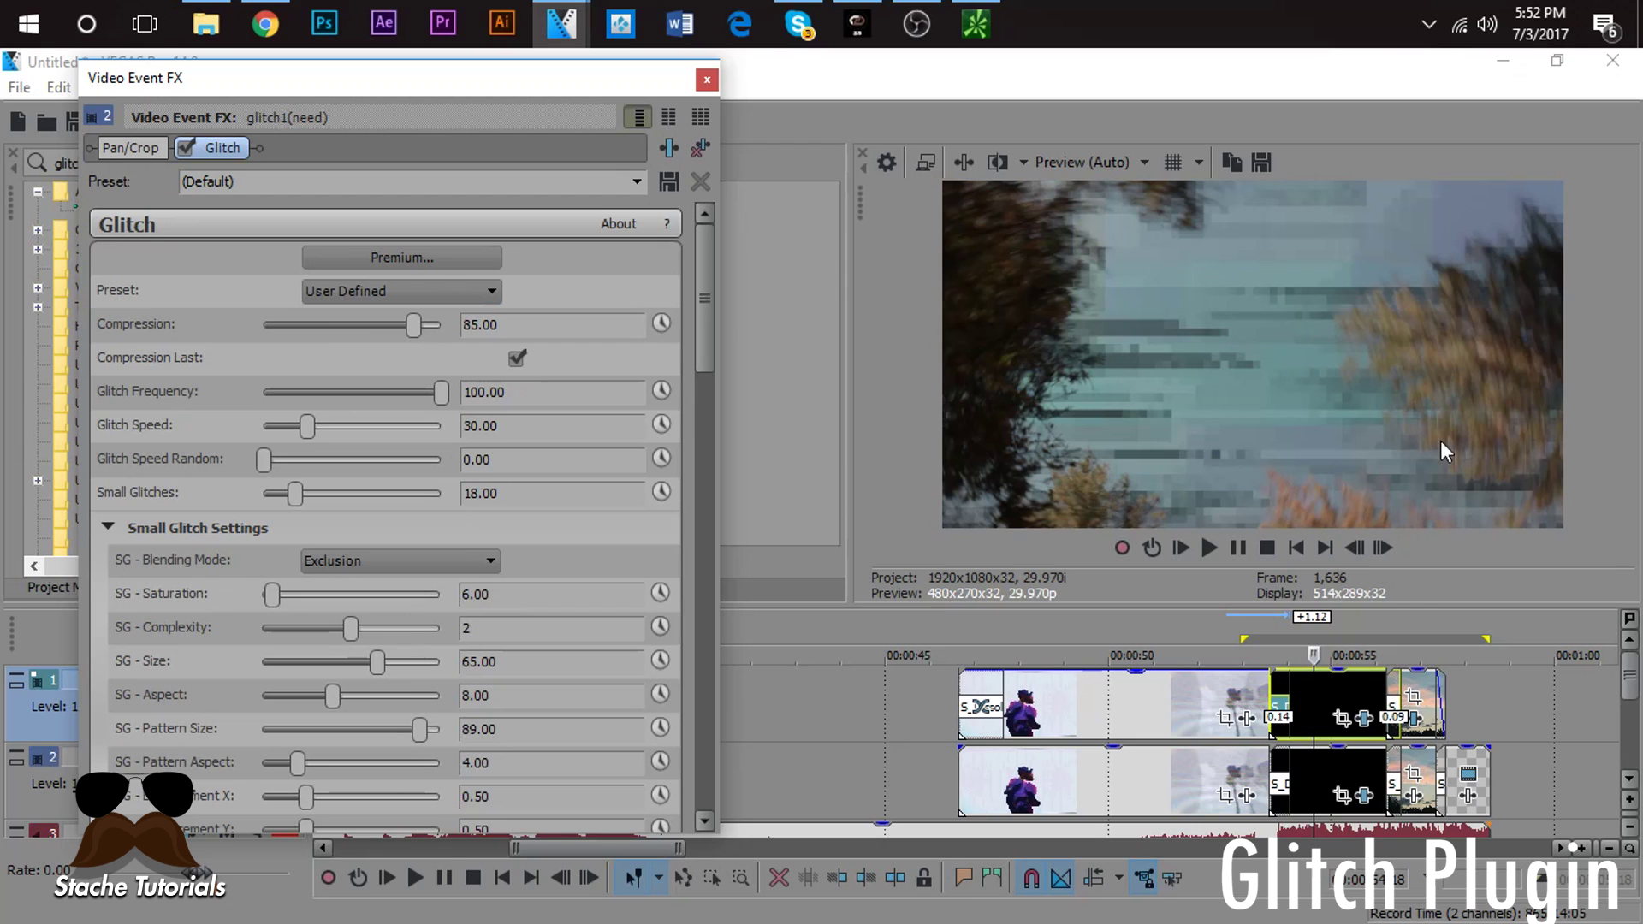
{"action": "left_click", "coordinate": [1375, 550]}
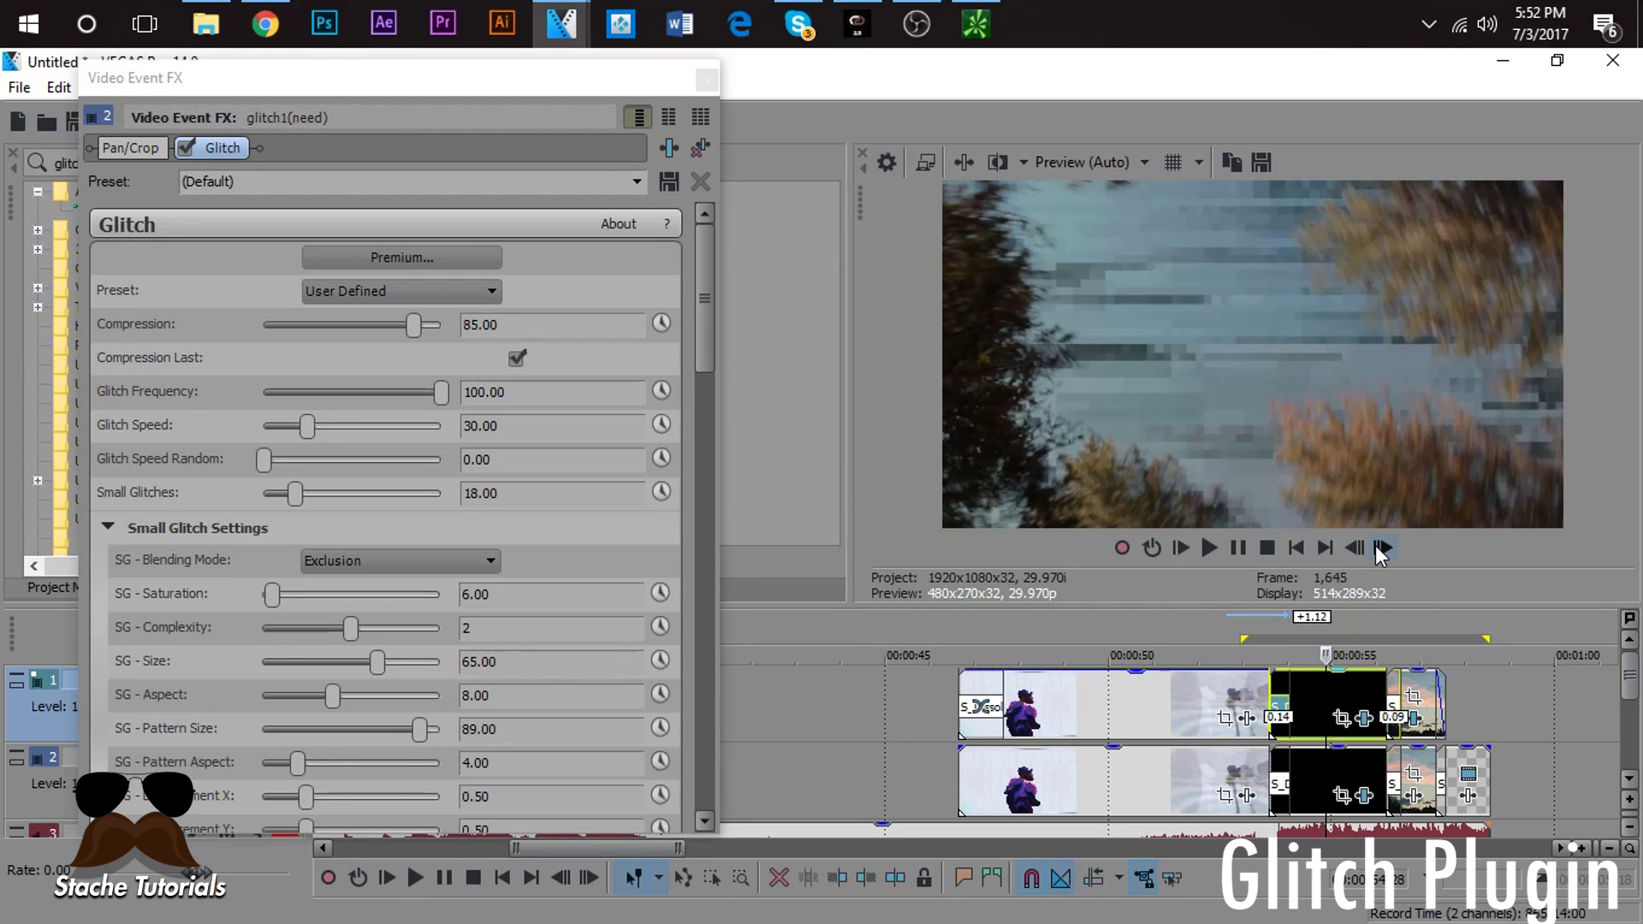
{"action": "left_click", "coordinate": [335, 290]}
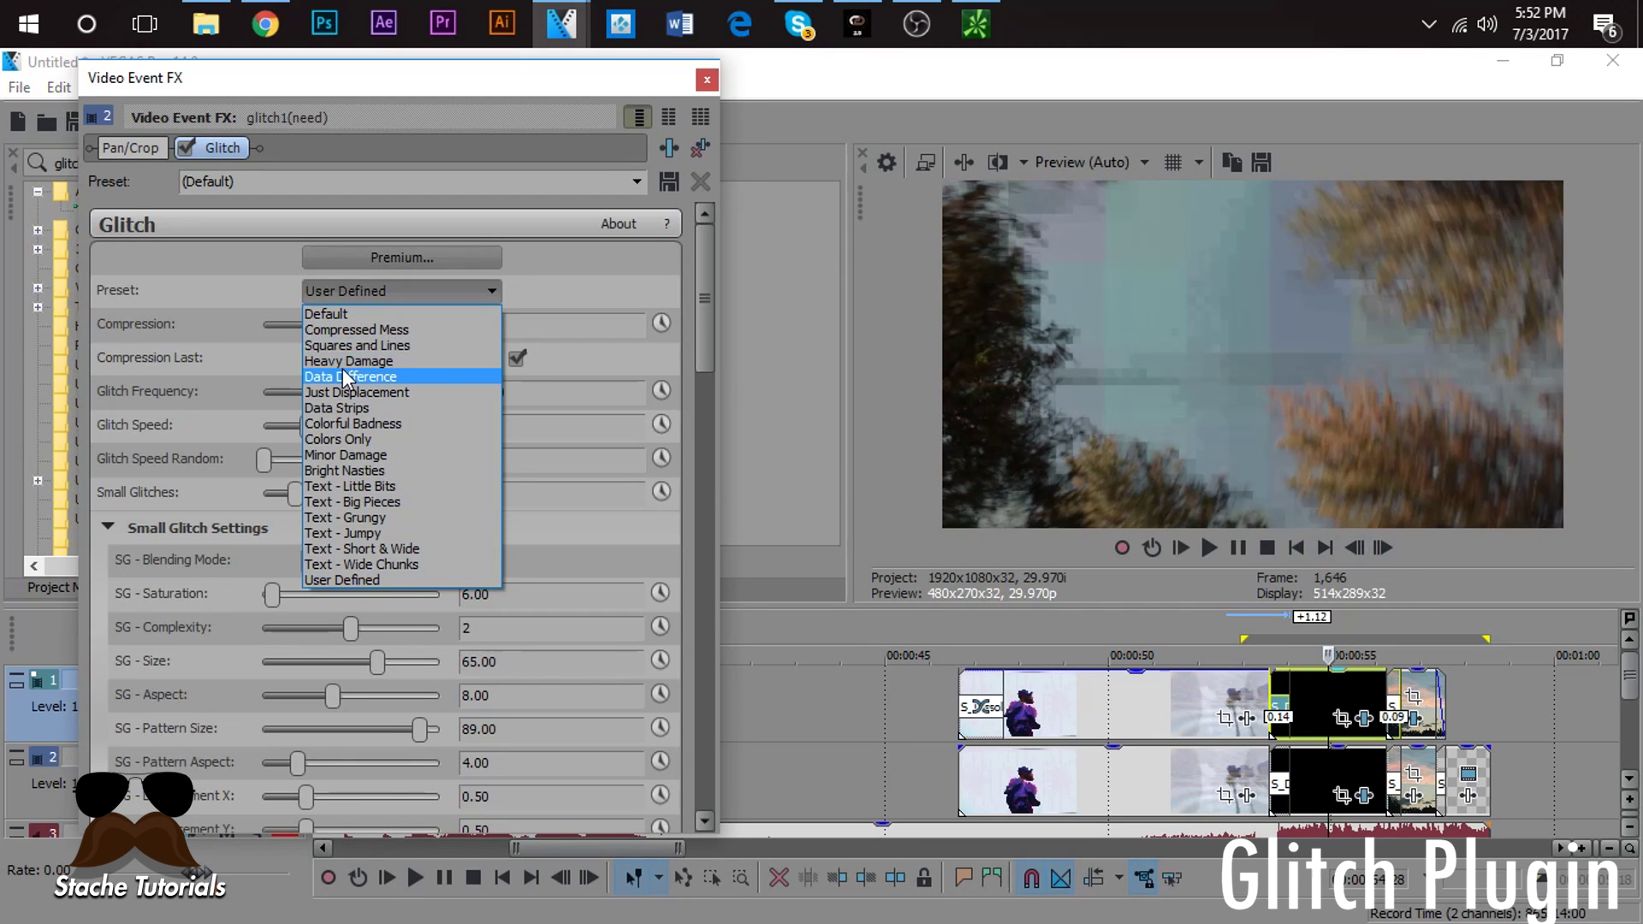
{"action": "left_click", "coordinate": [343, 347]}
{"action": "left_click", "coordinate": [1358, 551]}
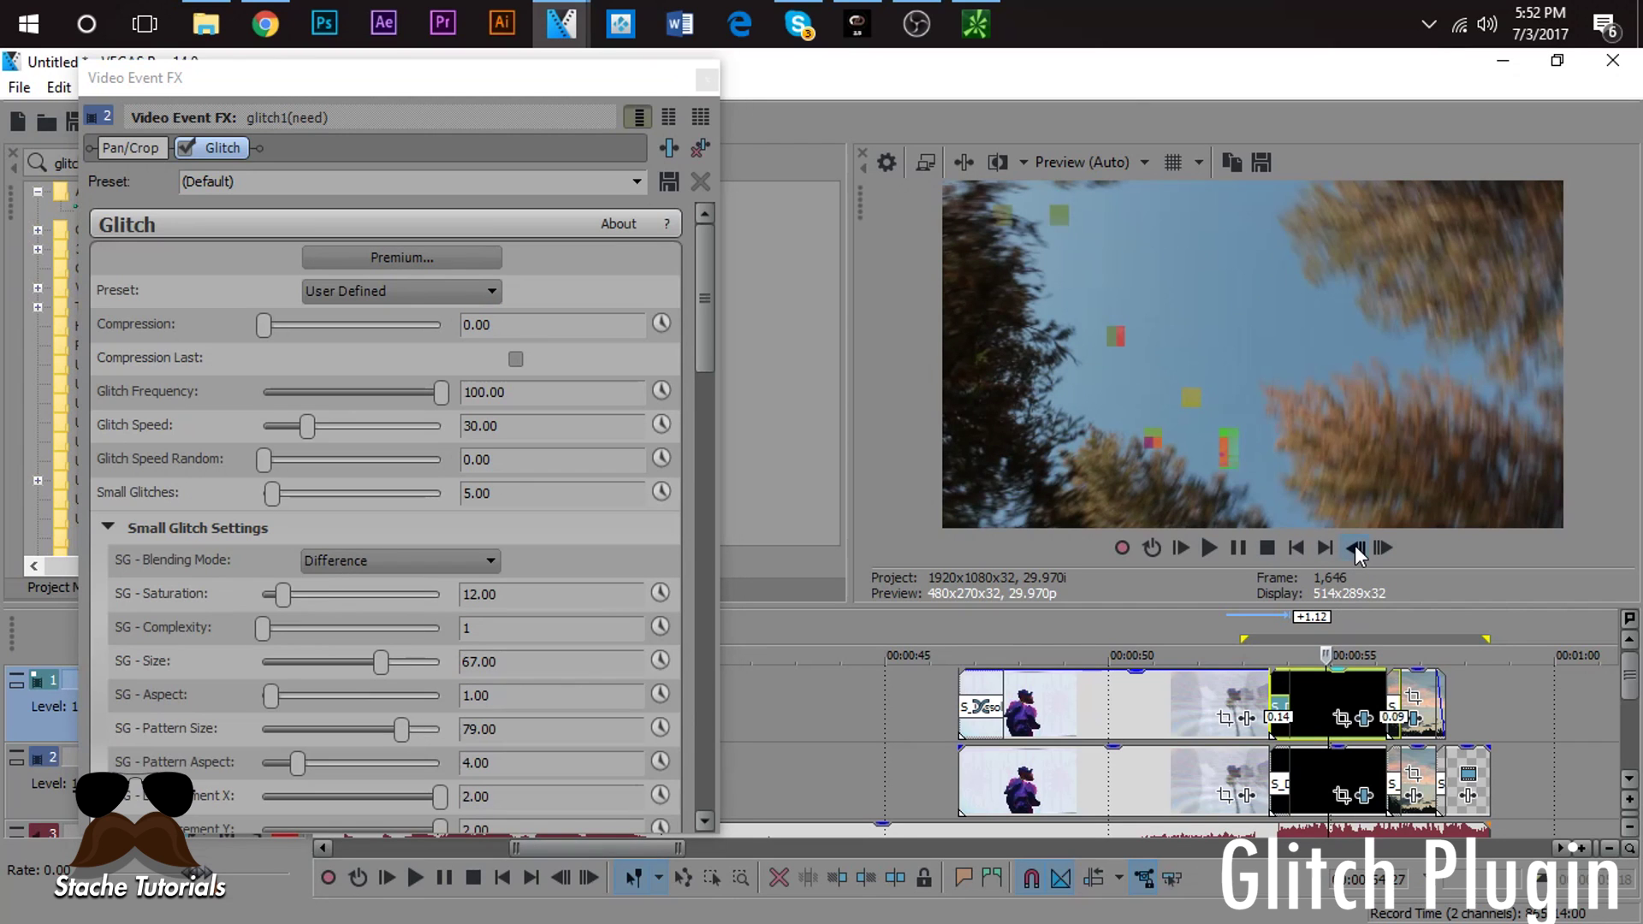
{"action": "left_click", "coordinate": [1392, 552]}
{"action": "left_click", "coordinate": [1385, 550]}
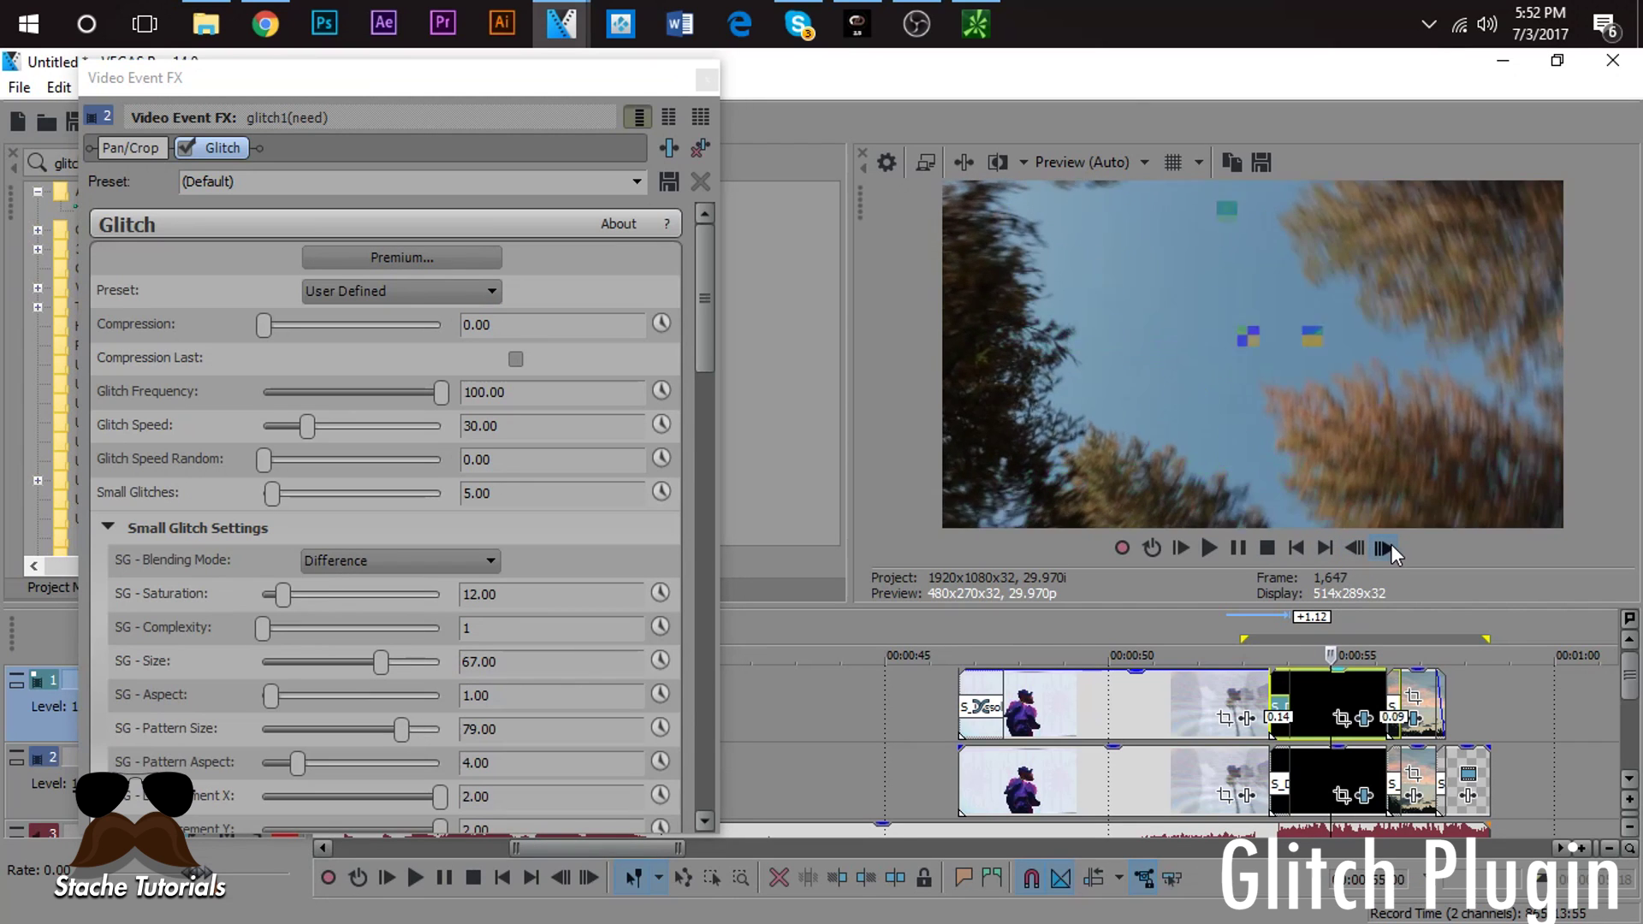
{"action": "left_click", "coordinate": [1386, 551]}
Step: Try the Data Strips preset of the Glitch effect and check it frame by frame in both directions
{"action": "left_click", "coordinate": [383, 291]}
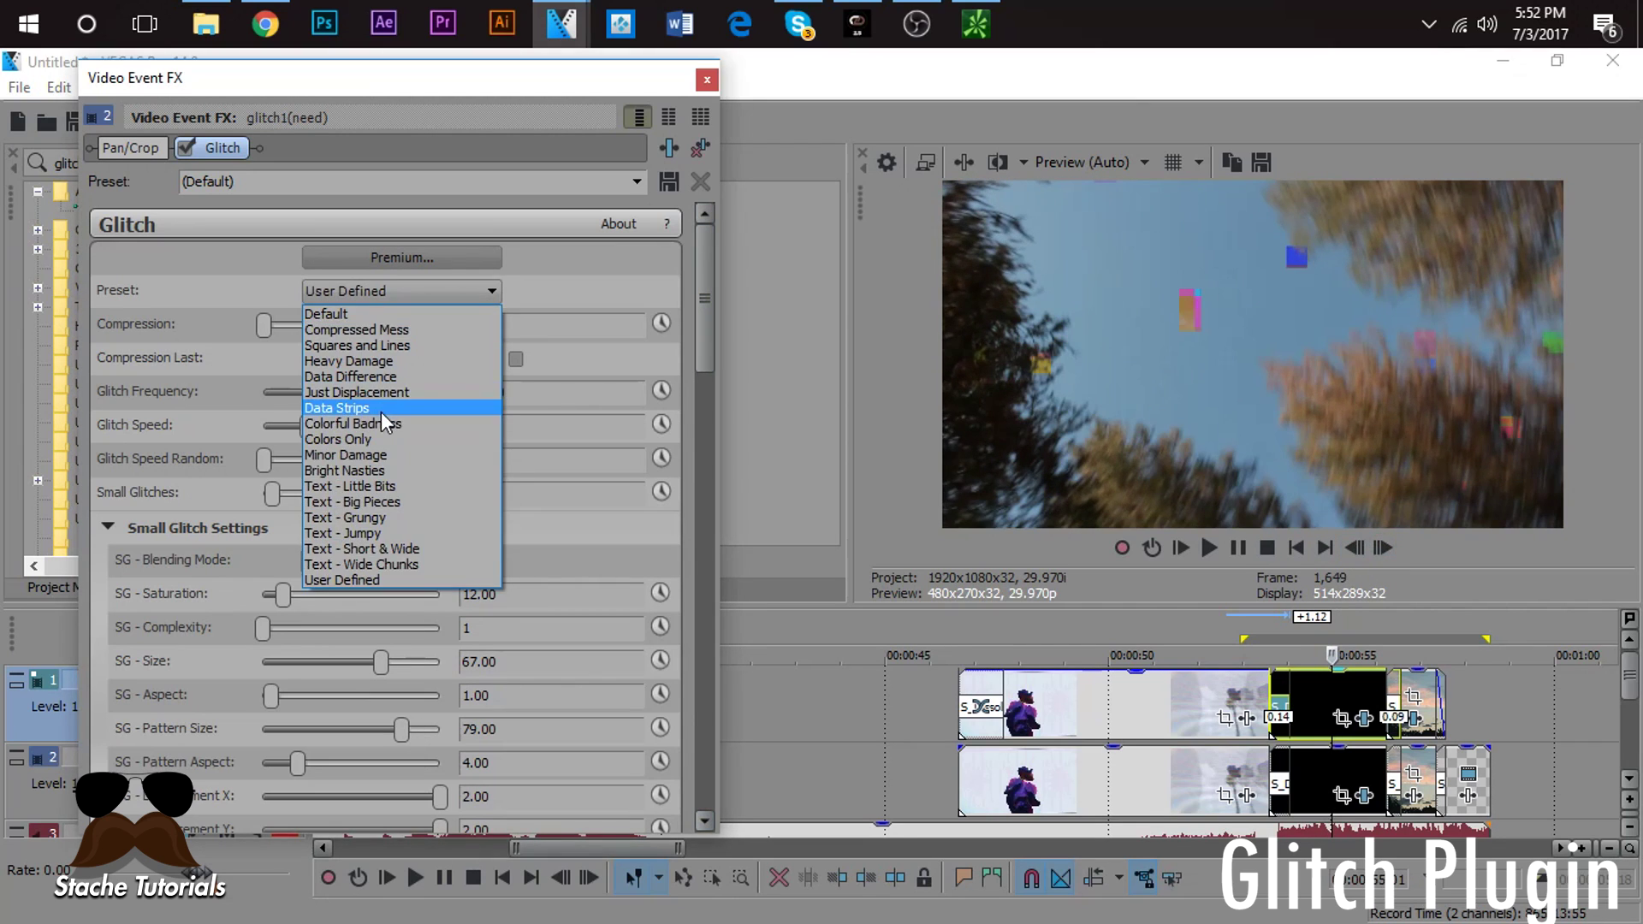
{"action": "left_click", "coordinate": [382, 413]}
{"action": "left_click", "coordinate": [1359, 552]}
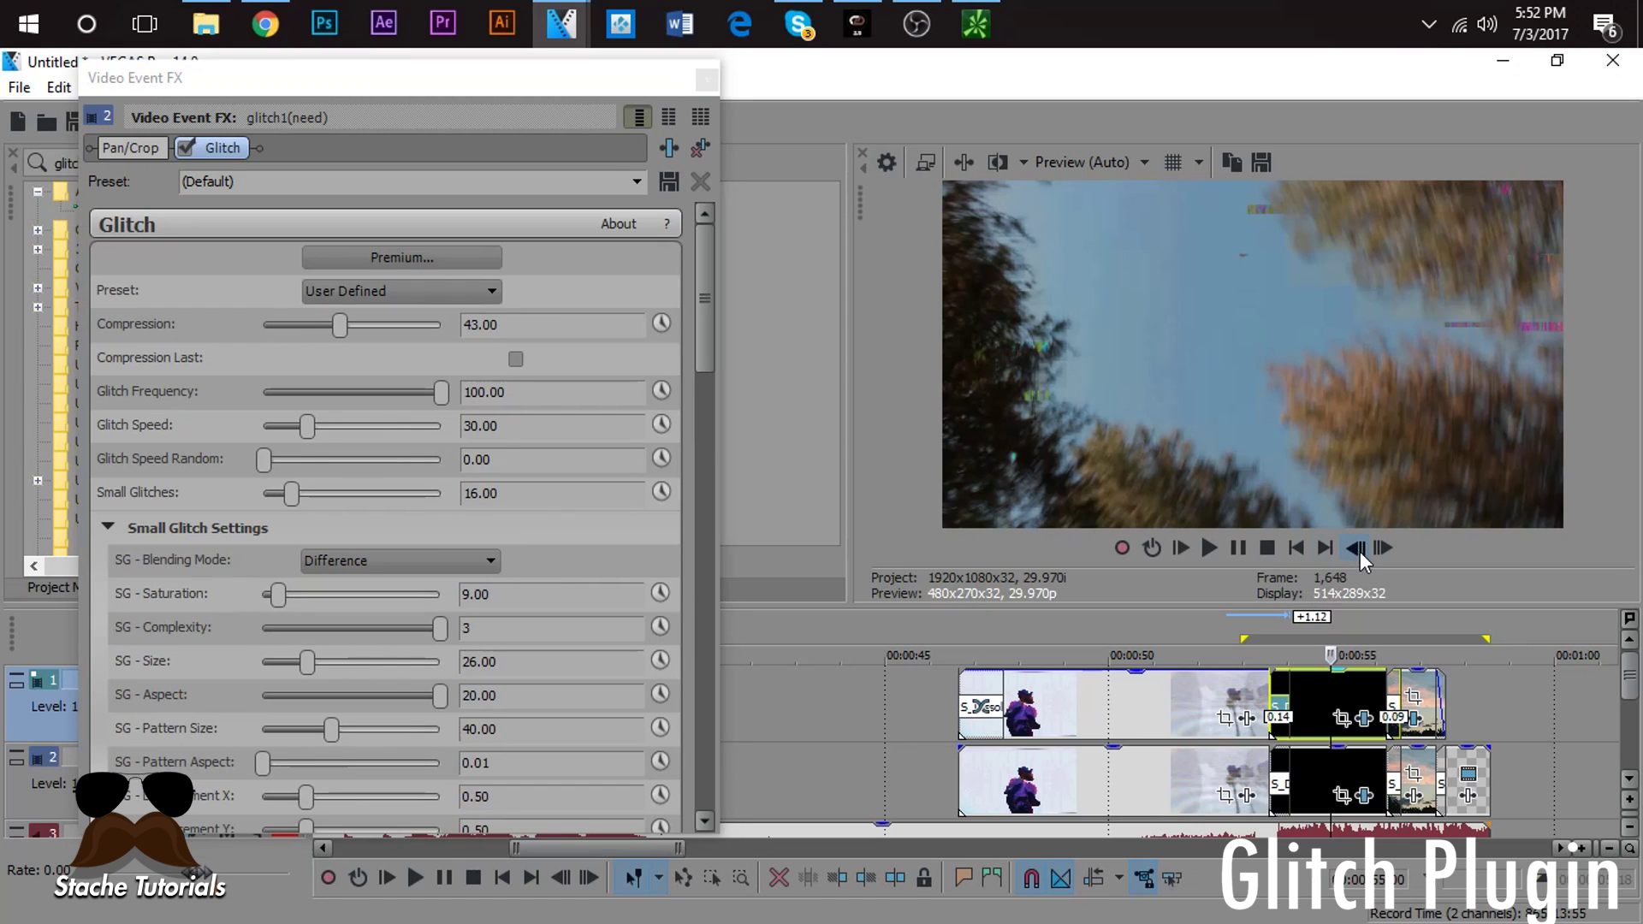
{"action": "left_click", "coordinate": [1359, 551]}
{"action": "left_click", "coordinate": [1359, 551]}
{"action": "left_click", "coordinate": [1359, 551]}
{"action": "left_click", "coordinate": [1388, 549]}
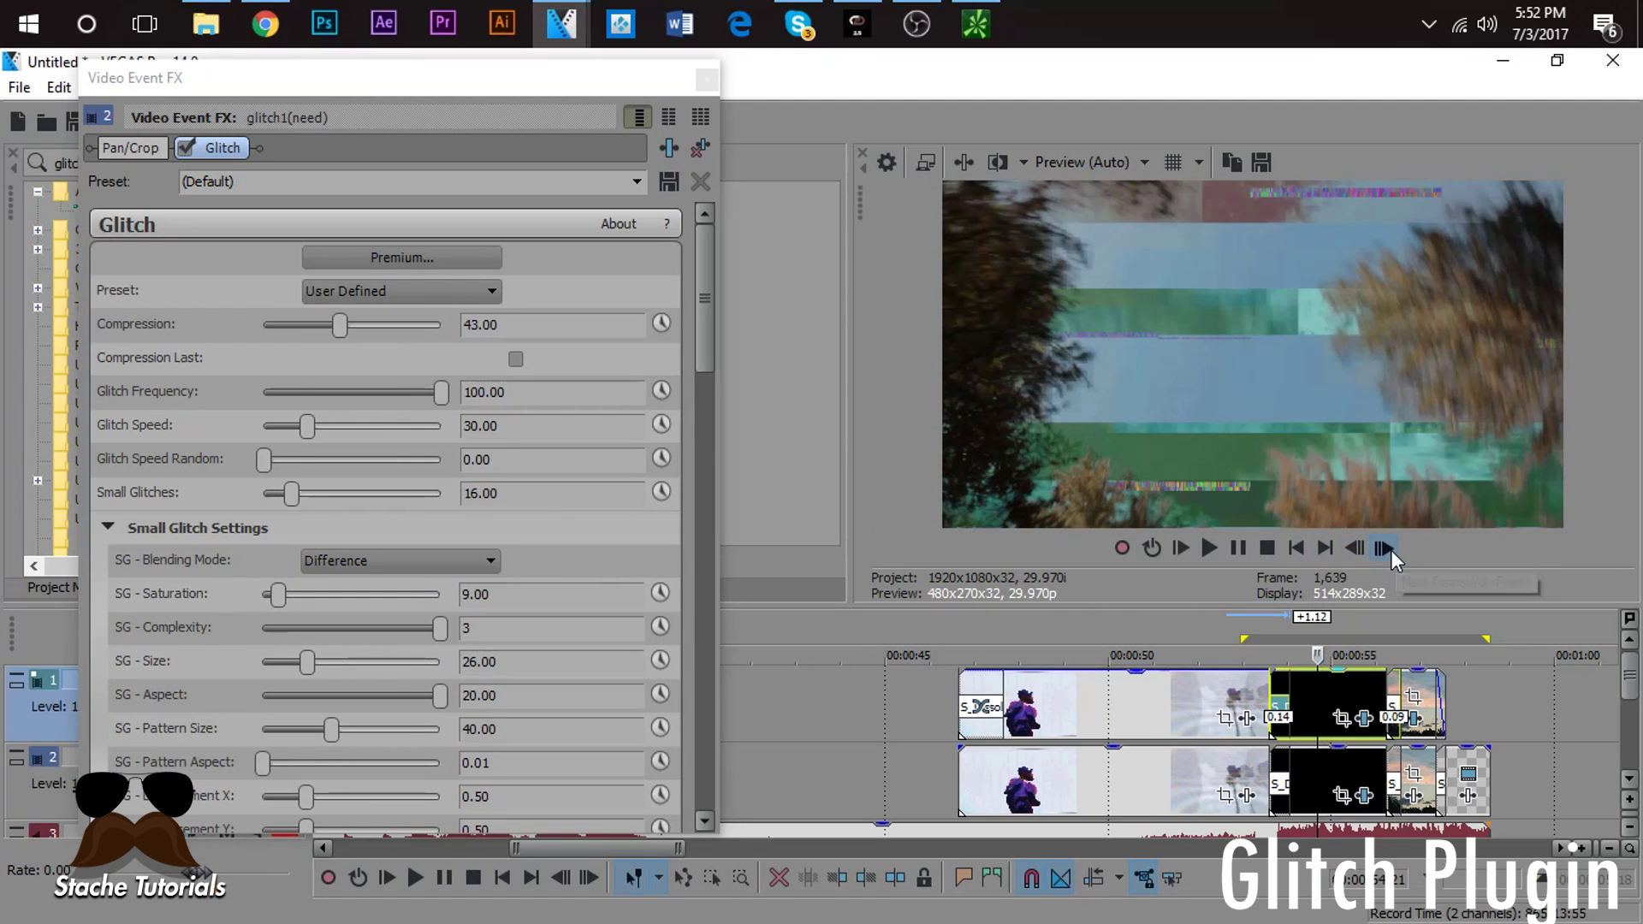
{"action": "left_click", "coordinate": [1383, 548]}
{"action": "left_click", "coordinate": [1383, 548]}
Step: Try the Text - Wide Chunks preset of the Glitch effect and check several frames backward and forward
{"action": "left_click", "coordinate": [402, 291]}
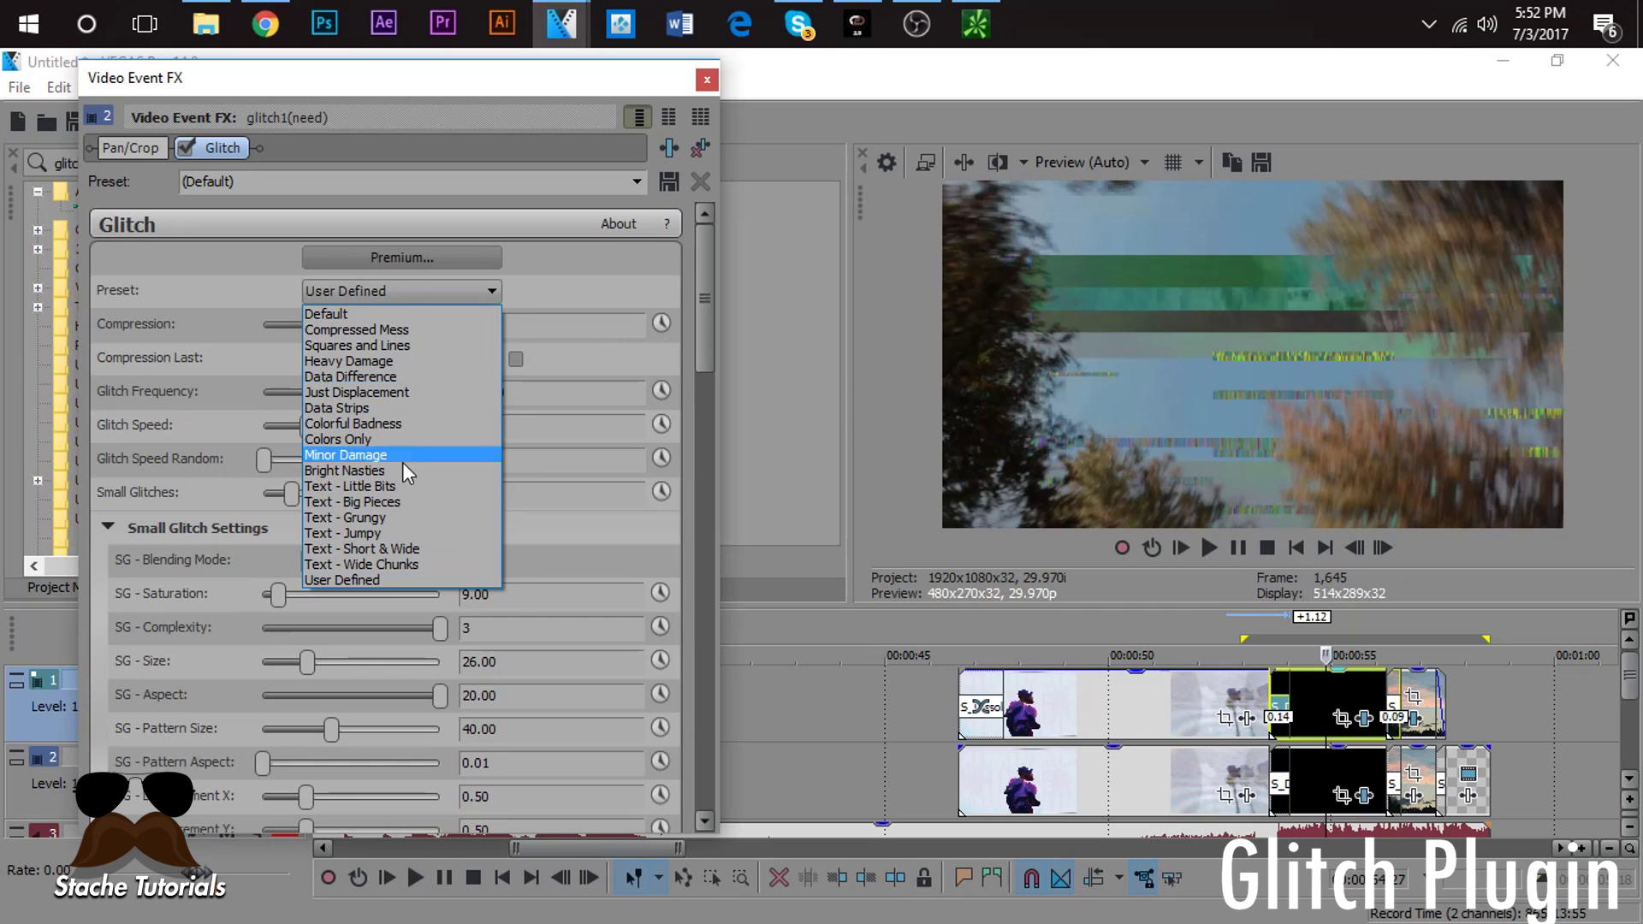
{"action": "left_click", "coordinate": [396, 563]}
{"action": "left_click", "coordinate": [1352, 552]}
{"action": "left_click", "coordinate": [1352, 552]}
{"action": "left_click", "coordinate": [1352, 552]}
{"action": "left_click", "coordinate": [1352, 552]}
{"action": "left_click", "coordinate": [1352, 552]}
{"action": "left_click", "coordinate": [1376, 549]}
{"action": "left_click", "coordinate": [1376, 548]}
{"action": "left_click", "coordinate": [1376, 548]}
{"action": "left_click", "coordinate": [1378, 549]}
{"action": "left_click", "coordinate": [1379, 551]}
{"action": "left_click", "coordinate": [1379, 551]}
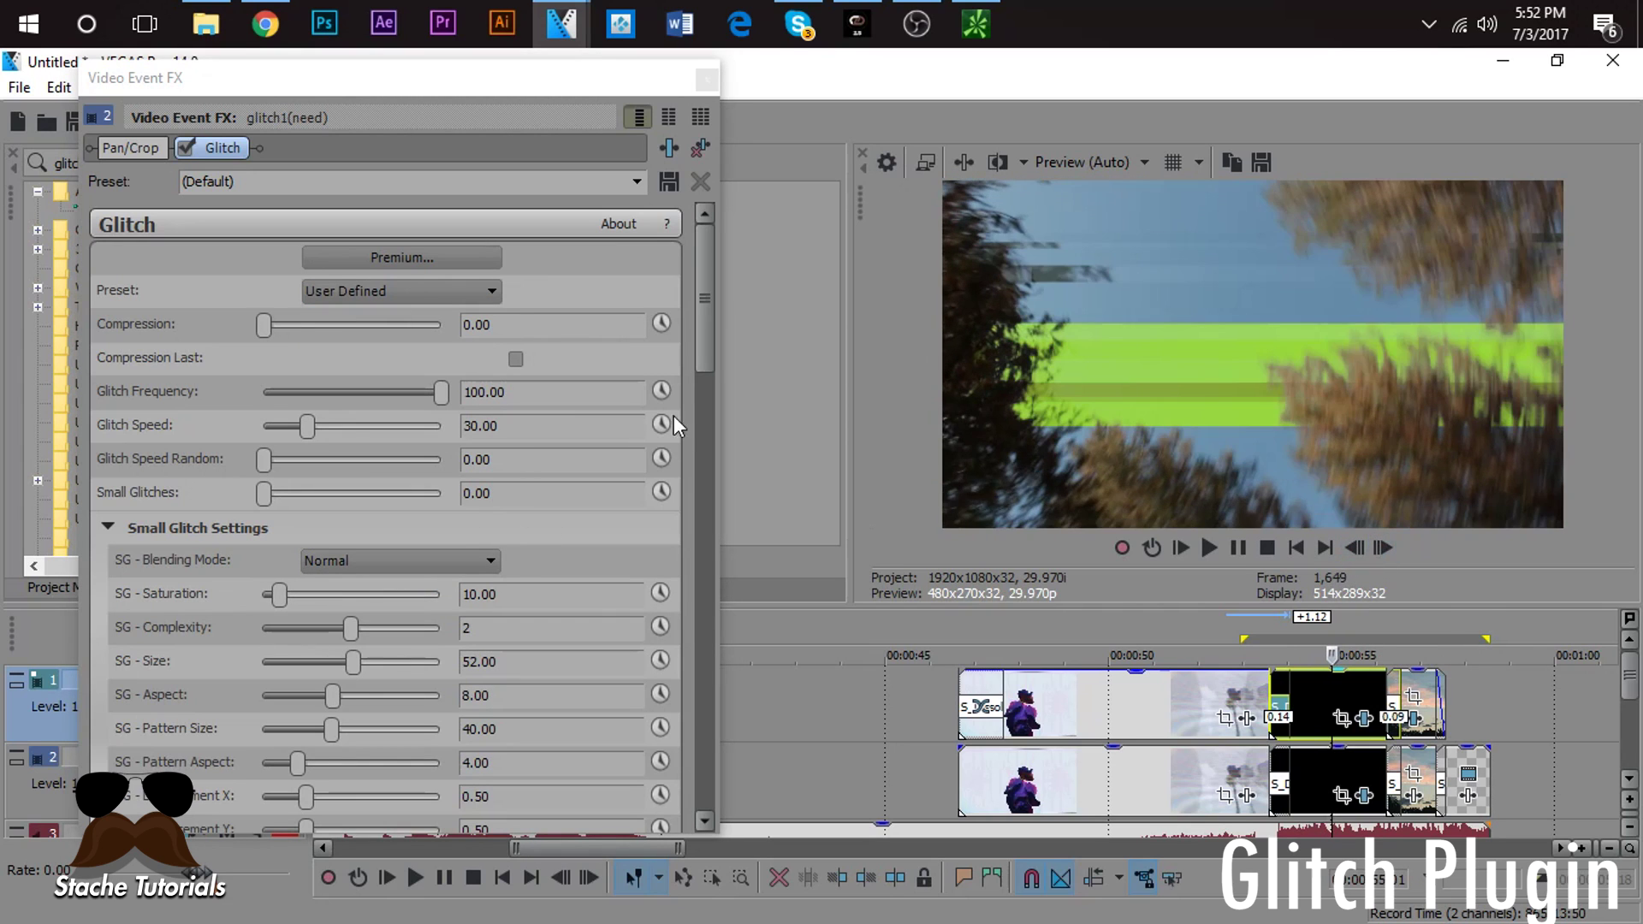
Step: Try the Text - Short & Wide preset of the Glitch effect, checking it frame by frame and in playback
{"action": "left_click", "coordinate": [306, 293]}
{"action": "left_click", "coordinate": [356, 542]}
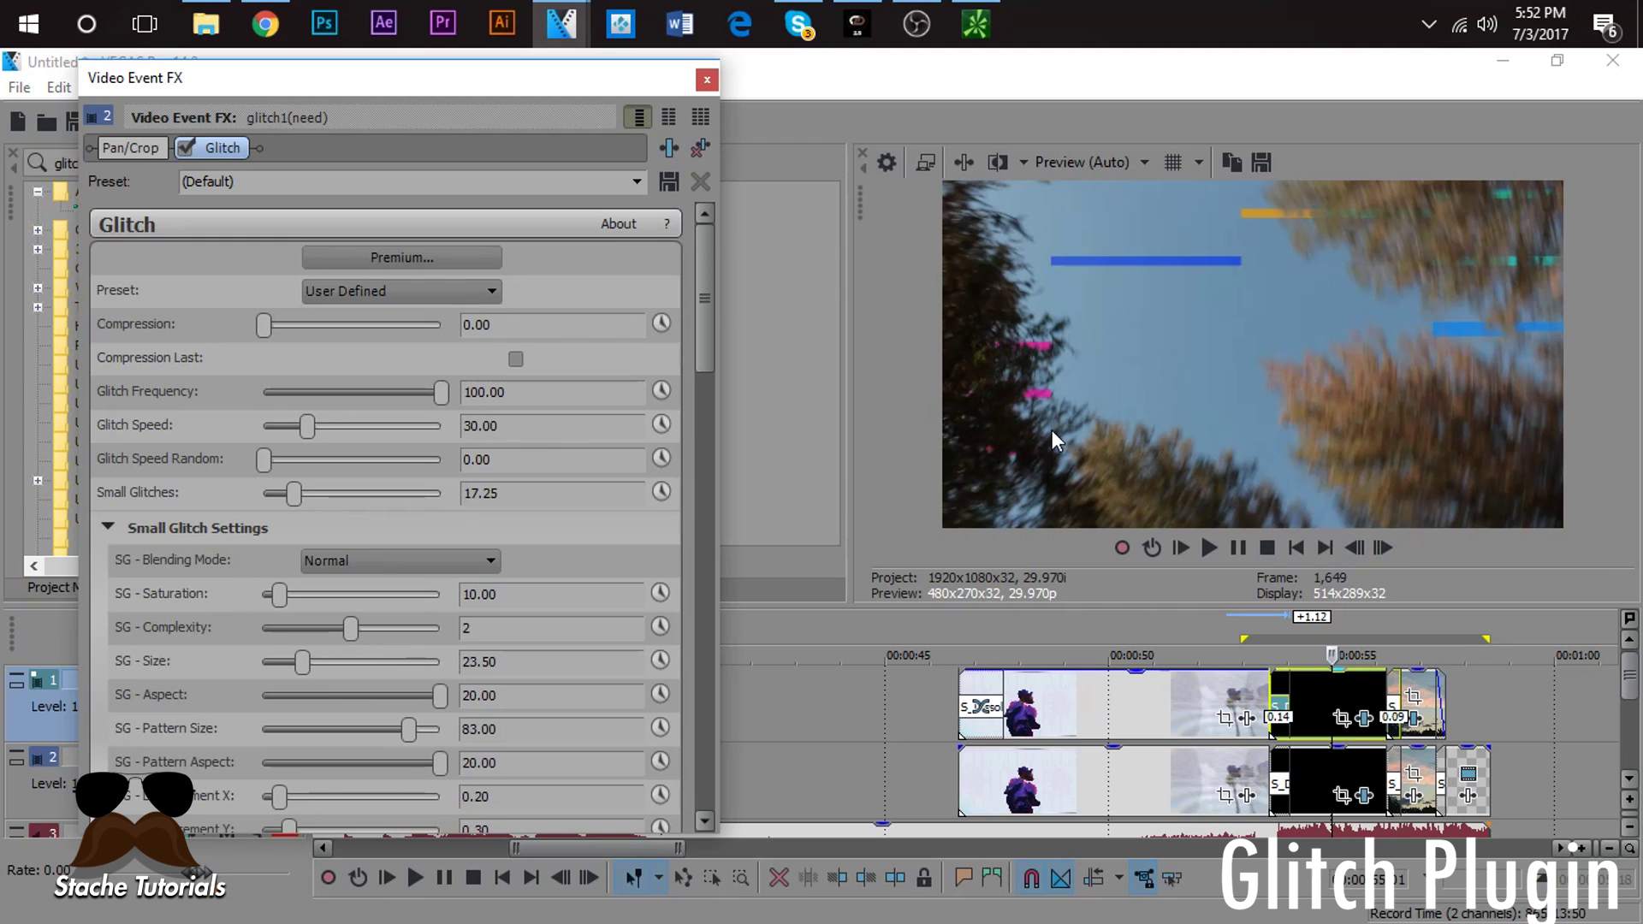
{"action": "left_click", "coordinate": [1359, 553]}
{"action": "left_click", "coordinate": [1359, 553]}
{"action": "left_click", "coordinate": [1359, 553]}
{"action": "left_click", "coordinate": [1359, 553]}
{"action": "left_click", "coordinate": [1359, 553]}
{"action": "left_click", "coordinate": [1360, 553]}
{"action": "left_click", "coordinate": [1359, 553]}
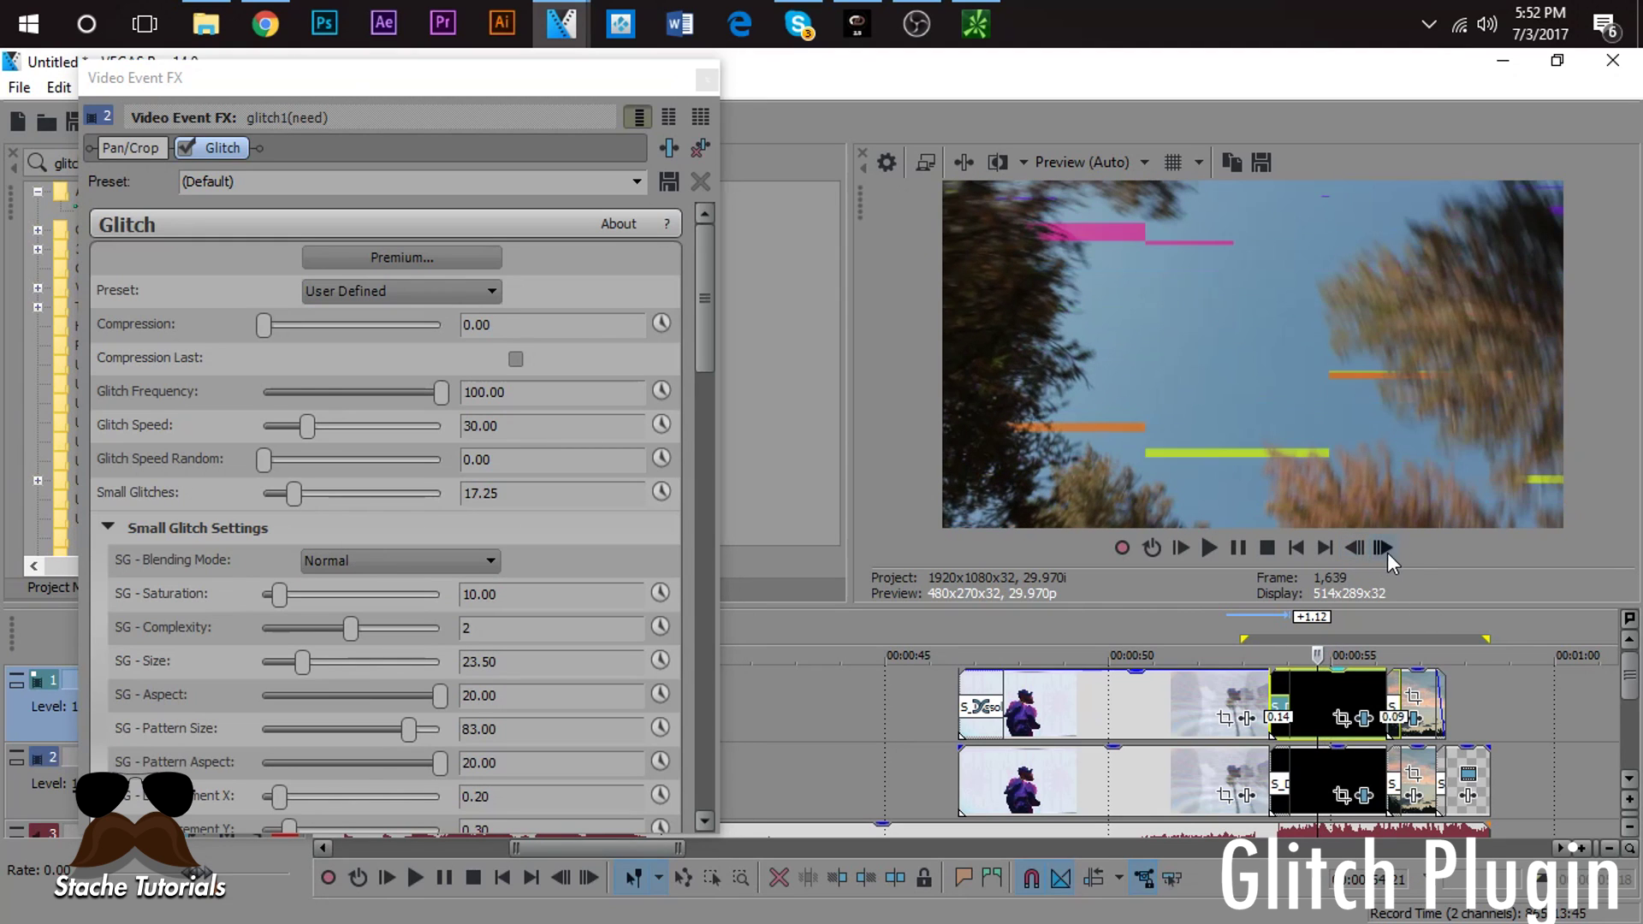
{"action": "left_click", "coordinate": [1232, 703]}
{"action": "left_click", "coordinate": [1304, 695]}
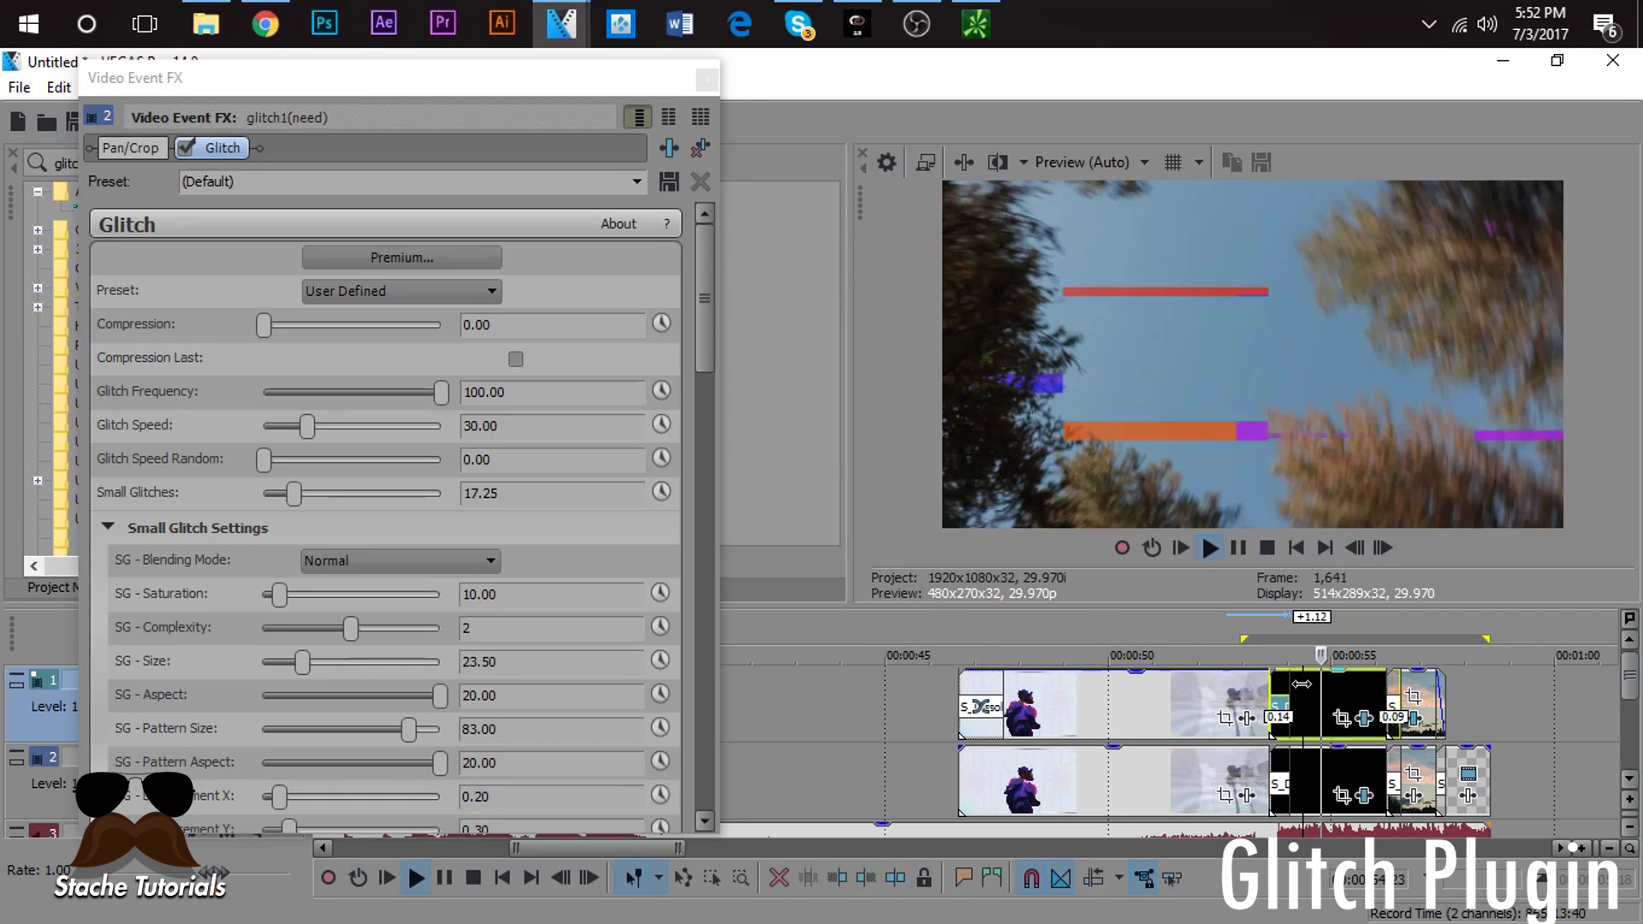
Step: Apply the Colors Only preset to the Glitch effect, check it on a few frames, and close the effect settings
{"action": "left_click", "coordinate": [425, 289]}
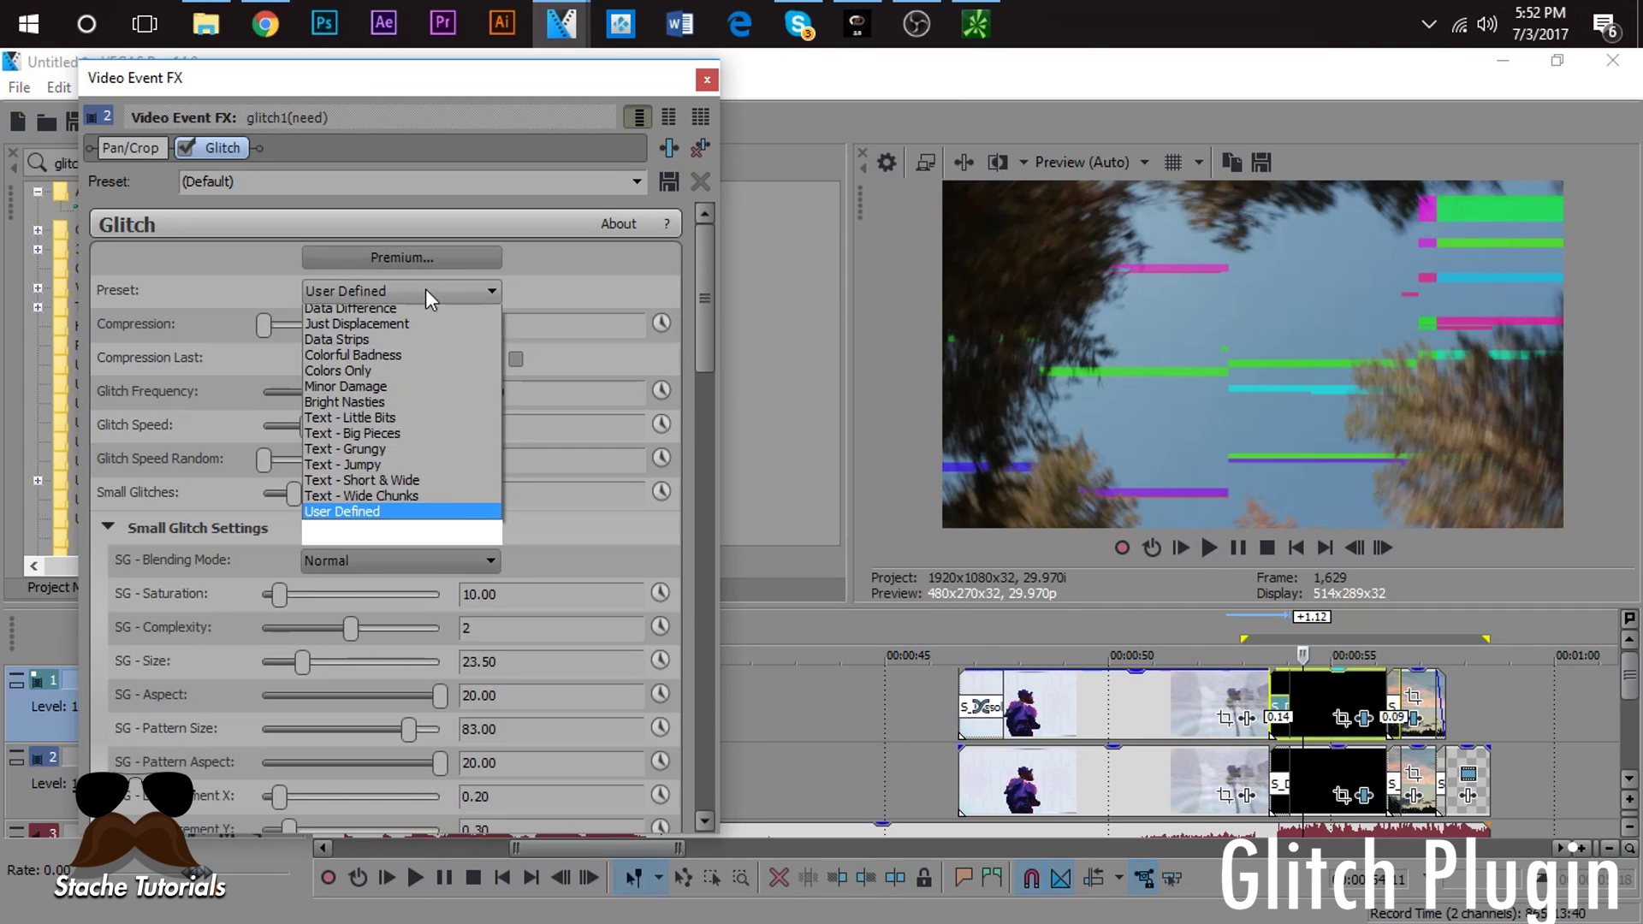
{"action": "left_click", "coordinate": [407, 435]}
{"action": "left_click", "coordinate": [1385, 542]}
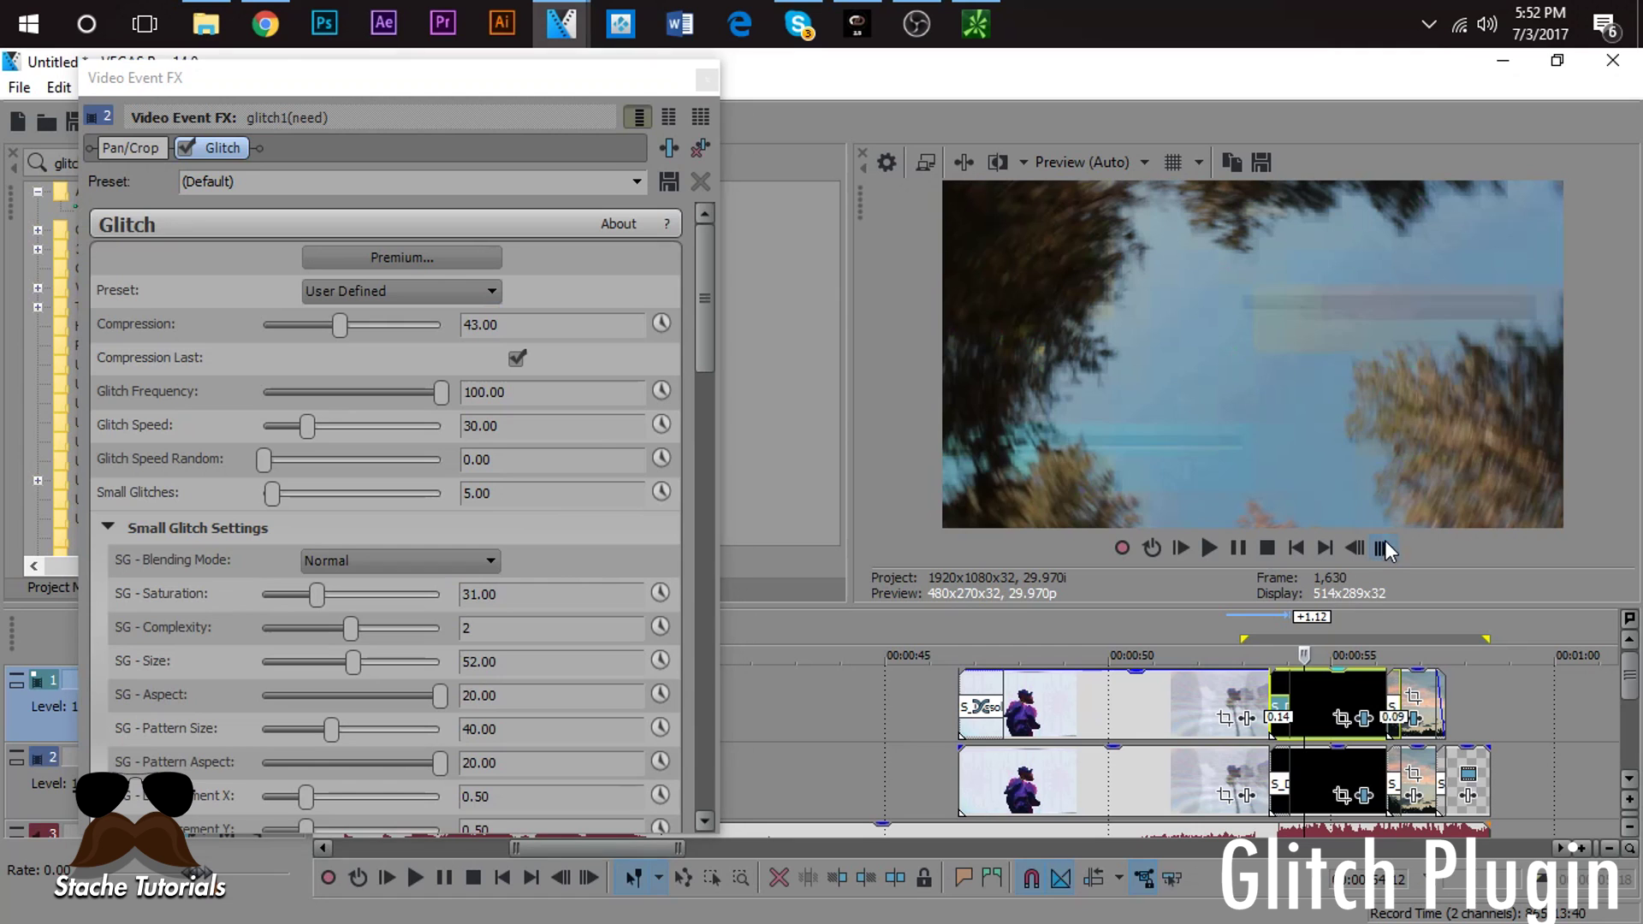
{"action": "key", "text": "space"}
{"action": "left_click", "coordinate": [1385, 554]}
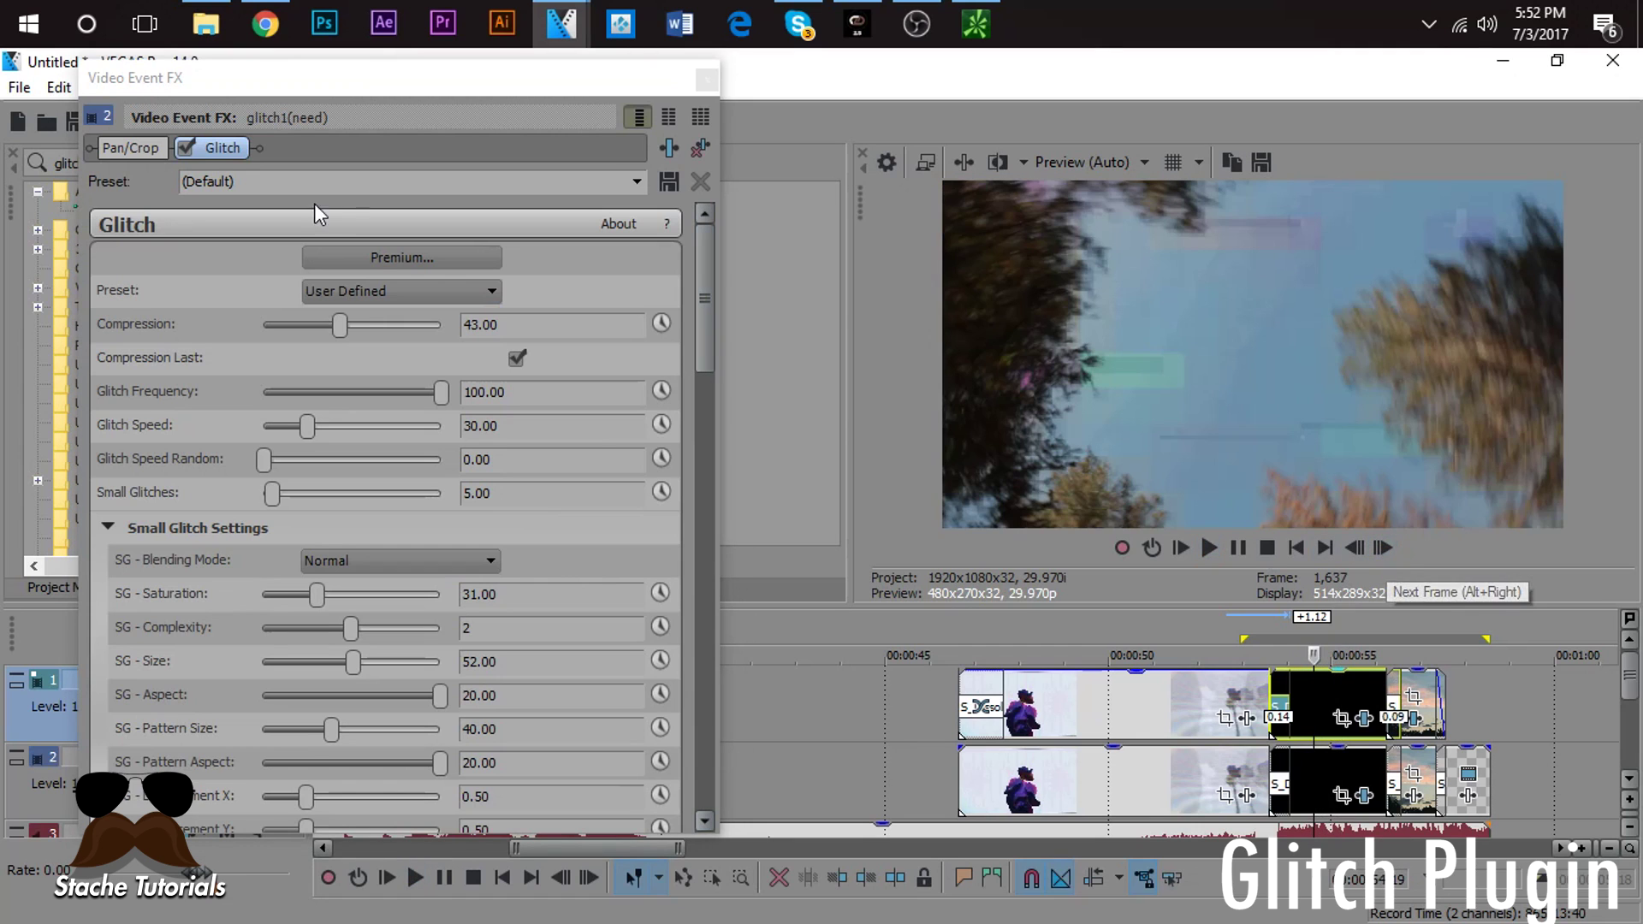
{"action": "left_click", "coordinate": [1414, 696]}
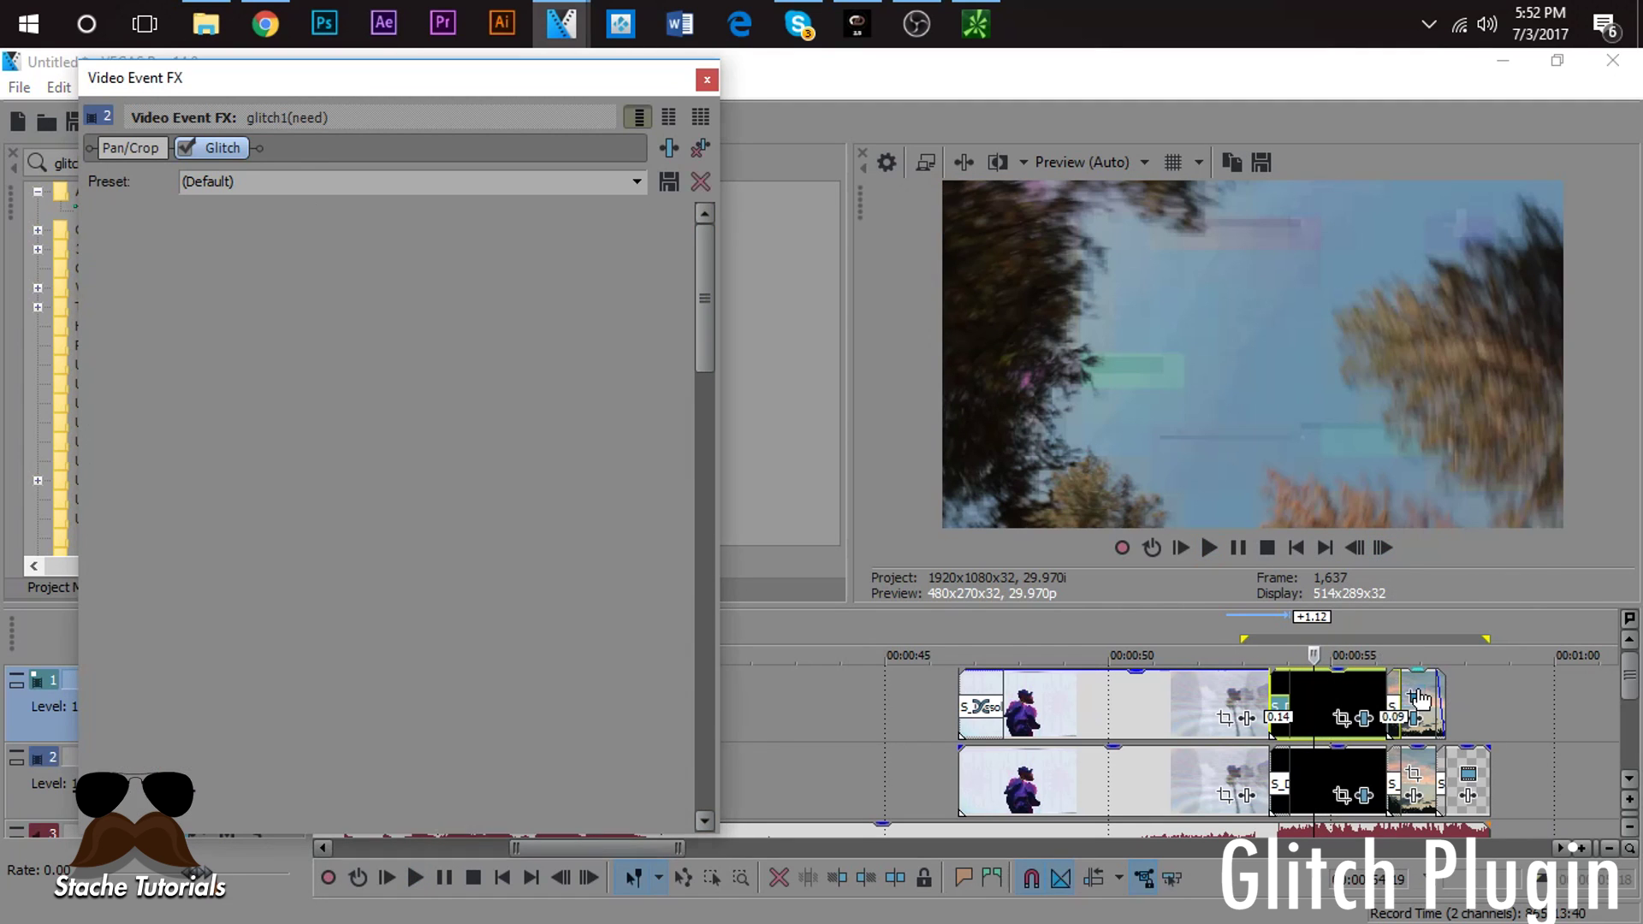
{"action": "left_click", "coordinate": [705, 82]}
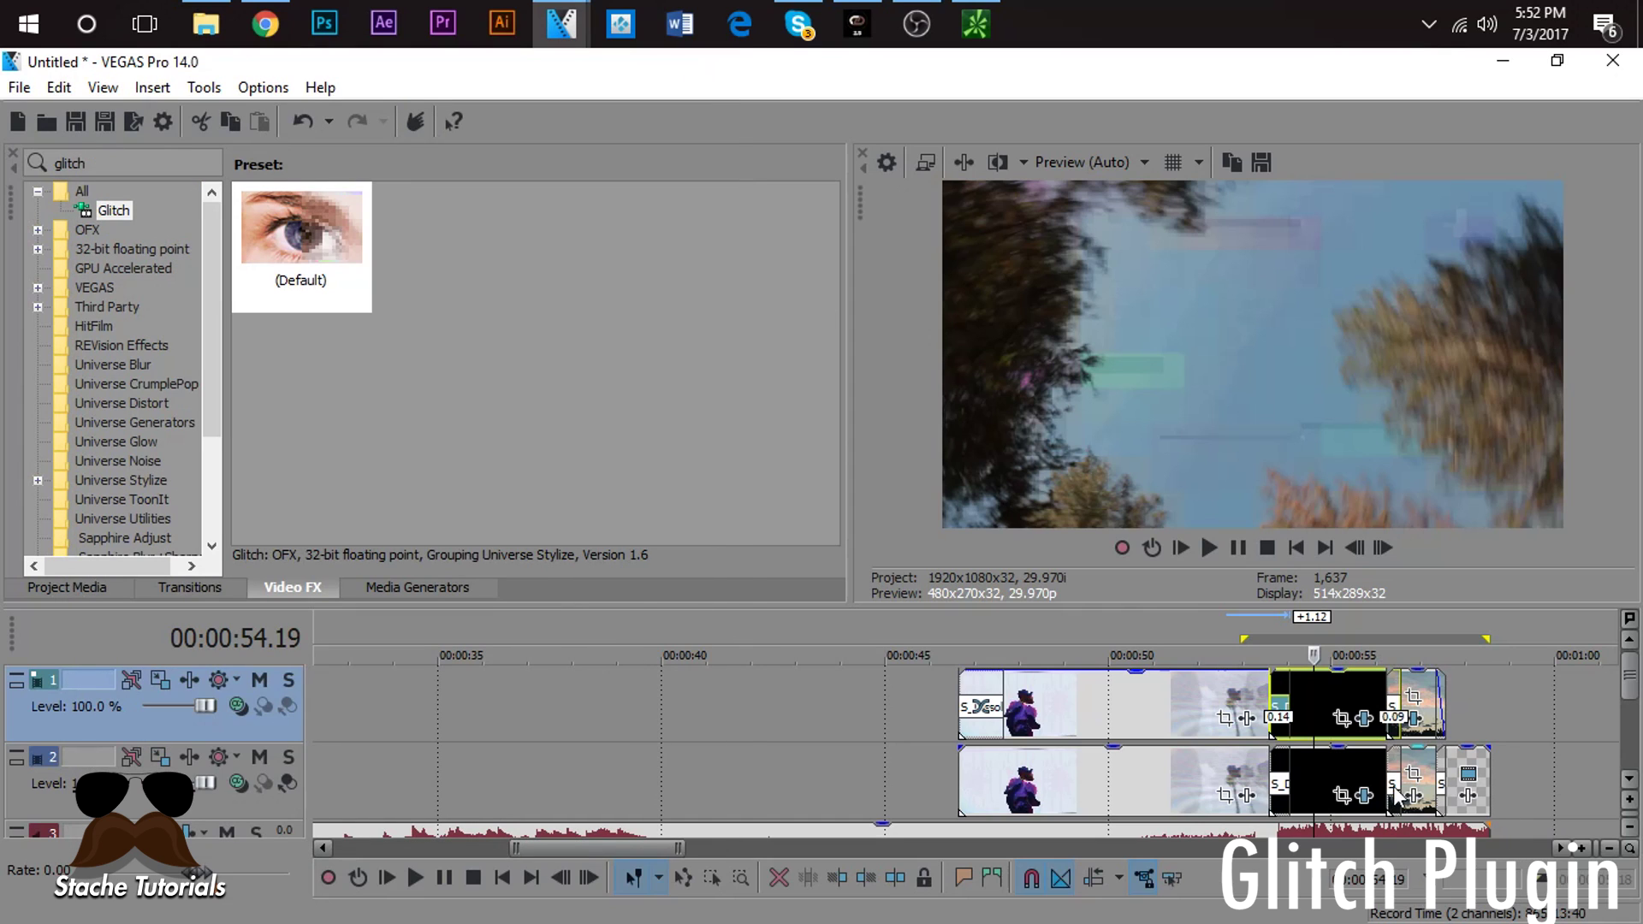
Step: Add the default Glitch effect to the palm tree clip on track 2 with Compression at its minimum, and play back the result
{"action": "left_click", "coordinate": [1417, 774]}
{"action": "left_click_drag", "start_coordinate": [300, 227], "coordinate": [322, 237]}
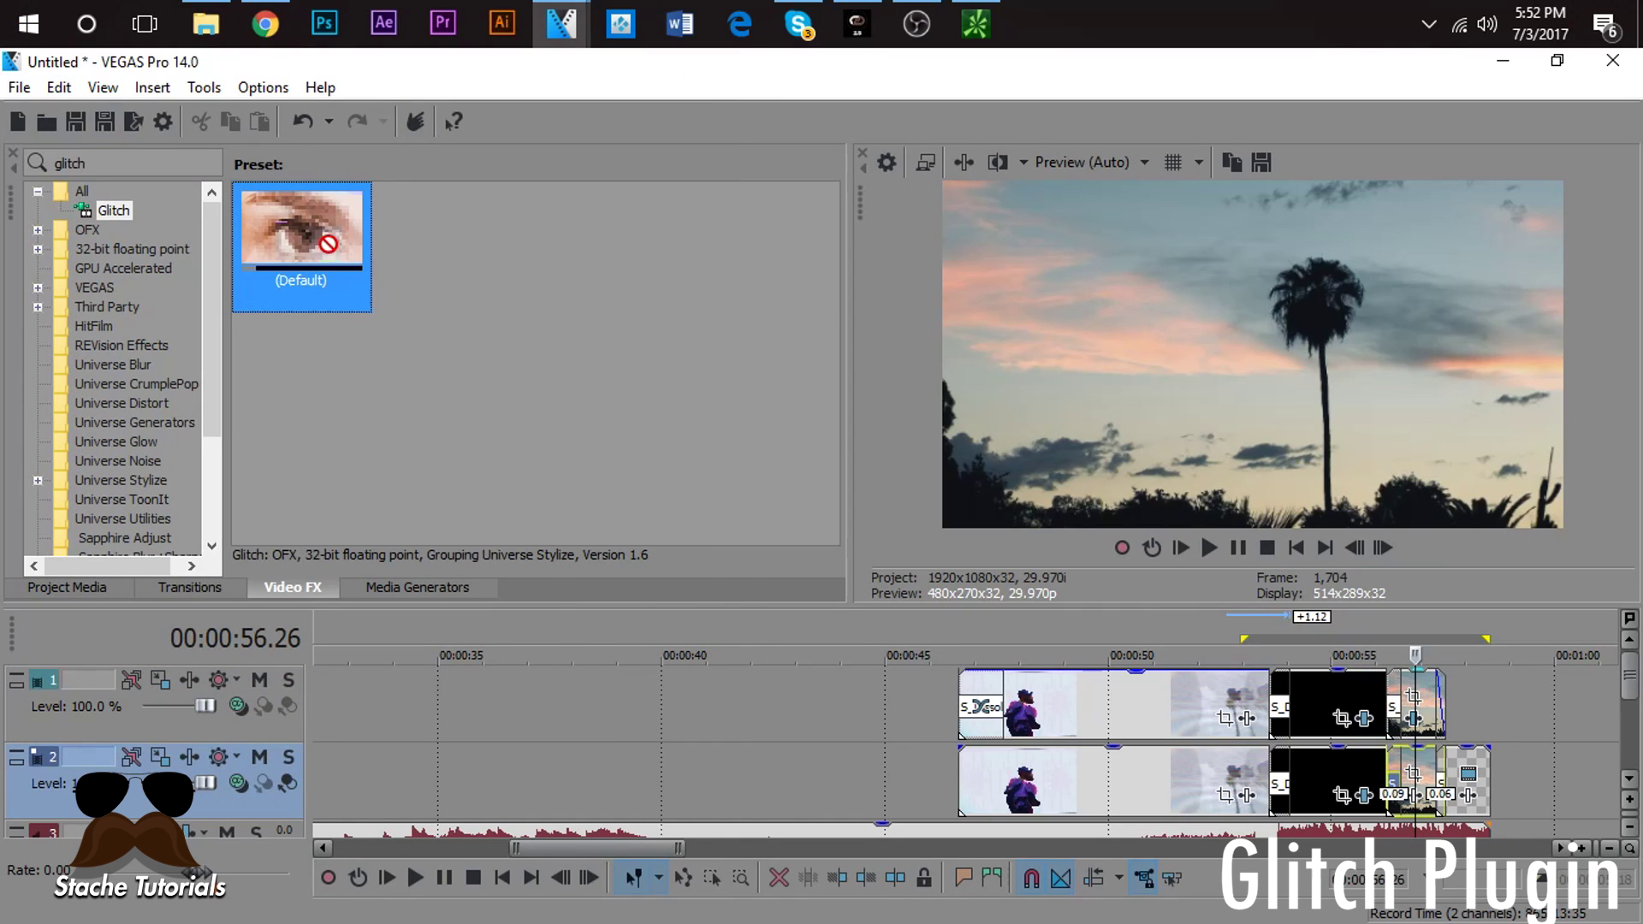
{"action": "left_click_drag", "start_coordinate": [1315, 809], "coordinate": [1420, 774]}
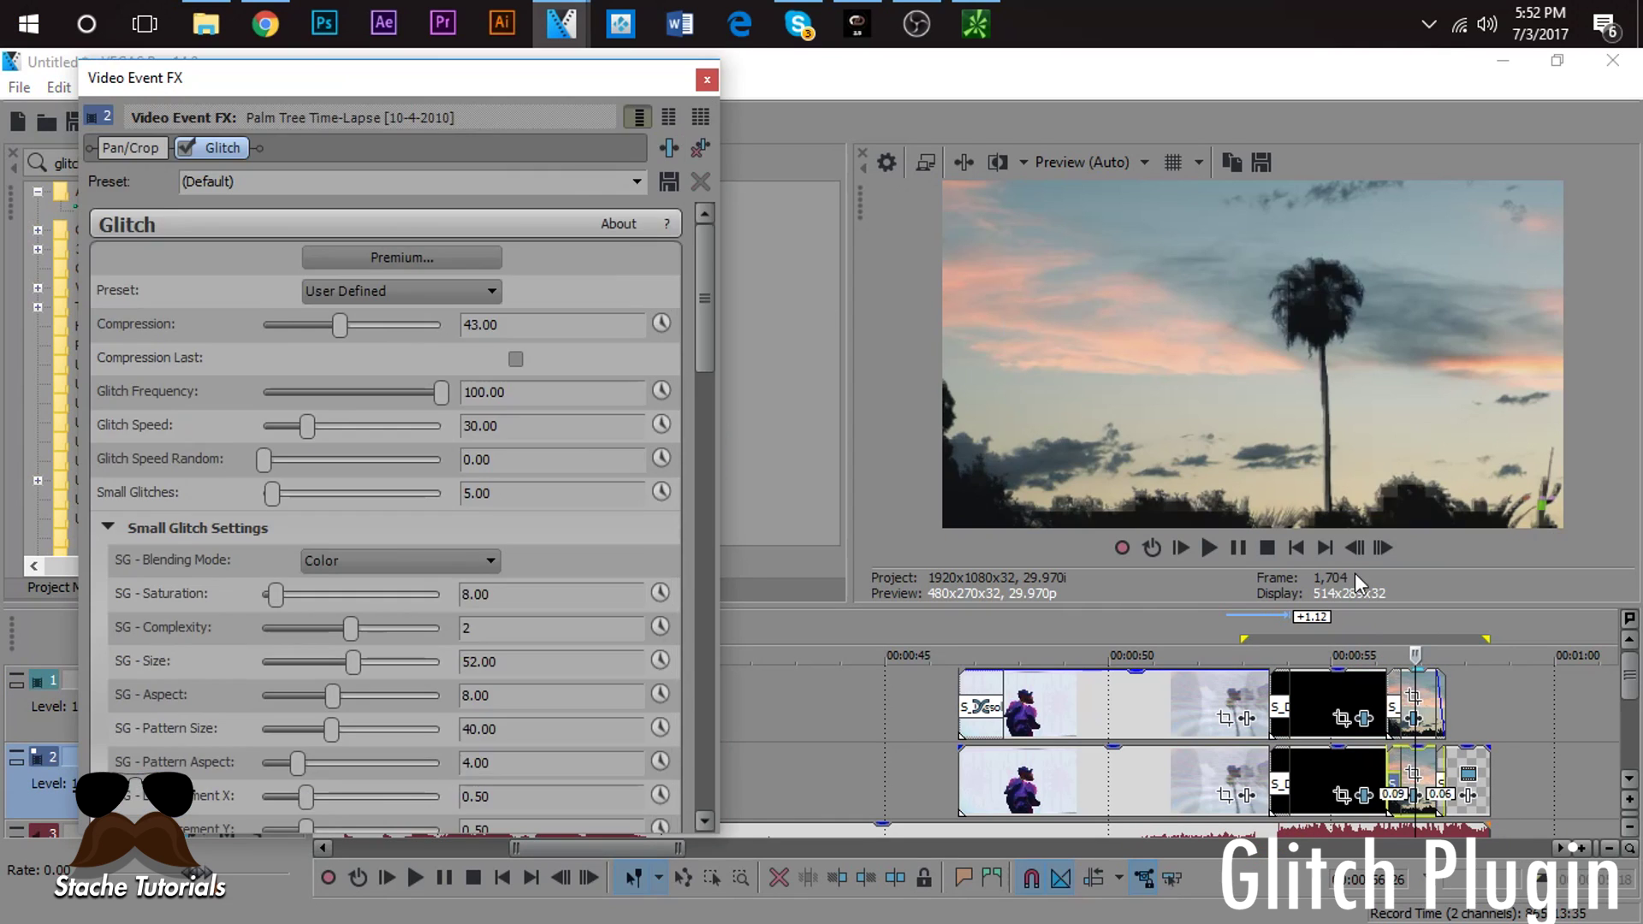
{"action": "left_click_drag", "start_coordinate": [337, 327], "coordinate": [128, 358]}
{"action": "left_click", "coordinate": [707, 79]}
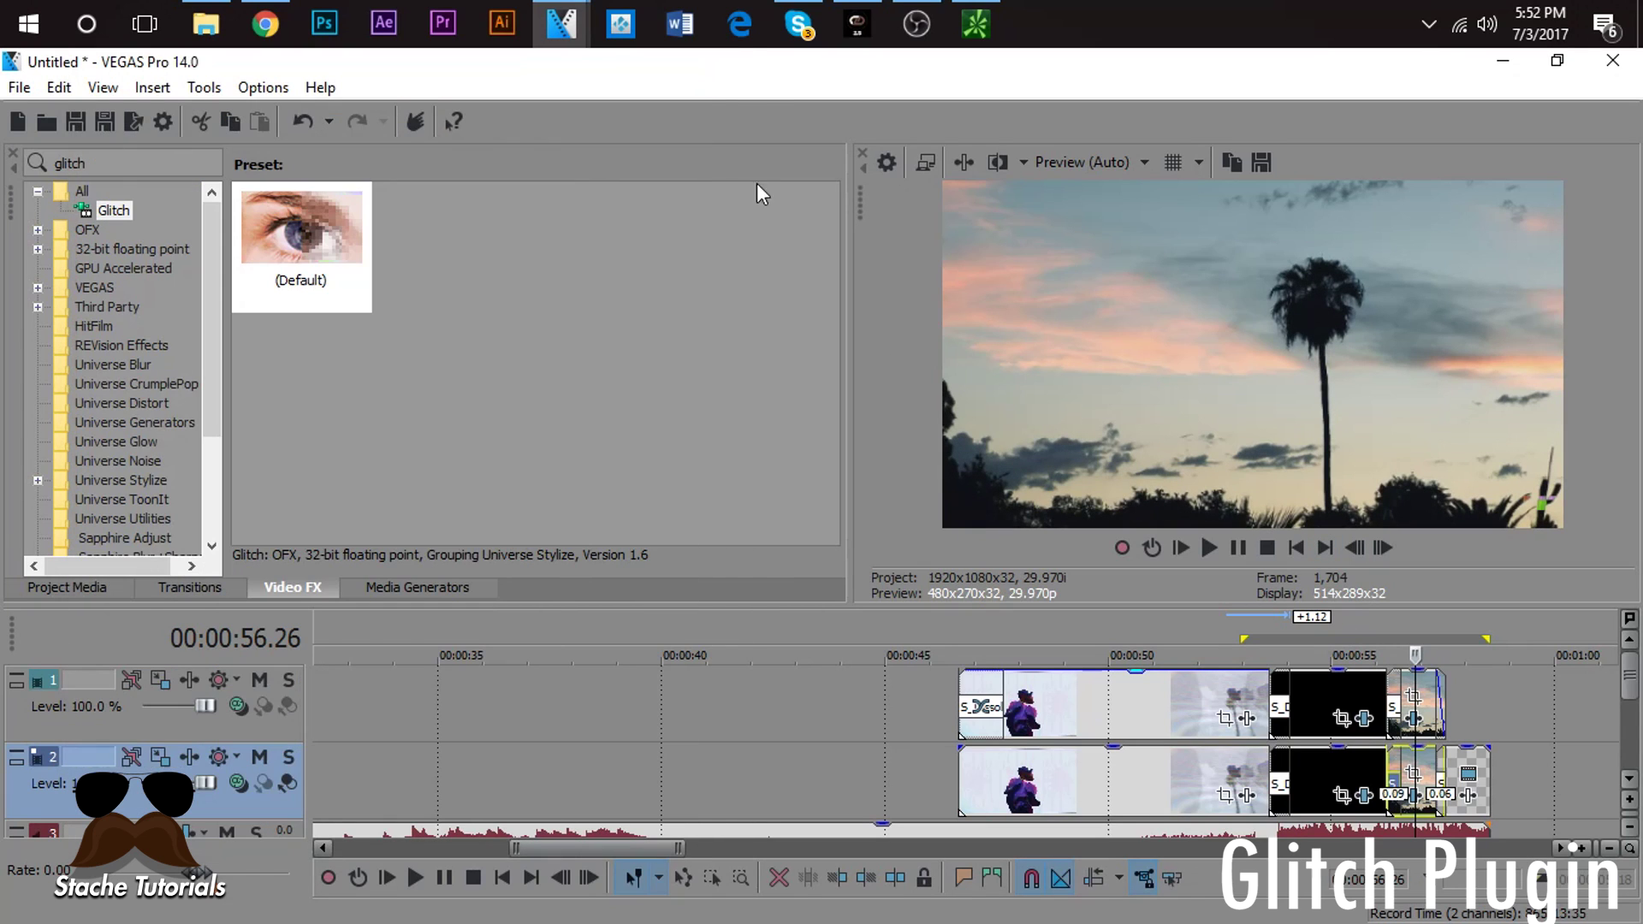
{"action": "key", "text": "space"}
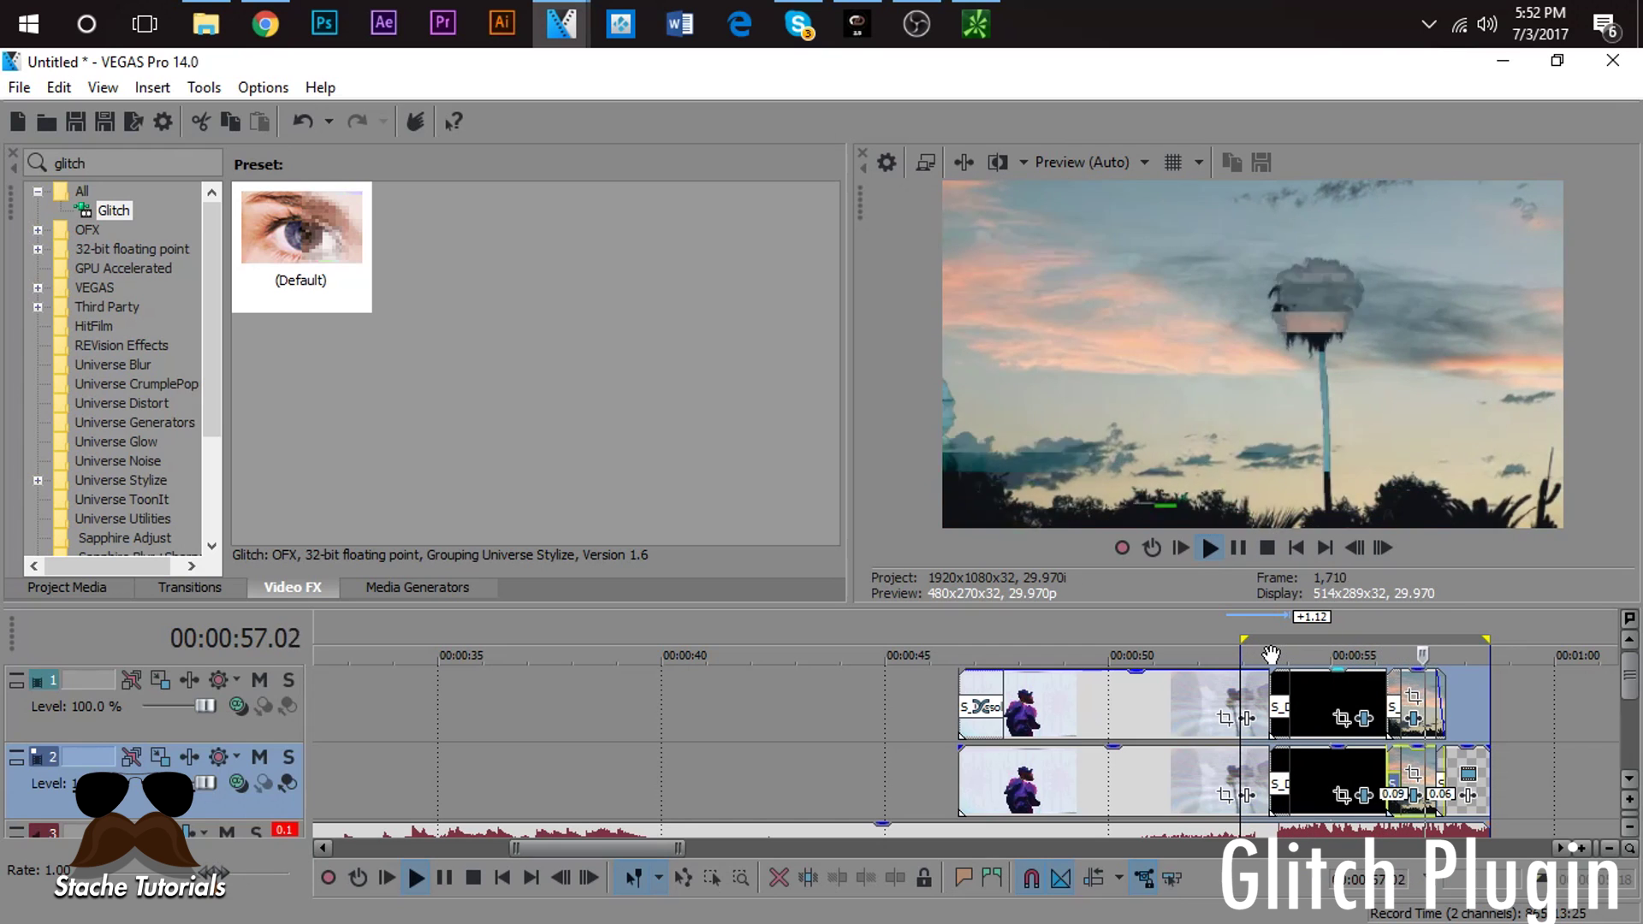
{"action": "key", "text": "space"}
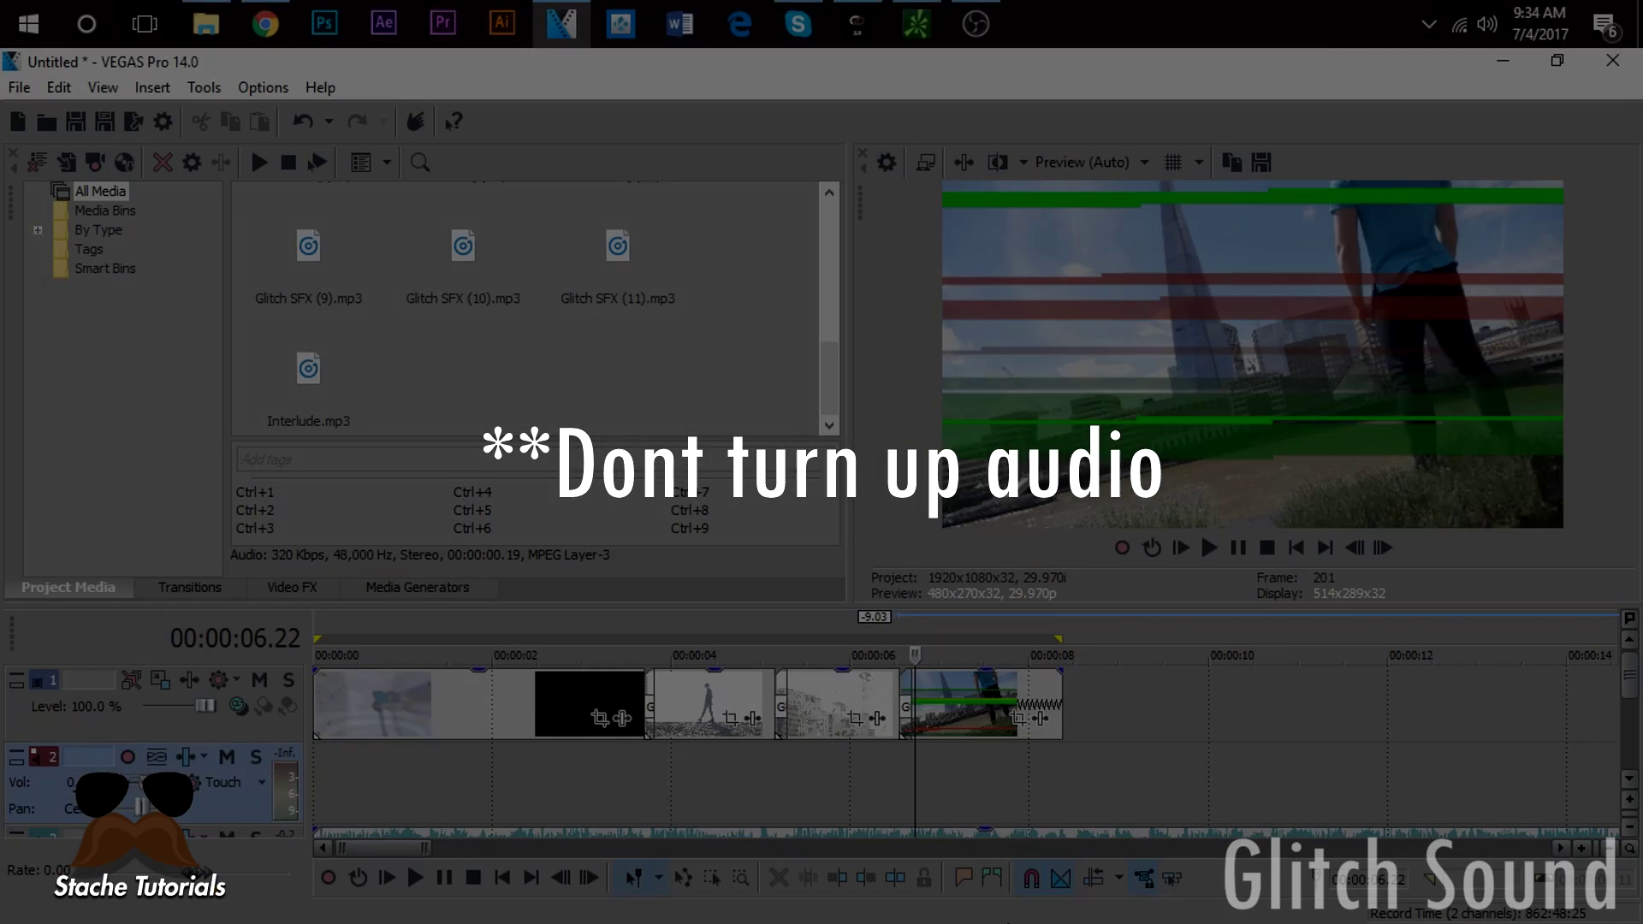
Step: Play the edit from the start of the timeline and examine the glitch effect on the last clip
{"action": "scroll", "coordinate": [932, 779], "scroll_direction": "up", "scroll_amount": 3}
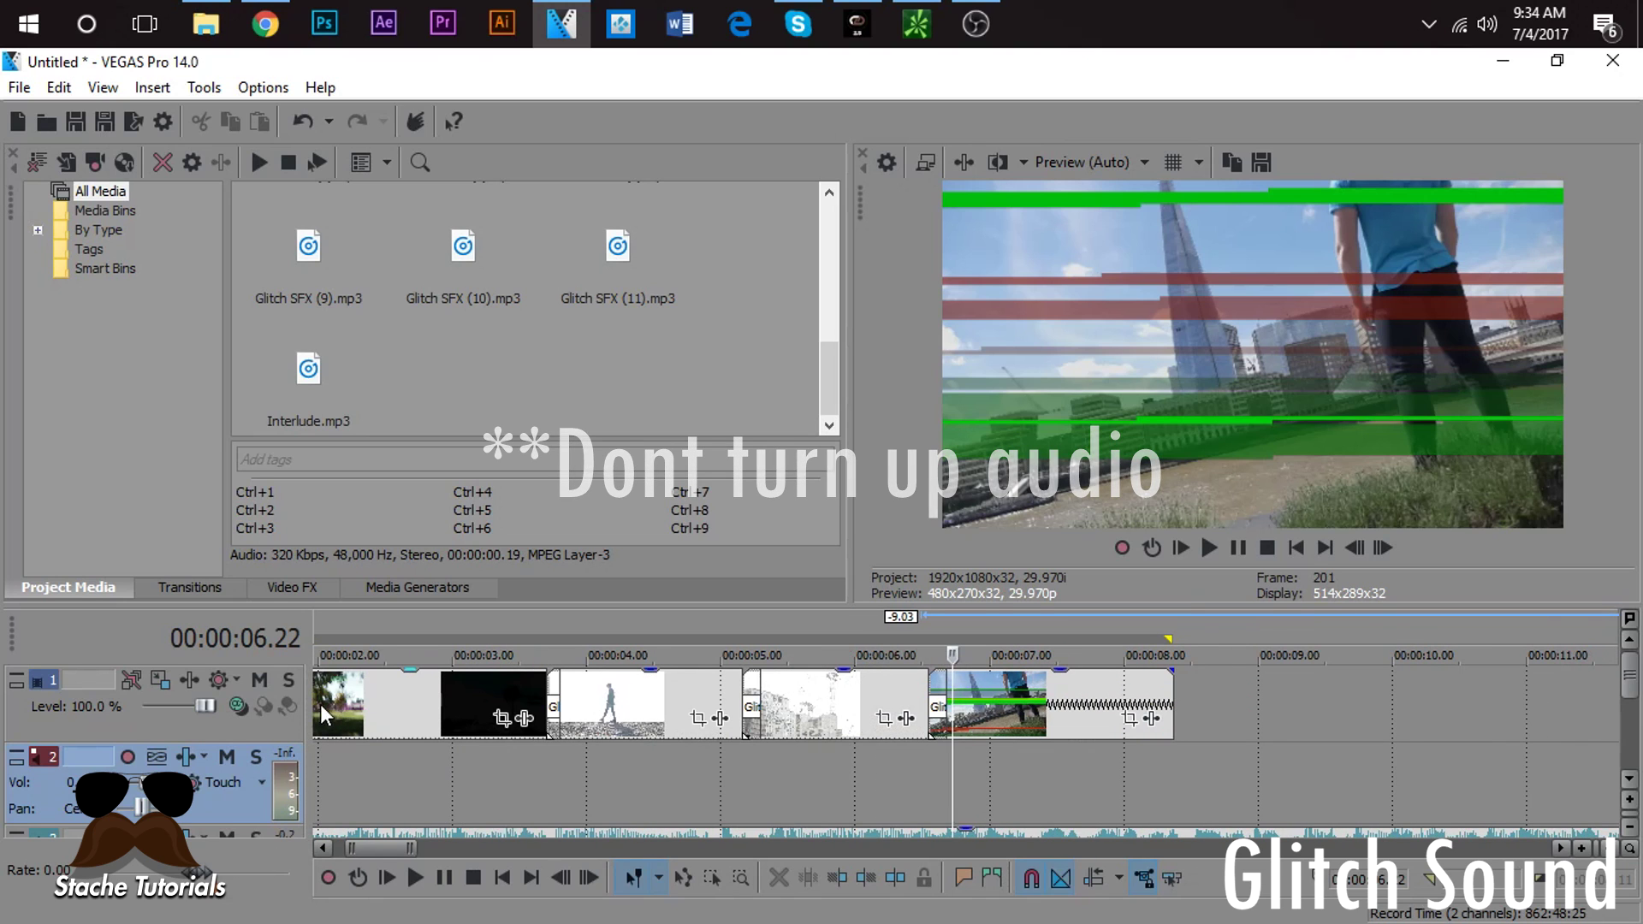
{"action": "scroll", "coordinate": [320, 705], "scroll_direction": "down", "scroll_amount": 5}
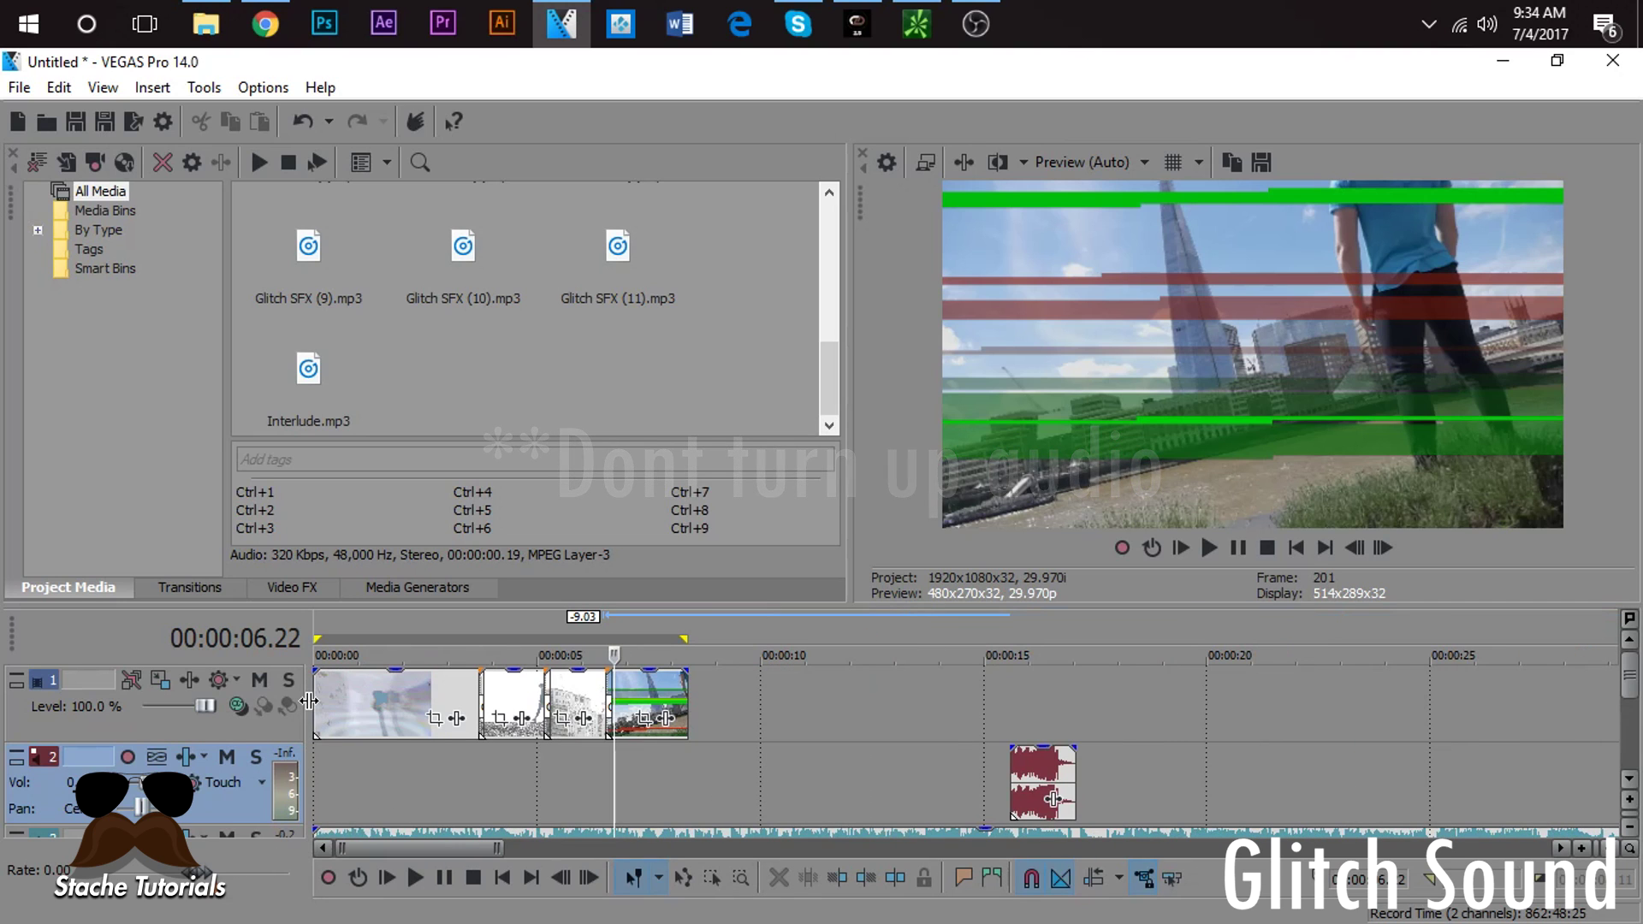
{"action": "key", "text": "Home"}
{"action": "key", "text": "space"}
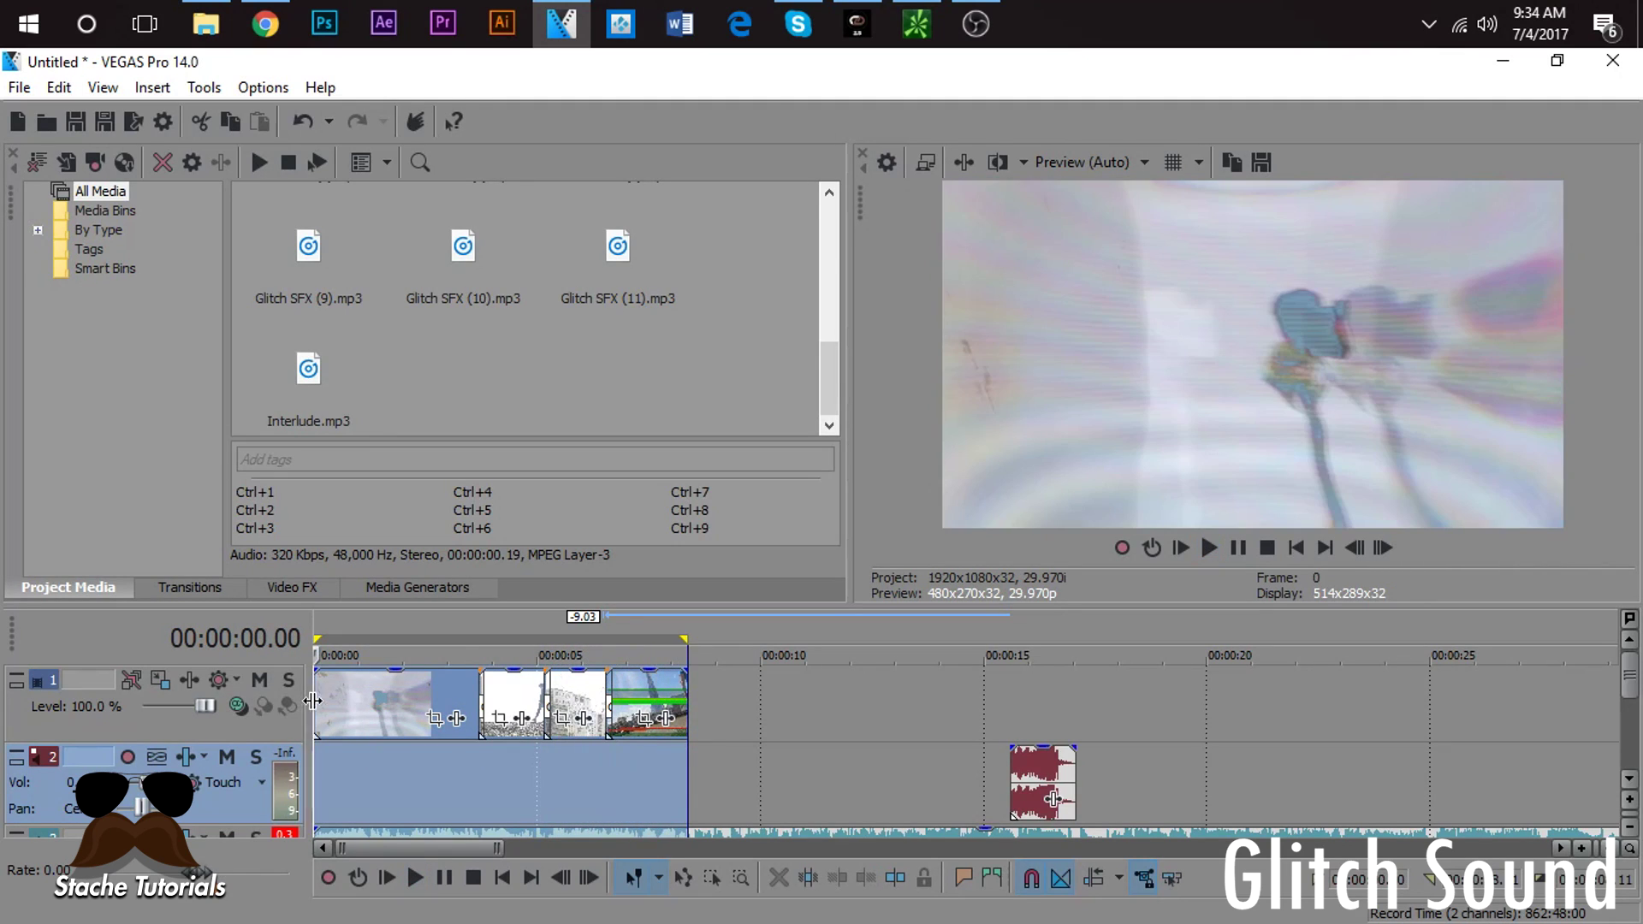
{"action": "left_click", "coordinate": [644, 702]}
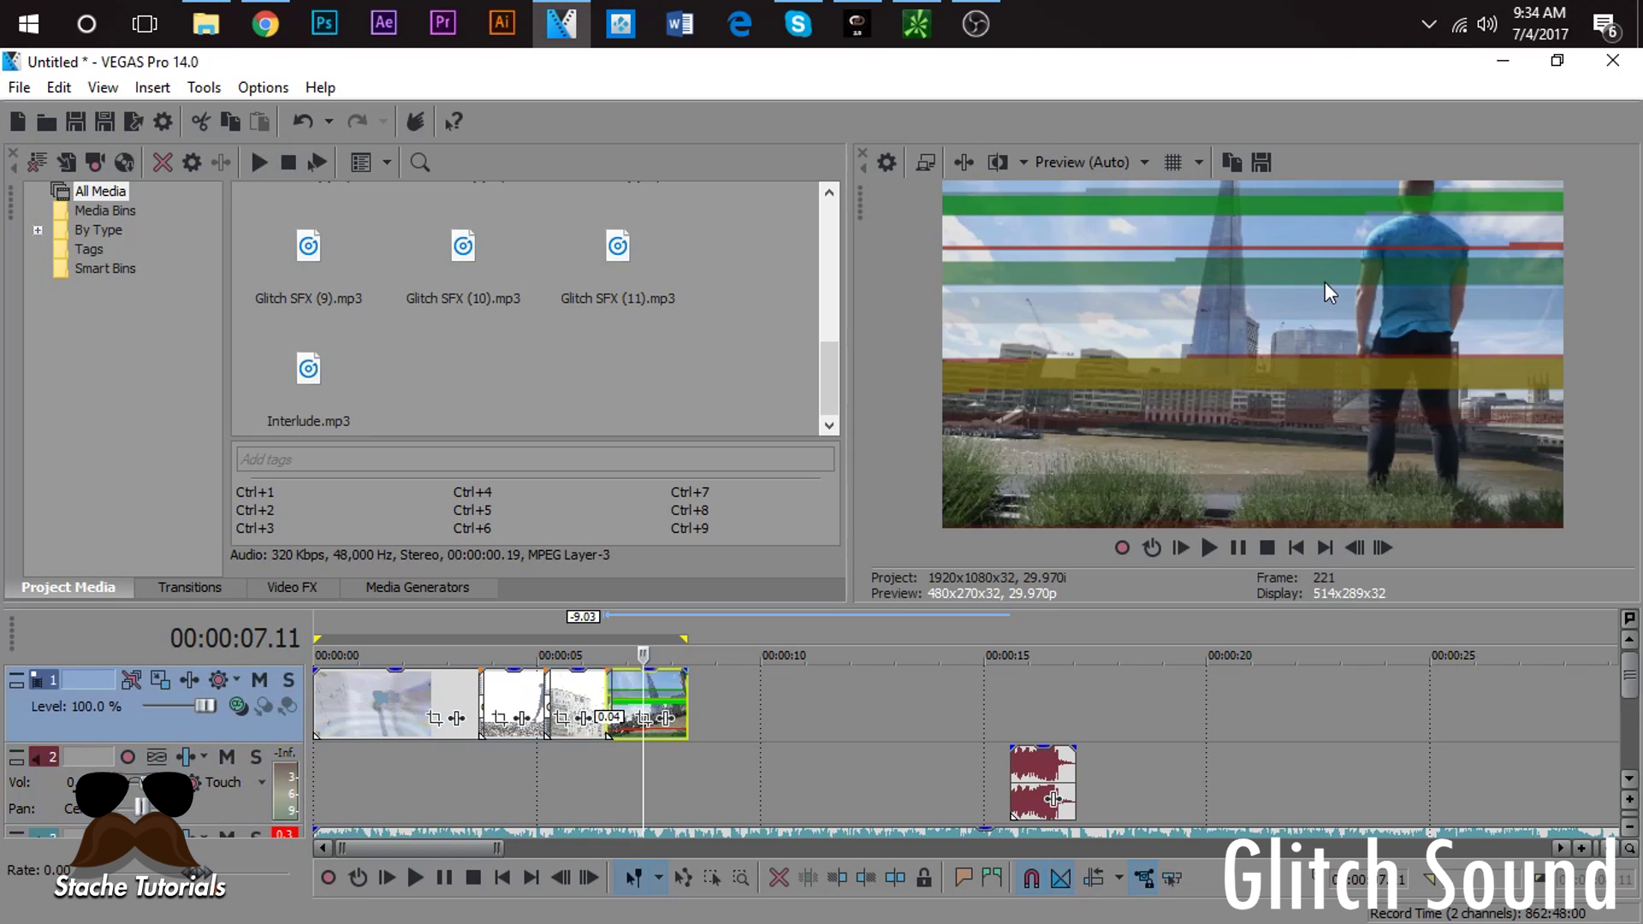
{"action": "scroll", "coordinate": [775, 620], "scroll_direction": "up", "scroll_amount": 1}
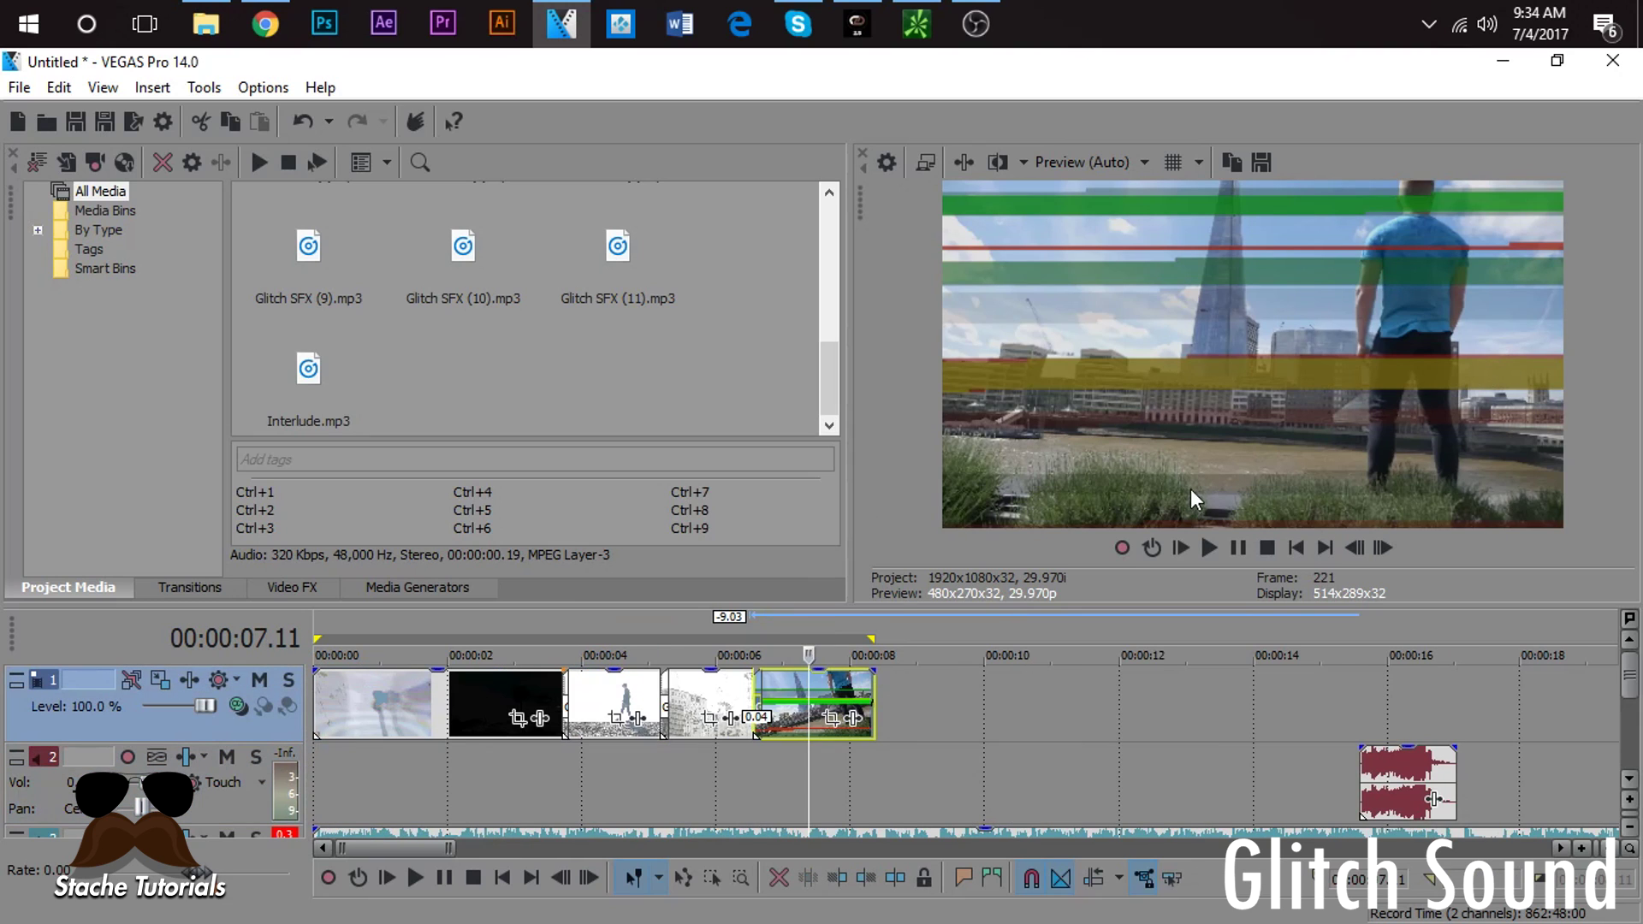
{"action": "scroll", "coordinate": [796, 676], "scroll_direction": "down", "scroll_amount": 2}
{"action": "scroll", "coordinate": [702, 685], "scroll_direction": "up", "scroll_amount": 4}
{"action": "scroll", "coordinate": [702, 684], "scroll_direction": "up", "scroll_amount": 2}
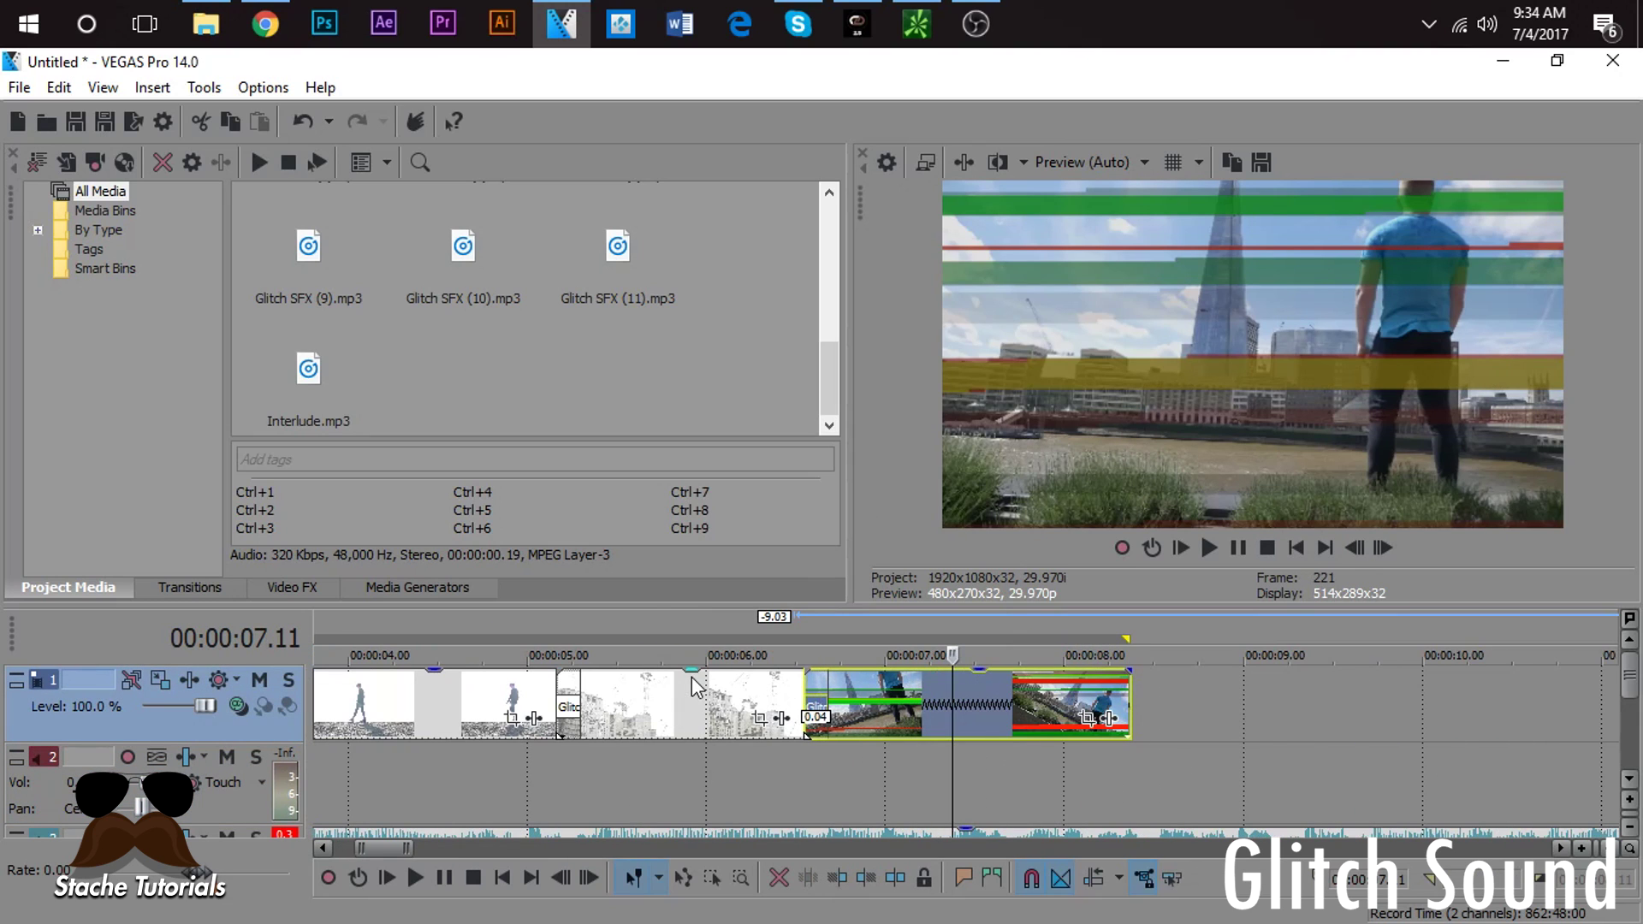
Step: Examine the Glitch Transition between the second and third clips and view its preset in the transitions library
{"action": "left_click", "coordinate": [571, 697]}
{"action": "scroll", "coordinate": [576, 700], "scroll_direction": "up", "scroll_amount": 1}
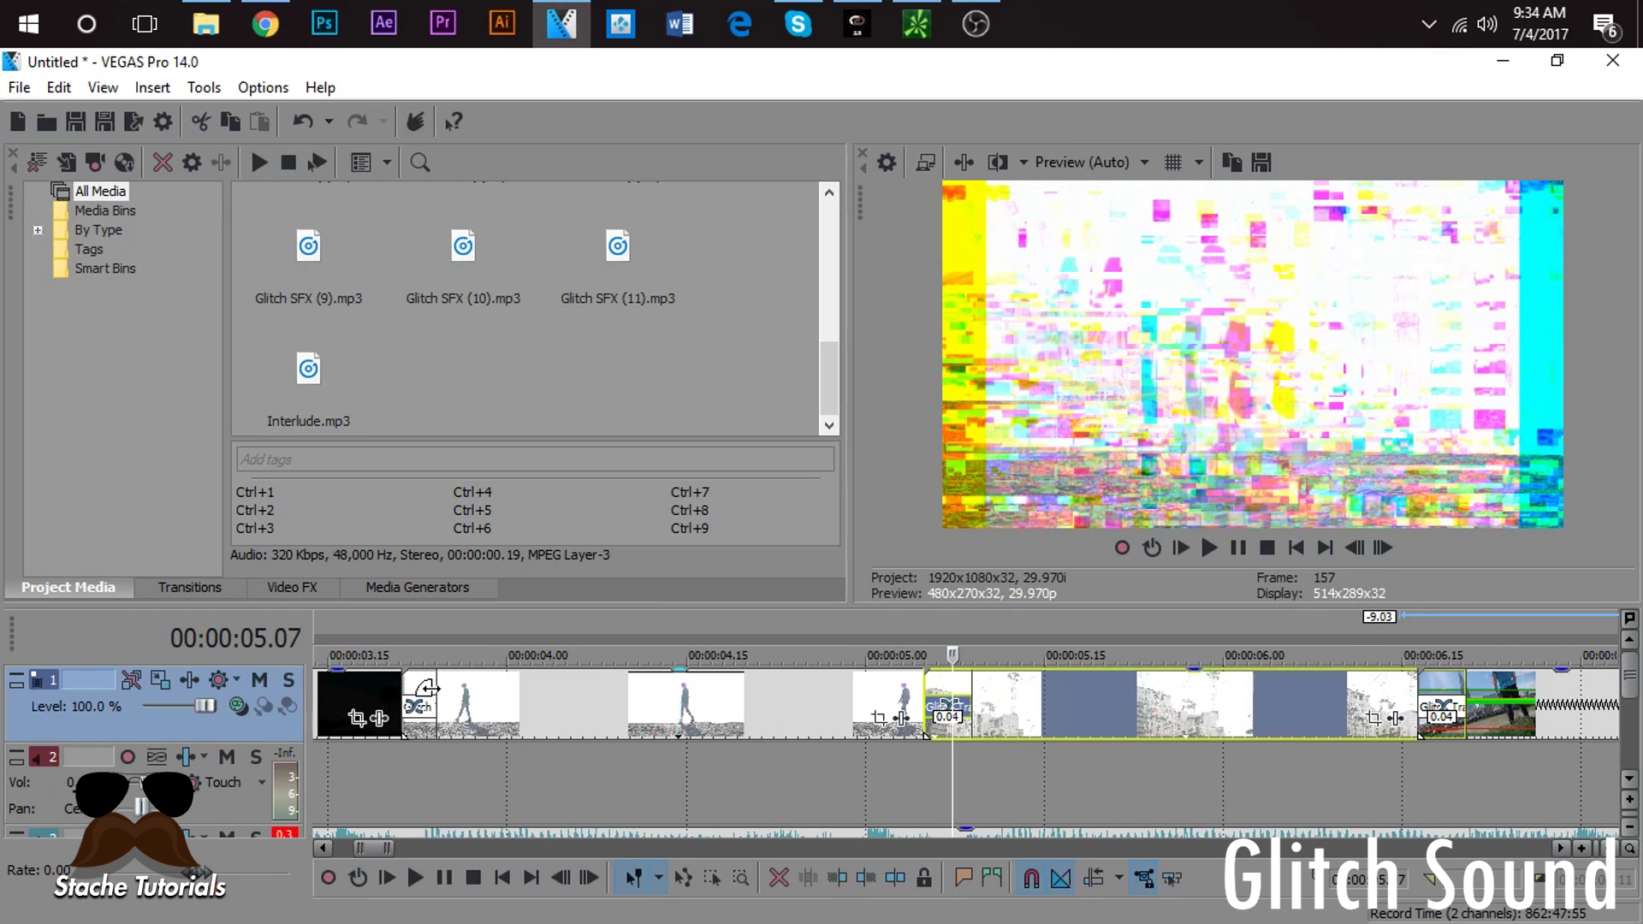
{"action": "left_click", "coordinate": [180, 588]}
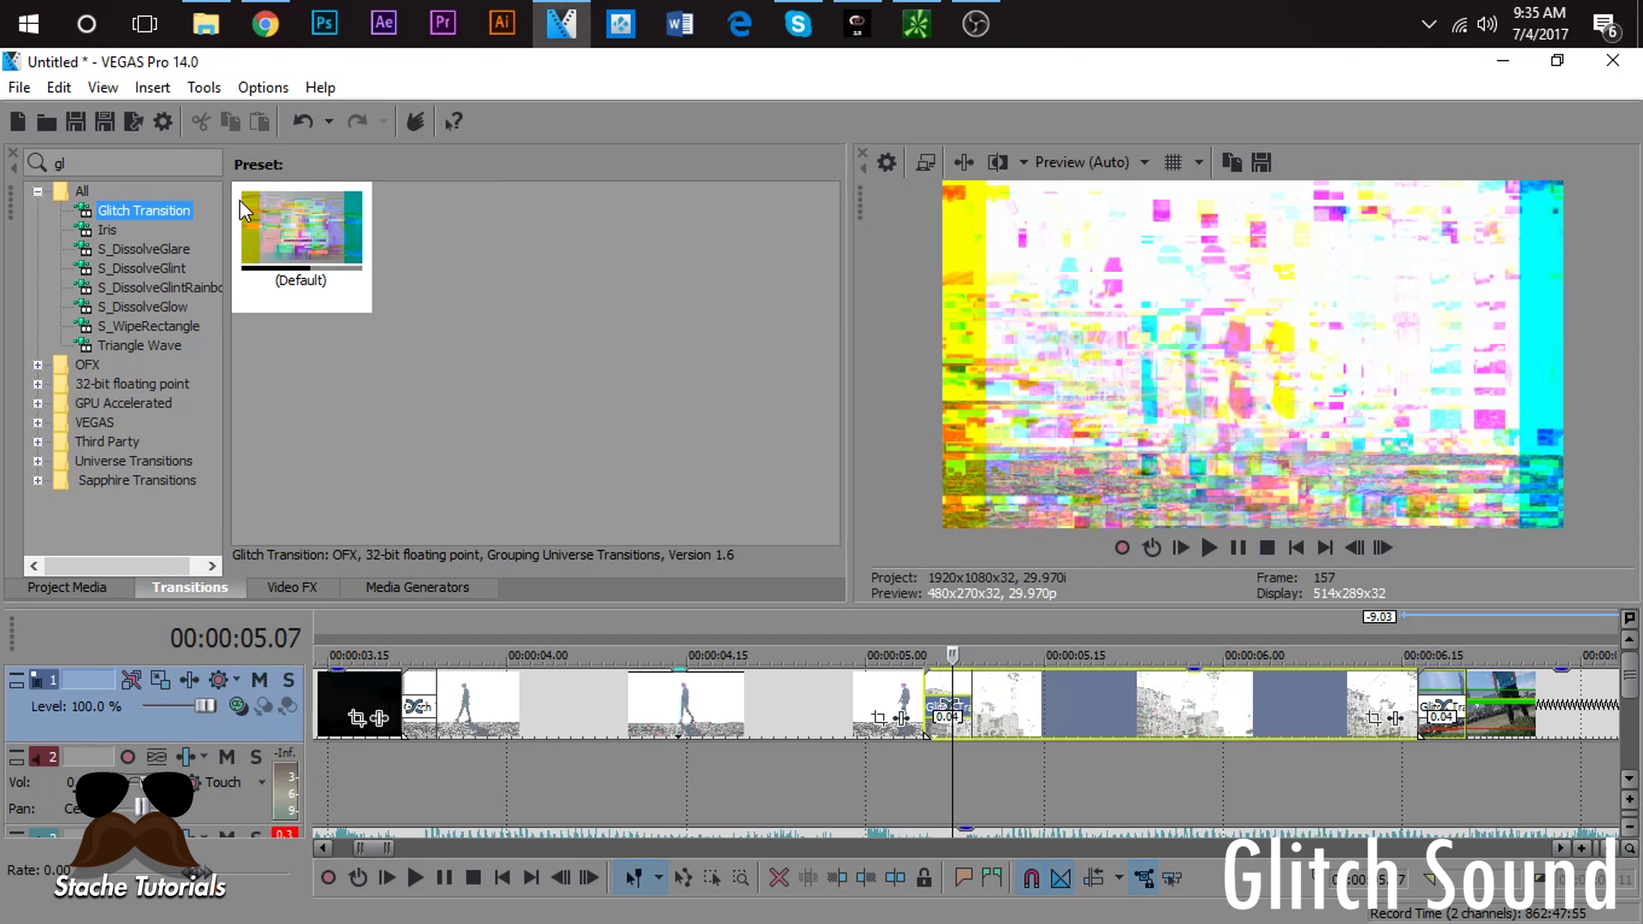
{"action": "scroll", "coordinate": [861, 736], "scroll_direction": "down", "scroll_amount": 6}
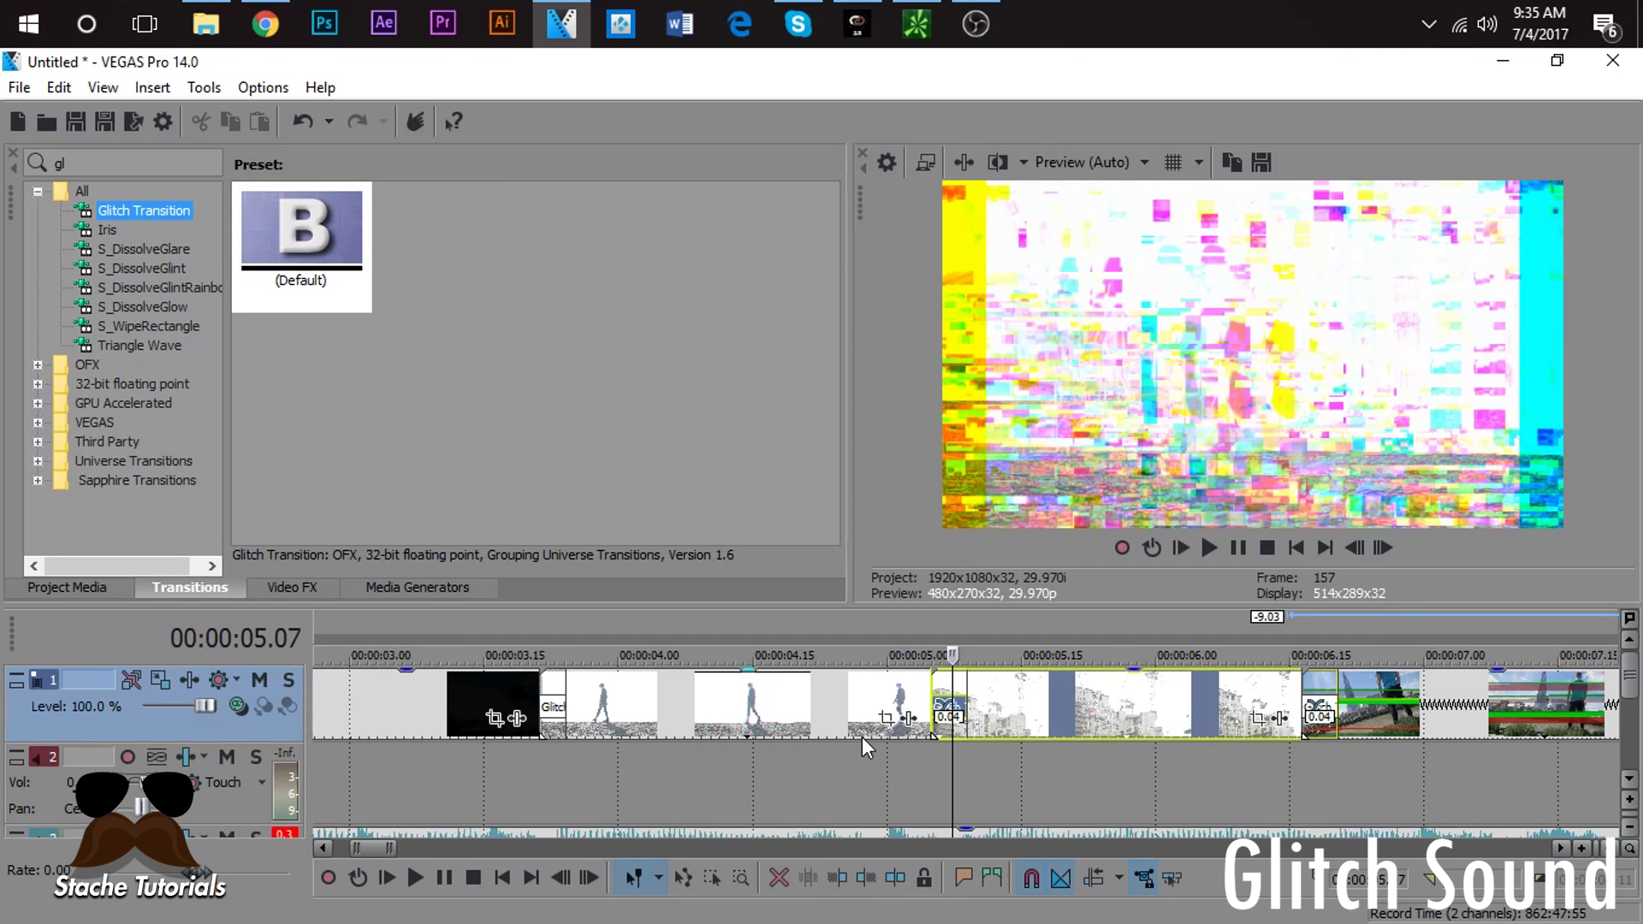
{"action": "scroll", "coordinate": [544, 718], "scroll_direction": "up", "scroll_amount": 2}
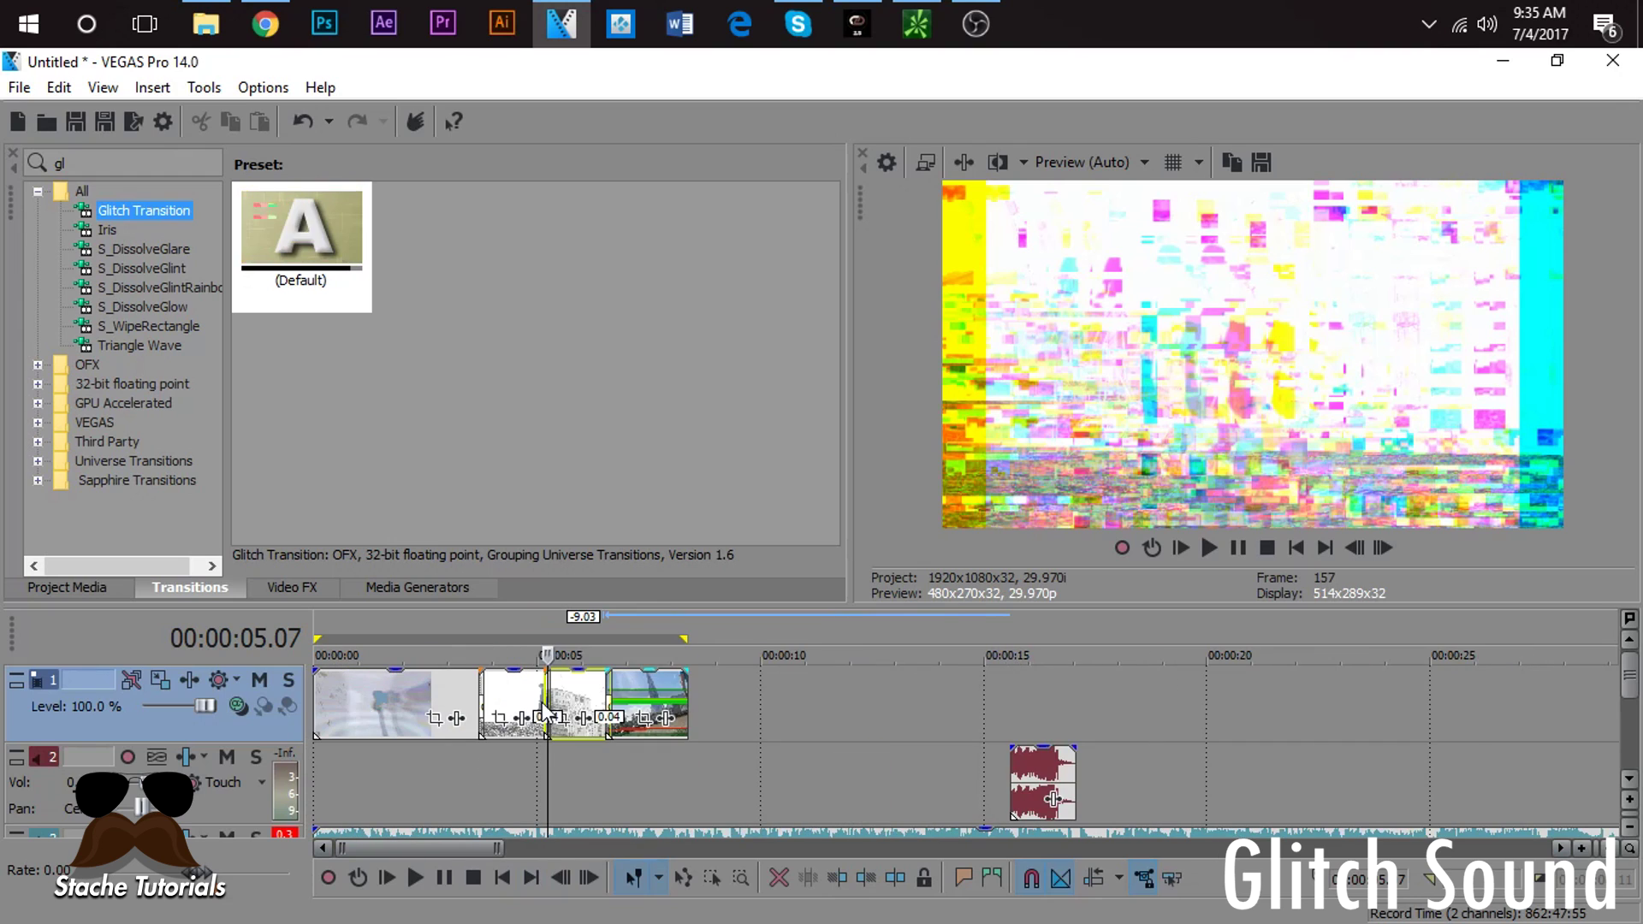
Step: Delete the audio clip near 16 seconds on track 2 and place the playhead at 00:00:03.21
{"action": "left_click", "coordinate": [1040, 763]}
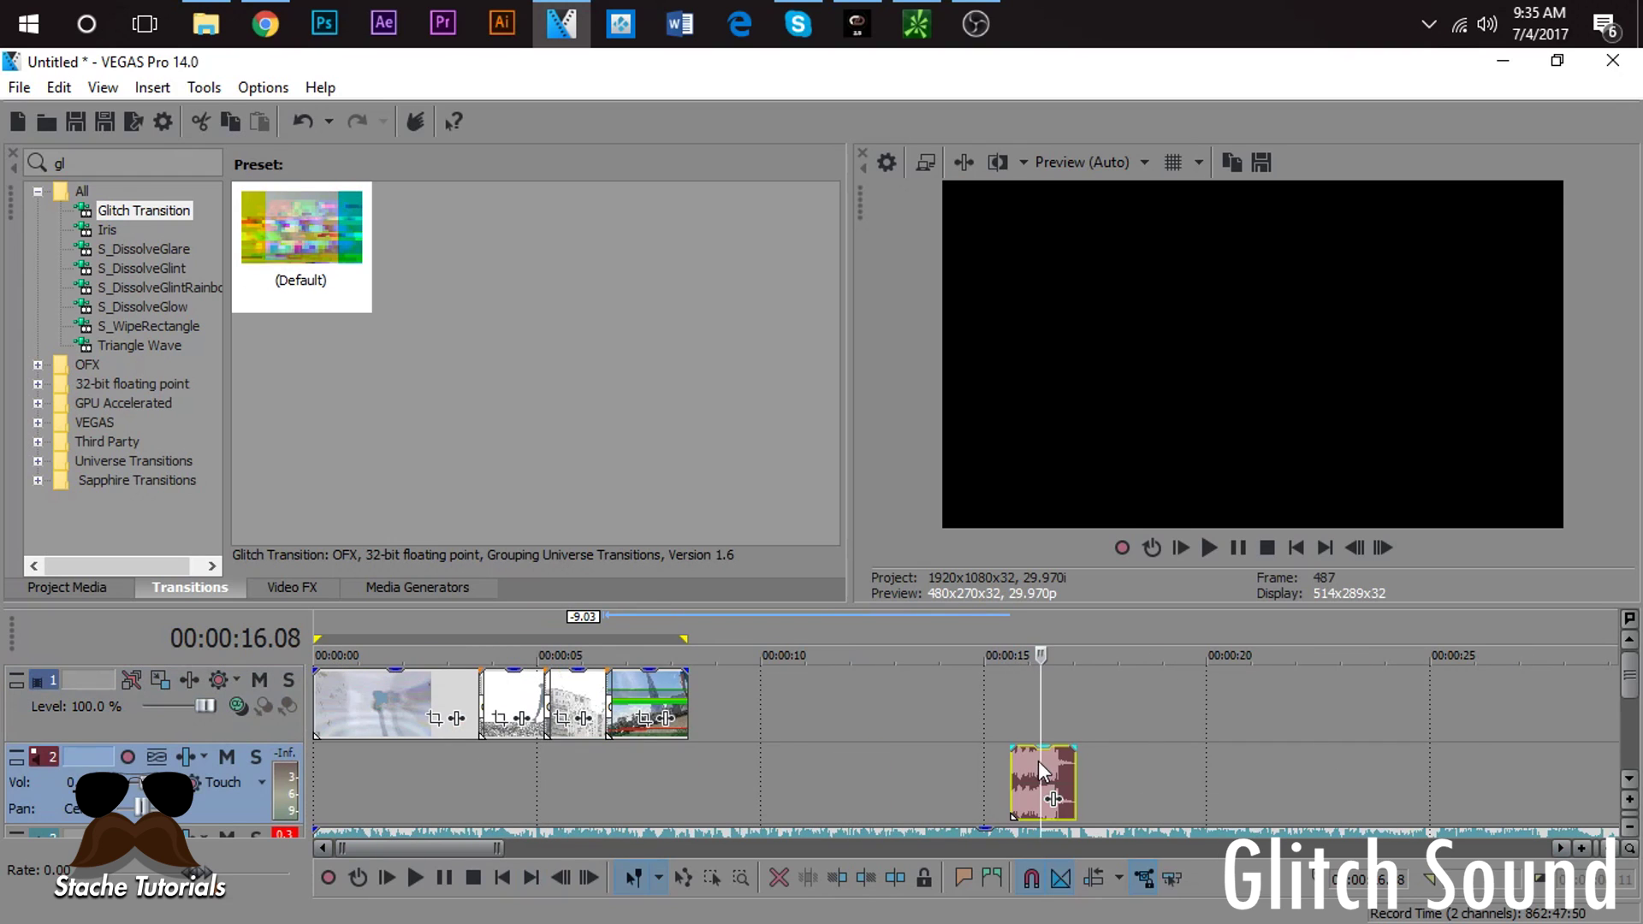
{"action": "key", "text": "Delete"}
{"action": "left_click", "coordinate": [466, 788]}
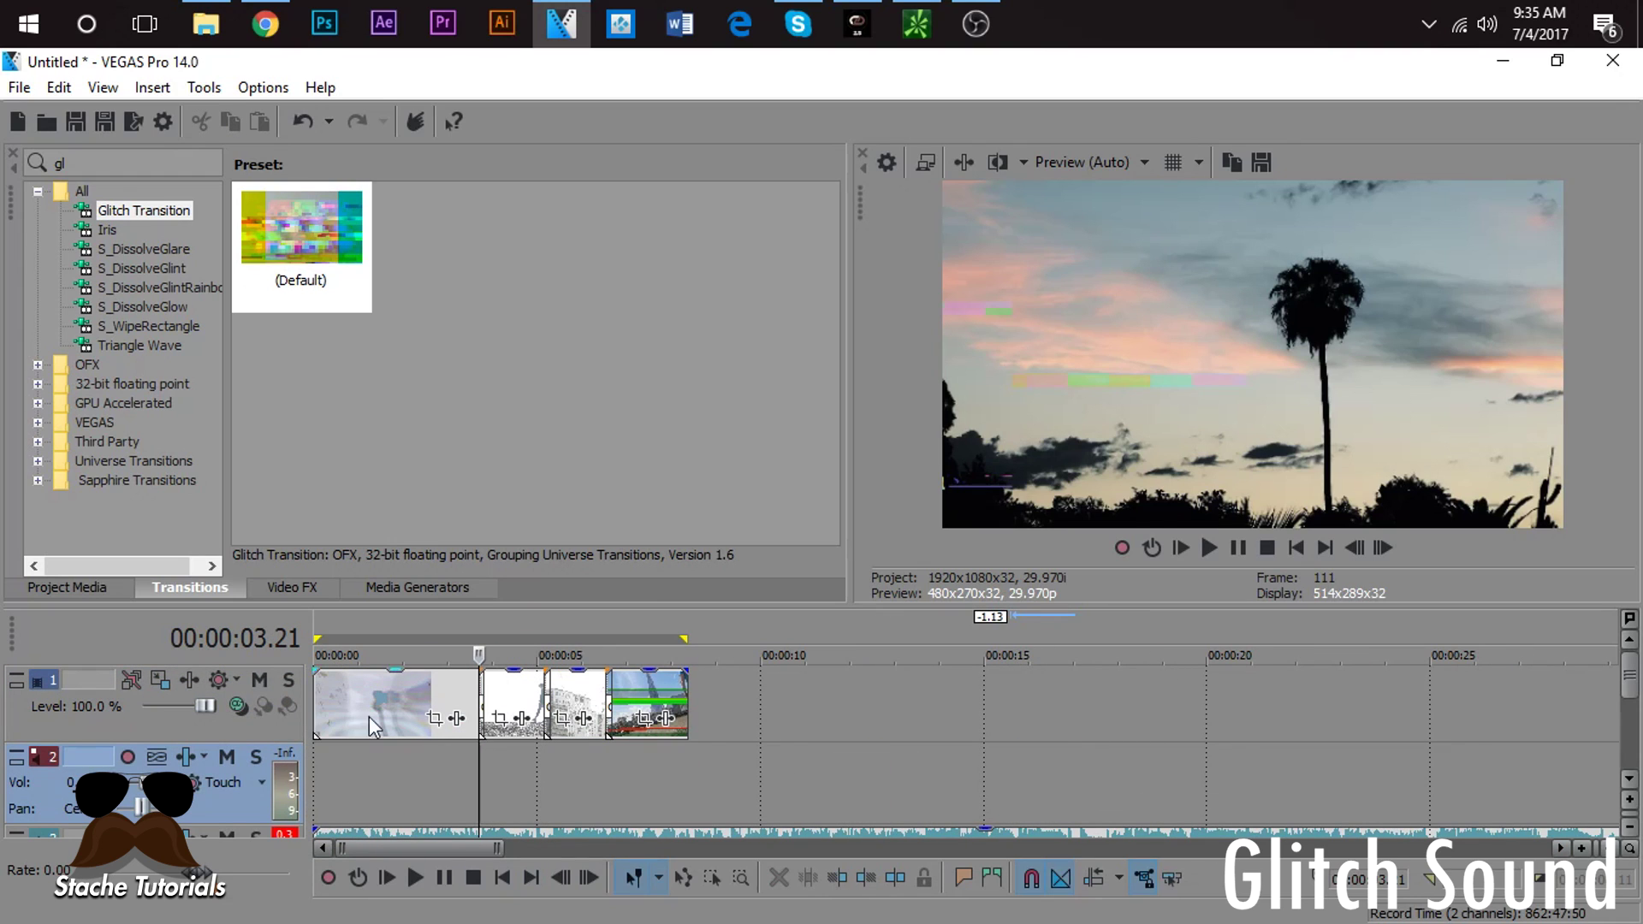
Step: Examine the project media and the glitch sound files in the Glitch Sound FX folder, without importing anything
{"action": "scroll", "coordinate": [599, 781], "scroll_direction": "up", "scroll_amount": 3}
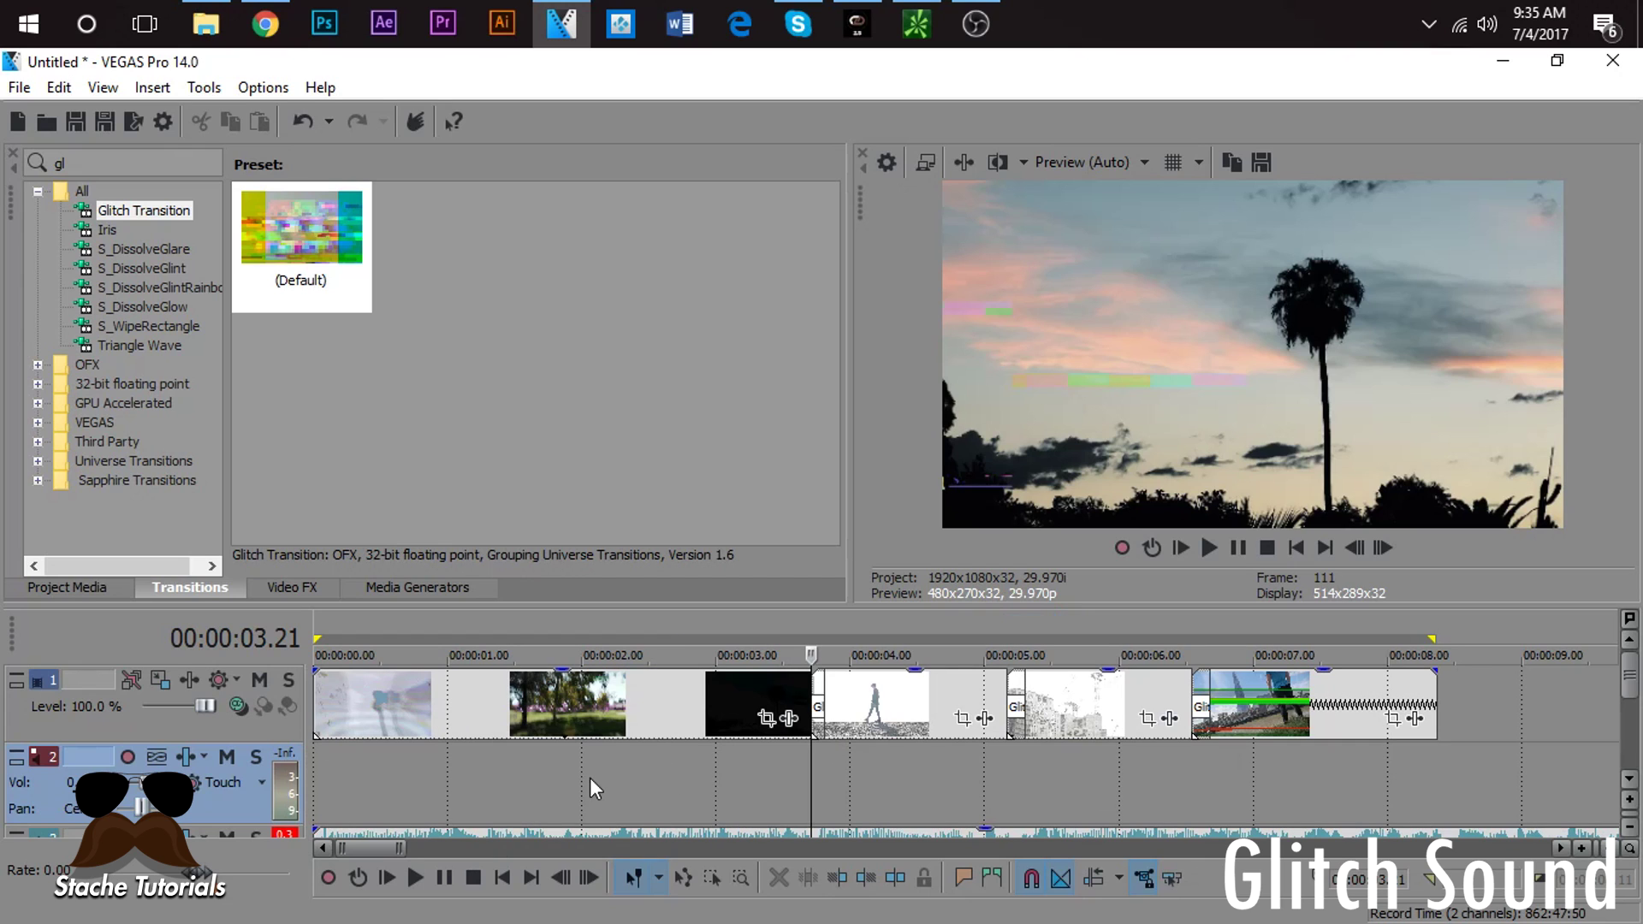
{"action": "key", "text": "space"}
{"action": "key", "text": "space"}
{"action": "left_click", "coordinate": [115, 587]}
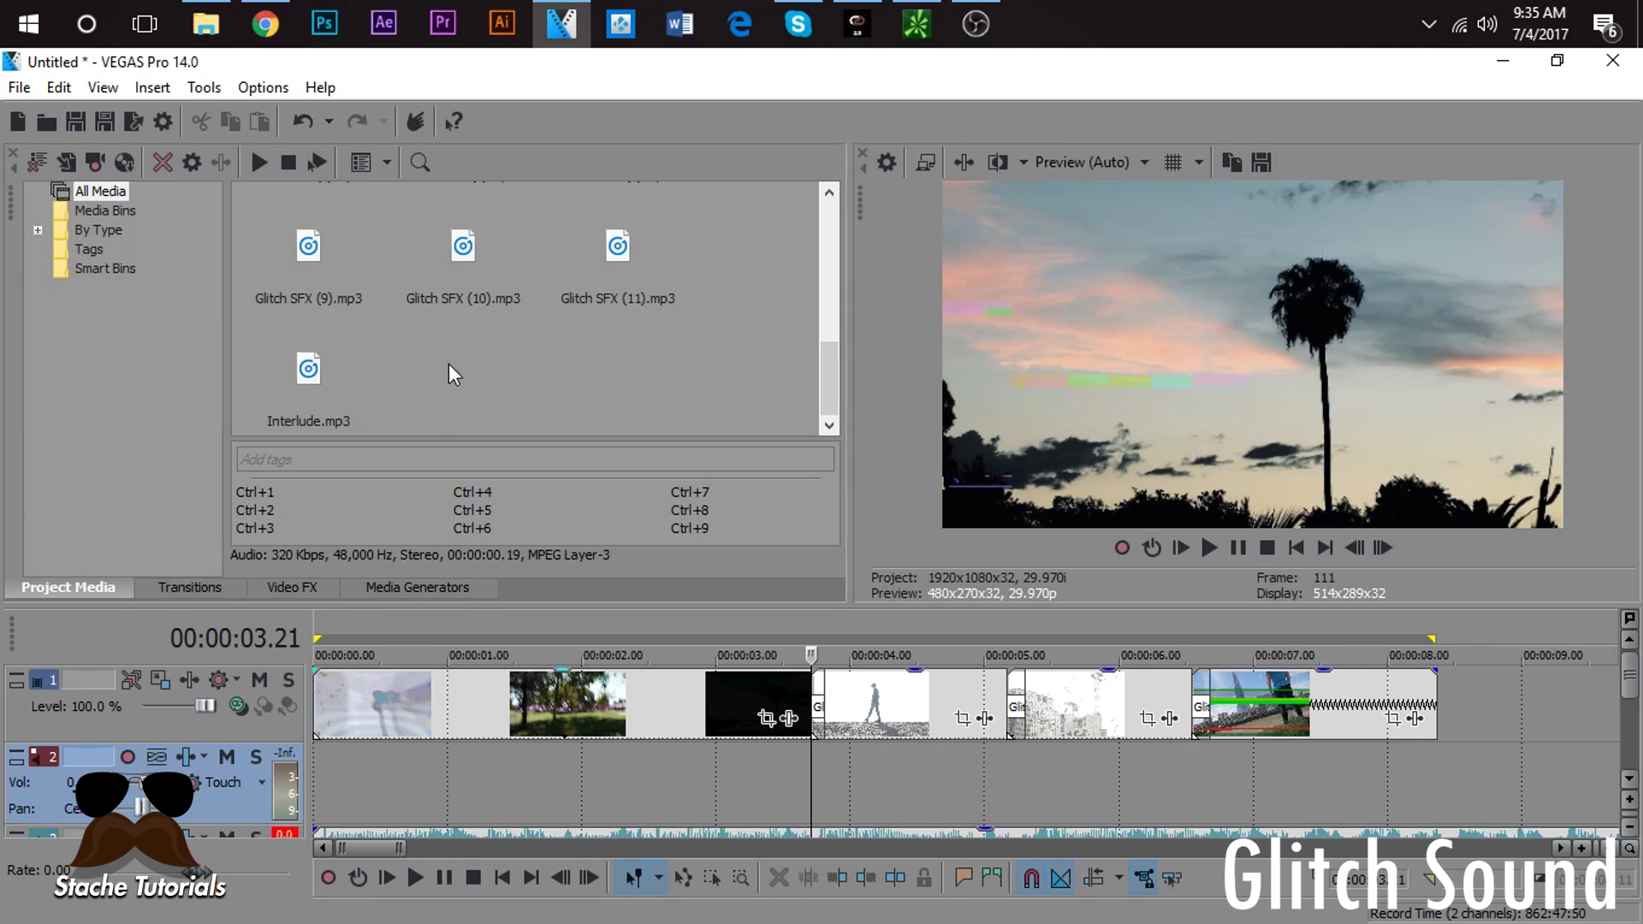
{"action": "left_click", "coordinate": [65, 161]}
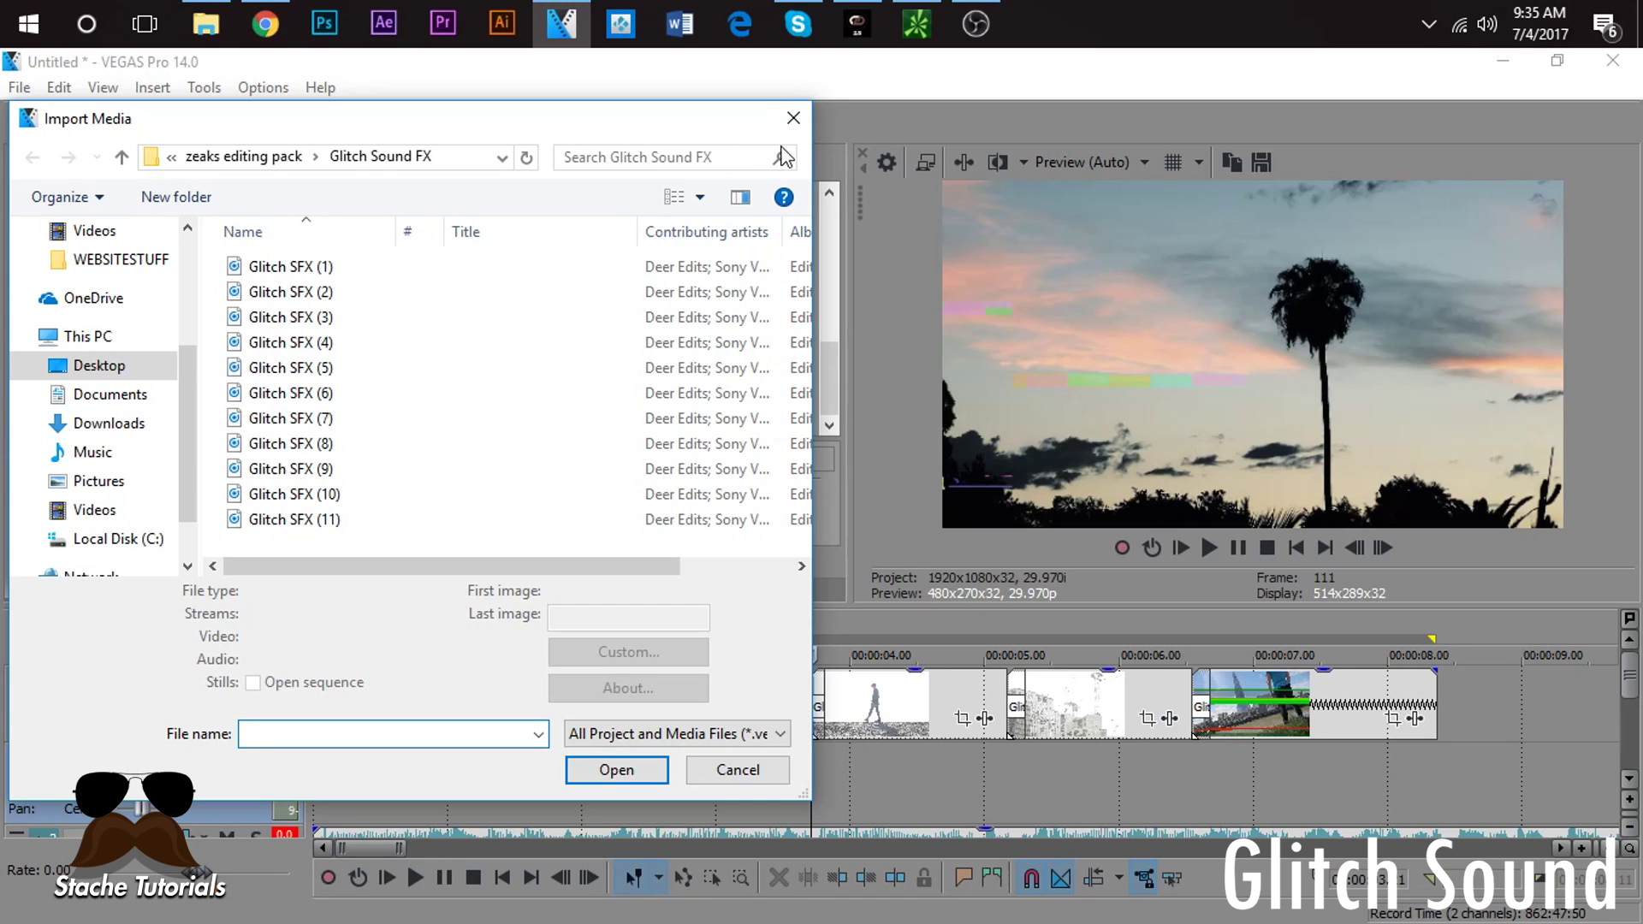
{"action": "left_click", "coordinate": [794, 117]}
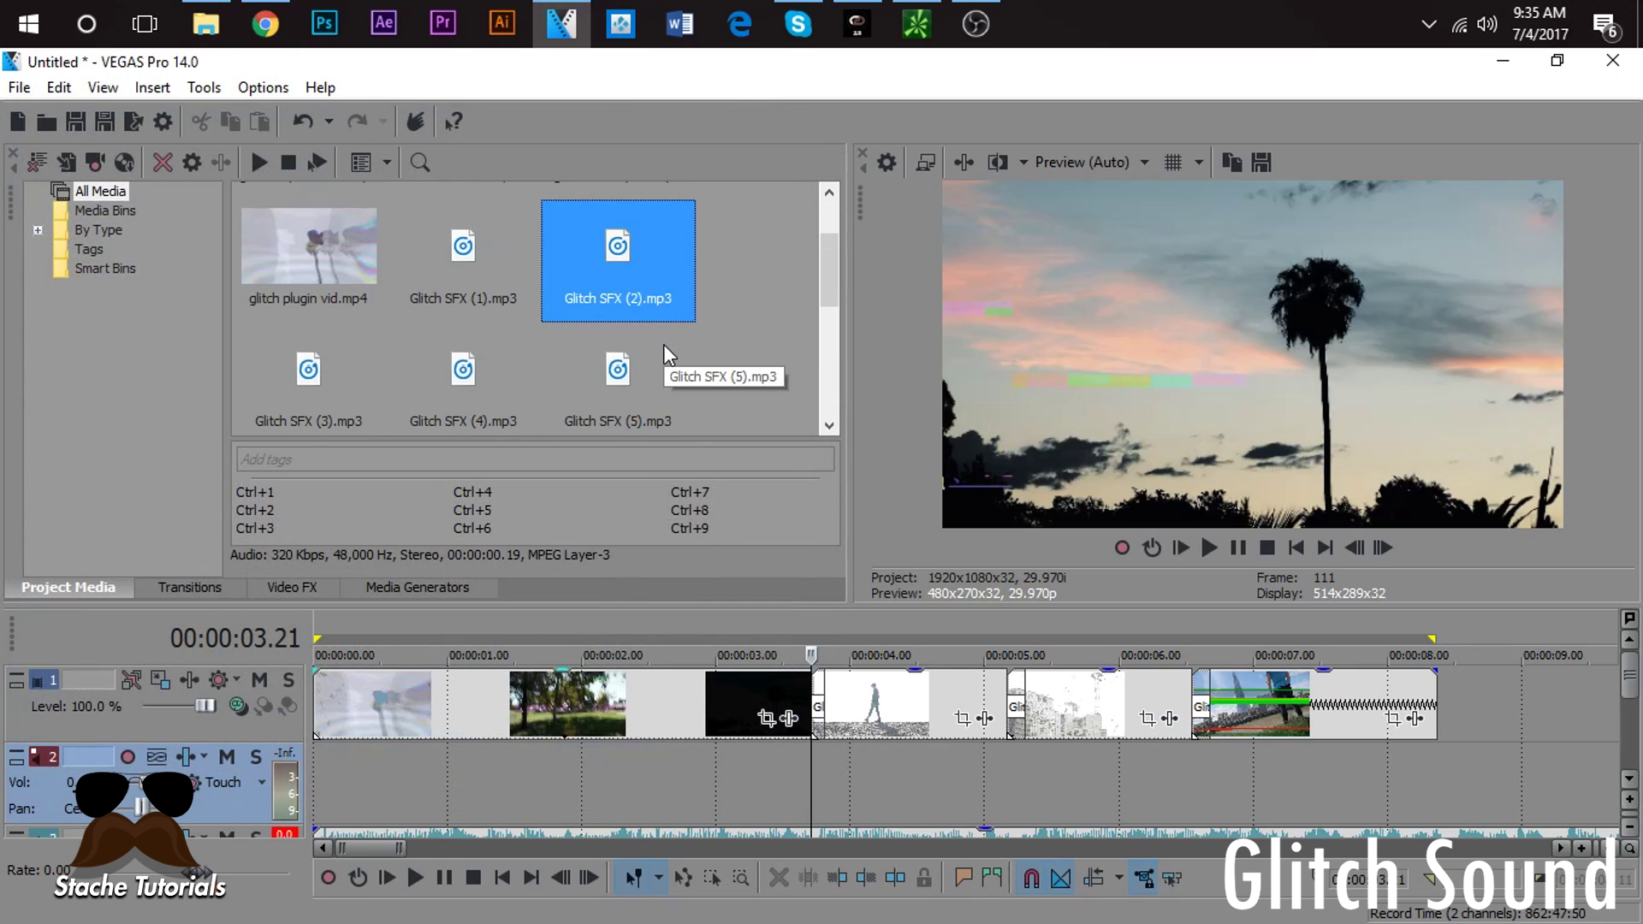
Step: Place Glitch SFX (2).mp3 on track 2 after the last video clip, near 9 seconds, and audition it
{"action": "scroll", "coordinate": [483, 313], "scroll_direction": "down", "scroll_amount": 3}
{"action": "scroll", "coordinate": [521, 344], "scroll_direction": "up", "scroll_amount": 5}
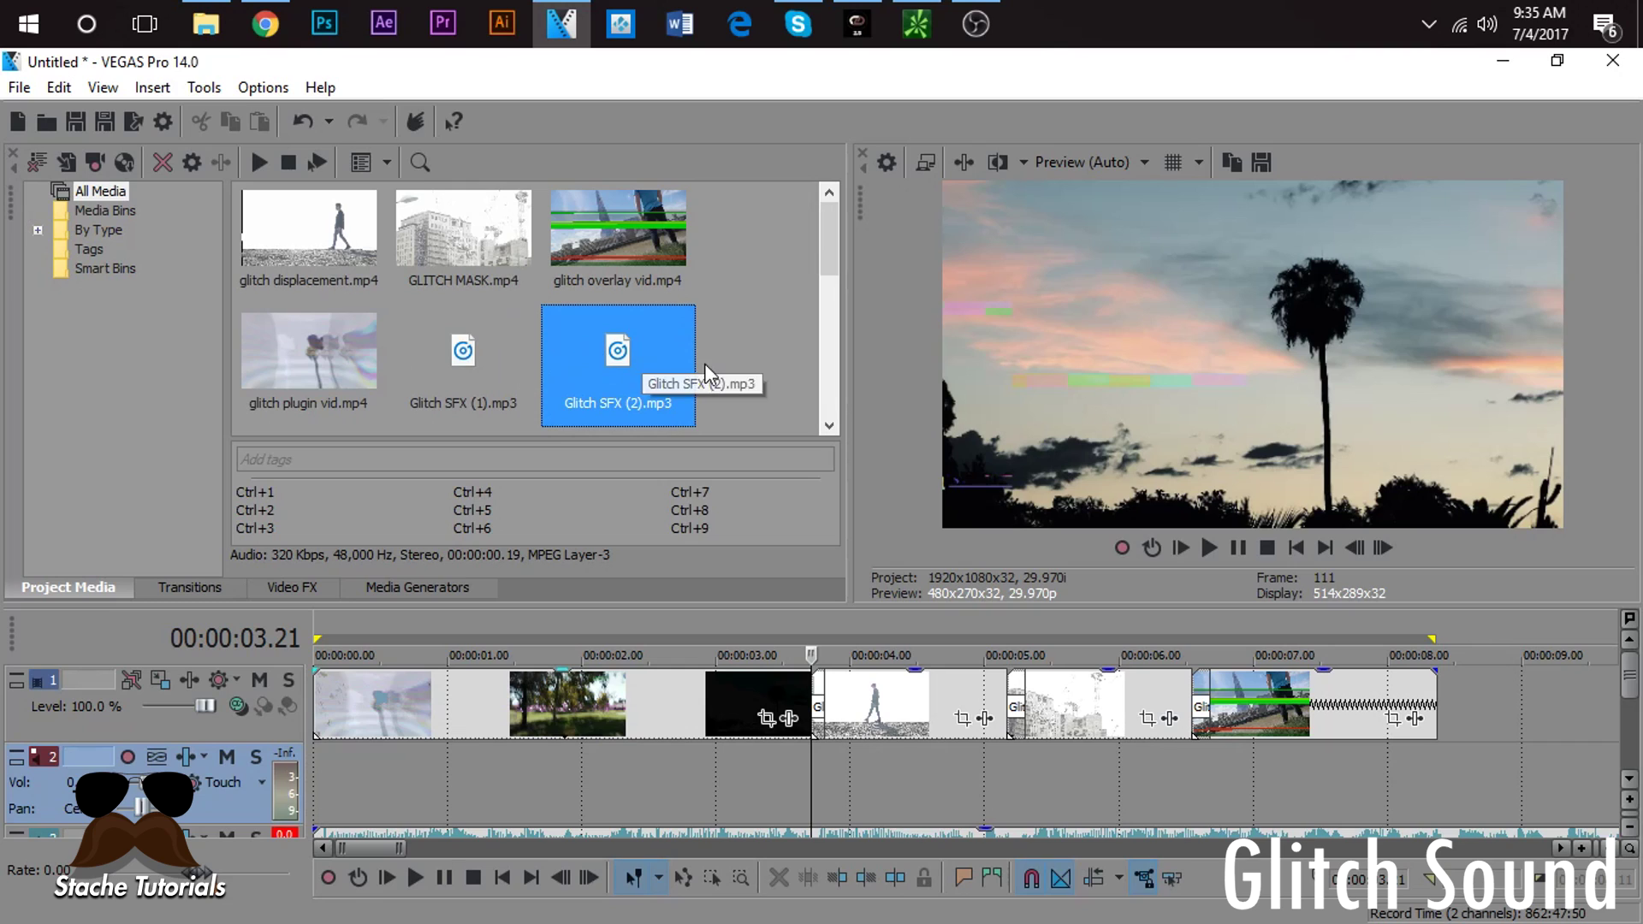
{"action": "left_click_drag", "start_coordinate": [657, 362], "coordinate": [1533, 772]}
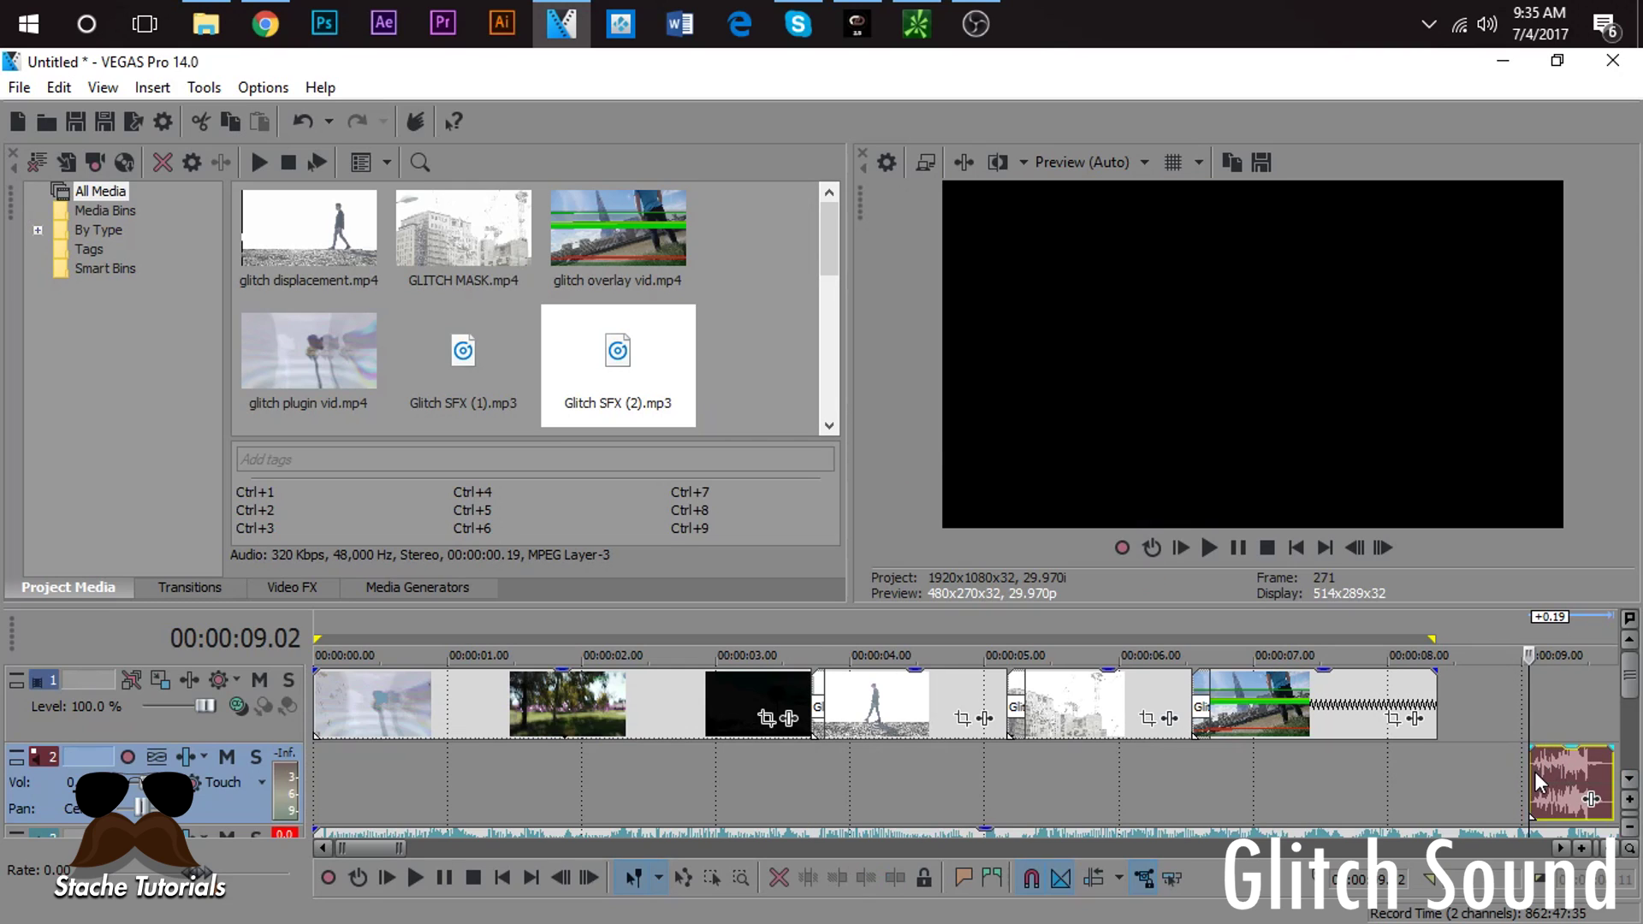
{"action": "key", "text": "space"}
{"action": "key", "text": "space"}
{"action": "key", "text": "space"}
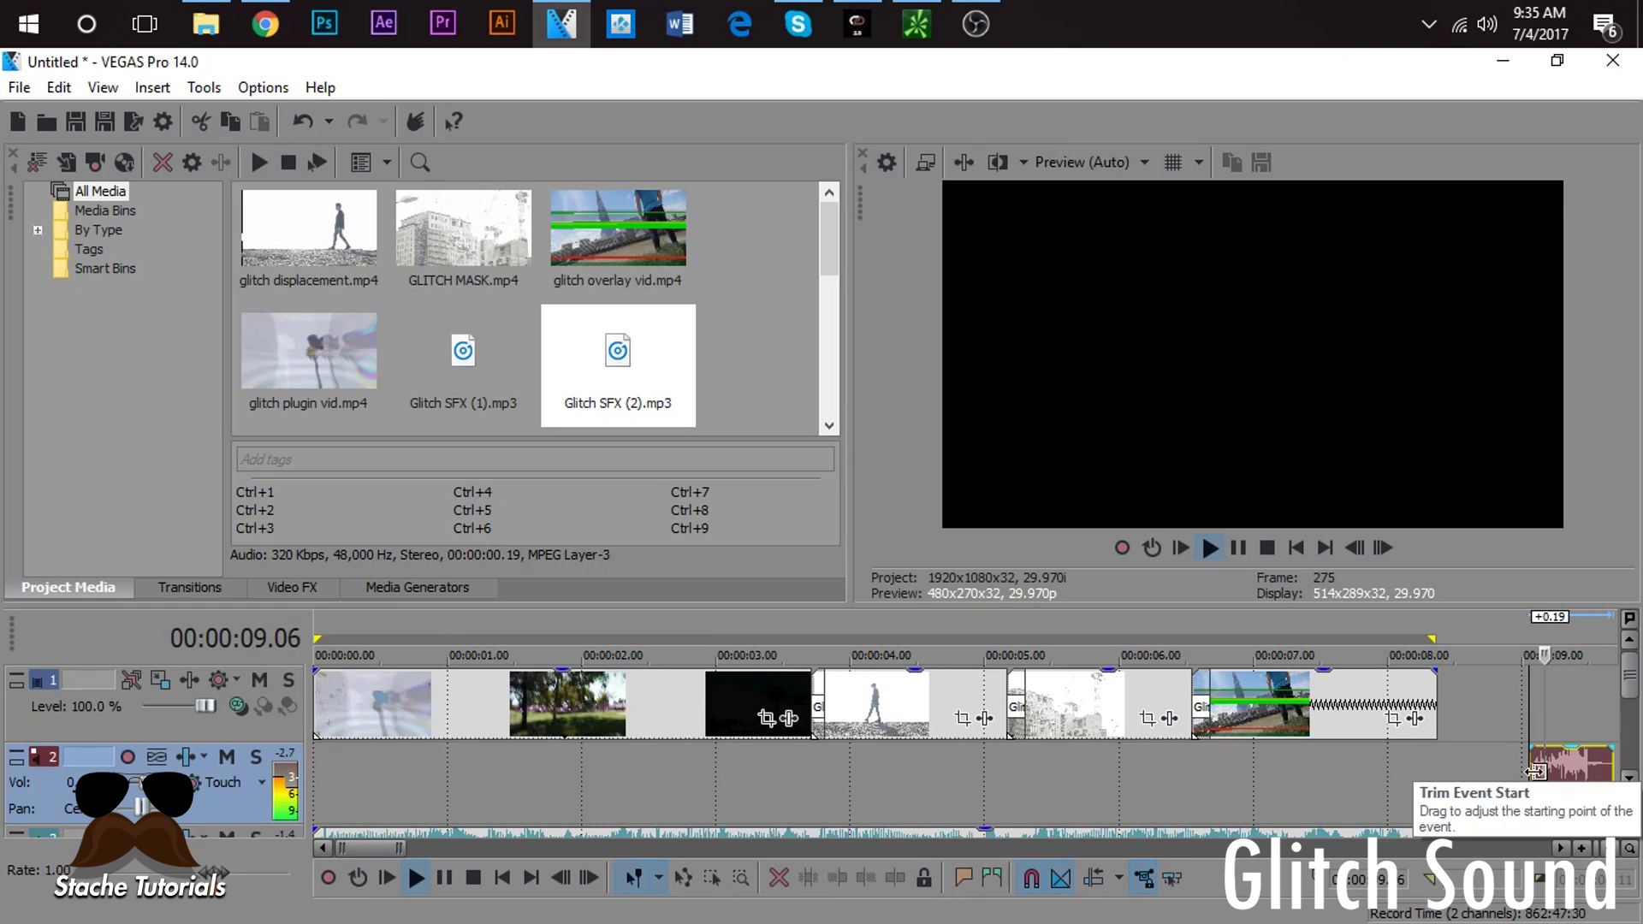
{"action": "key", "text": "space"}
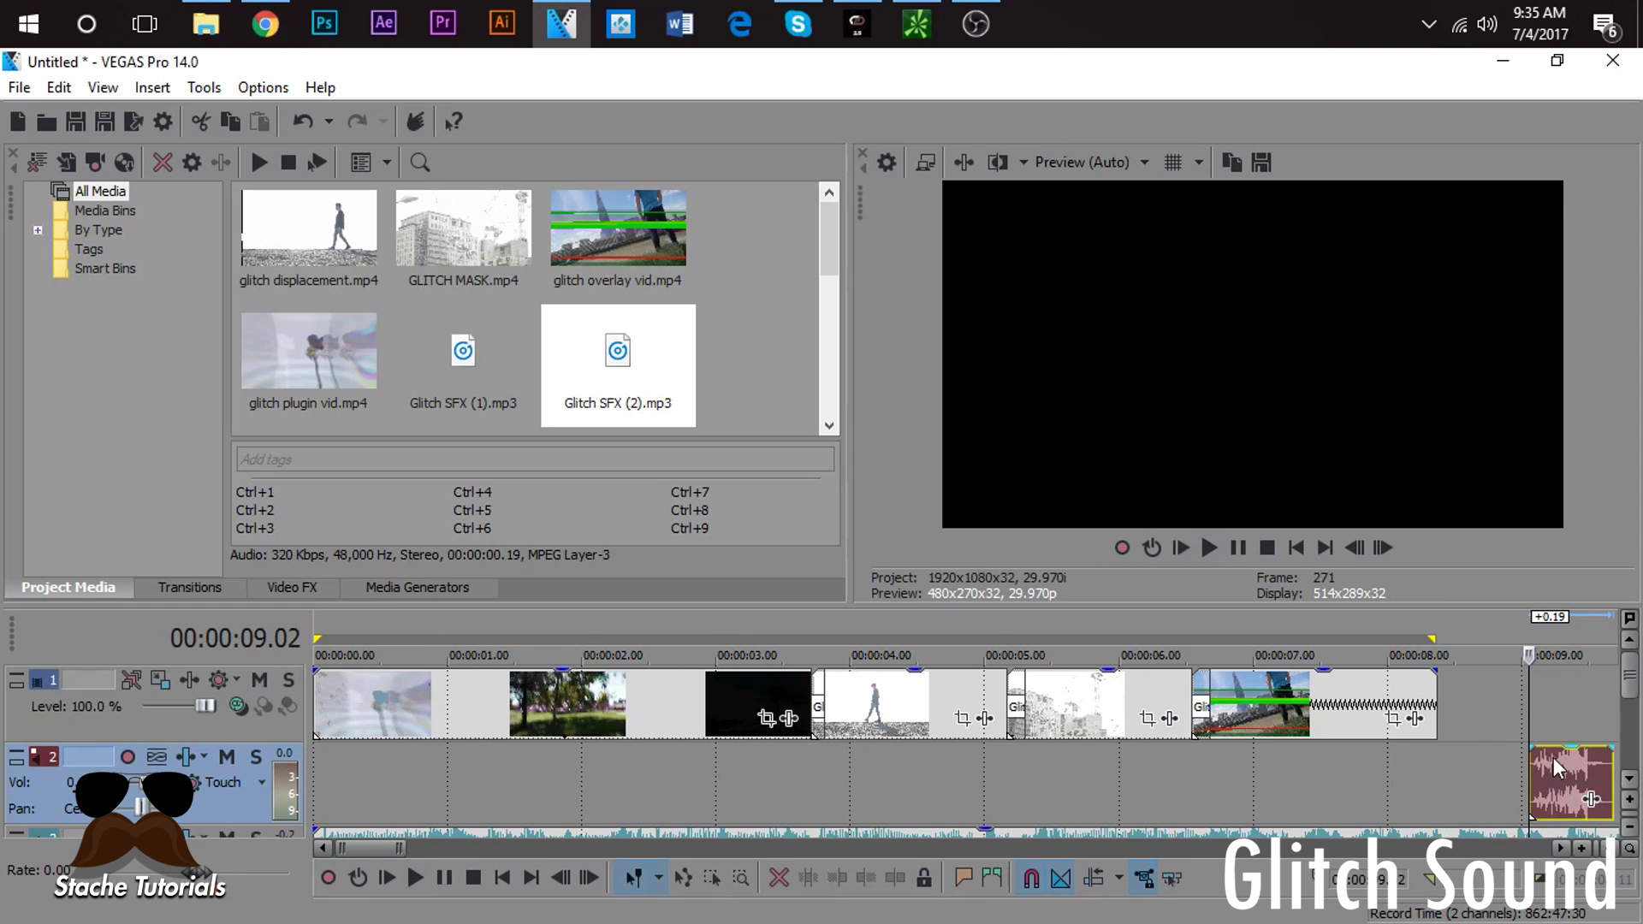
Step: Move the Glitch SFX (2) sound on track 2 under the Glitch Transition between the palm tree and walking man clips
{"action": "left_click_drag", "start_coordinate": [1554, 768], "coordinate": [833, 808]}
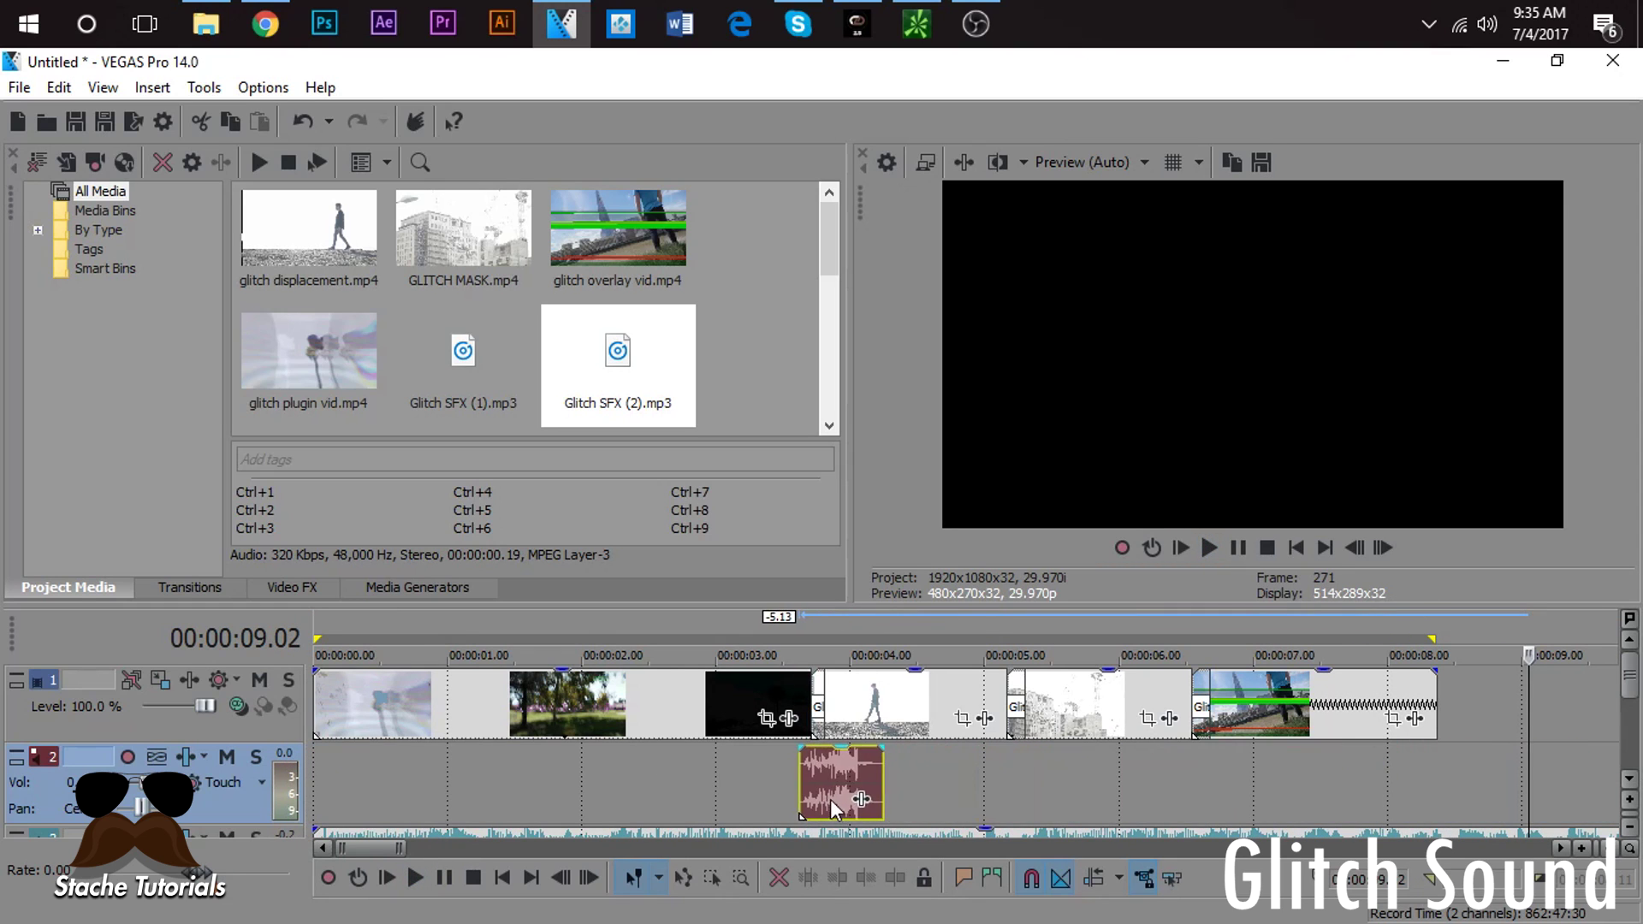
{"action": "scroll", "coordinate": [817, 706], "scroll_direction": "up", "scroll_amount": 2}
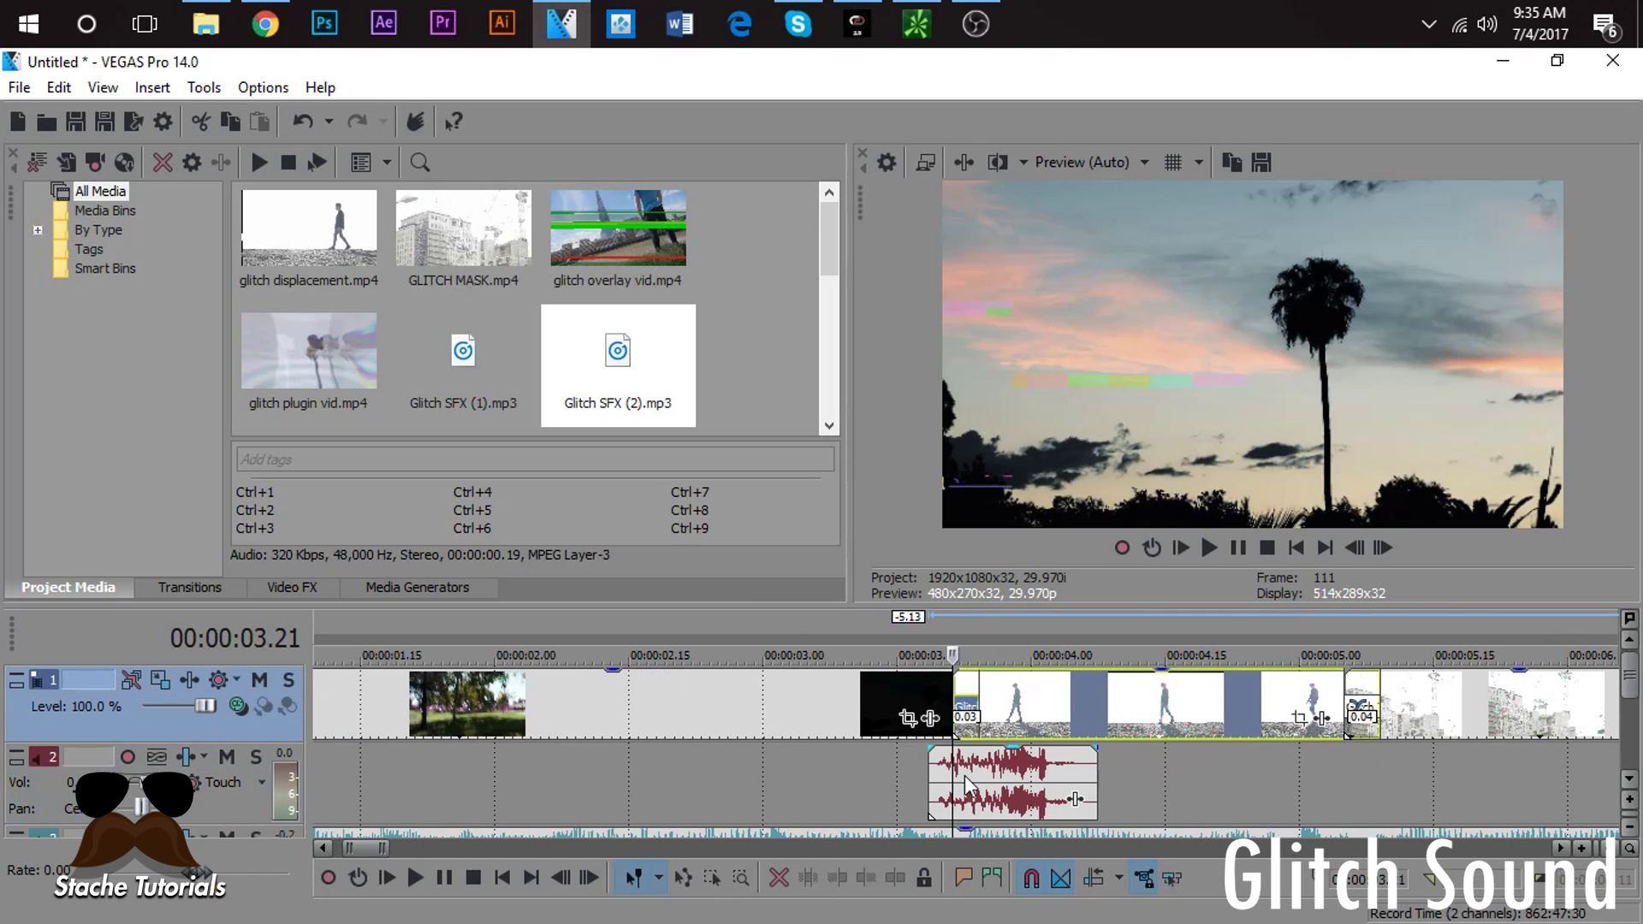
{"action": "left_click_drag", "start_coordinate": [1013, 798], "coordinate": [994, 800]}
{"action": "scroll", "coordinate": [993, 800], "scroll_direction": "up", "scroll_amount": 2}
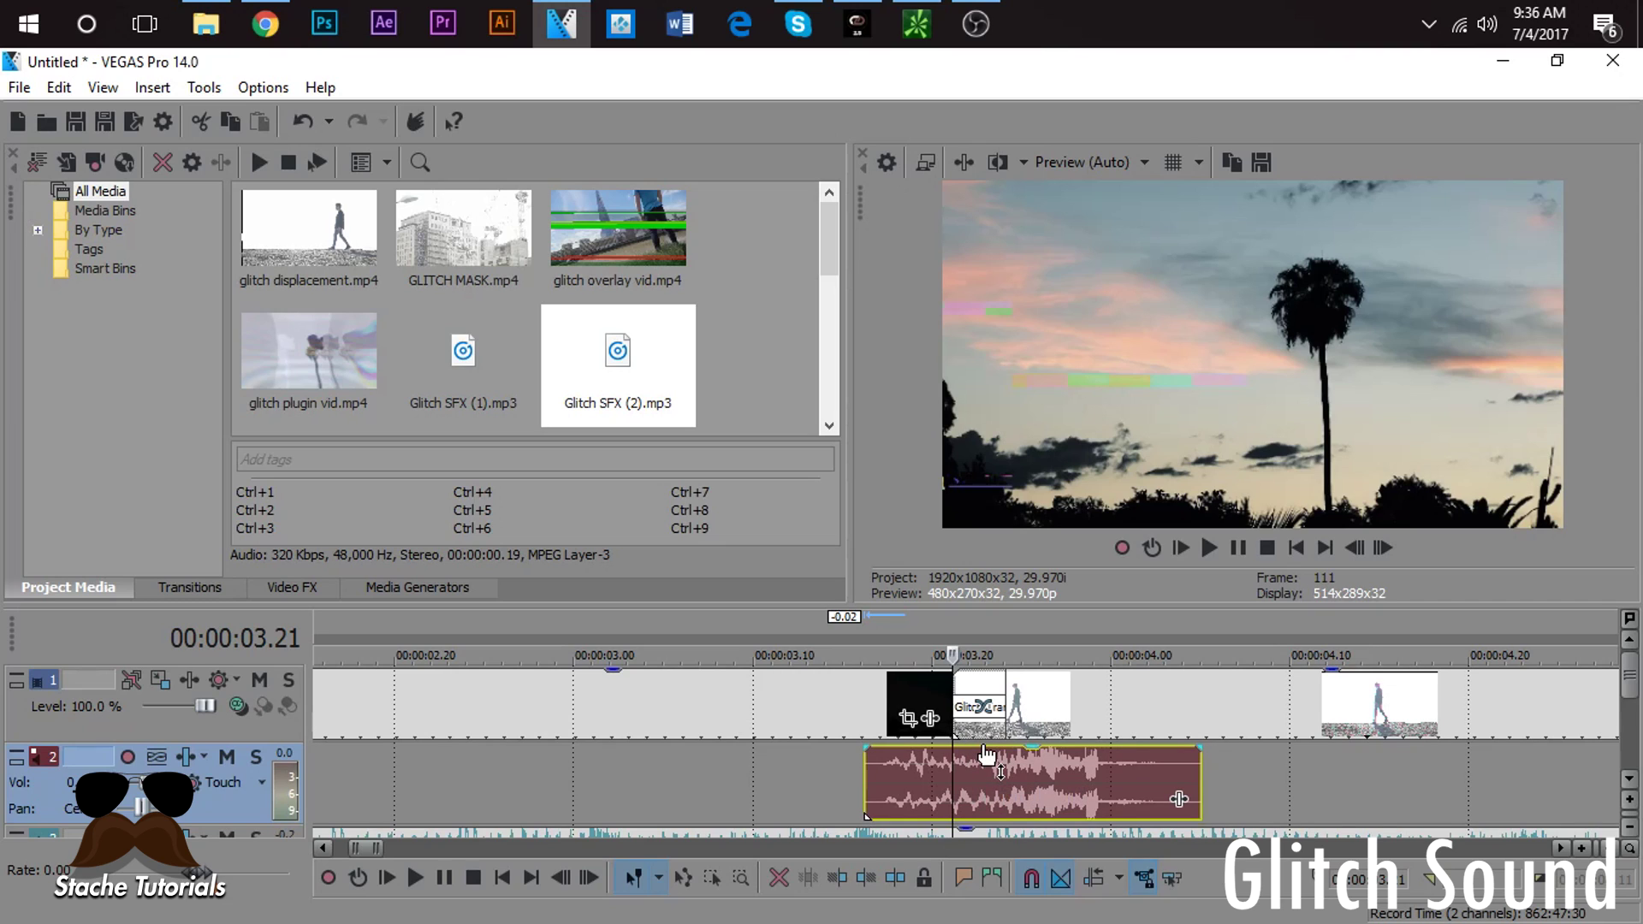
Step: Lower the glitch sound's gain to -11.1 dB and play back the transition to check the volume
{"action": "left_click_drag", "start_coordinate": [987, 755], "coordinate": [992, 803]}
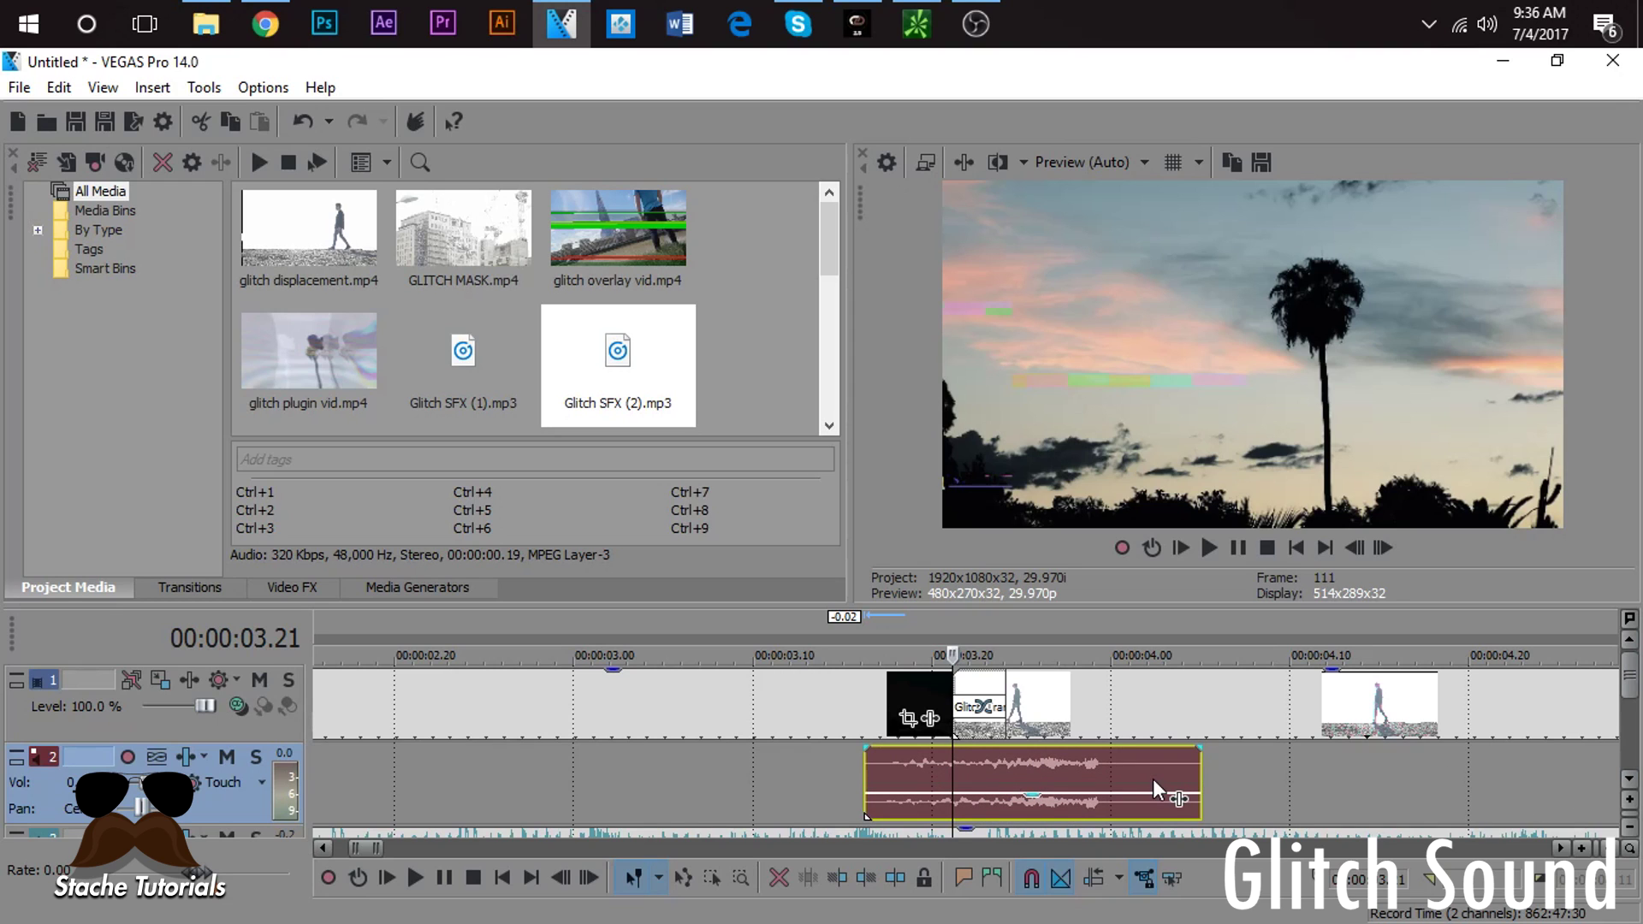
{"action": "key", "text": "space"}
{"action": "key", "text": "space"}
{"action": "left_click_drag", "start_coordinate": [988, 803], "coordinate": [990, 818]}
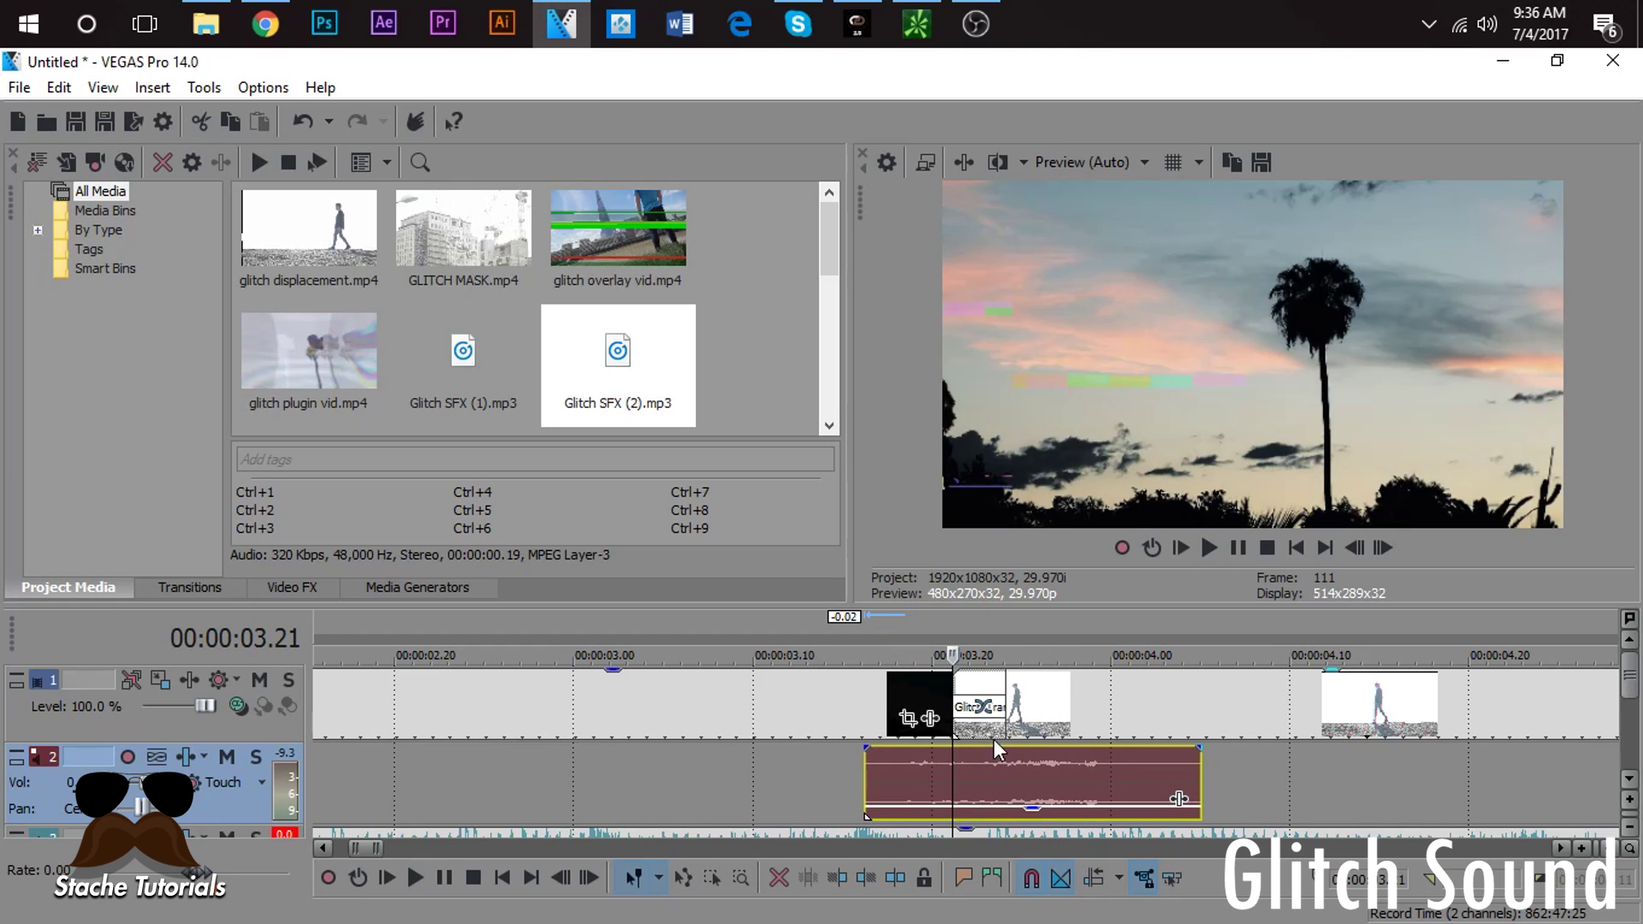
{"action": "left_click", "coordinate": [1061, 680]}
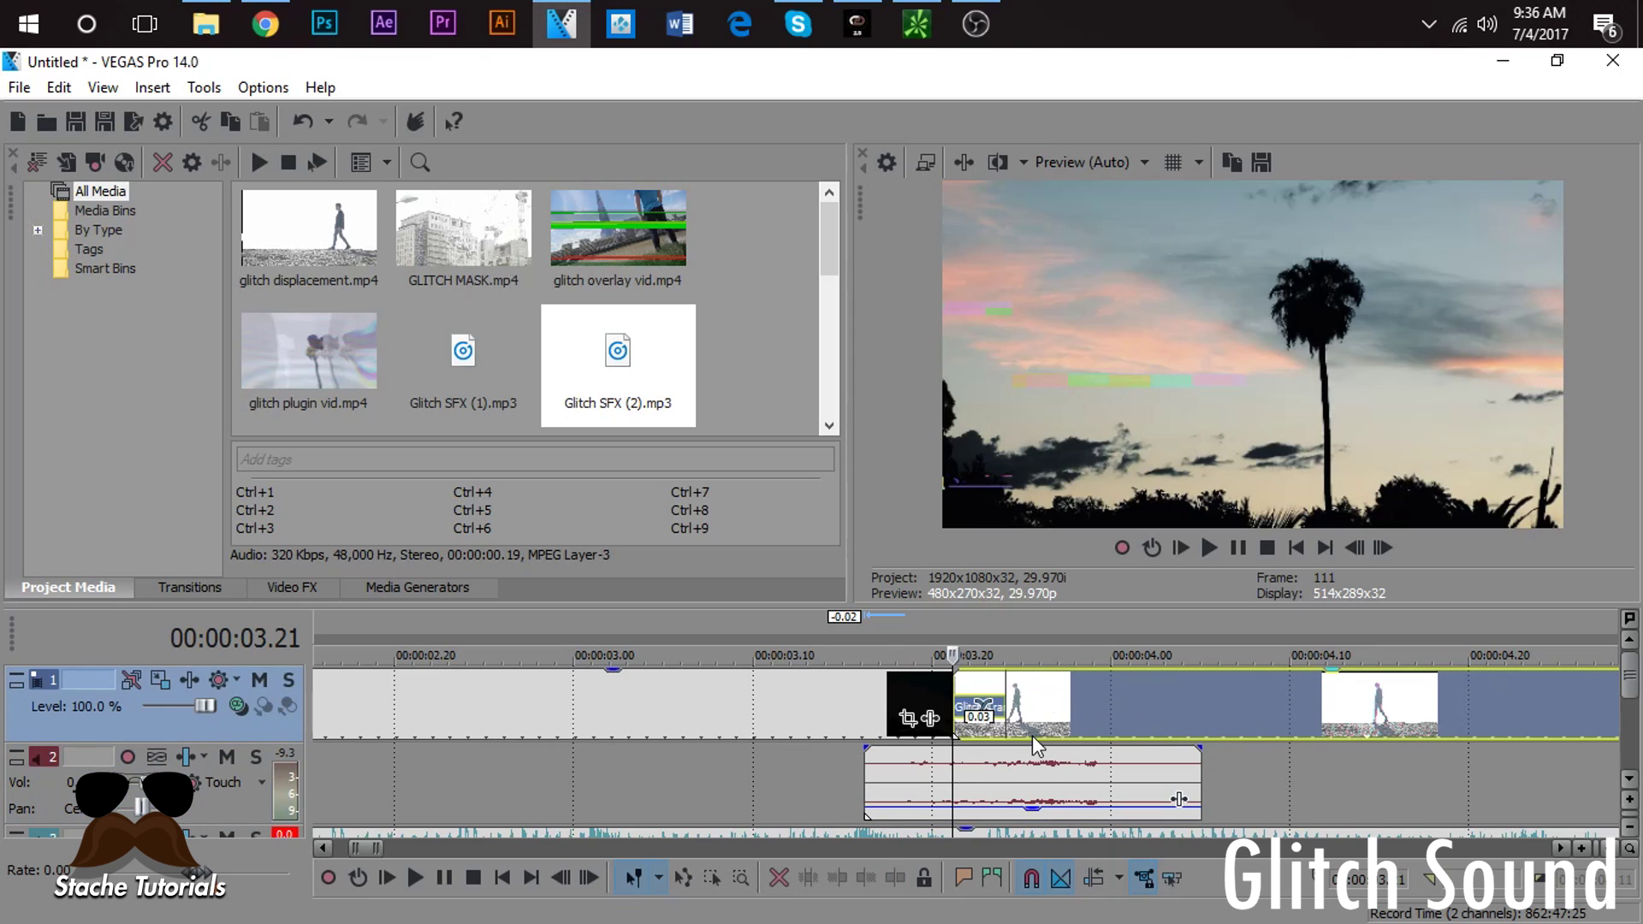
{"action": "left_click_drag", "start_coordinate": [1033, 819], "coordinate": [1034, 811]}
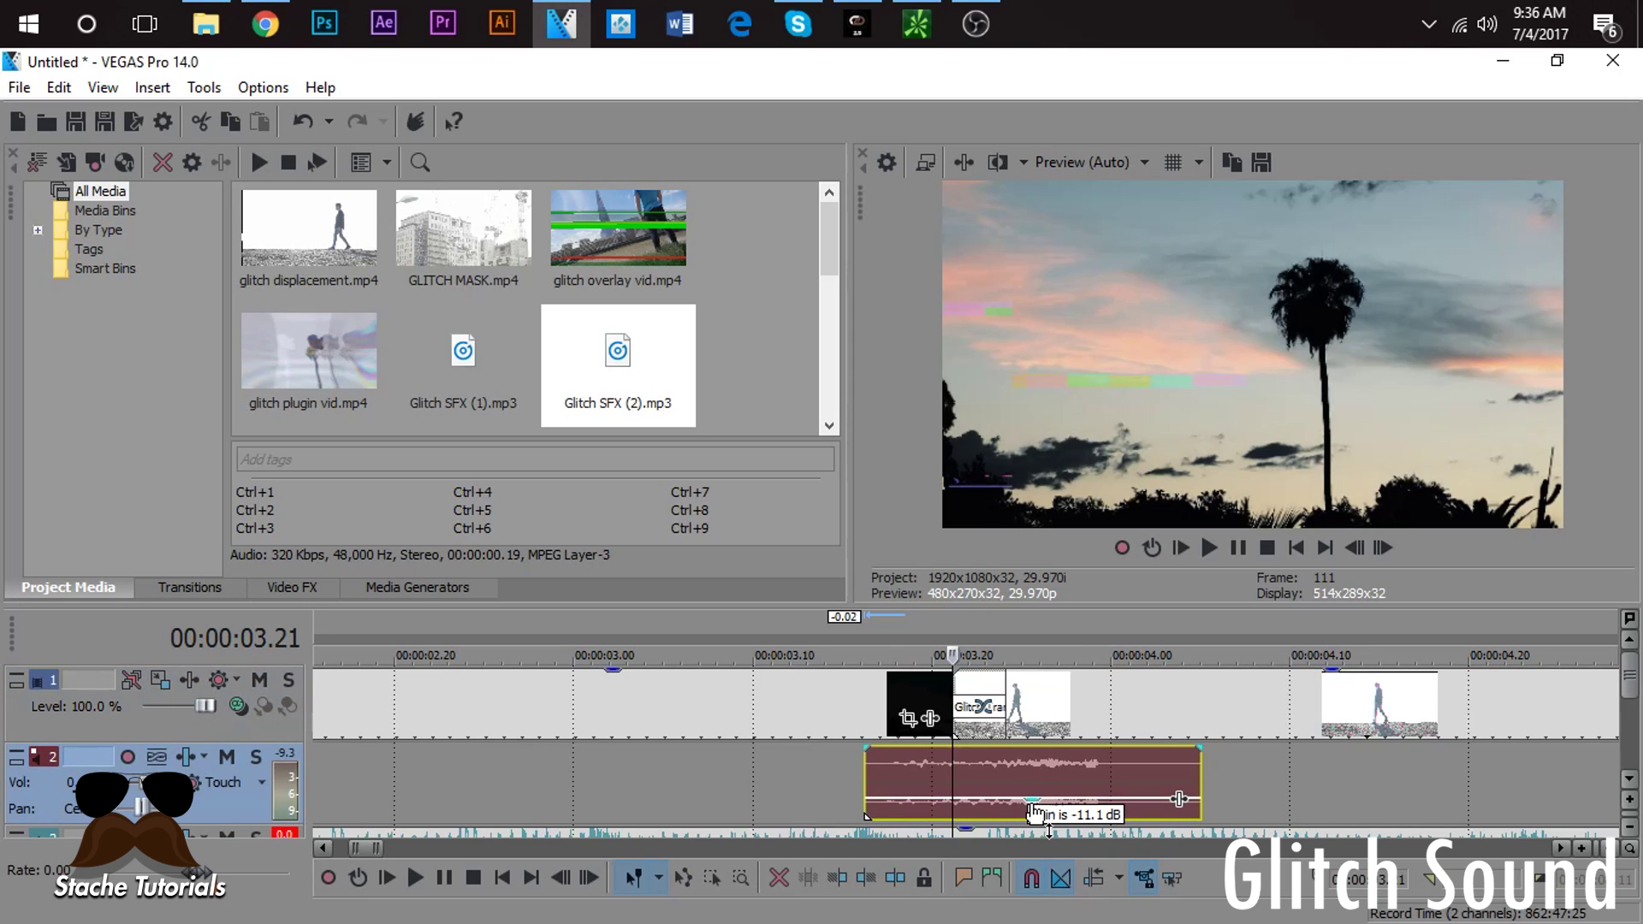
{"action": "key", "text": "space"}
{"action": "key", "text": "space"}
{"action": "key", "text": "space"}
{"action": "key", "text": "space"}
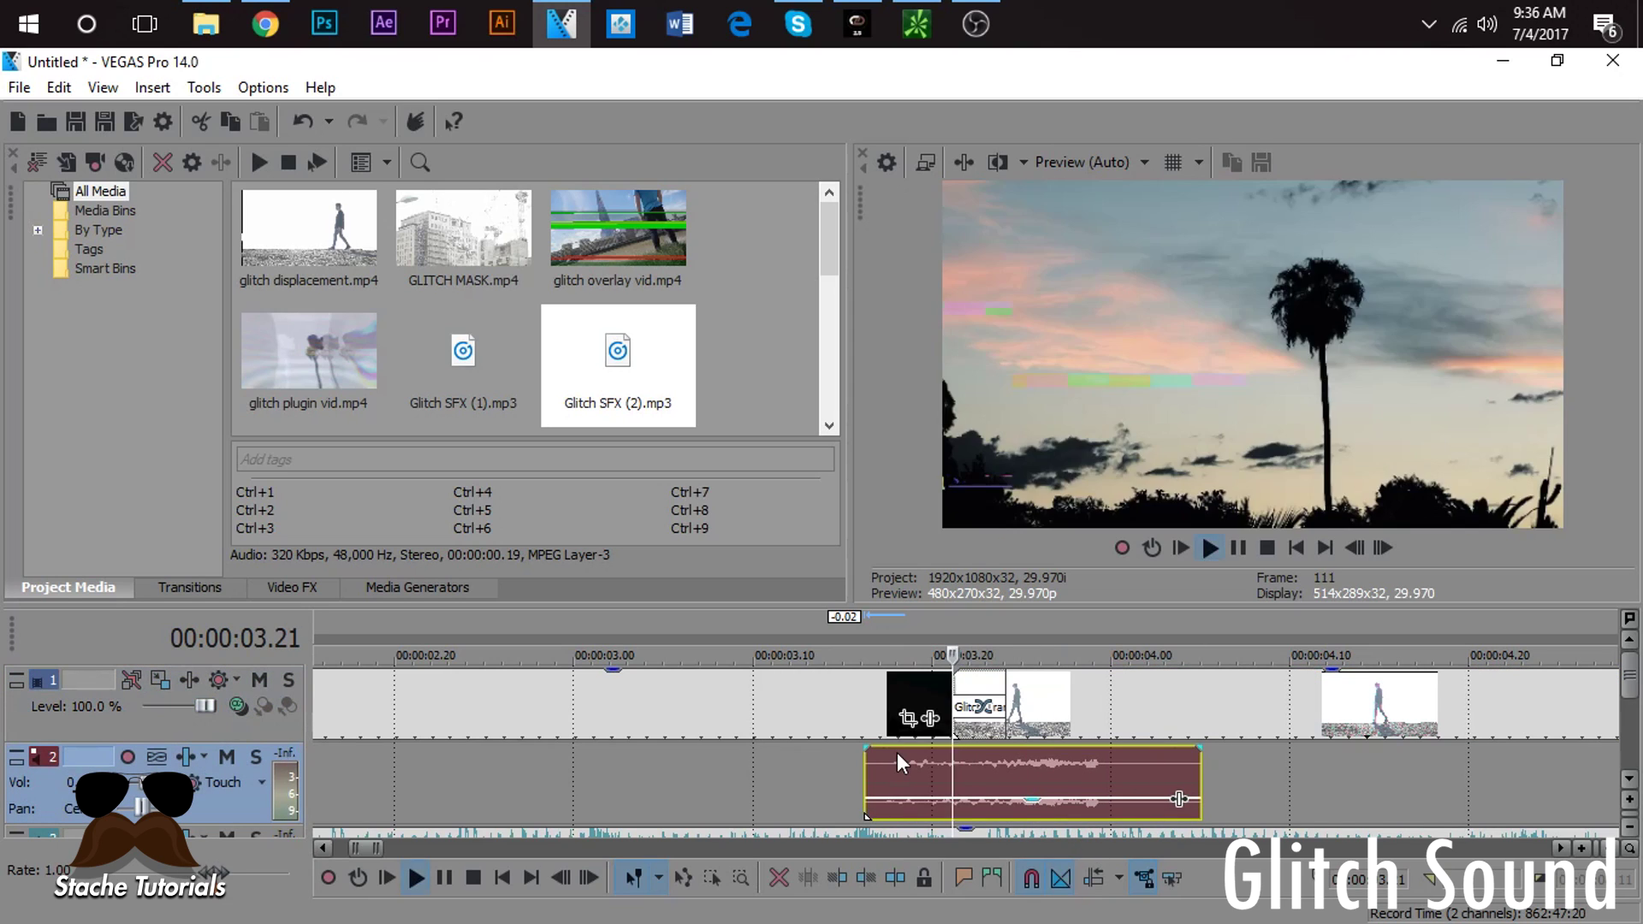
Step: Trim both ends of the glitch sound so it closely fits the first Glitch Transition, and play back the result
{"action": "left_click_drag", "start_coordinate": [867, 774], "coordinate": [931, 776]}
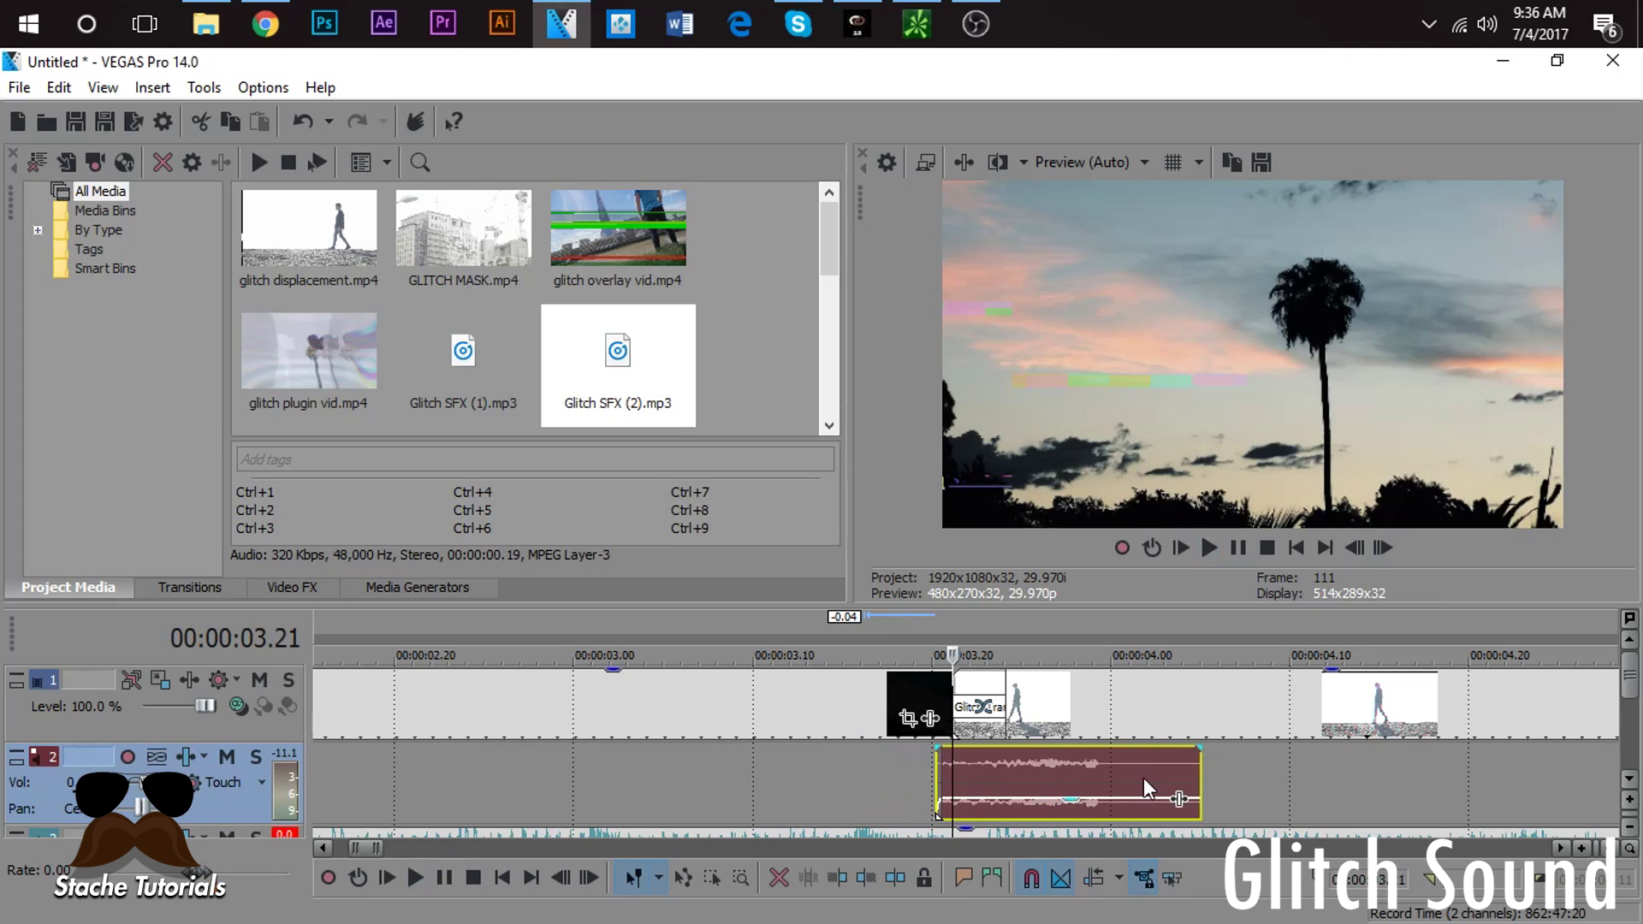
{"action": "left_click_drag", "start_coordinate": [1200, 775], "coordinate": [1016, 775]}
{"action": "left_click", "coordinate": [862, 758]}
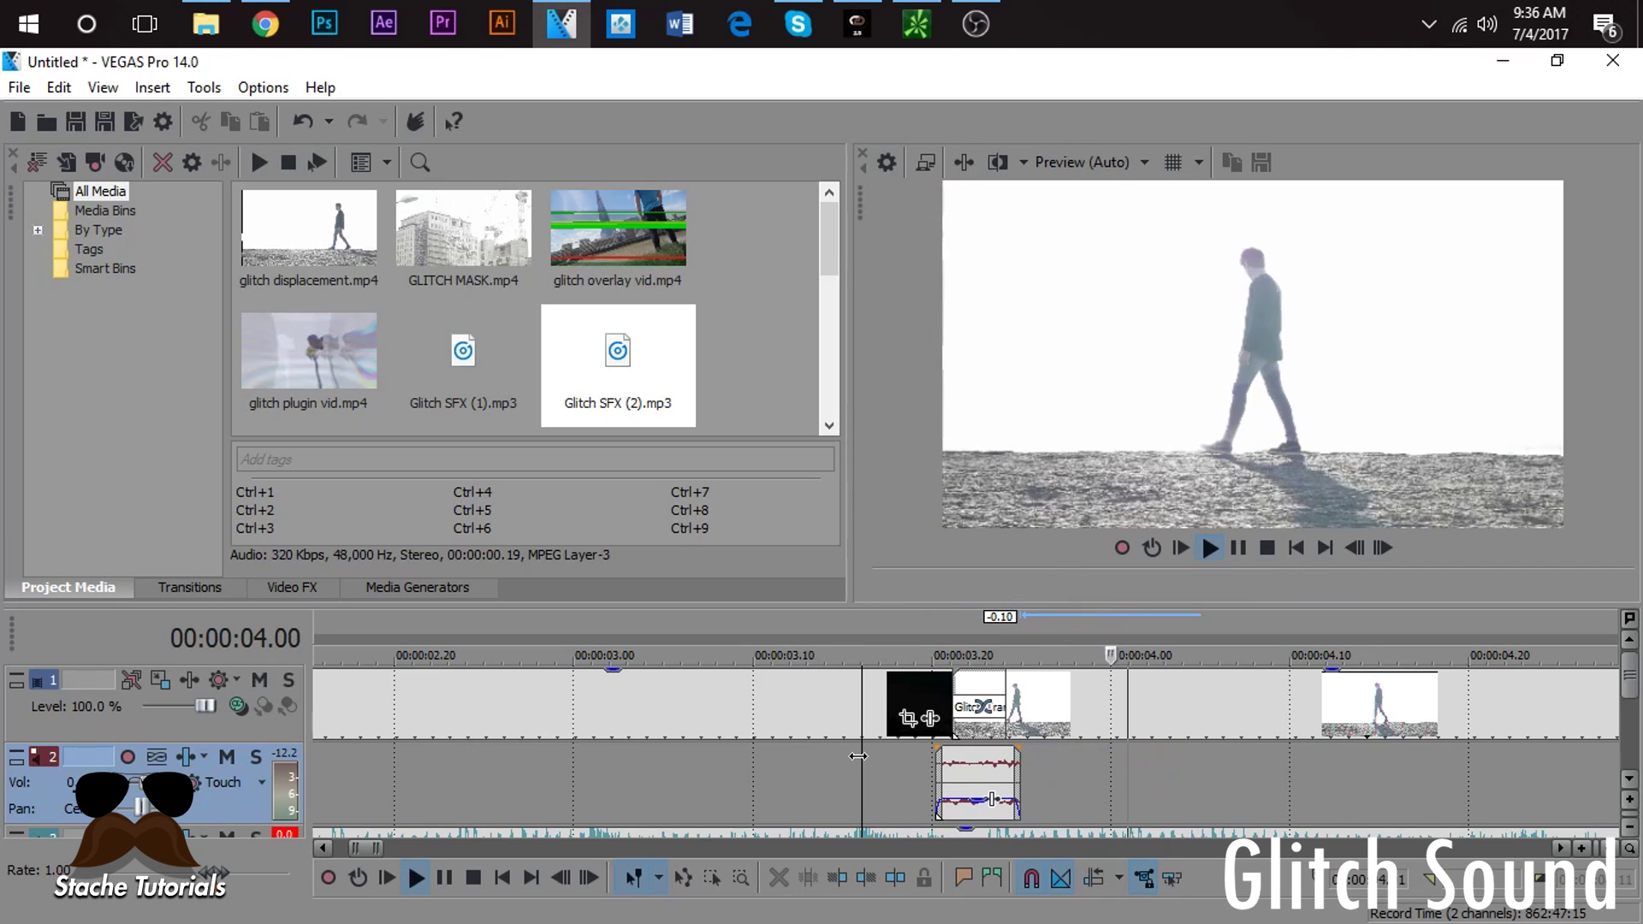
{"action": "left_click_drag", "start_coordinate": [1026, 775], "coordinate": [1082, 776]}
{"action": "key", "text": "space"}
{"action": "key", "text": "space"}
{"action": "key", "text": "space"}
{"action": "key", "text": "space"}
Step: Place copies of the trimmed glitch sound on track 2 under the second and third Glitch Transitions
{"action": "scroll", "coordinate": [966, 747], "scroll_direction": "down", "scroll_amount": 3}
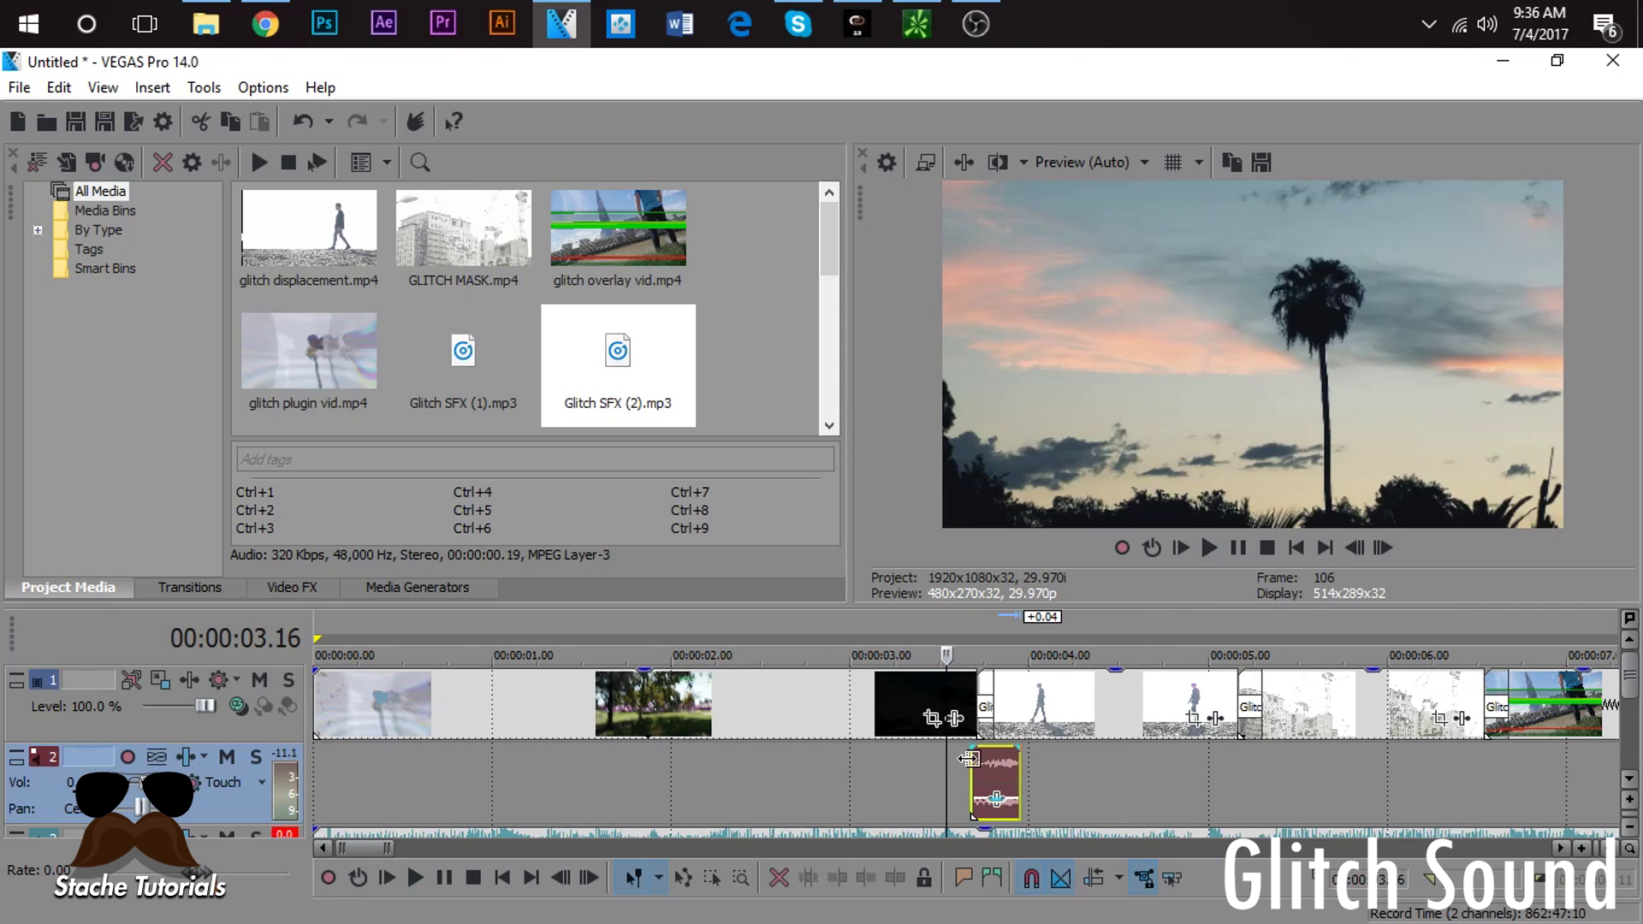
{"action": "left_click_drag", "start_coordinate": [996, 764], "coordinate": [1256, 770]}
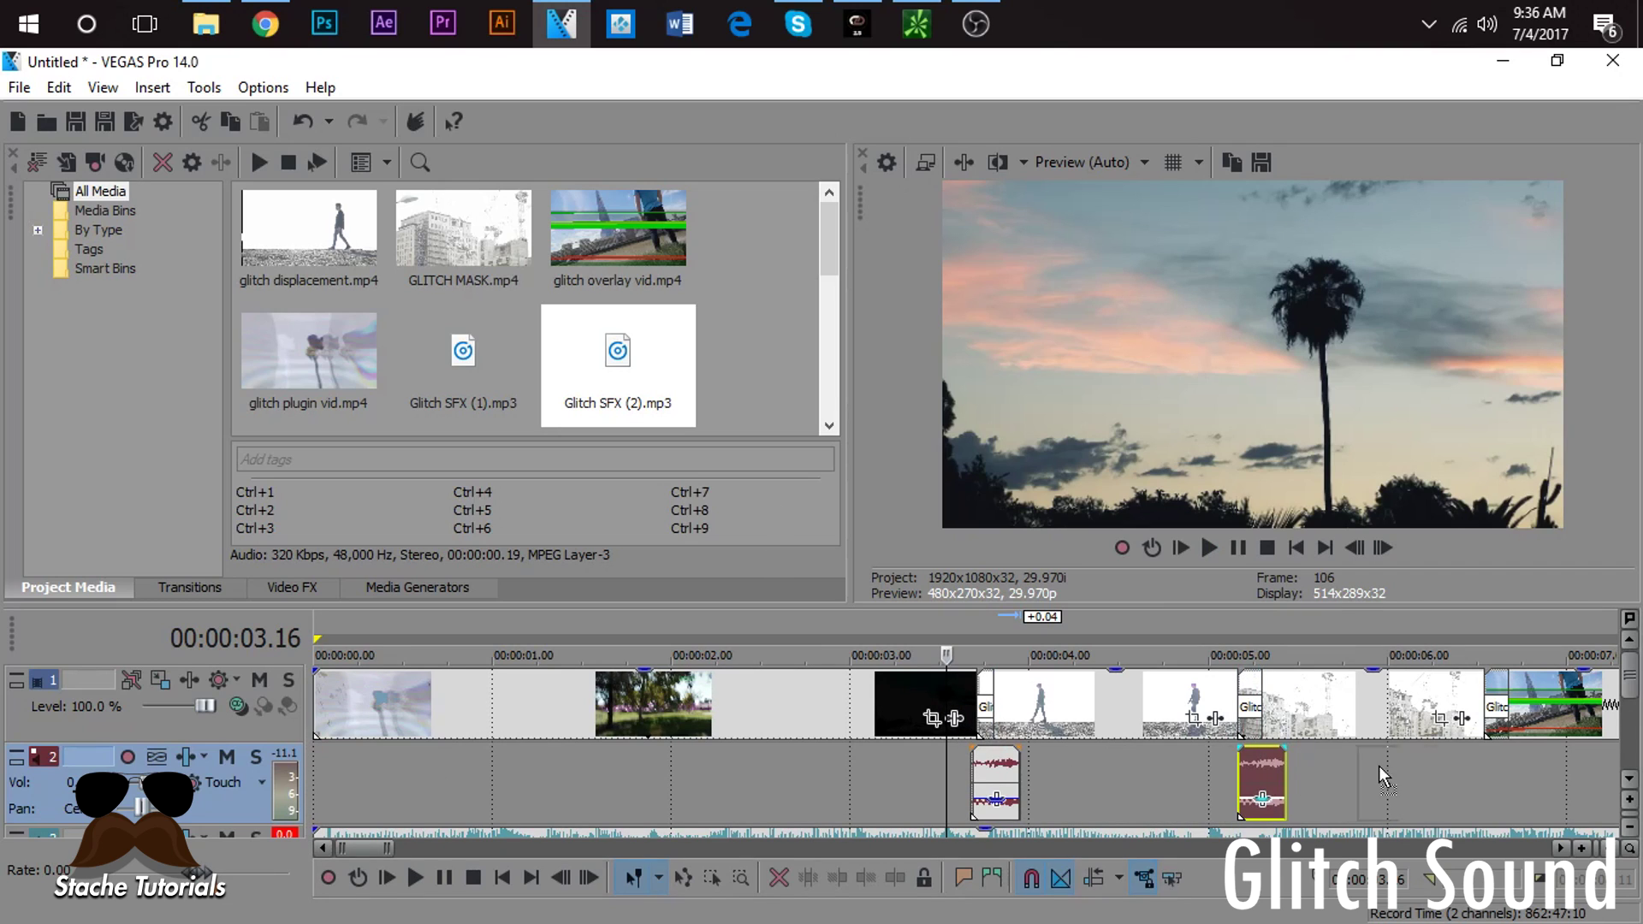
{"action": "left_click_drag", "start_coordinate": [1496, 777], "coordinate": [1493, 779]}
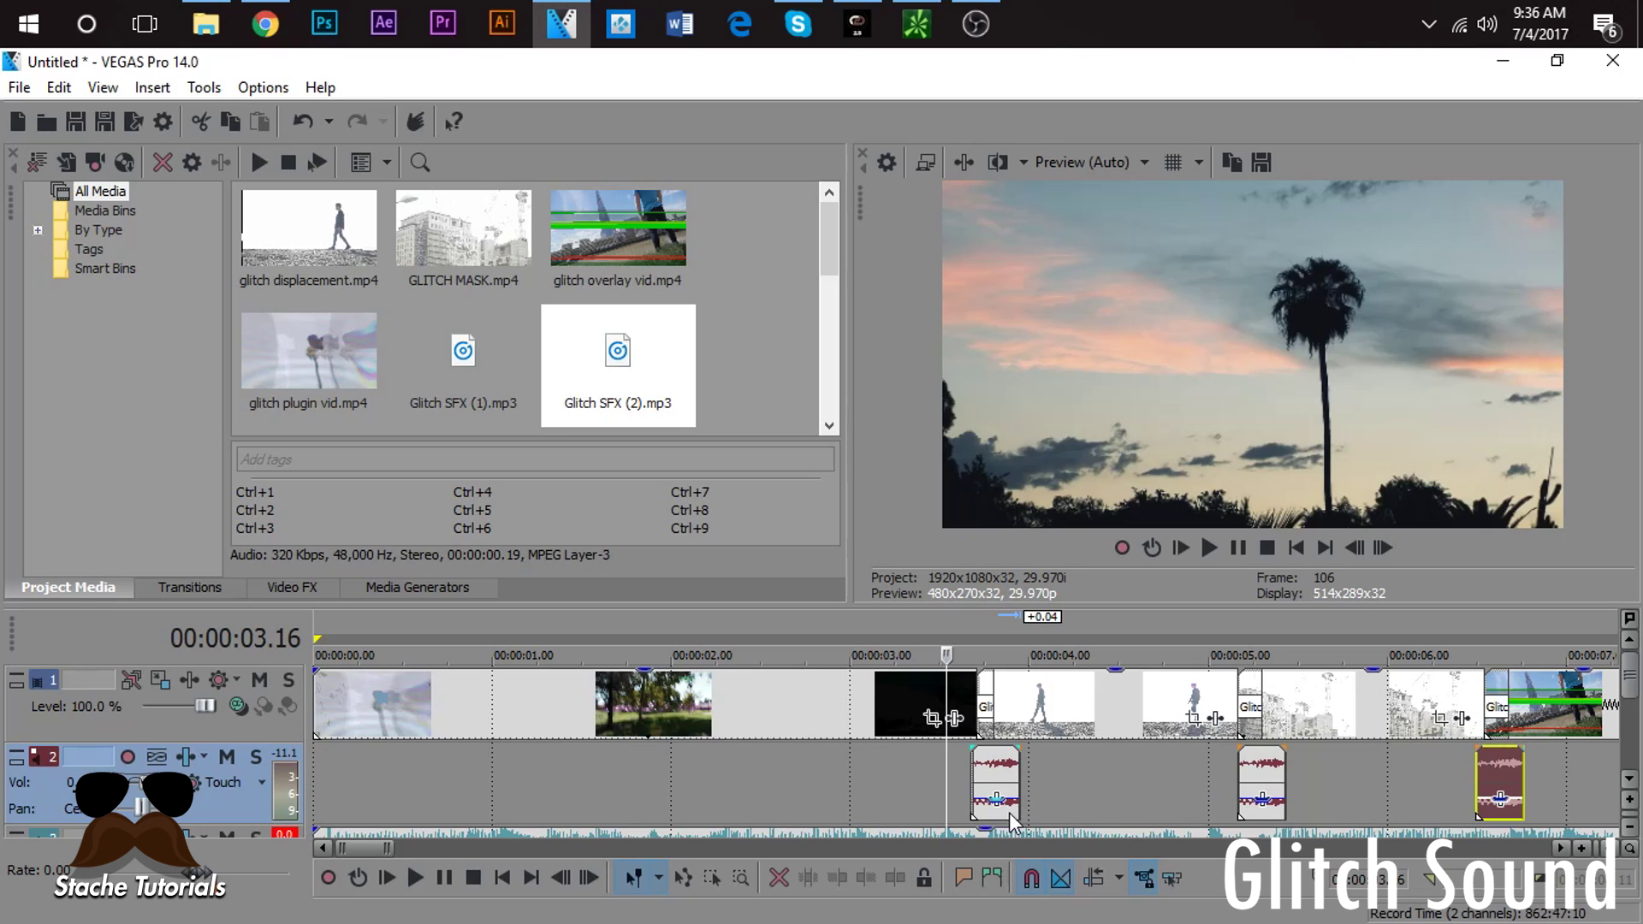
Step: Play the edit from just before the first Glitch Transition to check all three glitch sounds against the transitions
{"action": "left_click", "coordinate": [916, 768]}
{"action": "key", "text": "space"}
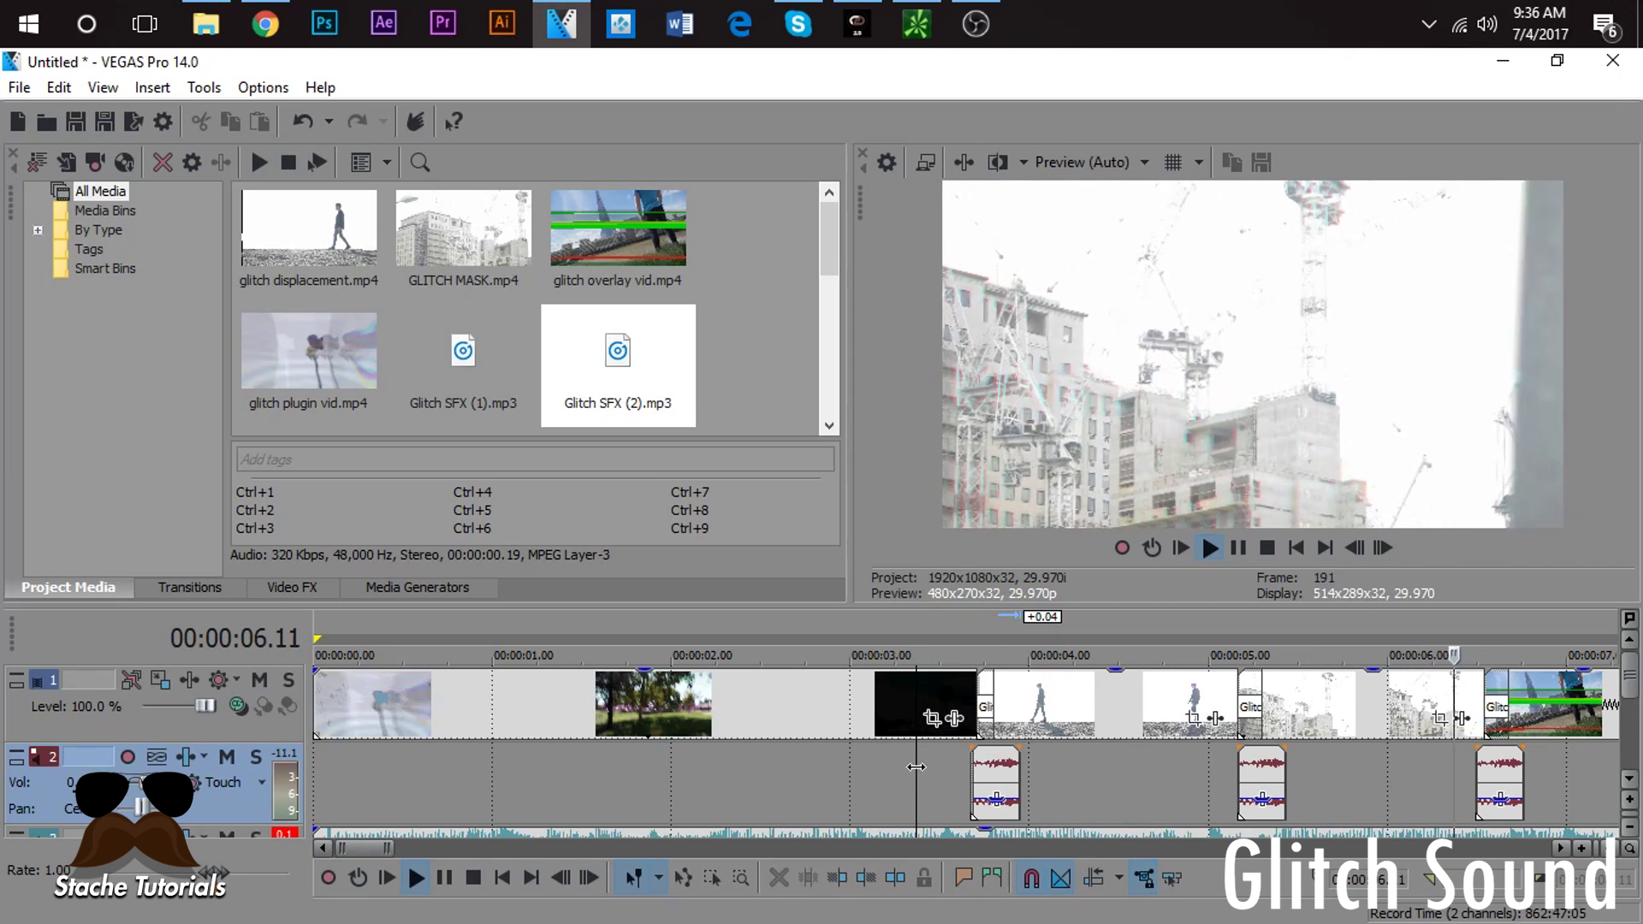
{"action": "scroll", "coordinate": [1263, 768], "scroll_direction": "down", "scroll_amount": 2}
{"action": "key", "text": "space"}
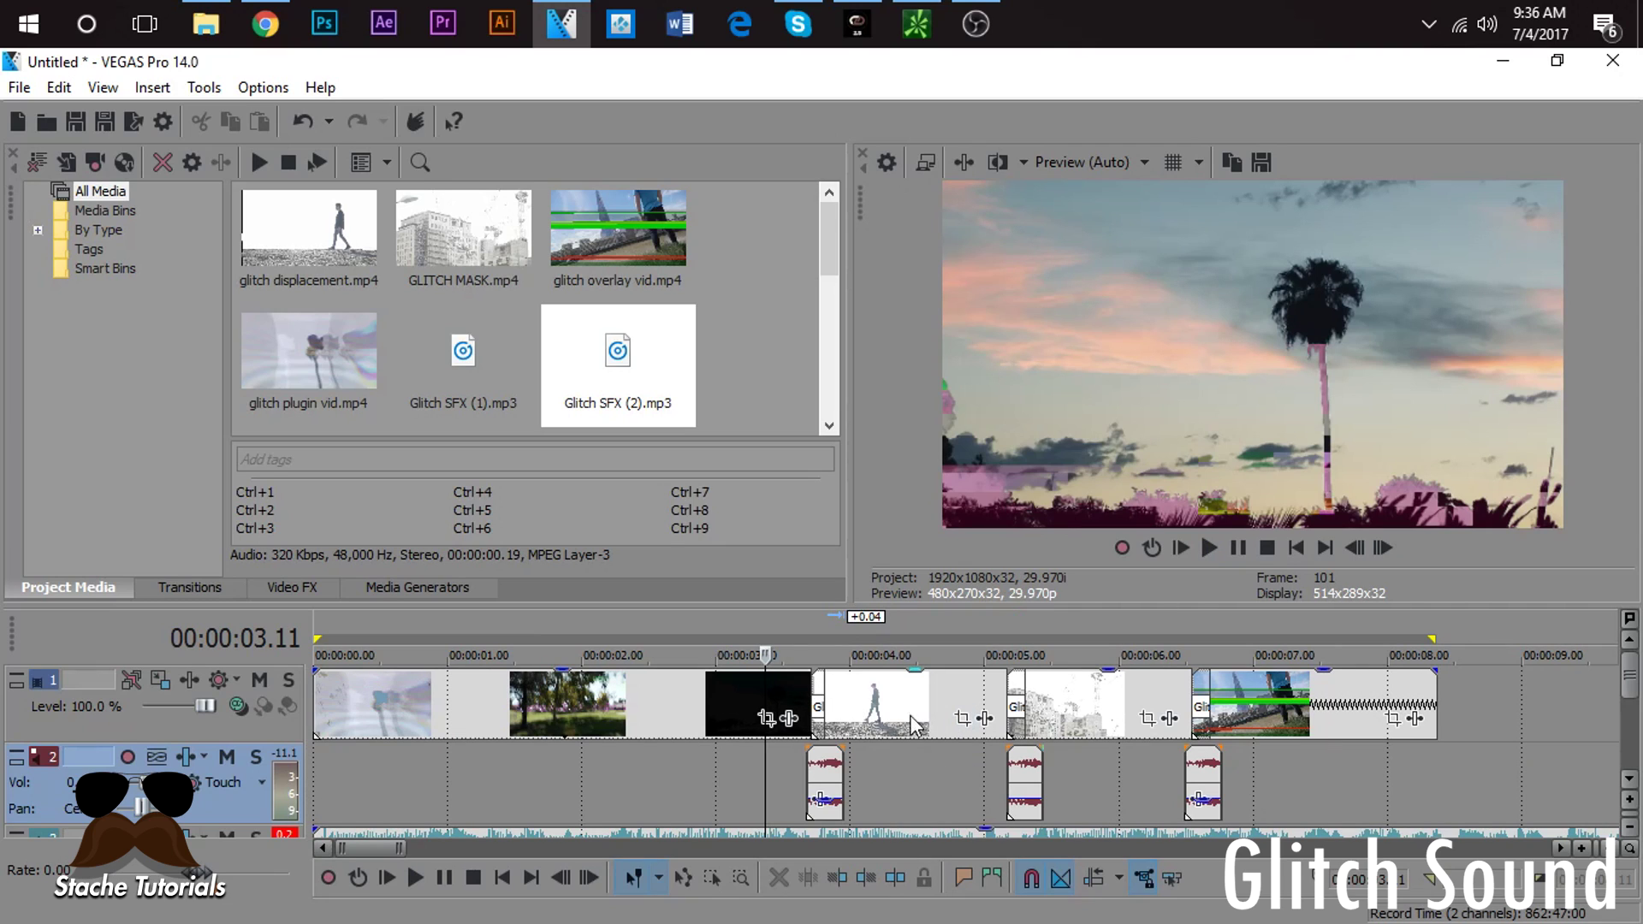
{"action": "key", "text": "space"}
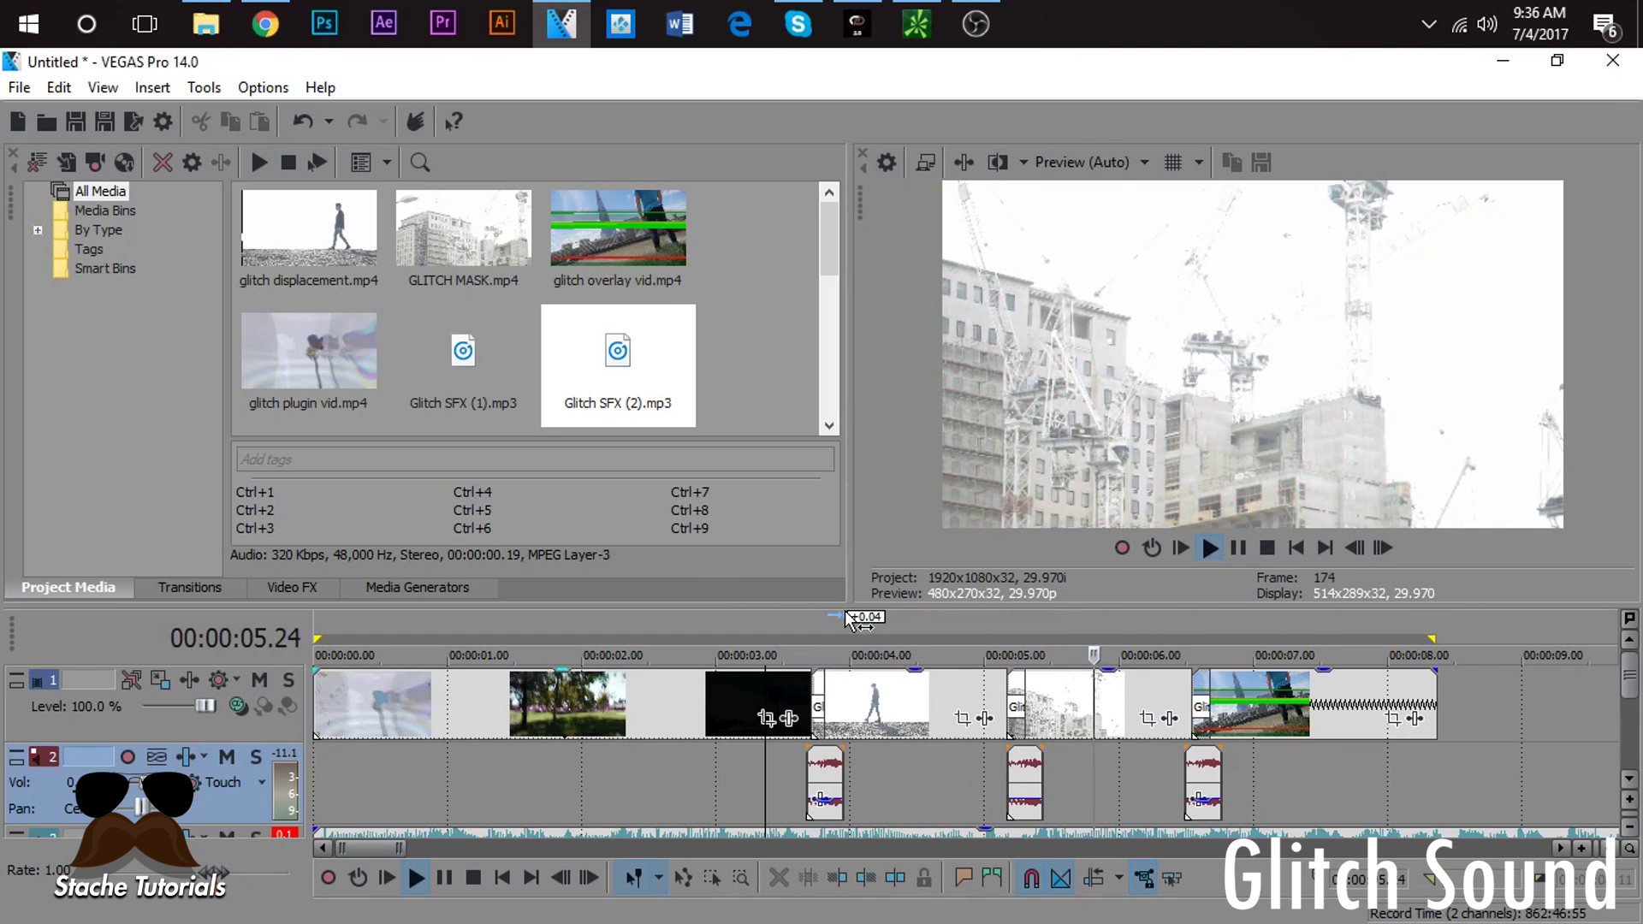
{"action": "key", "text": "space"}
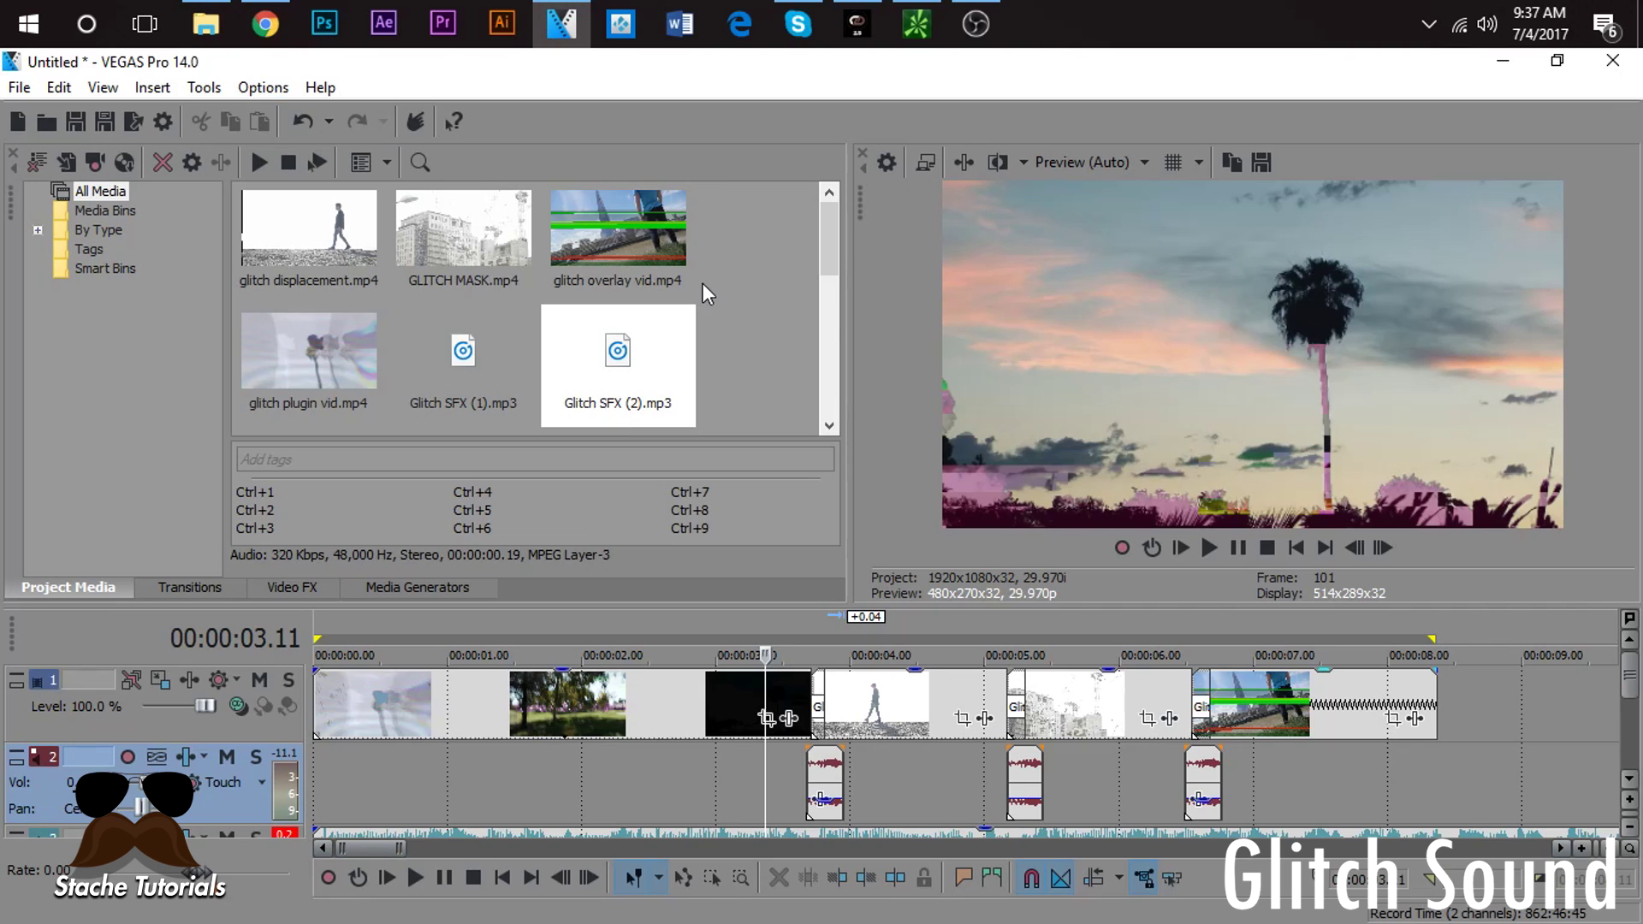
Step: Place Glitch SFX (11).mp3 on track 2 near 9 seconds, after the last video clip, and audition it
{"action": "scroll", "coordinate": [675, 395], "scroll_direction": "down", "scroll_amount": 3}
{"action": "left_click_drag", "start_coordinate": [637, 388], "coordinate": [1534, 770]}
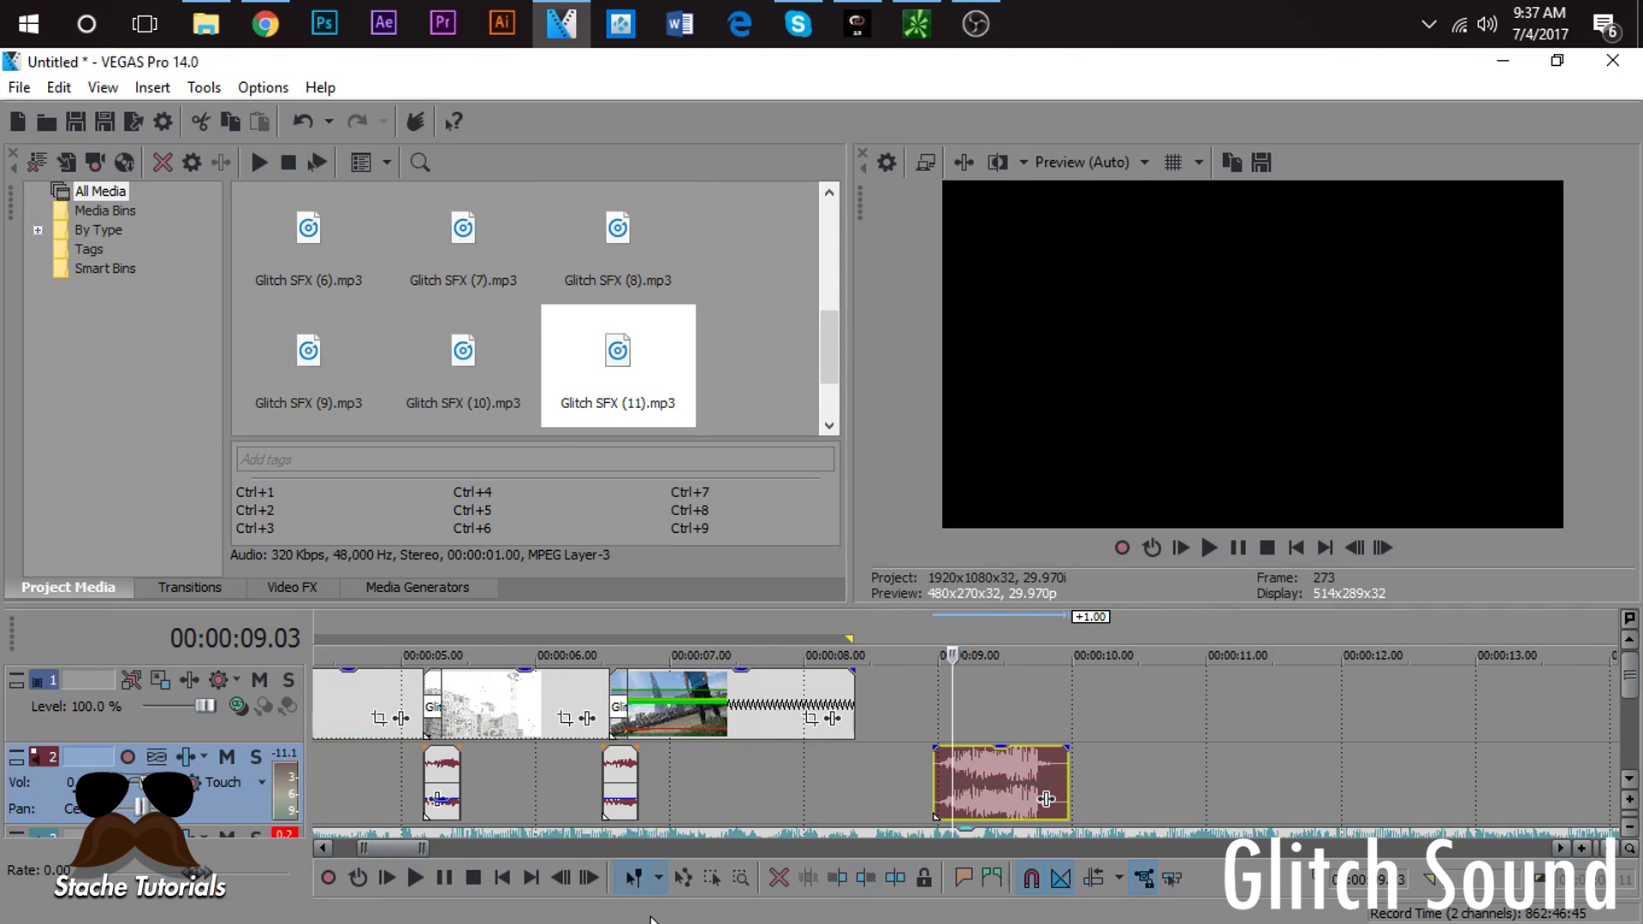
{"action": "key", "text": "space"}
{"action": "key", "text": "space"}
{"action": "key", "text": "space"}
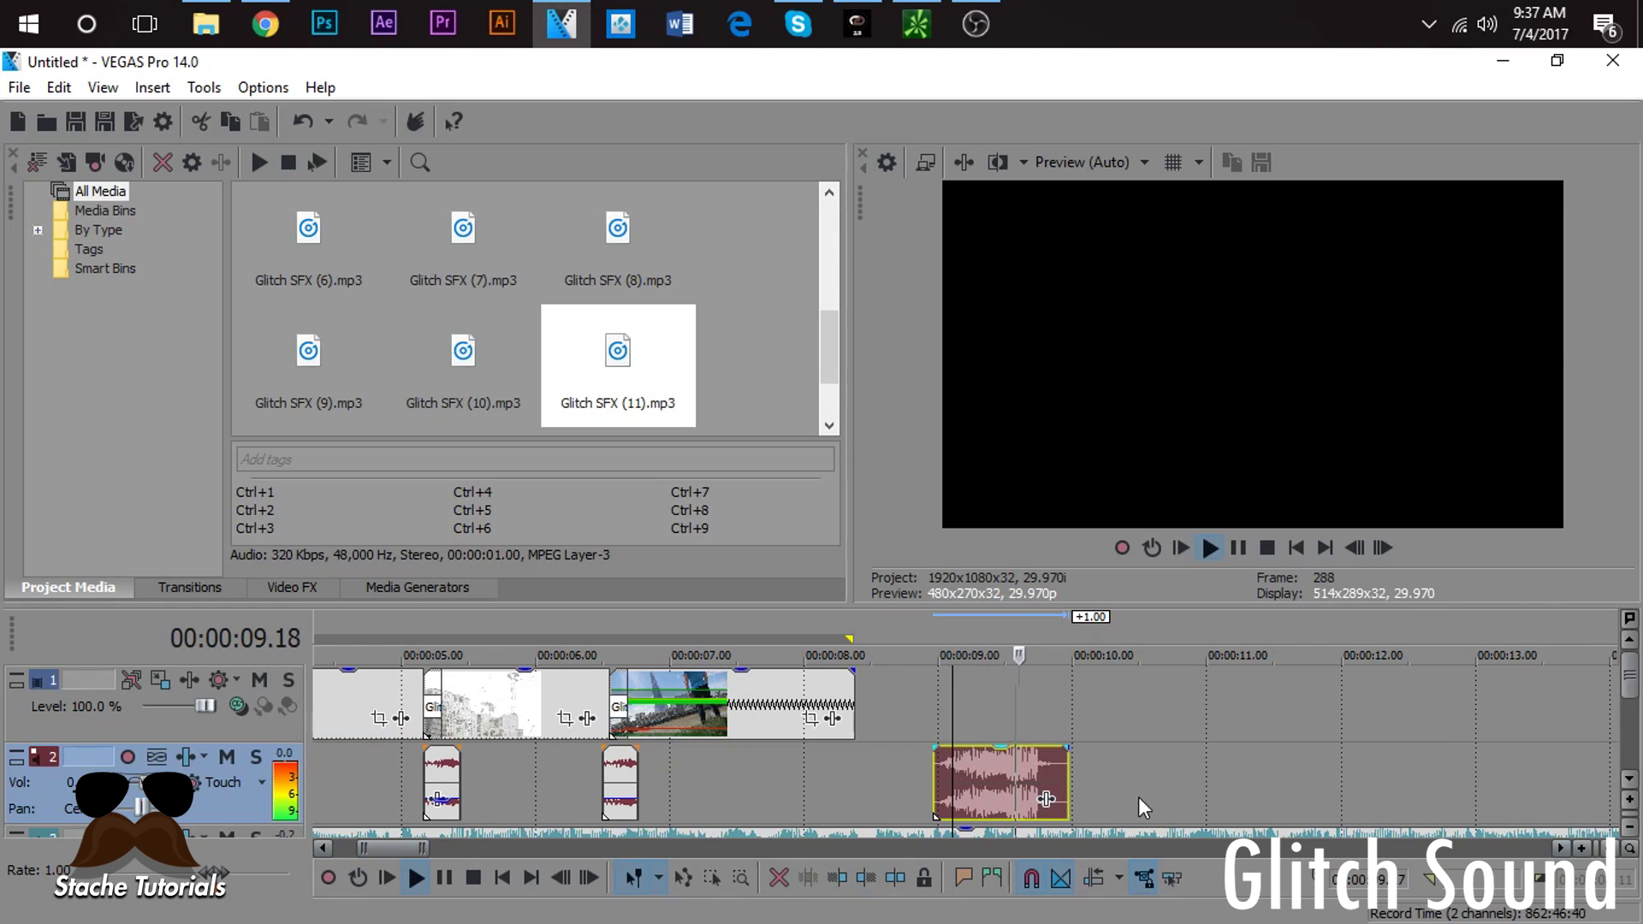
{"action": "key", "text": "space"}
Step: Play the edit across the first Glitch Transition and examine where the video clips need glitch sounds
{"action": "left_click", "coordinate": [495, 714]}
{"action": "scroll", "coordinate": [496, 714], "scroll_direction": "up", "scroll_amount": 4}
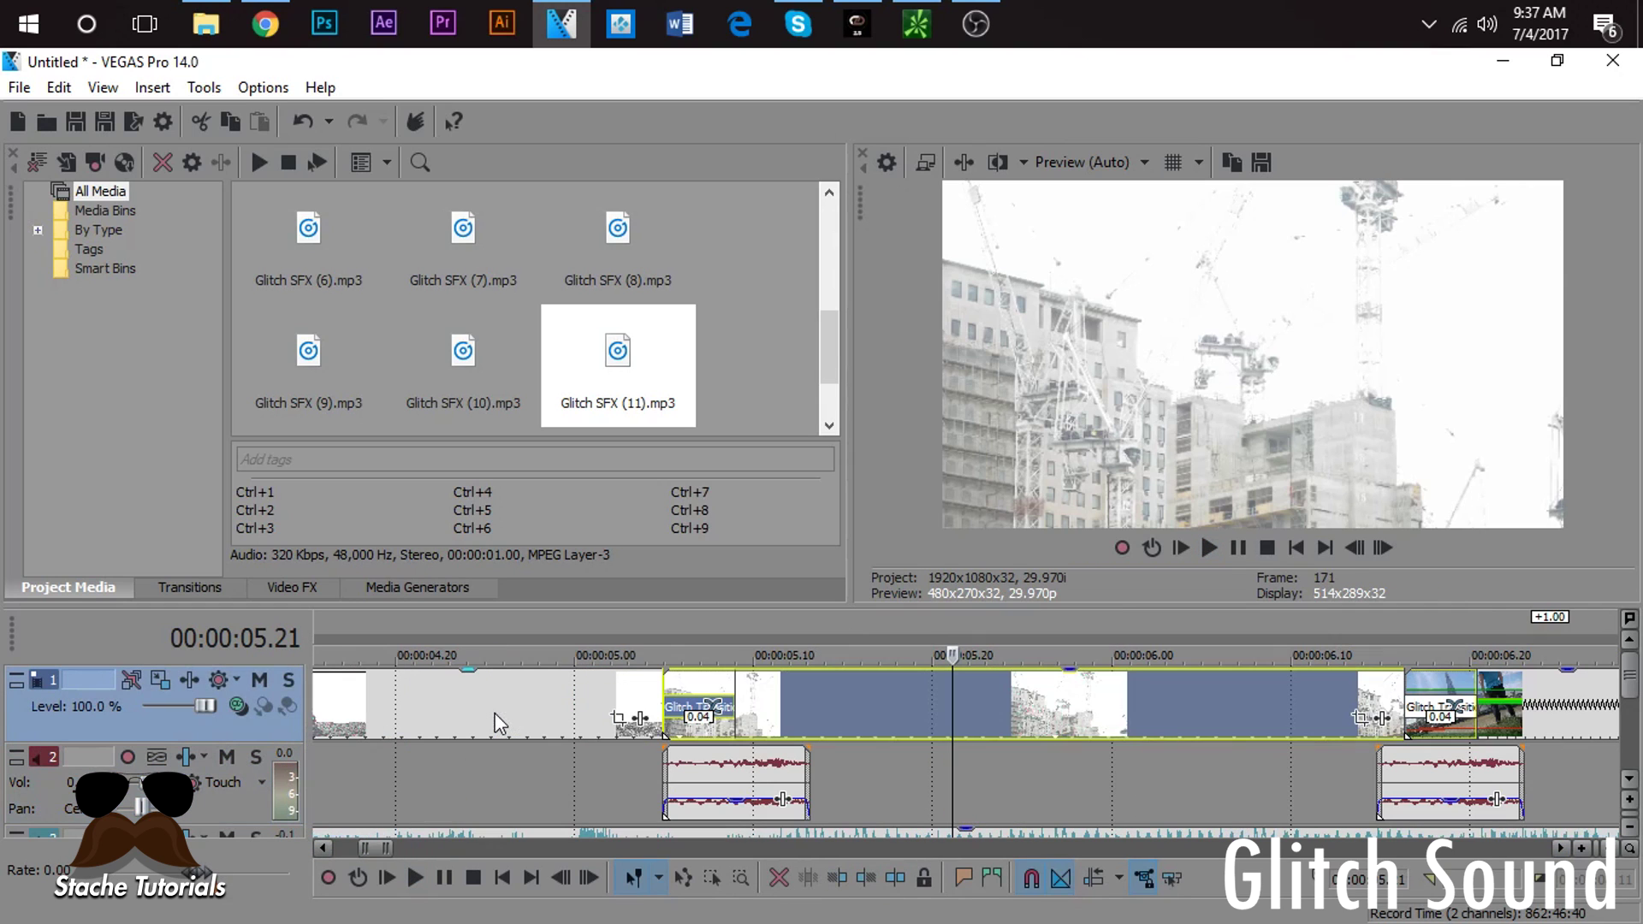
{"action": "scroll", "coordinate": [1064, 744], "scroll_direction": "down", "scroll_amount": 8}
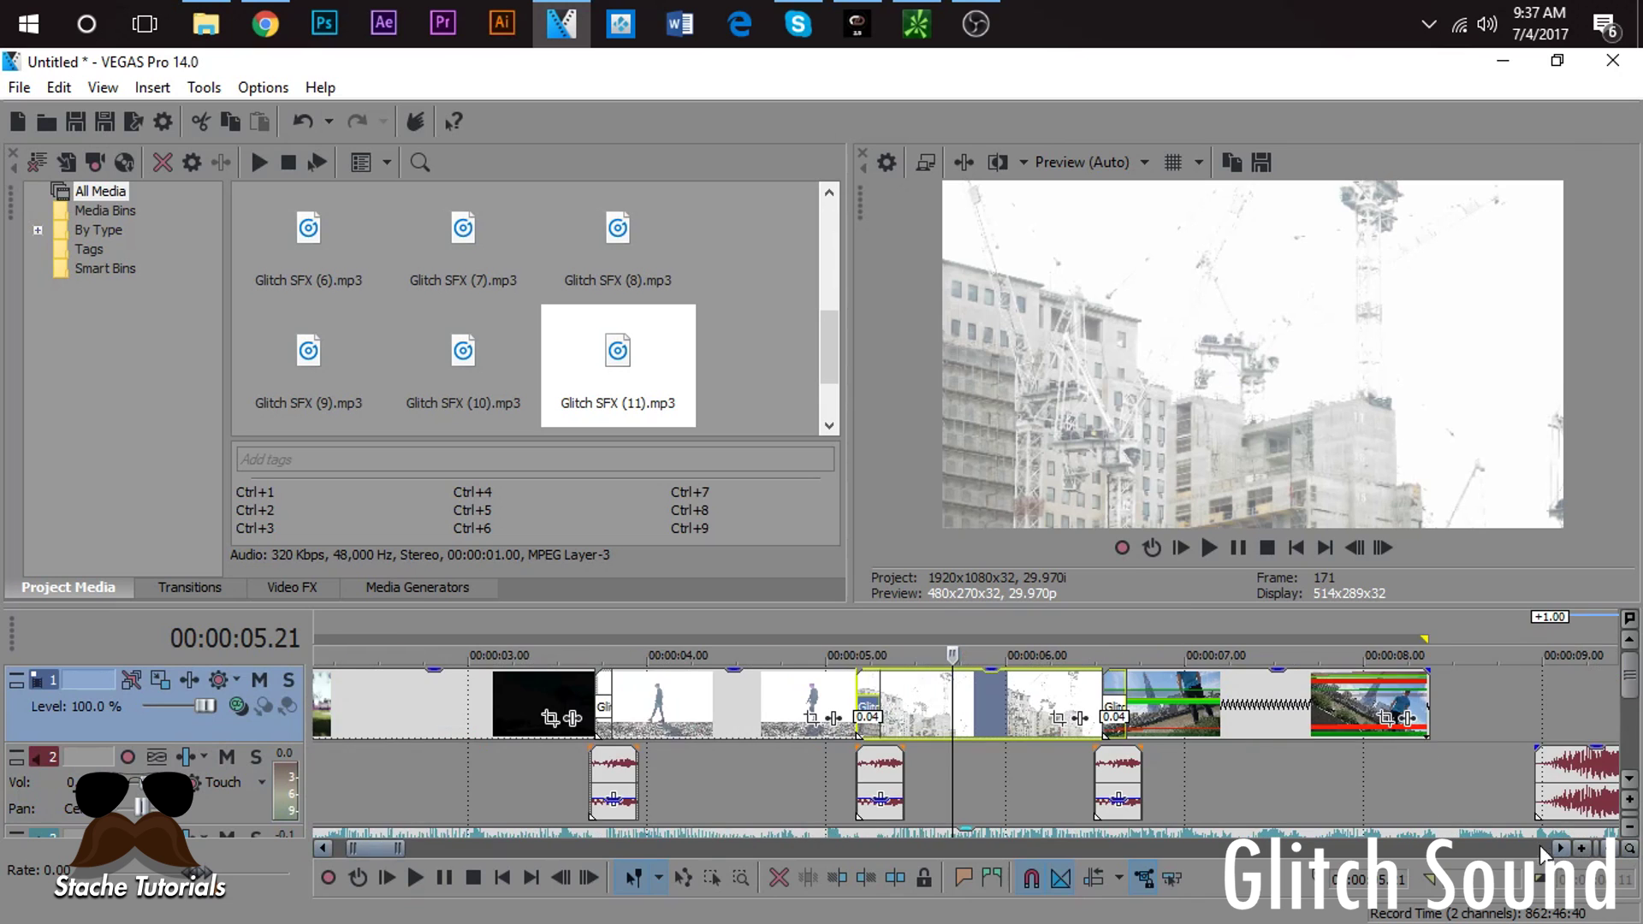
{"action": "left_click", "coordinate": [420, 719]}
{"action": "key", "text": "space"}
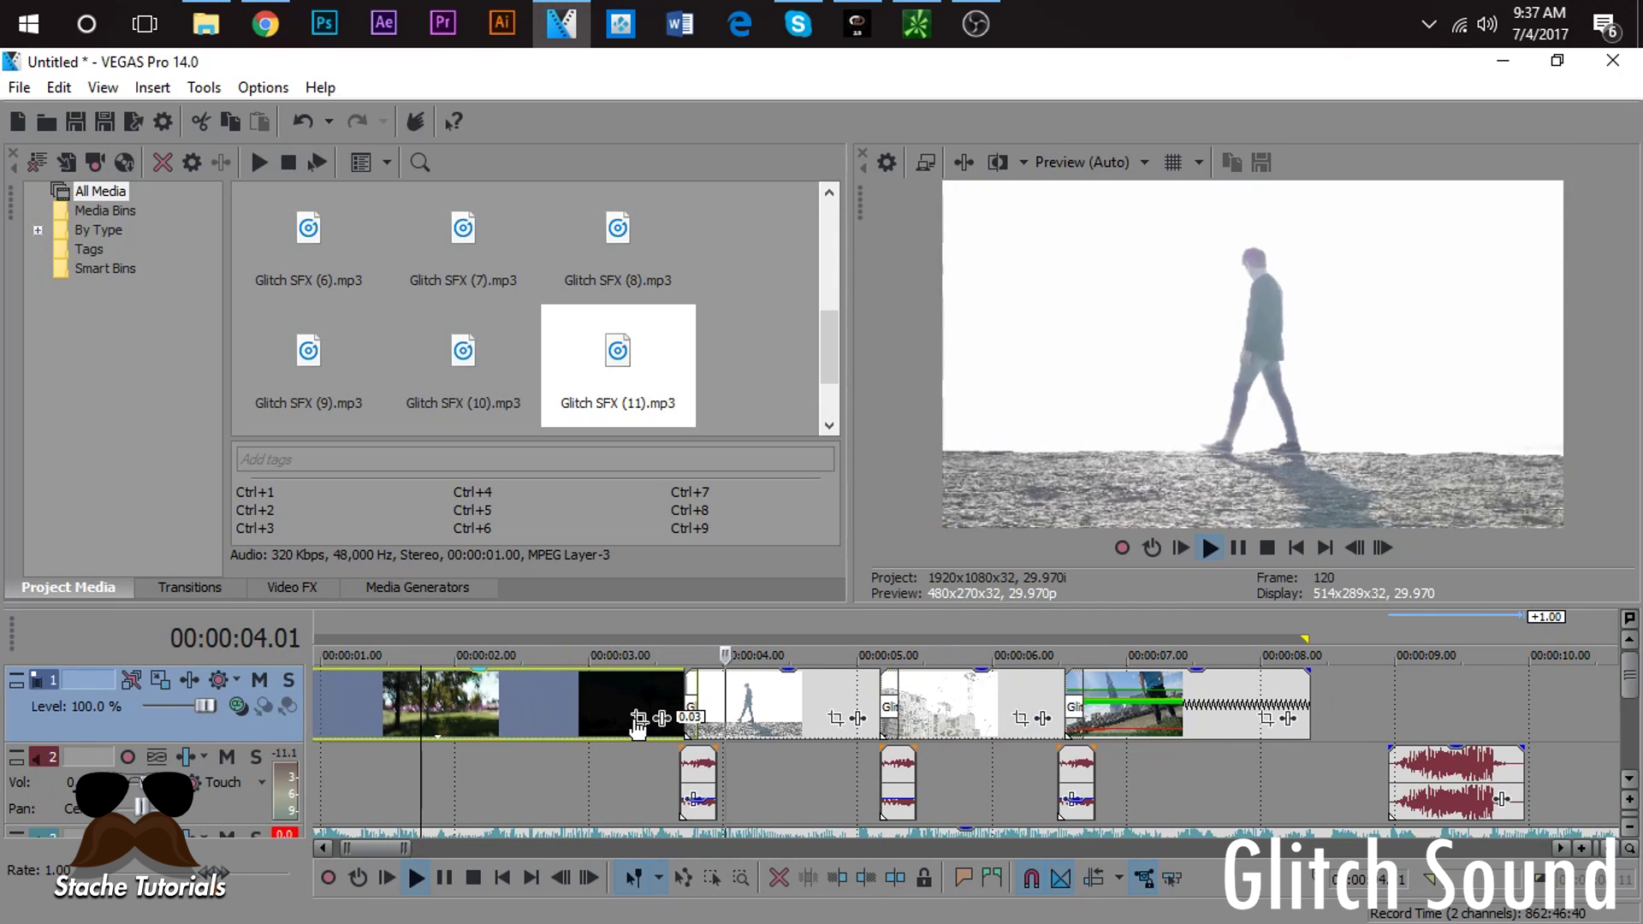
{"action": "key", "text": "space"}
{"action": "left_click", "coordinate": [764, 719]}
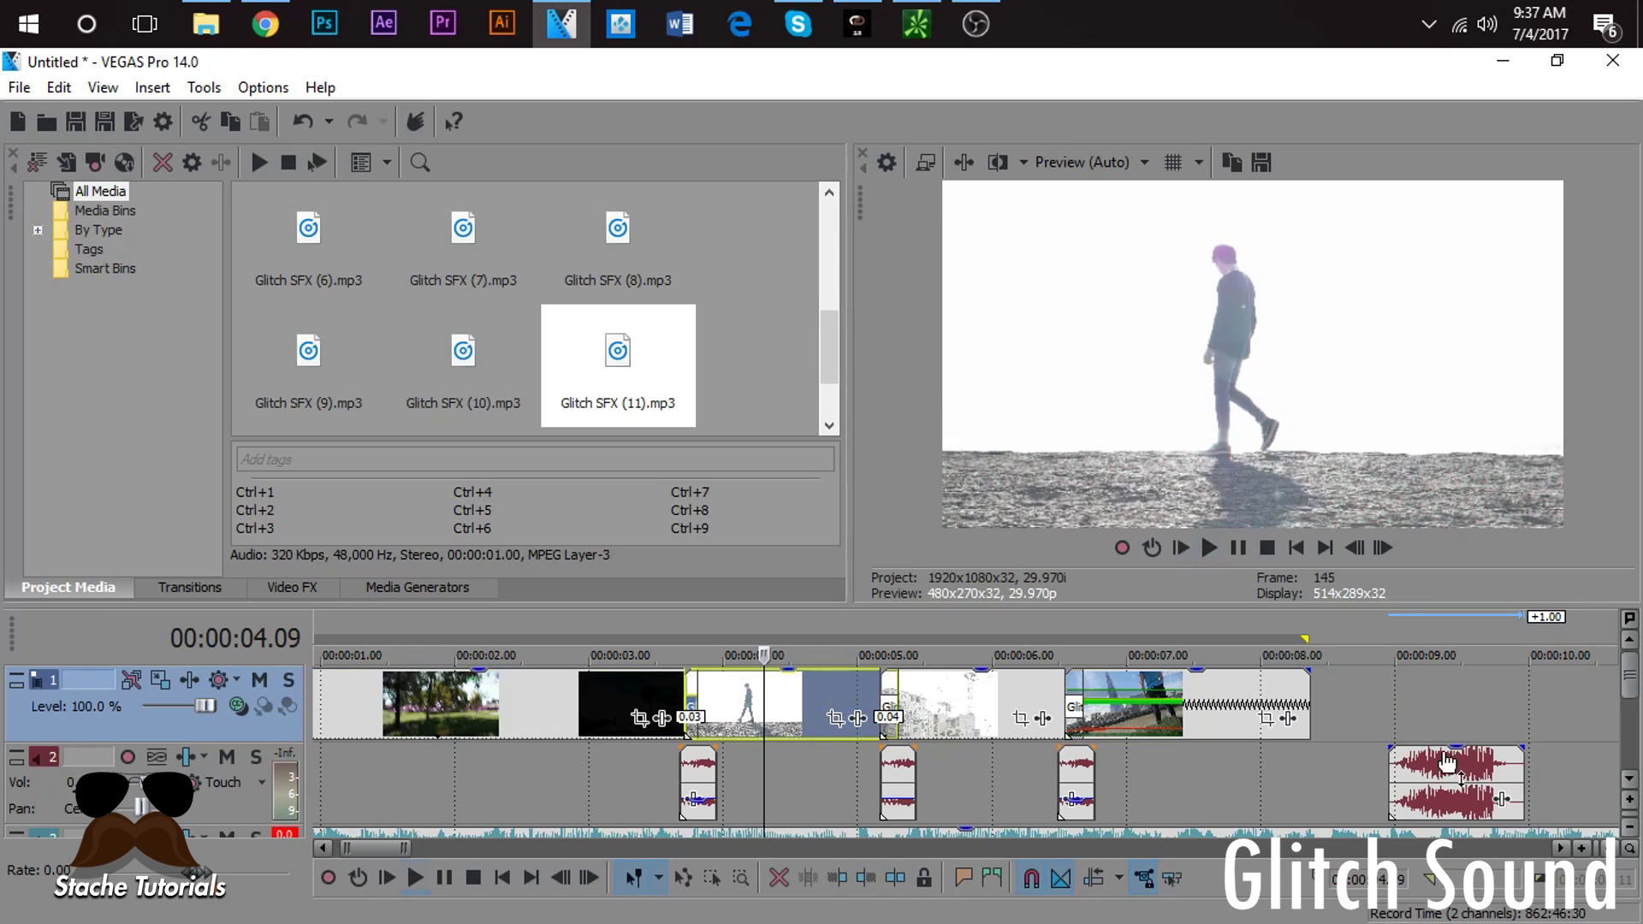
Step: Audition the Glitch SFX (11) clip on track 2 once more and delete it
{"action": "left_click", "coordinate": [1435, 779]}
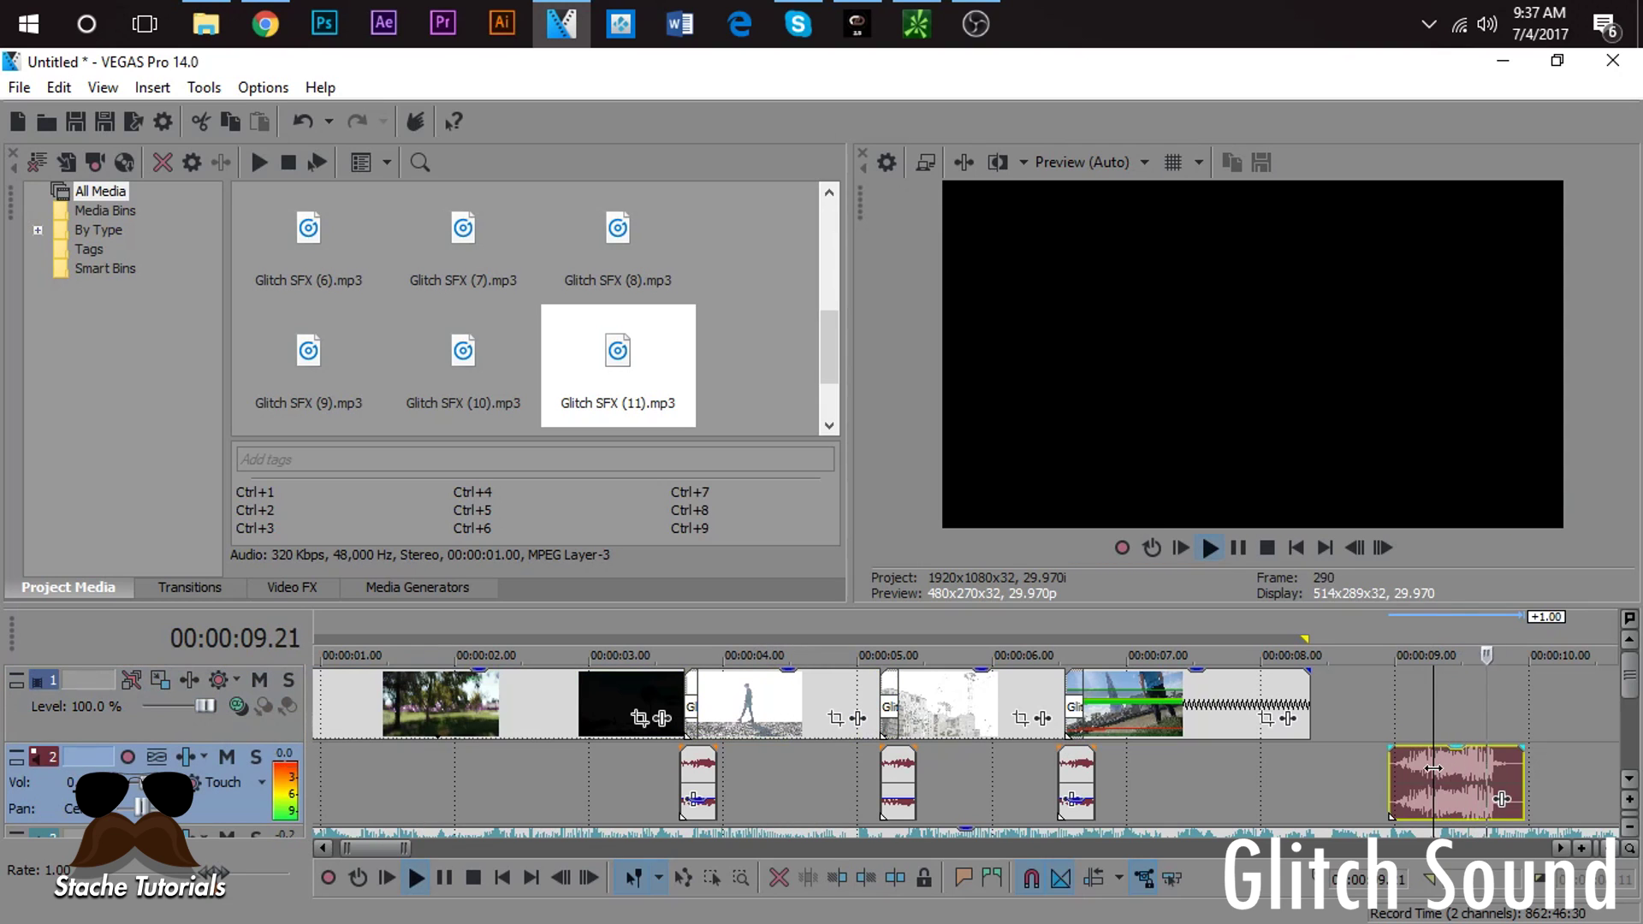
{"action": "key", "text": "Delete"}
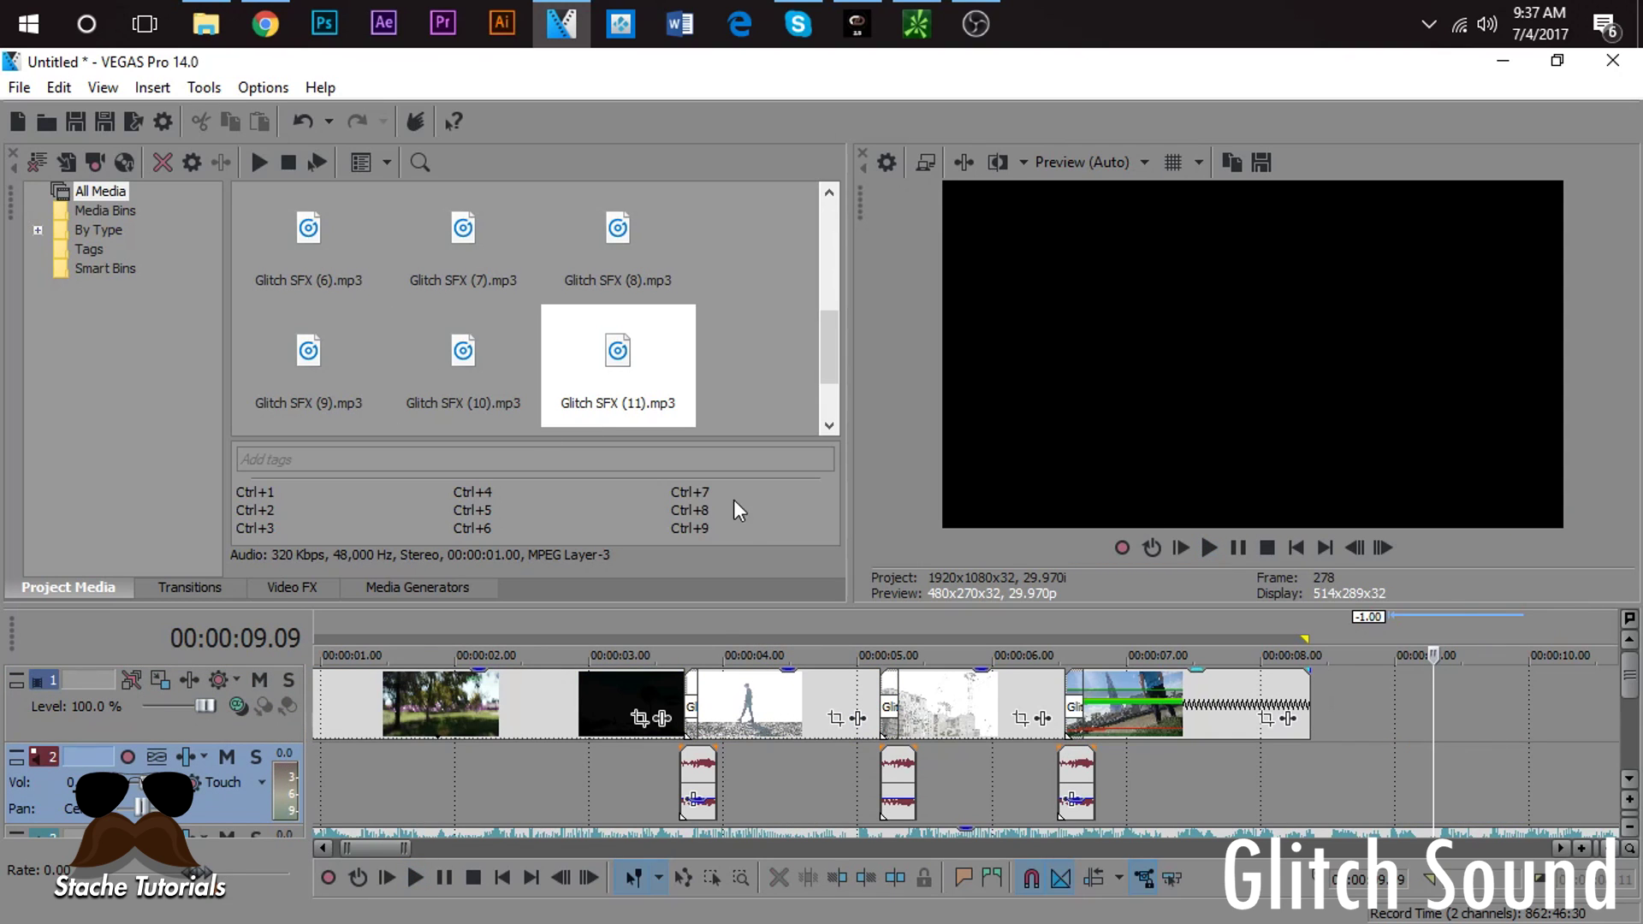
Step: Examine frames of the palm tree clip leading up to the first Glitch Transition, ending at 00:00:03.15
{"action": "left_click", "coordinate": [514, 702]}
{"action": "left_click", "coordinate": [426, 699]}
{"action": "left_click", "coordinate": [553, 697]}
{"action": "left_click", "coordinate": [628, 701]}
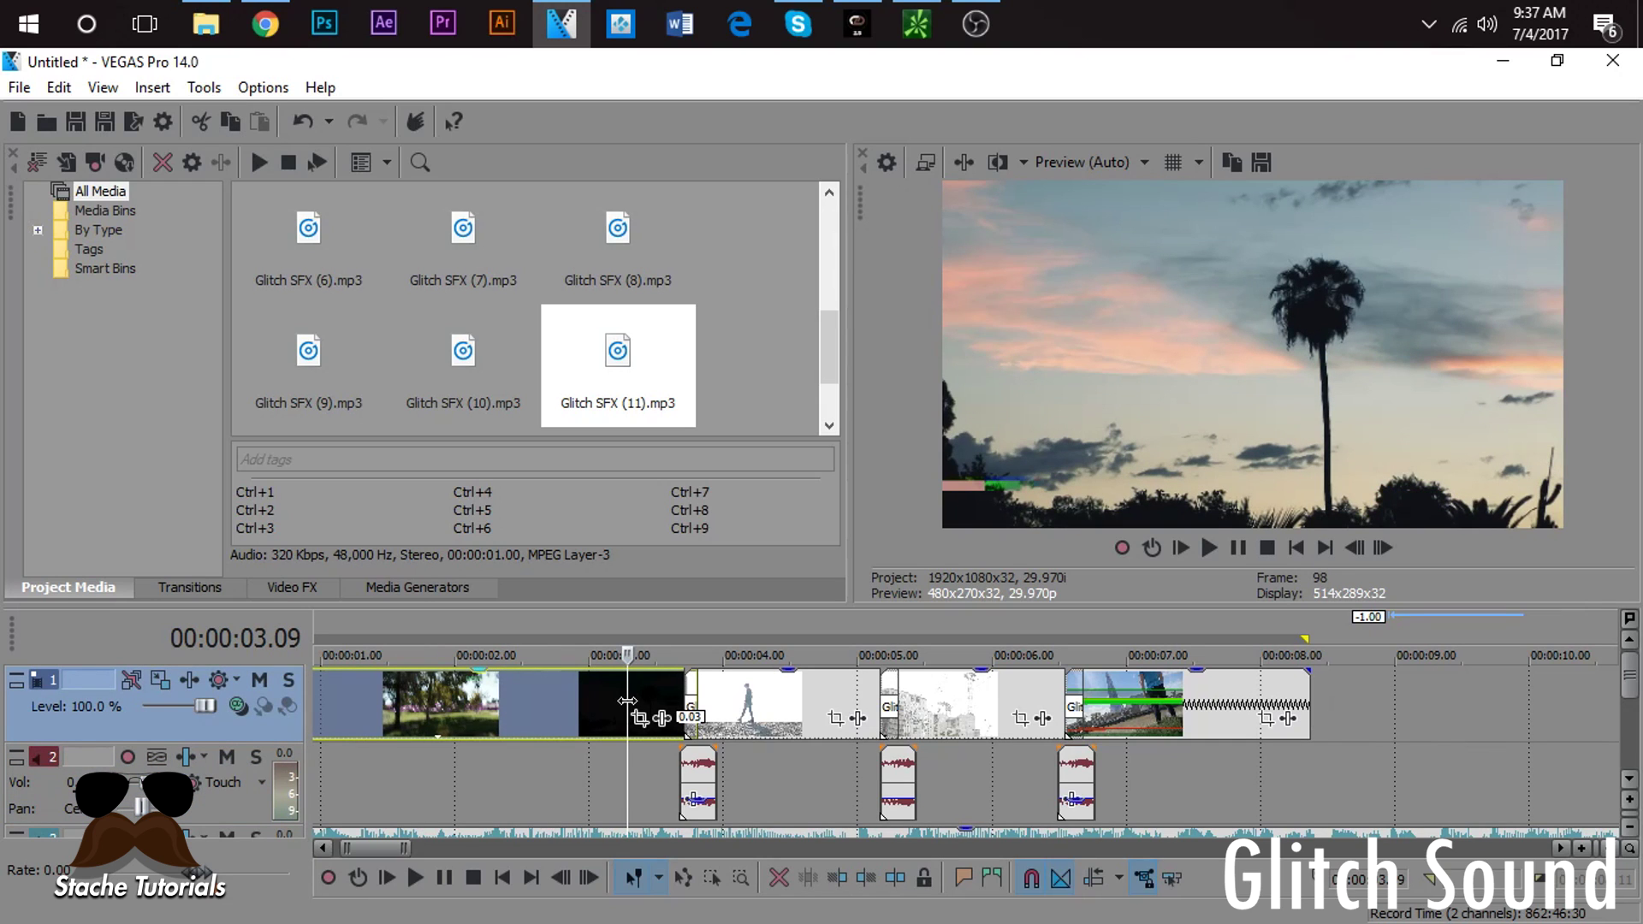
{"action": "left_click", "coordinate": [655, 682]}
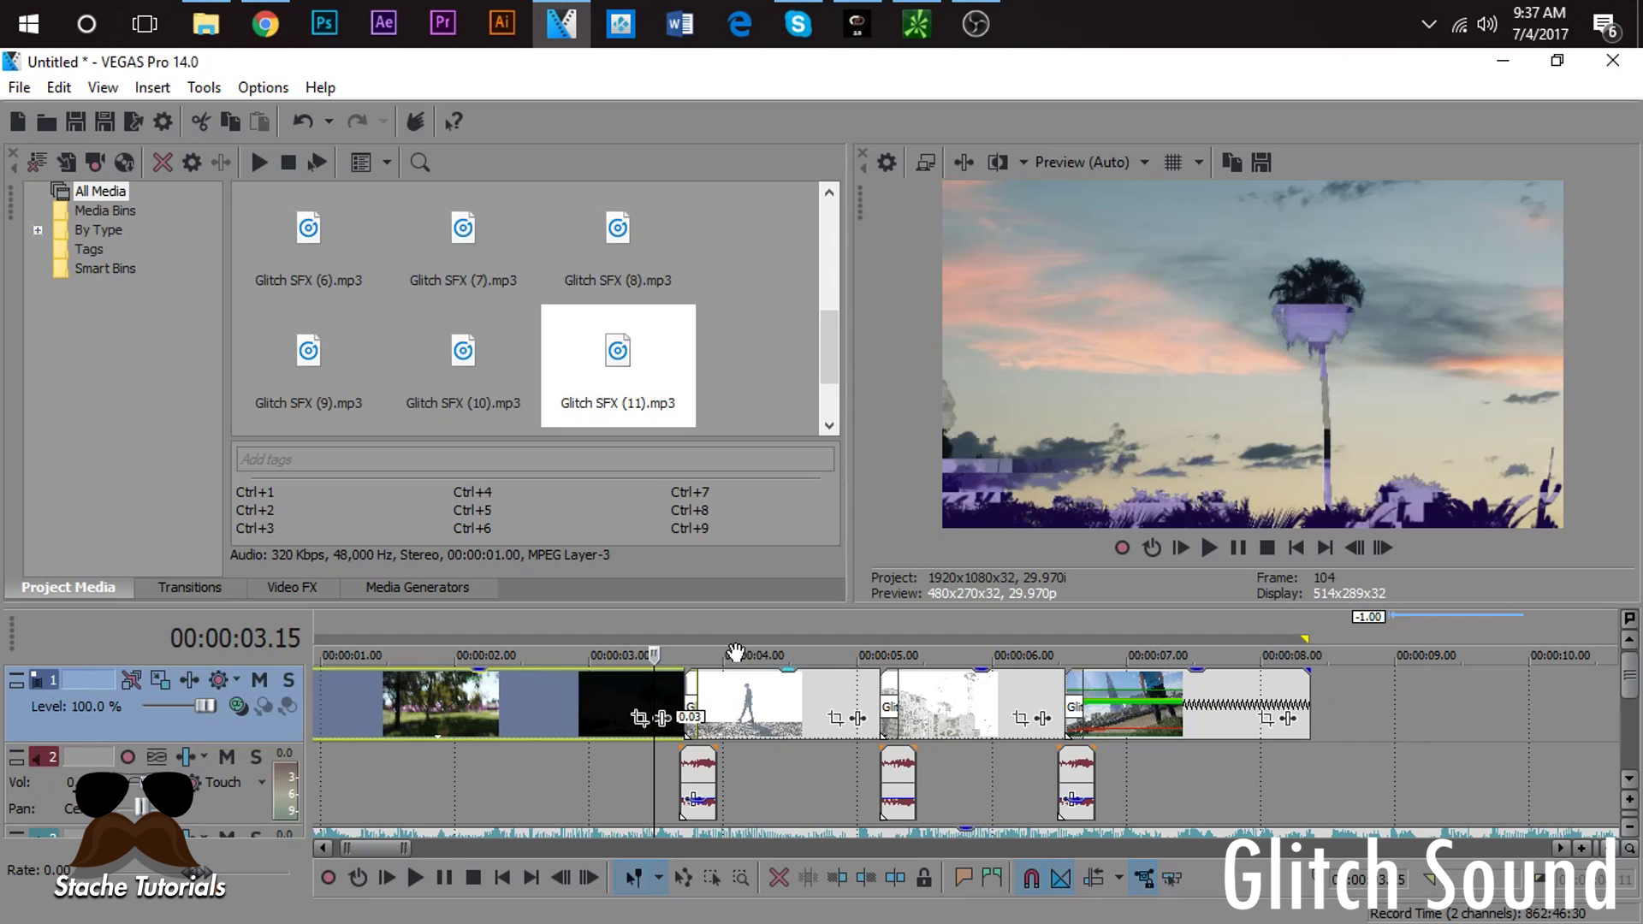
Step: Examine the walking man, construction crane and skyline clips for glitches that need a sound effect
{"action": "left_click", "coordinate": [744, 712]}
{"action": "key", "text": "space"}
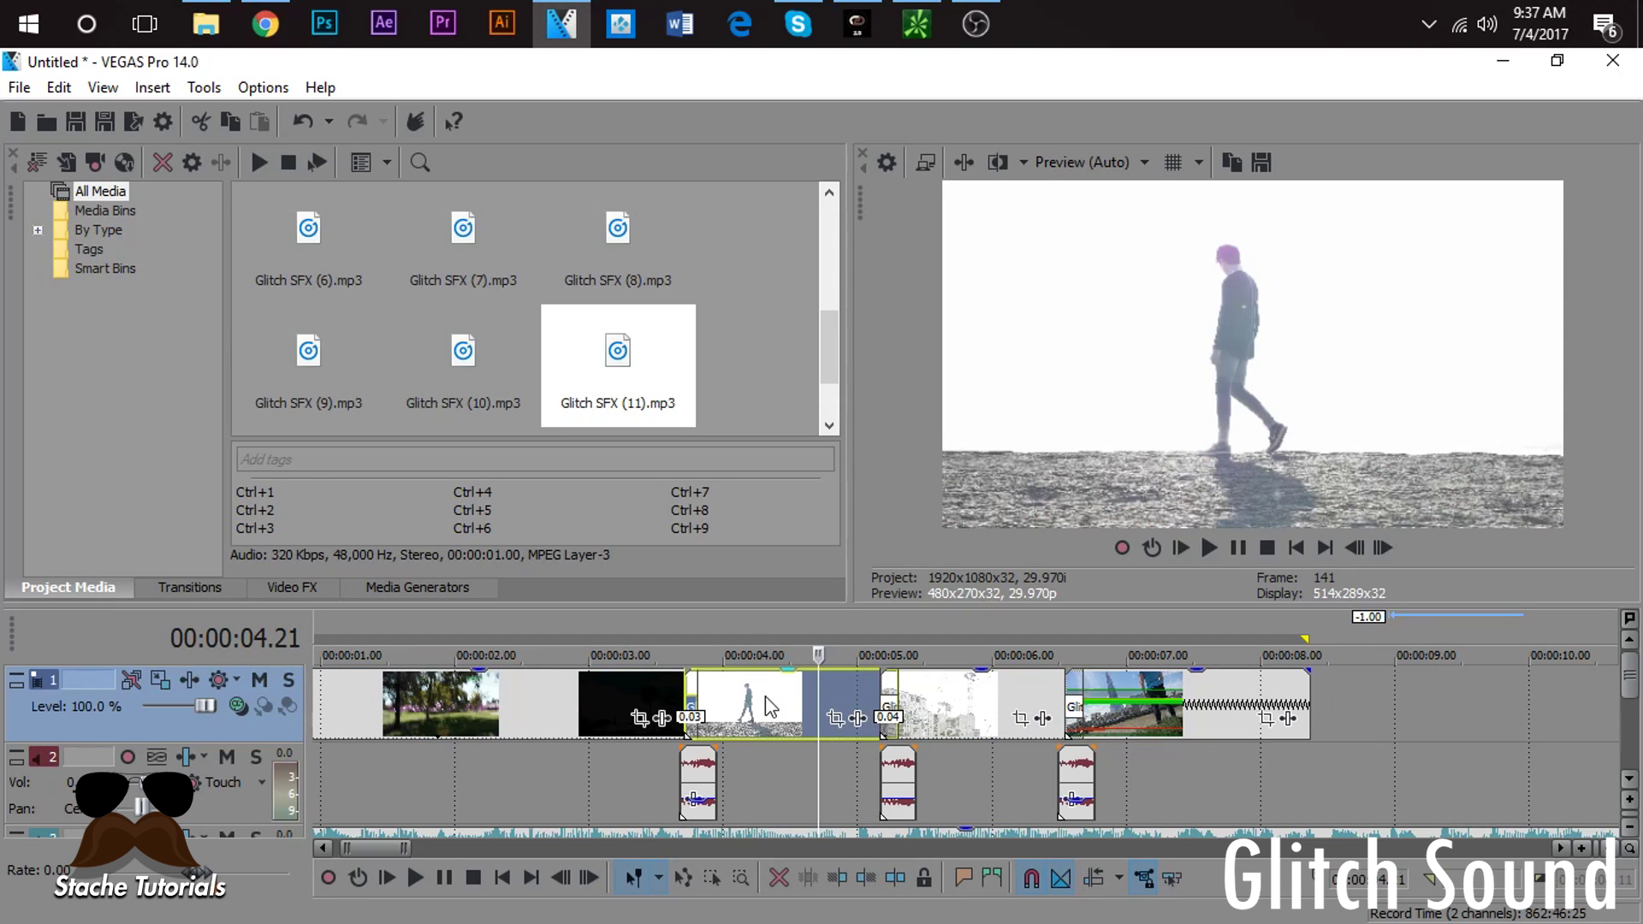
{"action": "left_click", "coordinate": [993, 706]}
{"action": "left_click", "coordinate": [1194, 703]}
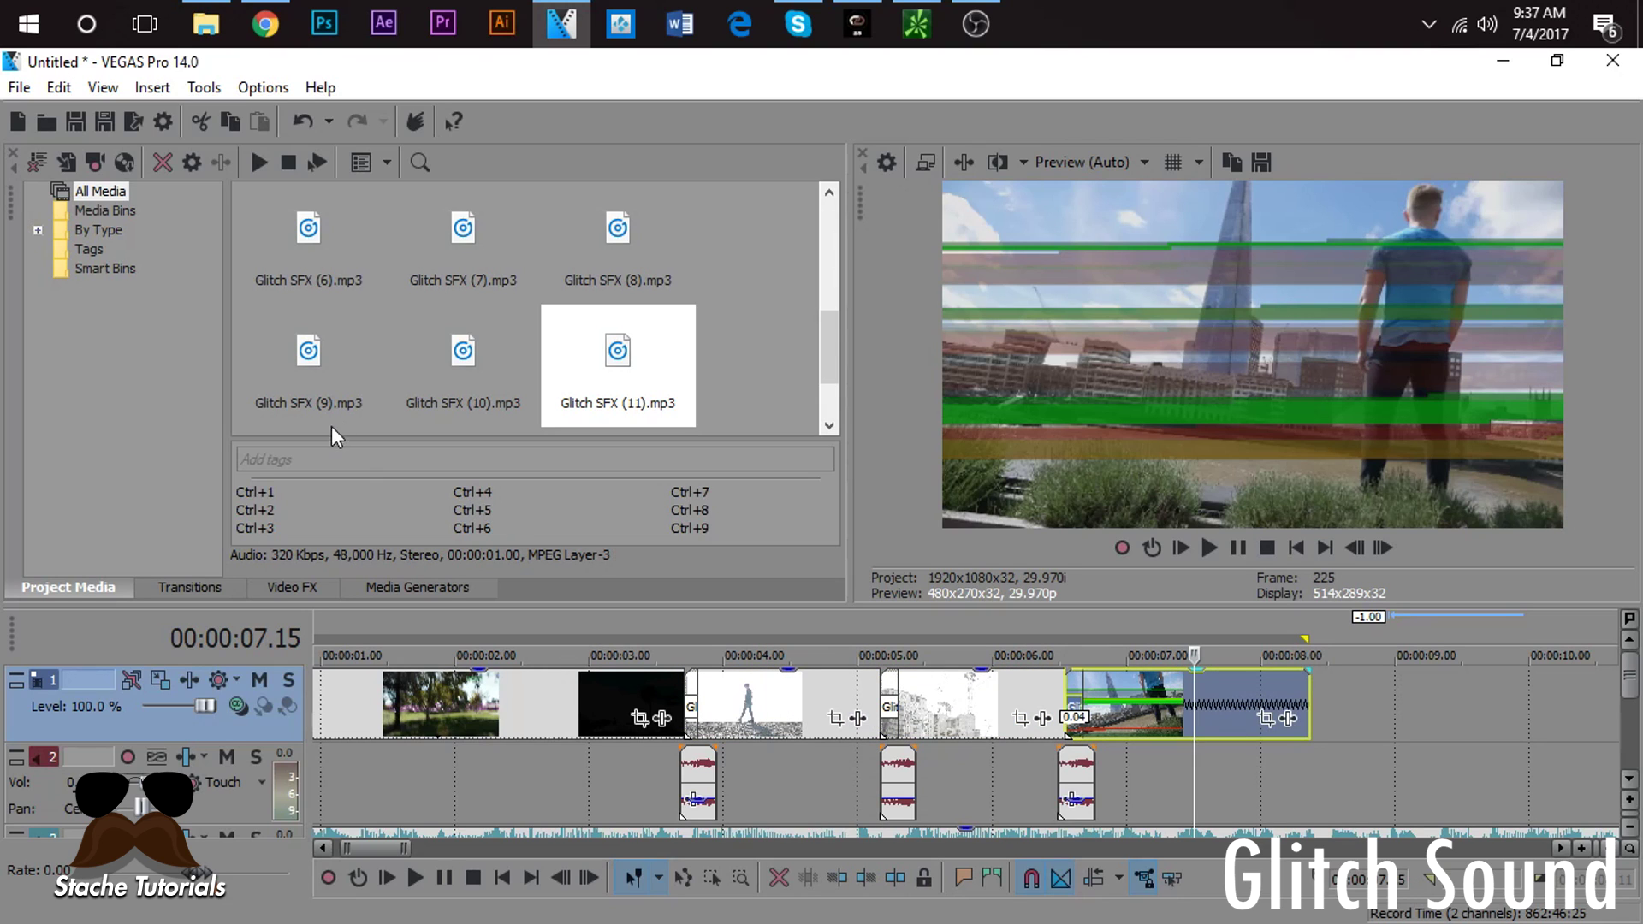
Step: Place Glitch SFX (10).mp3 on track 2 near 9 seconds, after the last video clip, and audition it
{"action": "scroll", "coordinate": [452, 358], "scroll_direction": "down", "scroll_amount": 1}
{"action": "left_click_drag", "start_coordinate": [443, 276], "coordinate": [1395, 773]}
{"action": "left_click", "coordinate": [1378, 773]}
{"action": "key", "text": "space"}
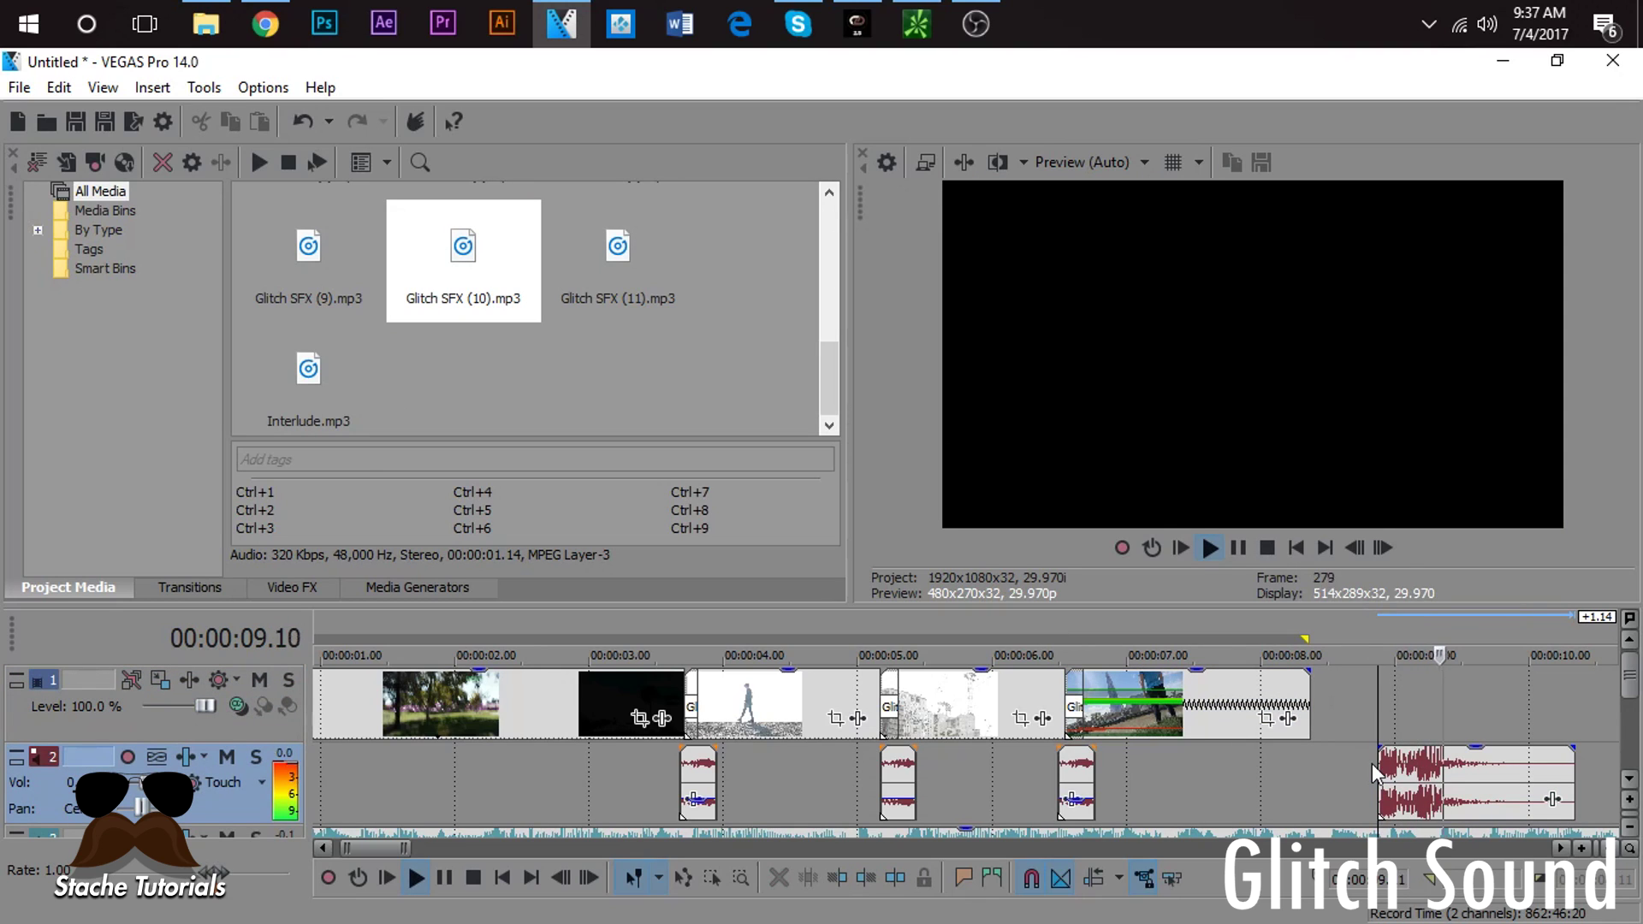
{"action": "key", "text": "space"}
{"action": "key", "text": "space"}
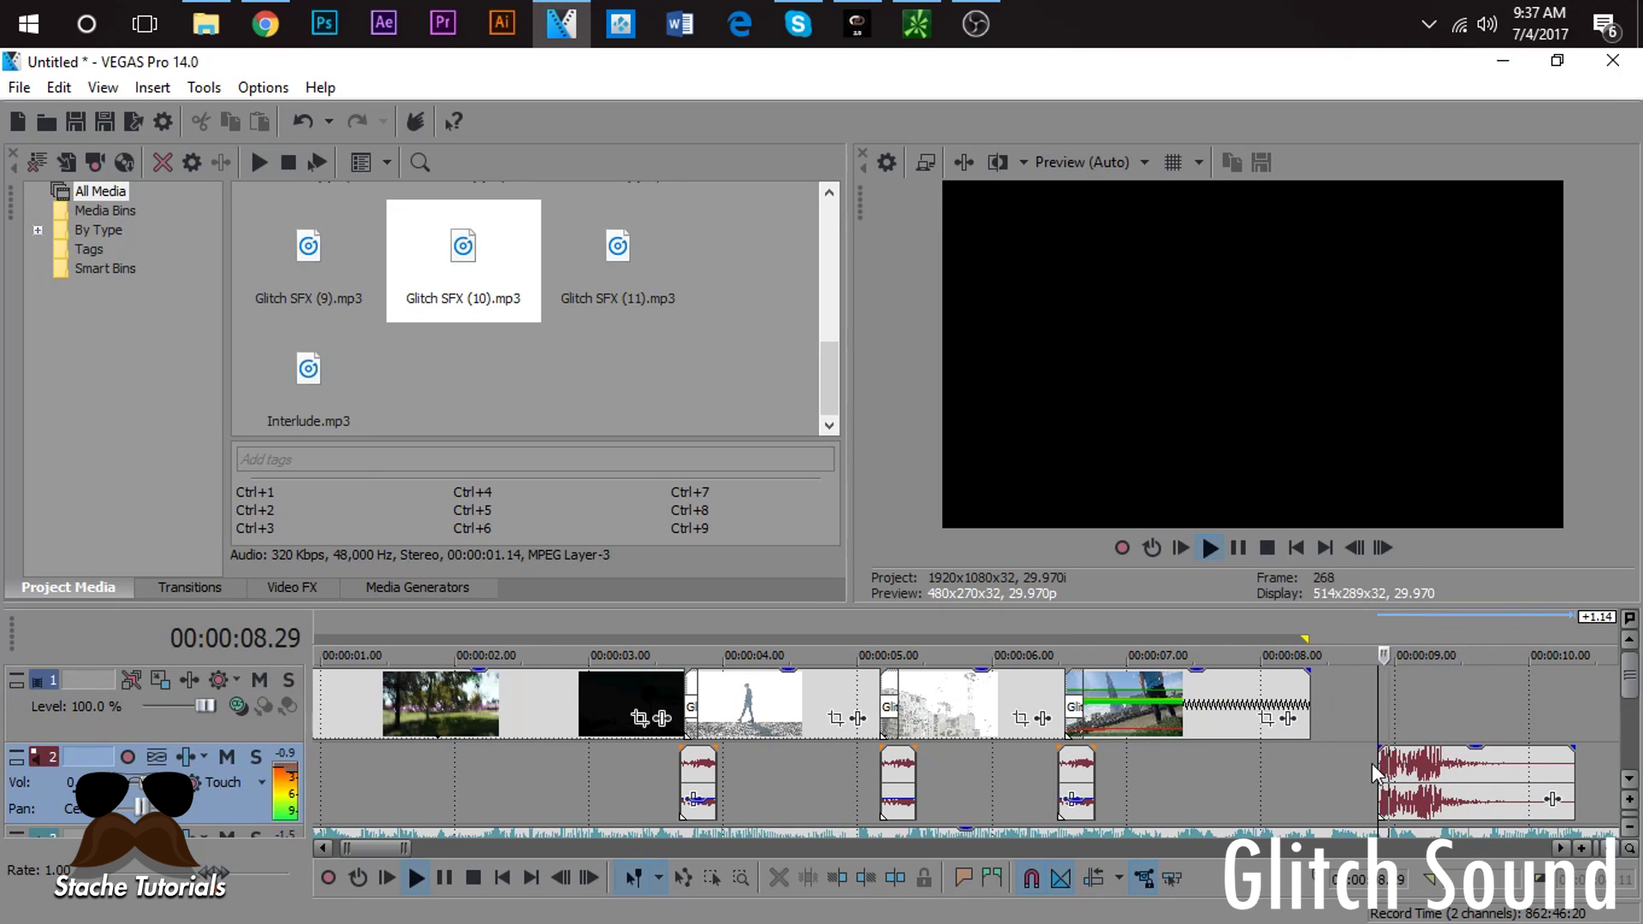
{"action": "key", "text": "space"}
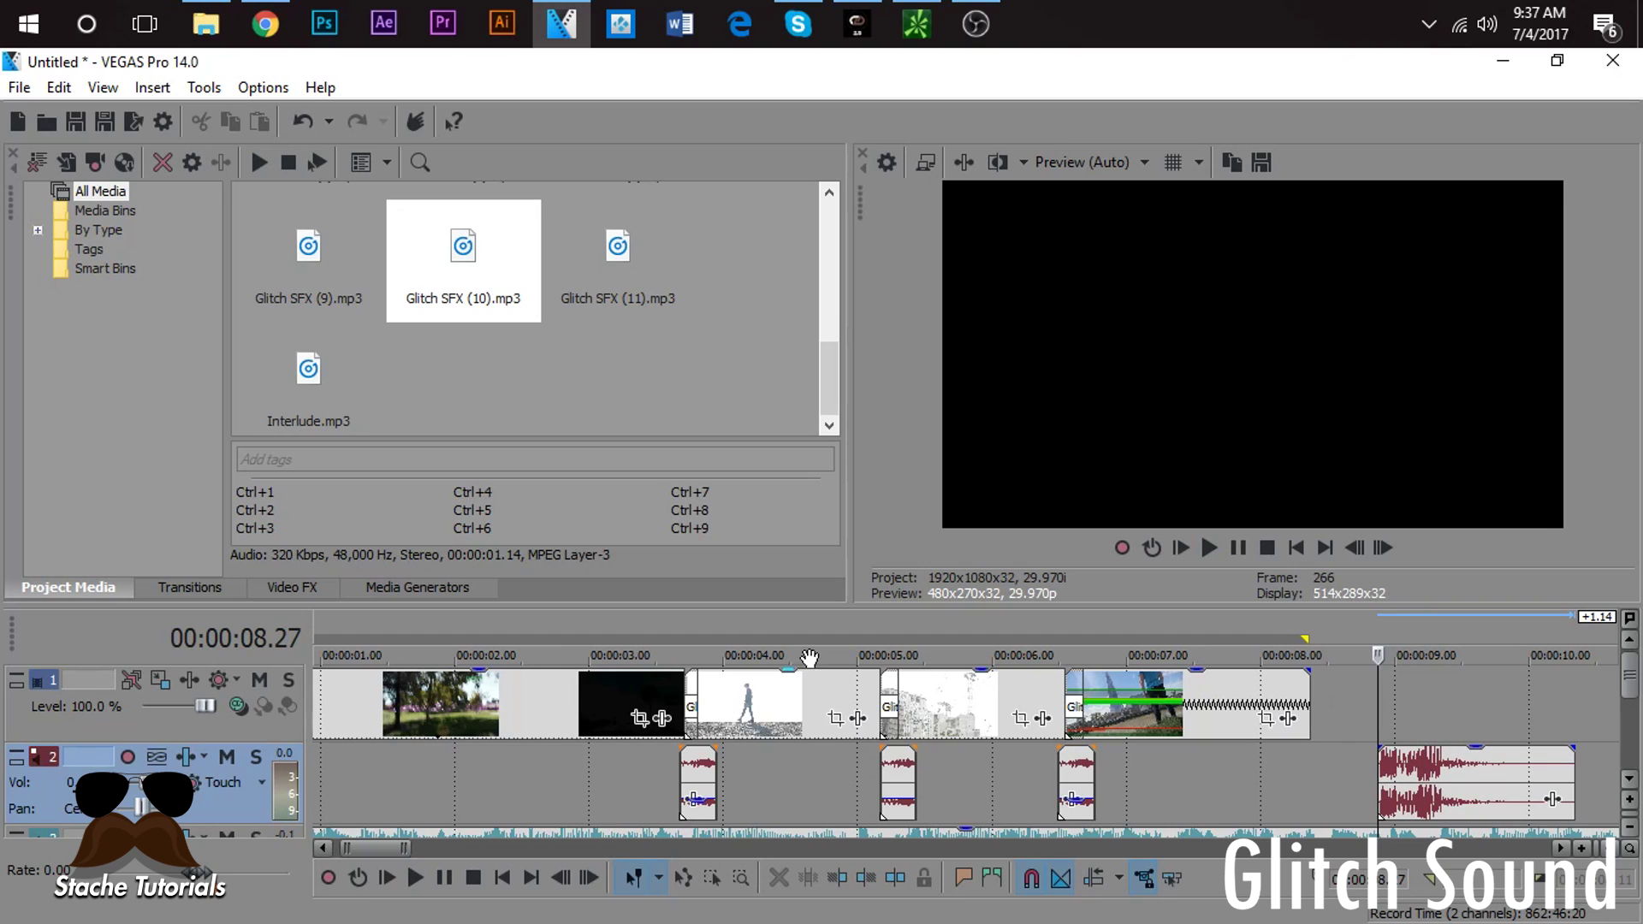
Step: Compare frames in the walking man and construction crane clips to locate the glitch for the new sound
{"action": "left_click", "coordinate": [761, 717]}
{"action": "left_click", "coordinate": [787, 719]}
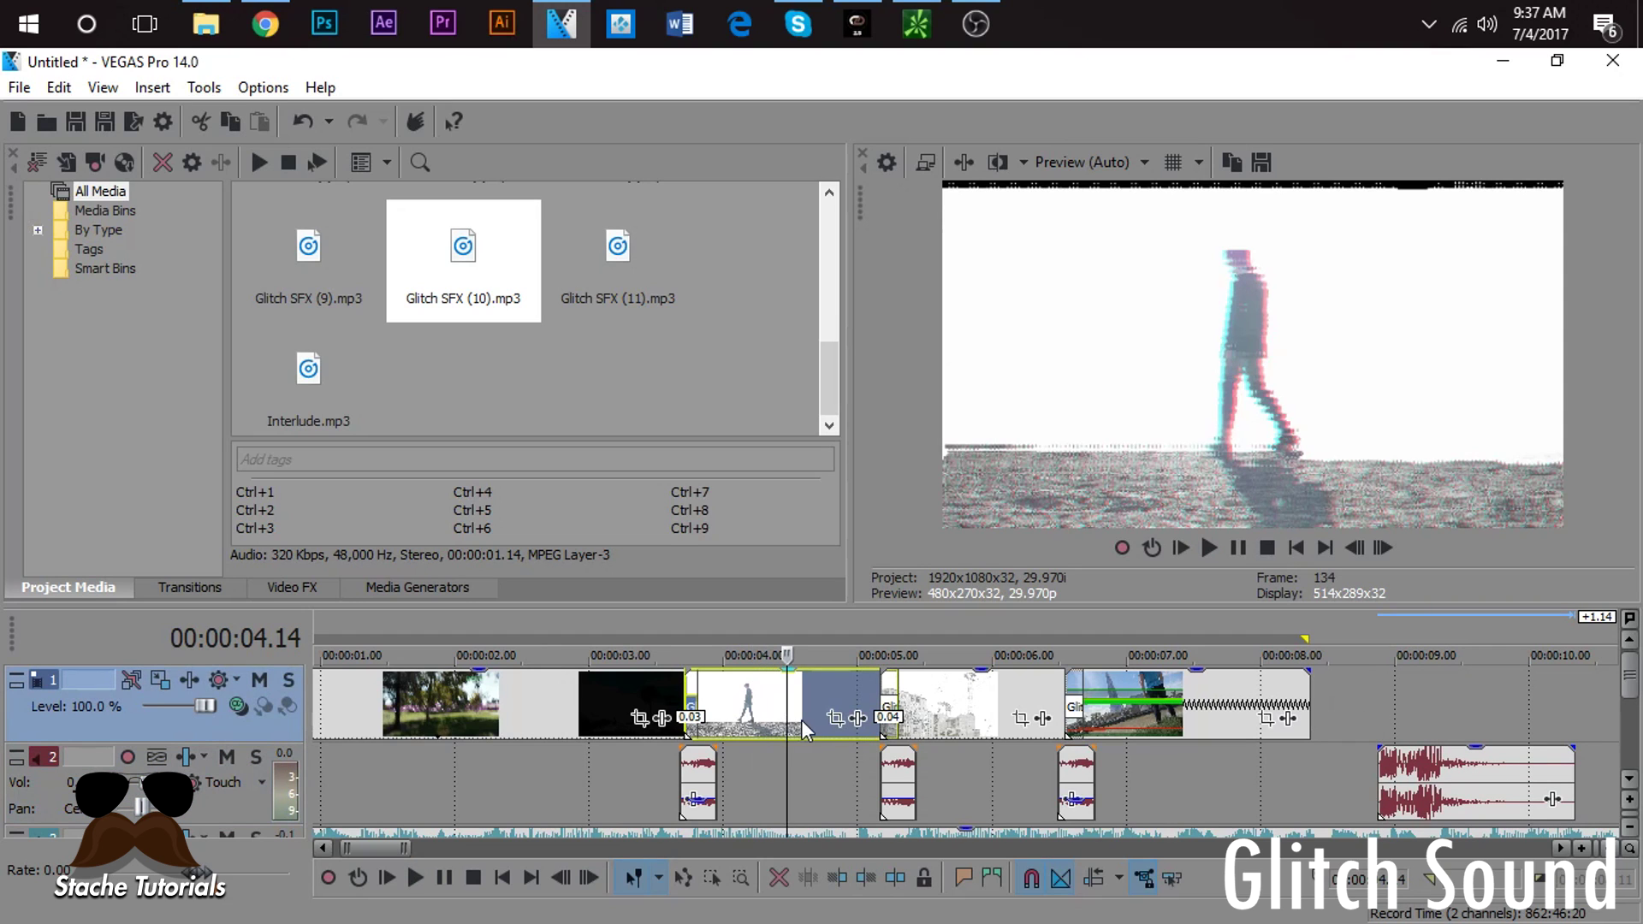
{"action": "left_click", "coordinate": [993, 718]}
{"action": "left_click", "coordinate": [975, 716]}
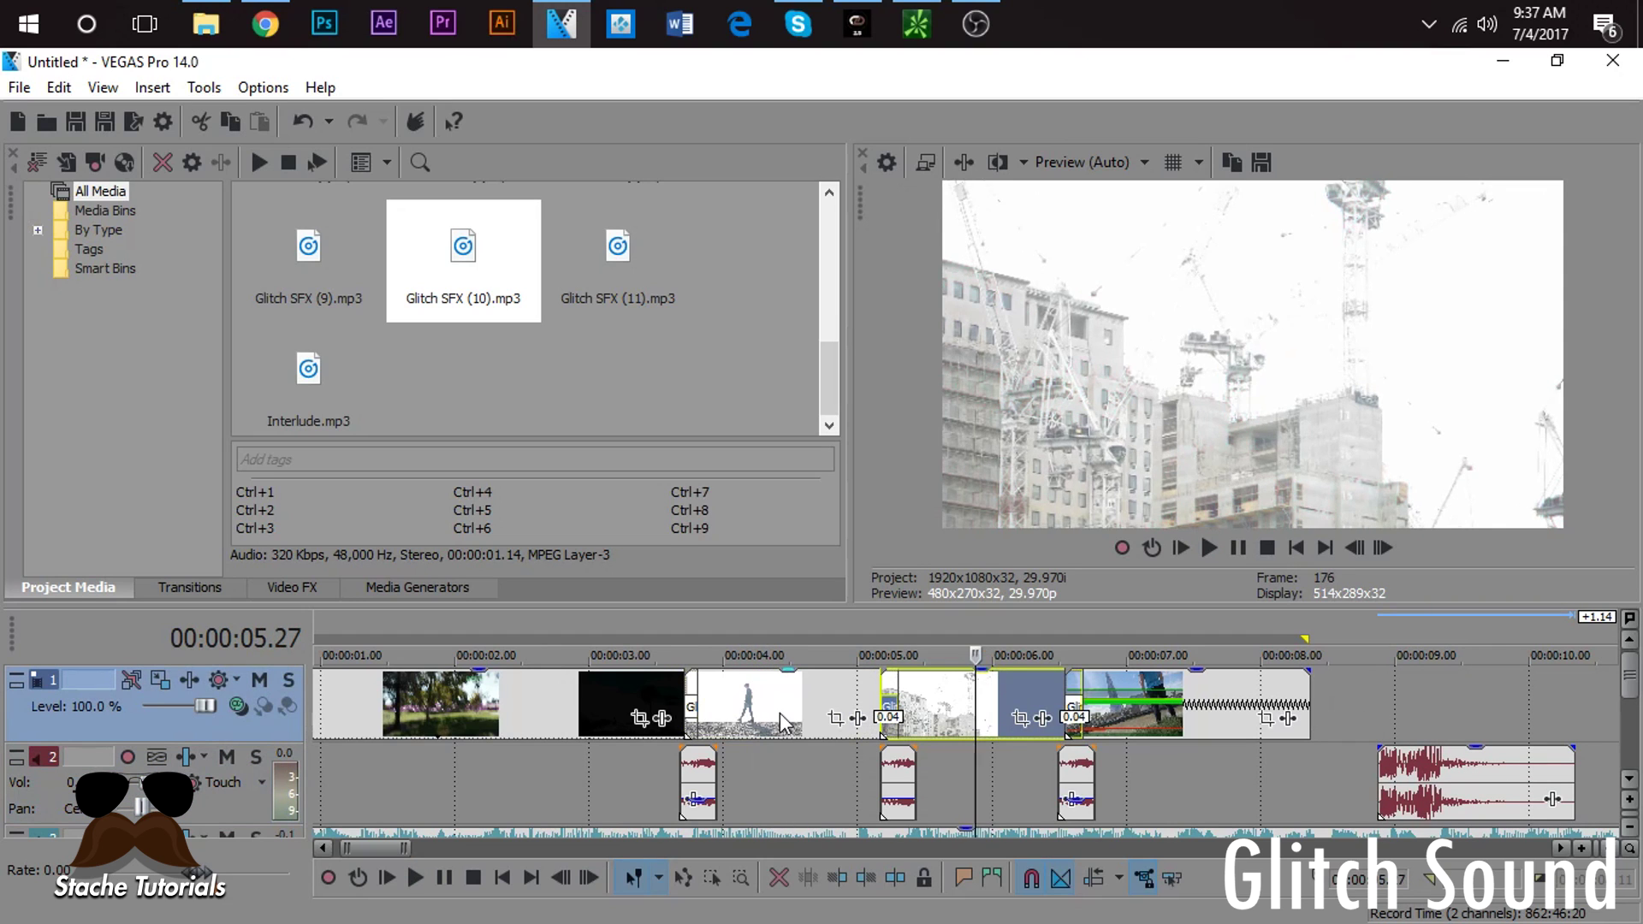
{"action": "left_click", "coordinate": [780, 712]}
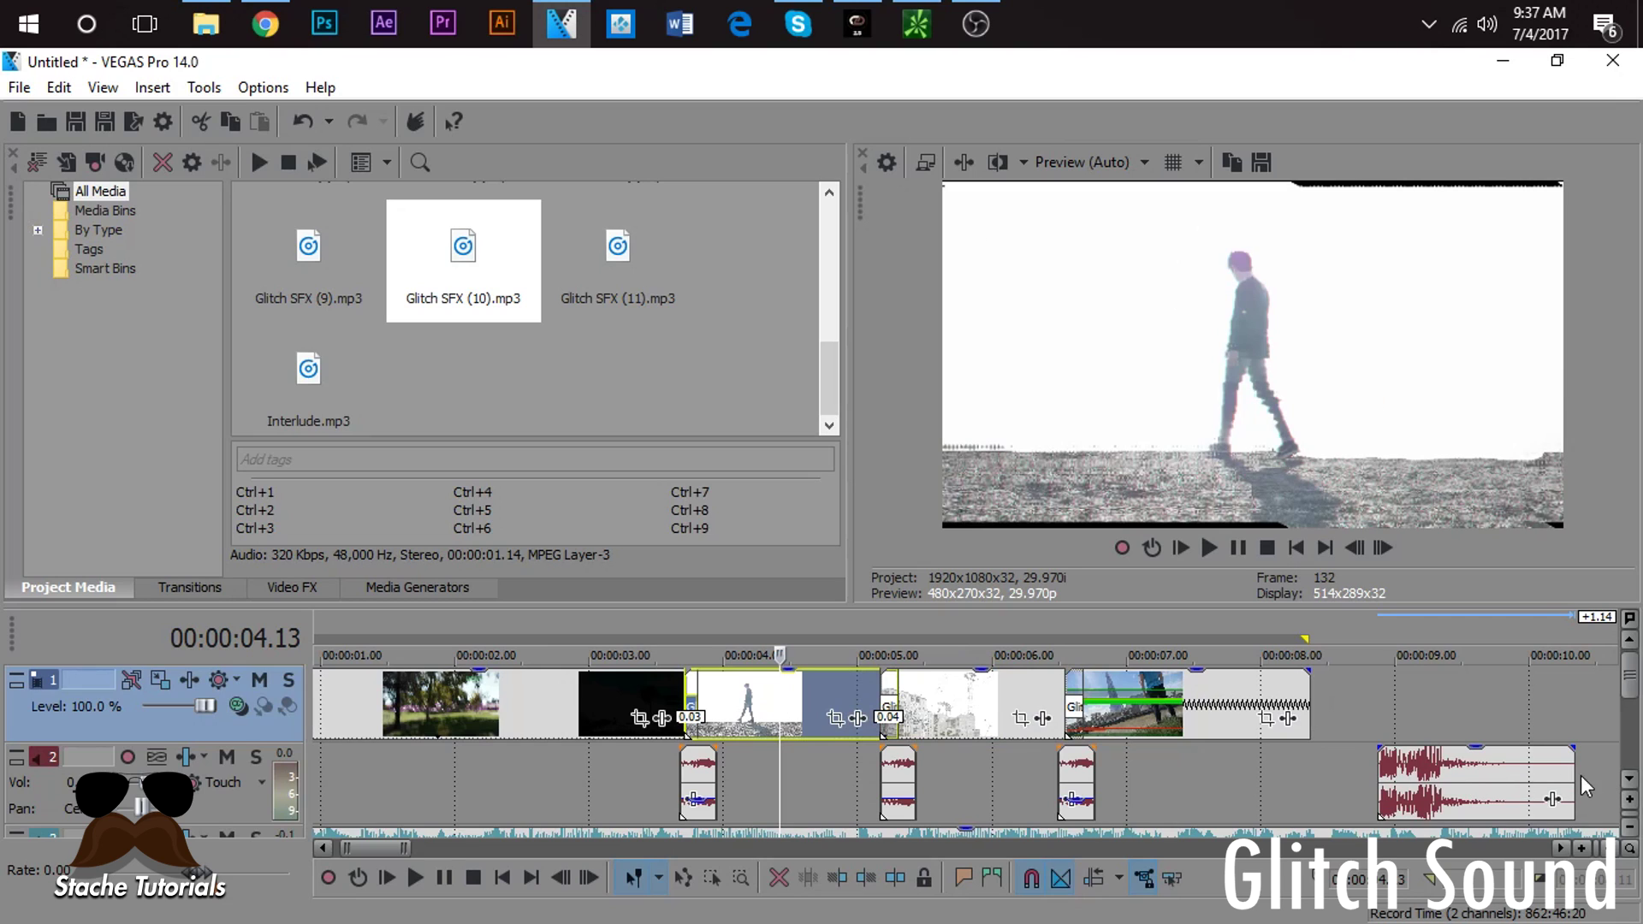
Step: Trim the end of the Glitch SFX (10) clip slightly and lower its volume, auditioning the level
{"action": "left_click", "coordinate": [1472, 775]}
{"action": "left_click_drag", "start_coordinate": [1460, 752], "coordinate": [1456, 801]}
{"action": "left_click", "coordinate": [1385, 780]}
{"action": "key", "text": "space"}
{"action": "key", "text": "space"}
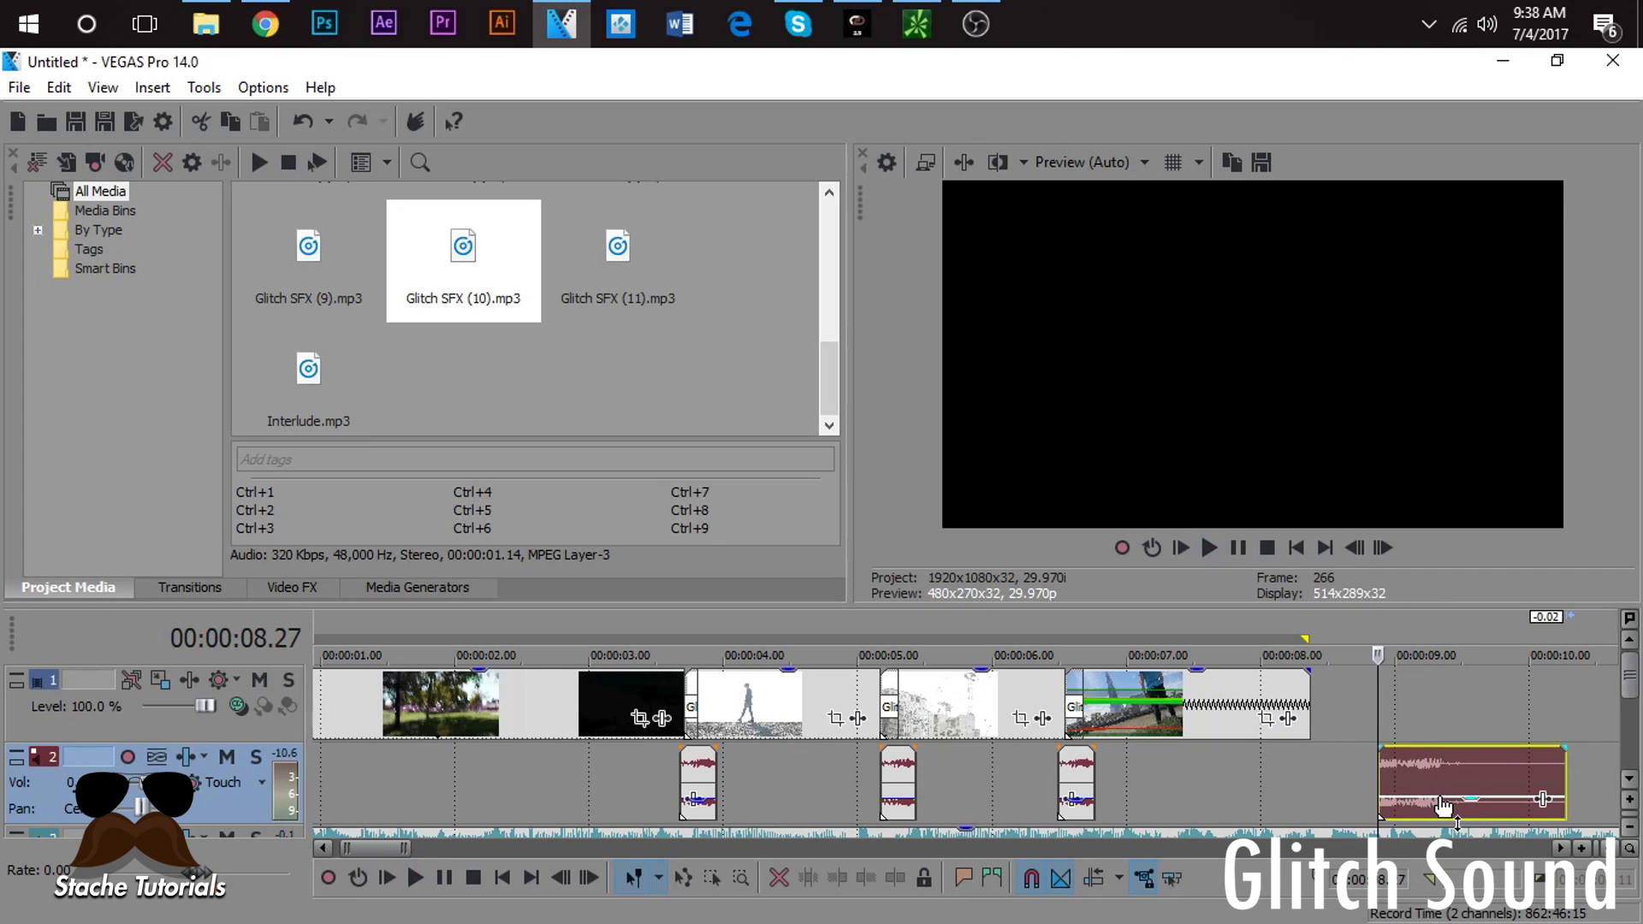
{"action": "left_click_drag", "start_coordinate": [1442, 803], "coordinate": [1444, 795]}
{"action": "key", "text": "space"}
{"action": "key", "text": "space"}
{"action": "key", "text": "space"}
{"action": "key", "text": "space"}
Step: Trim 16 frames off the end of the Glitch SFX (10) clip and align its start with the walking man's glitch near 00:00:04.07
{"action": "left_click_drag", "start_coordinate": [1561, 757], "coordinate": [1492, 755]}
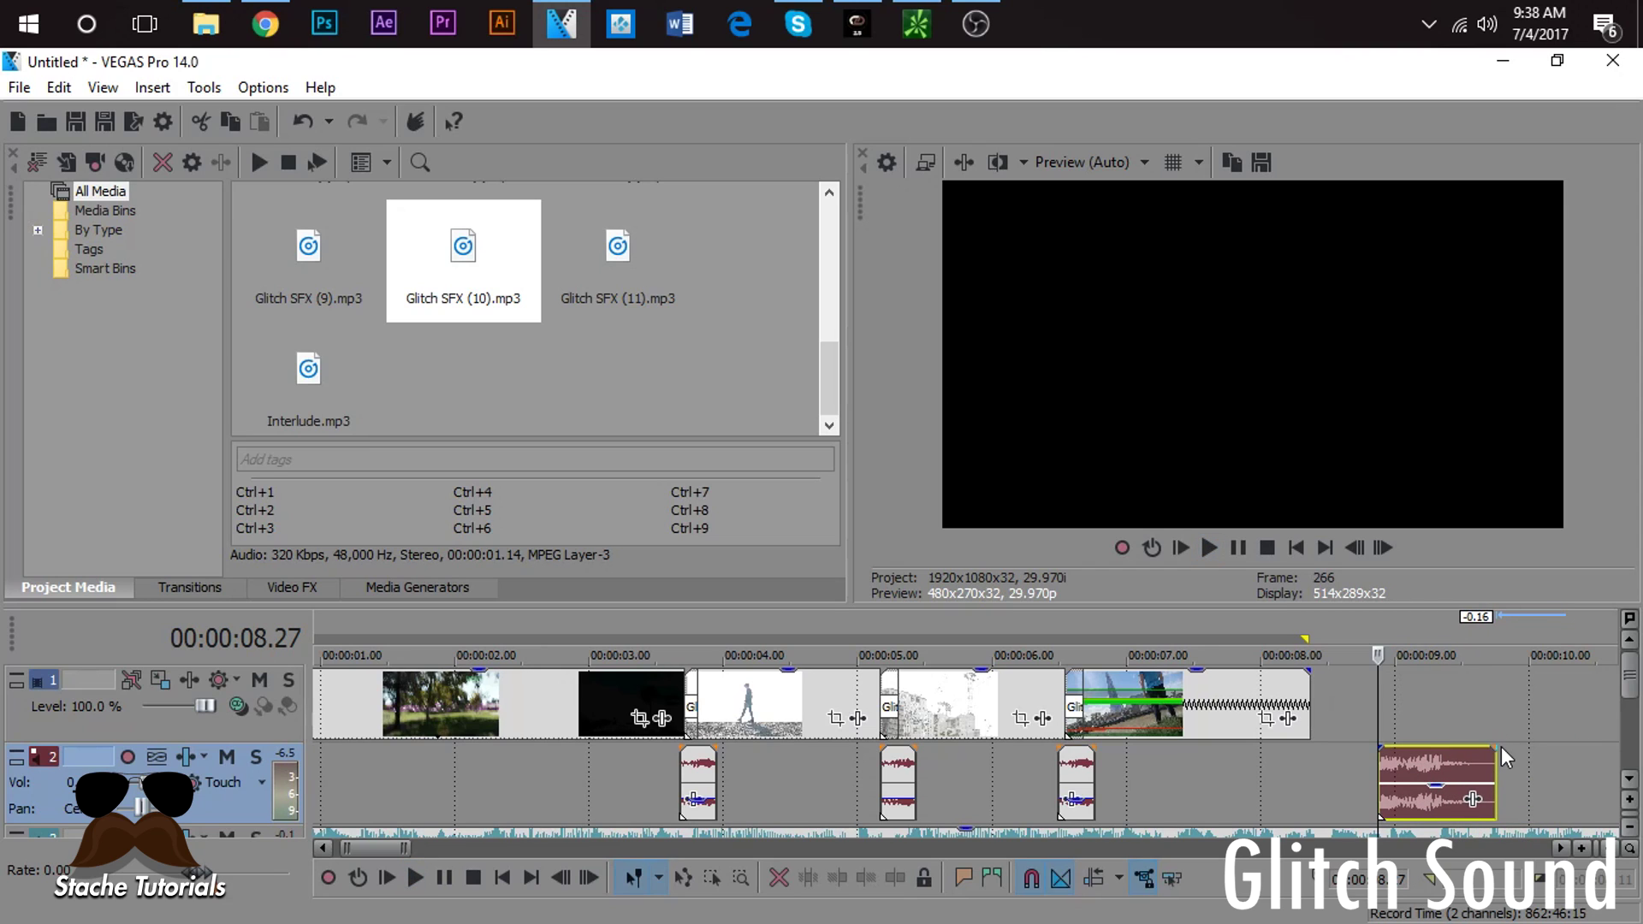
{"action": "left_click_drag", "start_coordinate": [1460, 780], "coordinate": [810, 782]}
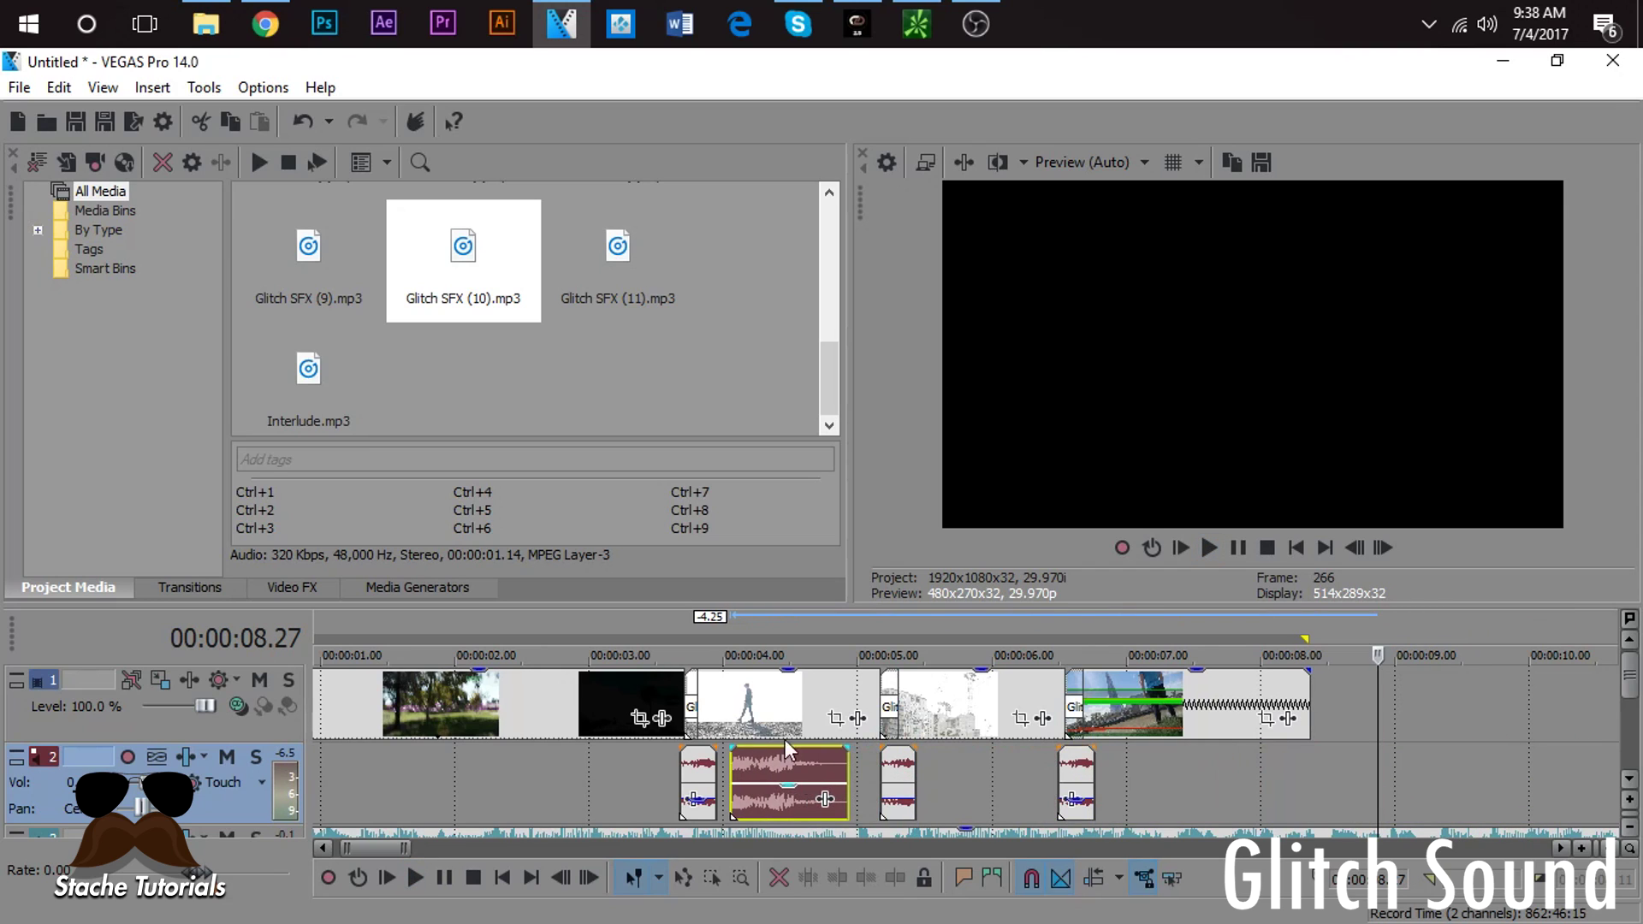
{"action": "left_click", "coordinate": [738, 707]}
{"action": "scroll", "coordinate": [737, 708], "scroll_direction": "up", "scroll_amount": 2}
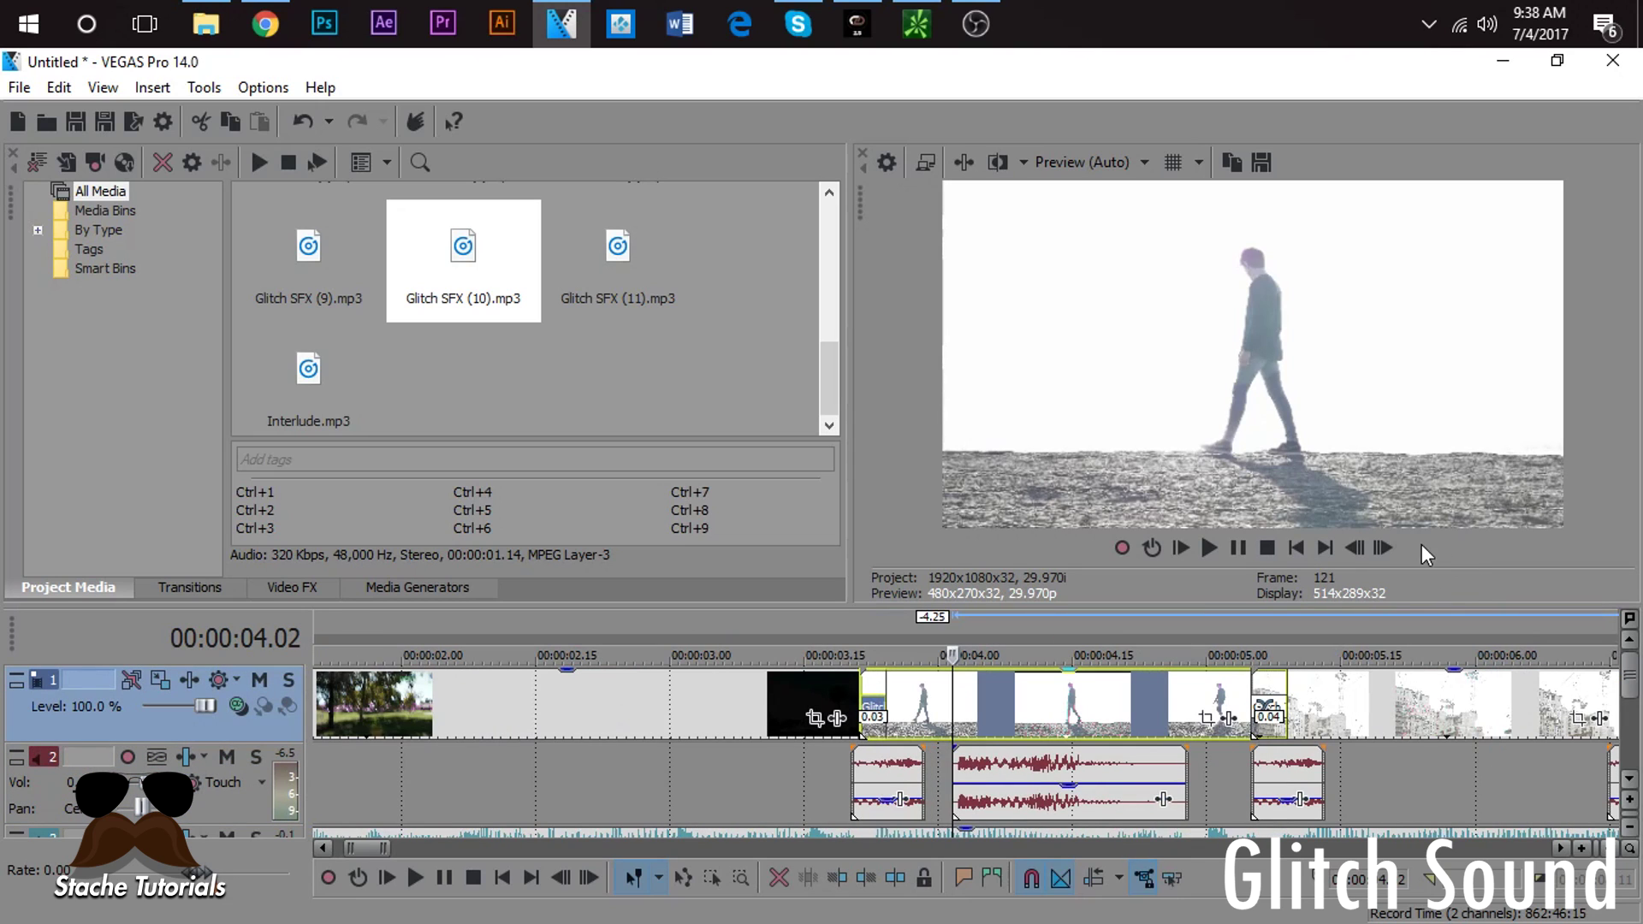
{"action": "left_click", "coordinate": [1381, 549]}
{"action": "left_click", "coordinate": [1381, 548]}
{"action": "left_click", "coordinate": [1381, 548]}
{"action": "left_click", "coordinate": [1381, 548]}
{"action": "left_click_drag", "start_coordinate": [987, 762], "coordinate": [1038, 764]}
{"action": "key", "text": "space"}
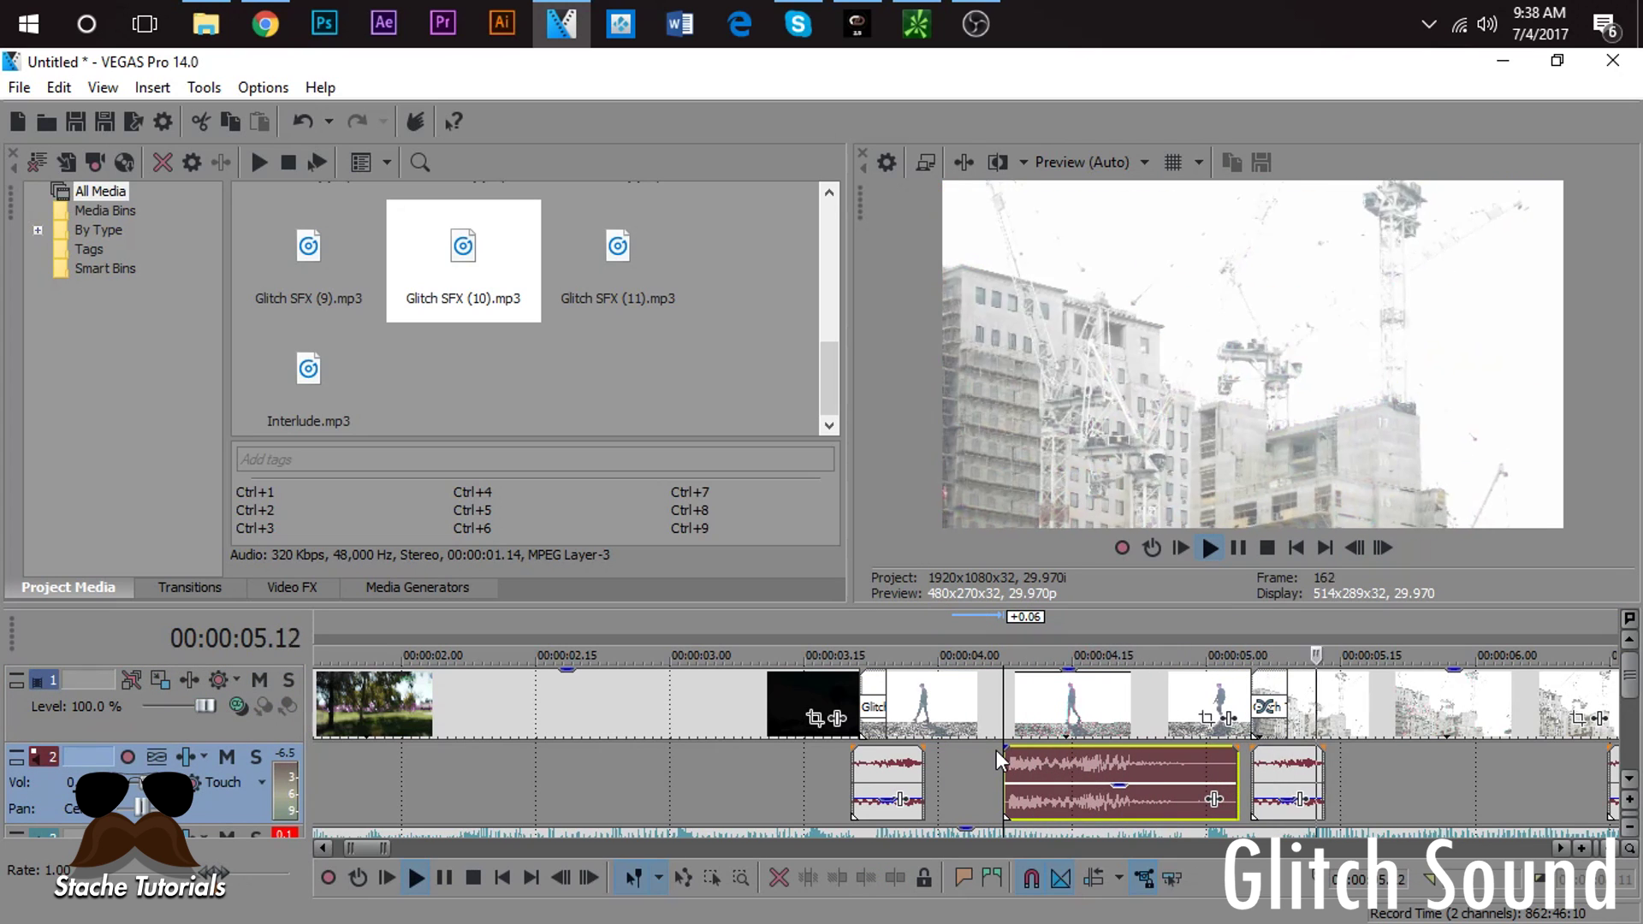
{"action": "key", "text": "space"}
Step: Insert a new audio track above the glitch sound effects track
{"action": "scroll", "coordinate": [1199, 722], "scroll_direction": "down", "scroll_amount": 5}
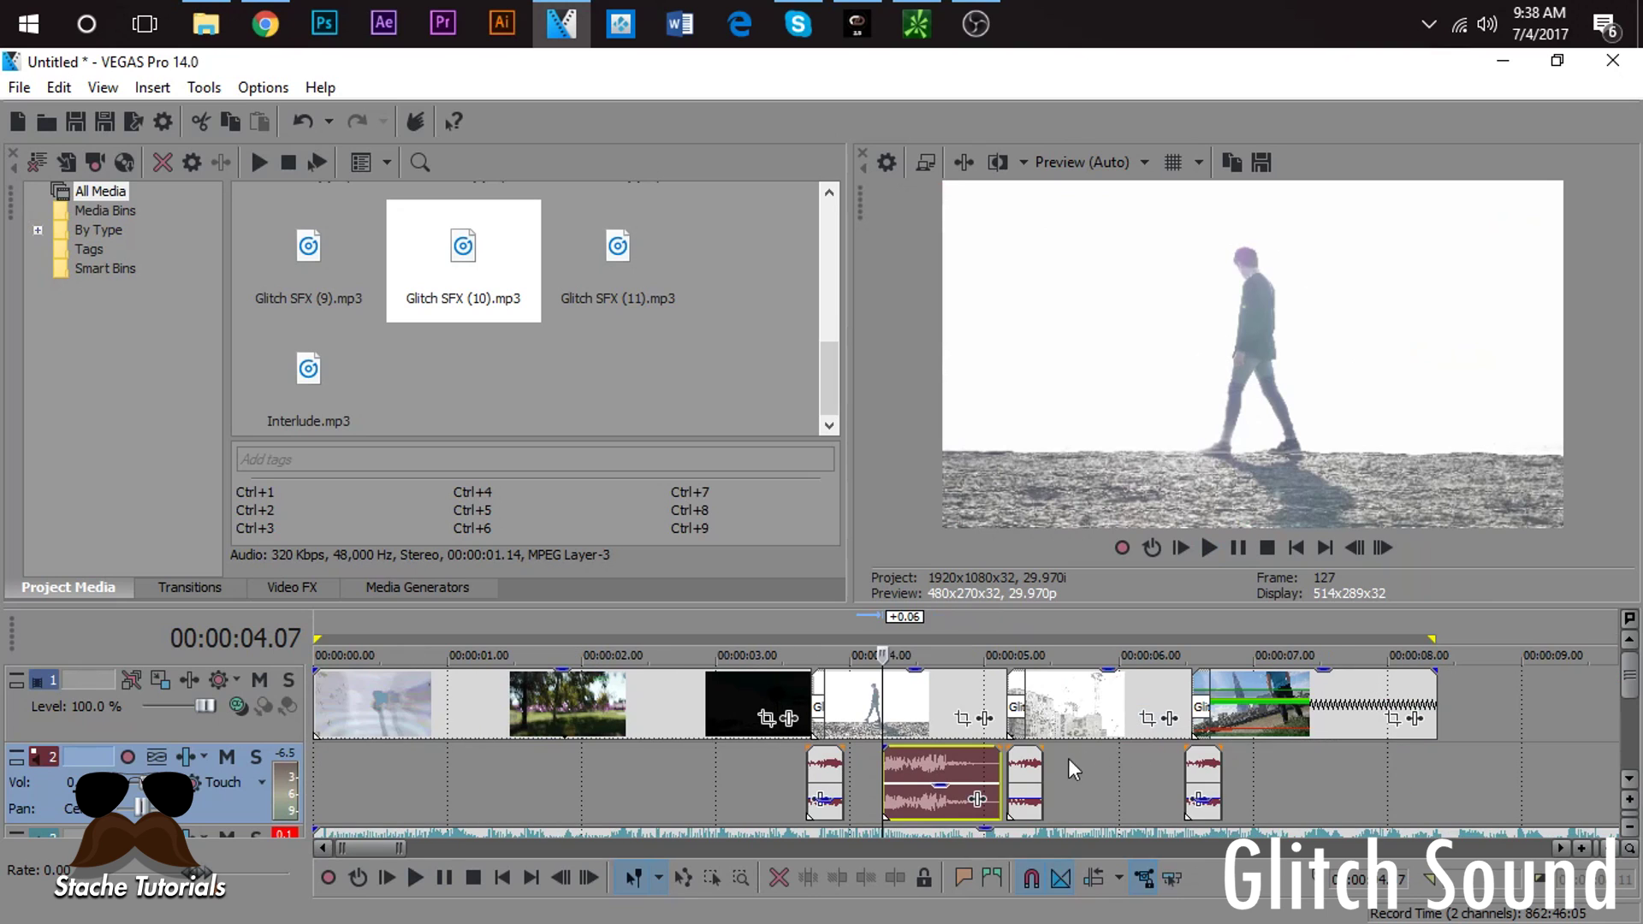
{"action": "left_click", "coordinate": [733, 779]}
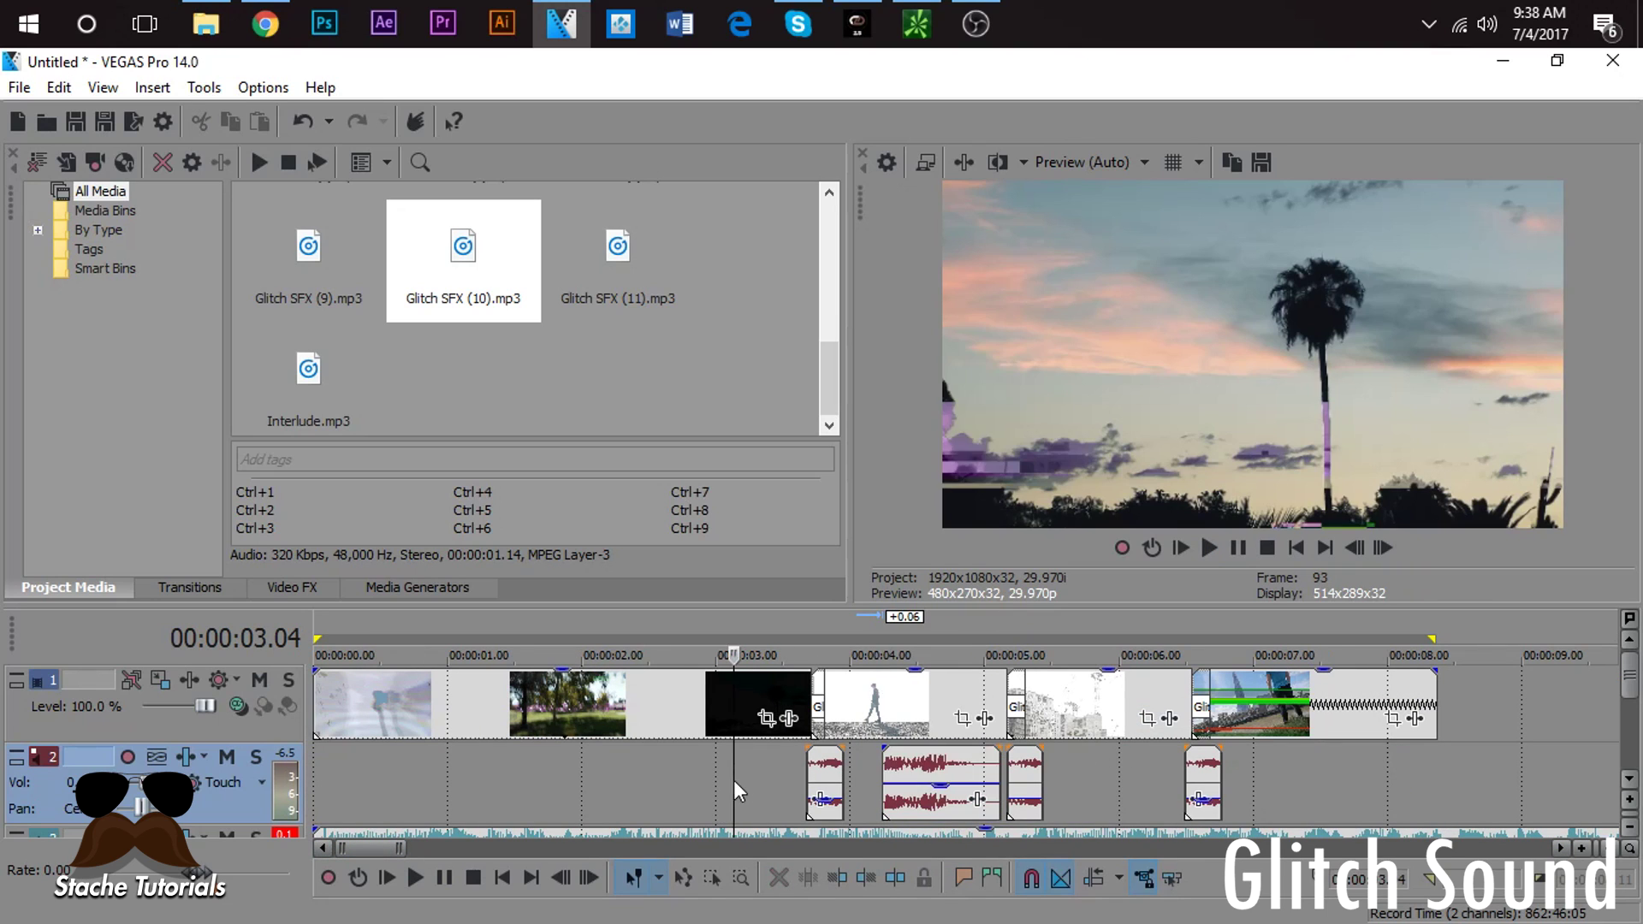
{"action": "right_click", "coordinate": [738, 779]}
{"action": "left_click", "coordinate": [840, 548]}
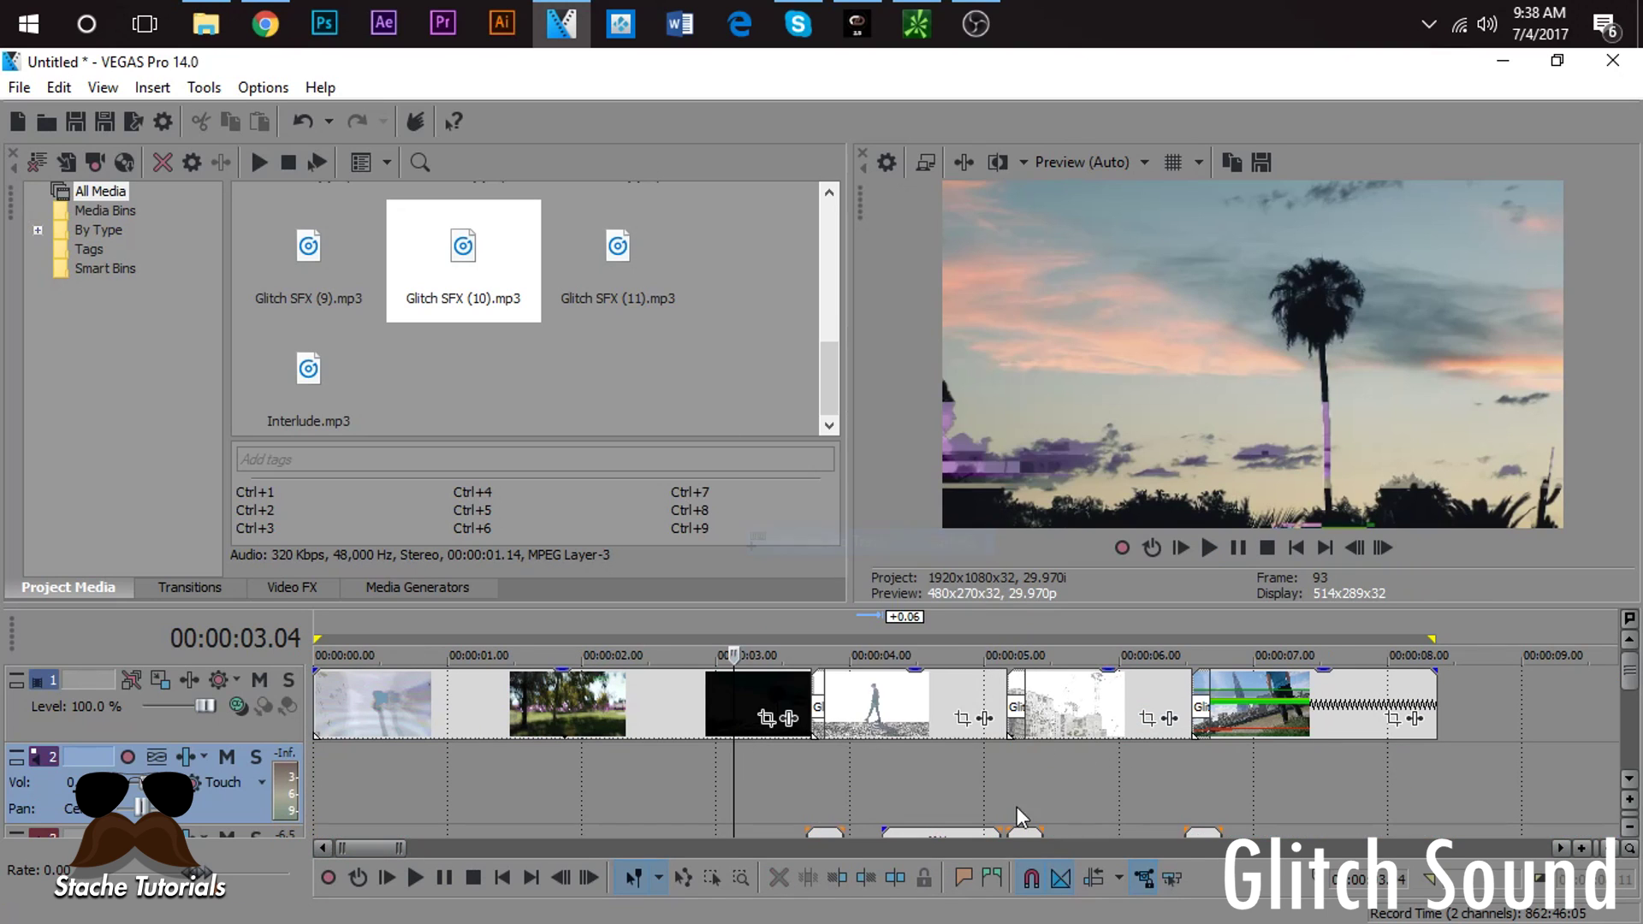
{"action": "left_click", "coordinate": [1630, 778]}
Step: Try a copy of the Glitch SFX (10) clip on the new track 2, starting near 00:00:05.11
{"action": "left_click_drag", "start_coordinate": [941, 775], "coordinate": [985, 734]}
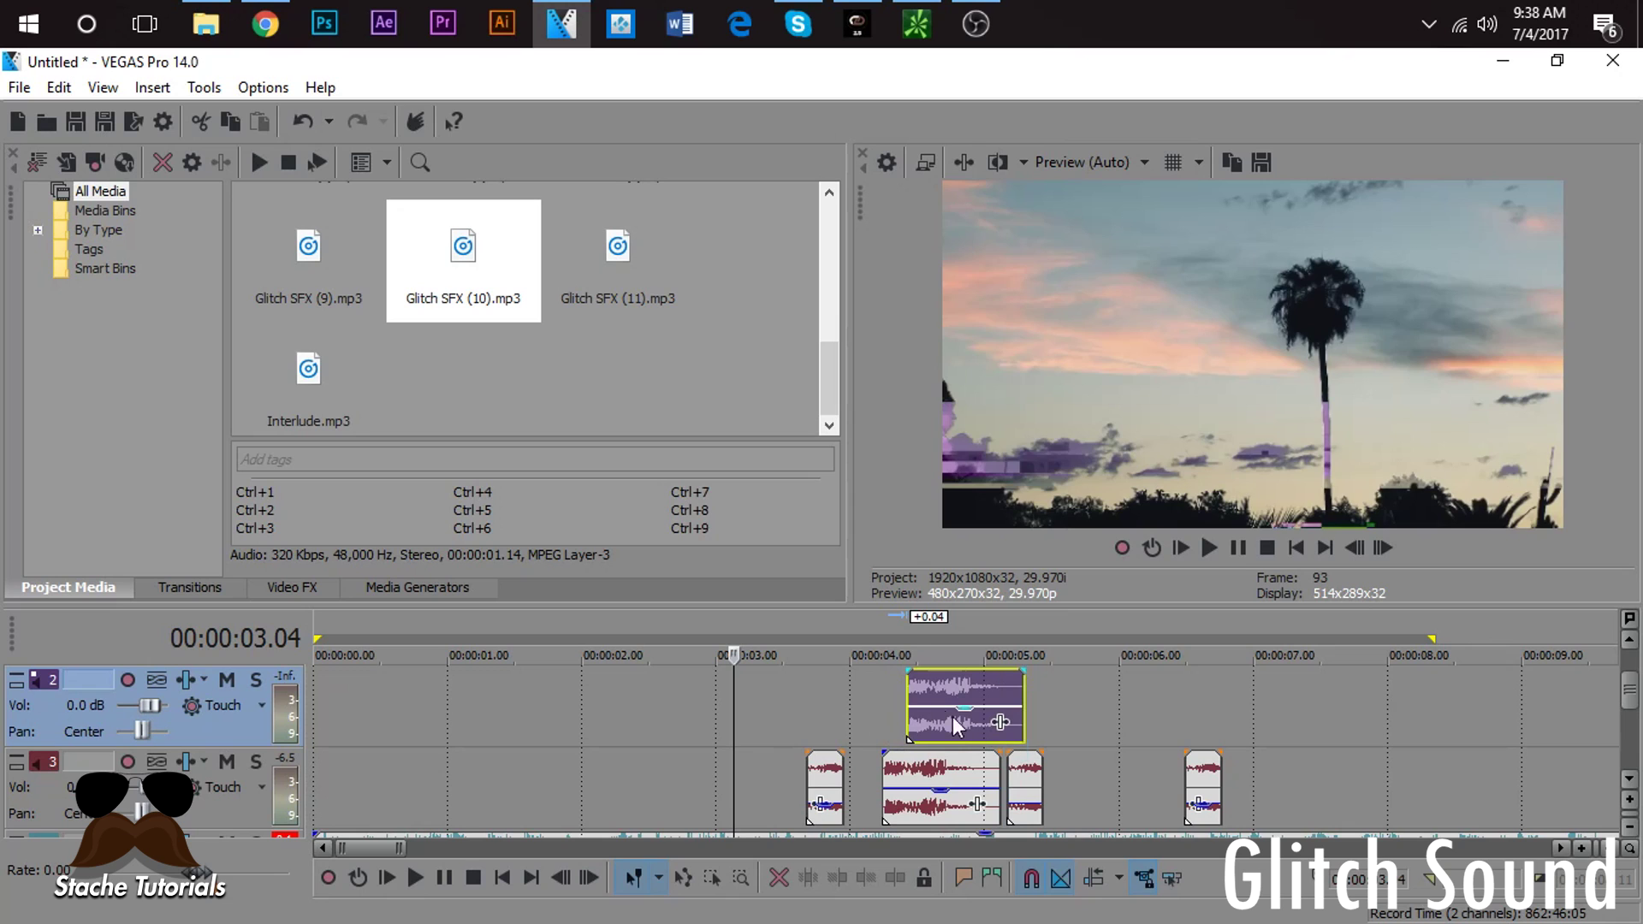
{"action": "scroll", "coordinate": [986, 778], "scroll_direction": "up", "scroll_amount": 1}
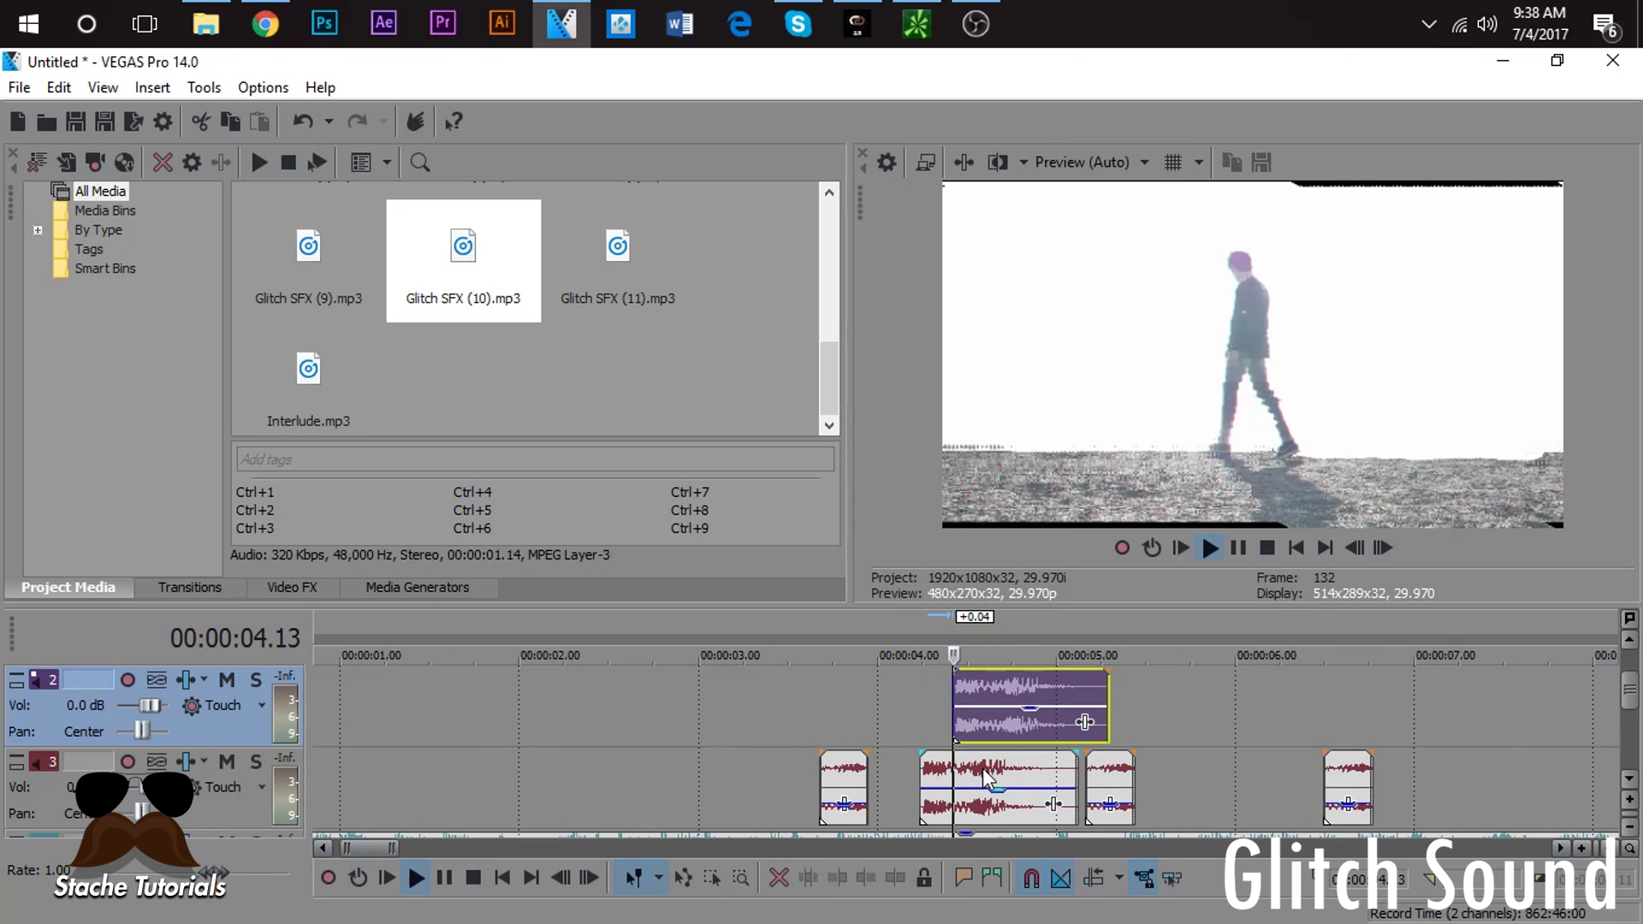
{"action": "scroll", "coordinate": [986, 779], "scroll_direction": "up", "scroll_amount": 2}
{"action": "scroll", "coordinate": [986, 778], "scroll_direction": "up", "scroll_amount": 1}
{"action": "left_click_drag", "start_coordinate": [1039, 709], "coordinate": [1373, 695]}
{"action": "left_click_drag", "start_coordinate": [1199, 719], "coordinate": [1538, 721]}
Step: Audition the Glitch SFX (10) clip on track 3 and trim seven frames off its end
{"action": "left_click", "coordinate": [880, 738]}
{"action": "key", "text": "space"}
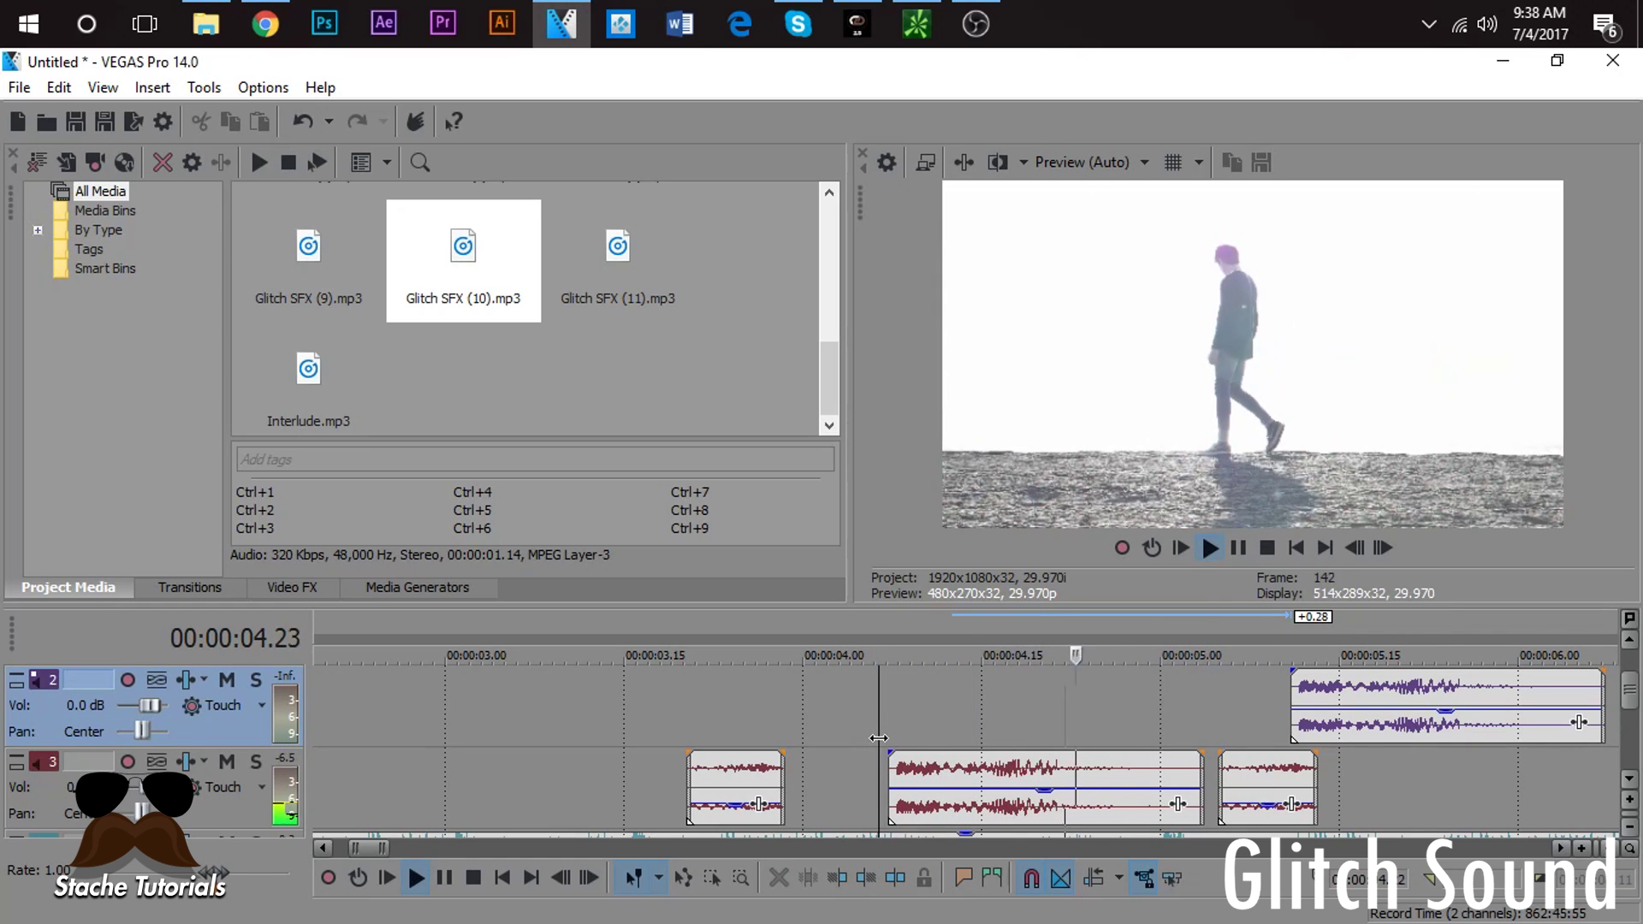
{"action": "key", "text": "space"}
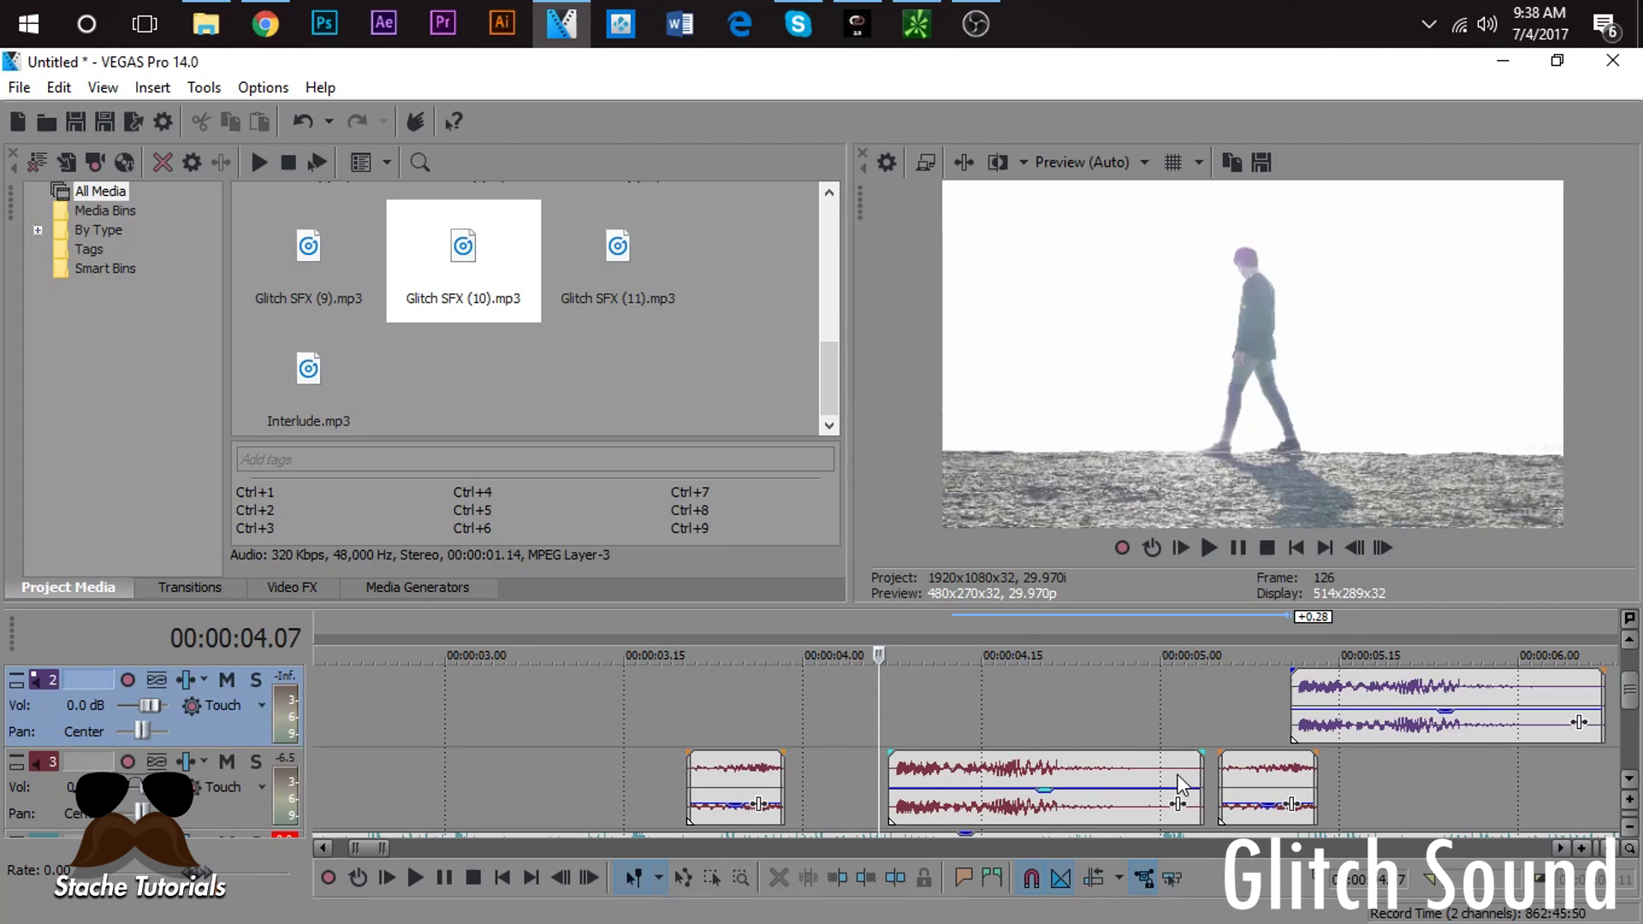
{"action": "left_click_drag", "start_coordinate": [1201, 776], "coordinate": [1117, 775]}
{"action": "key", "text": "space"}
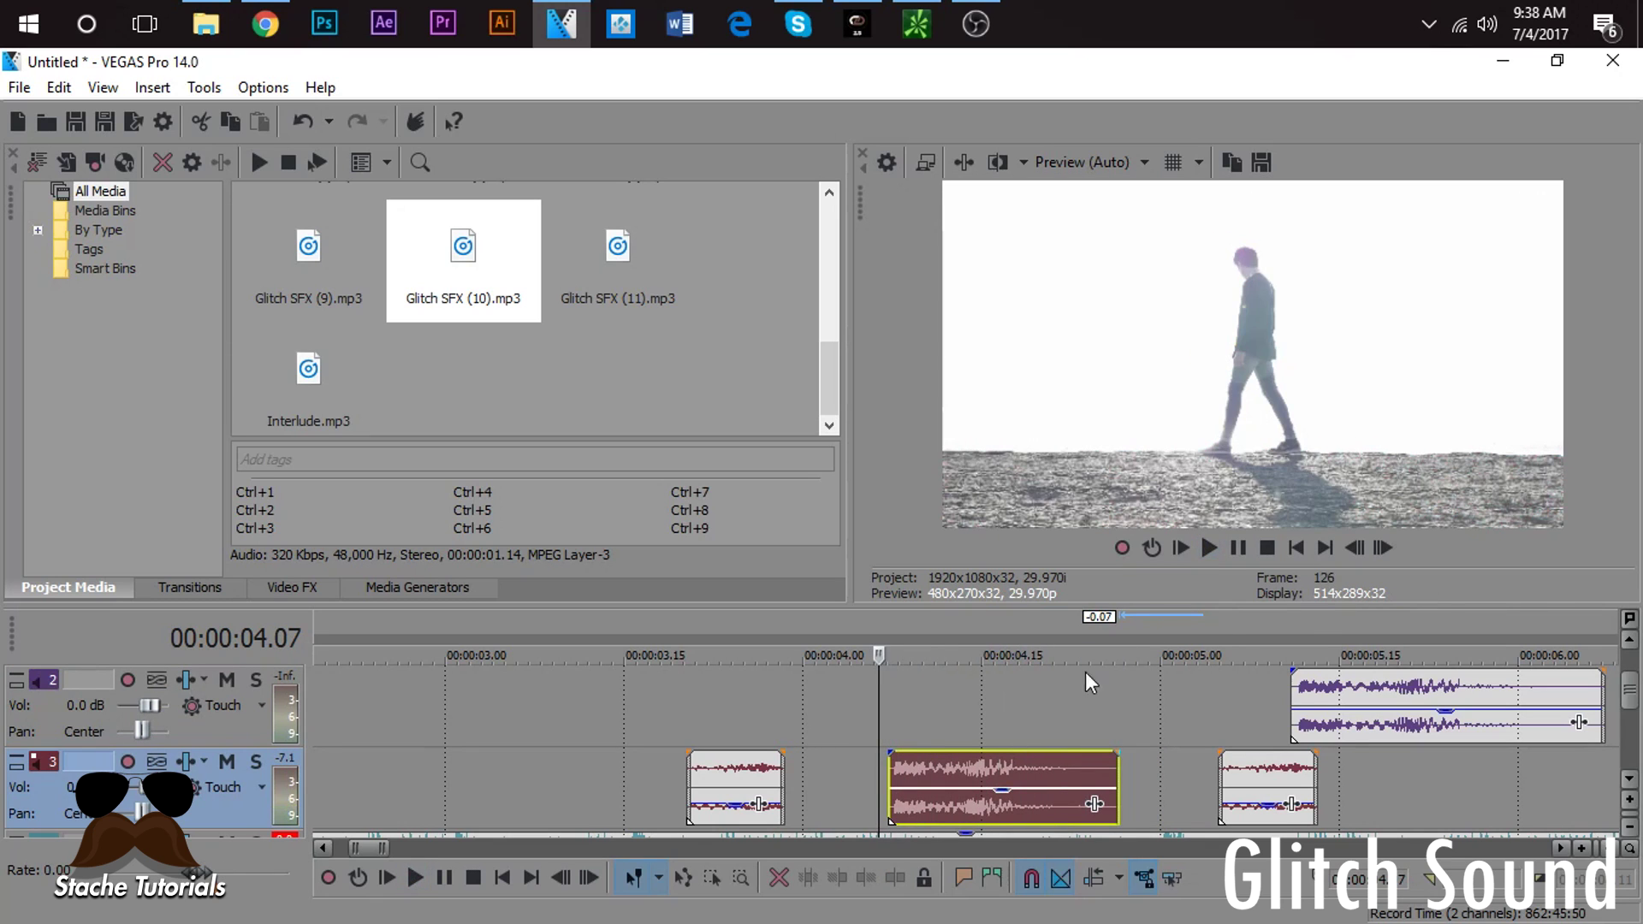
{"action": "key", "text": "space"}
Step: Try the copied sound on track 2 earlier, near 00:00:05.01, audition it and delete the copy
{"action": "left_click_drag", "start_coordinate": [1436, 689], "coordinate": [1333, 694]}
{"action": "key", "text": "space"}
{"action": "key", "text": "space"}
{"action": "key", "text": "space"}
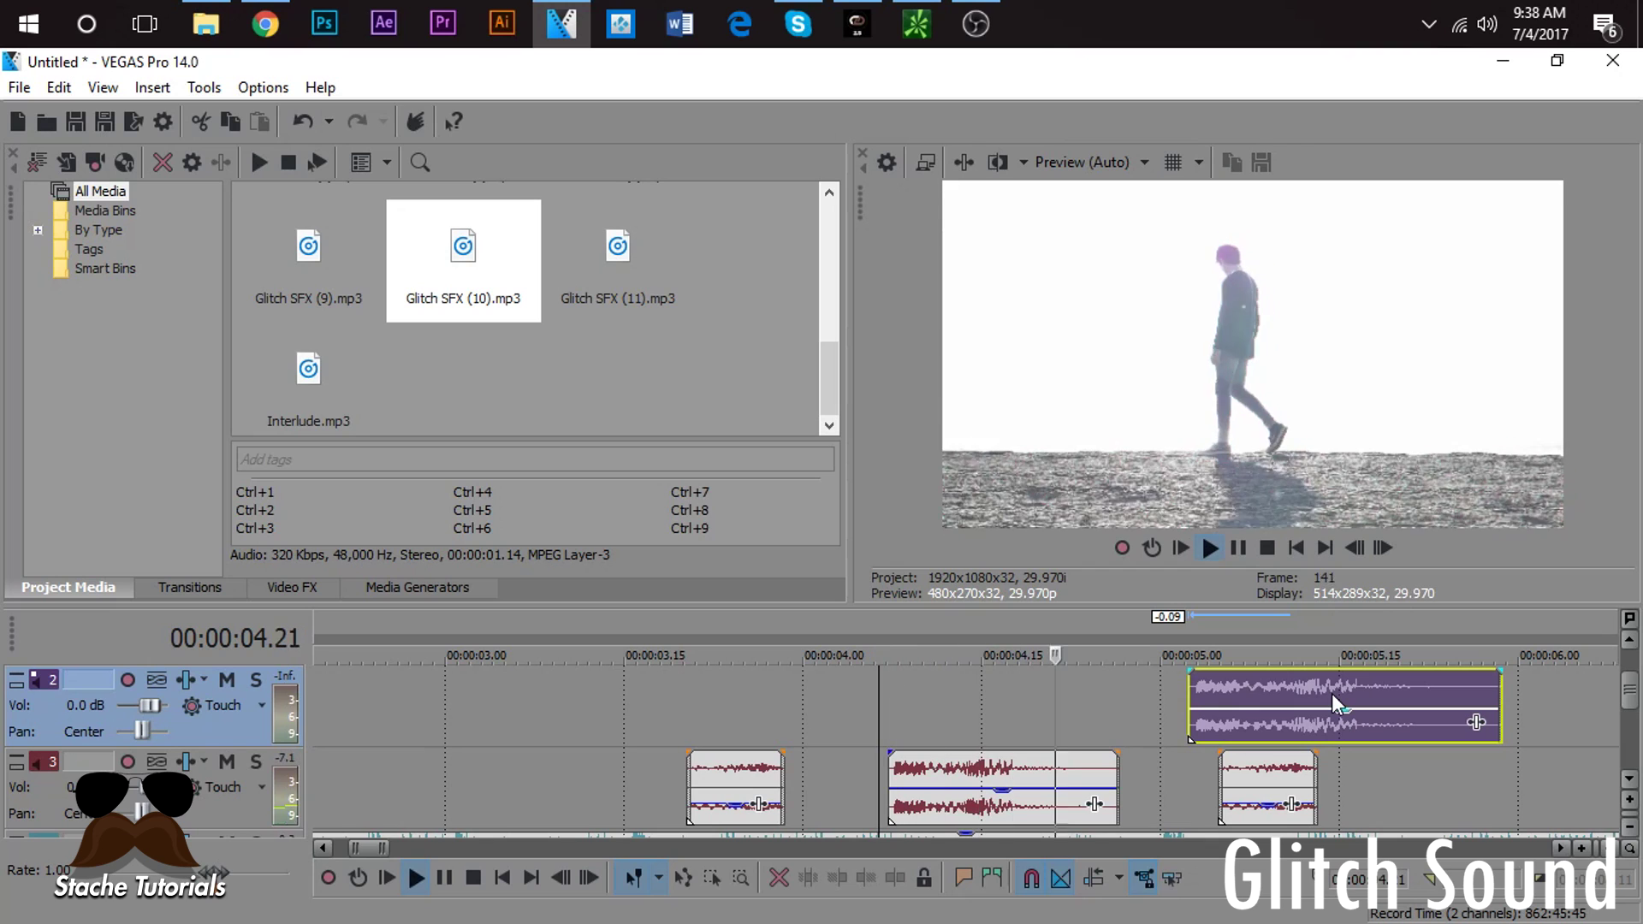
{"action": "key", "text": "space"}
{"action": "left_click_drag", "start_coordinate": [1332, 693], "coordinate": [1287, 722]}
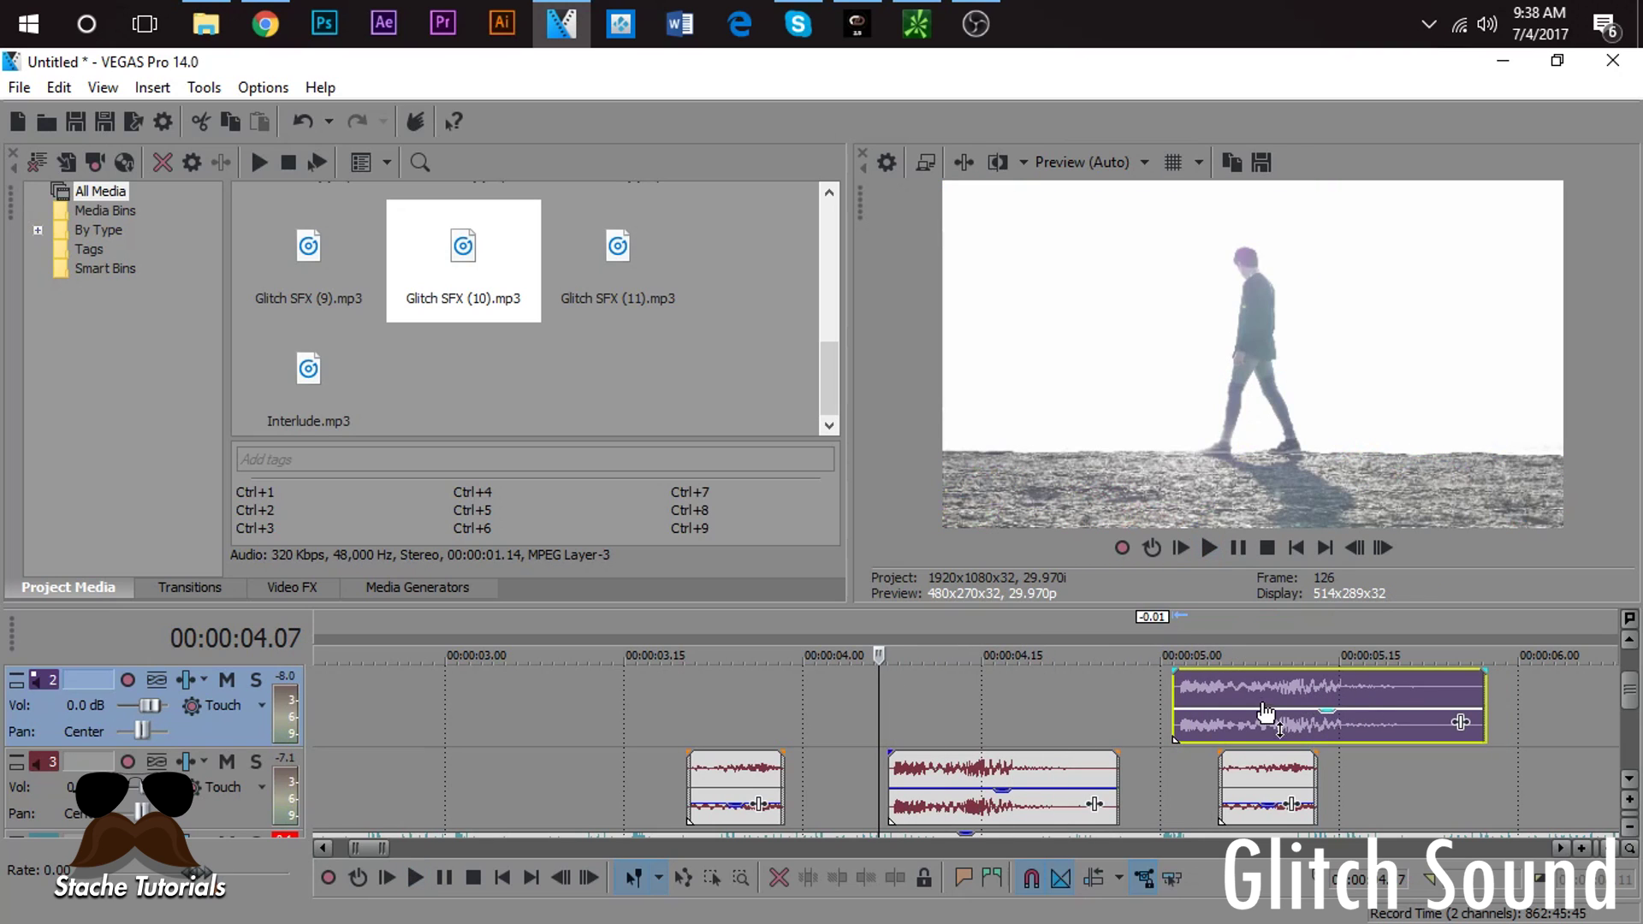
{"action": "right_click", "coordinate": [1260, 693]}
{"action": "left_click", "coordinate": [1292, 430]}
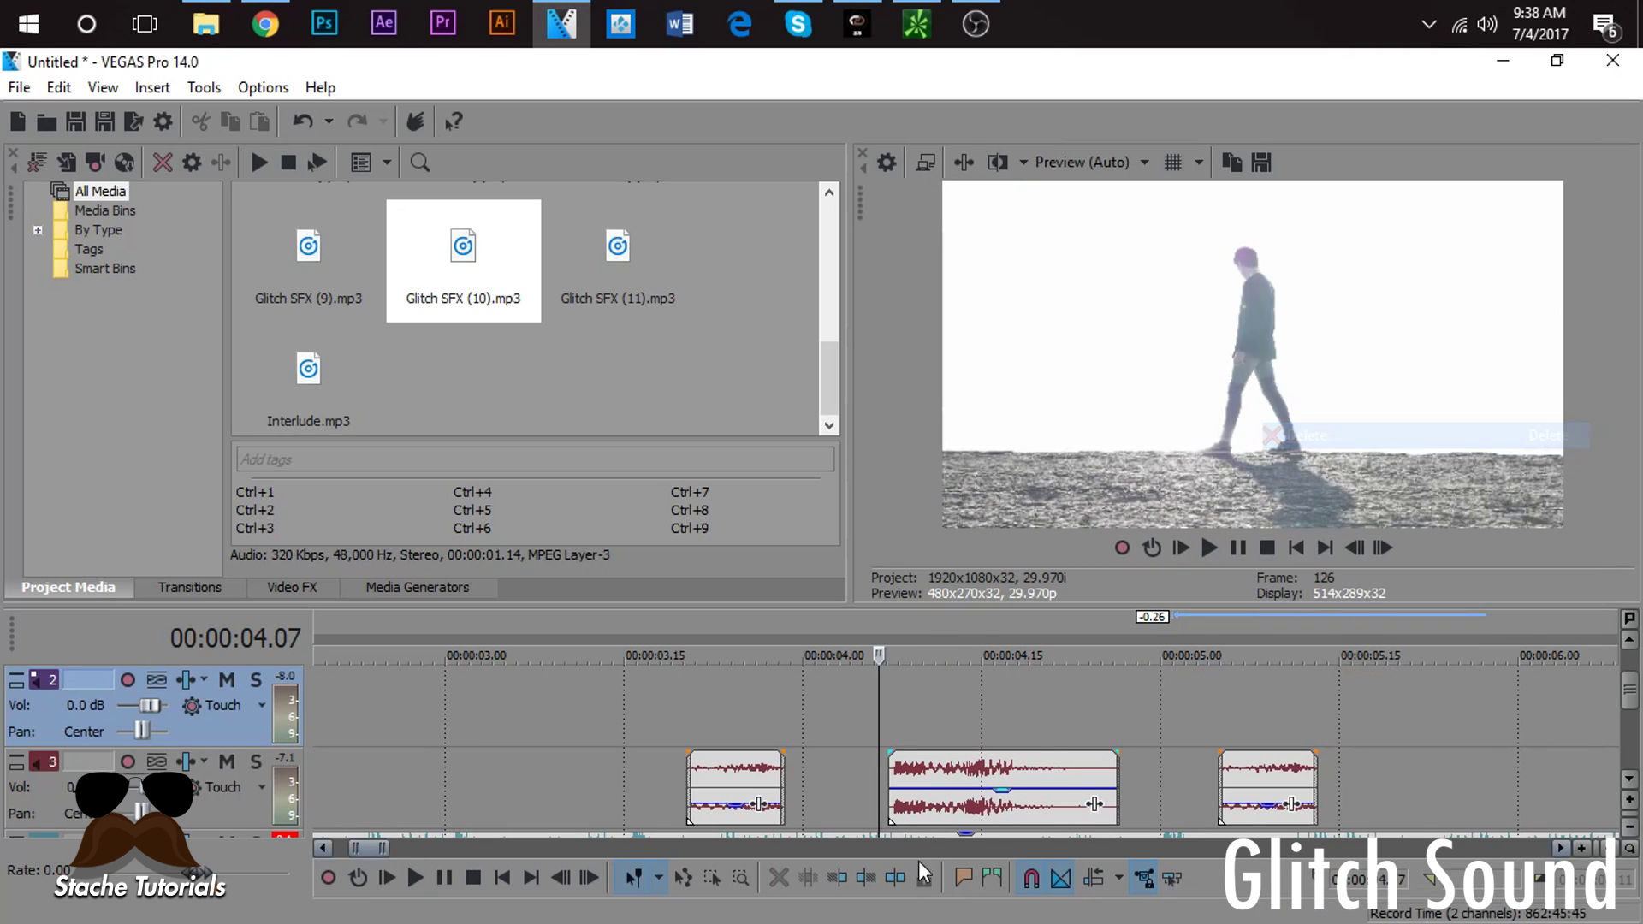
Step: Copy the trimmed Glitch SFX (10) clip onto track 2 and align its start with the walking man's second glitch at 00:00:04.27
{"action": "left_click_drag", "start_coordinate": [938, 770], "coordinate": [1075, 701]}
{"action": "left_click", "coordinate": [1029, 696]}
{"action": "left_click", "coordinate": [1381, 550]}
{"action": "left_click", "coordinate": [1379, 551]}
{"action": "left_click", "coordinate": [1379, 552]}
{"action": "left_click", "coordinate": [1379, 551]}
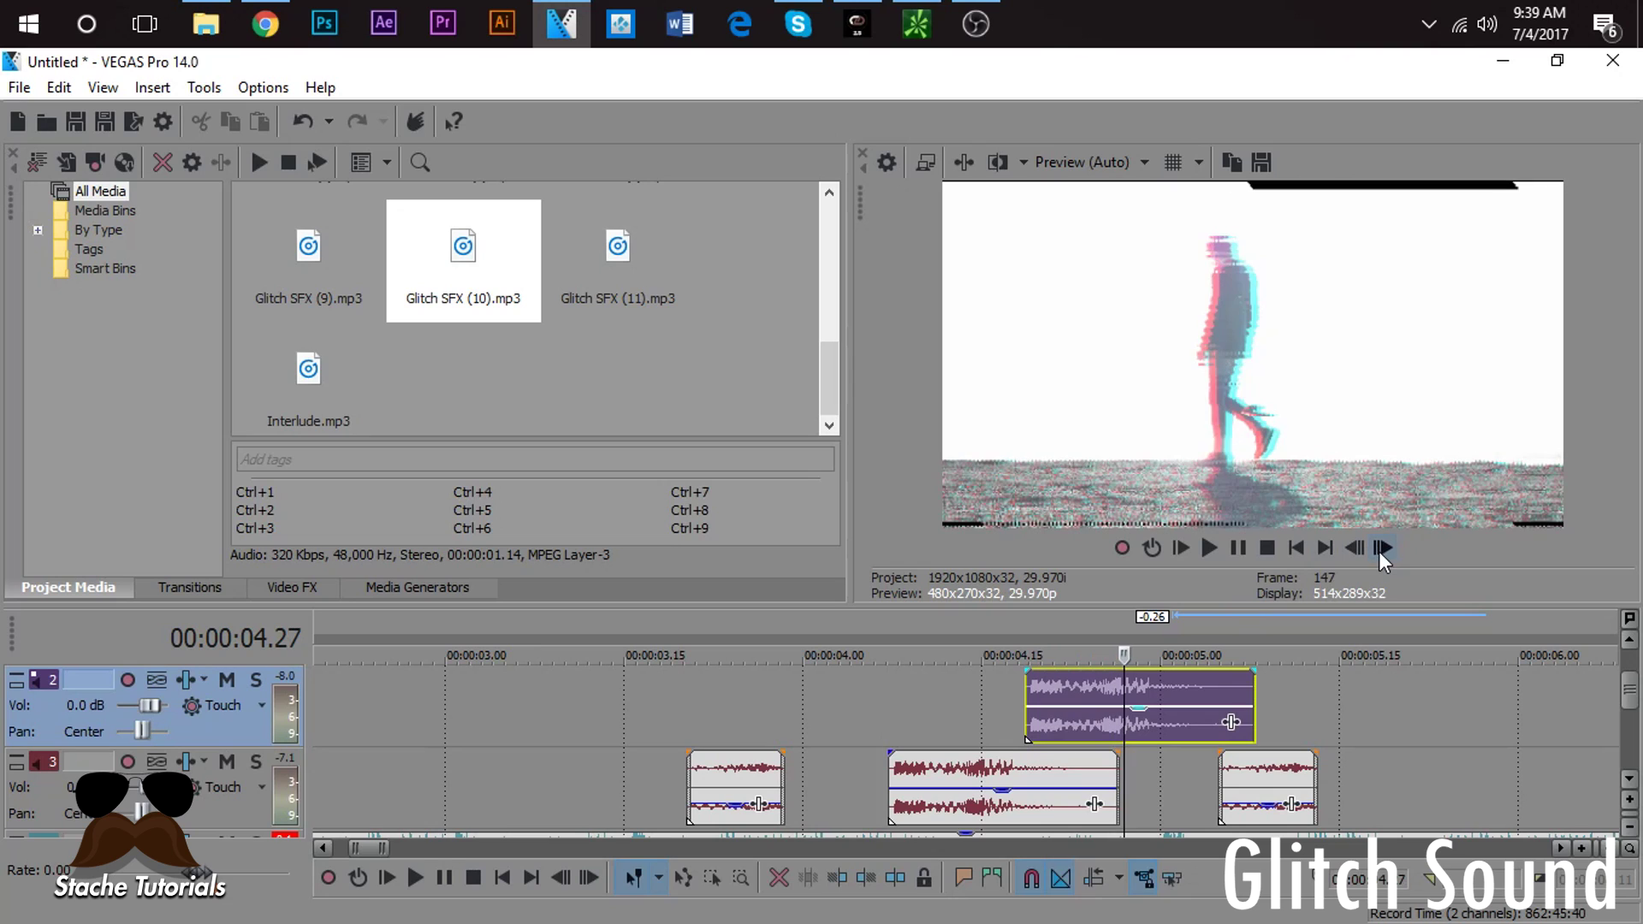
{"action": "left_click_drag", "start_coordinate": [1140, 700], "coordinate": [1160, 700]}
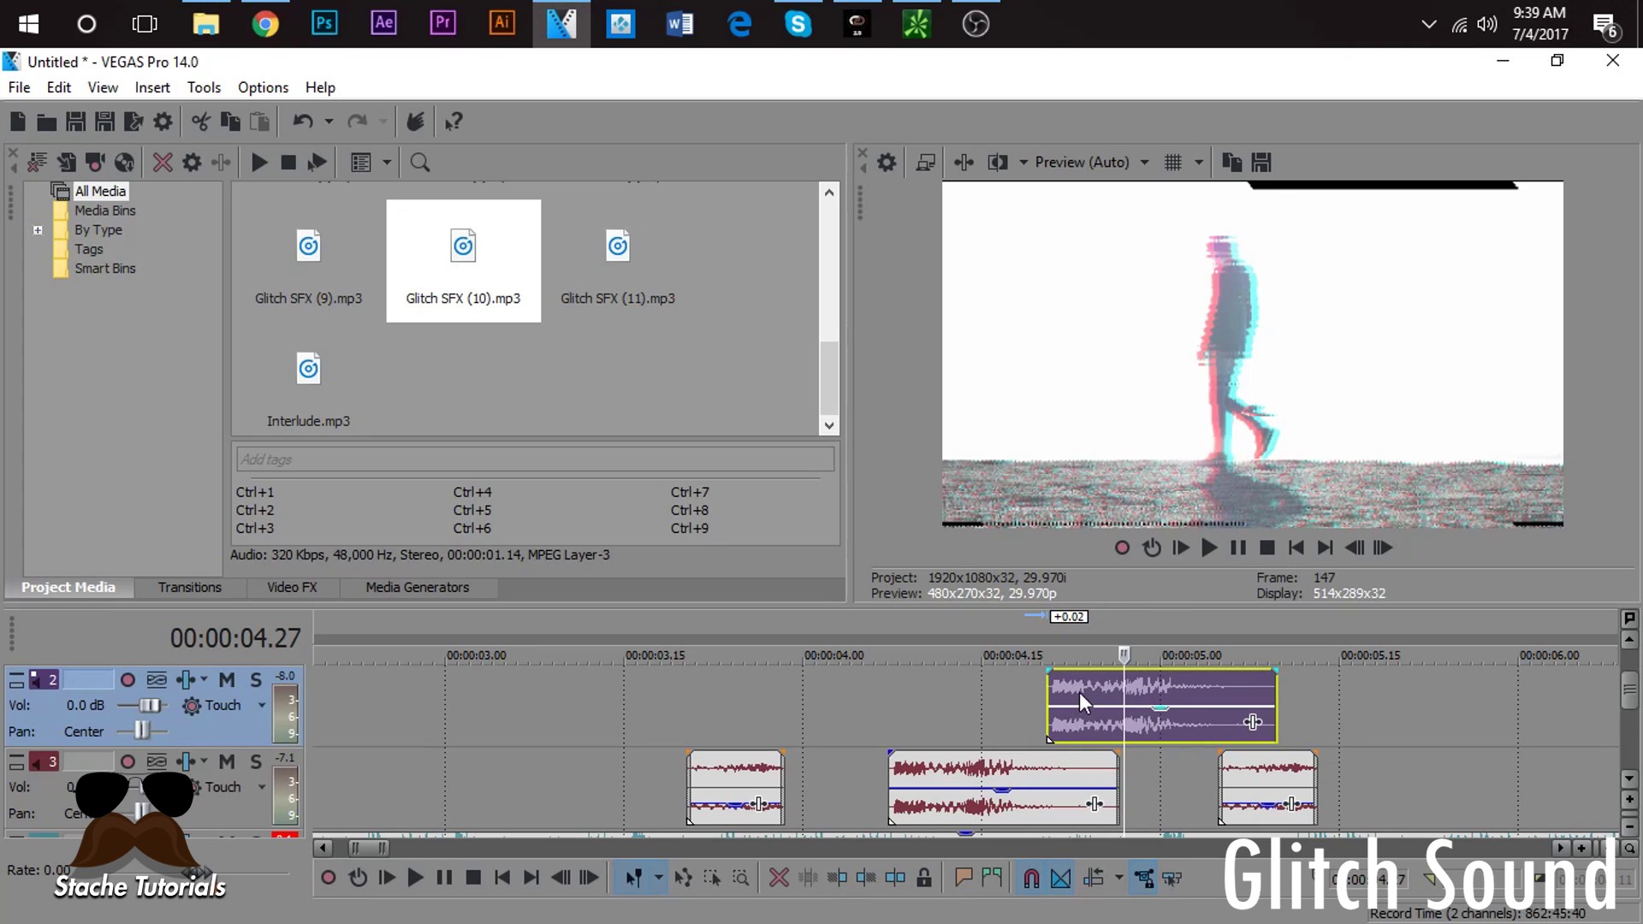
{"action": "left_click_drag", "start_coordinate": [1077, 692], "coordinate": [1157, 701]}
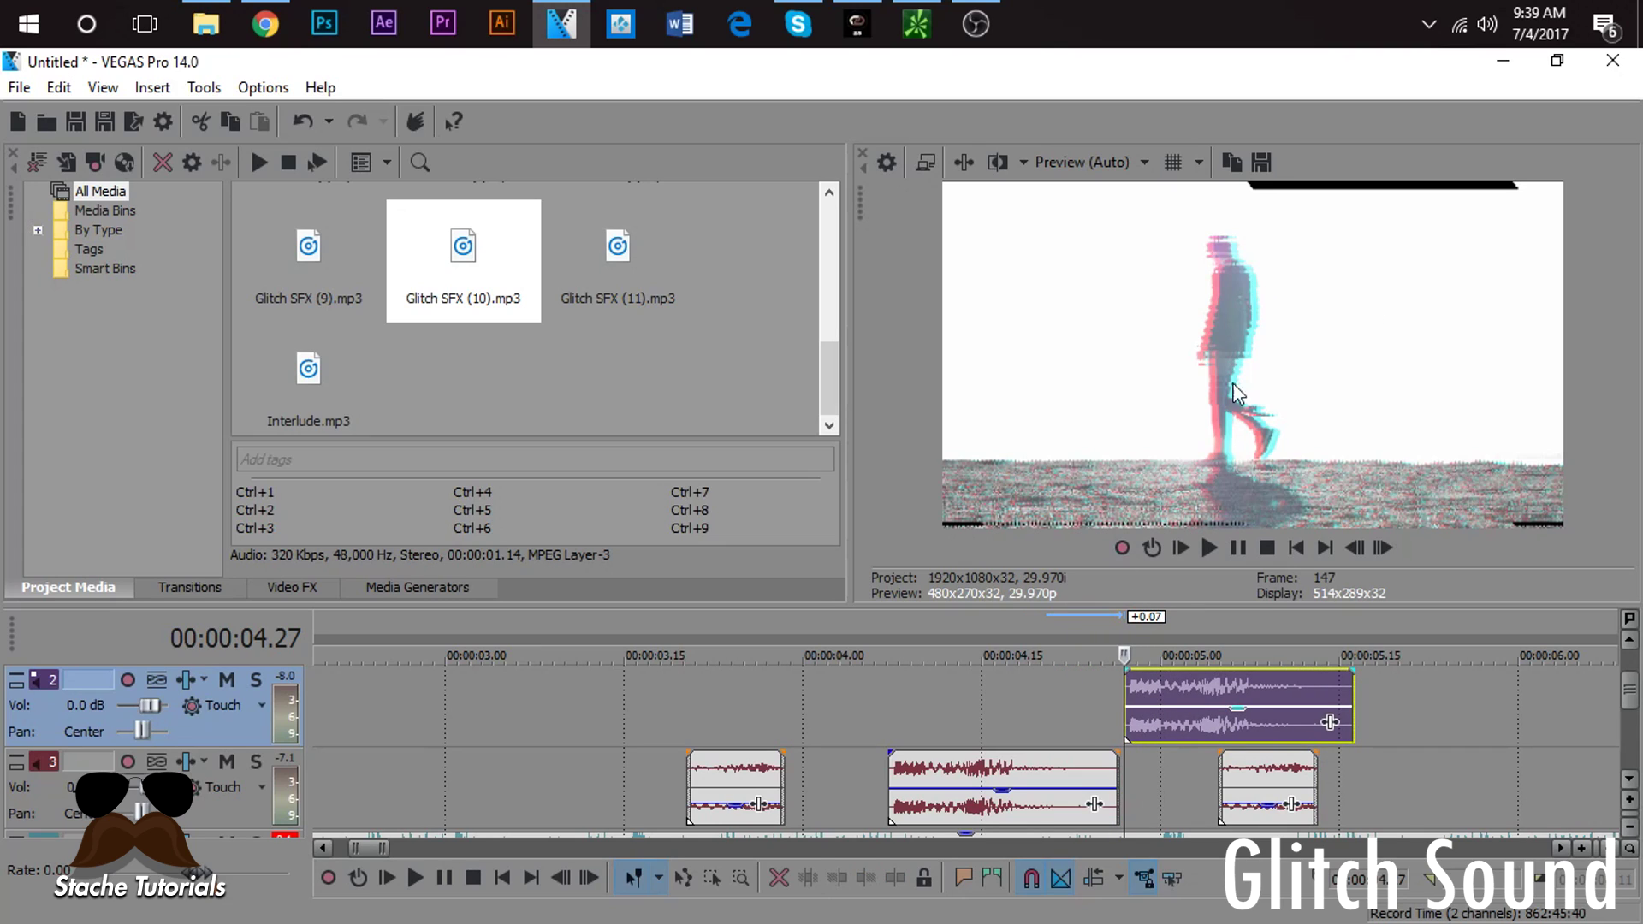
Step: Audition the copied sound on track 2 and shift it seven frames earlier, checking it against the second glitch's frames
{"action": "scroll", "coordinate": [1156, 733], "scroll_direction": "up", "scroll_amount": 4}
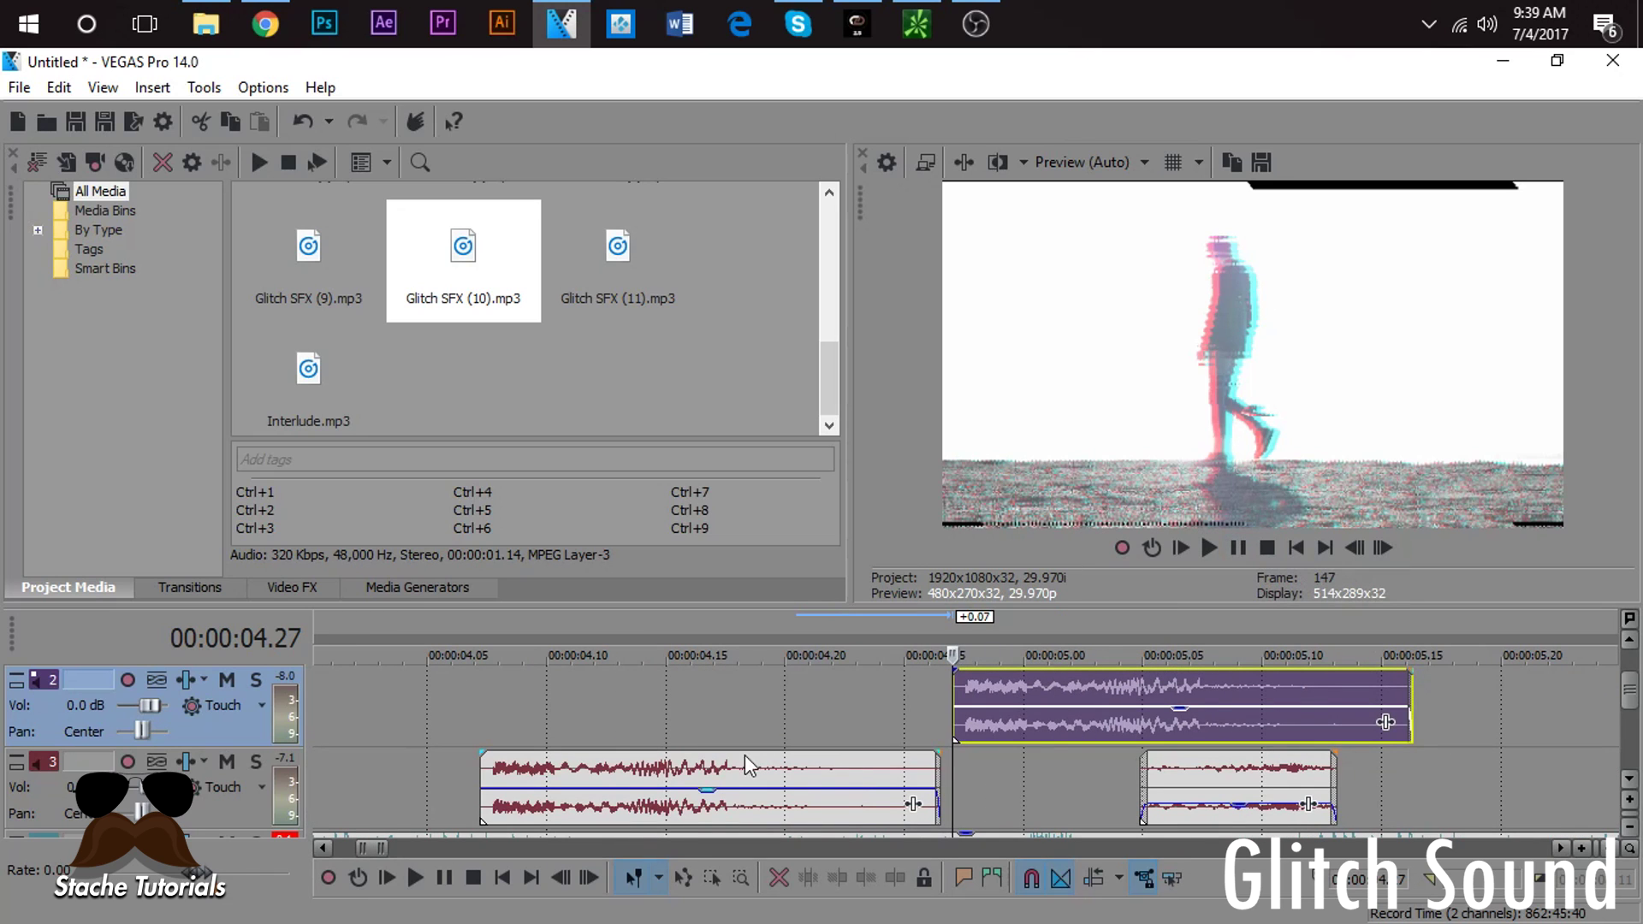
{"action": "left_click", "coordinate": [861, 714]}
{"action": "key", "text": "space"}
{"action": "key", "text": "space"}
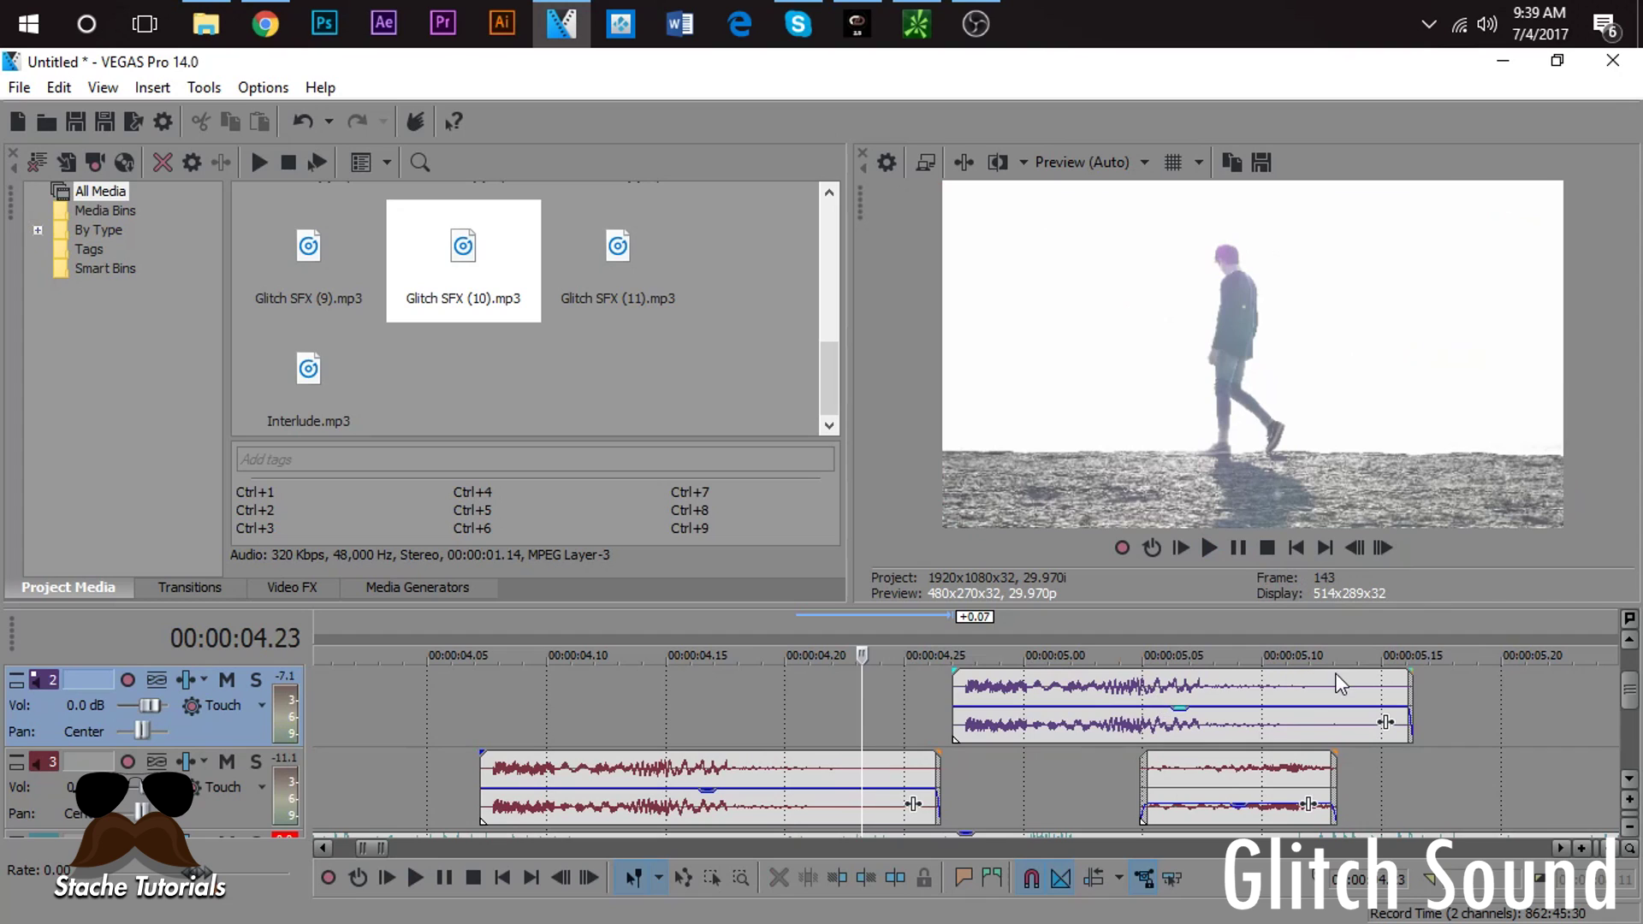
{"action": "left_click_drag", "start_coordinate": [1090, 686], "coordinate": [909, 670]}
{"action": "left_click", "coordinate": [896, 687]}
{"action": "left_click", "coordinate": [922, 688]}
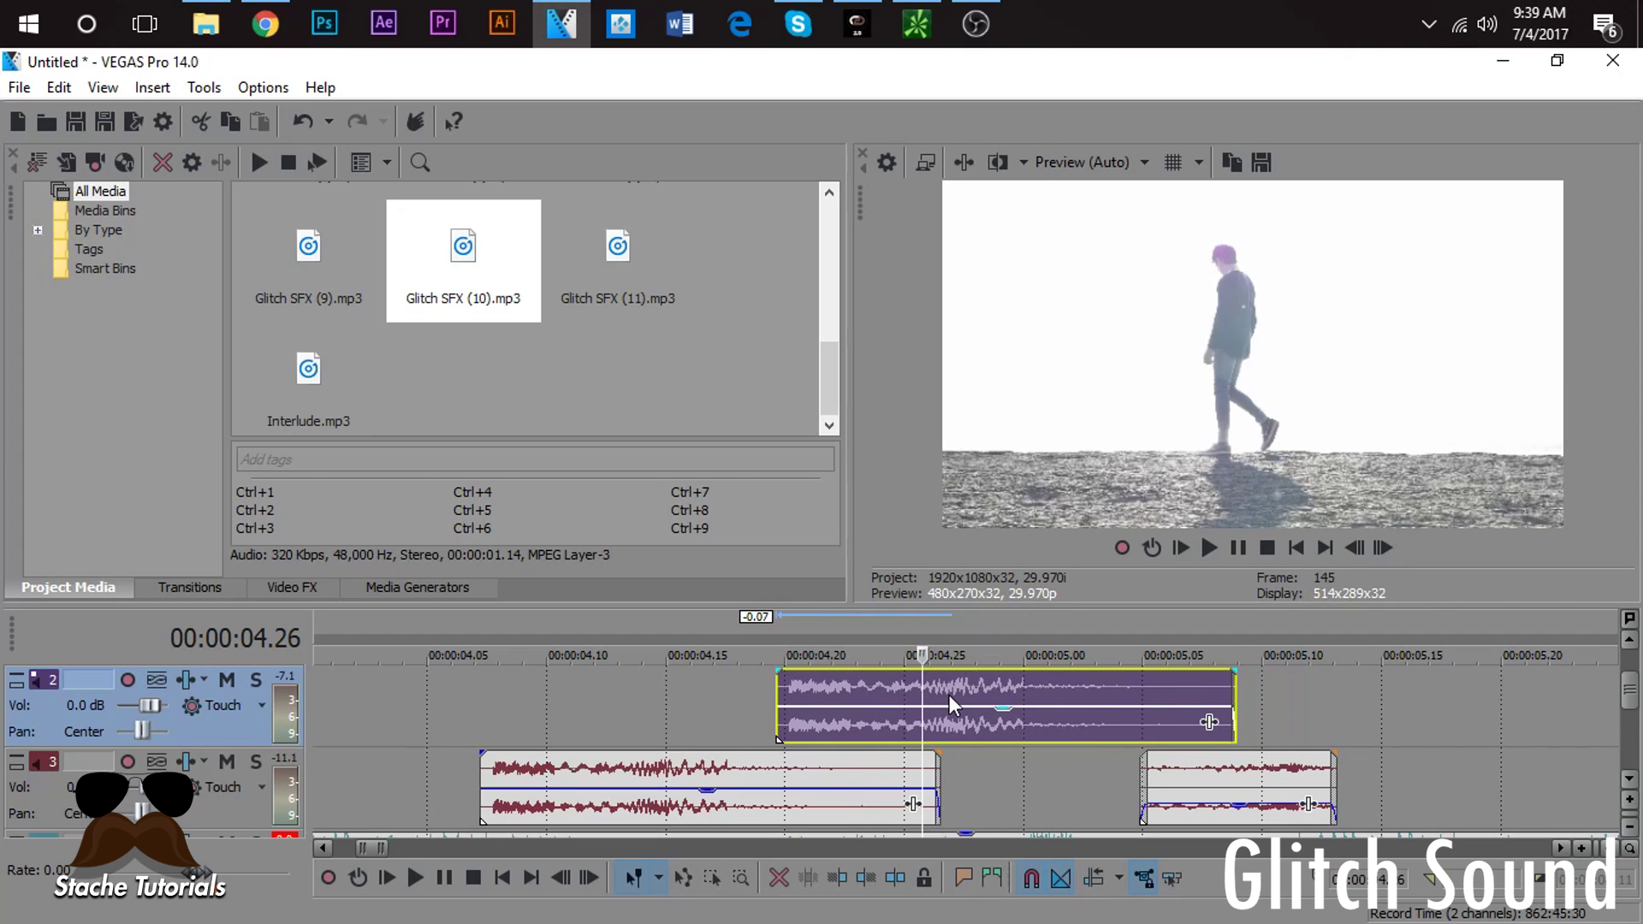
{"action": "left_click", "coordinate": [946, 695]}
Step: Select the time range from 00:00:04.05 to 00:00:05.15 and play it to check both glitch sounds
{"action": "scroll", "coordinate": [589, 723], "scroll_direction": "down", "scroll_amount": 8}
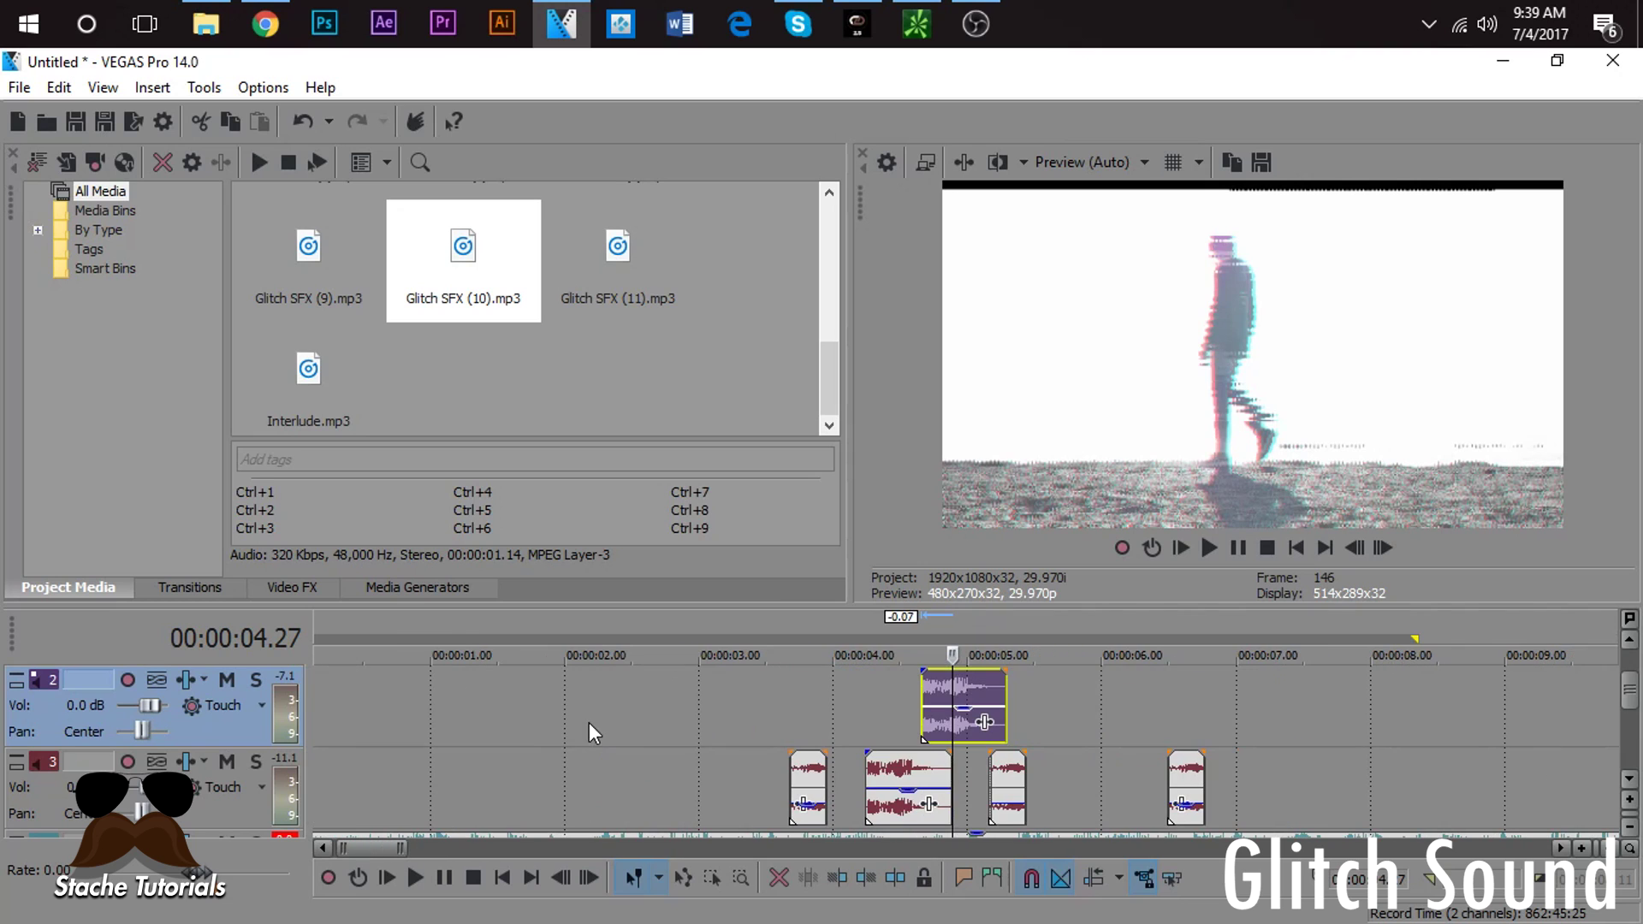
{"action": "left_click_drag", "start_coordinate": [855, 707], "coordinate": [1036, 729]}
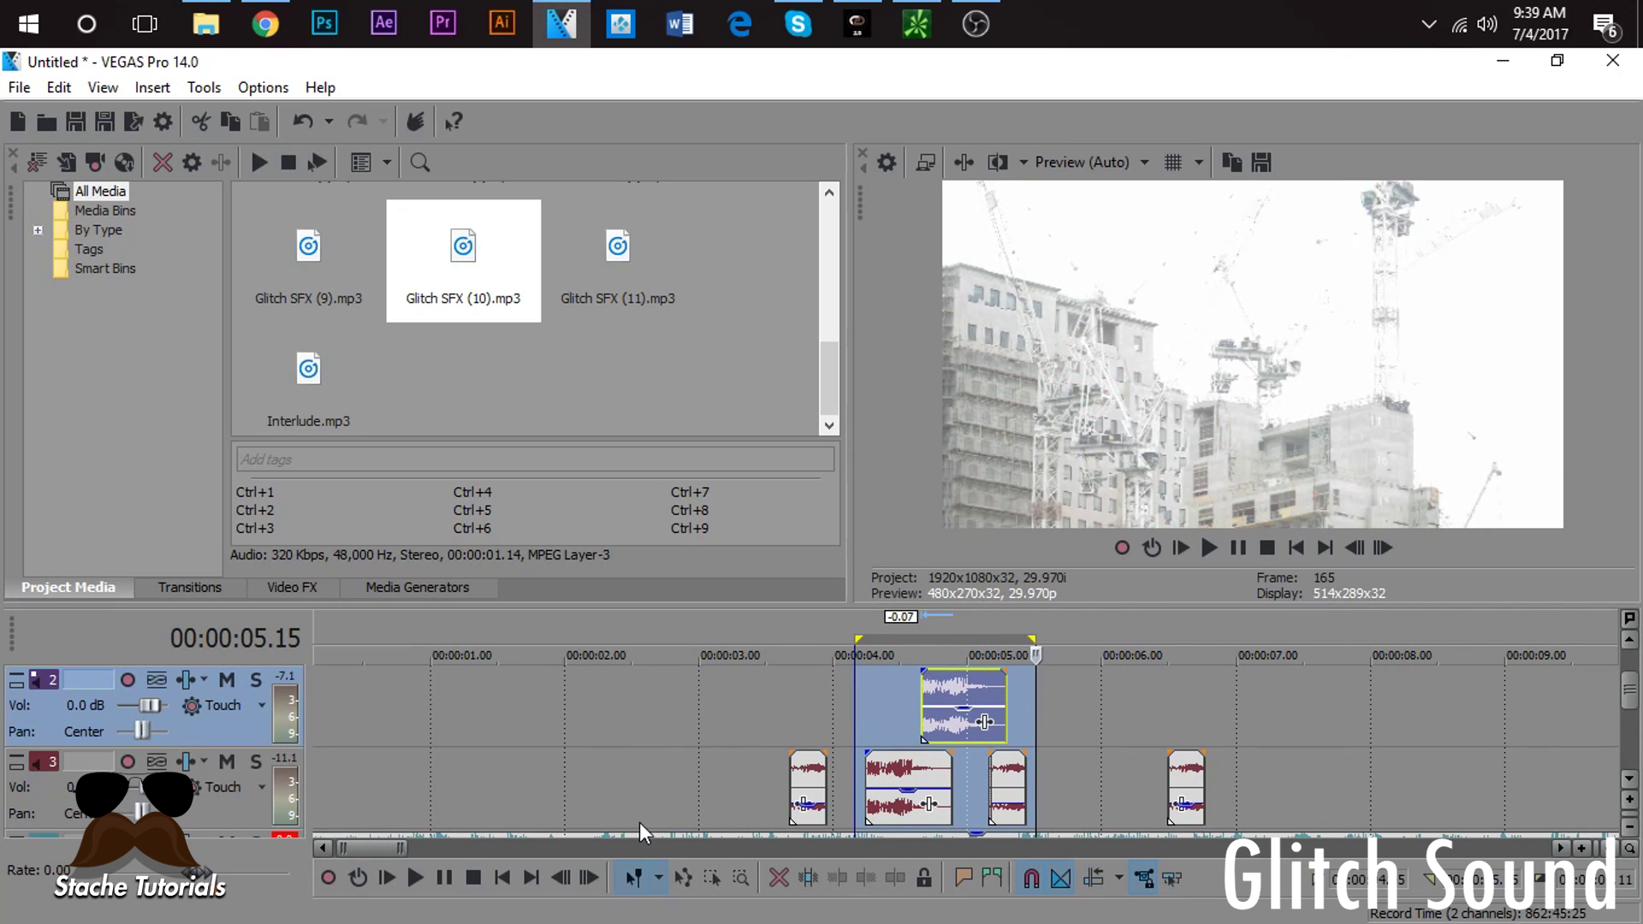
{"action": "key", "text": "space"}
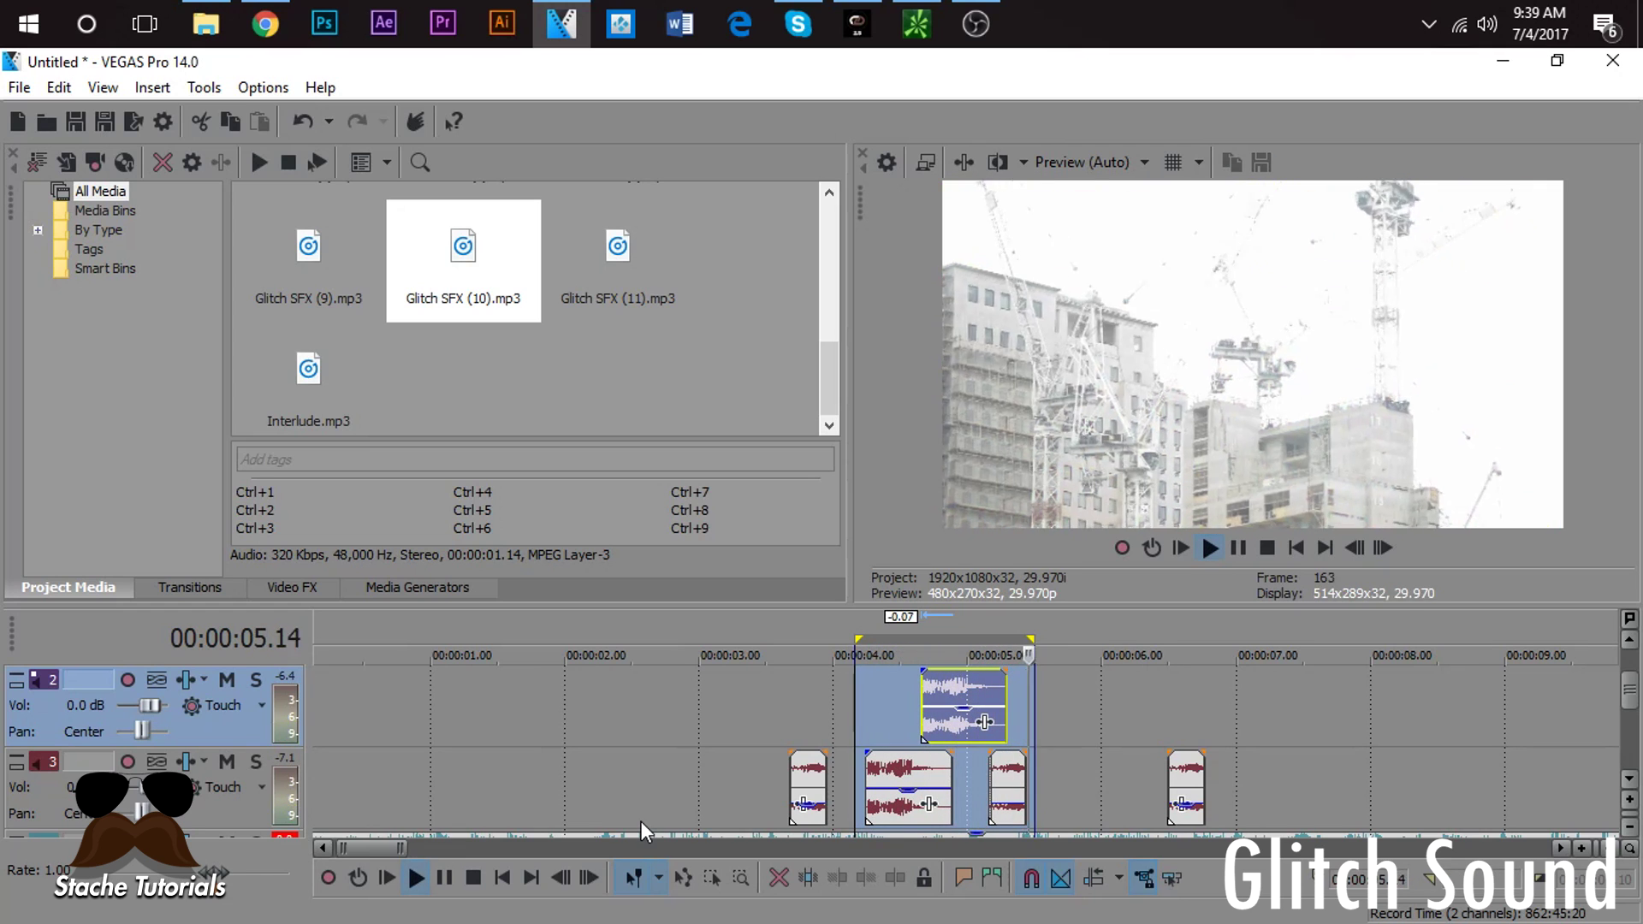
{"action": "key", "text": "space"}
Step: Play the edit repeatedly from 00:00:03.00 through the buildings clip to check the glitch sounds against the picture
{"action": "scroll", "coordinate": [779, 809], "scroll_direction": "down", "scroll_amount": 3}
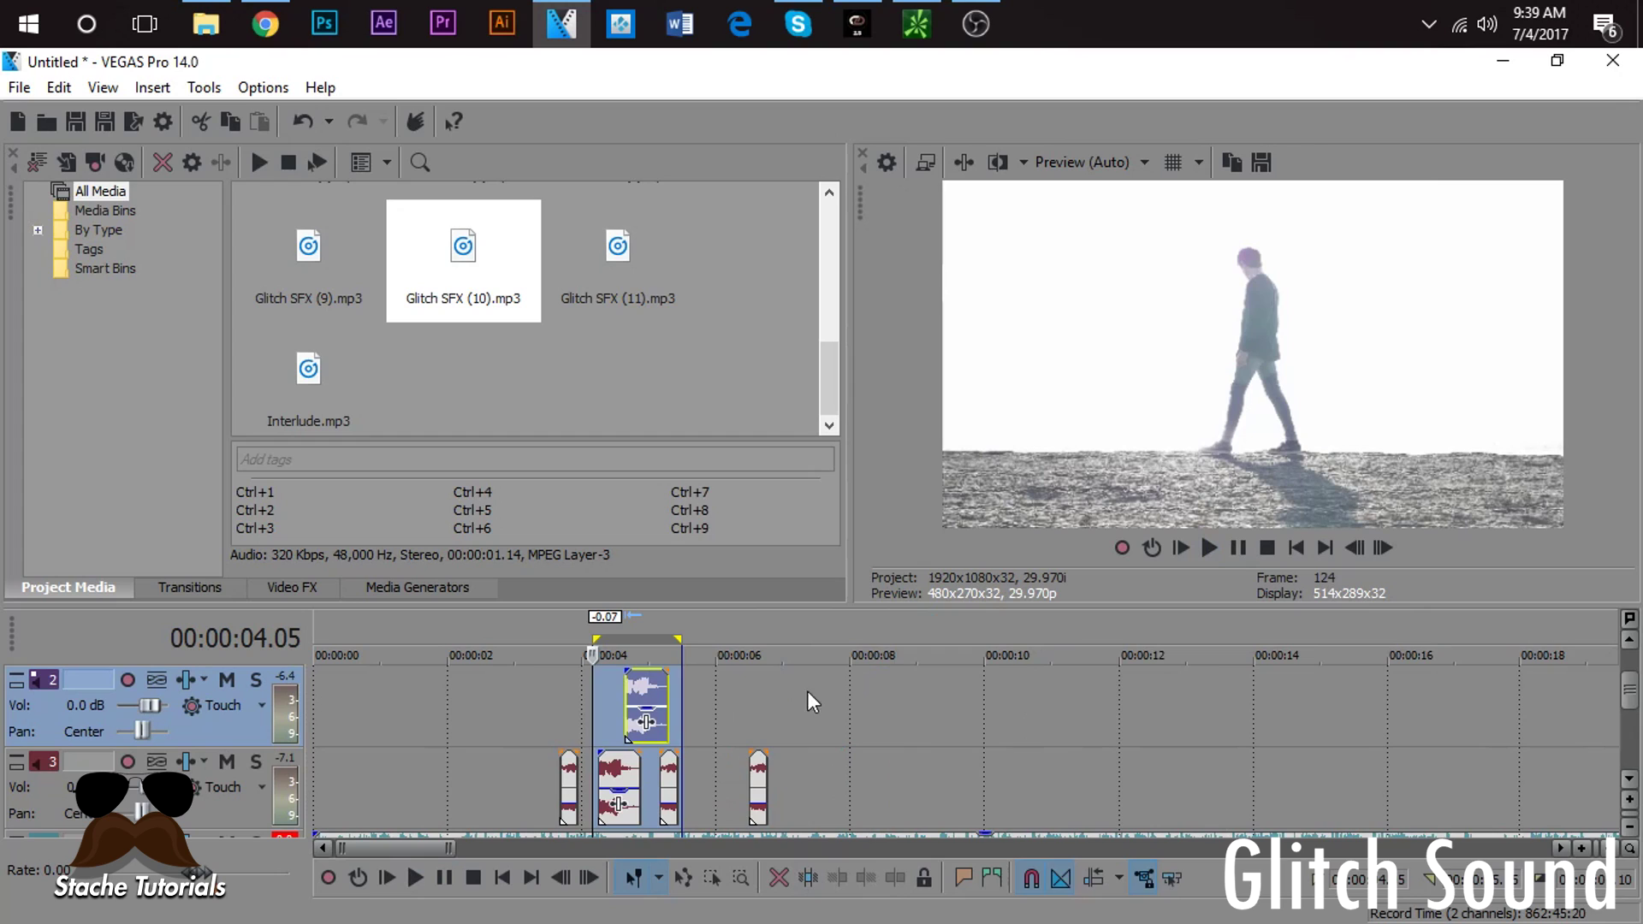
{"action": "left_click", "coordinate": [569, 778]}
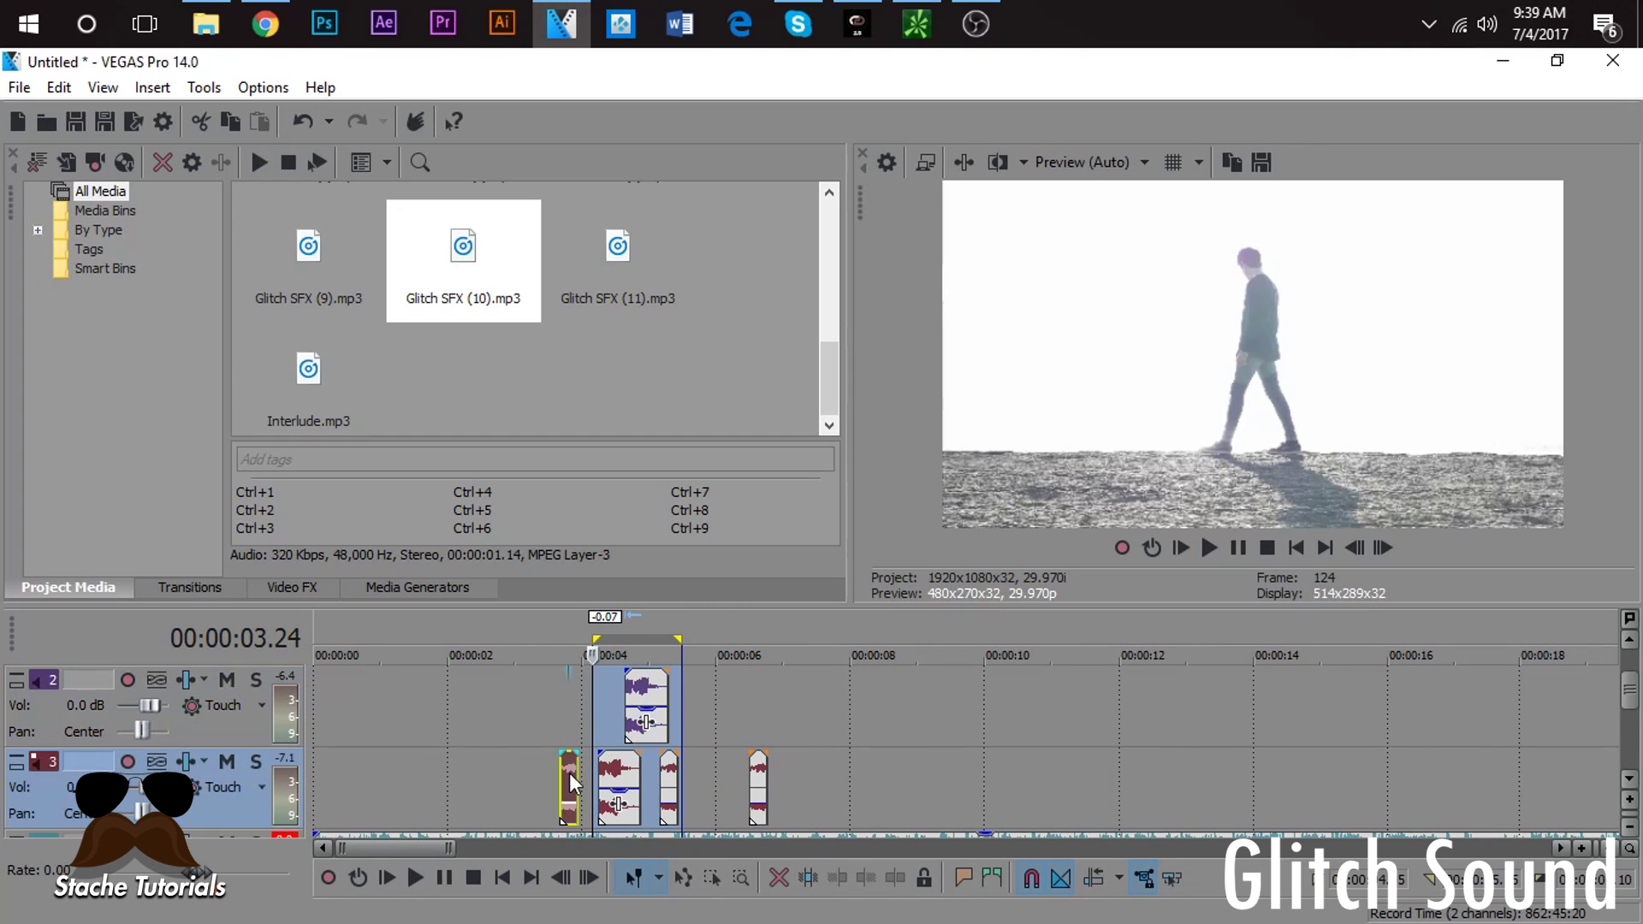
{"action": "left_click", "coordinate": [514, 764]}
{"action": "key", "text": "space"}
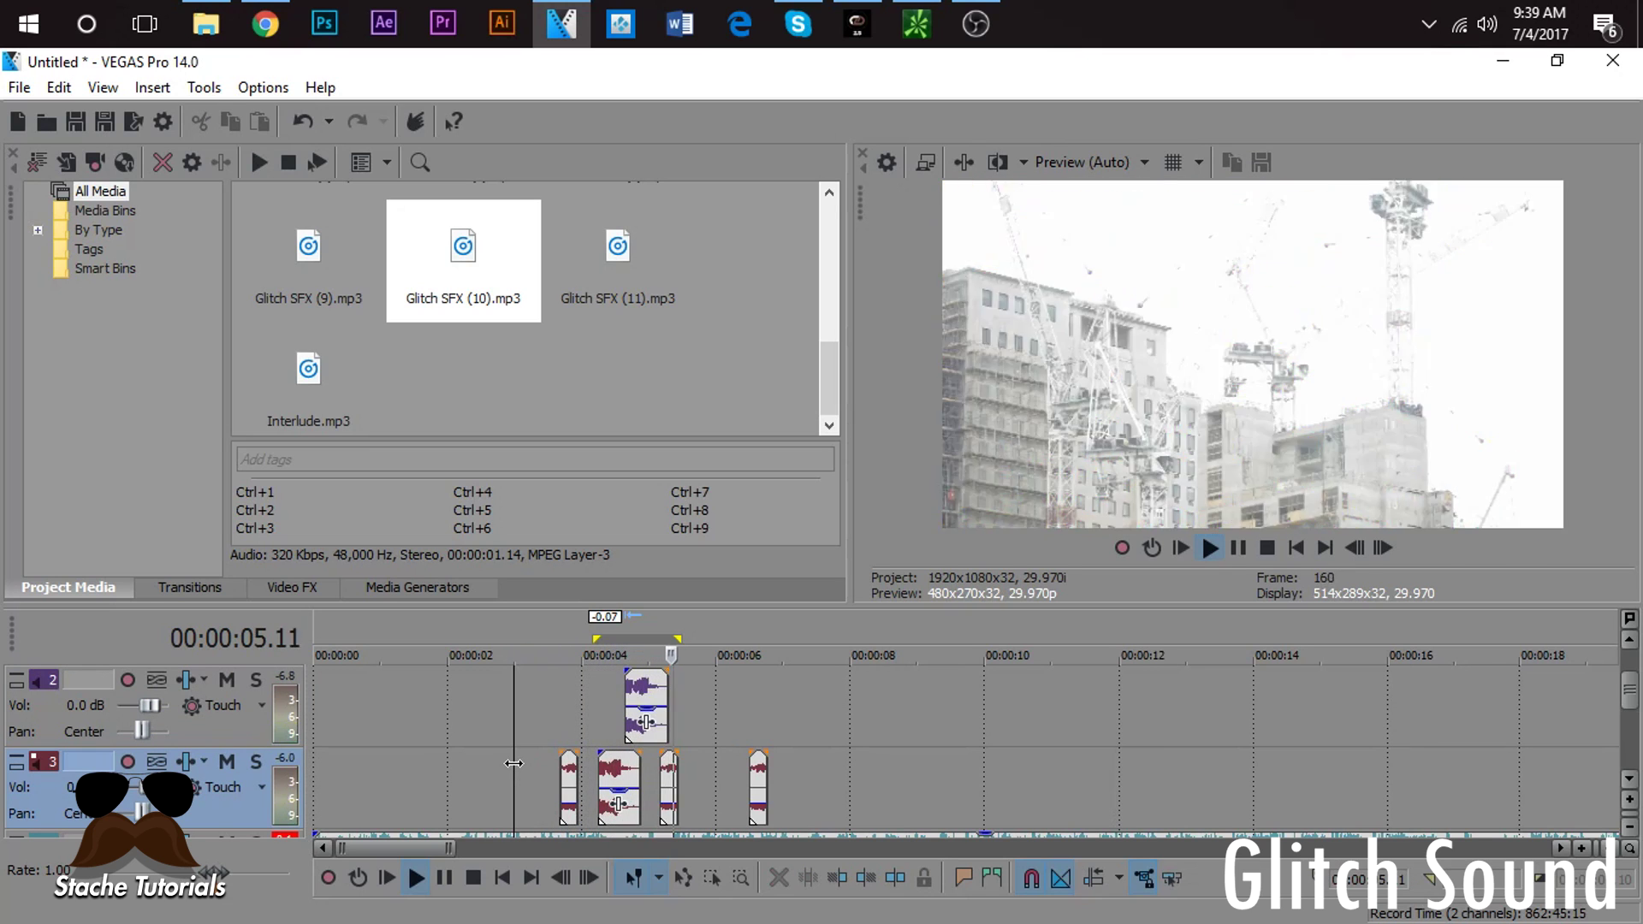
{"action": "key", "text": "space"}
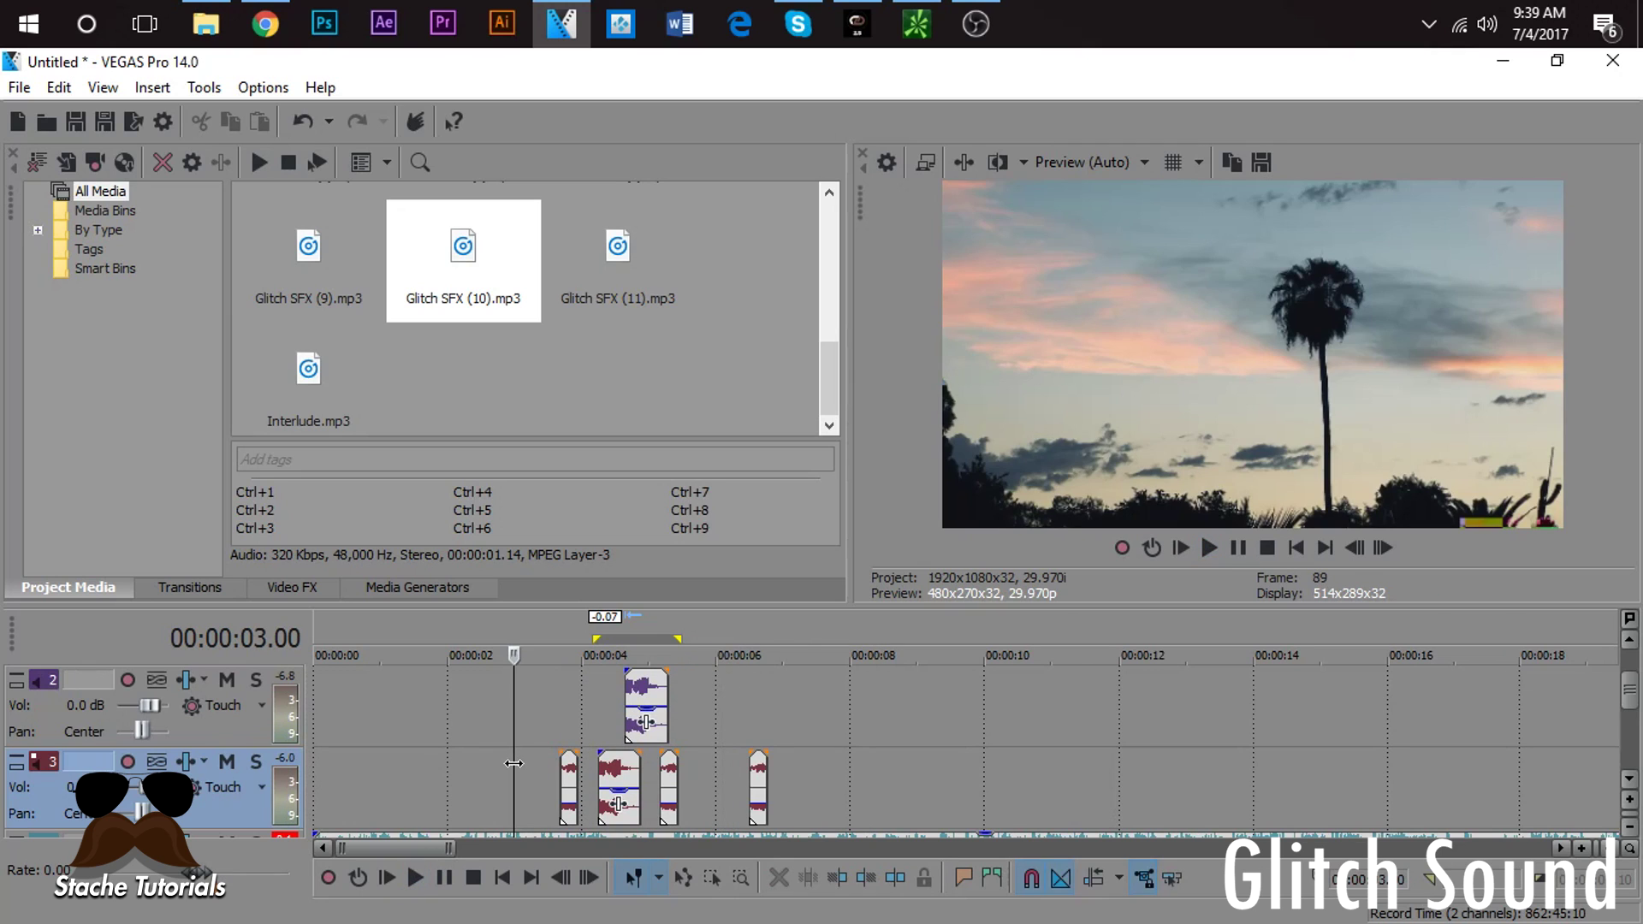
{"action": "key", "text": "space"}
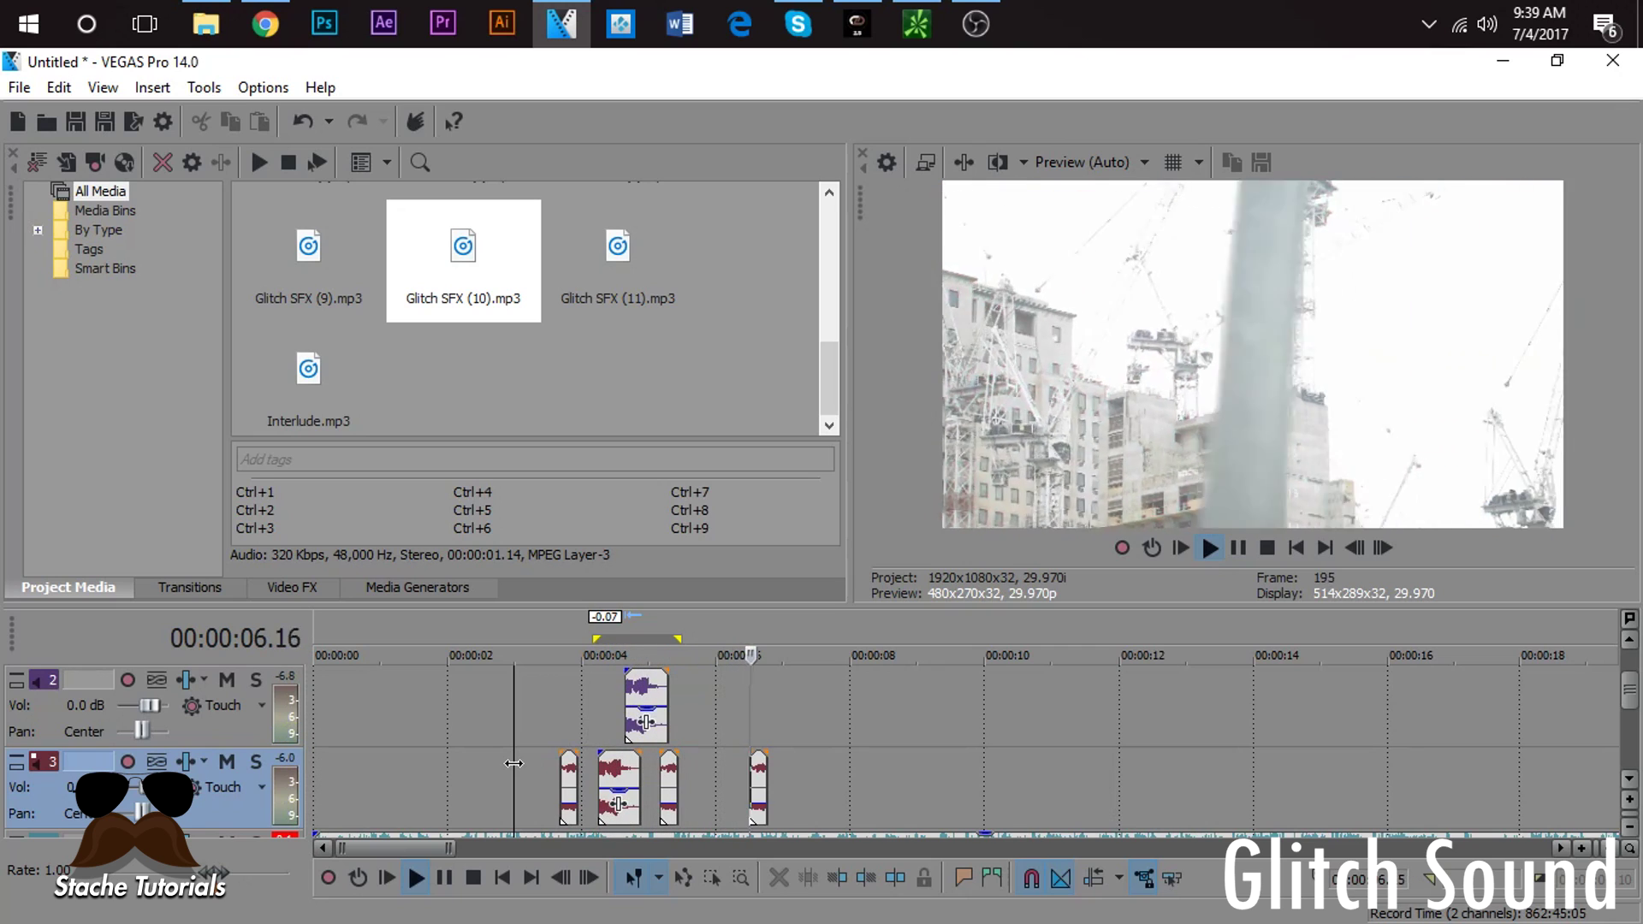
{"action": "key", "text": "space"}
{"action": "key", "text": "space"}
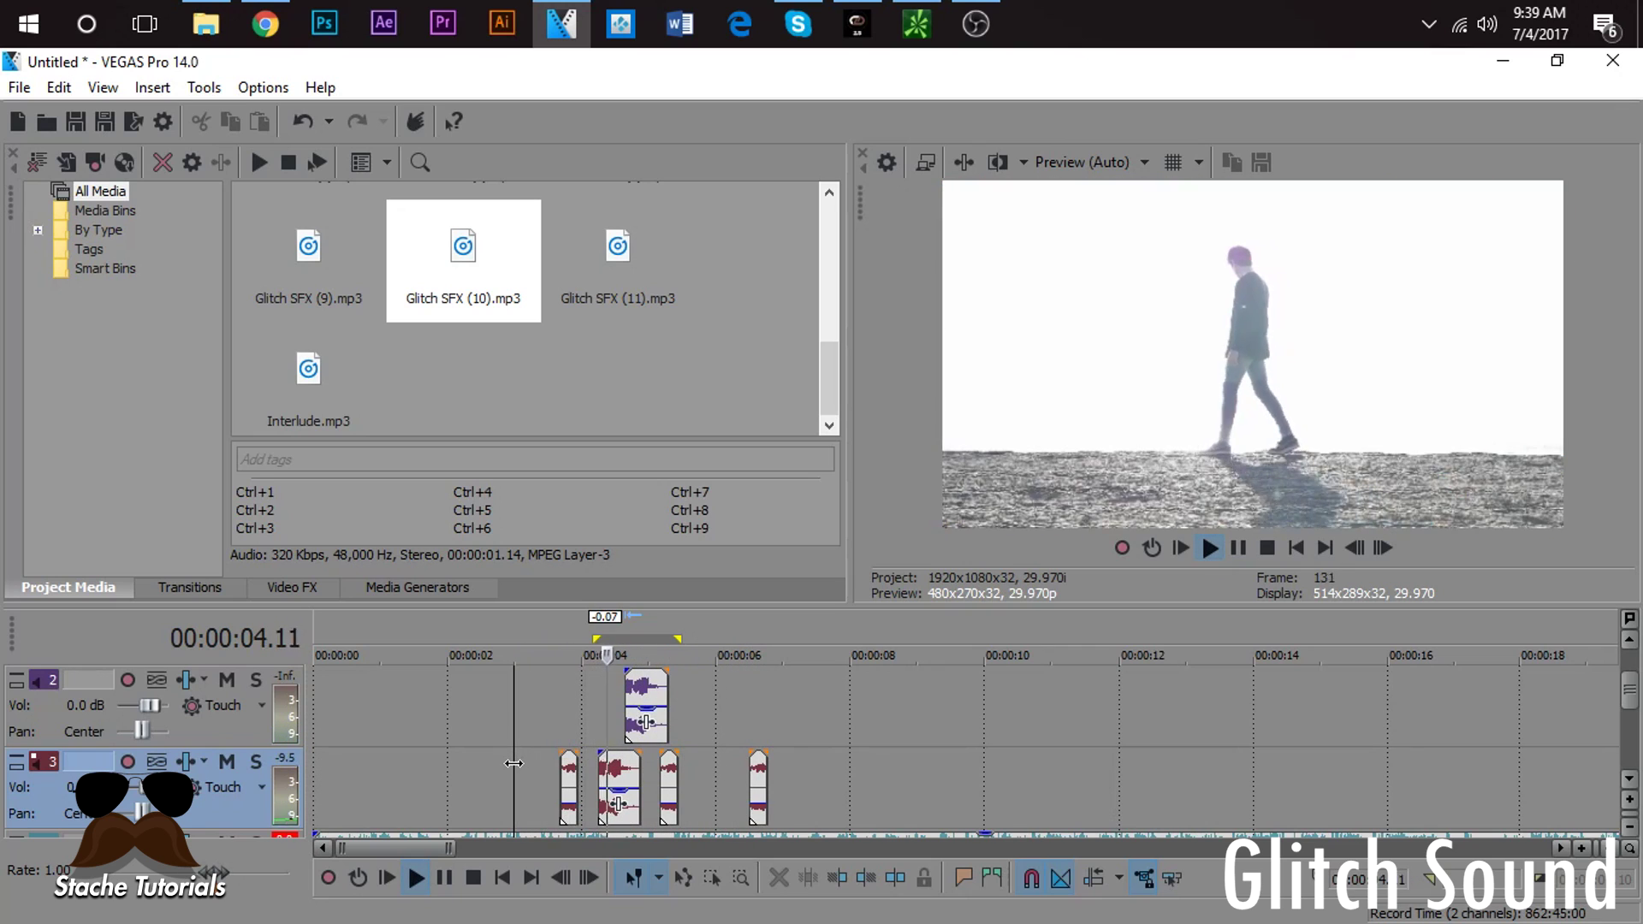
{"action": "key", "text": "space"}
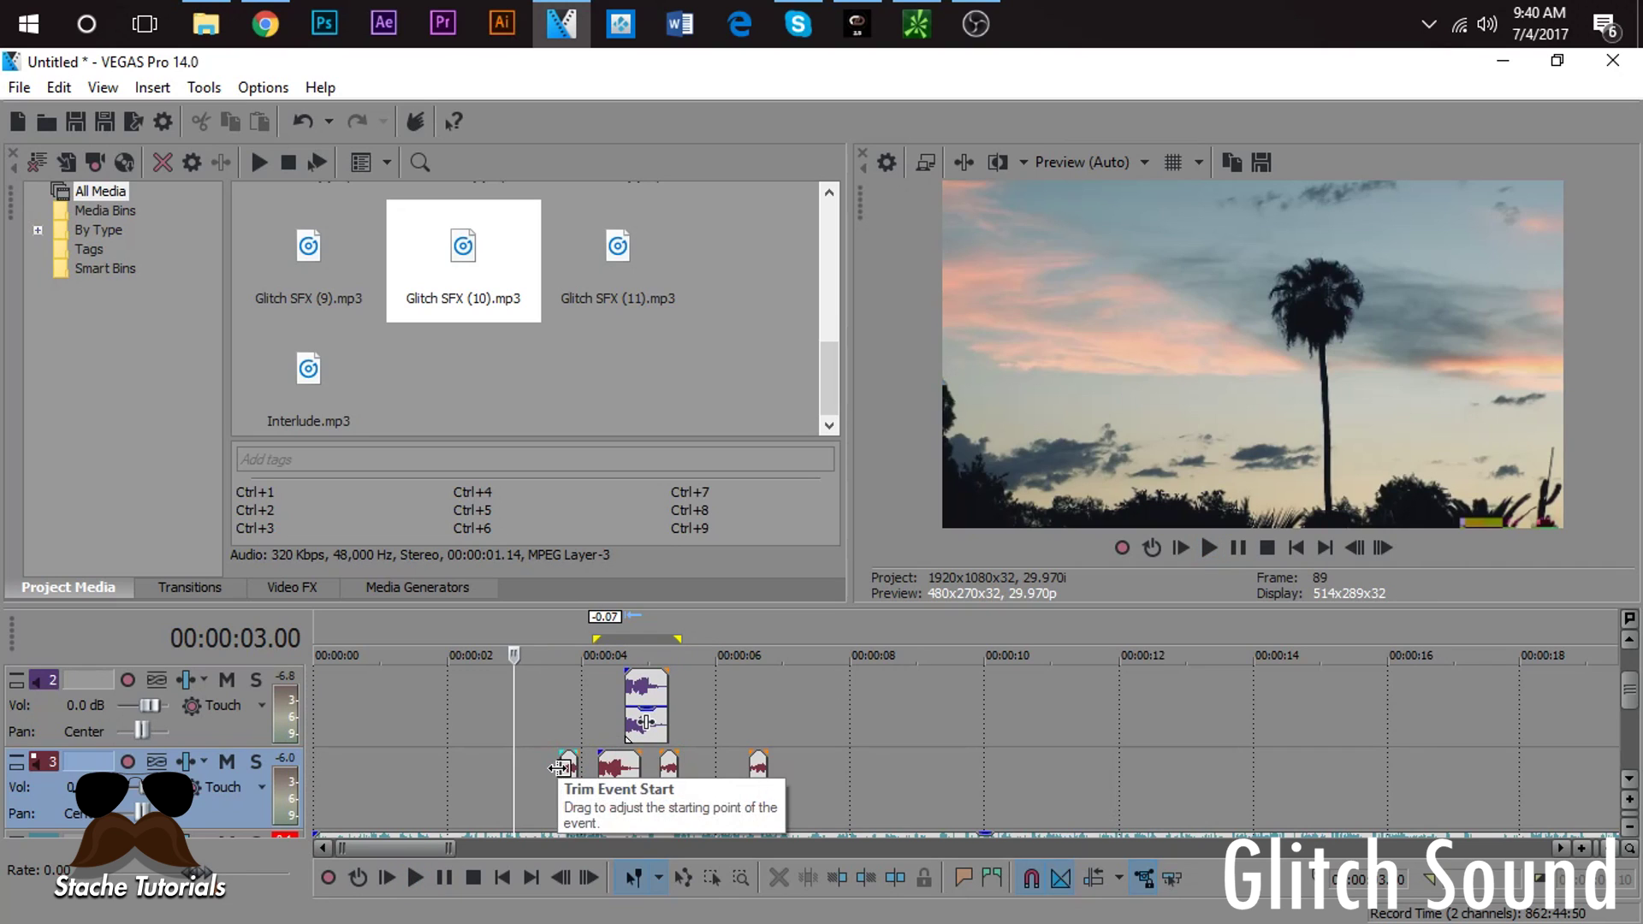
{"action": "key", "text": "space"}
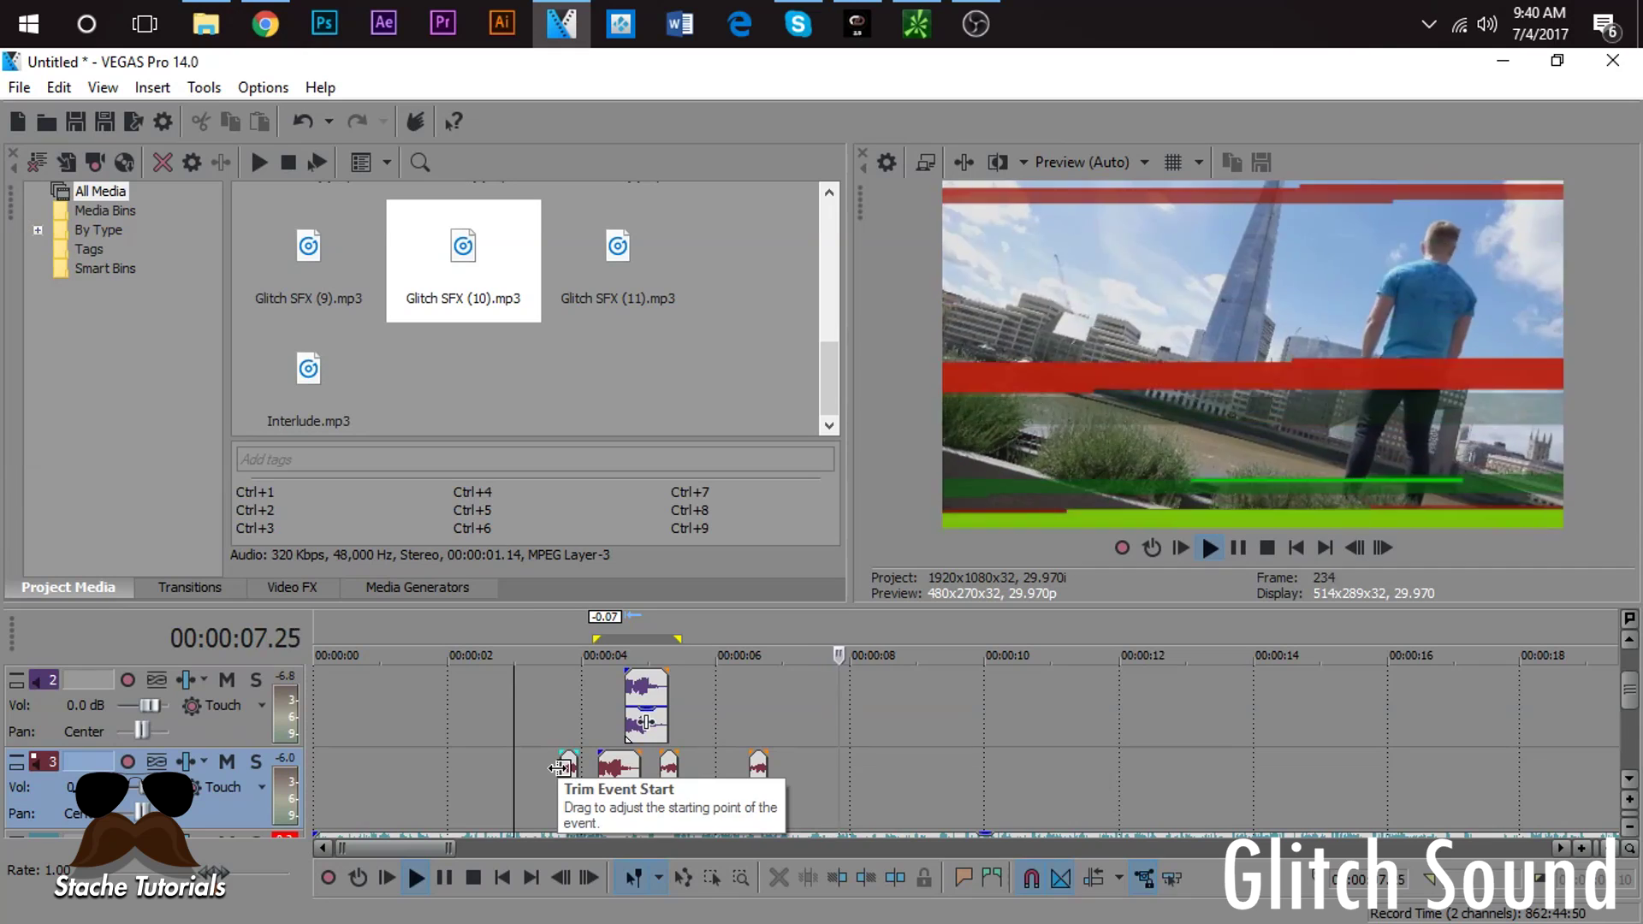
{"action": "key", "text": "space"}
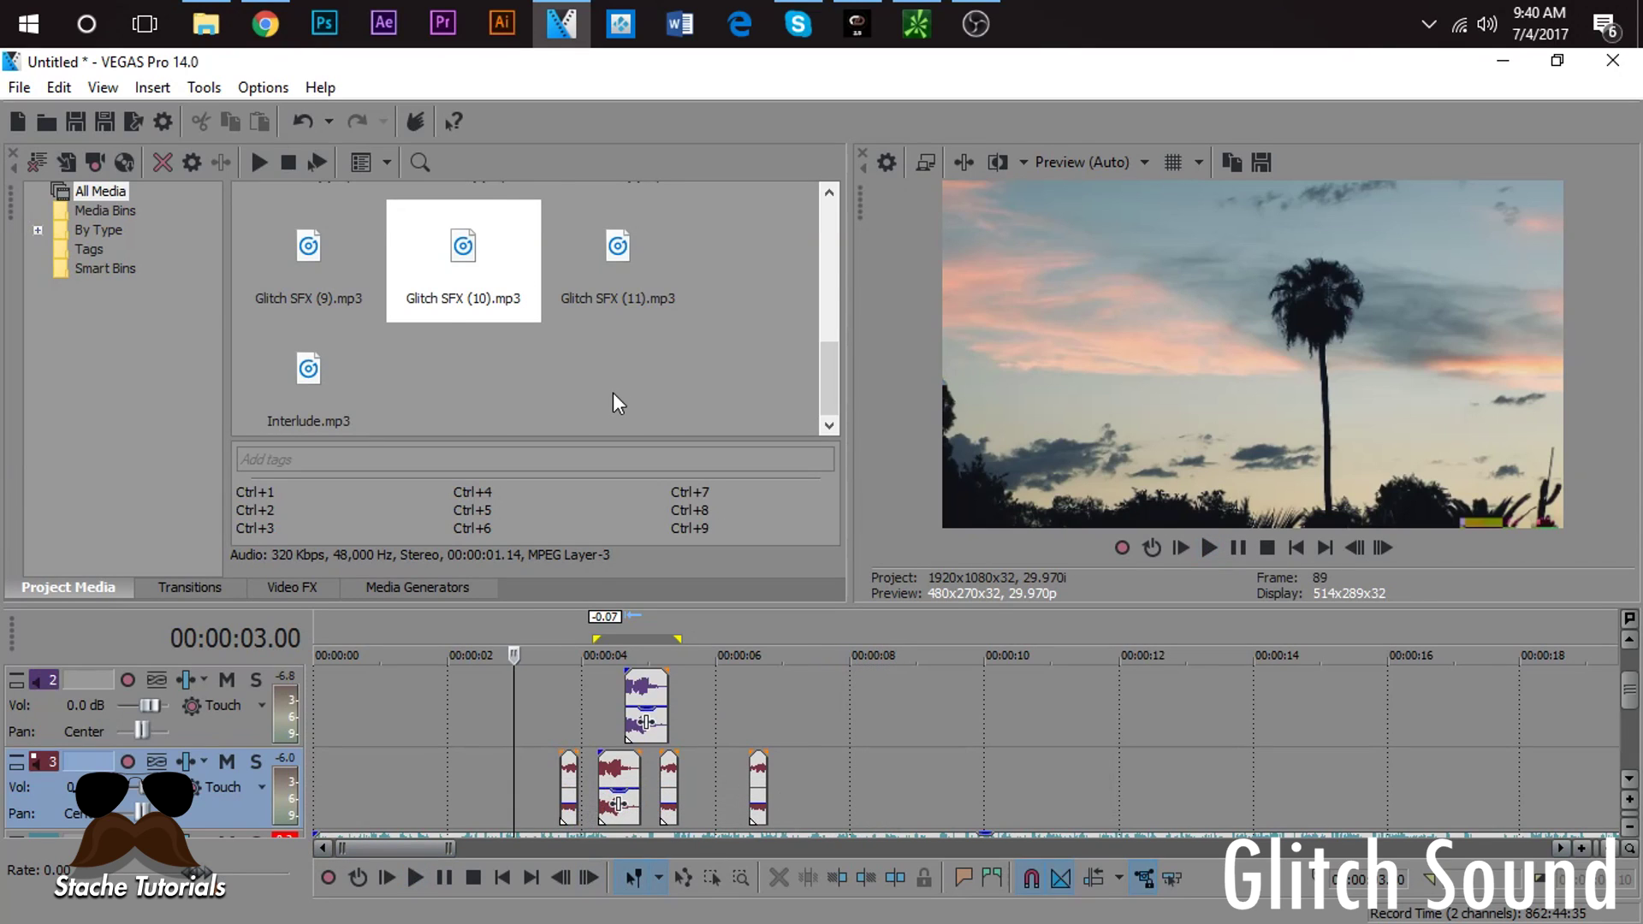
Step: Add Glitch SFX (4) to track 3 in the empty area past the video, starting near 00:00:10.08, and audition it
{"action": "scroll", "coordinate": [609, 391], "scroll_direction": "up", "scroll_amount": 3}
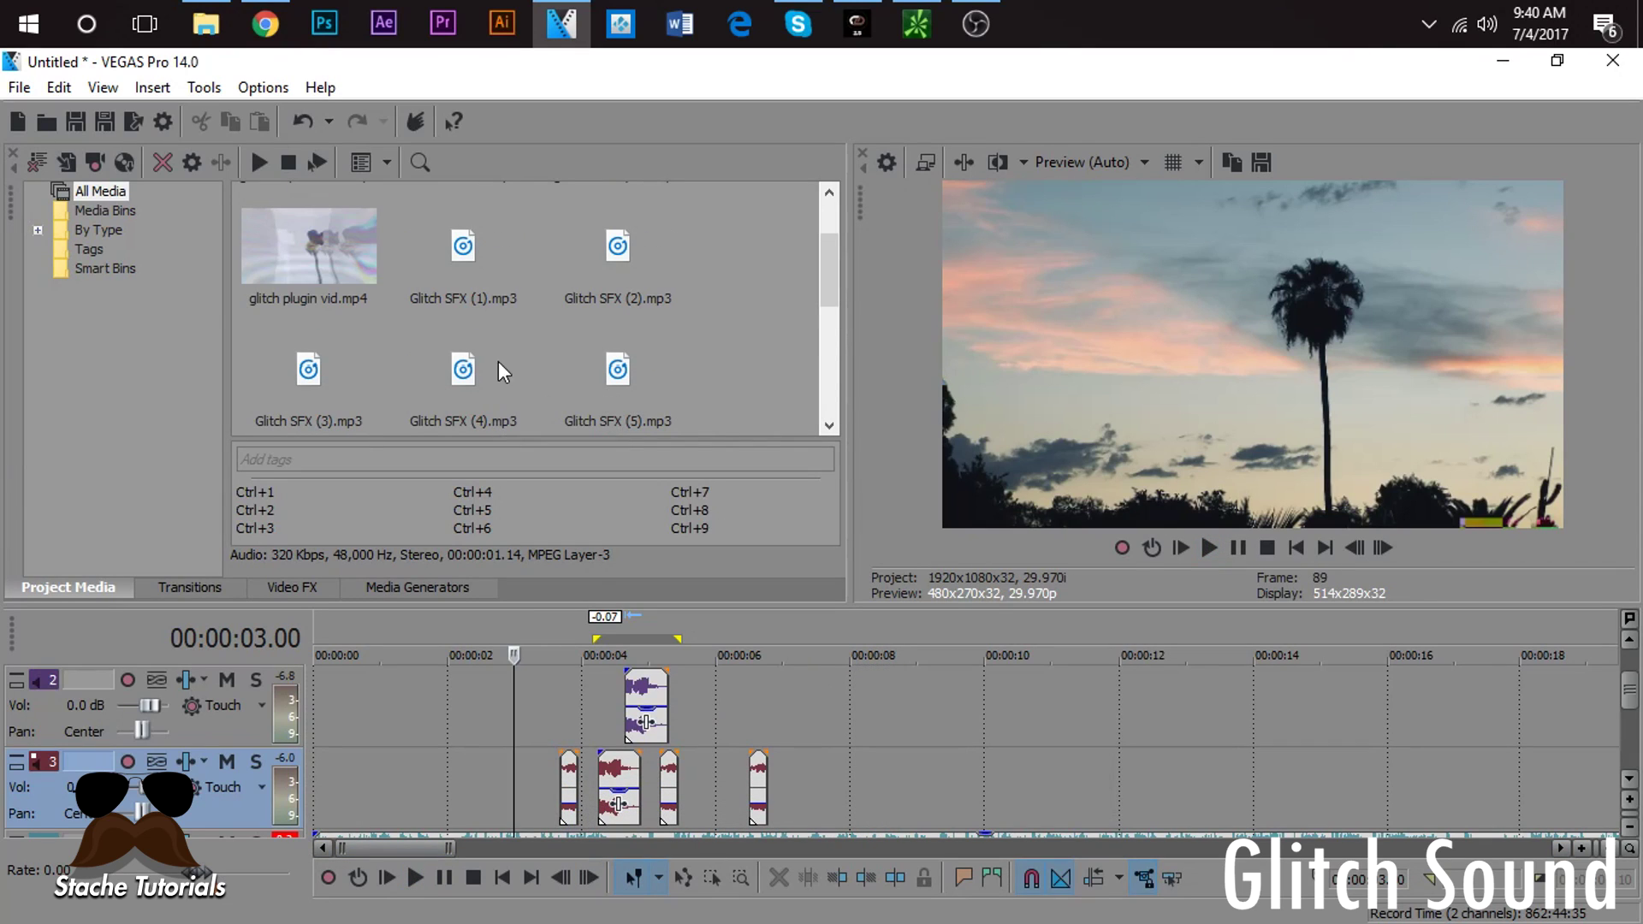
{"action": "left_click_drag", "start_coordinate": [454, 379], "coordinate": [903, 693]}
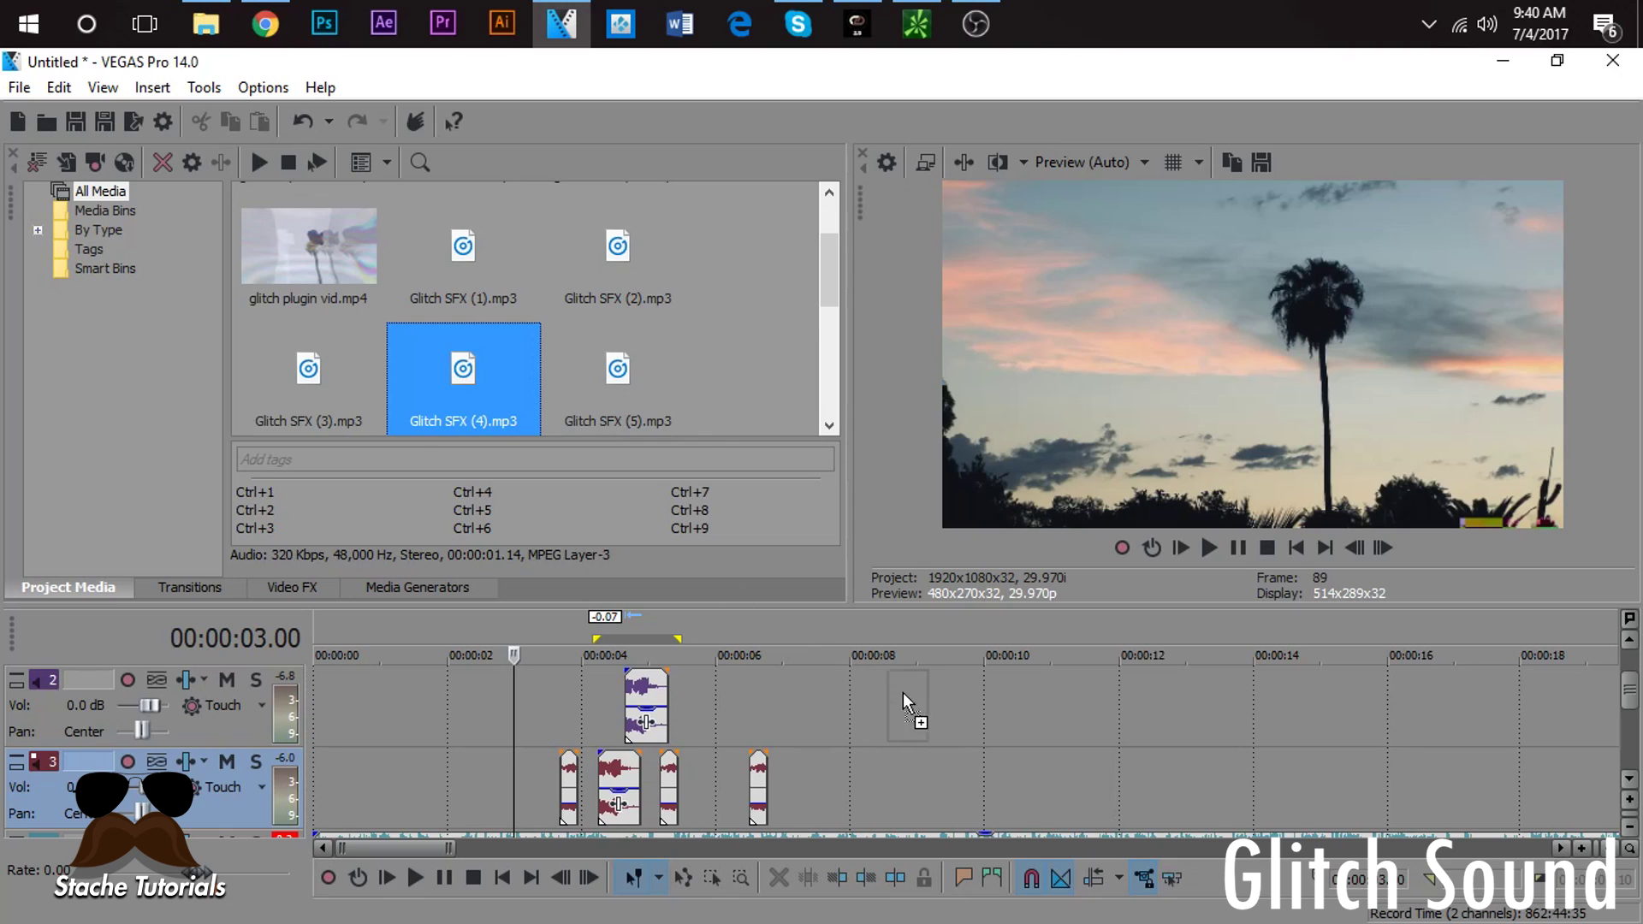
{"action": "left_click_drag", "start_coordinate": [1014, 762], "coordinate": [1017, 761]}
{"action": "left_click", "coordinate": [994, 764]}
{"action": "scroll", "coordinate": [1001, 775], "scroll_direction": "down", "scroll_amount": 2}
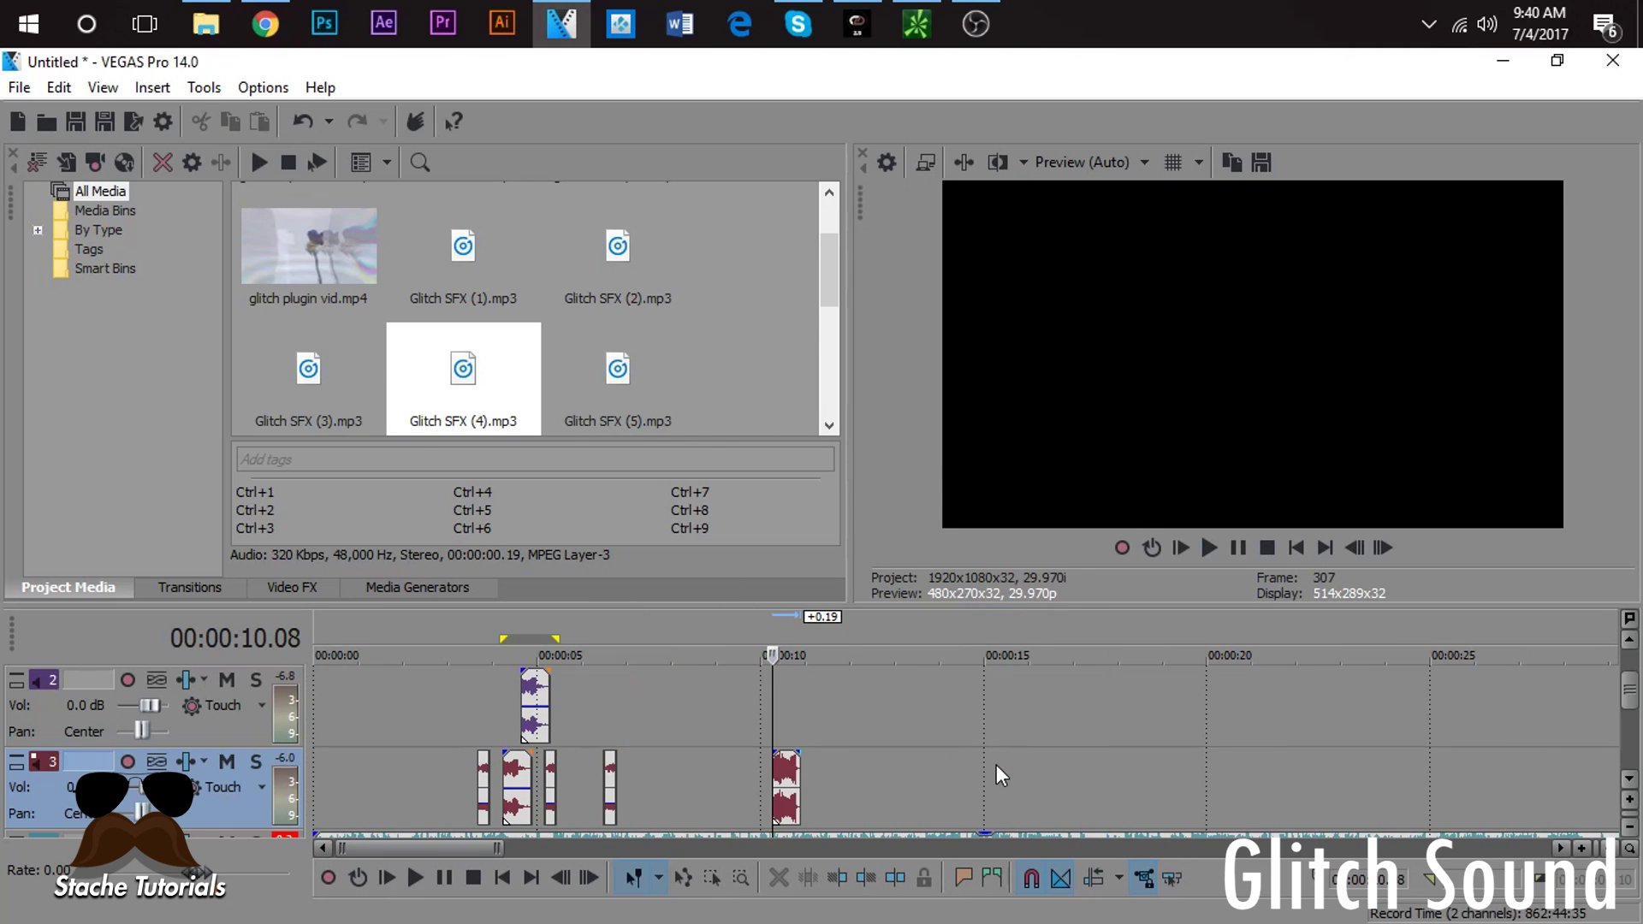
{"action": "scroll", "coordinate": [1001, 775], "scroll_direction": "up", "scroll_amount": 2}
{"action": "key", "text": "space"}
{"action": "key", "text": "space"}
{"action": "key", "text": "space"}
{"action": "key", "text": "space"}
{"action": "left_click", "coordinate": [979, 773]}
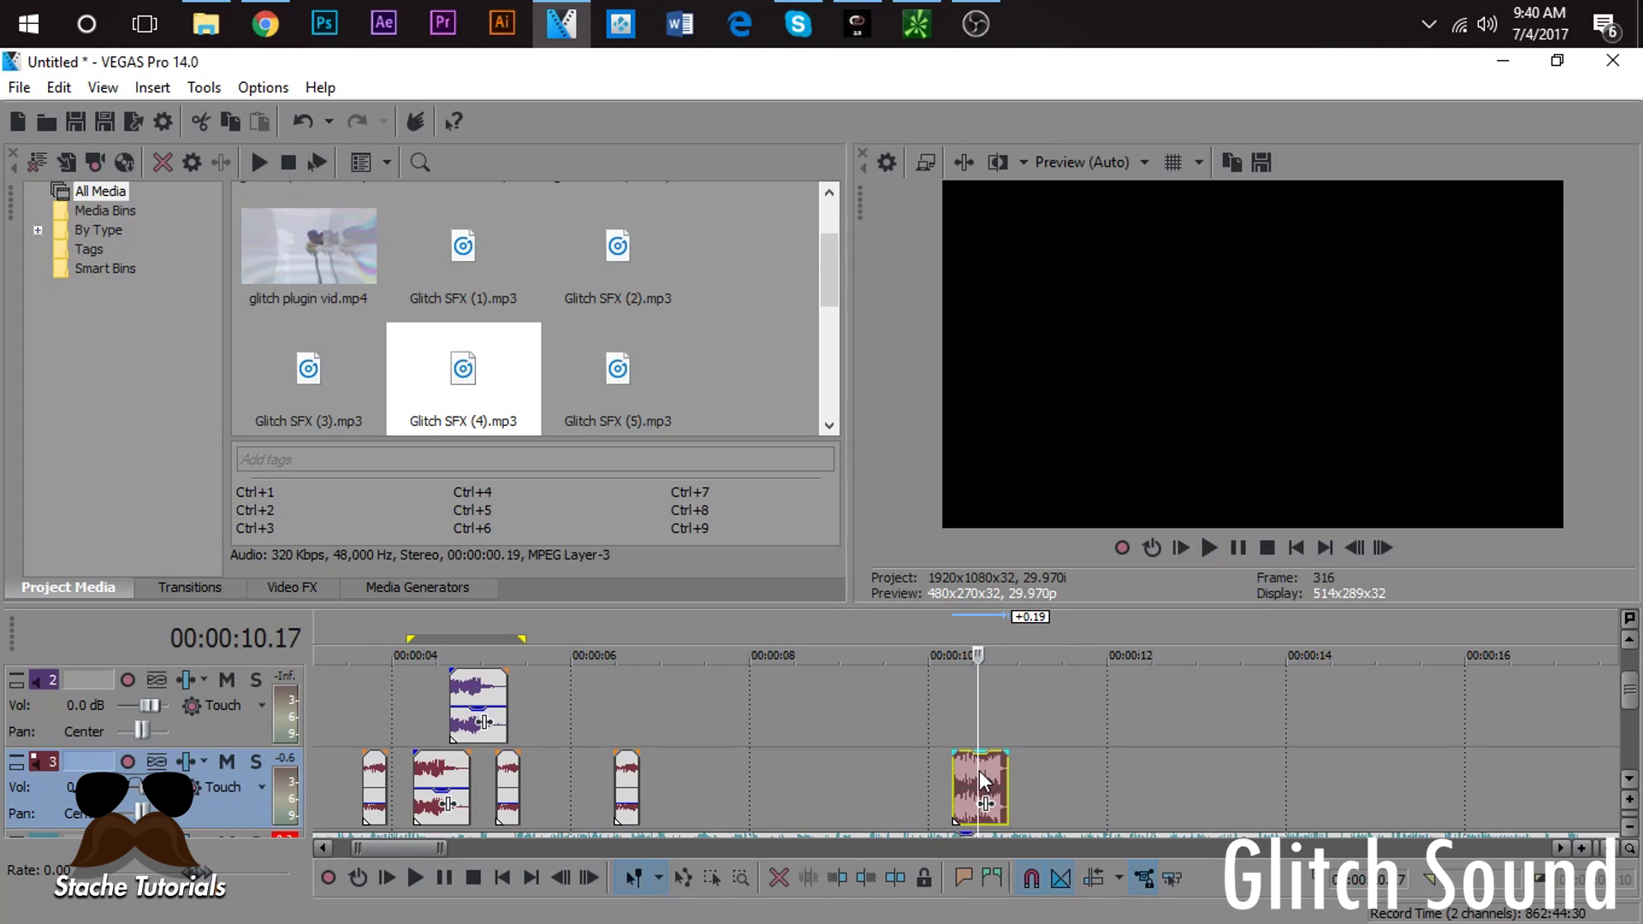
Step: Try Glitch SFX (3) on track 3 near 00:00:12.10, audition it, move it past 00:00:16 and delete it
{"action": "left_click_drag", "start_coordinate": [343, 390], "coordinate": [1156, 792]}
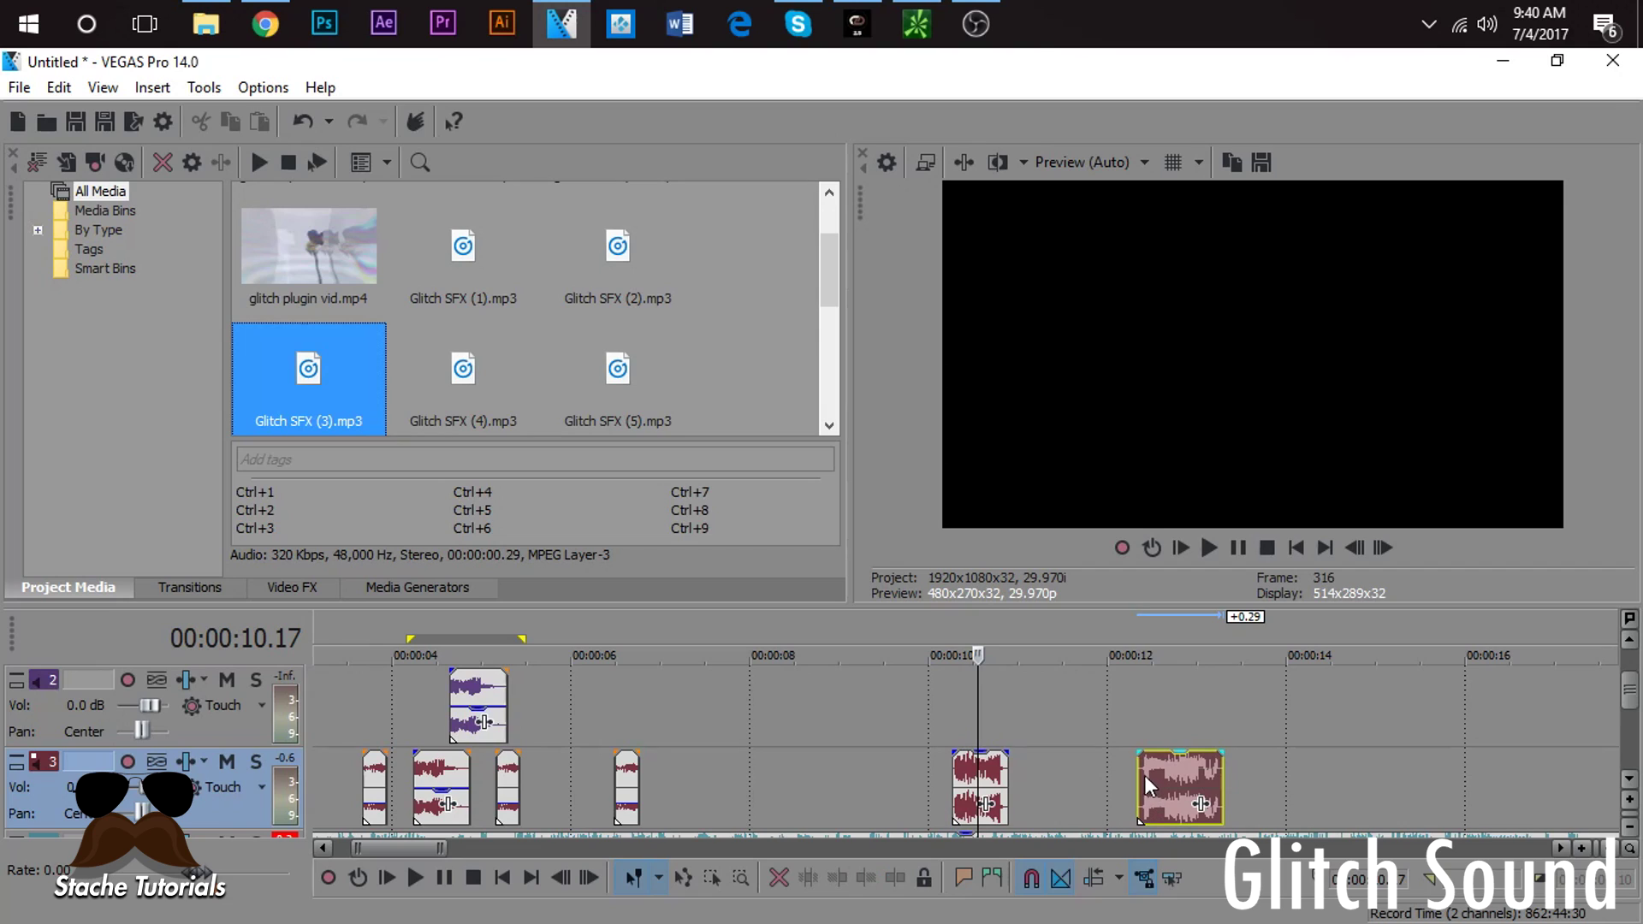
{"action": "left_click", "coordinate": [1145, 781]}
{"action": "key", "text": "space"}
{"action": "key", "text": "space"}
{"action": "key", "text": "space"}
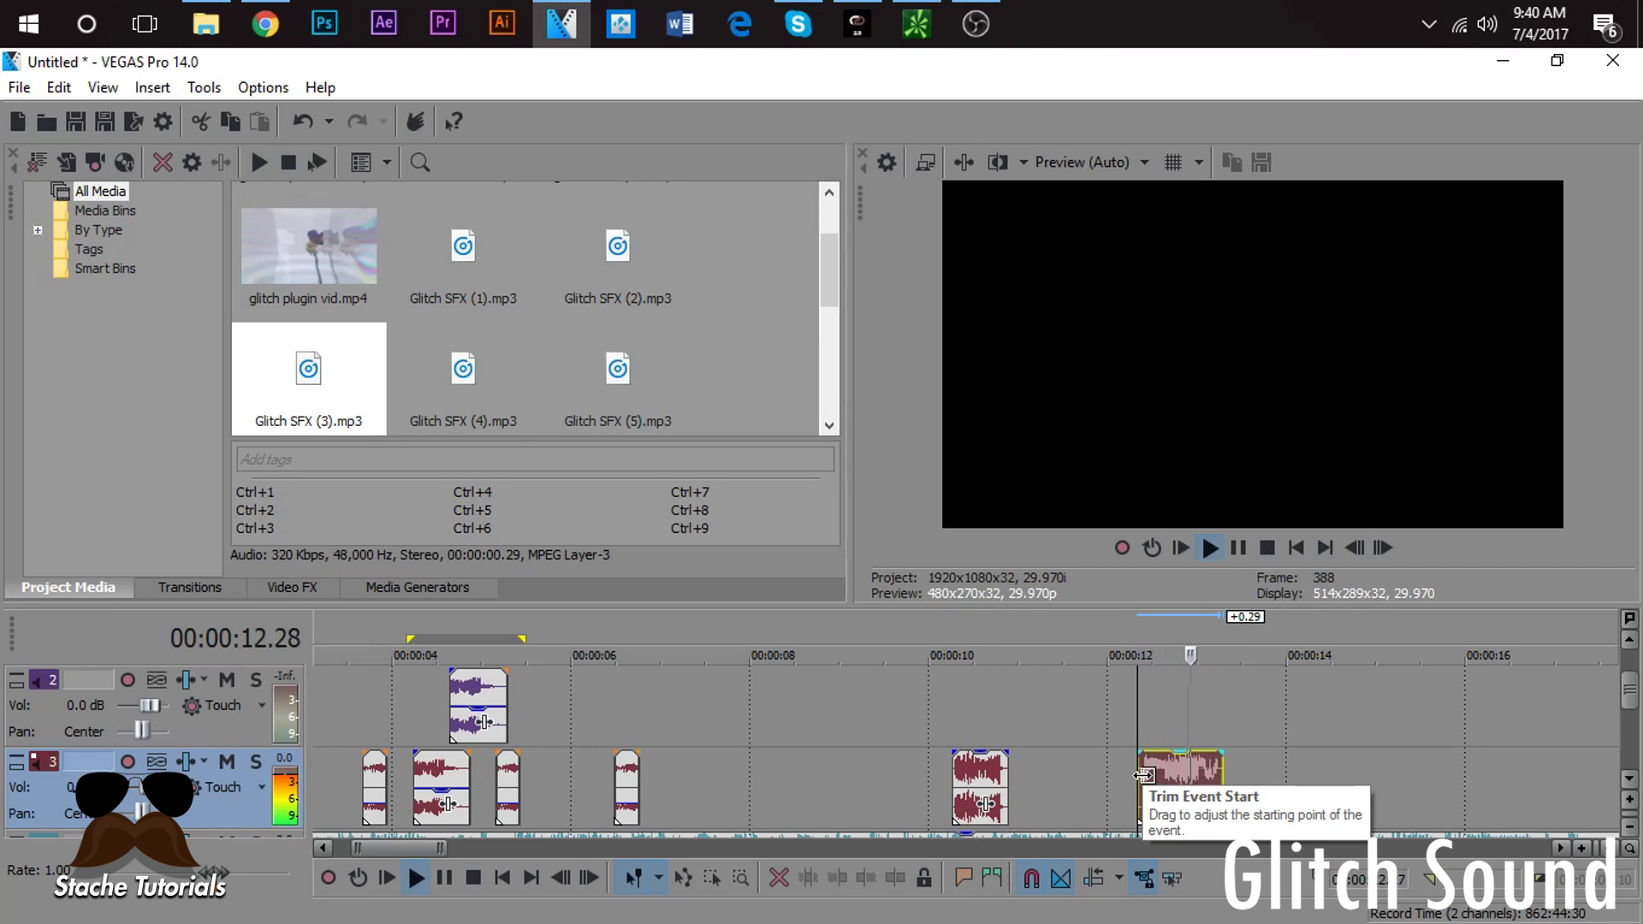
{"action": "key", "text": "space"}
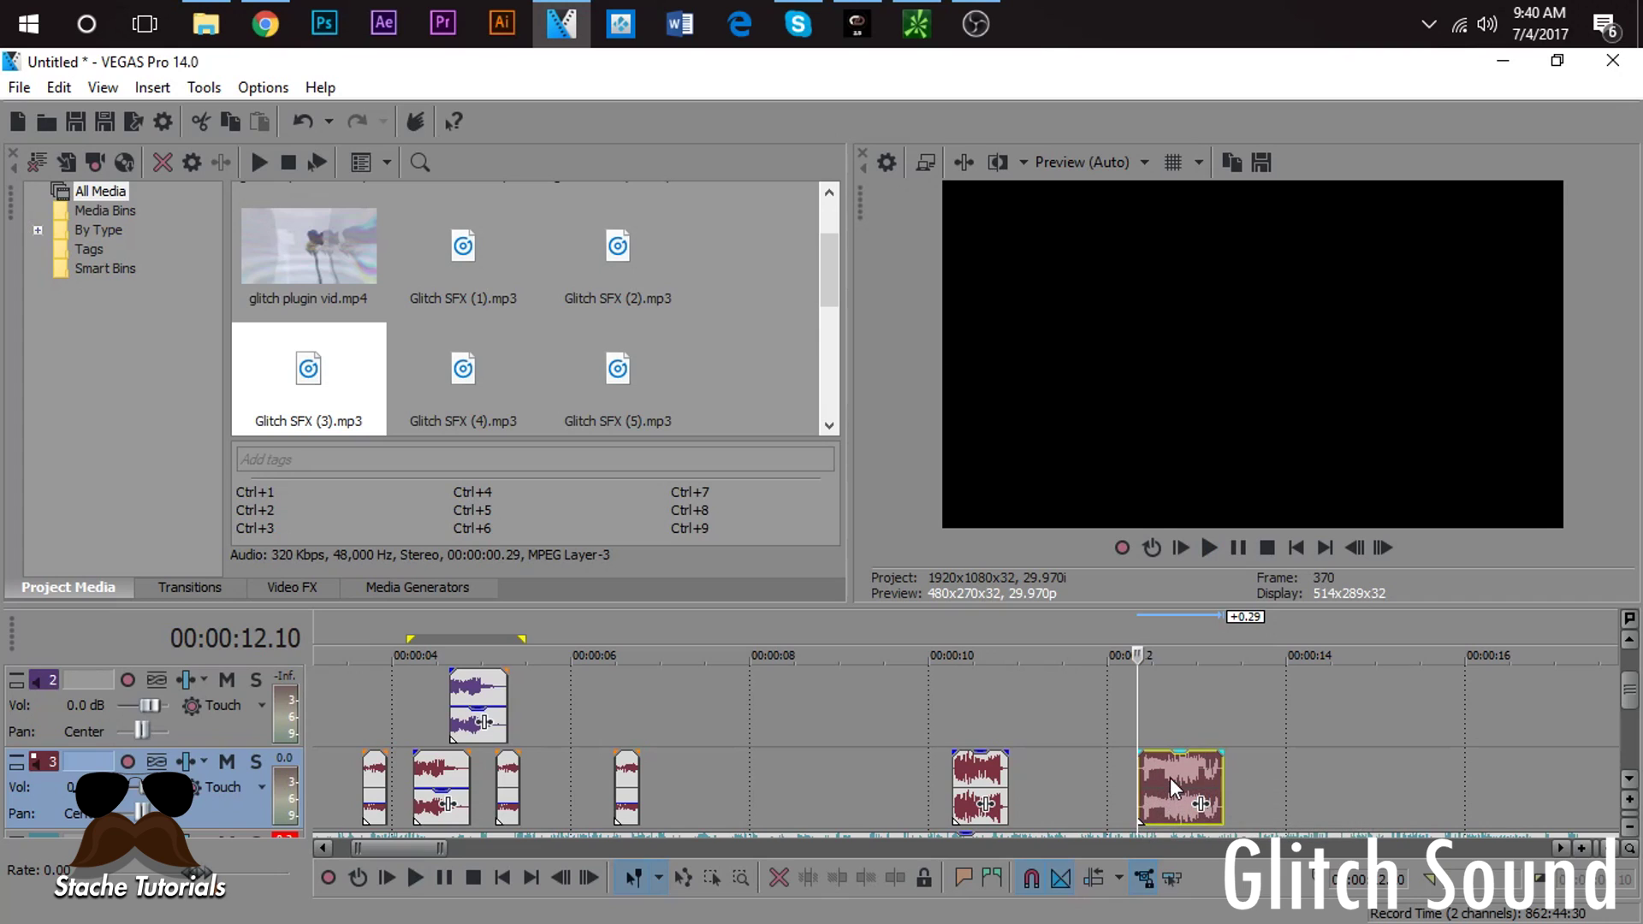
{"action": "left_click_drag", "start_coordinate": [1169, 778], "coordinate": [1575, 762]}
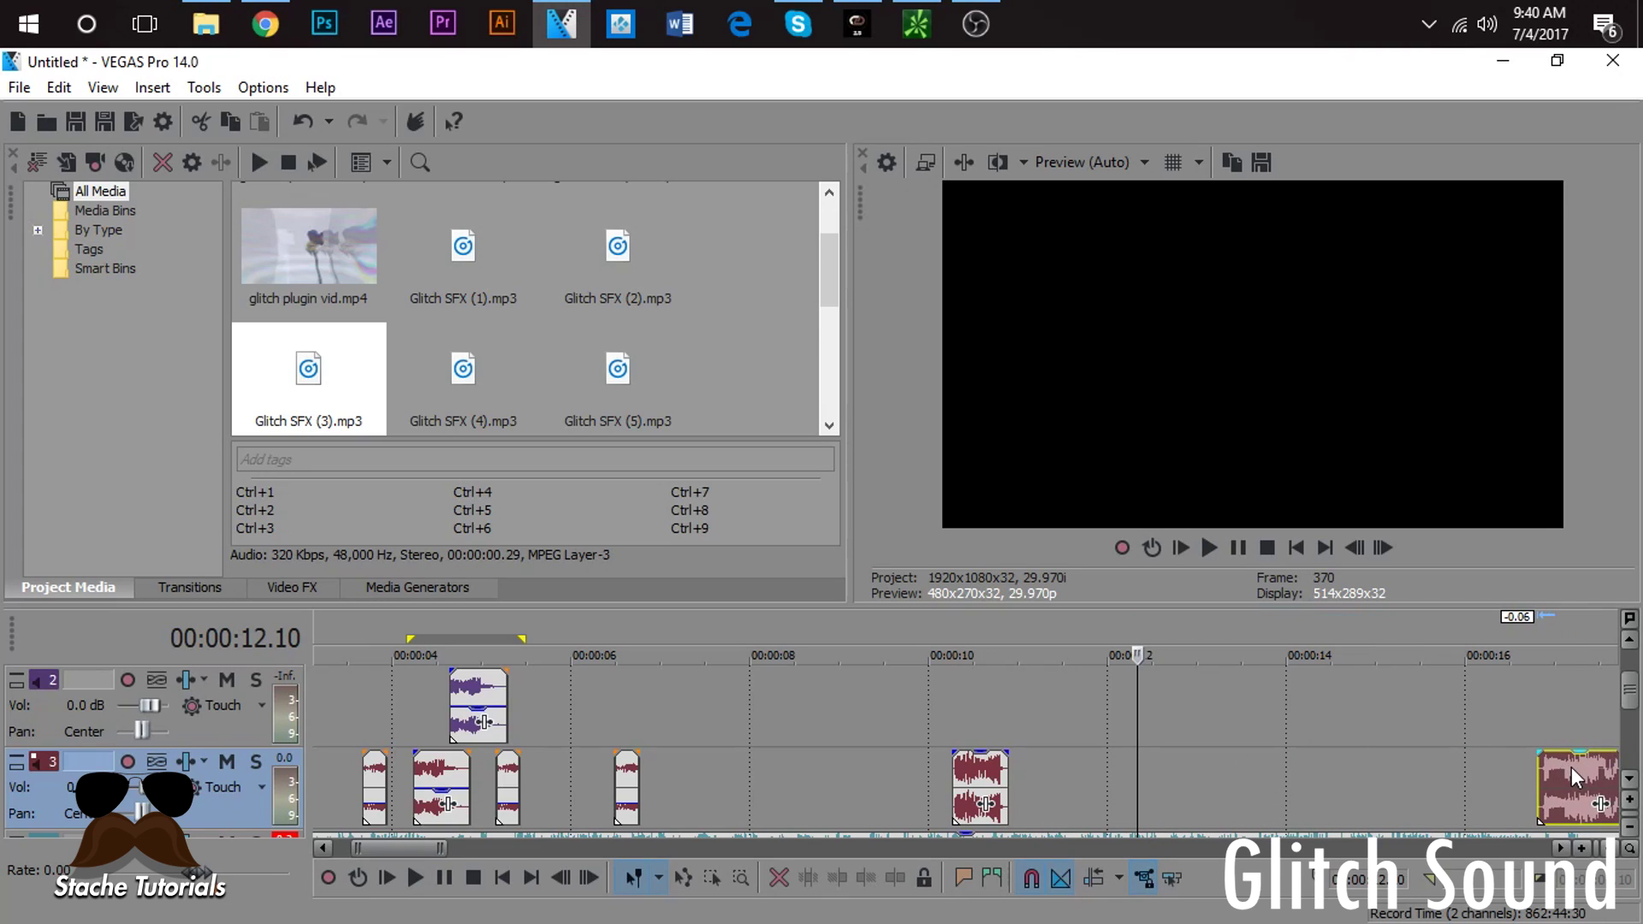
{"action": "left_click", "coordinate": [1572, 767]}
{"action": "key", "text": "Delete"}
Step: Try Glitch SFX (5) on track 3 near 00:00:12.19, audition it and delete it
{"action": "left_click_drag", "start_coordinate": [590, 377], "coordinate": [580, 365]}
{"action": "left_click_drag", "start_coordinate": [1138, 736], "coordinate": [1164, 772]}
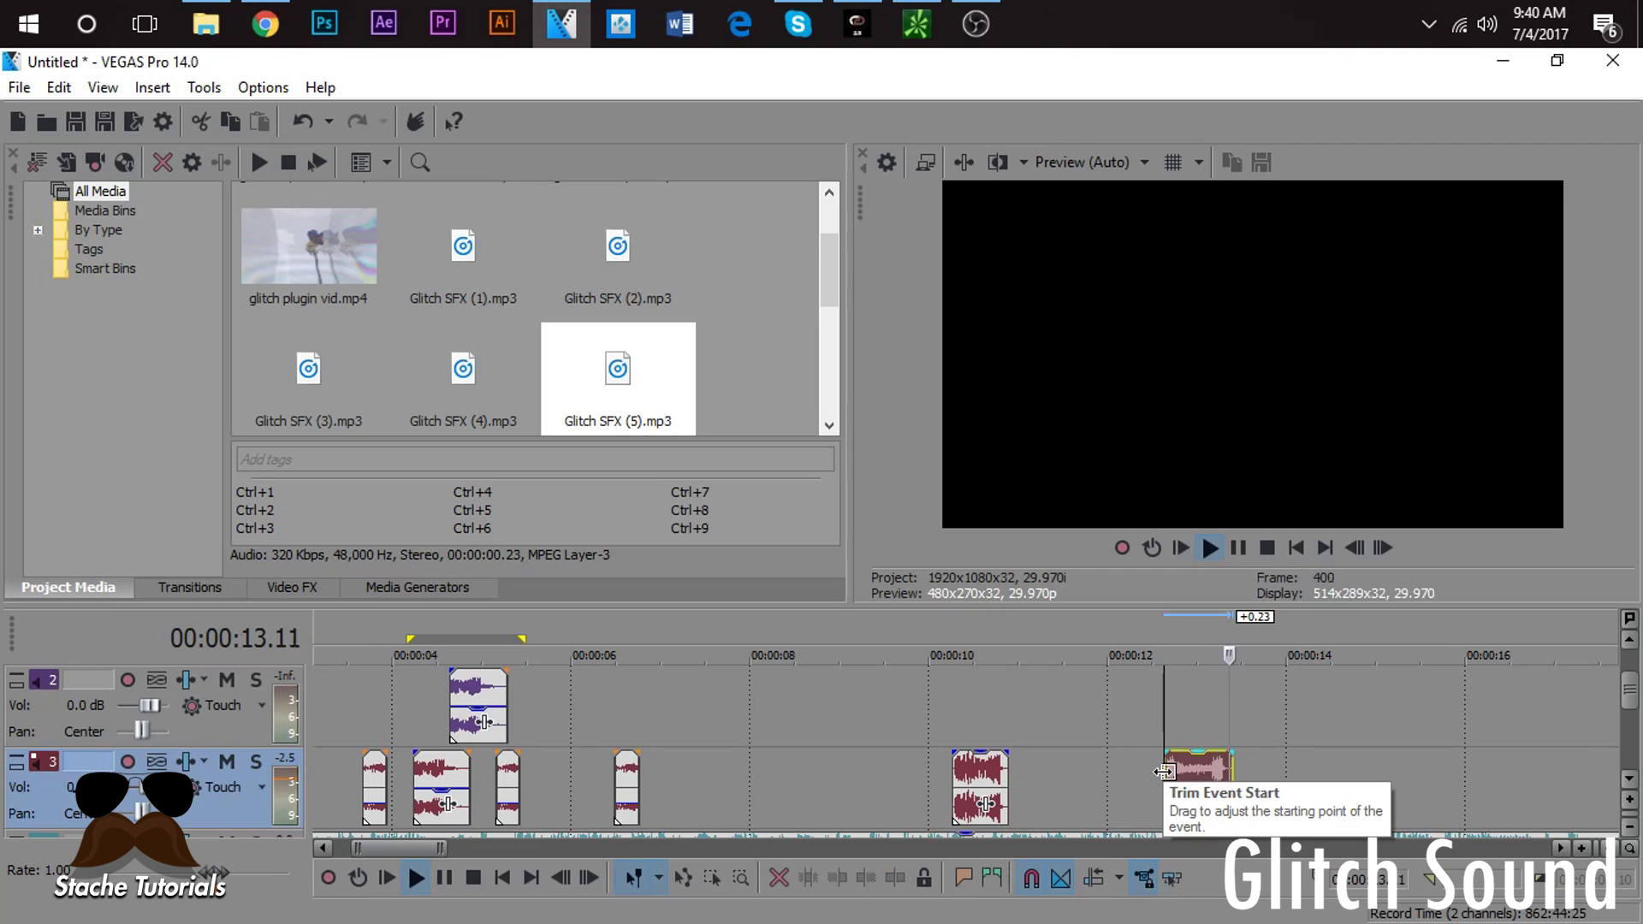
{"action": "left_click", "coordinate": [1185, 777]}
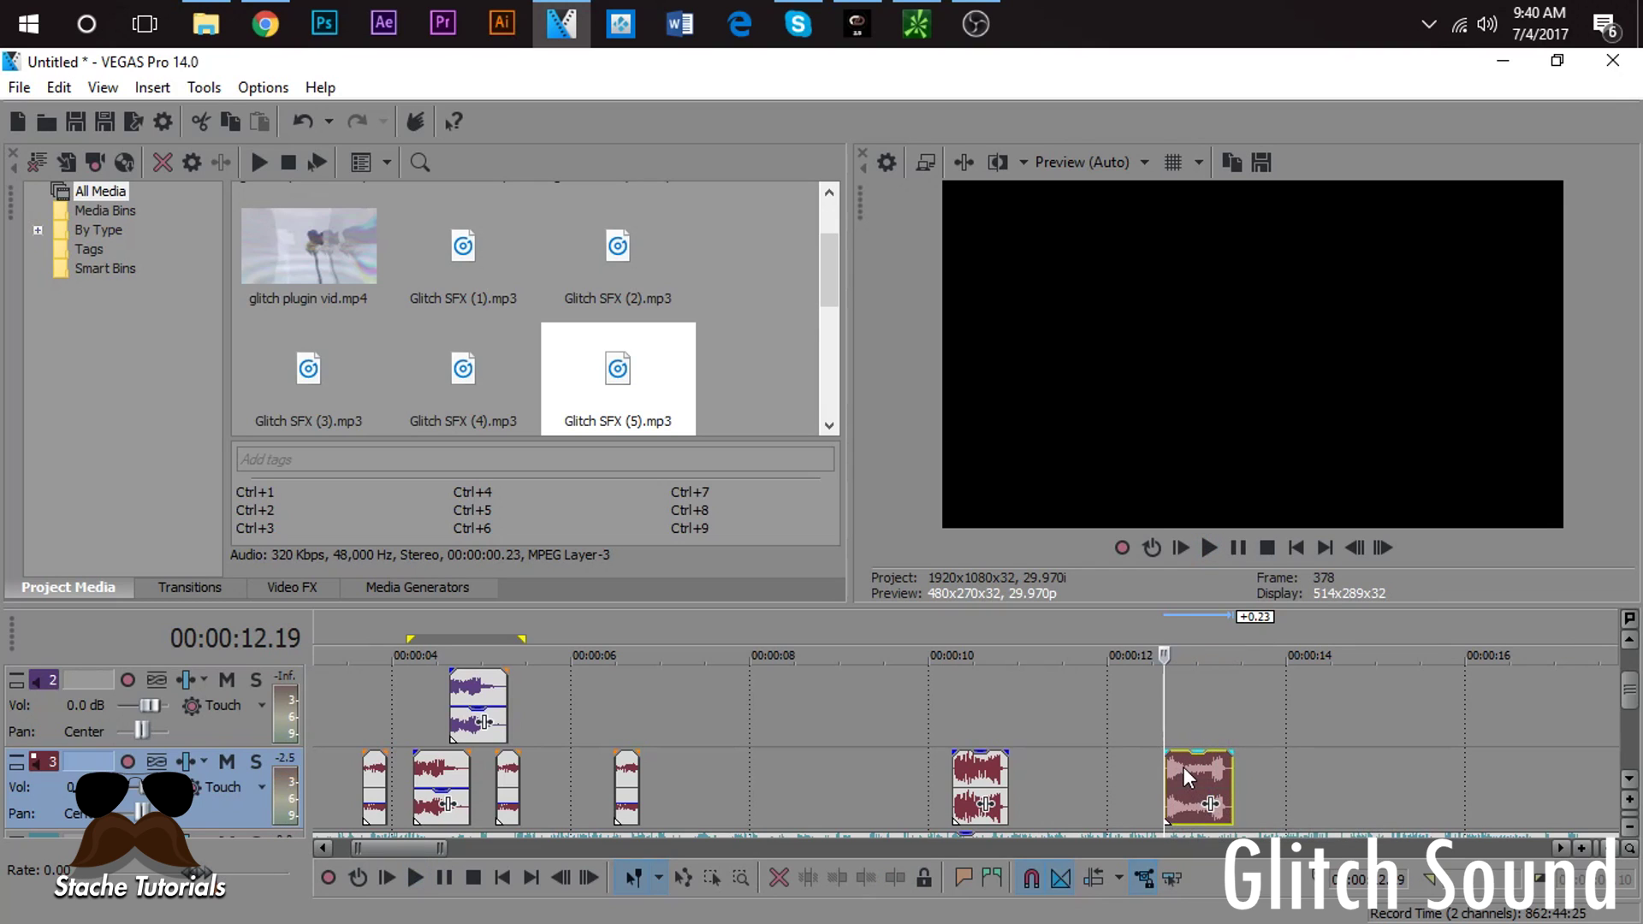
{"action": "key", "text": "Delete"}
Step: Add Glitch SFX (6) to track 3 starting near 00:00:12.10 and audition its second half
{"action": "scroll", "coordinate": [594, 316], "scroll_direction": "down", "scroll_amount": 1}
{"action": "left_click_drag", "start_coordinate": [309, 412], "coordinate": [1195, 787]}
{"action": "left_click", "coordinate": [1196, 787]}
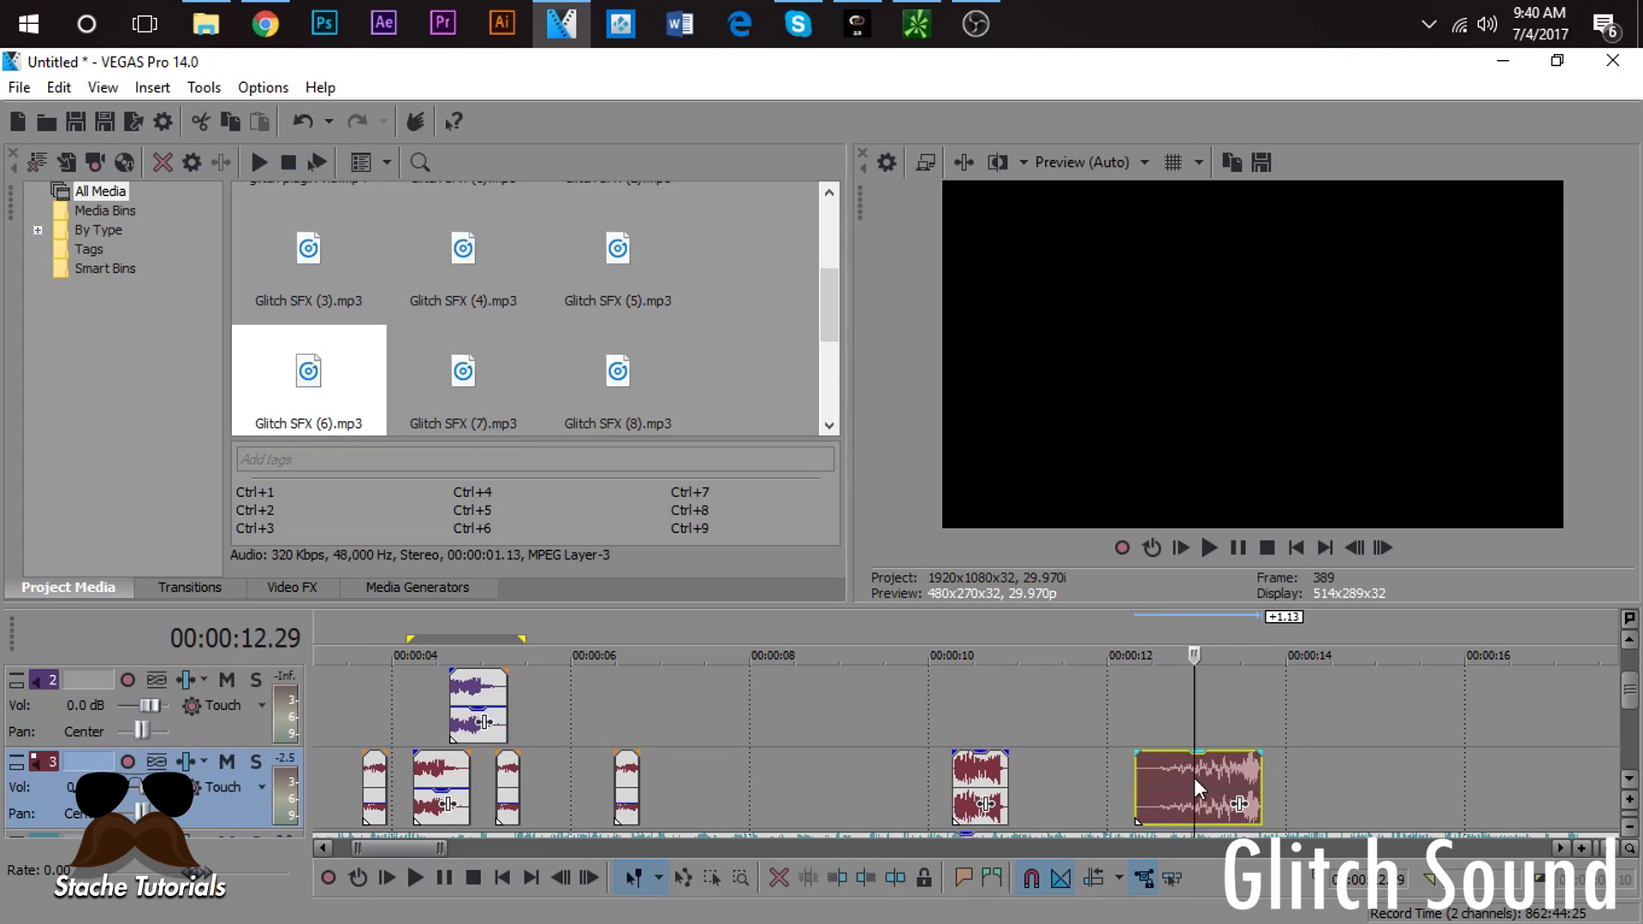
{"action": "key", "text": "space"}
{"action": "key", "text": "space"}
{"action": "key", "text": "space"}
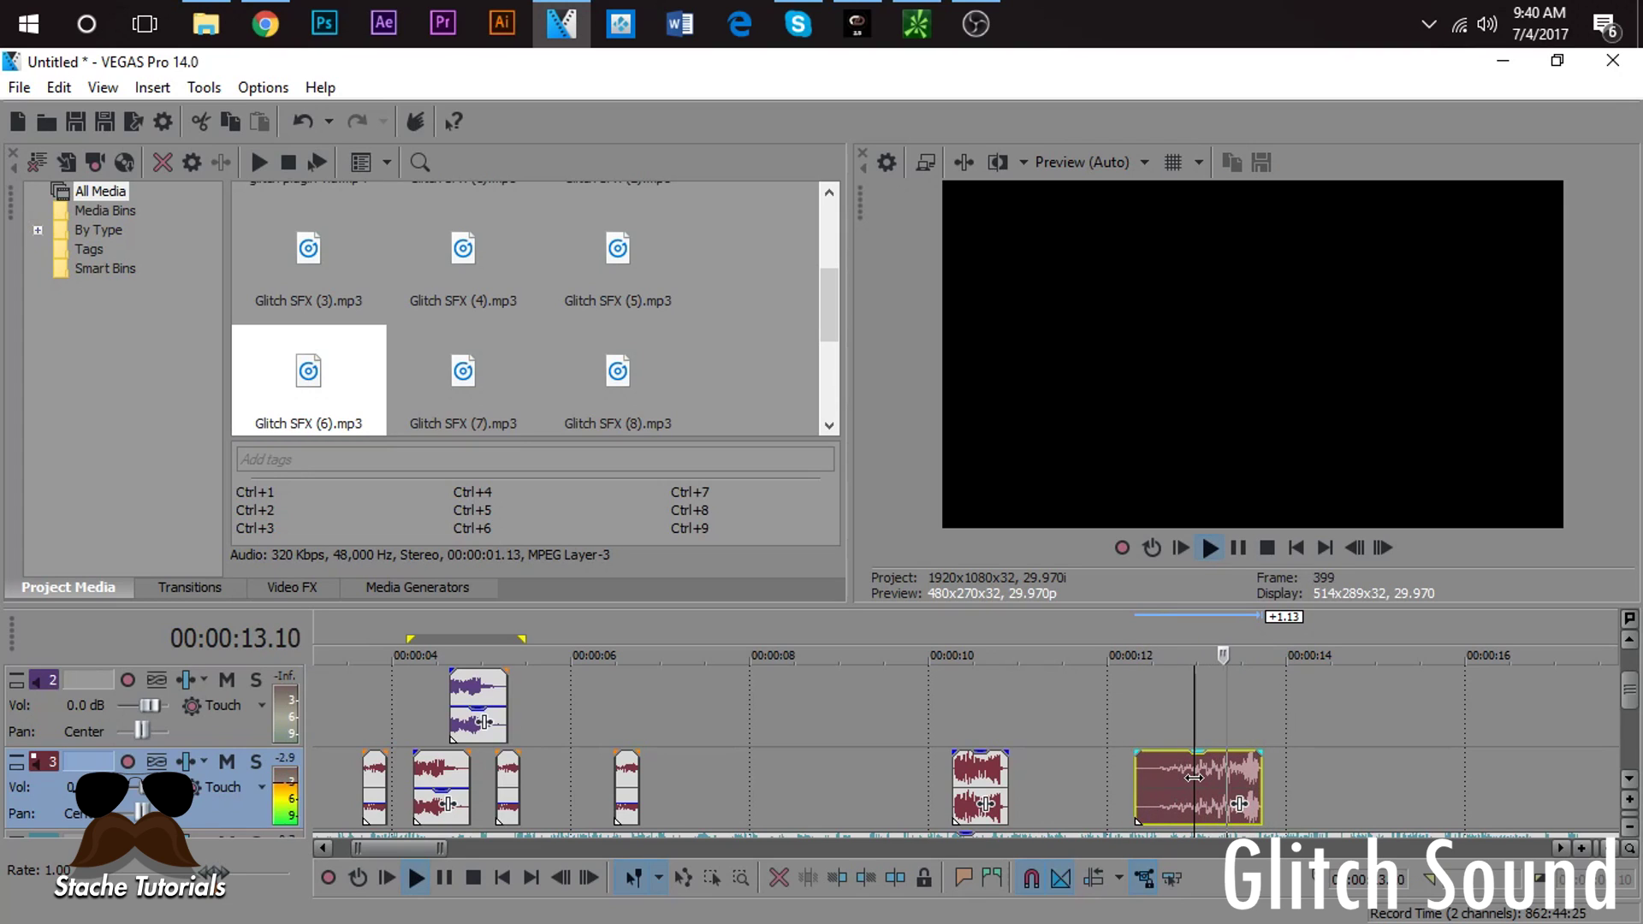
{"action": "key", "text": "space"}
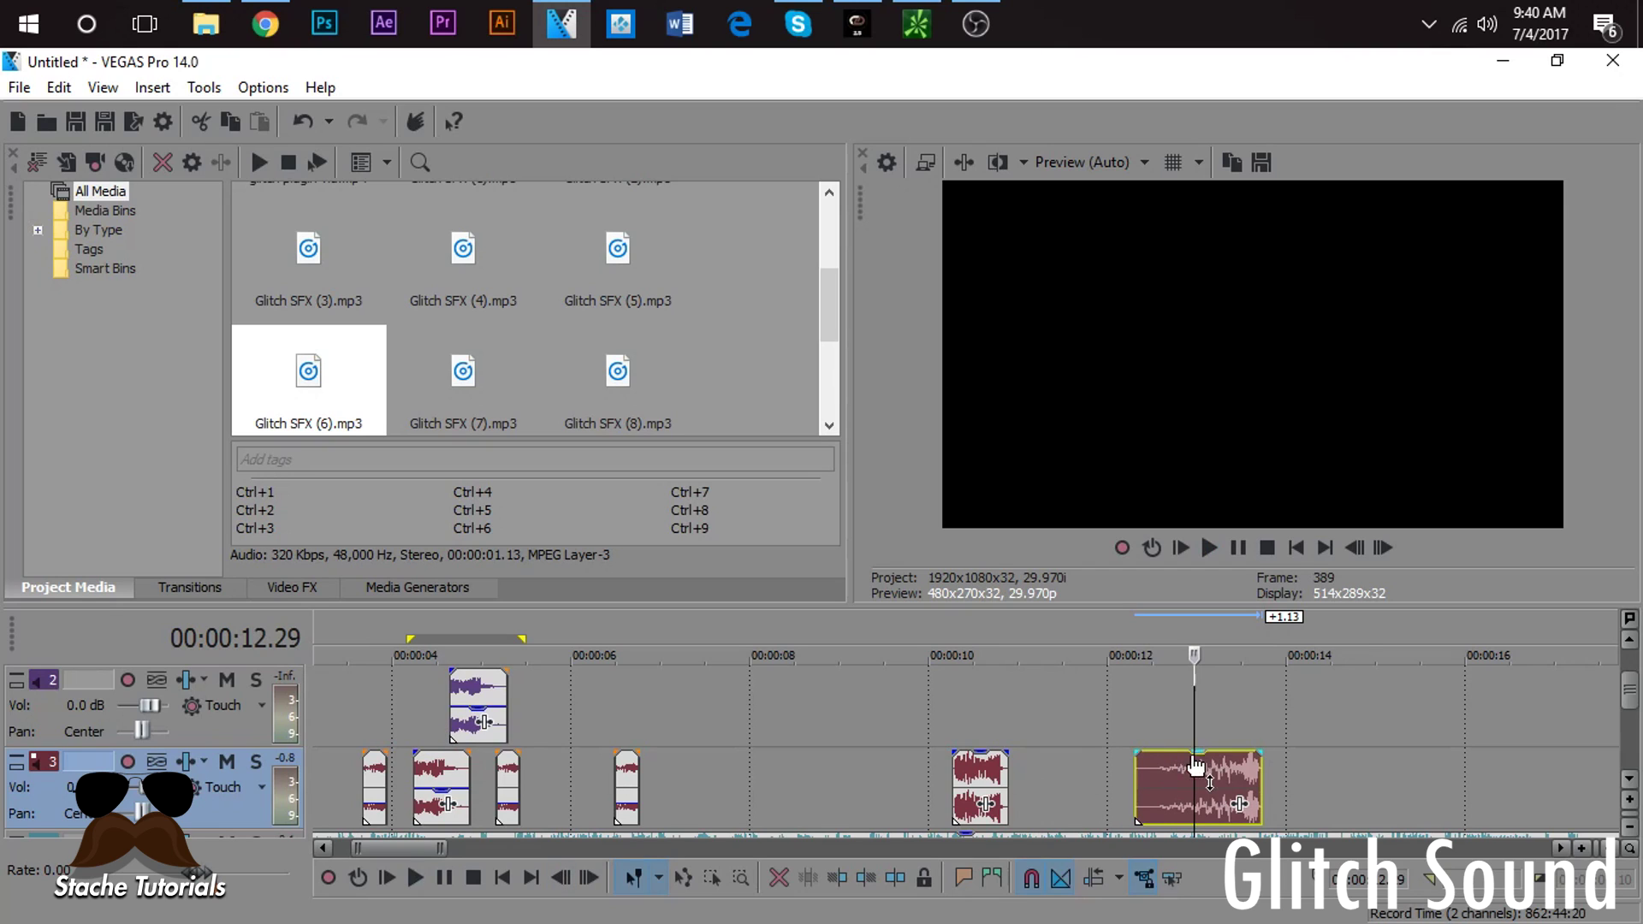
{"action": "key", "text": "space"}
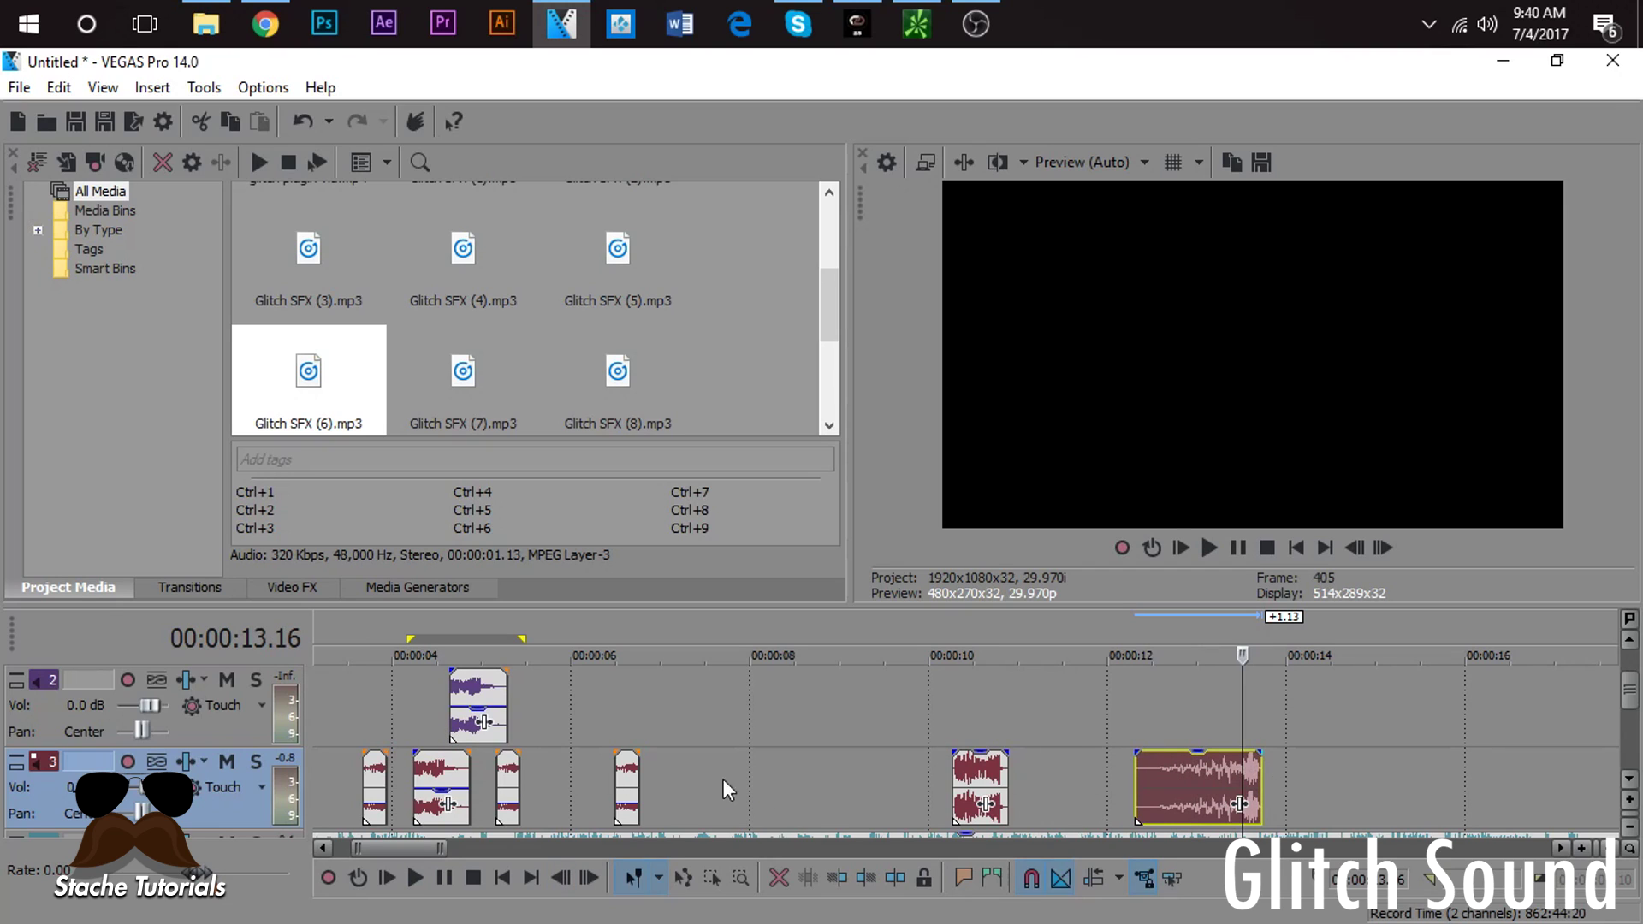
Step: Replay the edit from 00:00:03.20 and compare it with Glitch SFX (6) played from 00:00:12.20
{"action": "scroll", "coordinate": [505, 778], "scroll_direction": "down", "scroll_amount": 4}
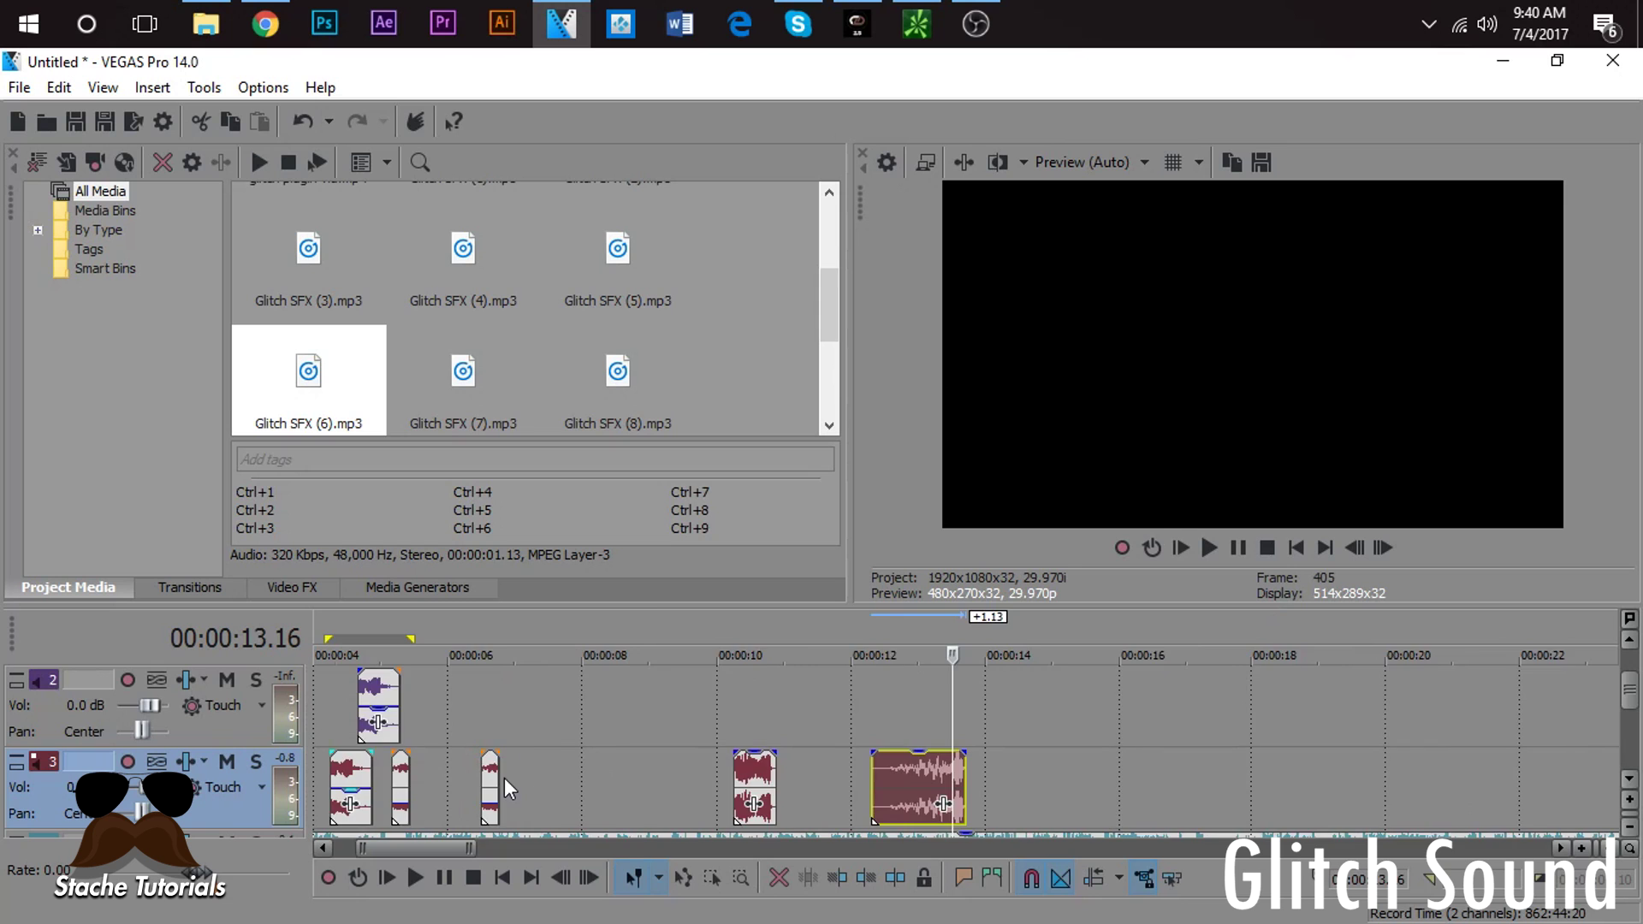
{"action": "left_click", "coordinate": [483, 789]}
{"action": "key", "text": "space"}
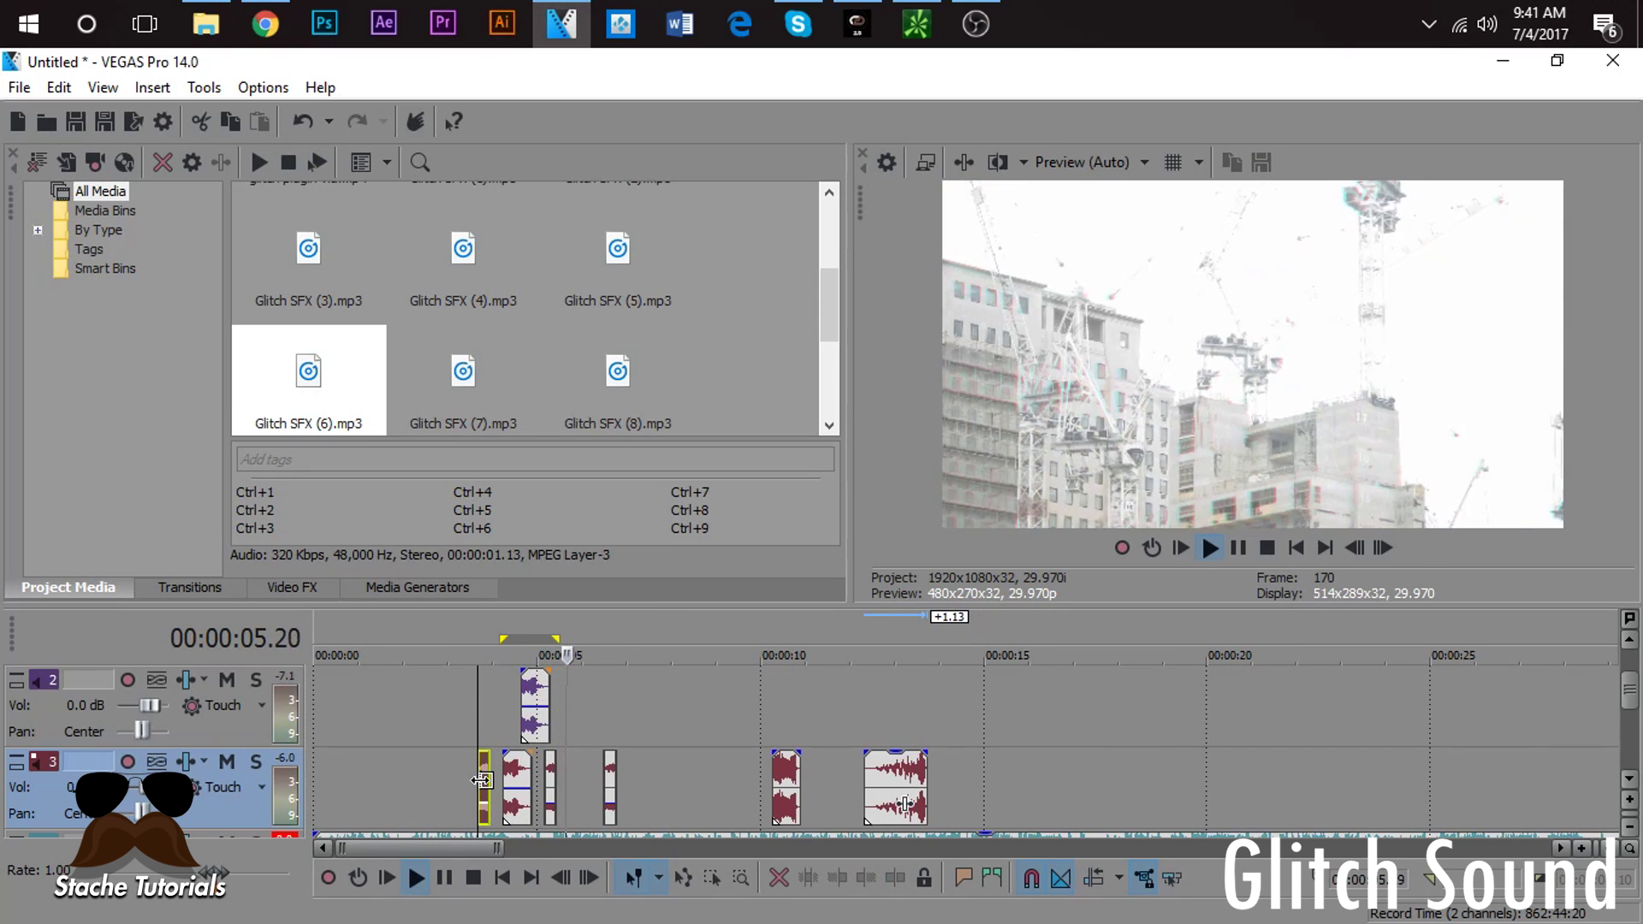
{"action": "key", "text": "space"}
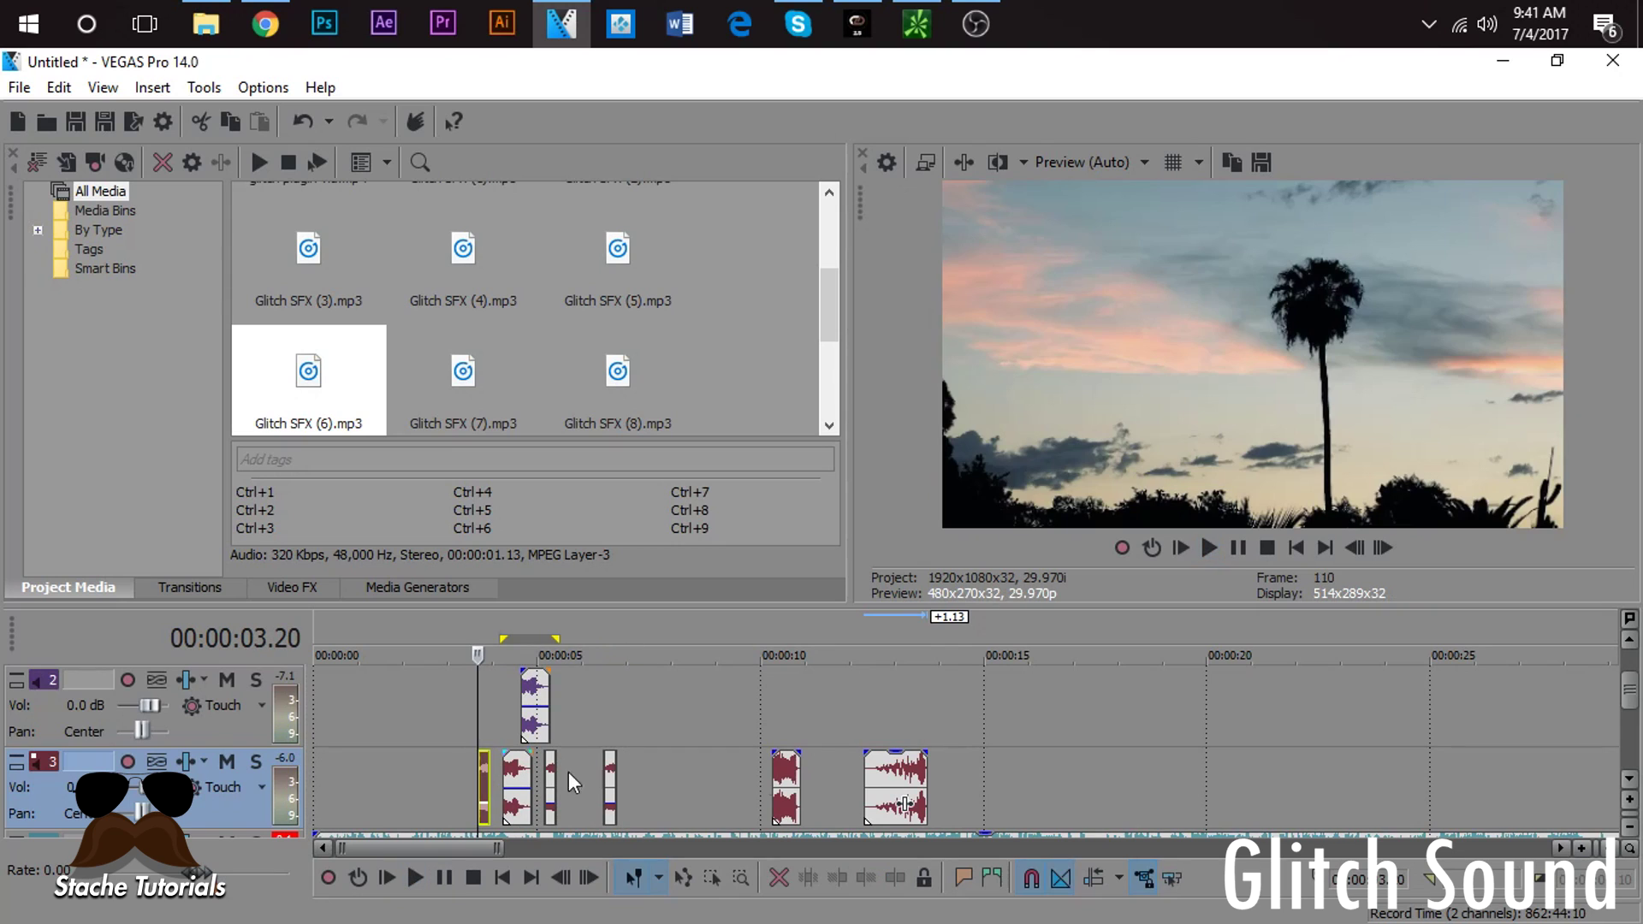
{"action": "left_click", "coordinate": [880, 791]}
{"action": "scroll", "coordinate": [880, 791], "scroll_direction": "up", "scroll_amount": 3}
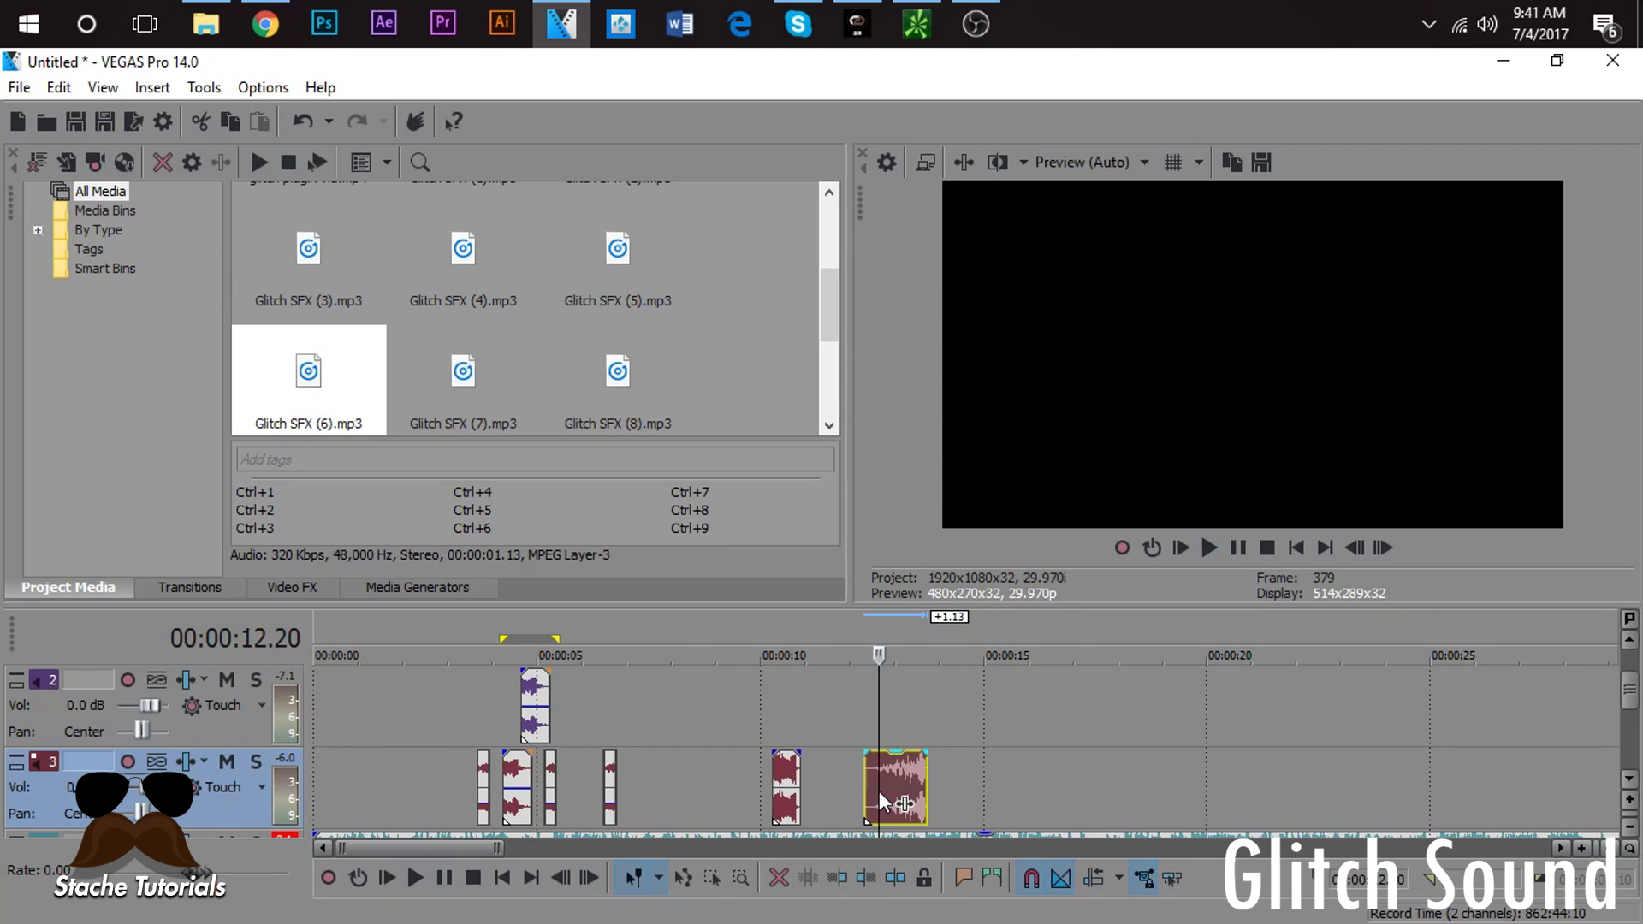
{"action": "key", "text": "space"}
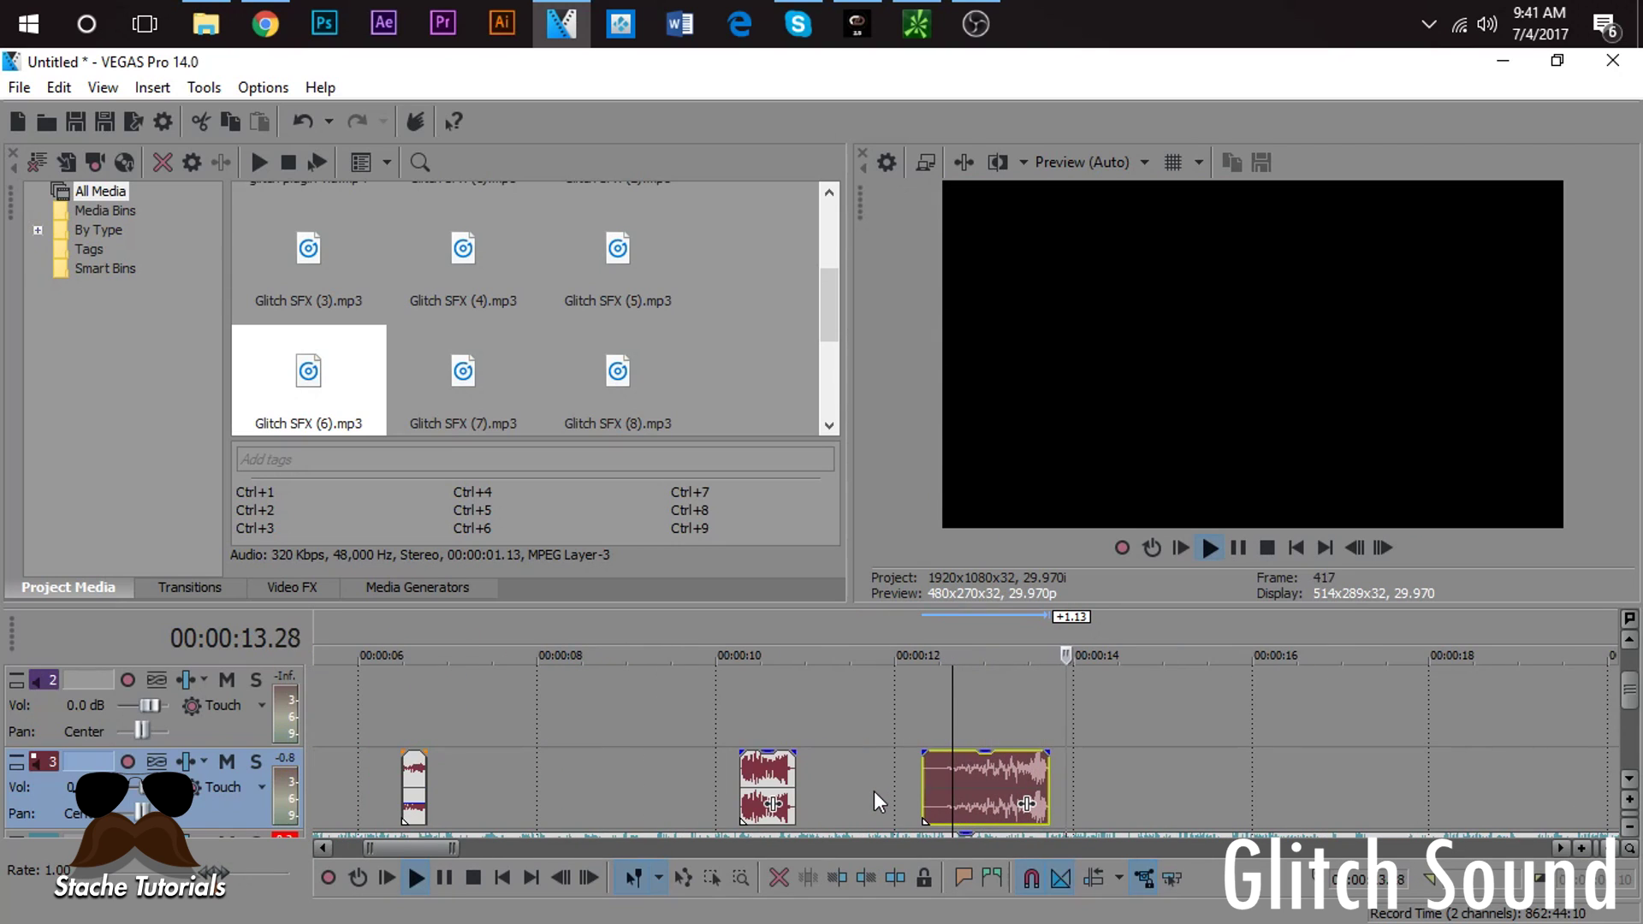
{"action": "key", "text": "space"}
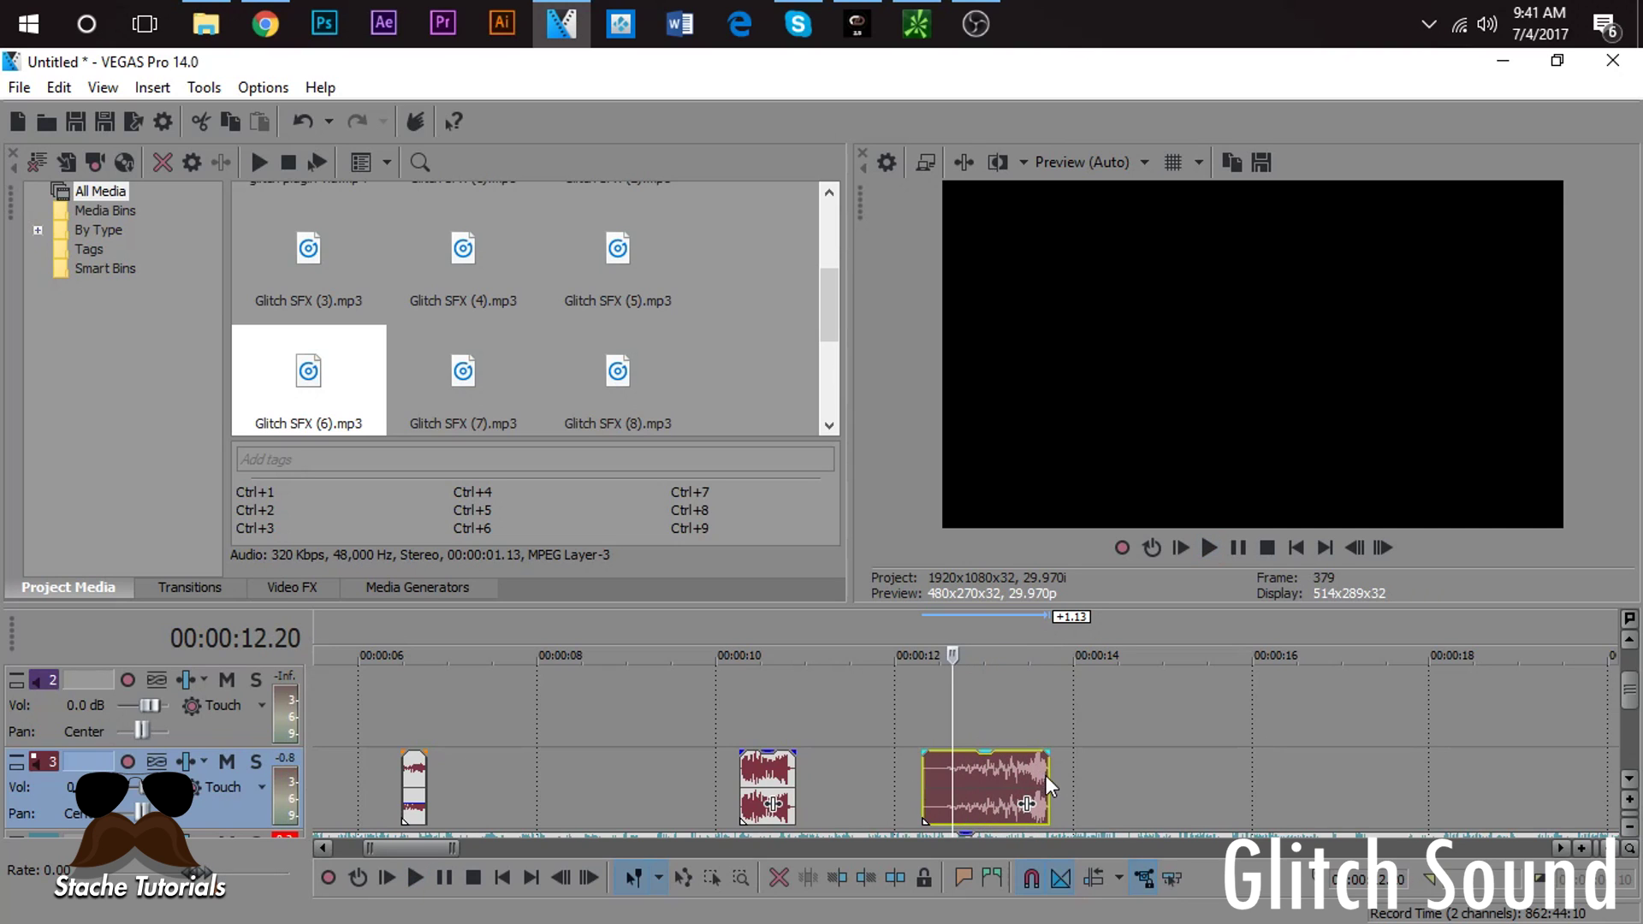
Step: Split Glitch SFX (6) at 00:00:13.16 where its short burst begins and delete the long part before the cut
{"action": "left_click", "coordinate": [1025, 777]}
{"action": "scroll", "coordinate": [1024, 778], "scroll_direction": "up", "scroll_amount": 5}
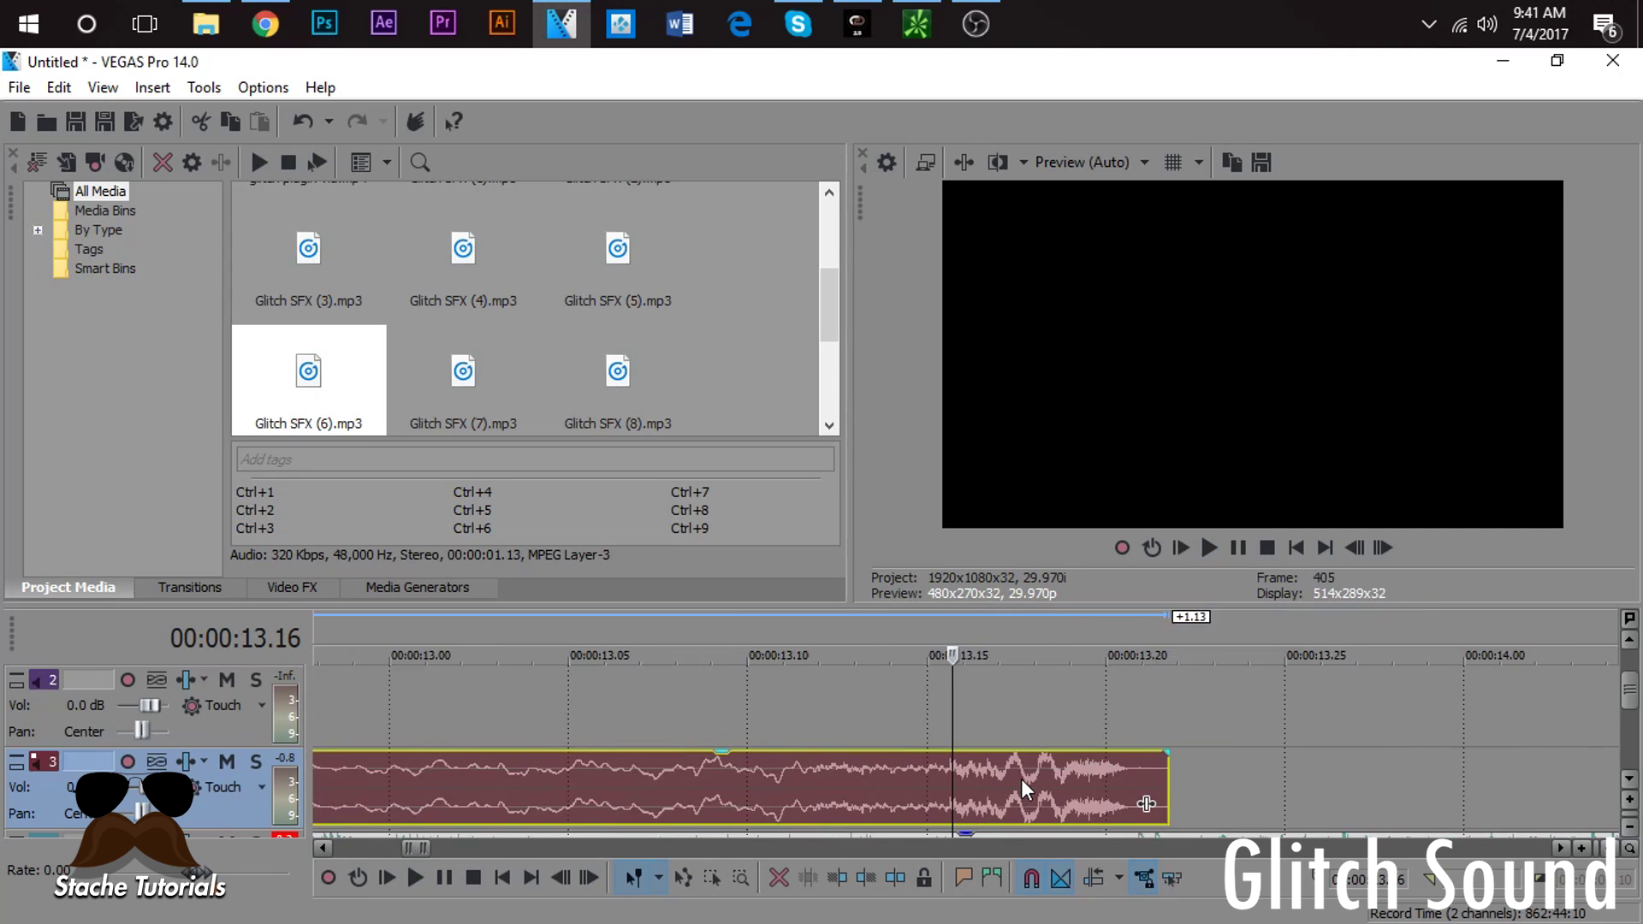
{"action": "scroll", "coordinate": [1019, 779], "scroll_direction": "down", "scroll_amount": 4}
{"action": "key", "text": "s"}
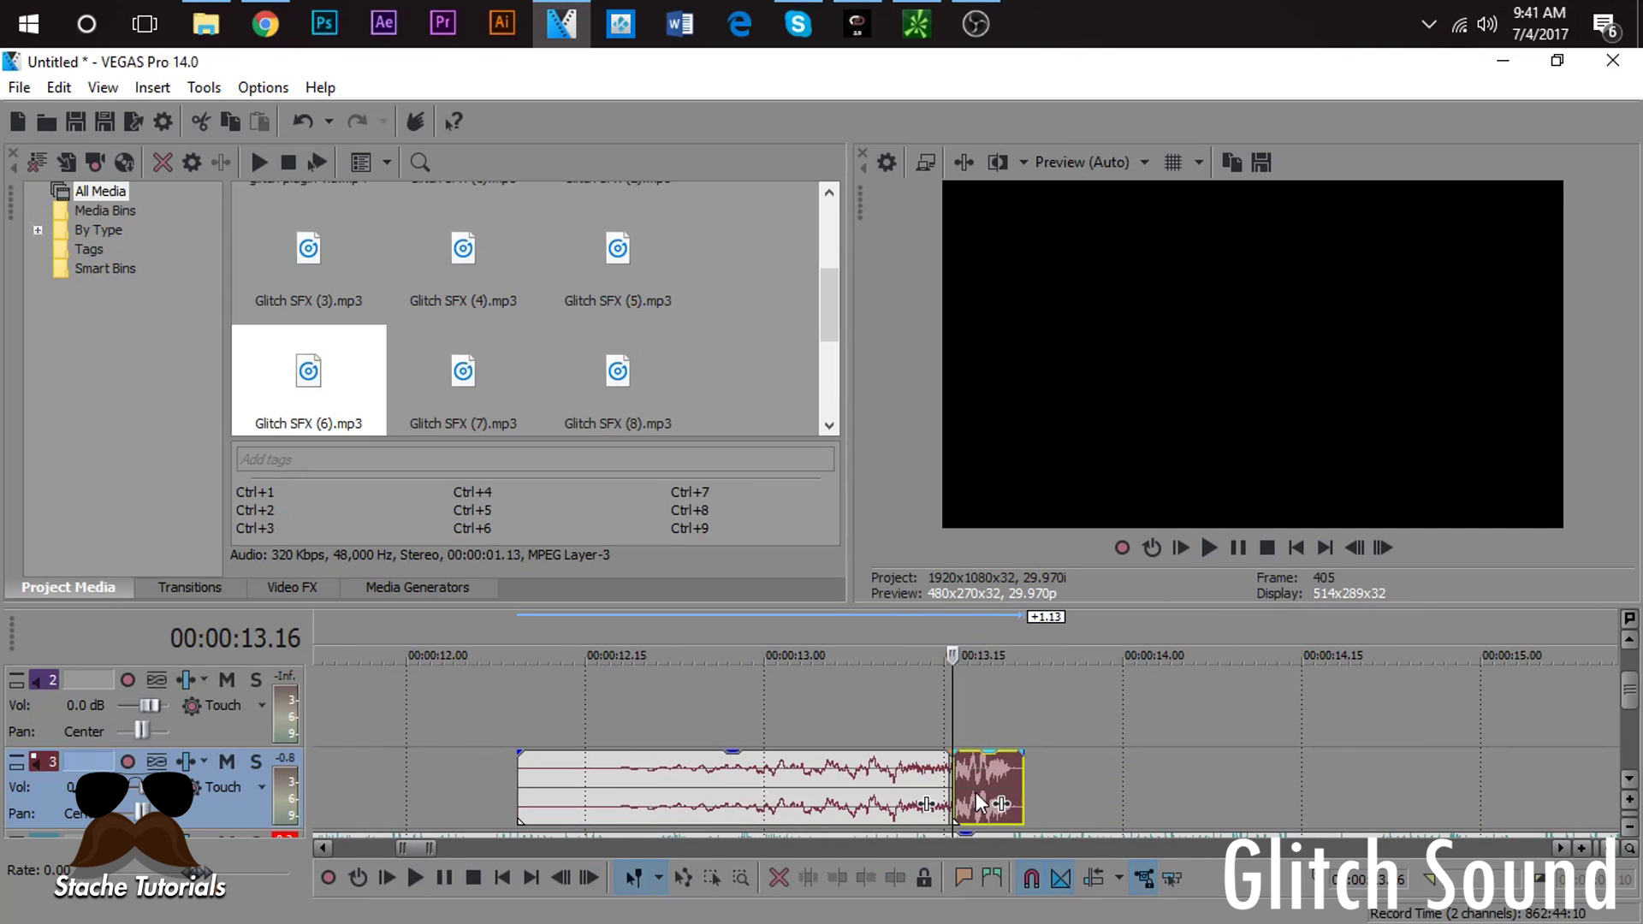
{"action": "right_click", "coordinate": [843, 803]}
{"action": "left_click", "coordinate": [946, 441]}
Step: Move the Glitch SFX (6) burst to the gap on track 3 near 00:00:05.25 and step through frames to locate the in-clip glitch's start
{"action": "left_click_drag", "start_coordinate": [1003, 774], "coordinate": [1254, 775]}
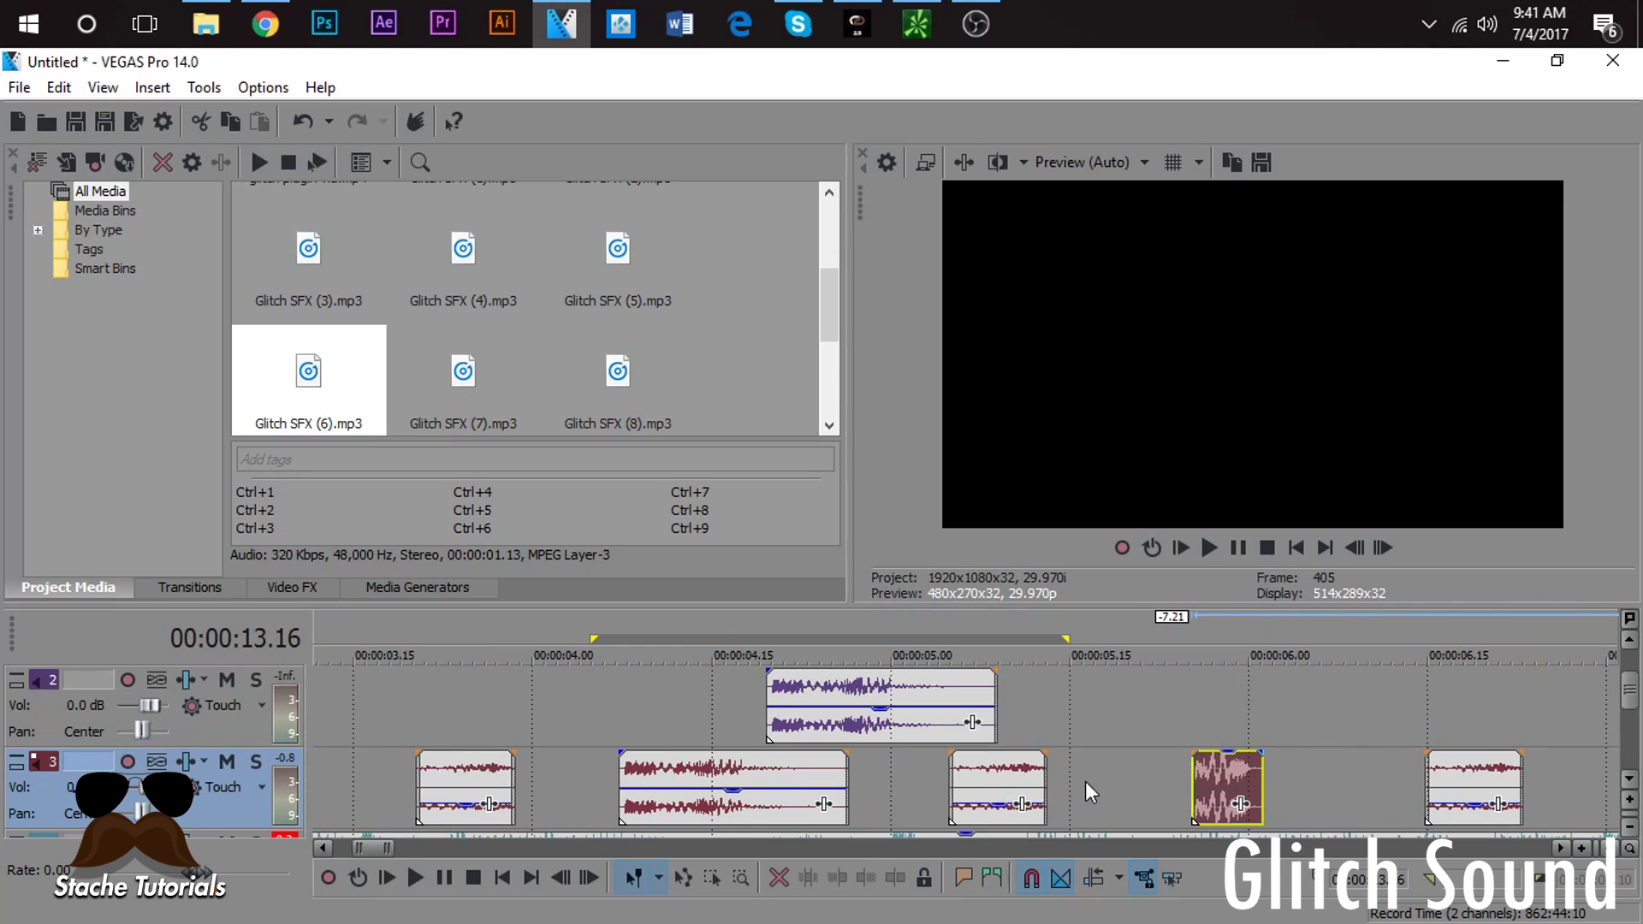
{"action": "left_click", "coordinate": [1087, 791]}
{"action": "left_click", "coordinate": [1356, 547]}
{"action": "left_click", "coordinate": [1356, 546]}
{"action": "left_click", "coordinate": [1356, 547]}
{"action": "left_click", "coordinate": [1356, 547]}
{"action": "left_click", "coordinate": [1384, 548]}
{"action": "left_click", "coordinate": [1384, 548]}
{"action": "left_click", "coordinate": [1383, 548]}
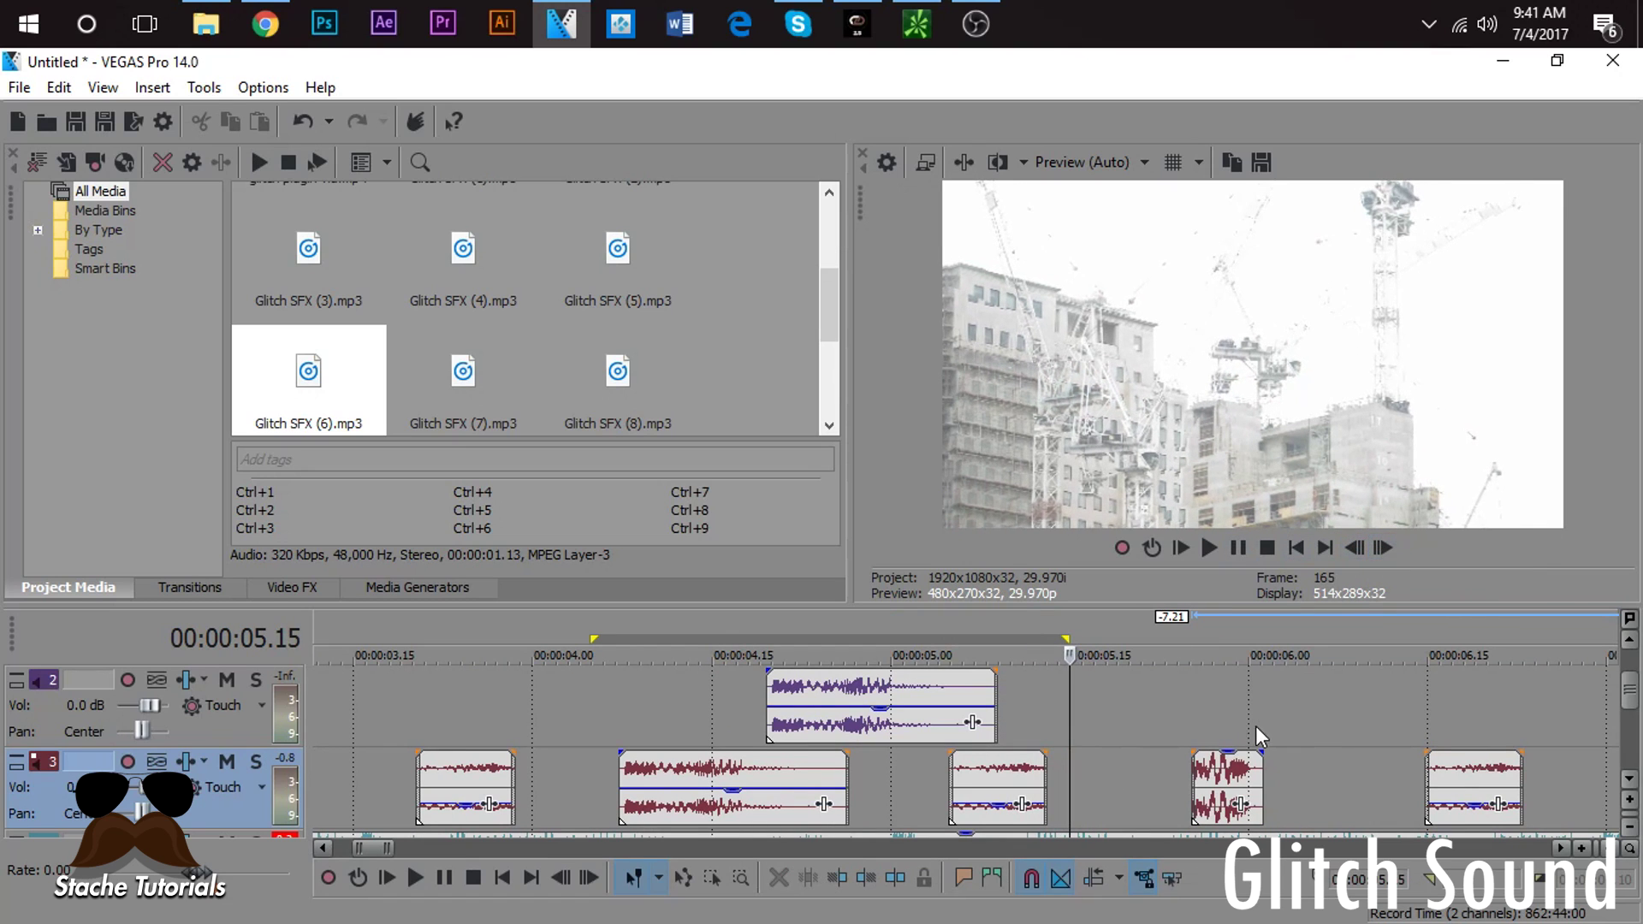
{"action": "left_click", "coordinate": [1381, 549]}
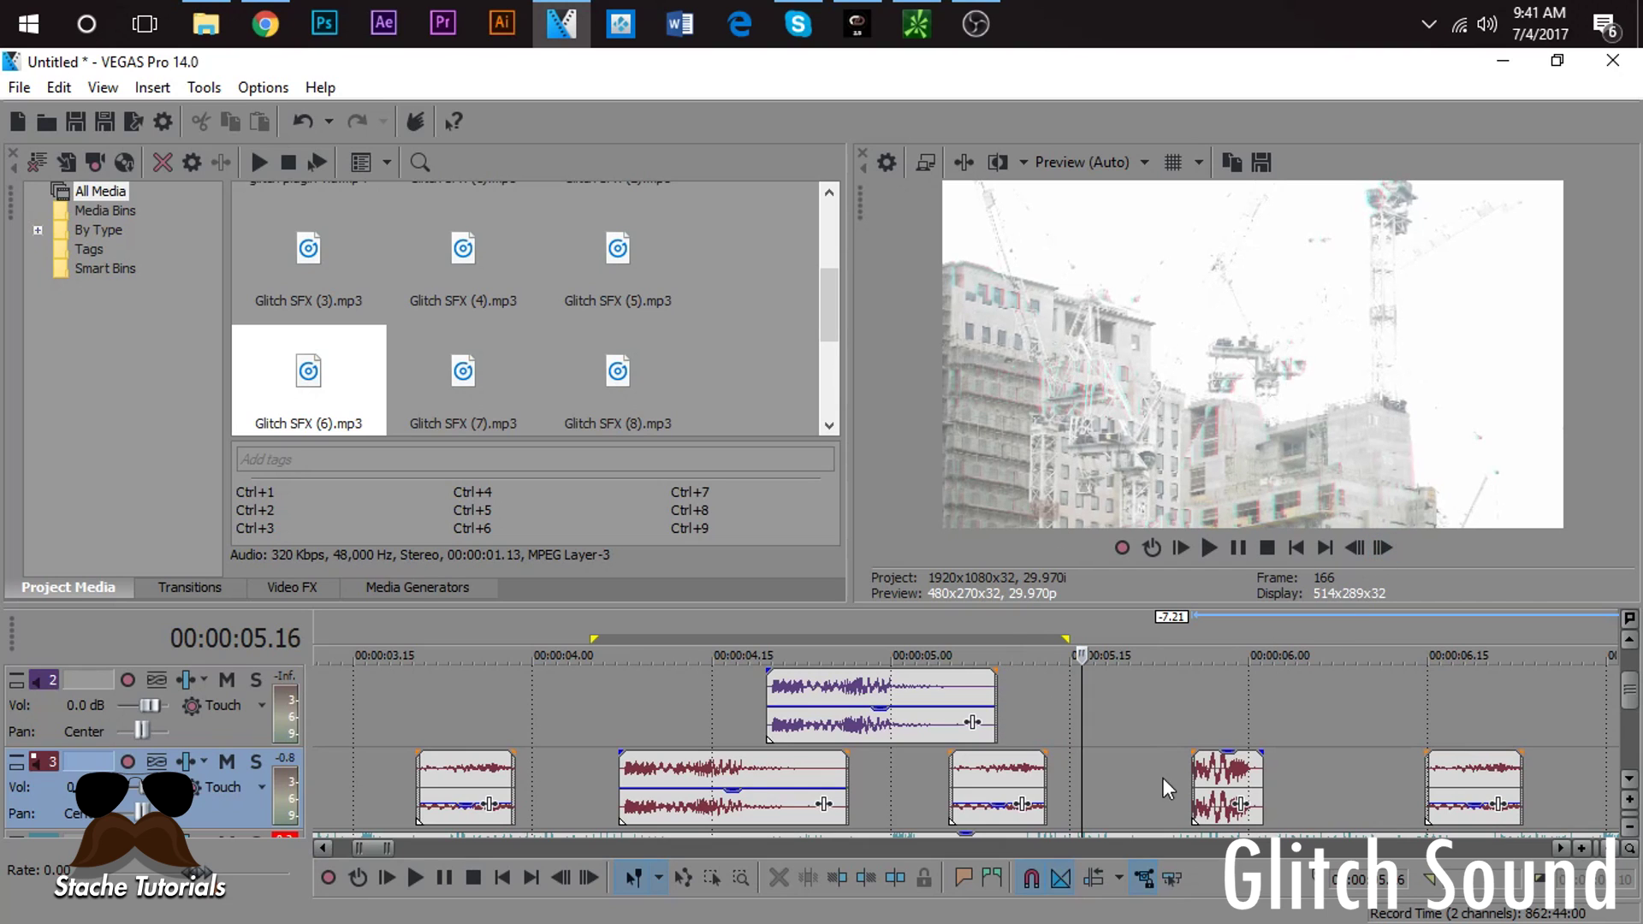
Step: Move the Glitch SFX (6) burst so it starts at 00:00:05.17, under the first in-clip glitch, and audition it
{"action": "left_click_drag", "start_coordinate": [1230, 783], "coordinate": [1210, 783]}
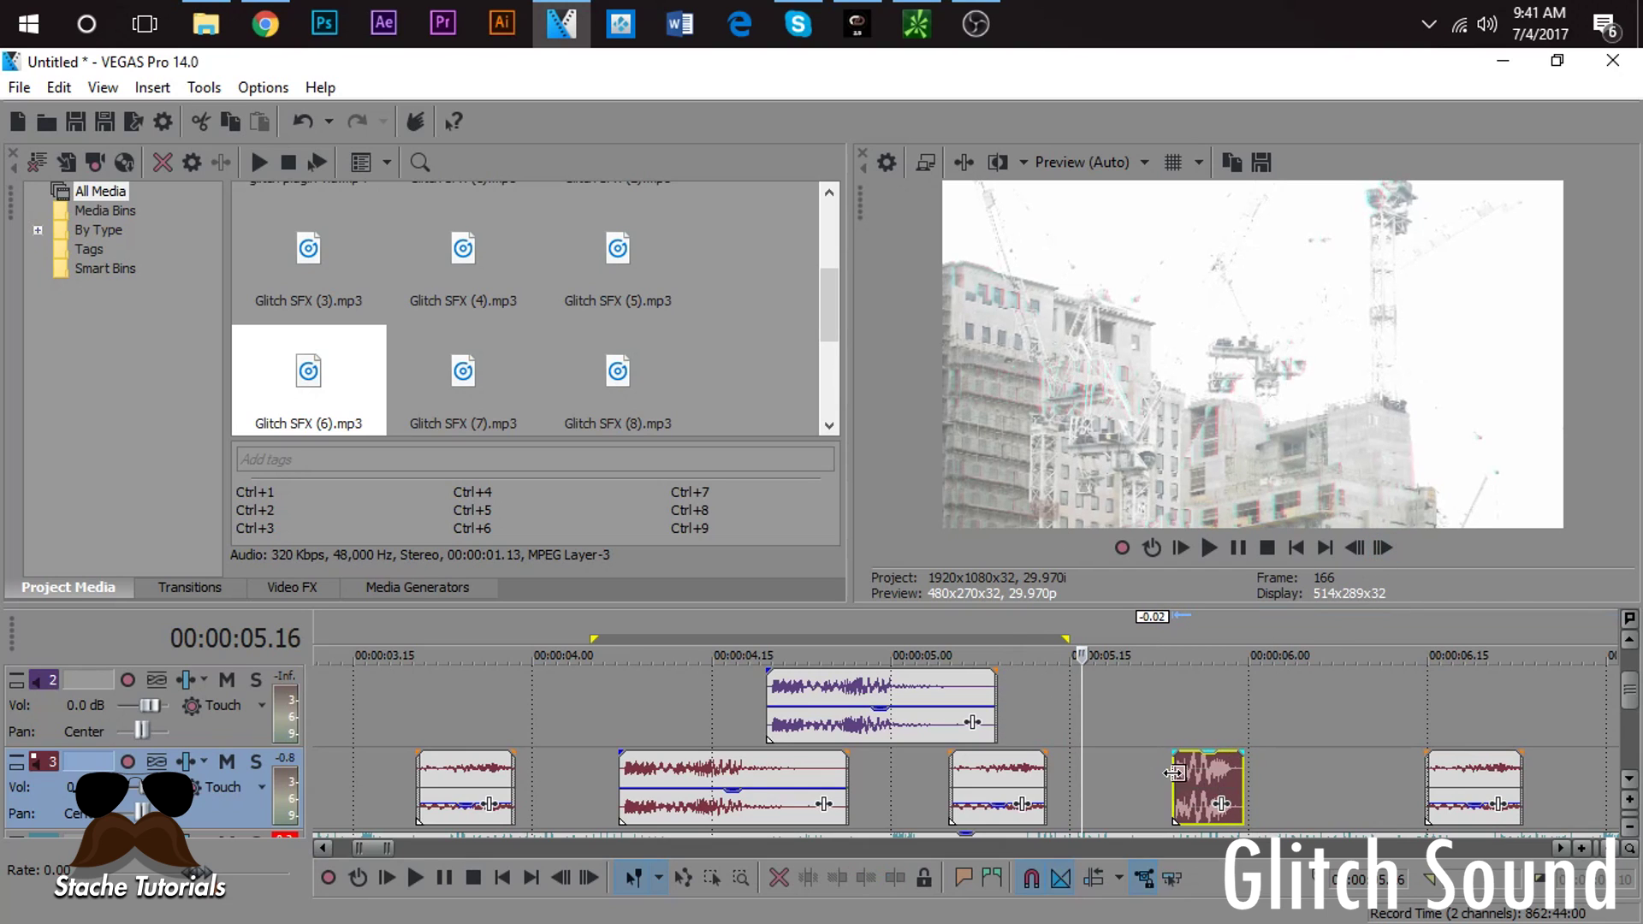
{"action": "left_click", "coordinate": [1174, 772]}
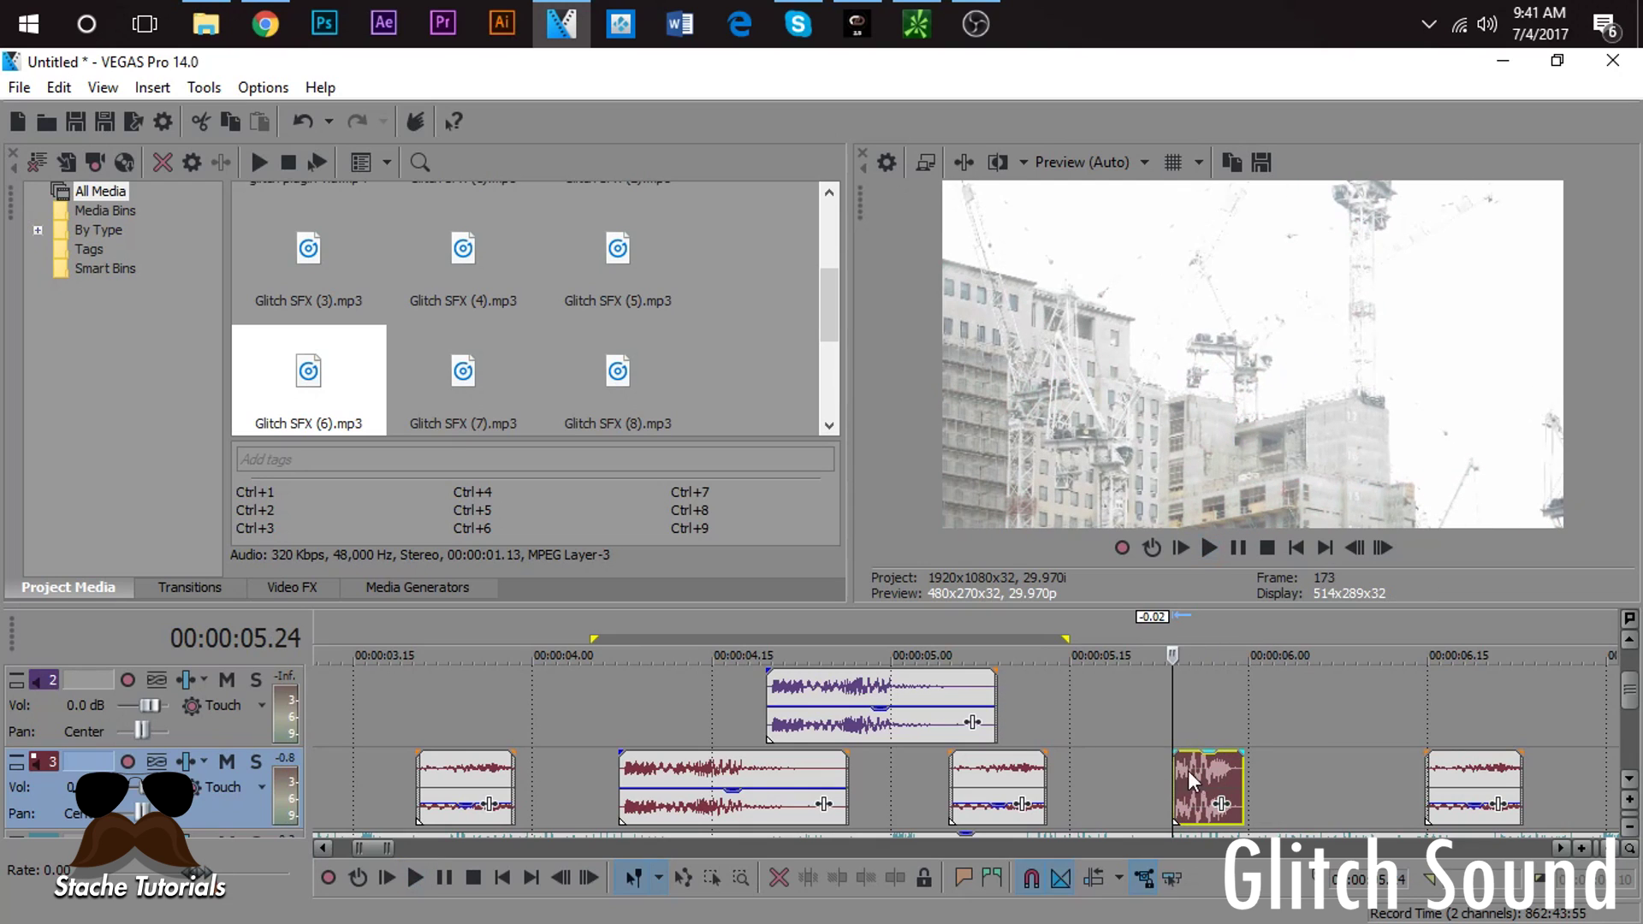
{"action": "left_click", "coordinate": [1091, 761]}
{"action": "left_click_drag", "start_coordinate": [1230, 786], "coordinate": [1144, 779]}
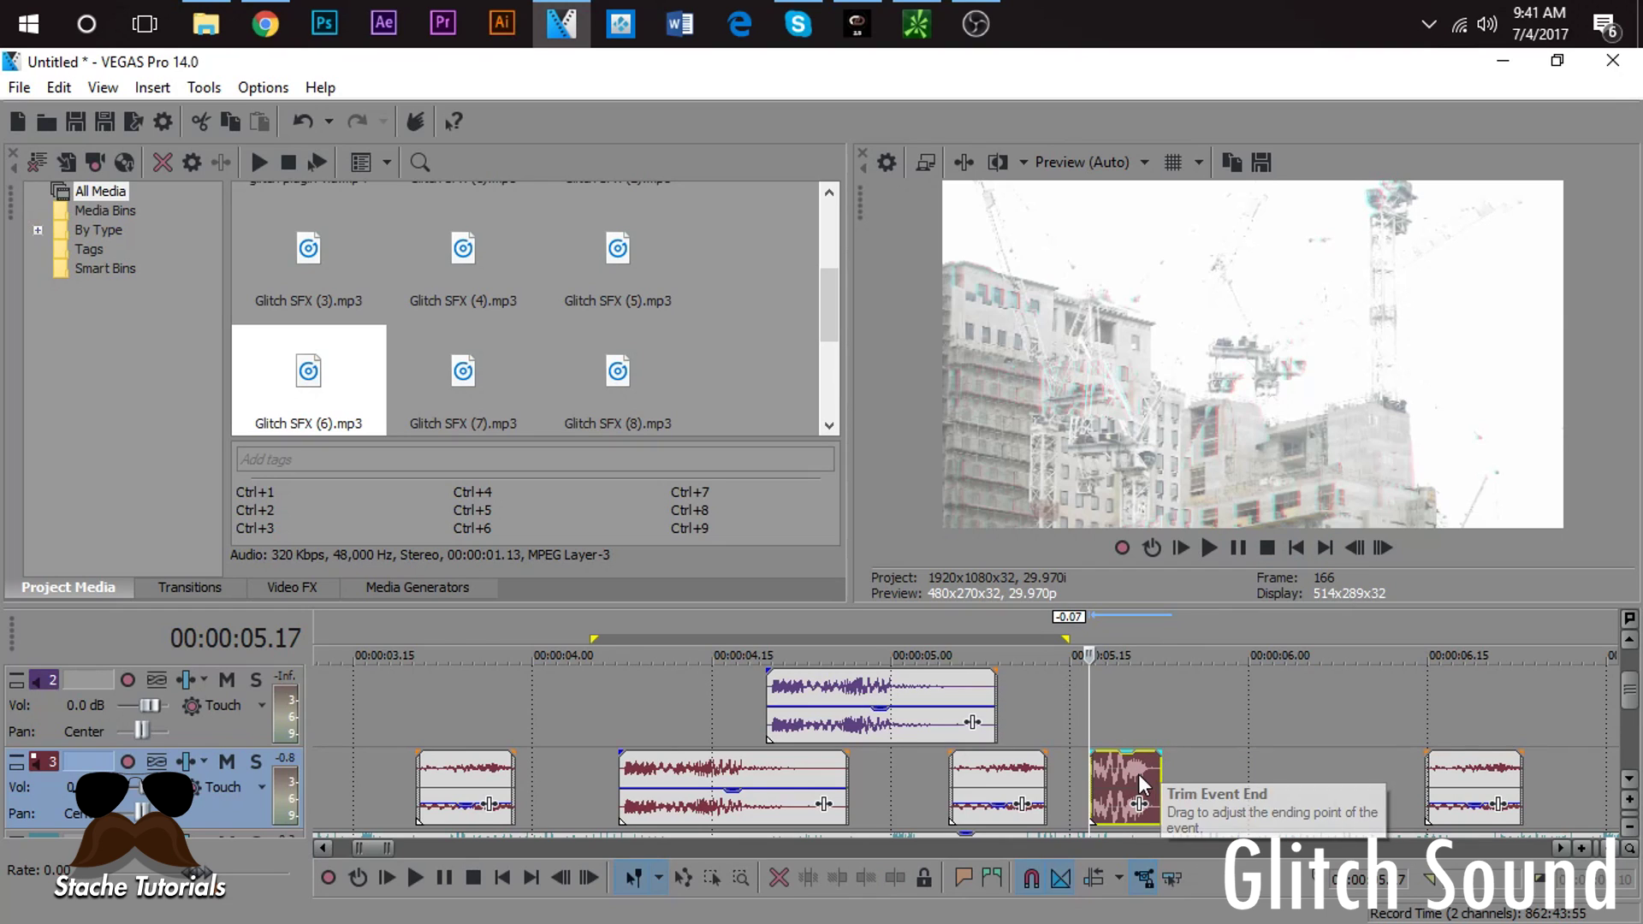
{"action": "key", "text": "space"}
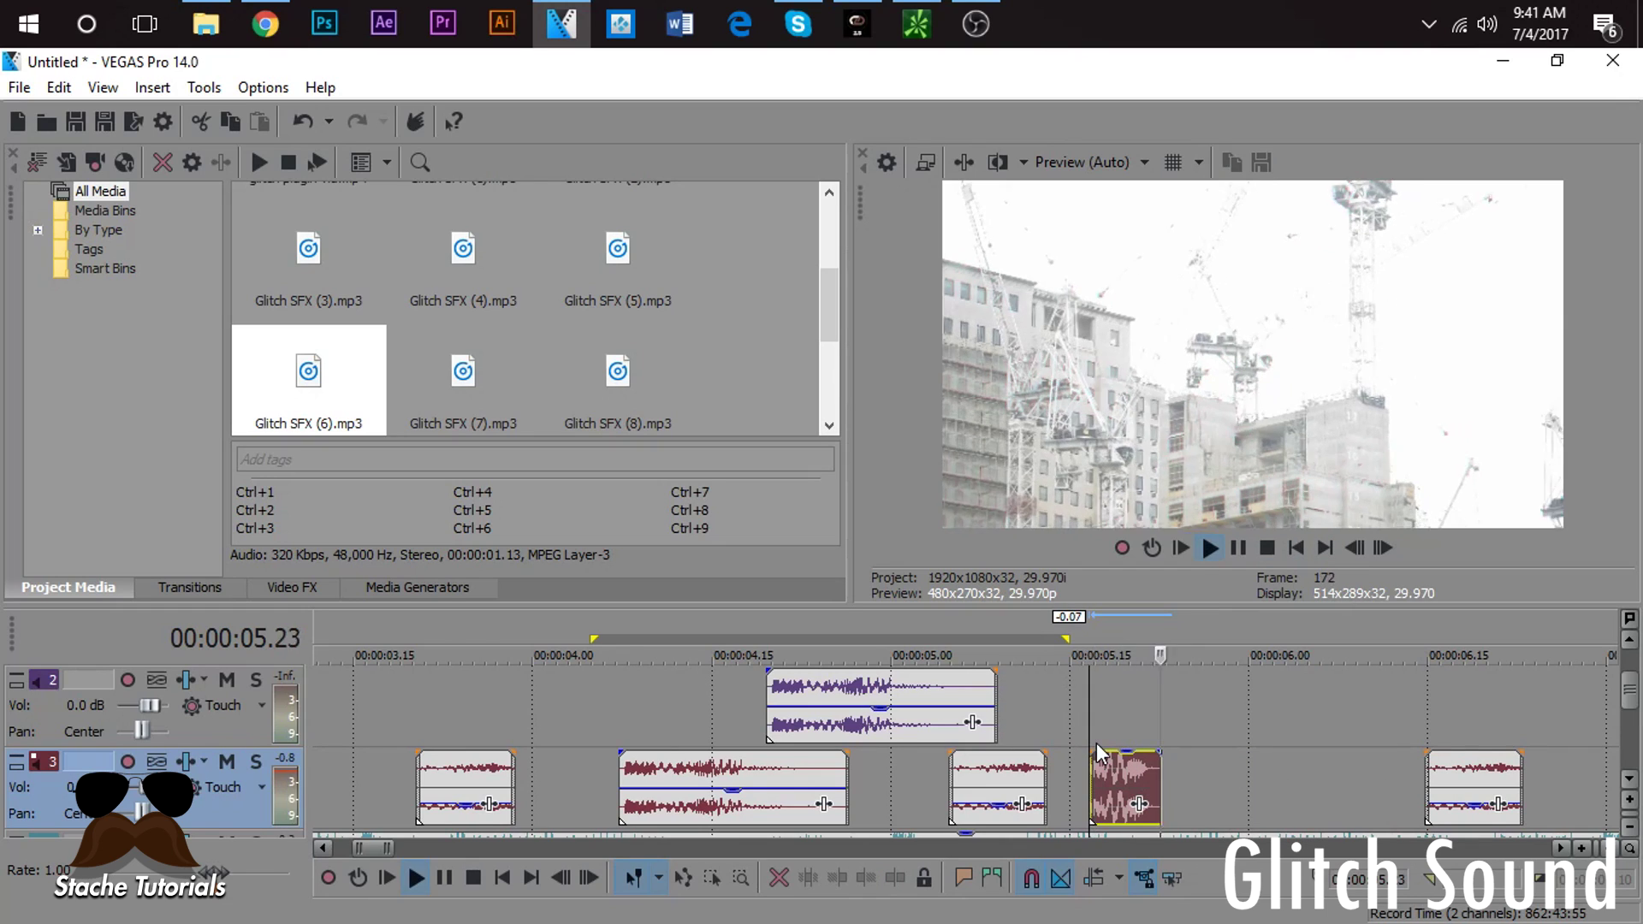
{"action": "key", "text": "space"}
Step: Place a copy of the burst on track 3 at 00:00:05.27 and check its alignment with the second in-clip glitch frame by frame
{"action": "left_click", "coordinate": [1215, 771]}
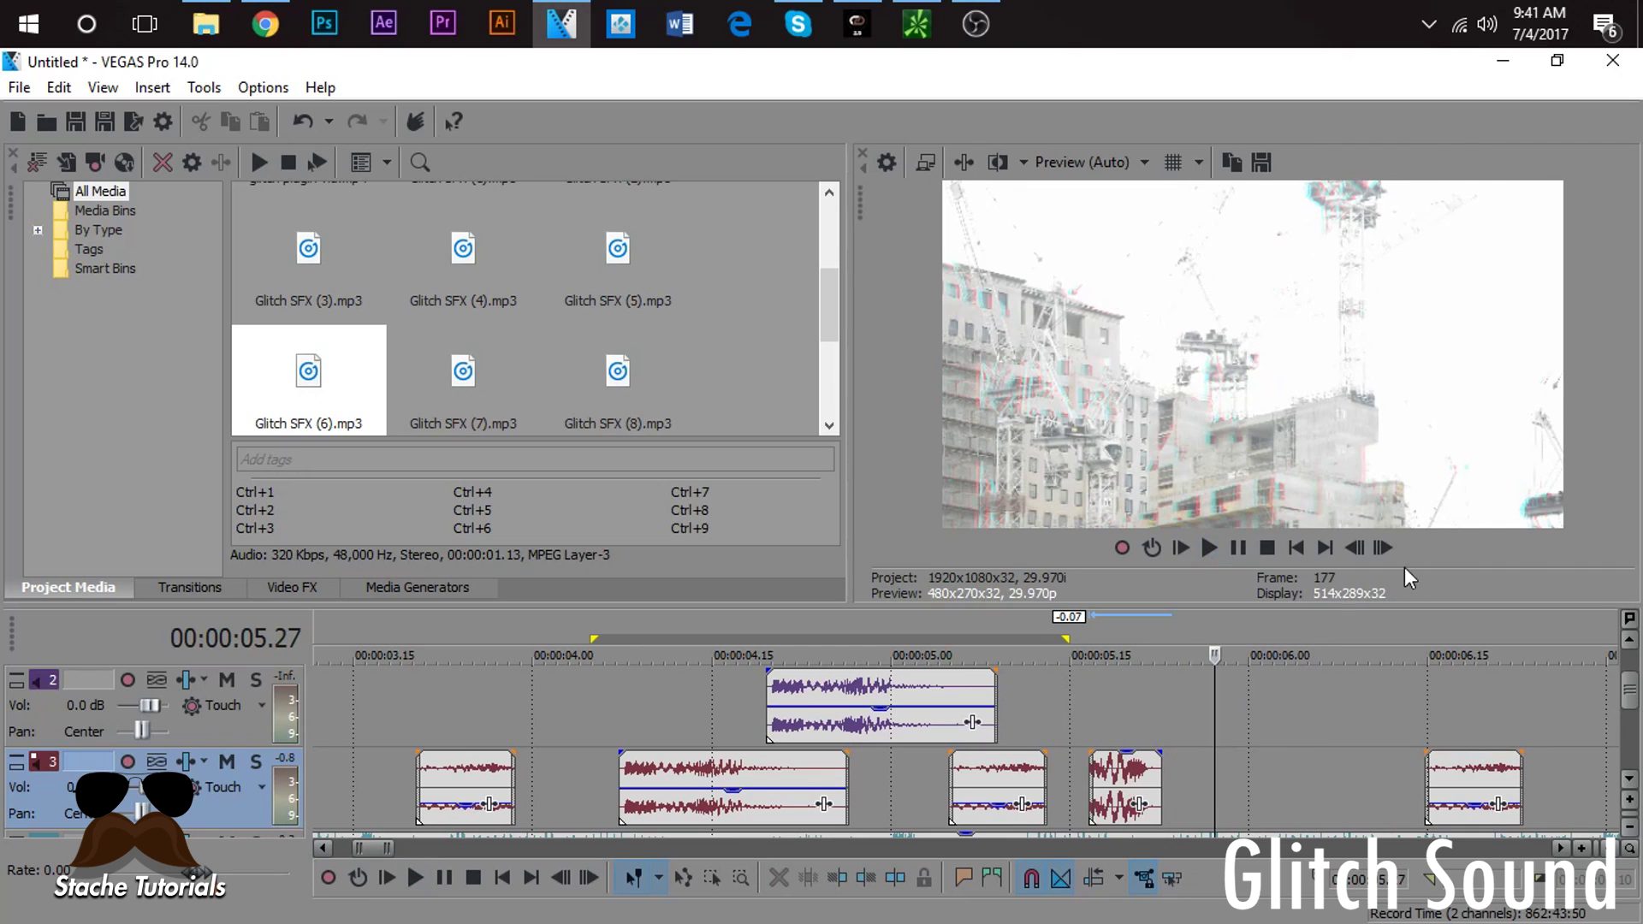
{"action": "left_click_drag", "start_coordinate": [1113, 783], "coordinate": [1226, 776]}
{"action": "left_click", "coordinate": [1378, 548]}
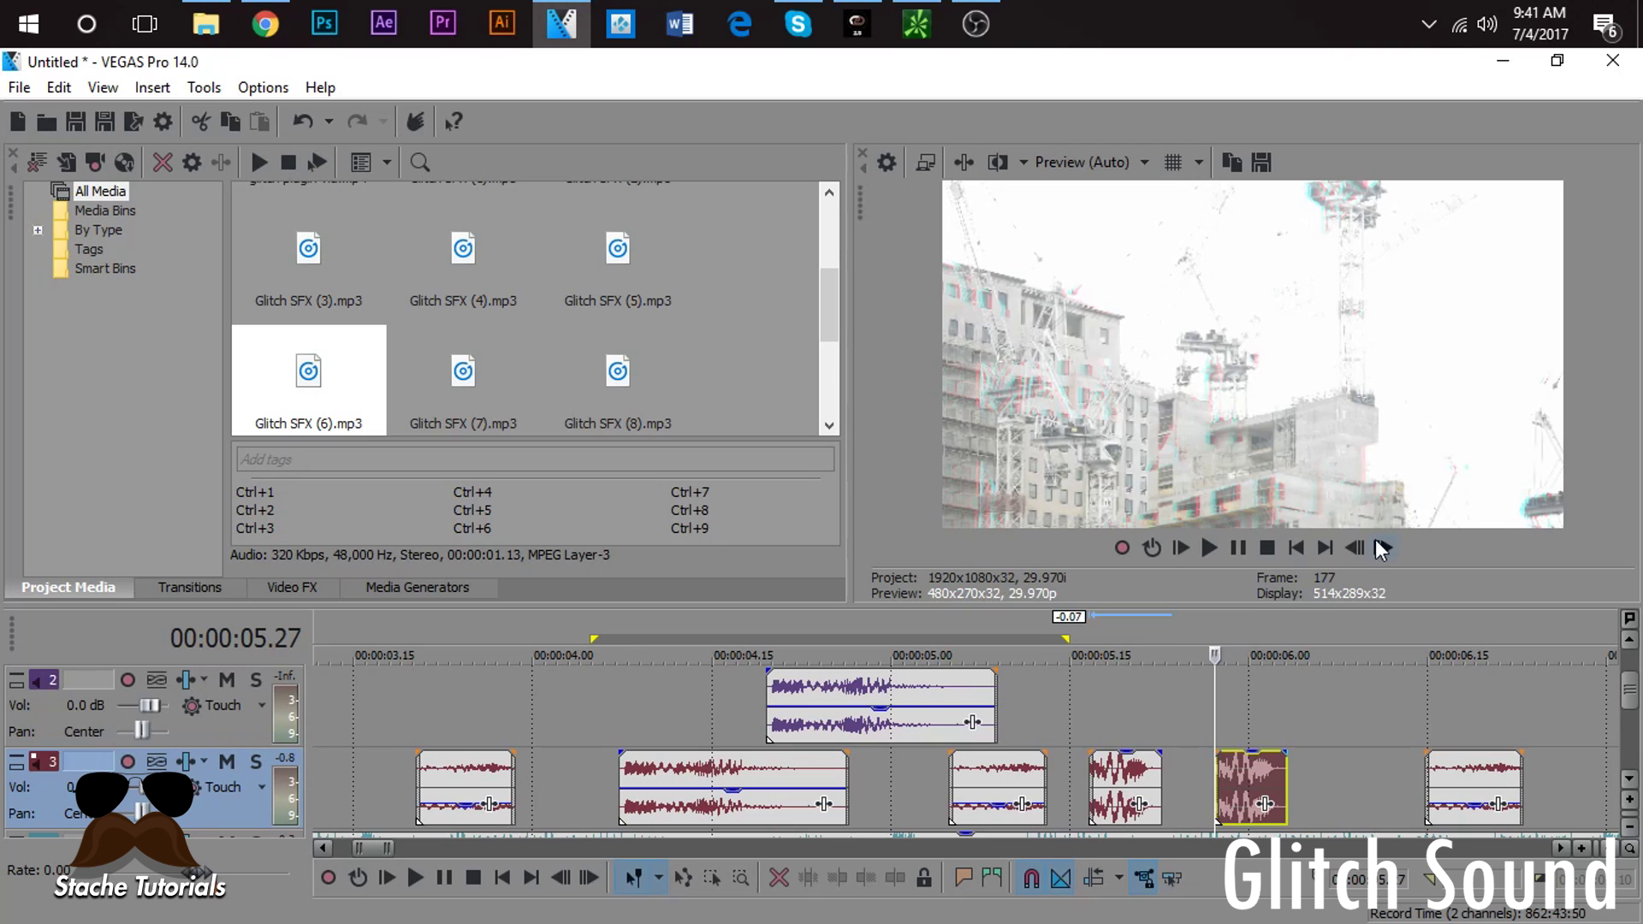
{"action": "left_click", "coordinate": [1359, 548]}
{"action": "left_click", "coordinate": [1360, 548]}
{"action": "left_click", "coordinate": [1376, 548]}
{"action": "left_click", "coordinate": [1375, 548]}
{"action": "left_click", "coordinate": [1380, 547]}
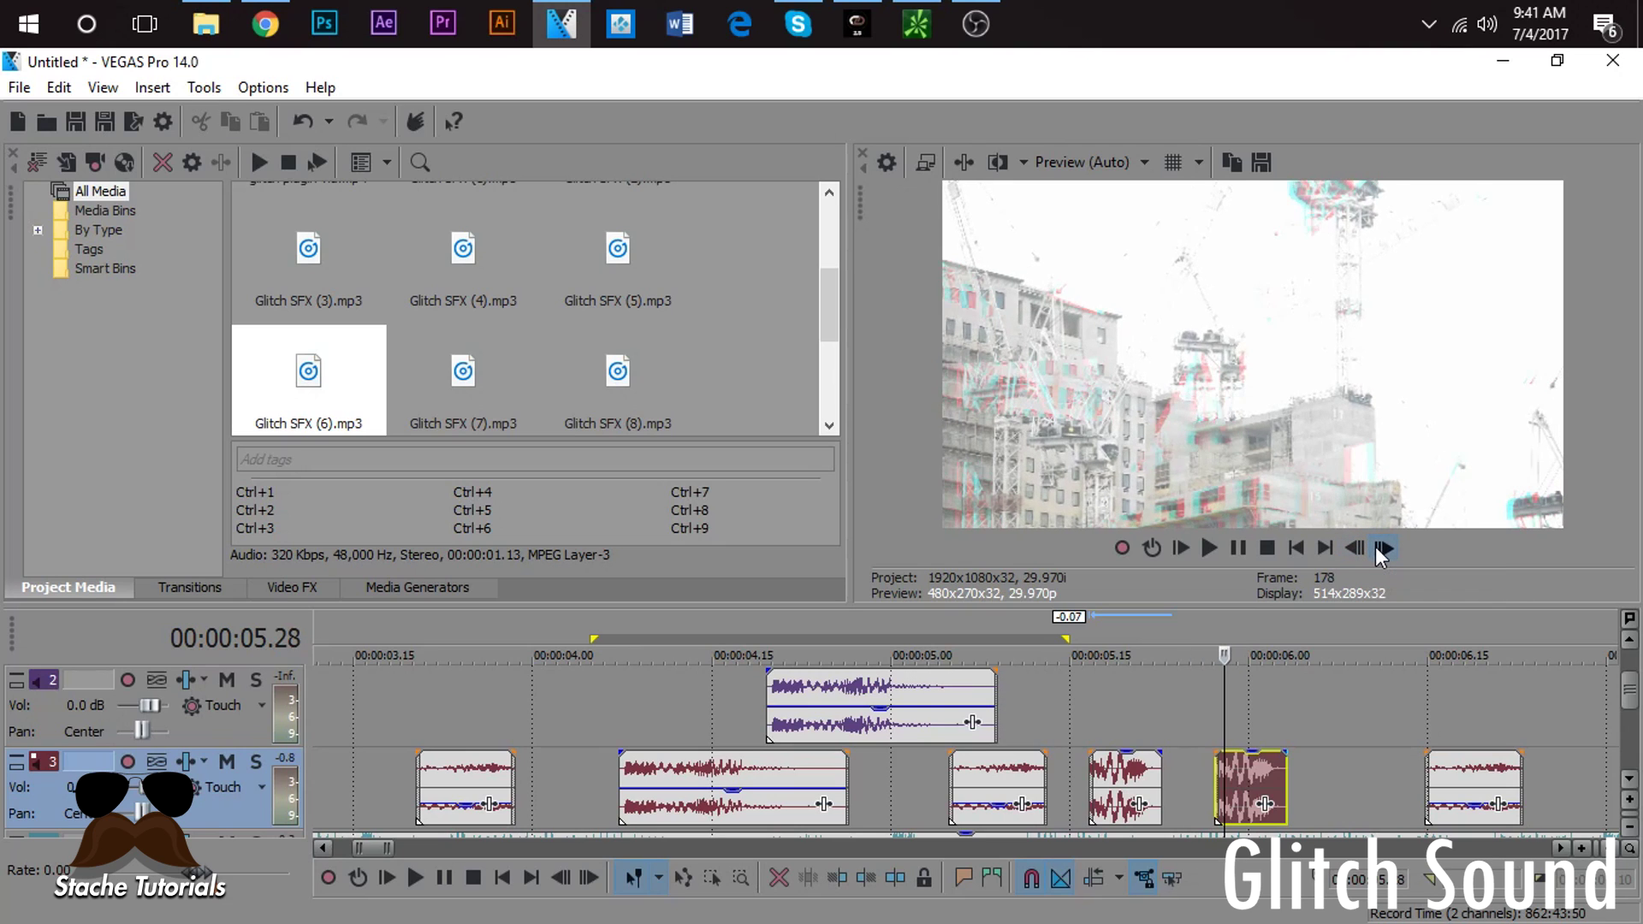
Step: Place a third copy of the burst on track 3 and align its start to the glitch at 00:00:06.07
{"action": "left_click_drag", "start_coordinate": [1252, 772], "coordinate": [1378, 771]}
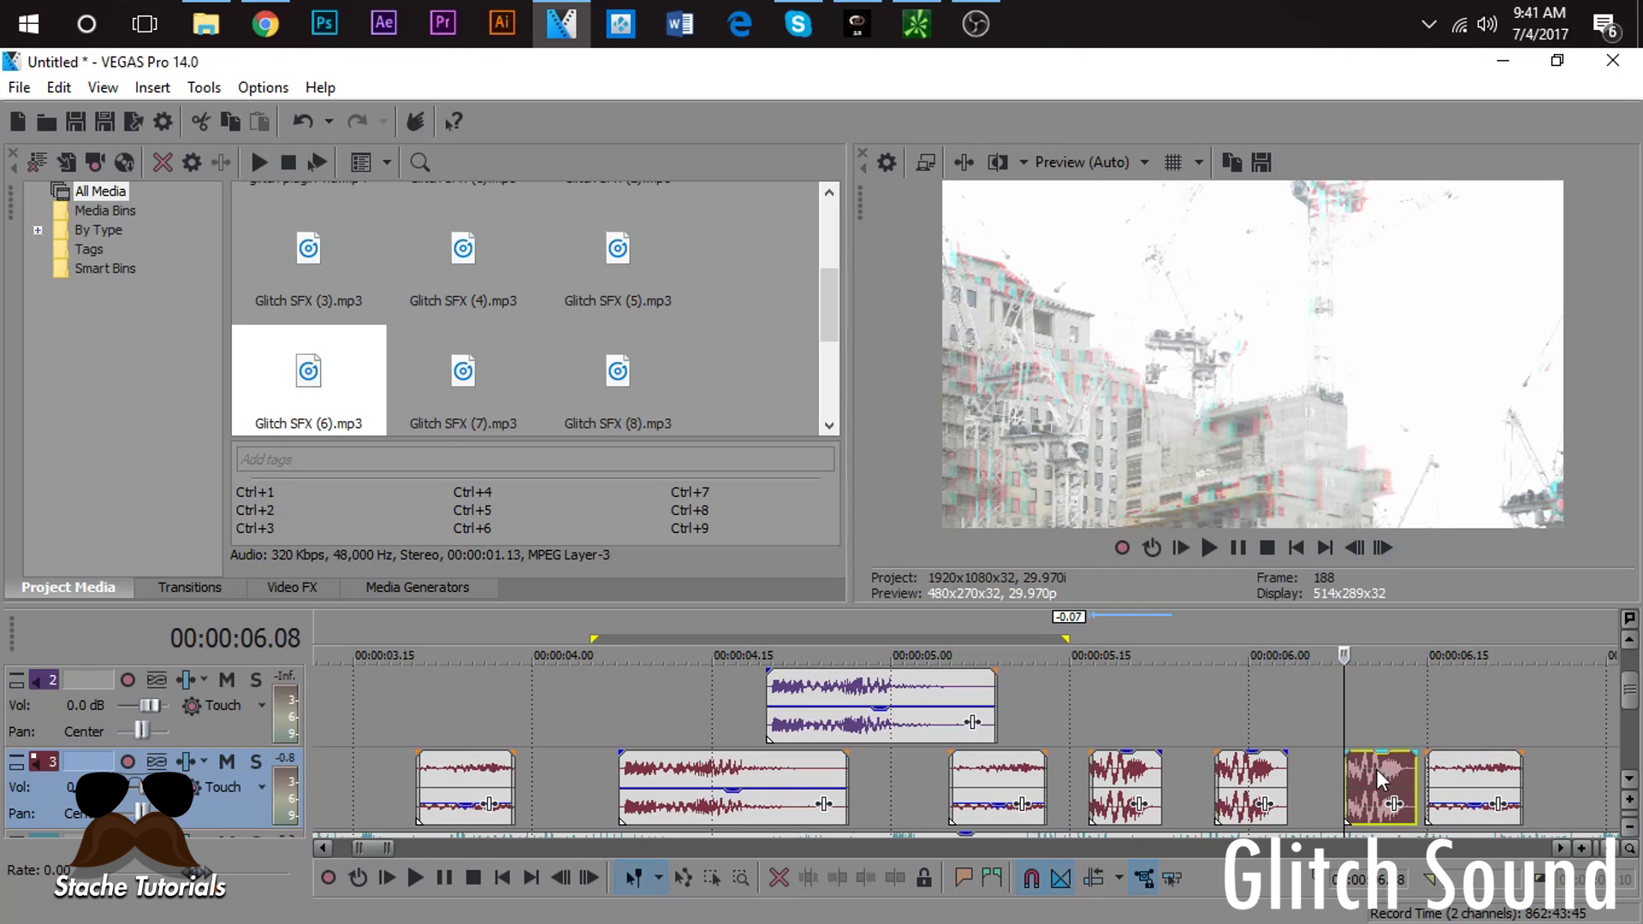
{"action": "left_click", "coordinate": [1361, 552]}
{"action": "left_click", "coordinate": [1361, 552]}
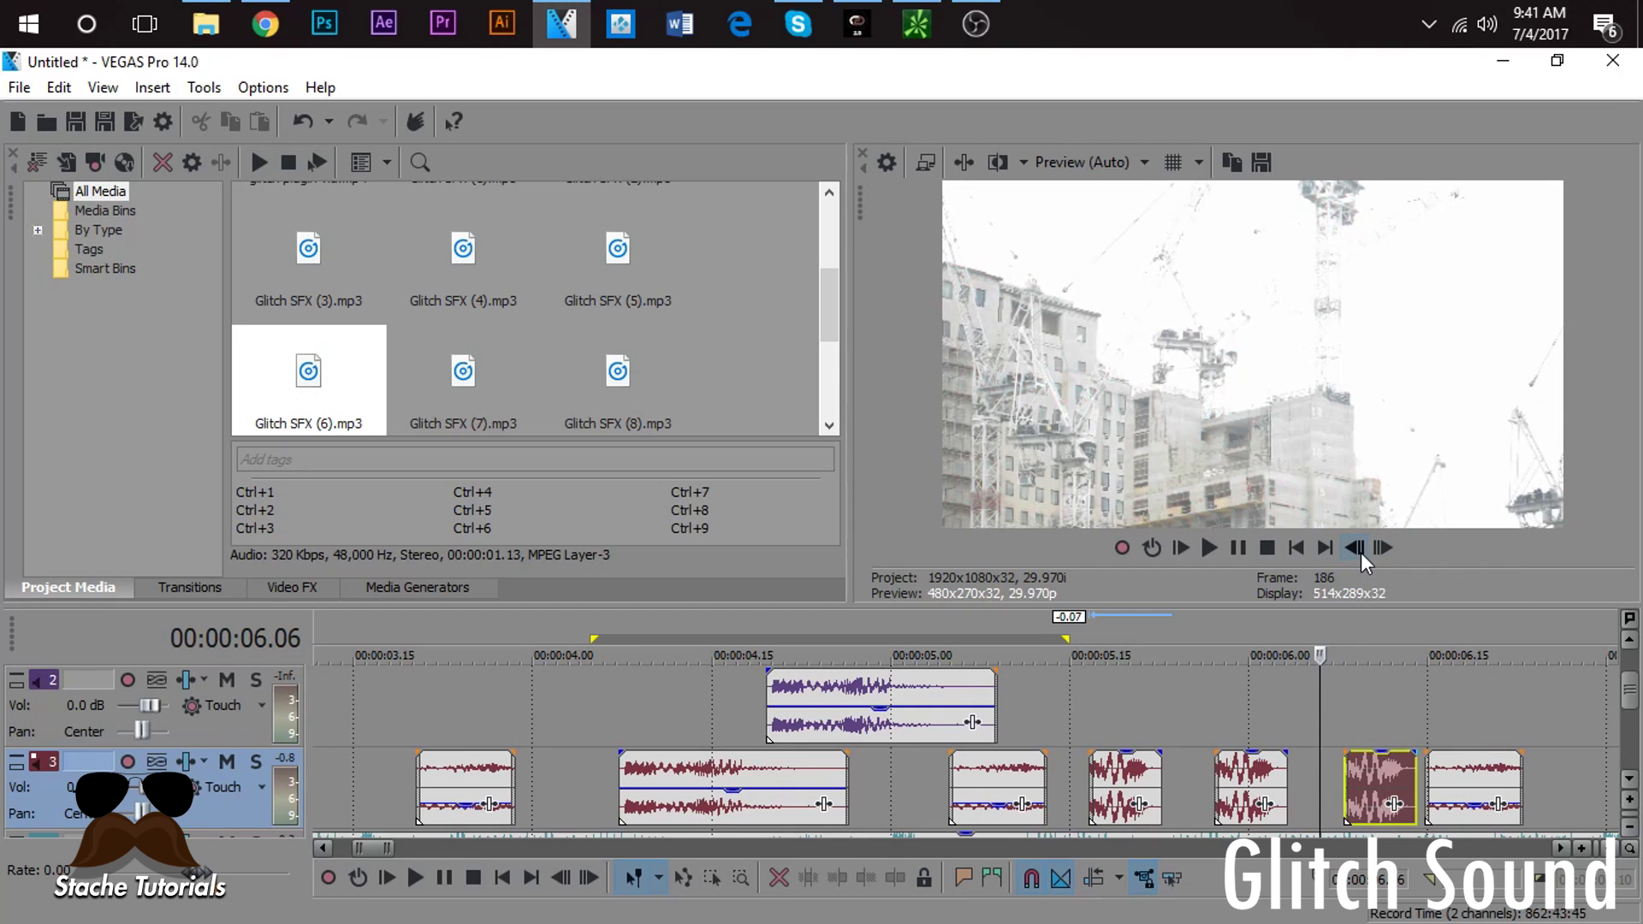
{"action": "left_click", "coordinate": [1389, 557]}
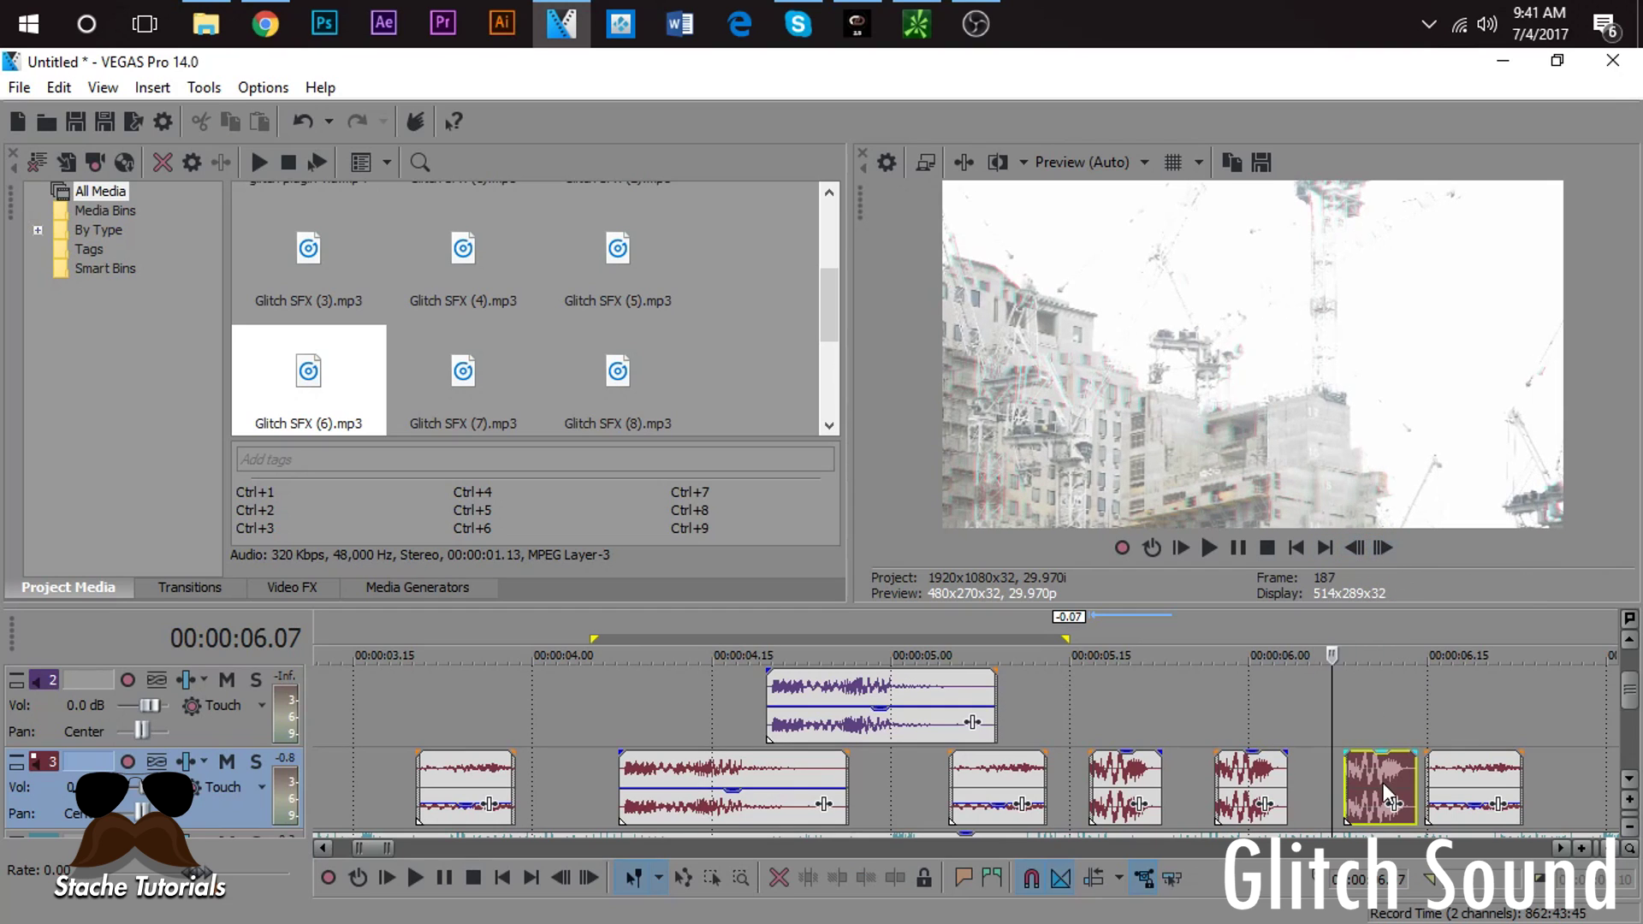
{"action": "left_click_drag", "start_coordinate": [1382, 799], "coordinate": [1371, 798]}
Step: Play the three bursts from 00:00:05.15 and step through the frames of the first in-clip glitch
{"action": "left_click", "coordinate": [1069, 710]}
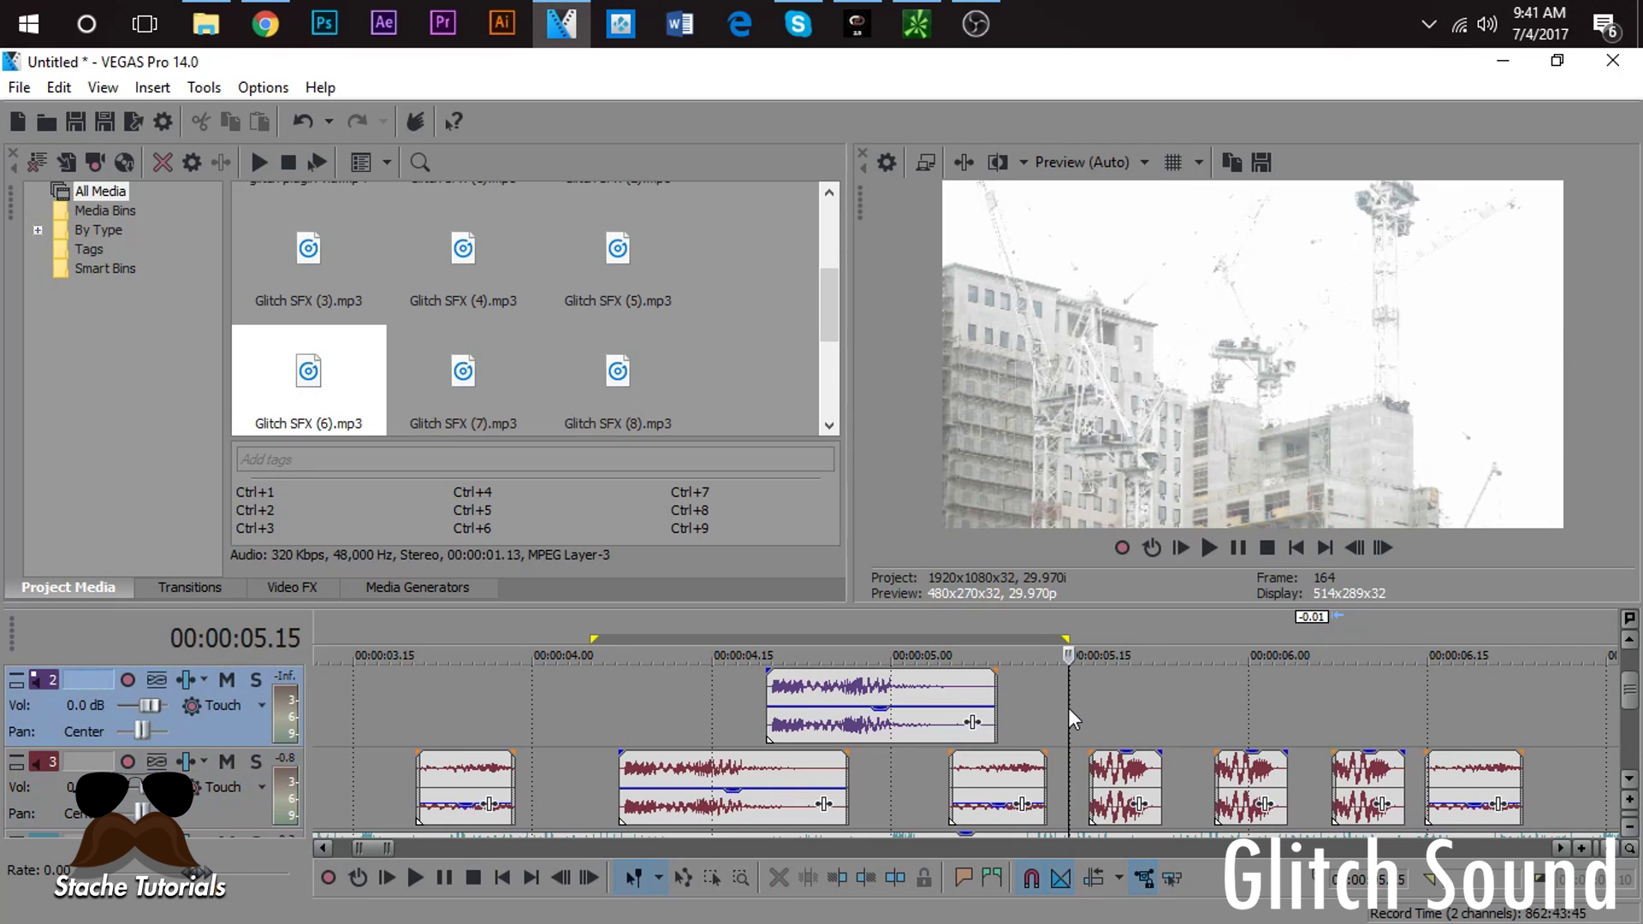
{"action": "key", "text": "space"}
{"action": "key", "text": "space"}
{"action": "scroll", "coordinate": [1196, 716], "scroll_direction": "down", "scroll_amount": 2}
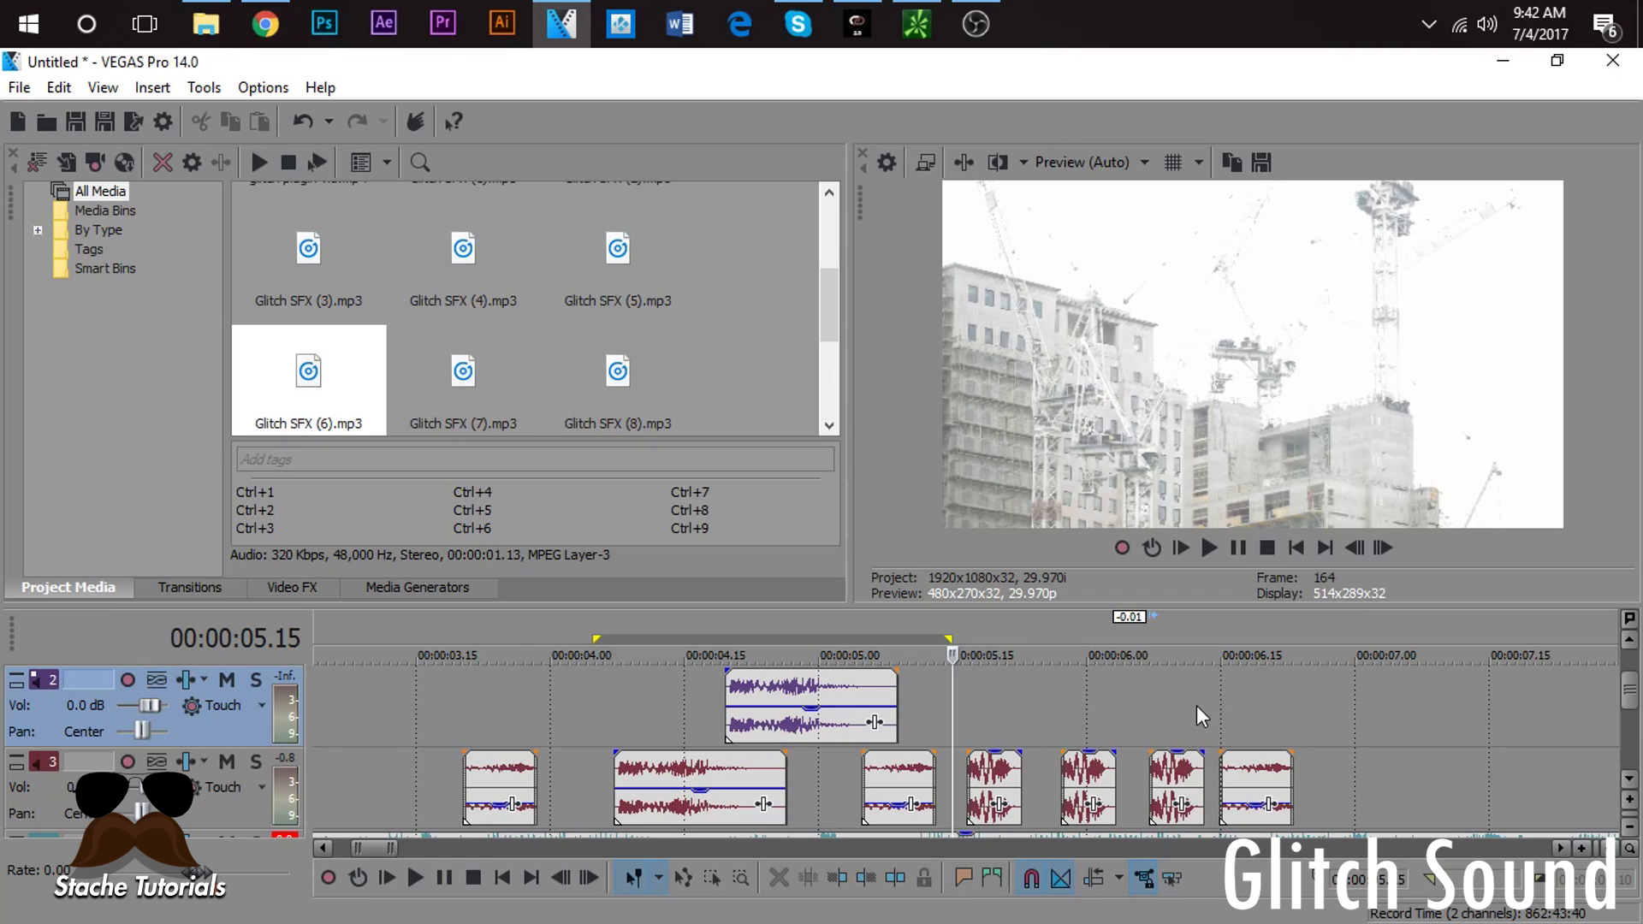
{"action": "left_click", "coordinate": [1393, 545]}
{"action": "left_click", "coordinate": [1394, 545]}
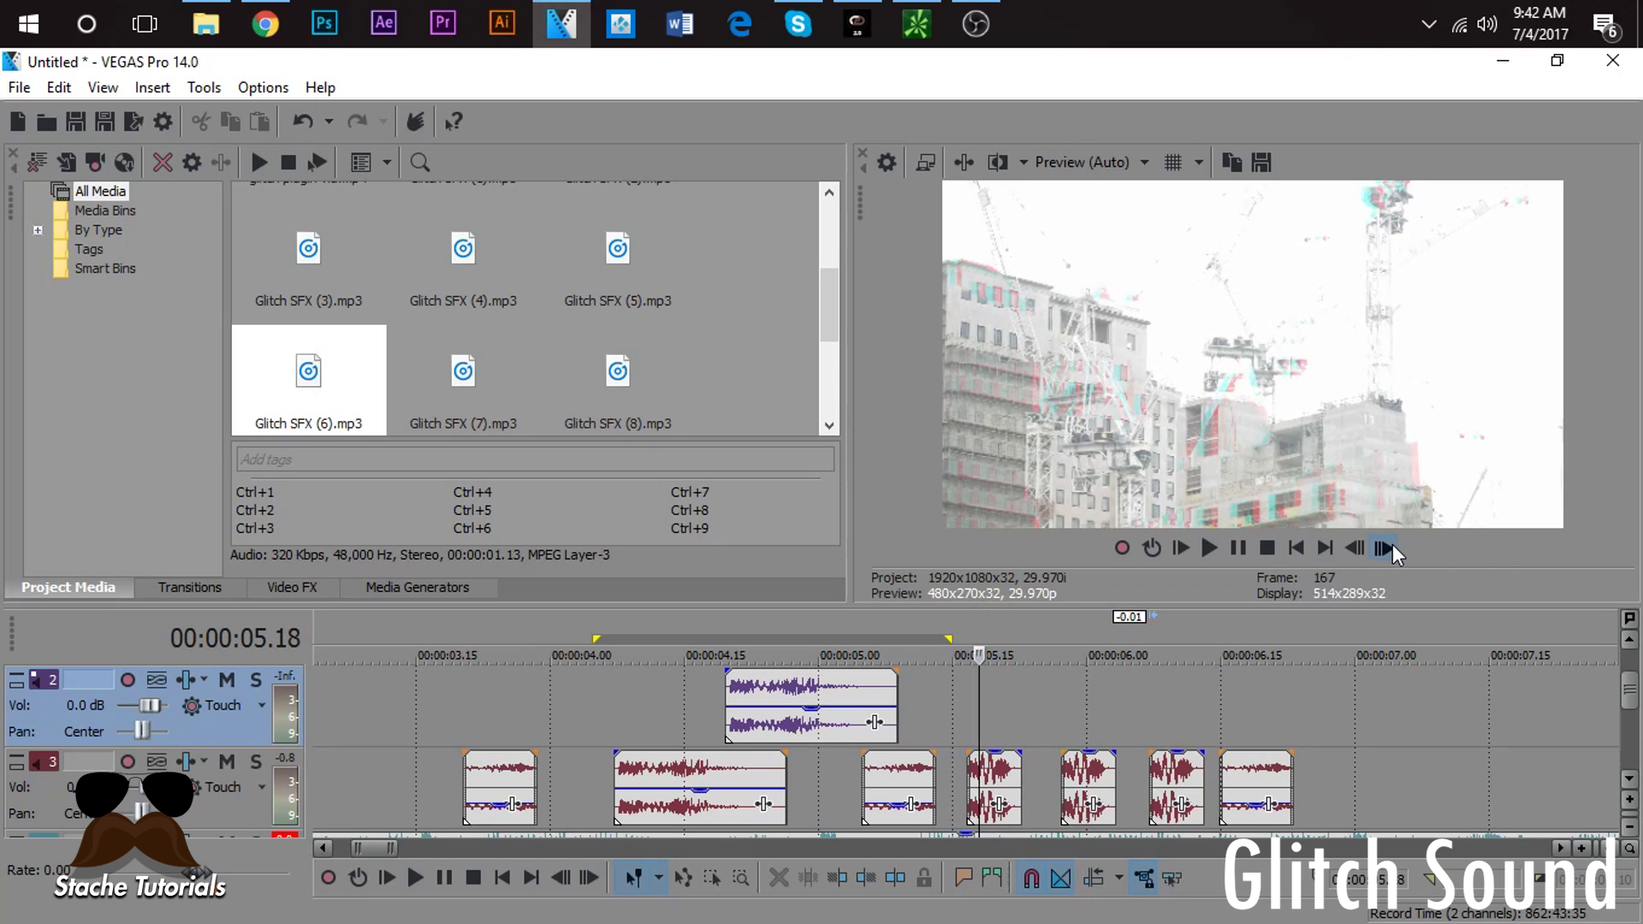
{"action": "left_click", "coordinate": [1394, 545]}
{"action": "left_click", "coordinate": [1394, 545]}
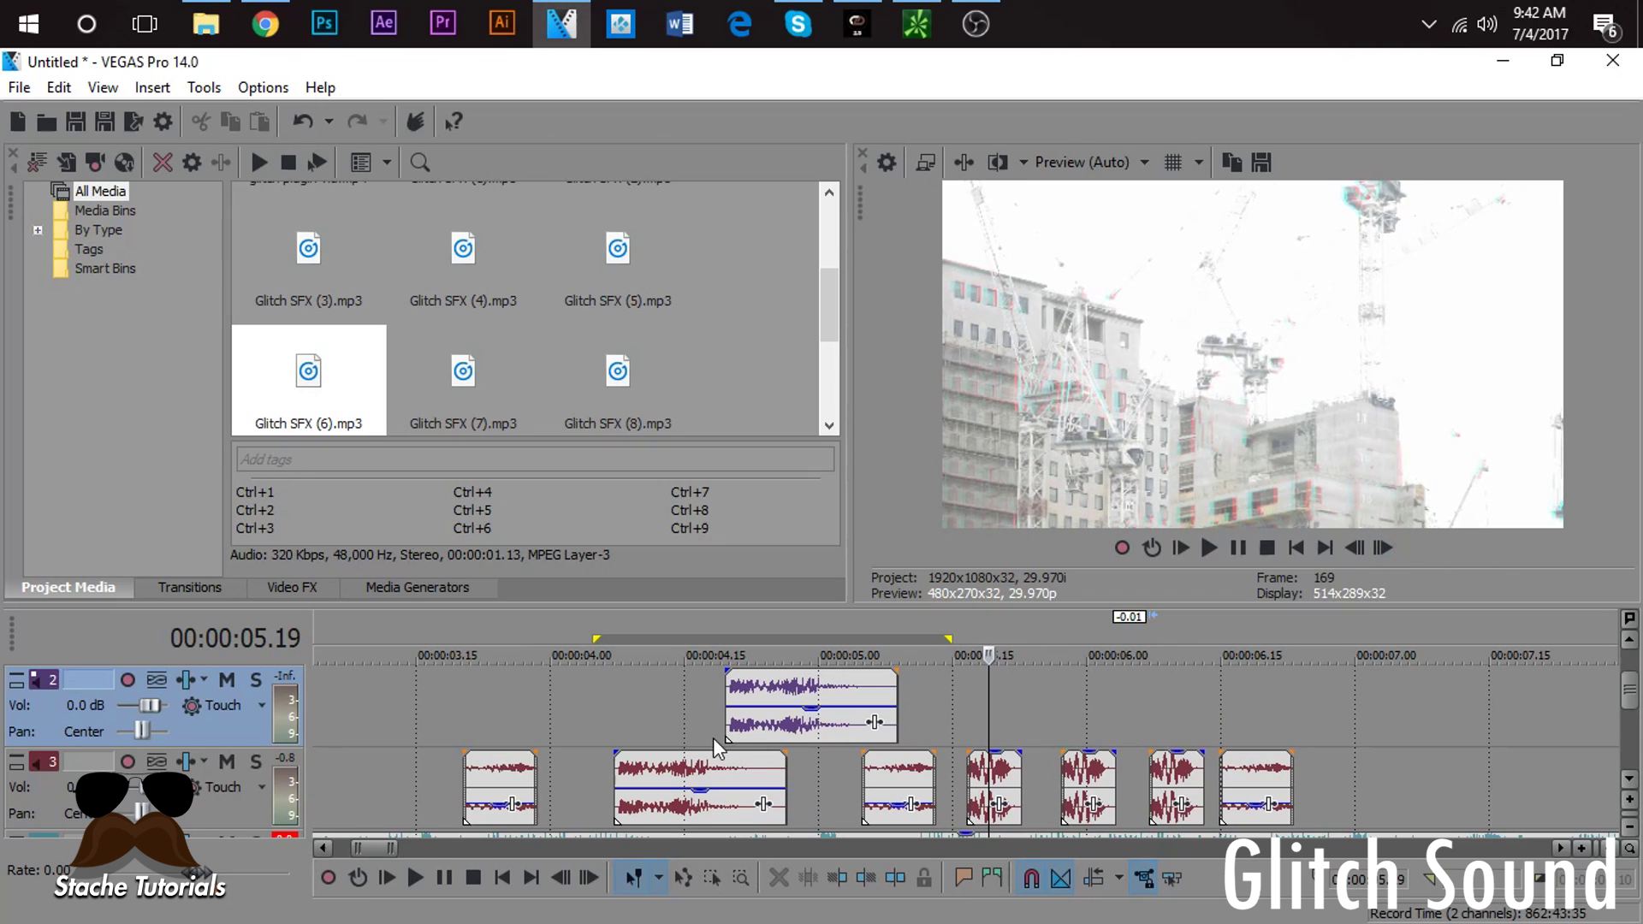
Step: Examine the edit frame by frame from the track 2 sound's start to 00:00:06.13, comparing each glitch with its sound
{"action": "left_click", "coordinate": [719, 719]}
{"action": "left_click", "coordinate": [1383, 548]}
{"action": "left_click", "coordinate": [1383, 548]}
{"action": "left_click", "coordinate": [1383, 548]}
{"action": "left_click", "coordinate": [1384, 548]}
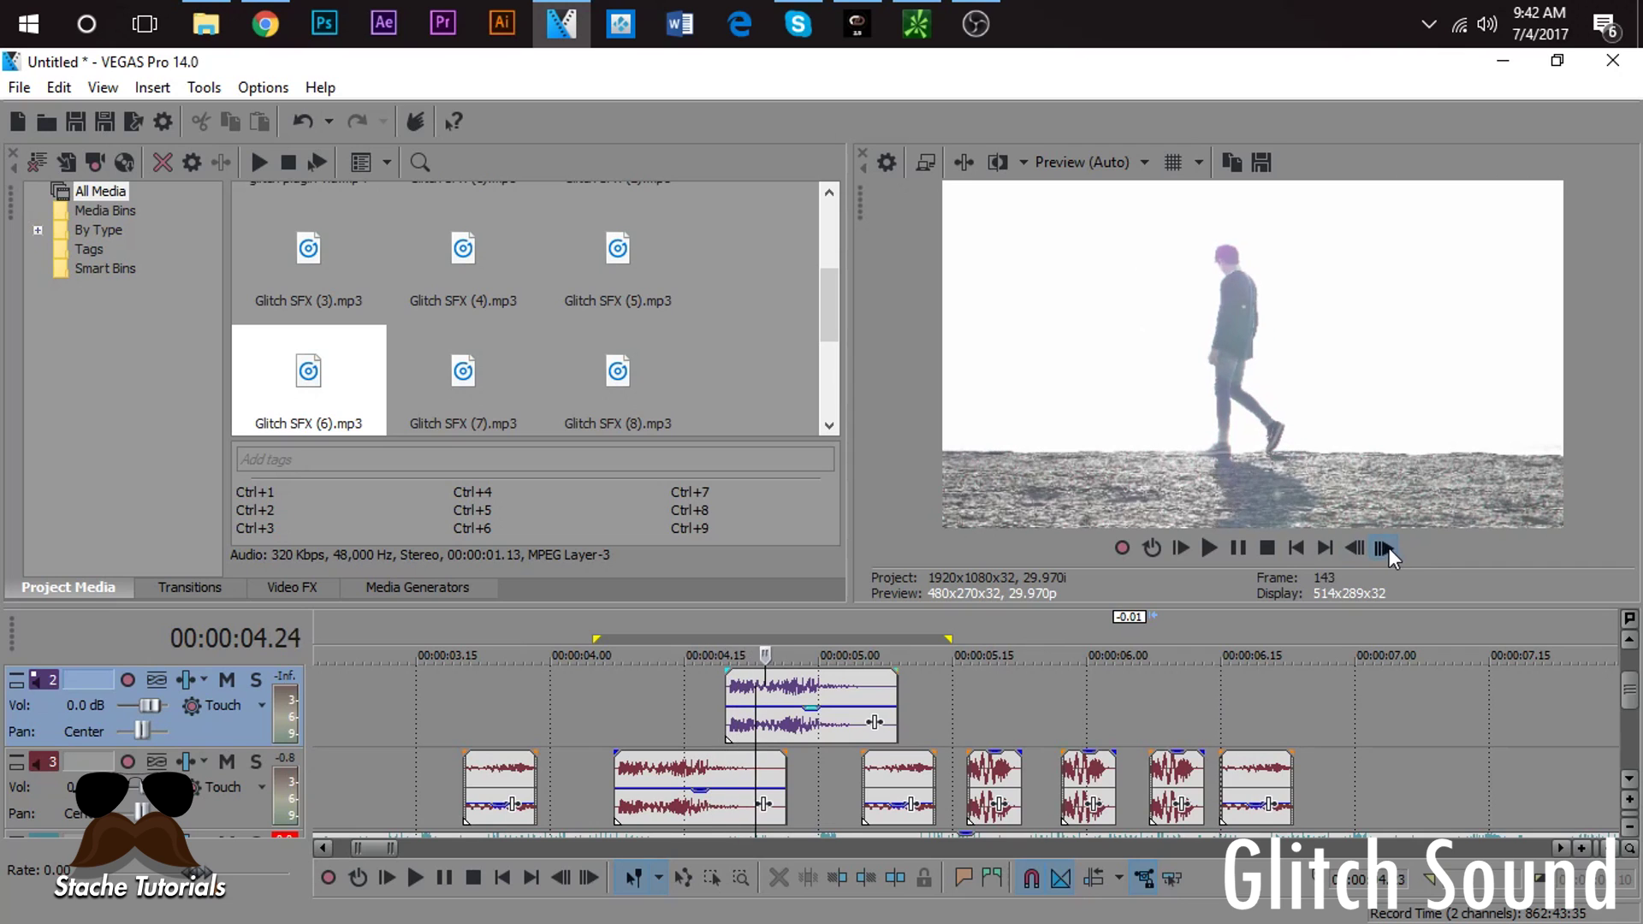
{"action": "left_click", "coordinate": [1387, 548]}
{"action": "left_click", "coordinate": [1387, 547]}
{"action": "left_click", "coordinate": [1387, 547]}
{"action": "left_click", "coordinate": [1385, 548]}
{"action": "left_click", "coordinate": [1385, 548]}
{"action": "left_click", "coordinate": [1385, 549]}
{"action": "left_click", "coordinate": [1385, 549]}
{"action": "left_click", "coordinate": [1384, 549]}
{"action": "left_click", "coordinate": [1385, 549]}
{"action": "left_click", "coordinate": [1385, 549]}
{"action": "left_click", "coordinate": [1385, 549]}
{"action": "left_click", "coordinate": [1385, 549]}
{"action": "left_click", "coordinate": [1385, 548]}
{"action": "left_click", "coordinate": [1385, 549]}
{"action": "left_click", "coordinate": [1385, 549]}
{"action": "left_click", "coordinate": [1385, 549]}
{"action": "left_click", "coordinate": [1385, 548]}
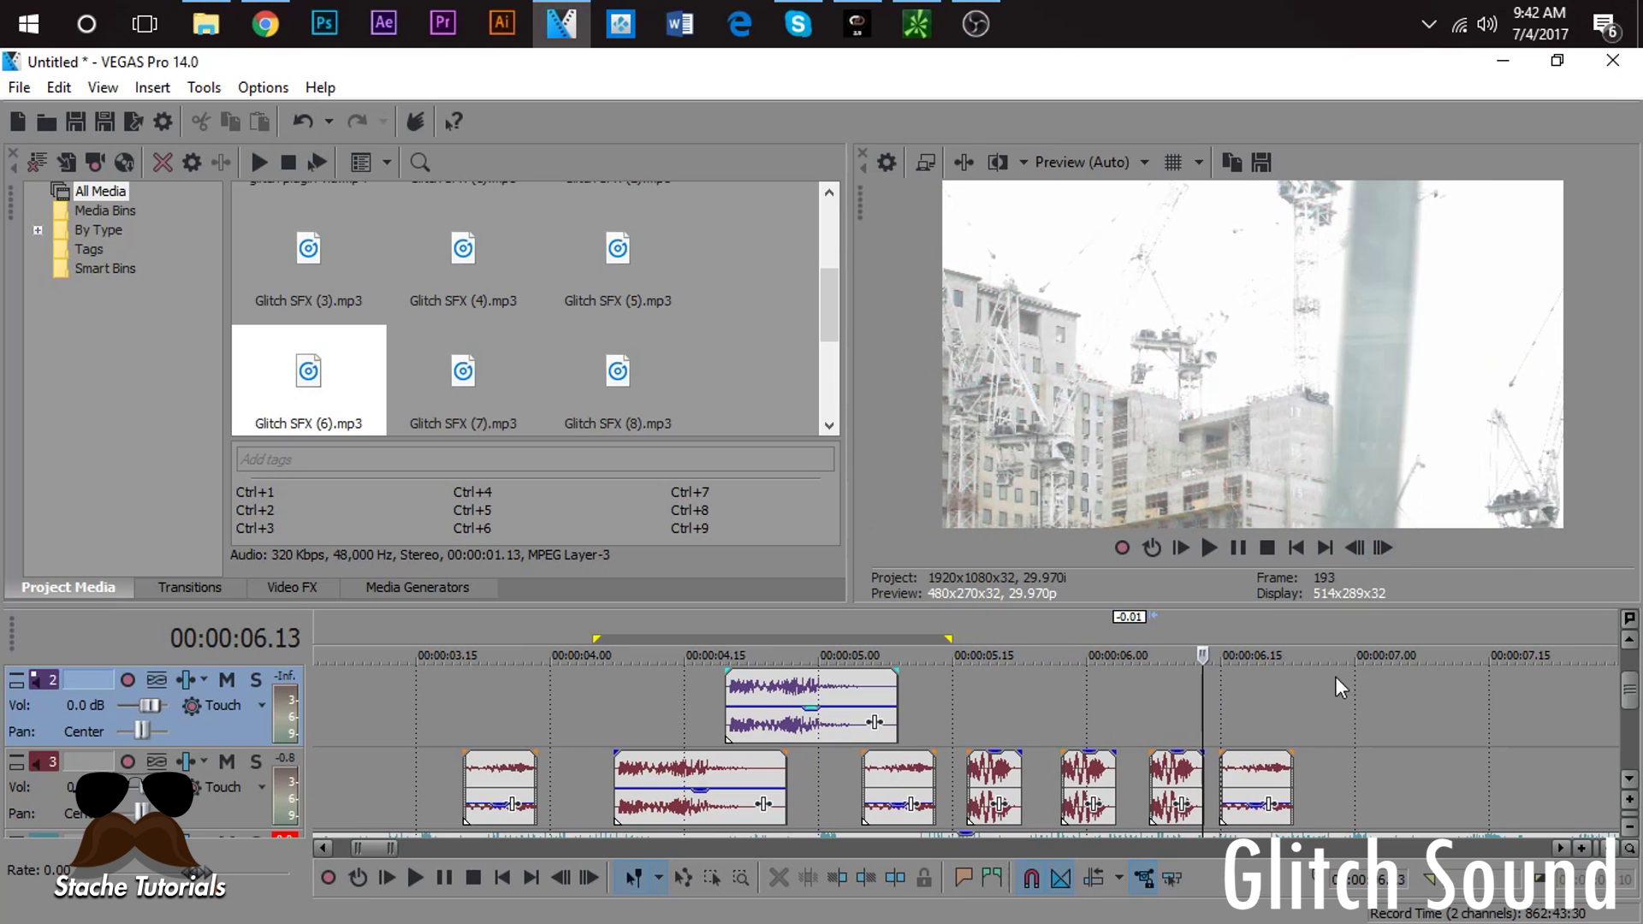
Step: Play the edit from 00:00:04.07 through the in-clip glitches to judge the bursts' loudness
{"action": "left_click", "coordinate": [604, 716]}
{"action": "key", "text": "space"}
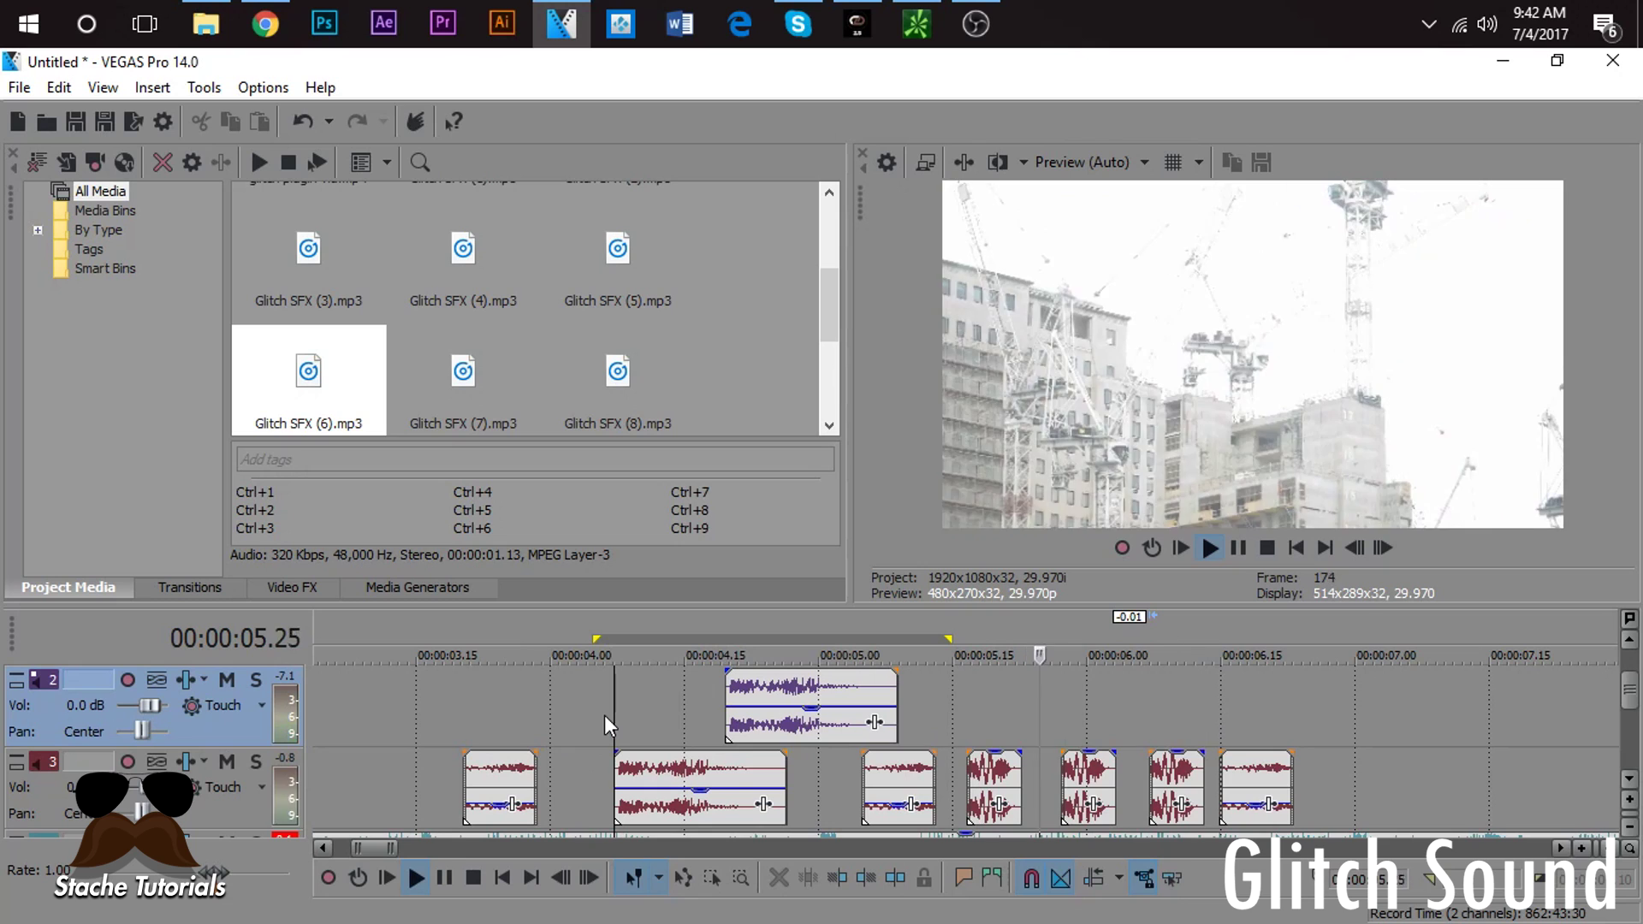
{"action": "key", "text": "space"}
{"action": "scroll", "coordinate": [762, 662], "scroll_direction": "down", "scroll_amount": 4}
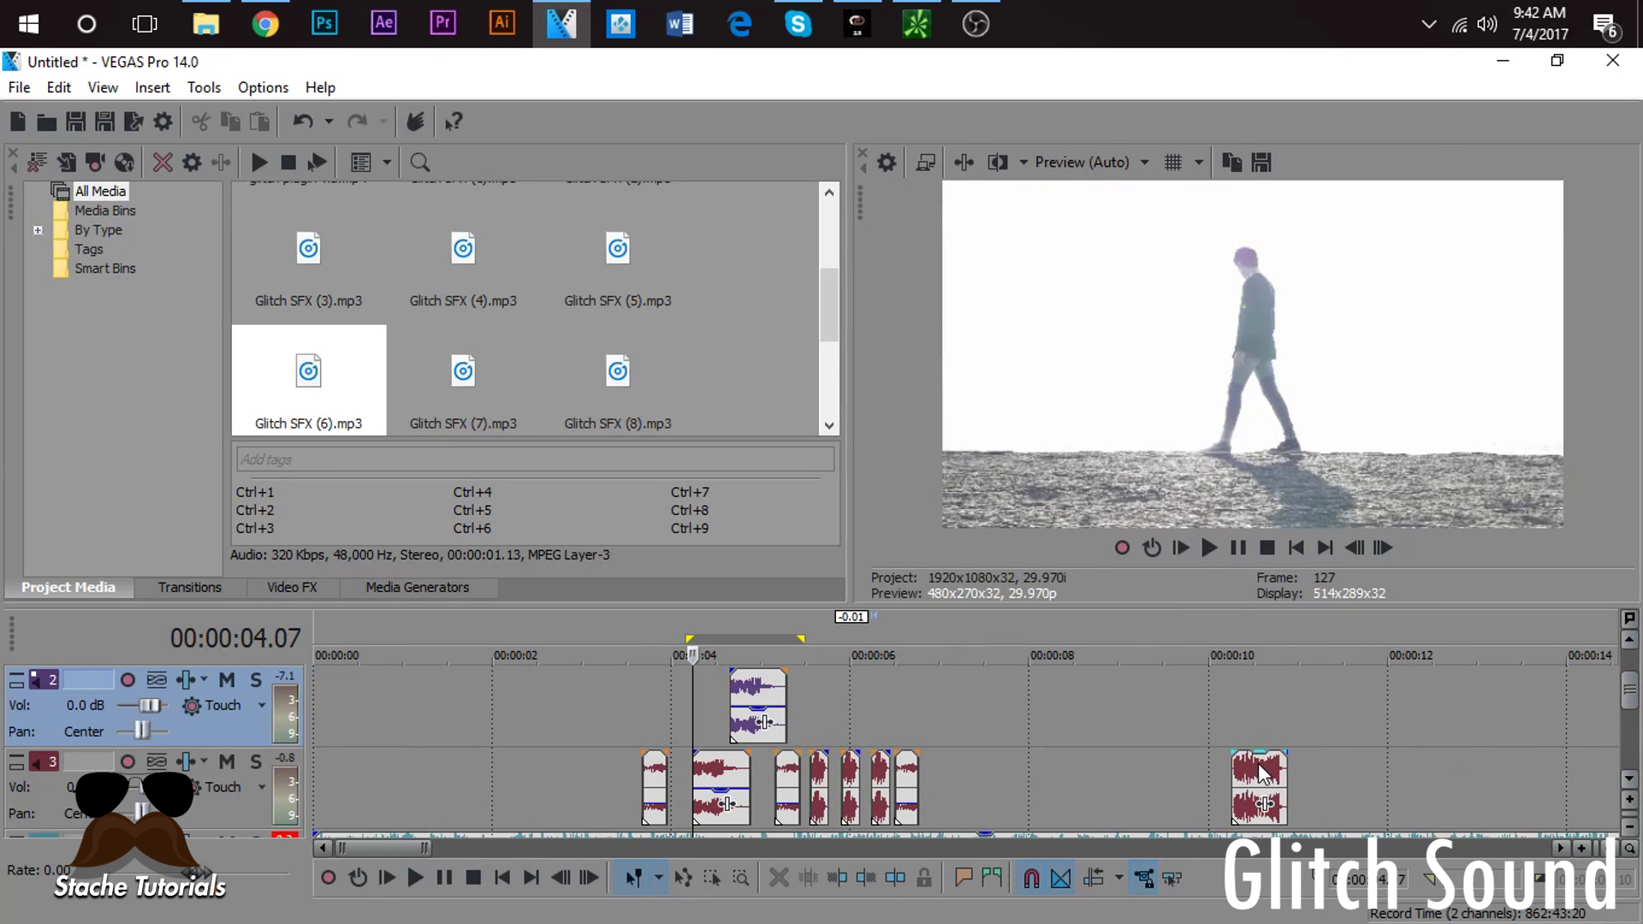
Step: Lower the volume of the three Glitch SFX (6) bursts between 00:00:05.17 and 00:00:06.12 on track 3
{"action": "left_click", "coordinate": [824, 782]}
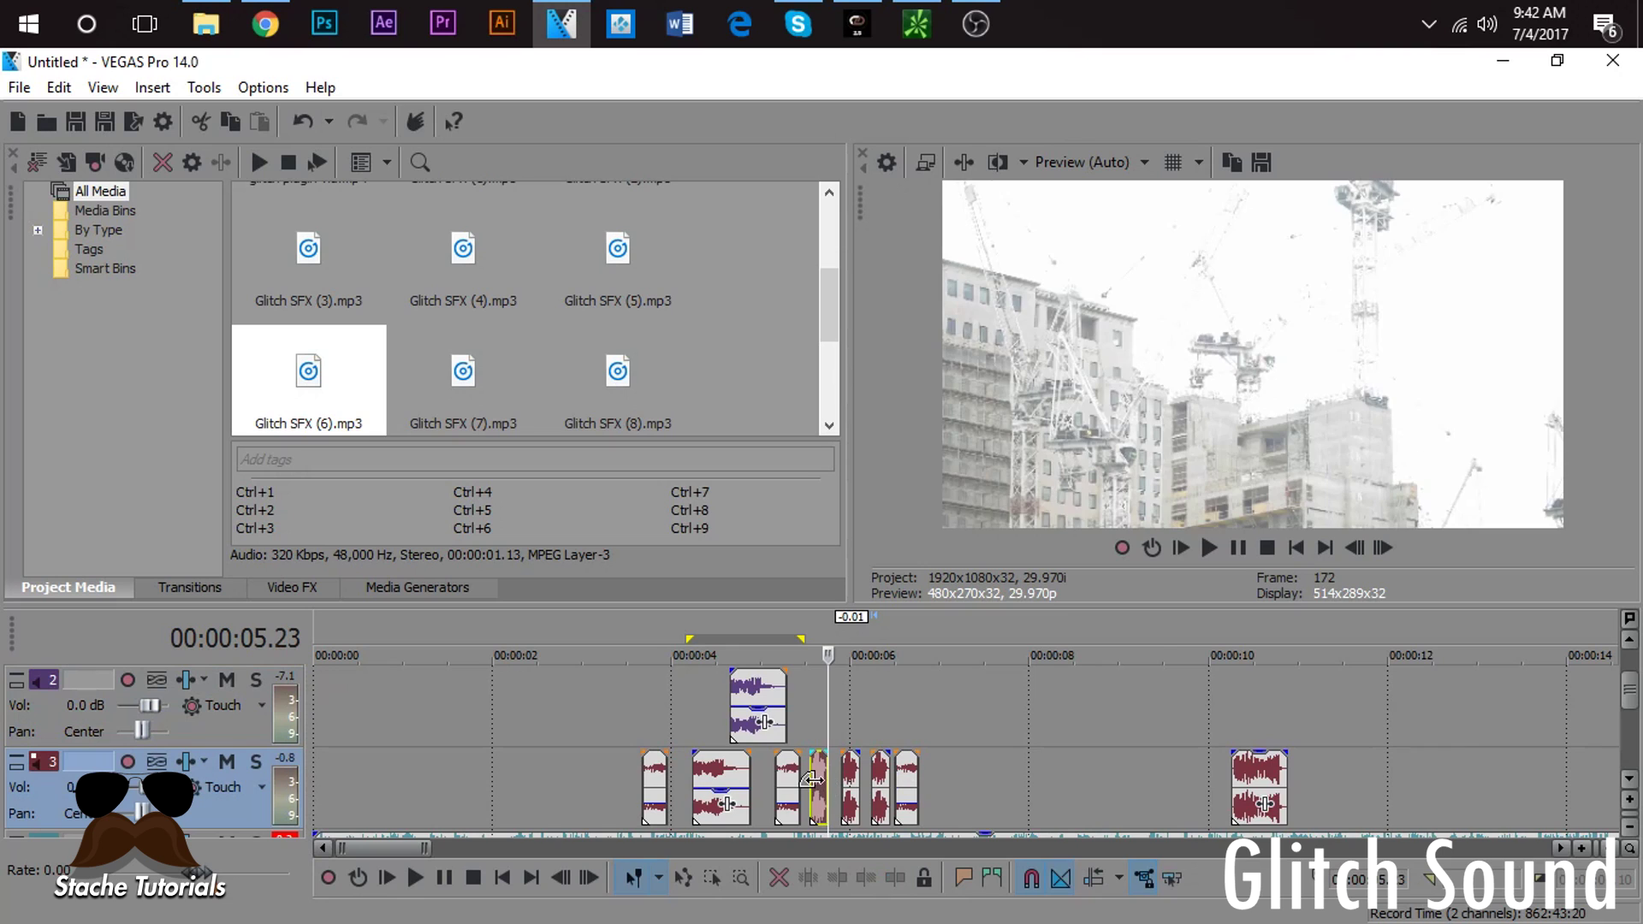
{"action": "scroll", "coordinate": [825, 774], "scroll_direction": "down", "scroll_amount": 5}
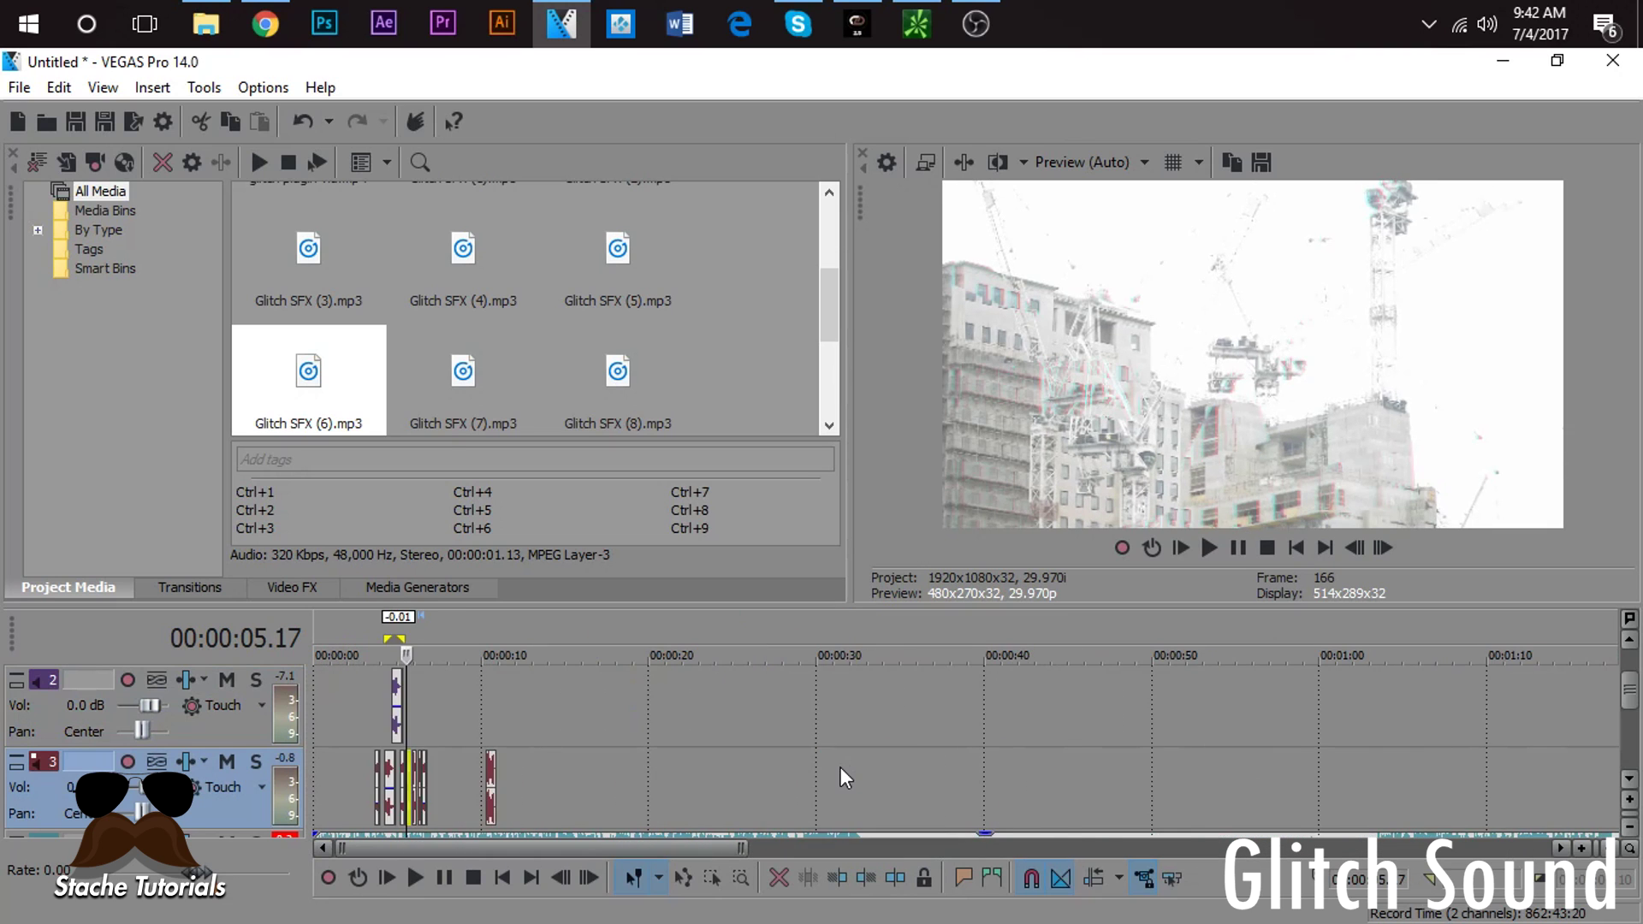
{"action": "scroll", "coordinate": [841, 767], "scroll_direction": "up", "scroll_amount": 6}
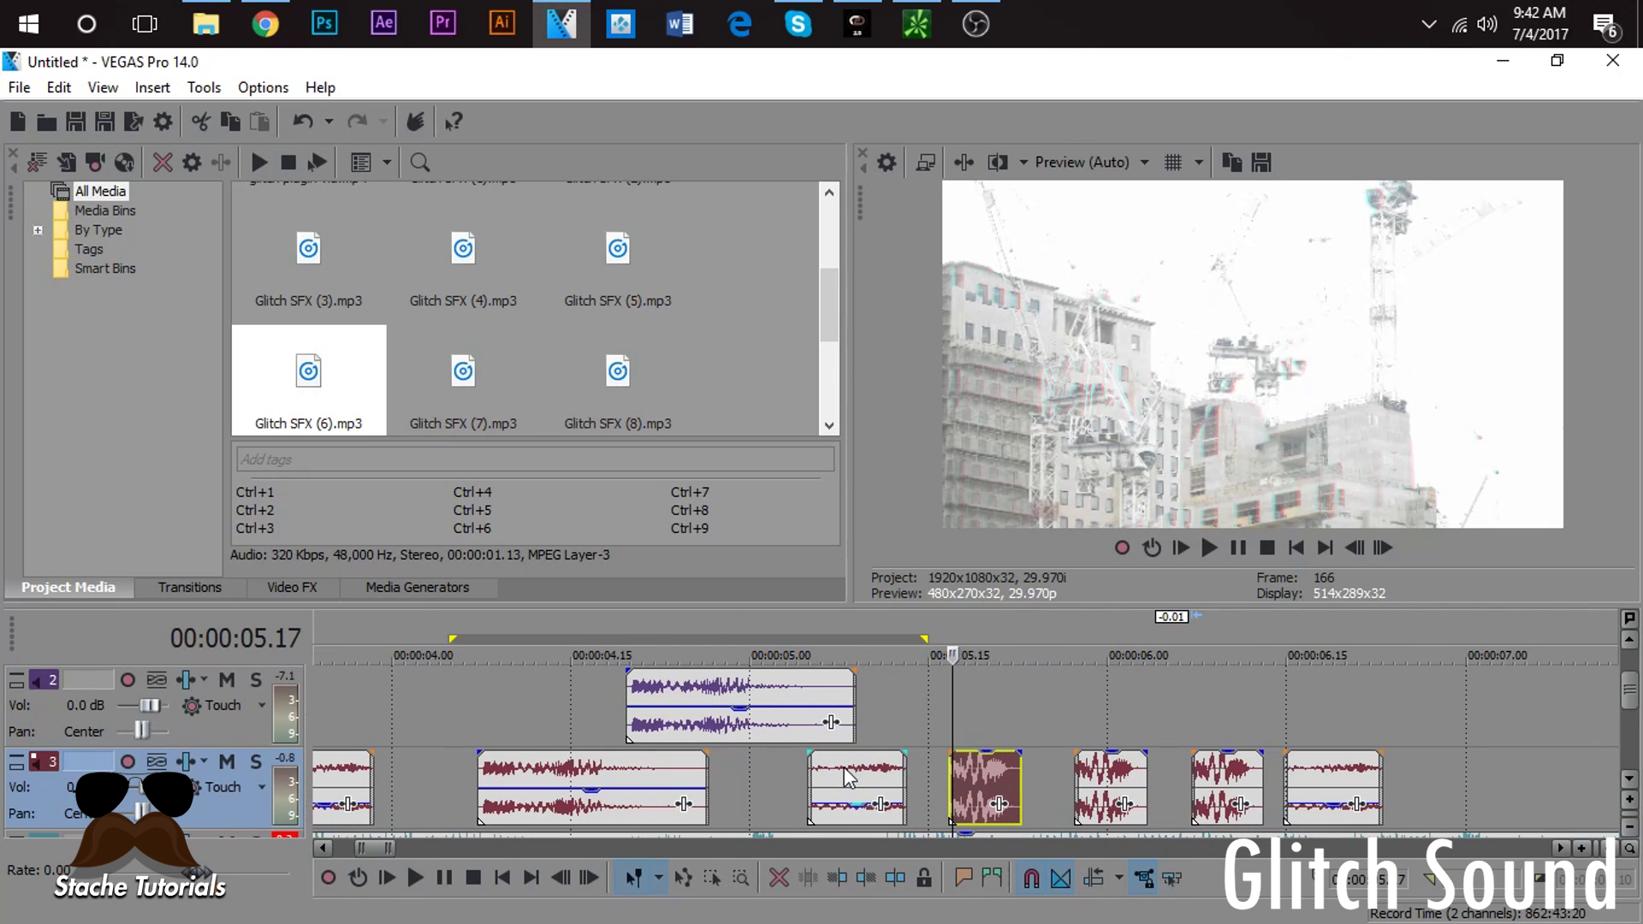
{"action": "left_click_drag", "start_coordinate": [990, 803], "coordinate": [991, 809]}
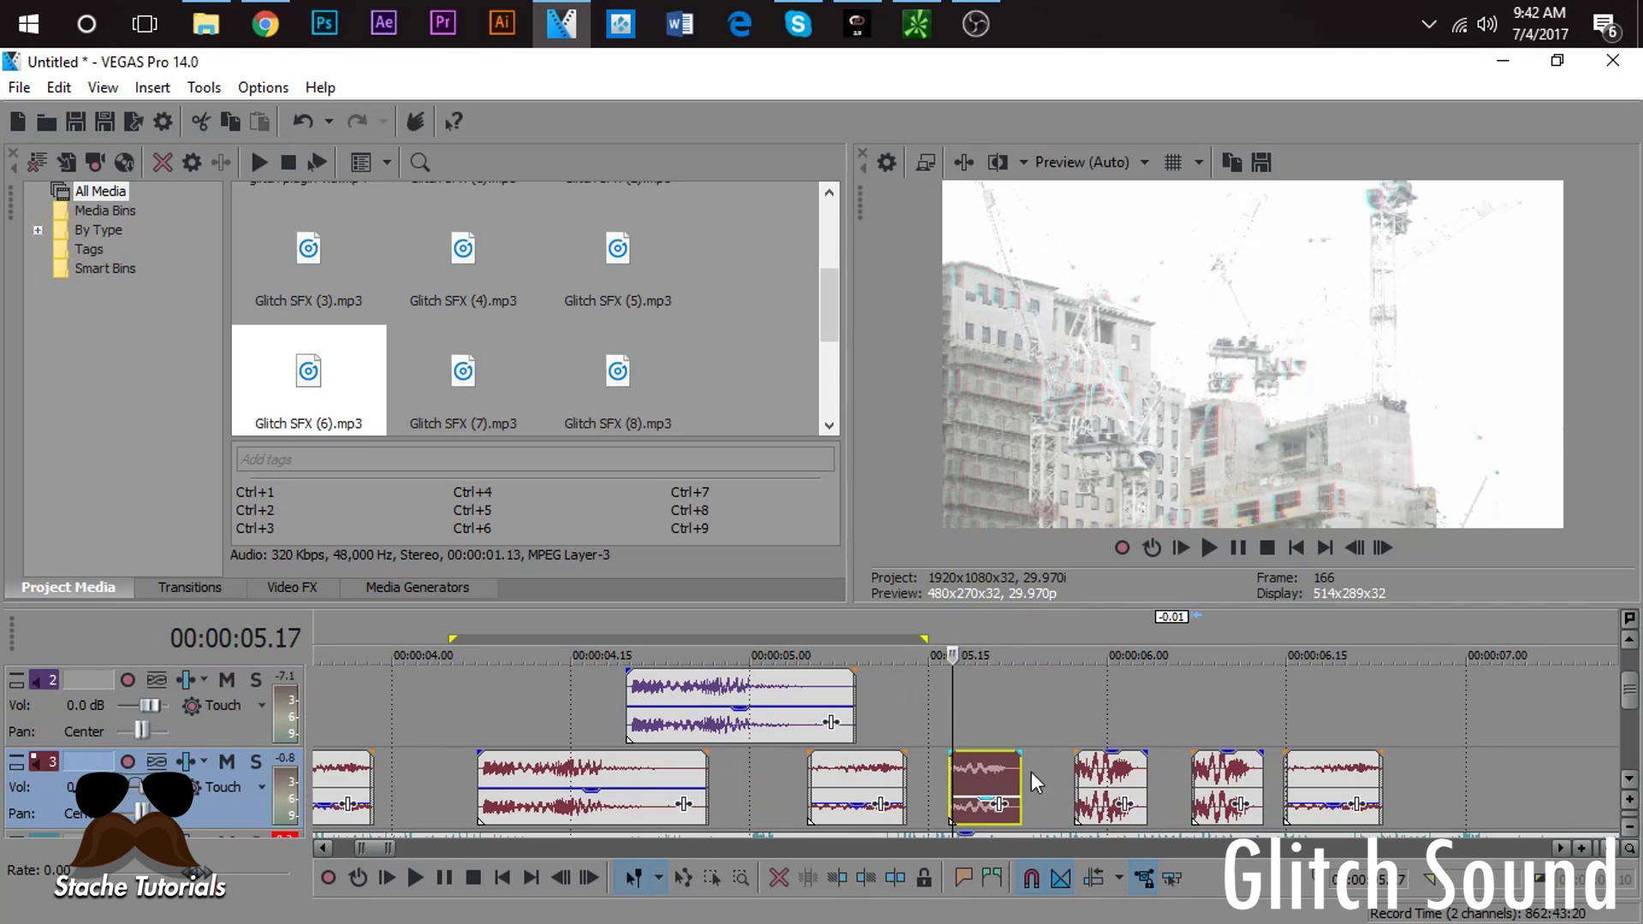
{"action": "left_click_drag", "start_coordinate": [1126, 759], "coordinate": [1114, 800]}
{"action": "left_click_drag", "start_coordinate": [1227, 755], "coordinate": [1215, 804]}
Step: Replay the quieter bursts from 00:00:05.13 and the edit from 00:00:04.15 to check the sound balance
{"action": "left_click", "coordinate": [907, 707]}
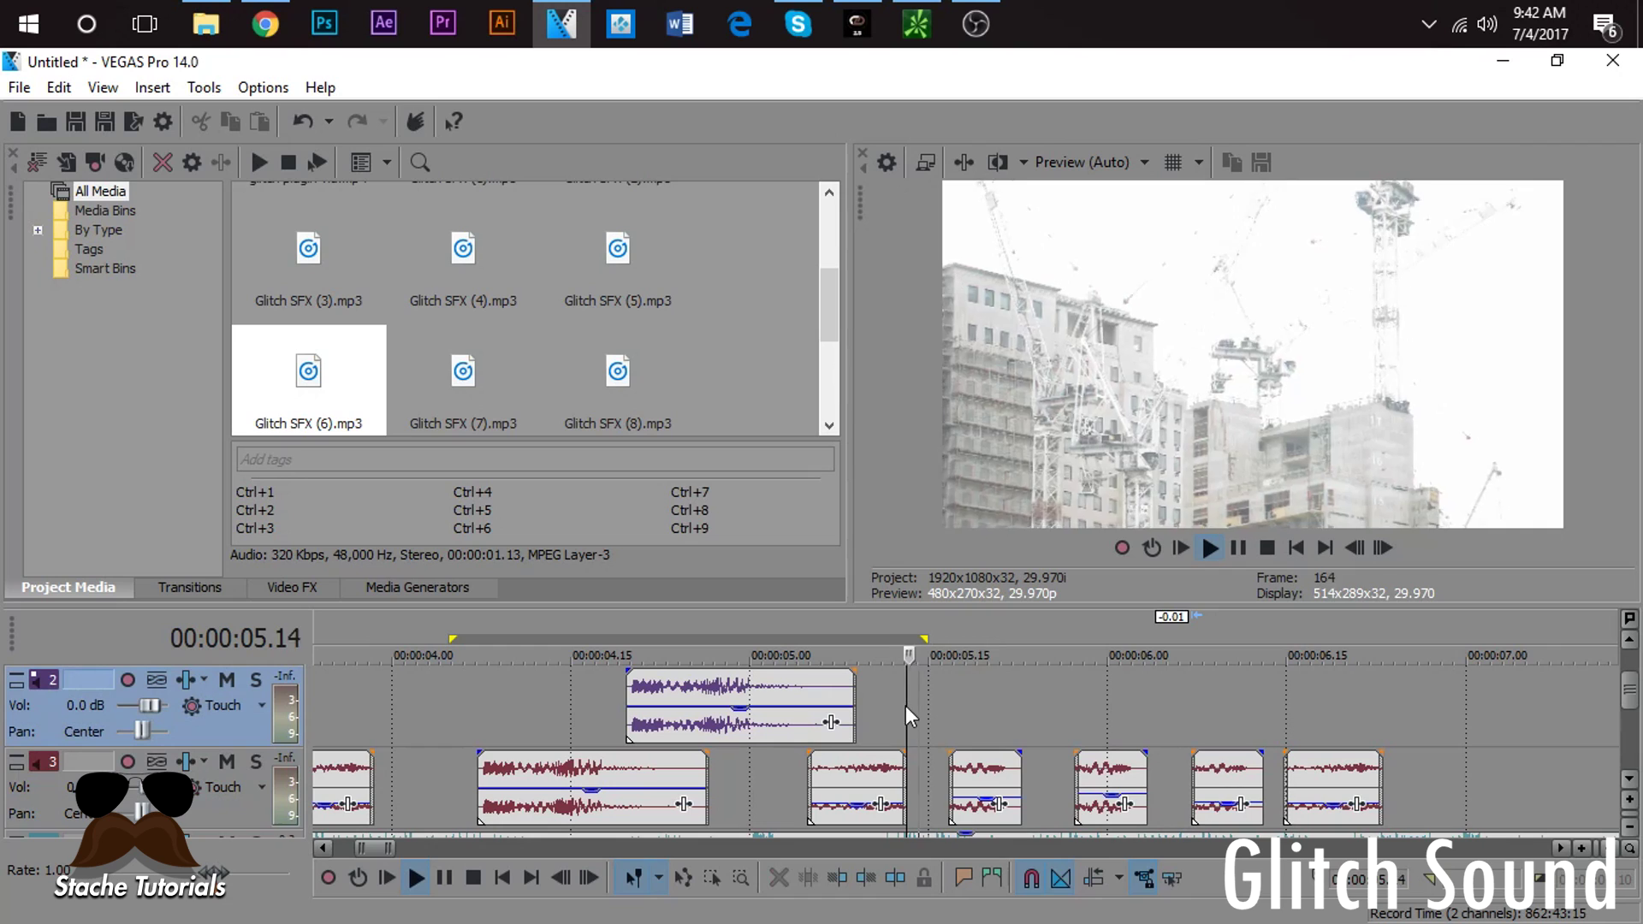
{"action": "key", "text": "space"}
{"action": "key", "text": "space"}
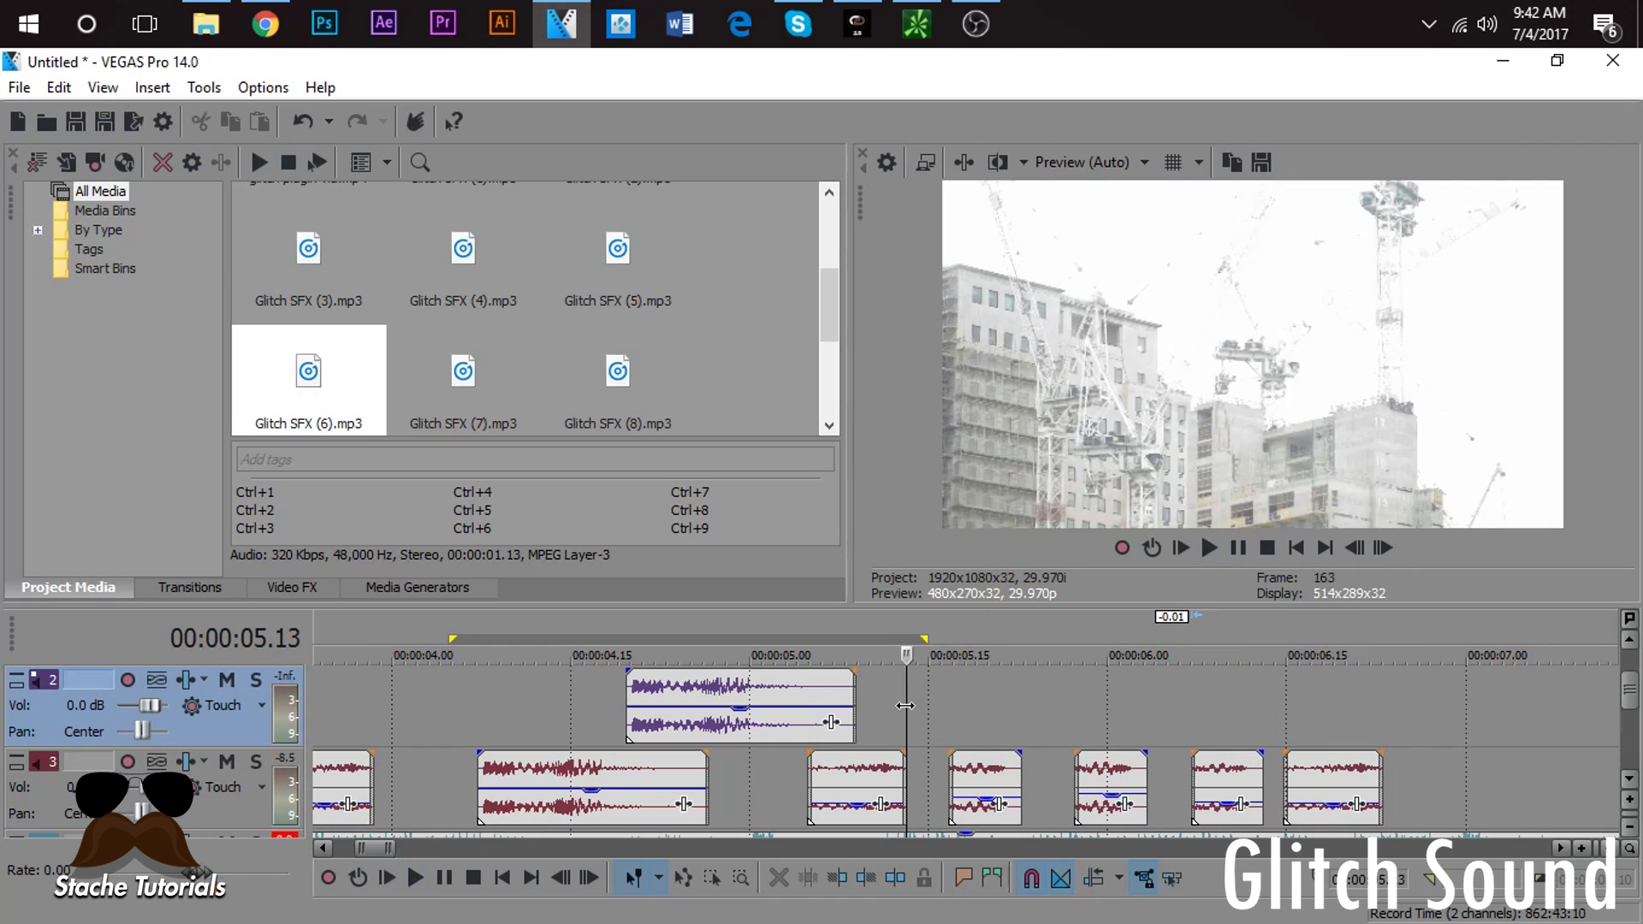
{"action": "left_click", "coordinate": [572, 719]}
{"action": "key", "text": "space"}
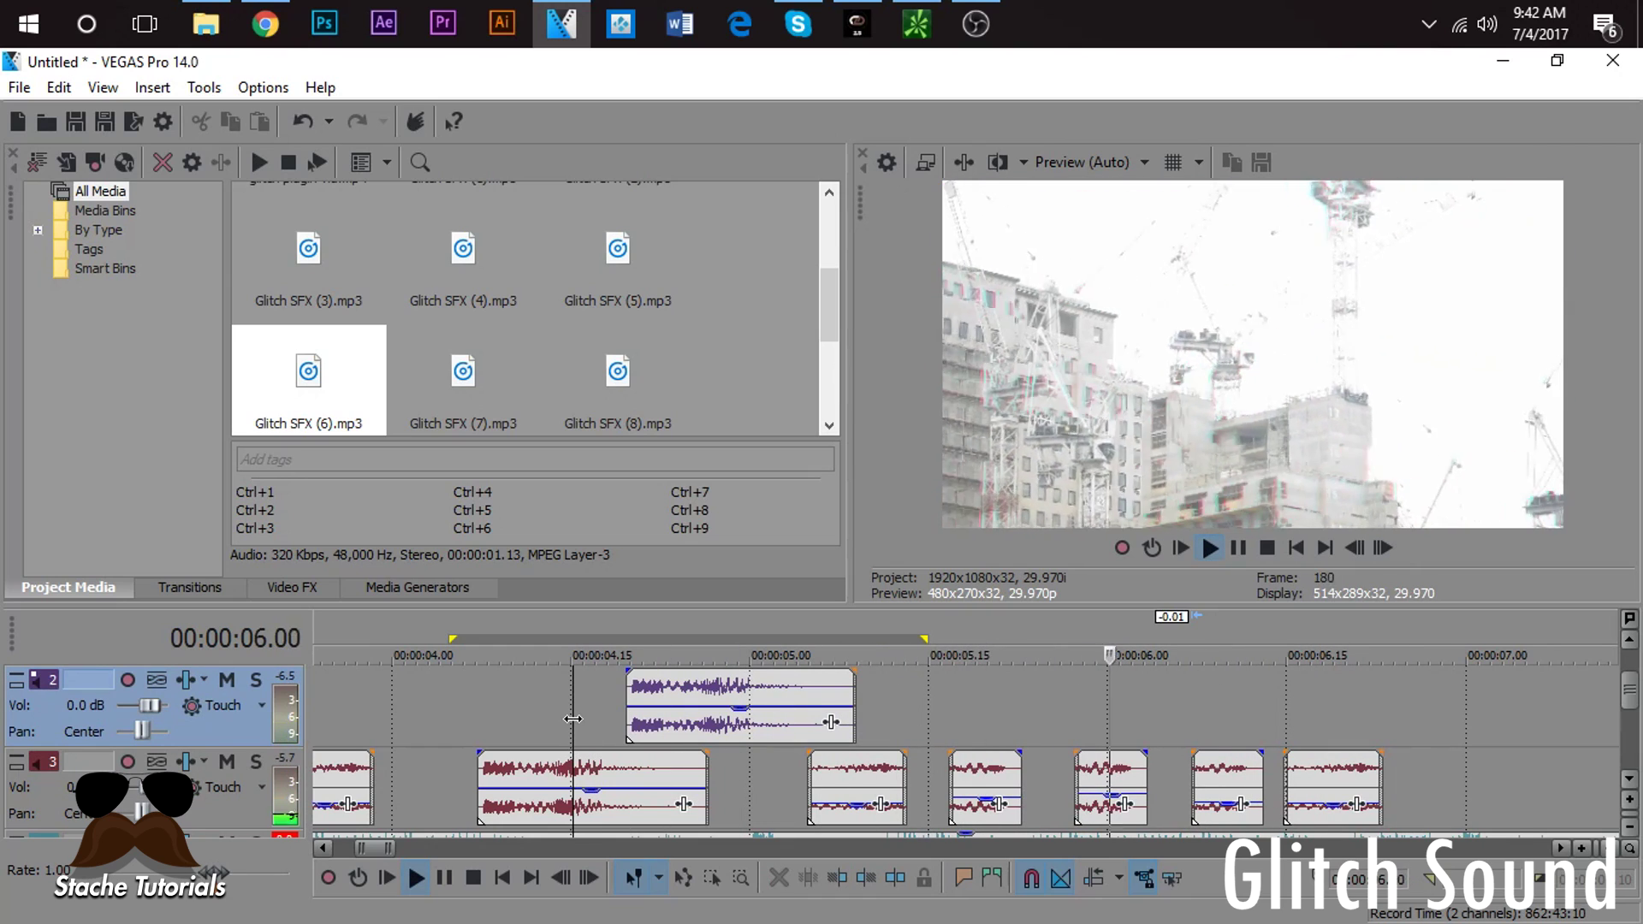
{"action": "key", "text": "space"}
{"action": "scroll", "coordinate": [1135, 731], "scroll_direction": "down", "scroll_amount": 3}
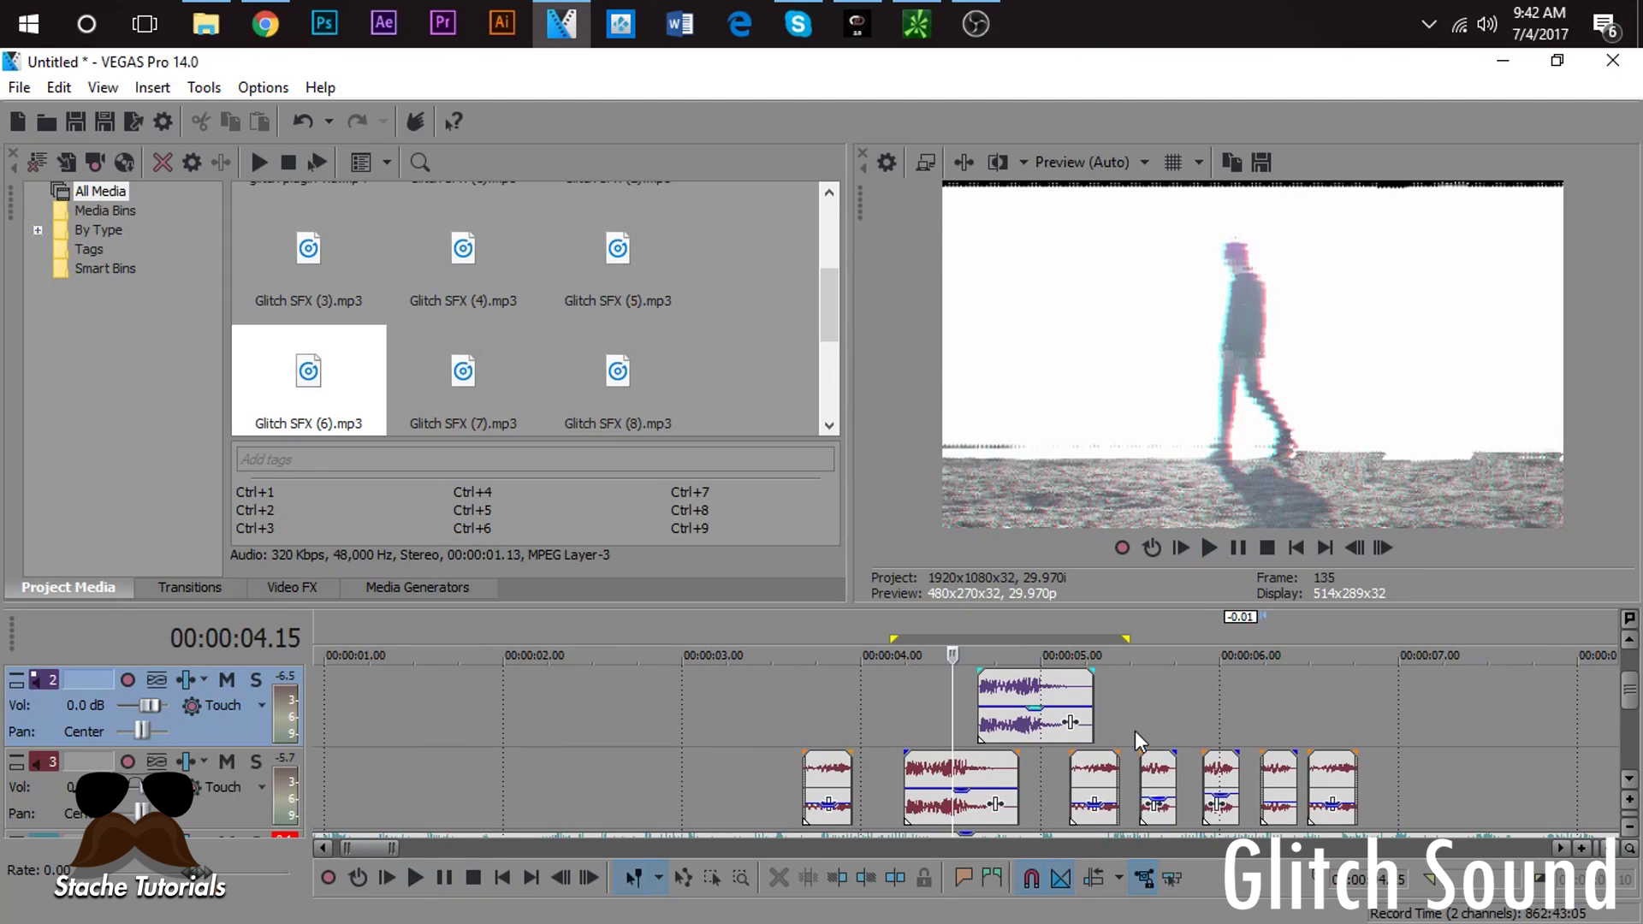
Step: Audition the leftover sound effect near 00:00:10.08 on track 3 and delete it
{"action": "scroll", "coordinate": [1135, 733], "scroll_direction": "down", "scroll_amount": 3}
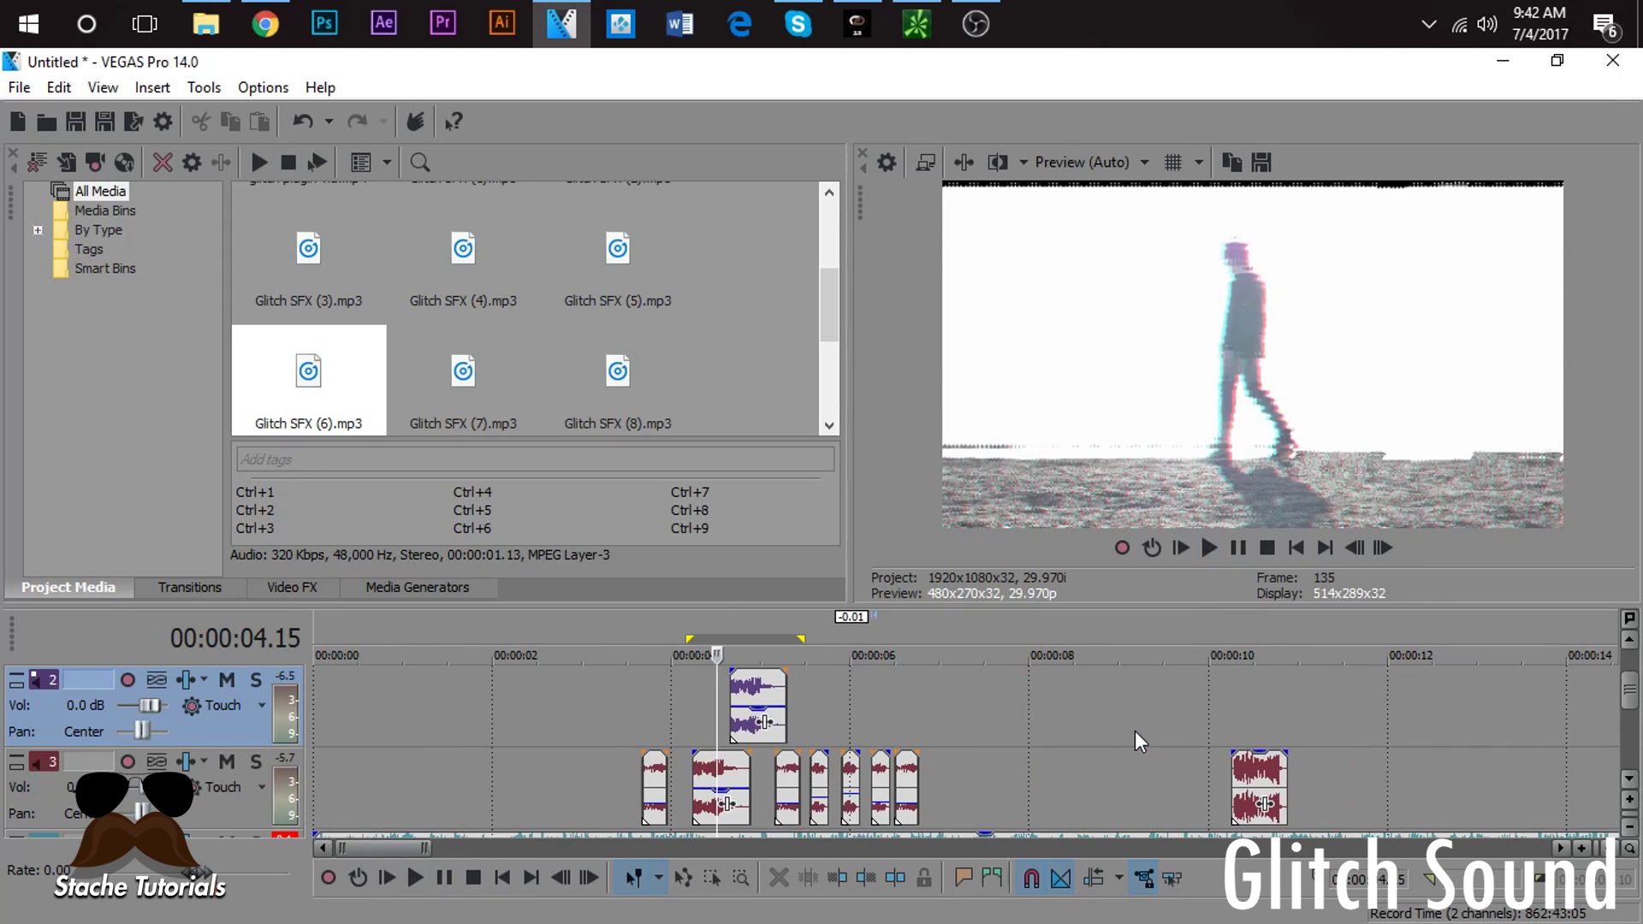
{"action": "scroll", "coordinate": [1135, 730], "scroll_direction": "down", "scroll_amount": 2}
{"action": "left_click", "coordinate": [1024, 768]}
{"action": "key", "text": "space"}
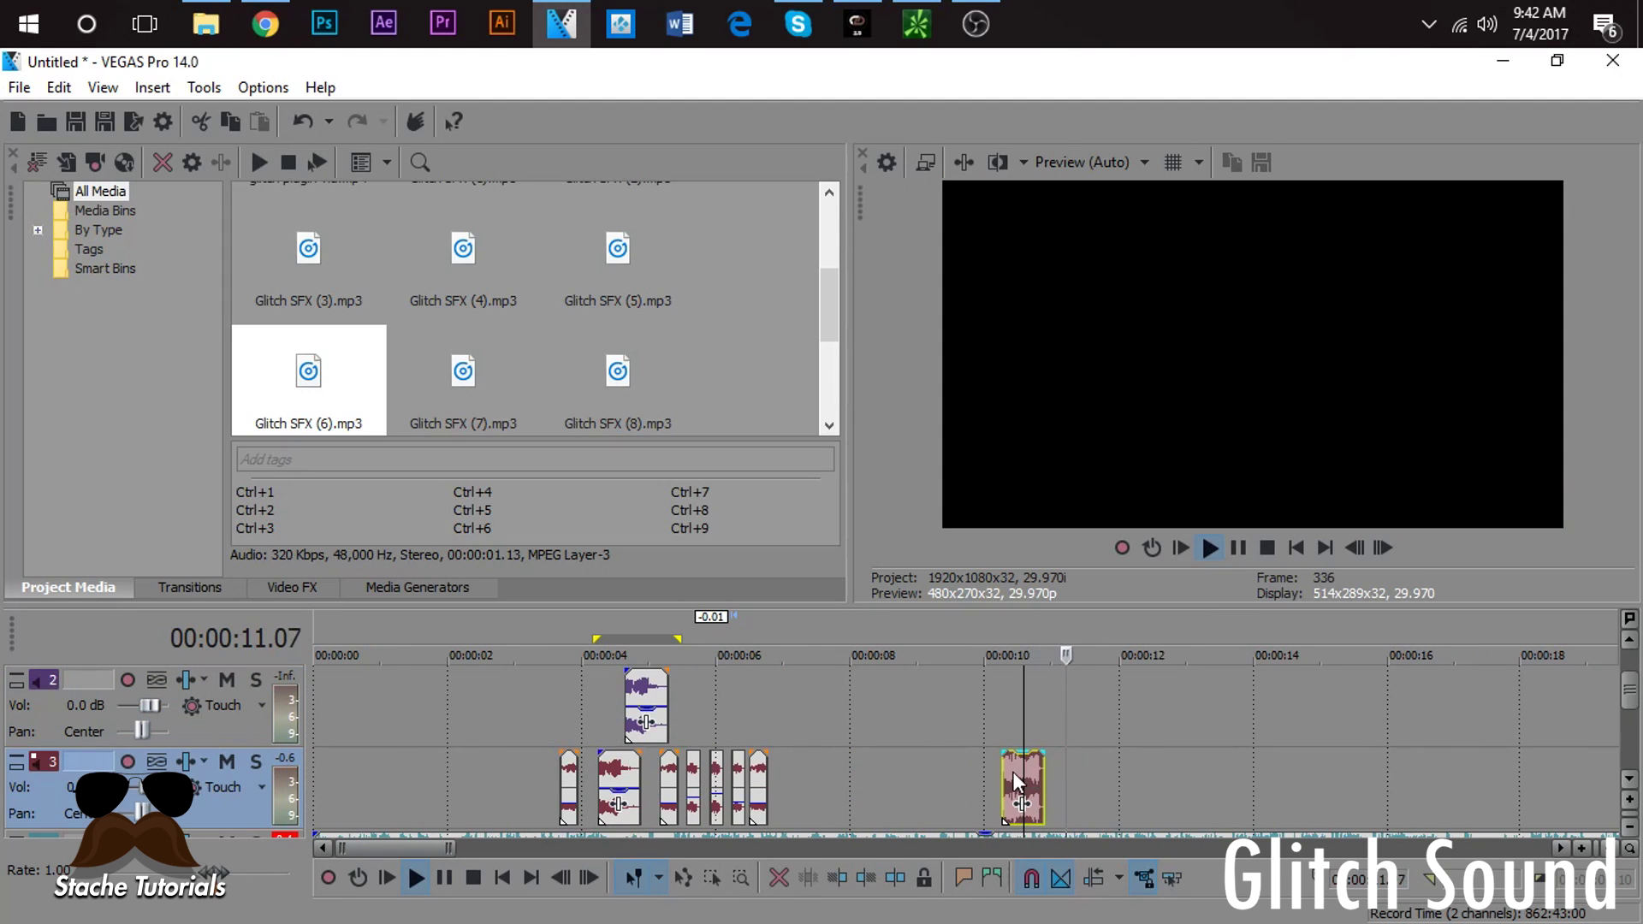
{"action": "key", "text": "space"}
{"action": "left_click", "coordinate": [1009, 772]}
{"action": "key", "text": "Delete"}
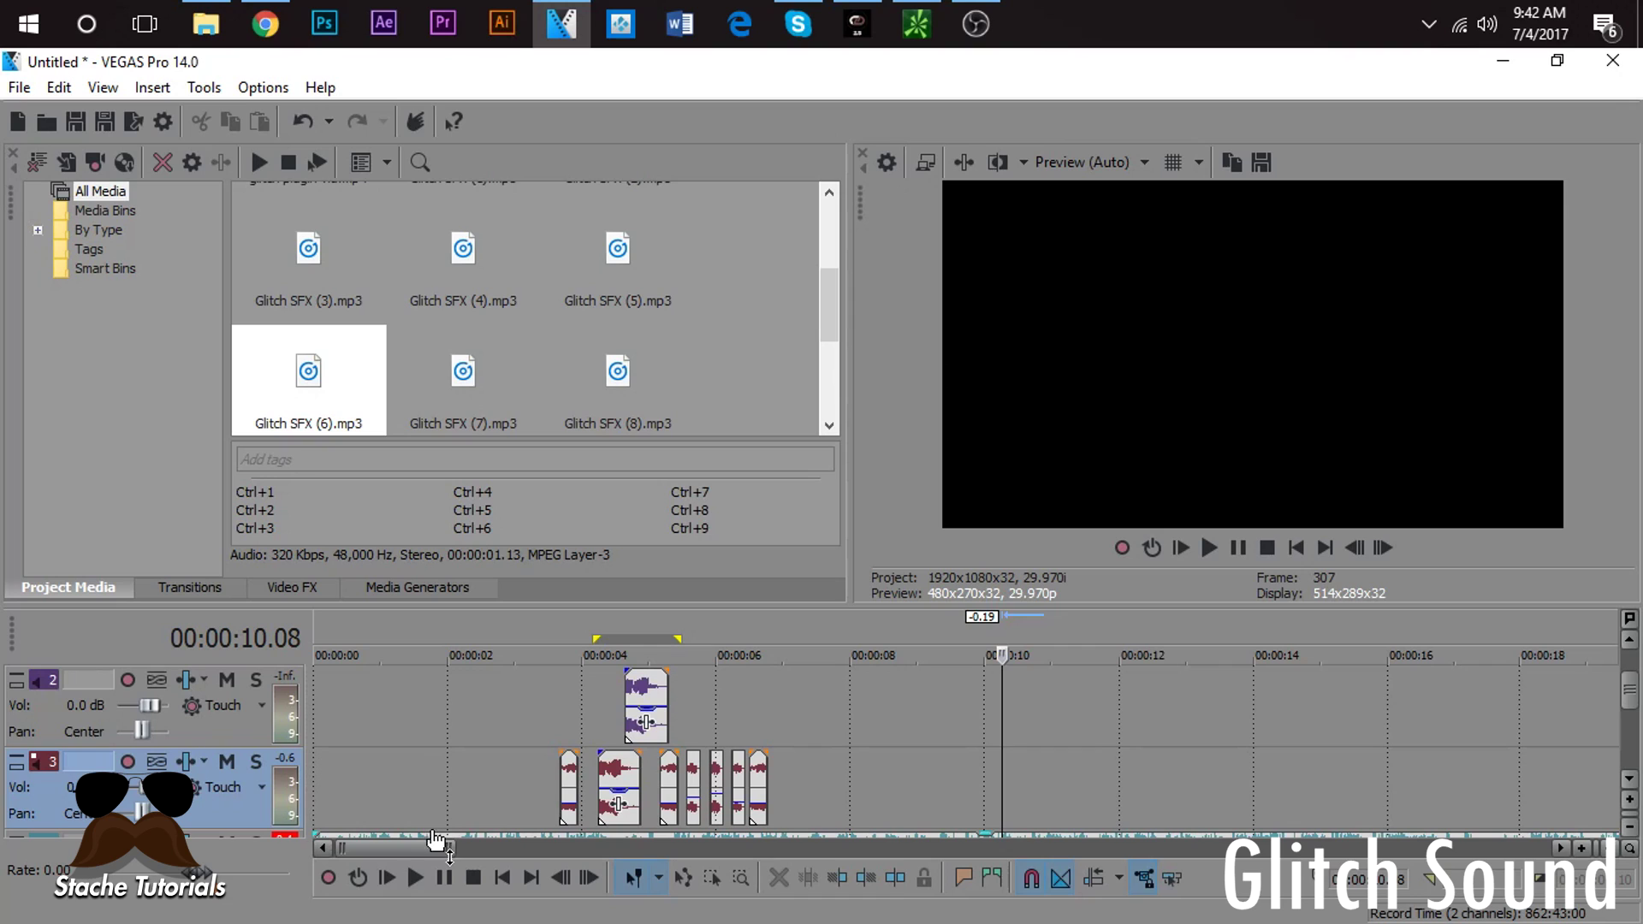
Step: Add Glitch SFX (9) to track 3 starting at about 00:00:10.01 and audition it
{"action": "scroll", "coordinate": [542, 361], "scroll_direction": "down", "scroll_amount": 2}
{"action": "left_click", "coordinate": [558, 343]}
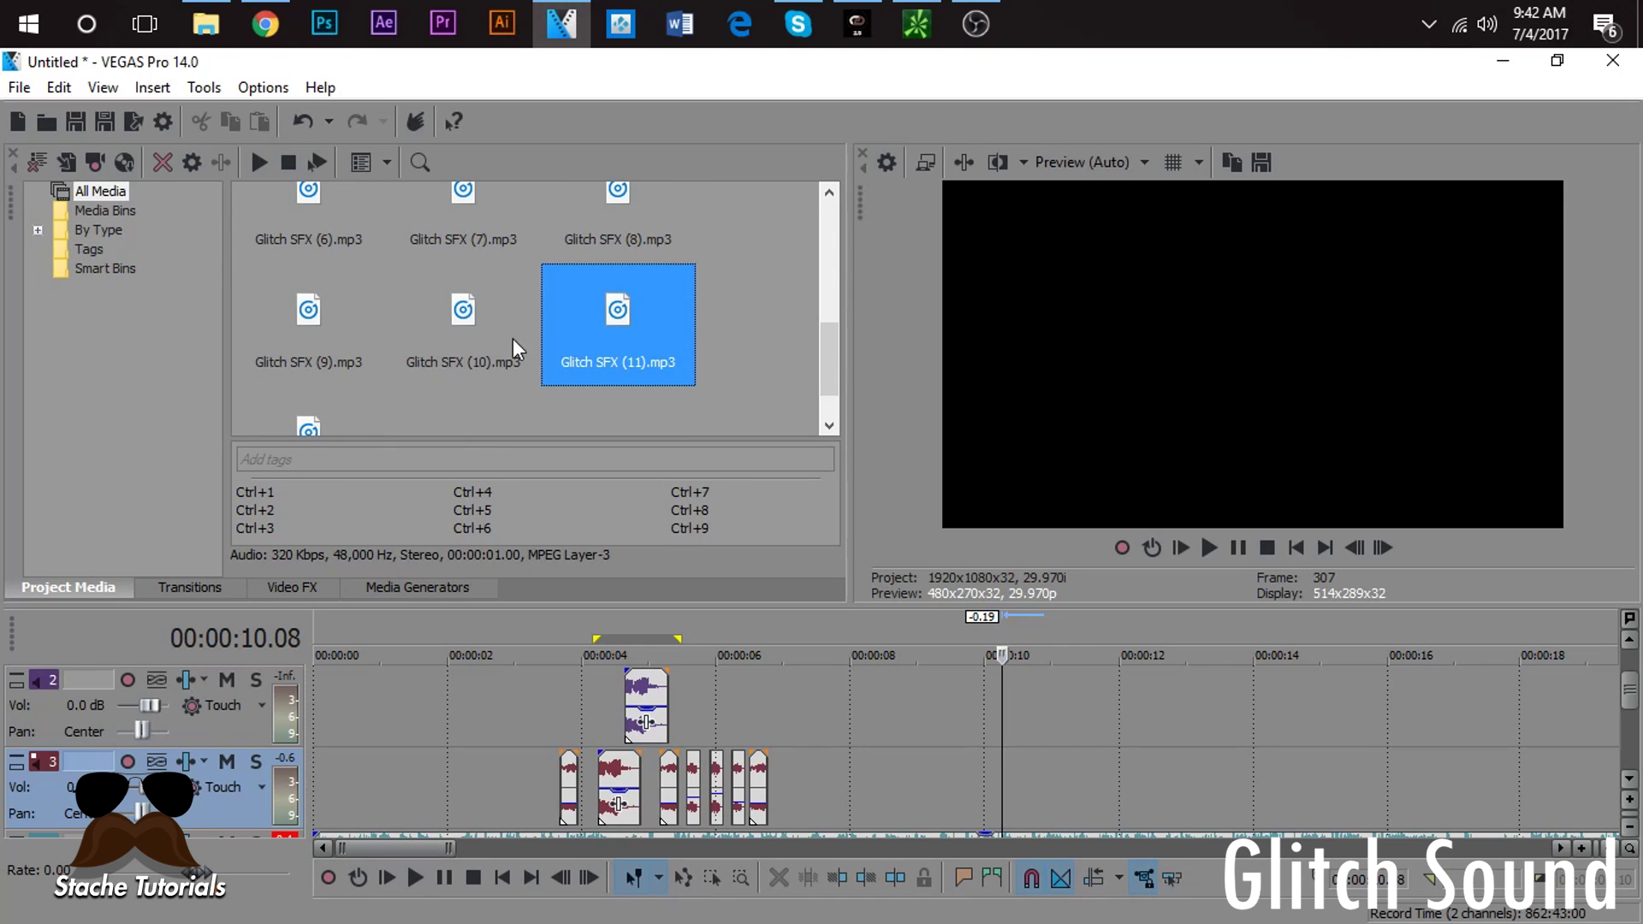
{"action": "left_click_drag", "start_coordinate": [359, 338], "coordinate": [1006, 788]}
{"action": "left_click", "coordinate": [989, 781]}
{"action": "scroll", "coordinate": [990, 780], "scroll_direction": "up", "scroll_amount": 3}
{"action": "key", "text": "space"}
{"action": "key", "text": "space"}
{"action": "key", "text": "space"}
{"action": "key", "text": "space"}
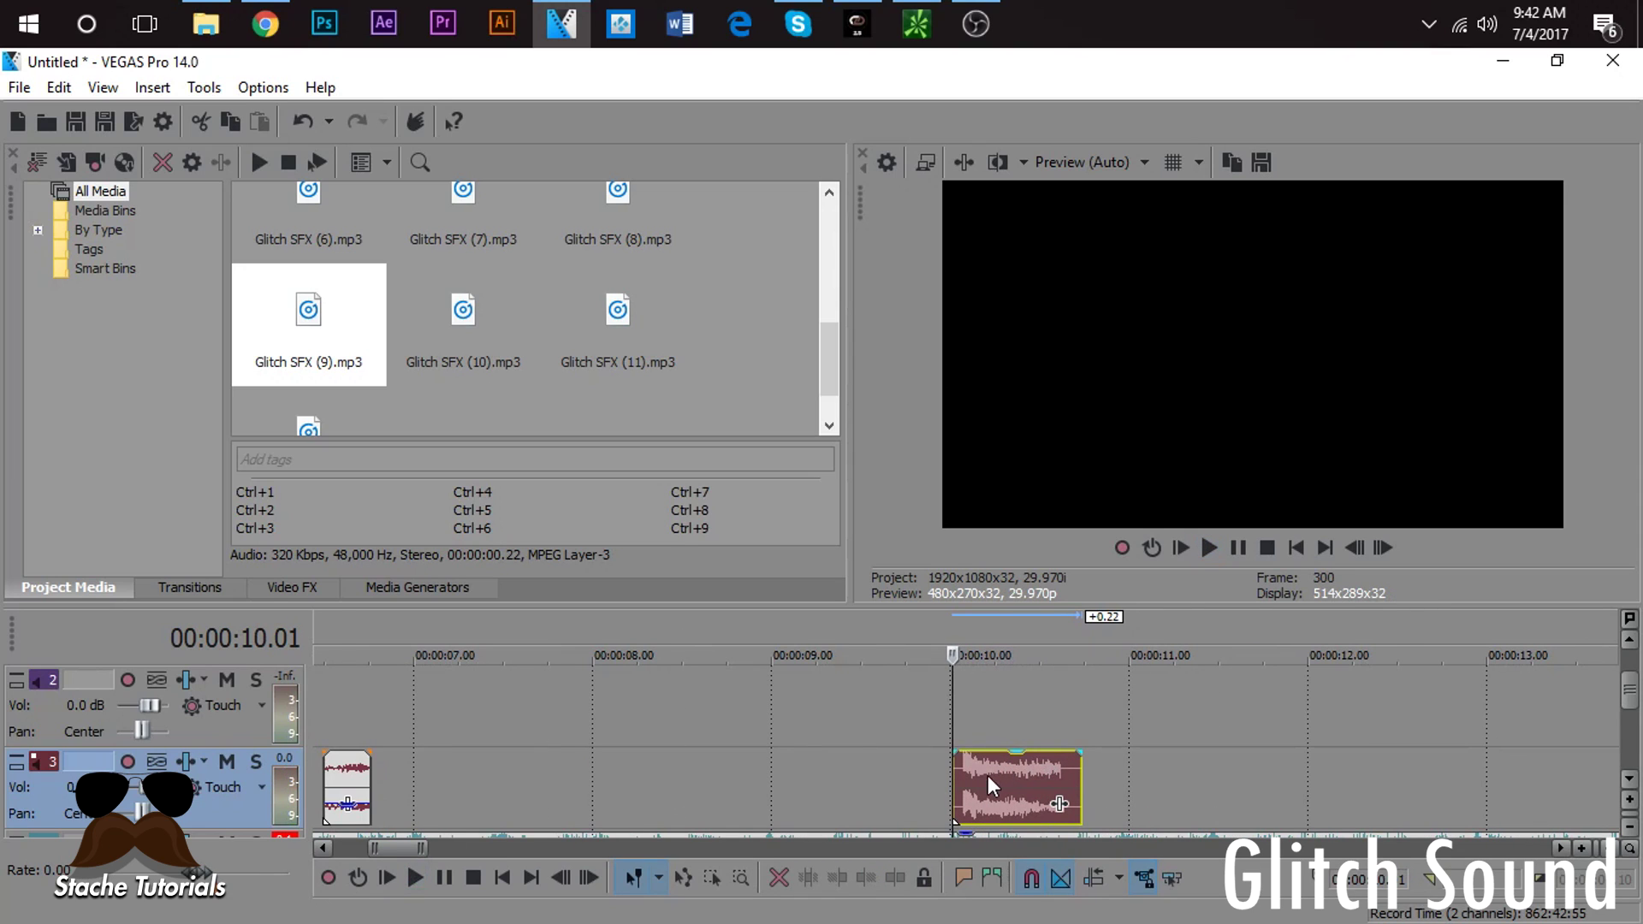
{"action": "scroll", "coordinate": [988, 776], "scroll_direction": "up", "scroll_amount": 4}
{"action": "scroll", "coordinate": [1016, 768], "scroll_direction": "down", "scroll_amount": 2}
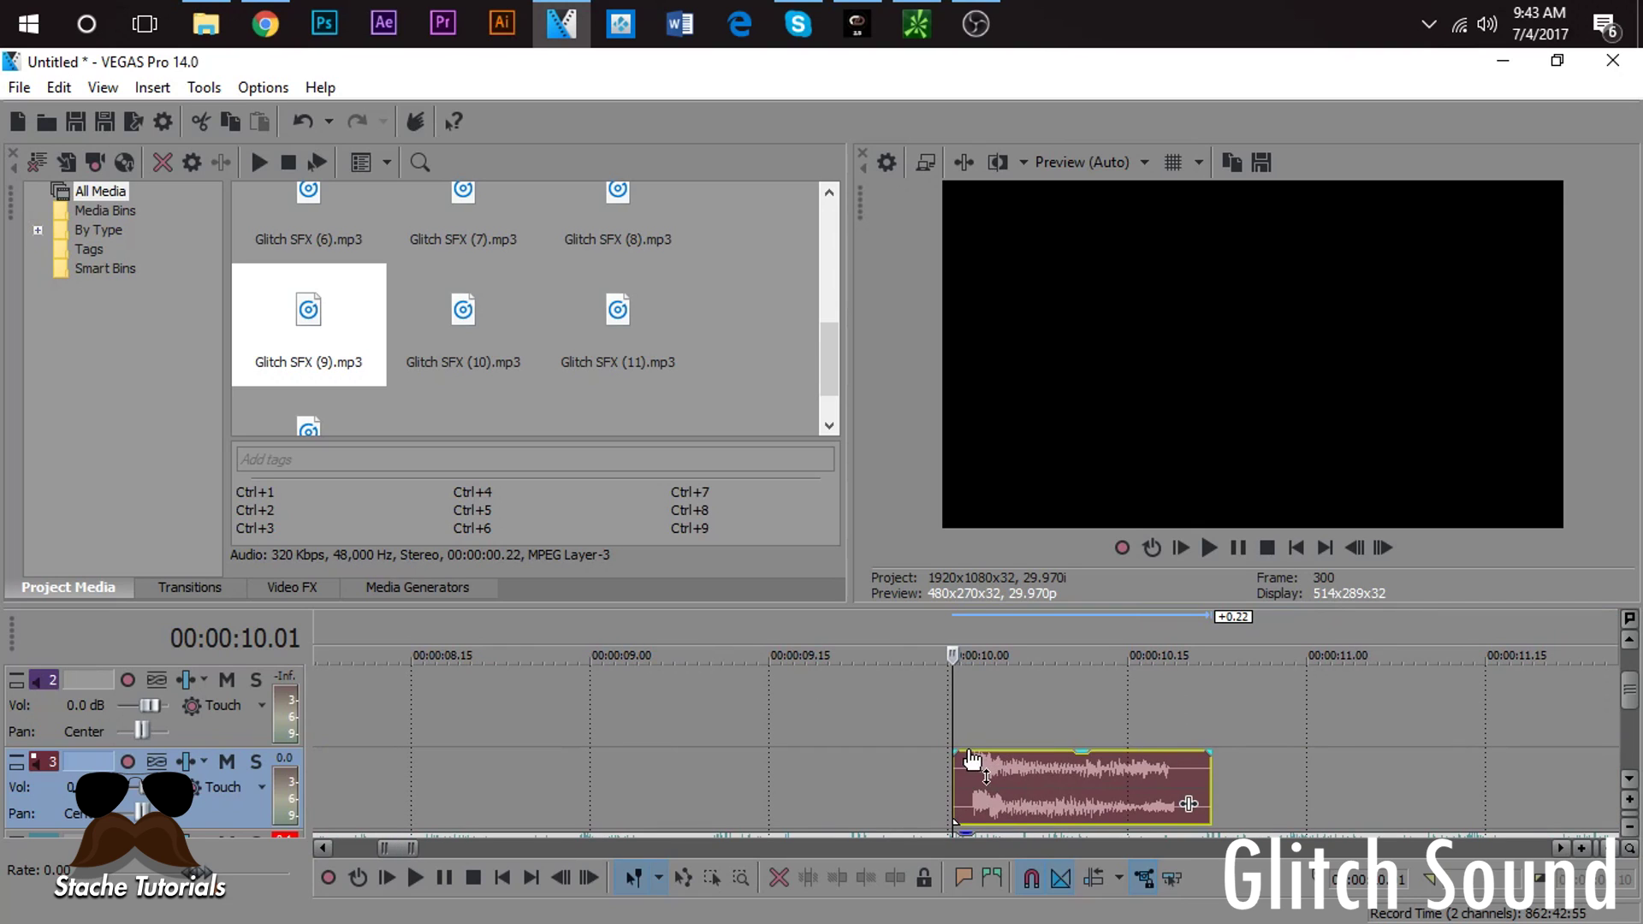
Step: Replay Glitch SFX (9) from 00:00:10.01 on track 3
{"action": "key", "text": "space"}
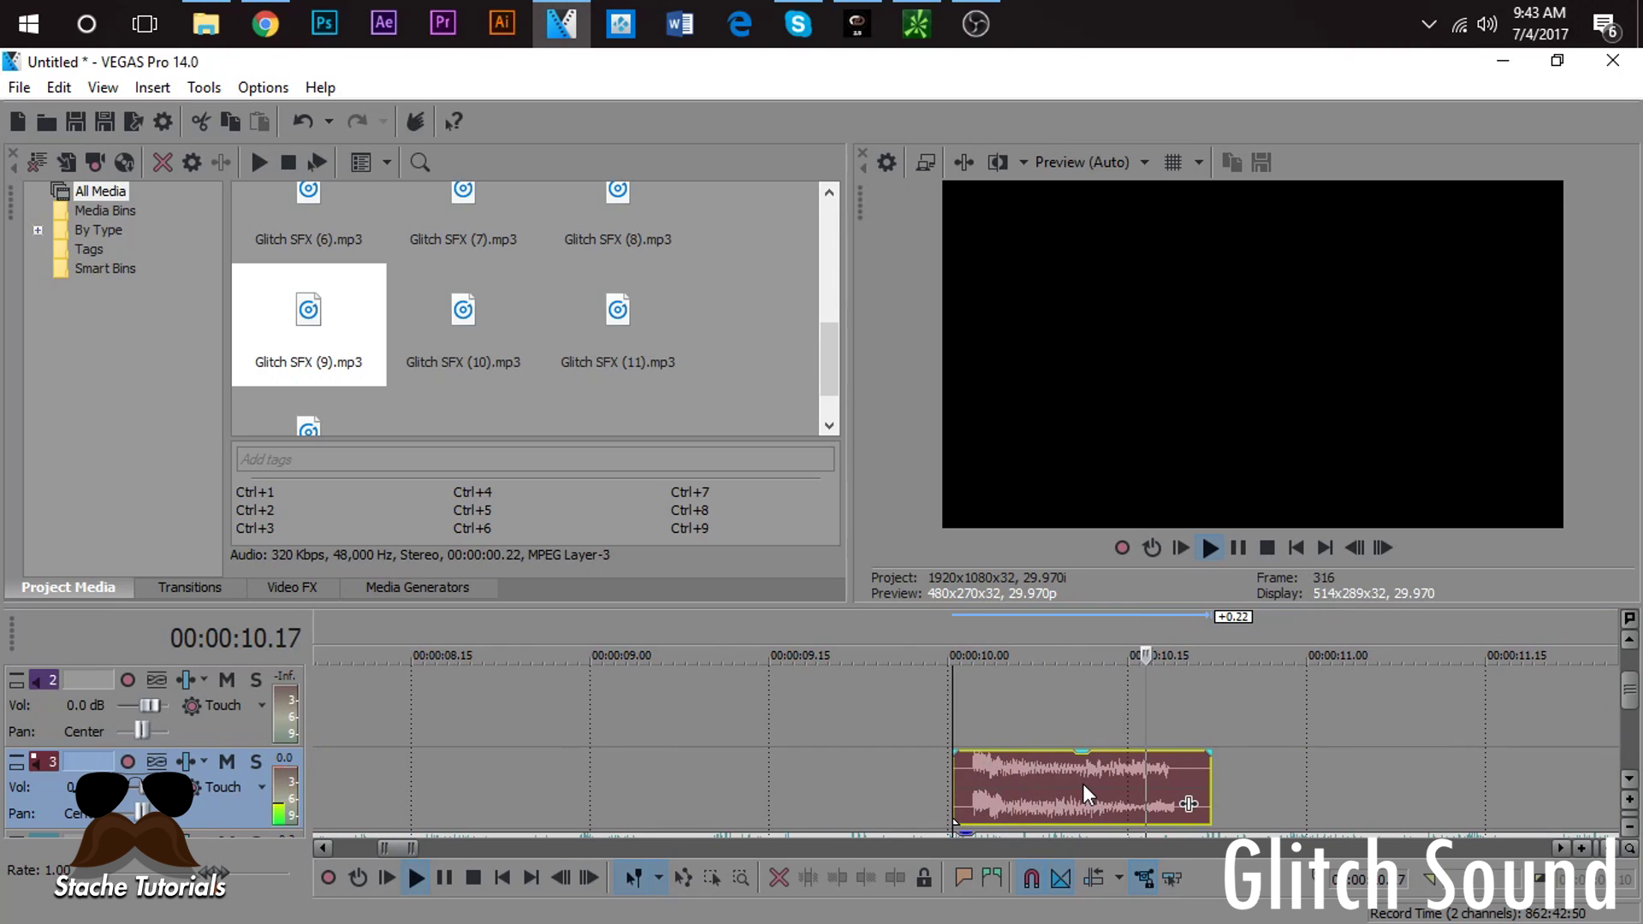
{"action": "key", "text": "space"}
{"action": "scroll", "coordinate": [1082, 783], "scroll_direction": "down", "scroll_amount": 3}
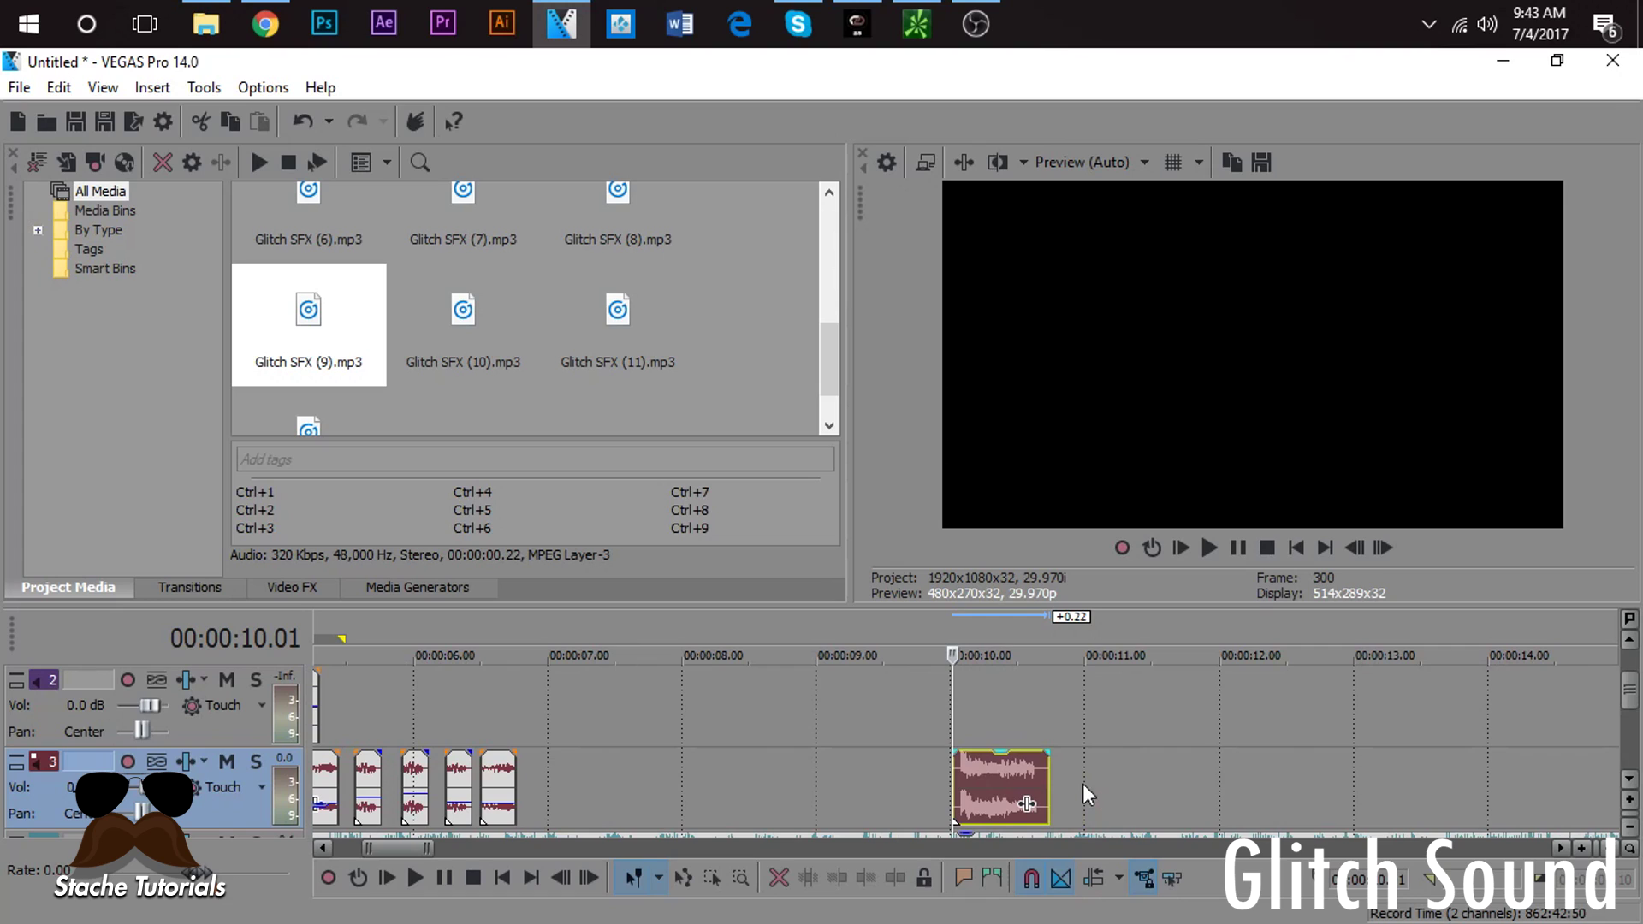
Step: Add Glitch SFX (10) to track 3 starting at 00:00:12.10 and audition it
{"action": "scroll", "coordinate": [371, 408], "scroll_direction": "down", "scroll_amount": 1}
{"action": "left_click", "coordinate": [376, 416]}
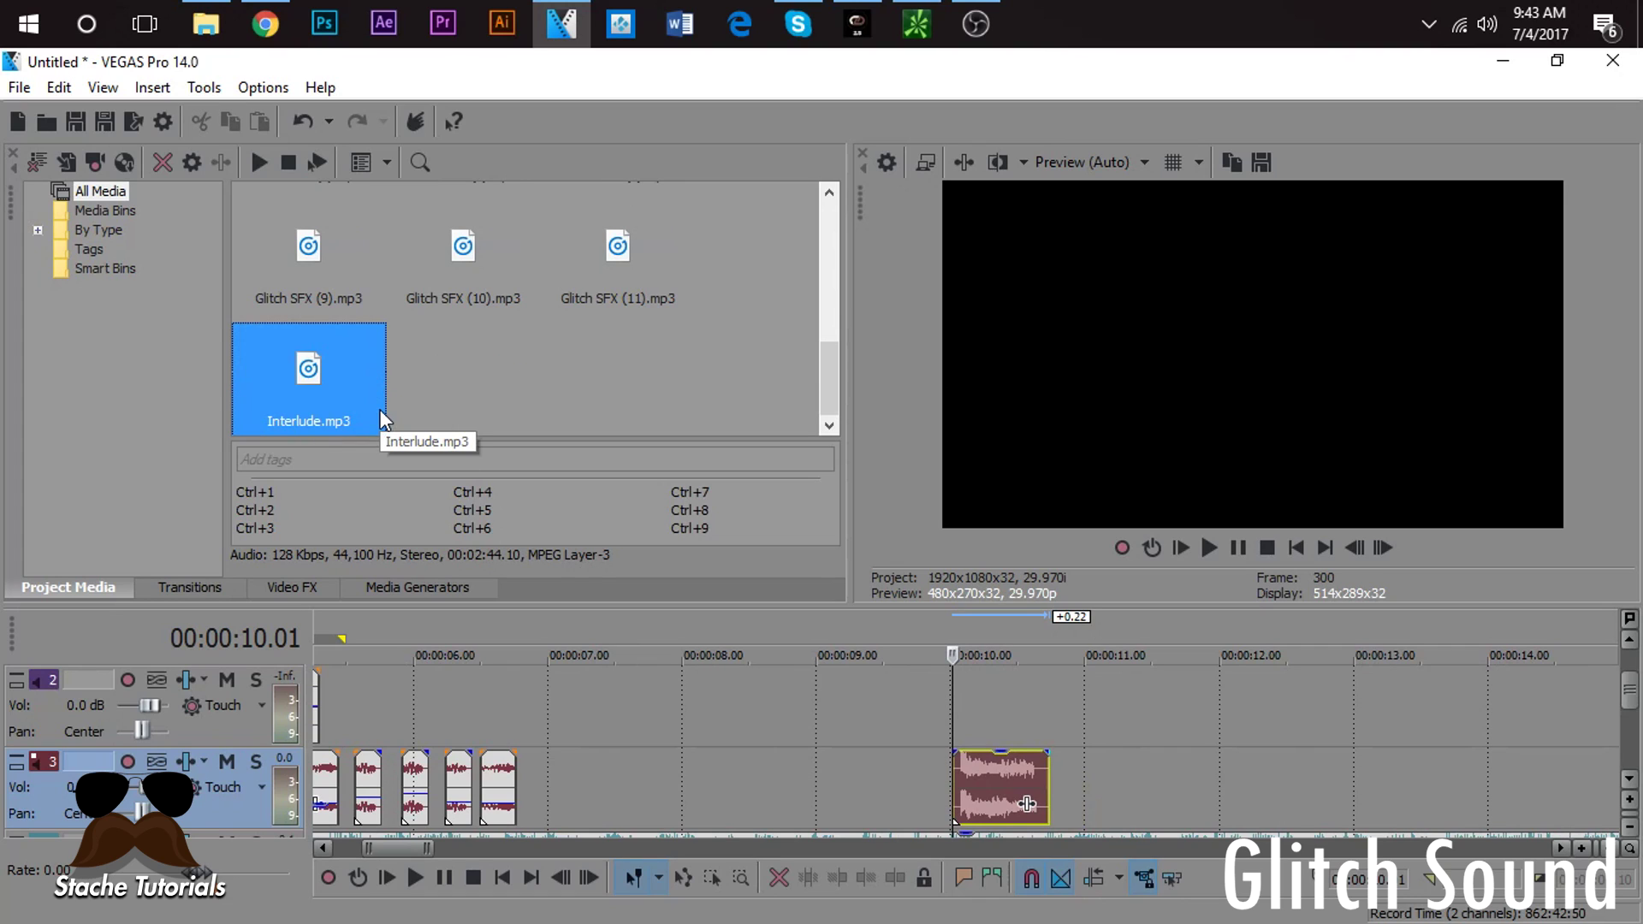
{"action": "left_click", "coordinate": [518, 287]}
{"action": "left_click", "coordinate": [604, 296]}
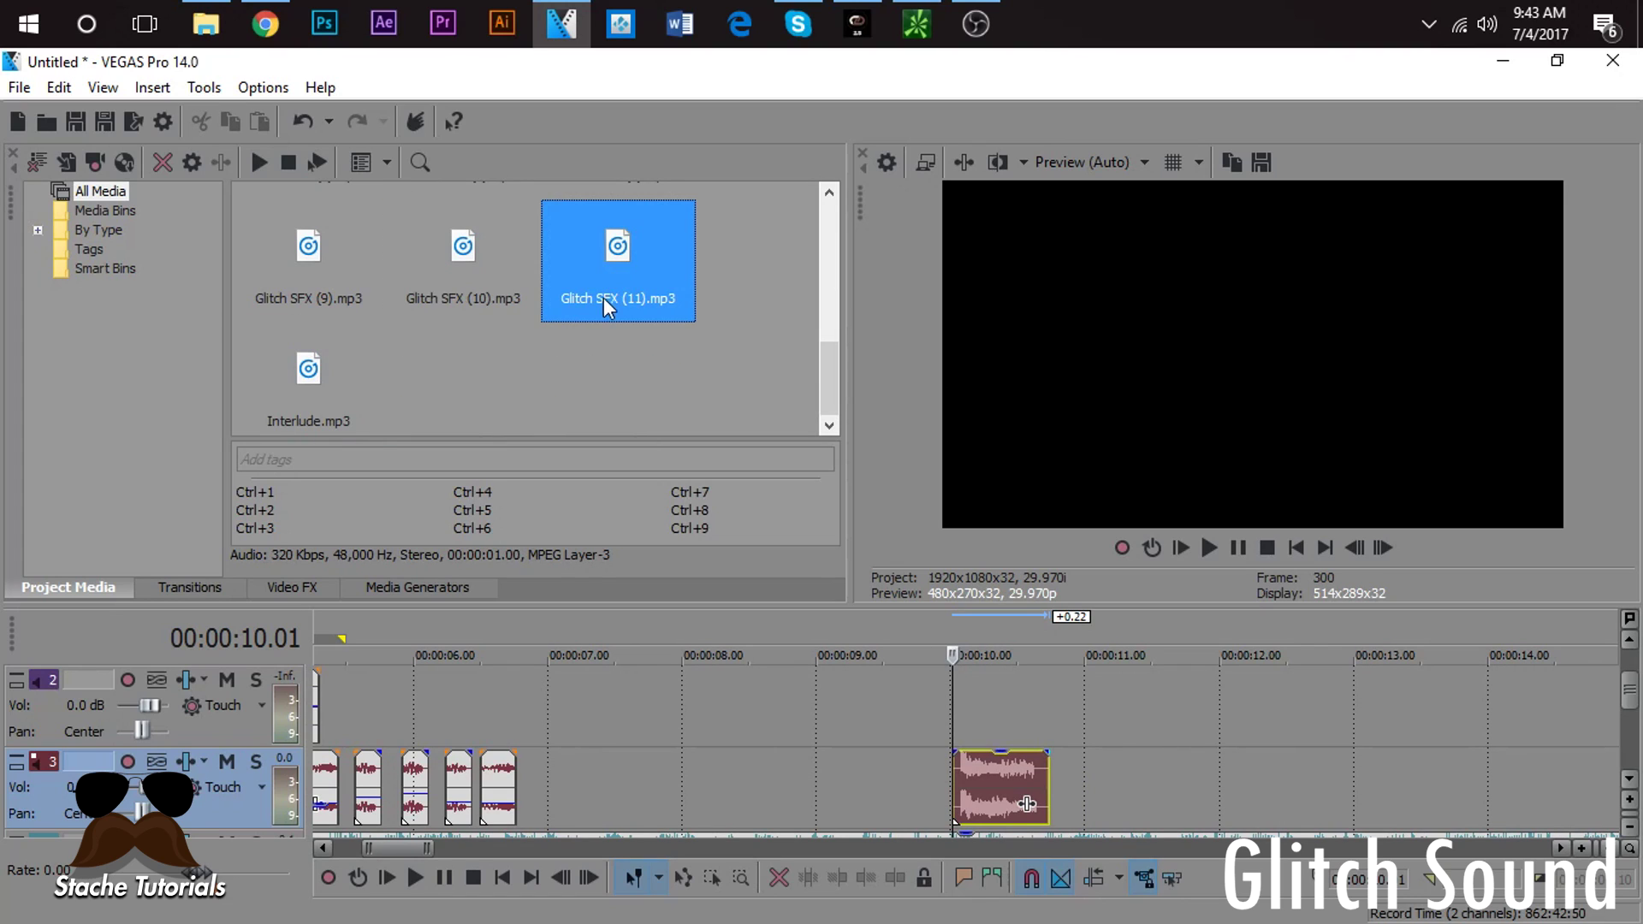
{"action": "left_click", "coordinate": [500, 269]}
{"action": "left_click_drag", "start_coordinate": [1027, 804], "coordinate": [1438, 805]}
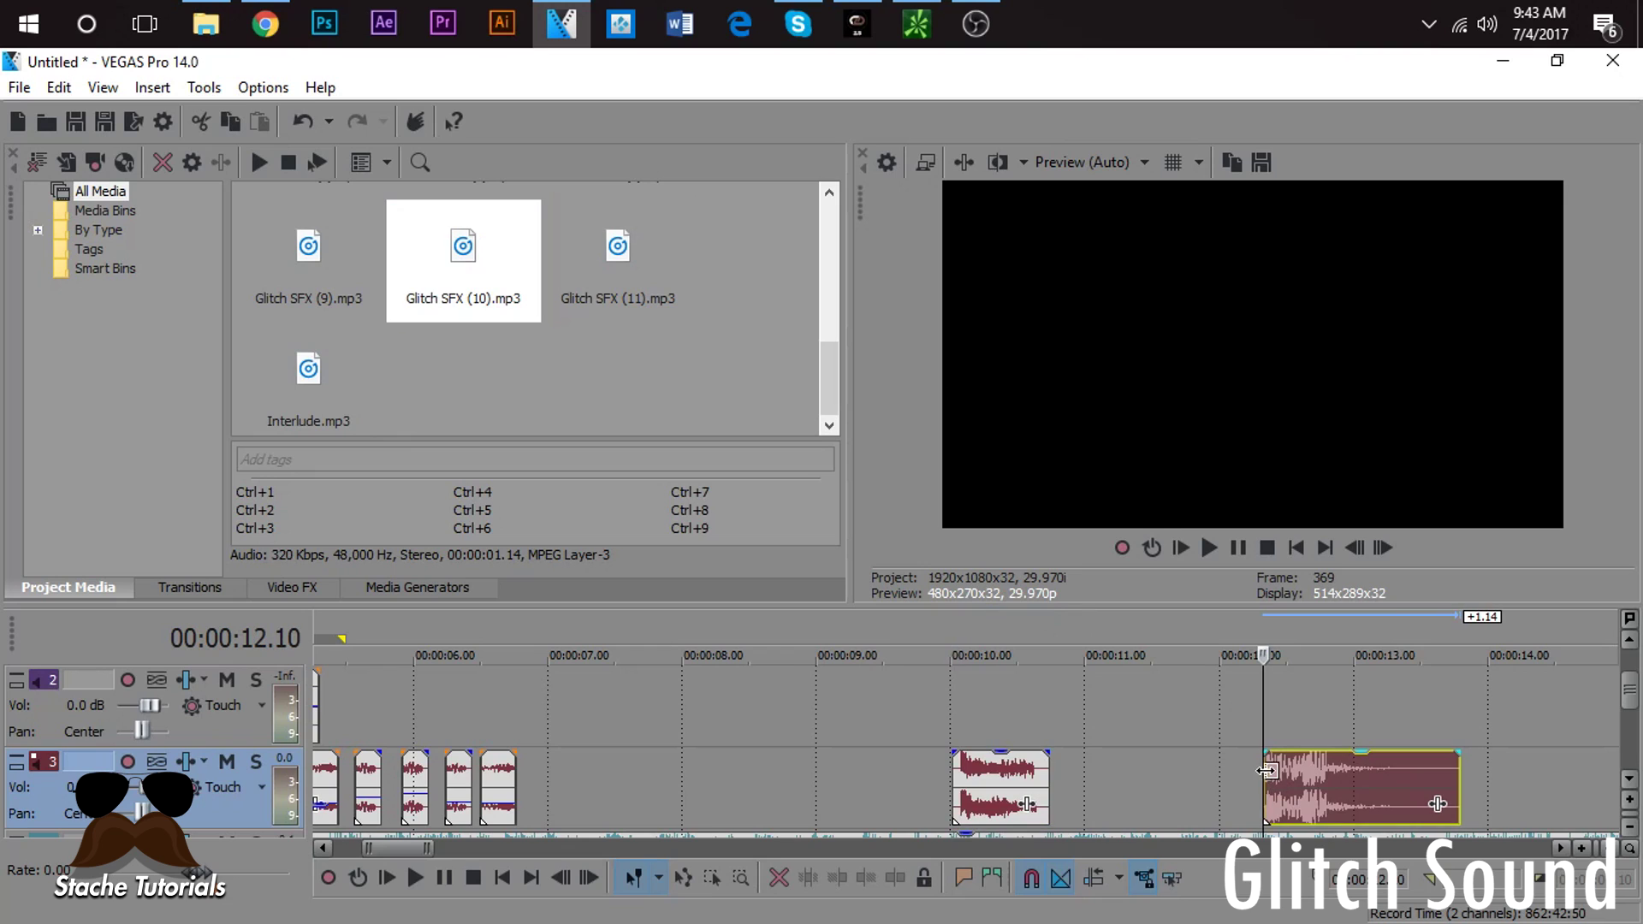
{"action": "key", "text": "space"}
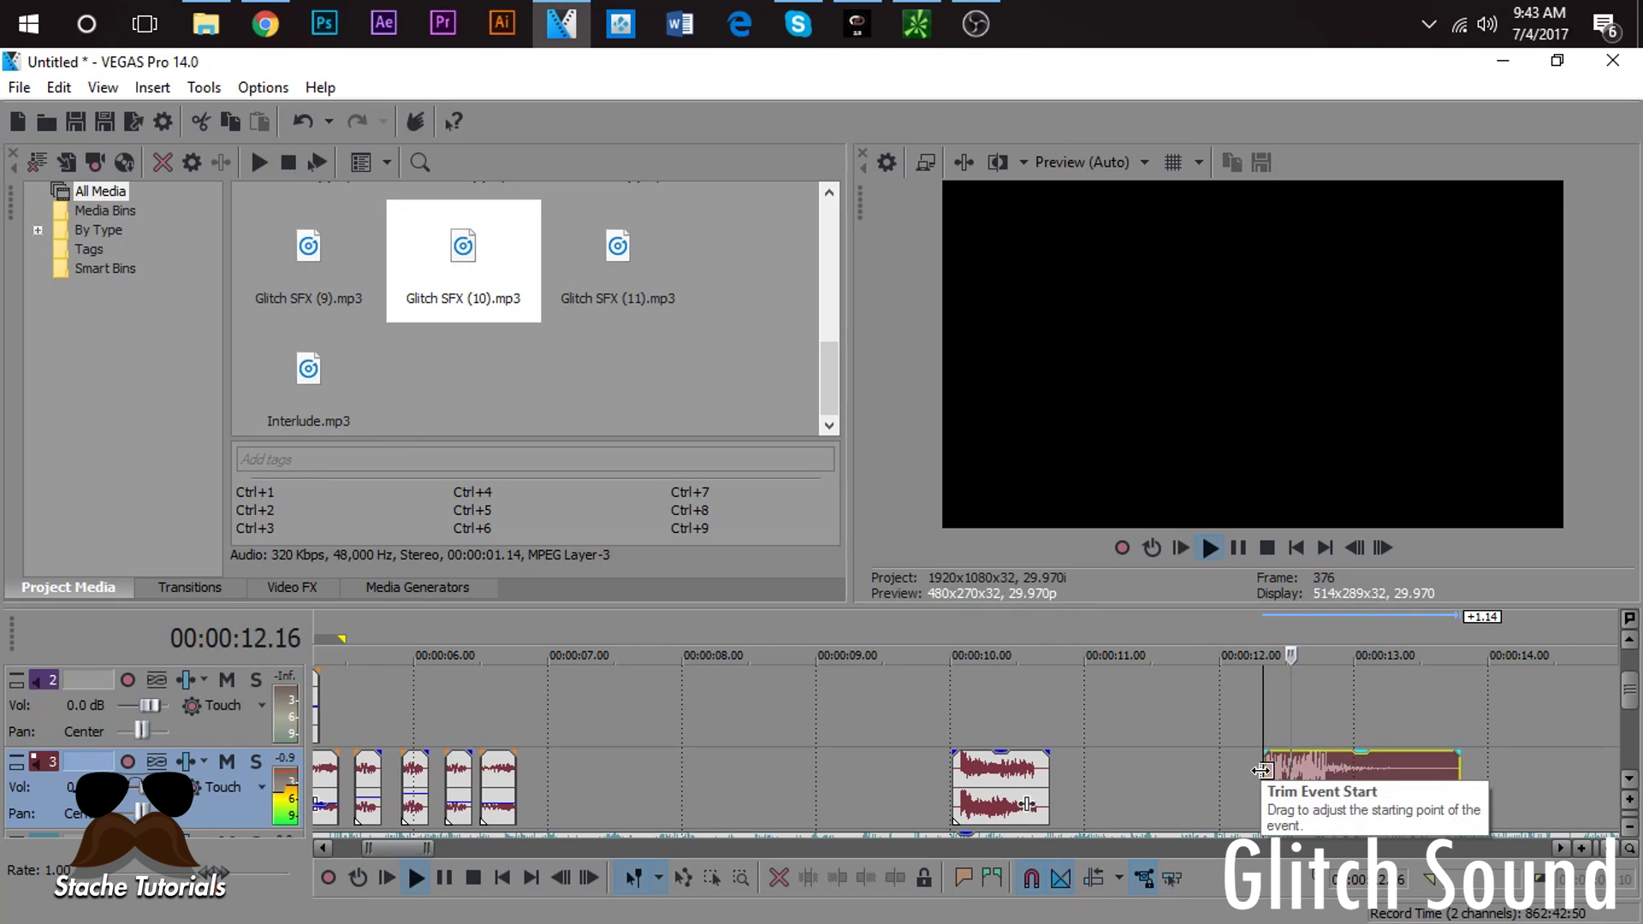
{"action": "key", "text": "space"}
Step: Find the glitch overlay clip's start in playback, then move Glitch SFX (9) to 00:00:07.00 on track 3 and lower its volume
{"action": "scroll", "coordinate": [1262, 771], "scroll_direction": "down", "scroll_amount": 3}
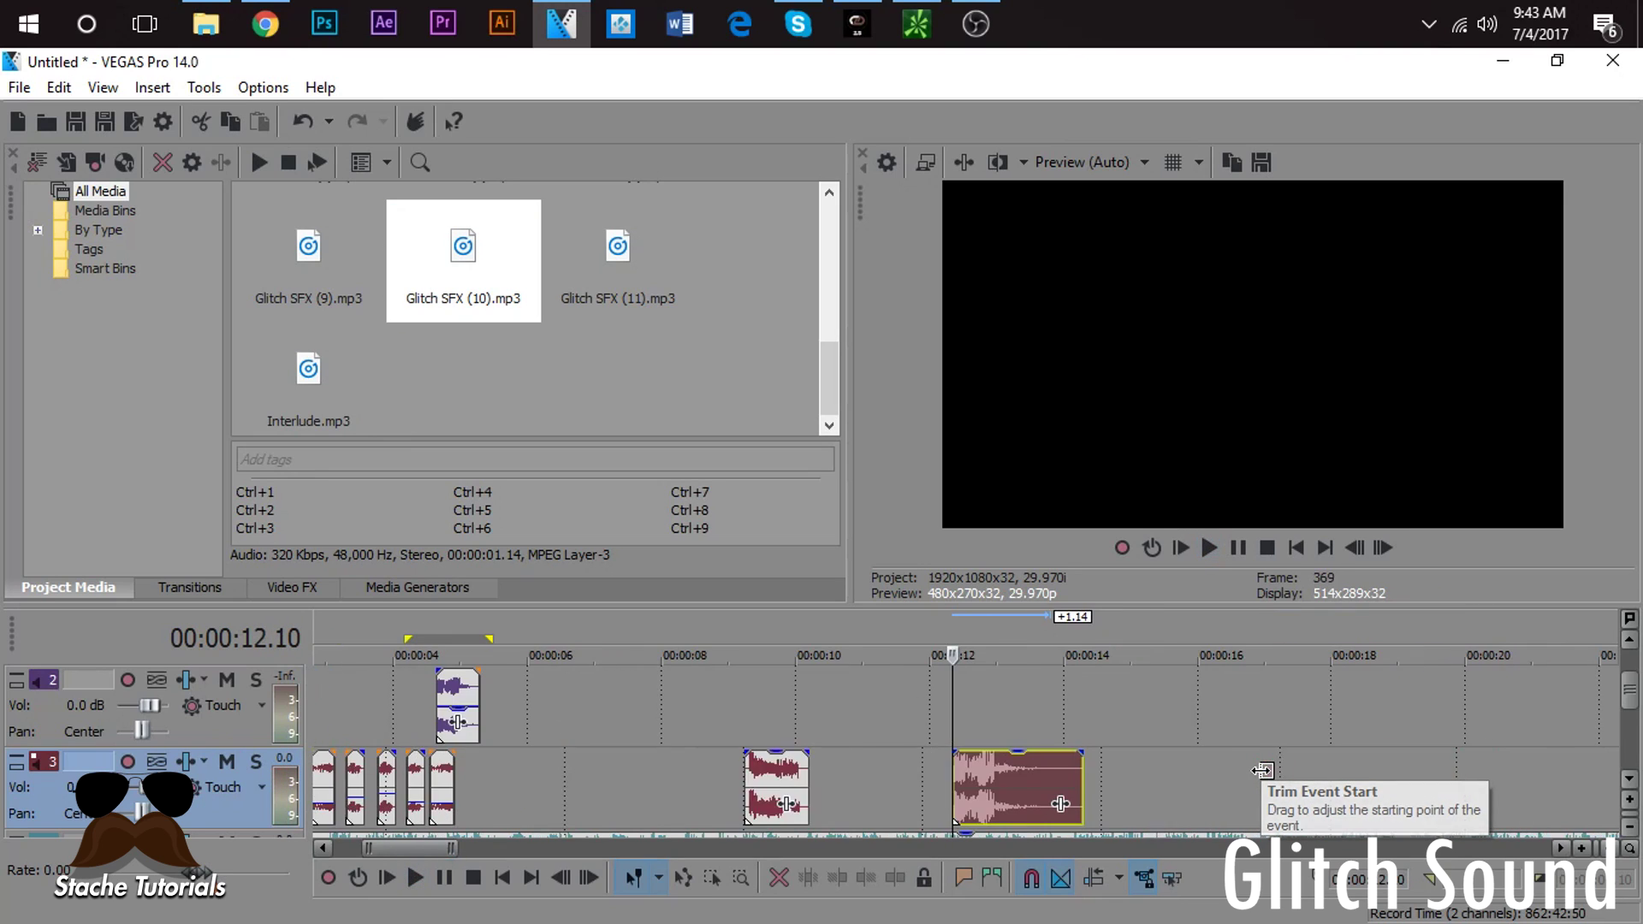
{"action": "left_click", "coordinate": [594, 782]}
{"action": "scroll", "coordinate": [594, 782], "scroll_direction": "down", "scroll_amount": 6}
{"action": "key", "text": "space"}
{"action": "key", "text": "space"}
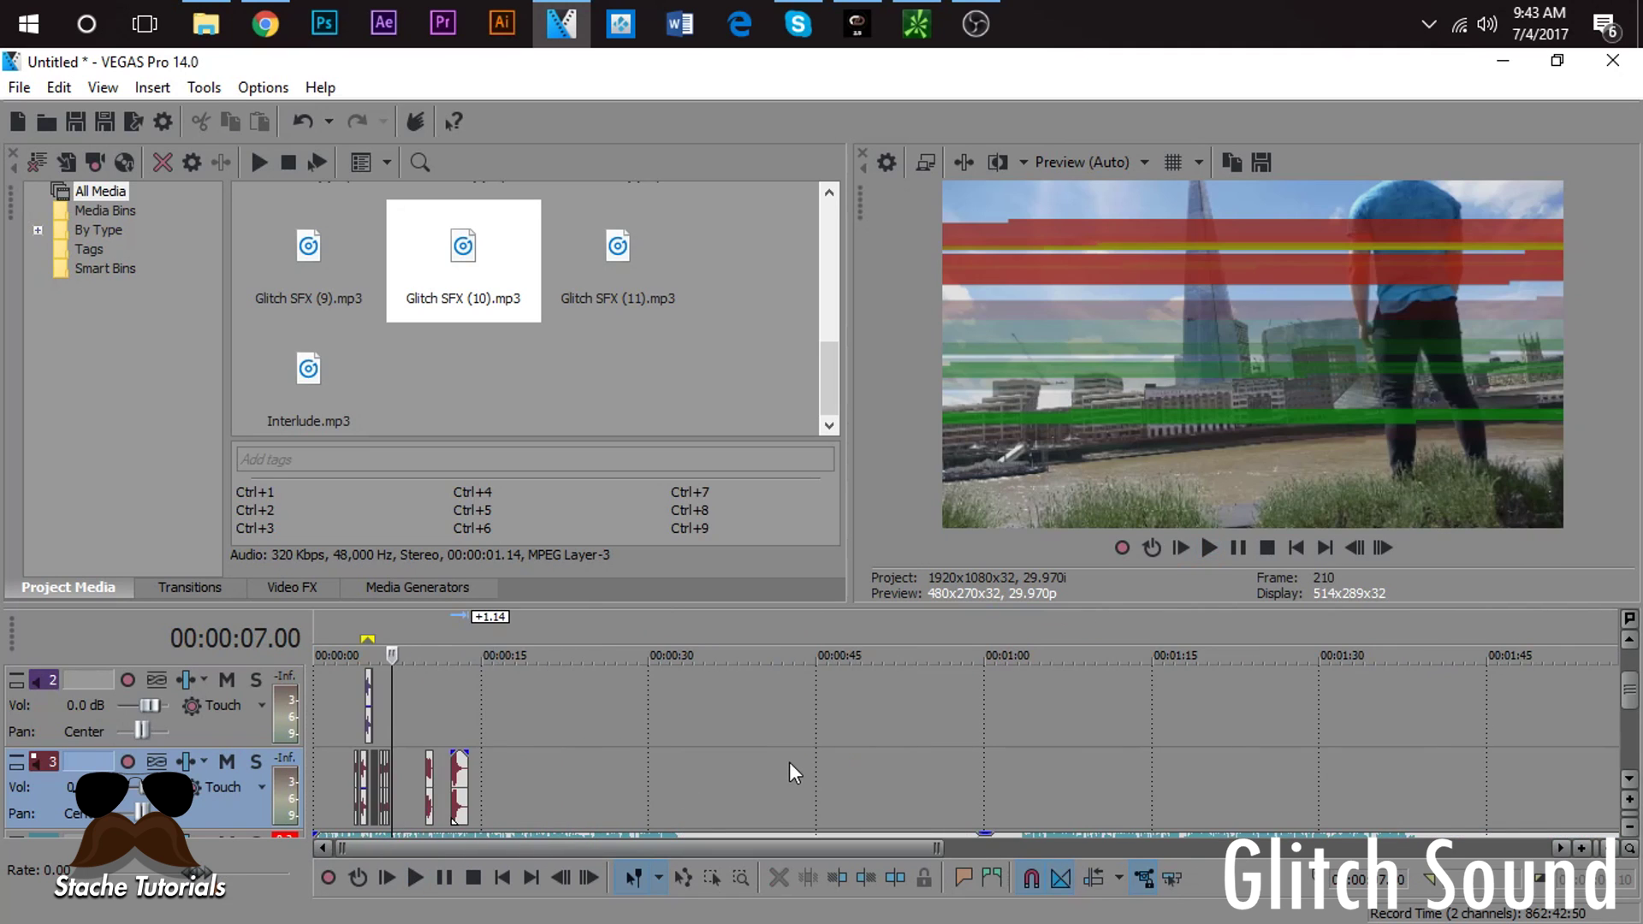
{"action": "scroll", "coordinate": [789, 762], "scroll_direction": "up", "scroll_amount": 6}
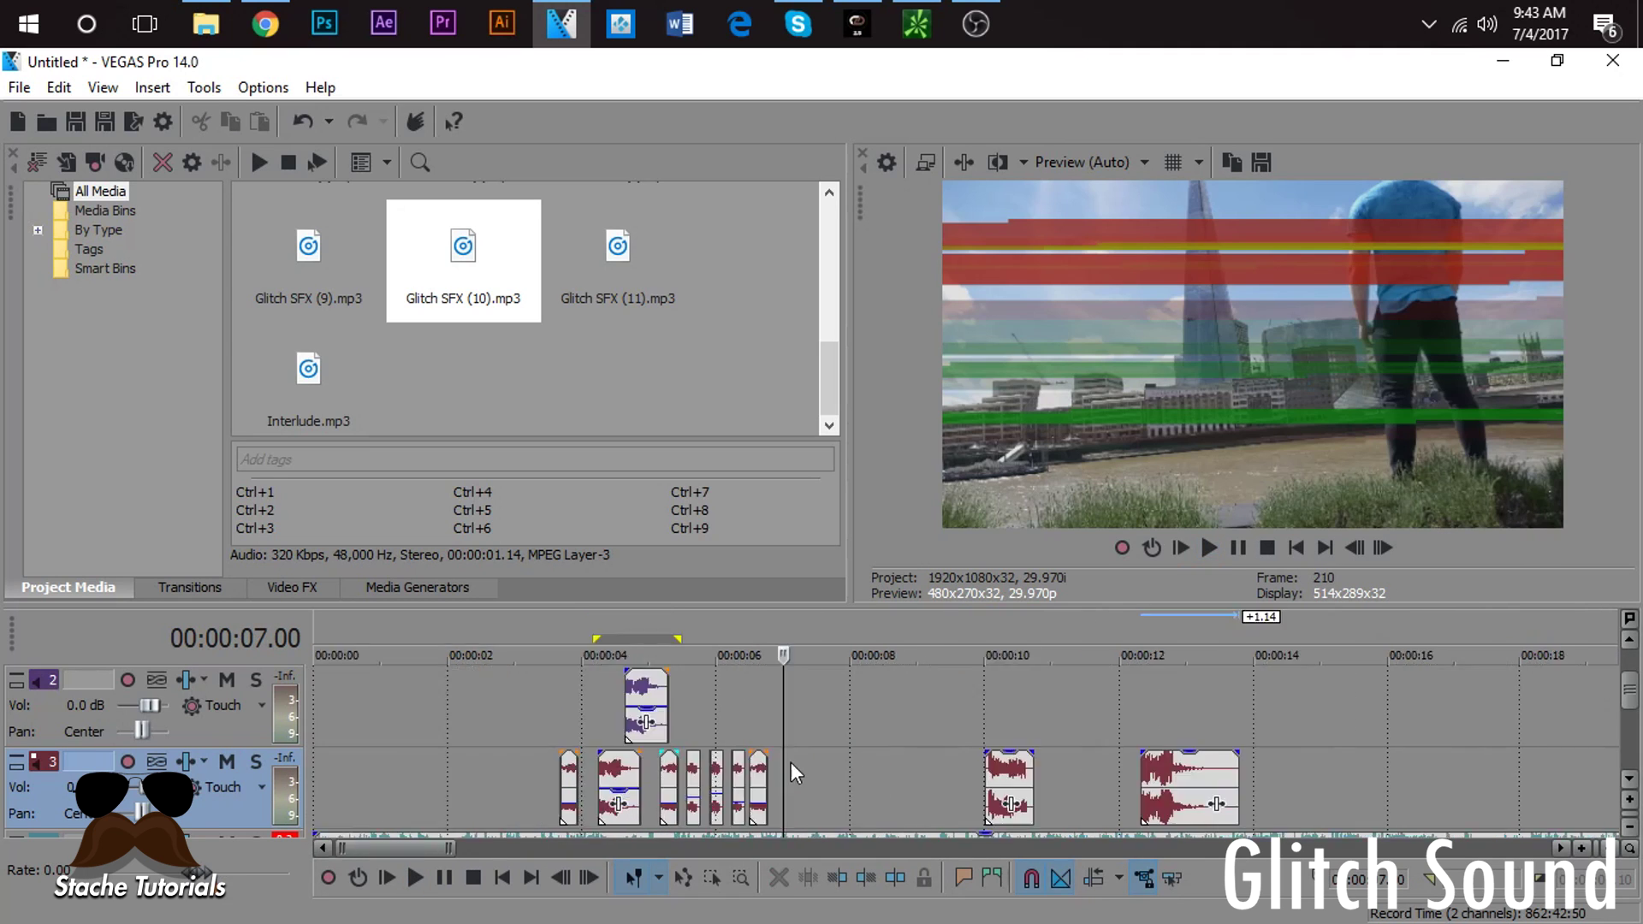
{"action": "left_click_drag", "start_coordinate": [1012, 760], "coordinate": [794, 761]}
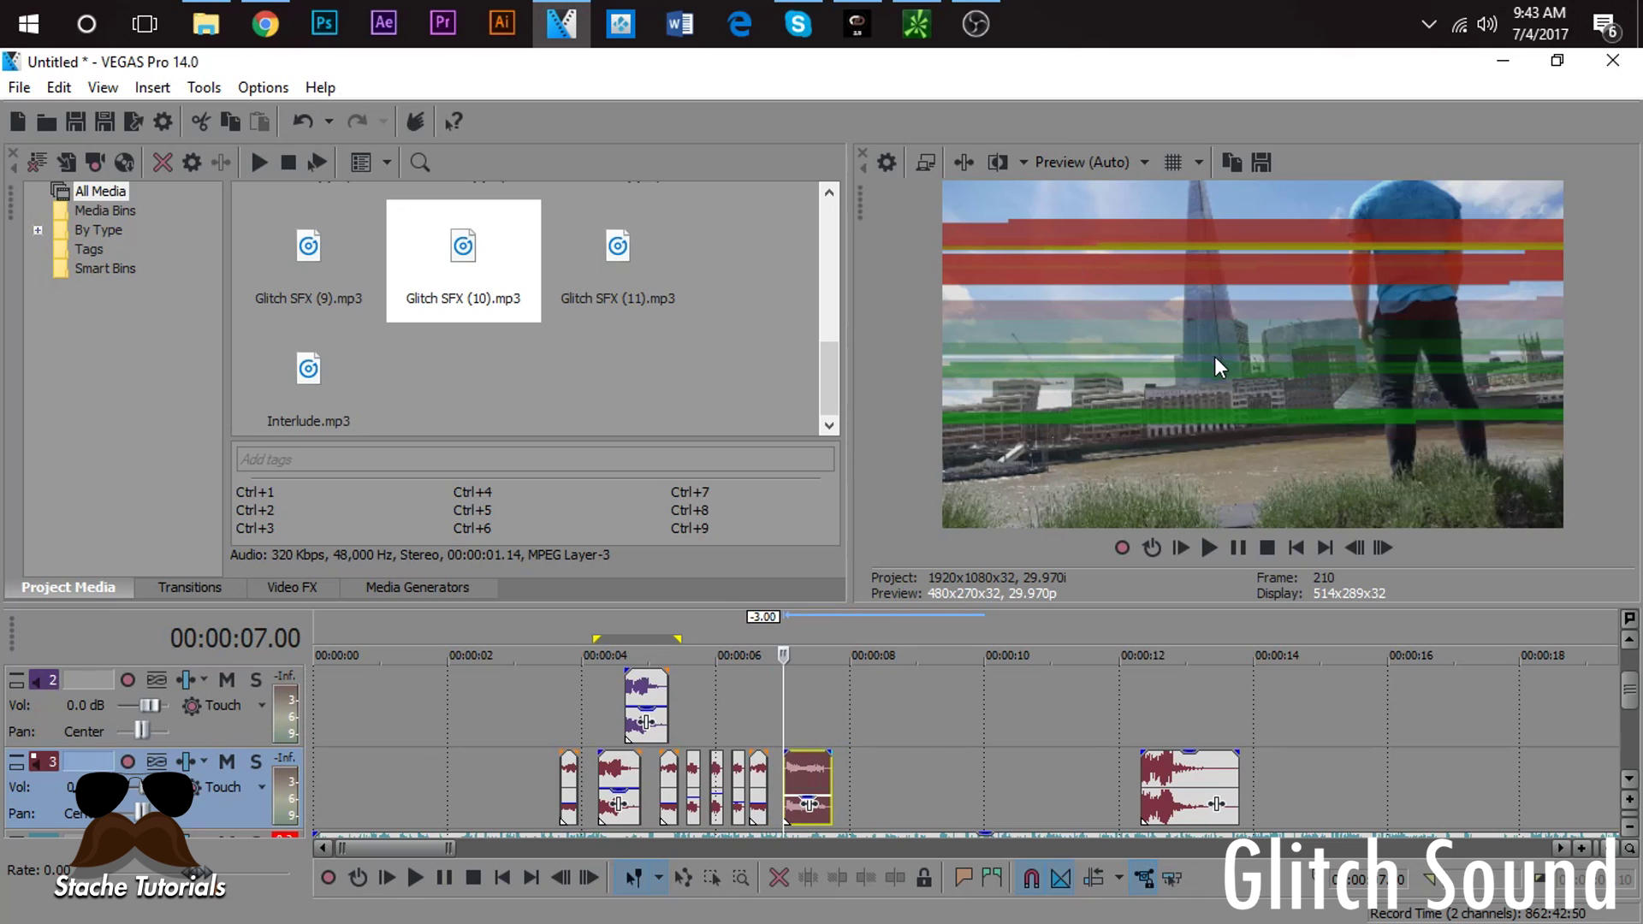
Step: Audition Glitch SFX (9) with the video from 00:00:07.00 and set it aside at about 00:00:10.25 on track 3
{"action": "scroll", "coordinate": [674, 794], "scroll_direction": "down", "scroll_amount": 3}
{"action": "scroll", "coordinate": [762, 711], "scroll_direction": "up", "scroll_amount": 6}
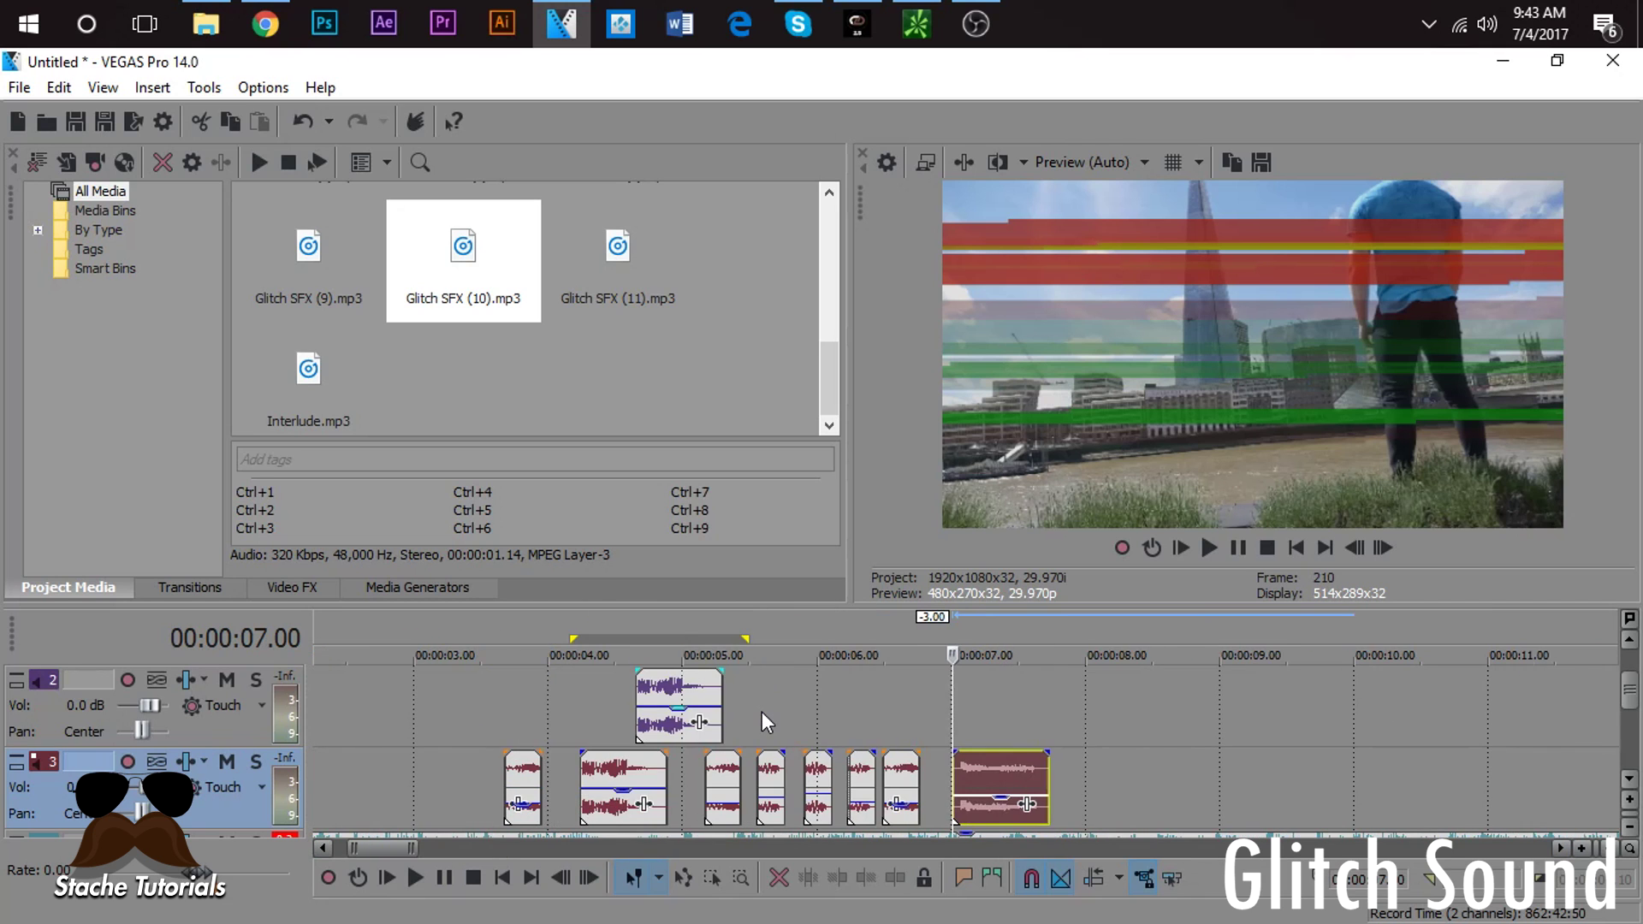
{"action": "key", "text": "space"}
{"action": "key", "text": "space"}
{"action": "scroll", "coordinate": [1066, 784], "scroll_direction": "down", "scroll_amount": 4}
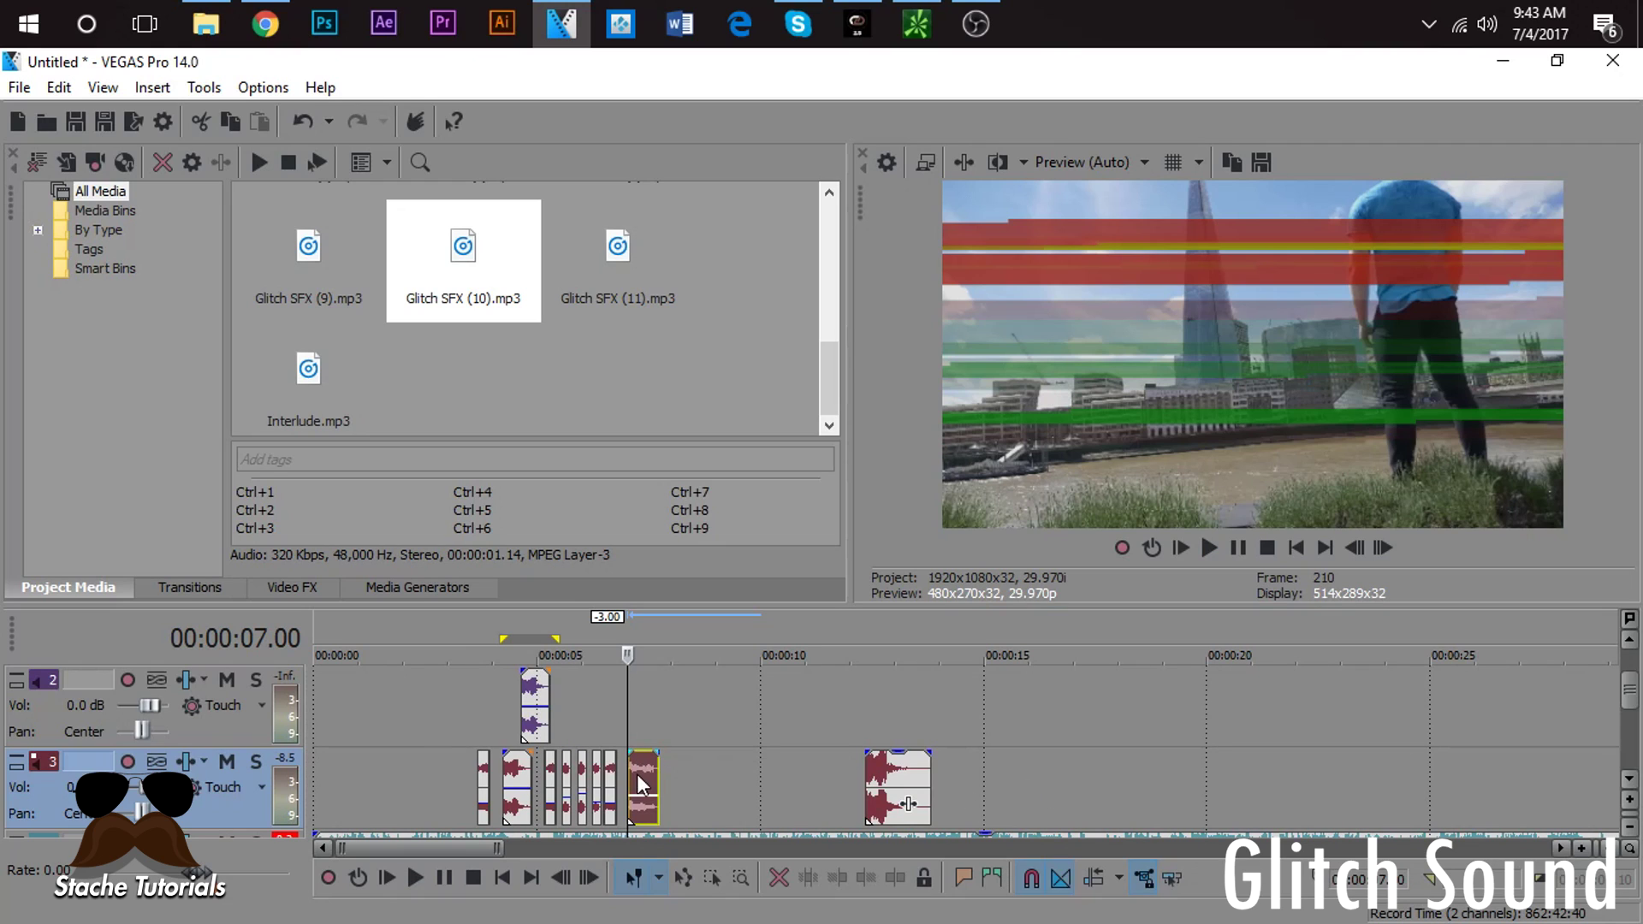
Step: Add Glitch SFX (3) to track 3 at about 00:00:07.13 and audition it
{"action": "scroll", "coordinate": [613, 320], "scroll_direction": "up", "scroll_amount": 5}
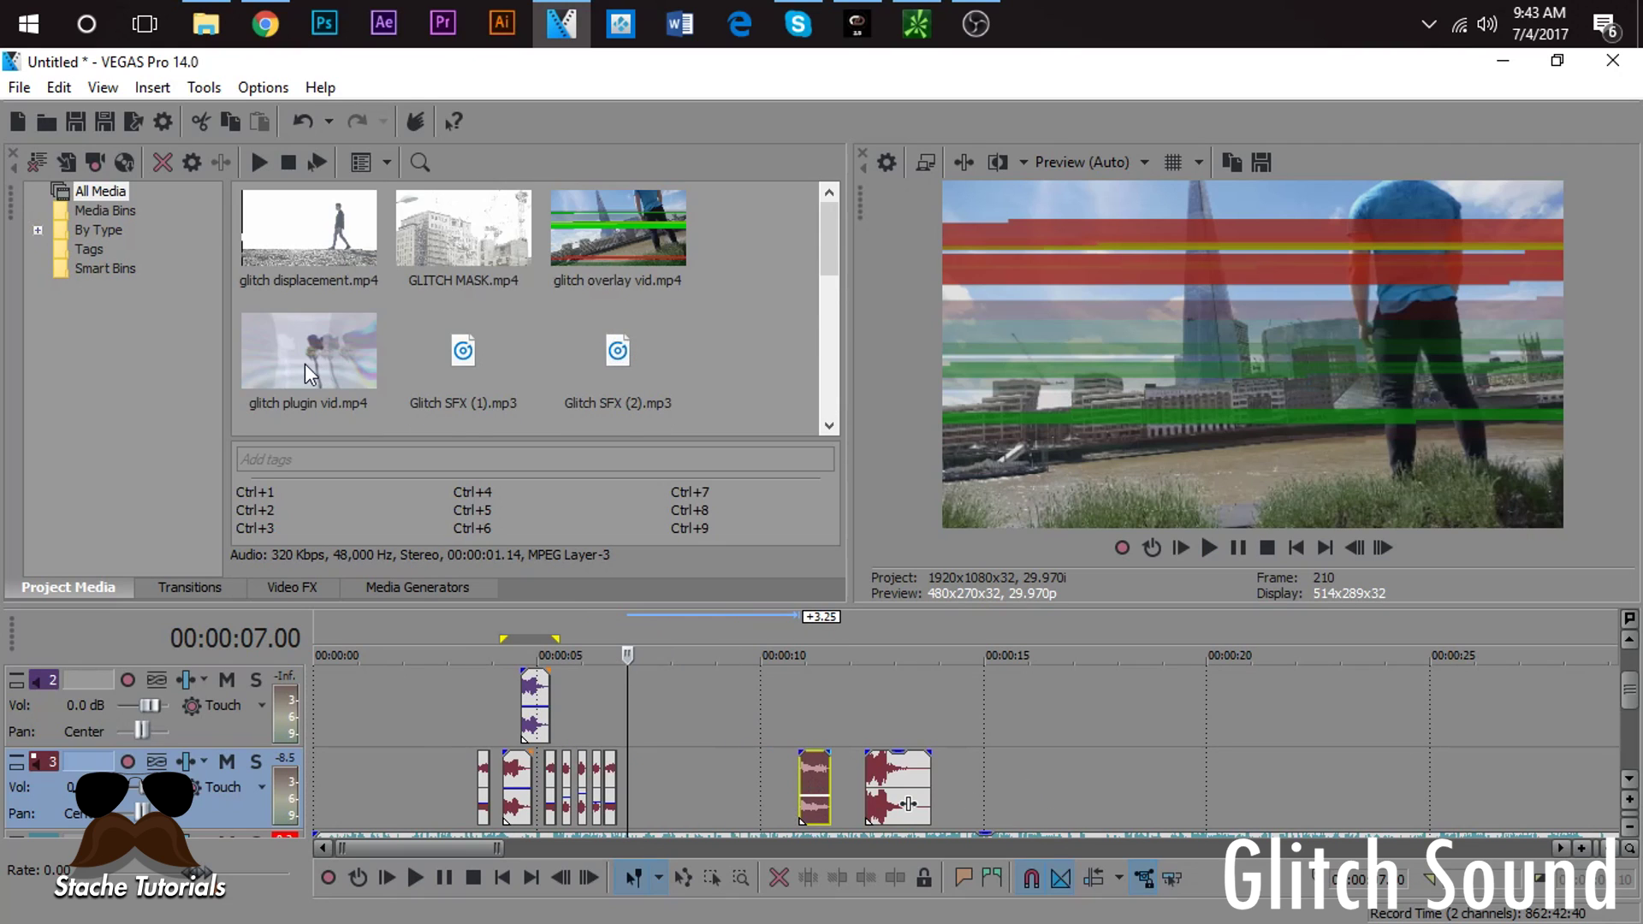
{"action": "scroll", "coordinate": [301, 364], "scroll_direction": "down", "scroll_amount": 2}
{"action": "left_click_drag", "start_coordinate": [301, 359], "coordinate": [650, 781]}
{"action": "key", "text": "space"}
{"action": "key", "text": "space"}
Step: Move Glitch SFX (3) to track 2 so it starts at about 00:00:06.20
{"action": "left_click", "coordinate": [646, 711]}
{"action": "scroll", "coordinate": [647, 711], "scroll_direction": "up", "scroll_amount": 4}
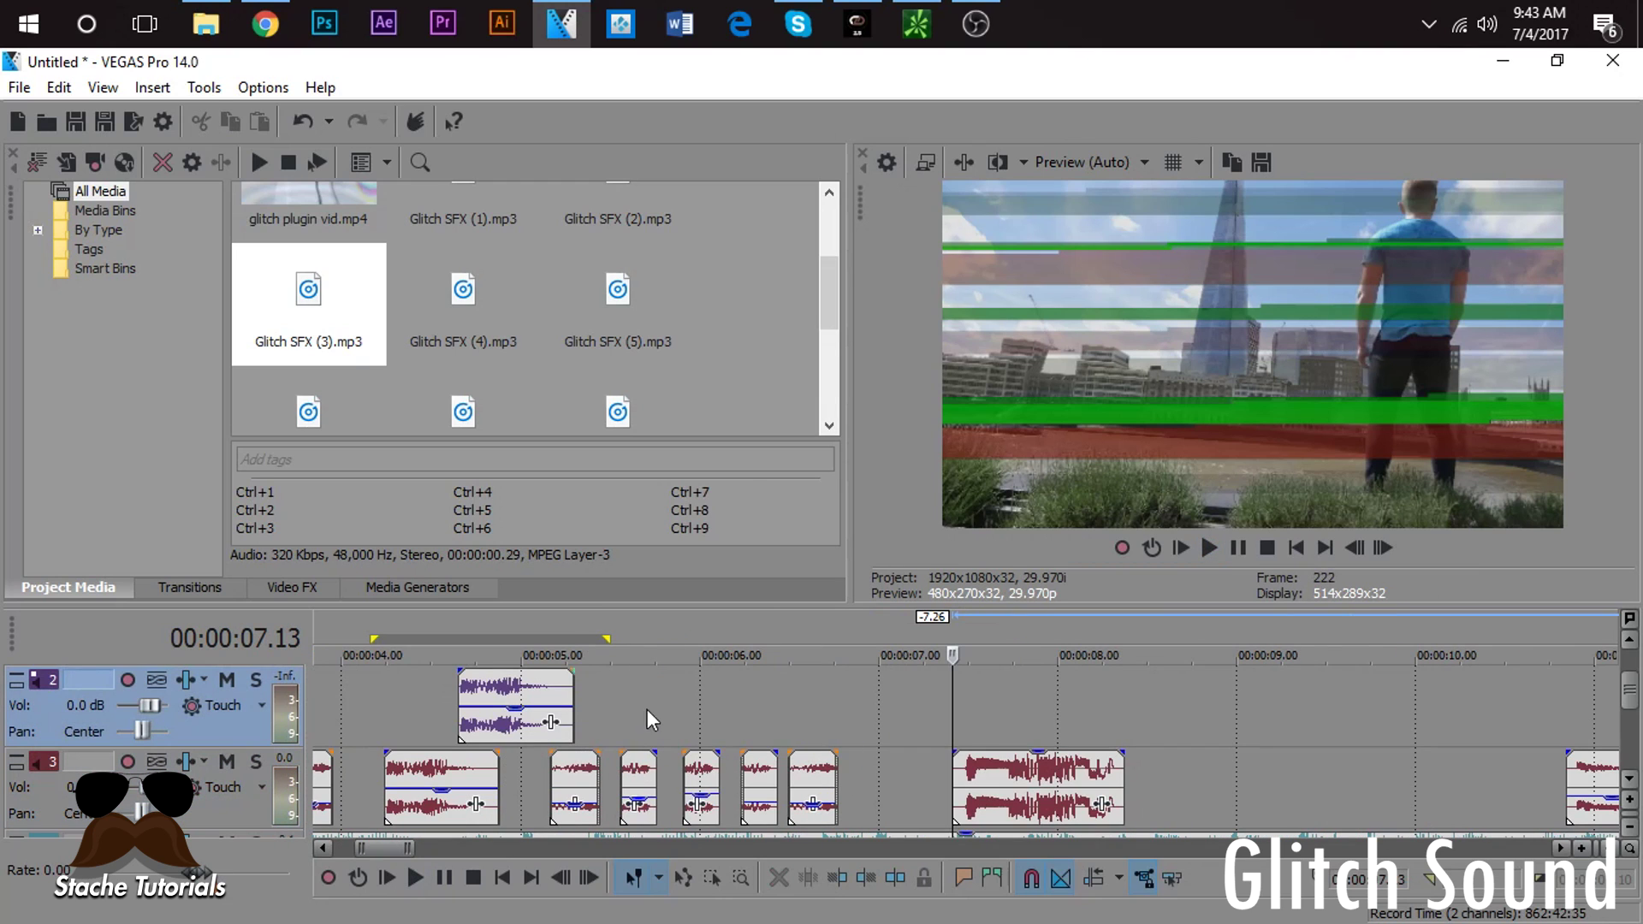
{"action": "left_click", "coordinate": [881, 742]}
{"action": "left_click", "coordinate": [842, 703]}
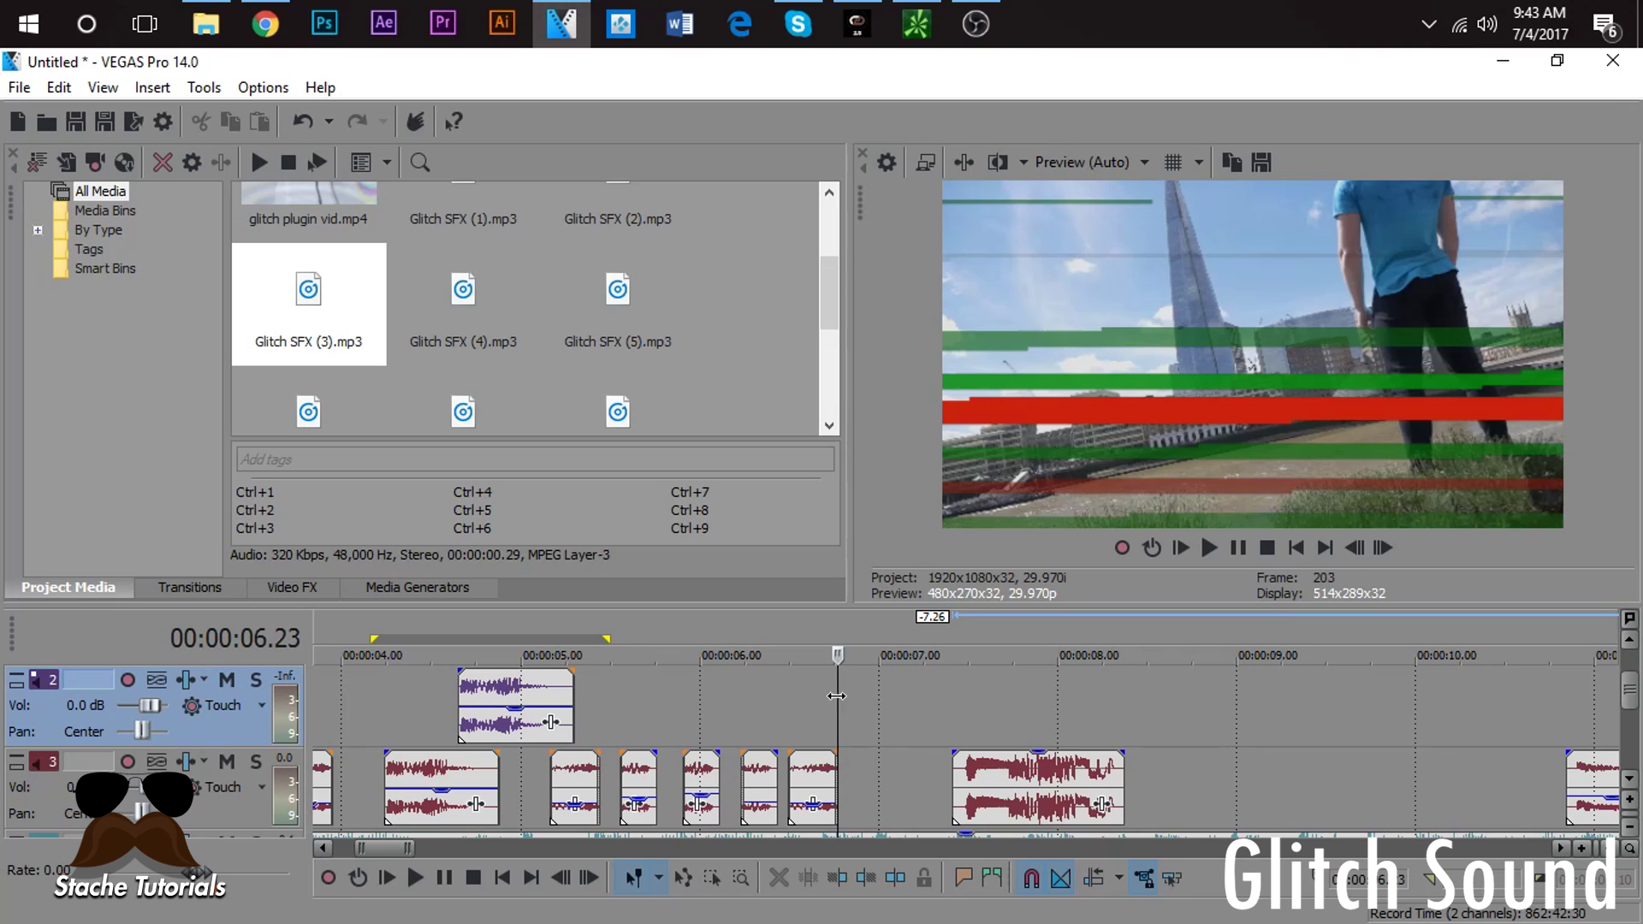
{"action": "left_click_drag", "start_coordinate": [1049, 786], "coordinate": [934, 777]}
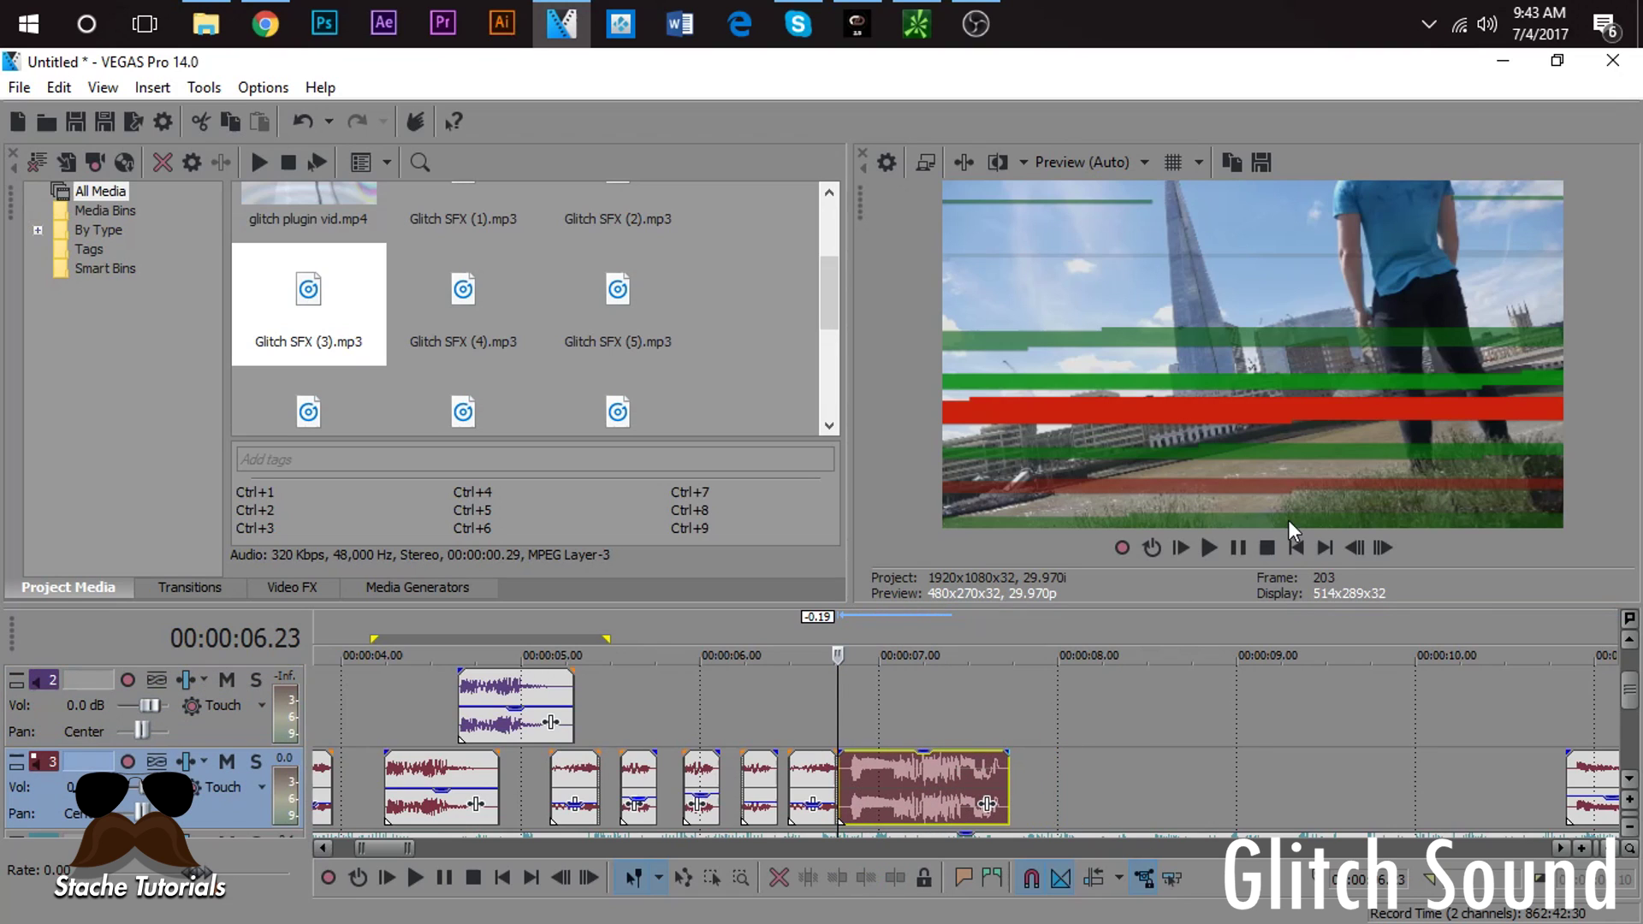
{"action": "left_click", "coordinate": [1349, 548]}
{"action": "left_click", "coordinate": [1349, 547]}
{"action": "left_click", "coordinate": [1349, 547]}
{"action": "left_click_drag", "start_coordinate": [919, 795], "coordinate": [890, 705]}
Step: Play the edit from 00:00:06.17 to check the timing of Glitch SFX (3) against the overlay clip
{"action": "key", "text": "space"}
{"action": "scroll", "coordinate": [801, 699], "scroll_direction": "up", "scroll_amount": 3}
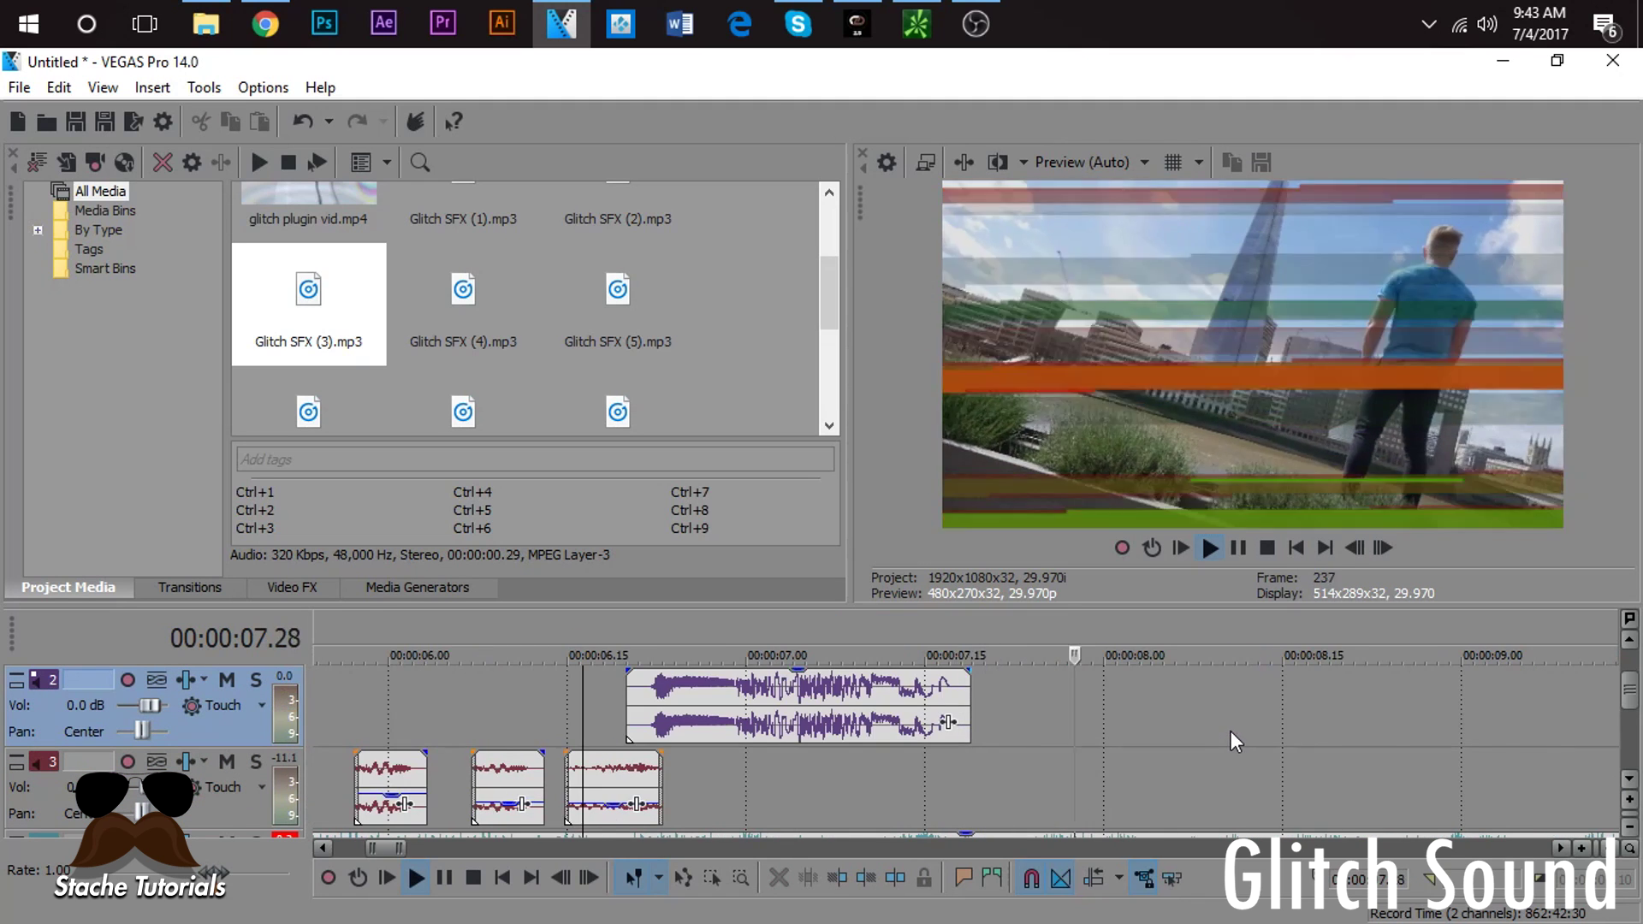
{"action": "scroll", "coordinate": [1231, 735], "scroll_direction": "down", "scroll_amount": 3}
{"action": "key", "text": "space"}
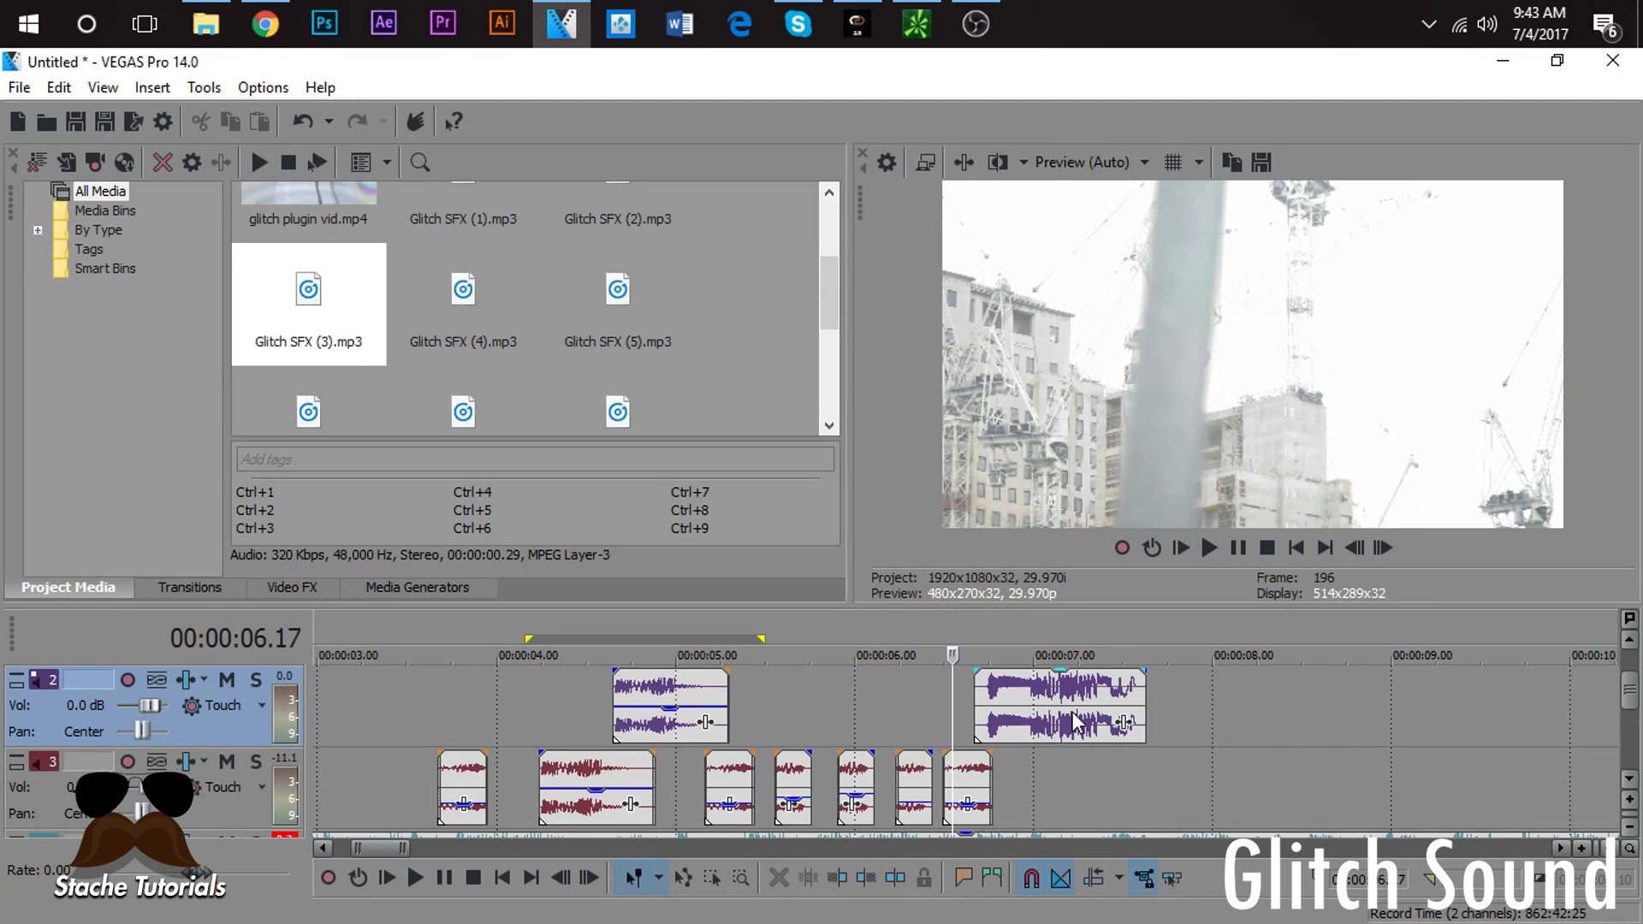
Step: Time-stretch Glitch SFX (3) on track 2 to end at about 00:00:09.02 and audition it from 00:00:06.13
{"action": "scroll", "coordinate": [1070, 725], "scroll_direction": "down", "scroll_amount": 3}
{"action": "mouse_move", "coordinate": [991, 714]}
{"action": "left_mouse_down"}
{"action": "mouse_move", "coordinate": [1093, 717]}
{"action": "mouse_move", "coordinate": [998, 714]}
{"action": "left_mouse_up"}
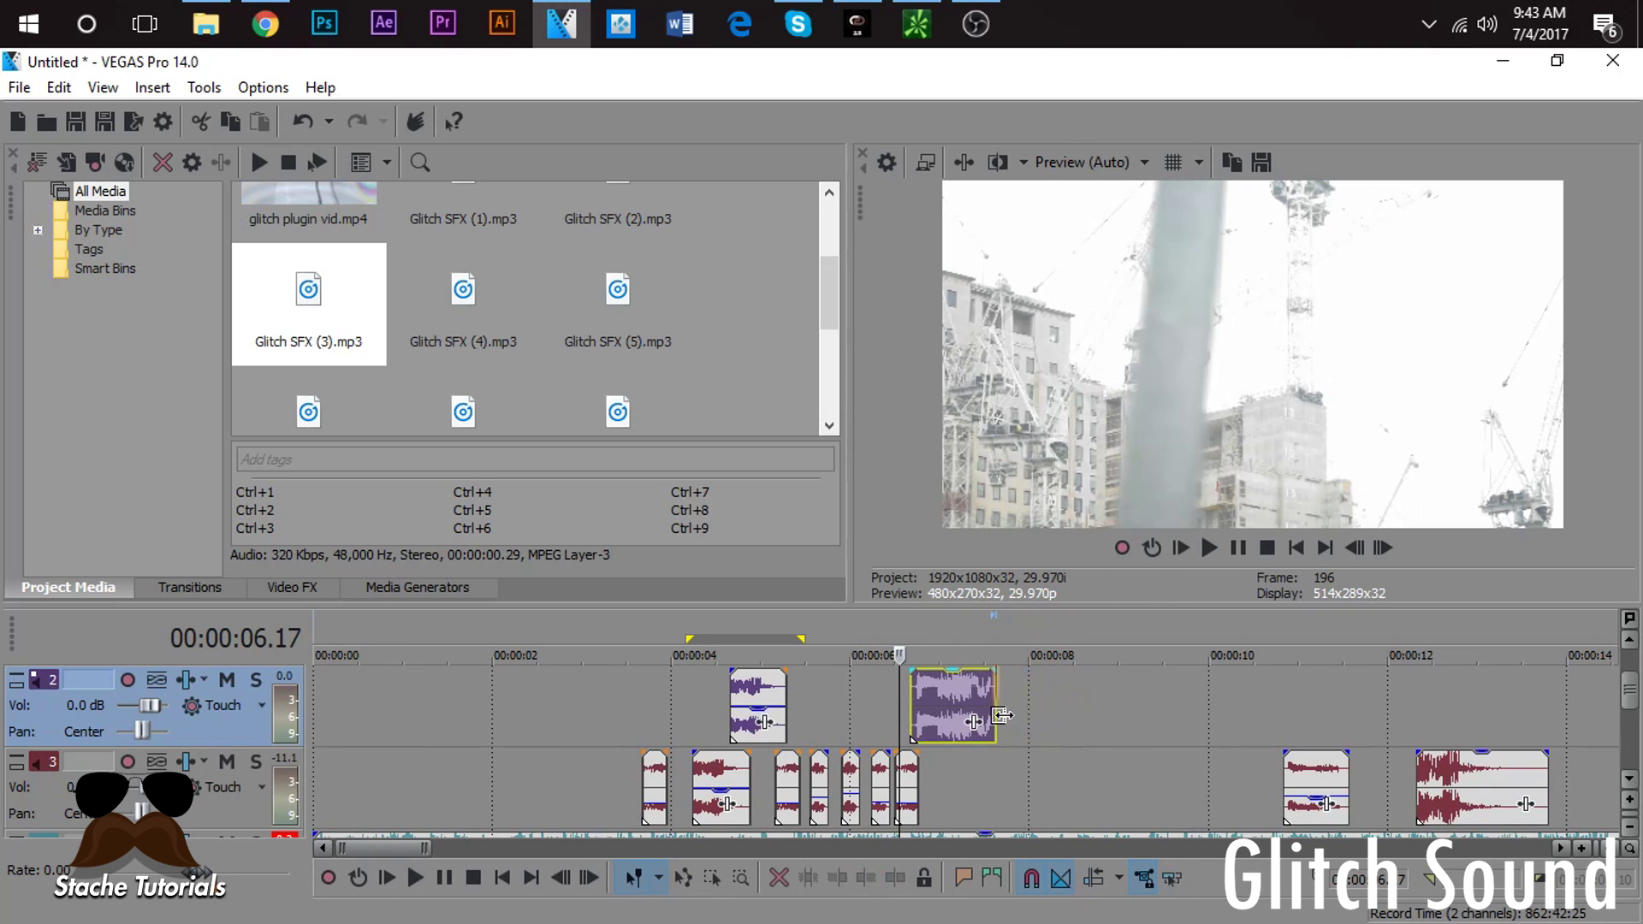
{"action": "key", "text": "super"}
{"action": "left_click", "coordinate": [1245, 732]}
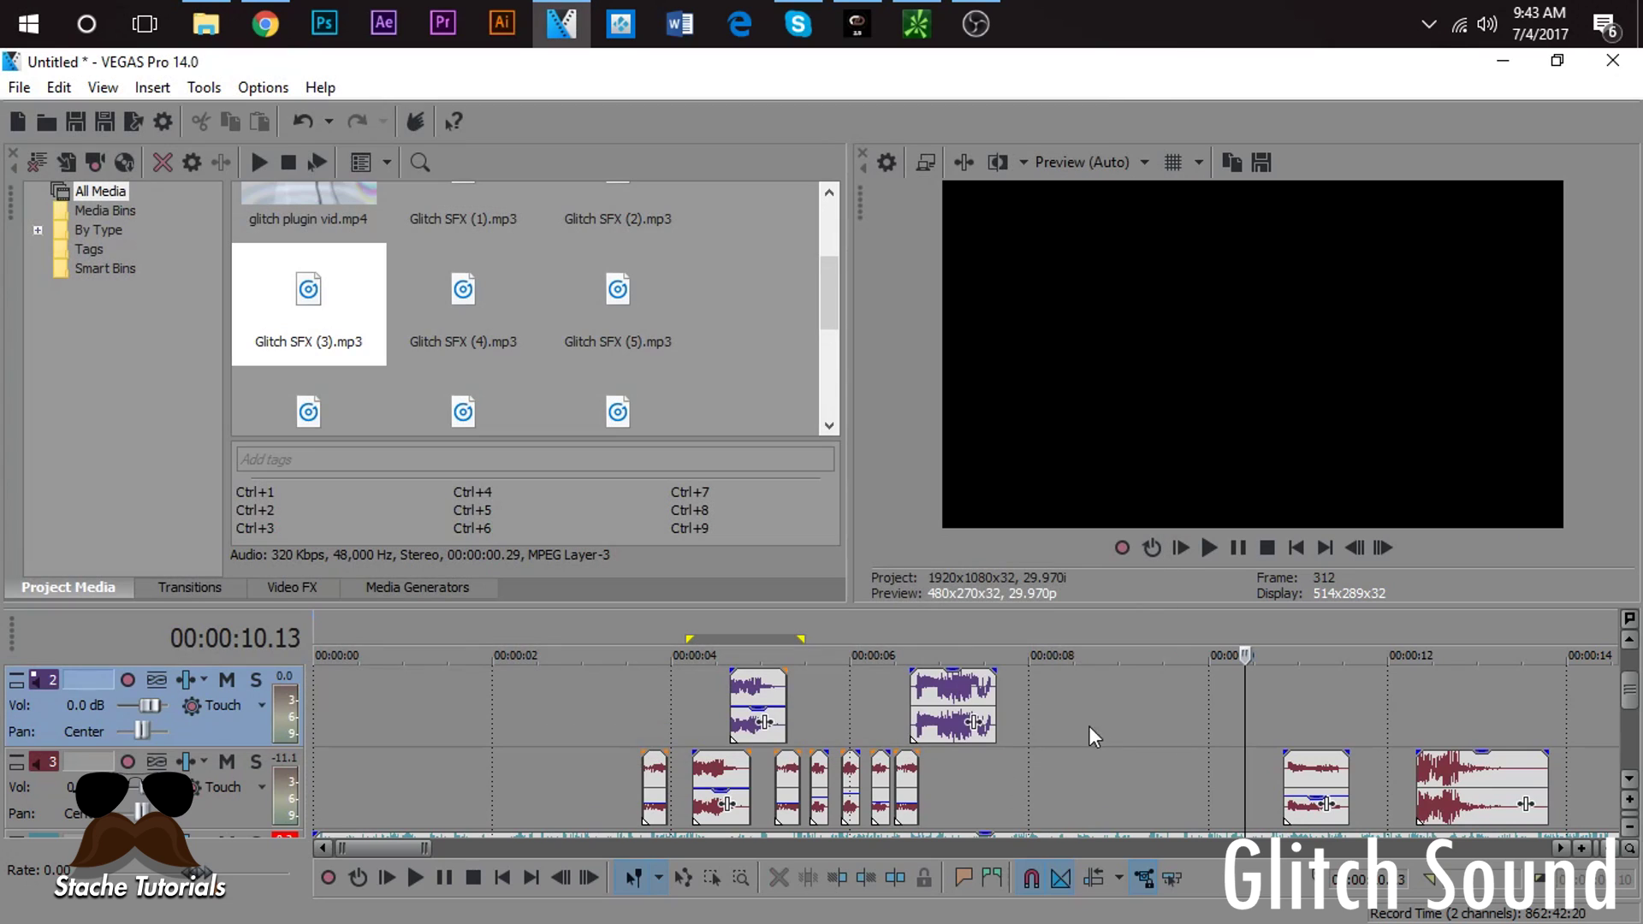
{"action": "left_click", "coordinate": [959, 707]}
{"action": "left_click_drag", "start_coordinate": [995, 704], "coordinate": [1080, 719]}
{"action": "left_click", "coordinate": [897, 700]}
{"action": "key", "text": "space"}
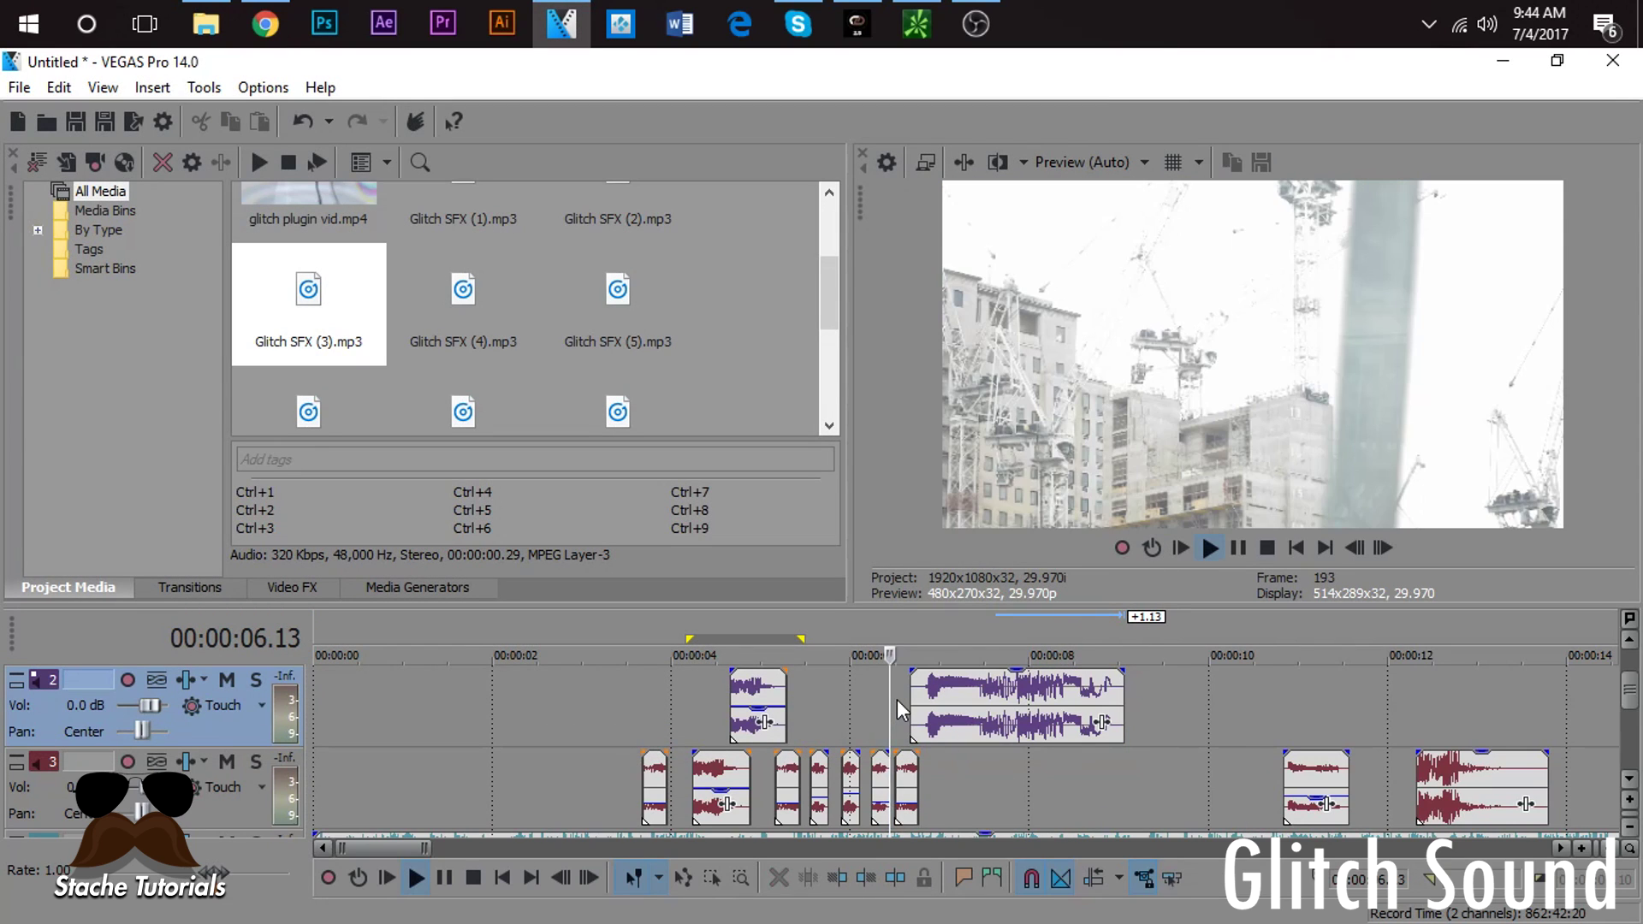
{"action": "key", "text": "space"}
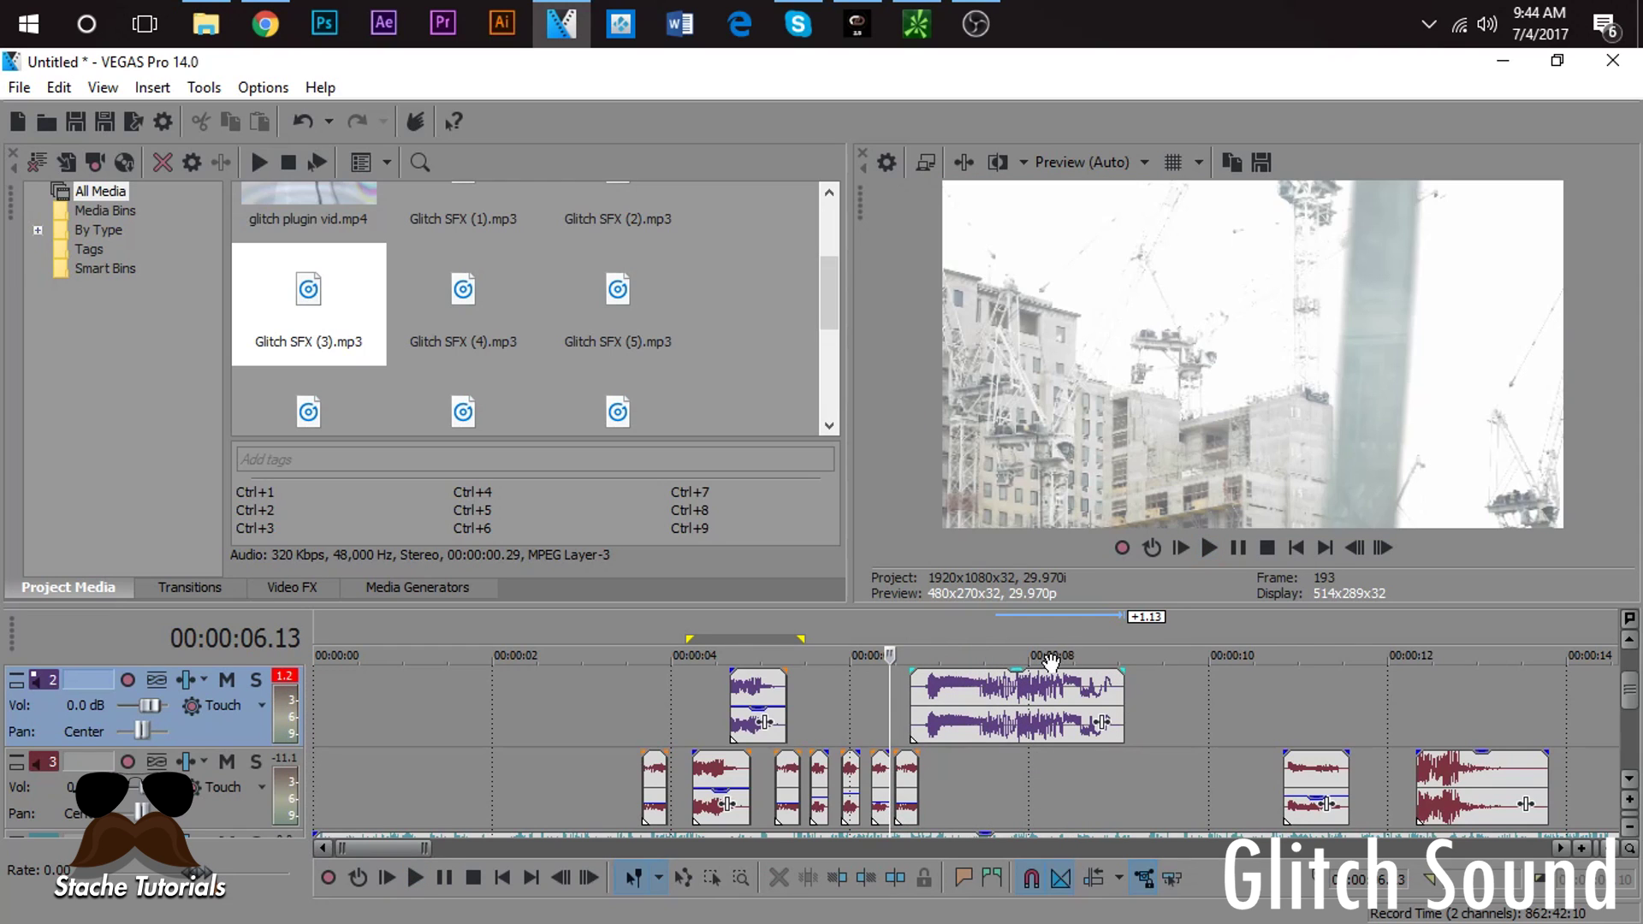
Step: Lower the volume of the stretched Glitch SFX (3) on track 2 and replay it from just before the transition
{"action": "left_click_drag", "start_coordinate": [1055, 677], "coordinate": [1055, 729]}
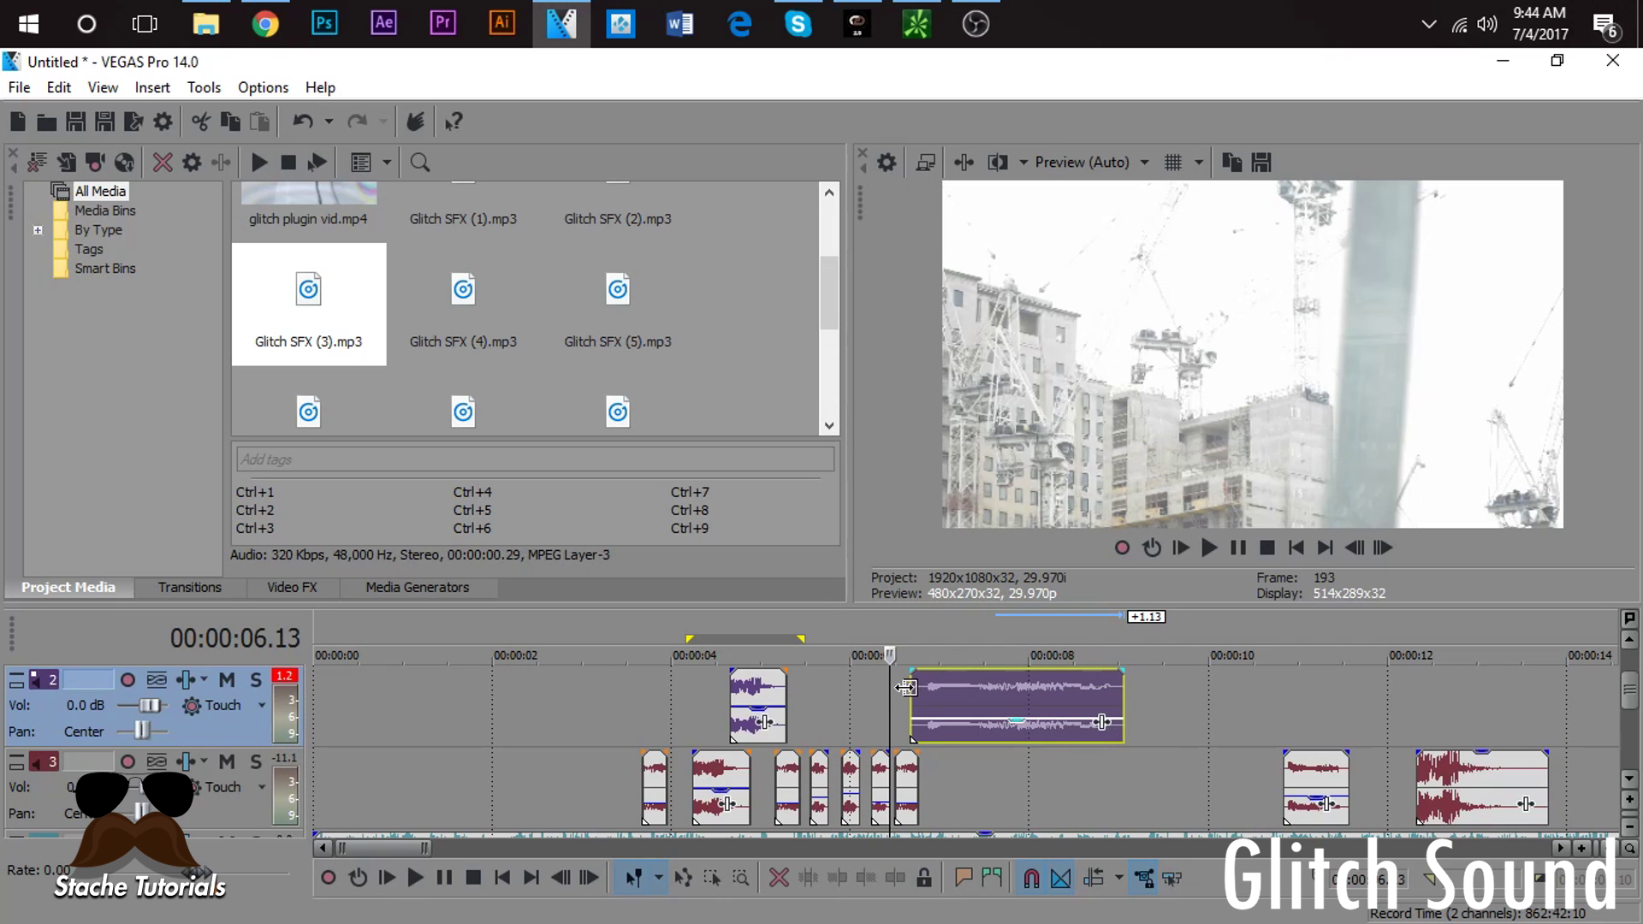
{"action": "left_click", "coordinate": [883, 687]}
{"action": "left_click", "coordinate": [859, 706]}
{"action": "key", "text": "space"}
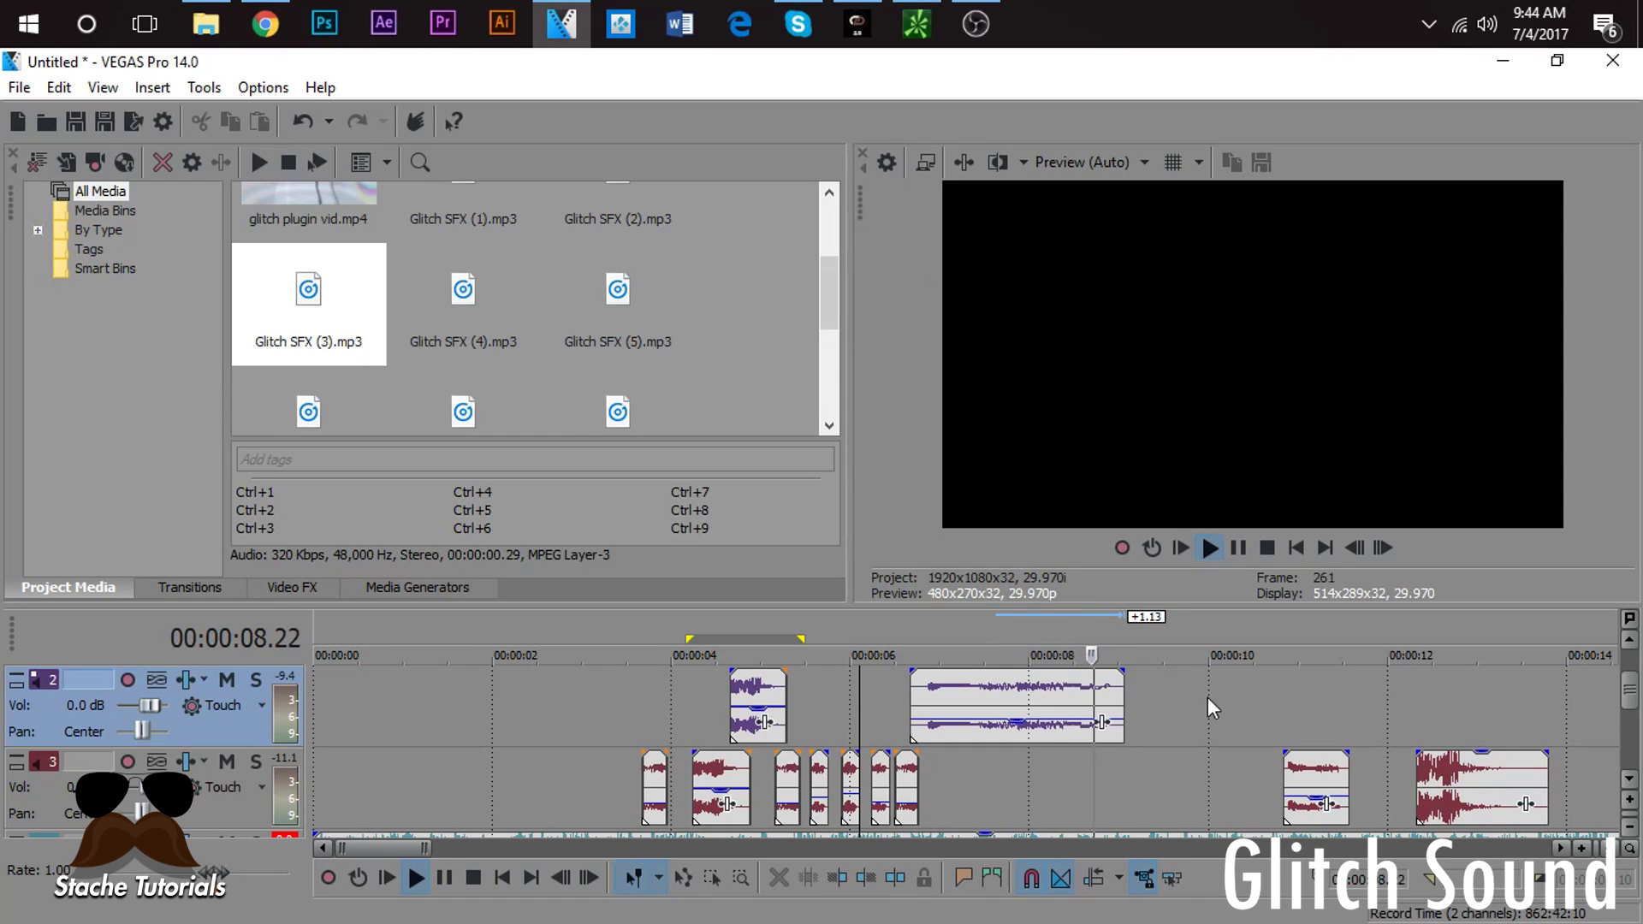
{"action": "key", "text": "space"}
Step: Place a marker at the end of the last video clip on track 1, at 00:00:08.11
{"action": "left_click", "coordinate": [1071, 795]}
{"action": "left_click", "coordinate": [1081, 800]}
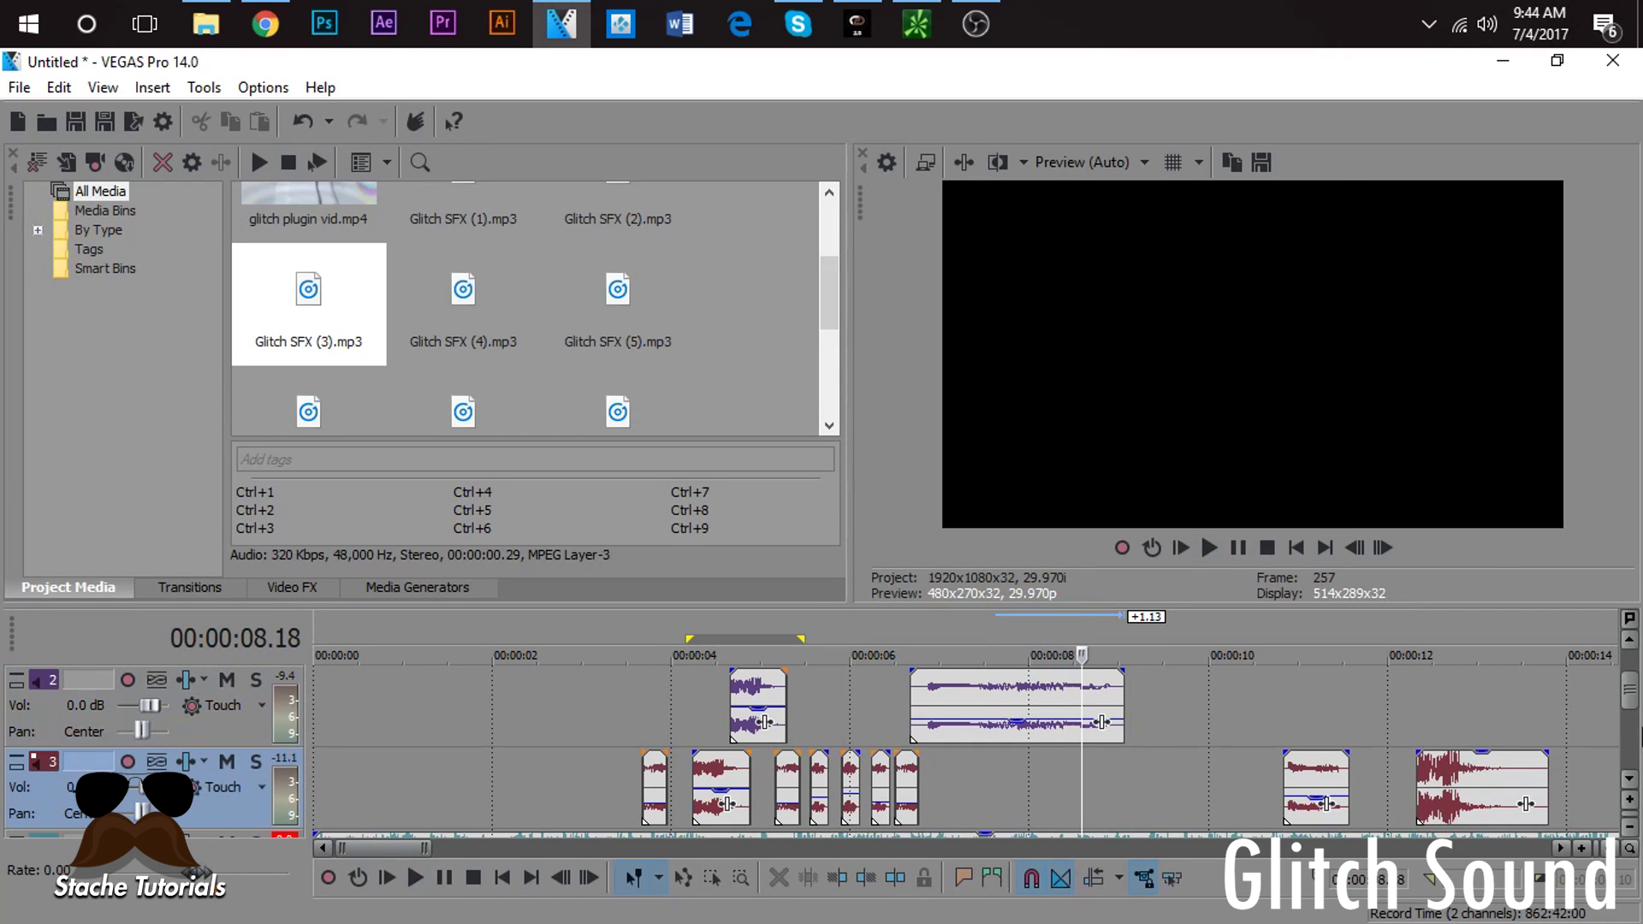
{"action": "left_click_drag", "start_coordinate": [1632, 700], "coordinate": [1632, 682]}
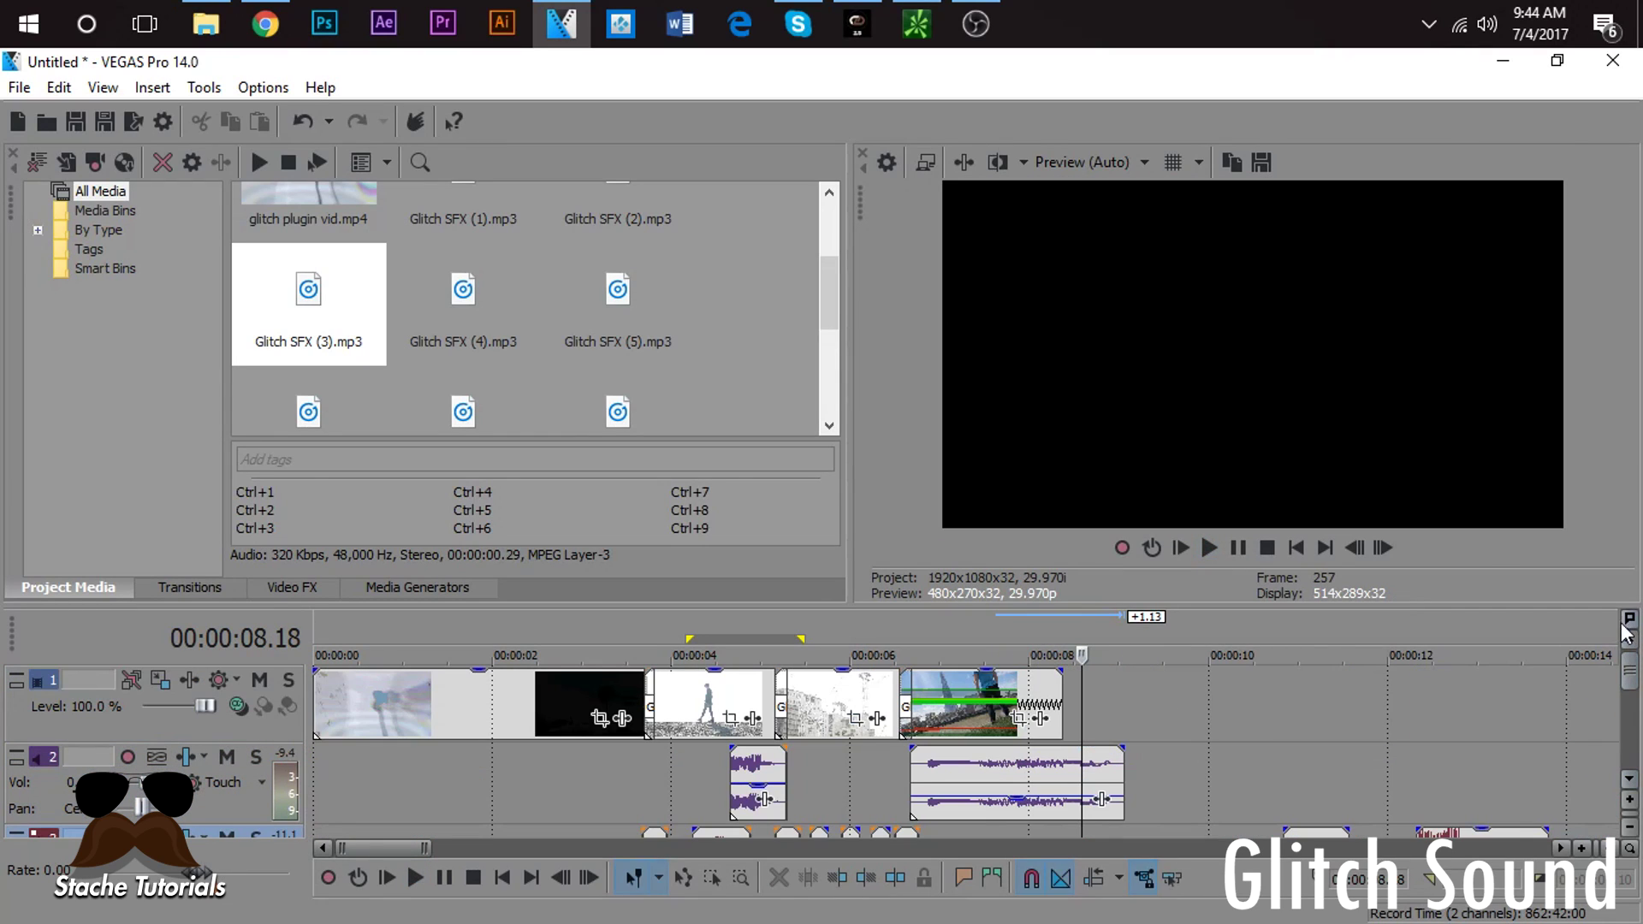
{"action": "left_click", "coordinate": [1061, 695]}
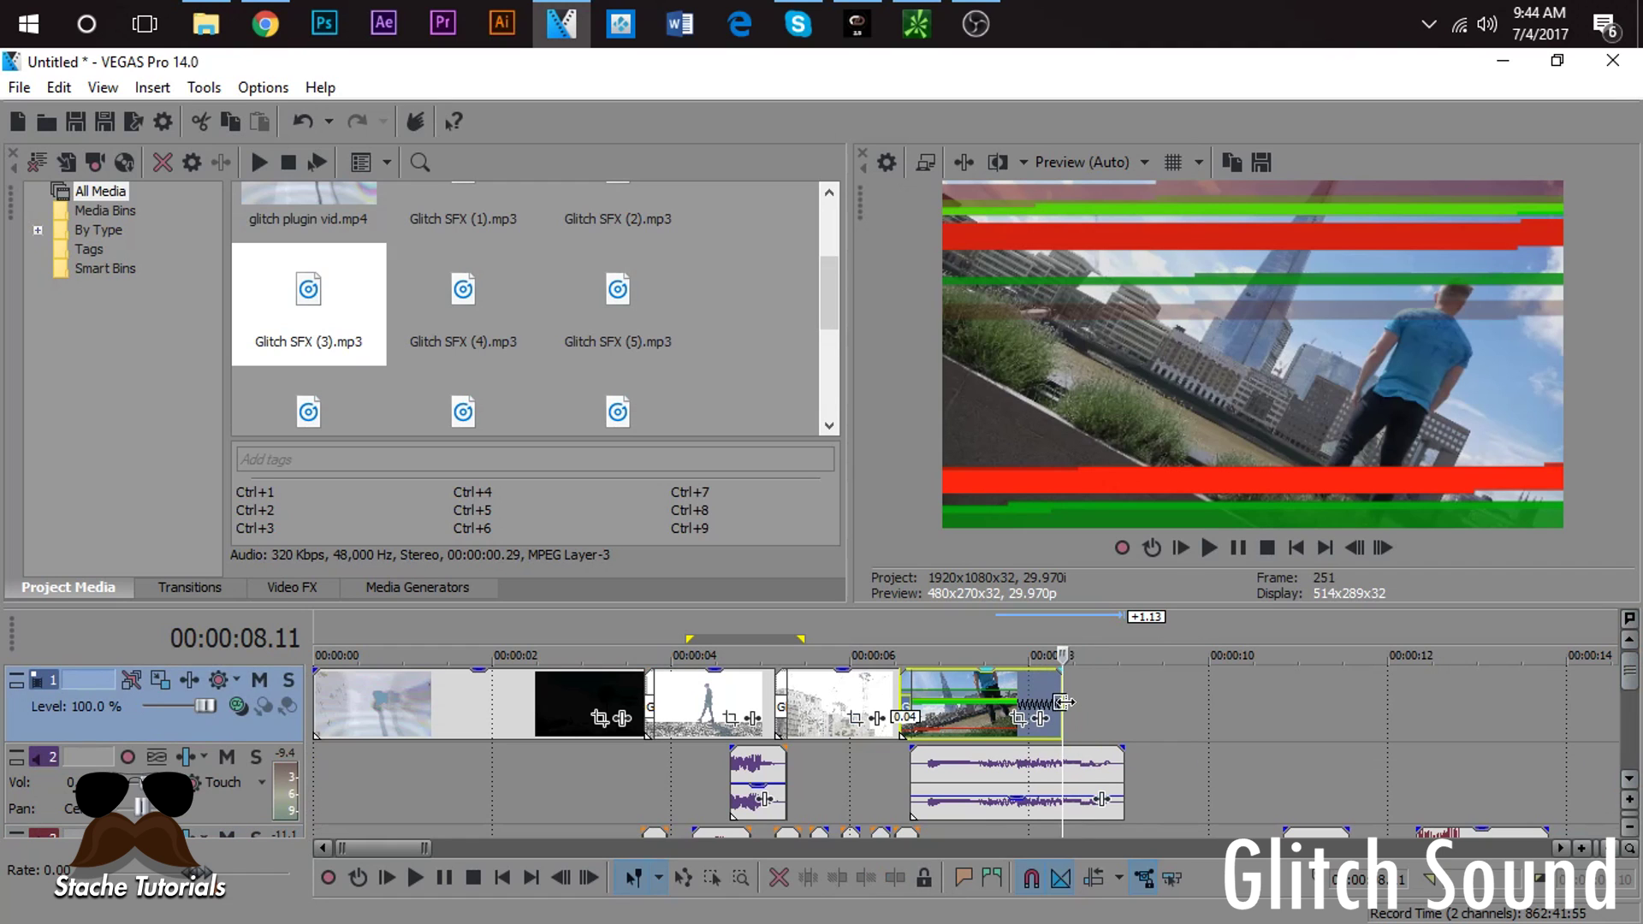
{"action": "key", "text": "m"}
Step: Split the music on track 4 at the 00:00:08.11 marker and delete the part after it
{"action": "left_click_drag", "start_coordinate": [1632, 669], "coordinate": [1631, 724]}
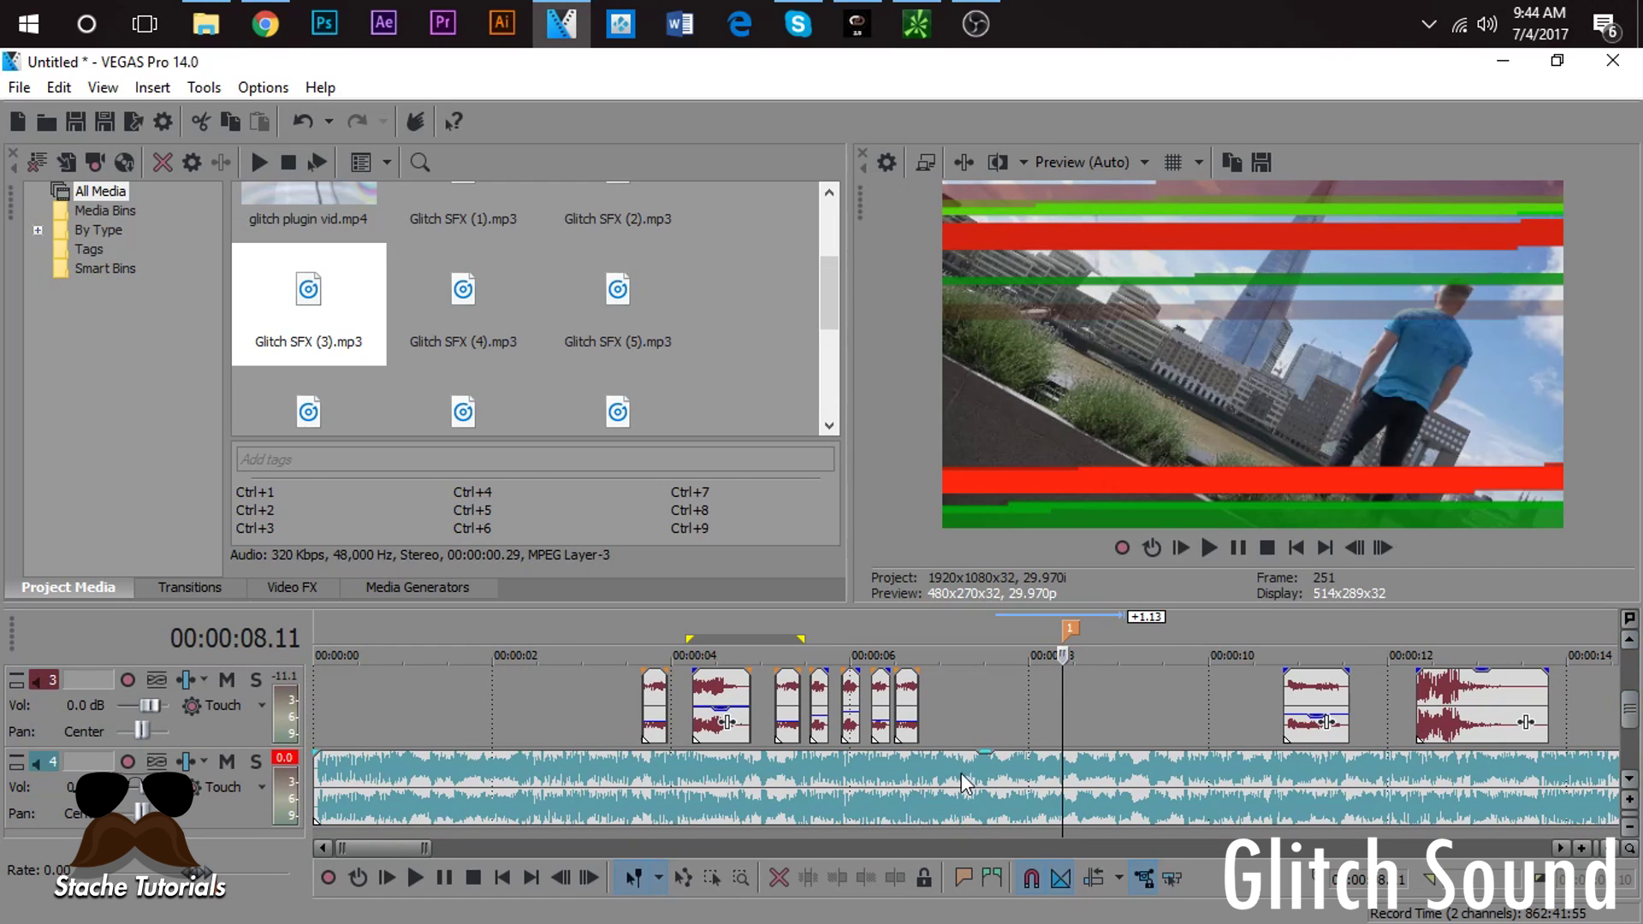
{"action": "left_click", "coordinate": [1060, 781]}
{"action": "key", "text": "s"}
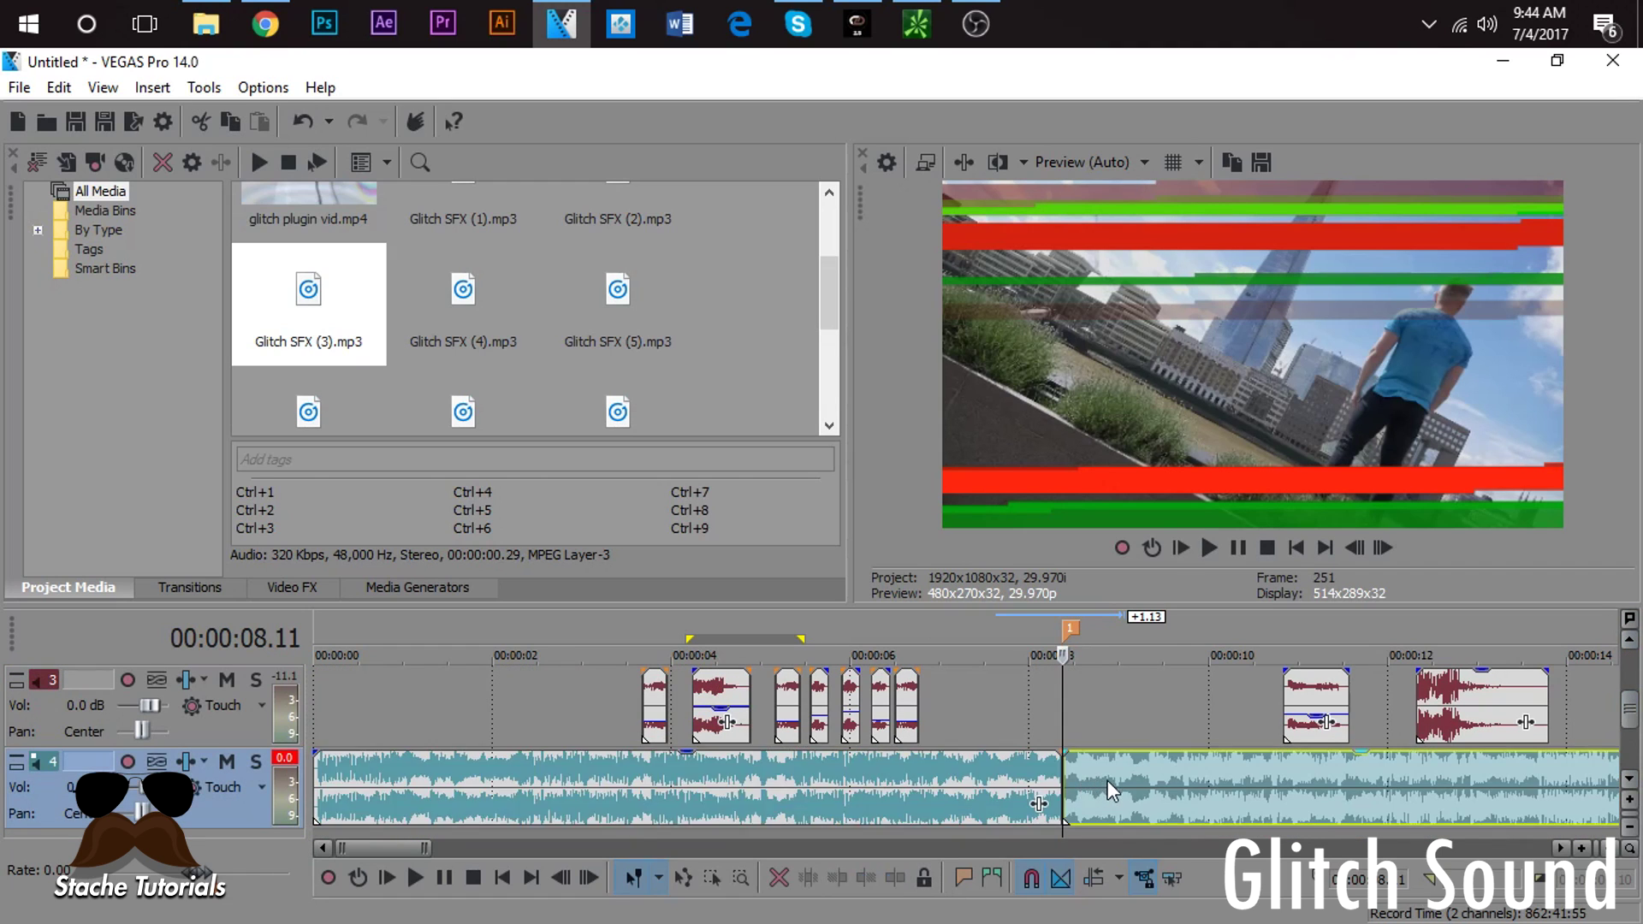
{"action": "right_click", "coordinate": [1103, 779]}
{"action": "left_click", "coordinate": [1190, 440]}
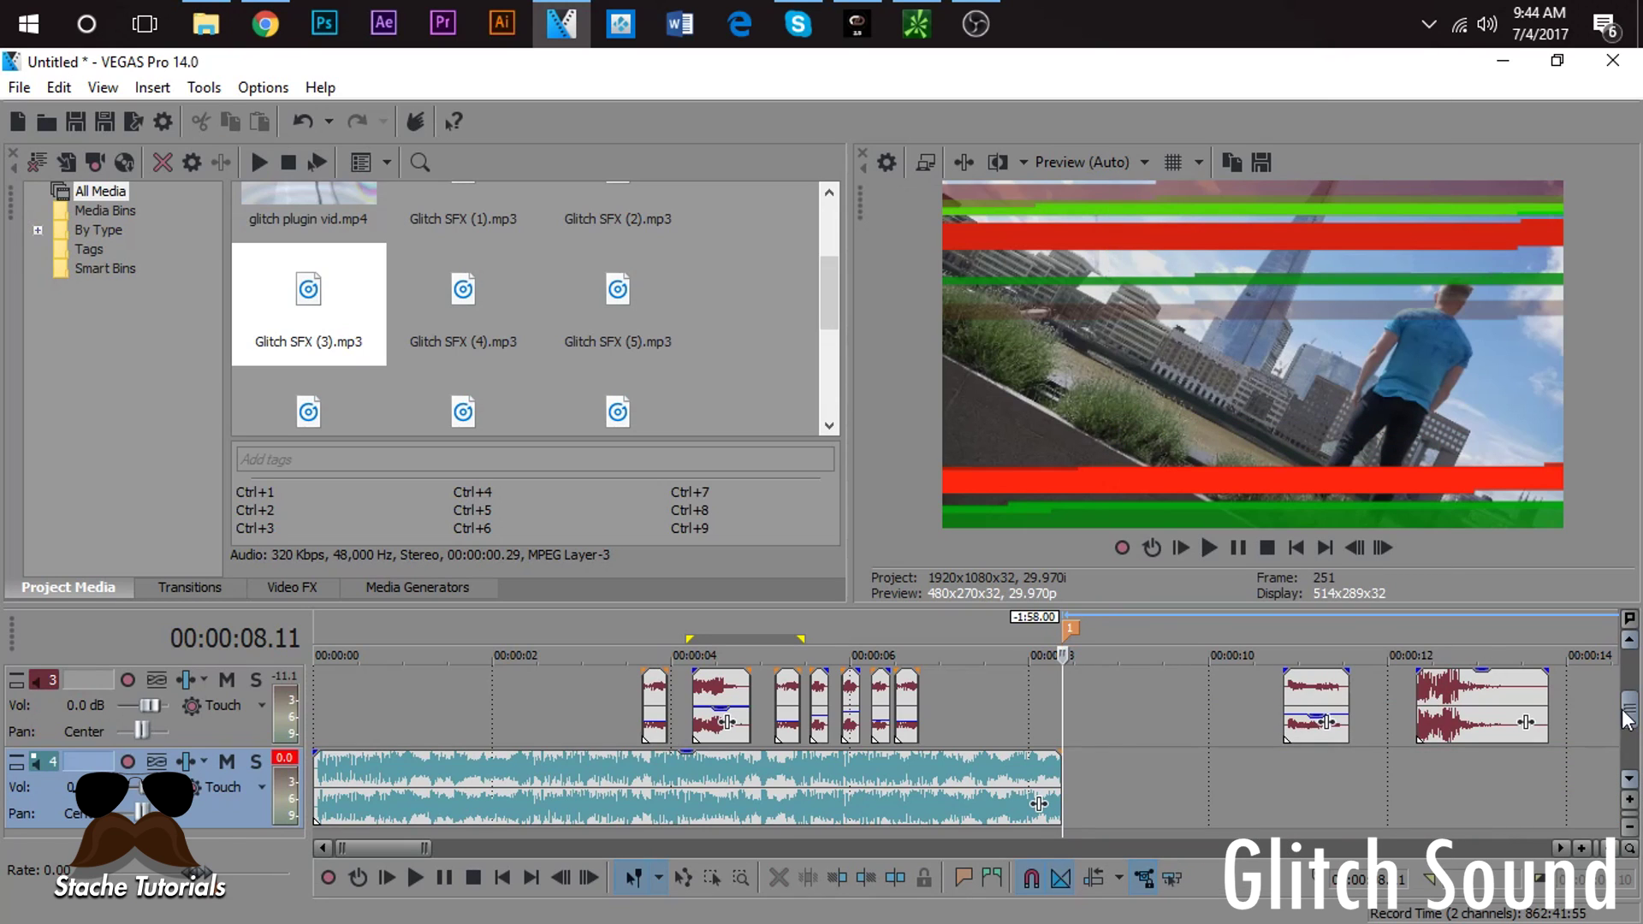
Step: Trim the end of Glitch SFX (3) on track 2 to 00:00:08.11 and replay the ending from 00:00:06.13
{"action": "left_click_drag", "start_coordinate": [1629, 715], "coordinate": [1630, 663]}
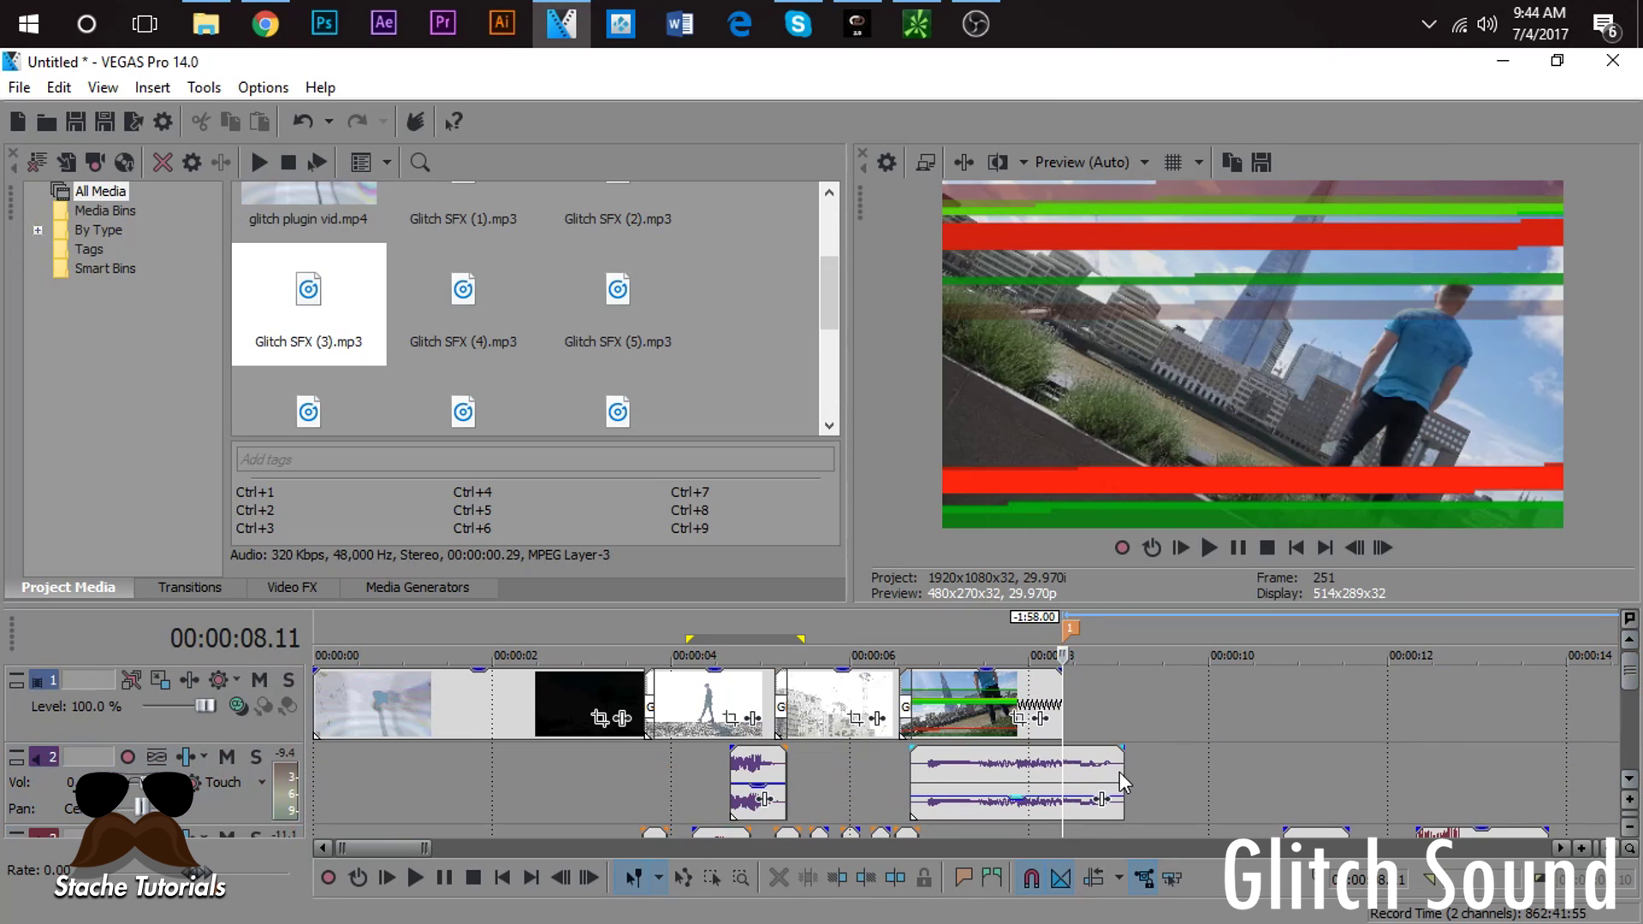
{"action": "left_click_drag", "start_coordinate": [1121, 772], "coordinate": [1062, 774]}
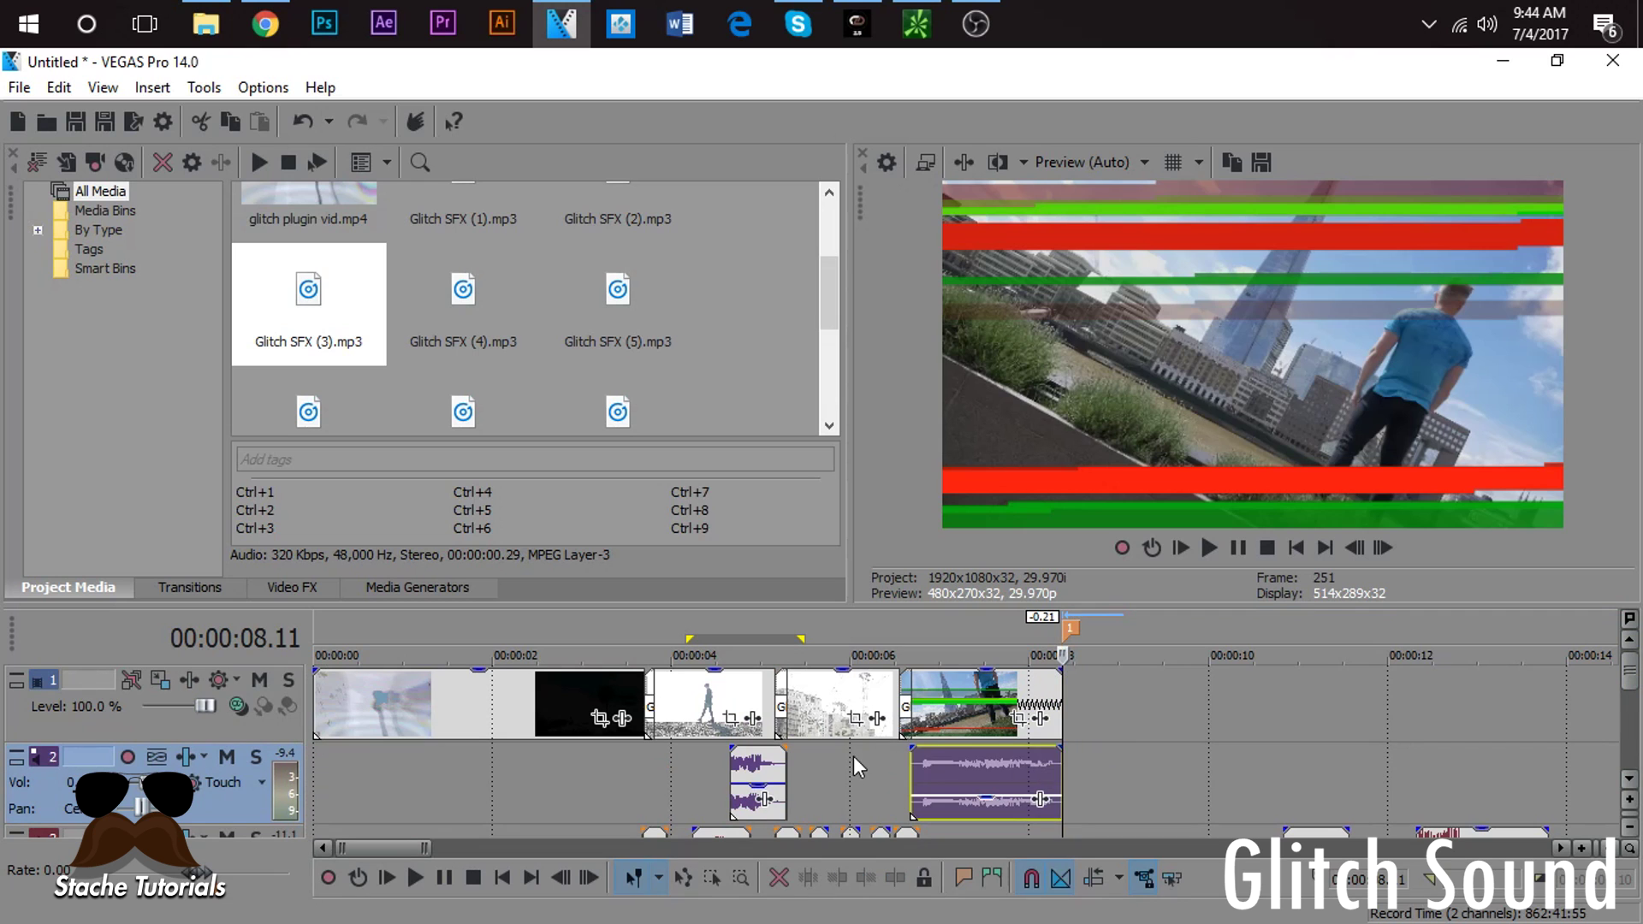
{"action": "left_click", "coordinate": [854, 757]}
{"action": "left_click", "coordinate": [892, 763]}
{"action": "key", "text": "space"}
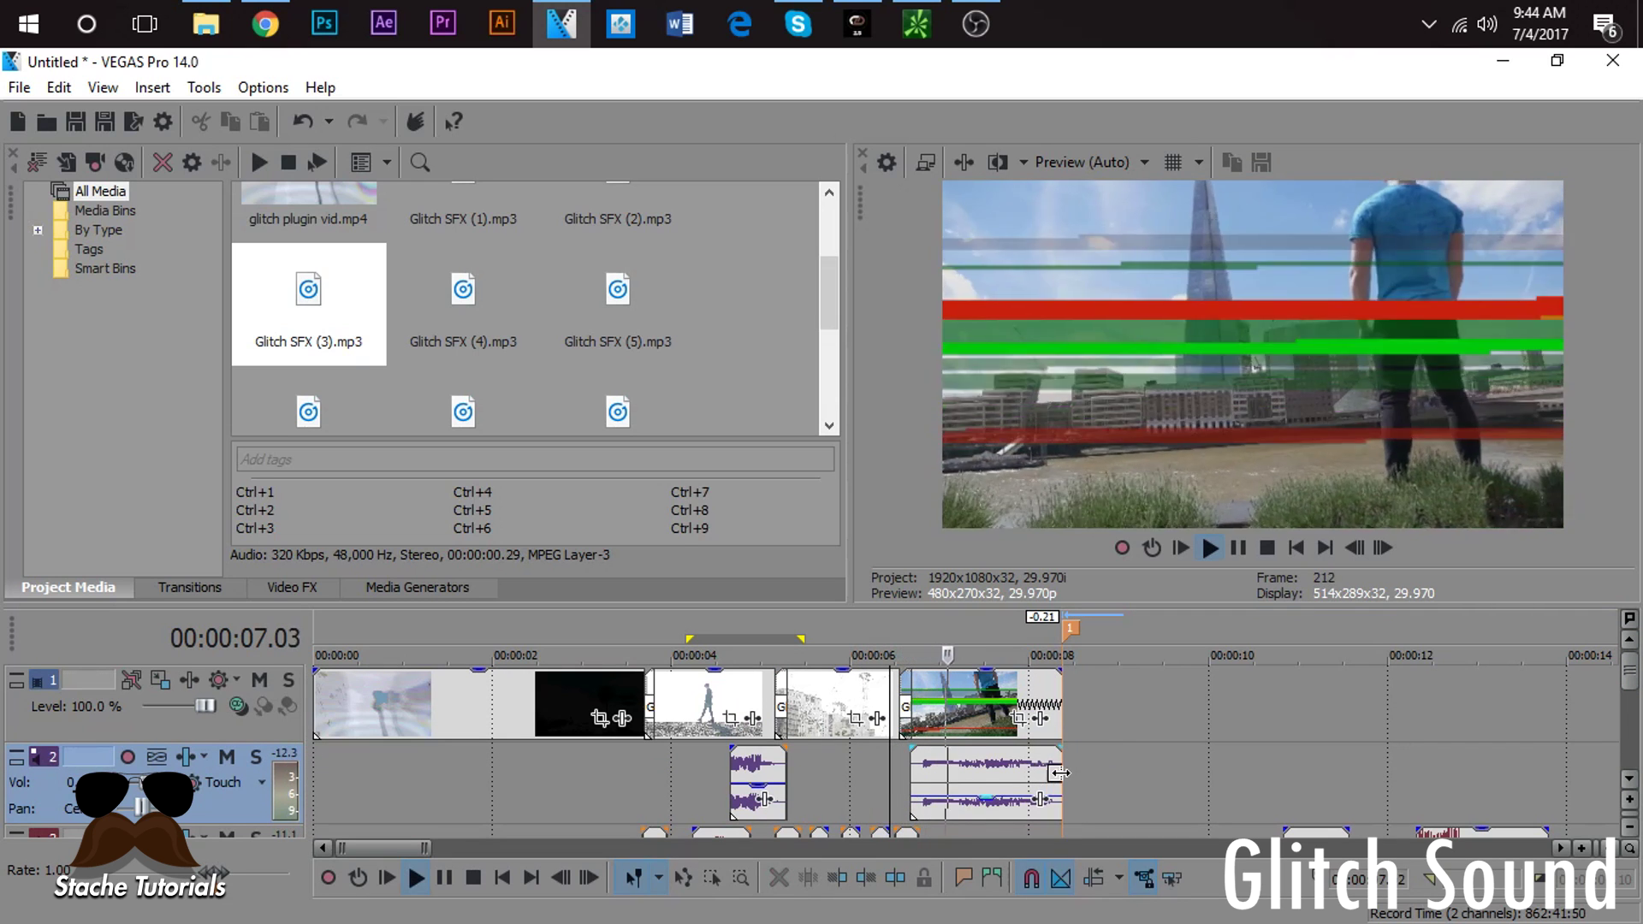
{"action": "key", "text": "space"}
{"action": "key", "text": "space"}
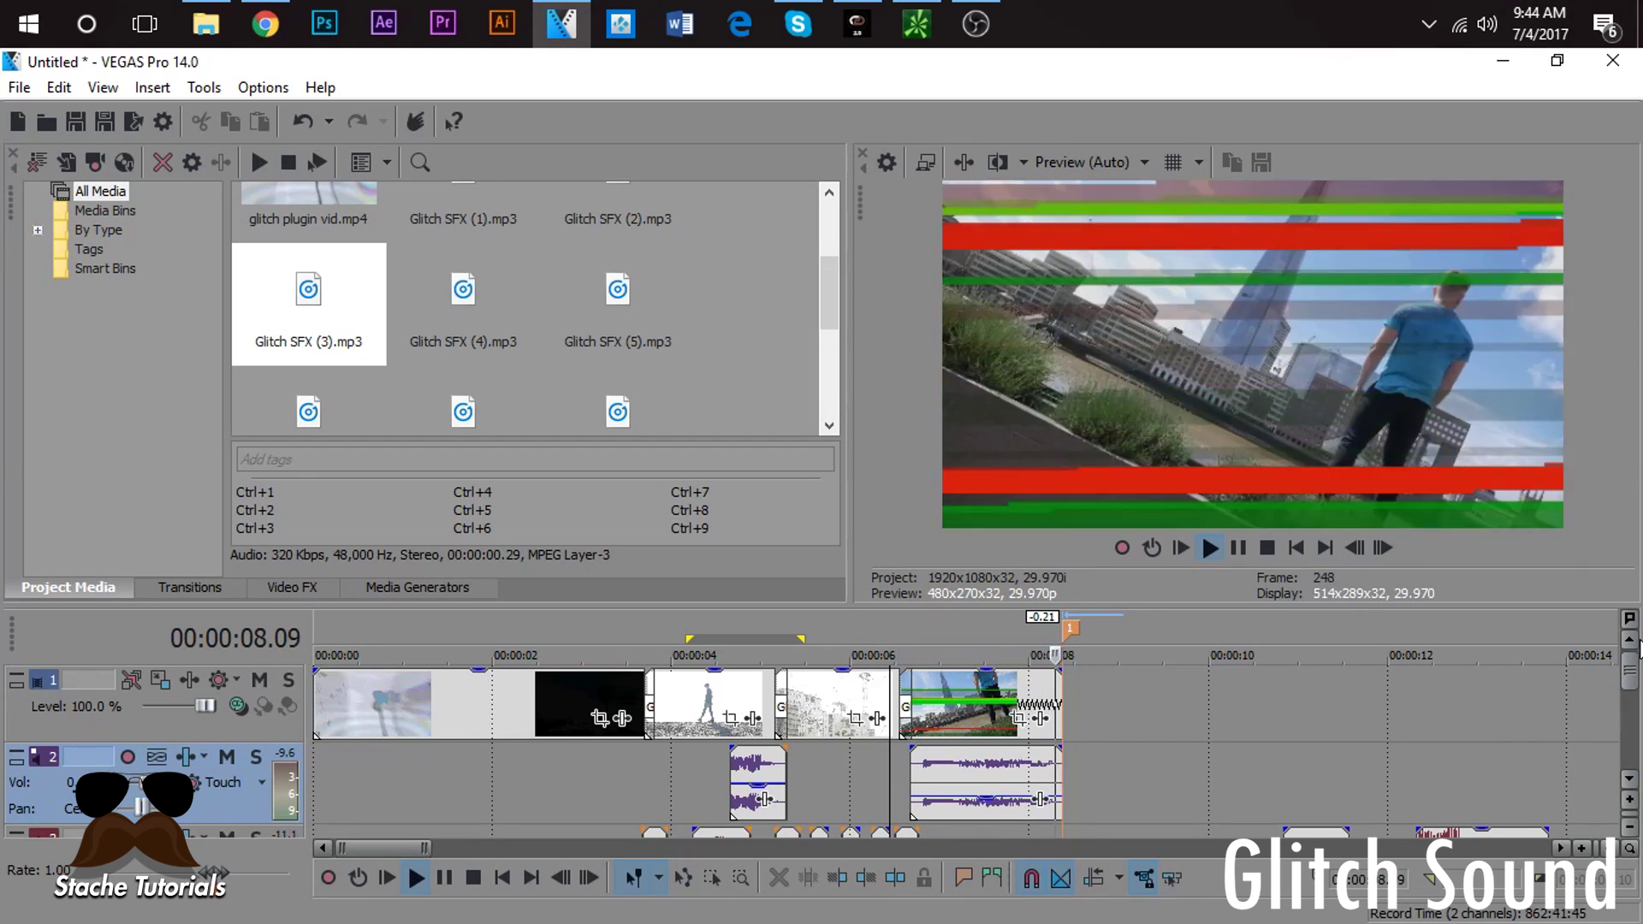
{"action": "key", "text": "space"}
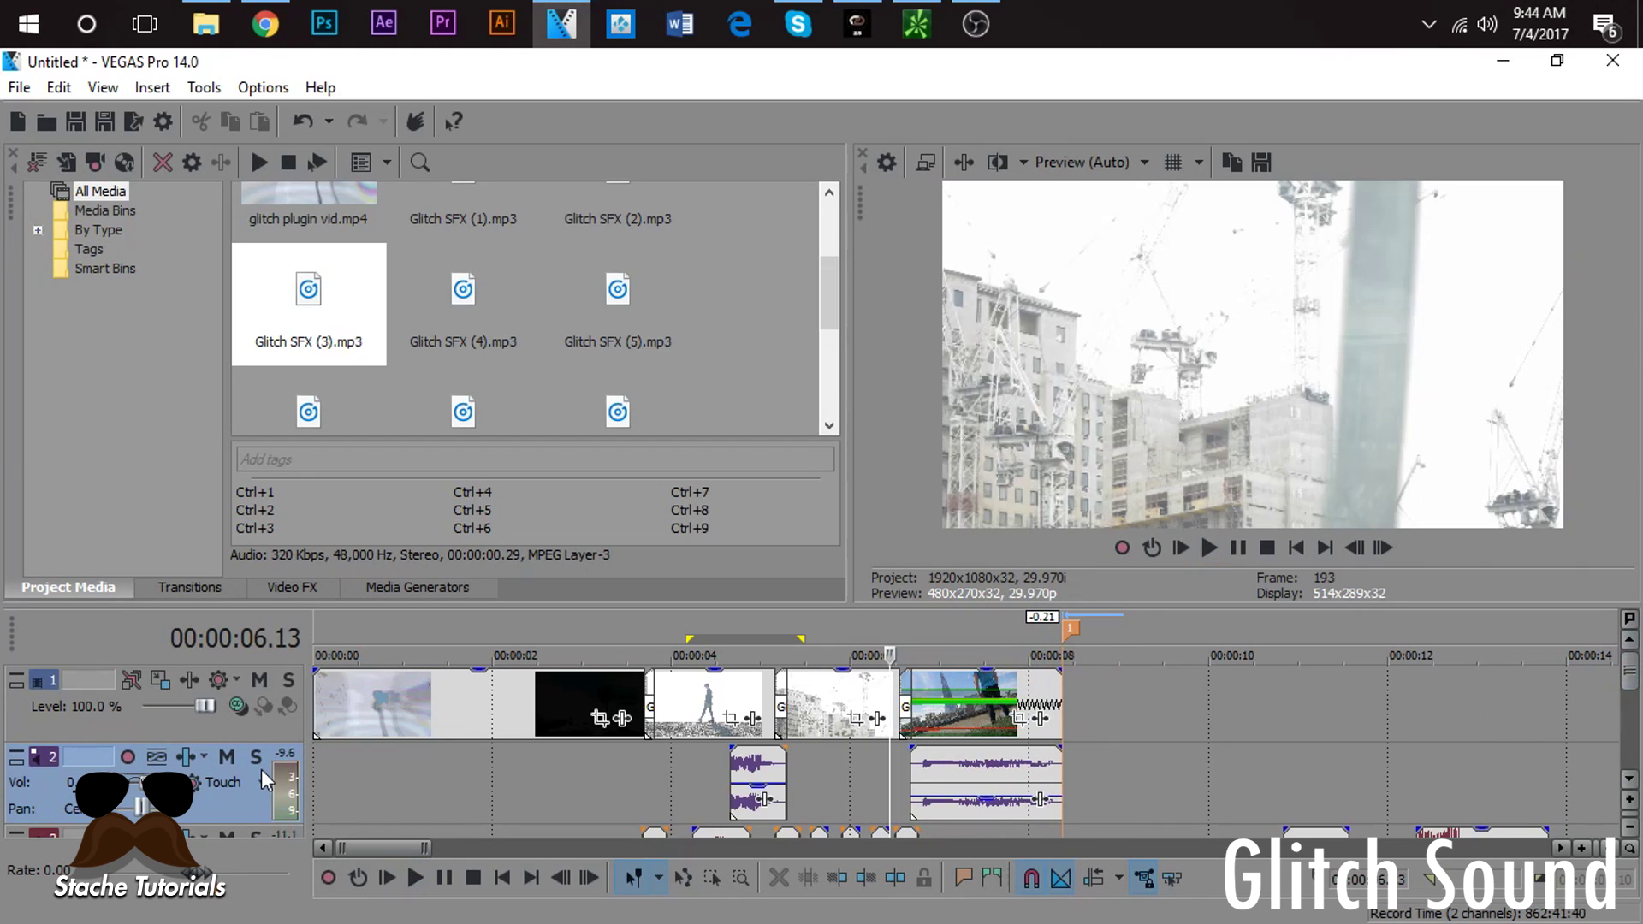
Step: Replay the video from the start and audition the spare glitch sound at 00:00:10.26 on track 3
{"action": "left_click", "coordinate": [316, 760]}
{"action": "key", "text": "space"}
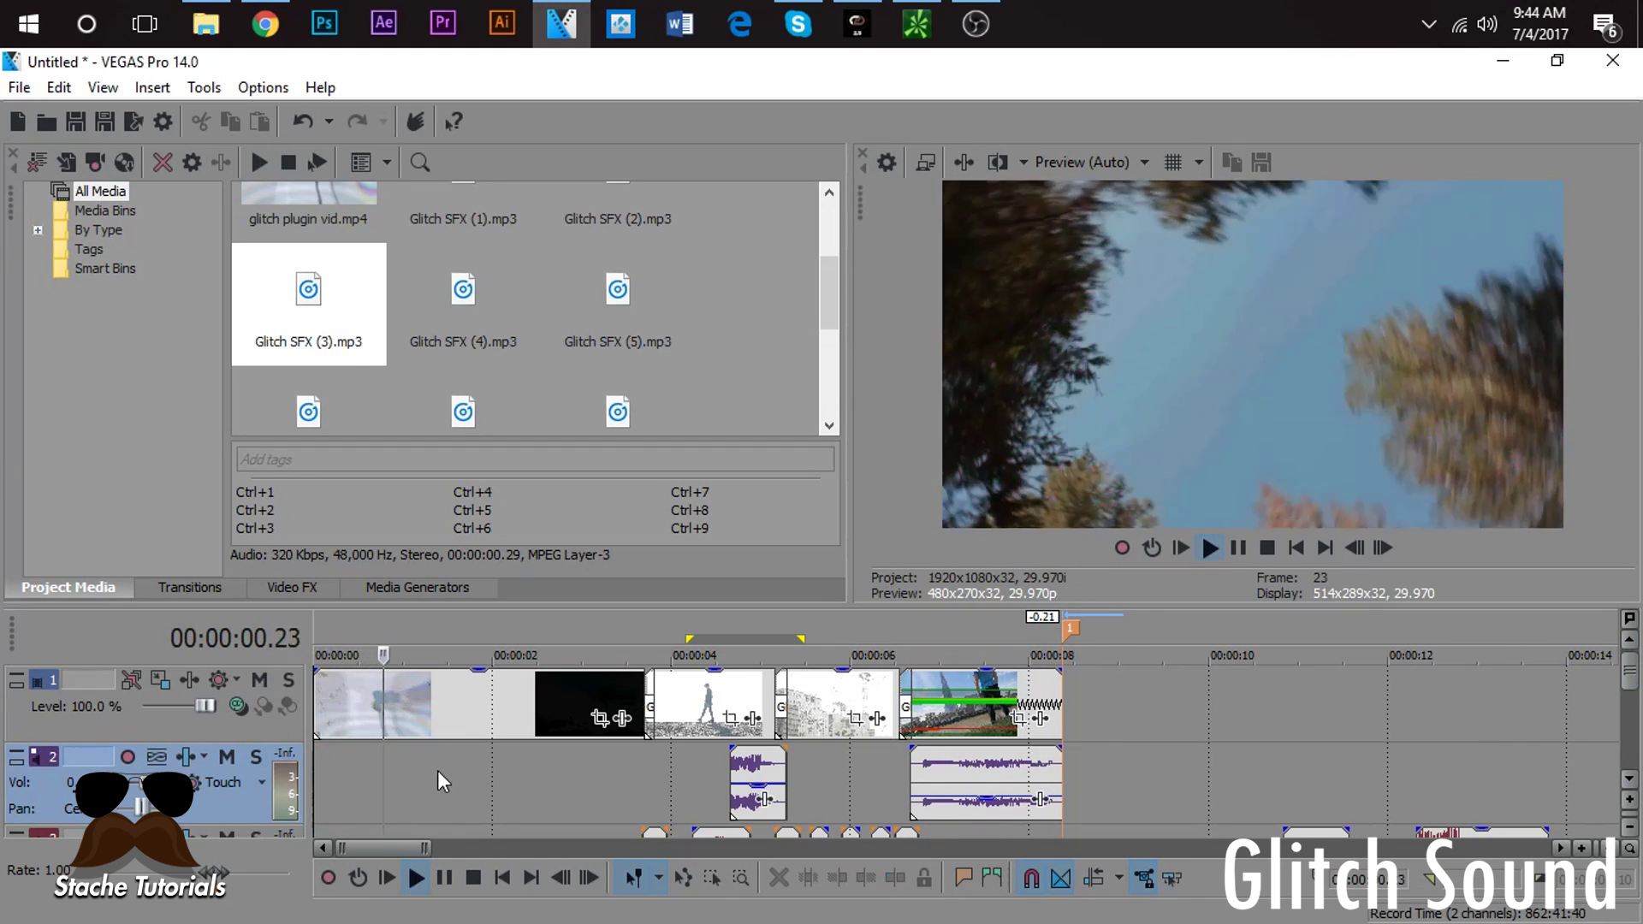
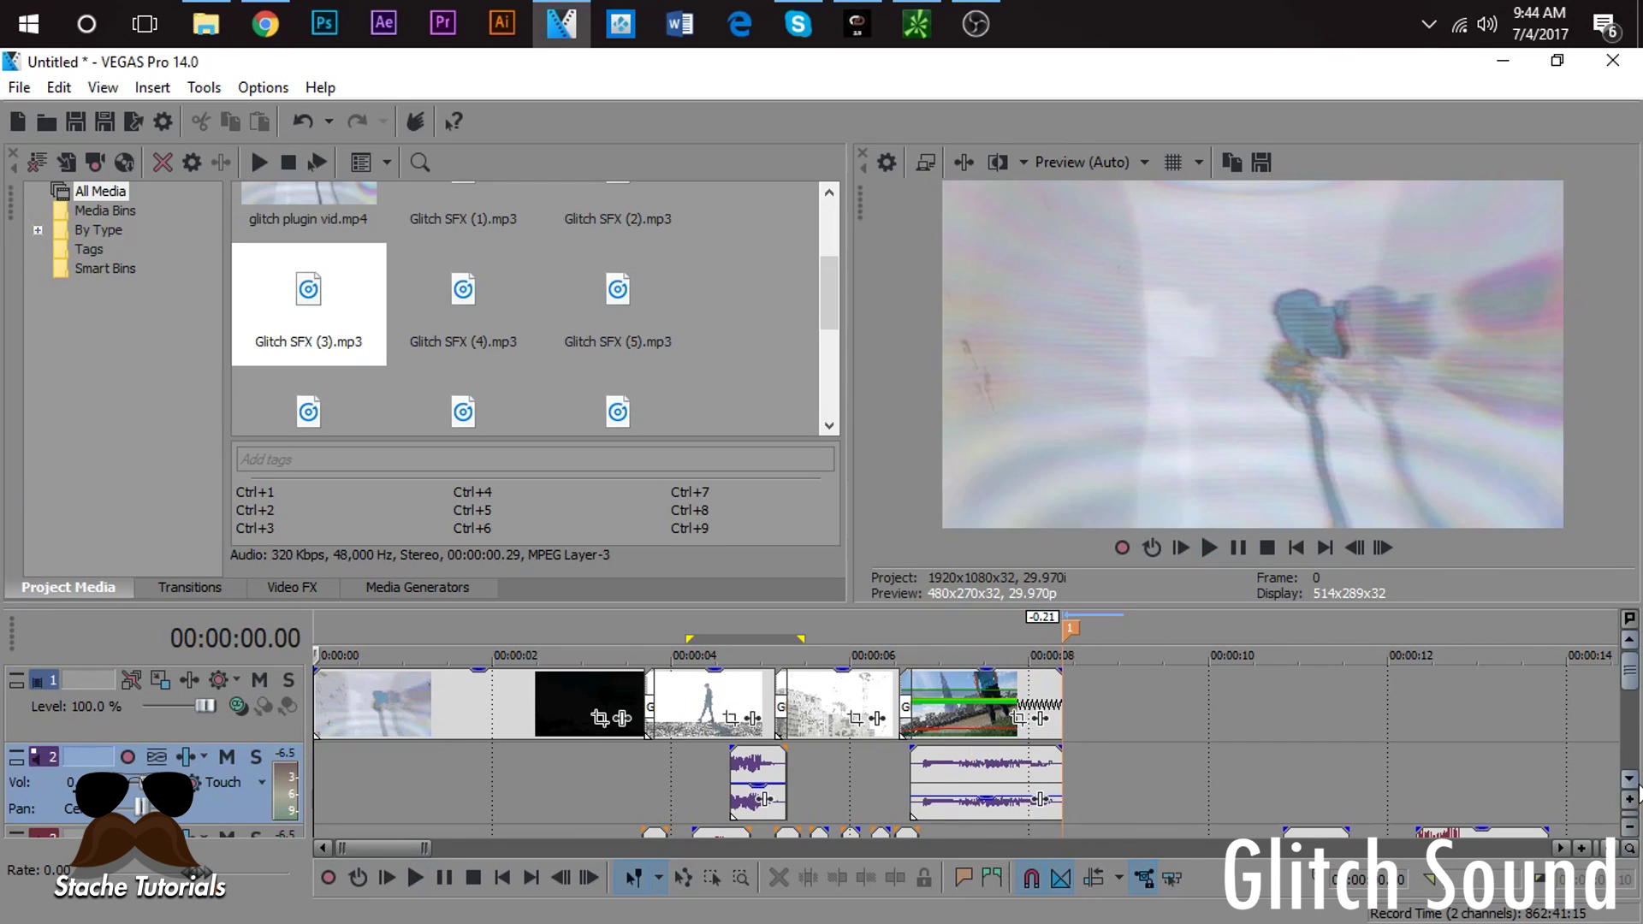
{"action": "scroll", "coordinate": [1637, 796], "scroll_direction": "down", "scroll_amount": 2}
{"action": "left_click", "coordinate": [1421, 783]}
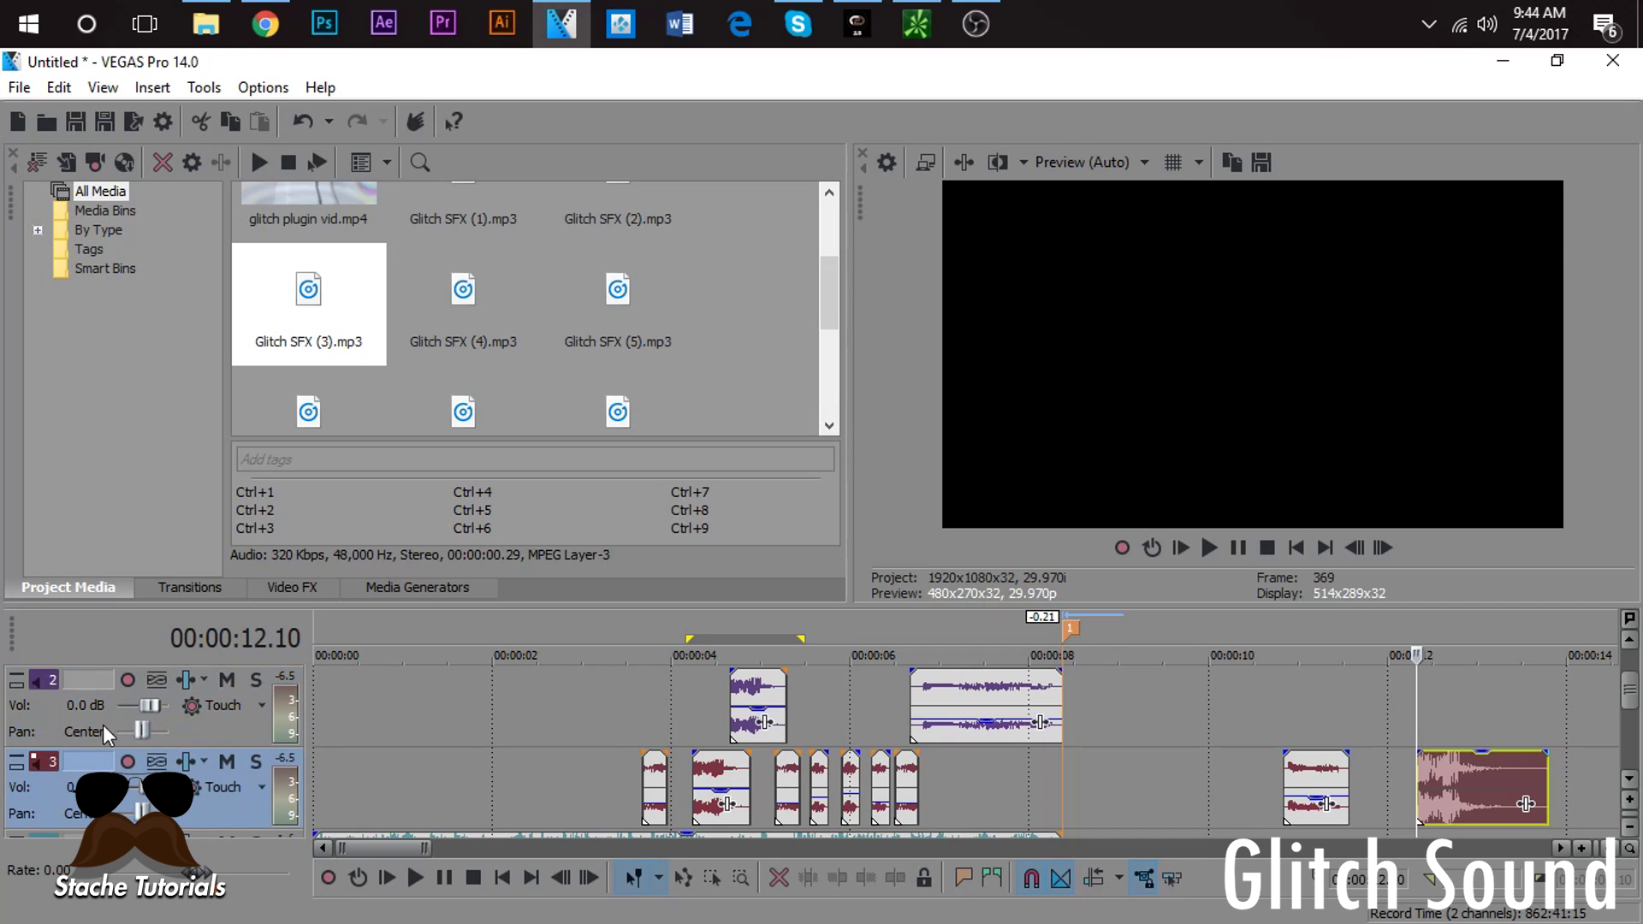
{"action": "left_click", "coordinate": [315, 711]}
{"action": "left_click", "coordinate": [343, 701]}
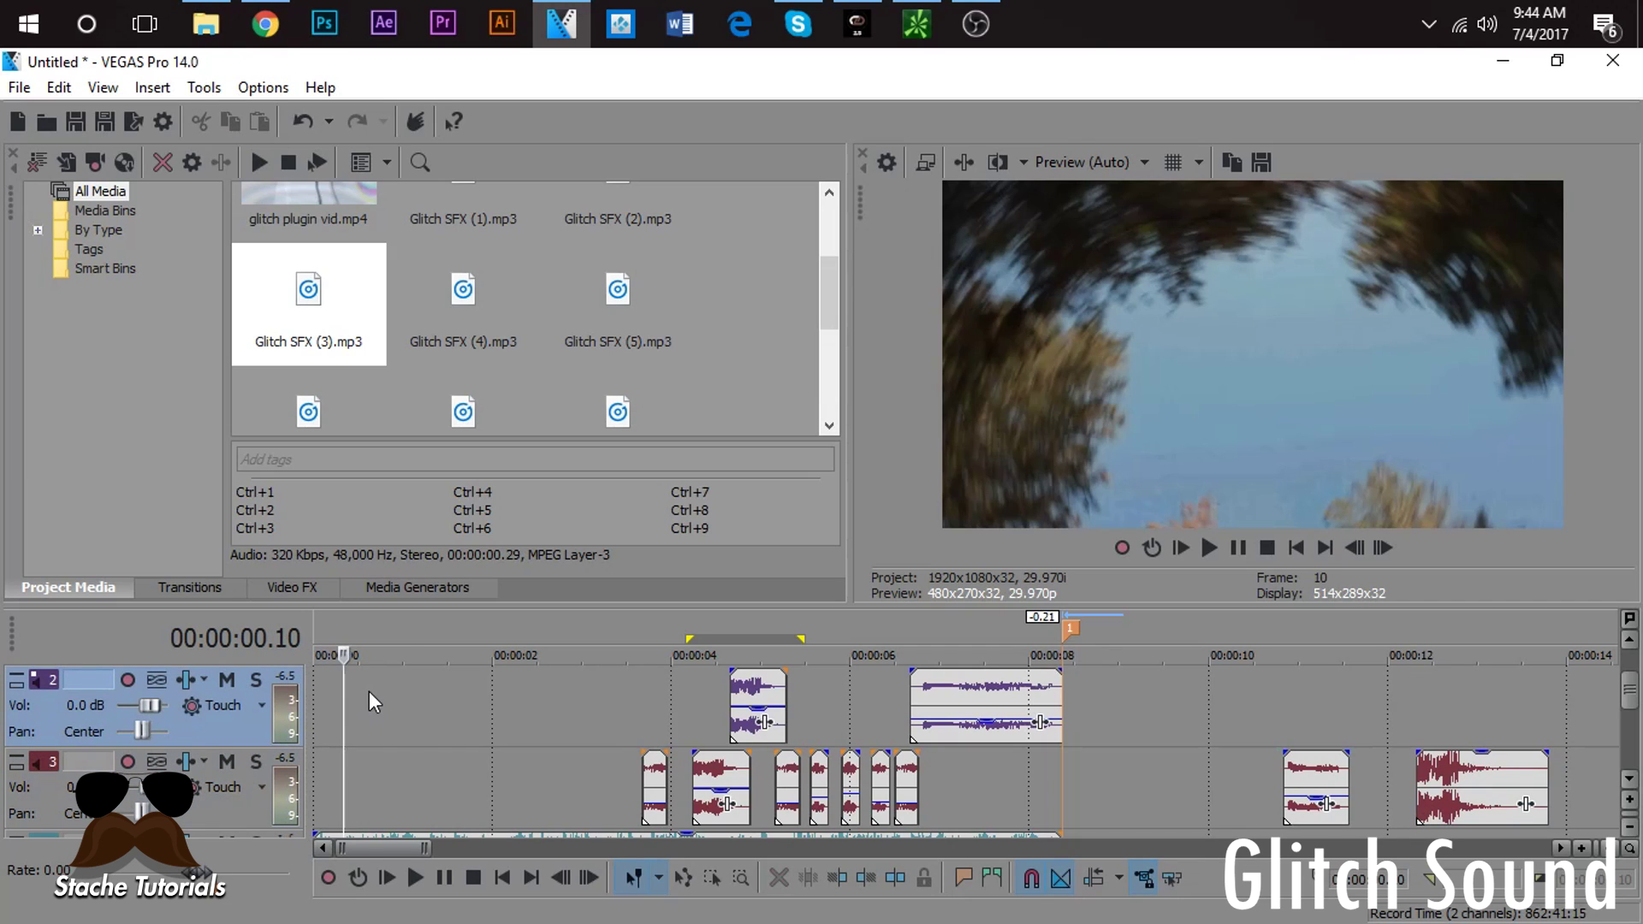
{"action": "left_click", "coordinate": [407, 694]}
{"action": "left_click", "coordinate": [1288, 787]}
{"action": "key", "text": "space"}
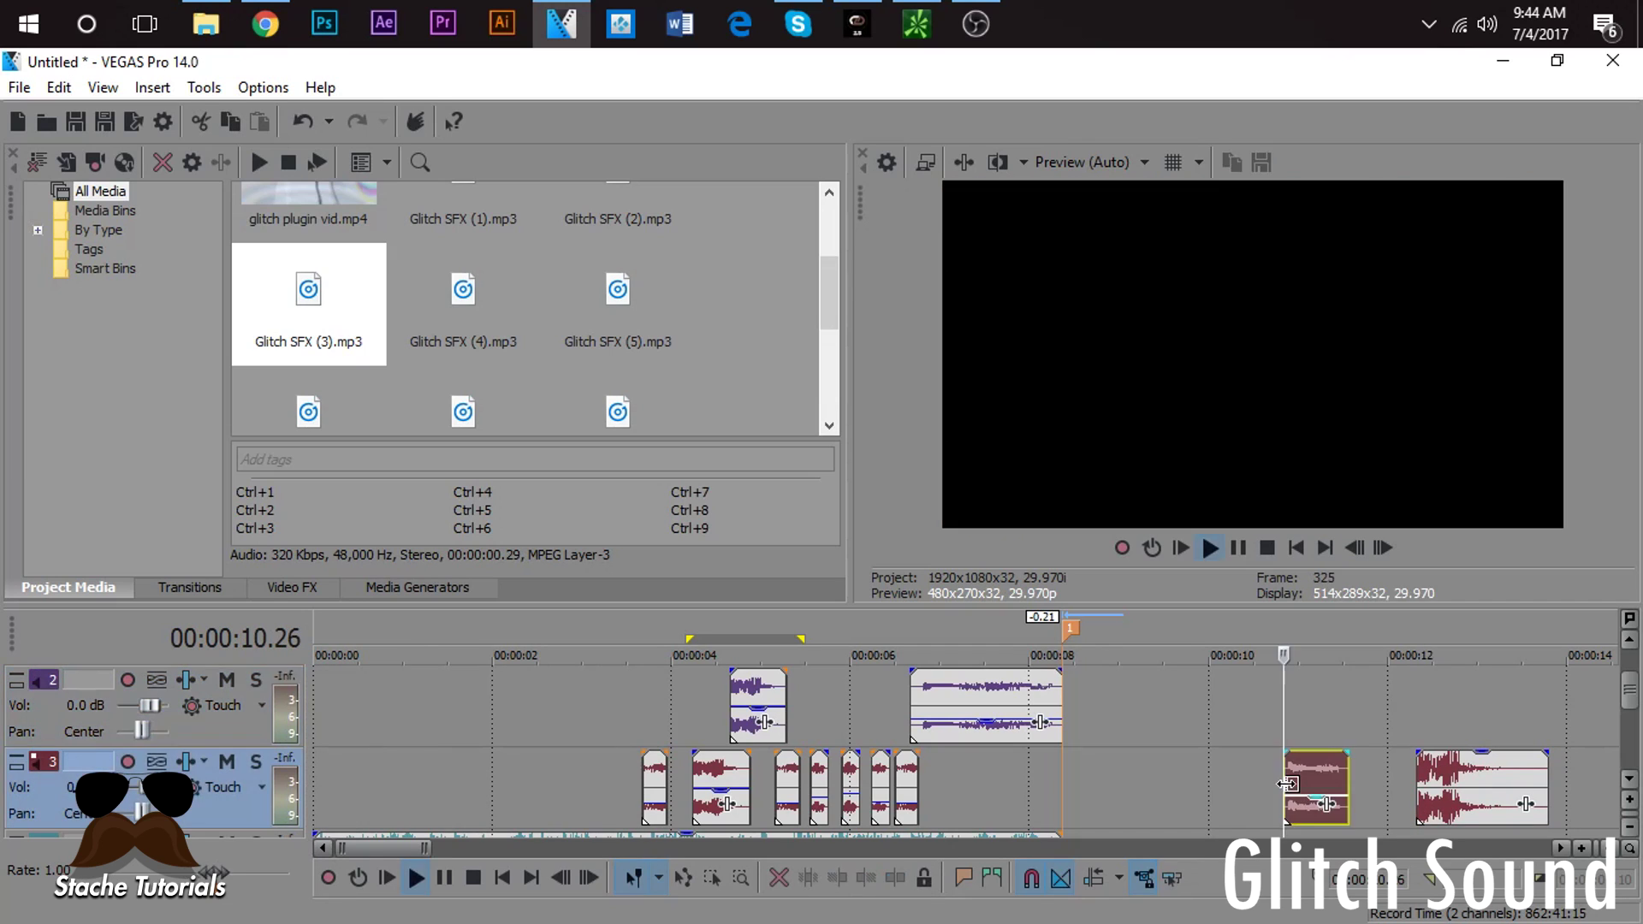
{"action": "key", "text": "space"}
{"action": "key", "text": "space"}
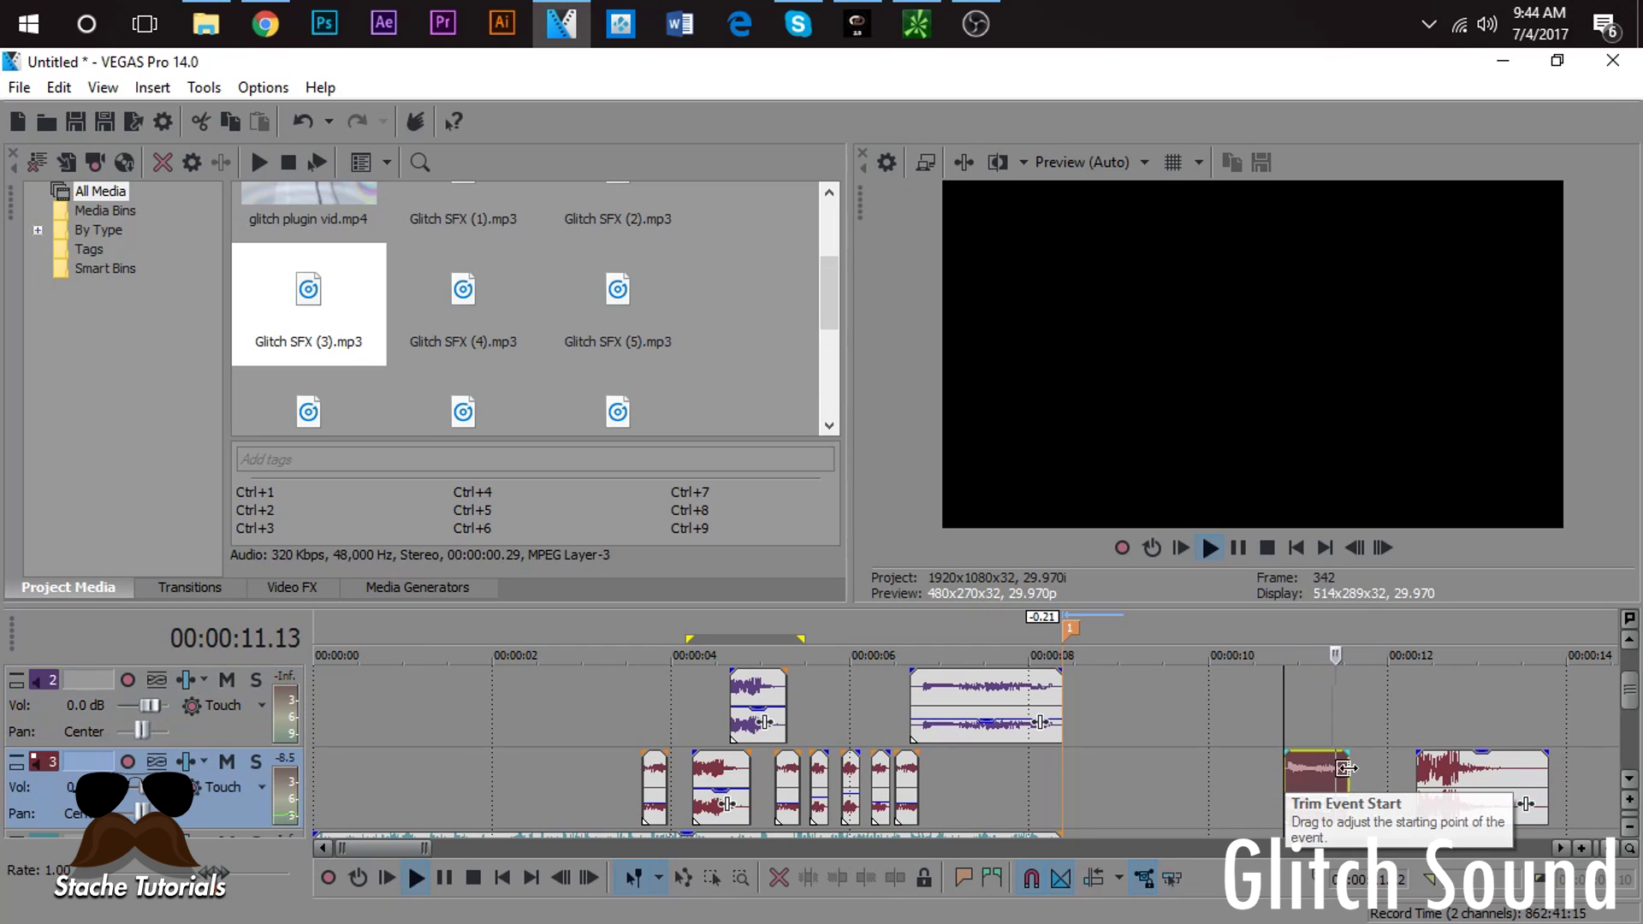
{"action": "key", "text": "space"}
Step: Audition the last spare glitch sound on track 3, starting near 00:00:12.10, and delete it
{"action": "left_click", "coordinate": [1421, 774]}
{"action": "key", "text": "space"}
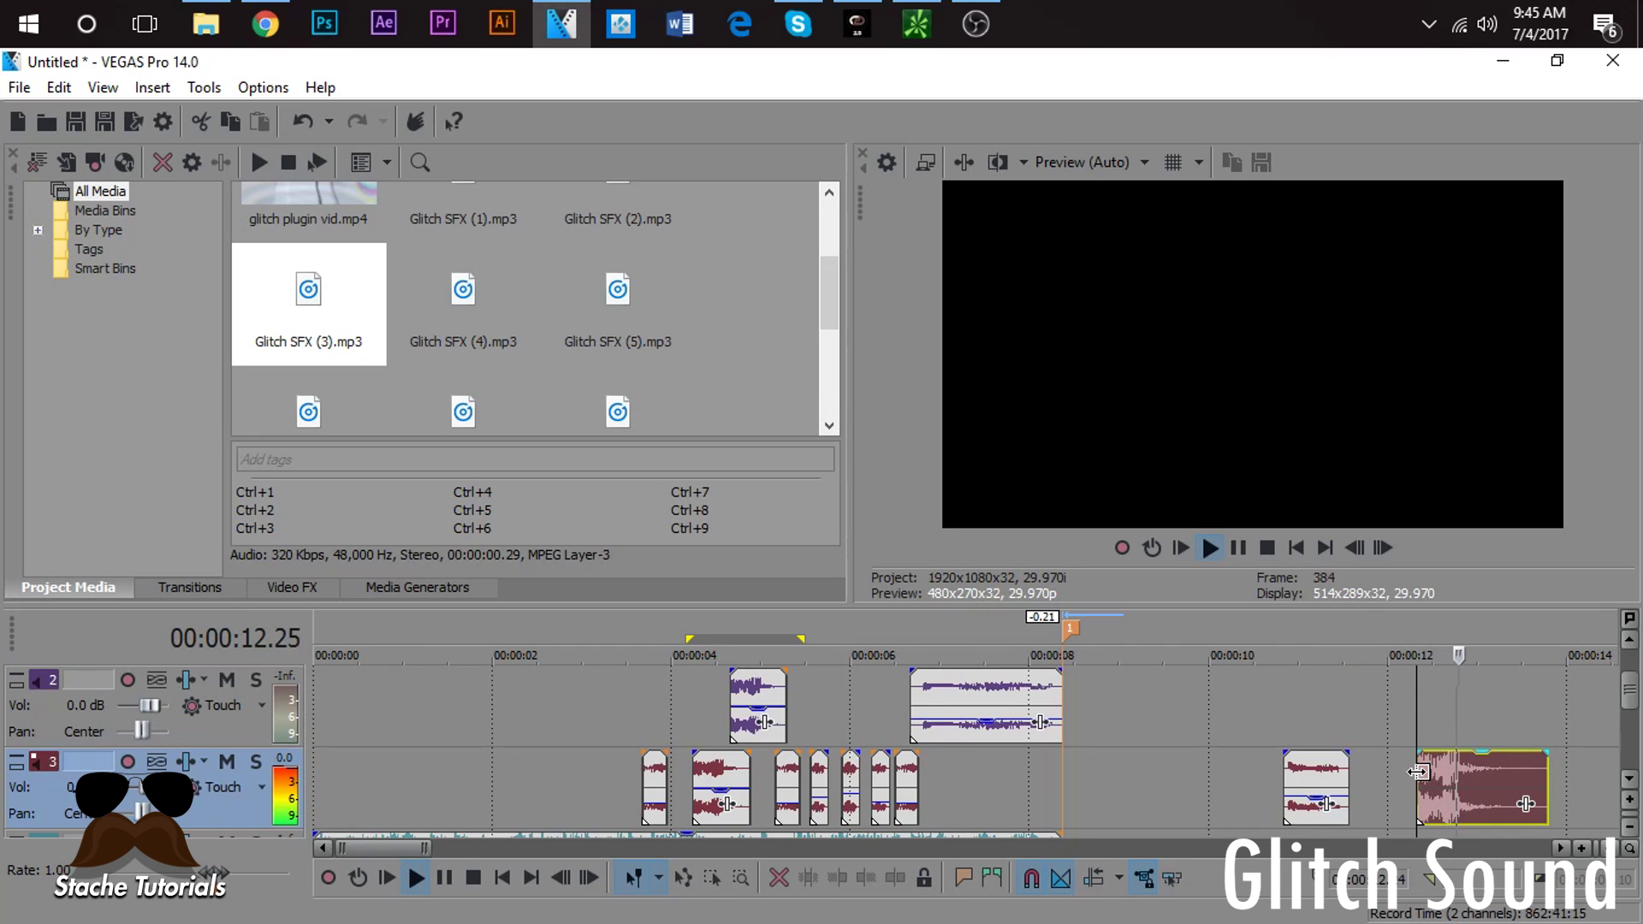
{"action": "key", "text": "space"}
{"action": "key", "text": "space"}
{"action": "key", "text": "Delete"}
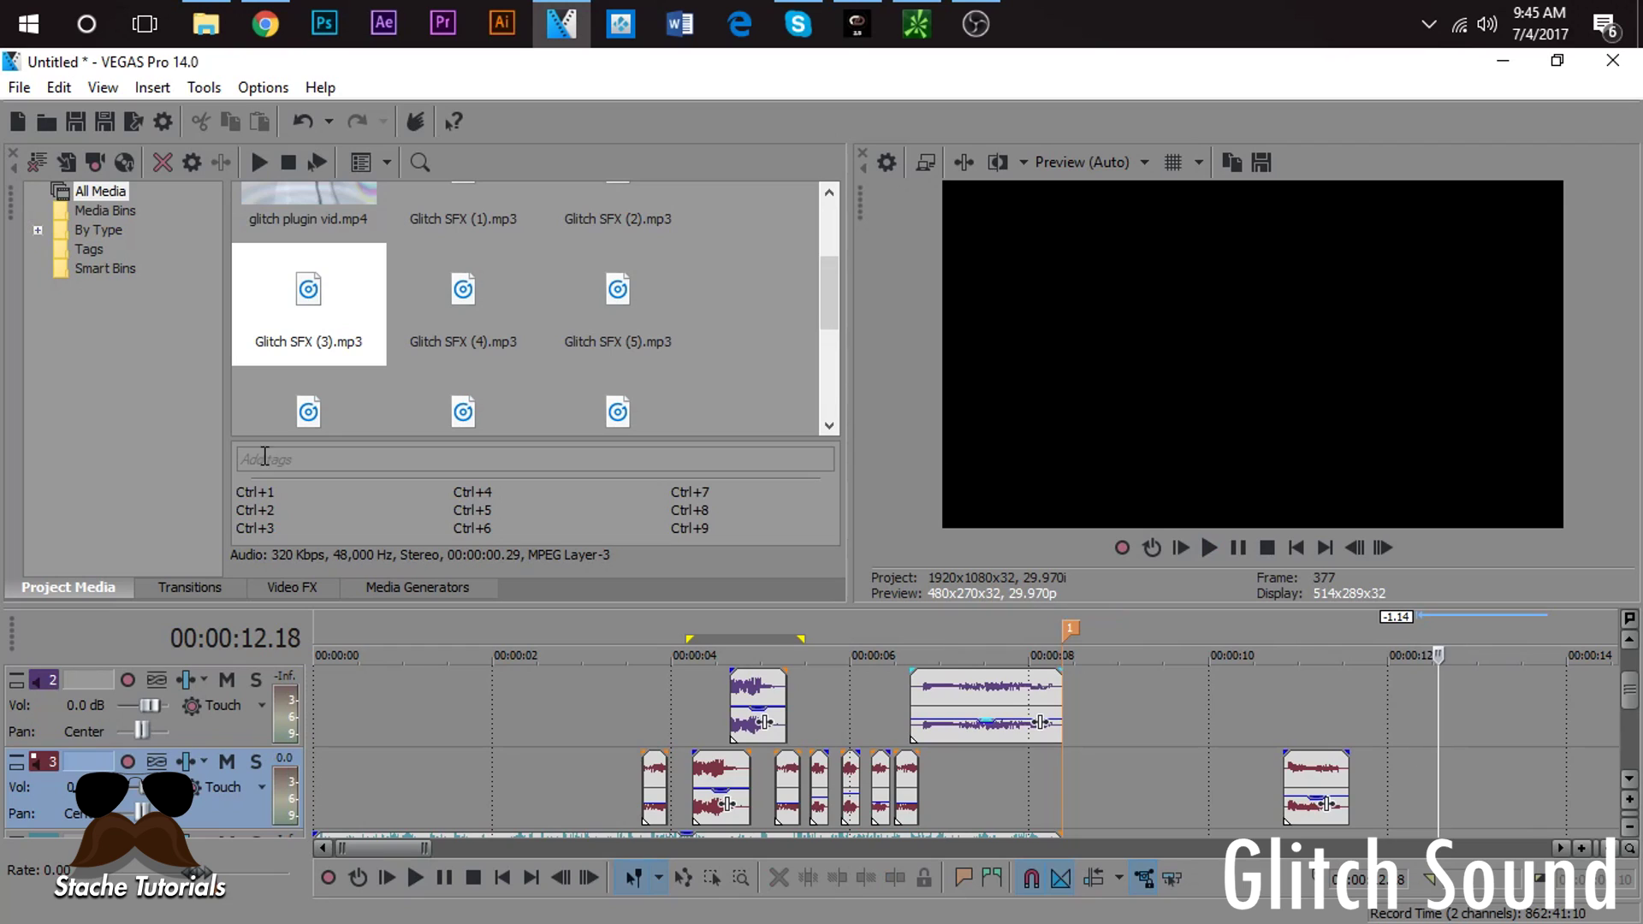
Step: Try out Glitch SFX (4) at 00:00:12.18 on track 3 by playing it, and remove it from the timeline
{"action": "left_click_drag", "start_coordinate": [464, 338], "coordinate": [1452, 805]}
{"action": "left_click", "coordinate": [1446, 761]}
{"action": "key", "text": "space"}
{"action": "key", "text": "space"}
{"action": "key", "text": "space"}
{"action": "key", "text": "space"}
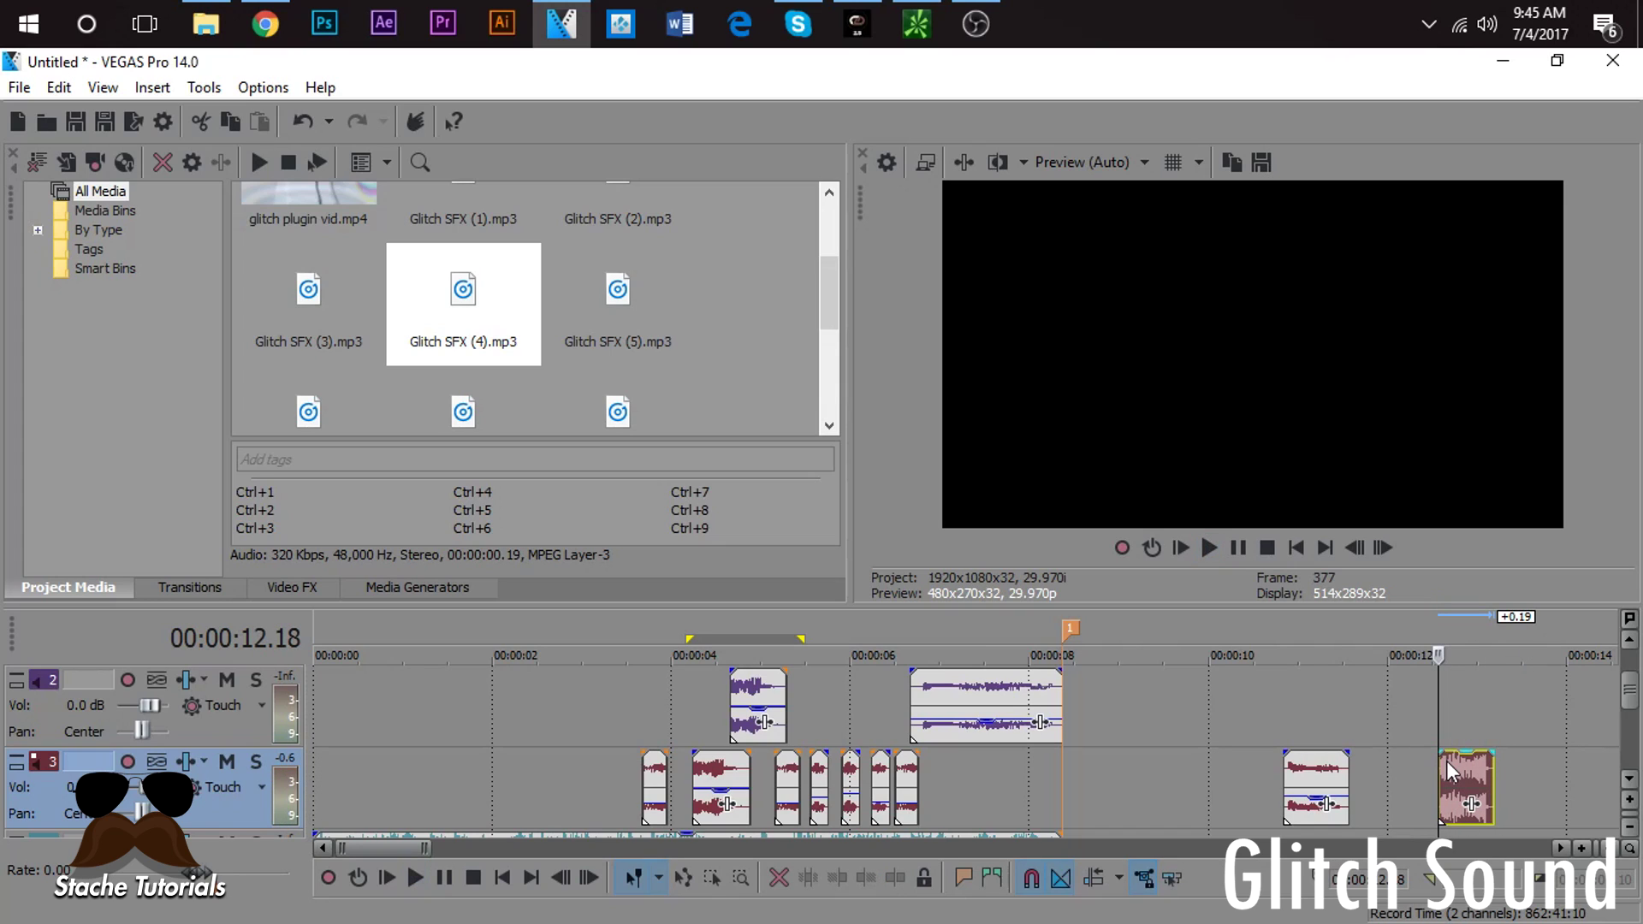
{"action": "left_click", "coordinate": [1479, 784]}
{"action": "key", "text": "Delete"}
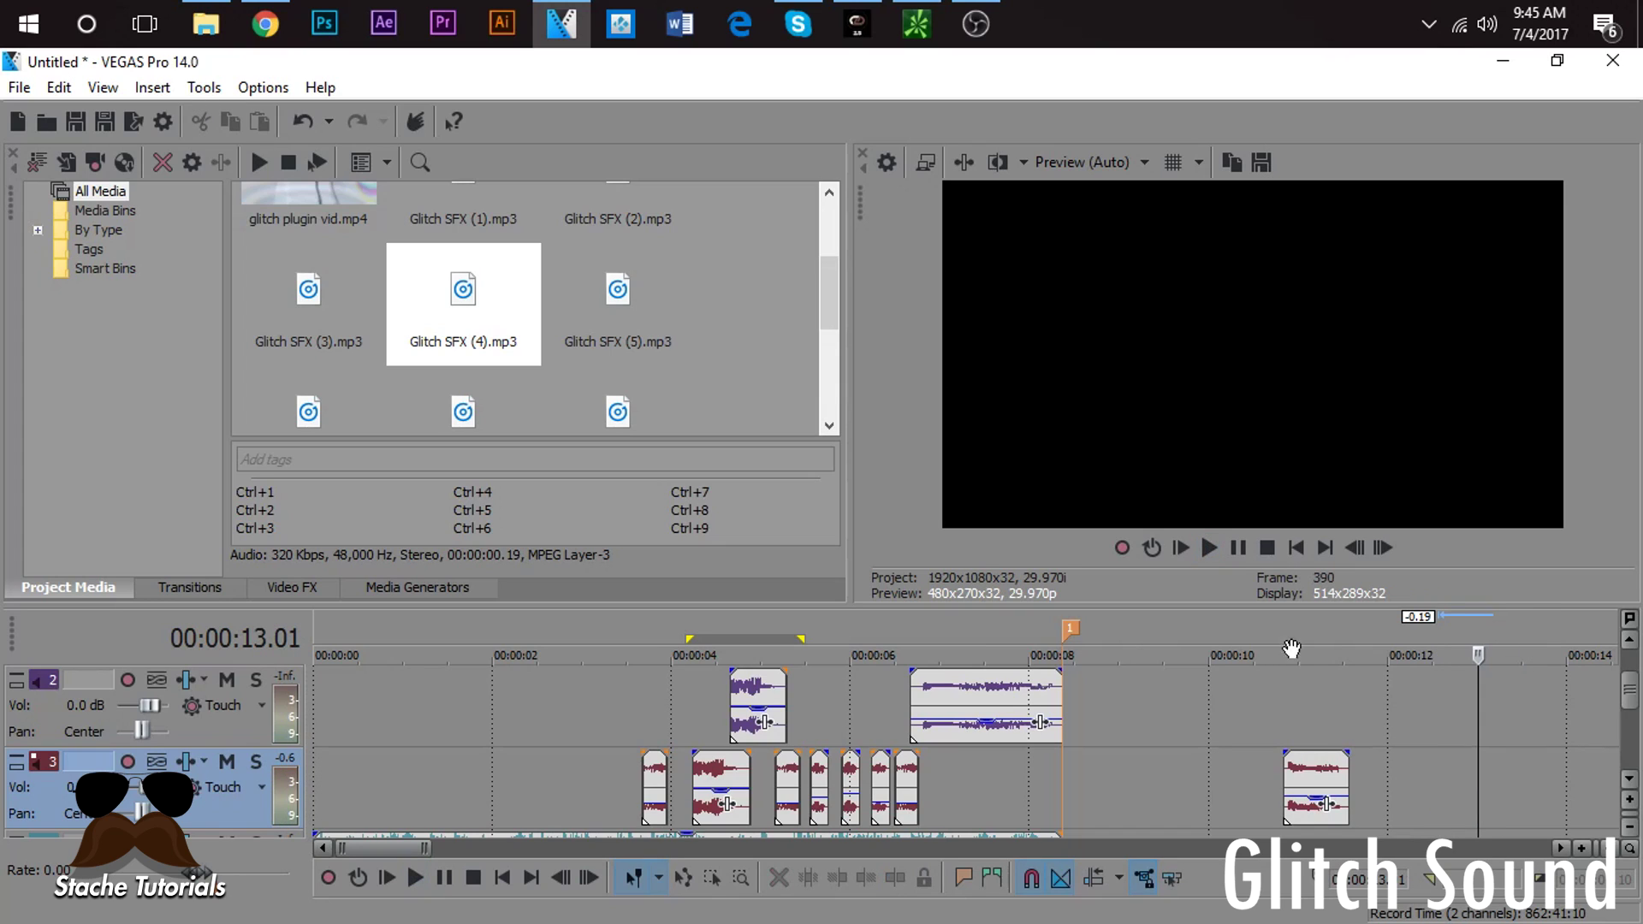
Step: Try out Glitch SFX (5) in the empty area at the end of track 3 and delete it after playing it
{"action": "left_click", "coordinate": [676, 341]}
{"action": "left_click_drag", "start_coordinate": [1196, 783], "coordinate": [1438, 779]}
{"action": "left_click", "coordinate": [1438, 775]}
{"action": "key", "text": "space"}
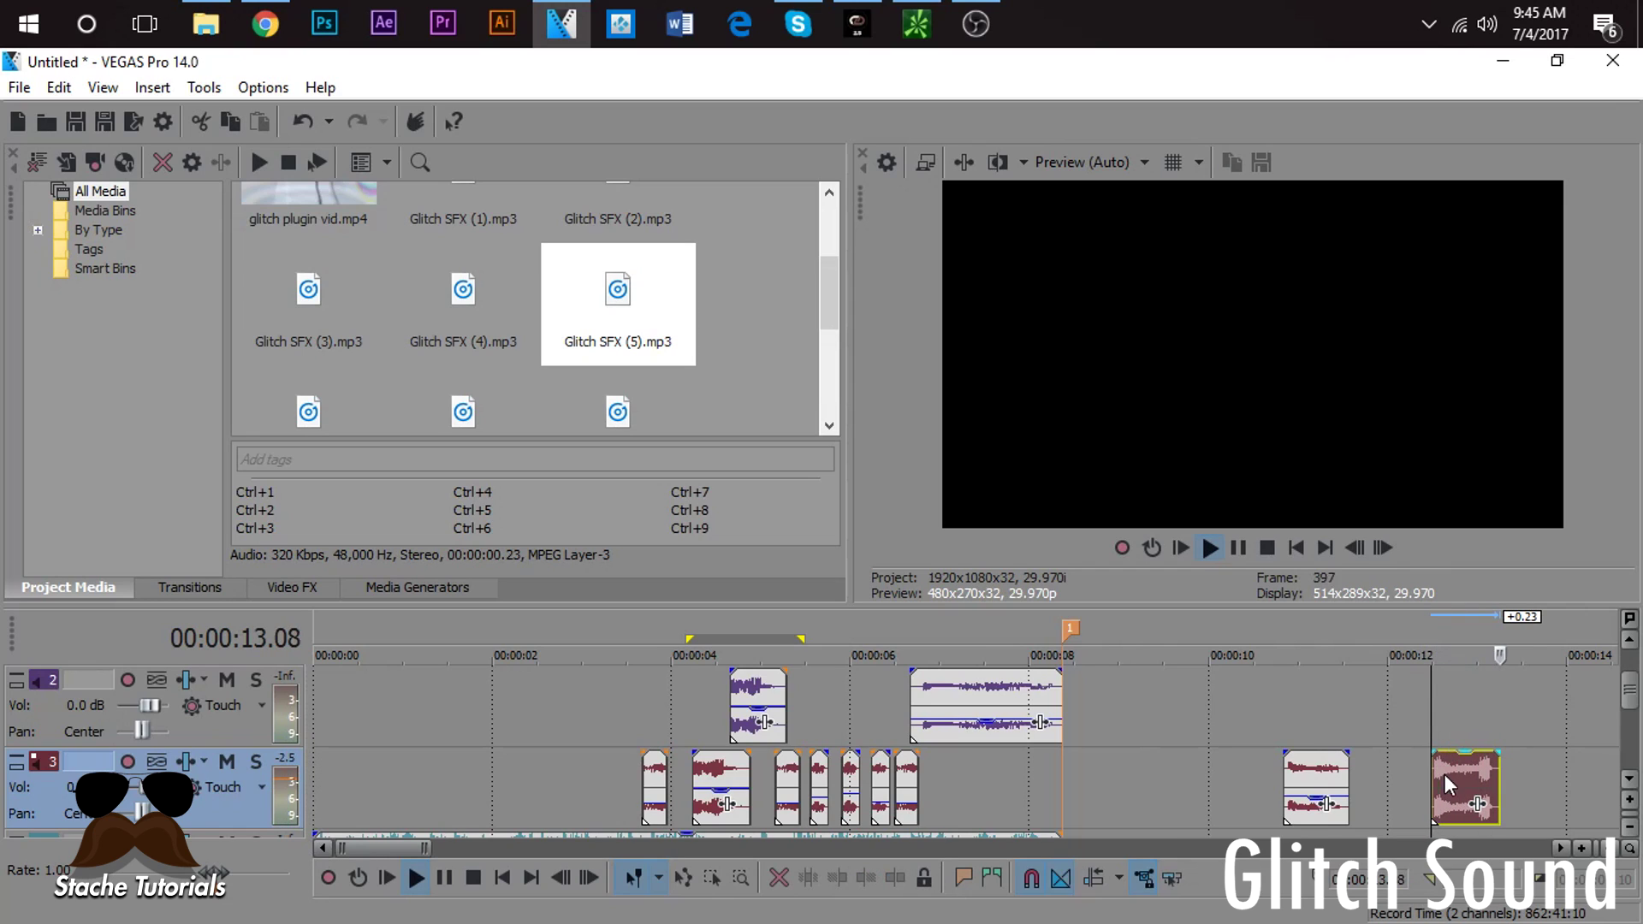
{"action": "key", "text": "space"}
{"action": "left_click", "coordinate": [1454, 784]}
{"action": "key", "text": "Delete"}
Step: Move the remaining spare glitch sound on track 3 to 00:00:00.05 under the opening clip and replay the beginning
{"action": "left_click_drag", "start_coordinate": [1295, 764], "coordinate": [108, 758]}
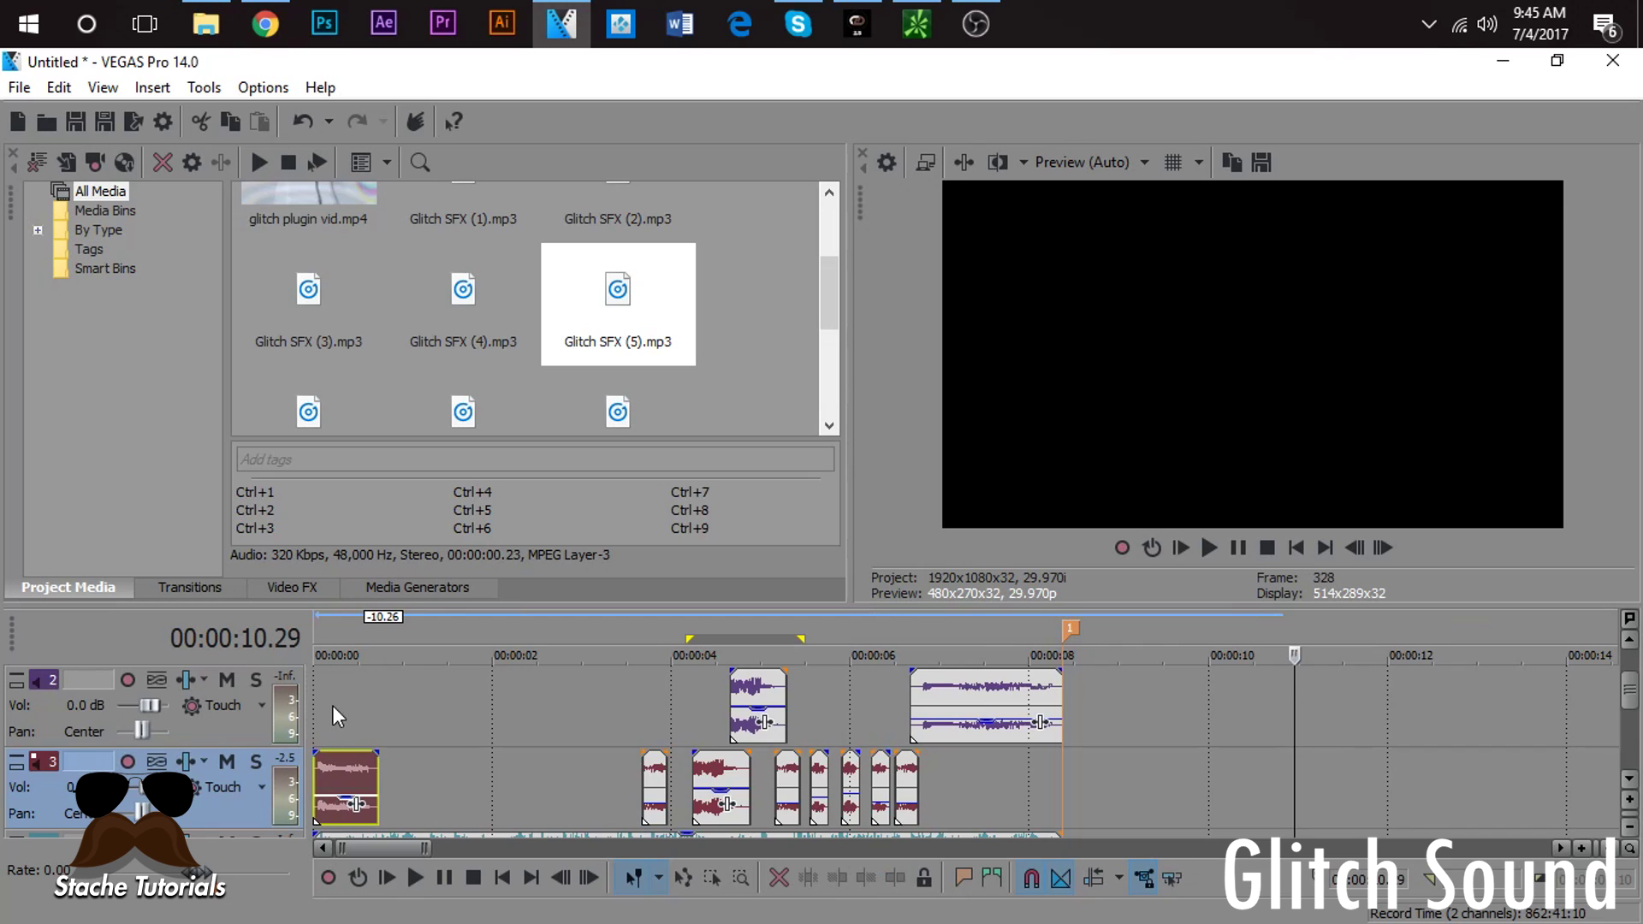
{"action": "left_click", "coordinate": [336, 702]}
{"action": "scroll", "coordinate": [337, 702], "scroll_direction": "up", "scroll_amount": 3}
{"action": "left_click", "coordinate": [1387, 548]}
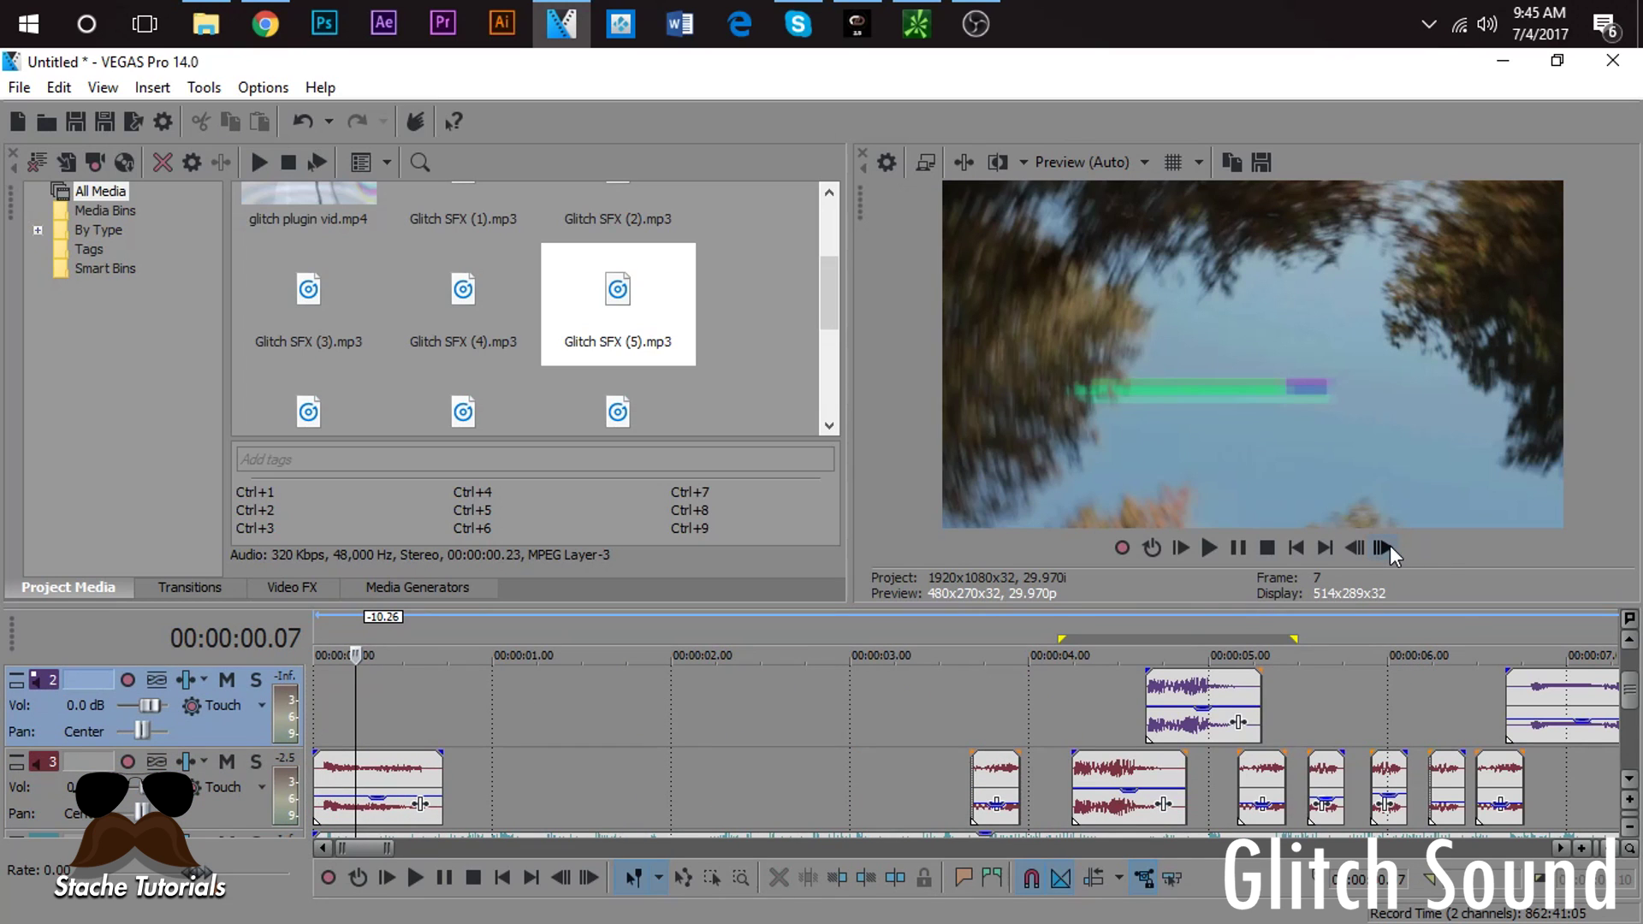
{"action": "mouse_move", "coordinate": [377, 779]}
{"action": "left_mouse_down"}
{"action": "mouse_move", "coordinate": [408, 766]}
{"action": "mouse_move", "coordinate": [380, 760]}
{"action": "left_mouse_up"}
{"action": "key", "text": "space"}
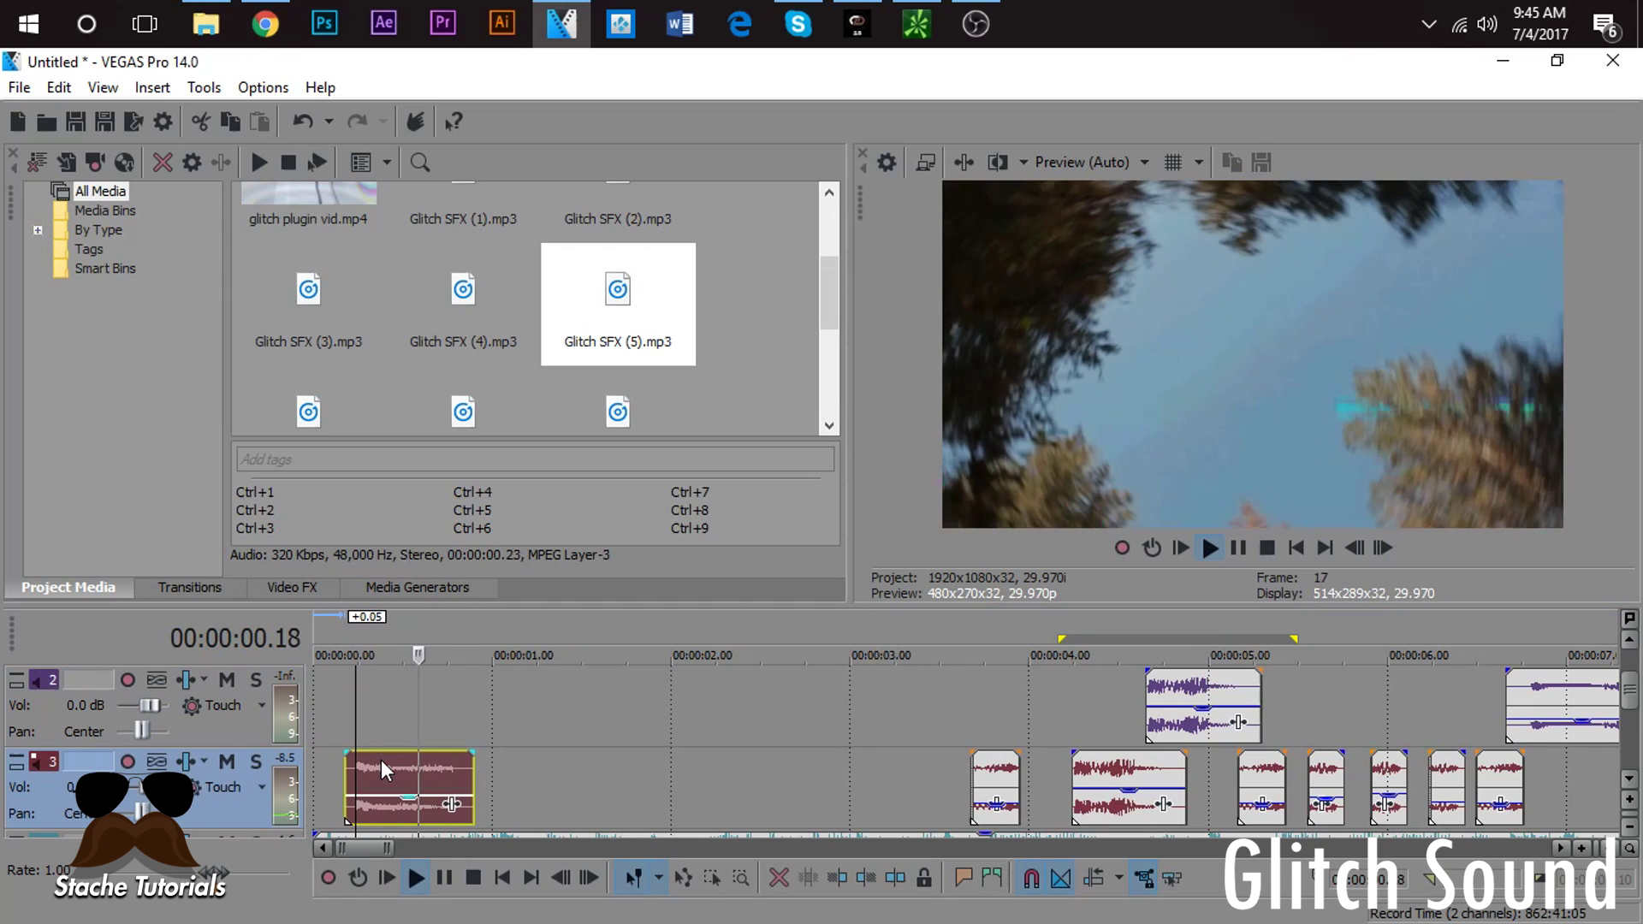
{"action": "key", "text": "space"}
{"action": "key", "text": "space"}
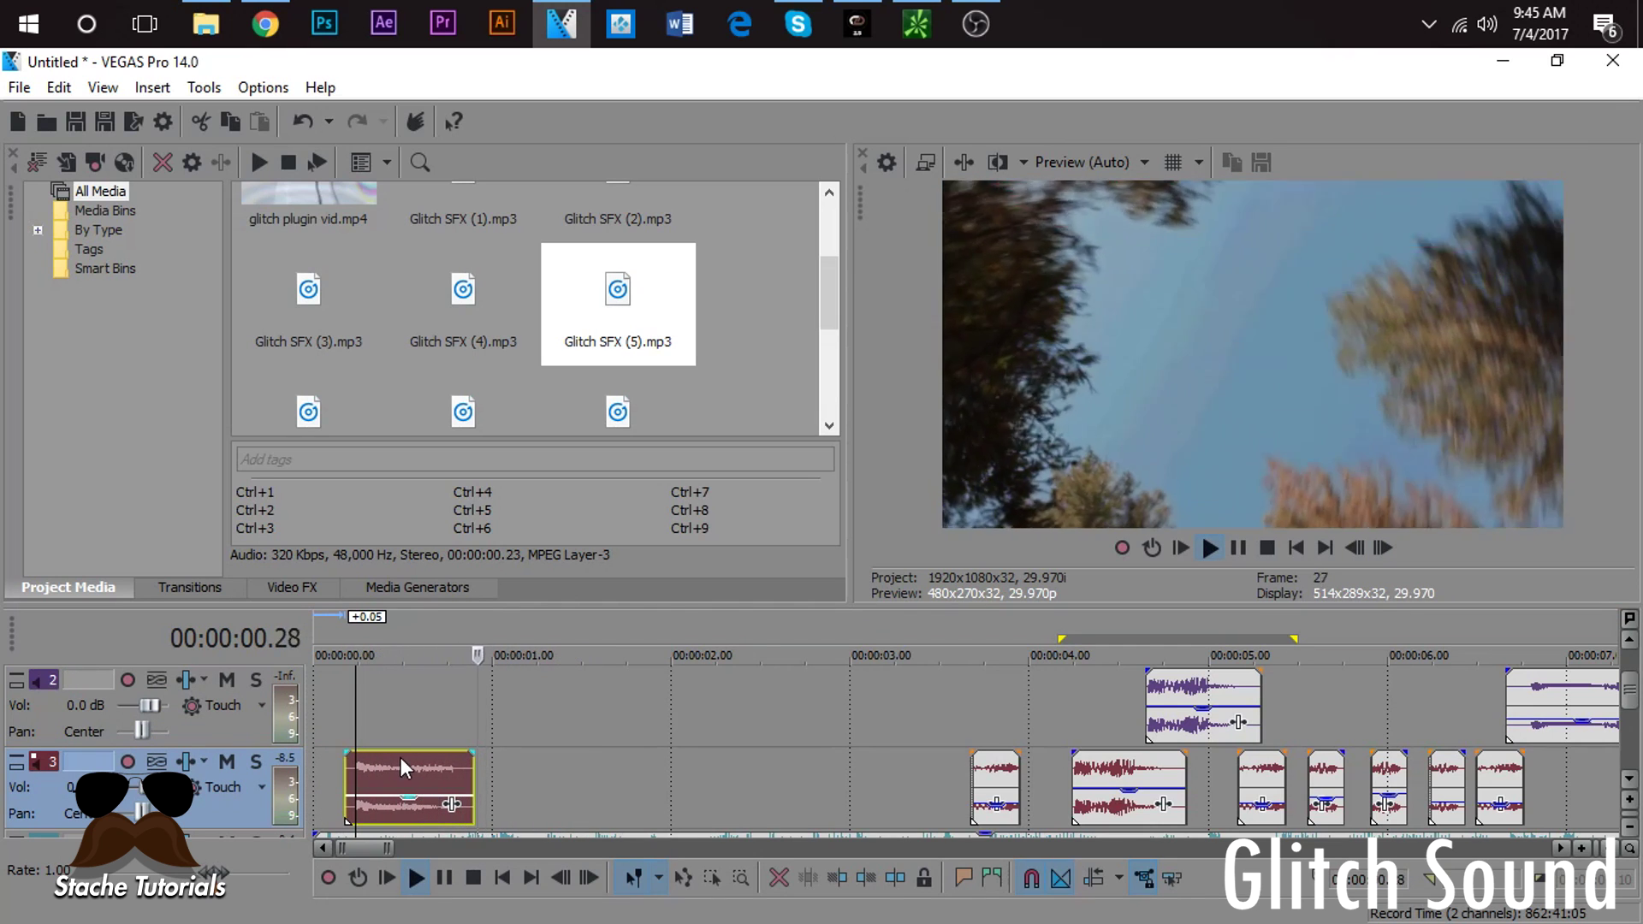
{"action": "key", "text": "space"}
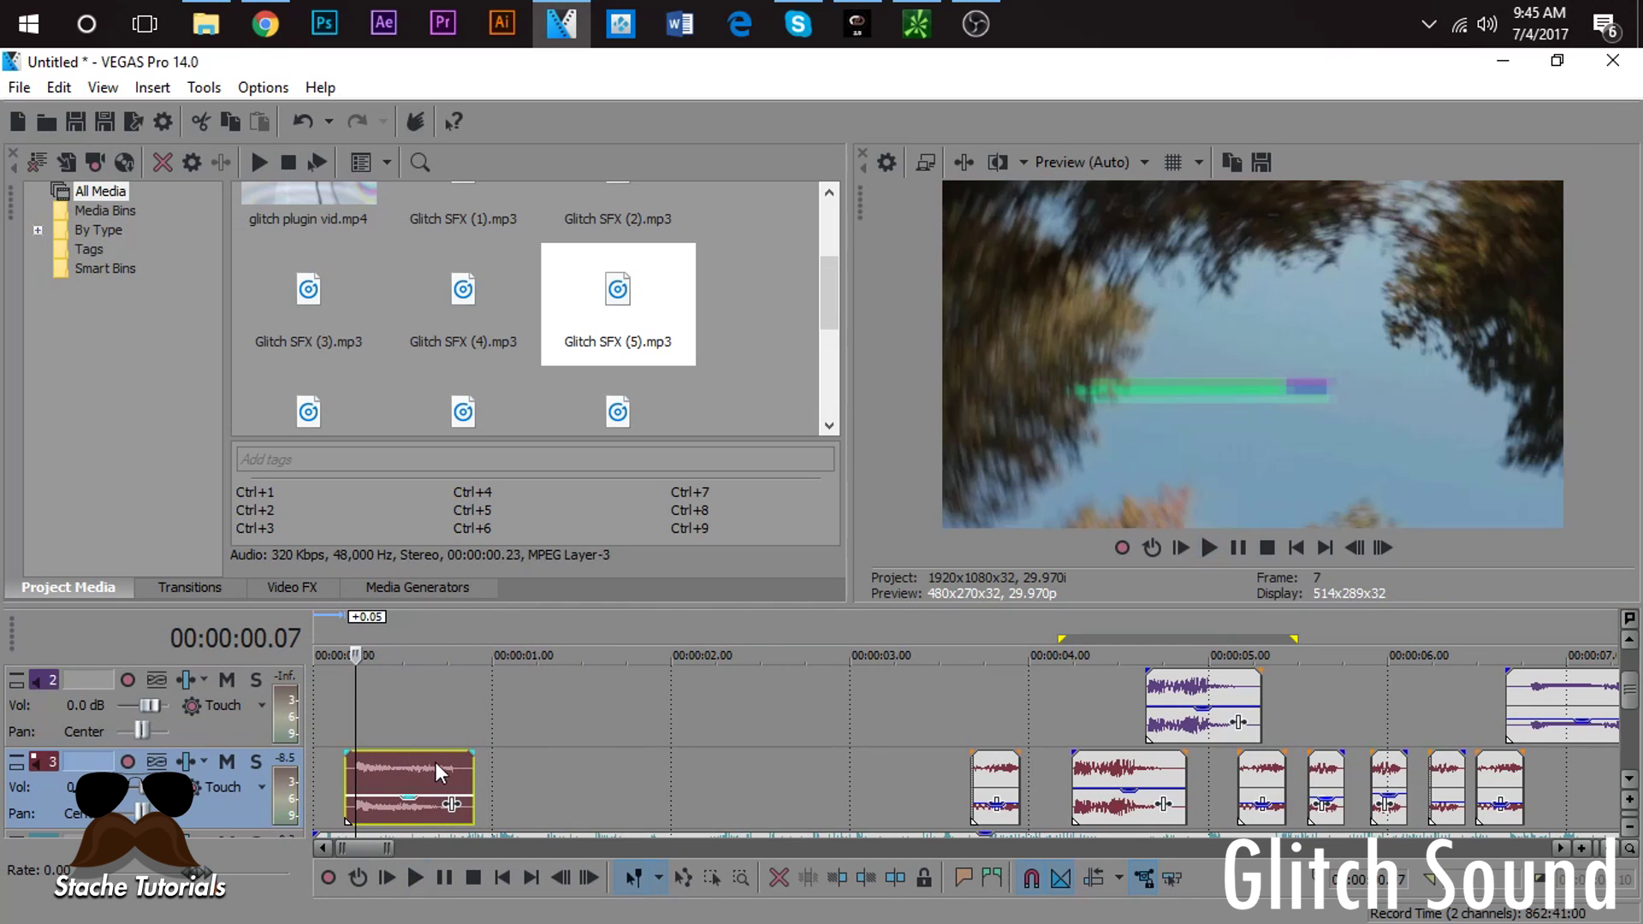
{"action": "left_click", "coordinate": [320, 731]}
{"action": "key", "text": "space"}
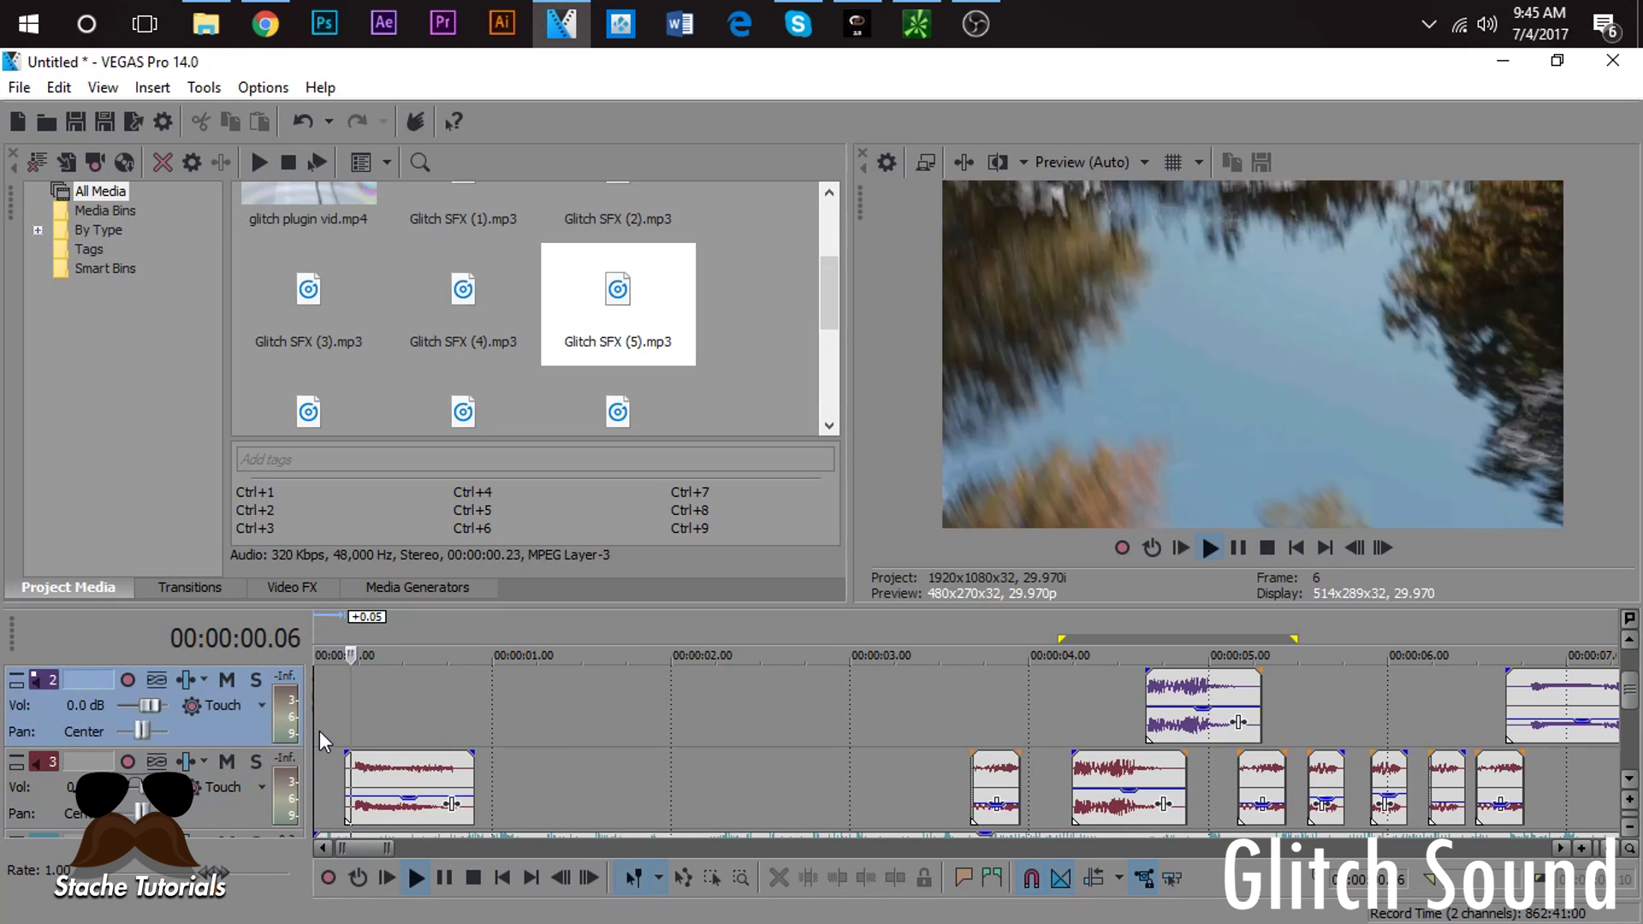
{"action": "key", "text": "space"}
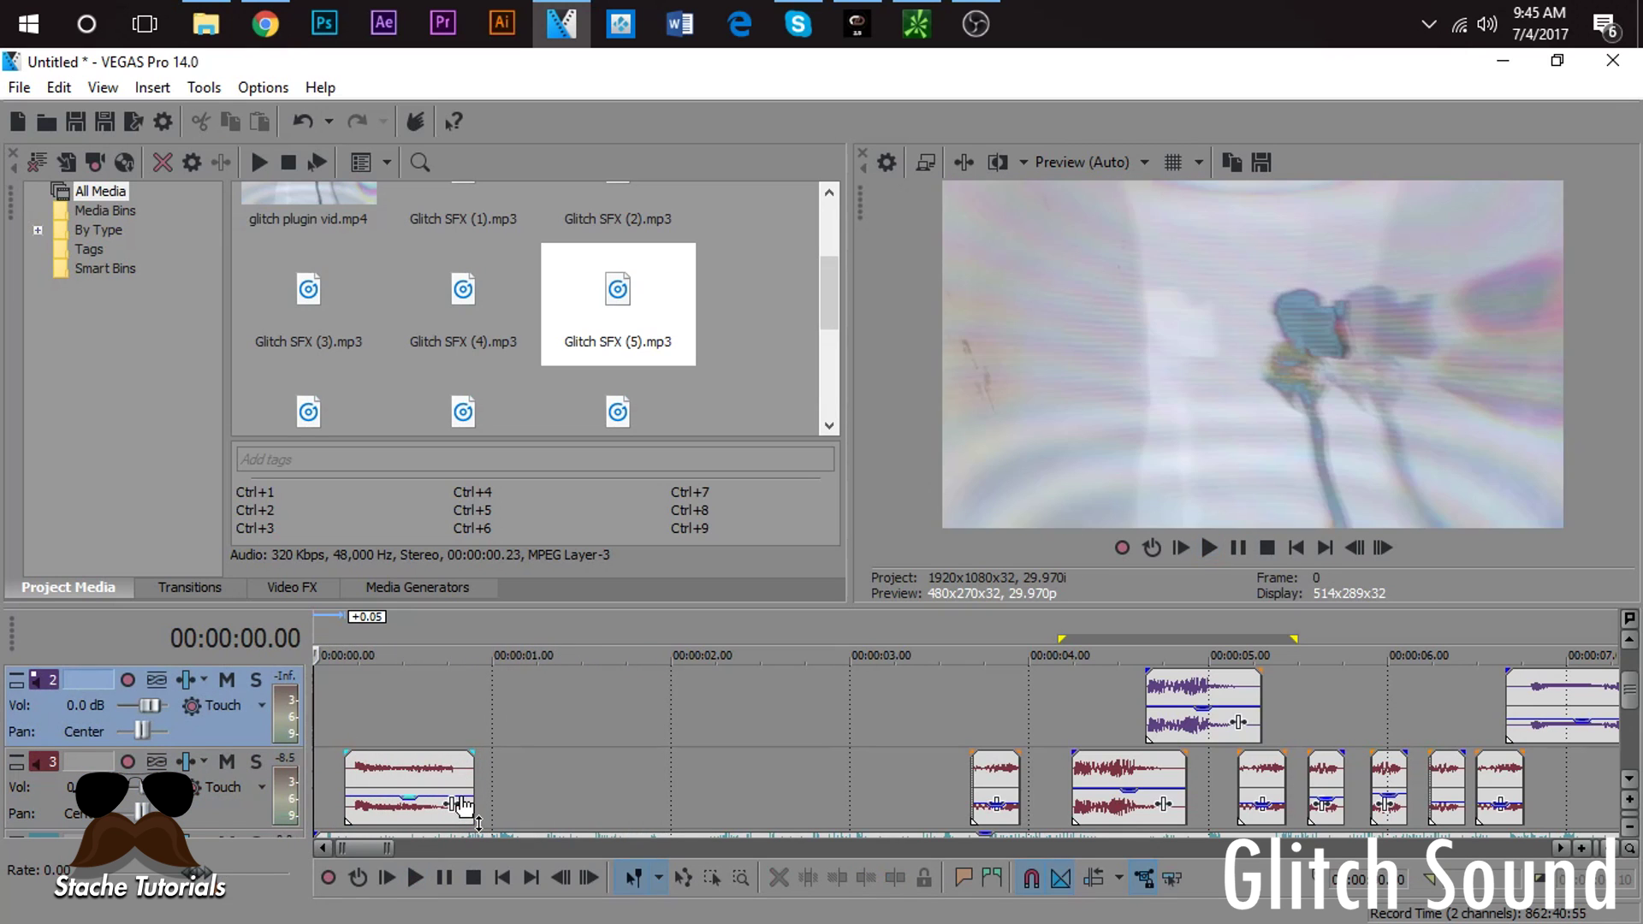
Step: Add overlapping copies of the opening glitch sound after it on track 3 and replay them from 00:00:00.07
{"action": "left_click_drag", "start_coordinate": [440, 784], "coordinate": [582, 737]}
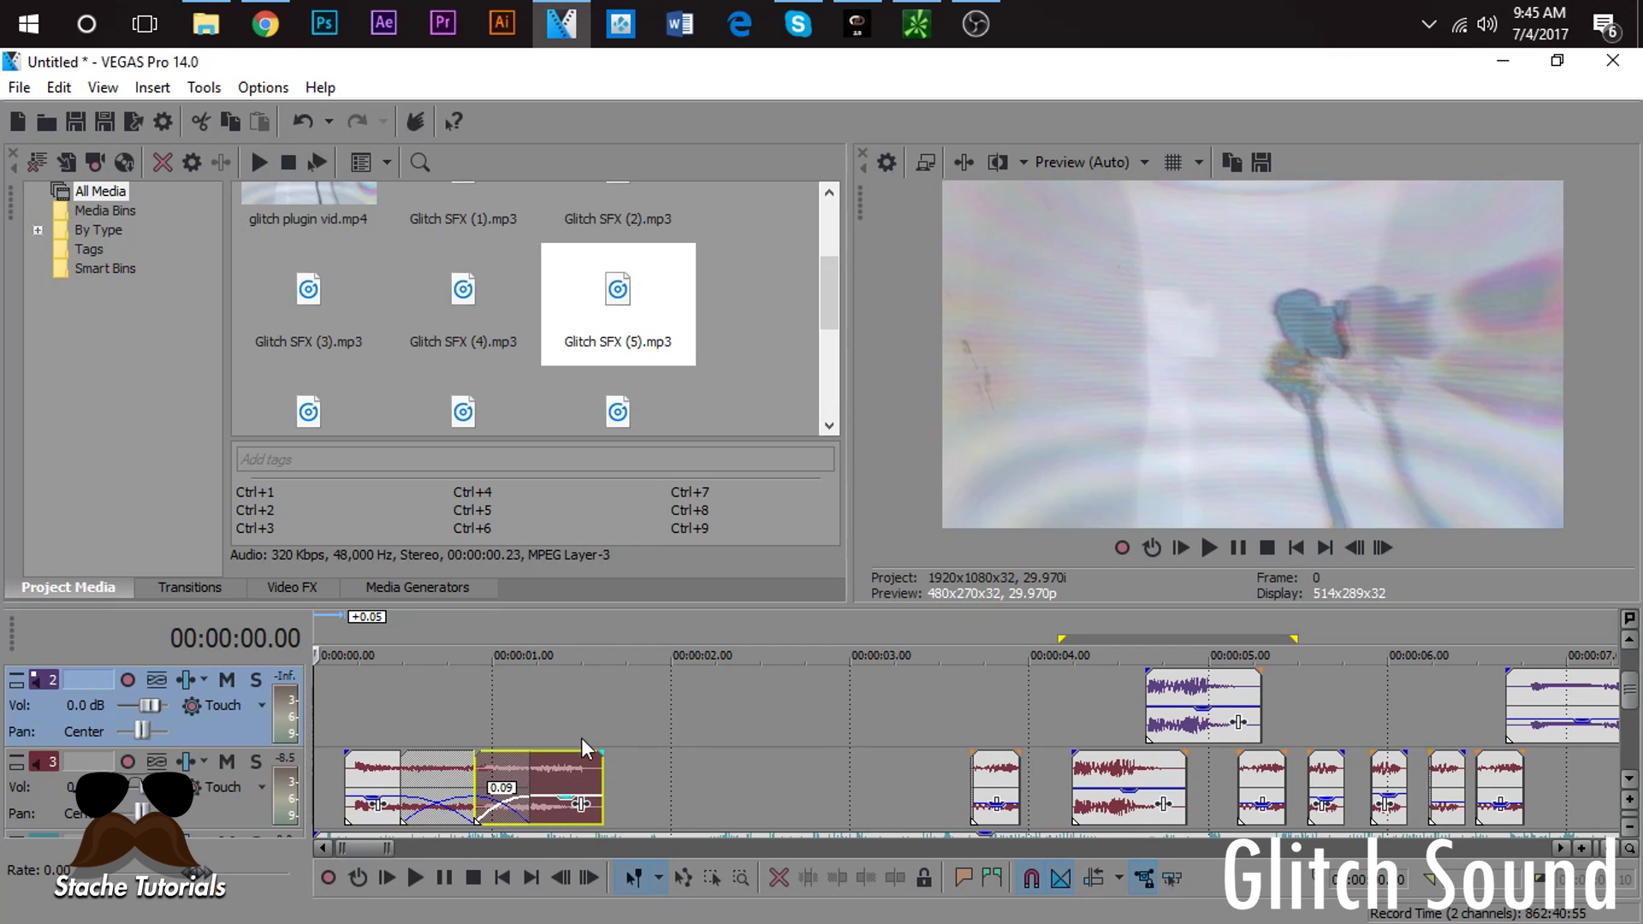
{"action": "left_click", "coordinate": [583, 712]}
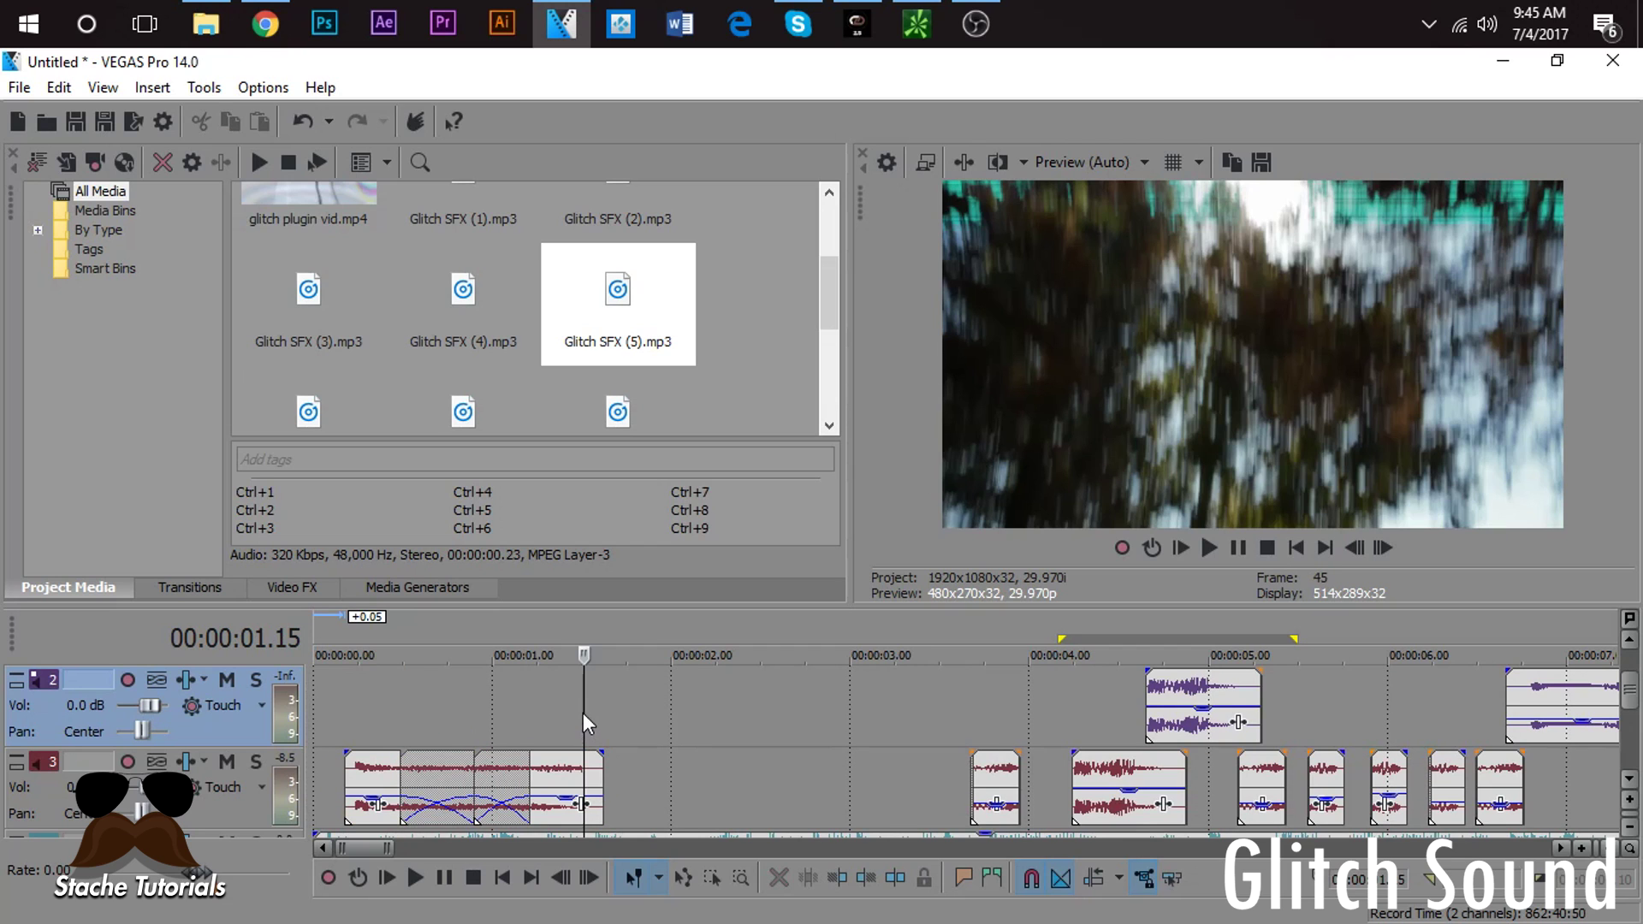
{"action": "left_click", "coordinate": [357, 726]}
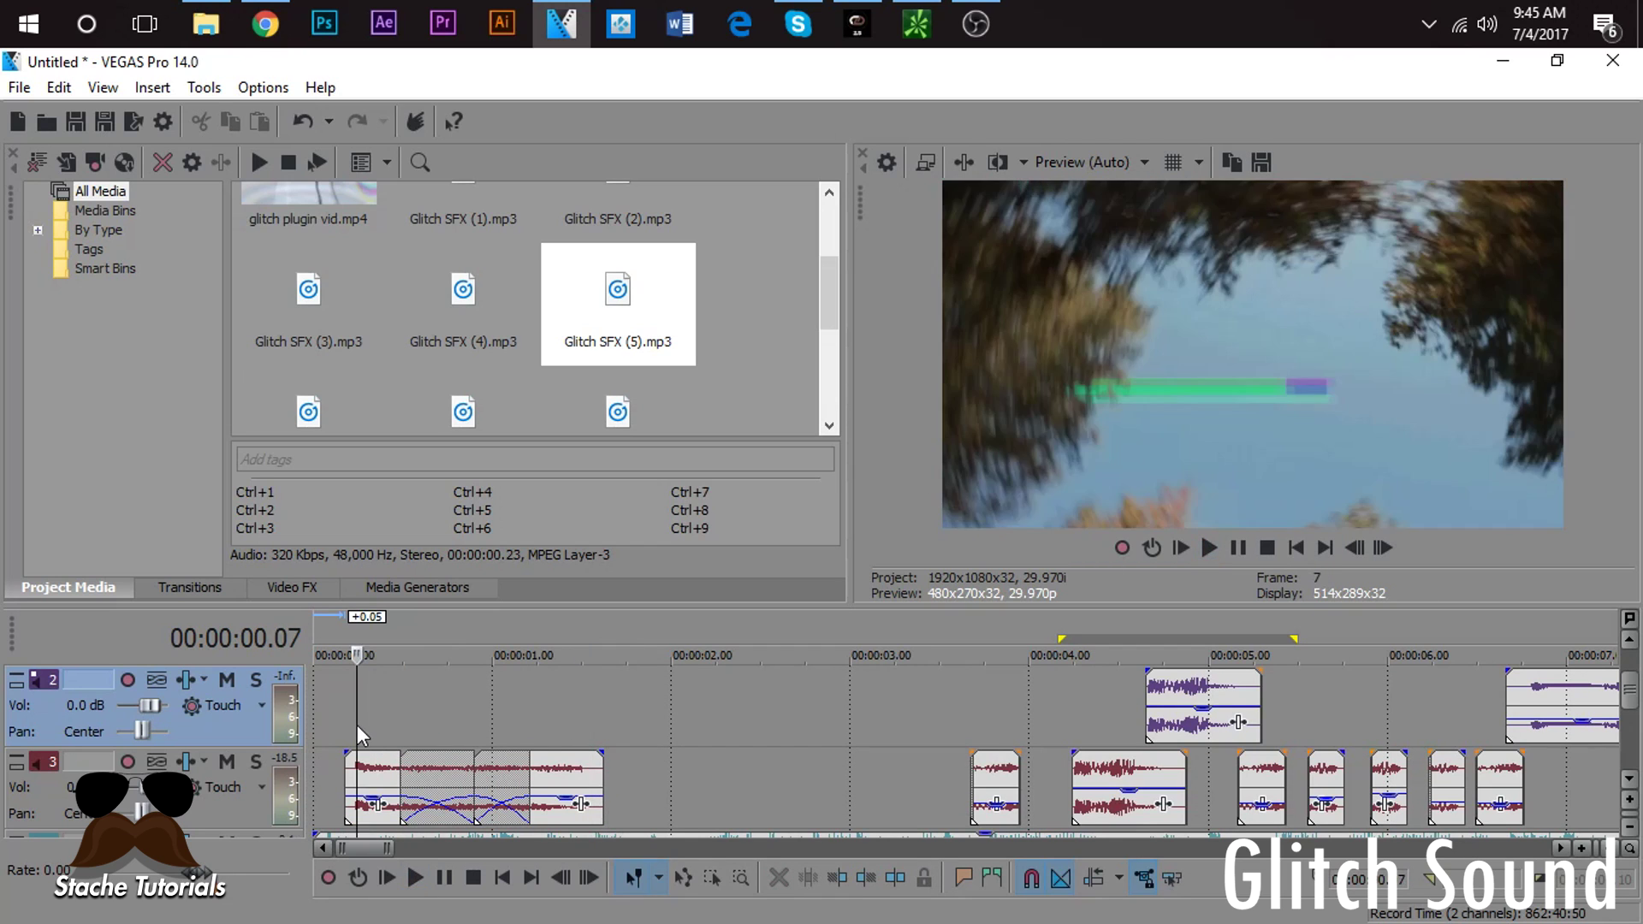
{"action": "key", "text": "space"}
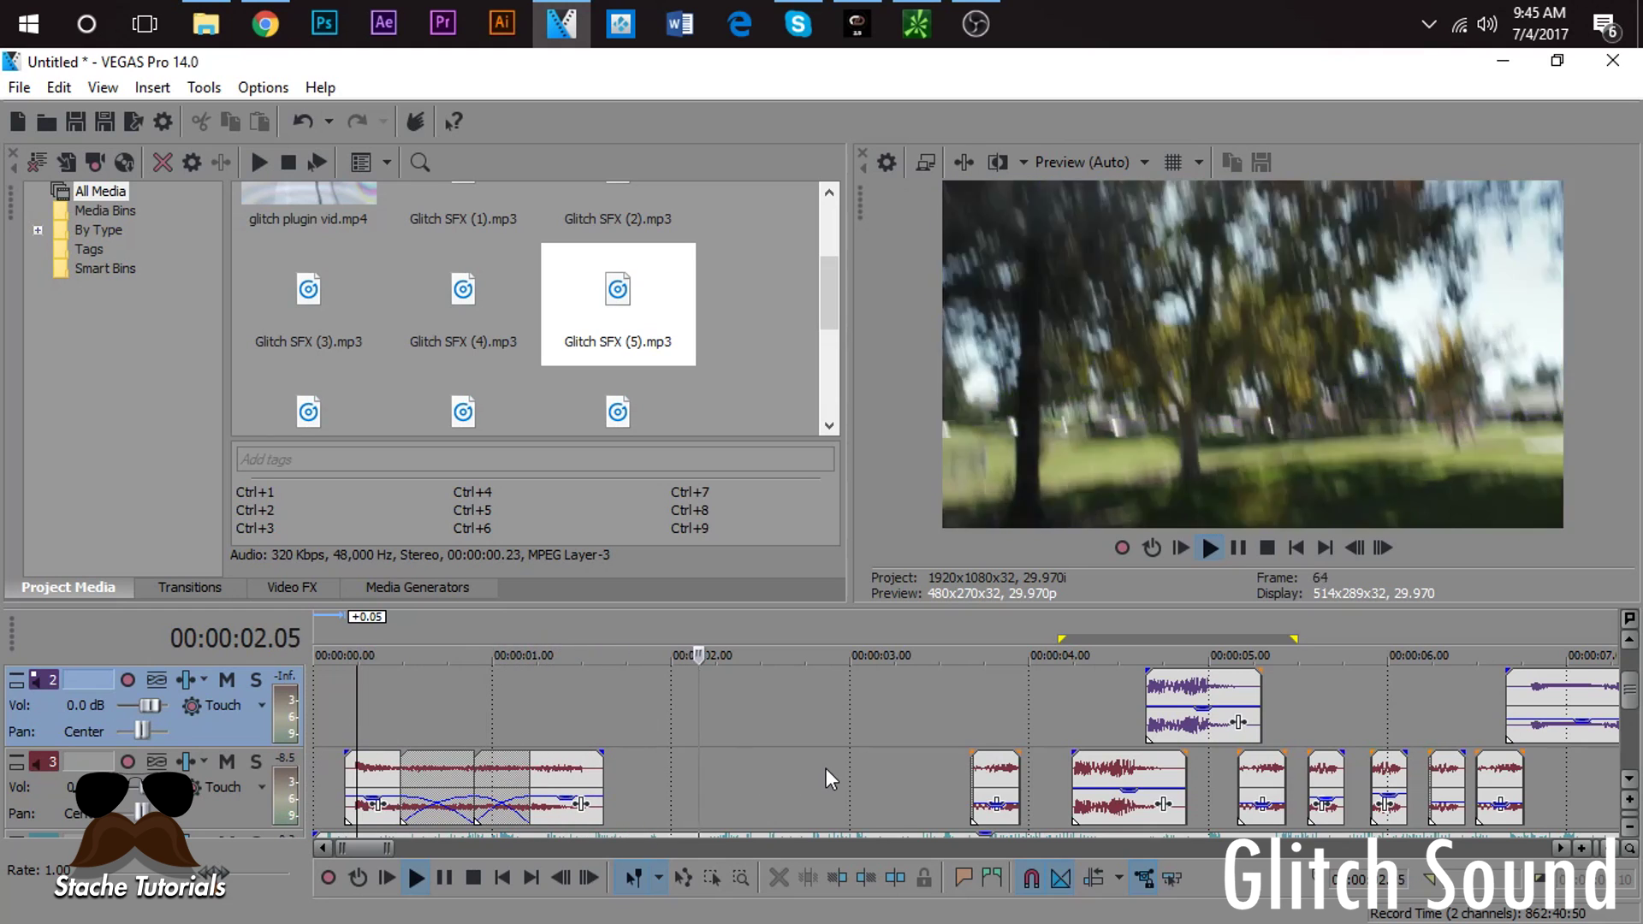
{"action": "key", "text": "space"}
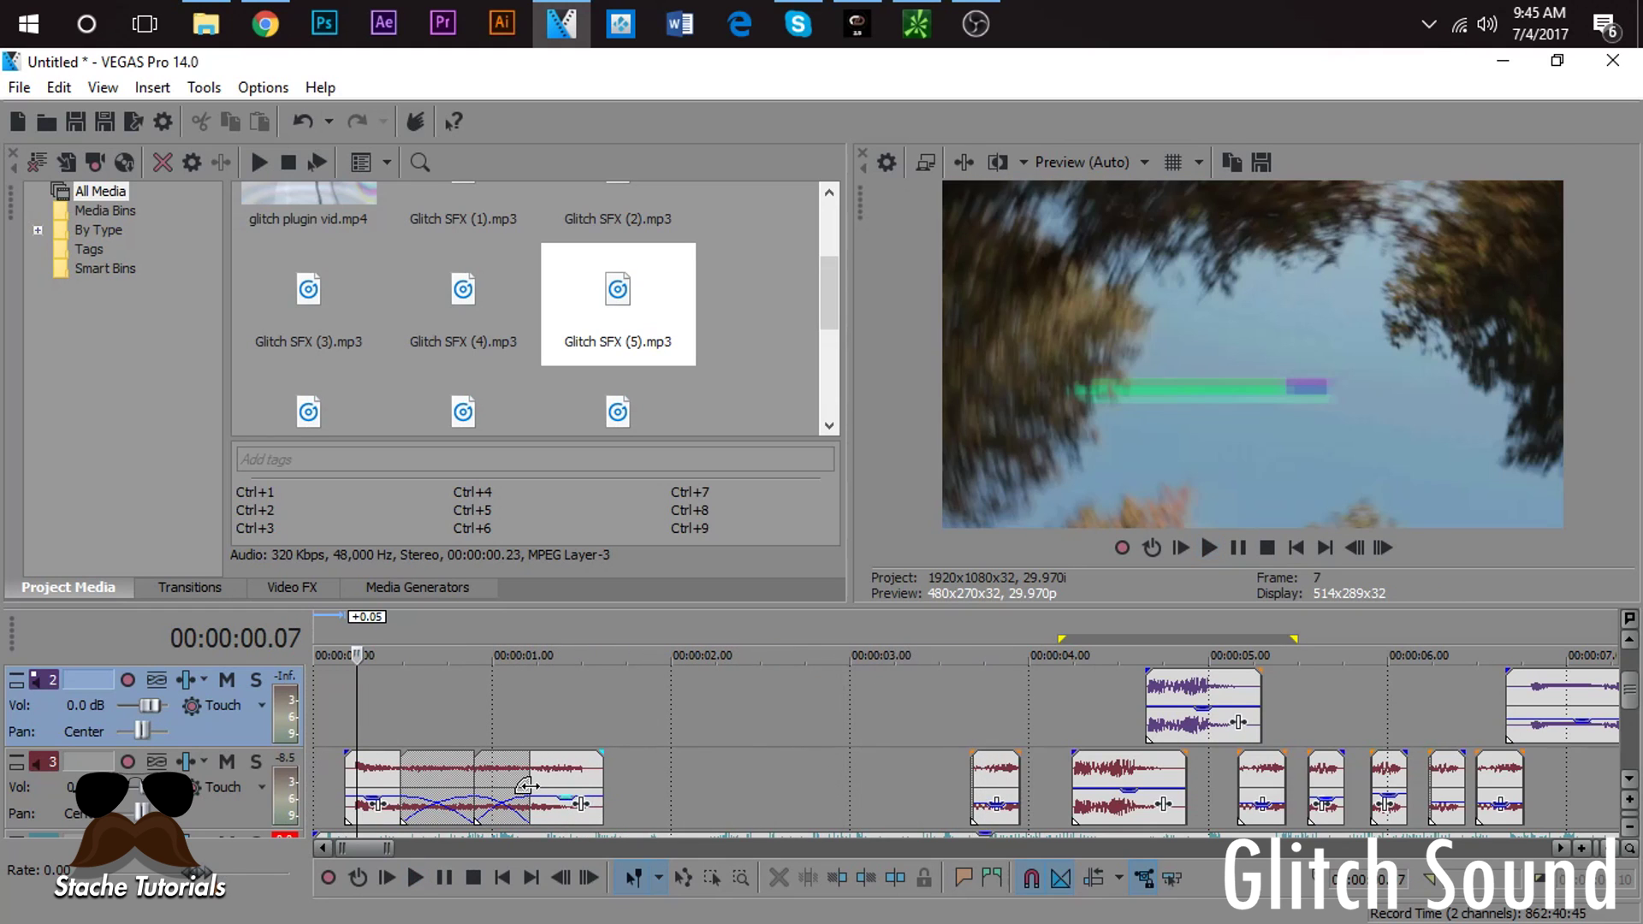
Step: Add further overlapping copies of the glitch sound on track 3 up to 00:00:03.20 and replay from the start
{"action": "left_click", "coordinate": [595, 786]}
{"action": "left_click_drag", "start_coordinate": [594, 774], "coordinate": [731, 784]}
{"action": "left_click", "coordinate": [794, 707]}
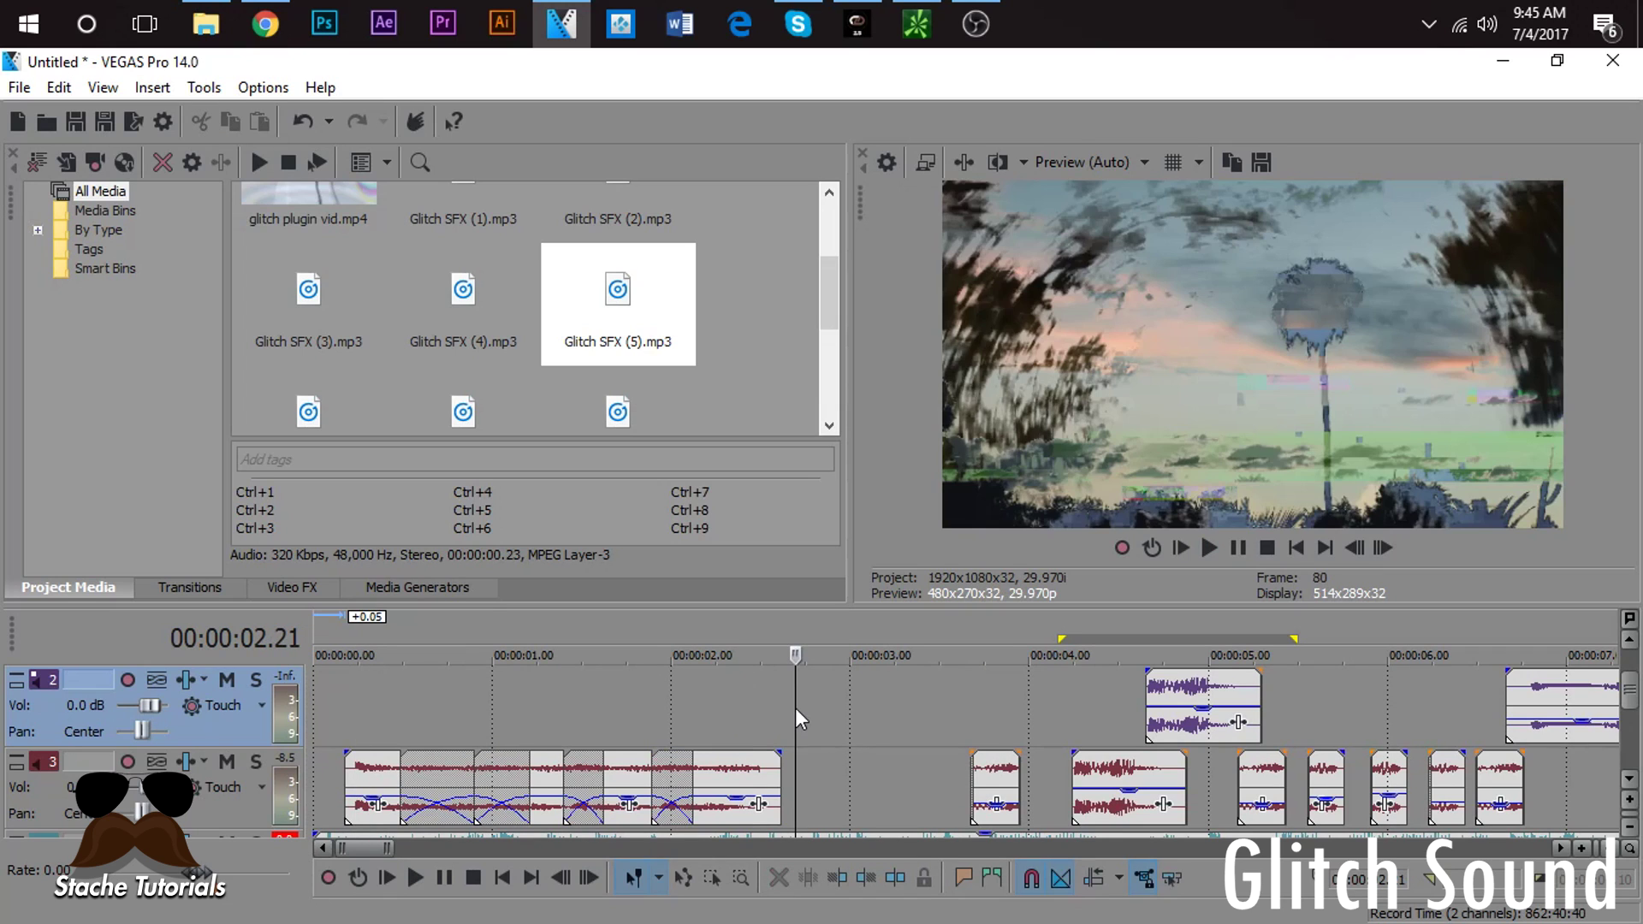
{"action": "left_click", "coordinate": [914, 717]}
{"action": "left_click", "coordinate": [955, 704]}
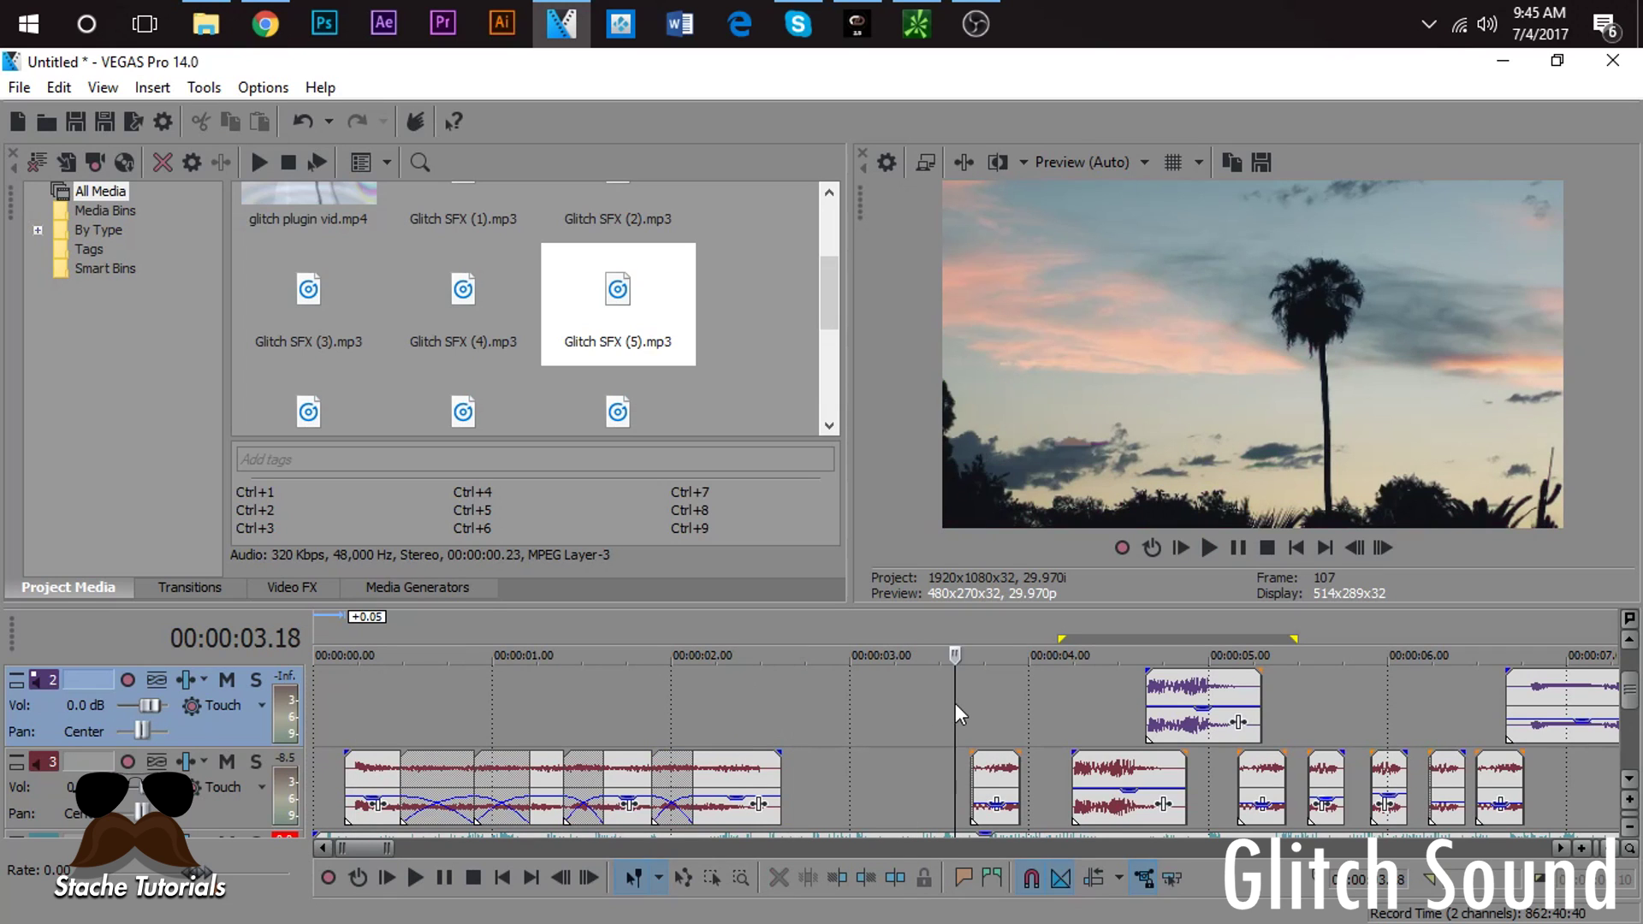
{"action": "left_click", "coordinate": [973, 702]}
{"action": "left_click", "coordinate": [460, 783]}
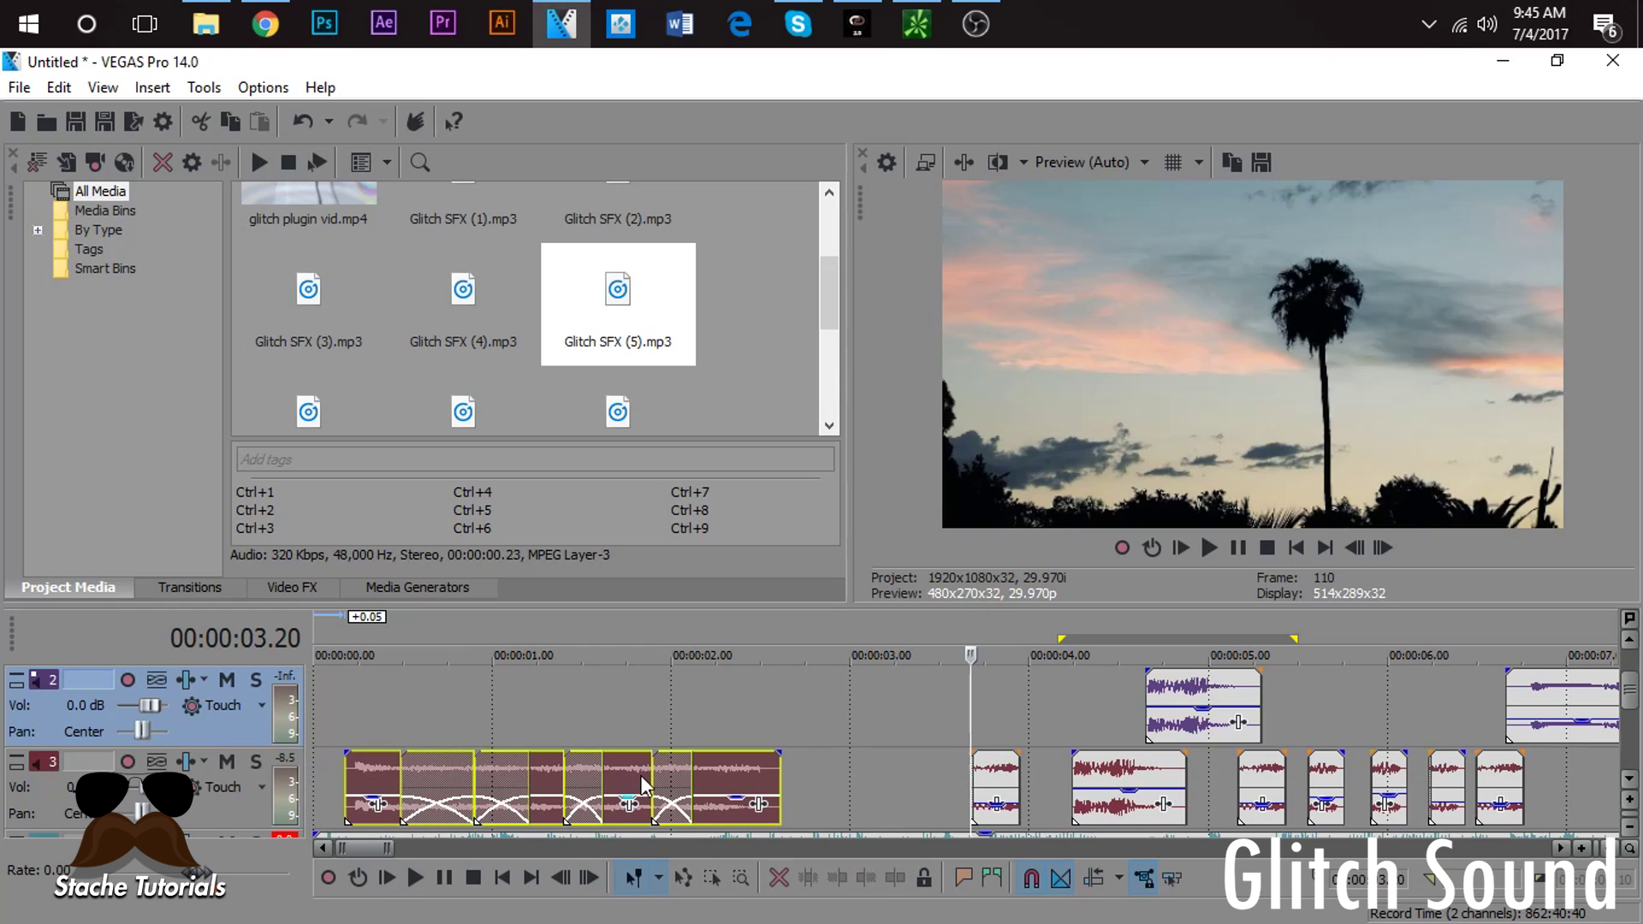
{"action": "left_click_drag", "start_coordinate": [700, 775], "coordinate": [886, 785]}
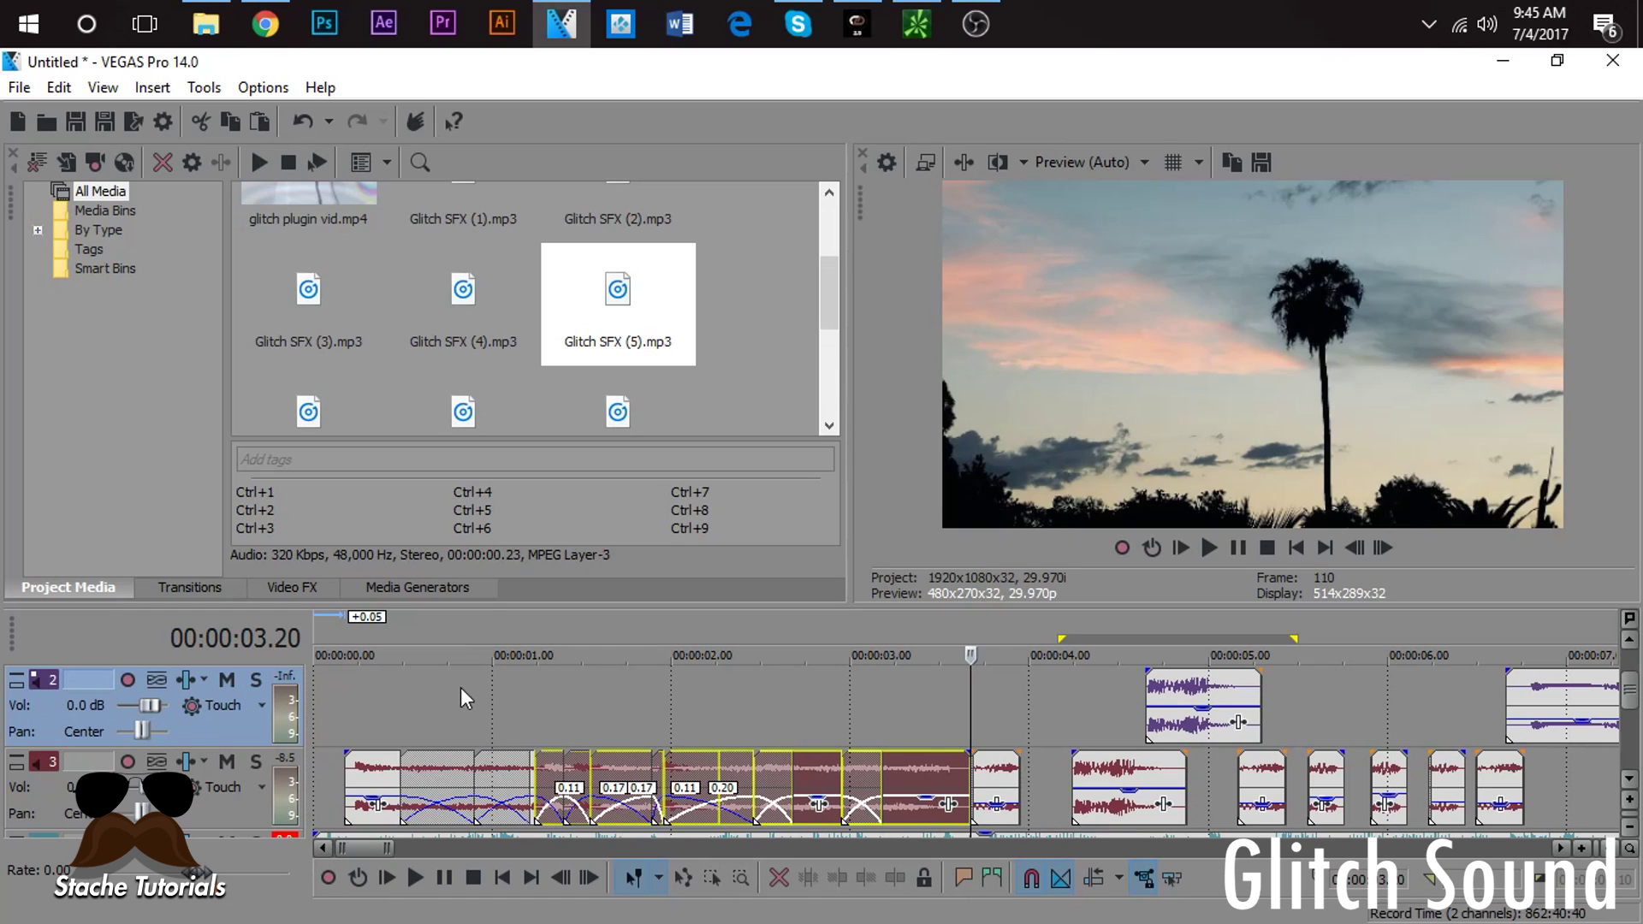
{"action": "left_click", "coordinate": [316, 686]}
{"action": "key", "text": "space"}
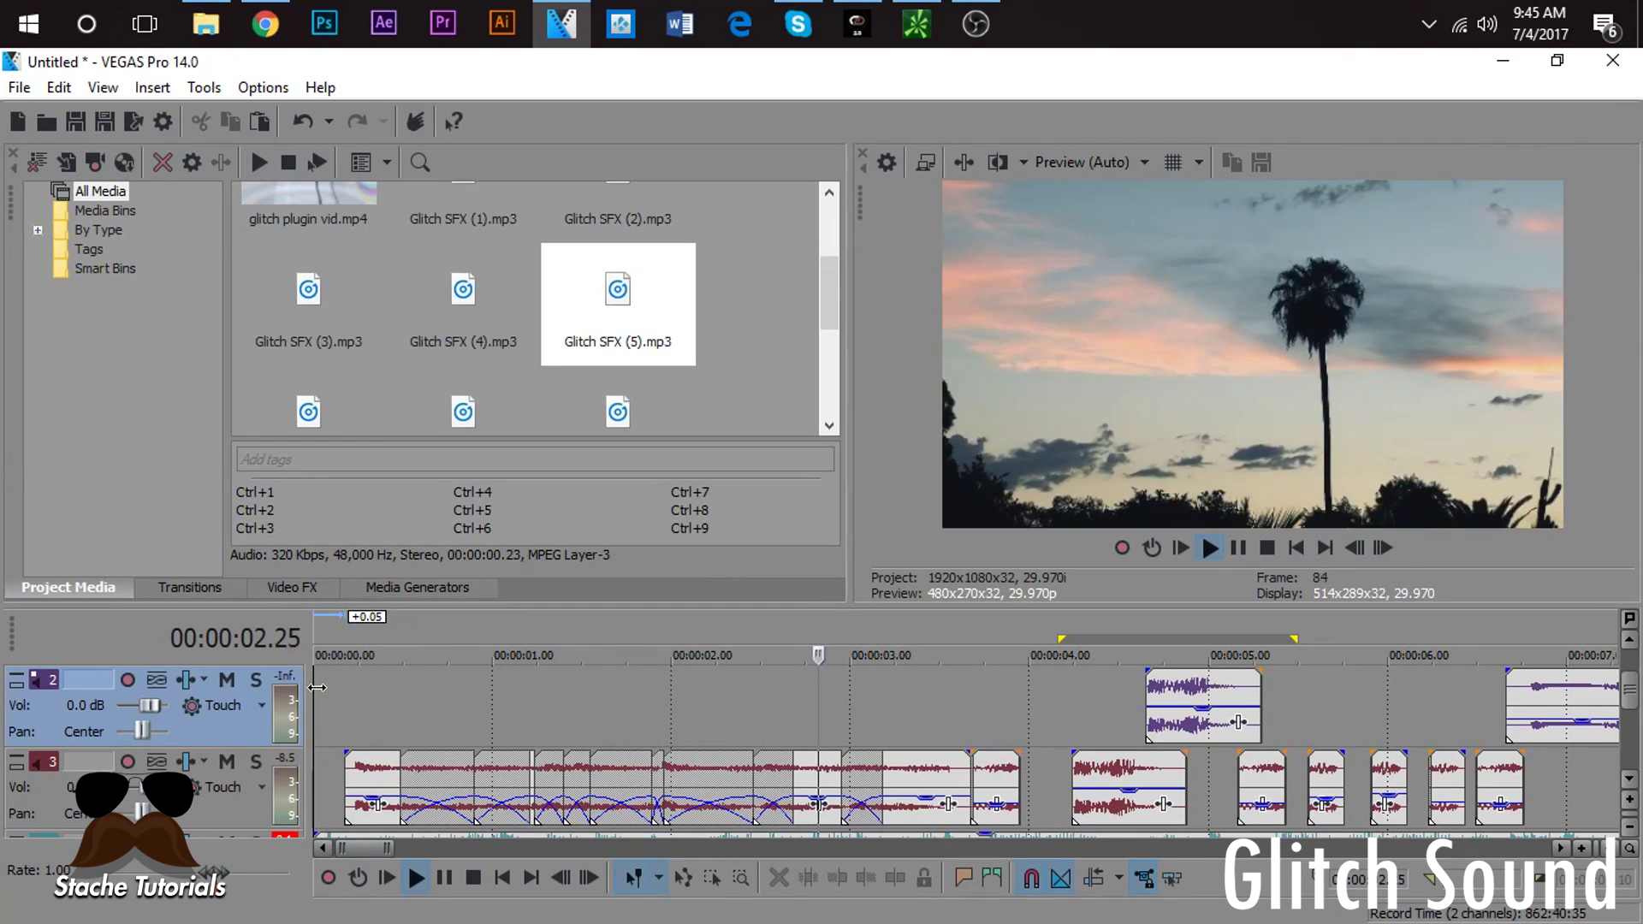
{"action": "key", "text": "space"}
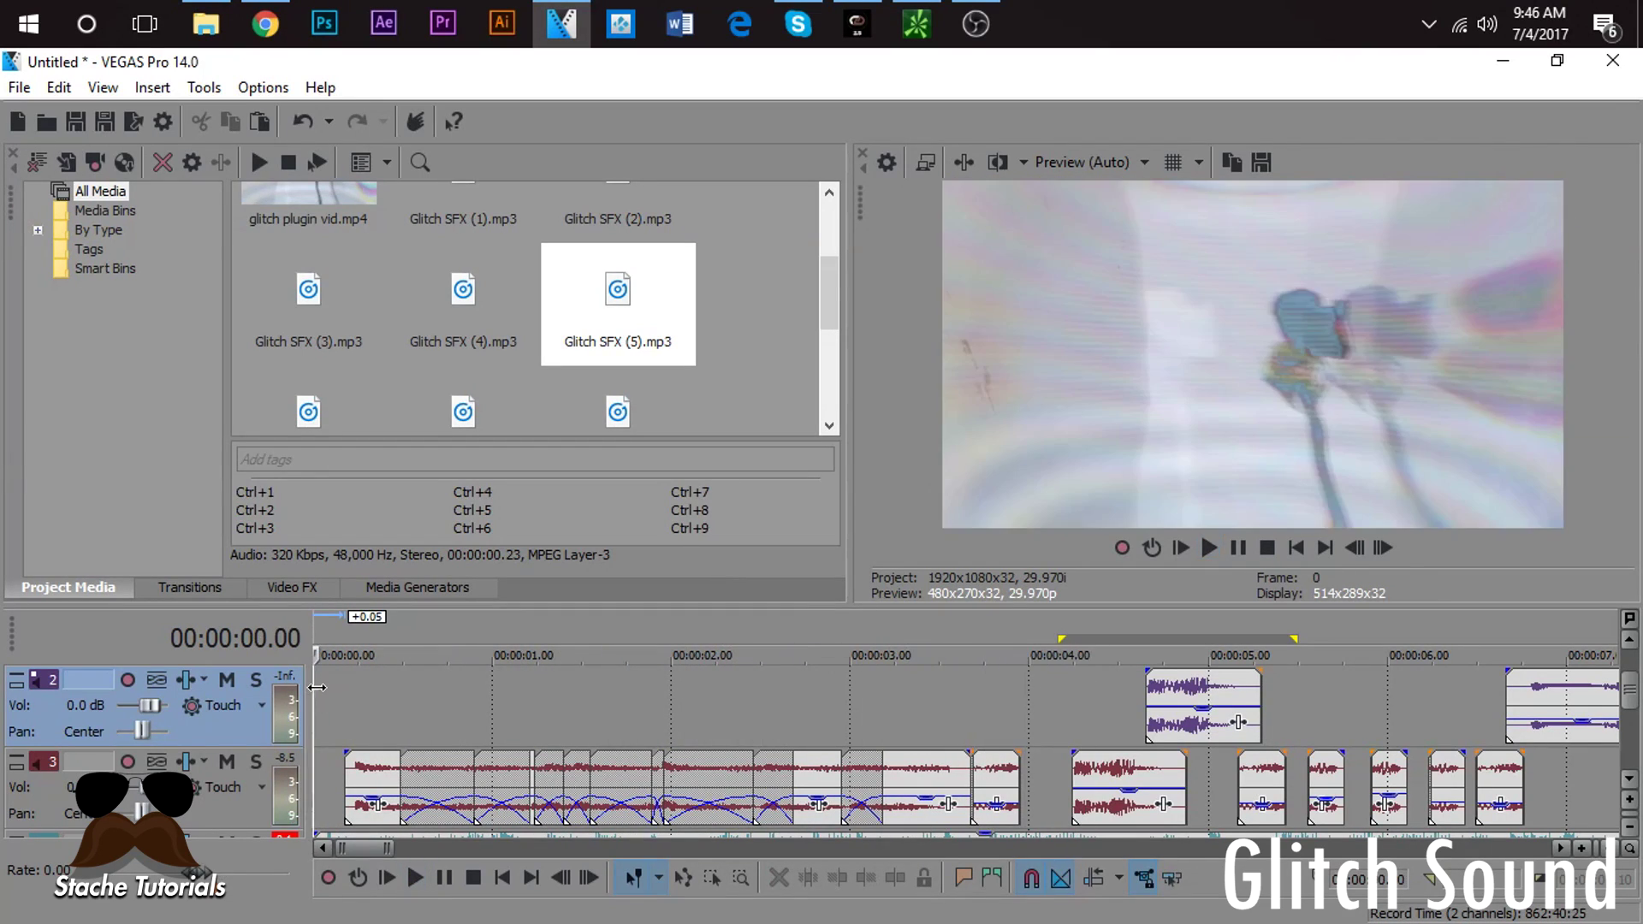
Step: Delete all the overlapping copies on track 3, keeping only the first glitch sound at 00:00:00.05
{"action": "left_click", "coordinate": [433, 774]}
{"action": "left_click", "coordinate": [522, 789]}
{"action": "key", "text": "Delete"}
{"action": "left_click", "coordinate": [564, 777]}
{"action": "key", "text": "Delete"}
{"action": "left_click", "coordinate": [552, 778]}
{"action": "key", "text": "Delete"}
{"action": "left_click", "coordinate": [637, 784]}
{"action": "key", "text": "Delete"}
{"action": "left_click", "coordinate": [685, 781]}
{"action": "key", "text": "Delete"}
{"action": "left_click", "coordinate": [756, 780]}
{"action": "key", "text": "Delete"}
{"action": "left_click", "coordinate": [721, 781]}
{"action": "key", "text": "Delete"}
{"action": "left_click", "coordinate": [892, 782]}
{"action": "key", "text": "Delete"}
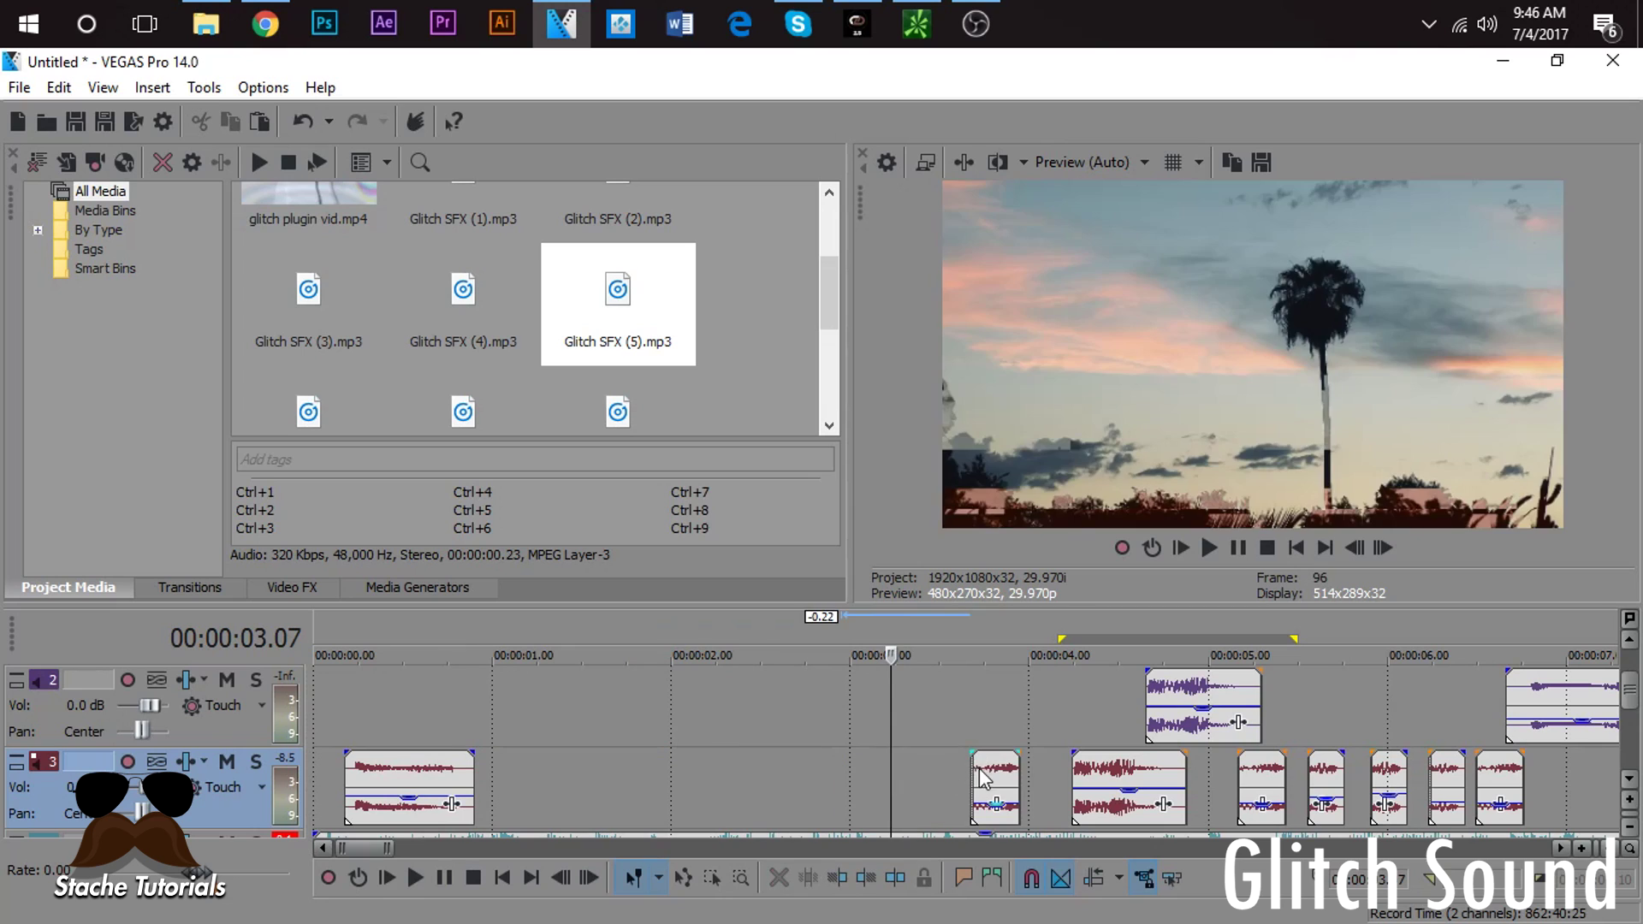
Step: Delete the short sound at 00:00:03.20 on track 3, stretch the opening glitch sound to a length of 00:00:02.27 and play it
{"action": "left_click", "coordinate": [992, 779]}
{"action": "key", "text": "Delete"}
{"action": "left_click_drag", "start_coordinate": [474, 788], "coordinate": [845, 772]}
{"action": "left_click", "coordinate": [366, 711]}
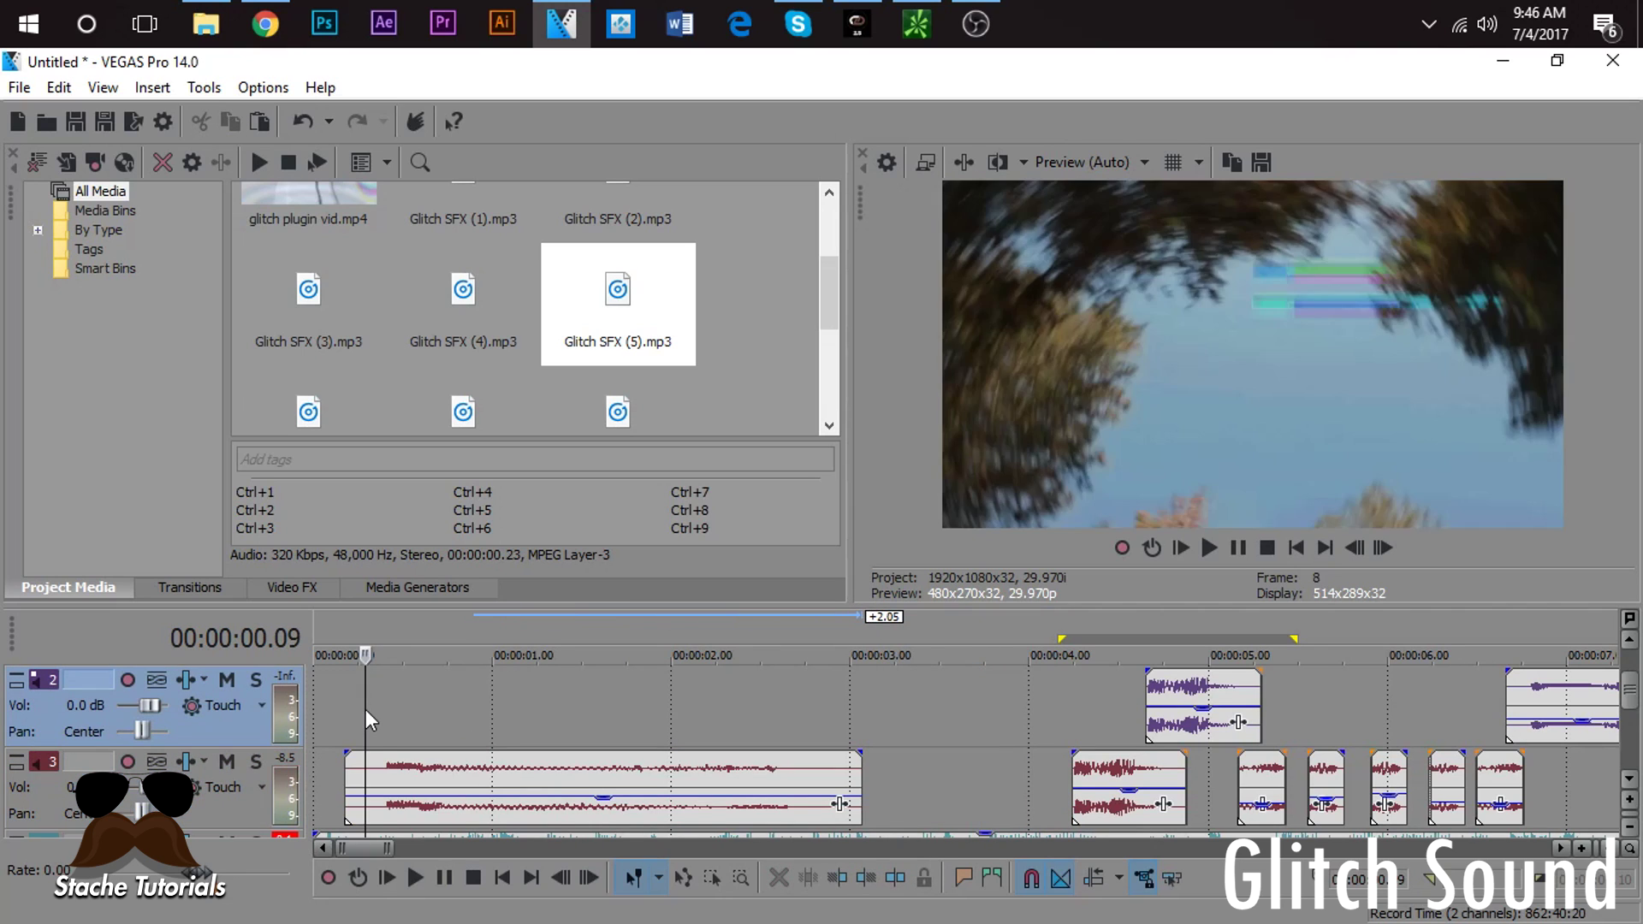
{"action": "key", "text": "space"}
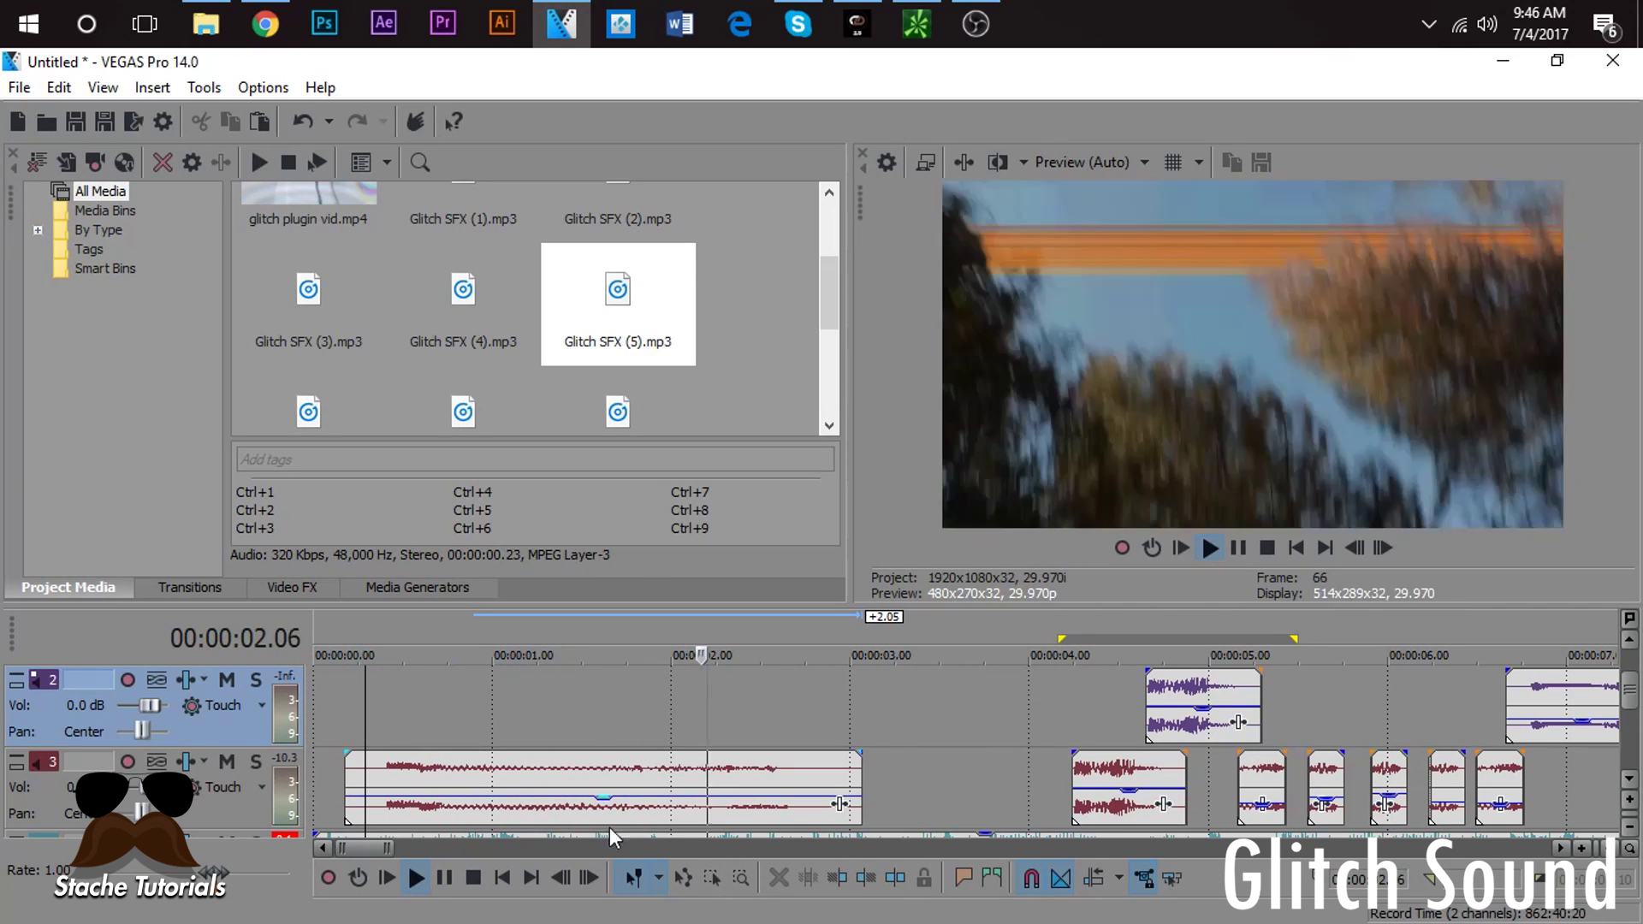
{"action": "key", "text": "space"}
Step: Lock the pitch change to the stretch for the opening glitch sound on track 3 and replay it
{"action": "right_click", "coordinate": [657, 818]}
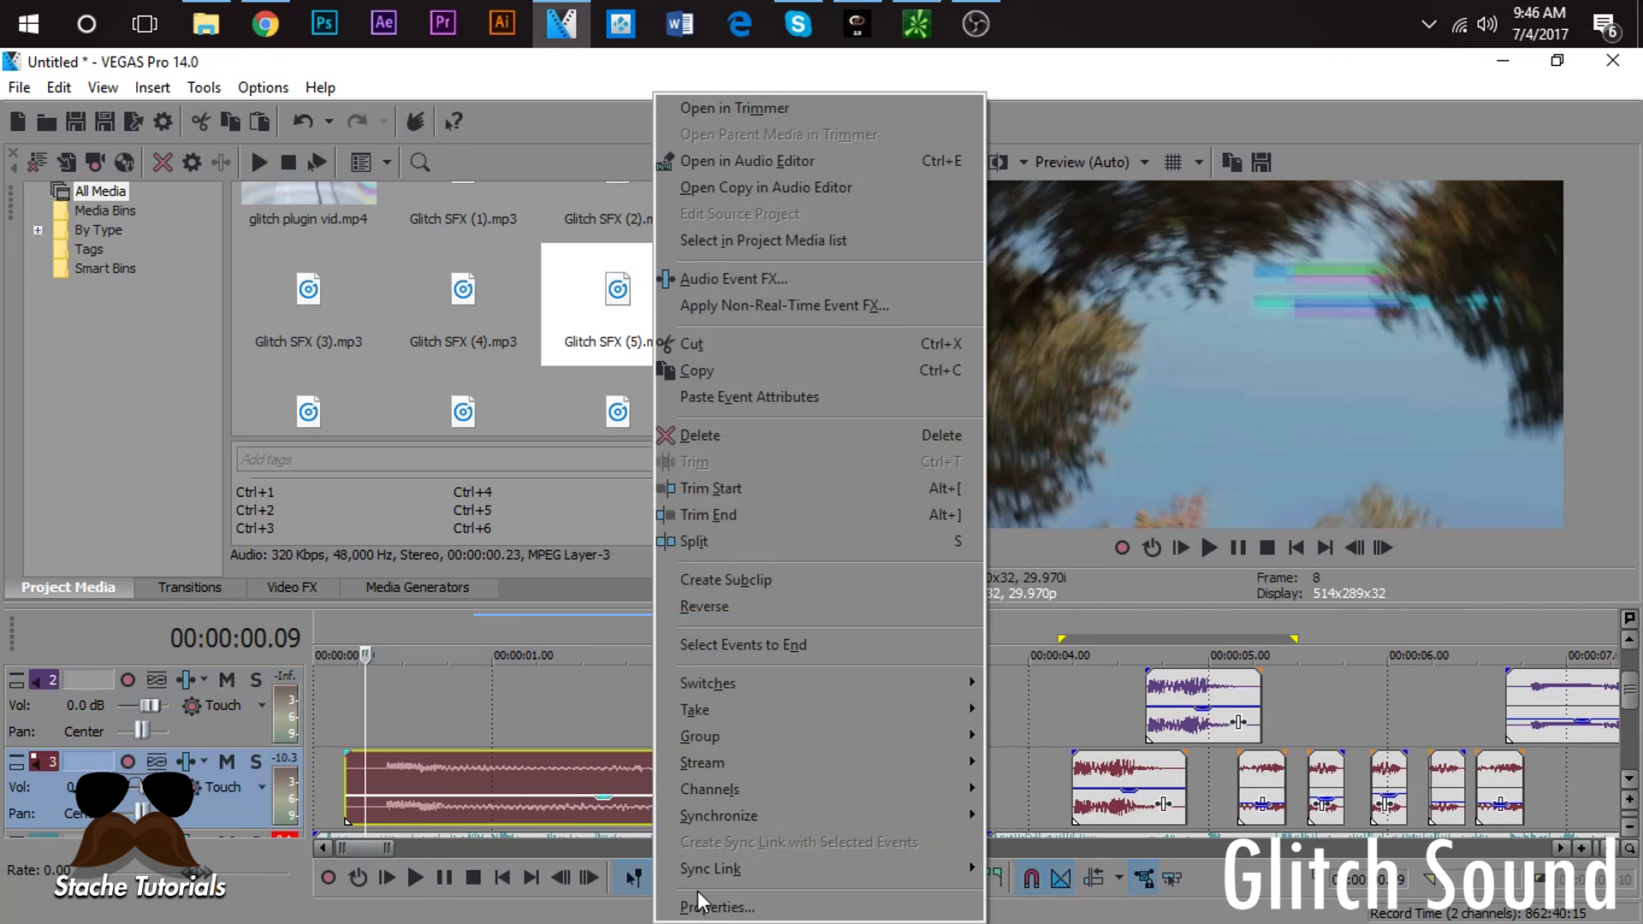
{"action": "left_click", "coordinate": [676, 907]}
{"action": "left_click", "coordinate": [772, 556]}
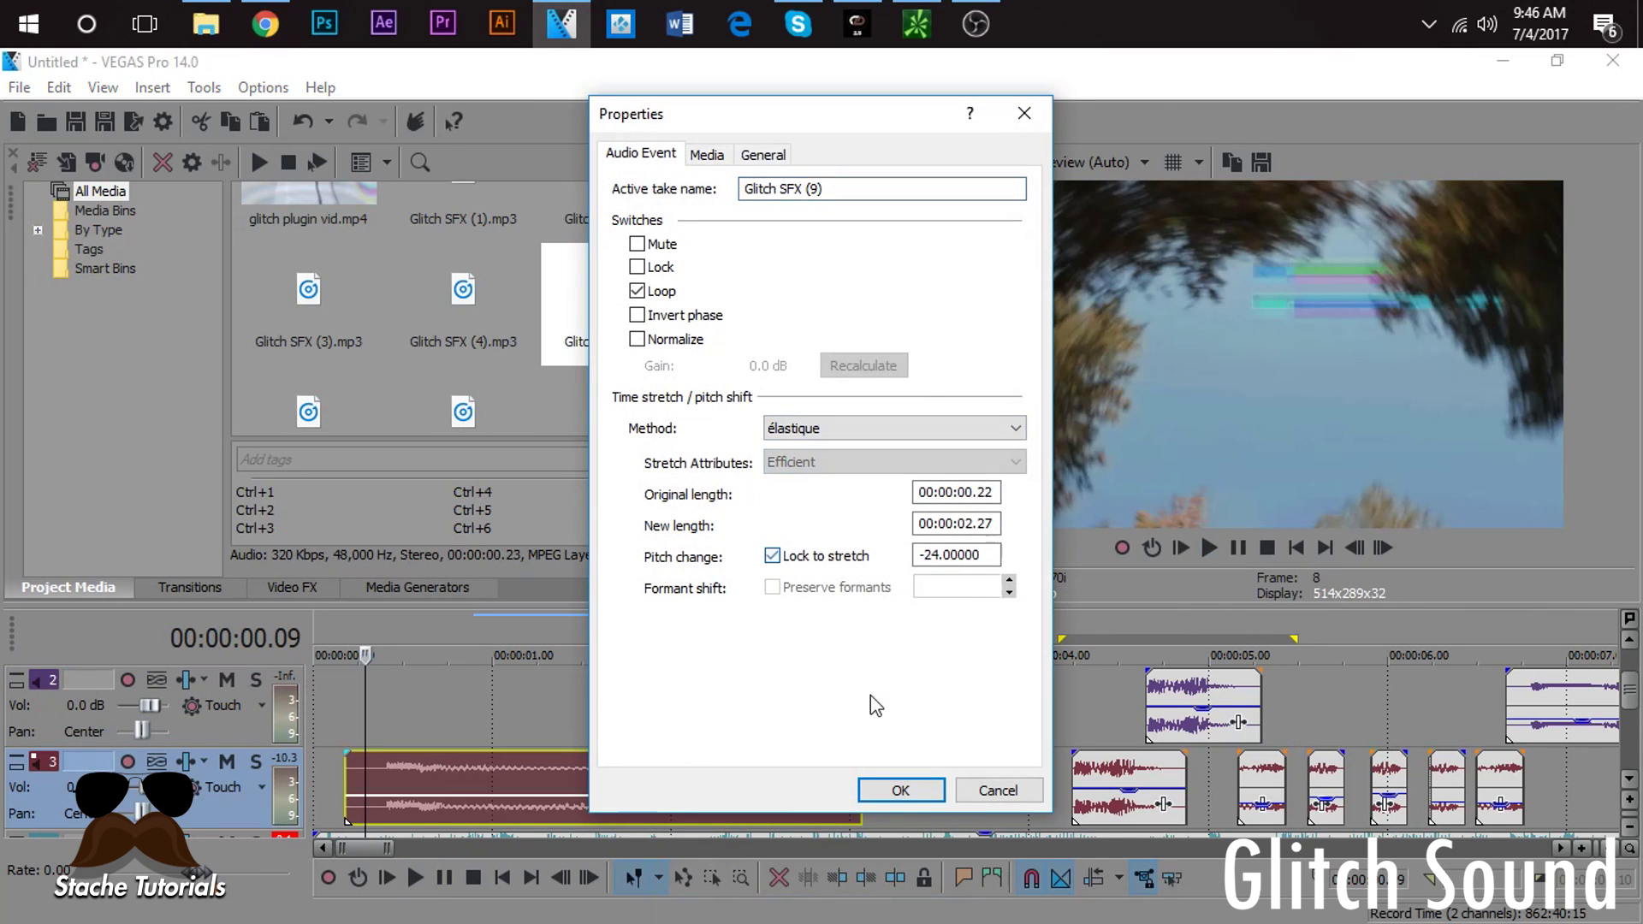
{"action": "left_click", "coordinate": [902, 789]}
{"action": "left_click", "coordinate": [445, 687]}
{"action": "key", "text": "space"}
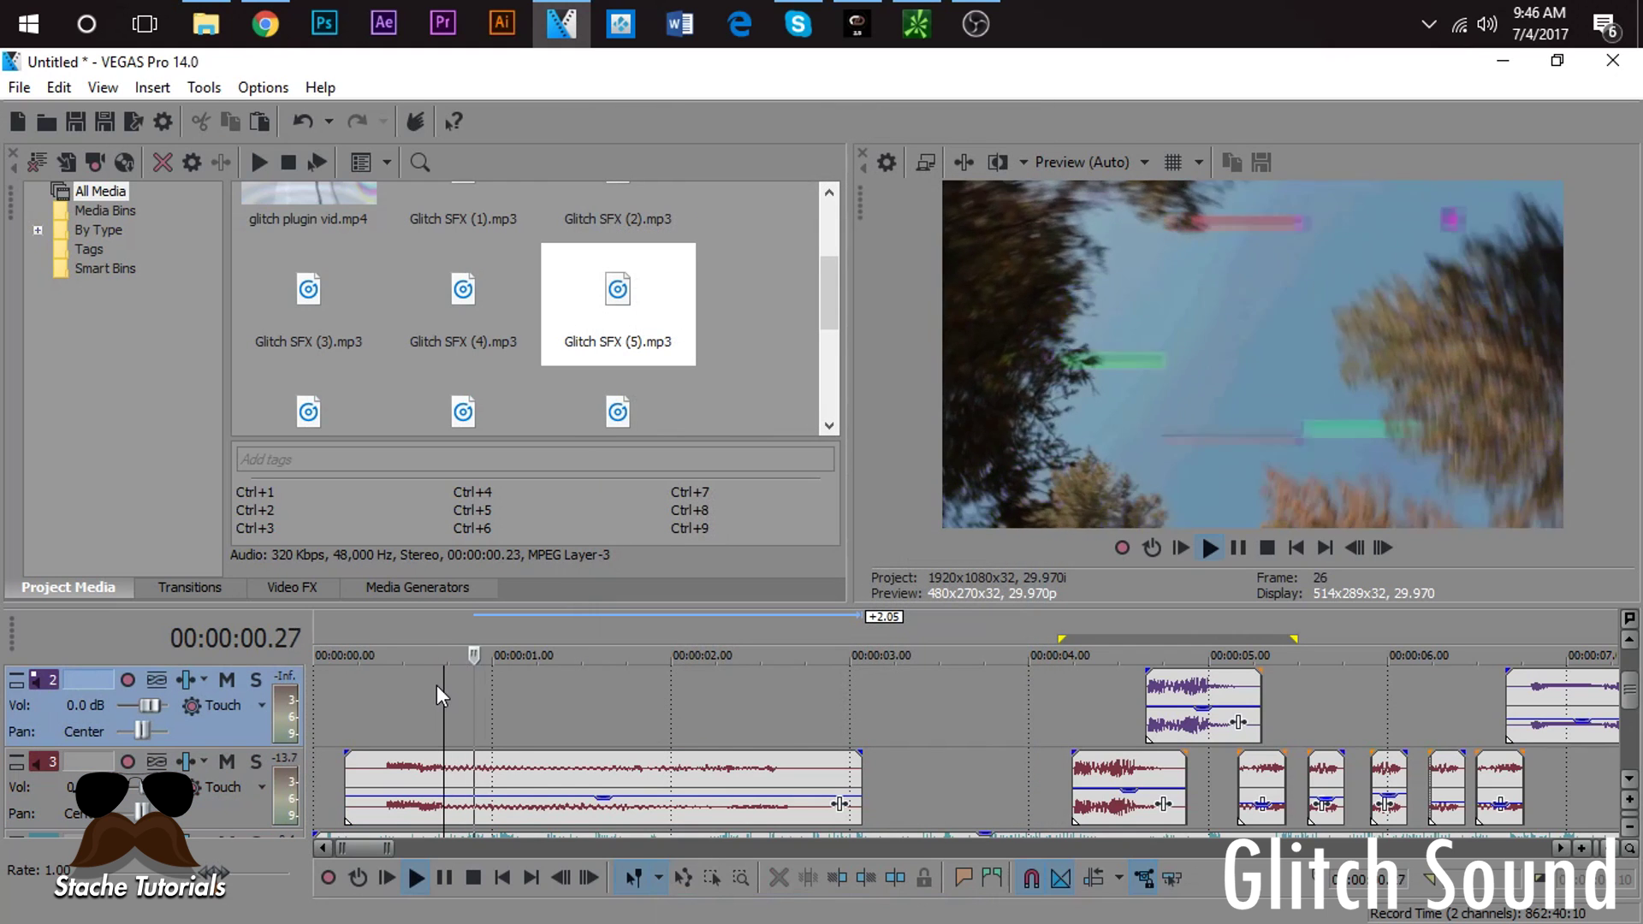
Step: Raise the gain of the stretched opening glitch sound on track 3 and replay the start of the clip
{"action": "key", "text": "space"}
{"action": "left_click", "coordinate": [505, 800]}
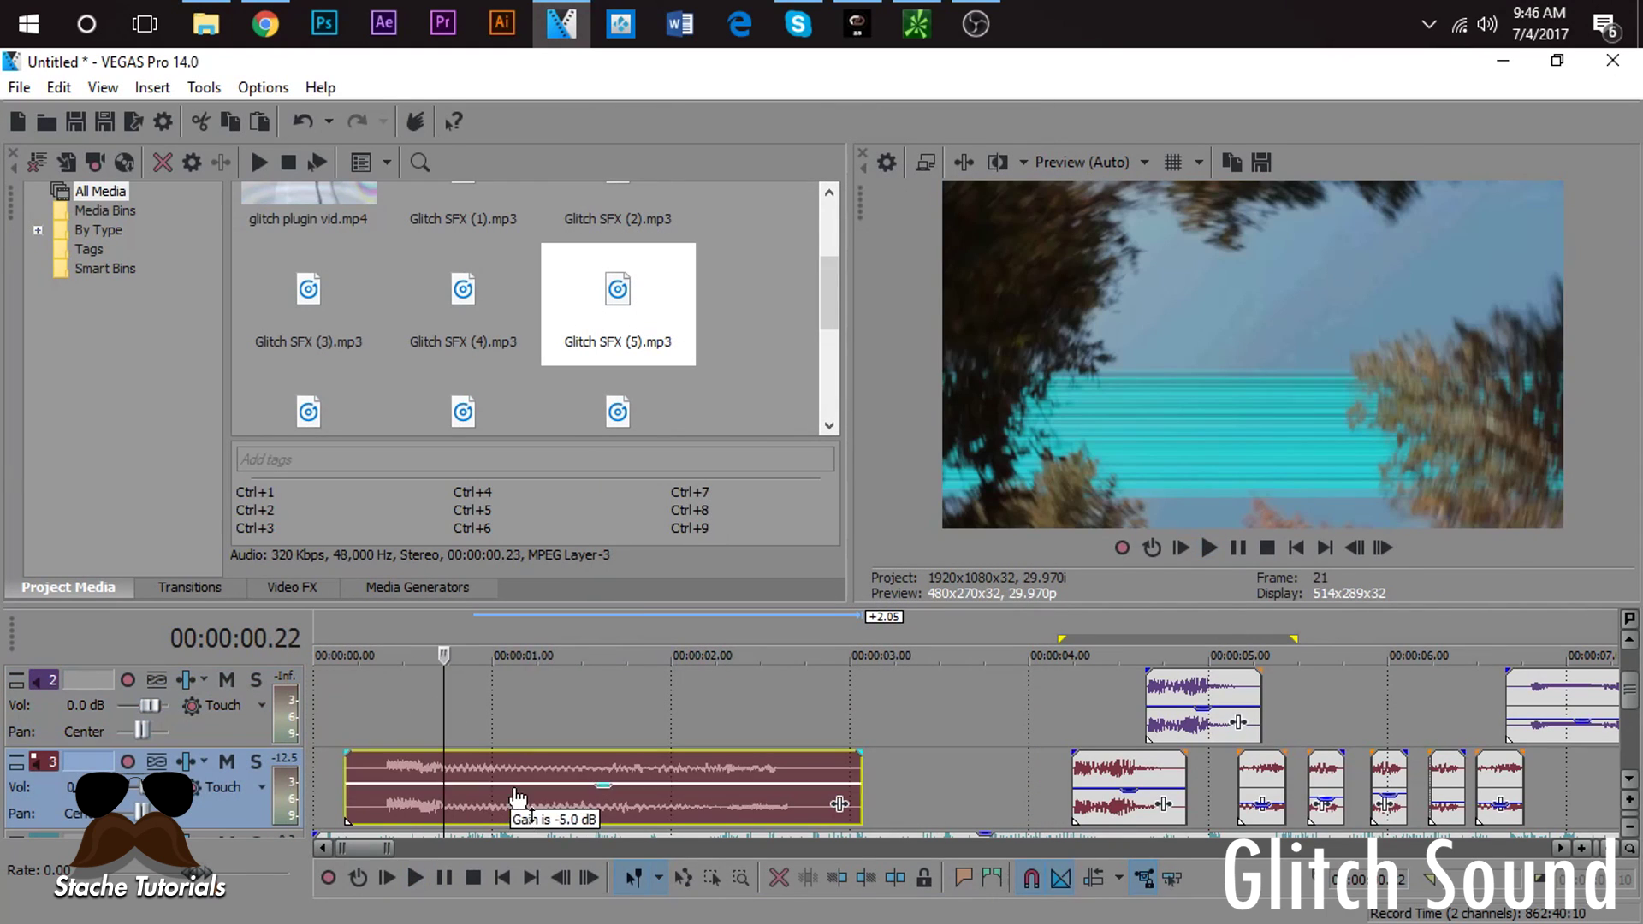
{"action": "left_click", "coordinate": [390, 707]}
{"action": "key", "text": "space"}
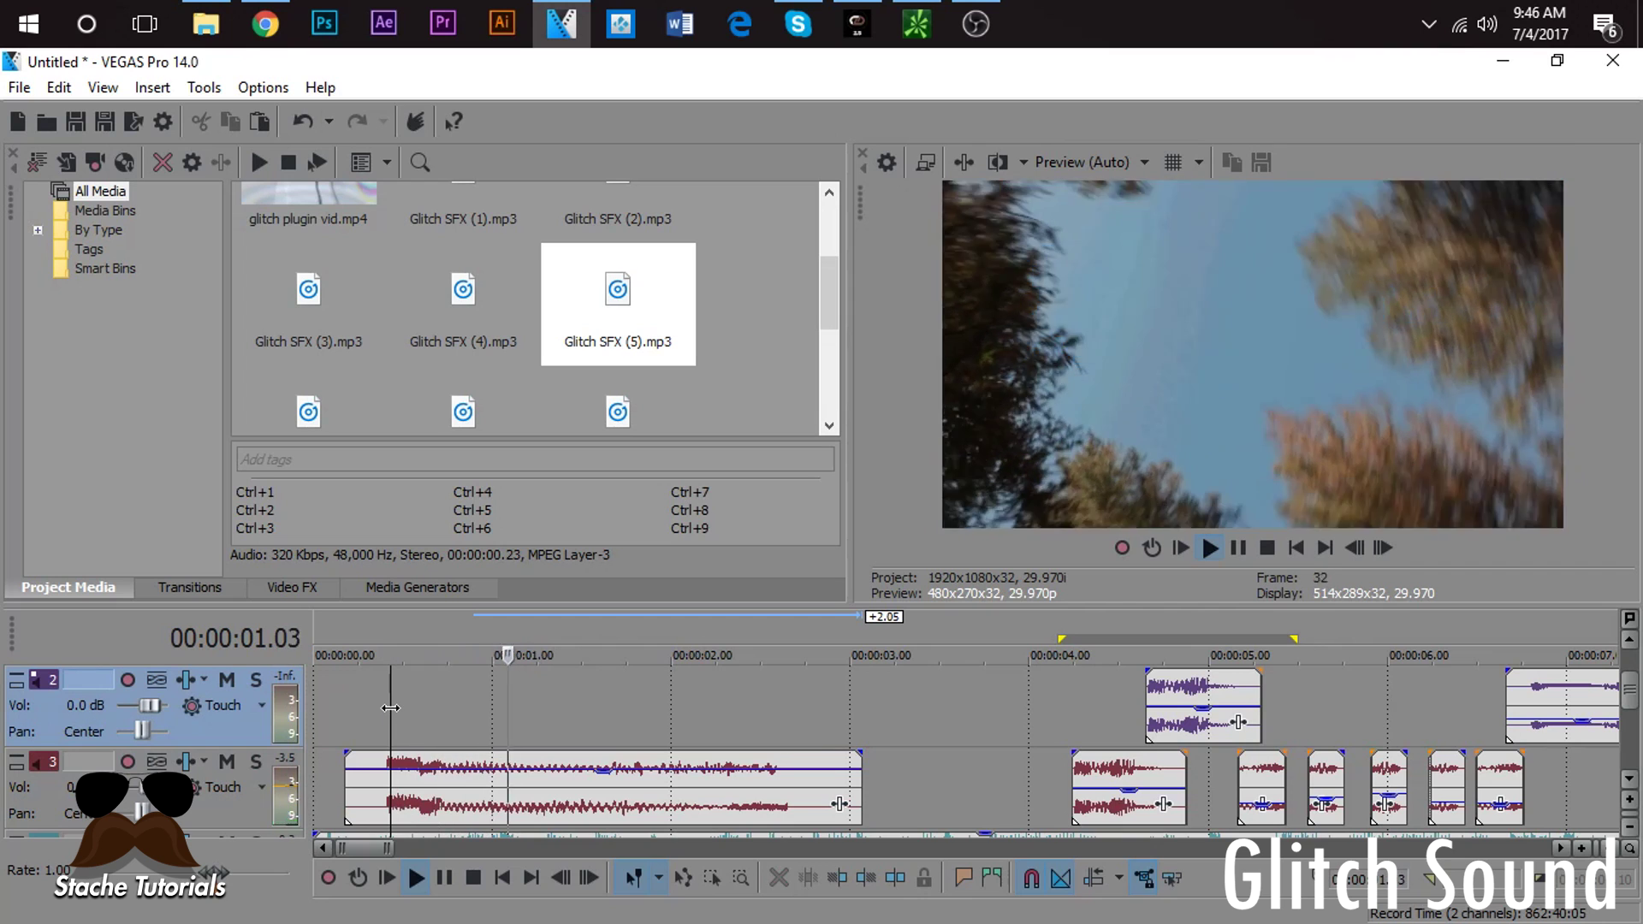
{"action": "key", "text": "space"}
Step: Replace the opening glitch sound on track 3 with Glitch SFX (10).mp3 placed at 00:00:00.05 and play it
{"action": "left_click", "coordinate": [441, 808]}
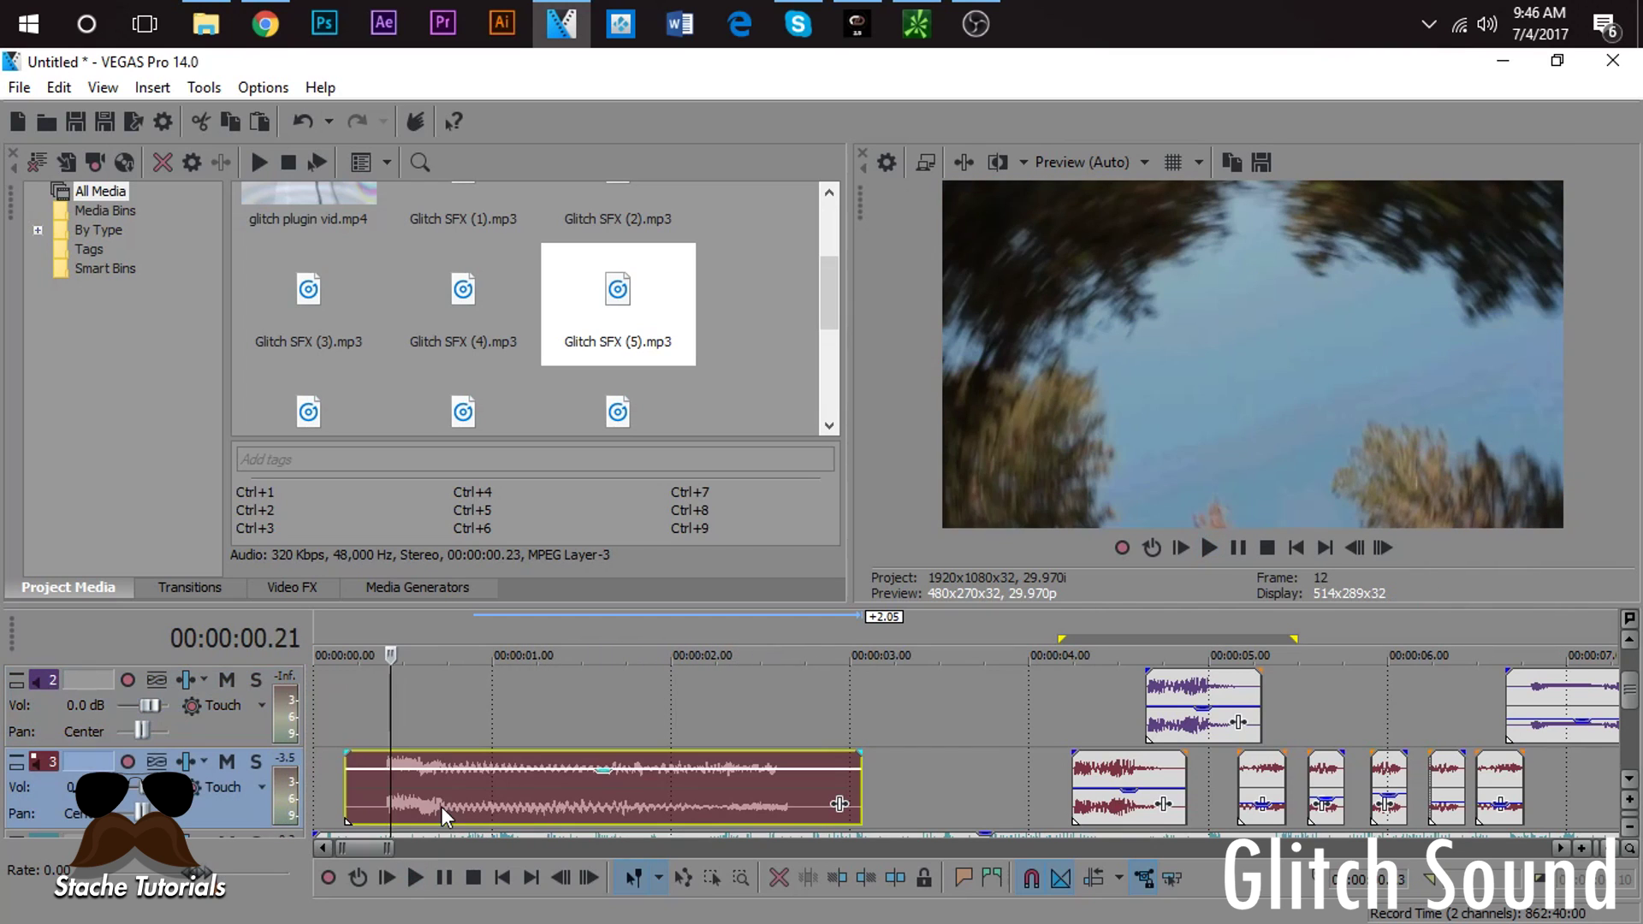
{"action": "key", "text": "Delete"}
{"action": "scroll", "coordinate": [444, 813], "scroll_direction": "down", "scroll_amount": 3}
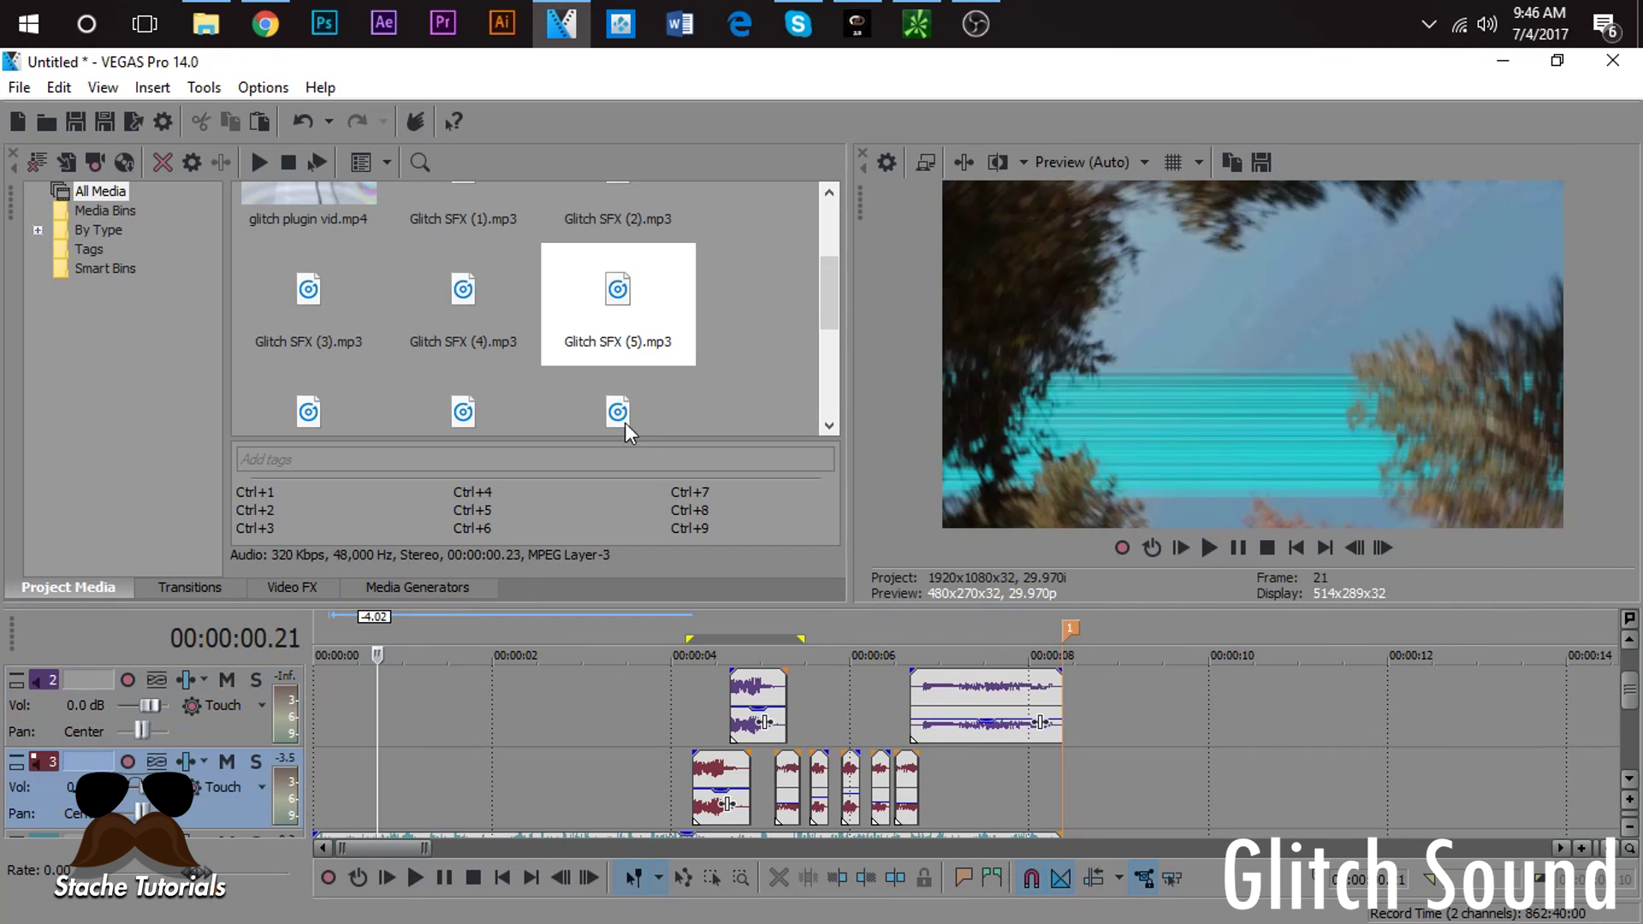
{"action": "scroll", "coordinate": [440, 339], "scroll_direction": "down", "scroll_amount": 4}
{"action": "left_click_drag", "start_coordinate": [444, 317], "coordinate": [347, 775]}
{"action": "left_click", "coordinate": [334, 771]}
{"action": "key", "text": "space"}
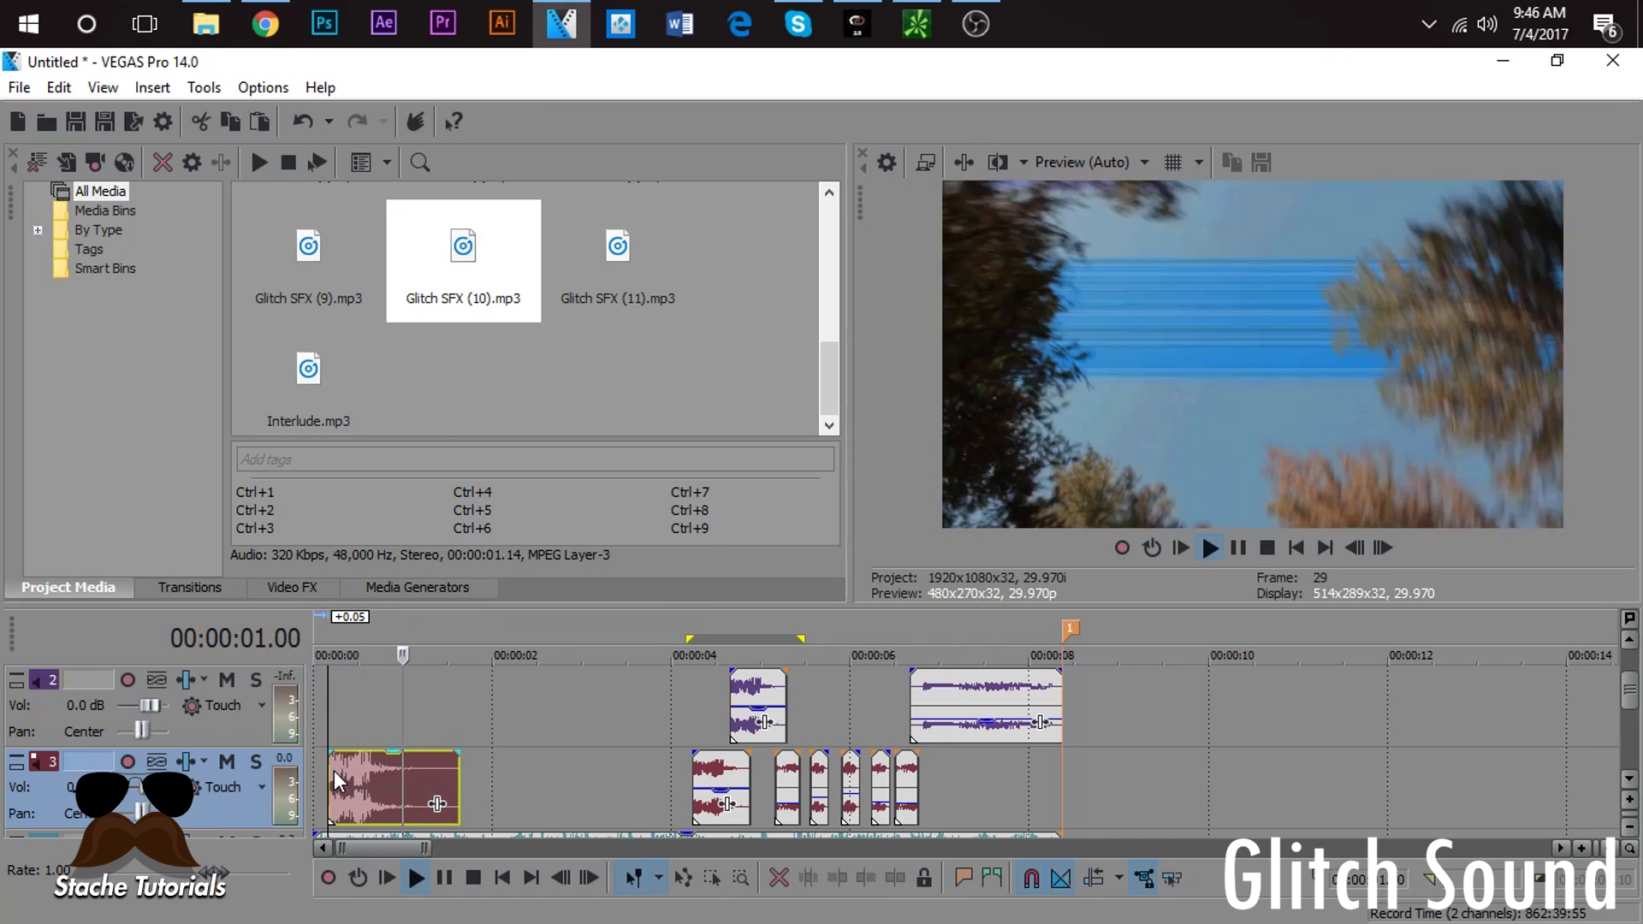
Step: Shift the Glitch SFX (10) sound 14 frames later on track 3 and check the video frames up to about 00:00:03.04
{"action": "key", "text": "space"}
{"action": "left_click_drag", "start_coordinate": [325, 770], "coordinate": [366, 776]}
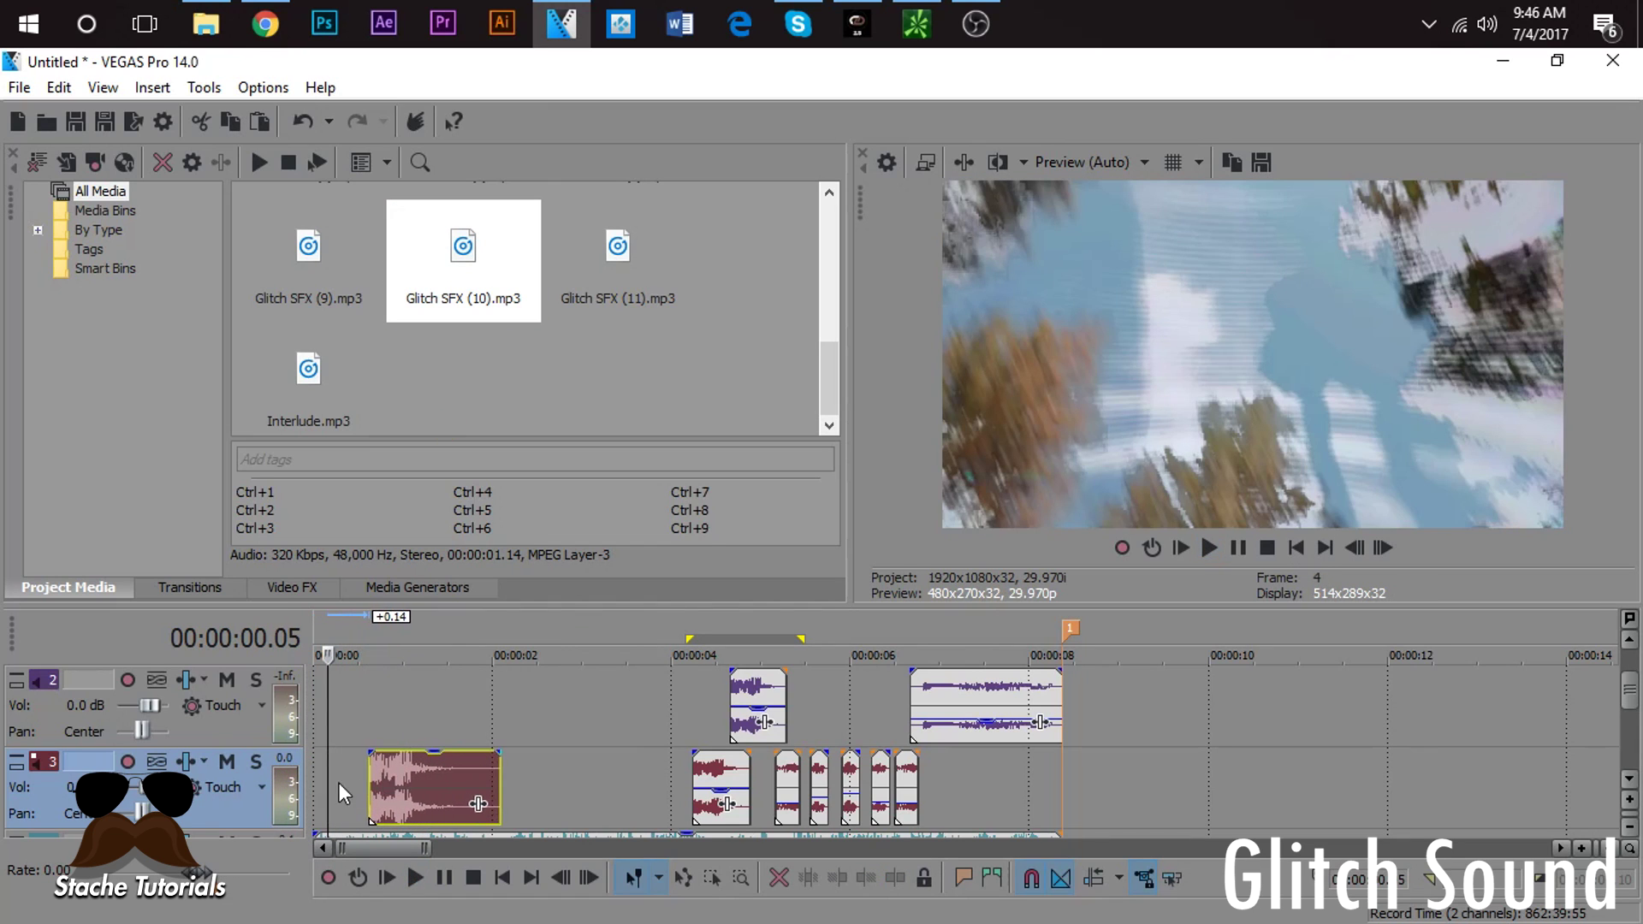
{"action": "left_click", "coordinate": [337, 782]}
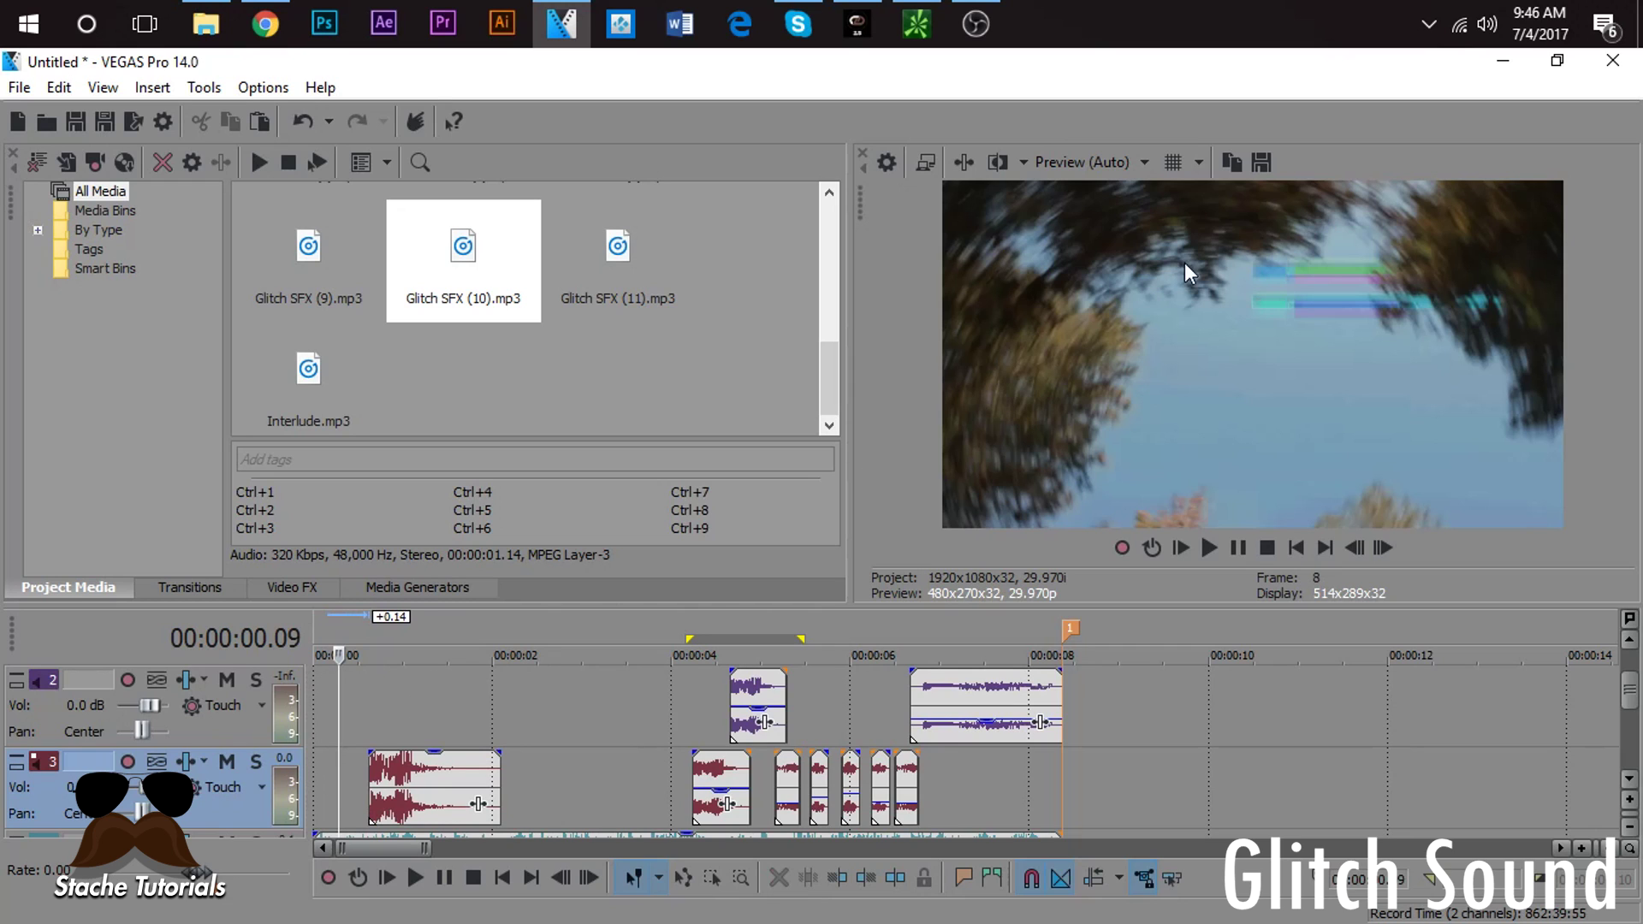
{"action": "left_click", "coordinate": [423, 689]}
{"action": "left_click", "coordinate": [582, 691]}
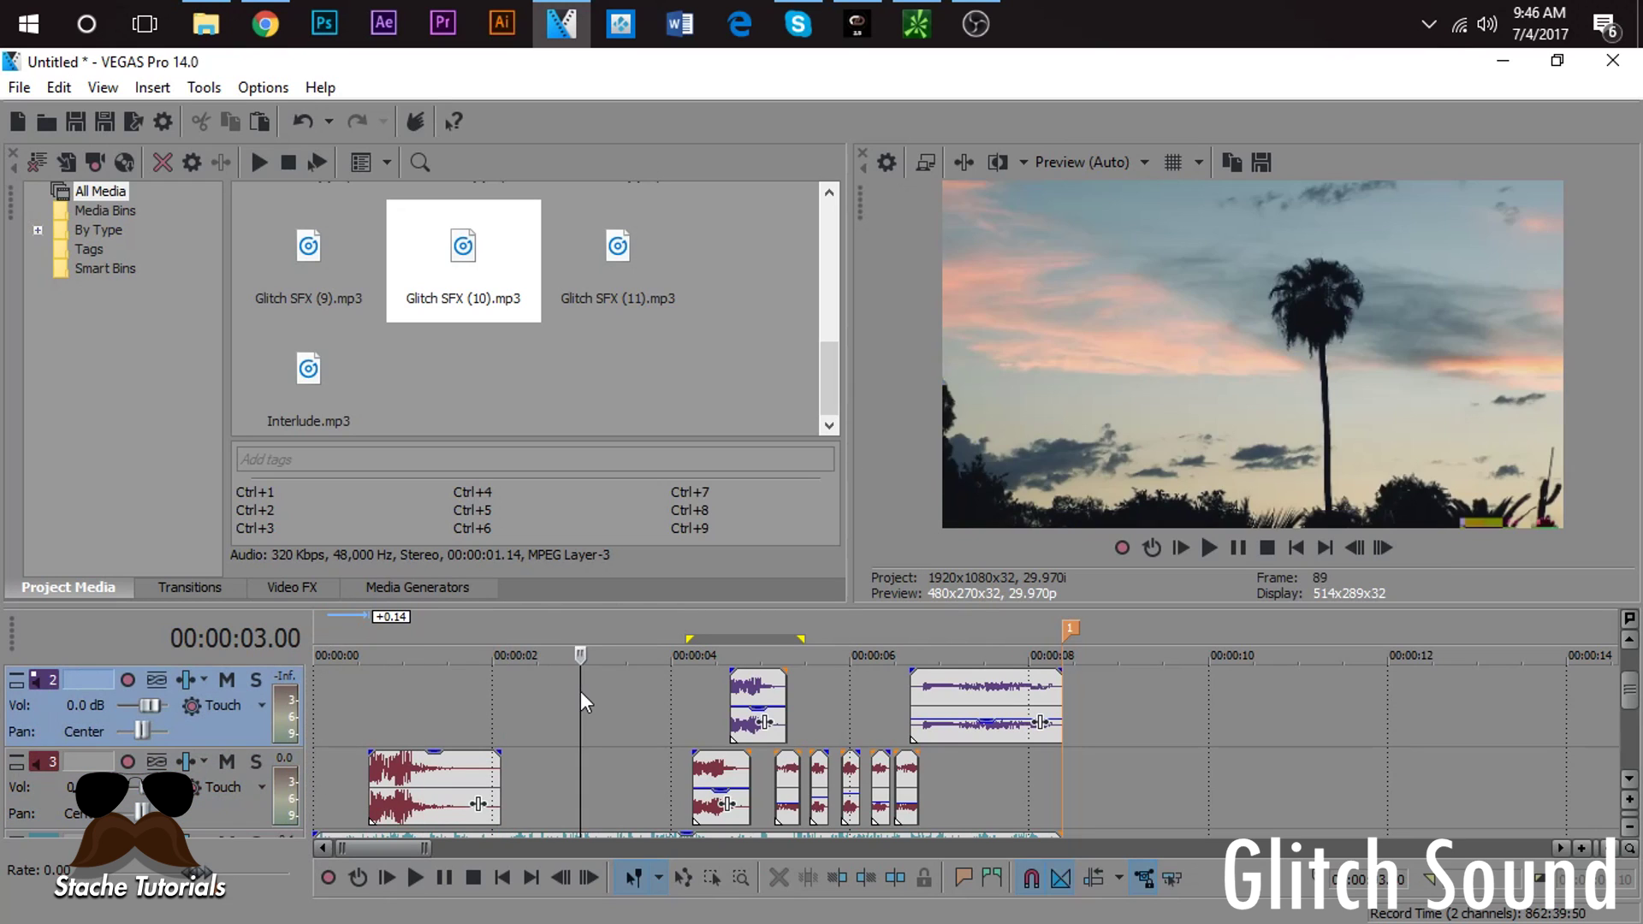
{"action": "left_click", "coordinate": [655, 696]}
{"action": "left_click", "coordinate": [514, 693]}
{"action": "left_click", "coordinate": [595, 697]}
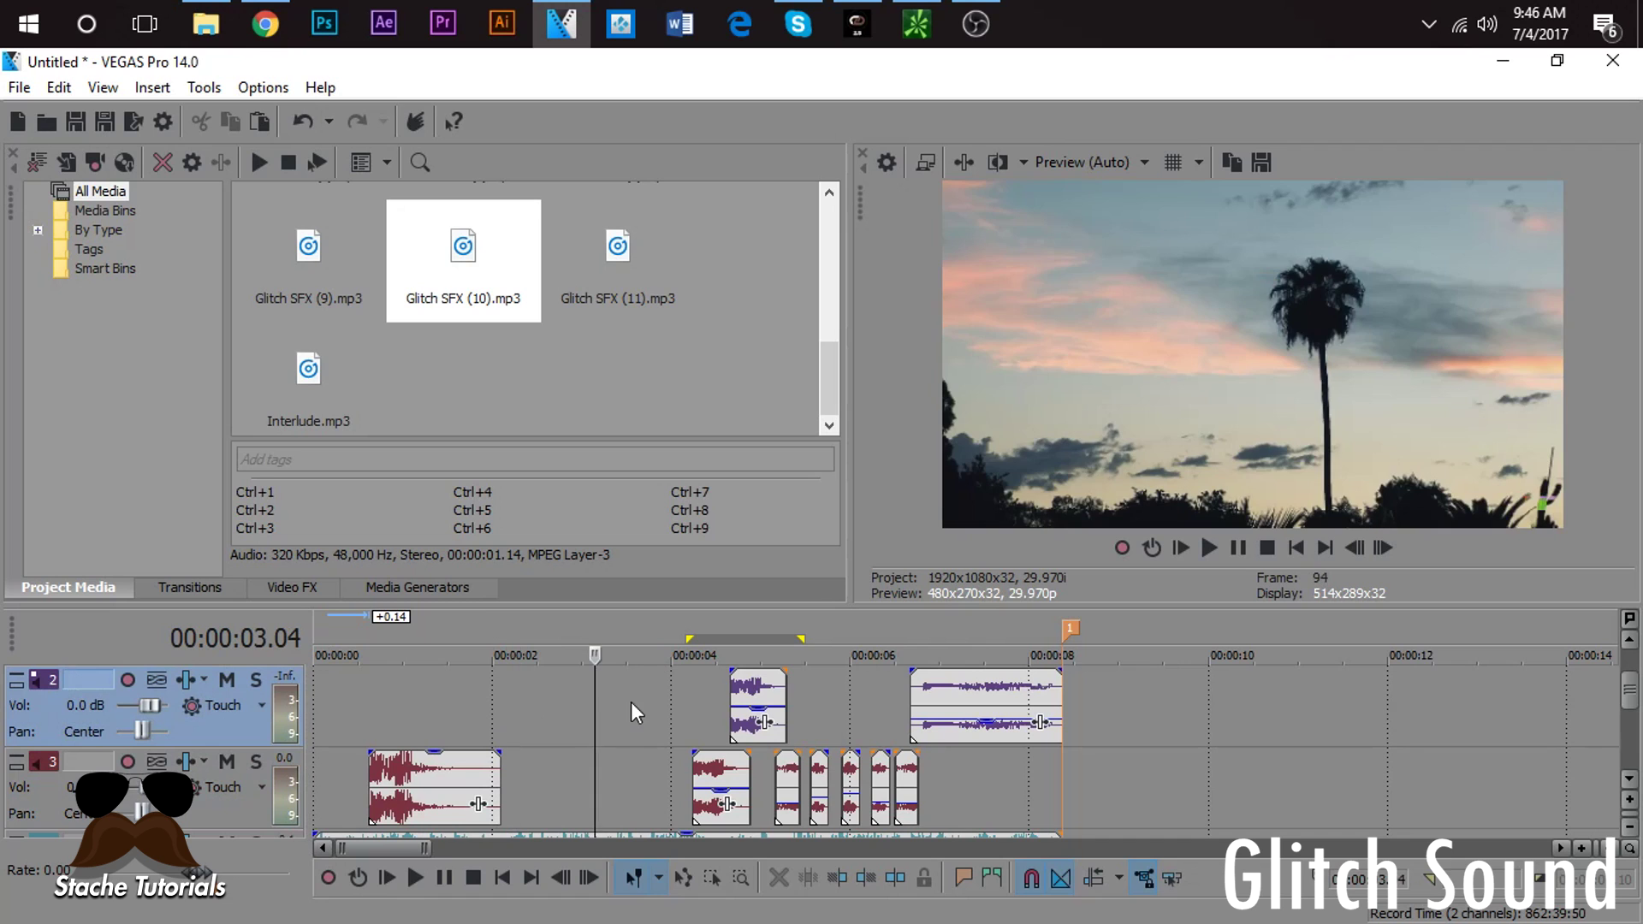
Step: Replay from the start, move the opening glitch sound to 00:00:00.00 on track 3 and lower its gain
{"action": "left_click", "coordinate": [320, 722]}
{"action": "scroll", "coordinate": [321, 722], "scroll_direction": "up", "scroll_amount": 3}
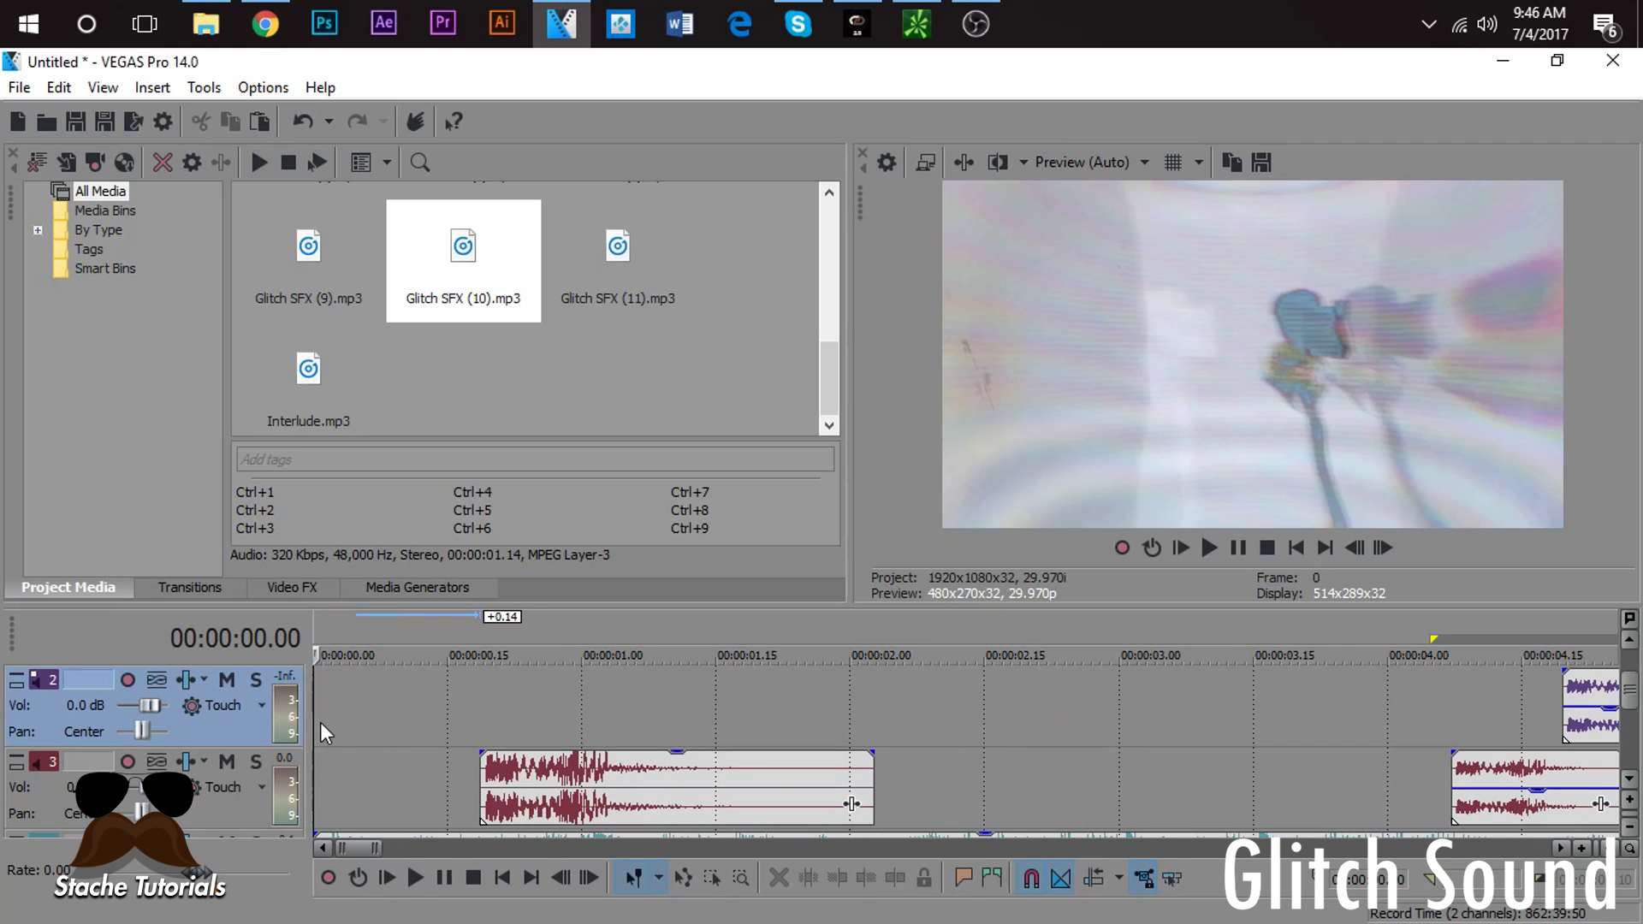
{"action": "key", "text": "space"}
{"action": "key", "text": "space"}
{"action": "left_click_drag", "start_coordinate": [520, 772], "coordinate": [347, 770]}
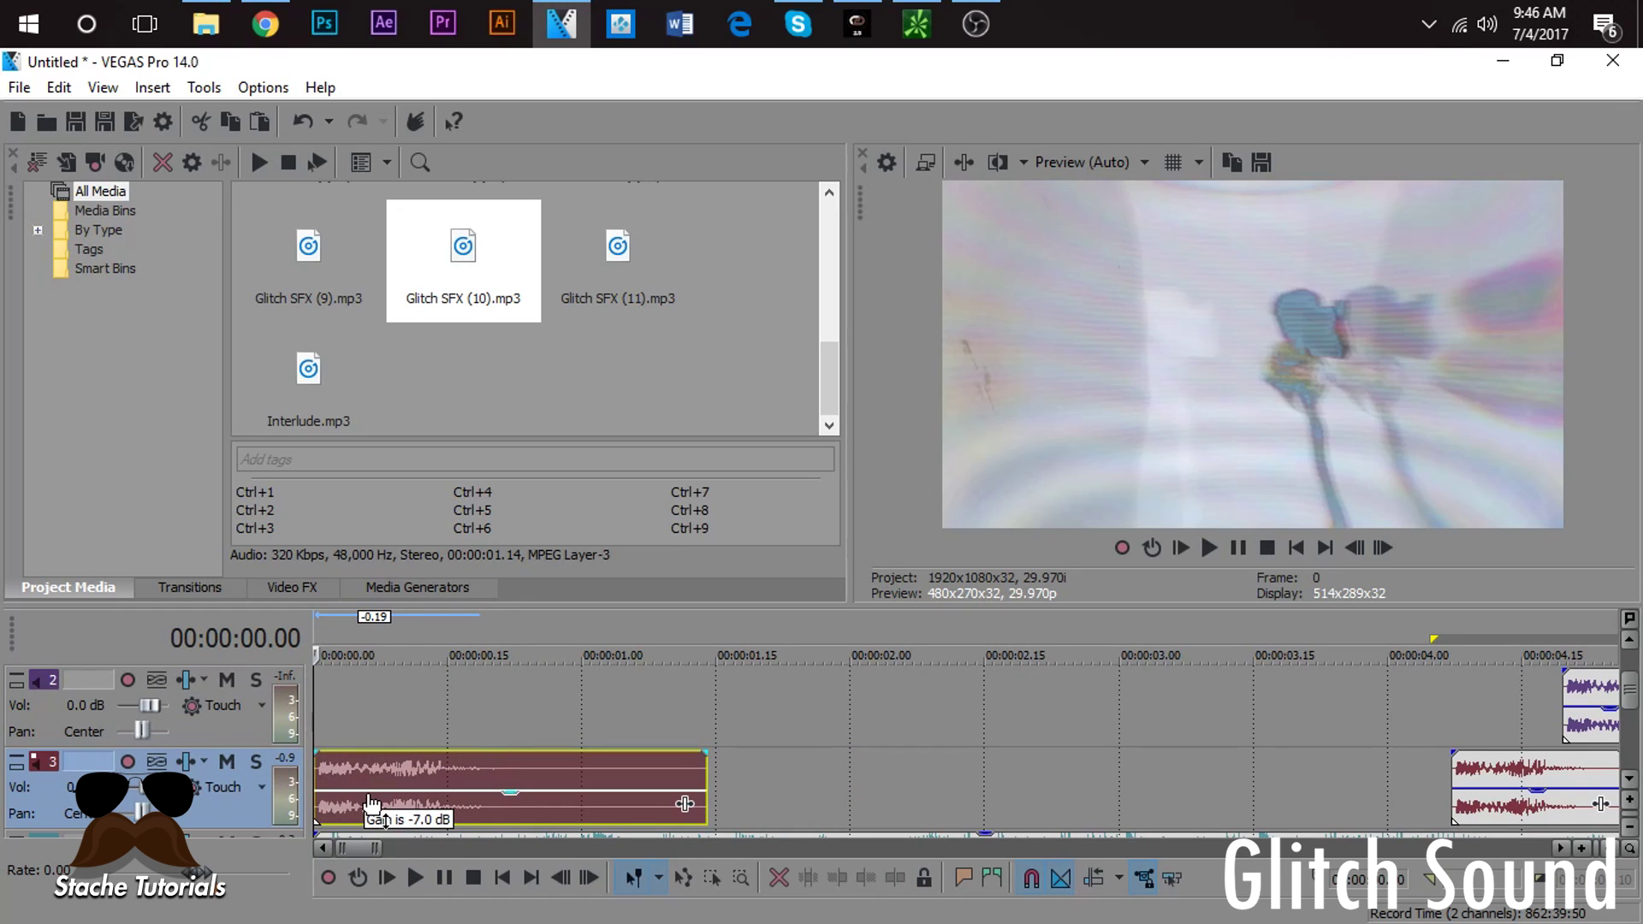
Step: Examine the glitch frames between about 00:00:01.01 and 00:00:02.02 by stepping forward and backward through the video
{"action": "scroll", "coordinate": [1088, 798], "scroll_direction": "down", "scroll_amount": 5}
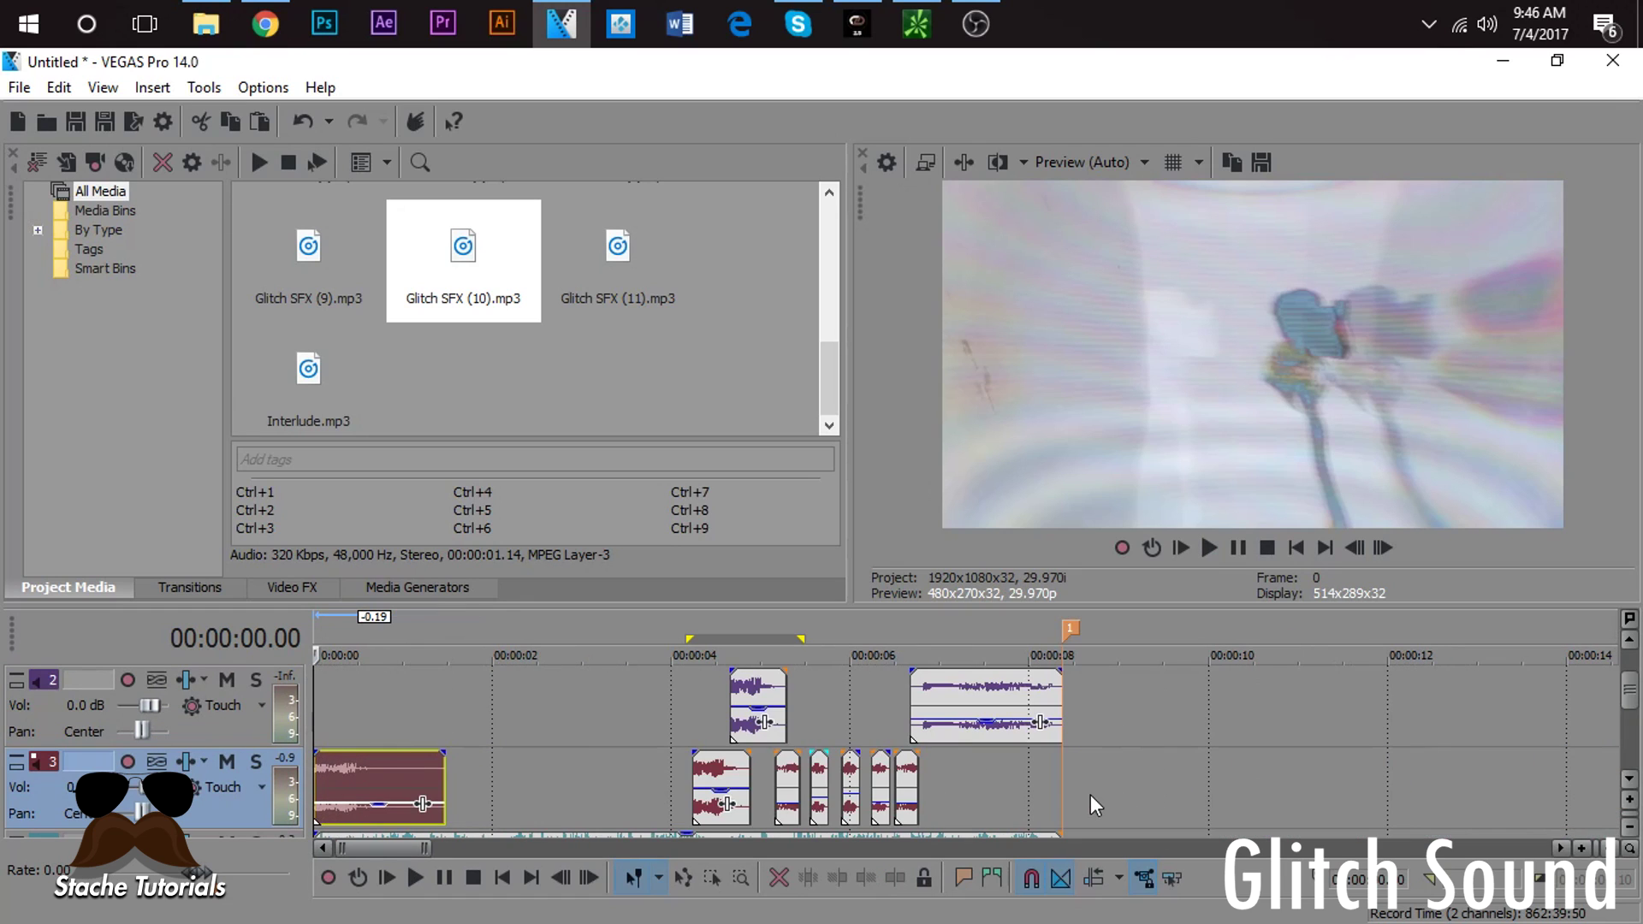
{"action": "left_click", "coordinate": [828, 743]}
{"action": "scroll", "coordinate": [1025, 698], "scroll_direction": "up", "scroll_amount": 4}
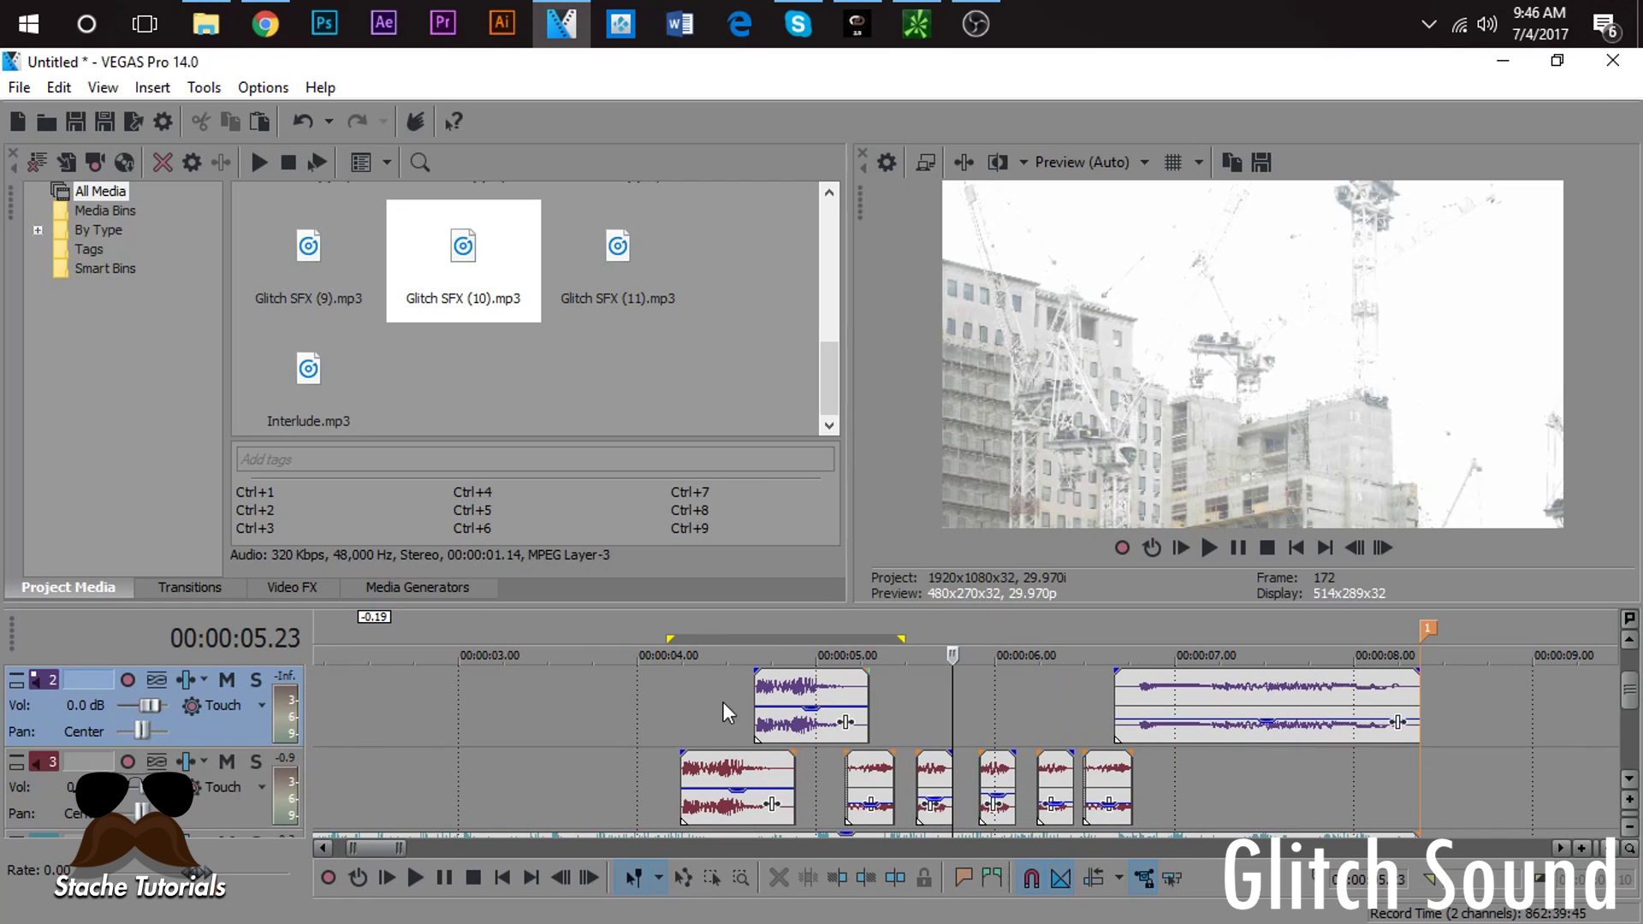
{"action": "scroll", "coordinate": [372, 710], "scroll_direction": "down", "scroll_amount": 5}
{"action": "left_click", "coordinate": [384, 711]}
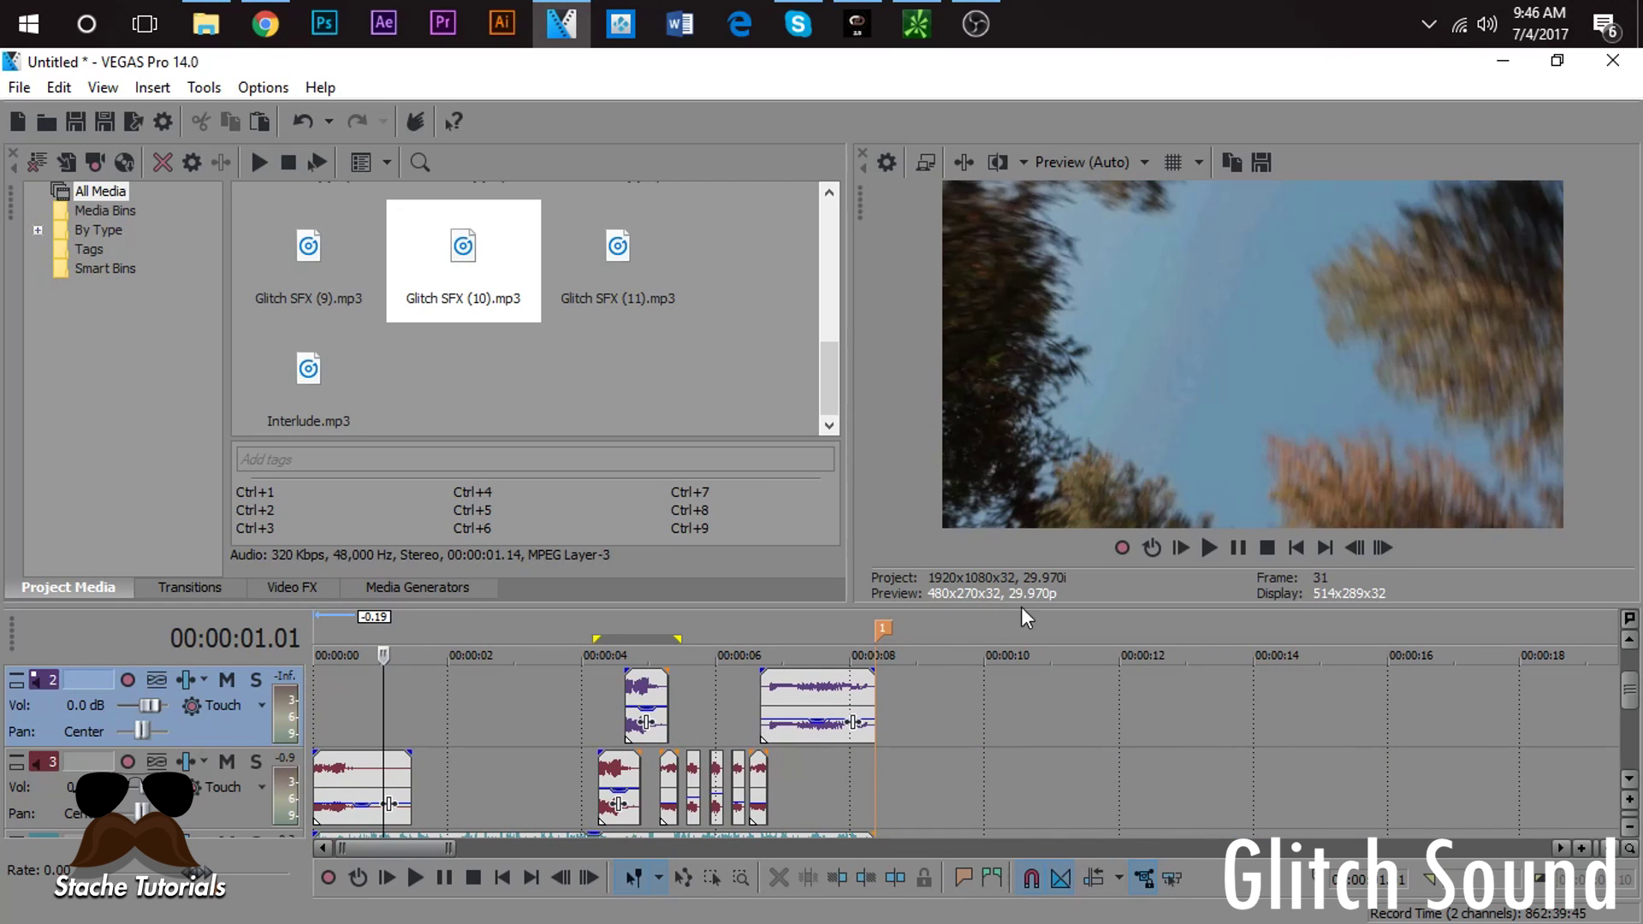
{"action": "left_click", "coordinate": [1387, 553]}
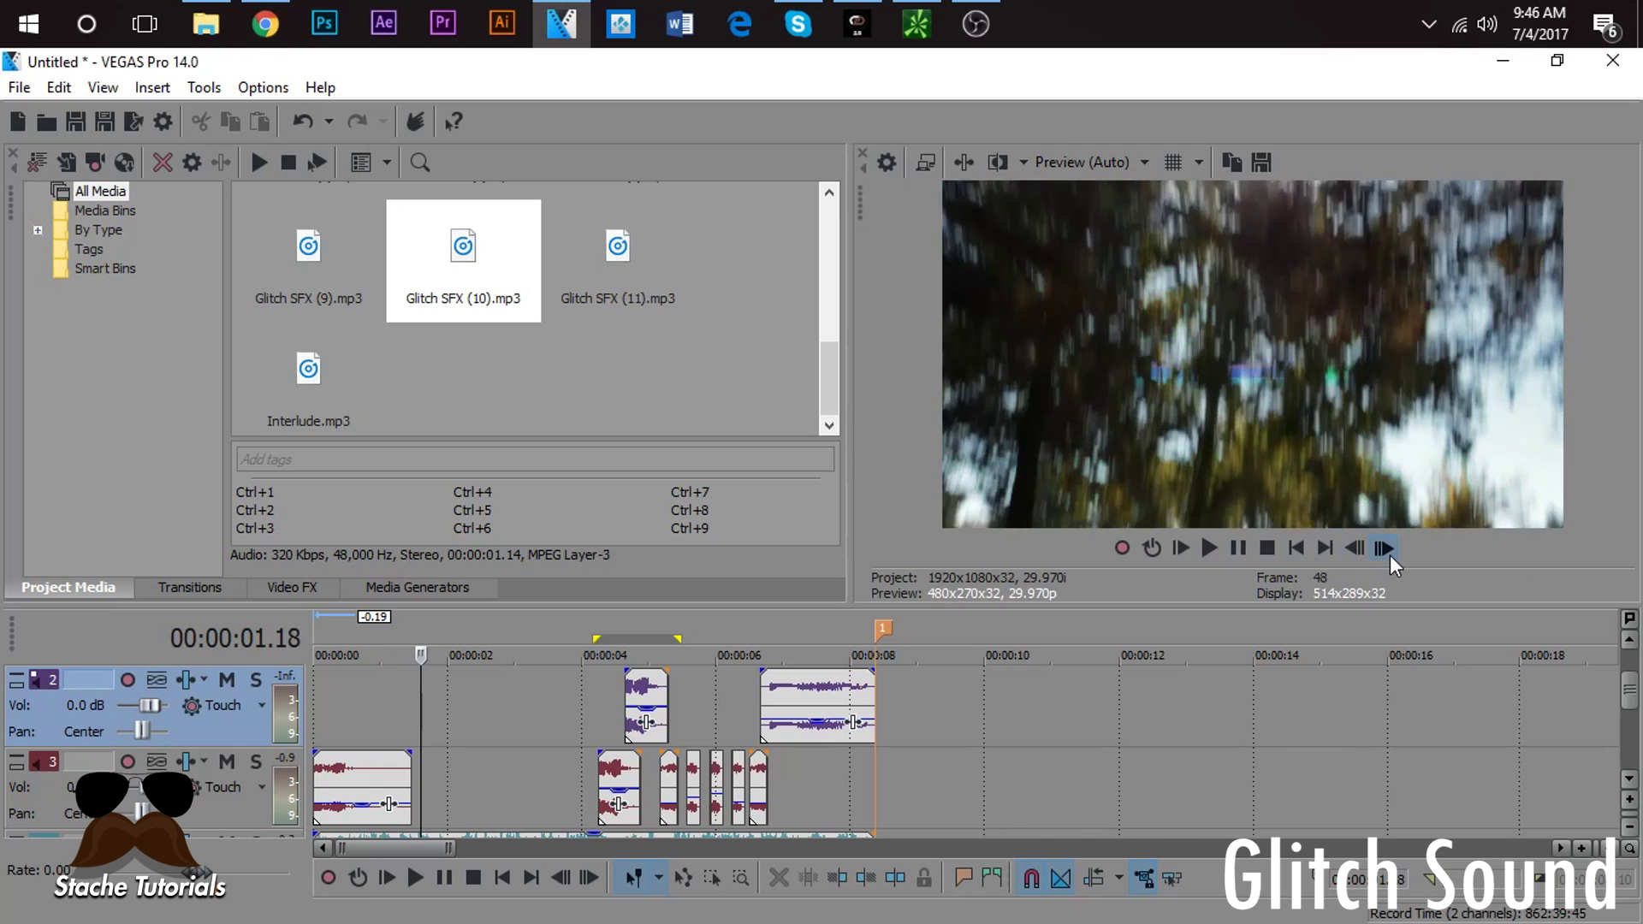
{"action": "left_click", "coordinate": [1354, 547]}
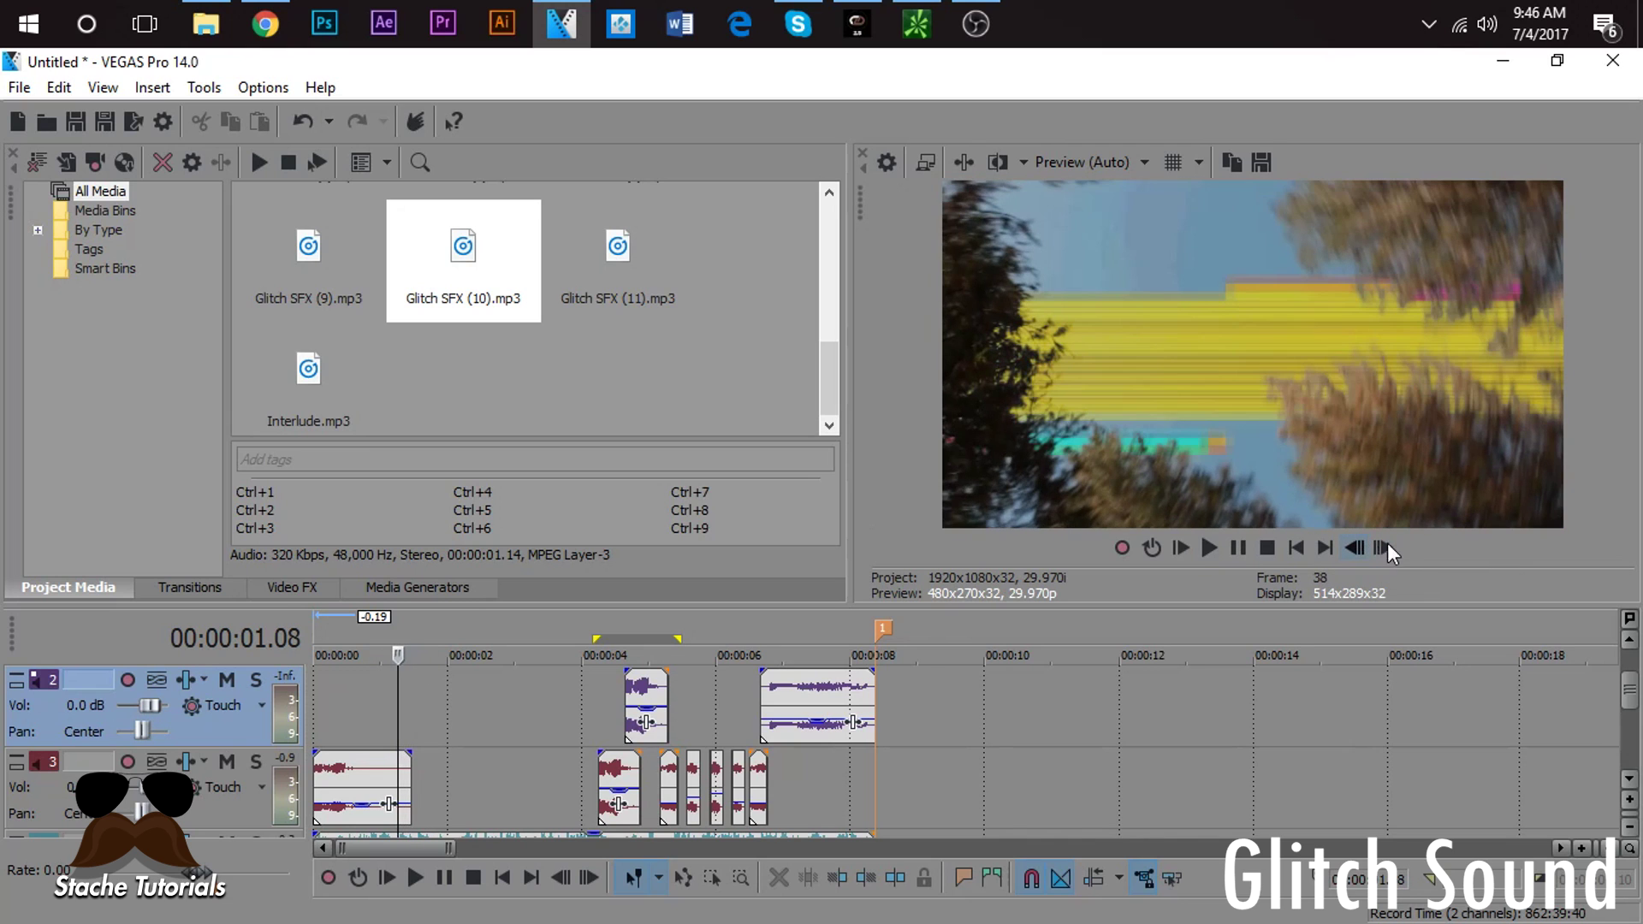
{"action": "left_click", "coordinate": [1393, 548]}
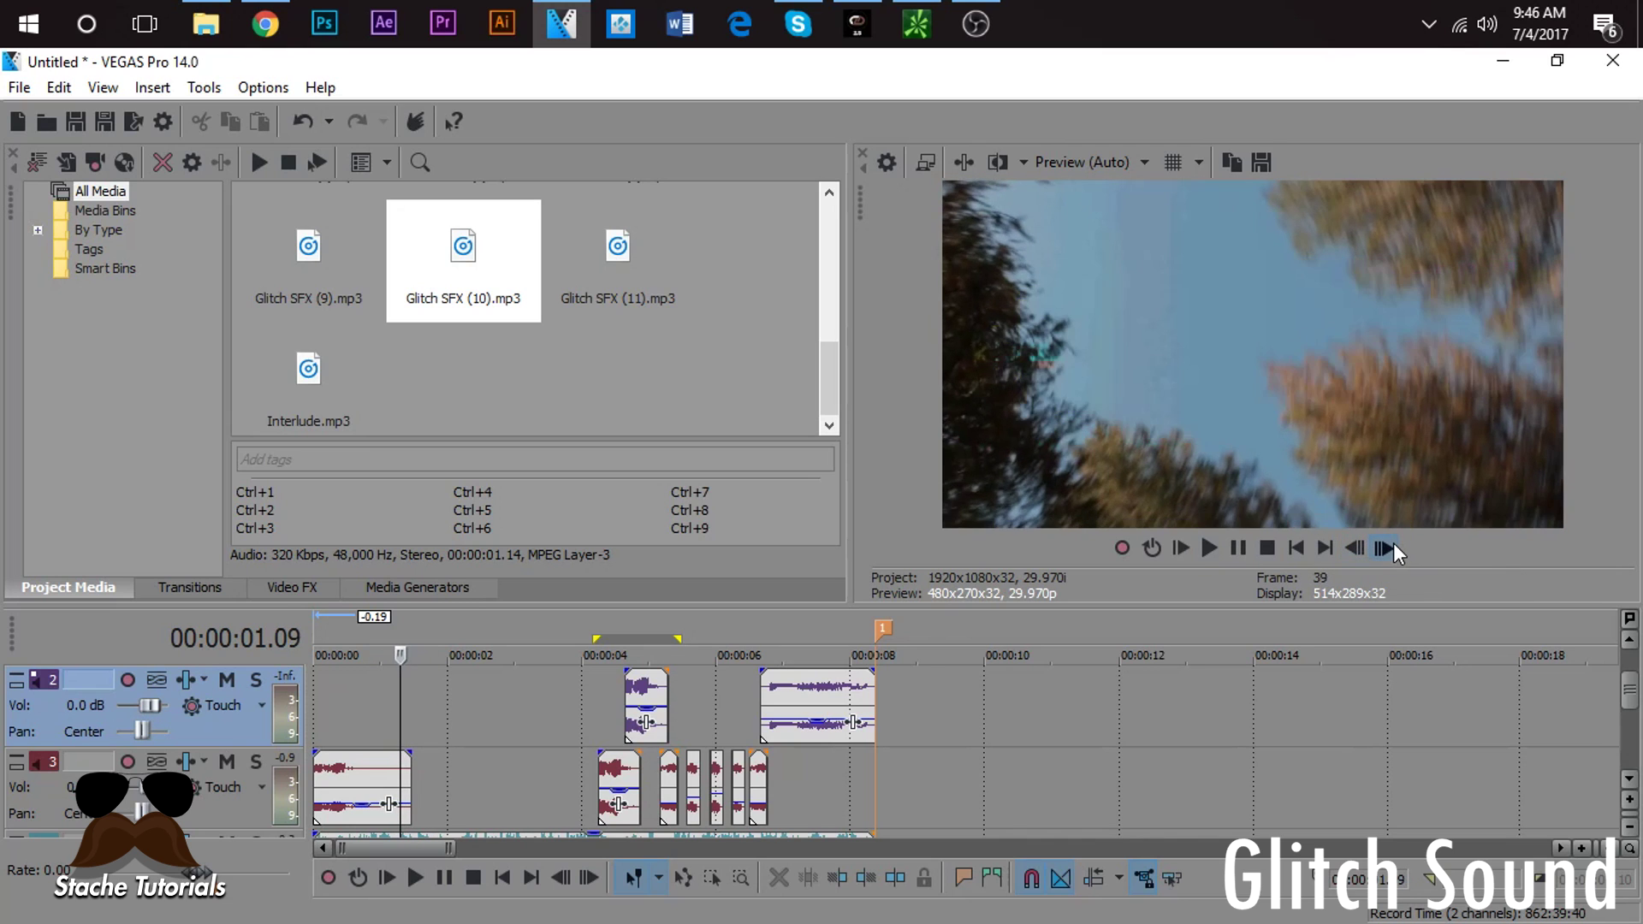
{"action": "left_click", "coordinate": [1390, 546]}
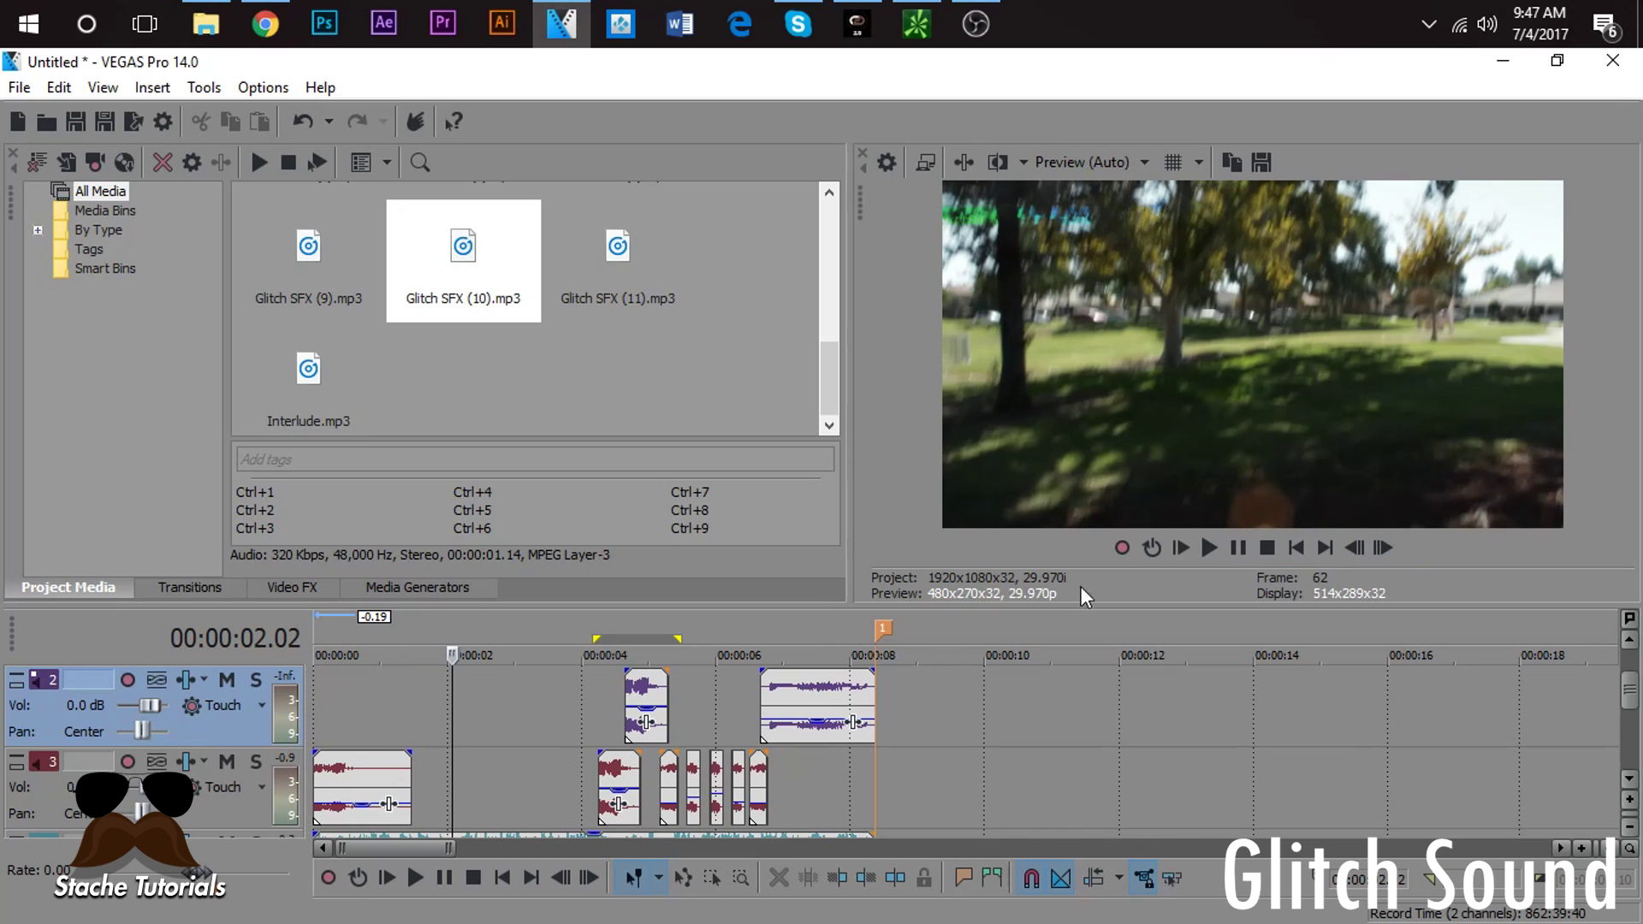
Step: Play the sequence from the start to about 00:00:05 to check the glitch sounds against the picture
{"action": "left_click", "coordinate": [320, 702]}
{"action": "key", "text": "space"}
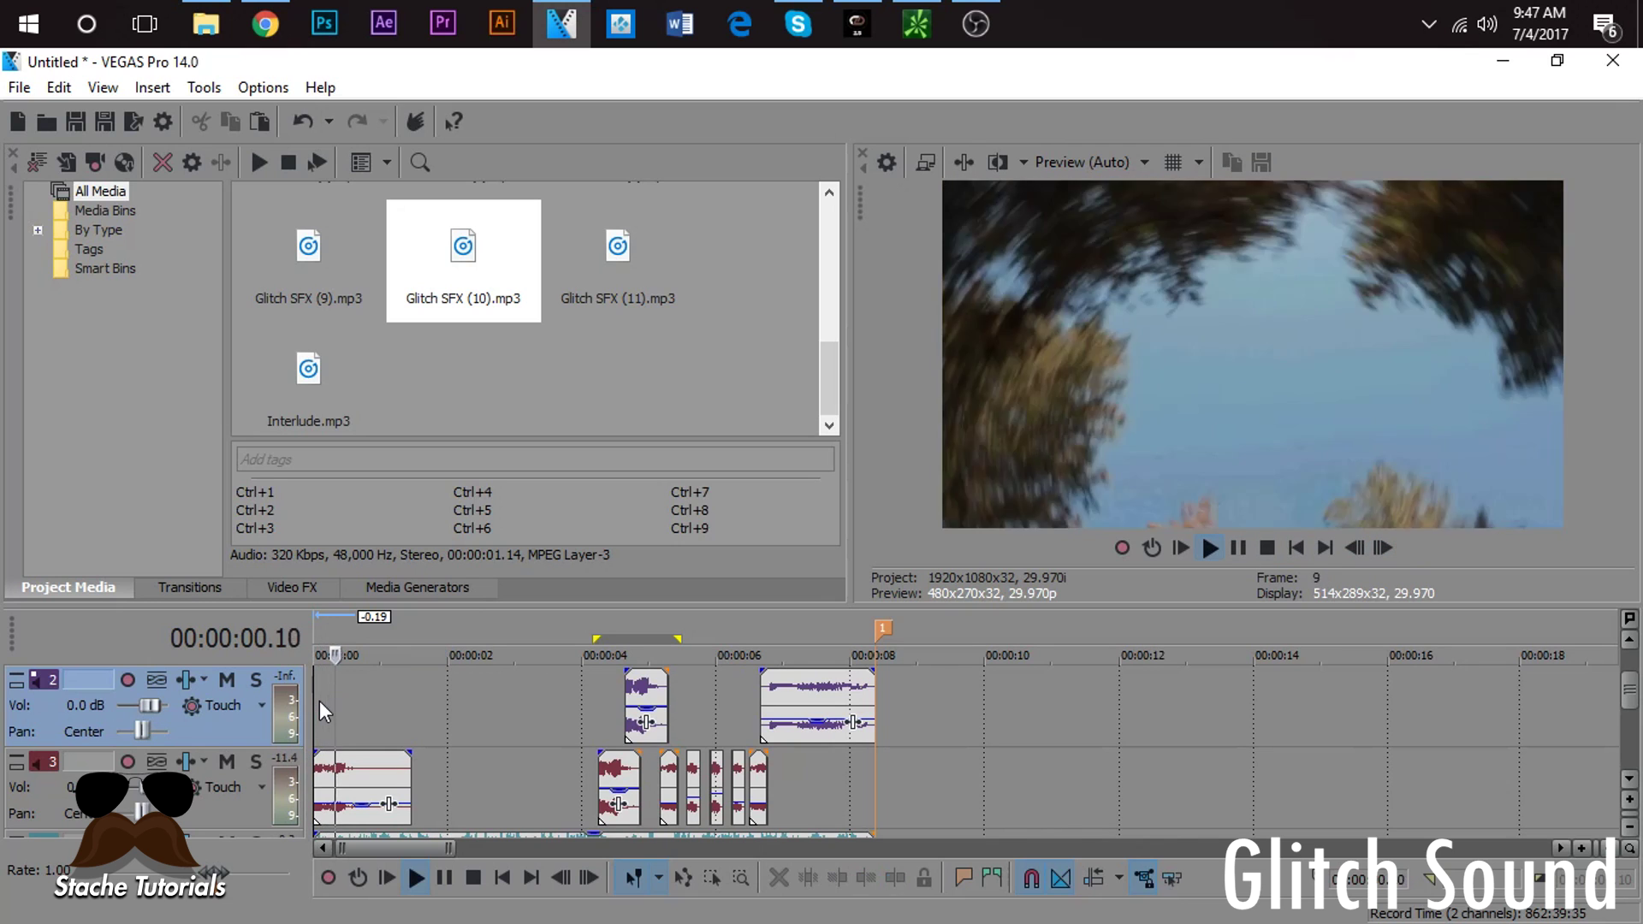
{"action": "key", "text": "space"}
{"action": "key", "text": "space"}
{"action": "scroll", "coordinate": [320, 701], "scroll_direction": "down", "scroll_amount": 2}
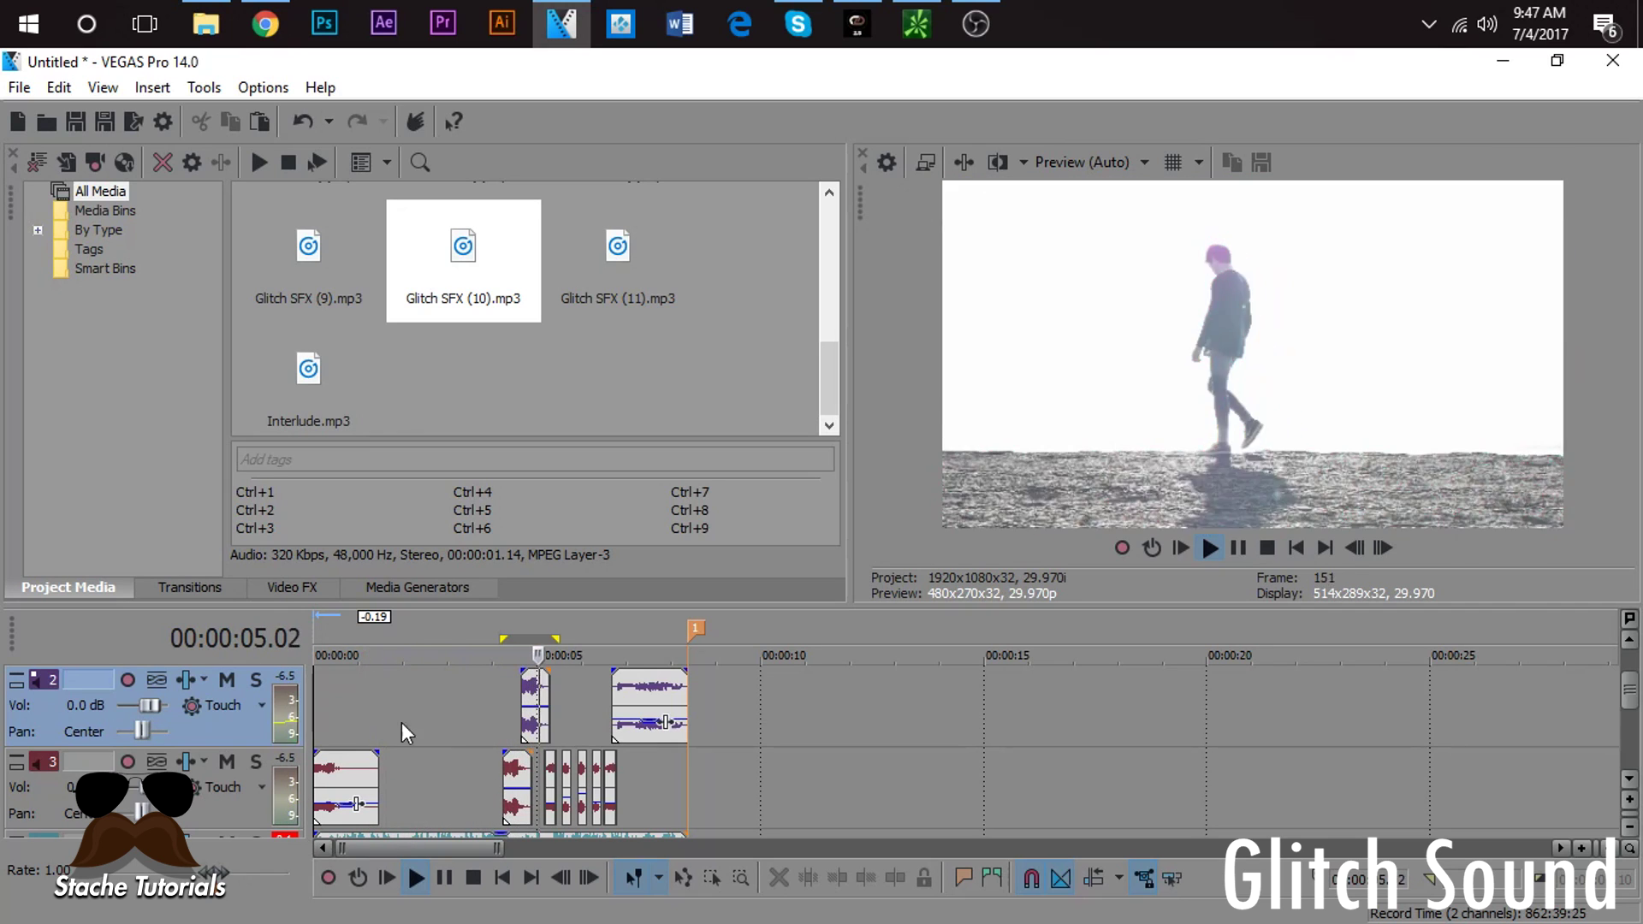
{"action": "key", "text": "space"}
Step: Play from 00:00:04.07 and copy the short glitch sound at 00:00:05.05 on track 3 to 00:00:03.24
{"action": "left_click", "coordinate": [496, 780]}
{"action": "scroll", "coordinate": [494, 778], "scroll_direction": "up", "scroll_amount": 2}
{"action": "scroll", "coordinate": [495, 778], "scroll_direction": "up", "scroll_amount": 2}
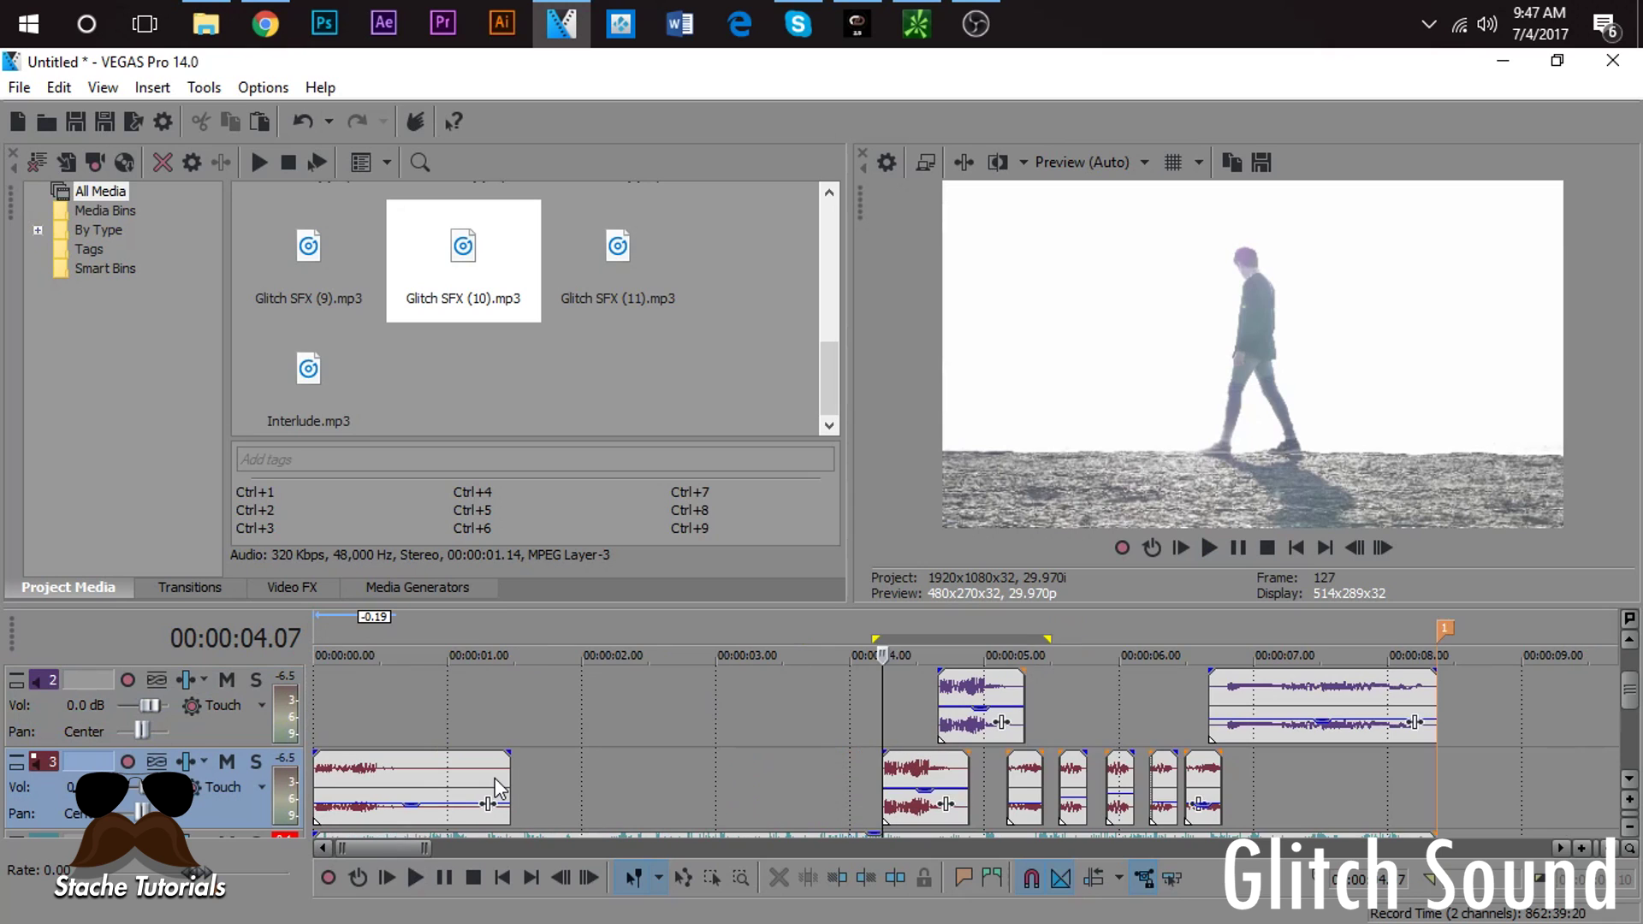
{"action": "key", "text": "space"}
{"action": "left_click", "coordinate": [1010, 787]}
{"action": "key", "text": "space"}
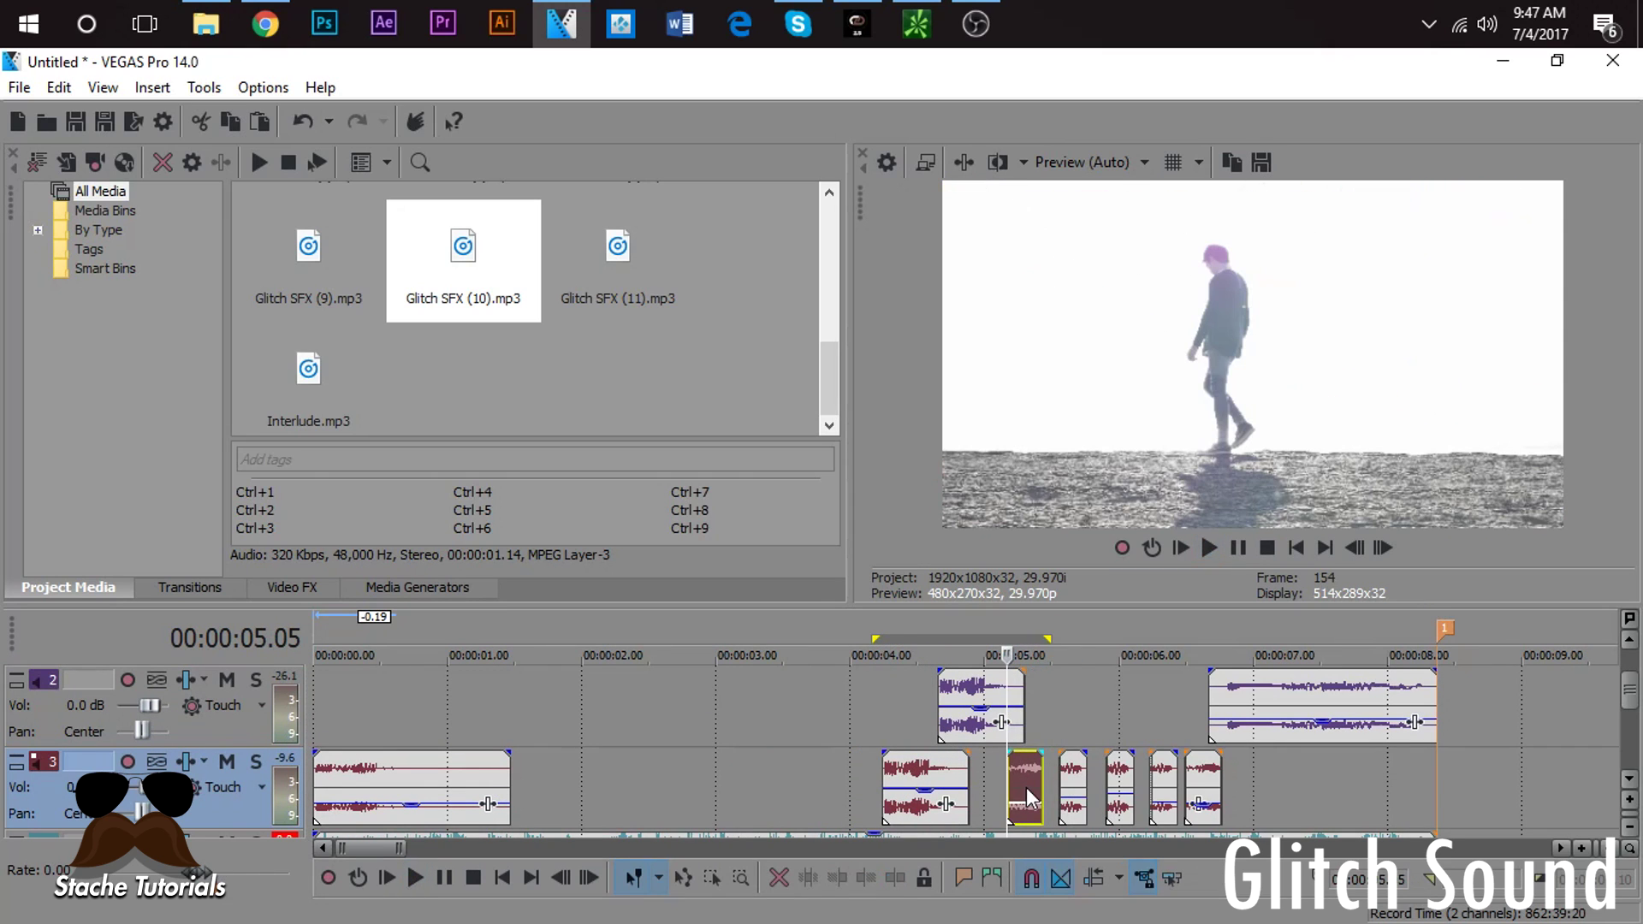
{"action": "left_click_drag", "start_coordinate": [866, 784], "coordinate": [845, 784]}
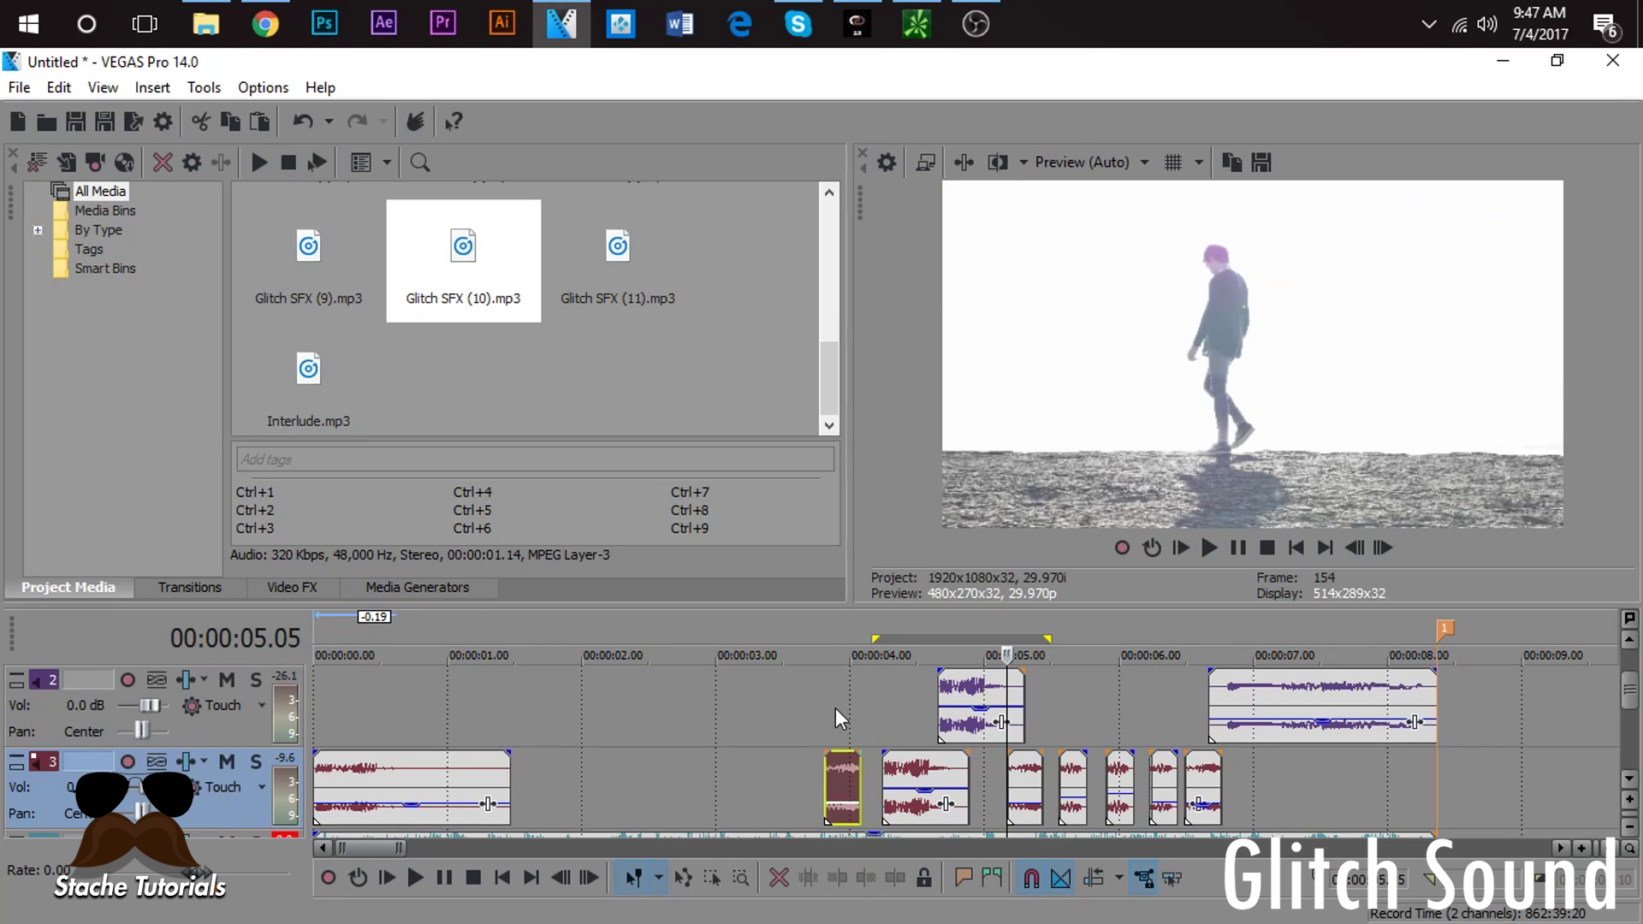
{"action": "left_click", "coordinate": [833, 707]}
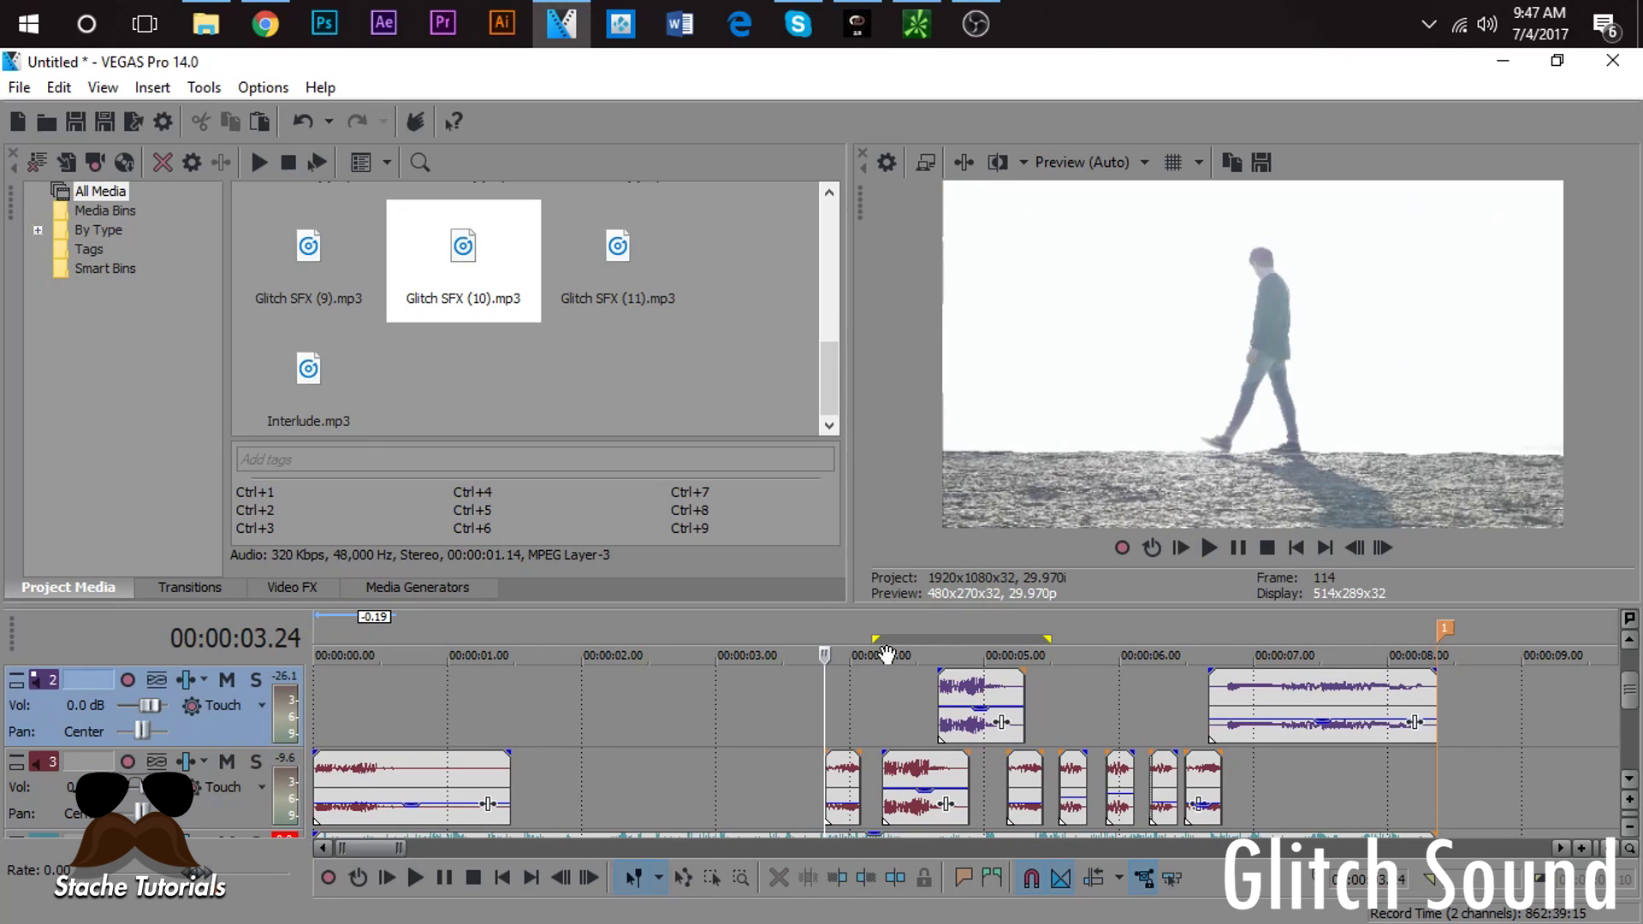
Step: Locate the transition into the walking clip at 00:00:03.21 and move the copied short glitch sound five frames earlier
{"action": "left_click", "coordinate": [776, 689]}
{"action": "scroll", "coordinate": [1628, 689], "scroll_direction": "up", "scroll_amount": 1}
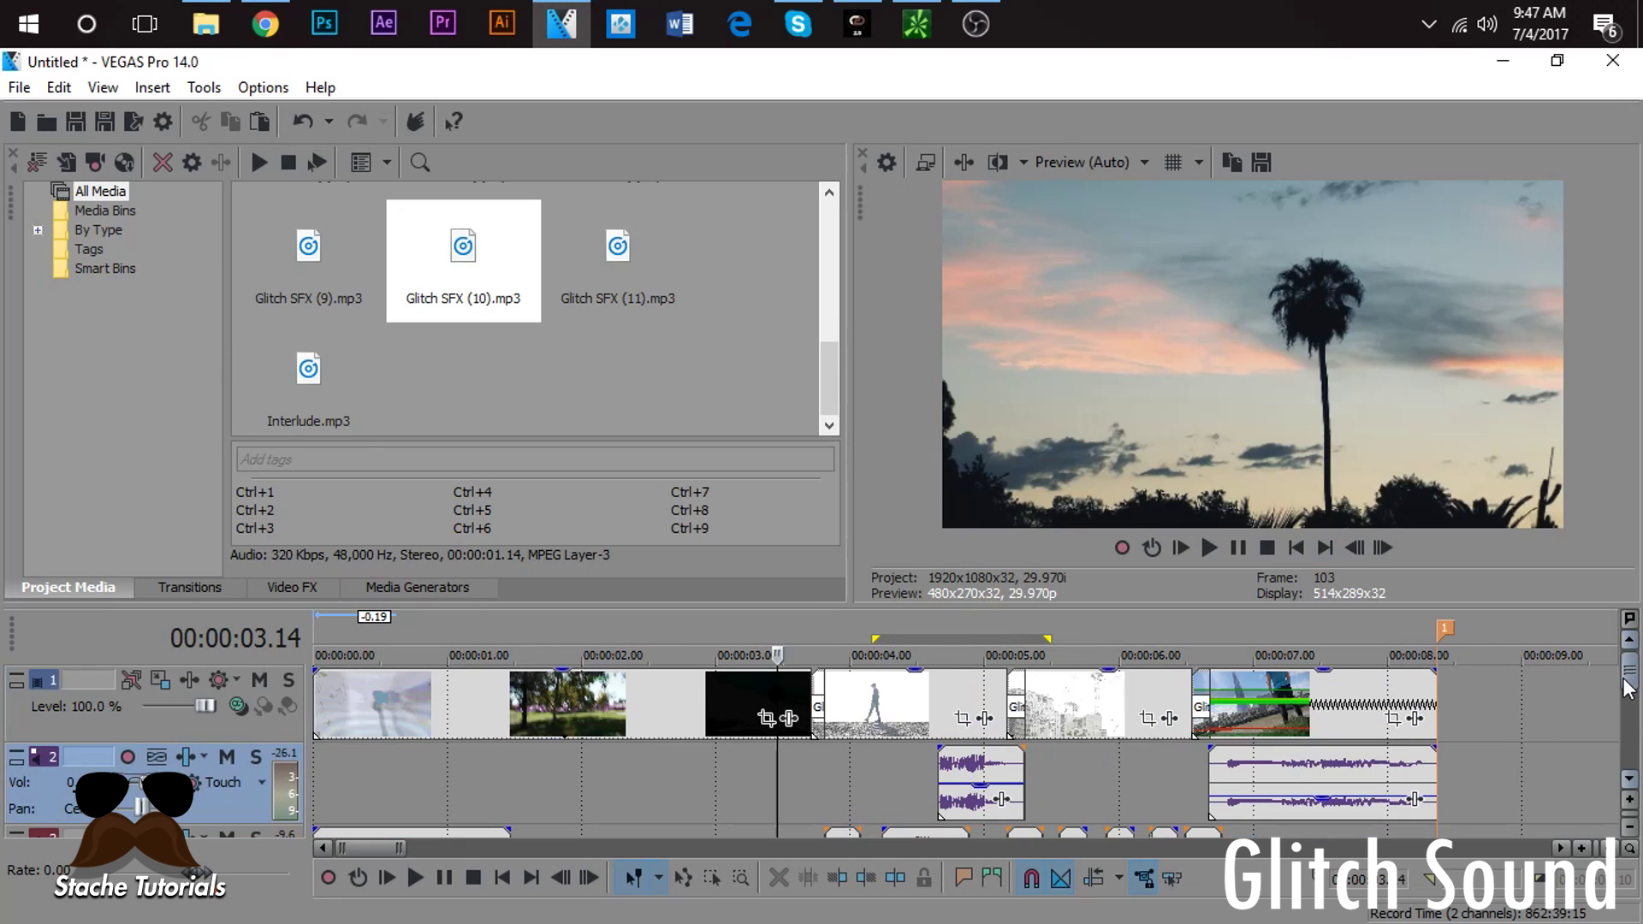
{"action": "left_click", "coordinate": [824, 715]}
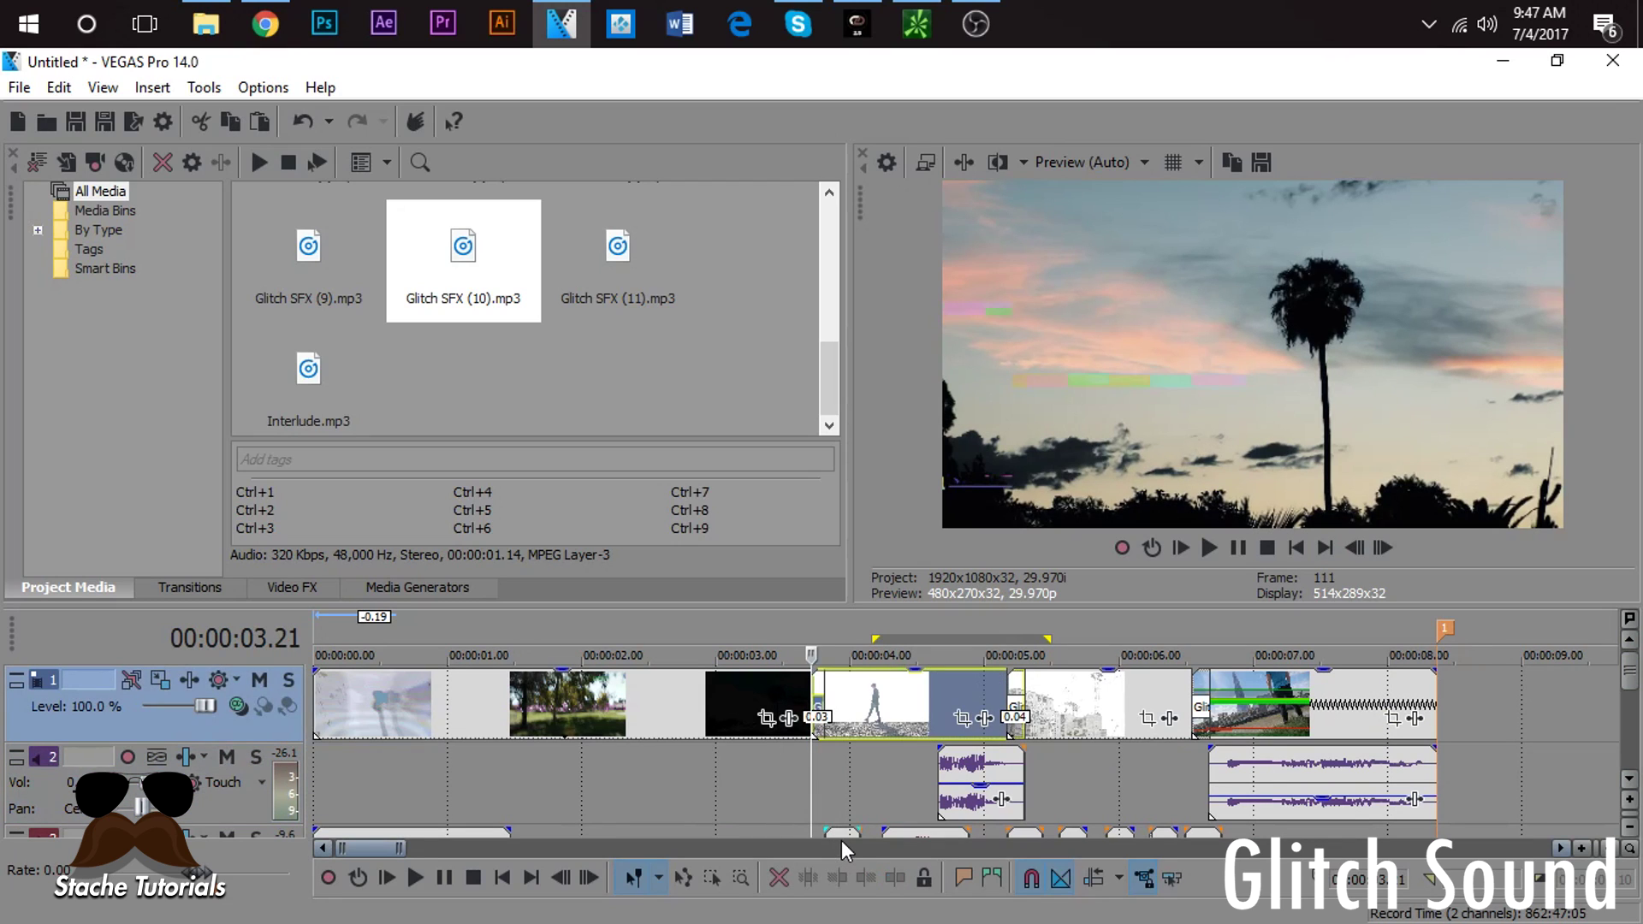
{"action": "left_click_drag", "start_coordinate": [838, 835], "coordinate": [816, 828]}
Step: Replay the sequence from the start to check the timing of the copied glitch sound at the walking clip's transition
{"action": "left_click", "coordinate": [320, 792]}
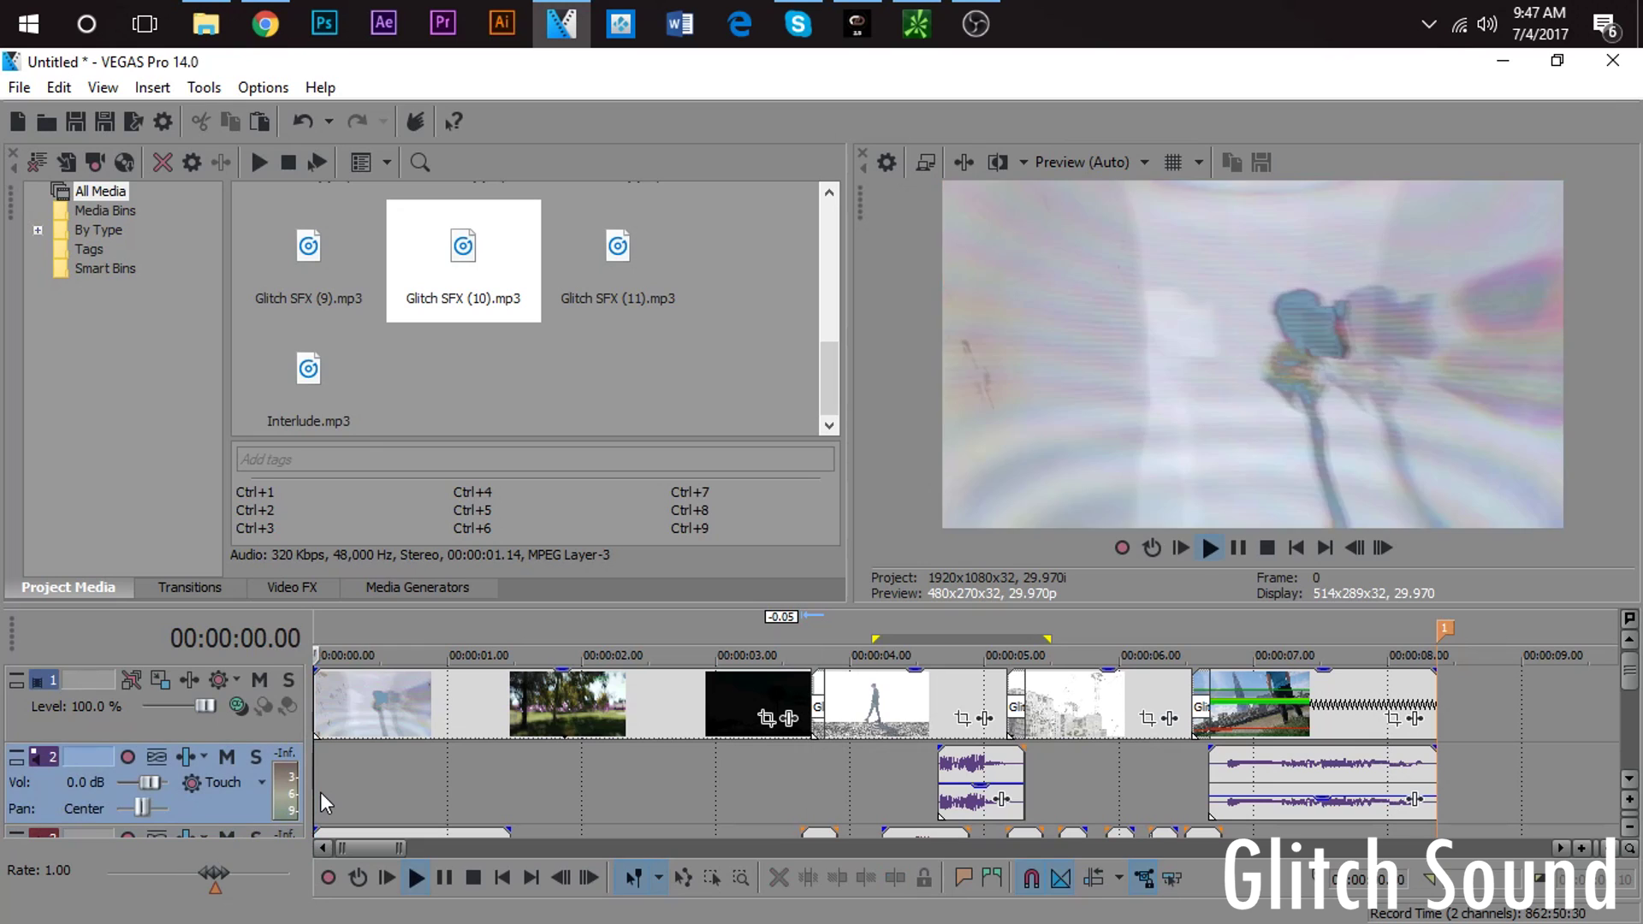
{"action": "key", "text": "space"}
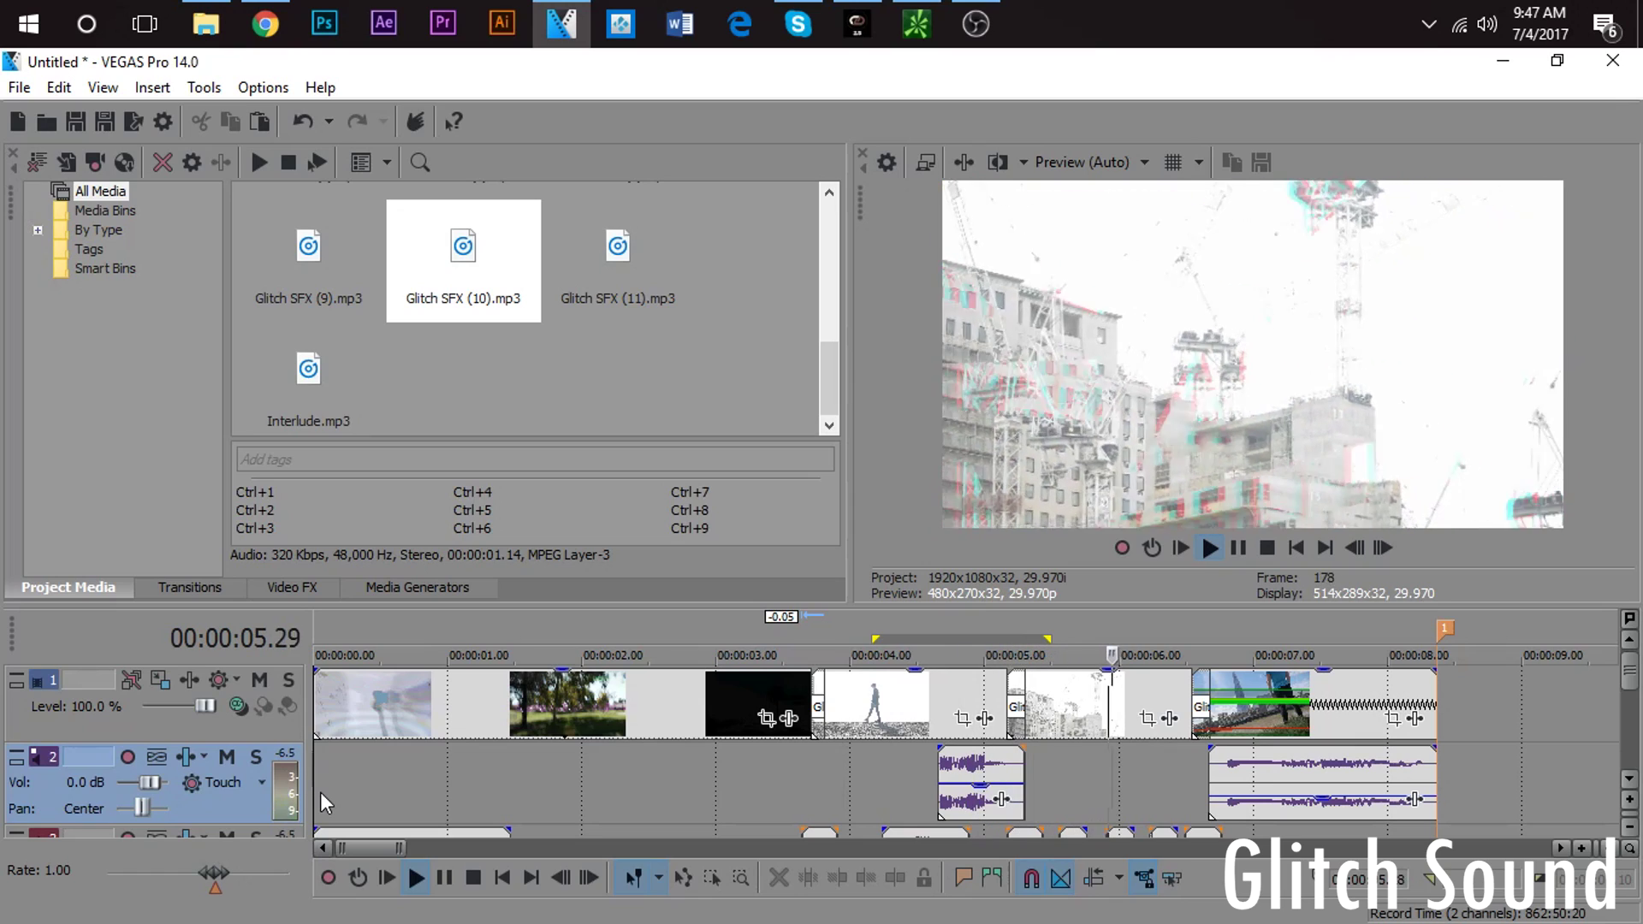
{"action": "key", "text": "space"}
{"action": "key", "text": "space"}
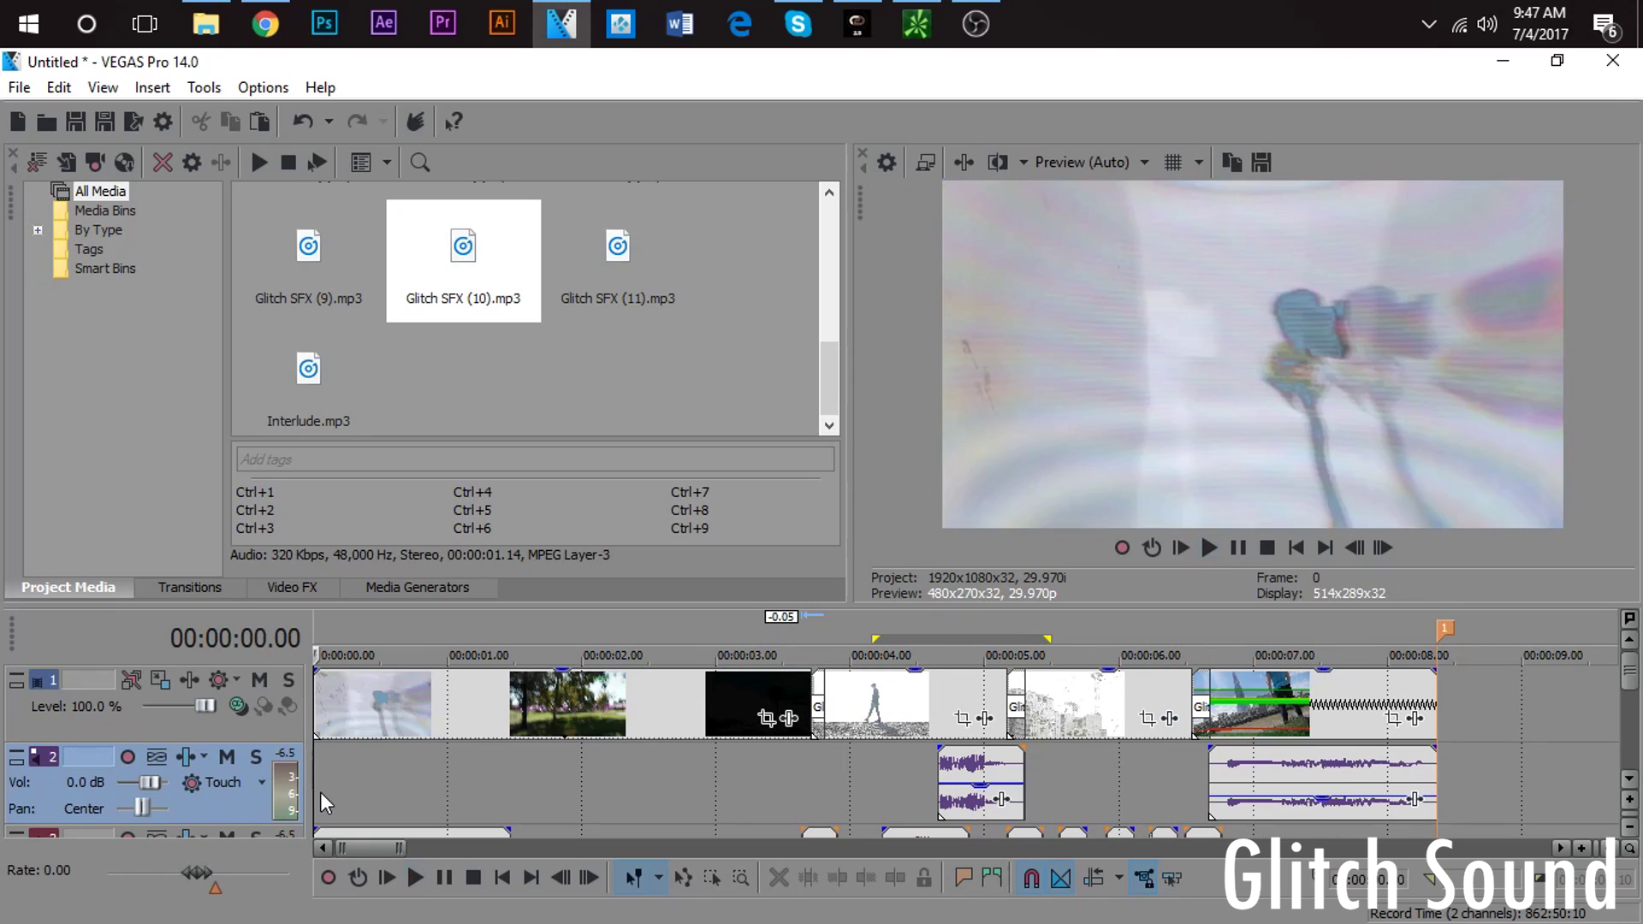
{"action": "key", "text": "space"}
{"action": "key", "text": "space"}
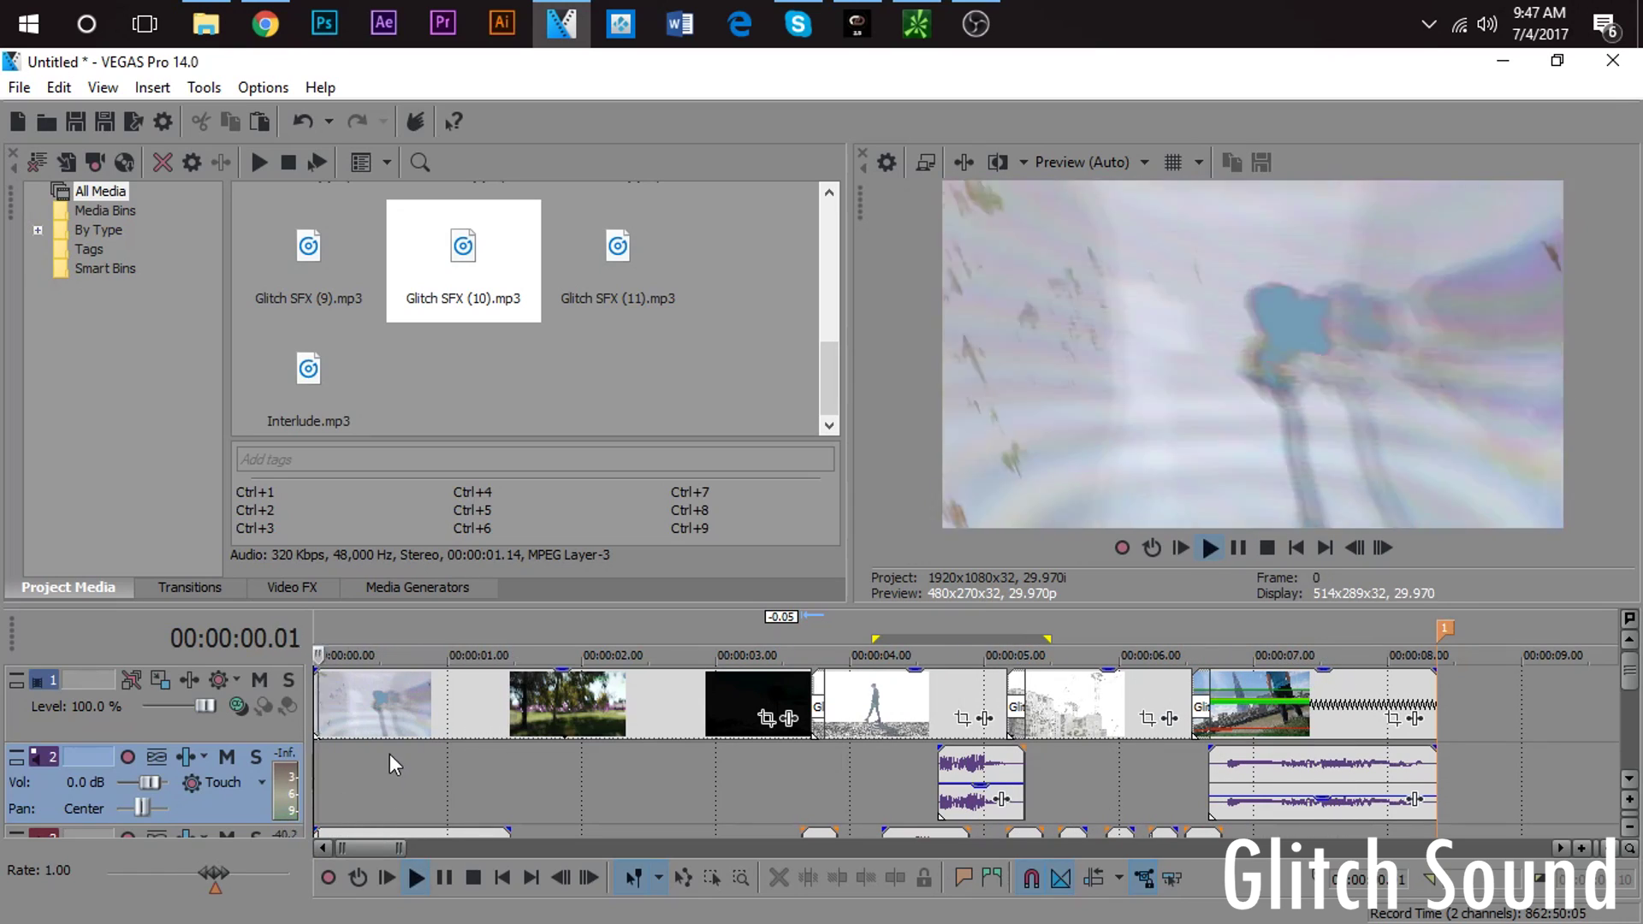
{"action": "key", "text": "space"}
{"action": "key", "text": "space"}
Step: Raise the gain of the opening glitch sound on track 3 and replay from the start
{"action": "scroll", "coordinate": [165, 804], "scroll_direction": "down", "scroll_amount": 1}
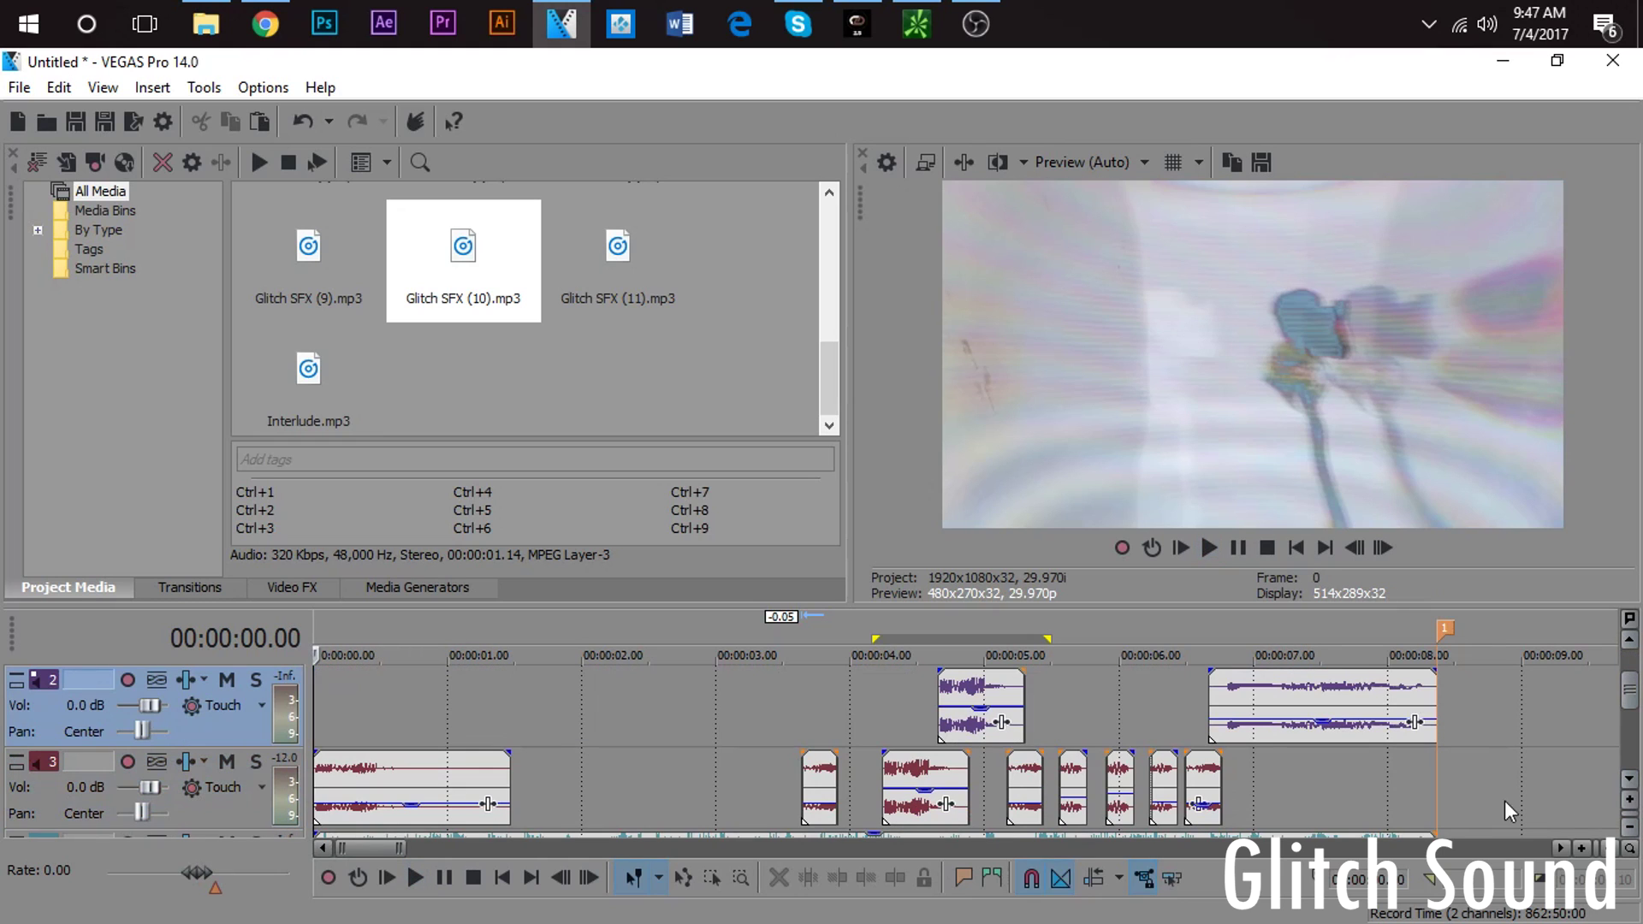
{"action": "left_click_drag", "start_coordinate": [342, 811], "coordinate": [332, 748]}
{"action": "key", "text": "space"}
{"action": "key", "text": "space"}
{"action": "key", "text": "space"}
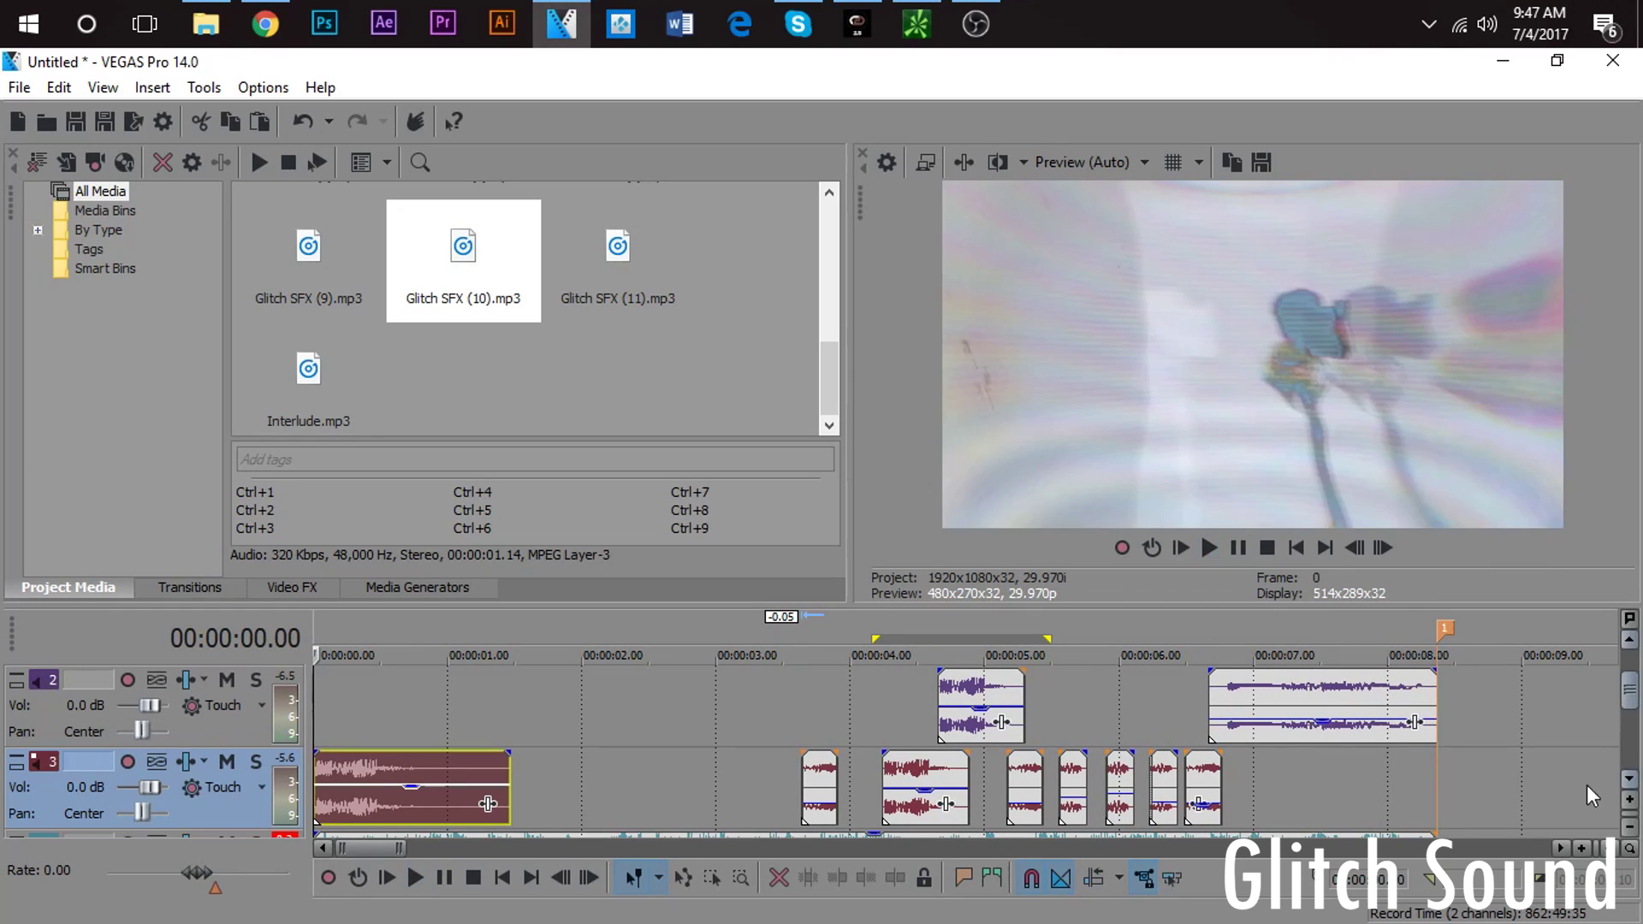
{"action": "left_click", "coordinate": [1441, 787]}
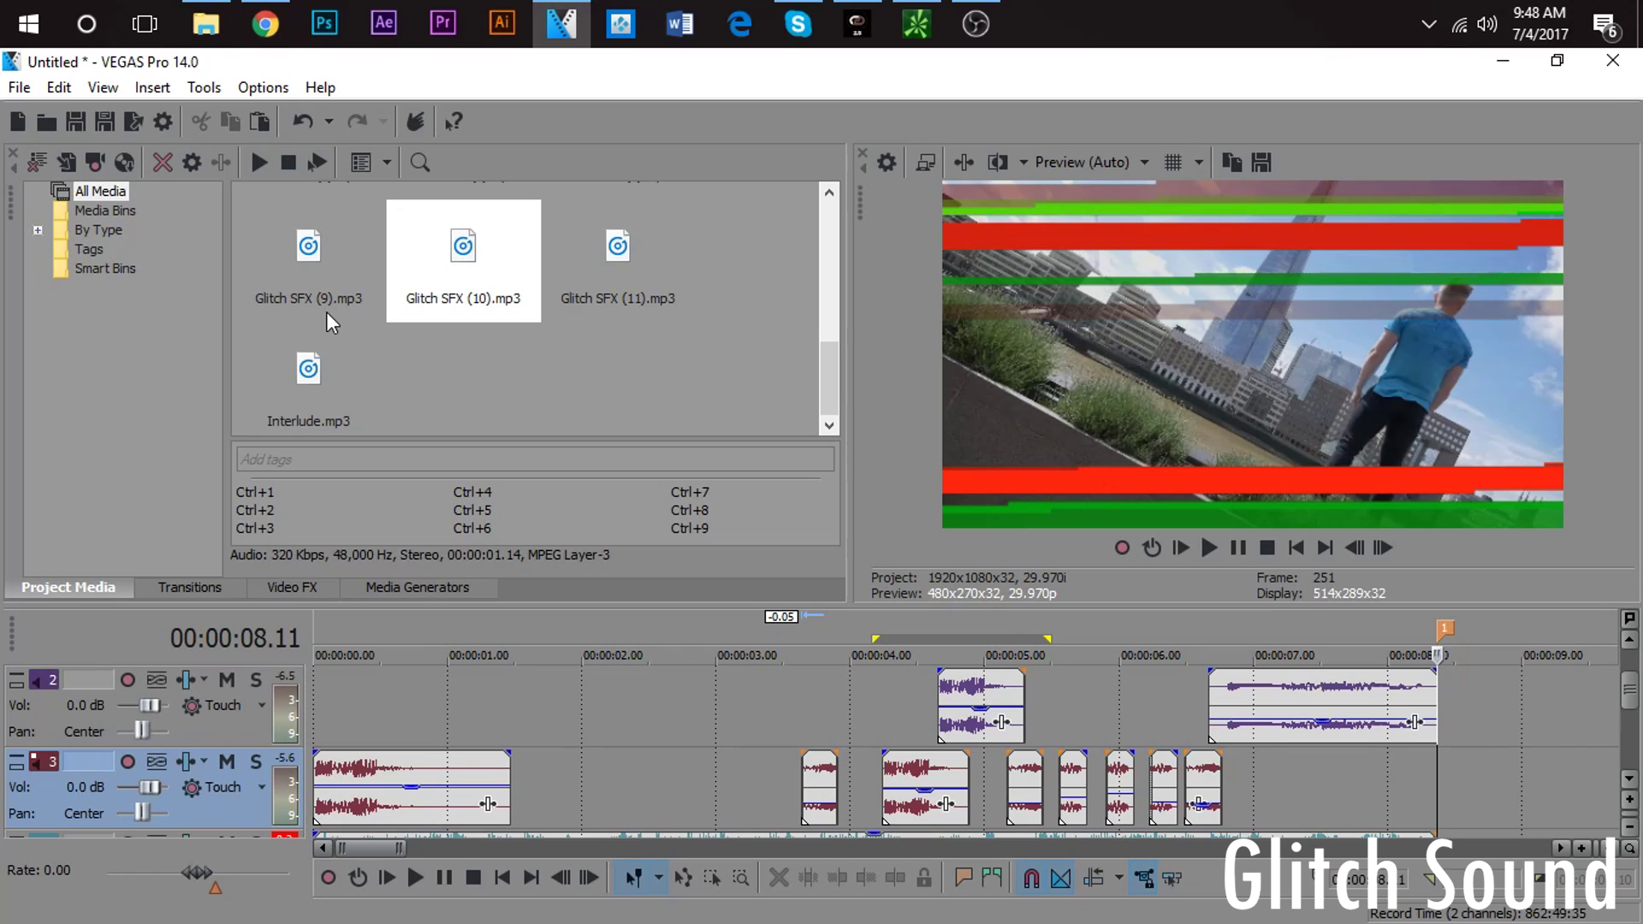
{"action": "left_click", "coordinate": [322, 726]}
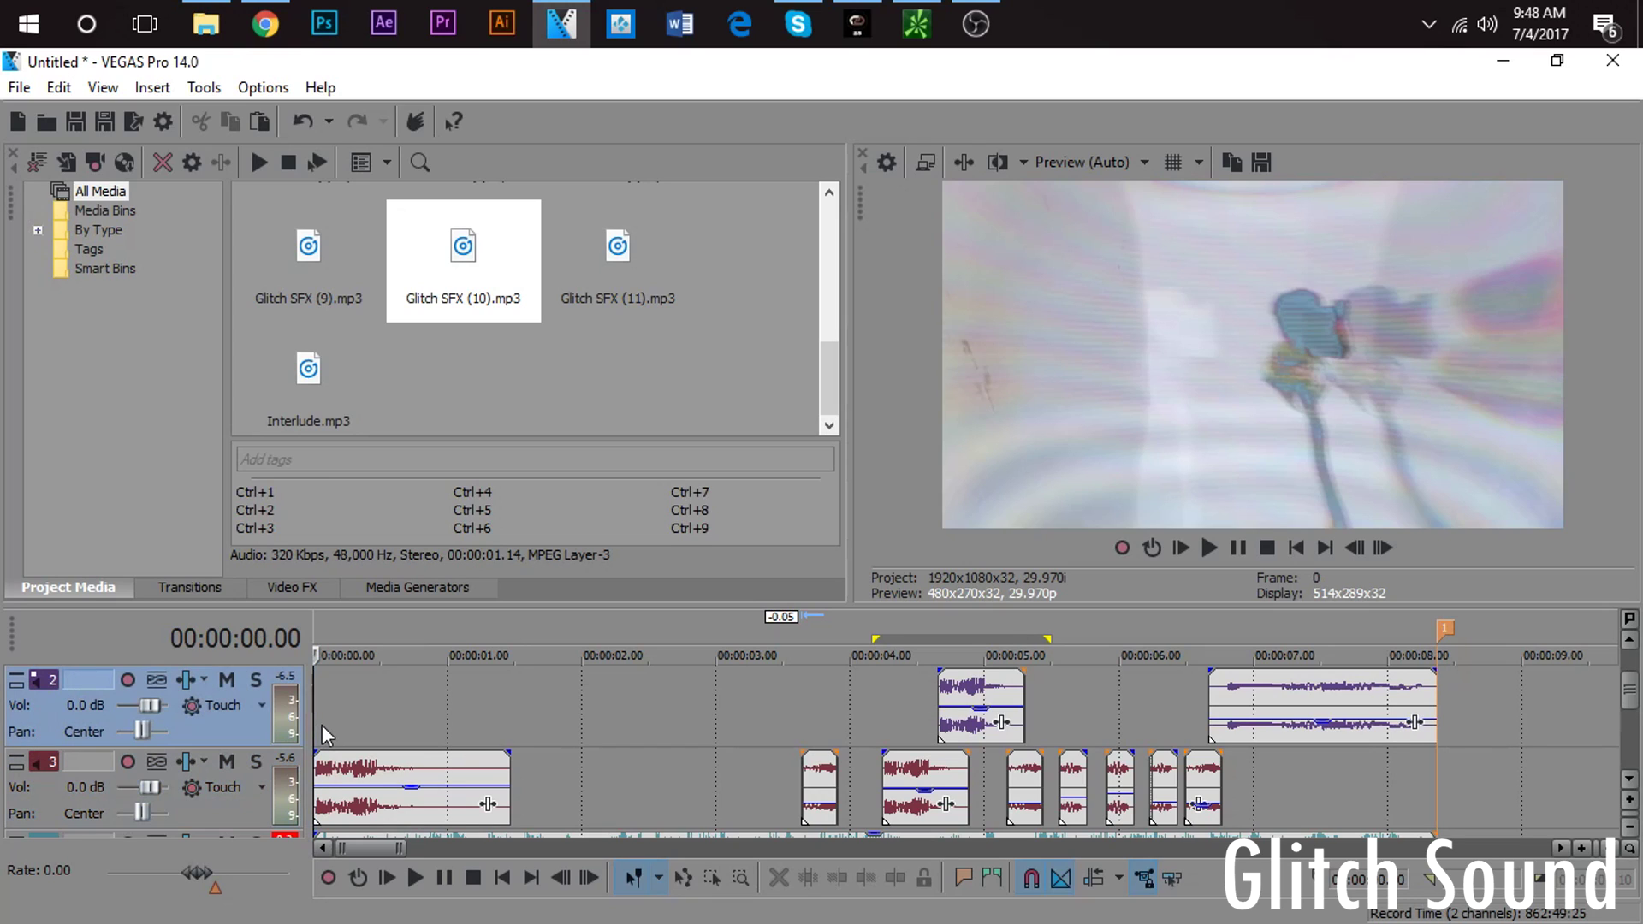